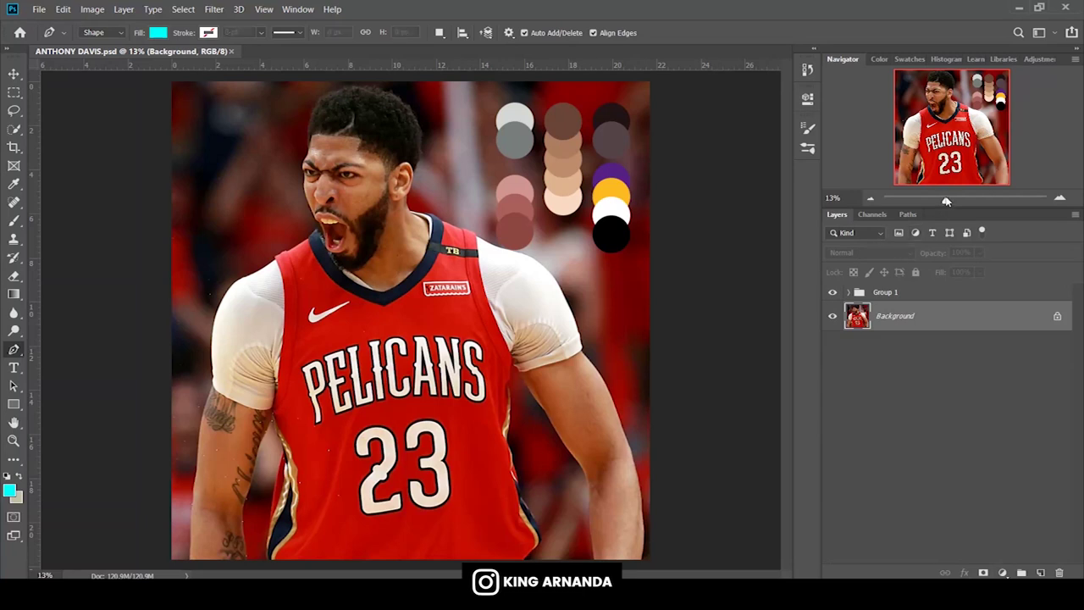
Pick a dark fill colour and begin tracing the hairline with a new Pen shape.
drag(951, 127, 986, 91)
click(10, 490)
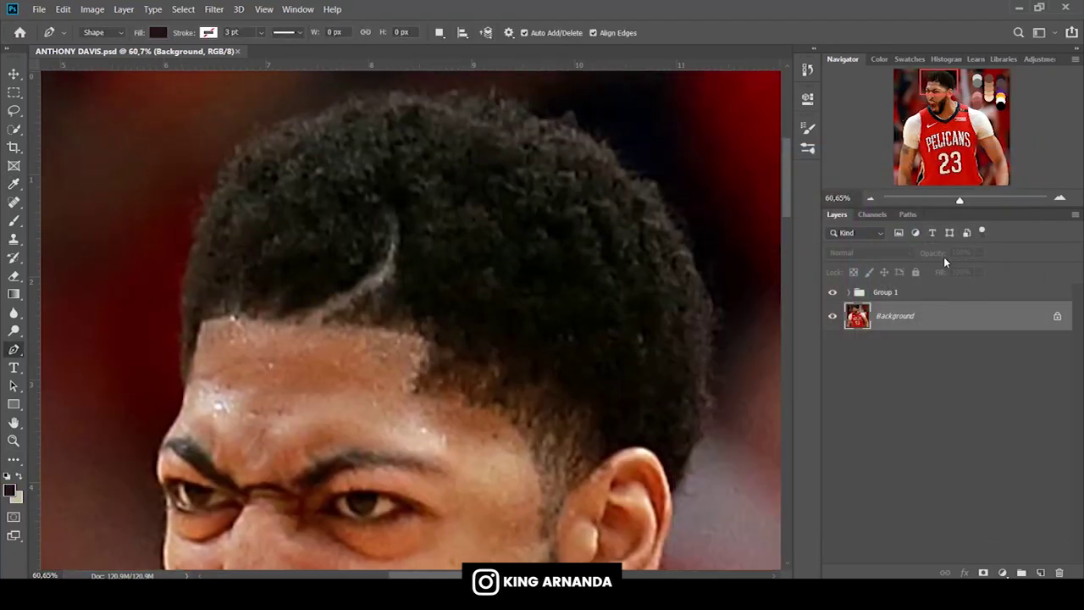
scroll(398, 292, up, 5)
click(187, 333)
mouse_move(246, 330)
mouse_down()
mouse_move(360, 336)
mouse_move(429, 373)
mouse_up()
scroll(428, 368, up, 3)
drag(454, 241, 481, 232)
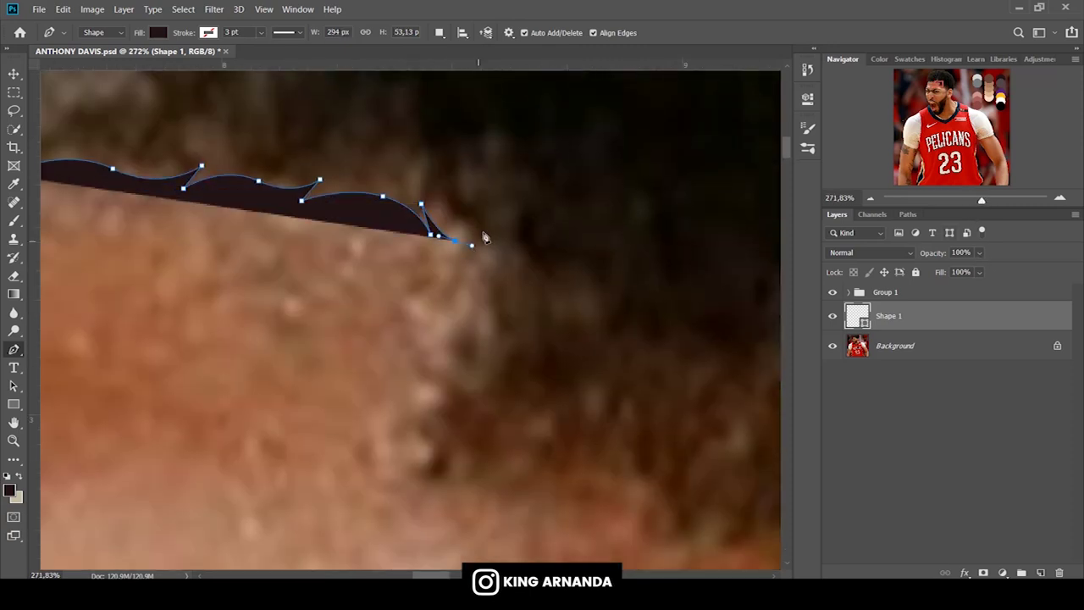
drag(450, 308, 474, 295)
drag(428, 347, 431, 364)
click(446, 392)
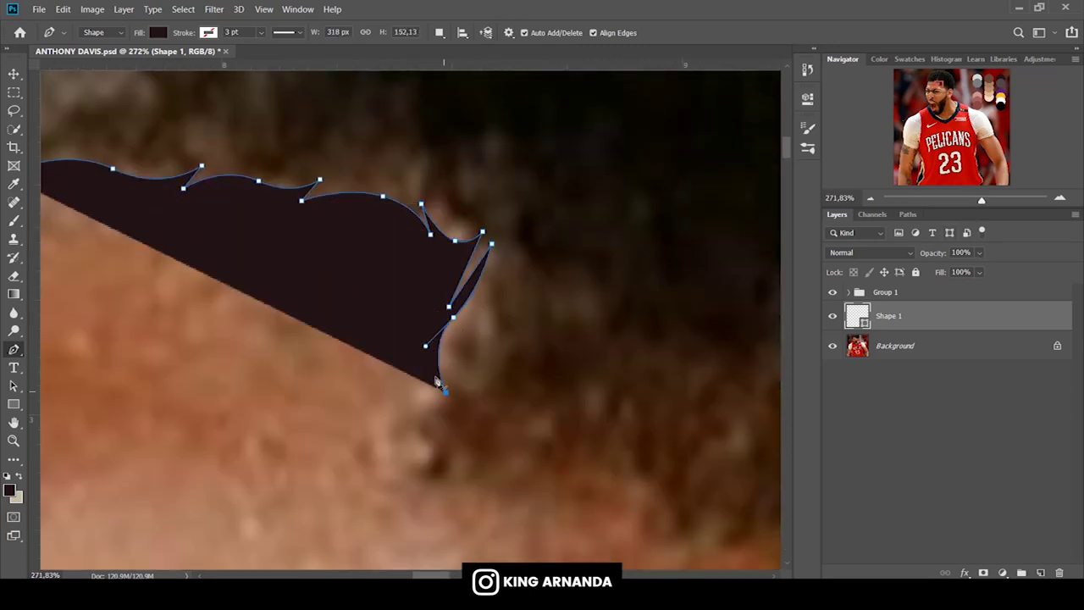
Set the hair shape's opacity to 0% and trace the outline down the temple.
key(0)
key(0)
scroll(412, 288, down, 3)
scroll(412, 289, down, 2)
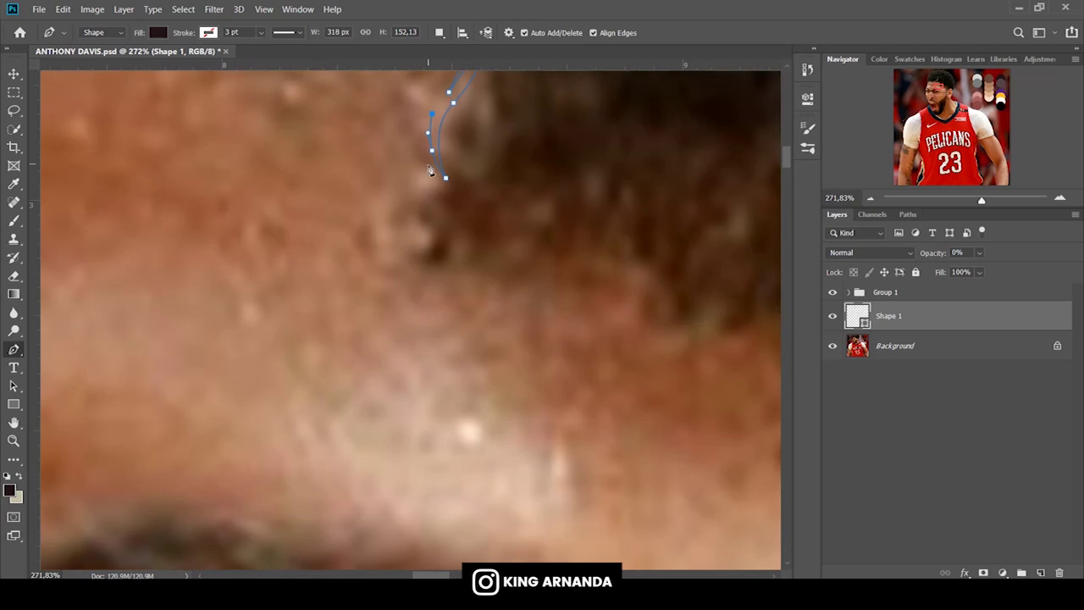
drag(441, 205, 473, 219)
drag(446, 256, 487, 248)
drag(558, 277, 584, 292)
mouse_move(650, 272)
mouse_down()
mouse_move(656, 284)
mouse_move(576, 309)
mouse_up()
Continue the hair outline along the hairline toward the ear.
drag(981, 200, 976, 200)
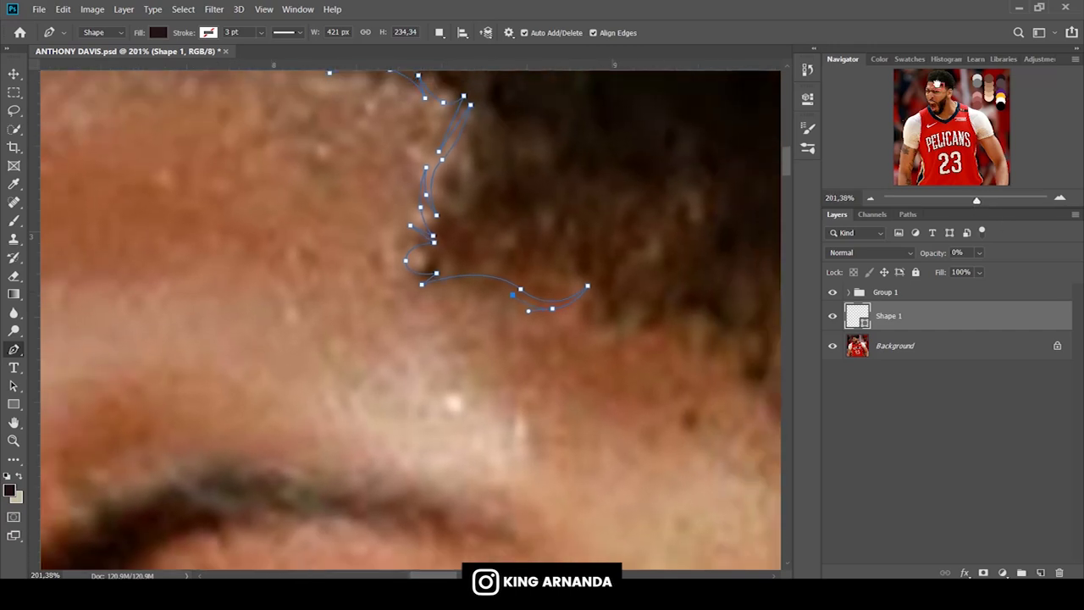
drag(934, 82, 945, 87)
scroll(360, 252, up, 2)
mouse_move(266, 240)
mouse_down()
mouse_move(329, 236)
mouse_move(387, 250)
mouse_up()
drag(442, 324, 437, 286)
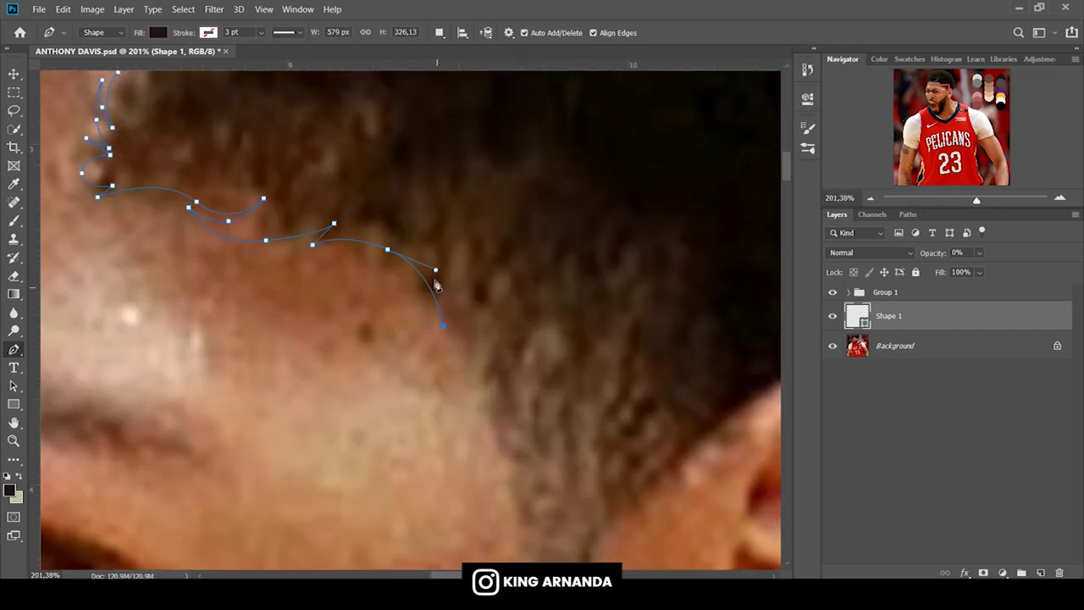
scroll(441, 279, down, 4)
drag(452, 194, 463, 256)
Set the new Shape 2 layer's fill to none.
drag(942, 85, 933, 107)
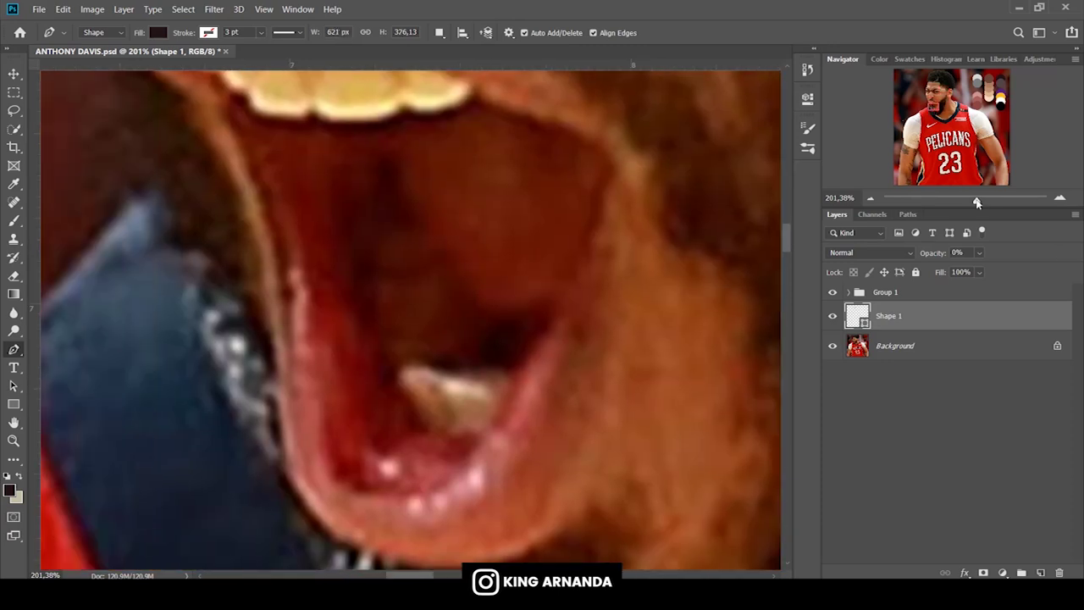
drag(976, 202, 972, 201)
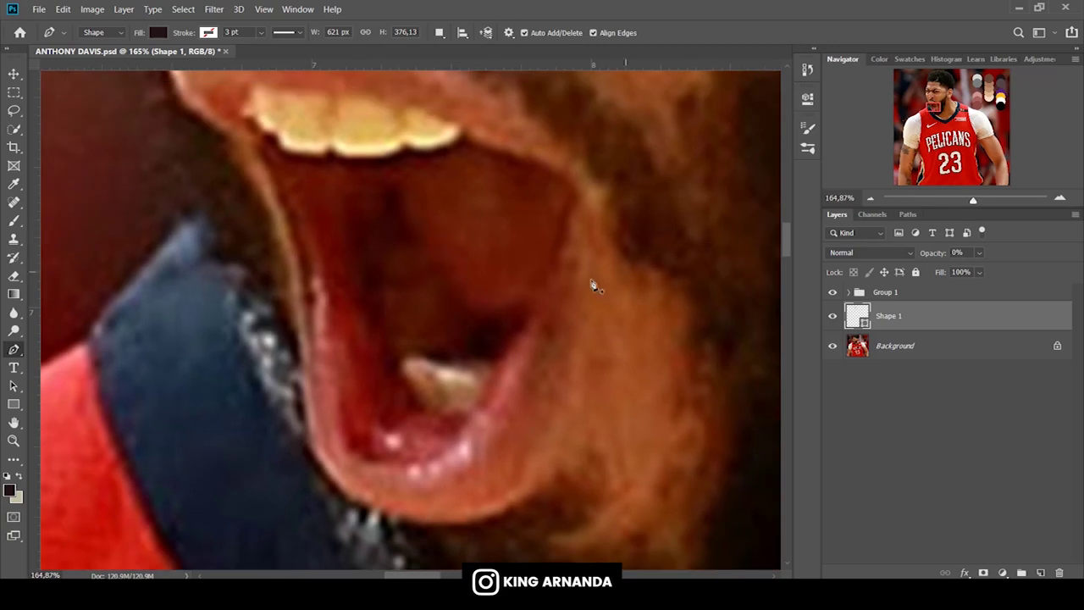
click(187, 291)
click(158, 33)
Give the shape a dark 4 pt stroke and start the mouth outline.
click(99, 60)
click(207, 32)
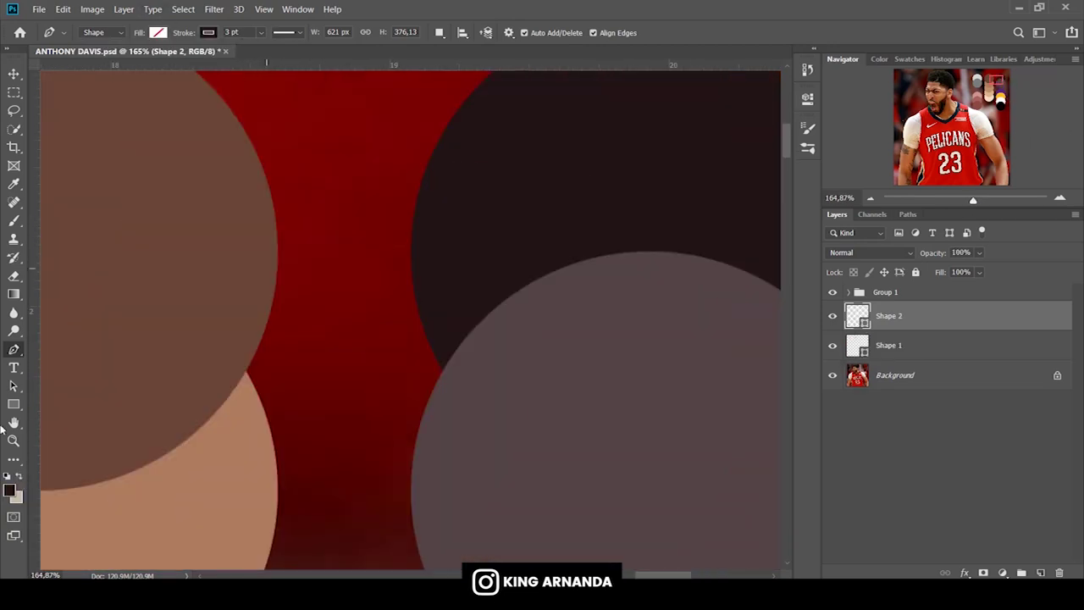
click(9, 489)
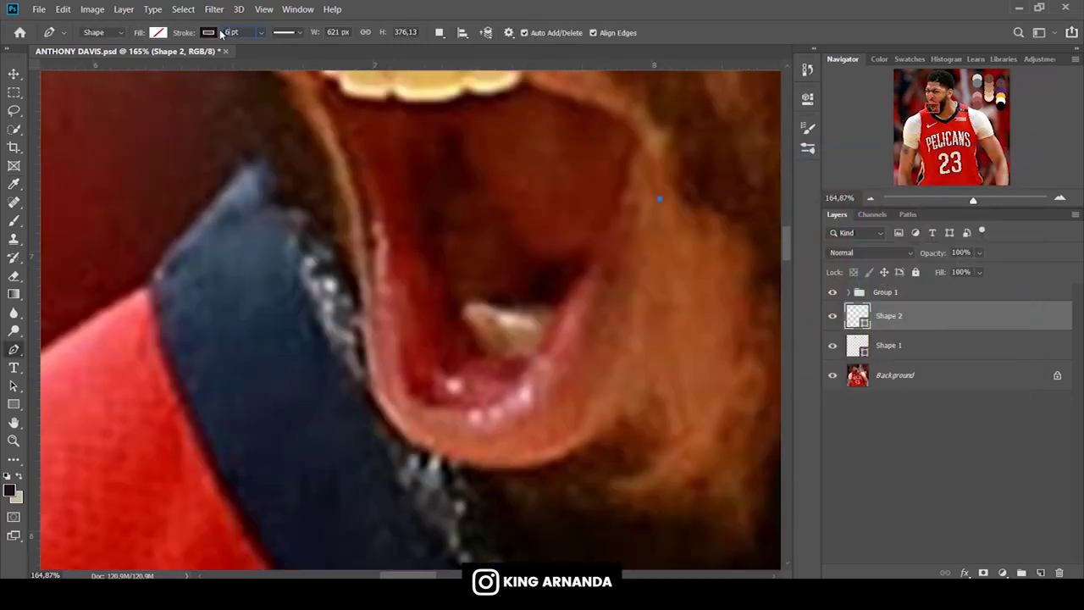
drag(593, 404, 550, 473)
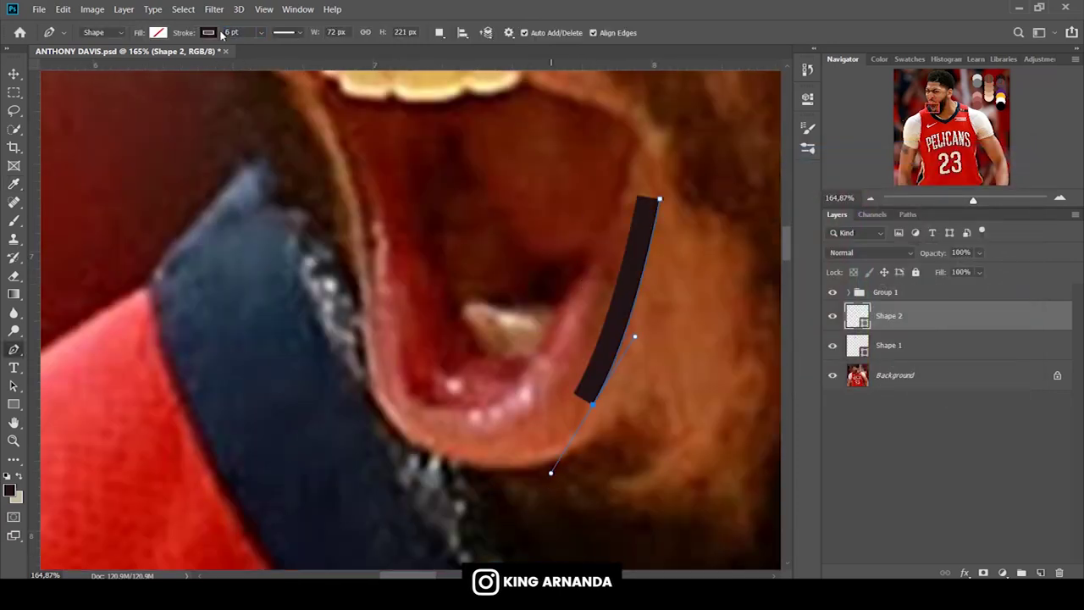
text(4)
key(Return)
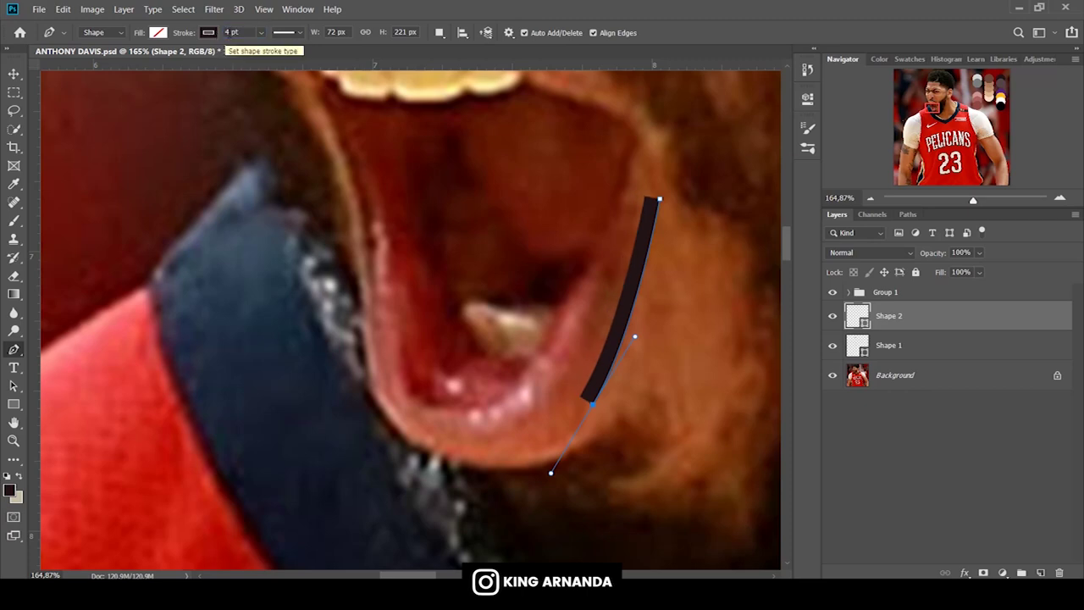
click(214, 34)
click(227, 186)
Trace around the lower lip, left side and upper lip, closing the mouth outline.
drag(387, 423, 350, 373)
drag(344, 217, 324, 136)
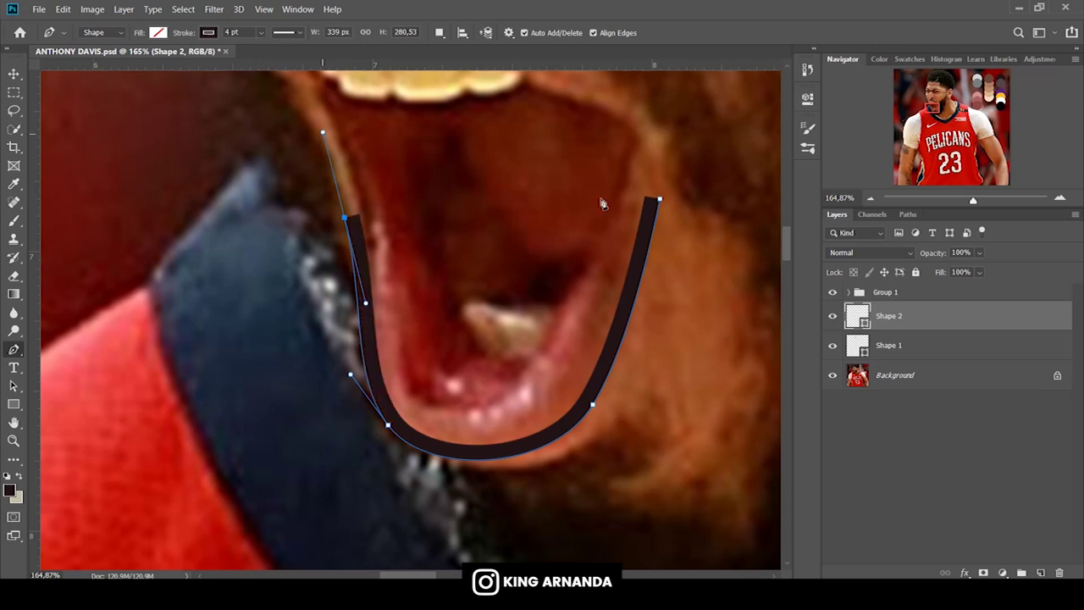
scroll(784, 235, up, 5)
drag(218, 202, 217, 200)
drag(261, 133, 286, 115)
mouse_move(329, 144)
mouse_down()
mouse_move(351, 151)
mouse_move(392, 120)
mouse_up()
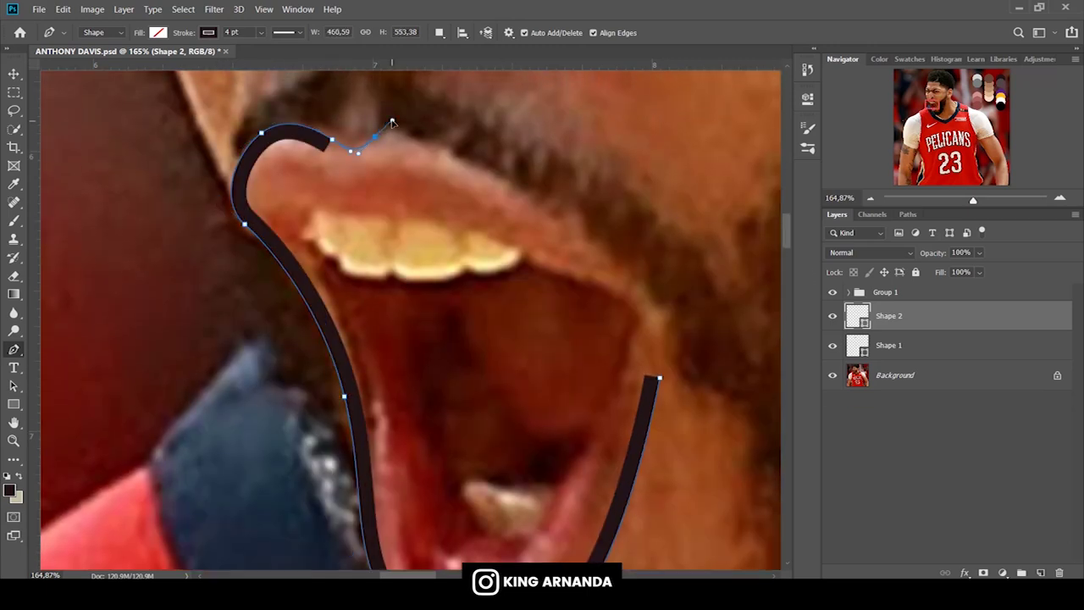
drag(500, 179, 564, 218)
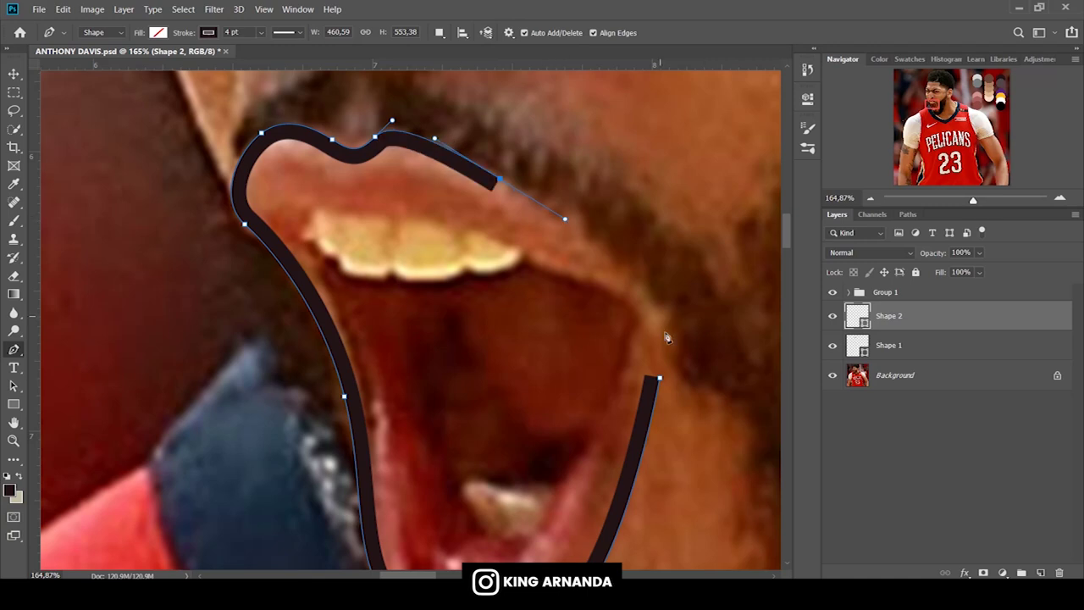
drag(658, 378, 673, 277)
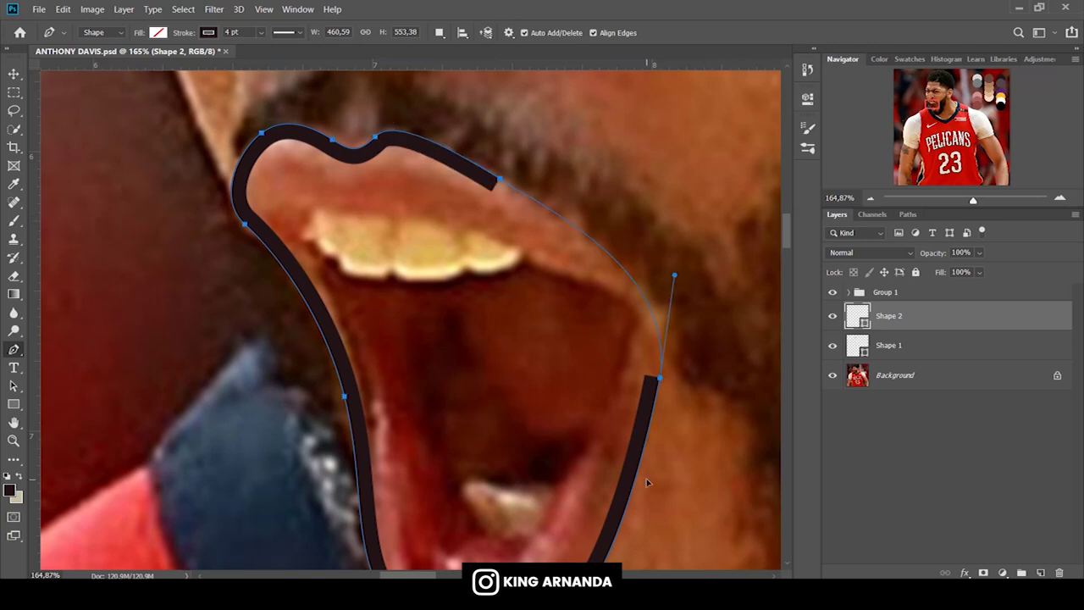
click(888, 344)
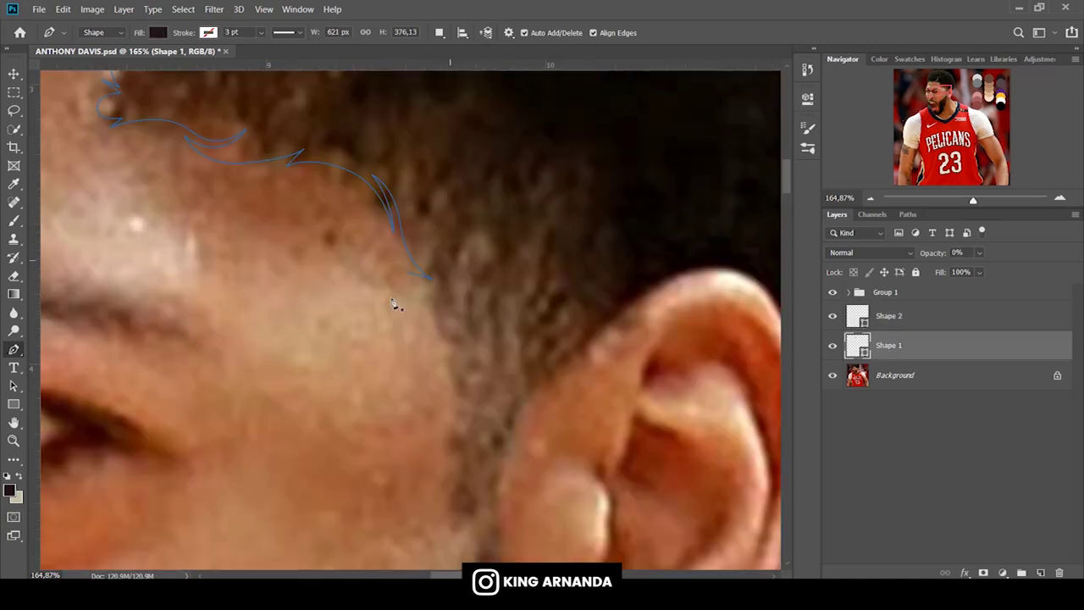
Resume Shape 1's hair outline from its end anchor and extend it down the sideburn.
click(408, 276)
drag(443, 340, 447, 356)
drag(444, 417, 433, 435)
drag(972, 200, 978, 202)
drag(786, 173, 787, 190)
drag(460, 188, 455, 144)
mouse_move(467, 259)
mouse_down()
mouse_move(449, 332)
mouse_move(463, 356)
mouse_up()
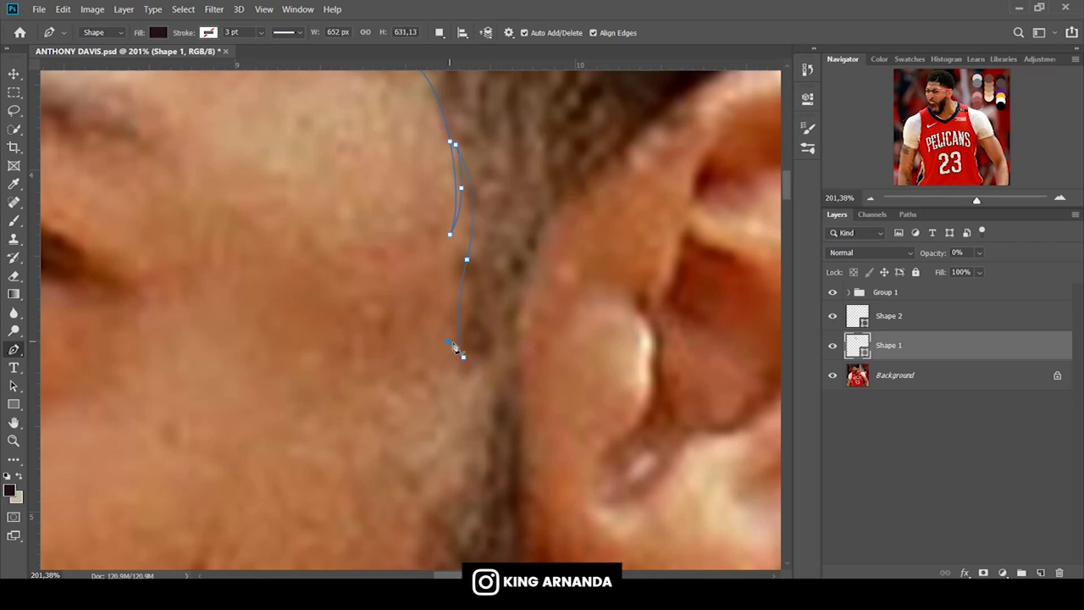
drag(786, 175, 786, 186)
Zigzag the outline along the beard's jagged upper edge.
drag(481, 273, 473, 315)
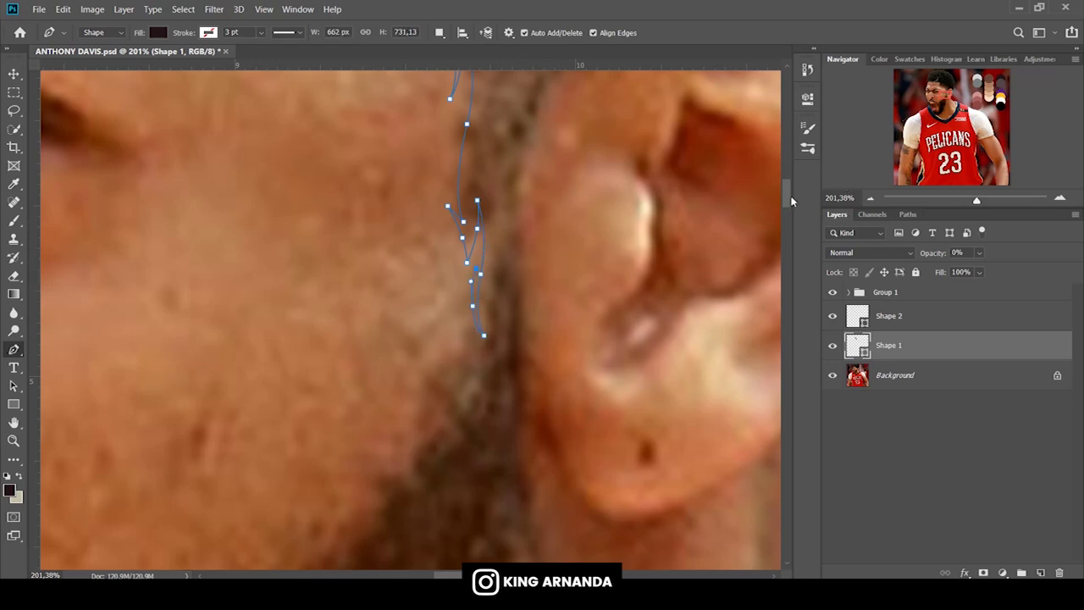
drag(791, 201, 790, 213)
drag(479, 247, 451, 218)
drag(387, 297, 420, 284)
drag(370, 350, 364, 386)
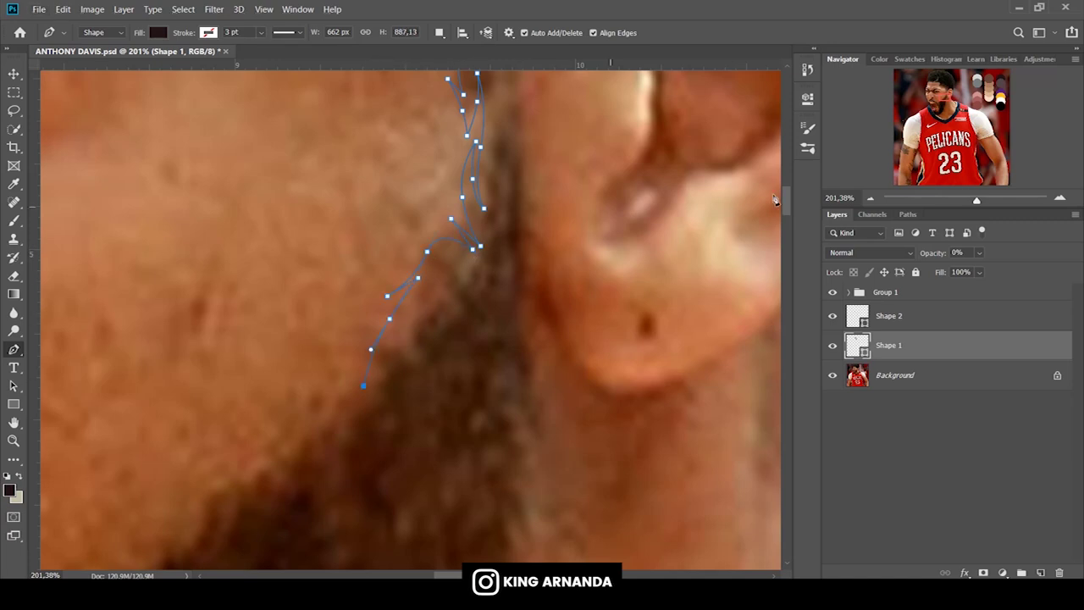
drag(788, 181, 788, 197)
click(315, 248)
drag(263, 317, 278, 274)
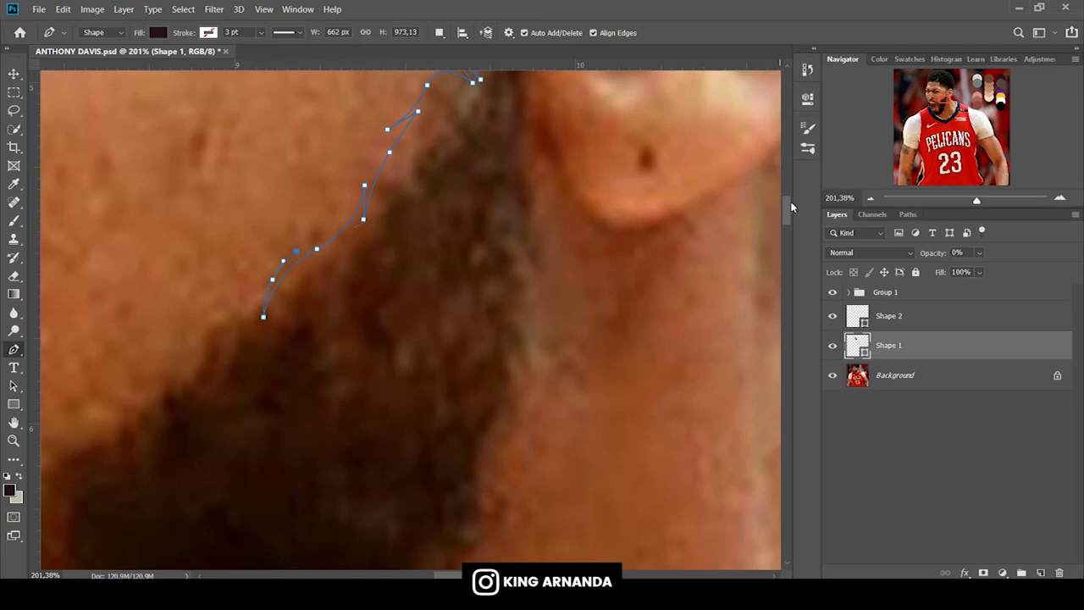
drag(791, 202, 787, 205)
scroll(575, 310, left, 5)
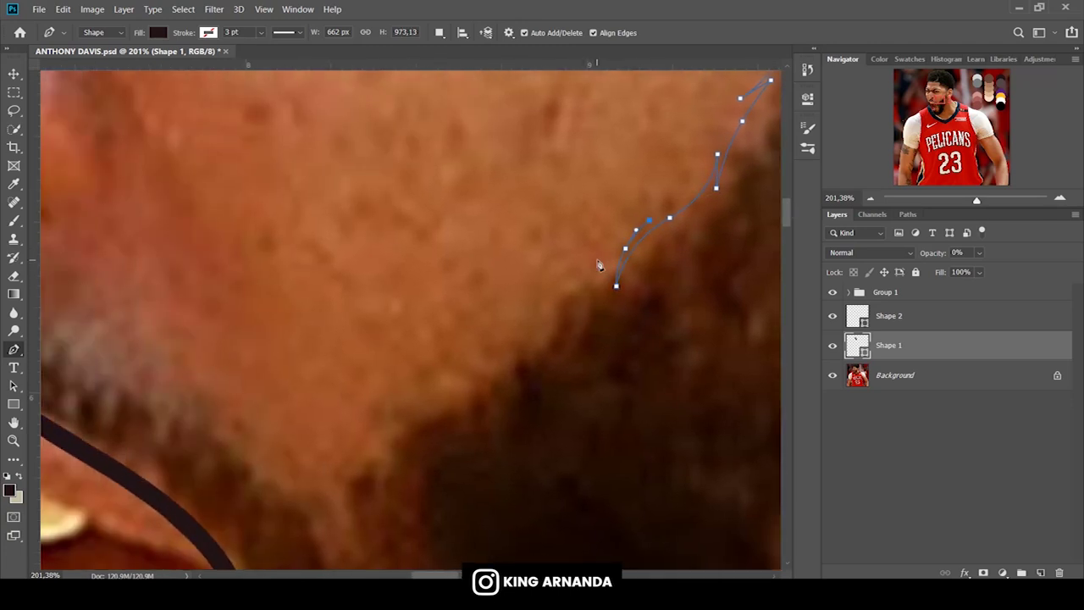
Trace the beard edge across the cheek with jagged anchors.
drag(577, 323, 571, 299)
drag(524, 364, 526, 343)
drag(458, 426, 458, 403)
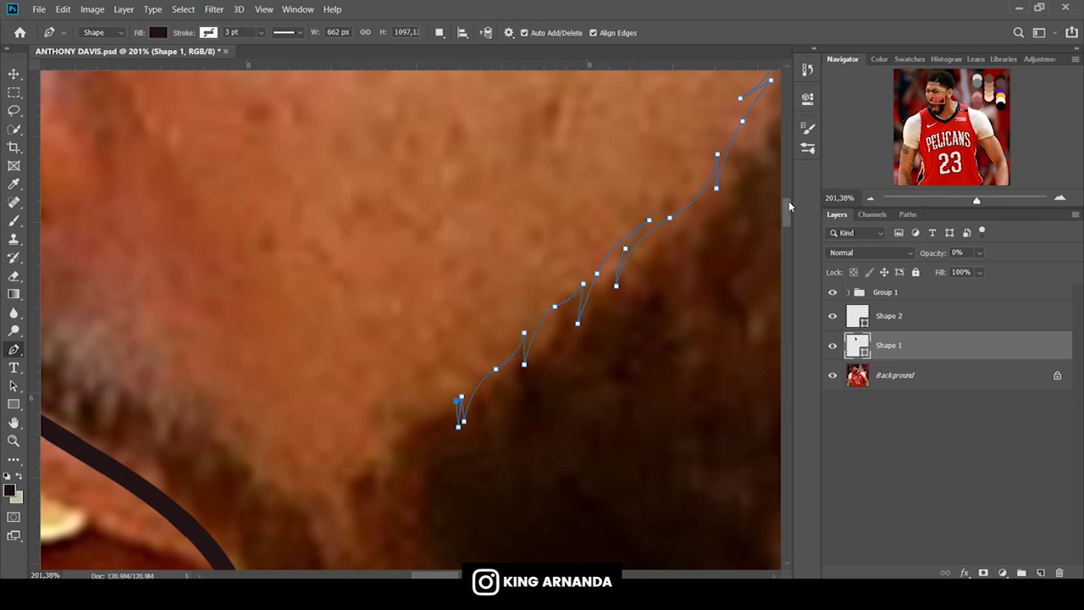
scroll(788, 200, down, 3)
drag(426, 250, 407, 256)
click(383, 293)
drag(379, 400, 375, 315)
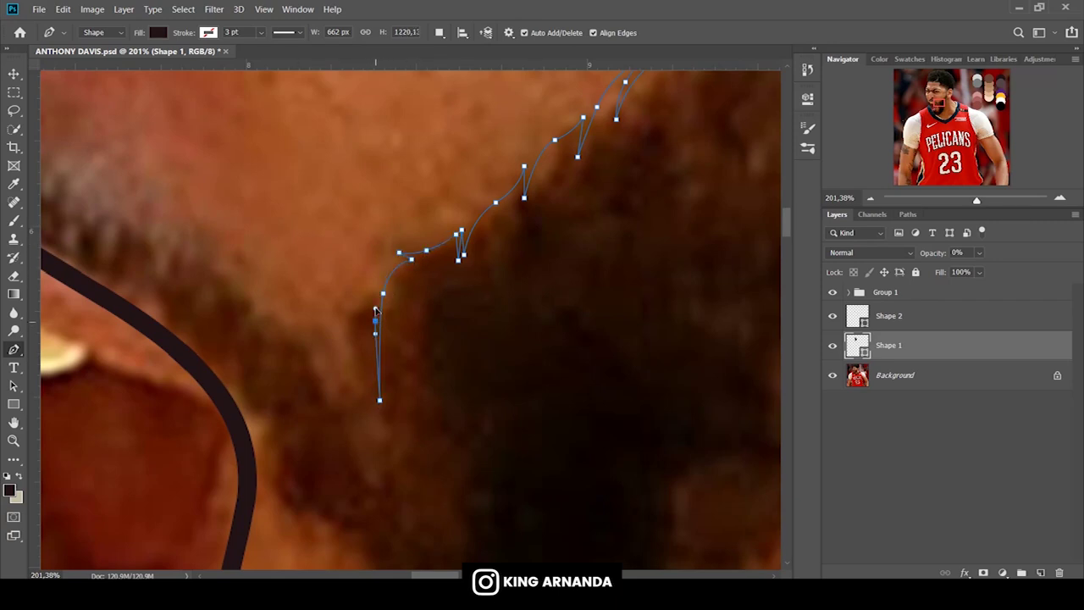
Zigzag the outline around a beard tuft down to its bottom.
click(370, 410)
click(382, 467)
click(388, 395)
drag(389, 336, 396, 403)
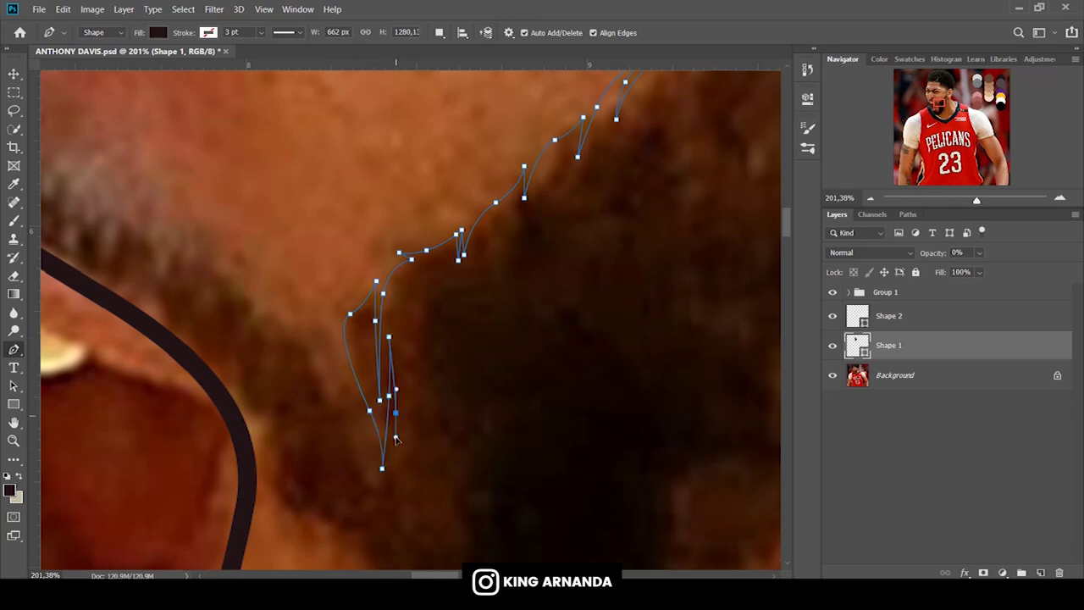
click(389, 505)
scroll(426, 254, down, 3)
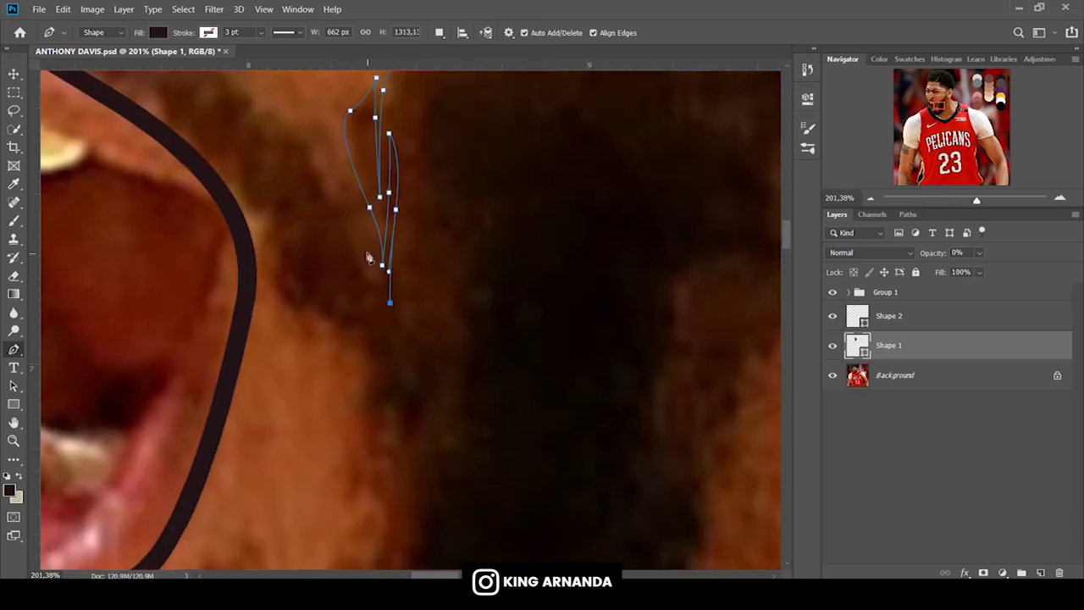
Continue the beard edge toward the mouth with curved anchors.
drag(355, 188, 346, 166)
drag(323, 127, 321, 122)
drag(353, 199, 371, 247)
scroll(786, 227, up, 2)
click(299, 272)
drag(260, 226, 262, 251)
scroll(458, 518, left, 6)
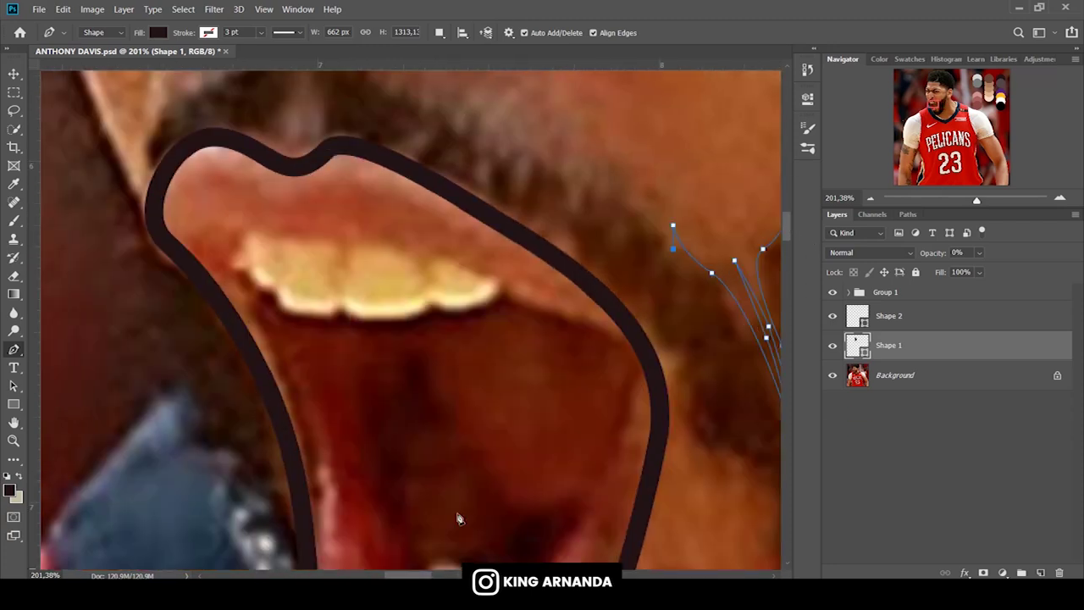
Zigzag the beard outline along the moustache hairs.
scroll(789, 223, up, 2)
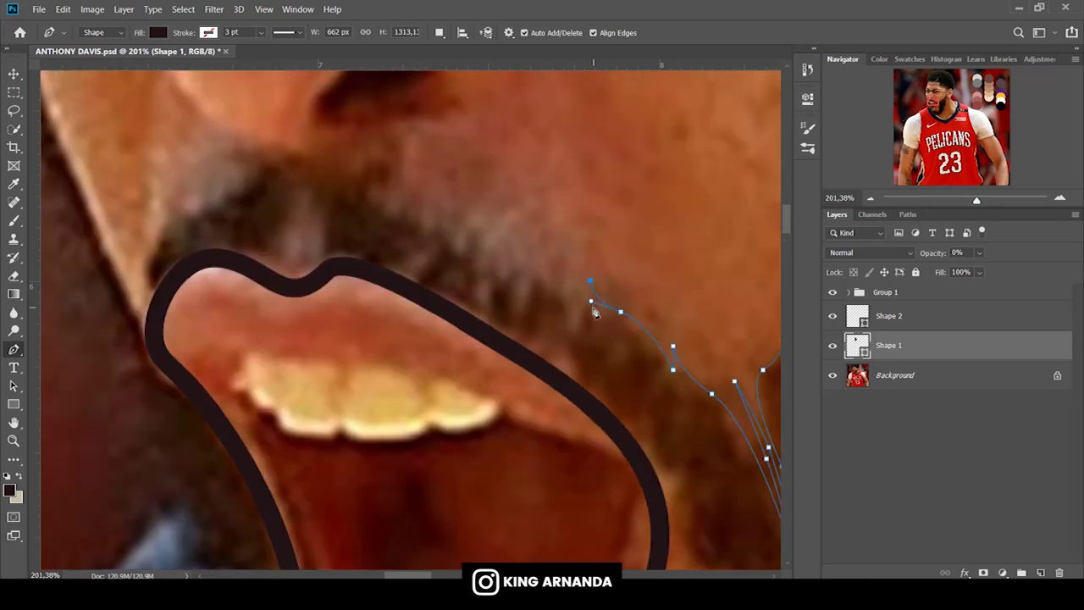
drag(564, 291, 550, 289)
click(534, 291)
click(520, 315)
click(516, 256)
click(503, 283)
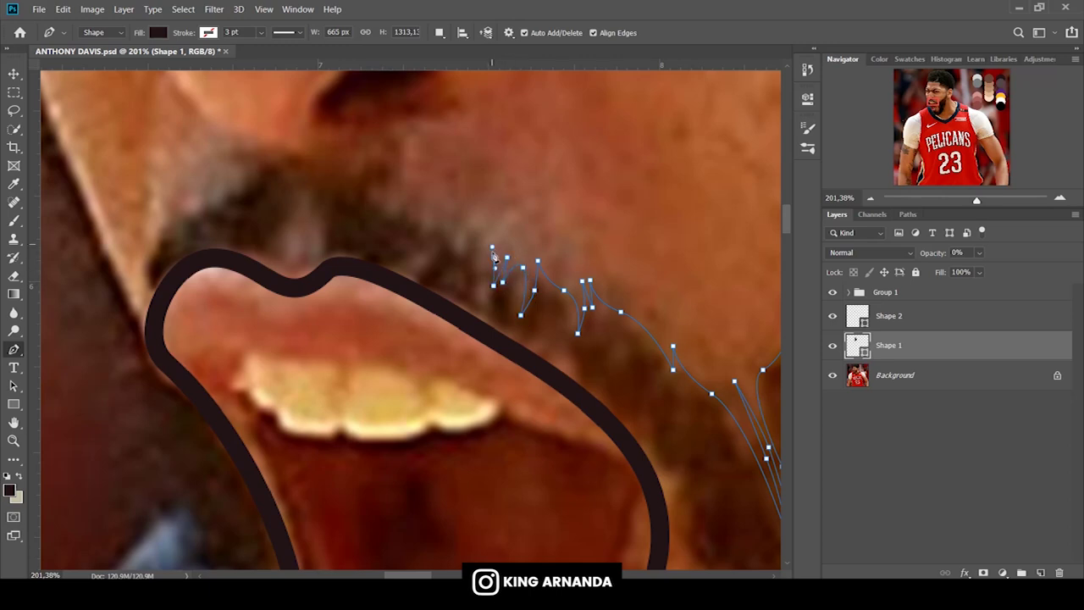
click(486, 277)
click(485, 302)
click(476, 281)
click(479, 263)
click(488, 241)
click(464, 255)
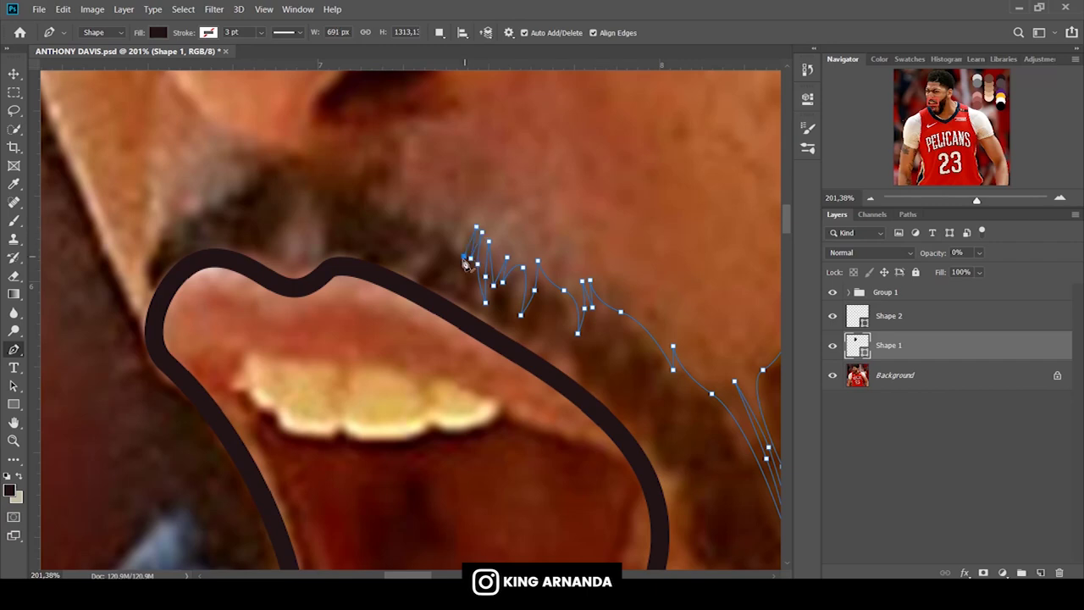
scroll(412, 320, up, 2)
Curve the outline along the moustache's top and the upper lip edge.
mouse_move(423, 291)
mouse_down()
mouse_move(438, 289)
mouse_move(433, 278)
mouse_move(391, 285)
mouse_up()
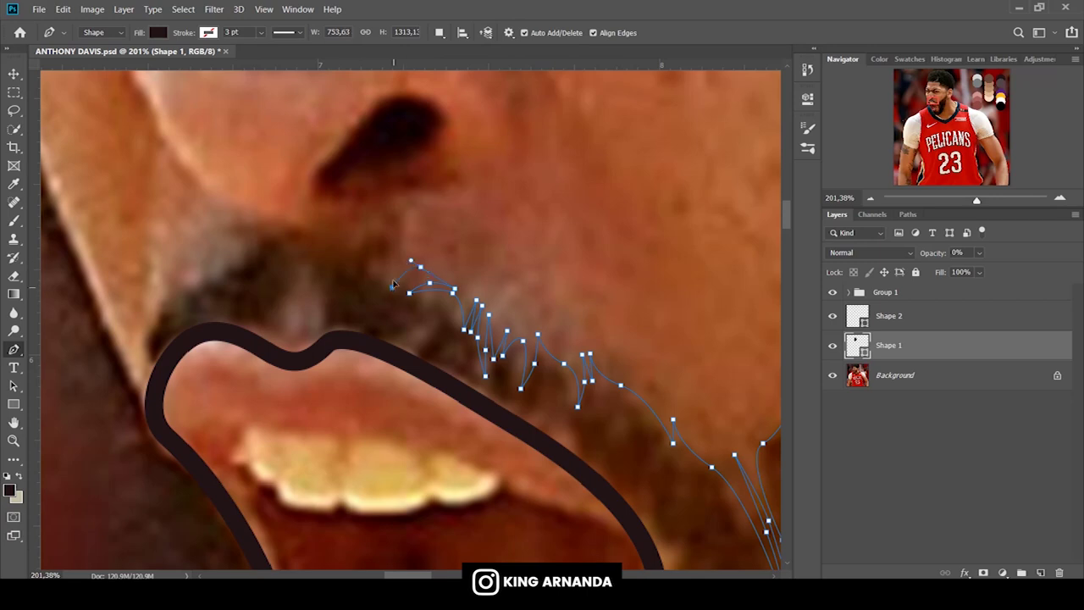
mouse_move(380, 247)
mouse_down()
mouse_move(271, 239)
mouse_move(269, 272)
mouse_up()
mouse_move(207, 253)
mouse_down()
mouse_move(217, 266)
mouse_move(142, 325)
mouse_up()
click(155, 378)
mouse_move(188, 340)
mouse_down()
mouse_move(206, 325)
mouse_move(277, 362)
mouse_move(298, 300)
mouse_up()
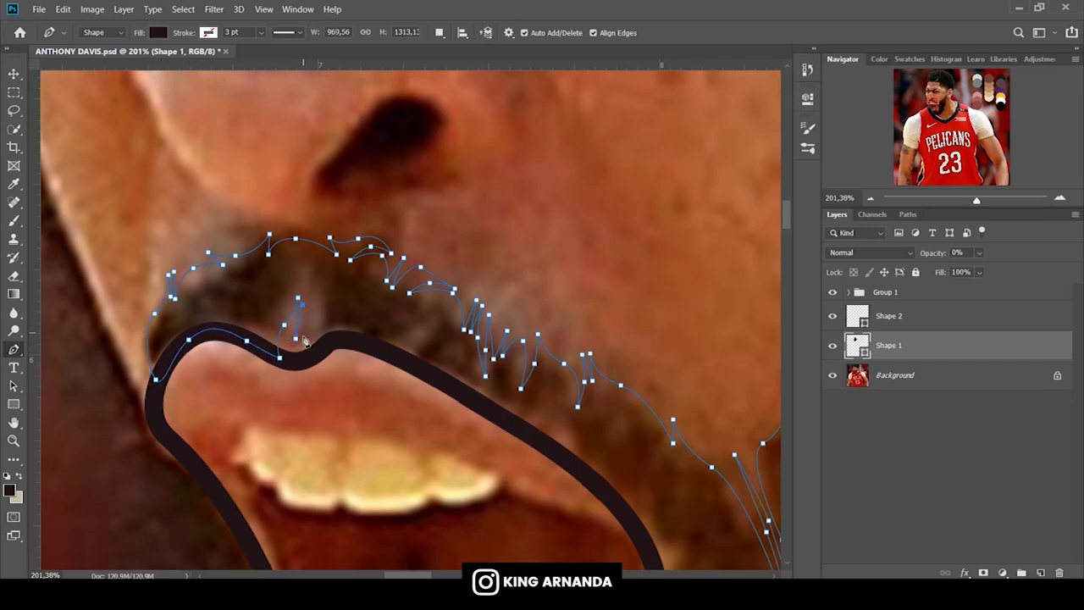
drag(338, 336, 360, 337)
drag(410, 364, 461, 394)
Carry the outline around the right mouth corner and down its side.
drag(786, 211, 766, 231)
drag(539, 253, 567, 269)
click(629, 324)
drag(663, 368, 683, 369)
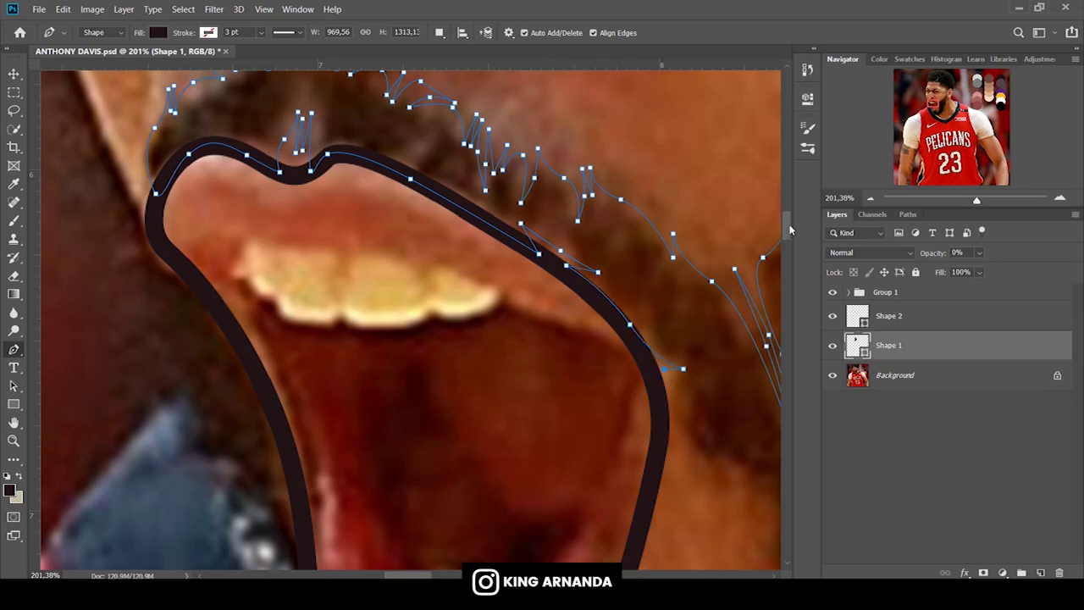
drag(789, 229, 789, 238)
drag(406, 575, 425, 575)
mouse_move(444, 249)
mouse_down()
mouse_move(452, 292)
mouse_move(442, 261)
mouse_up()
mouse_move(493, 309)
mouse_down()
mouse_move(509, 309)
mouse_move(531, 349)
mouse_move(550, 441)
mouse_up()
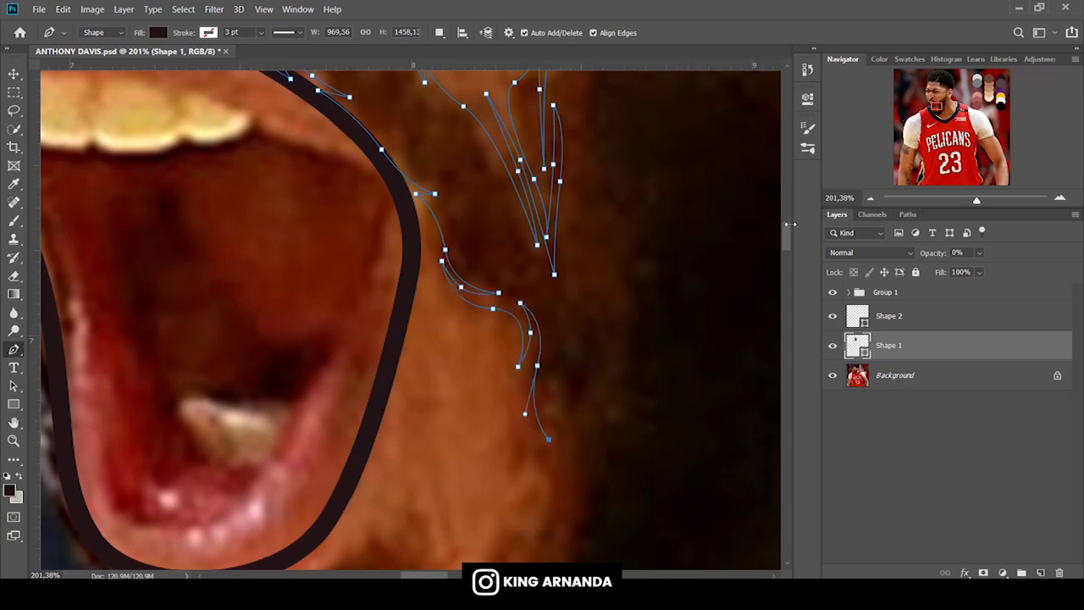
Extend the beard outline further down the right of the mouth onto the chin.
scroll(636, 242, down, 5)
drag(543, 231, 561, 233)
drag(552, 374, 537, 331)
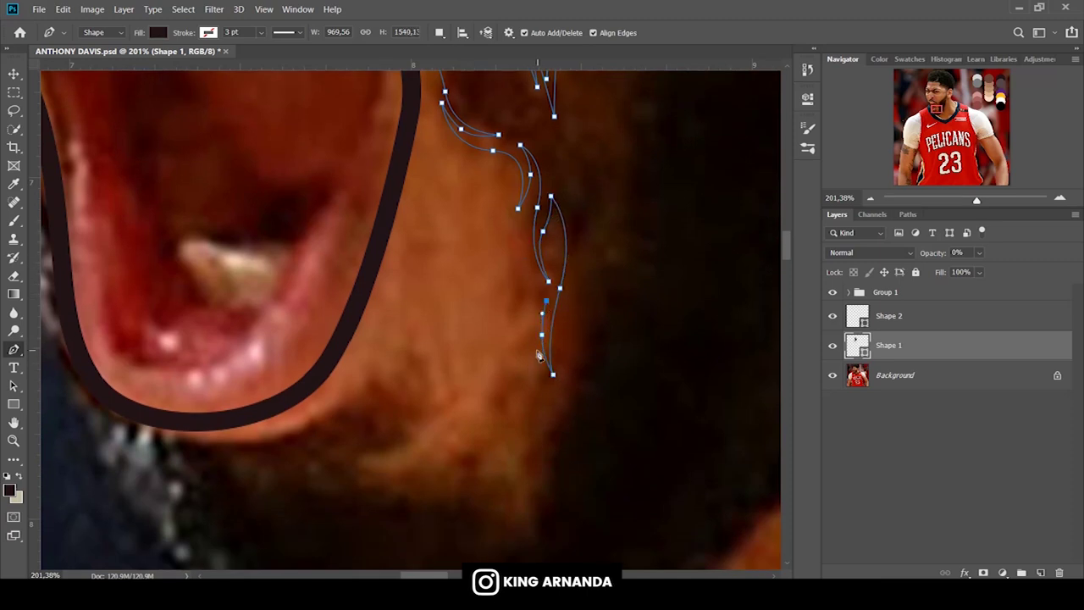
drag(545, 413, 519, 390)
scroll(793, 253, down, 6)
mouse_move(521, 231)
mouse_down()
mouse_move(514, 254)
mouse_move(471, 248)
mouse_up()
Trace around the bare skin patch below the lip and the inner beard edge.
click(524, 295)
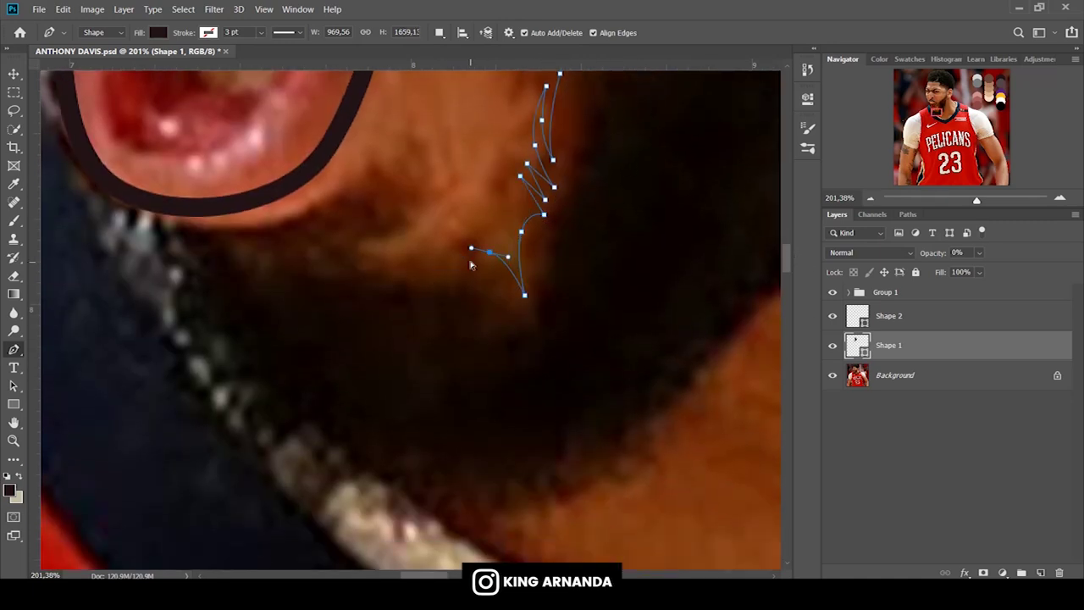
drag(446, 248, 489, 245)
drag(366, 266, 359, 263)
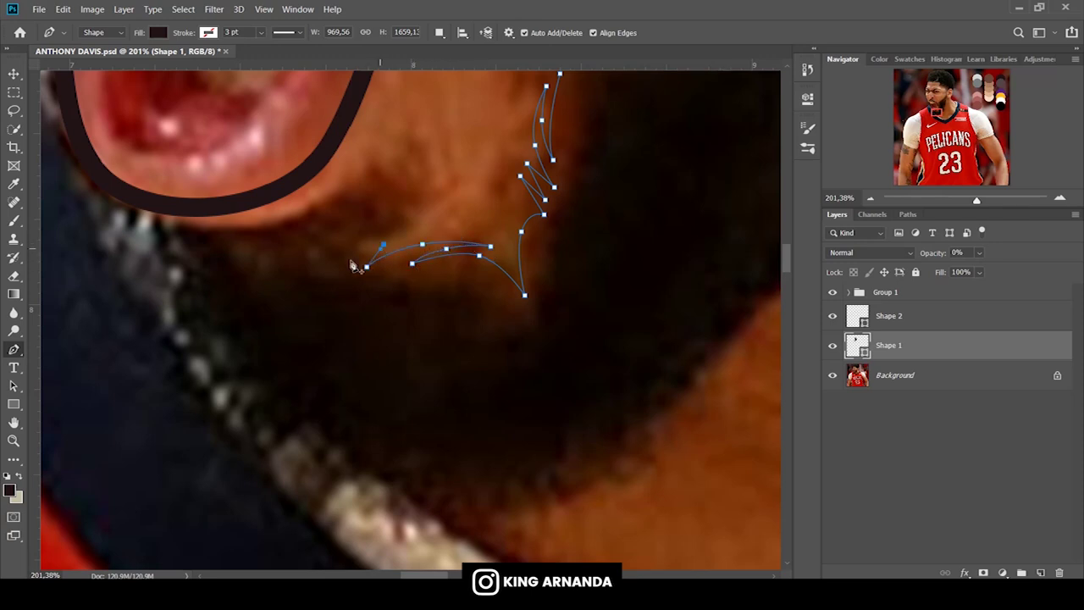
drag(394, 229, 415, 219)
scroll(434, 381, up, 5)
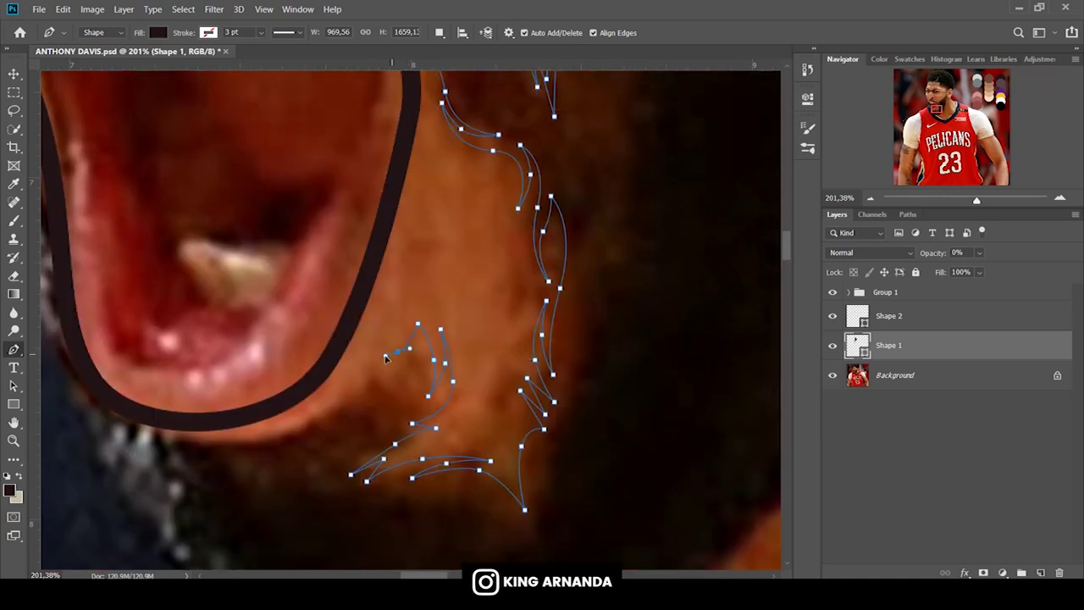
drag(382, 396, 359, 371)
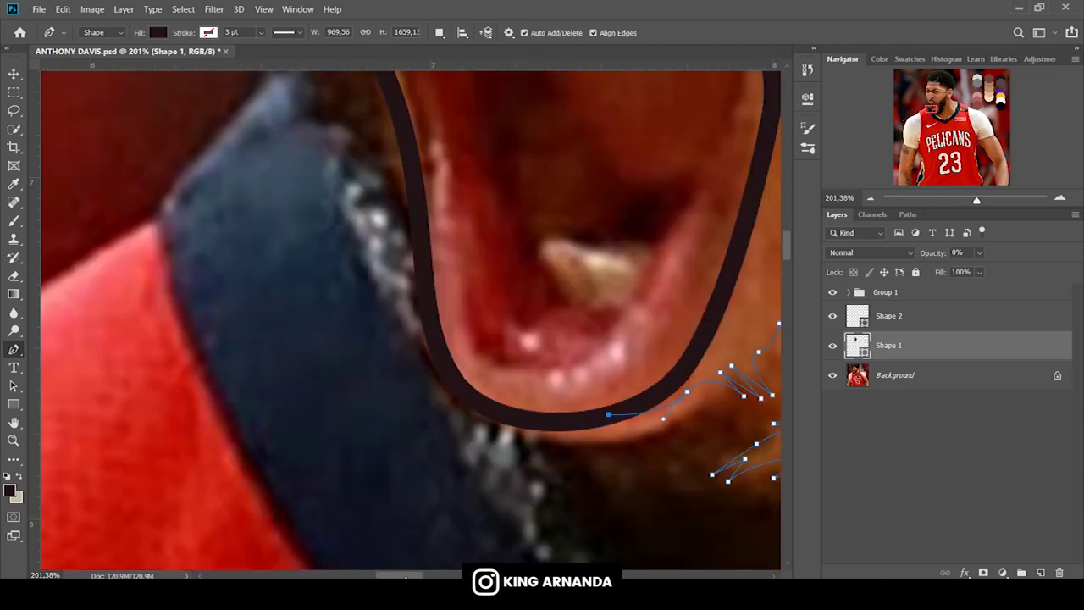
scroll(311, 417, left, 5)
drag(458, 354, 431, 269)
drag(787, 241, 783, 229)
Place Pen anchors along the left jaw edge of the beard.
drag(405, 276, 374, 203)
drag(784, 227, 783, 214)
click(302, 362)
click(220, 219)
click(180, 122)
click(166, 88)
Trace the jagged beard zigzag down the left cheek to the lower jaw.
click(136, 135)
click(129, 172)
click(169, 189)
click(136, 190)
click(180, 238)
click(196, 267)
click(173, 300)
click(206, 277)
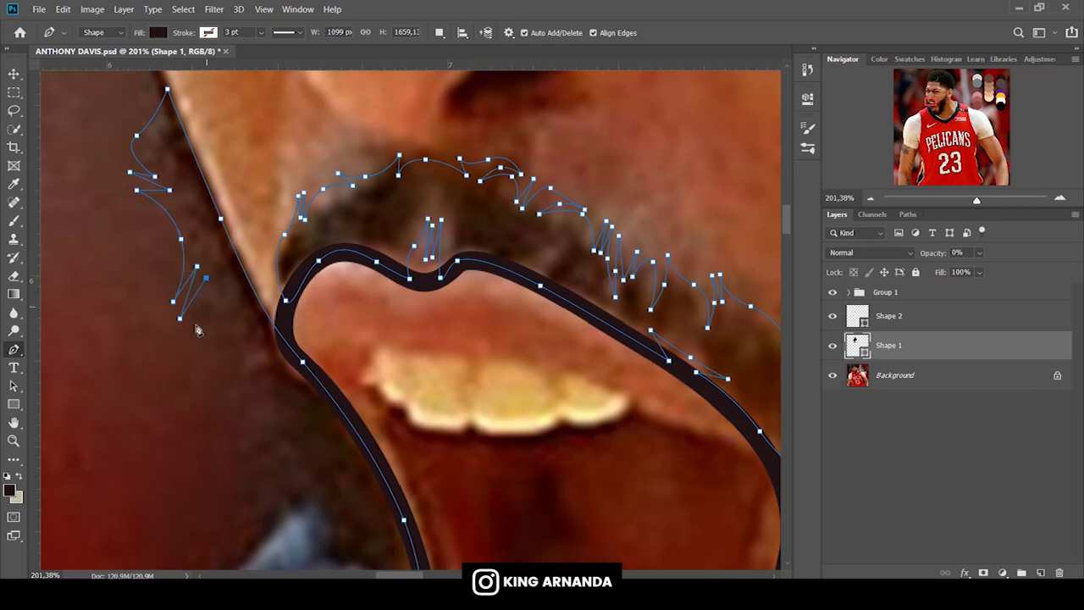
drag(221, 390, 266, 415)
click(191, 342)
Curve the outline around the collar edge to where the beard meets the collar.
scroll(786, 213, down, 3)
click(236, 241)
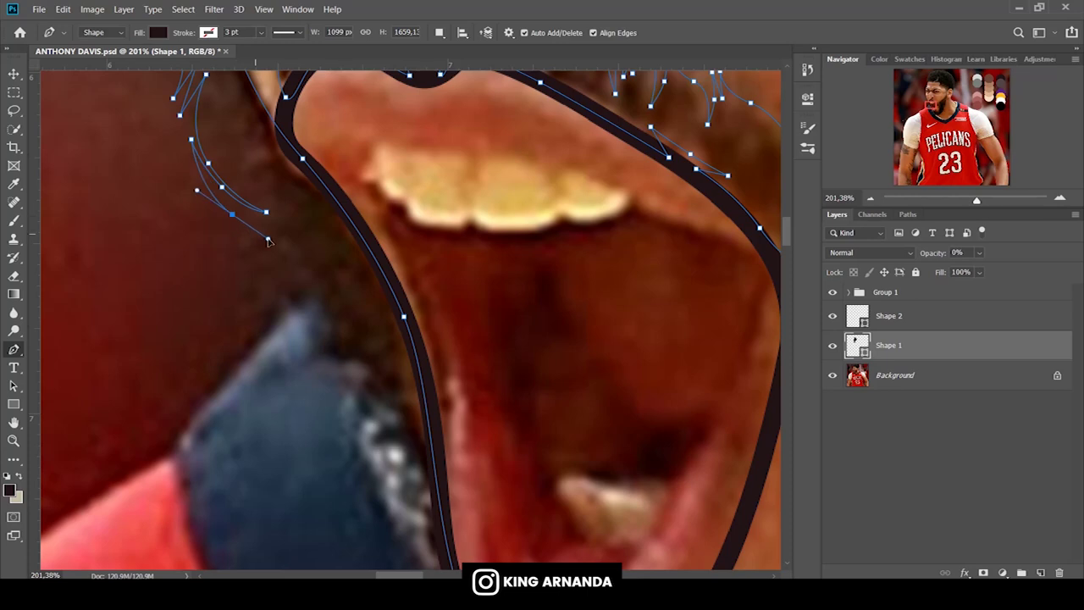
drag(286, 241, 284, 254)
click(240, 253)
click(287, 258)
mouse_move(267, 301)
mouse_down()
mouse_move(287, 333)
mouse_move(347, 329)
mouse_up()
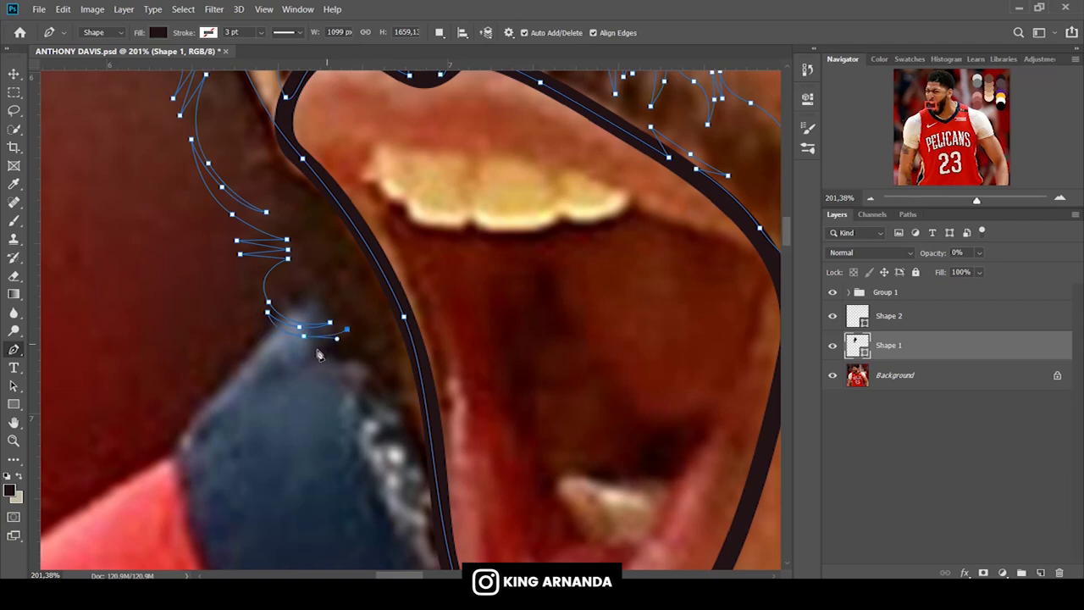
click(320, 352)
scroll(398, 279, down, 5)
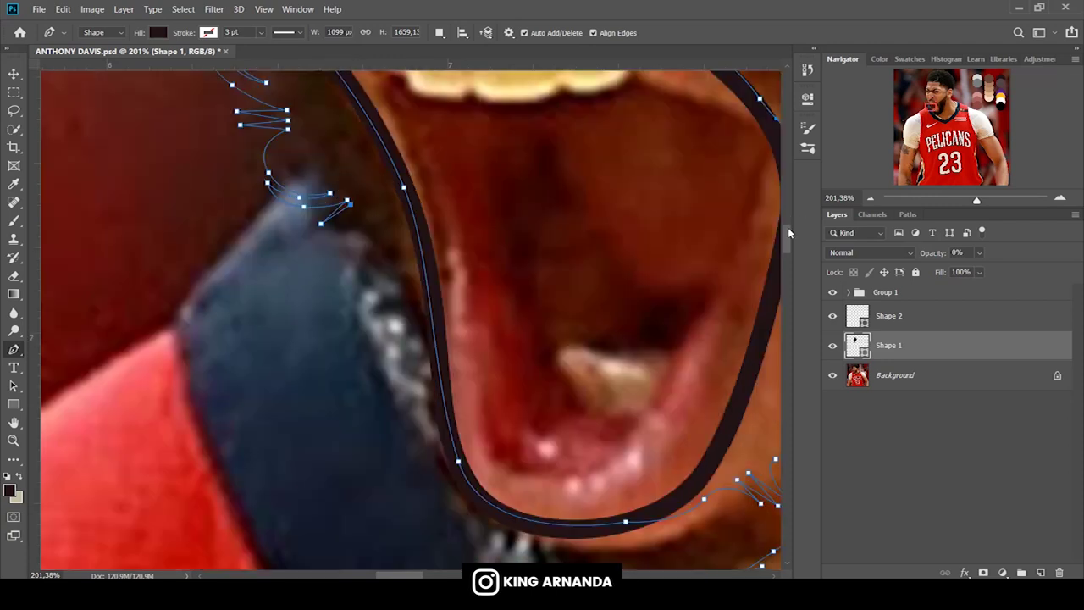
drag(371, 249, 379, 313)
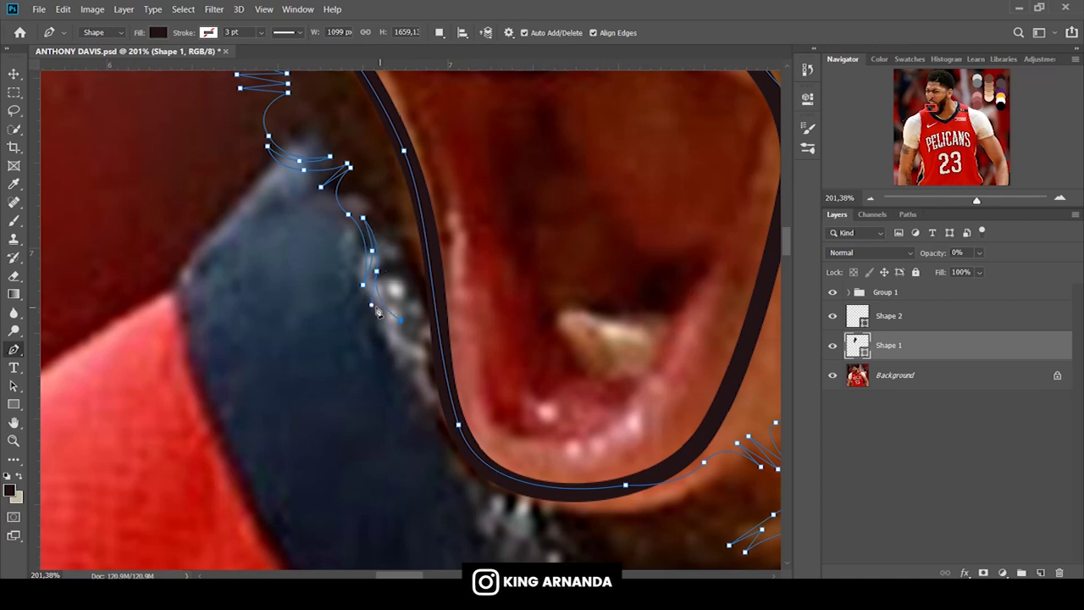
drag(402, 409, 411, 379)
Zoom out to 173% and continue the outline along the collar and necklace.
scroll(453, 245, down, 7)
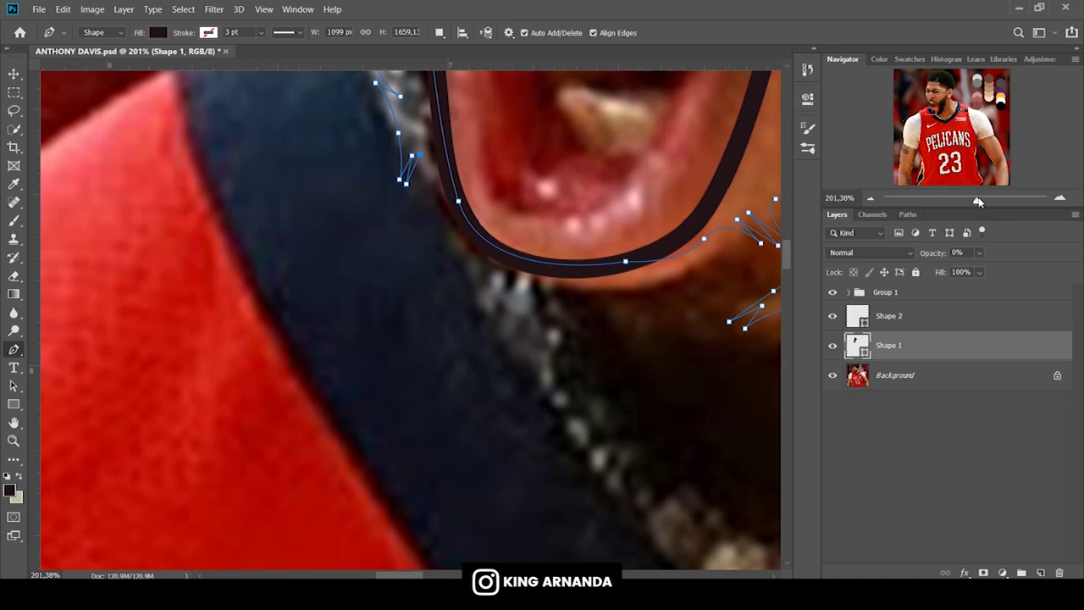
drag(978, 201, 972, 200)
mouse_move(422, 224)
mouse_down()
mouse_move(426, 244)
mouse_move(409, 221)
mouse_up()
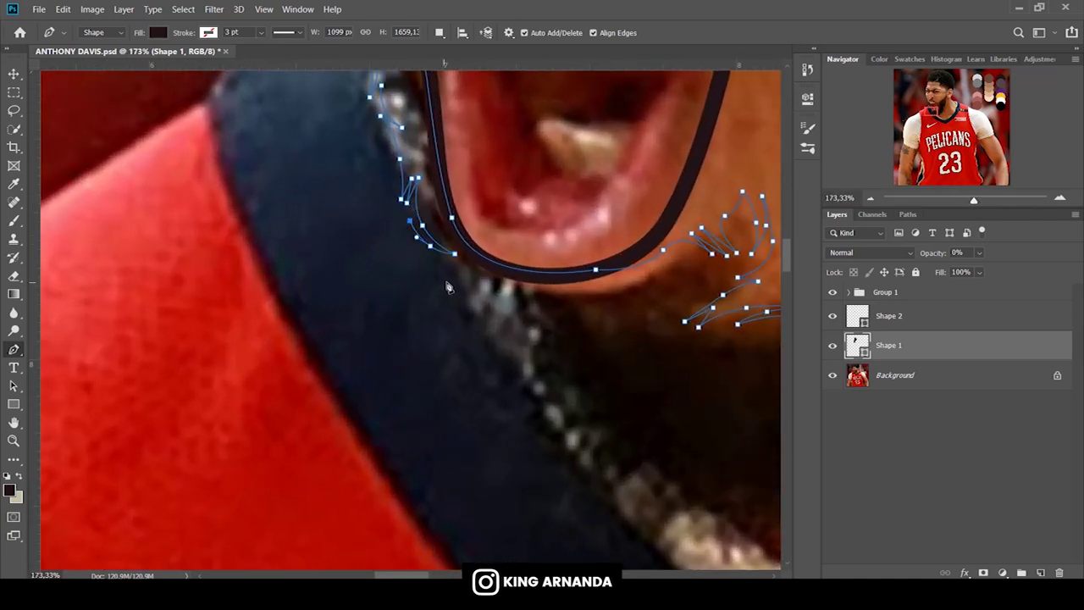
drag(485, 326, 485, 291)
scroll(294, 441, right, 5)
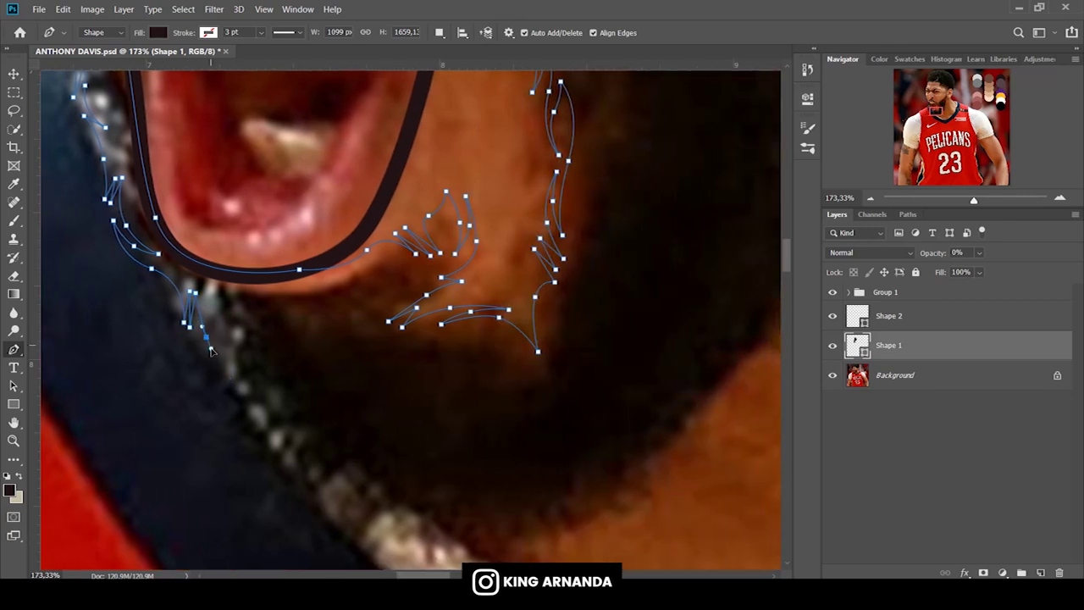
drag(237, 368, 216, 366)
mouse_move(255, 408)
mouse_down()
mouse_move(264, 448)
mouse_move(314, 444)
mouse_up()
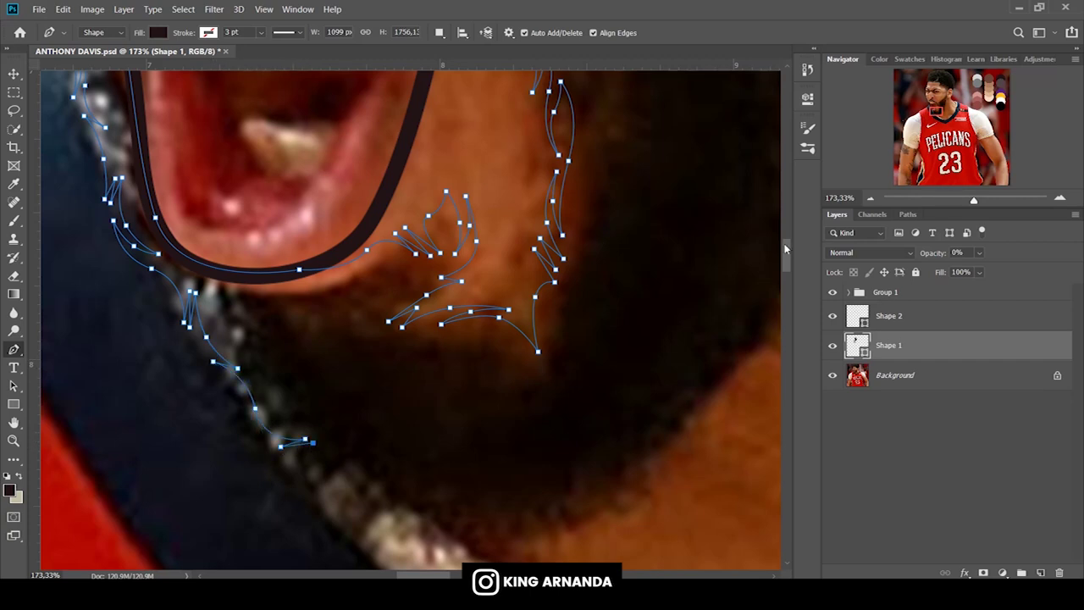
scroll(785, 248, down, 3)
Trace the beard's lower edge under the chin and up onto the right cheek.
click(288, 324)
click(340, 342)
mouse_move(354, 374)
mouse_down()
mouse_move(377, 364)
mouse_move(454, 399)
mouse_move(512, 389)
mouse_up()
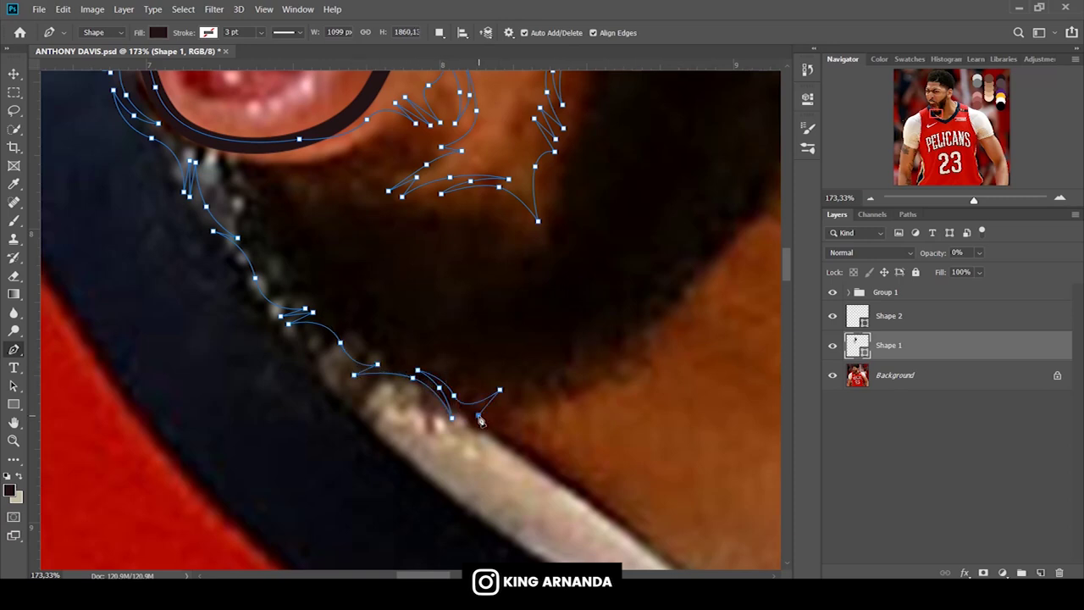
drag(608, 339, 624, 366)
click(669, 322)
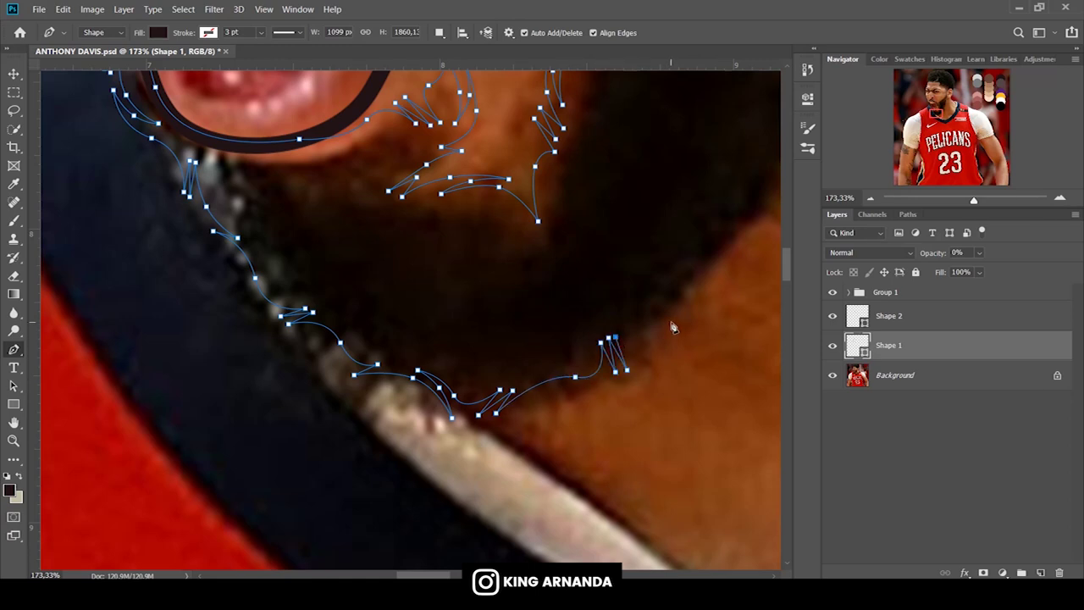
drag(702, 273, 724, 274)
mouse_move(593, 321)
mouse_down()
mouse_move(351, 322)
mouse_move(242, 477)
mouse_up()
drag(407, 383, 427, 360)
click(428, 322)
Curve the beard outline up the right cheek with corner and smooth anchors.
click(418, 387)
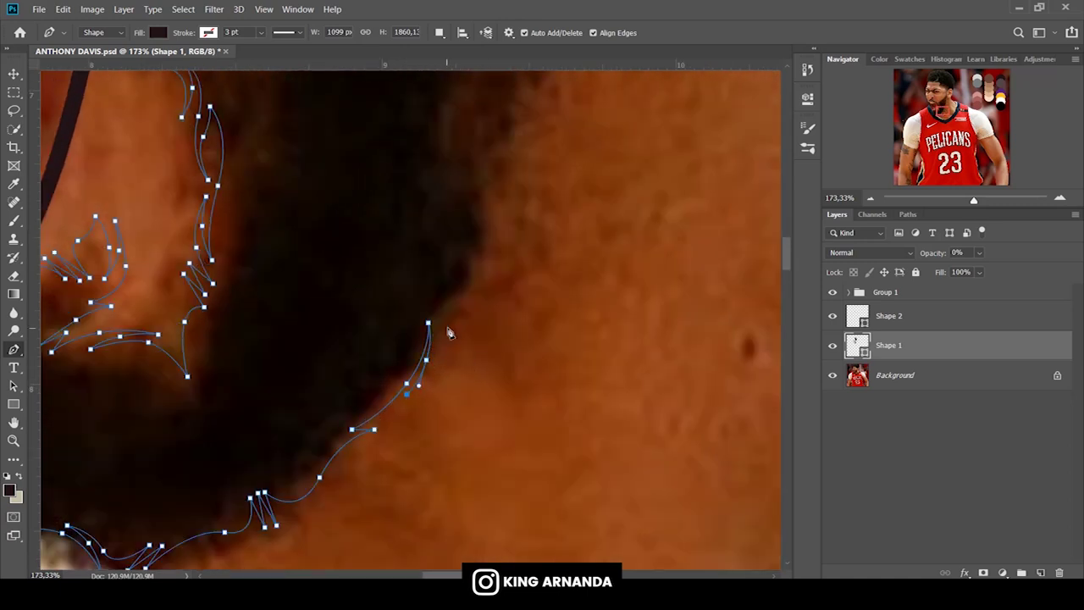
drag(450, 307, 474, 307)
click(471, 253)
drag(482, 270, 486, 281)
drag(789, 251, 789, 236)
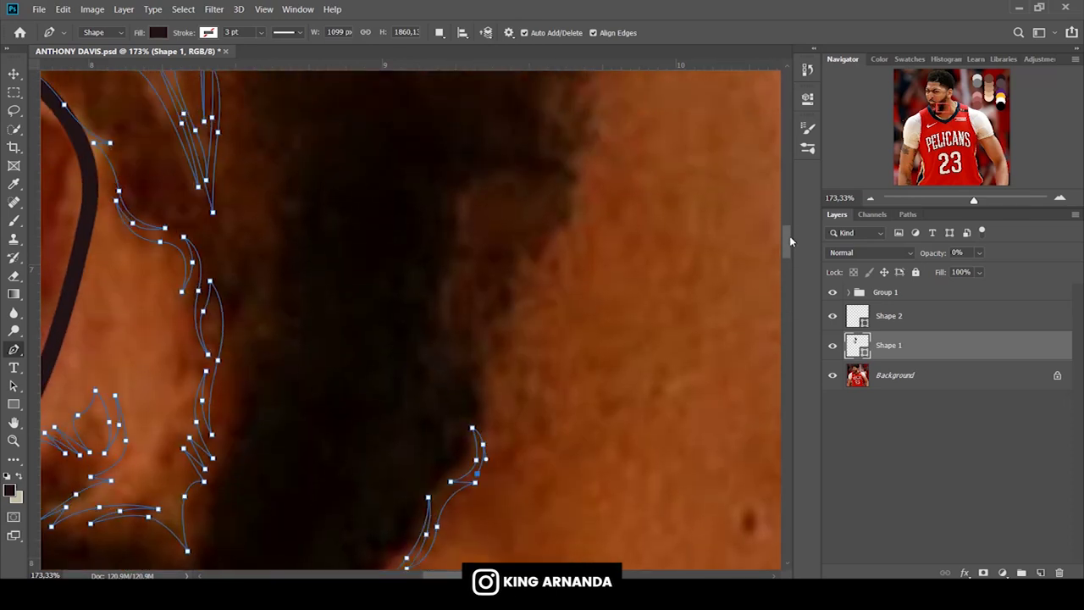
click(489, 403)
drag(480, 358, 506, 346)
click(505, 345)
Continue the outline higher up the cheek toward the sideburn.
scroll(795, 236, up, 3)
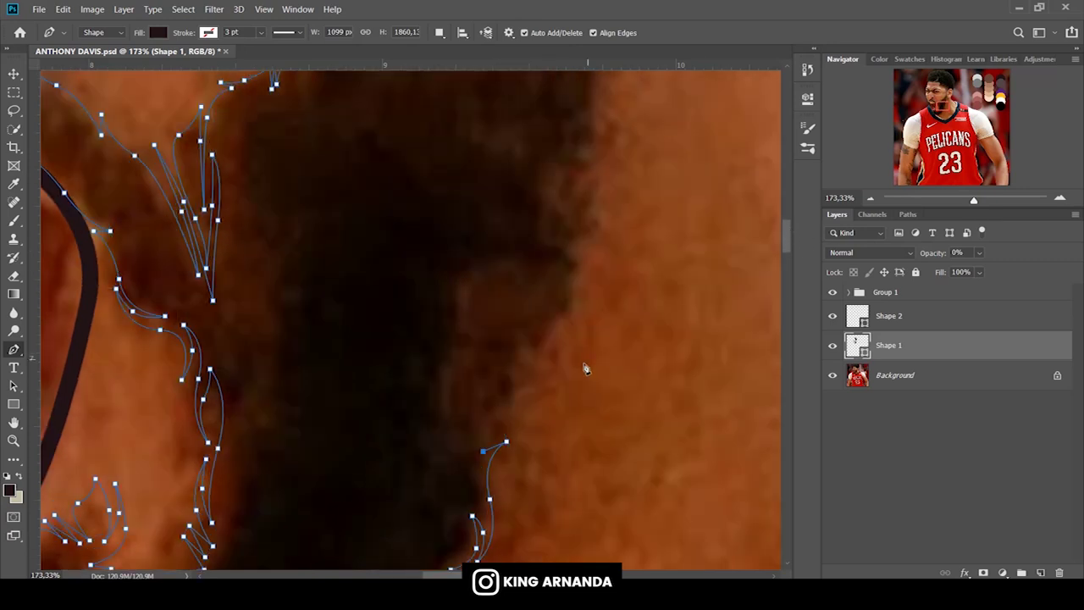
click(526, 378)
mouse_move(539, 340)
mouse_down()
mouse_move(530, 299)
mouse_move(549, 231)
mouse_move(598, 212)
mouse_up()
click(526, 392)
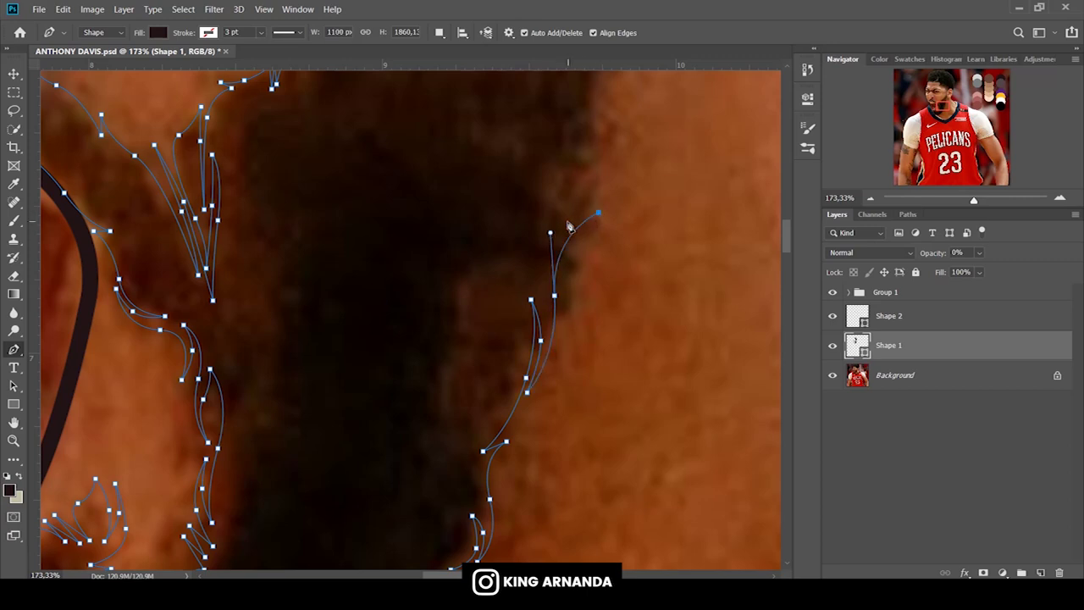
scroll(789, 236, up, 5)
drag(601, 357, 606, 328)
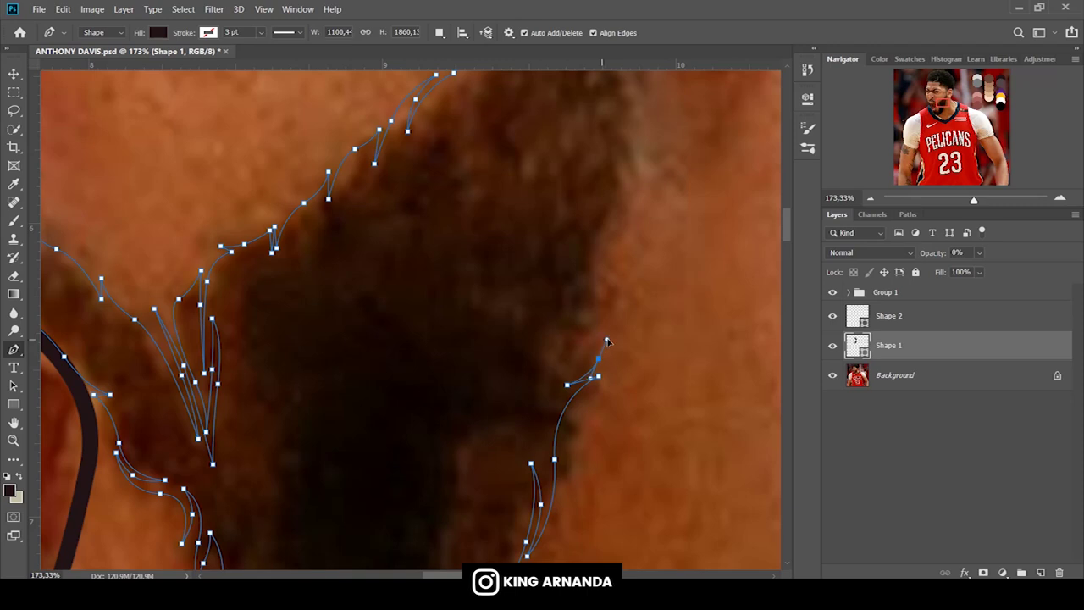
drag(612, 251, 627, 209)
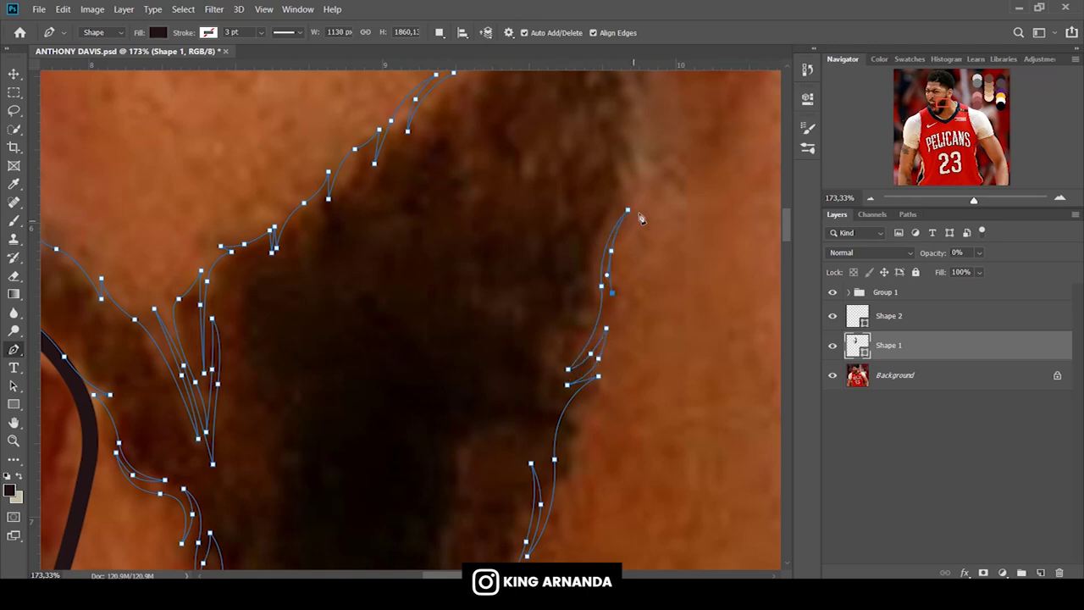
drag(633, 220, 623, 137)
Carry the outline up the sideburn and over the top of the ear.
scroll(655, 318, up, 3)
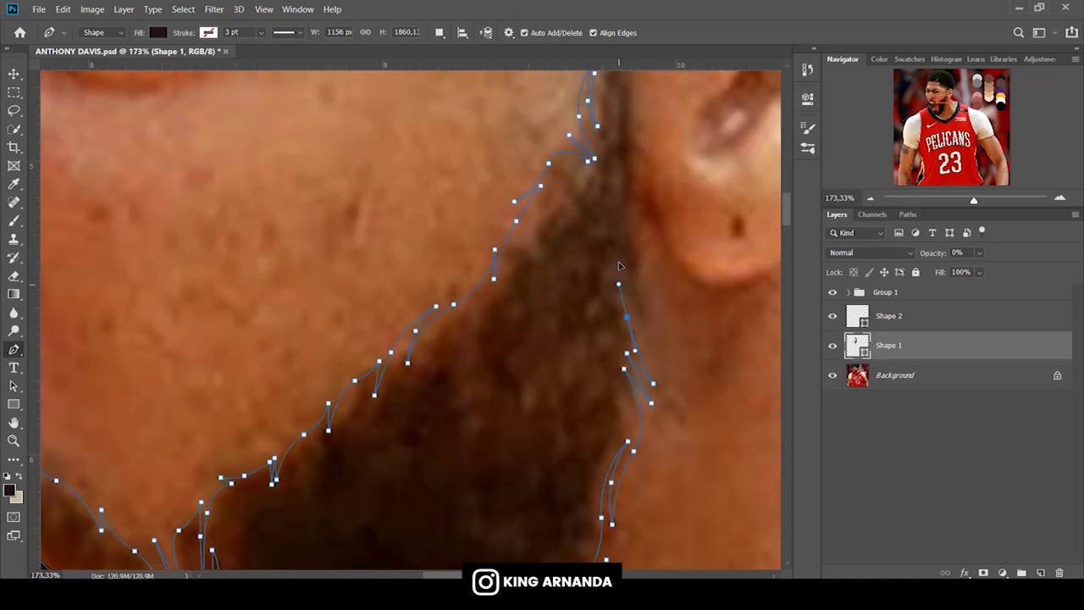
click(629, 299)
drag(631, 203, 645, 126)
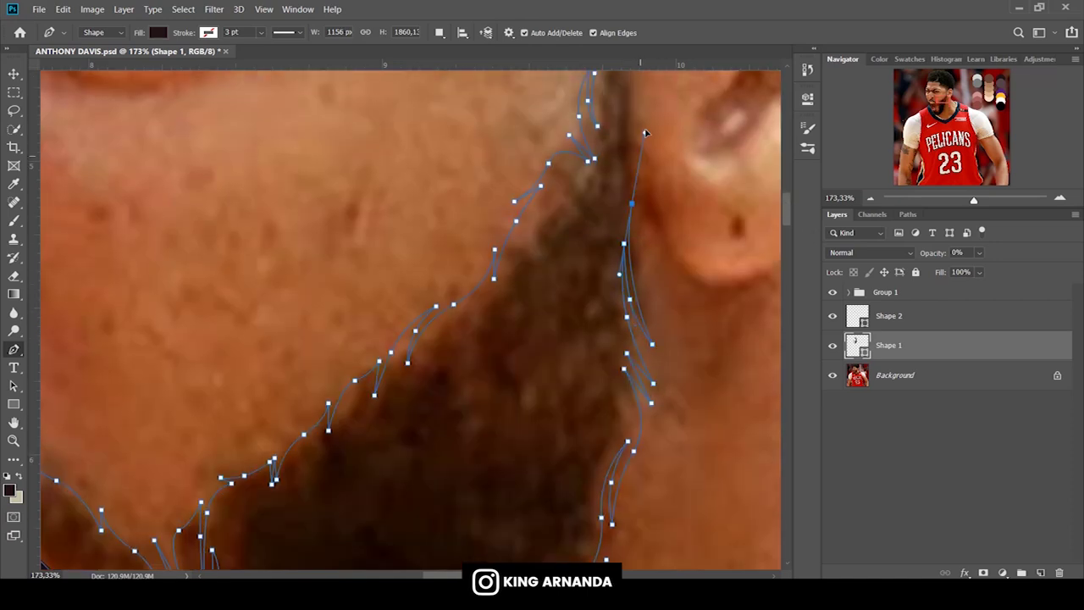
scroll(786, 194, up, 2)
click(633, 224)
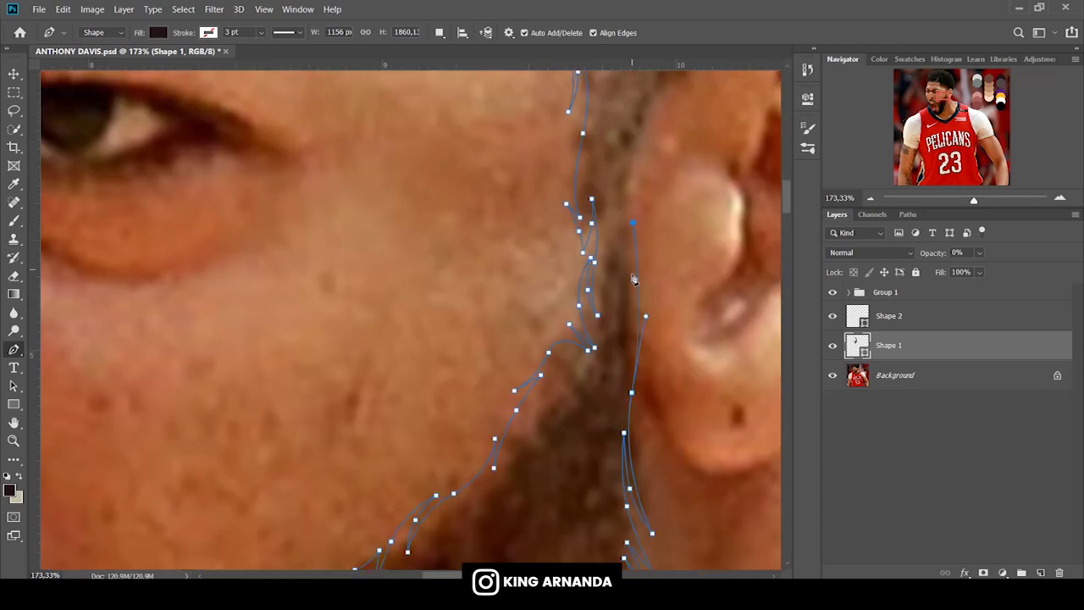
mouse_move(624, 204)
mouse_down()
mouse_move(617, 153)
mouse_move(279, 432)
mouse_up()
click(348, 346)
click(399, 291)
Curve the outline around the ear's top and back, starting up the hair behind it.
drag(506, 232, 529, 229)
click(591, 314)
click(616, 374)
click(623, 433)
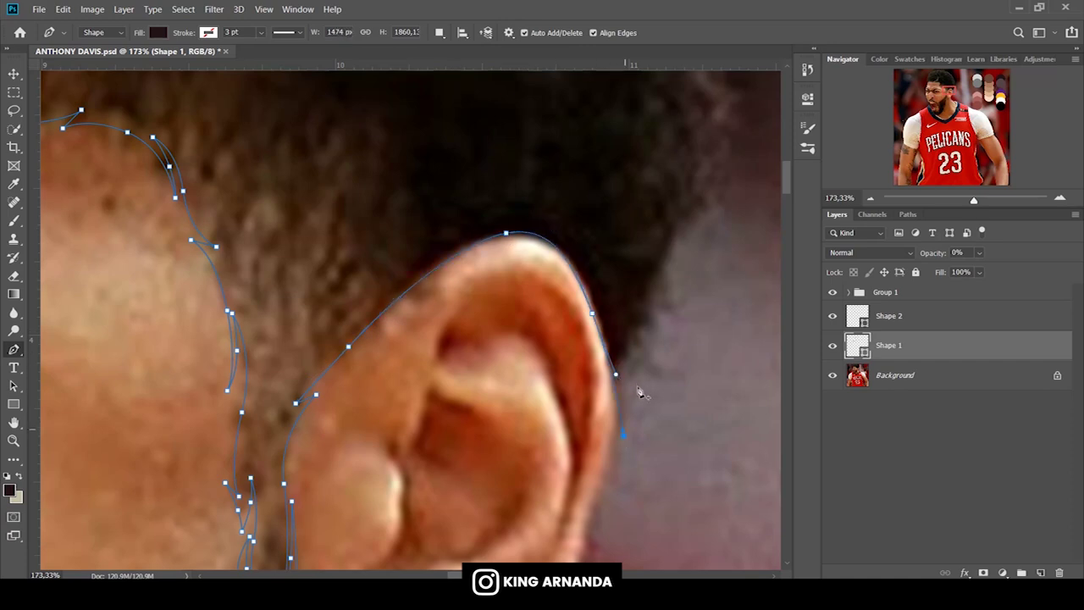
drag(630, 362, 638, 347)
drag(686, 235, 711, 231)
Trace up the hair's outer edge with curved and corner anchors.
scroll(750, 271, up, 5)
drag(732, 408, 737, 386)
mouse_move(711, 316)
mouse_down()
mouse_move(747, 385)
mouse_move(549, 457)
mouse_up()
drag(573, 315, 592, 292)
alt+click(573, 316)
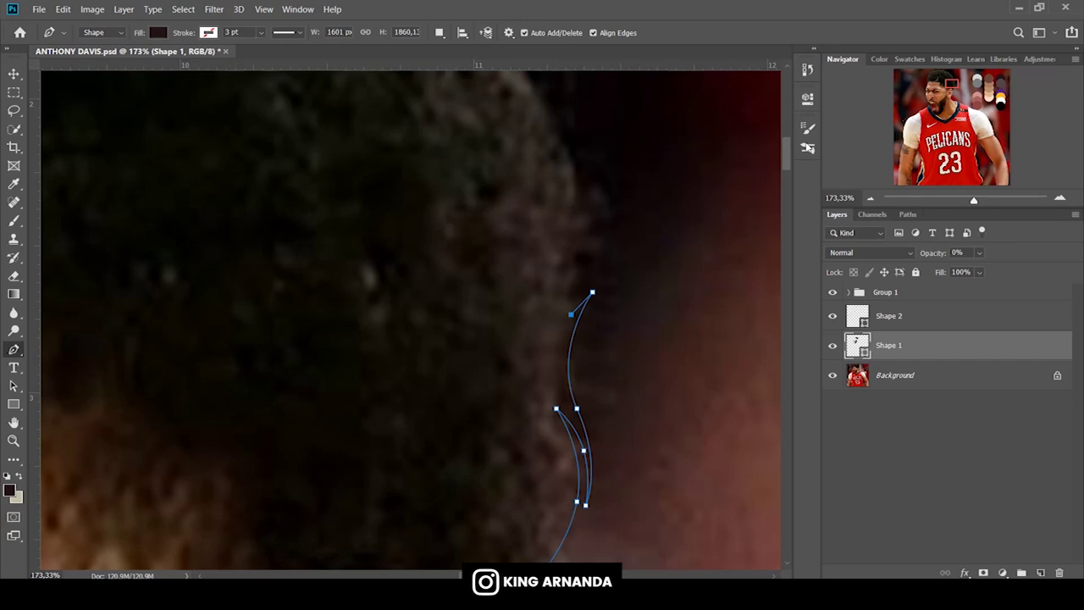
scroll(593, 372, up, 2)
drag(598, 355, 610, 303)
click(582, 233)
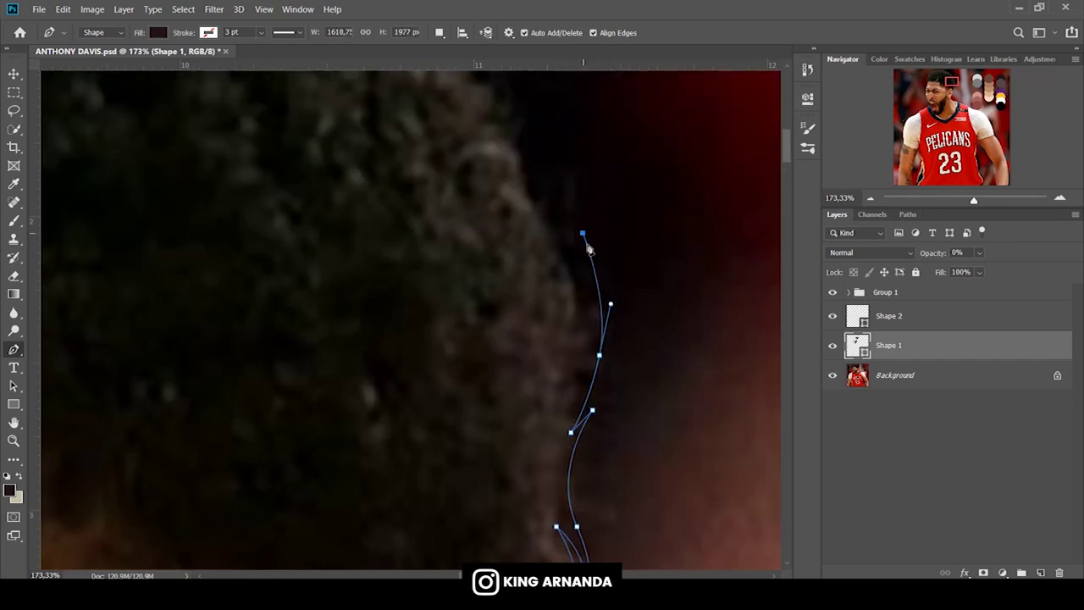
drag(561, 228, 514, 161)
scroll(523, 169, up, 1)
scroll(522, 169, up, 2)
mouse_move(513, 275)
mouse_down()
mouse_move(475, 269)
mouse_move(490, 222)
mouse_up()
click(458, 228)
Continue the outline up to the top of the hair and across it.
scroll(460, 231, up, 1)
scroll(476, 341, up, 2)
click(432, 294)
click(394, 222)
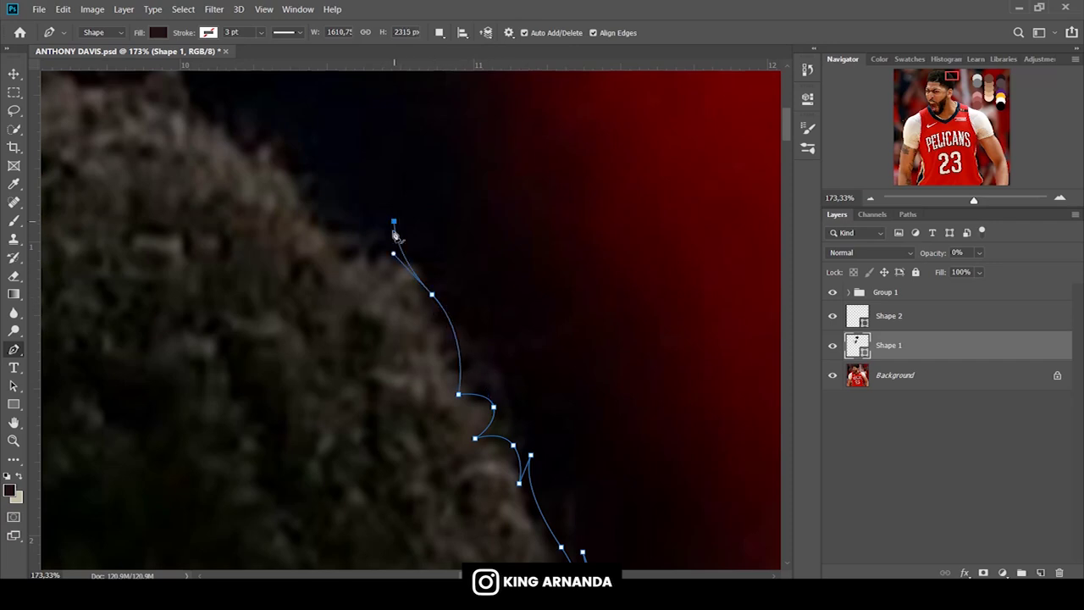
drag(397, 269, 395, 256)
click(365, 234)
click(337, 258)
mouse_move(267, 148)
mouse_down()
mouse_move(196, 121)
mouse_move(658, 242)
mouse_up()
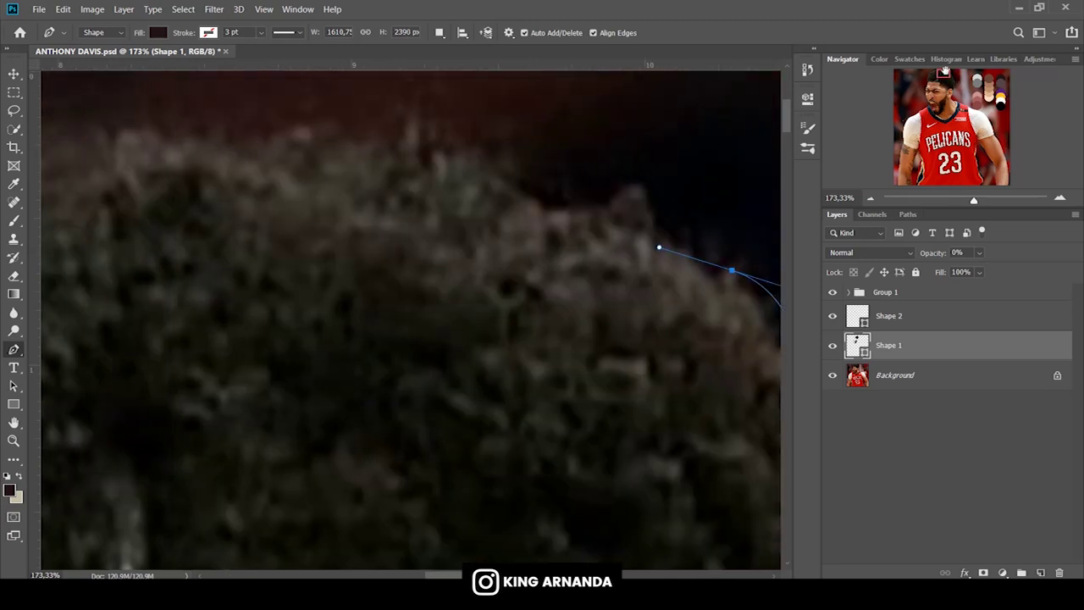
Add anchors along the hair's crown, tracing its spiky tufts.
click(642, 173)
click(646, 206)
click(621, 180)
click(569, 214)
click(555, 210)
drag(513, 166, 466, 165)
drag(456, 112, 457, 154)
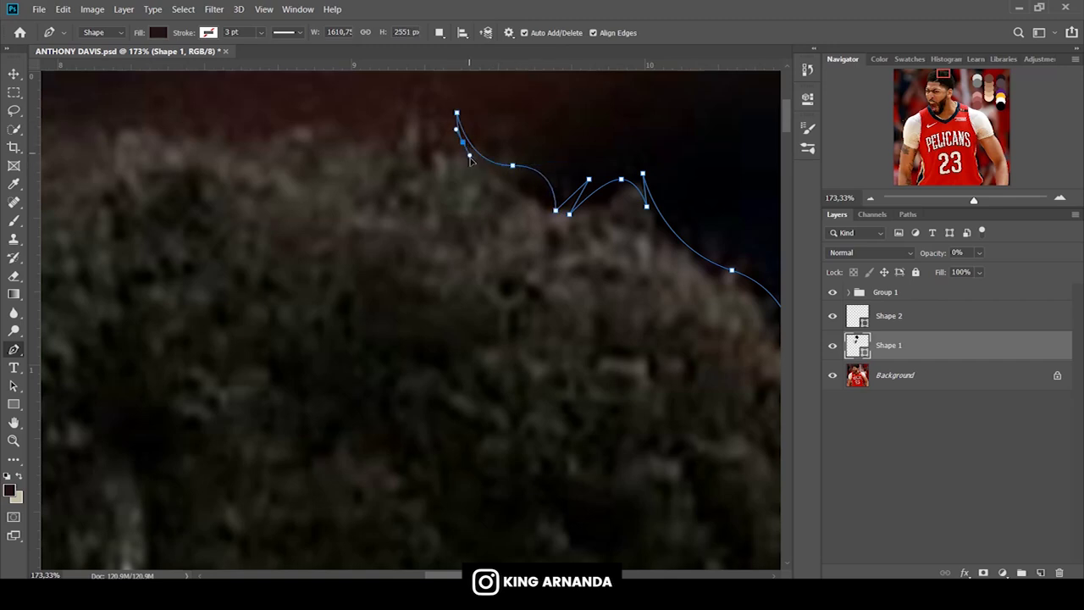
drag(410, 151, 420, 102)
drag(399, 151, 395, 163)
Extend the outline left across the hair top and down its upper-left edge.
mouse_move(292, 121)
mouse_down()
mouse_move(228, 152)
mouse_move(237, 139)
mouse_move(257, 139)
mouse_up()
click(207, 100)
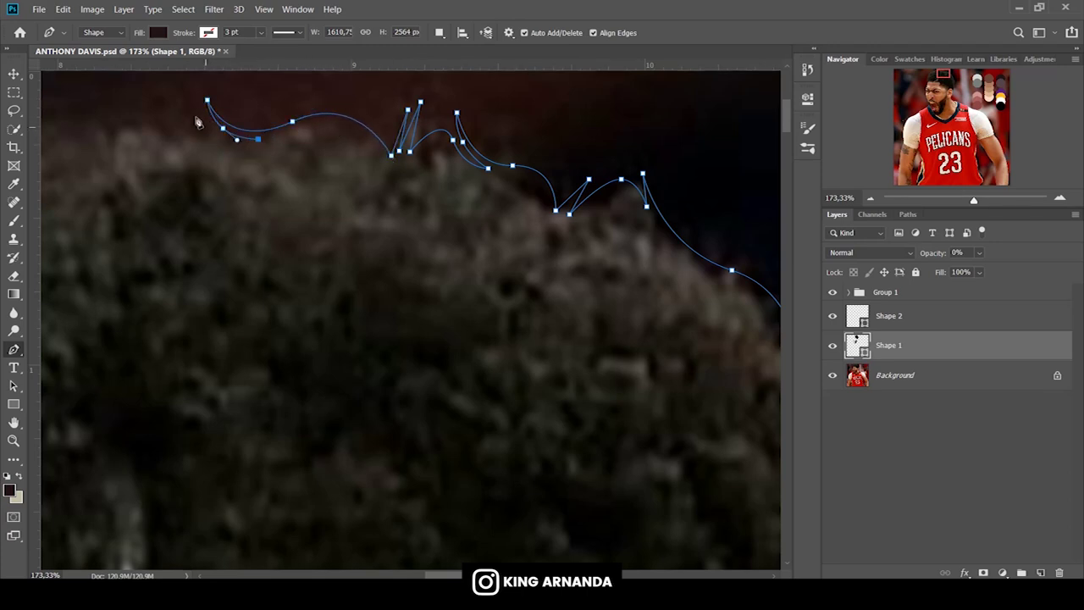
mouse_move(135, 109)
mouse_down()
mouse_move(138, 143)
mouse_move(576, 123)
mouse_up()
mouse_move(486, 124)
mouse_down()
mouse_move(440, 170)
mouse_move(334, 175)
mouse_move(313, 162)
mouse_up()
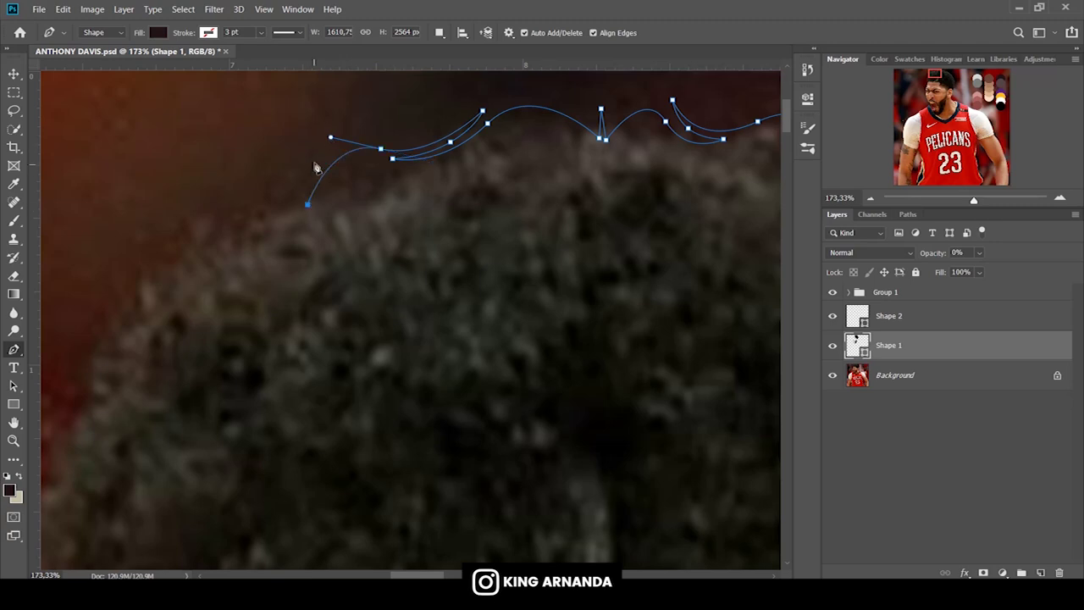
drag(242, 223, 199, 211)
drag(177, 267, 170, 280)
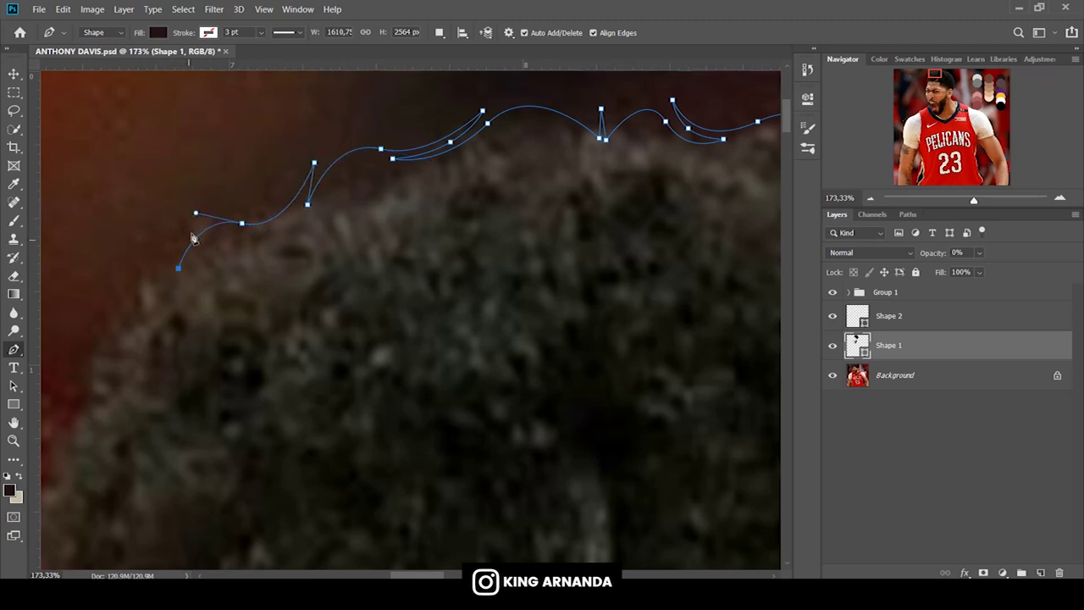
mouse_move(146, 298)
mouse_down()
mouse_move(157, 328)
mouse_move(466, 235)
mouse_up()
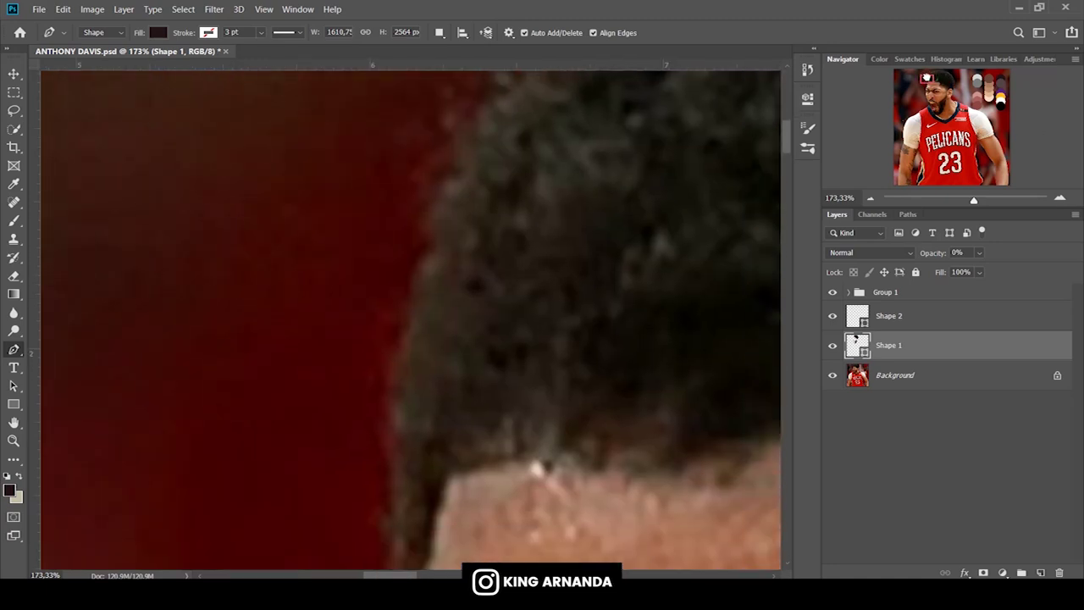
Trace the outline down the left hair edge toward the temple.
drag(403, 251, 357, 282)
drag(353, 349, 327, 409)
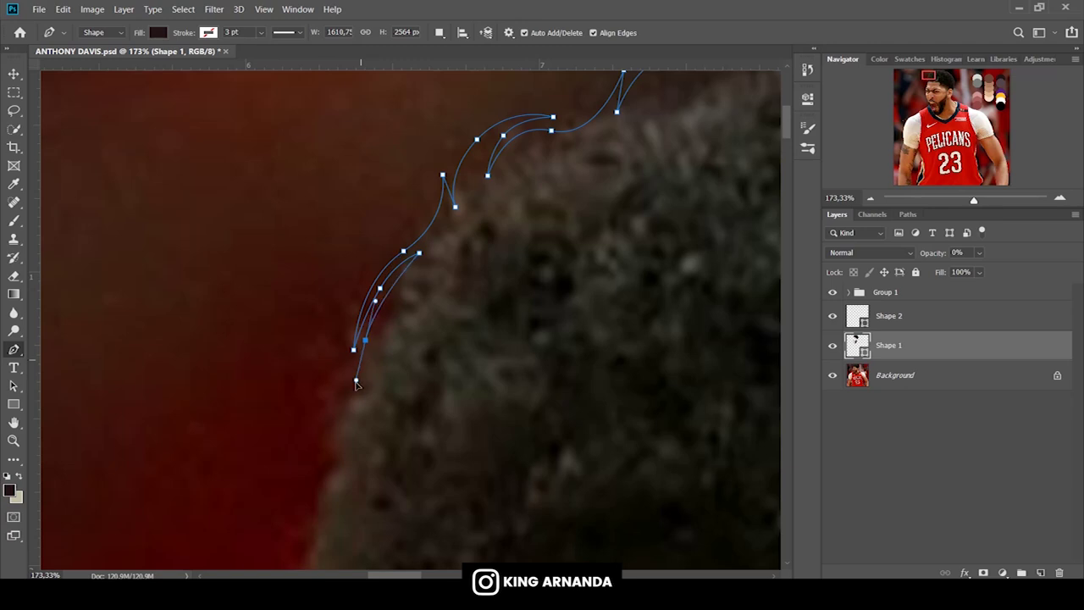
drag(346, 430, 341, 400)
drag(786, 123, 786, 140)
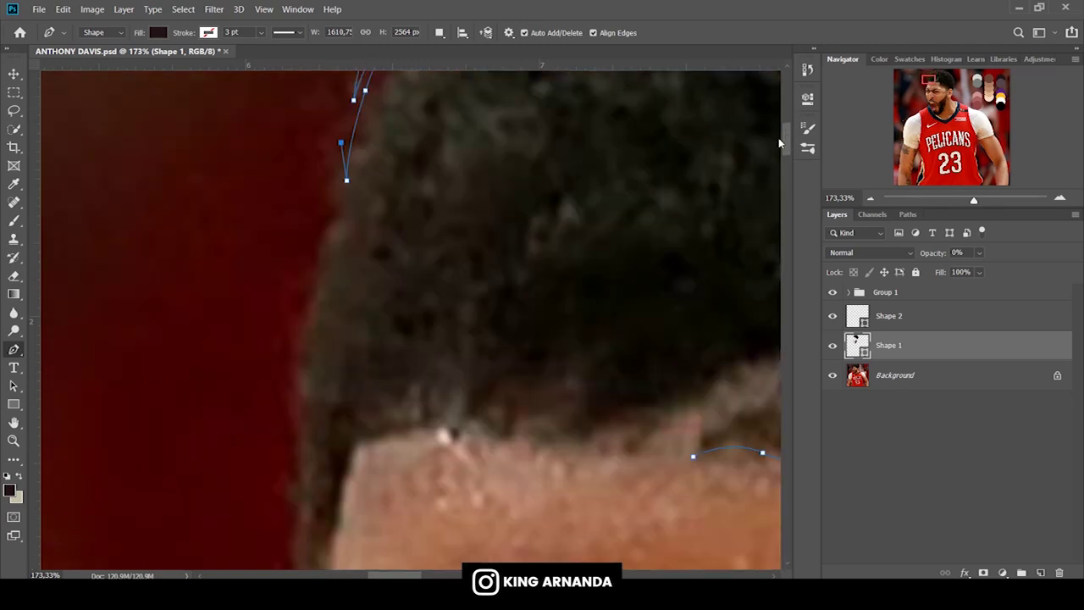
click(307, 251)
click(286, 306)
click(306, 365)
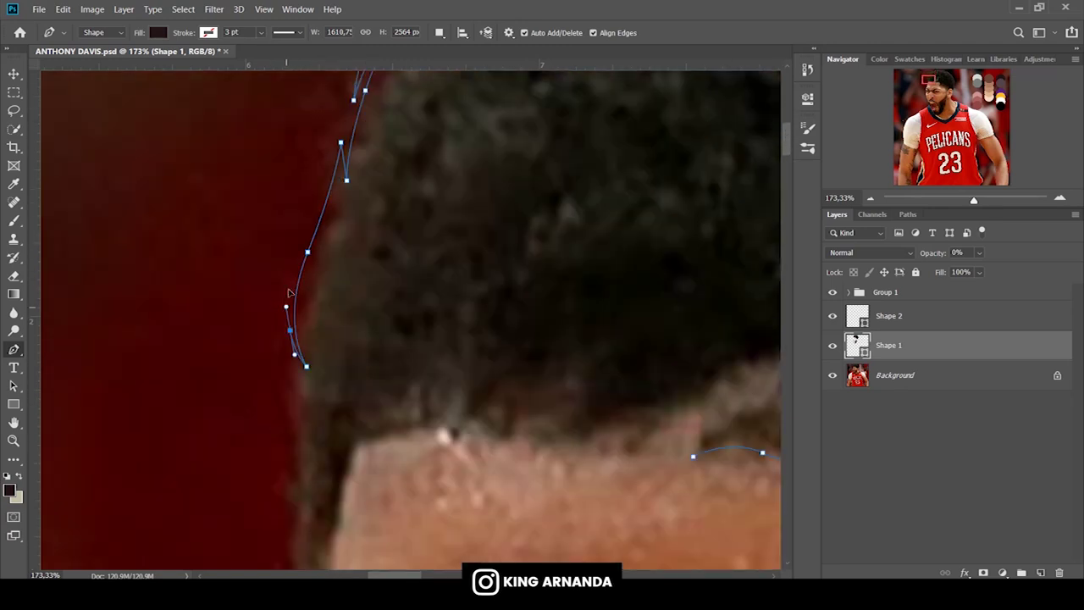
drag(786, 140, 786, 151)
mouse_move(280, 223)
mouse_down()
mouse_move(301, 292)
mouse_move(282, 301)
mouse_up()
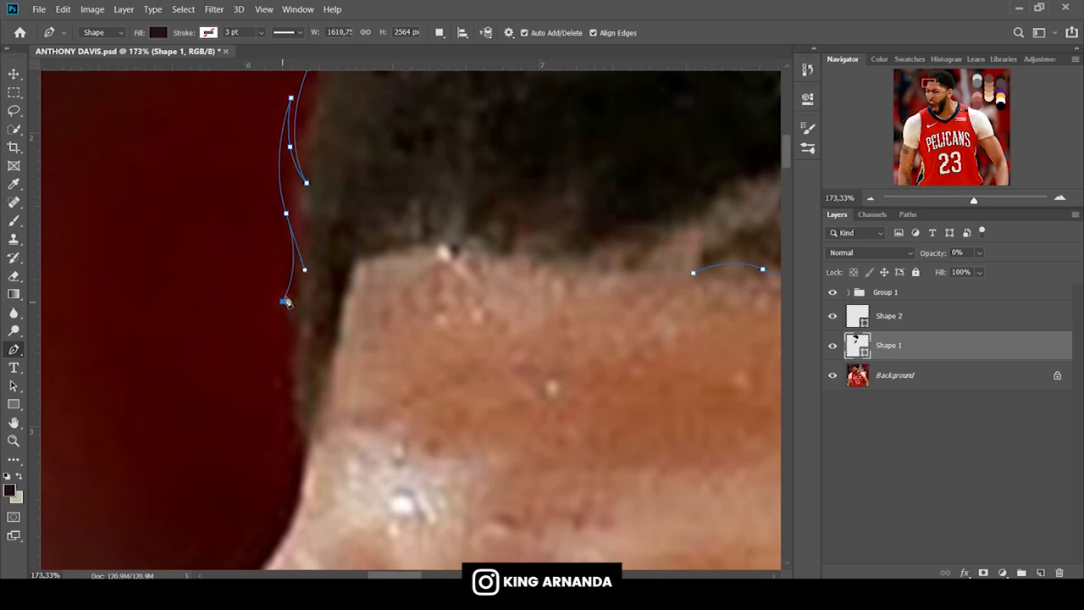
Trace down the sideburn, back up, and along the forehead hairline.
click(287, 380)
click(303, 442)
click(336, 329)
click(352, 254)
mouse_move(414, 245)
mouse_down()
mouse_move(432, 240)
mouse_move(481, 262)
mouse_up()
drag(555, 248, 545, 263)
click(595, 249)
drag(645, 235, 631, 271)
mouse_move(683, 241)
mouse_down()
mouse_move(219, 366)
mouse_move(226, 345)
mouse_up()
Trace up around the top of the light parting line and back down.
drag(266, 308, 271, 323)
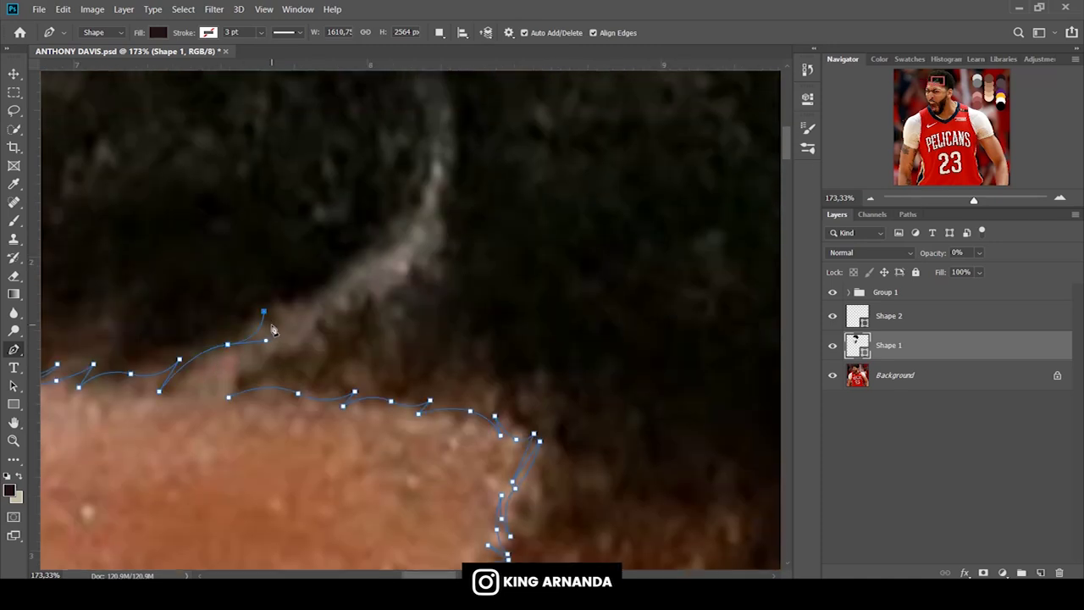
drag(331, 285, 420, 146)
click(412, 204)
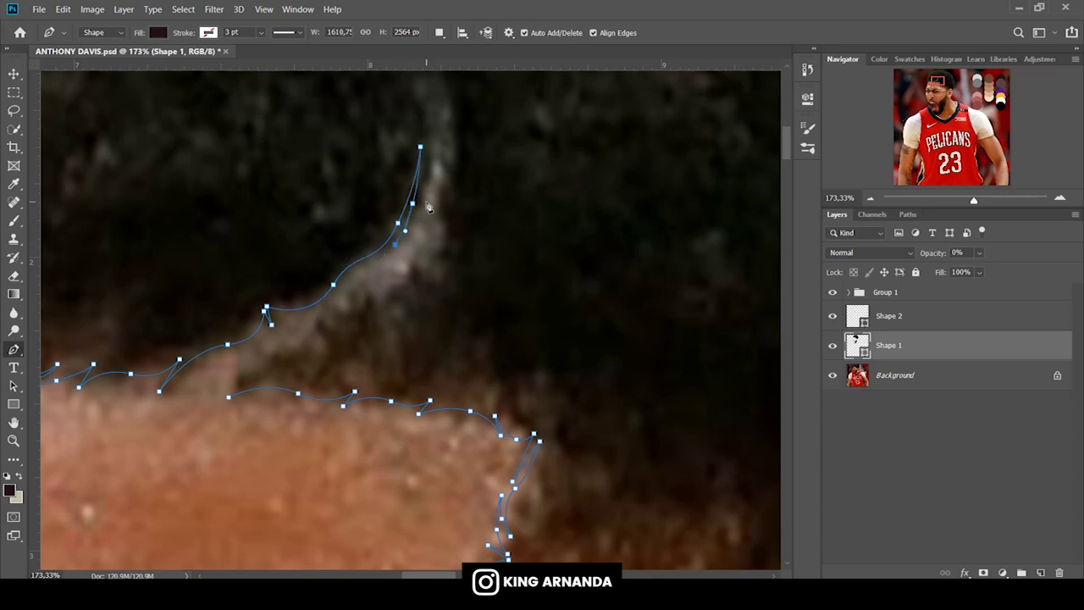
scroll(788, 140, up, 3)
drag(430, 246, 416, 239)
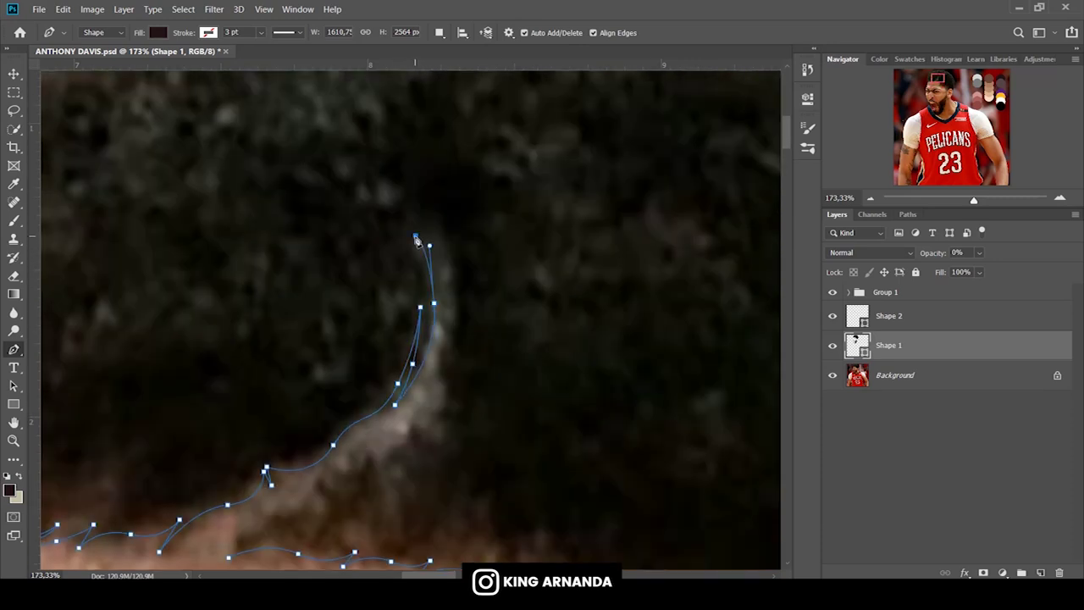
drag(440, 292, 443, 336)
mouse_move(448, 332)
mouse_down()
mouse_move(430, 387)
mouse_move(415, 398)
mouse_up()
click(380, 473)
Bring the outline back to the hairline and close it at the starting anchor.
drag(786, 133, 778, 151)
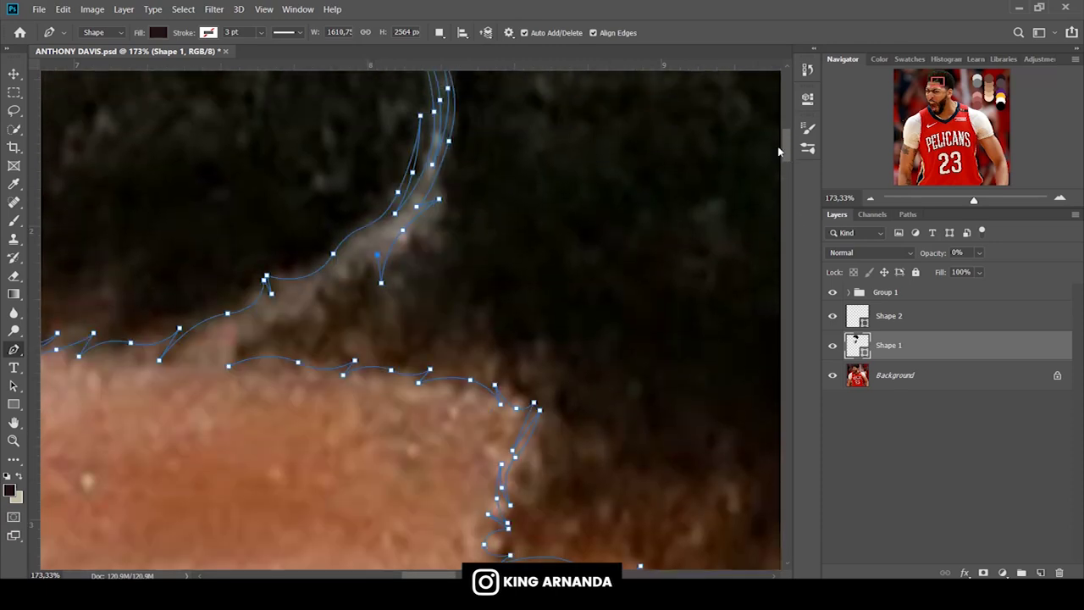
click(320, 320)
drag(259, 343, 267, 315)
click(230, 366)
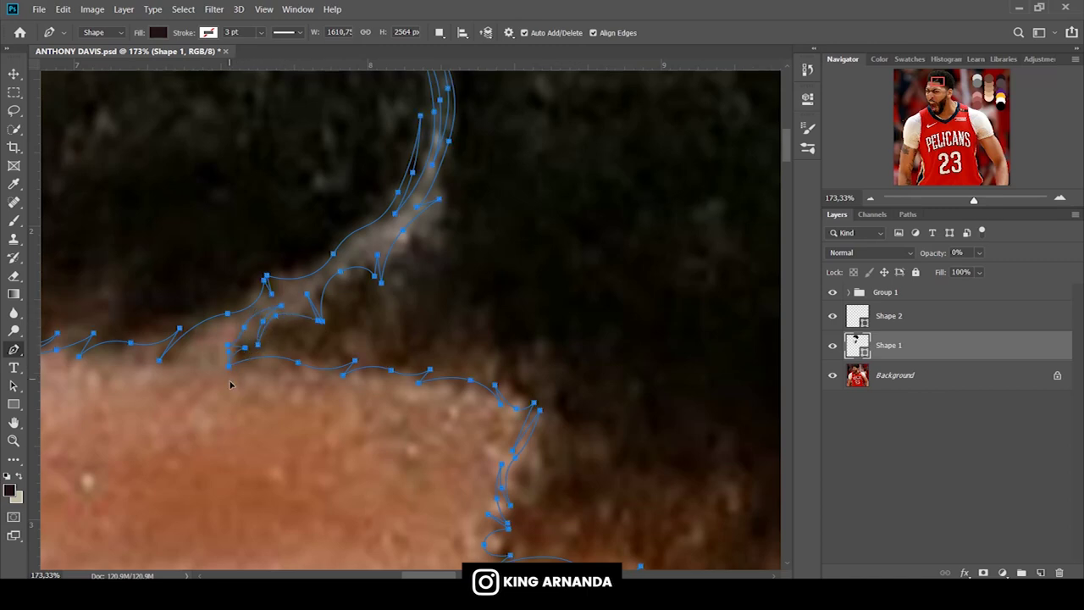
Hide the photo to check Shape 1 at 100% opacity as a solid dark fill, then show it again.
click(833, 375)
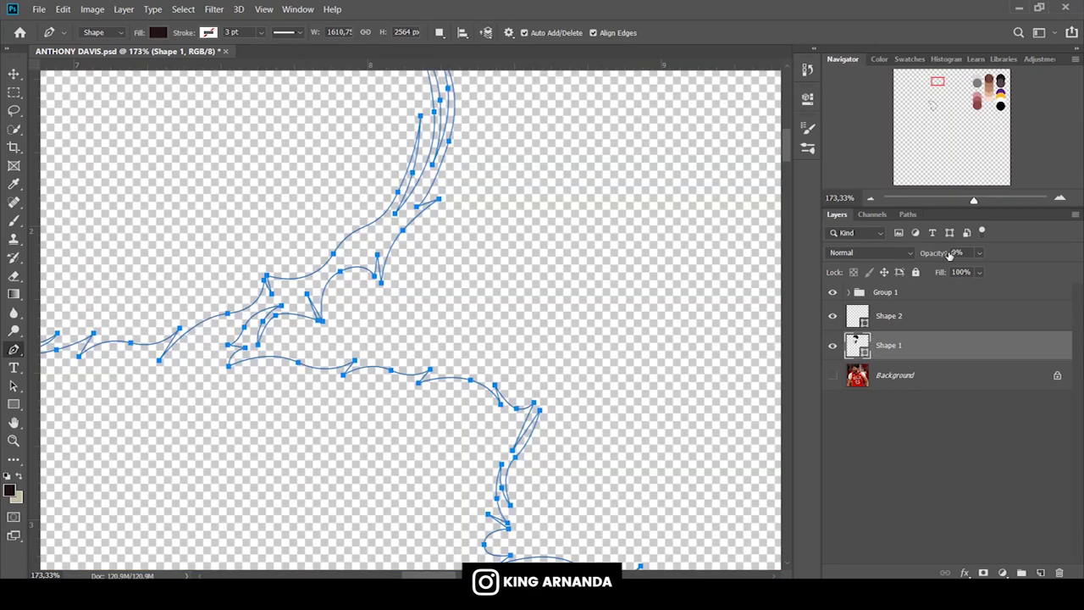
drag(922, 255, 1081, 245)
key(ctrl+0)
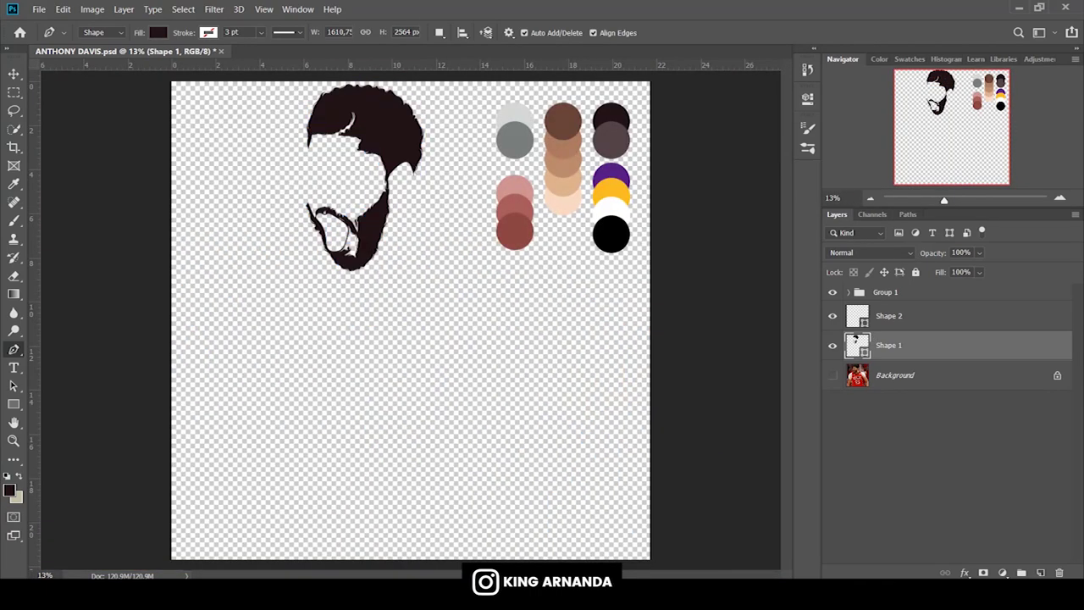
drag(943, 199, 963, 199)
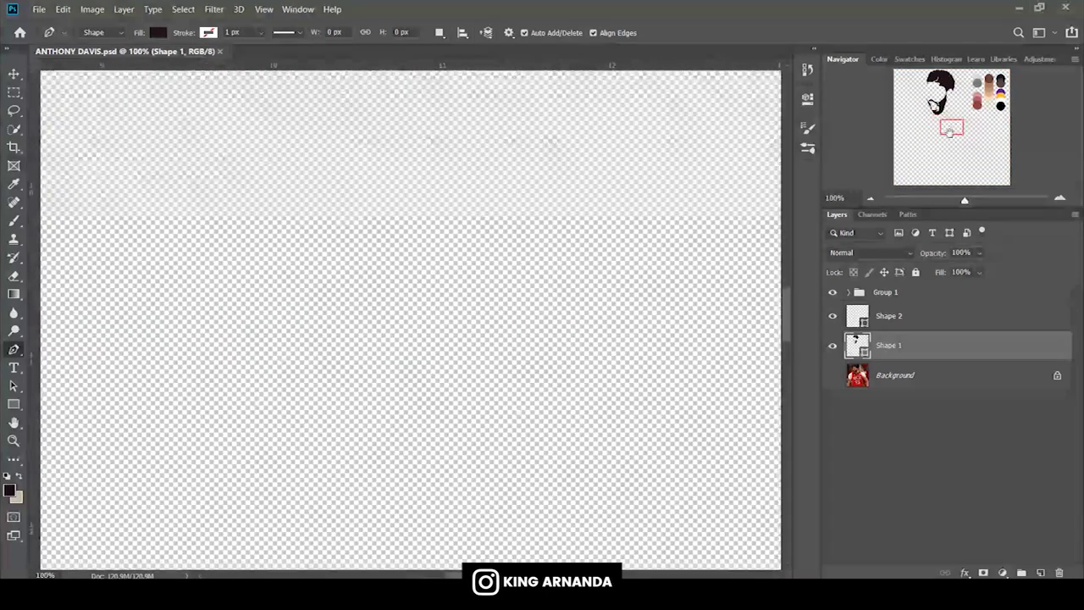
mouse_move(951, 129)
mouse_down()
mouse_move(932, 84)
mouse_move(942, 90)
mouse_up()
click(832, 375)
Switch the Pen tool mode to Path and set Shape 1 opacity back to 0%.
click(889, 345)
click(98, 32)
click(96, 50)
key(0)
key(0)
key(Return)
Trace the first hair highlight cutout, anchoring down its right side and back up the left.
alt+scroll(518, 250, up, 3)
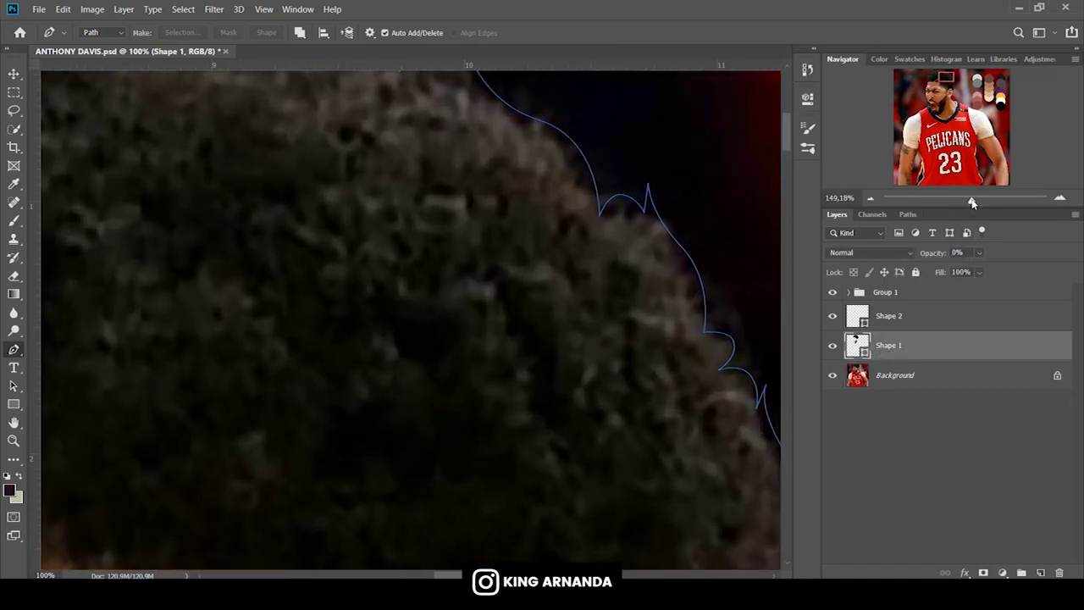
scroll(491, 278, down, 2)
click(455, 205)
mouse_move(493, 205)
mouse_down()
mouse_move(512, 225)
mouse_move(517, 276)
mouse_up()
scroll(522, 252, down, 1)
click(496, 269)
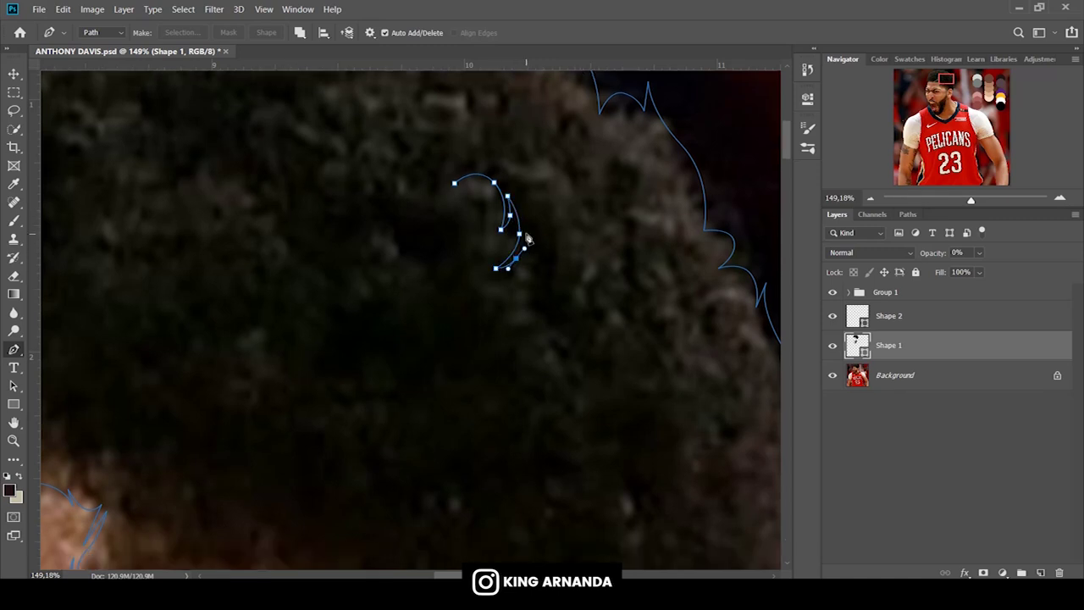
drag(532, 277, 540, 299)
drag(534, 318, 555, 375)
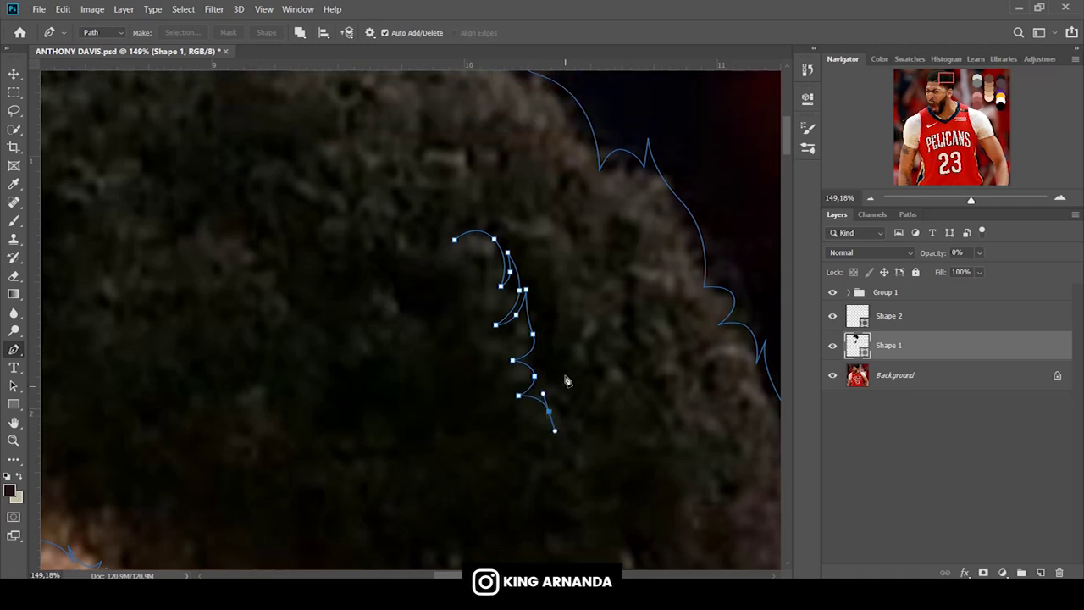
drag(577, 383, 578, 410)
drag(507, 350, 494, 303)
drag(464, 269, 469, 237)
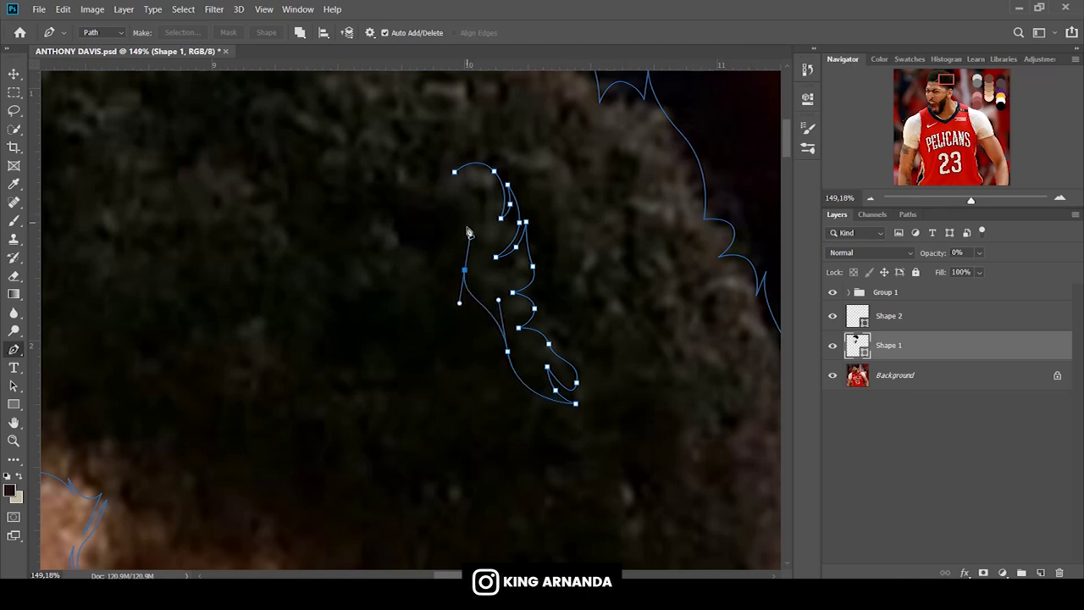
scroll(469, 237, up, 3)
drag(449, 200, 434, 205)
drag(432, 320, 415, 318)
drag(396, 282, 422, 305)
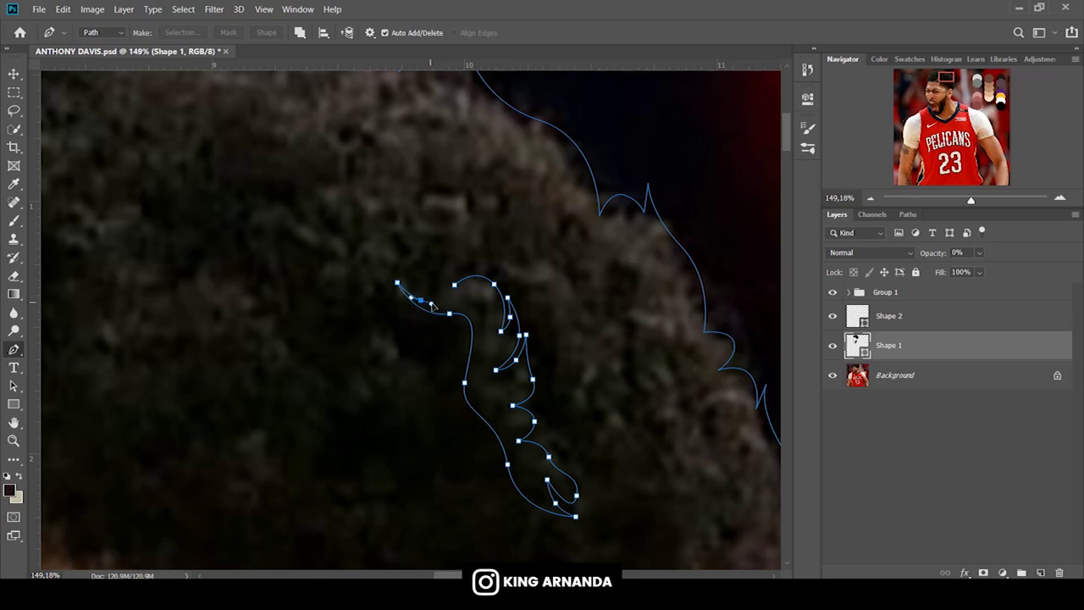
mouse_move(419, 255)
mouse_down()
mouse_move(386, 303)
mouse_move(364, 292)
mouse_up()
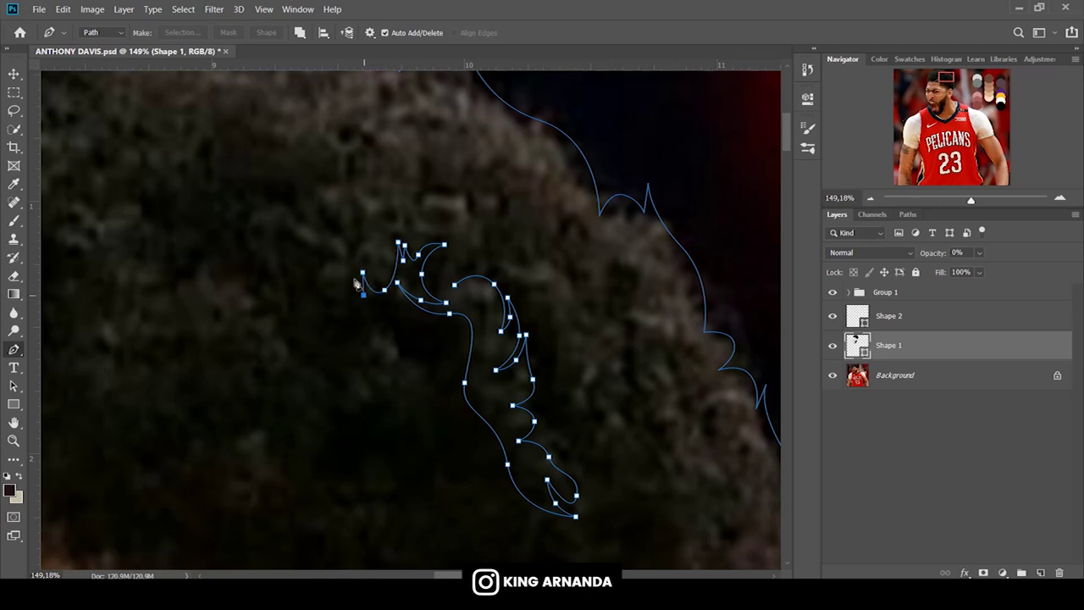
Finish the first highlight path with curls on its left and anchors along its top.
click(338, 281)
drag(320, 260, 335, 257)
scroll(309, 311, up, 3)
mouse_move(299, 296)
mouse_down()
mouse_move(288, 290)
mouse_move(270, 314)
mouse_move(252, 298)
mouse_up()
click(273, 276)
drag(255, 254, 258, 244)
click(304, 280)
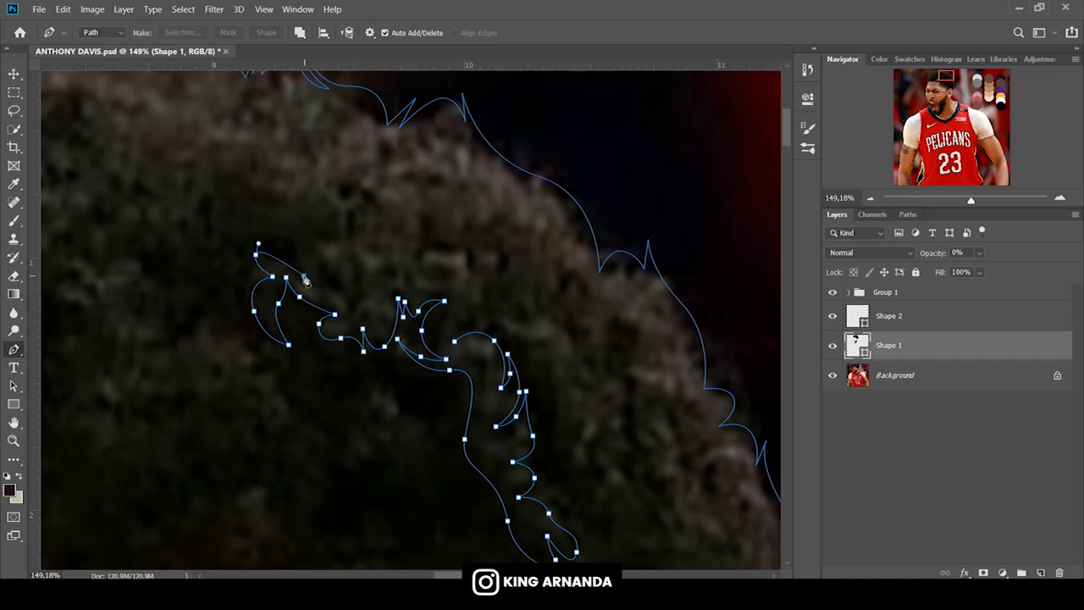
drag(288, 262, 271, 251)
click(347, 308)
mouse_move(367, 286)
mouse_down()
mouse_move(392, 278)
mouse_move(354, 247)
mouse_up()
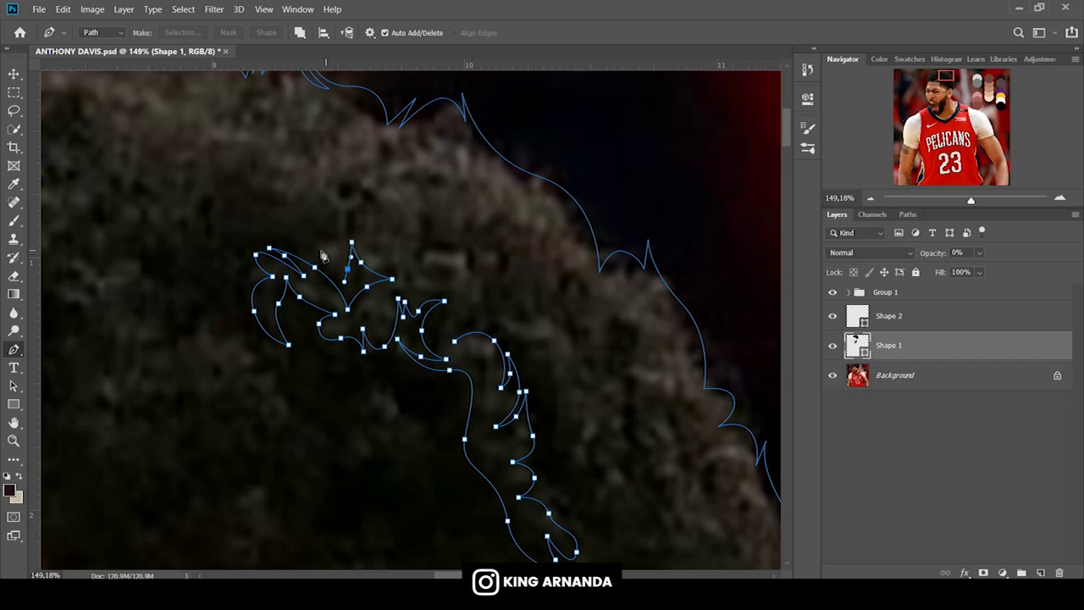
drag(325, 235, 297, 235)
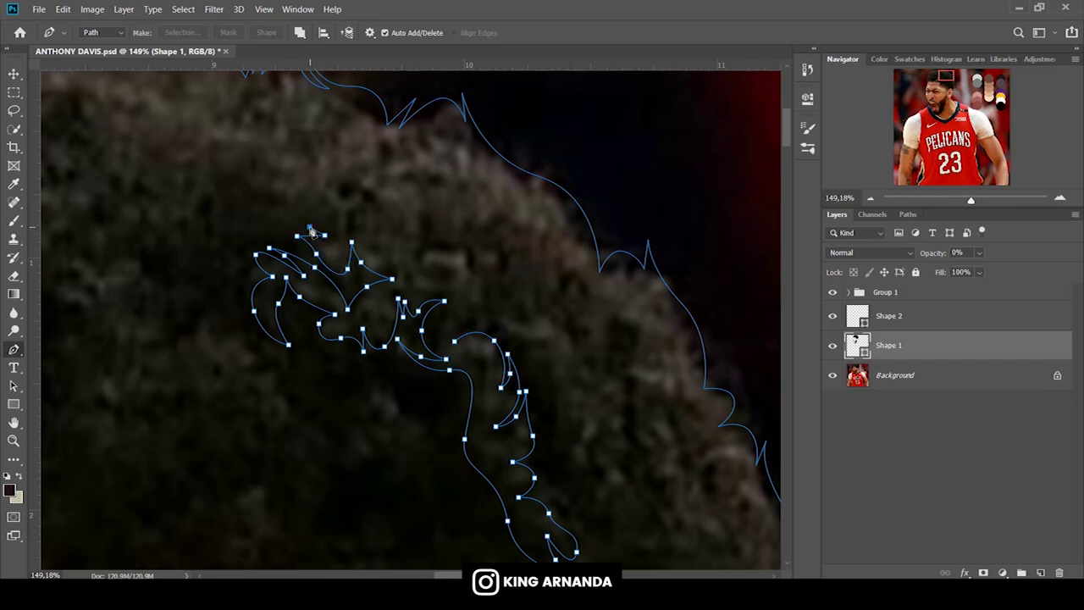
click(352, 217)
click(382, 206)
drag(373, 176, 389, 161)
mouse_move(422, 219)
mouse_down()
mouse_move(416, 248)
mouse_move(436, 276)
mouse_move(471, 243)
mouse_move(509, 259)
mouse_up()
click(399, 259)
click(460, 287)
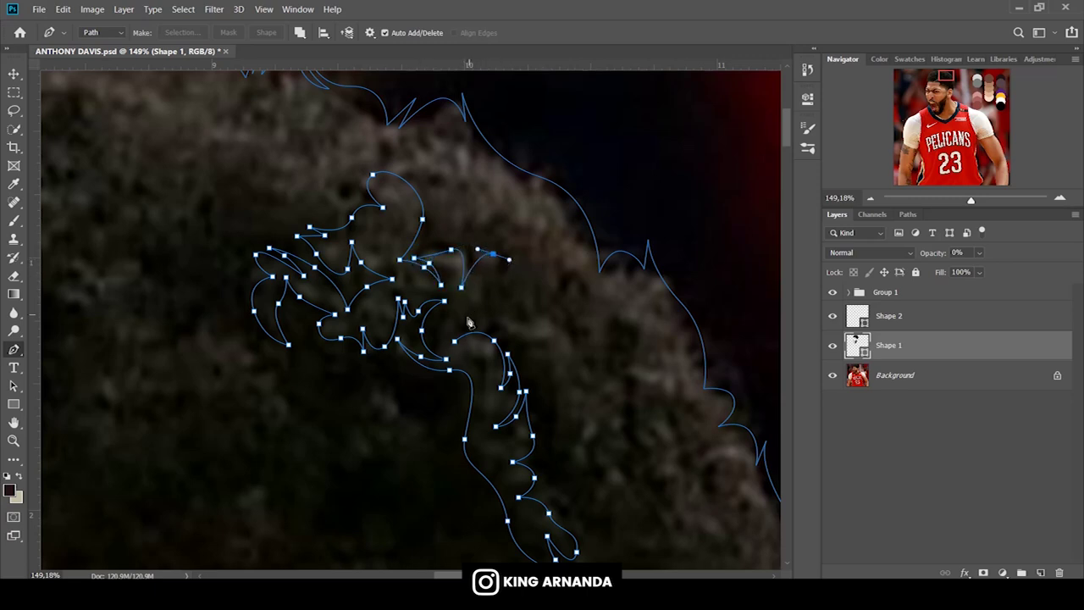
Start a second highlight path, curving it downward and extending it to the right.
click(300, 32)
click(339, 75)
drag(948, 78, 941, 78)
click(340, 269)
drag(365, 276, 394, 289)
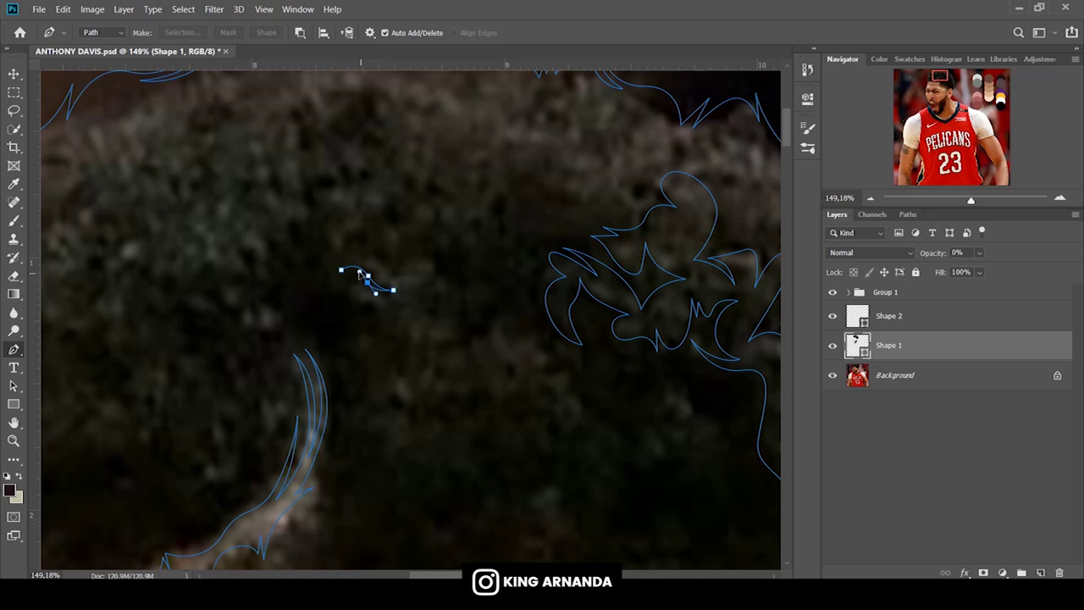
drag(375, 312, 405, 304)
mouse_move(396, 340)
mouse_down()
mouse_move(402, 355)
mouse_move(363, 377)
mouse_up()
click(385, 336)
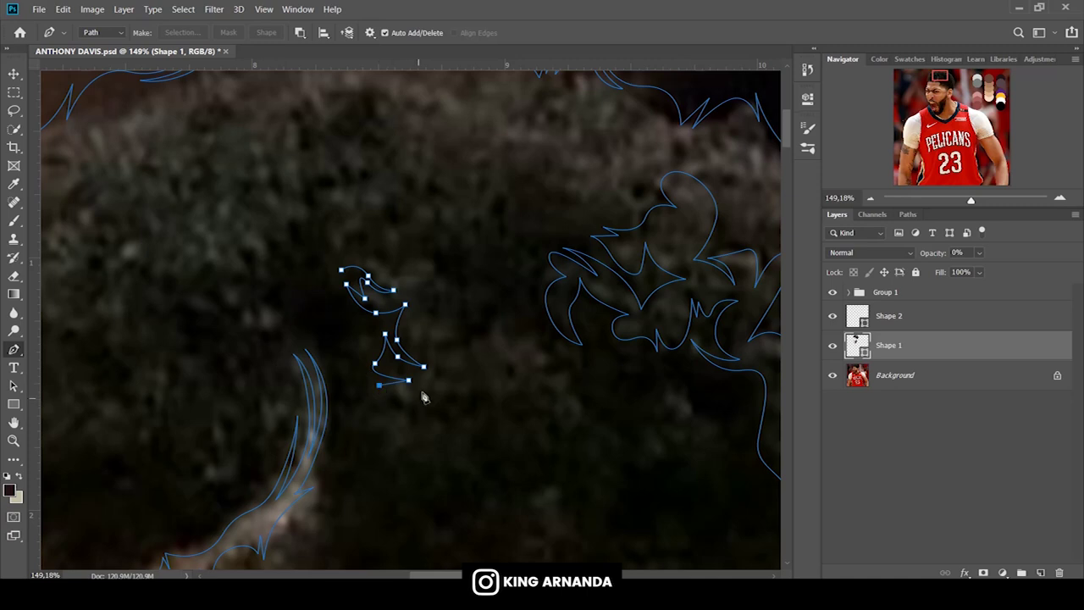
scroll(424, 396, down, 1)
drag(428, 346, 447, 367)
click(466, 350)
click(474, 329)
click(506, 337)
click(542, 319)
drag(543, 350, 547, 369)
Trace the second highlight's lower edge left, back right, and up its right end.
click(488, 361)
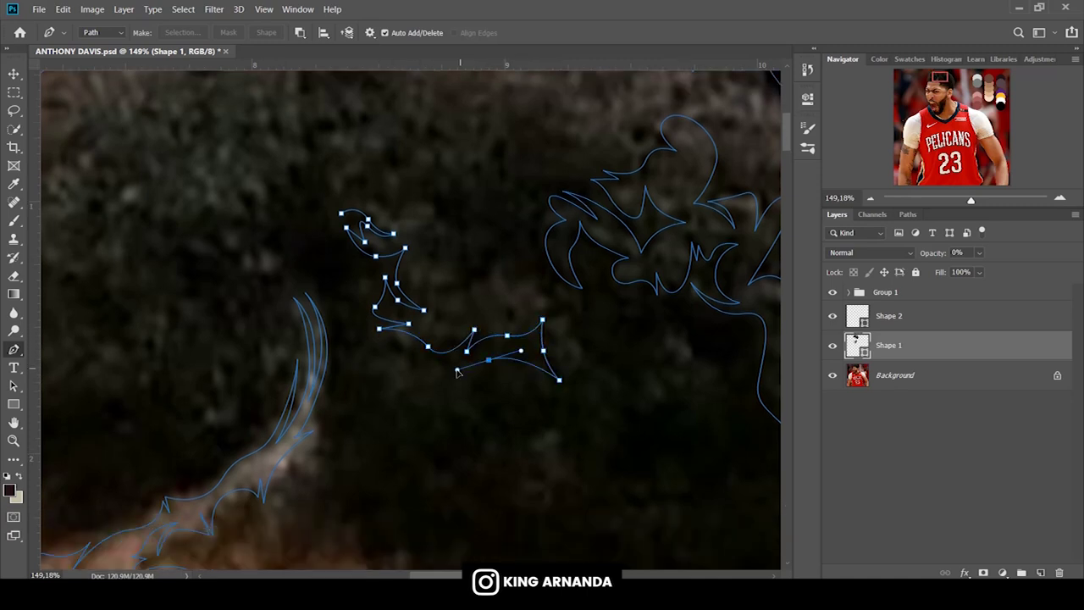
drag(446, 392, 425, 385)
click(408, 362)
click(380, 353)
click(392, 375)
mouse_move(372, 378)
mouse_down()
mouse_move(362, 384)
mouse_move(418, 394)
mouse_up()
click(434, 401)
click(446, 420)
click(485, 402)
drag(525, 389, 536, 401)
click(537, 404)
click(572, 388)
click(615, 389)
drag(551, 290, 512, 267)
click(494, 297)
Bring the second highlight path back up to its top near the starting point.
click(503, 269)
click(468, 275)
click(430, 285)
mouse_move(440, 242)
mouse_down()
mouse_move(433, 230)
mouse_move(454, 247)
mouse_up()
click(410, 221)
click(440, 228)
drag(414, 202, 378, 213)
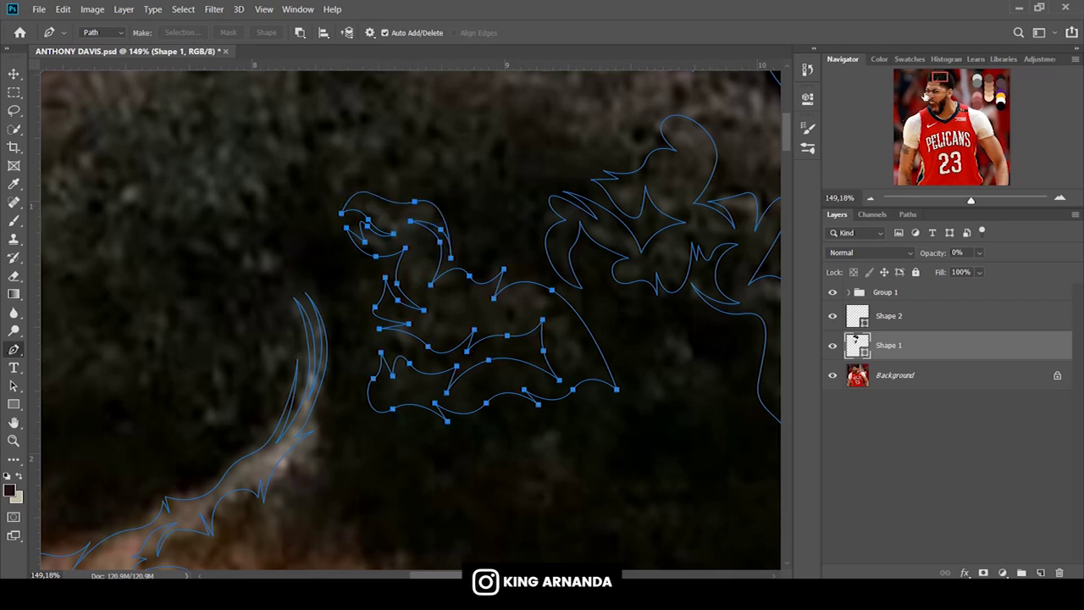
drag(938, 77, 946, 77)
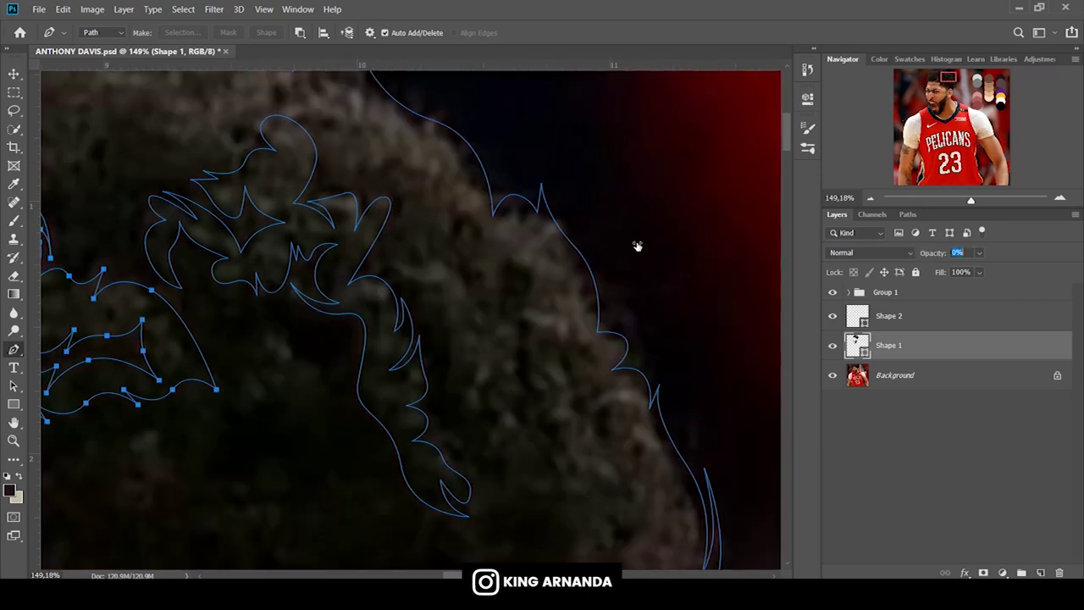
Outline a strand cutout curving down the hair and back up to the left.
scroll(542, 203, down, 3)
click(390, 165)
drag(420, 175, 448, 164)
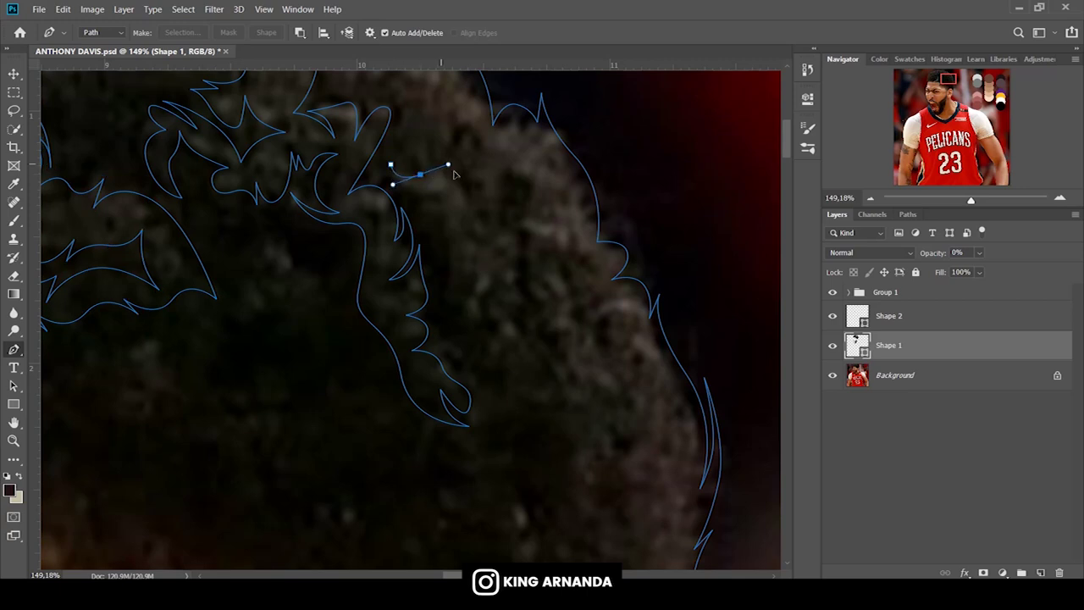
click(477, 214)
drag(482, 251, 508, 232)
drag(497, 271, 519, 257)
drag(516, 317, 529, 357)
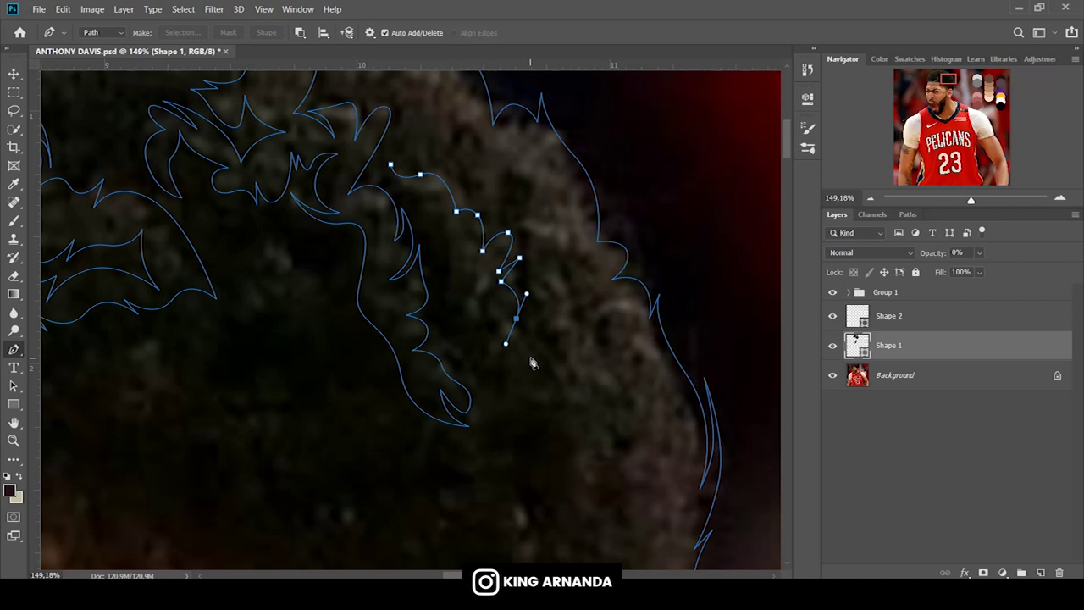
drag(484, 293, 507, 361)
drag(464, 314, 459, 274)
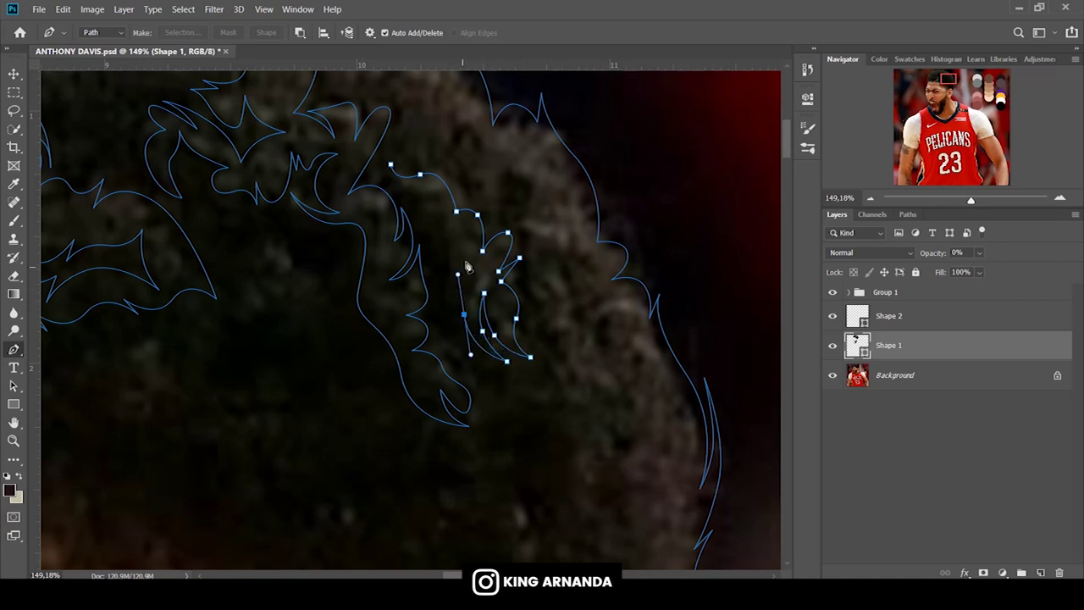
drag(432, 225, 403, 212)
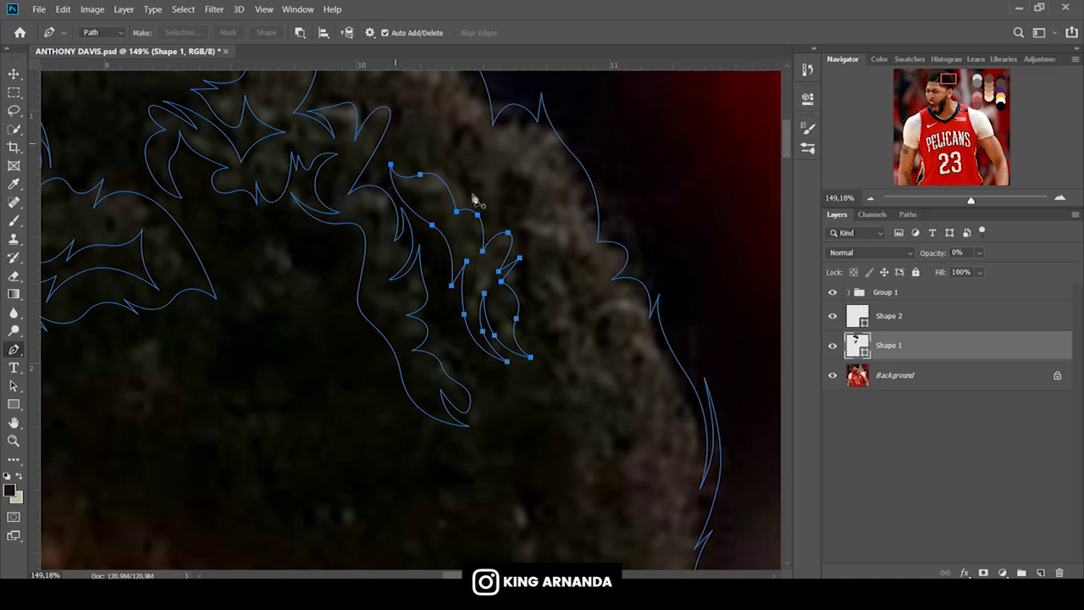
Trace strand outlines along the right hair edge above the ear.
scroll(554, 254, down, 5)
scroll(553, 256, down, 5)
scroll(613, 469, down, 2)
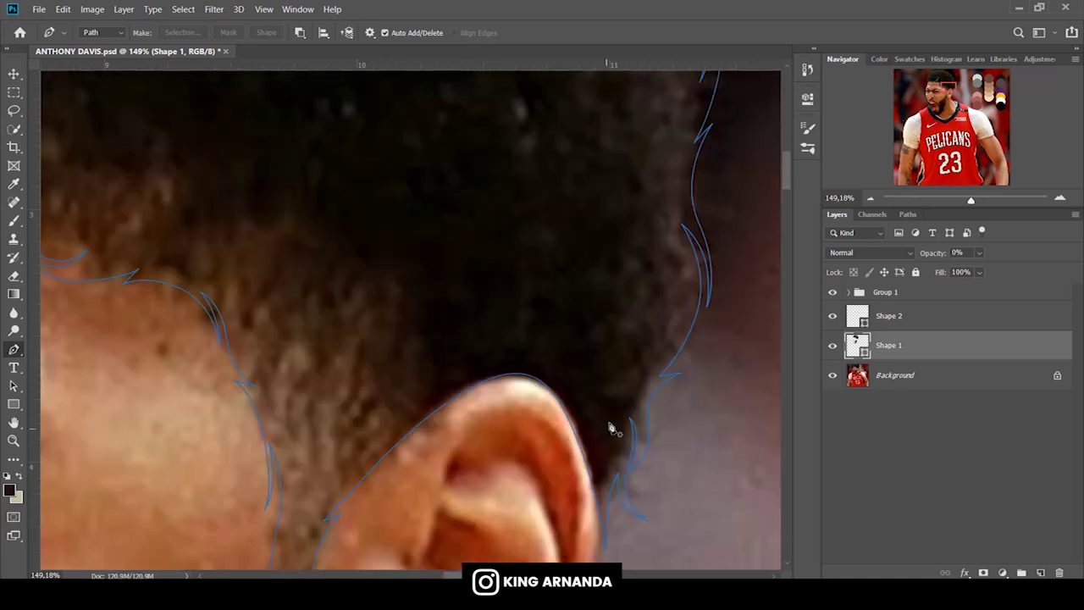
drag(684, 291, 689, 242)
click(659, 193)
drag(682, 152, 674, 162)
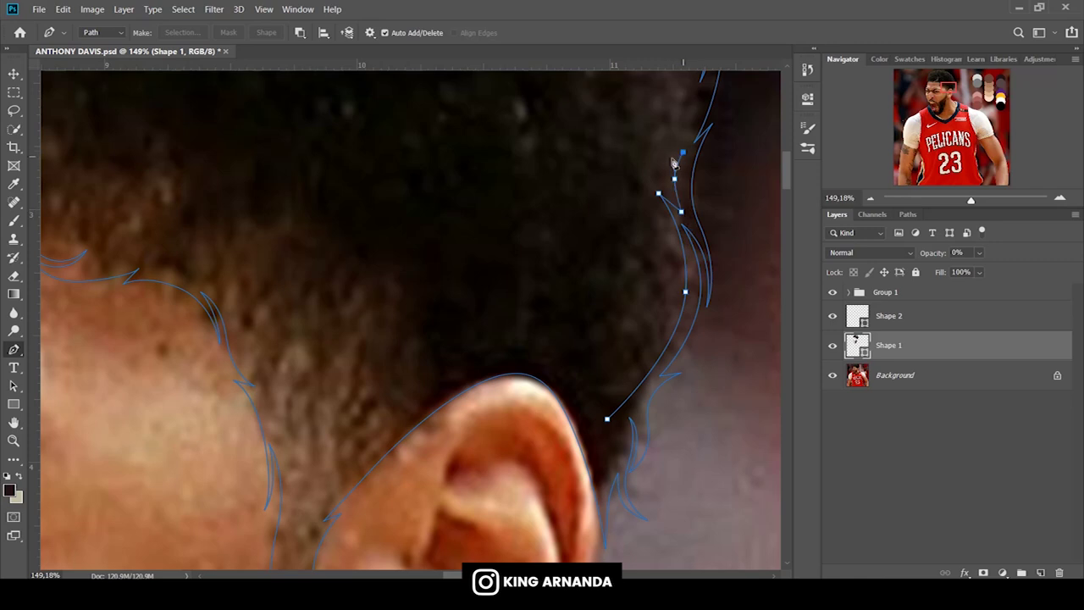
scroll(669, 174, up, 5)
click(689, 341)
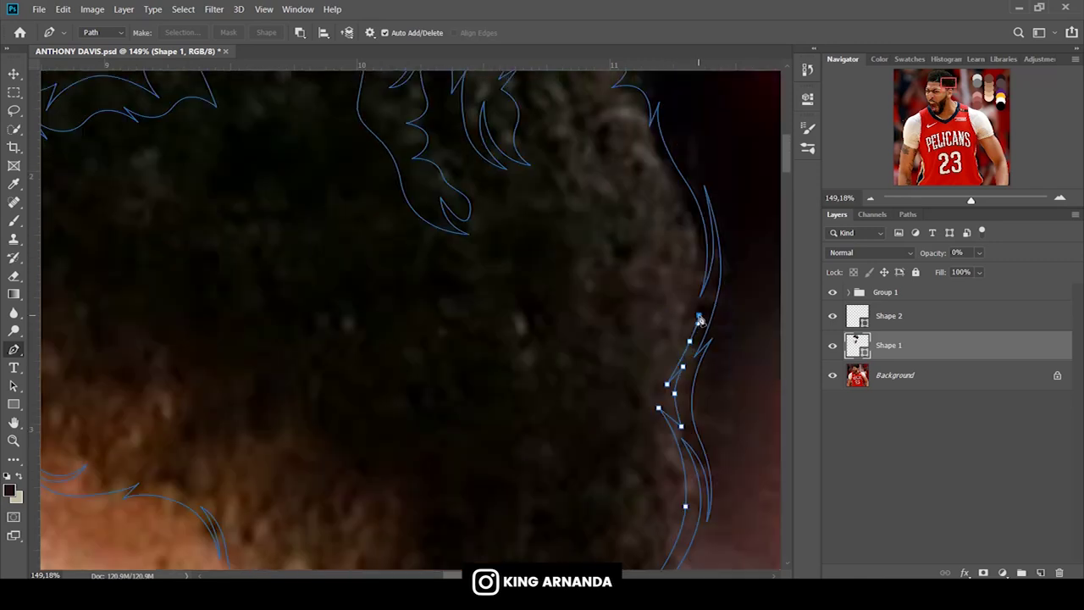
drag(680, 345, 671, 356)
scroll(694, 286, up, 1)
click(683, 274)
mouse_move(657, 197)
mouse_down()
mouse_move(673, 271)
mouse_move(651, 218)
mouse_up()
drag(641, 158, 590, 161)
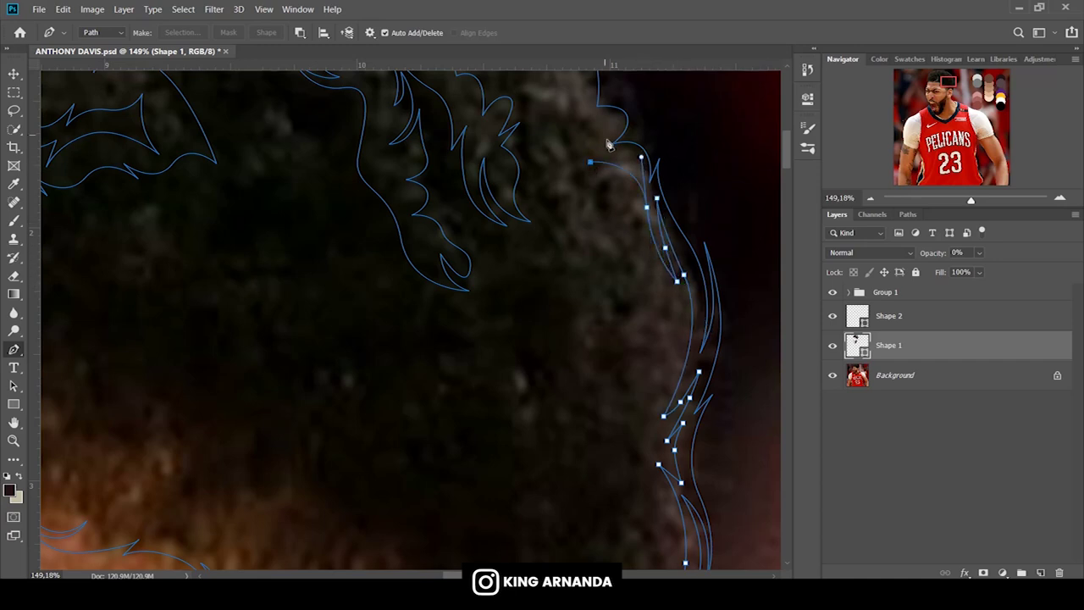
scroll(608, 146, up, 1)
drag(590, 221, 611, 188)
click(573, 194)
scroll(574, 197, up, 2)
mouse_move(578, 284)
mouse_down()
mouse_move(549, 252)
mouse_move(519, 284)
mouse_up()
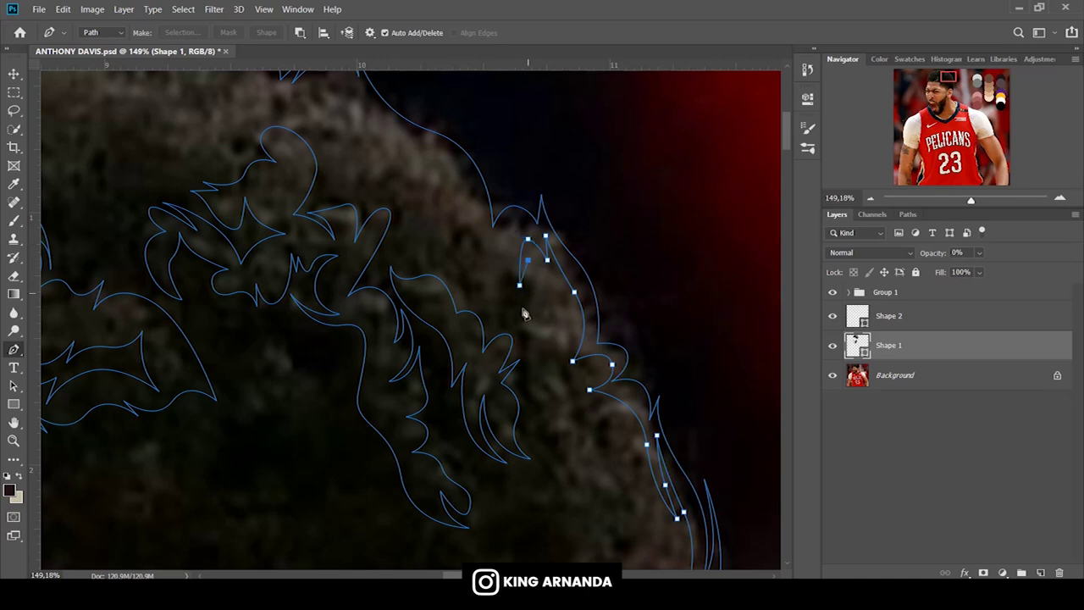
drag(528, 344, 556, 342)
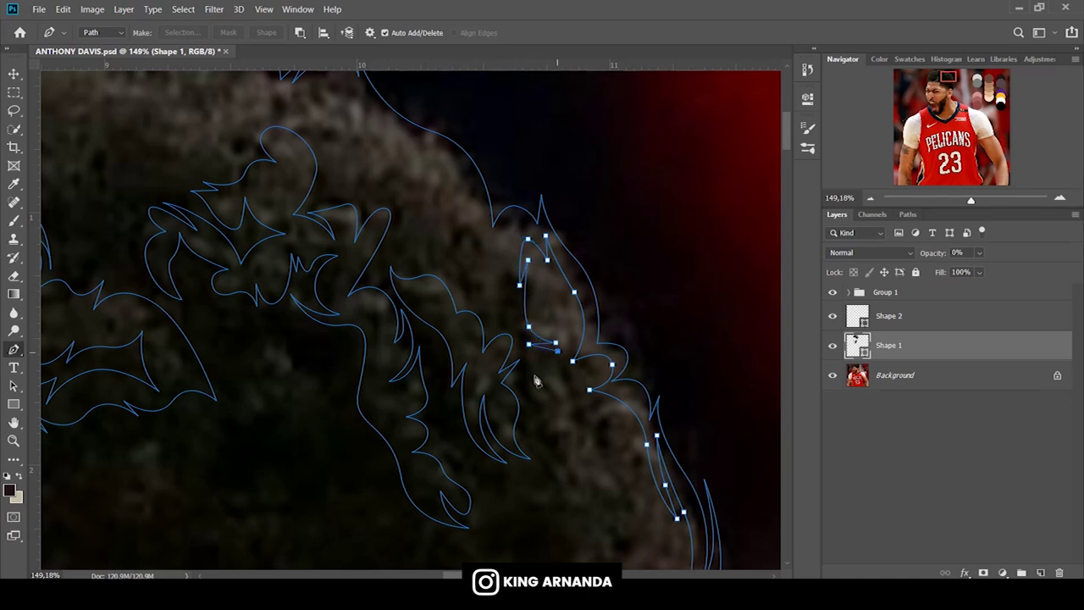
Add strand points down to the ear, close the path, and show Shape 1 at 100% over the hidden photo.
scroll(552, 359, down, 3)
drag(567, 250, 604, 264)
click(578, 273)
click(561, 307)
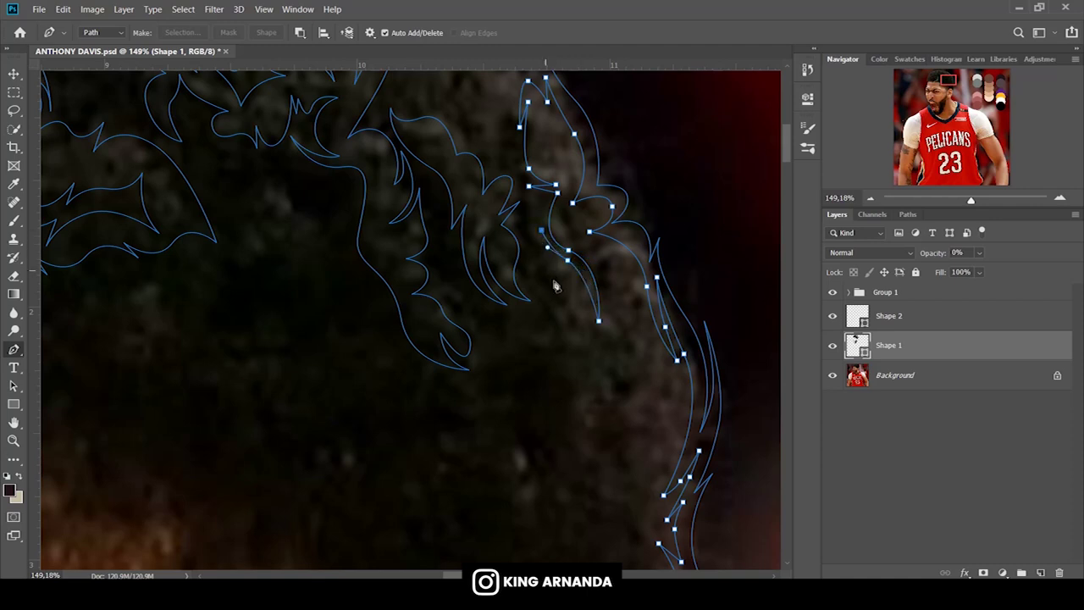
drag(582, 337, 608, 342)
scroll(584, 338, down, 2)
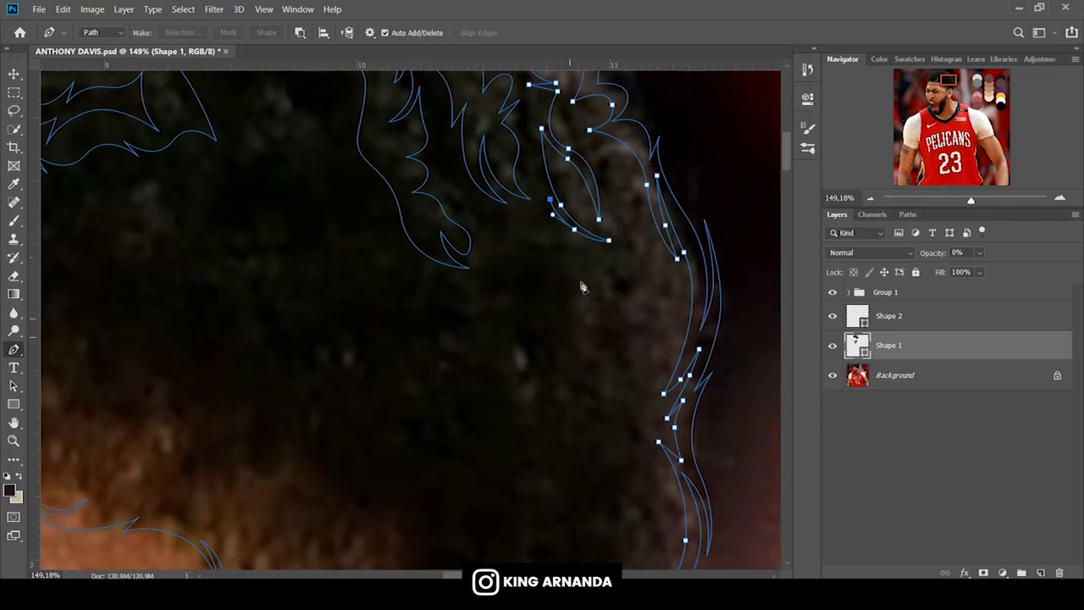
mouse_move(584, 266)
mouse_down()
mouse_move(614, 292)
mouse_move(619, 318)
mouse_up()
click(587, 344)
click(612, 363)
click(638, 375)
scroll(633, 380, down, 4)
drag(629, 264, 609, 310)
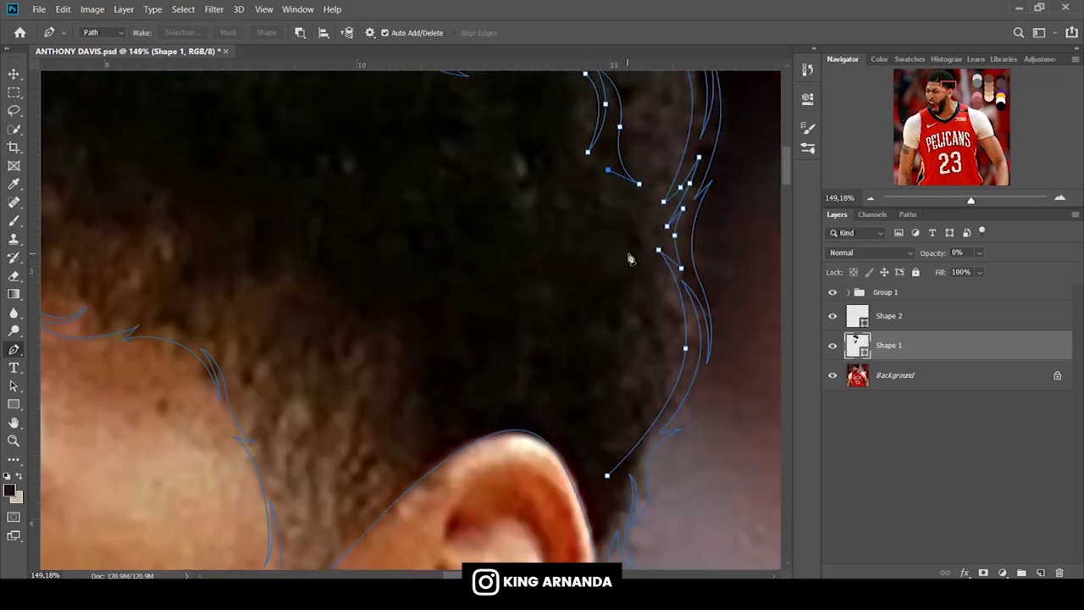
click(661, 346)
click(620, 254)
drag(611, 346, 628, 372)
click(607, 475)
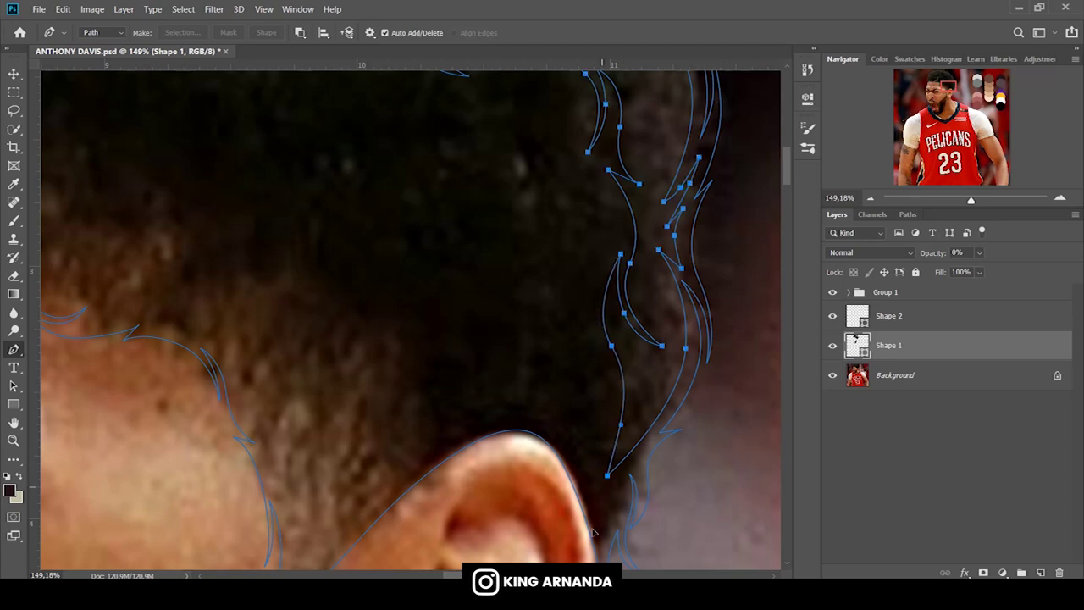
drag(927, 252, 1081, 256)
click(831, 374)
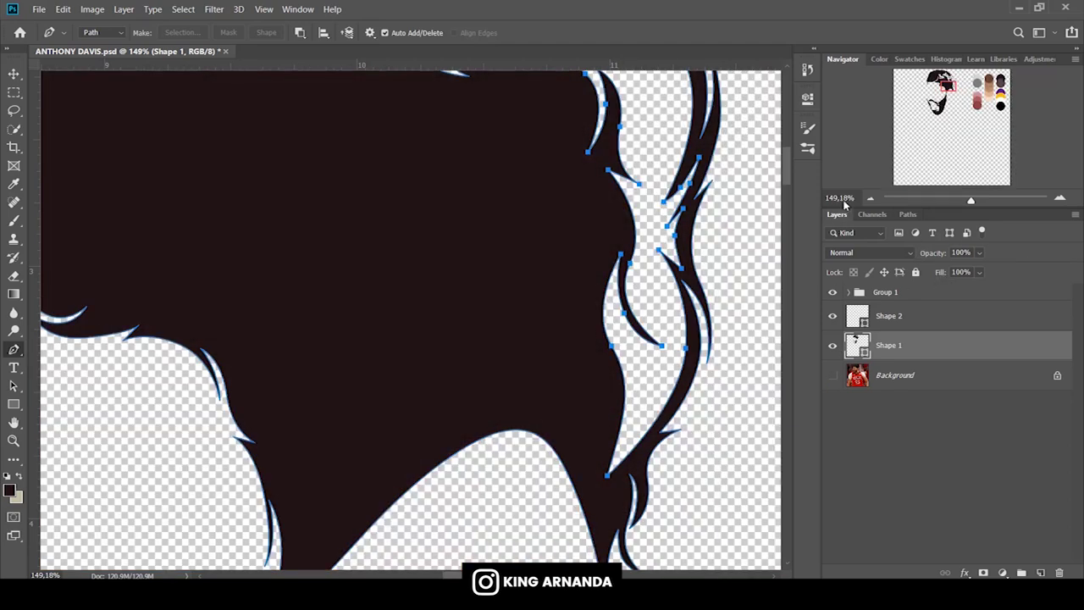
Fit the document, zoom back in on the hair, show the Background photo and set Shape 1 to 0% opacity.
key(ctrl+0)
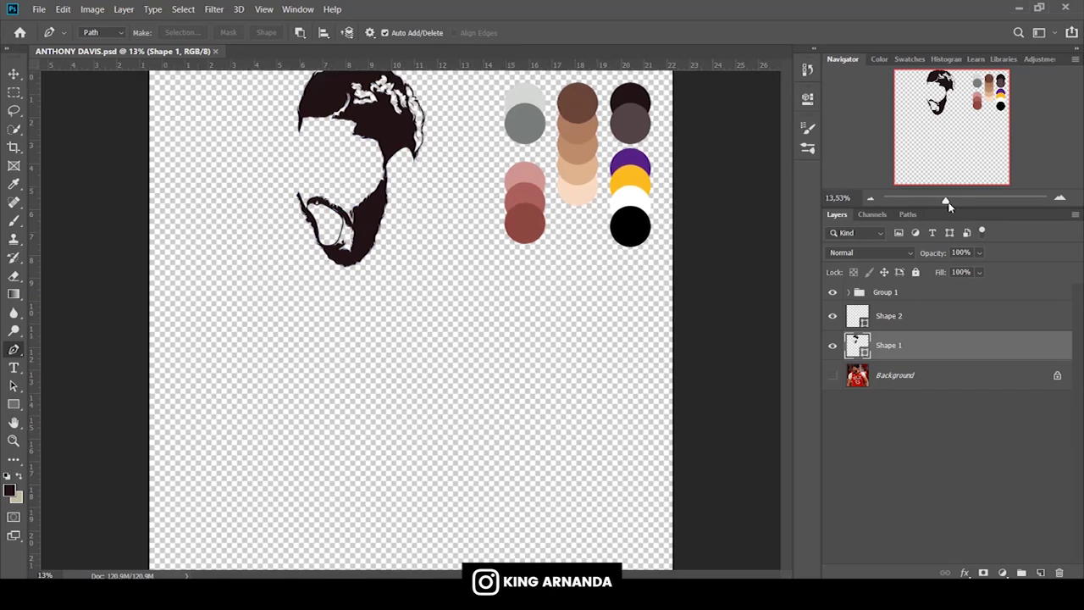
drag(944, 199, 965, 198)
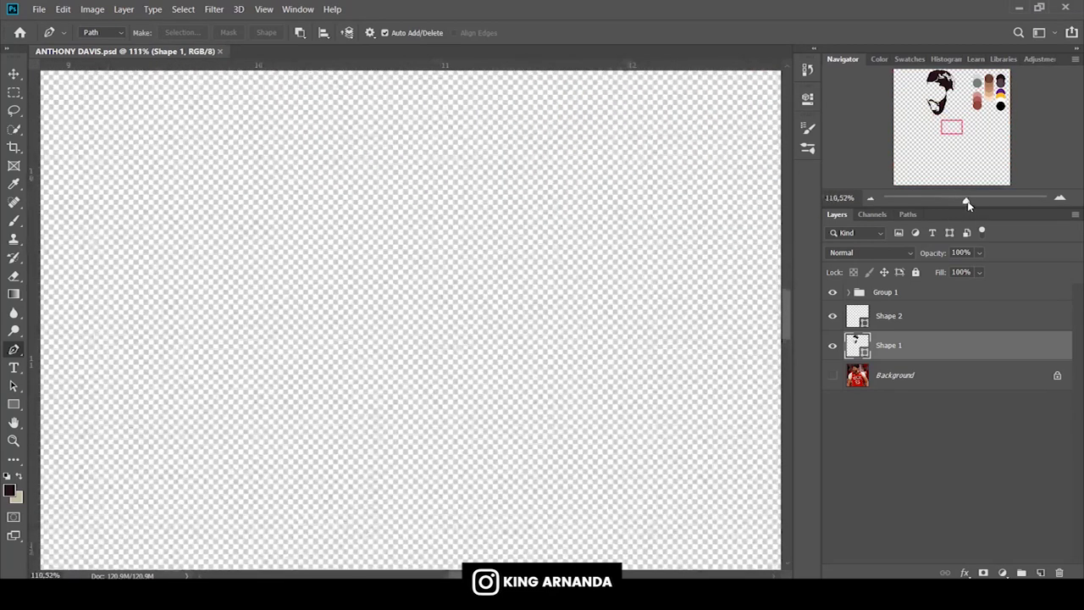
drag(948, 127, 940, 81)
click(931, 375)
click(931, 345)
click(832, 374)
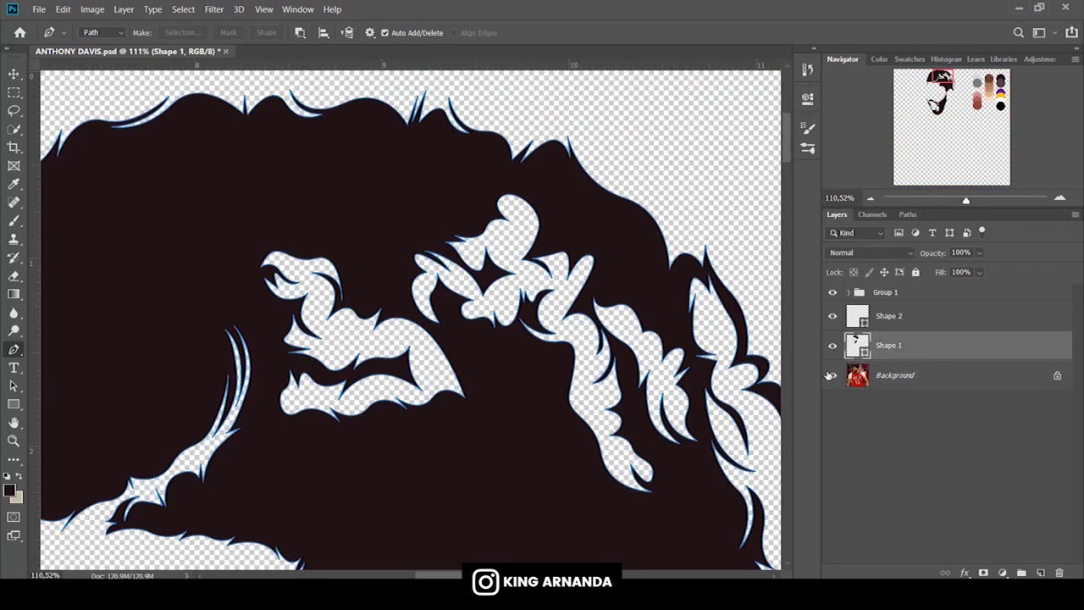
drag(932, 253, 791, 248)
drag(965, 199, 974, 199)
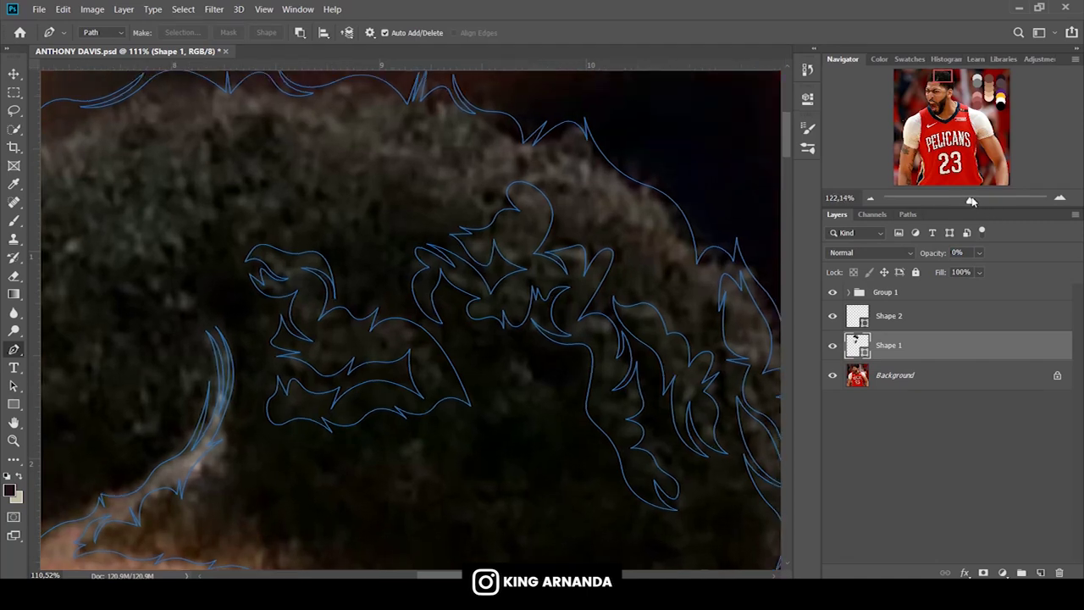
drag(948, 69, 948, 76)
Start a strand cutout at the hair's right side, curving up and left along the top edge.
click(620, 472)
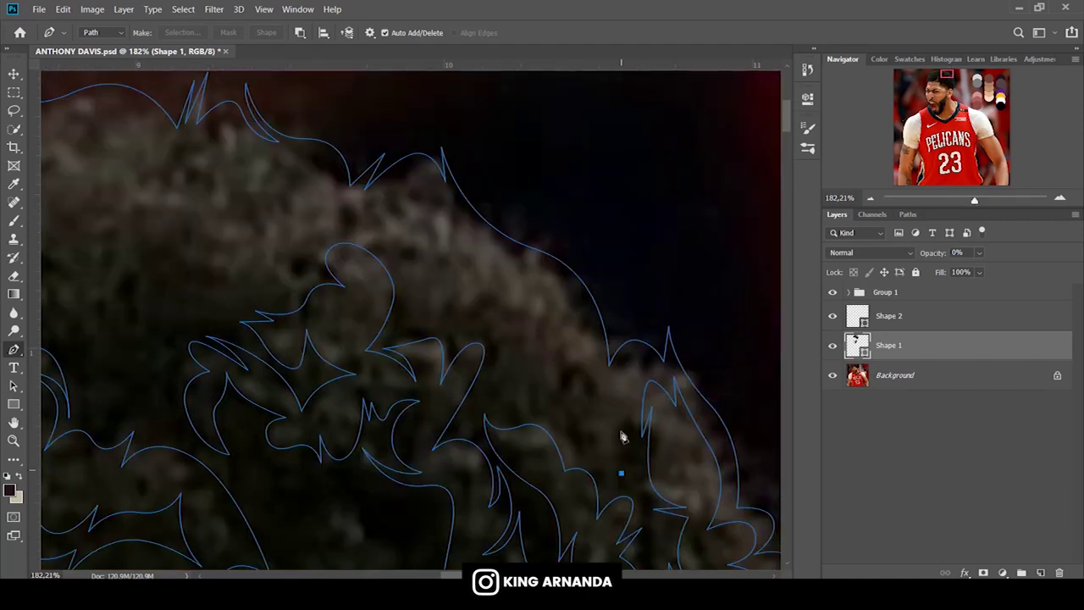
drag(607, 403, 607, 380)
drag(528, 268, 464, 244)
drag(528, 267, 471, 247)
drag(450, 197, 462, 239)
Add zig-zag points at the upper hair edge, then curve the outline down and right.
click(427, 183)
click(388, 219)
click(399, 180)
drag(370, 209, 387, 200)
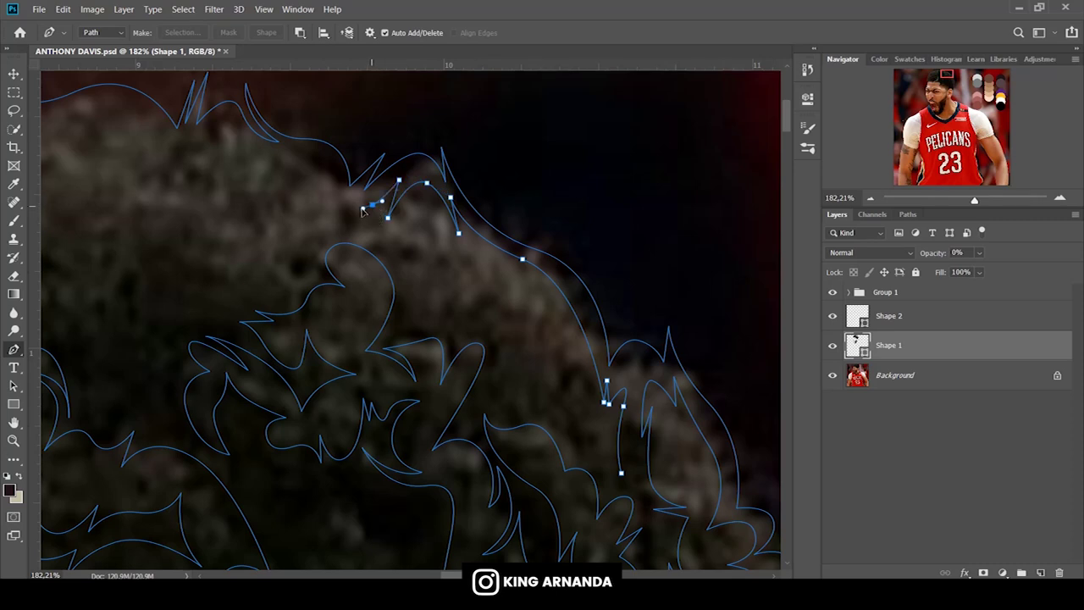
click(374, 242)
drag(403, 251, 405, 281)
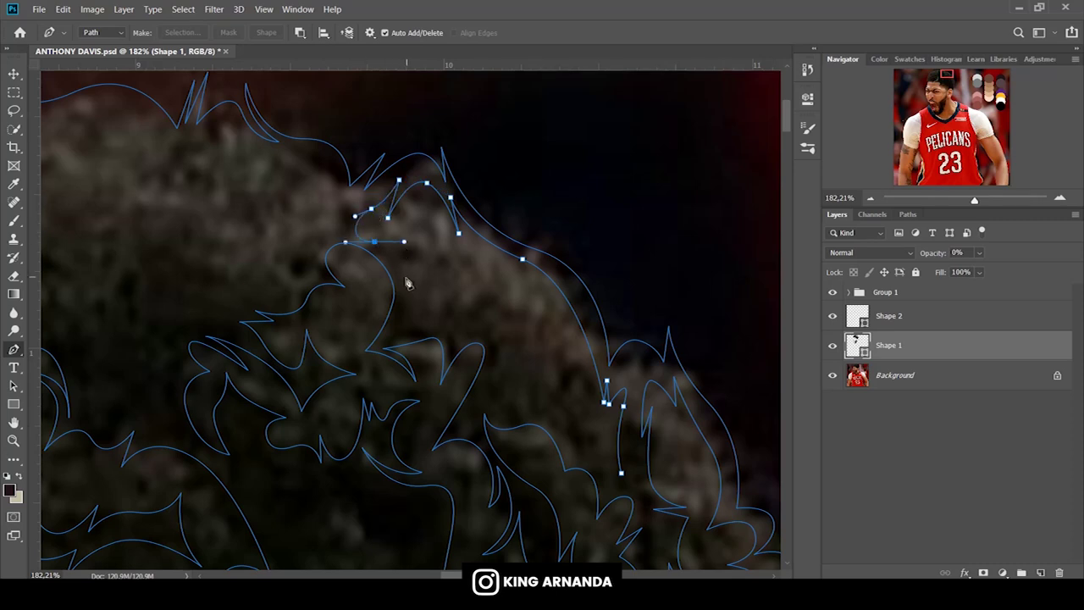
drag(413, 293, 438, 292)
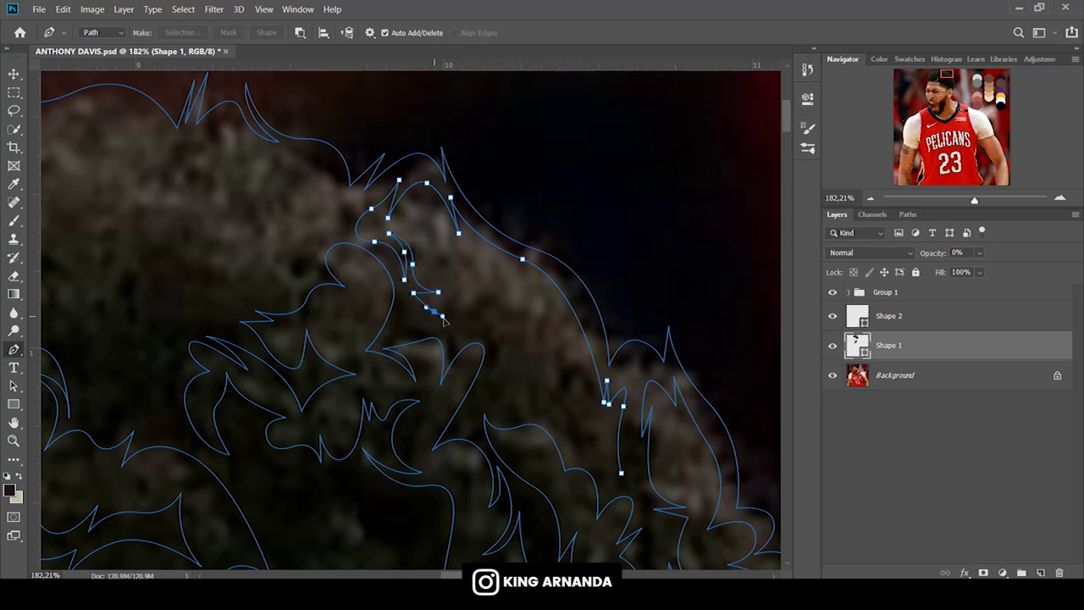
Continue the zig-zag strand points rightward through the upper hair.
click(447, 333)
click(459, 301)
mouse_move(473, 317)
mouse_down()
mouse_move(487, 319)
mouse_move(500, 350)
mouse_move(517, 352)
mouse_up()
click(492, 292)
scroll(525, 329, down, 2)
click(497, 320)
click(510, 352)
Finish the zig-zag with a curved section down to the strand's end point.
click(524, 345)
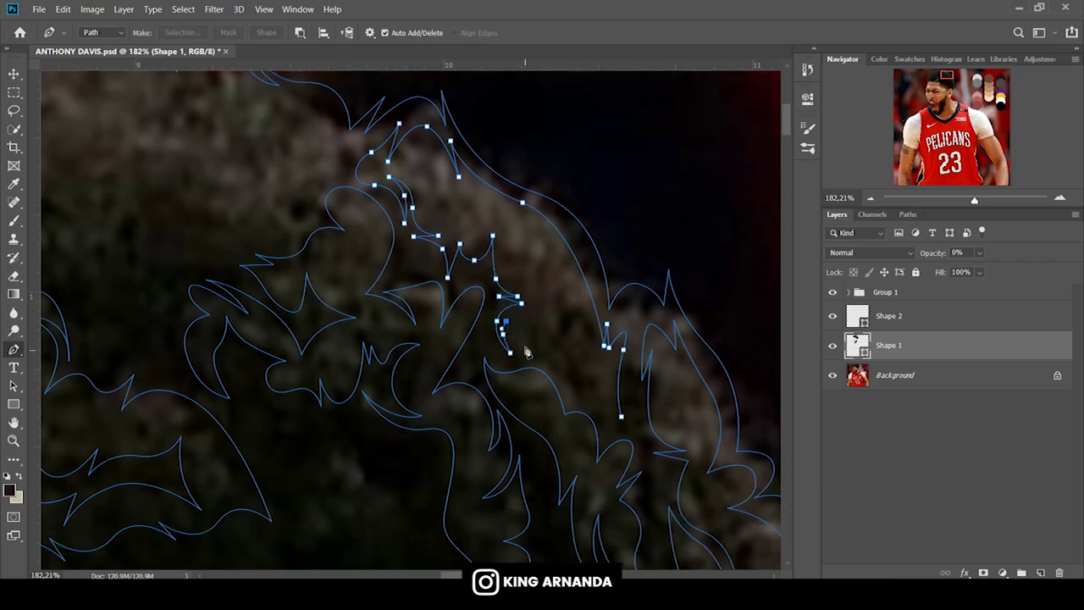
click(540, 318)
click(547, 350)
drag(563, 308, 582, 302)
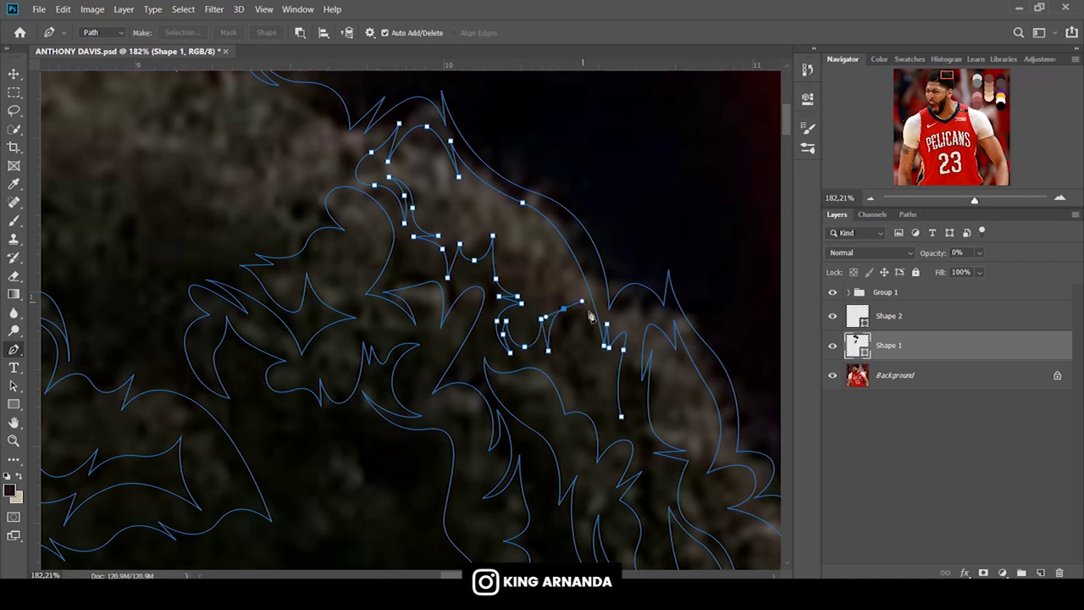
click(596, 345)
drag(582, 366, 580, 387)
click(621, 416)
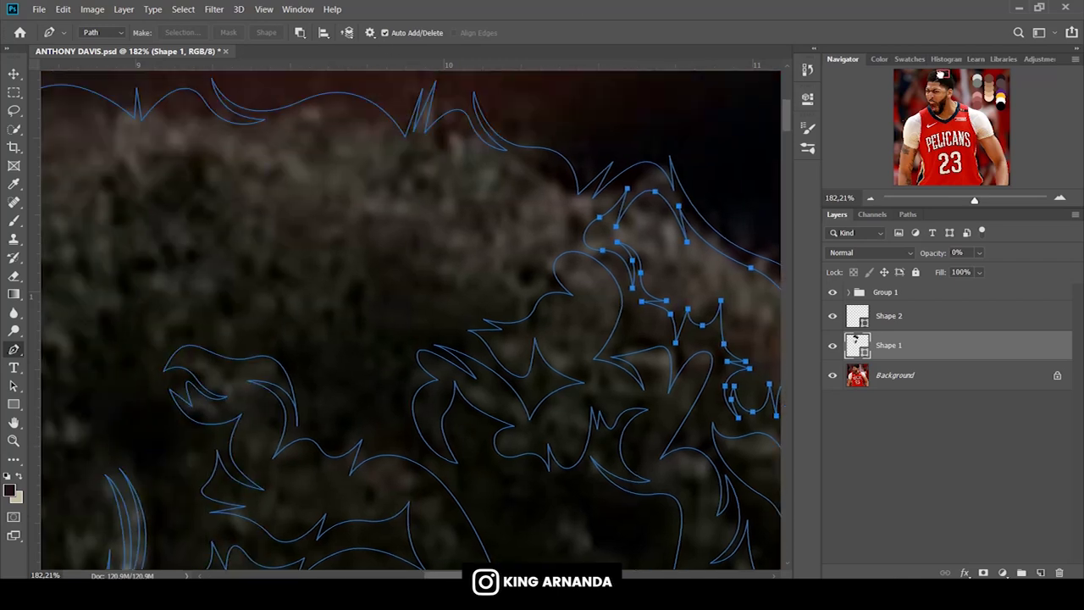
drag(938, 79, 929, 76)
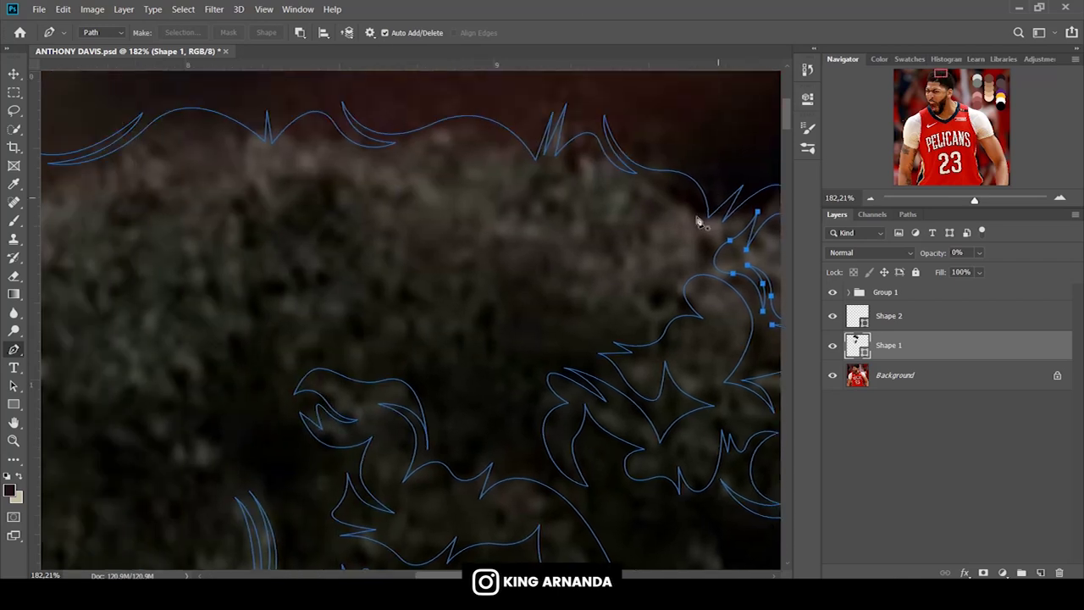
Outline a curved strand along the hair top, bending down into the hair.
click(533, 211)
drag(581, 161, 613, 163)
drag(609, 221, 615, 186)
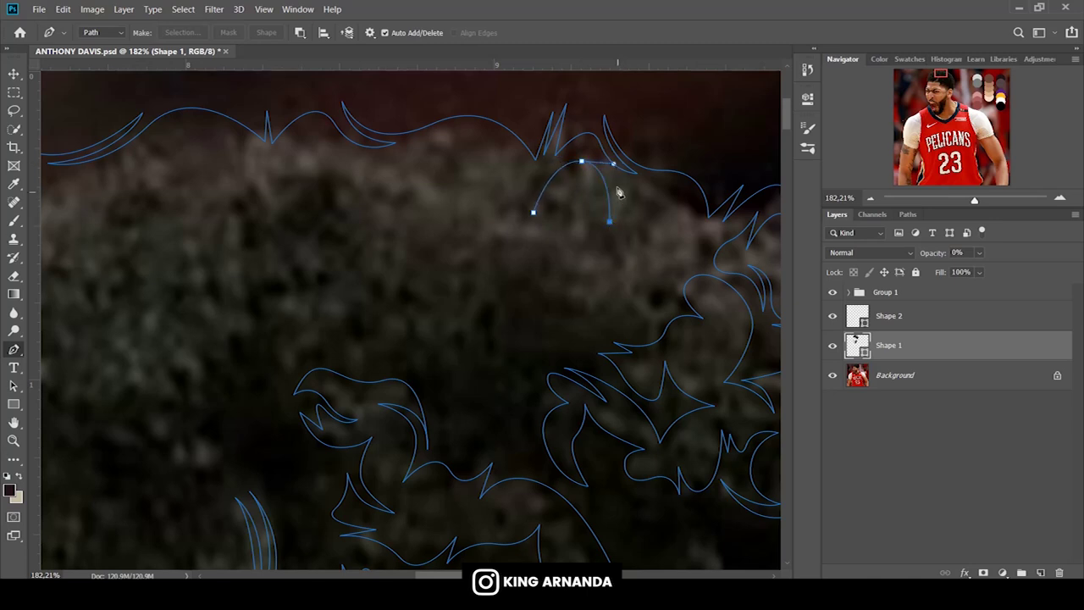
drag(659, 217, 650, 193)
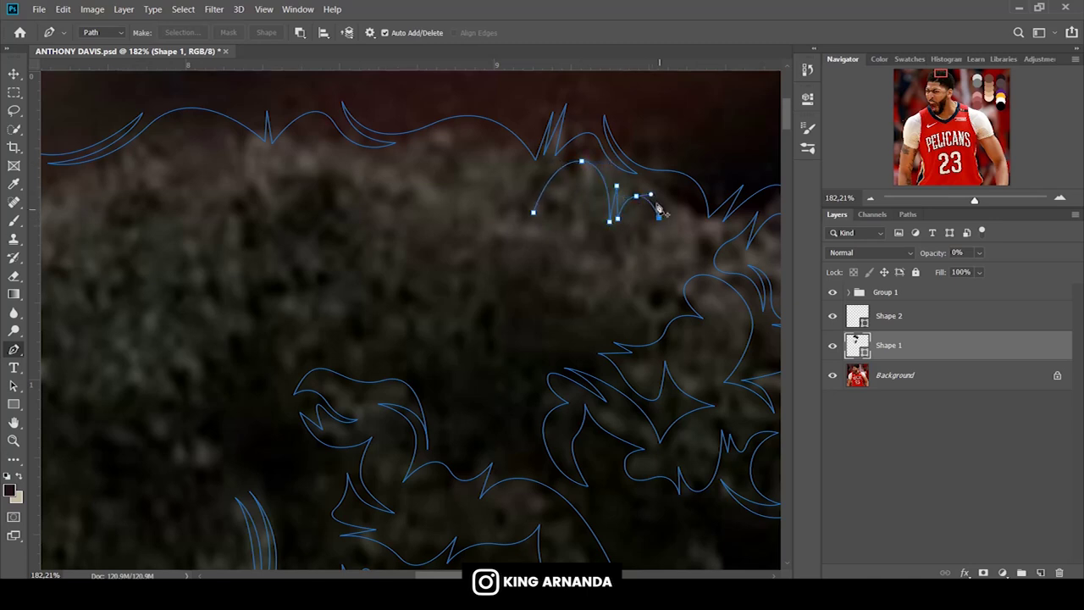
drag(691, 202, 689, 214)
drag(639, 271, 683, 270)
mouse_move(647, 308)
mouse_down()
mouse_move(647, 332)
mouse_move(547, 333)
mouse_move(568, 300)
mouse_up()
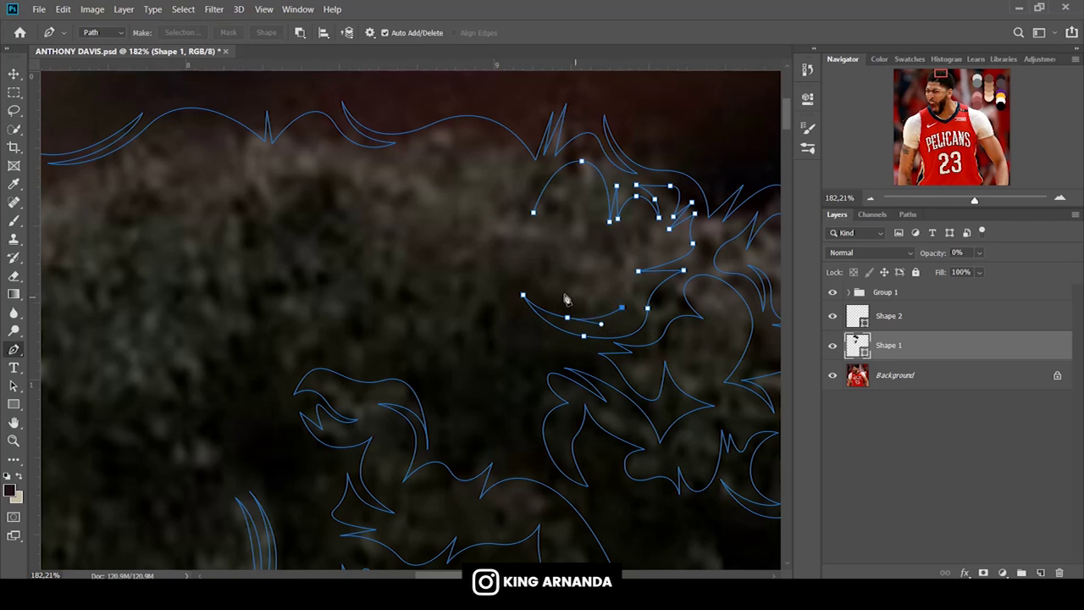
click(516, 251)
drag(499, 320, 479, 354)
Trace a crescent-shaped strand outline with corner points and a curved lower segment.
click(418, 332)
click(493, 259)
mouse_move(431, 315)
mouse_down()
mouse_move(393, 303)
mouse_move(405, 296)
mouse_up()
click(373, 352)
click(334, 363)
click(346, 328)
click(428, 297)
scroll(371, 309, up, 1)
click(348, 321)
mouse_move(289, 397)
mouse_down()
mouse_move(281, 346)
mouse_move(259, 305)
mouse_move(308, 303)
mouse_move(285, 289)
mouse_up()
Outline a small leaf-shaped strand and a rounded curl on the upper hair.
click(332, 290)
click(271, 266)
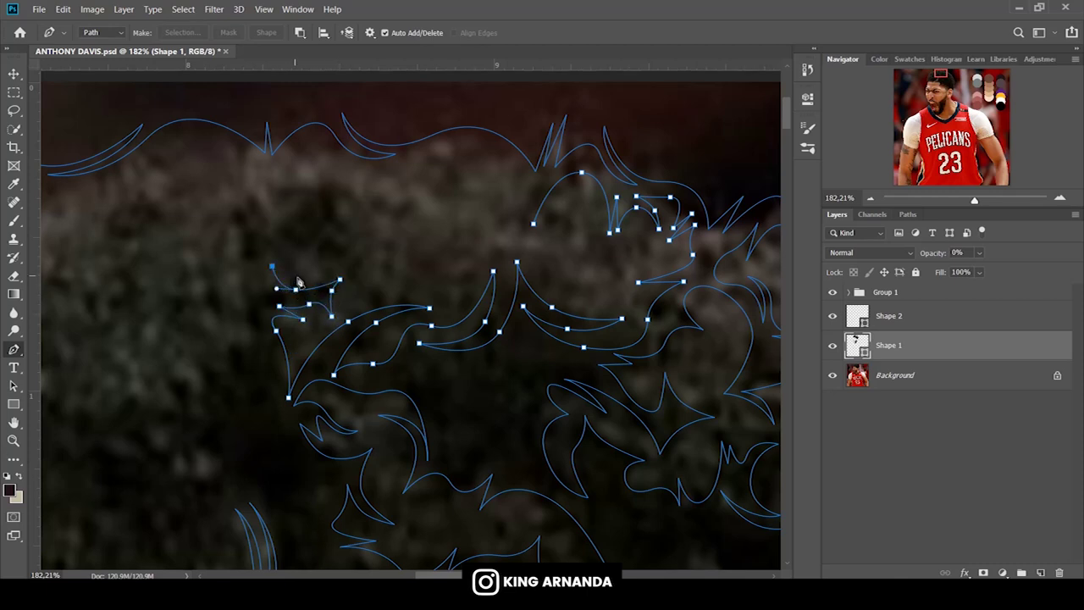
click(327, 259)
mouse_move(294, 263)
mouse_down()
mouse_move(284, 254)
mouse_move(315, 237)
mouse_move(327, 198)
mouse_up()
click(366, 217)
click(322, 178)
click(302, 177)
click(274, 203)
drag(305, 189, 319, 188)
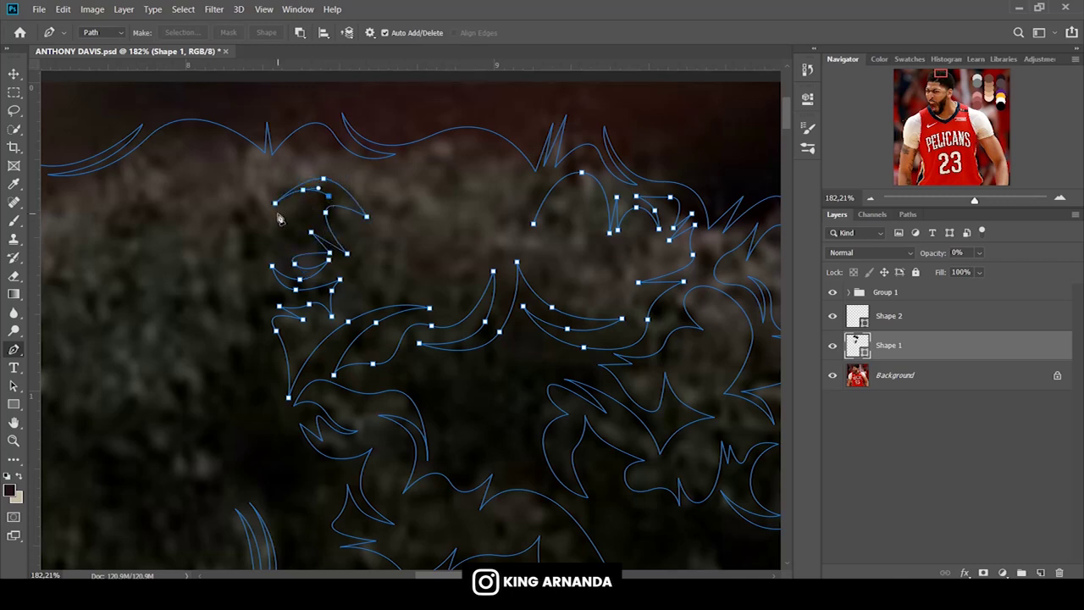
click(258, 264)
mouse_move(248, 169)
mouse_down()
mouse_move(255, 148)
mouse_move(270, 188)
mouse_up()
Trace a strand along the top hairline, curving further to the right.
click(333, 154)
click(395, 165)
drag(371, 180, 359, 183)
drag(445, 166, 464, 200)
drag(480, 140, 504, 134)
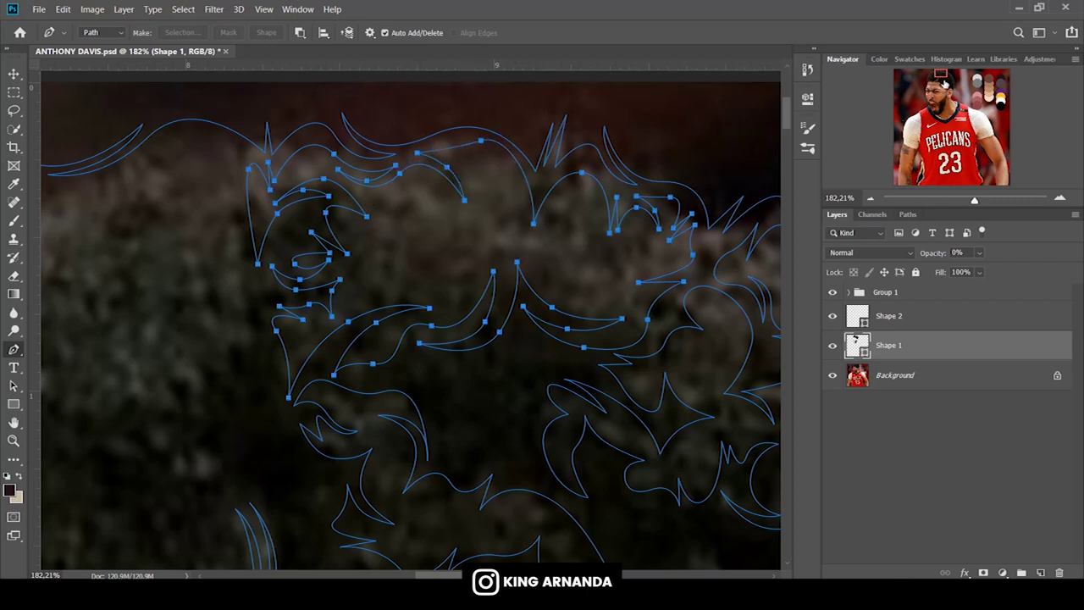
scroll(542, 212, down, 1)
scroll(559, 195, left, 7)
scroll(583, 170, left, 3)
Start a new curved strand outline, bending right and rounding its bottom end.
scroll(580, 169, up, 1)
click(560, 311)
drag(570, 209, 598, 194)
drag(624, 291, 613, 231)
drag(640, 288, 641, 310)
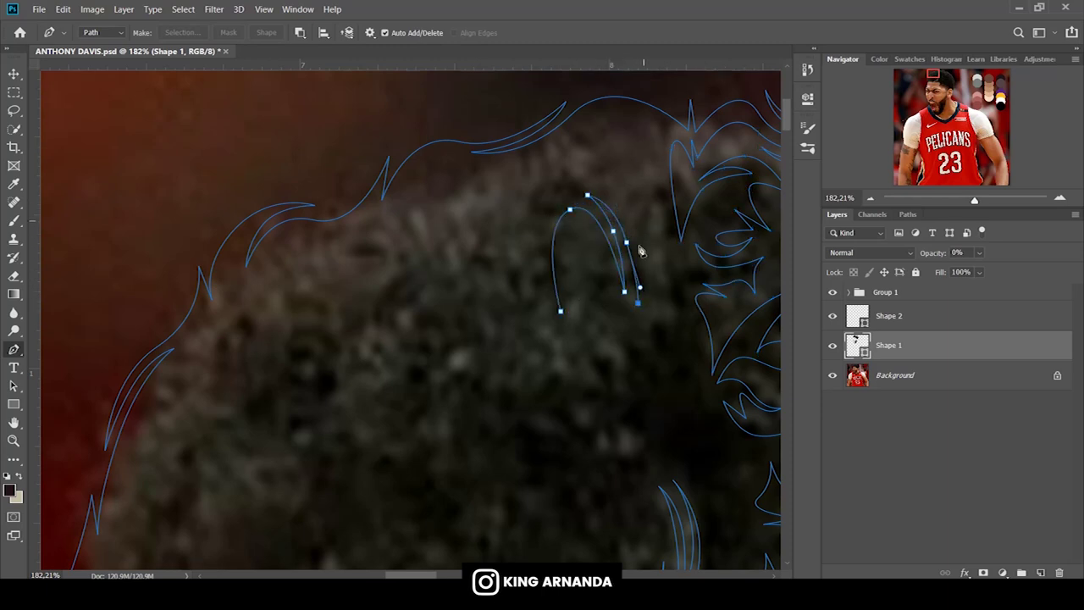
drag(641, 198, 645, 210)
drag(670, 262, 686, 289)
mouse_move(653, 348)
mouse_down()
mouse_move(679, 335)
mouse_move(641, 364)
mouse_up()
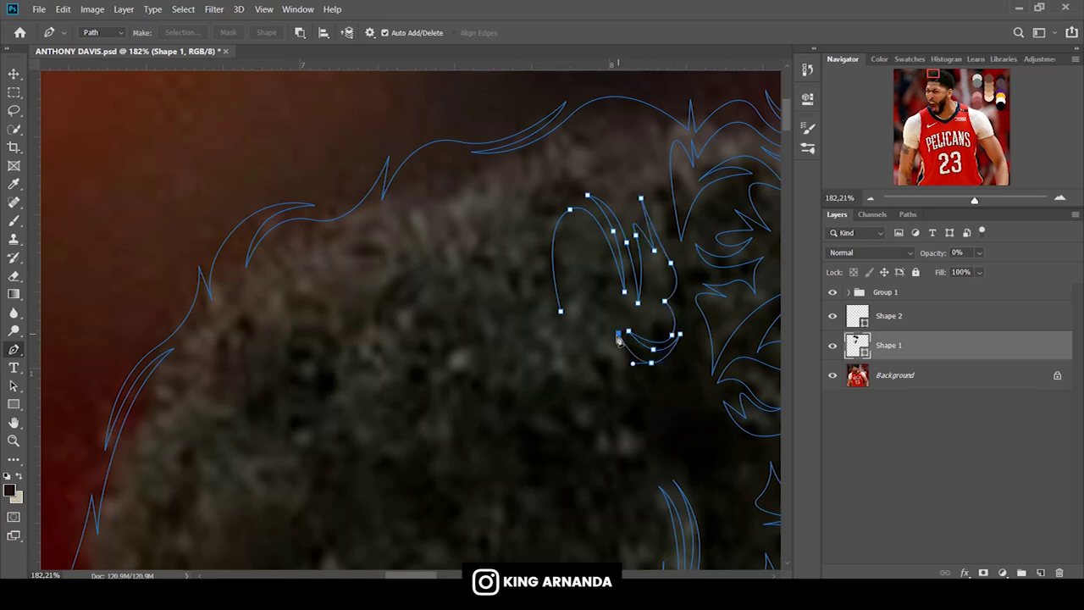
scroll(641, 364, down, 4)
scroll(593, 279, up, 1)
Trace the strand back upward and extend it leftward to a tip.
mouse_move(598, 275)
mouse_down()
mouse_move(557, 285)
mouse_move(504, 240)
mouse_up()
click(494, 297)
click(501, 251)
mouse_move(481, 256)
mouse_down()
mouse_move(469, 310)
mouse_move(482, 312)
mouse_move(456, 364)
mouse_move(431, 350)
mouse_move(453, 343)
mouse_move(437, 349)
mouse_up()
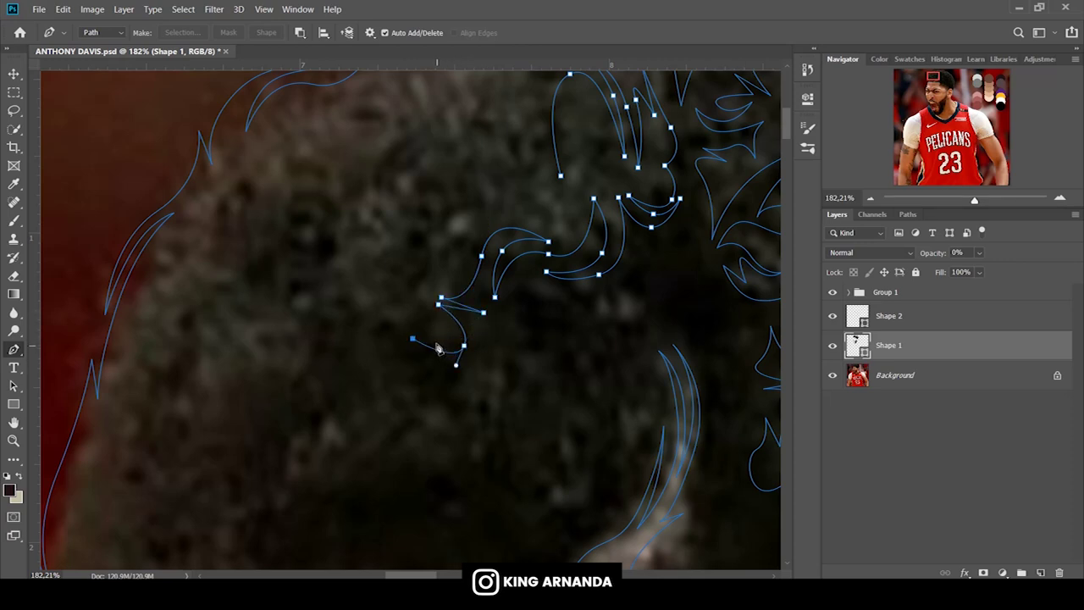
mouse_move(399, 298)
mouse_down()
mouse_move(402, 332)
mouse_move(337, 368)
mouse_up()
click(332, 339)
click(342, 295)
mouse_move(326, 273)
mouse_down()
mouse_move(318, 245)
mouse_move(342, 250)
mouse_up()
click(380, 250)
Outline the next strand up to a peak and down to its lower tip.
scroll(372, 245, up, 3)
click(390, 280)
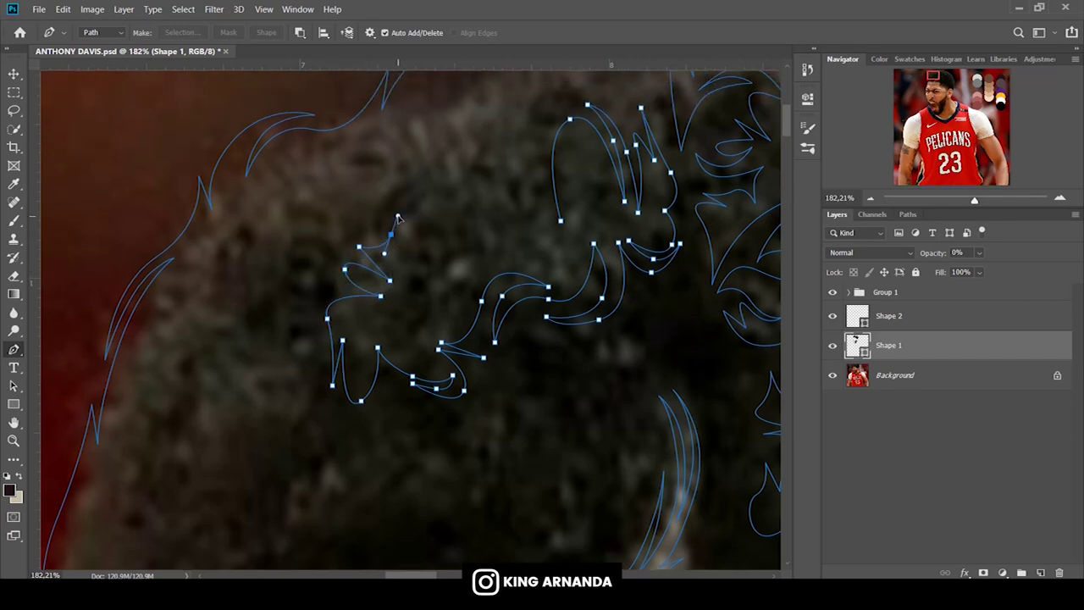
drag(413, 220, 406, 266)
click(440, 260)
click(414, 272)
click(407, 303)
click(380, 326)
drag(427, 318, 439, 304)
click(469, 289)
drag(460, 254, 499, 253)
click(505, 252)
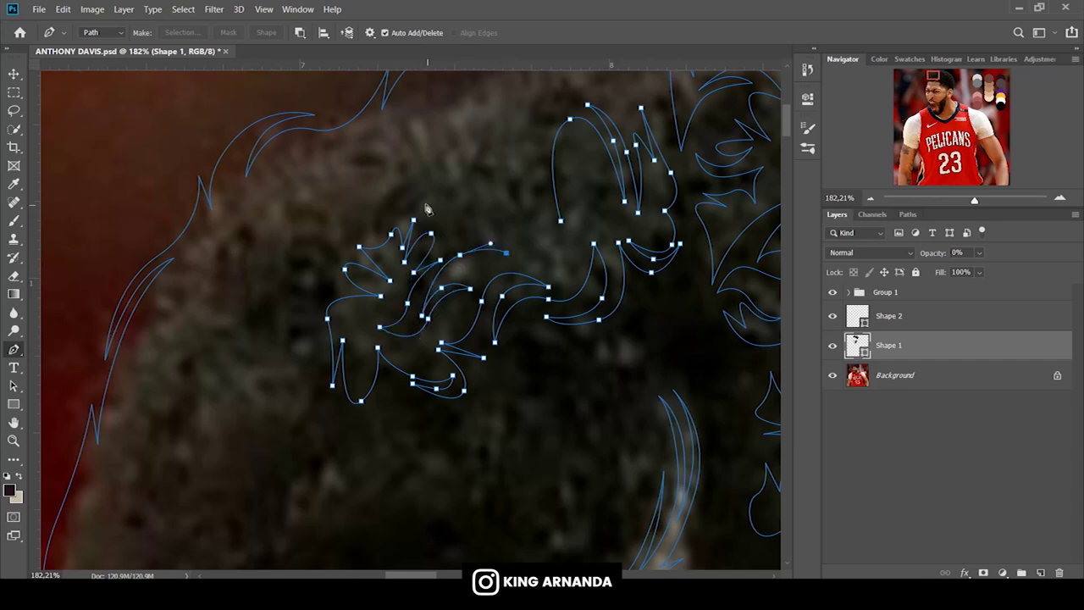
Place a strand peak and curve strands back down toward the left.
click(417, 175)
drag(357, 227, 318, 231)
mouse_move(313, 293)
mouse_down()
mouse_move(312, 251)
mouse_move(282, 320)
mouse_move(203, 324)
mouse_up()
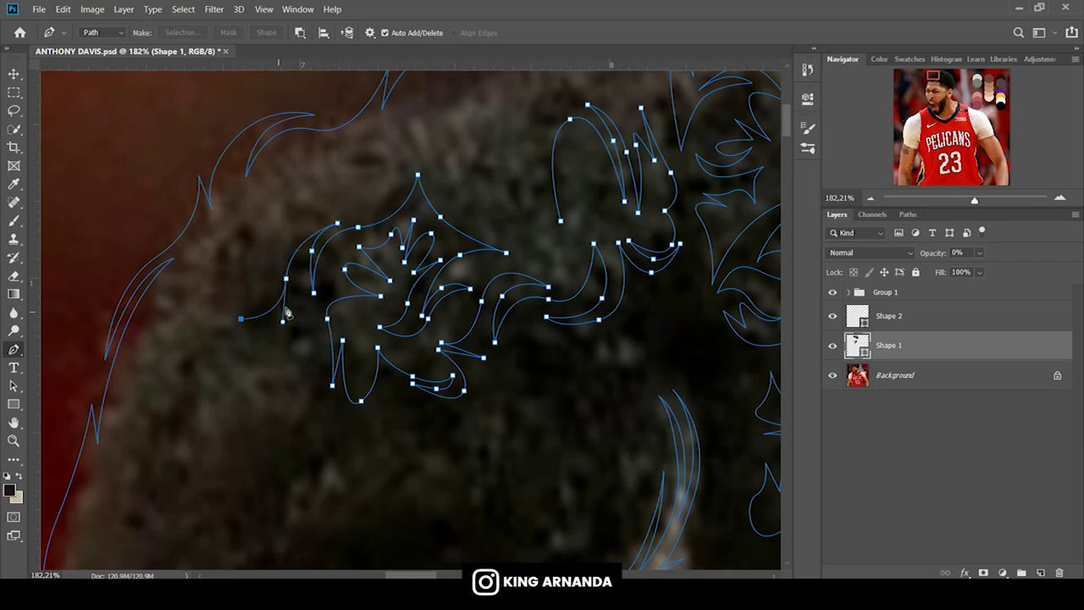
drag(240, 357, 207, 353)
drag(307, 313, 307, 333)
scroll(309, 254, down, 2)
mouse_move(315, 207)
mouse_down()
mouse_move(321, 244)
mouse_move(234, 266)
mouse_move(215, 340)
mouse_up()
click(244, 332)
click(239, 279)
Extend the strand outlines down the left hair to their tips.
click(194, 362)
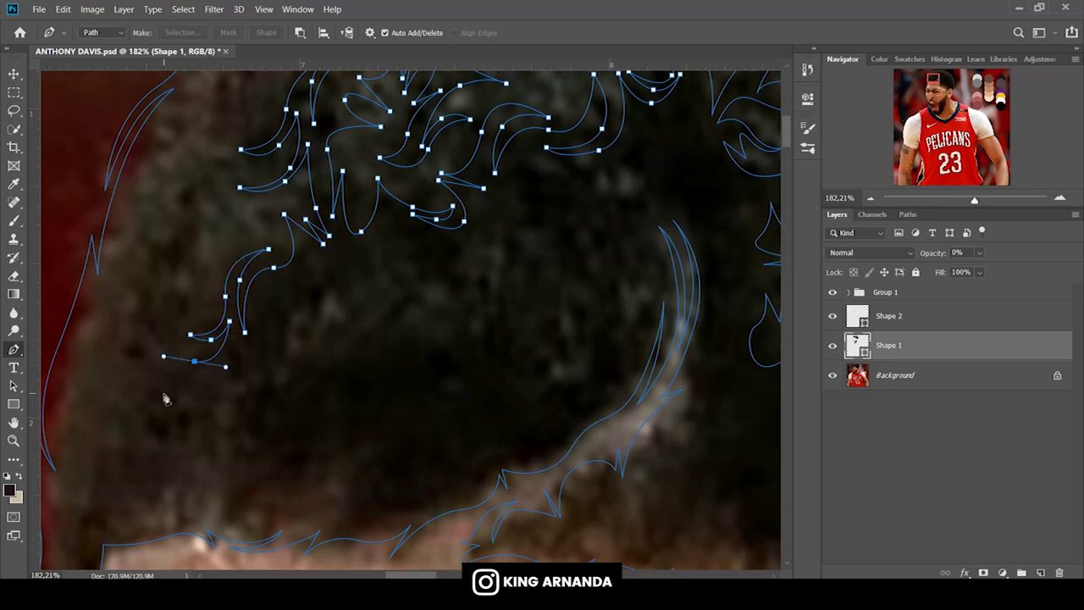
click(163, 392)
drag(174, 302, 193, 269)
mouse_move(160, 313)
mouse_down()
mouse_move(202, 201)
mouse_move(193, 182)
mouse_up()
click(145, 286)
click(118, 383)
drag(141, 363, 149, 348)
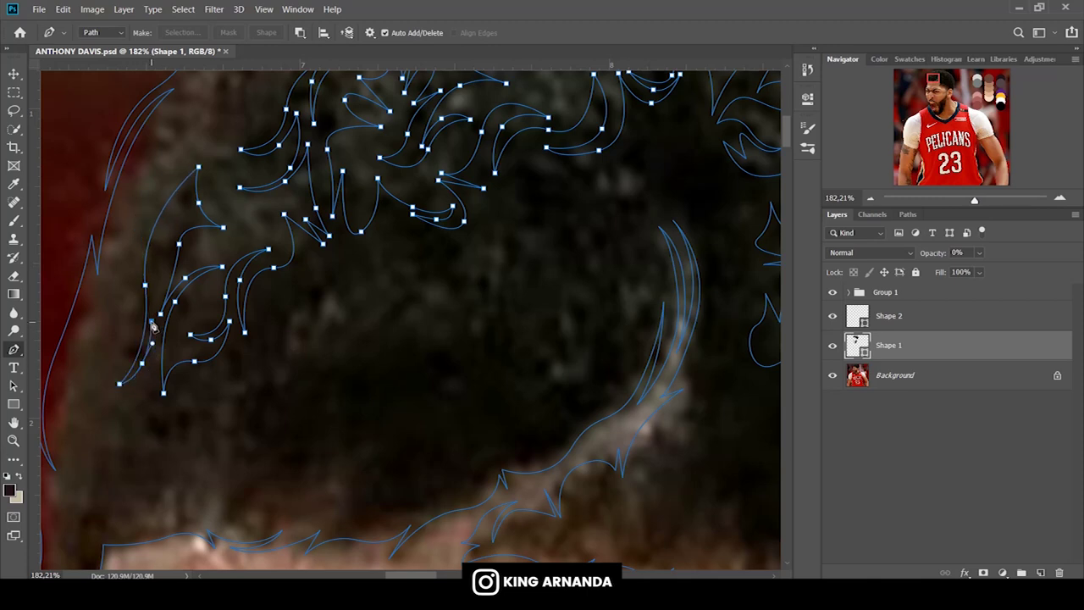
drag(109, 426, 487, 294)
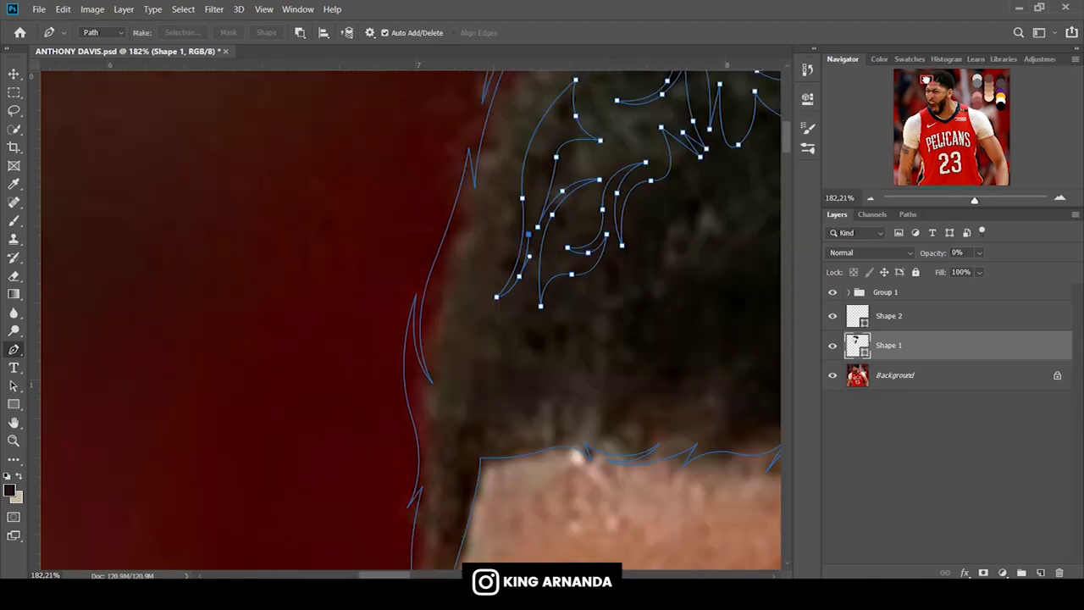
Trace a curved strand down the hair's left edge toward the forehead.
click(511, 281)
drag(461, 330, 506, 322)
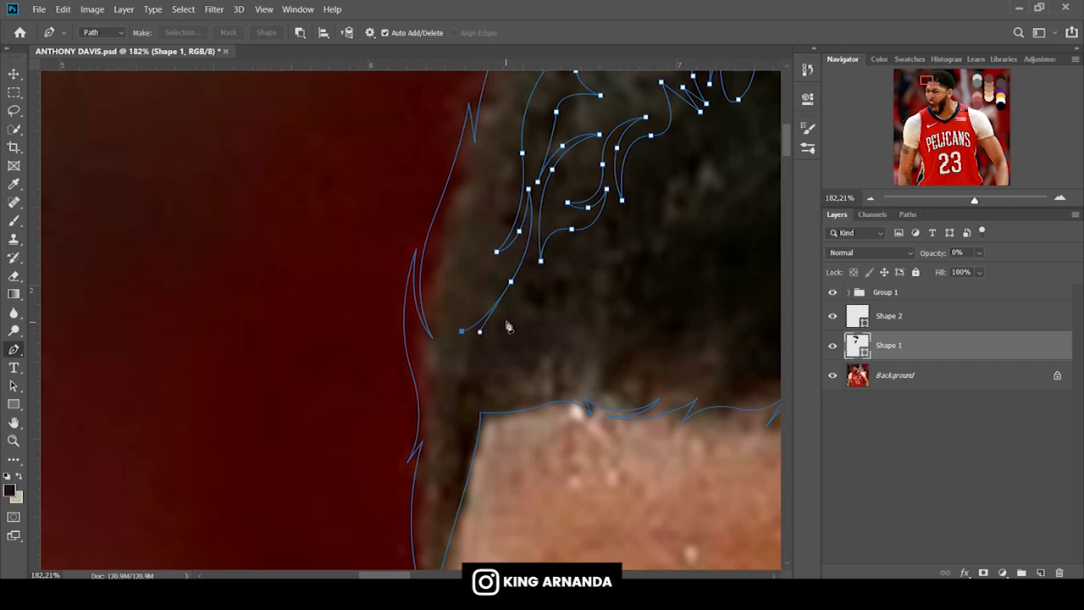
scroll(487, 344, down, 2)
drag(461, 276, 502, 279)
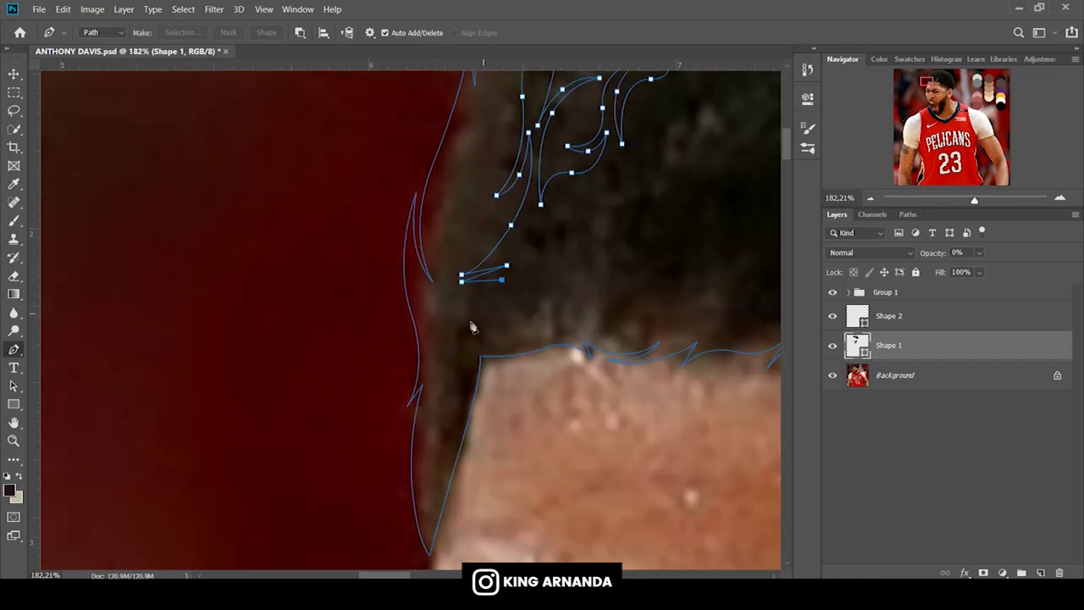
drag(468, 336, 445, 377)
mouse_move(450, 430)
mouse_down()
mouse_move(442, 423)
mouse_move(453, 471)
mouse_move(418, 455)
mouse_up()
mouse_move(425, 413)
mouse_down()
mouse_move(454, 337)
mouse_move(412, 285)
mouse_move(423, 240)
mouse_move(468, 201)
mouse_move(476, 246)
mouse_up()
Begin another strand outline curving up along the upper-left crown.
scroll(444, 278, up, 2)
scroll(444, 278, up, 1)
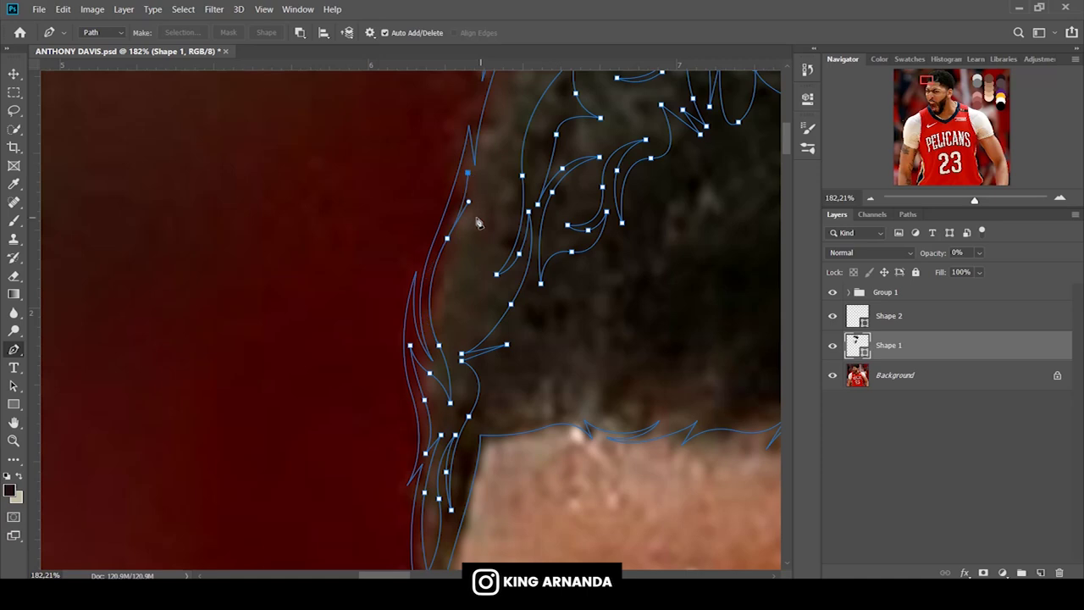
mouse_move(492, 146)
mouse_down()
mouse_move(512, 129)
mouse_move(350, 488)
mouse_up()
drag(366, 383, 395, 339)
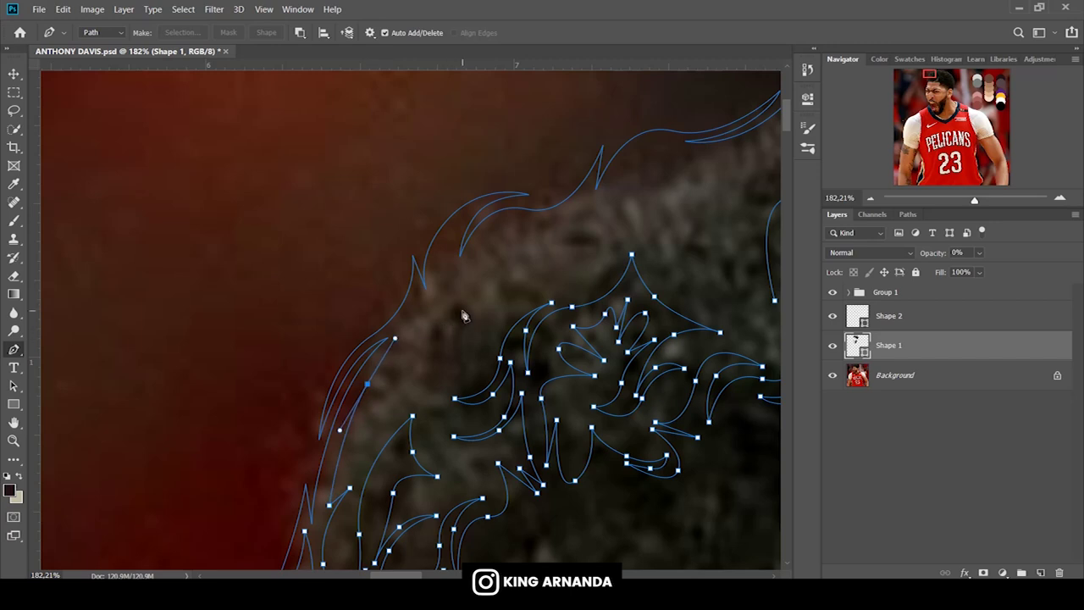
drag(437, 291, 451, 269)
Trace curved strand points along the upper-left hairline toward the top of the hair.
click(449, 251)
click(520, 234)
click(589, 190)
drag(554, 232, 521, 250)
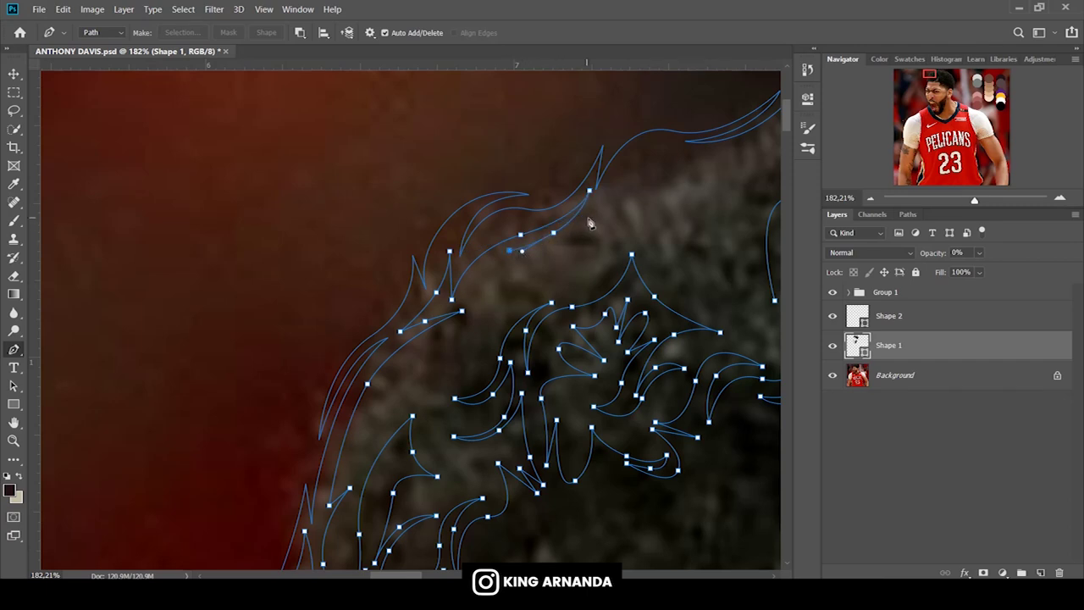
drag(656, 177, 697, 188)
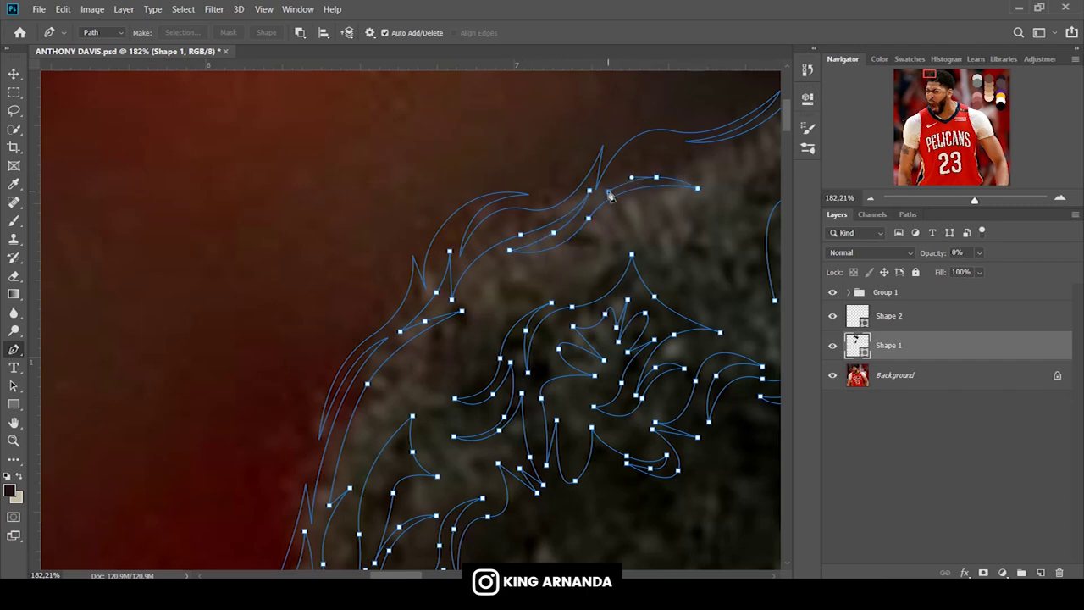
drag(633, 154, 645, 136)
Outline the top strand, undoing two misplaced anchors and re-curving it down.
drag(752, 184, 426, 205)
click(375, 174)
click(415, 176)
click(426, 220)
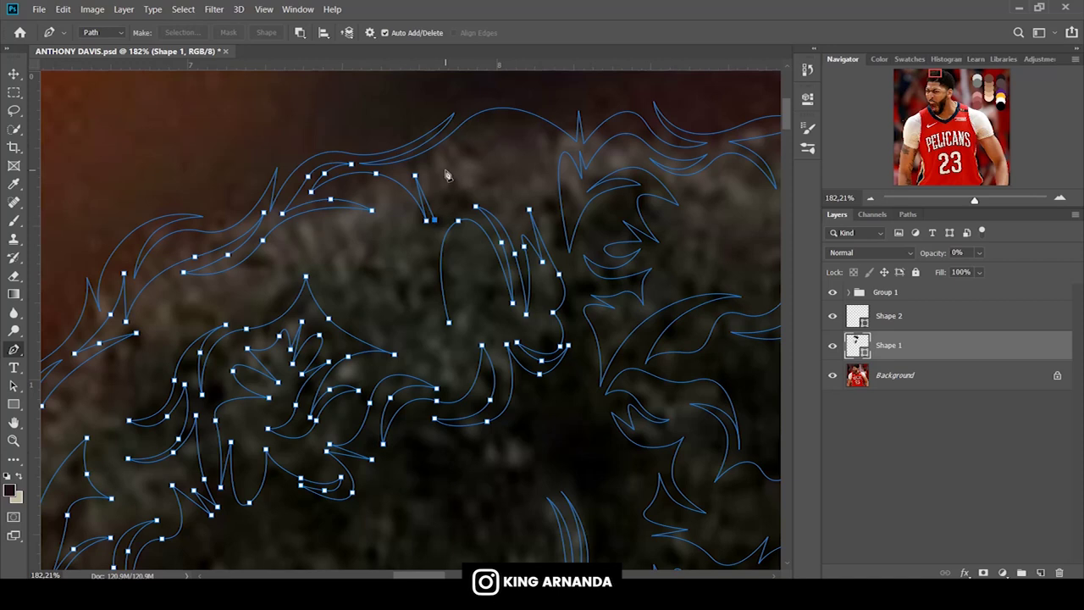
key(ctrl+z)
key(ctrl+z)
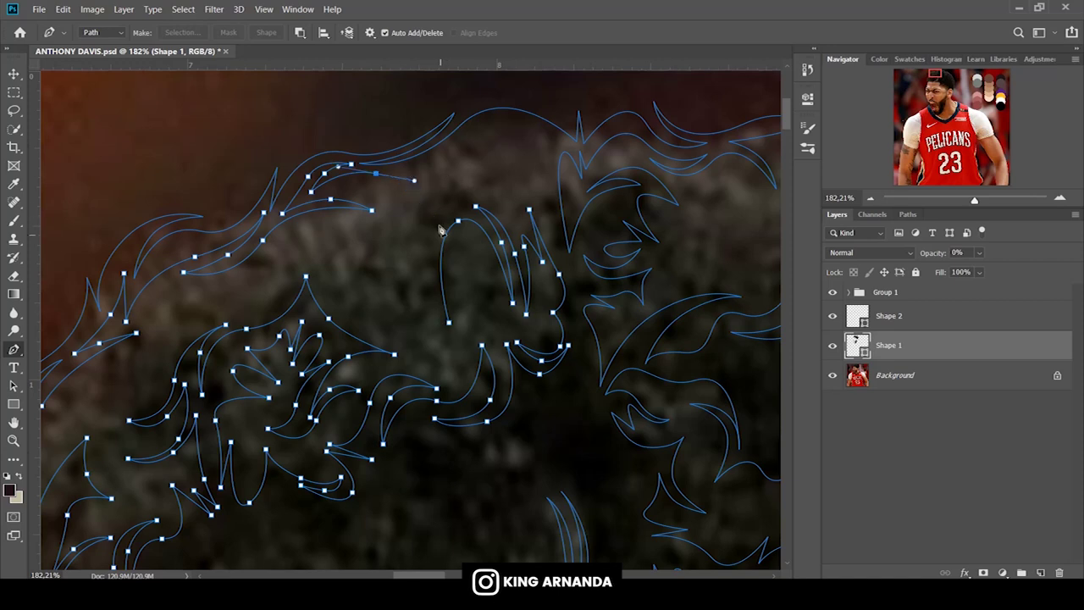
drag(408, 243, 415, 203)
click(407, 179)
drag(423, 253, 409, 298)
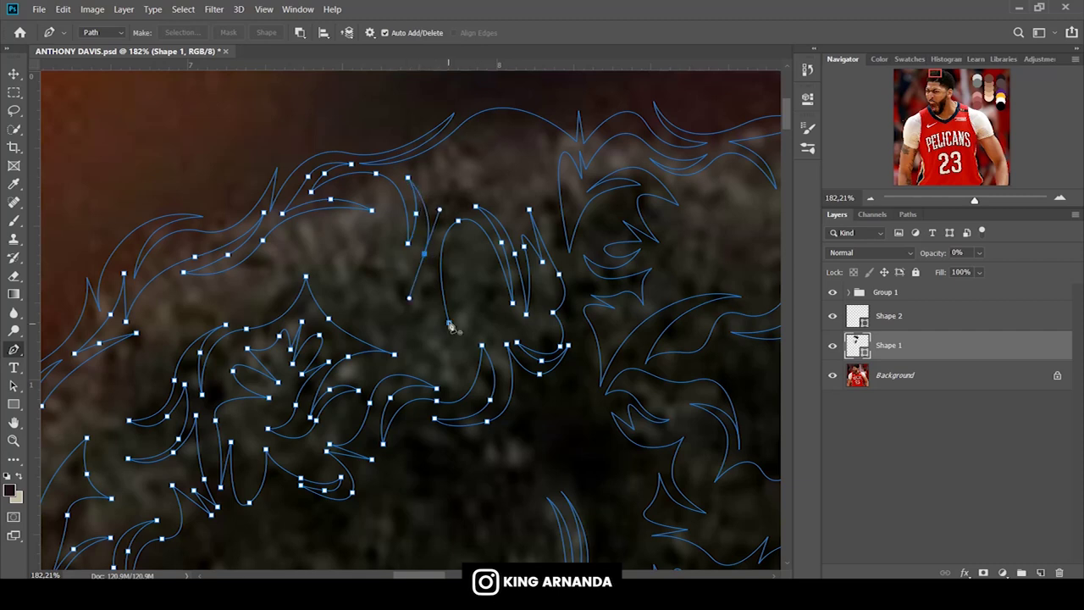
scroll(440, 222, up, 2)
Trace the crown strand around and close it at its start point.
drag(521, 239, 532, 266)
click(477, 232)
click(462, 248)
click(436, 246)
click(419, 225)
click(466, 194)
click(479, 169)
click(506, 184)
click(536, 205)
drag(547, 277, 556, 320)
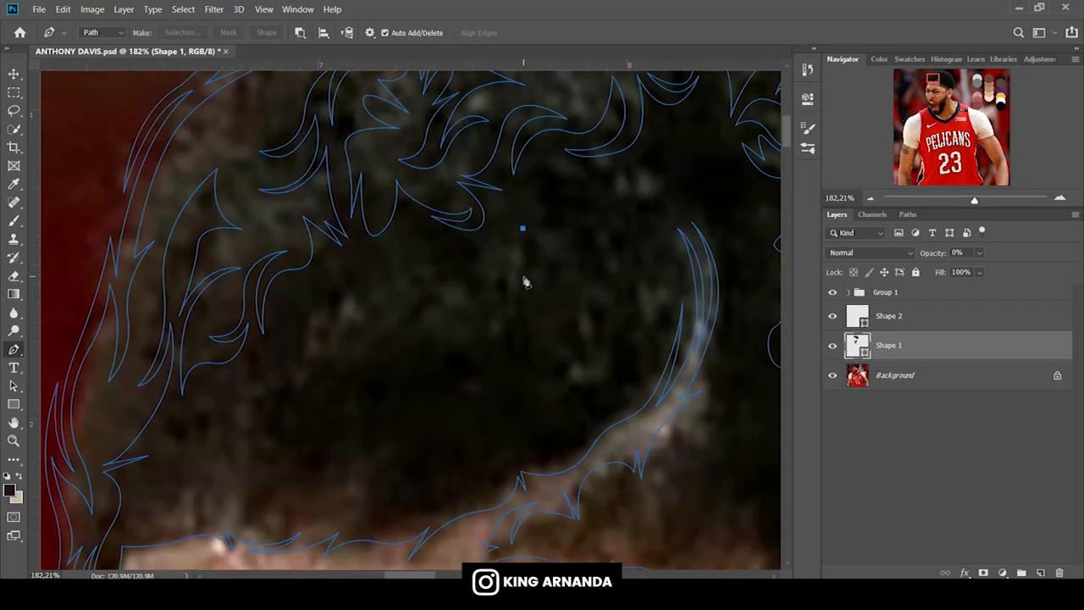
Trace the lower edge and left tip of a new strand shape inside the hair.
drag(523, 277, 520, 315)
click(498, 342)
mouse_move(458, 341)
mouse_down()
mouse_move(415, 321)
mouse_move(453, 309)
mouse_up()
click(386, 358)
click(410, 311)
click(365, 331)
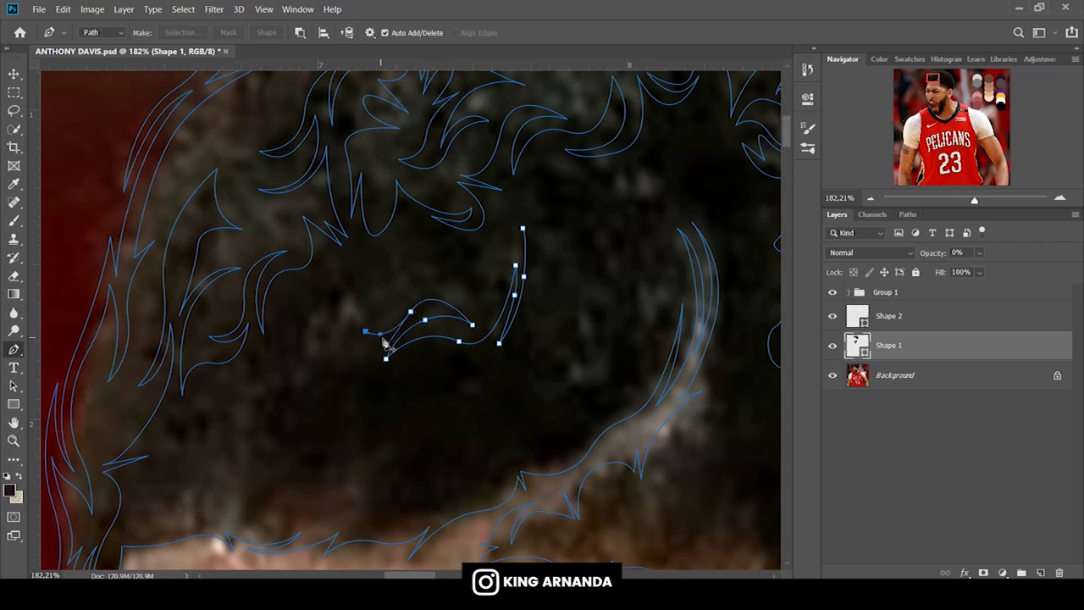
click(345, 362)
click(300, 381)
drag(308, 318, 322, 289)
click(348, 288)
click(369, 314)
Outline that strand's inner curl and close the shape at its start.
click(399, 258)
click(458, 259)
click(388, 289)
click(409, 261)
drag(447, 268, 482, 277)
click(480, 306)
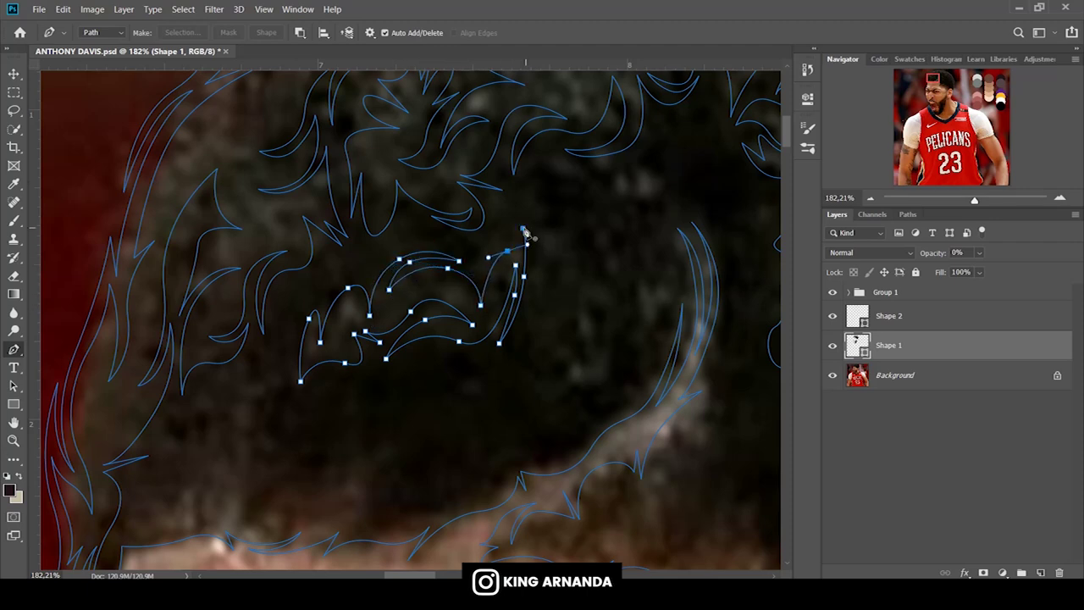
click(492, 258)
click(522, 228)
drag(492, 259, 499, 259)
Draw and close a second small strand shape in another area of the hair.
drag(933, 77, 945, 81)
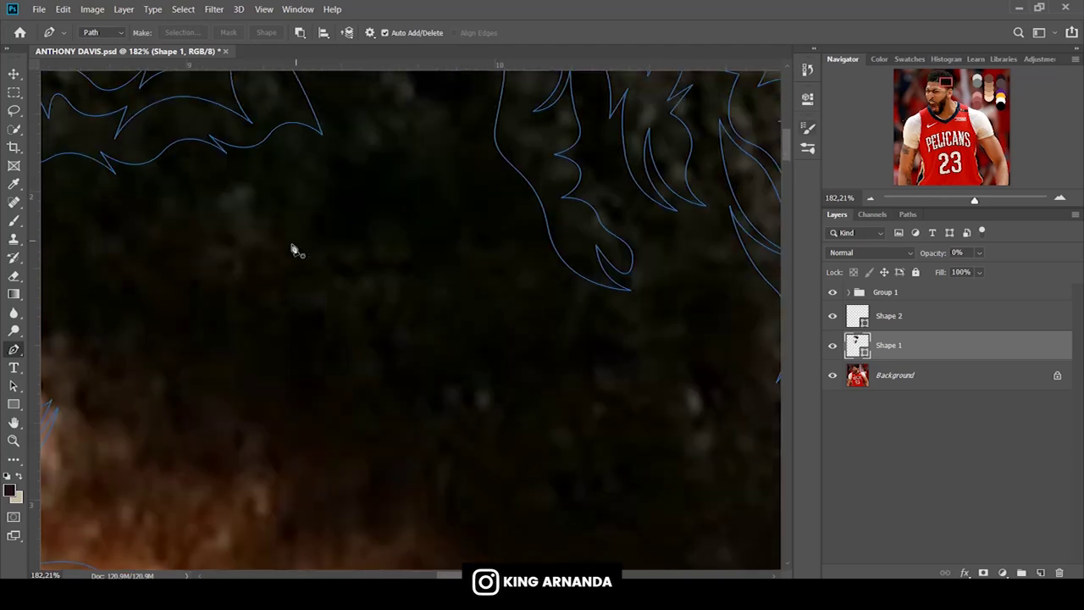
scroll(292, 249, up, 1)
mouse_move(272, 224)
mouse_down()
mouse_move(257, 192)
mouse_move(208, 218)
mouse_up()
click(263, 244)
click(254, 268)
click(222, 249)
drag(251, 292, 254, 312)
drag(334, 298, 376, 281)
click(411, 338)
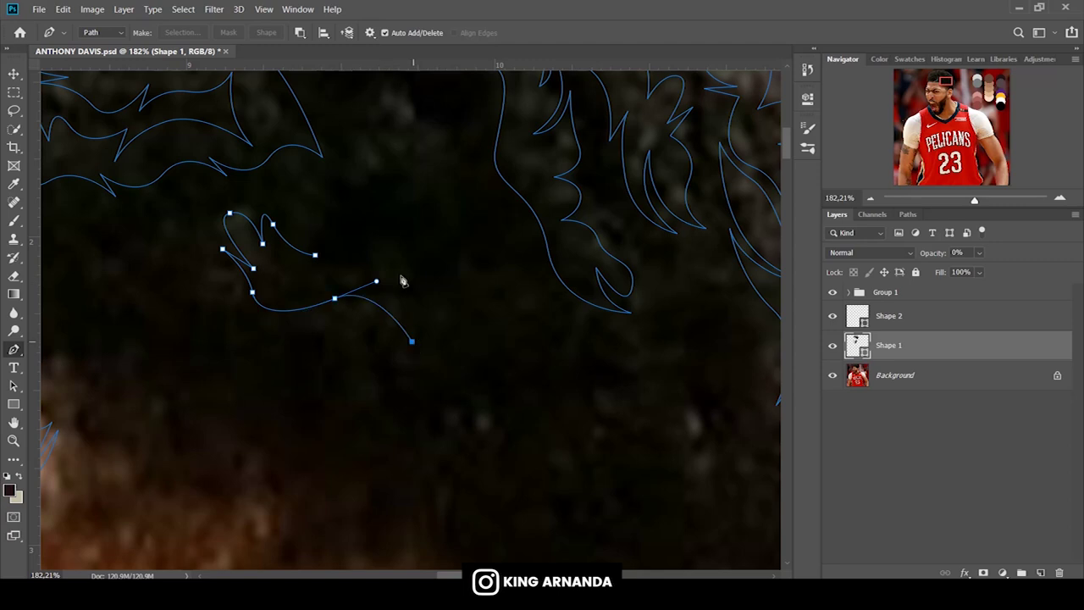
drag(364, 209, 398, 229)
click(316, 210)
click(286, 194)
click(315, 254)
Begin tracing another small curled strand outline nearby.
mouse_move(391, 102)
mouse_down()
mouse_move(432, 319)
mouse_move(404, 319)
mouse_up()
click(388, 293)
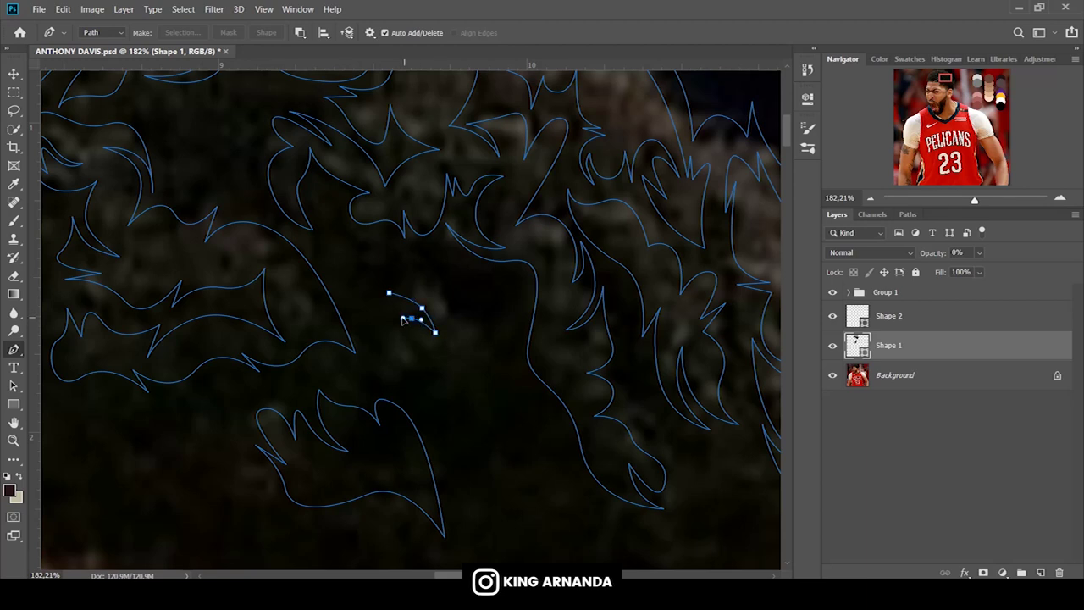
click(401, 345)
drag(438, 369, 488, 328)
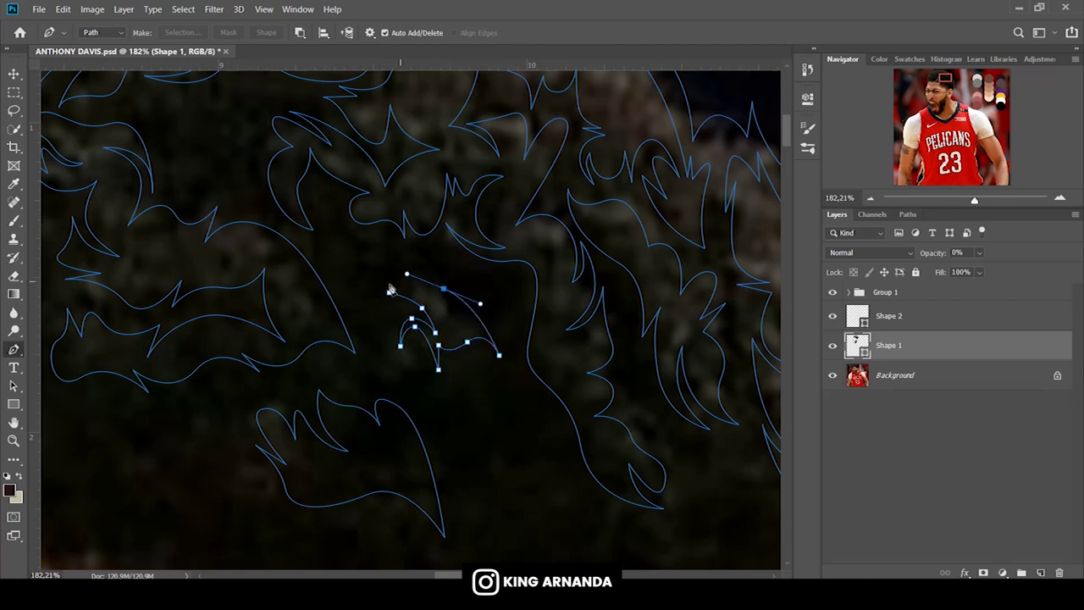
drag(395, 291, 169, 127)
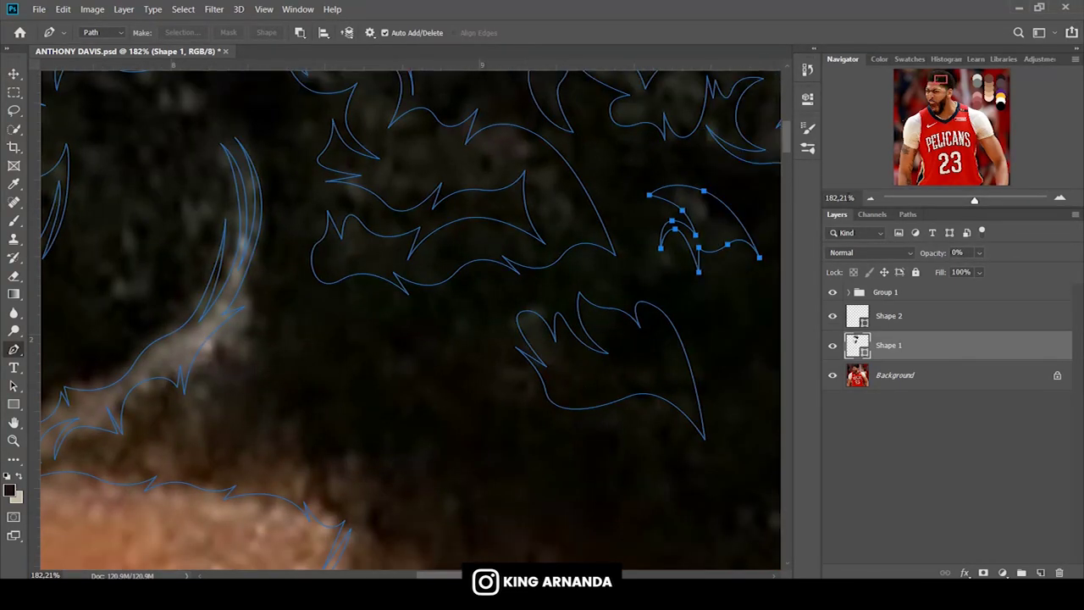
click(834, 197)
Zoom the view to 13% and hide the Background photo layer.
text(13)
key(Return)
click(898, 375)
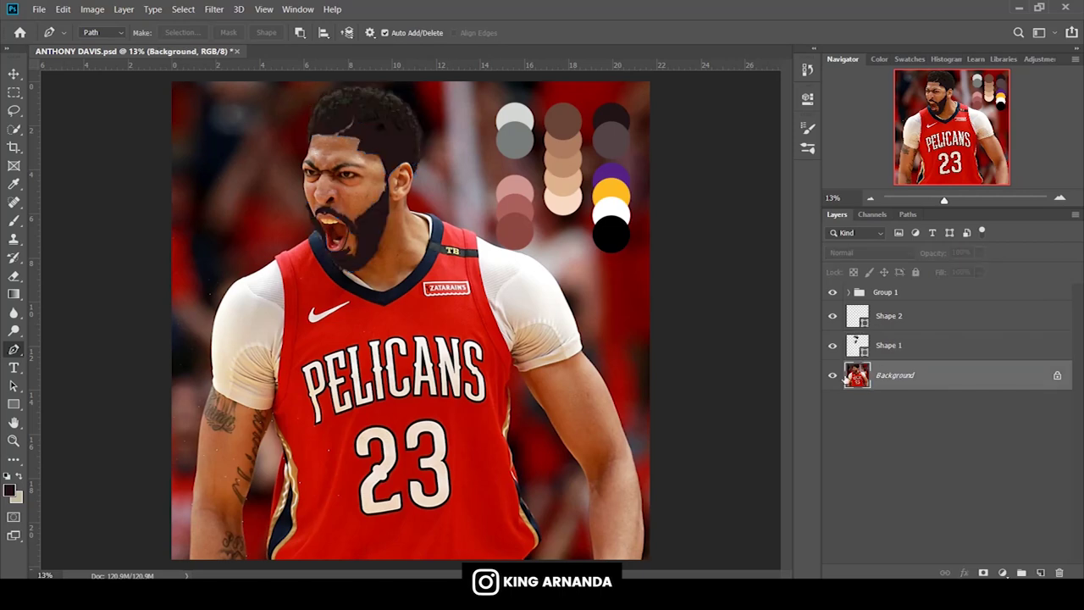
click(832, 375)
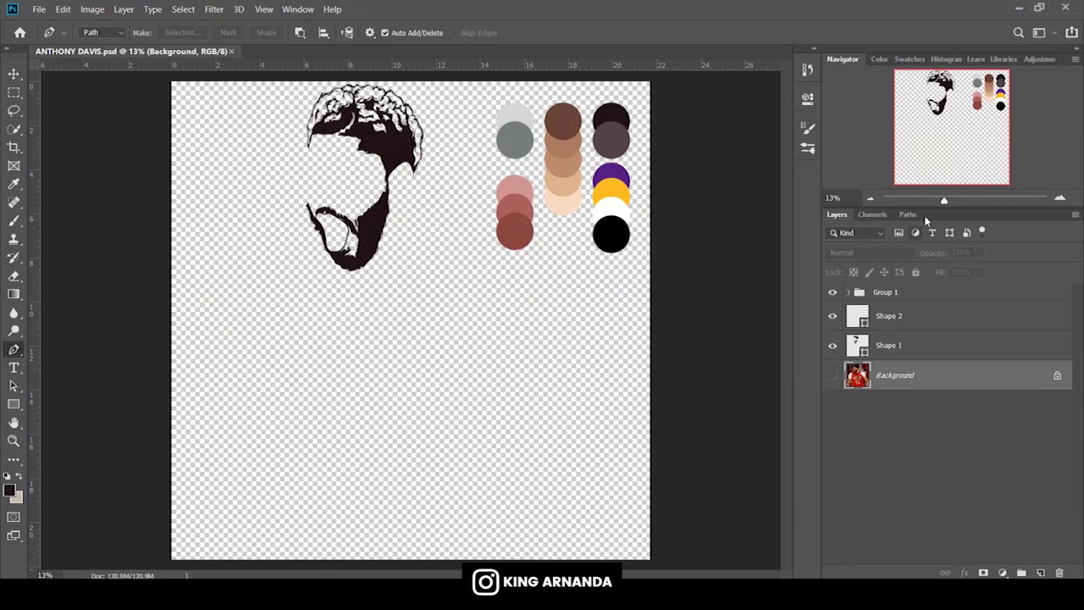
Sample the greyish-brown swatch as the drawing colour and set the Pen to shape mode.
drag(944, 199, 965, 199)
drag(952, 119, 999, 81)
key(i)
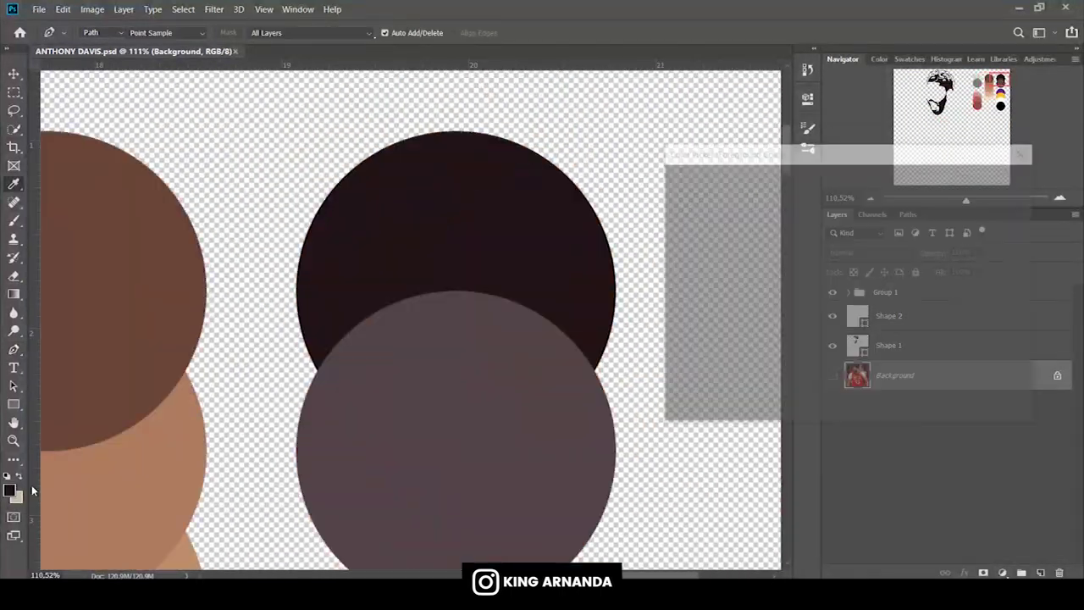
click(987, 176)
key(p)
click(946, 85)
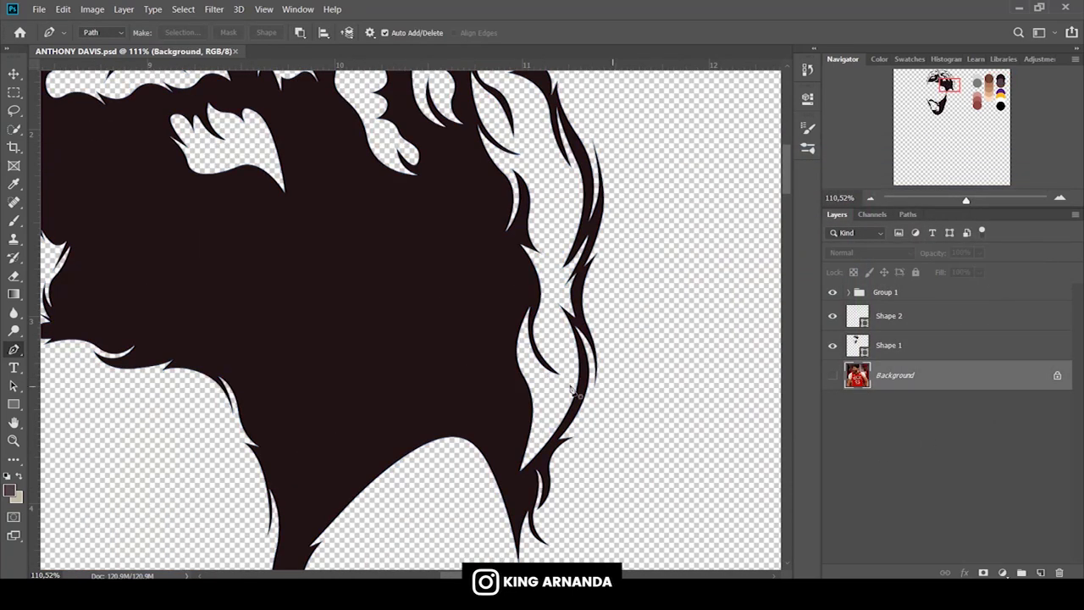
click(102, 32)
Start the new hair shape and trace its outline up the right hair edge.
click(279, 223)
drag(487, 350, 500, 398)
click(512, 496)
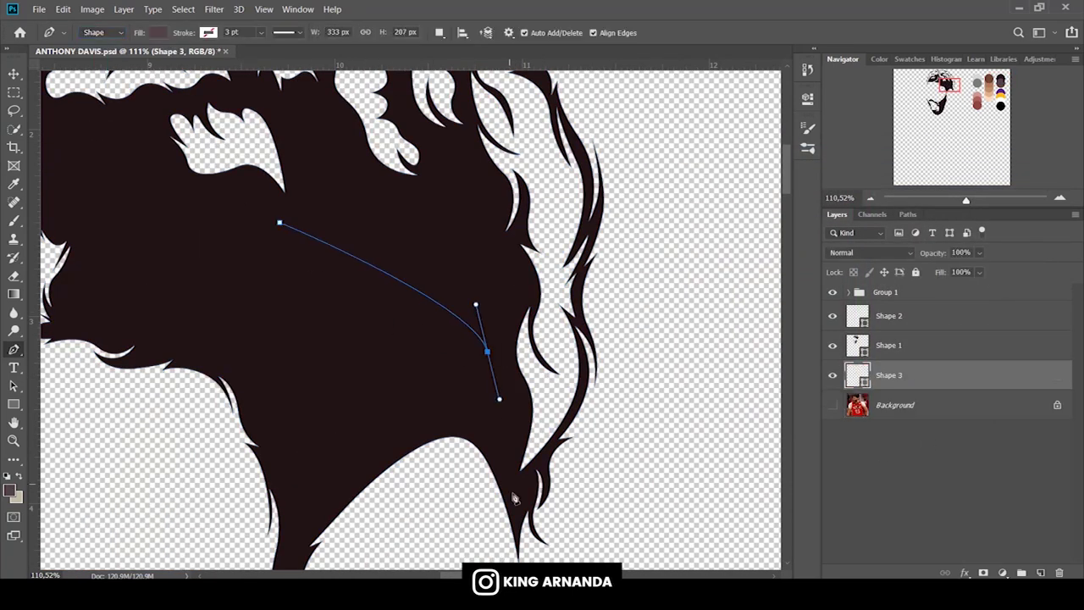
drag(966, 201, 973, 201)
drag(690, 415, 691, 347)
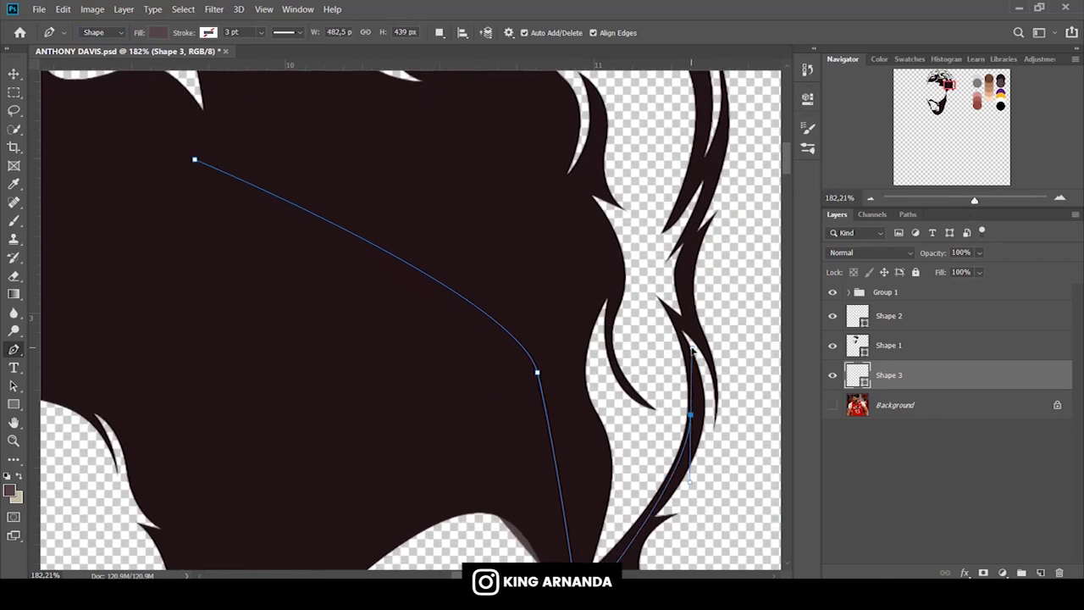
click(697, 331)
click(671, 314)
scroll(678, 339, up, 2)
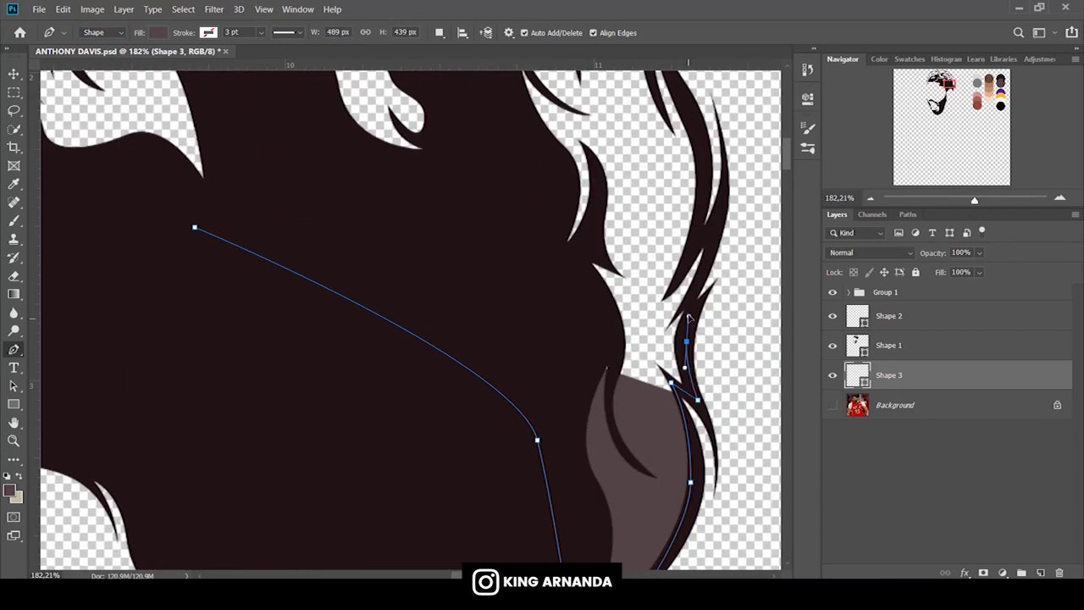
click(685, 341)
click(690, 301)
click(711, 251)
click(713, 227)
click(695, 242)
scroll(694, 246, up, 4)
click(686, 256)
click(649, 182)
scroll(648, 190, up, 2)
scroll(628, 313, up, 2)
Trace the outline up and left across the hair peak toward the hair tip.
click(618, 306)
click(589, 296)
click(602, 259)
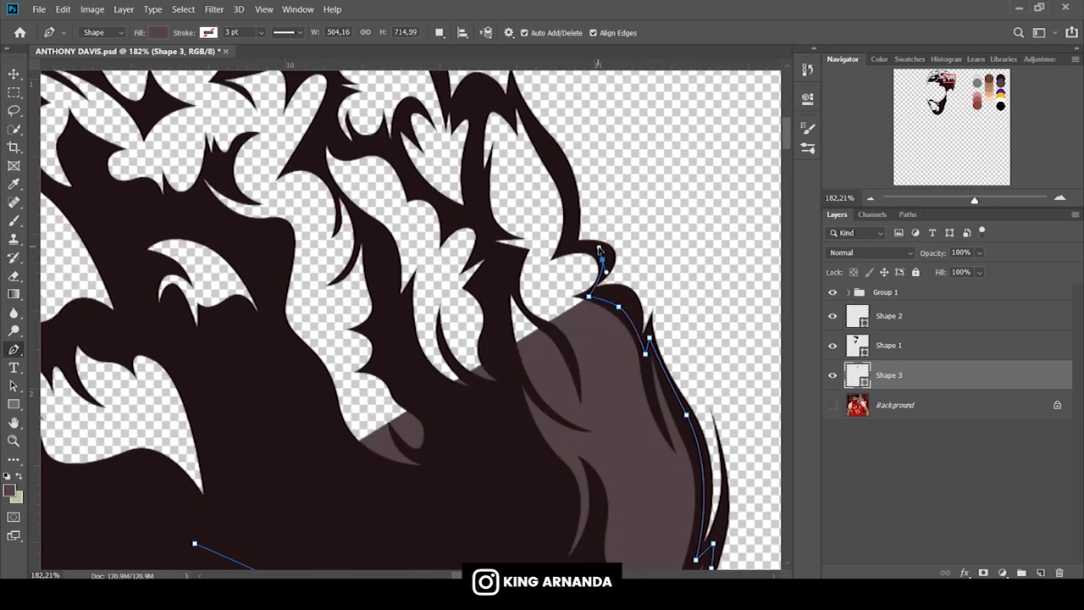
click(569, 244)
click(555, 159)
scroll(559, 169, up, 2)
click(529, 197)
click(514, 161)
click(479, 156)
click(471, 156)
click(458, 181)
scroll(423, 149, up, 3)
click(371, 223)
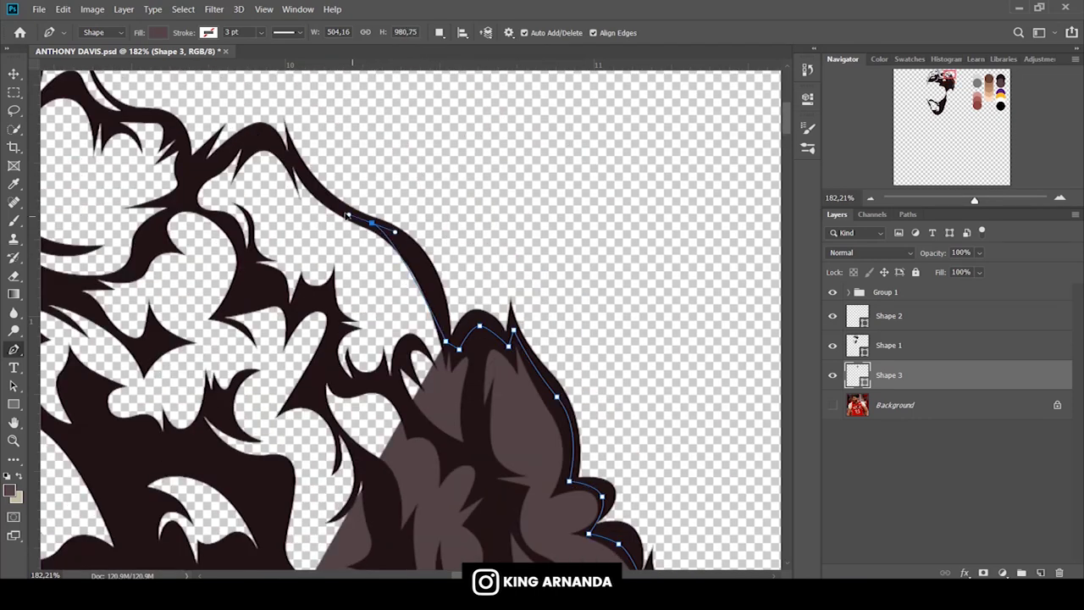
click(301, 172)
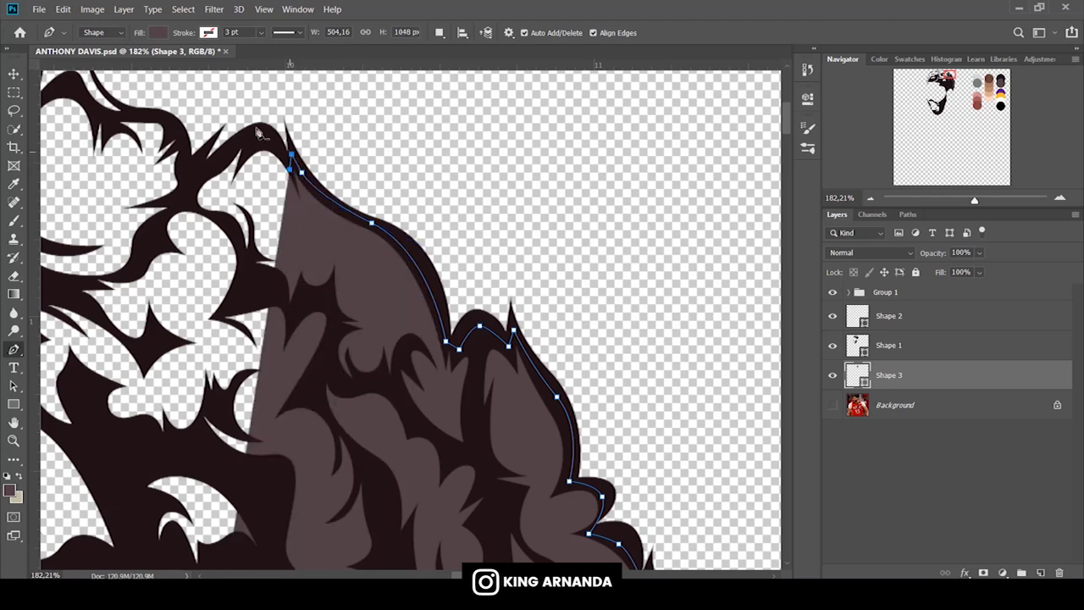
click(263, 136)
click(198, 181)
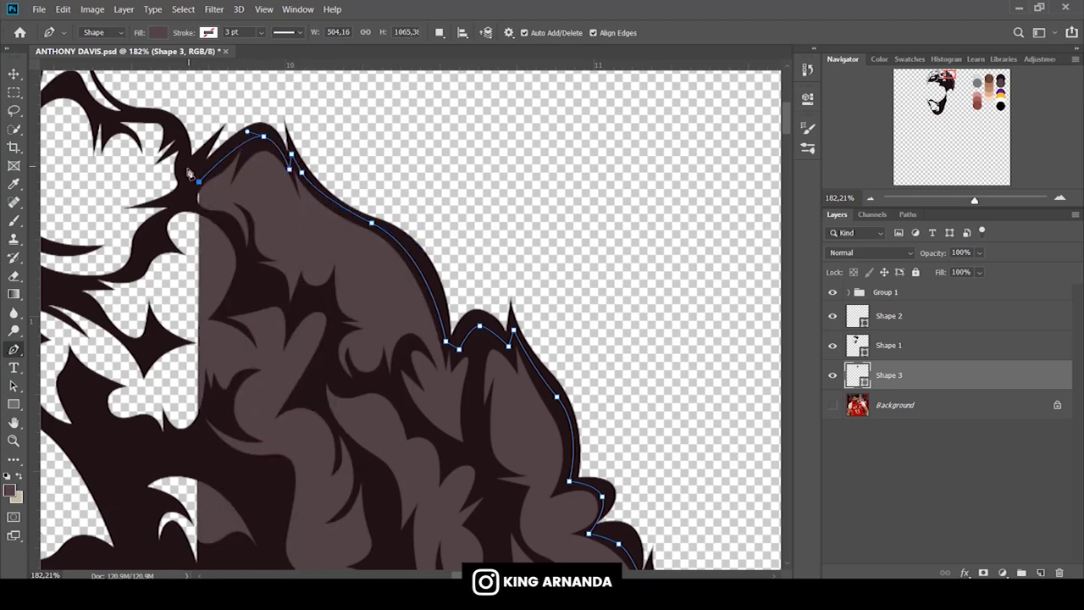
Continue the outline left along the top hairline to the left hair end.
drag(187, 170, 576, 233)
drag(977, 198, 982, 200)
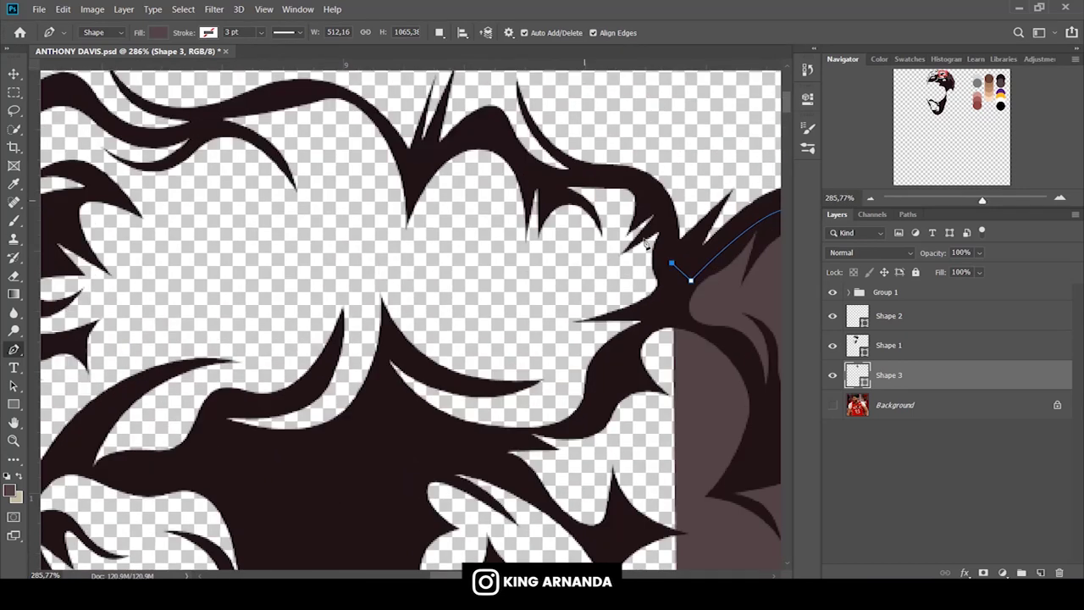
click(637, 241)
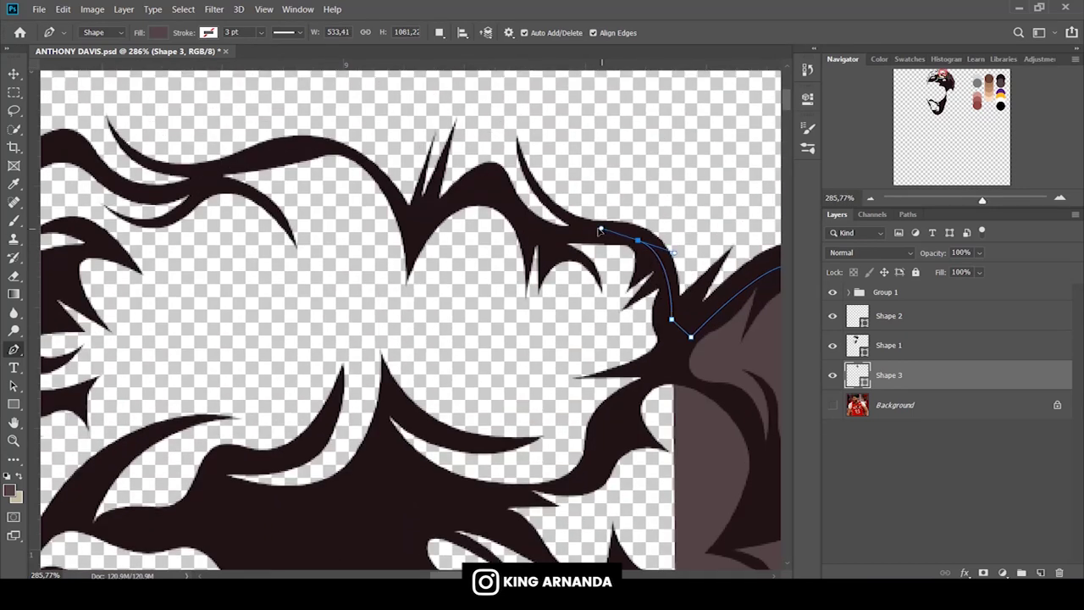
click(511, 204)
click(452, 203)
click(410, 231)
click(375, 172)
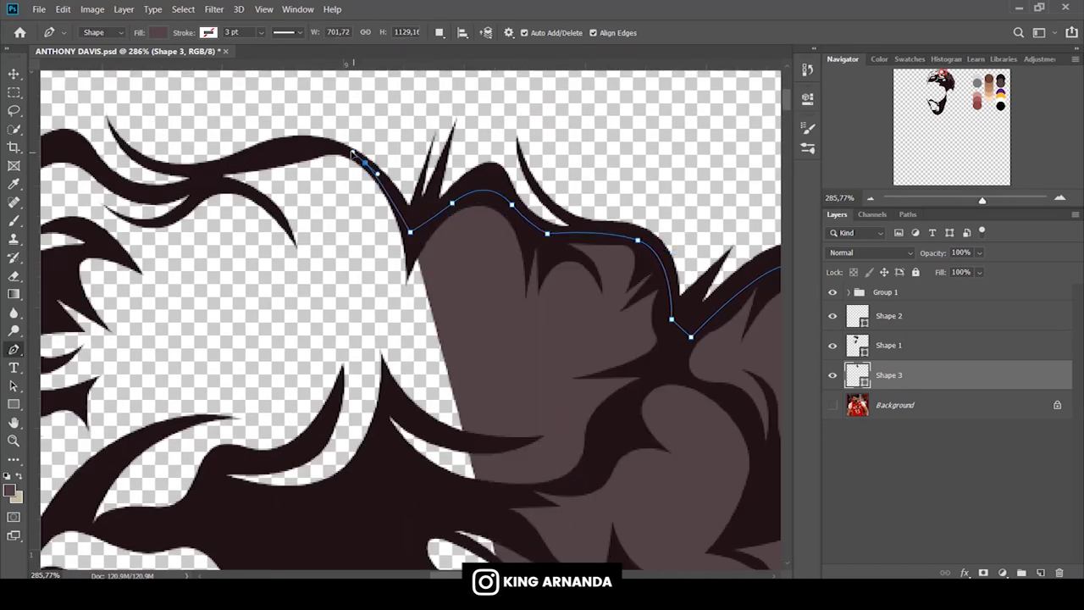
click(277, 152)
click(208, 171)
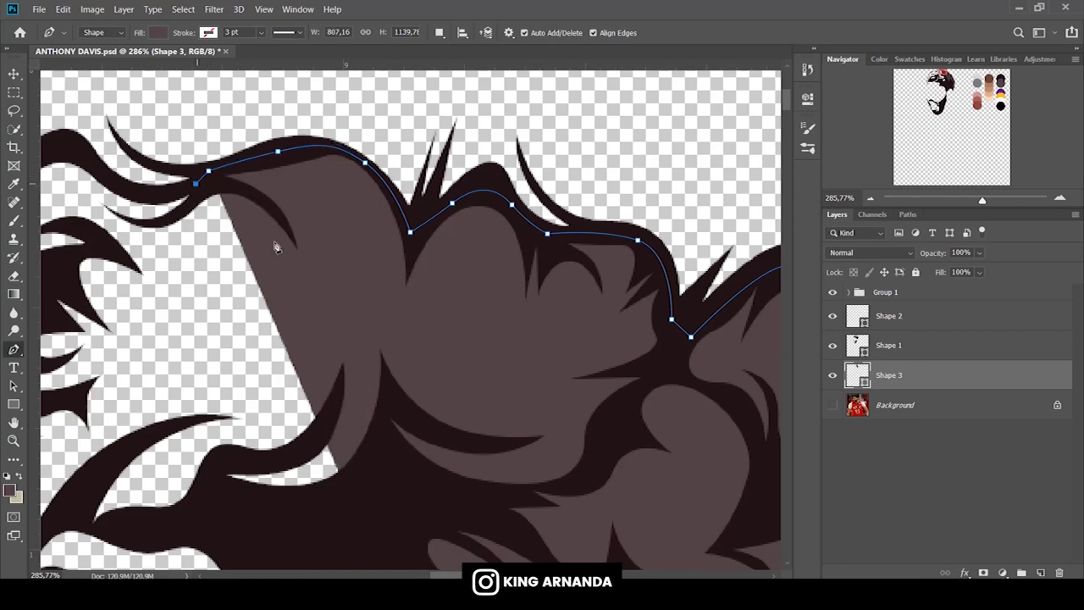
drag(195, 184, 660, 205)
drag(575, 203, 537, 172)
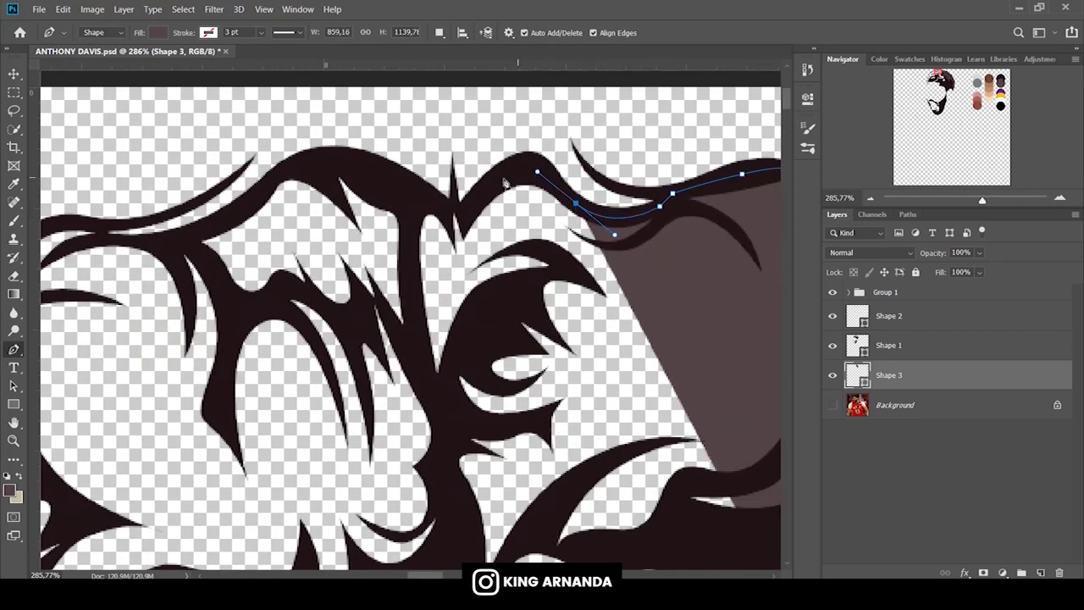
click(503, 177)
click(467, 213)
drag(433, 198, 415, 193)
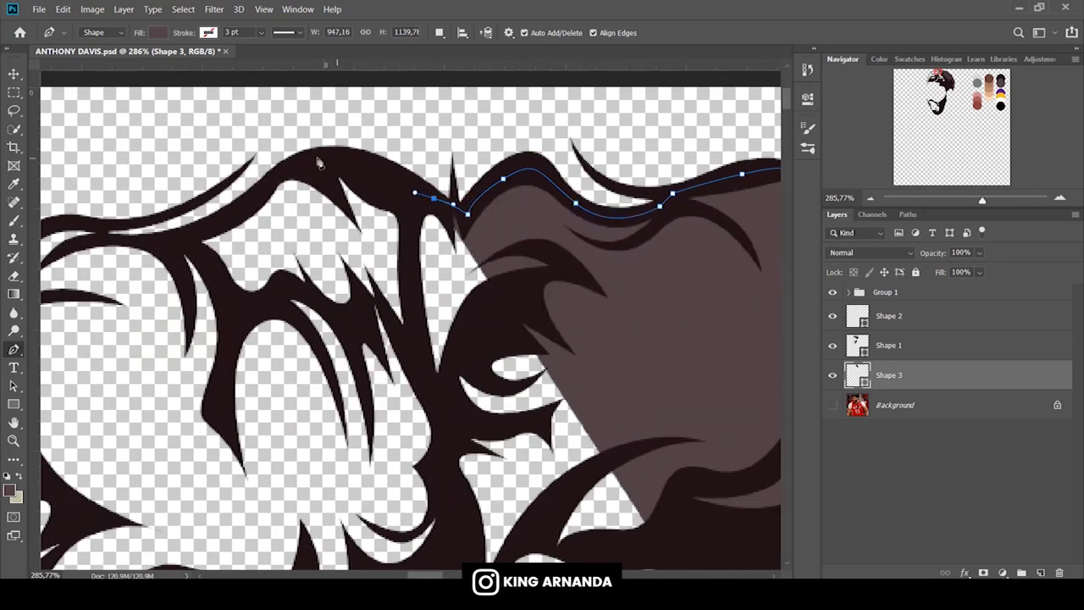
drag(305, 161, 277, 169)
drag(227, 218, 188, 240)
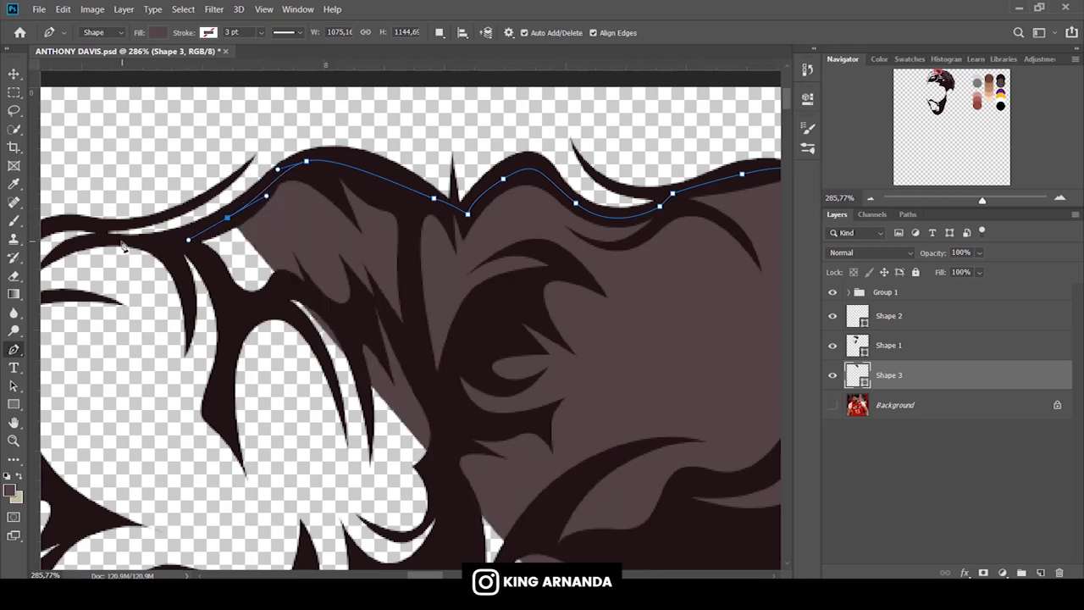
mouse_move(99, 240)
mouse_down()
mouse_move(57, 241)
mouse_move(561, 210)
mouse_up()
Trace the outline down the left side of the hair and around the left strand.
click(560, 207)
drag(480, 231, 456, 260)
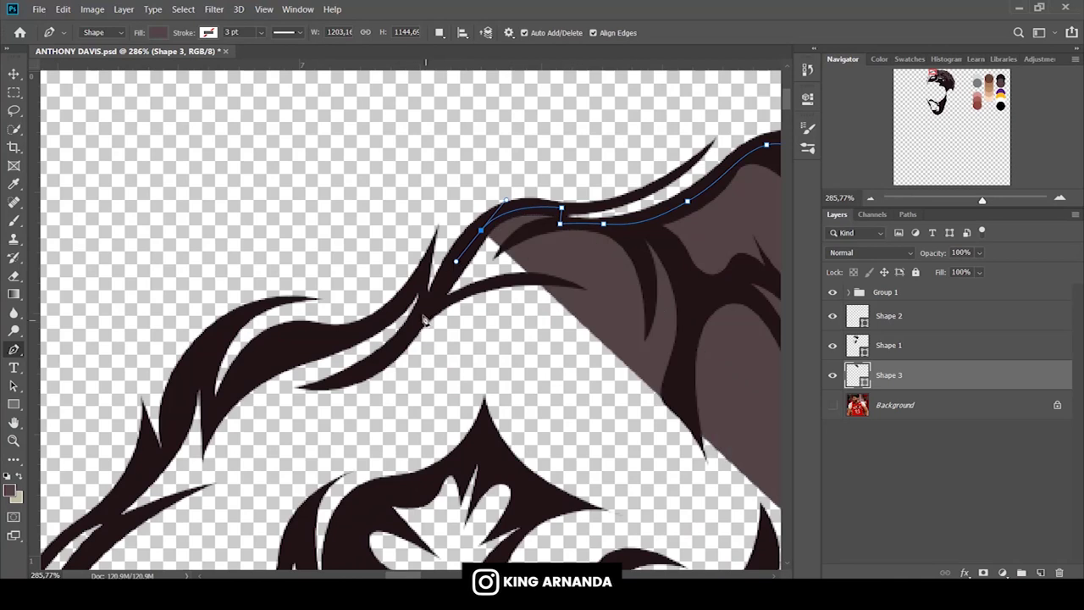
click(424, 313)
click(423, 273)
drag(326, 342, 261, 348)
click(206, 354)
click(209, 420)
scroll(209, 420, down, 4)
mouse_move(155, 297)
mouse_down()
mouse_move(126, 317)
mouse_move(470, 130)
mouse_up()
click(471, 150)
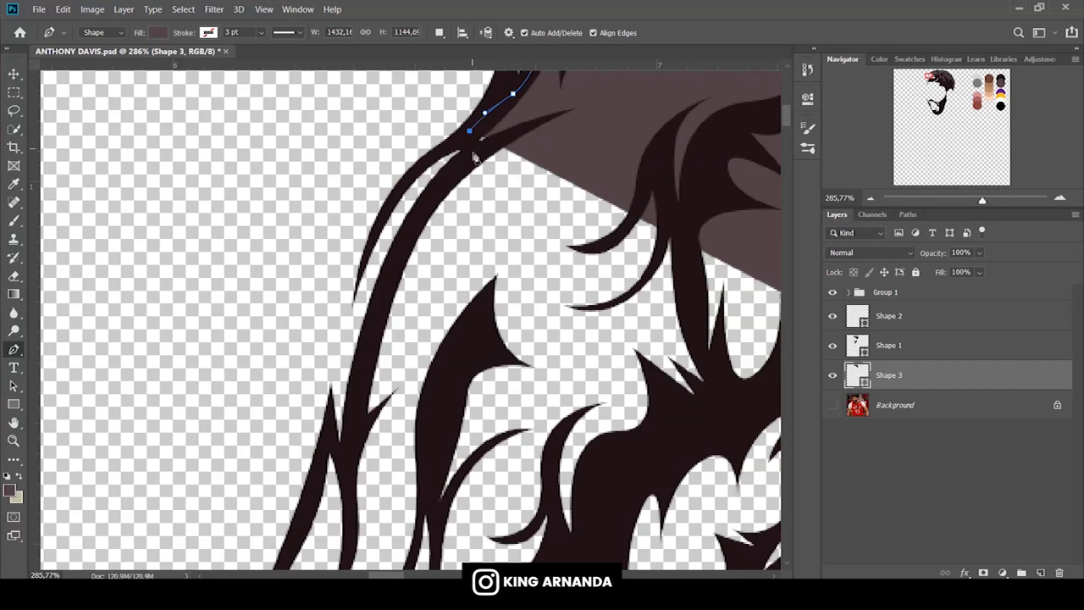
click(379, 302)
scroll(378, 302, down, 3)
scroll(364, 254, down, 3)
click(347, 197)
click(289, 282)
click(257, 354)
scroll(257, 354, down, 2)
drag(266, 336, 275, 368)
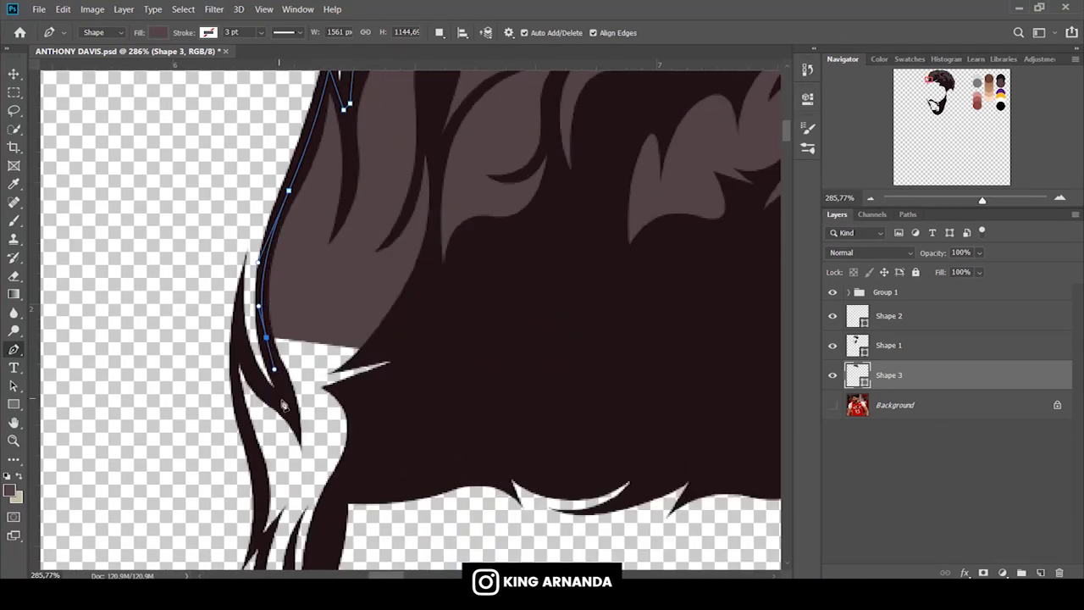
click(287, 408)
click(257, 372)
click(240, 332)
scroll(246, 335, down, 5)
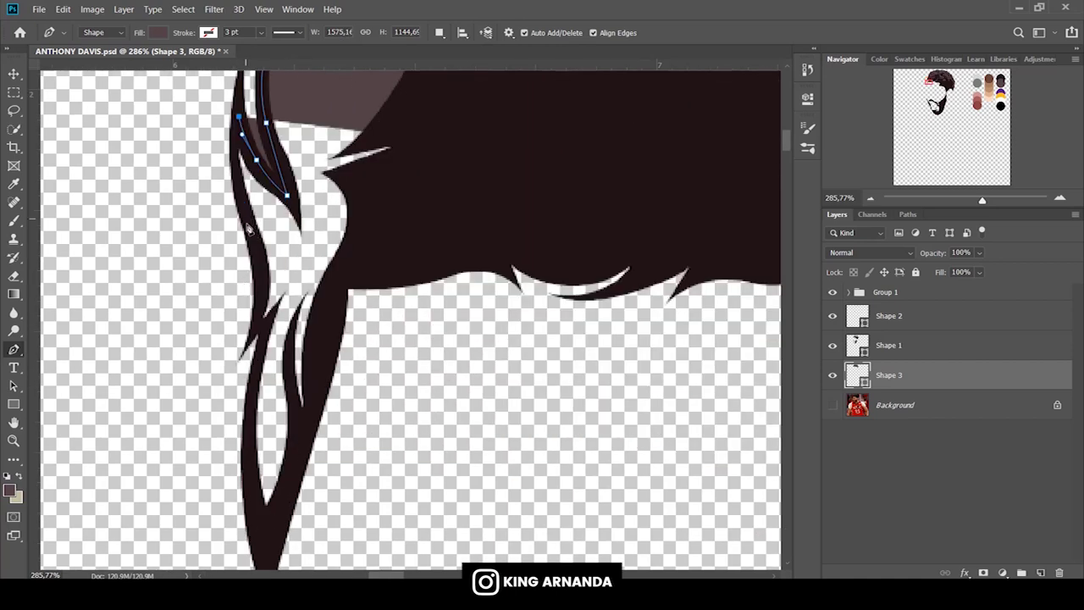
Trace down the left sideburn strand and back along the lower hairline to finish the outline.
click(247, 222)
click(257, 327)
click(248, 408)
click(247, 460)
click(248, 512)
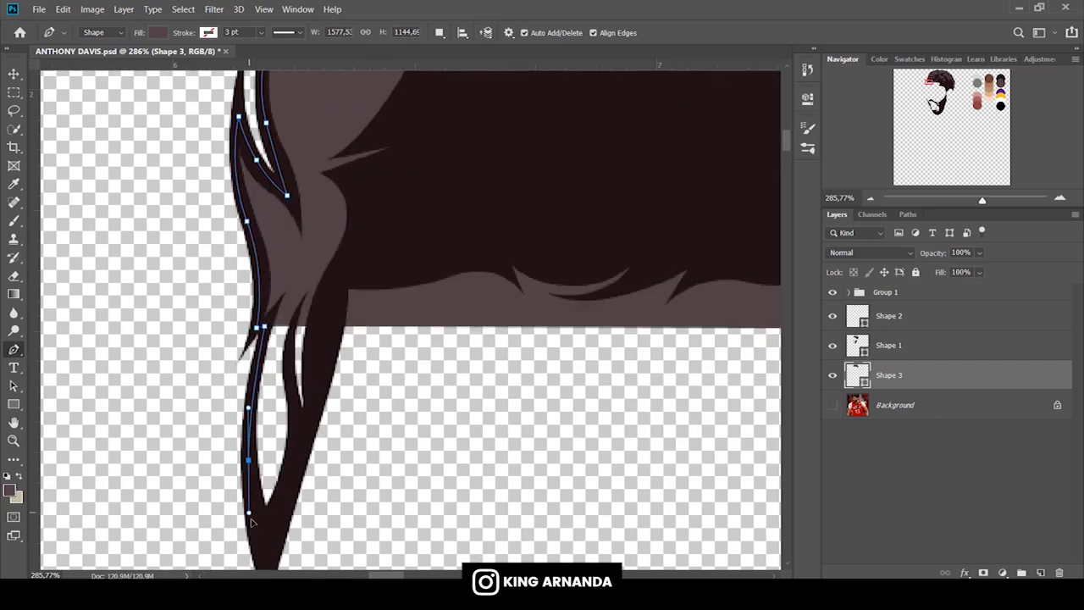
click(265, 542)
click(316, 358)
drag(420, 201, 468, 184)
drag(641, 147, 684, 126)
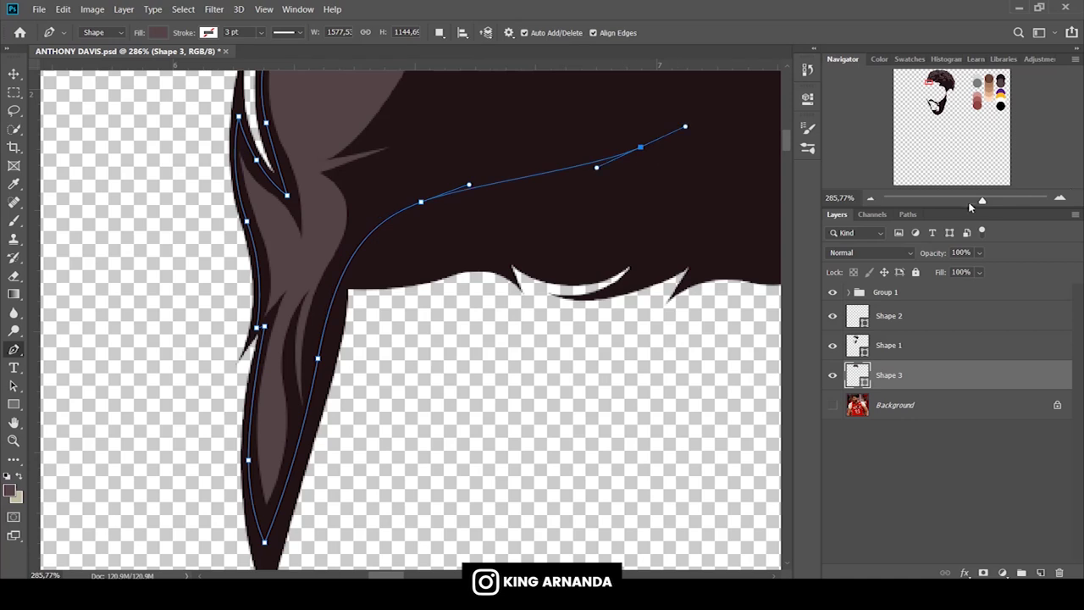
drag(982, 201, 969, 201)
drag(974, 114, 929, 84)
mouse_move(396, 302)
mouse_down()
mouse_move(404, 234)
mouse_move(474, 242)
mouse_up()
drag(452, 412, 505, 450)
click(556, 472)
scroll(588, 375, up, 3)
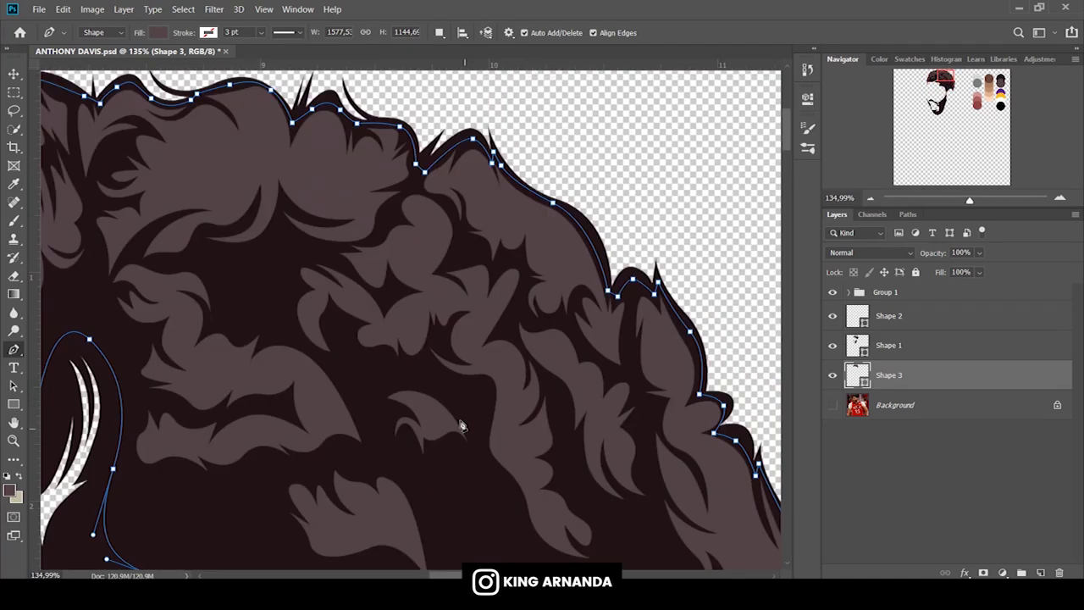
scroll(465, 434, down, 3)
Zoom out to the whole hair and add a Gradient Overlay style to Shape 3.
drag(421, 423, 774, 532)
drag(970, 200, 958, 201)
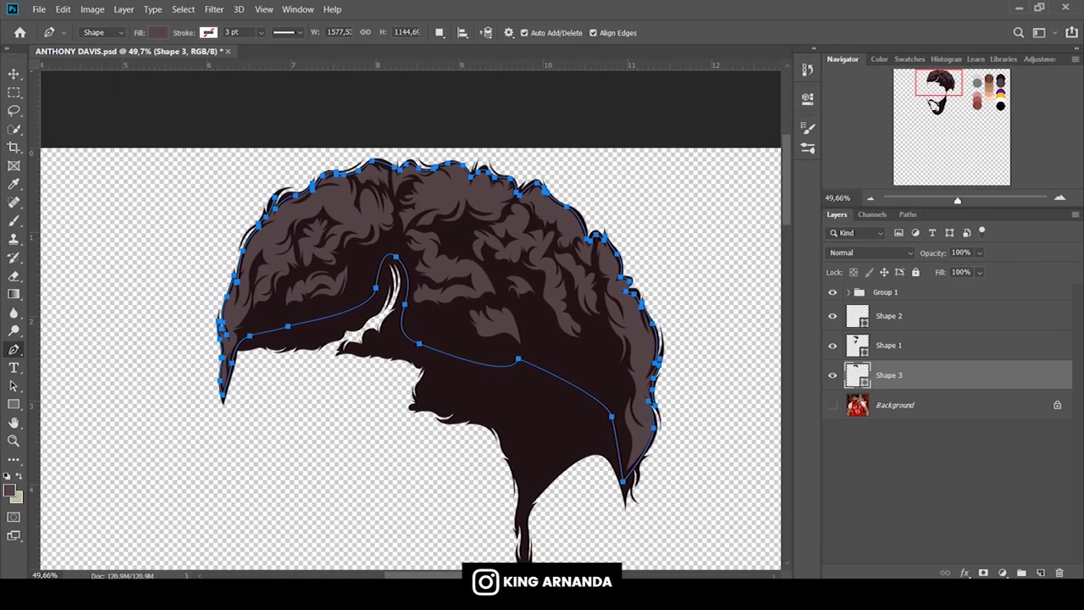
click(964, 572)
click(999, 527)
drag(746, 124, 854, 134)
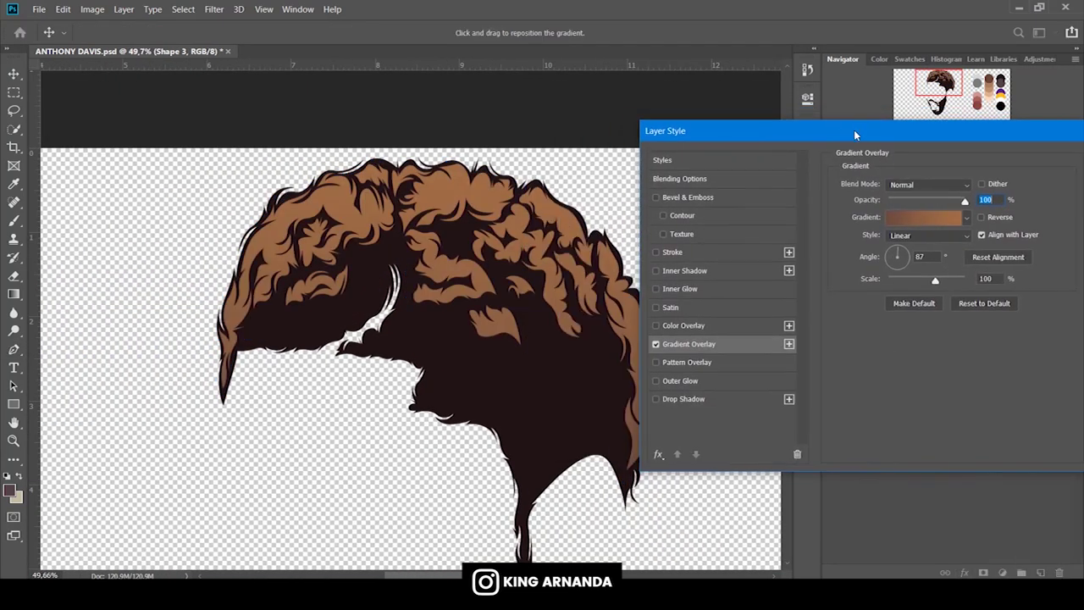
Build a dark gradient in the Gradient Editor from sampled hair colours.
click(889, 219)
click(525, 361)
click(1057, 377)
click(640, 351)
click(1042, 150)
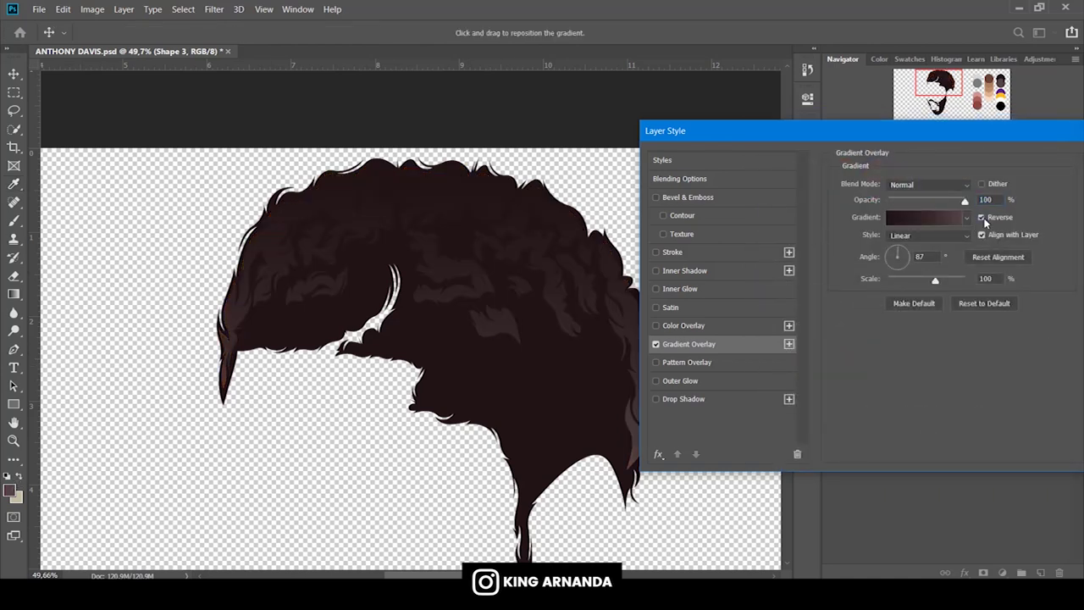
Reverse the gradient, set its angle to 81°, apply the style, and select Shape 1.
click(982, 216)
drag(955, 208, 963, 215)
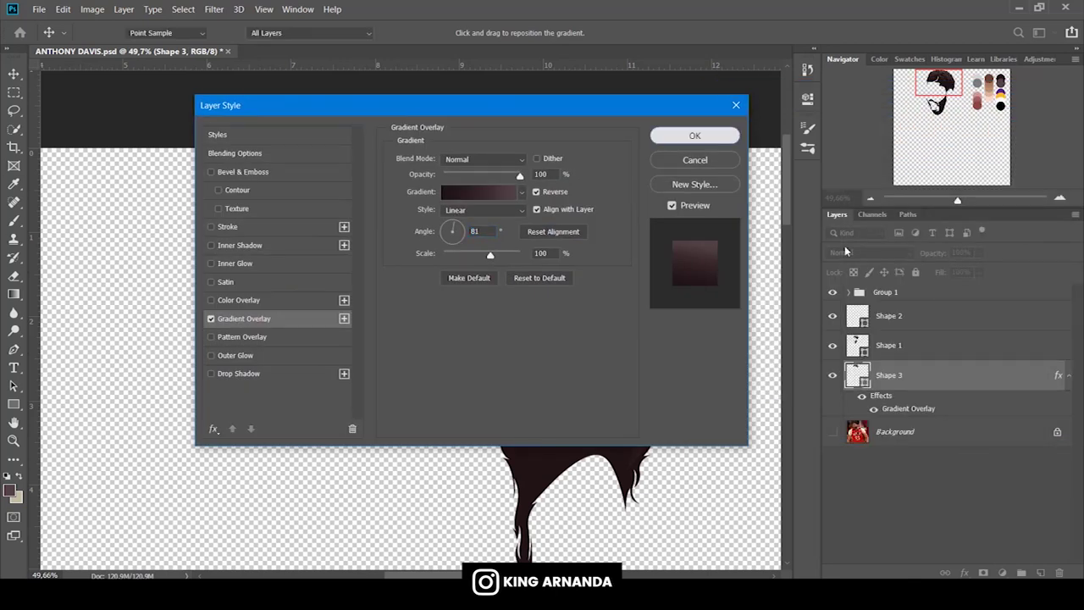
click(699, 134)
click(888, 344)
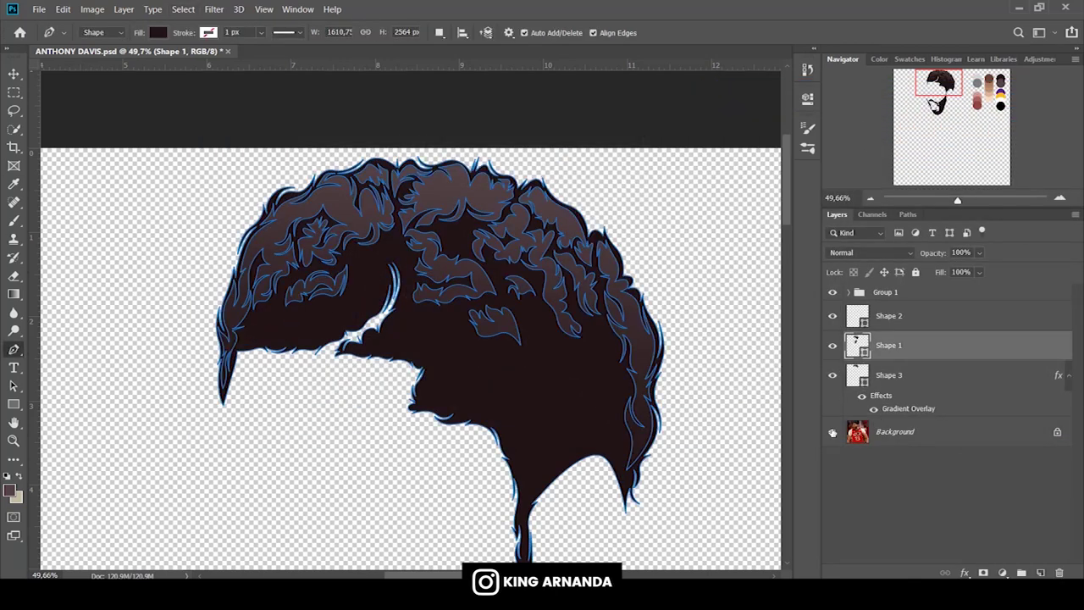
Show the background photo and draw the curved dark line along the nose side.
click(833, 432)
scroll(385, 336, up, 3)
scroll(385, 335, up, 3)
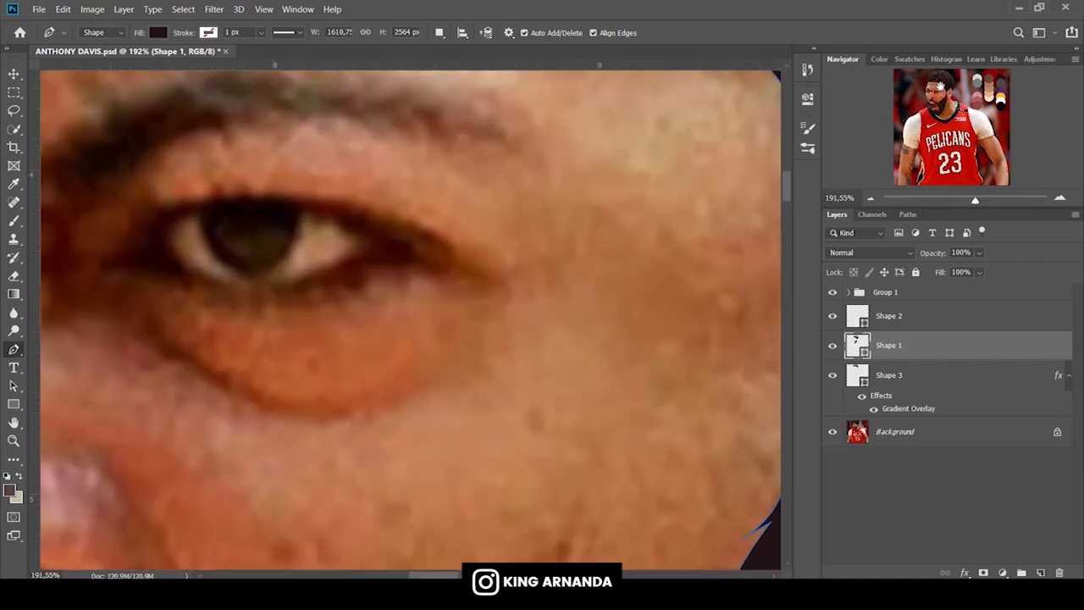
scroll(410, 321, down, 10)
scroll(410, 320, up, 4)
click(356, 172)
click(427, 110)
click(474, 103)
drag(509, 228, 511, 305)
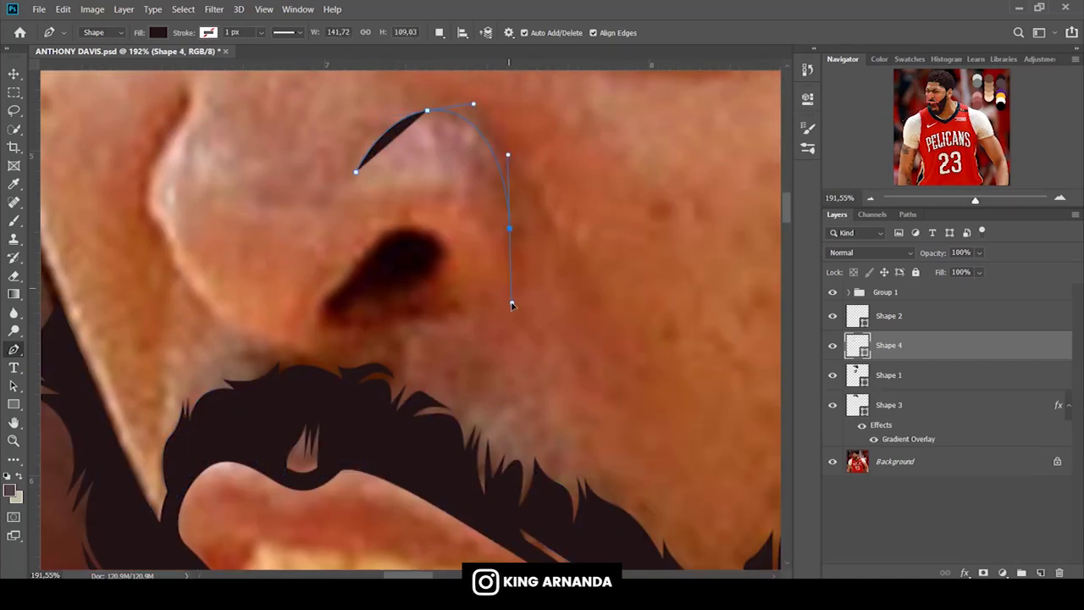
mouse_move(415, 306)
mouse_down()
mouse_move(455, 313)
mouse_move(525, 276)
mouse_up()
key(ctrl+z)
key(ctrl+z)
key(ctrl+z)
key(ctrl+z)
key(ctrl+shift+z)
key(ctrl+shift+z)
drag(471, 318, 506, 312)
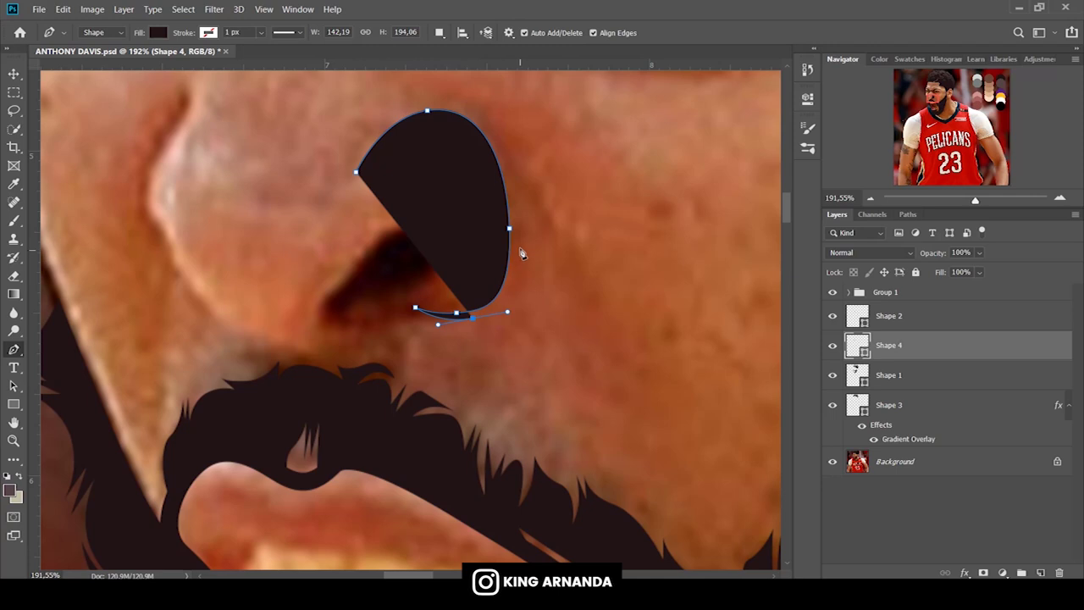
mouse_move(520, 206)
mouse_down()
mouse_move(554, 255)
mouse_move(504, 150)
mouse_up()
drag(457, 90, 450, 78)
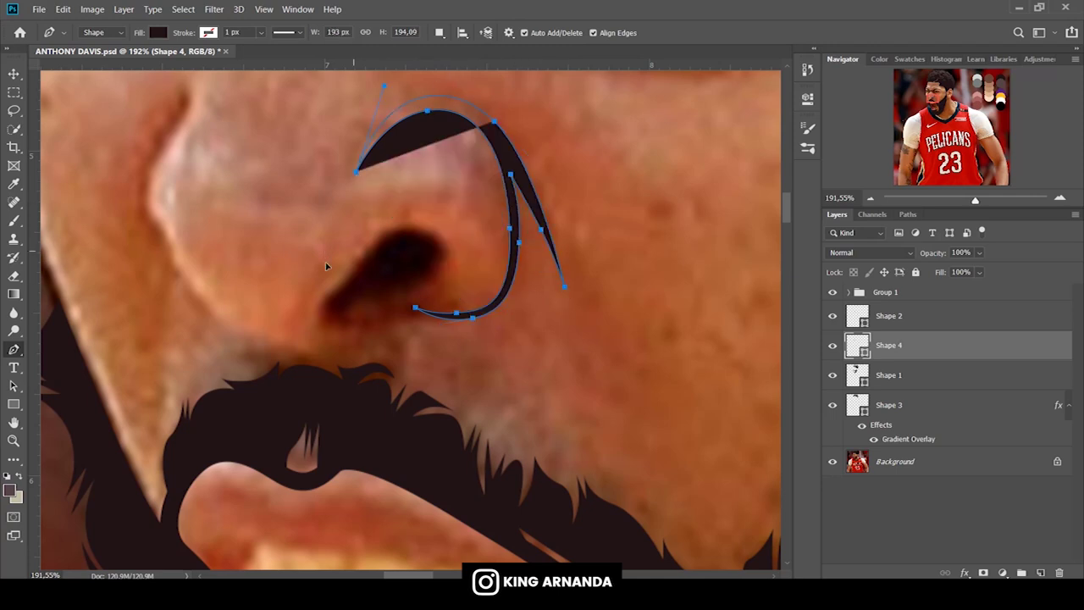
key(Escape)
Draw the thin curved line shape tracing the nostril wing.
scroll(85, 211, up, 3)
click(188, 152)
drag(163, 218, 141, 239)
drag(157, 289, 187, 364)
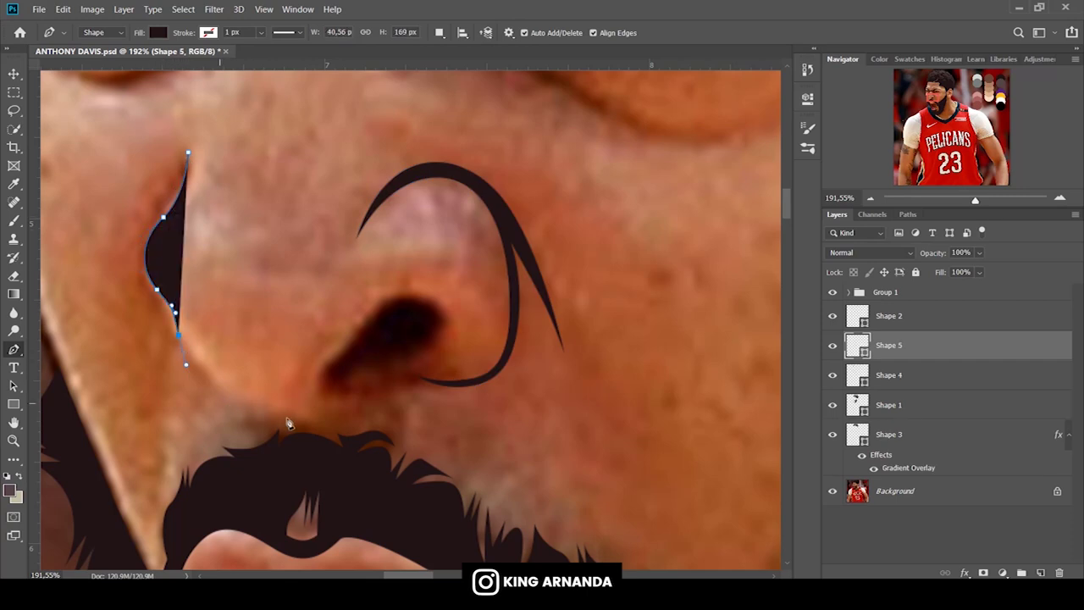
drag(265, 407, 319, 417)
click(352, 401)
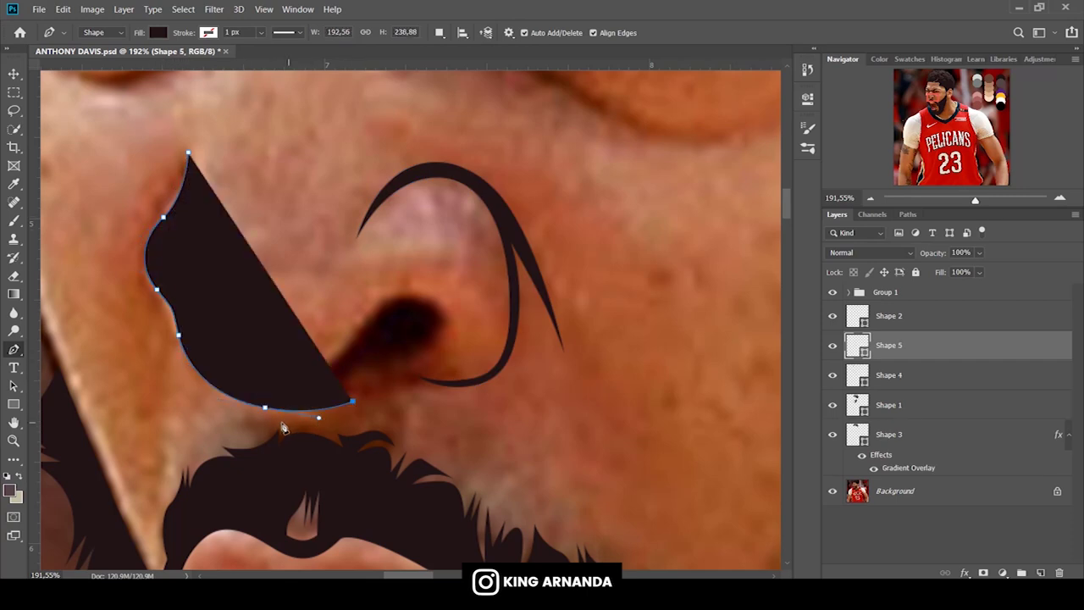
drag(224, 417, 163, 323)
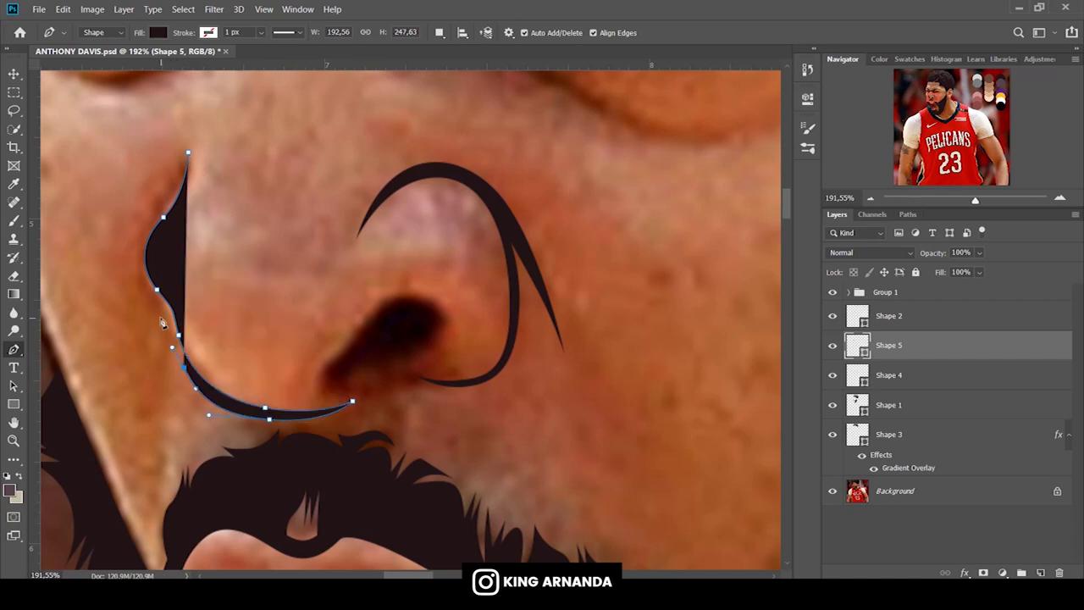
drag(134, 282, 133, 279)
drag(149, 210, 189, 170)
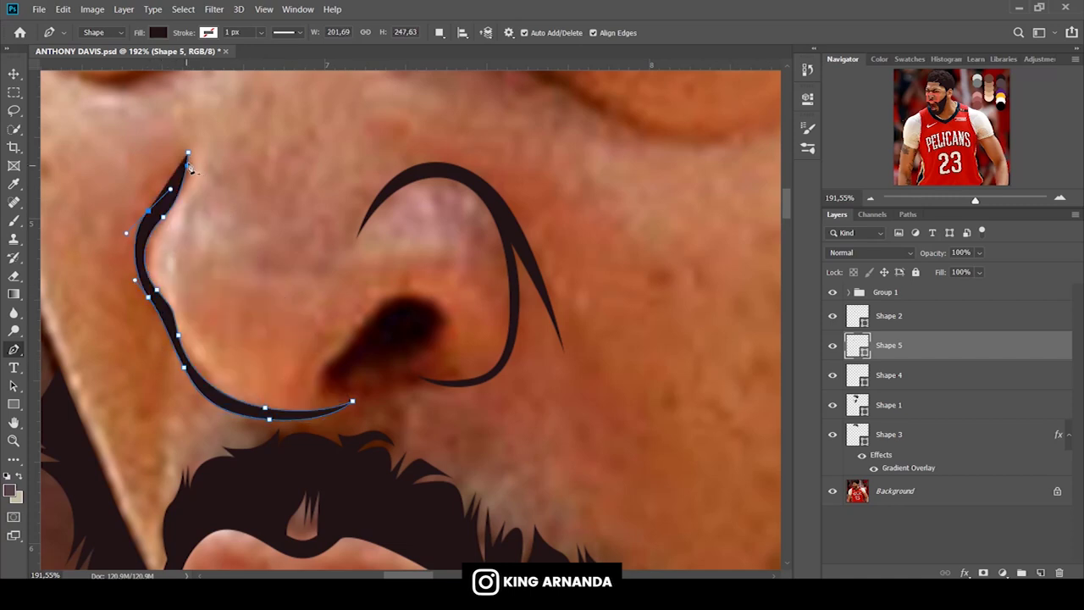
alt+click(188, 152)
key(Escape)
Add a small nose shape and a filled dark nostril shape, then fit the image on screen.
drag(165, 311, 172, 328)
click(168, 398)
key(Escape)
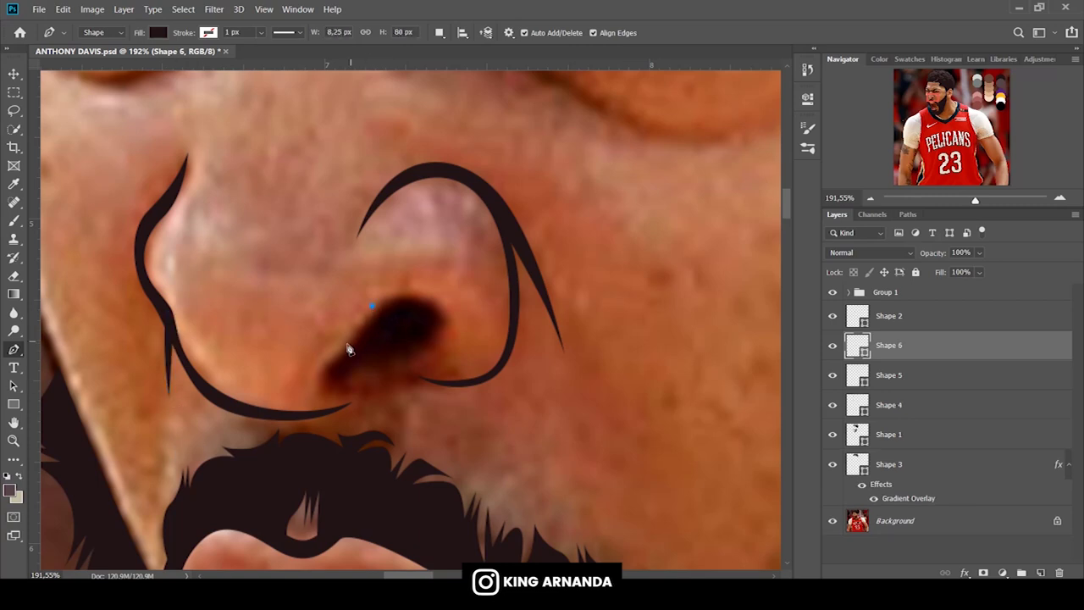
click(371, 305)
click(314, 374)
drag(417, 361, 458, 336)
mouse_move(427, 296)
mouse_down()
mouse_move(409, 288)
mouse_move(352, 332)
mouse_up()
click(371, 308)
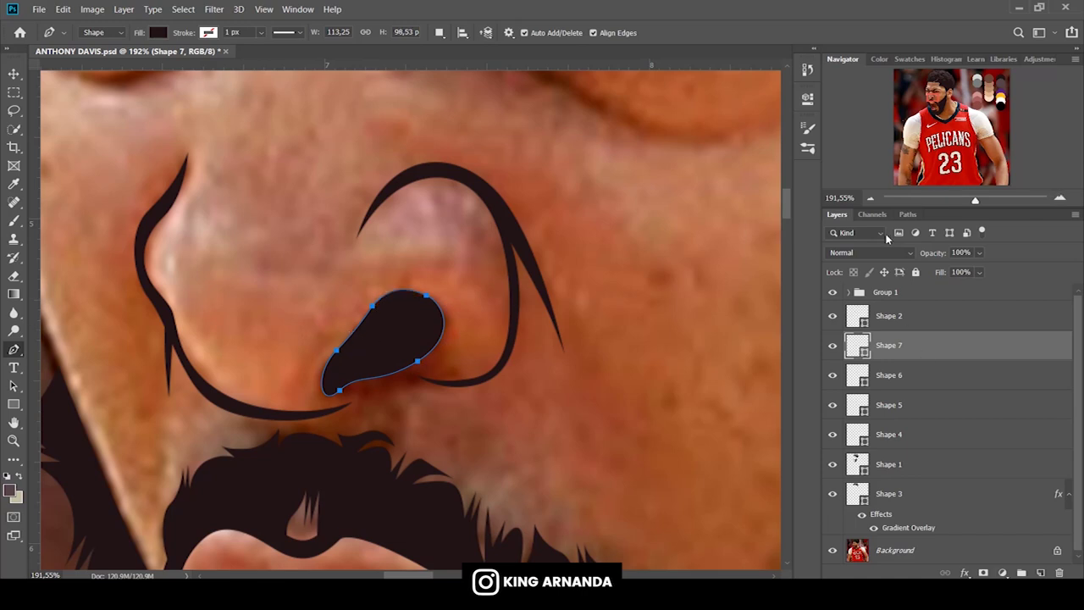
key(ctrl+0)
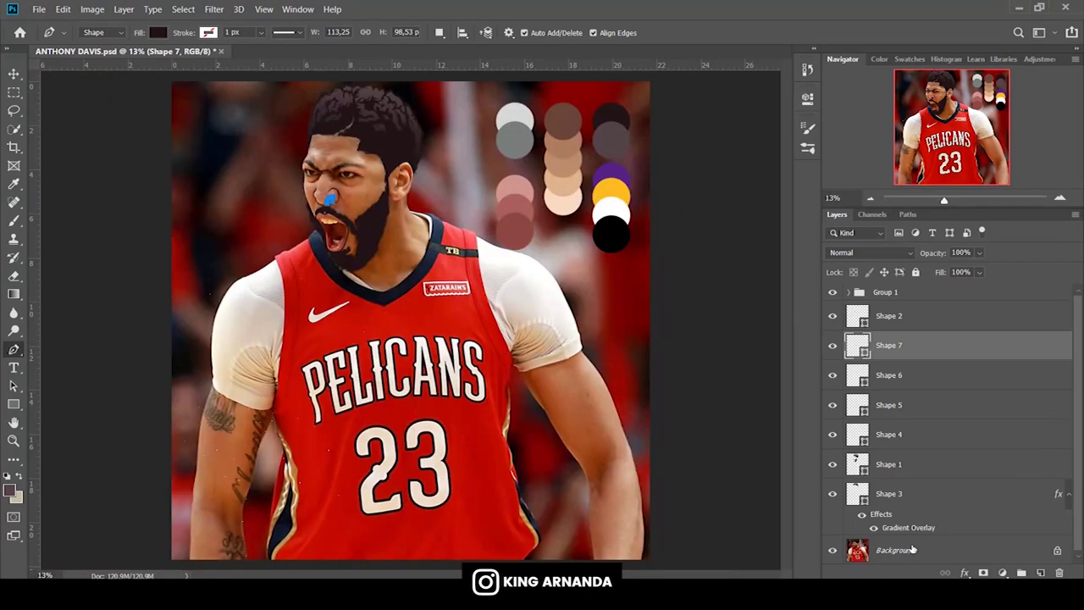
Briefly hide the Background photo to check the traced shapes, then zoom in on the eyes.
click(943, 550)
click(831, 551)
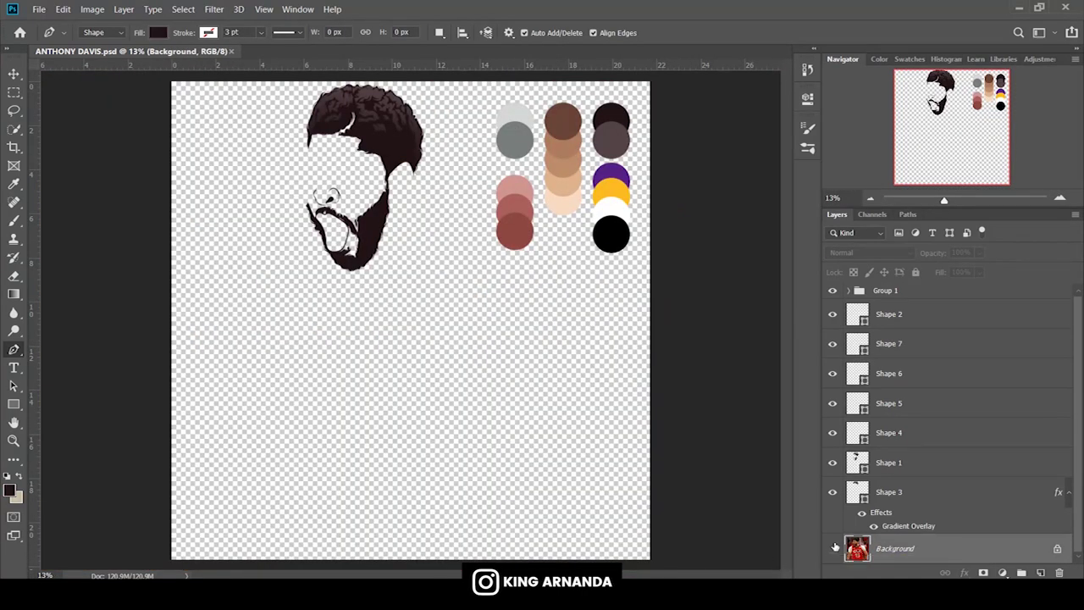
click(831, 547)
scroll(330, 203, up, 5)
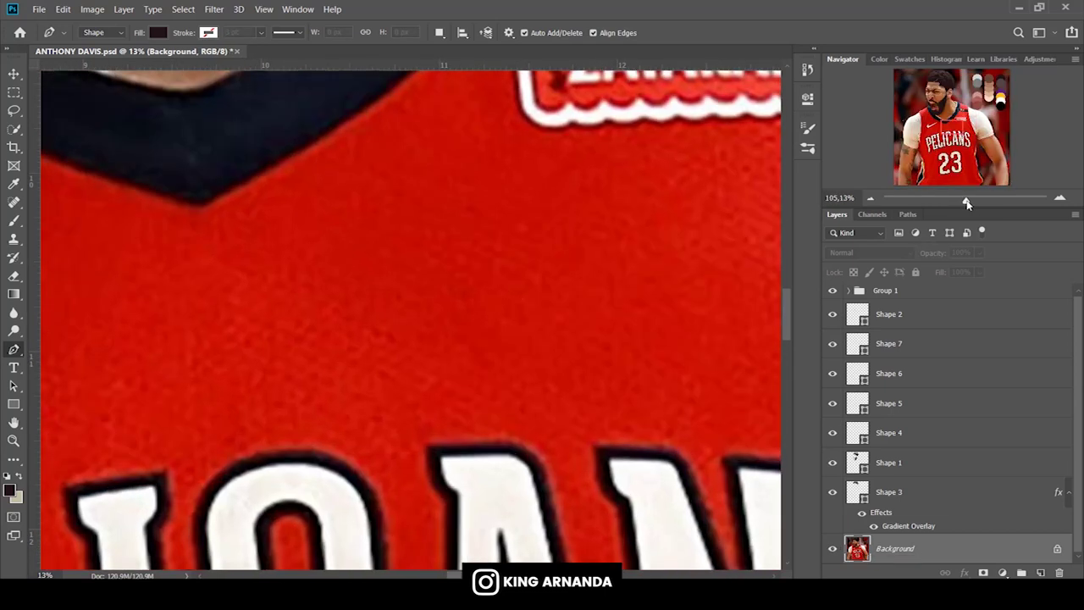
drag(935, 100, 935, 84)
drag(964, 199, 971, 201)
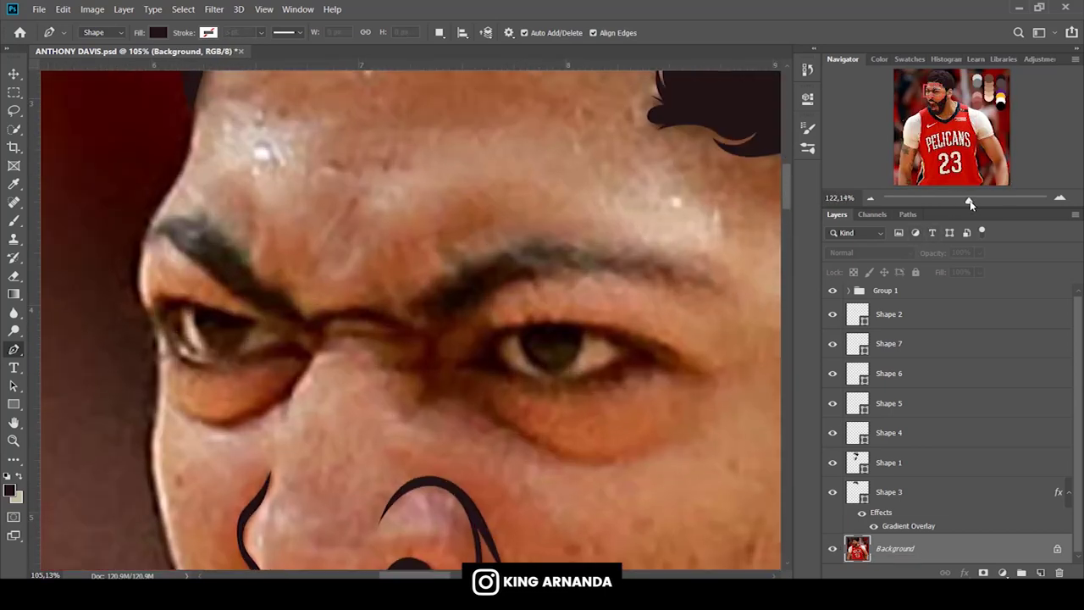
scroll(664, 285, up, 1)
Start a new pen shape at the eyebrow's outer end and trace along its top.
click(624, 245)
click(636, 259)
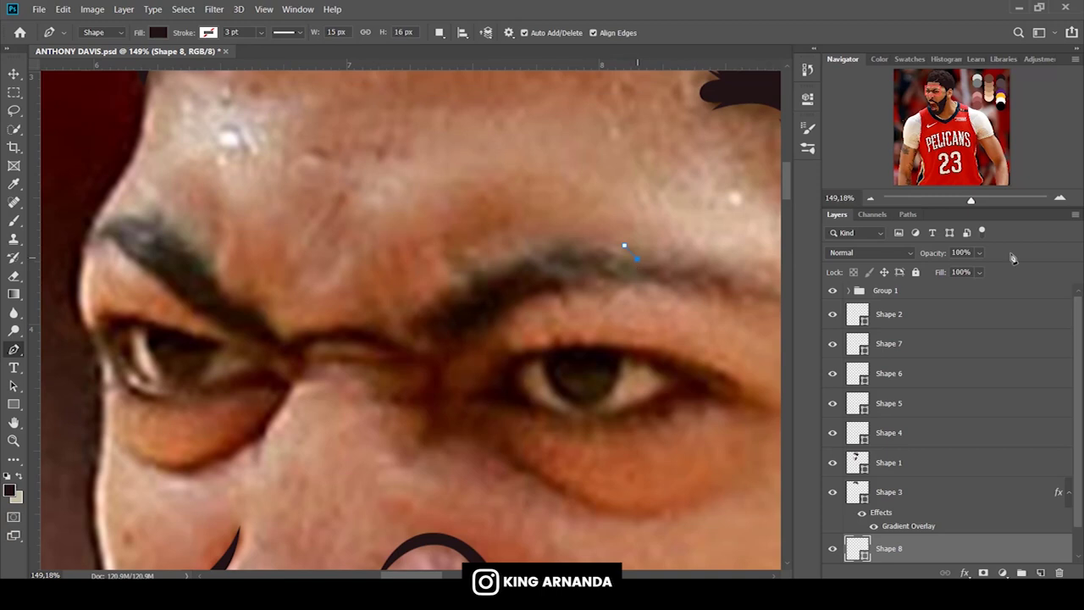
drag(974, 204, 977, 201)
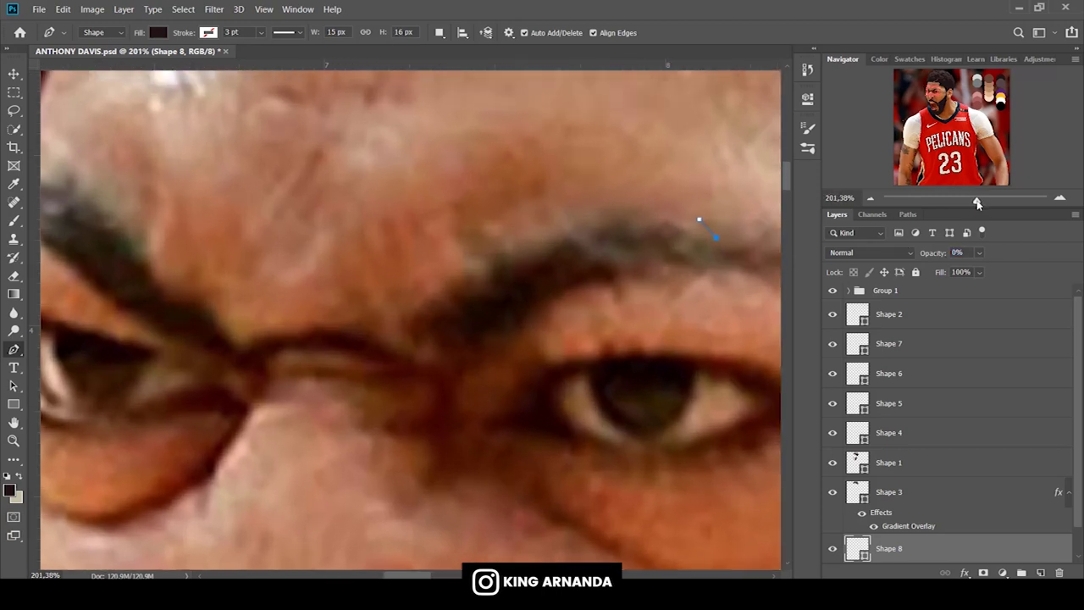
click(157, 36)
click(662, 214)
click(610, 235)
drag(609, 237, 626, 217)
Curve the outline around the brow's inner corner and across the nose bridge.
scroll(495, 215, down, 3)
click(483, 200)
mouse_move(440, 220)
mouse_down()
mouse_move(460, 229)
mouse_move(415, 247)
mouse_up()
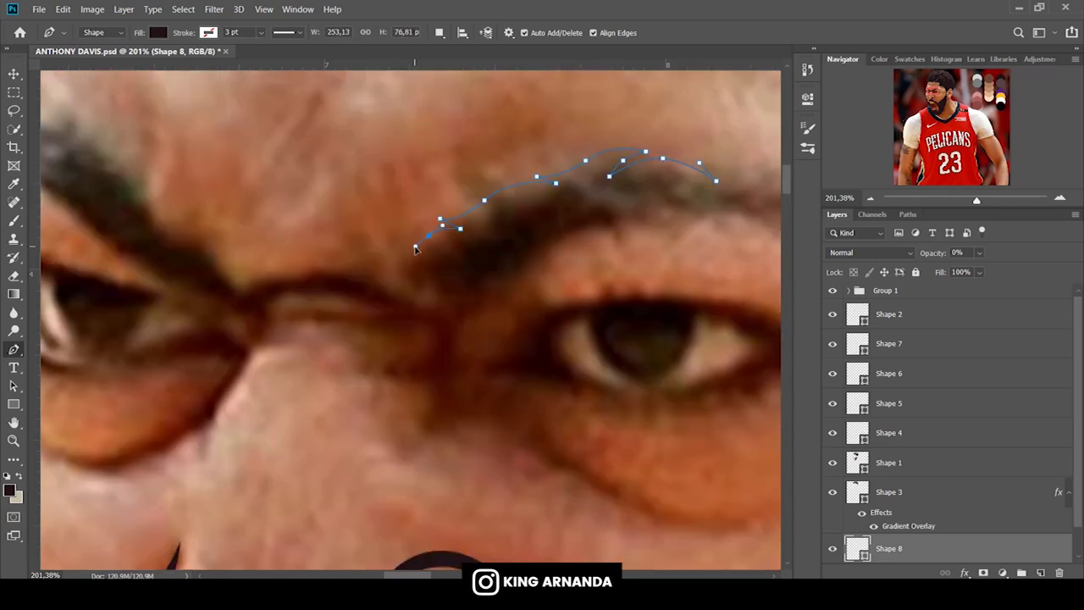
click(403, 267)
drag(419, 287, 433, 294)
click(453, 310)
drag(396, 293, 367, 274)
drag(283, 273, 251, 290)
Trace the other eyebrow's underside and around its outer tip to the brow end.
scroll(459, 523, left, 5)
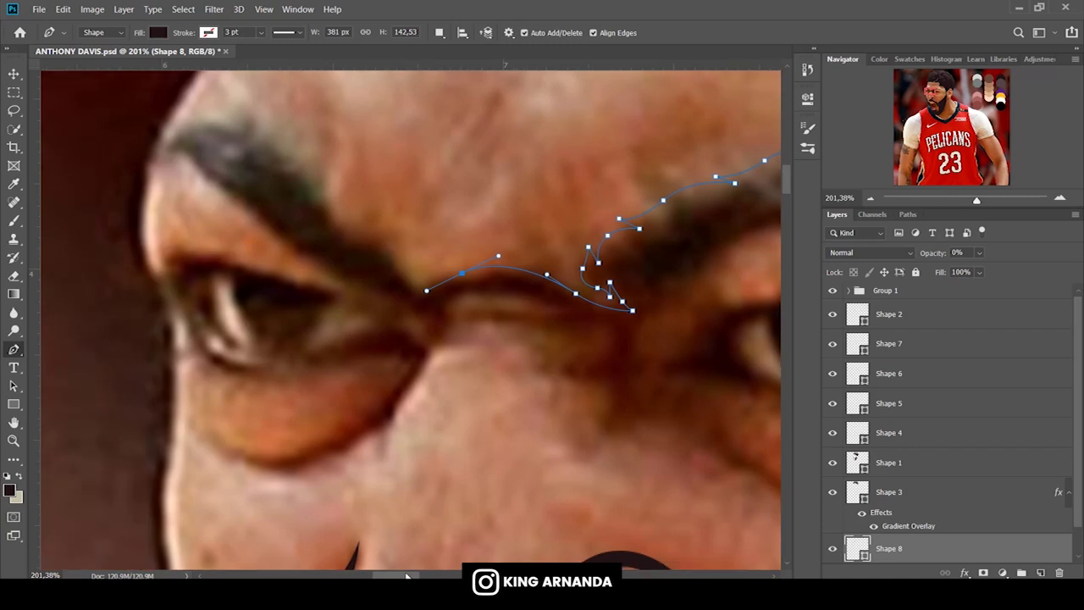
scroll(460, 522, up, 2)
drag(476, 342, 467, 330)
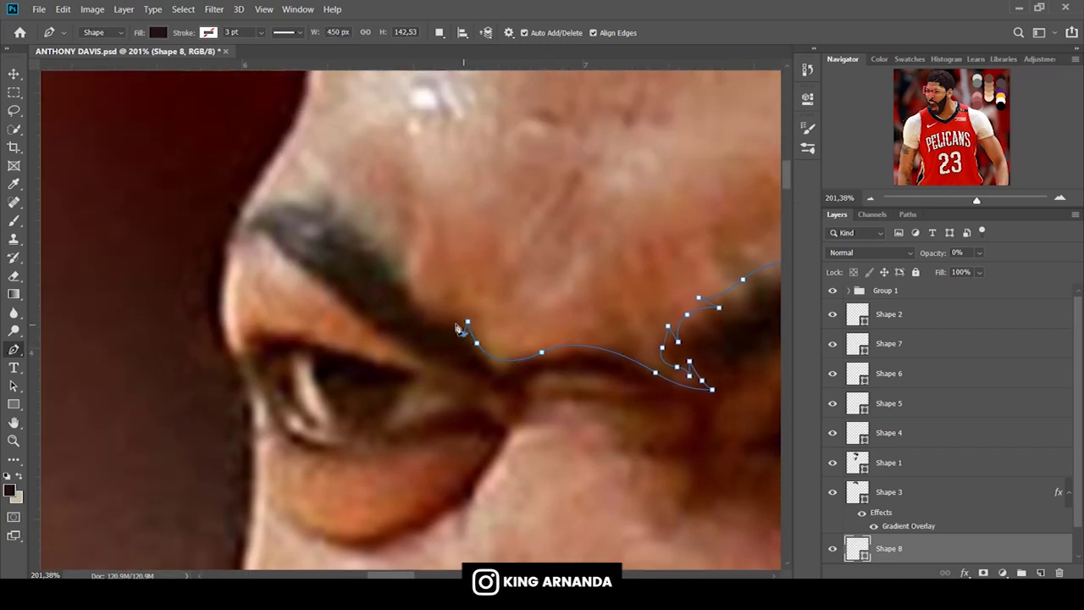
click(428, 324)
drag(407, 275, 393, 261)
click(350, 222)
drag(324, 213, 319, 221)
drag(244, 208, 255, 188)
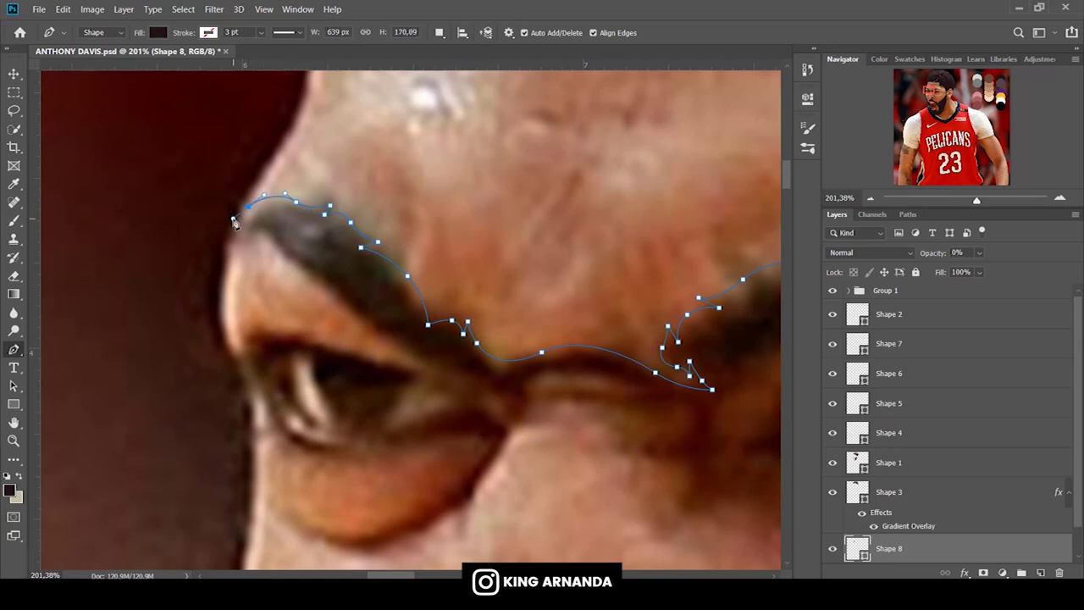
click(218, 243)
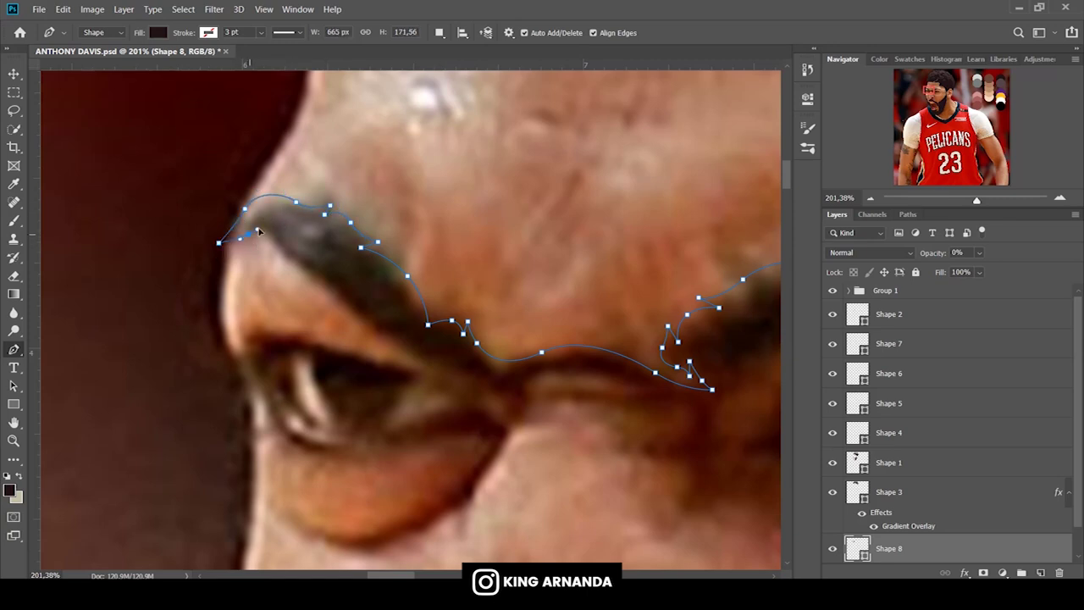
Extend the outline down past the eye corner and along the lower eyelid.
scroll(307, 271, down, 1)
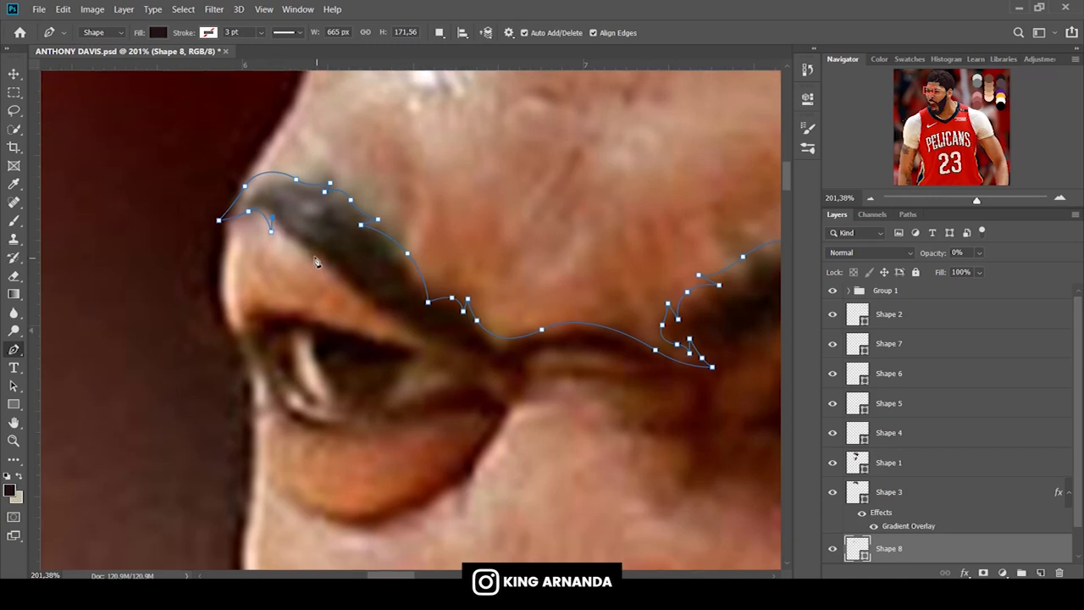
click(362, 303)
click(415, 336)
click(460, 353)
click(490, 372)
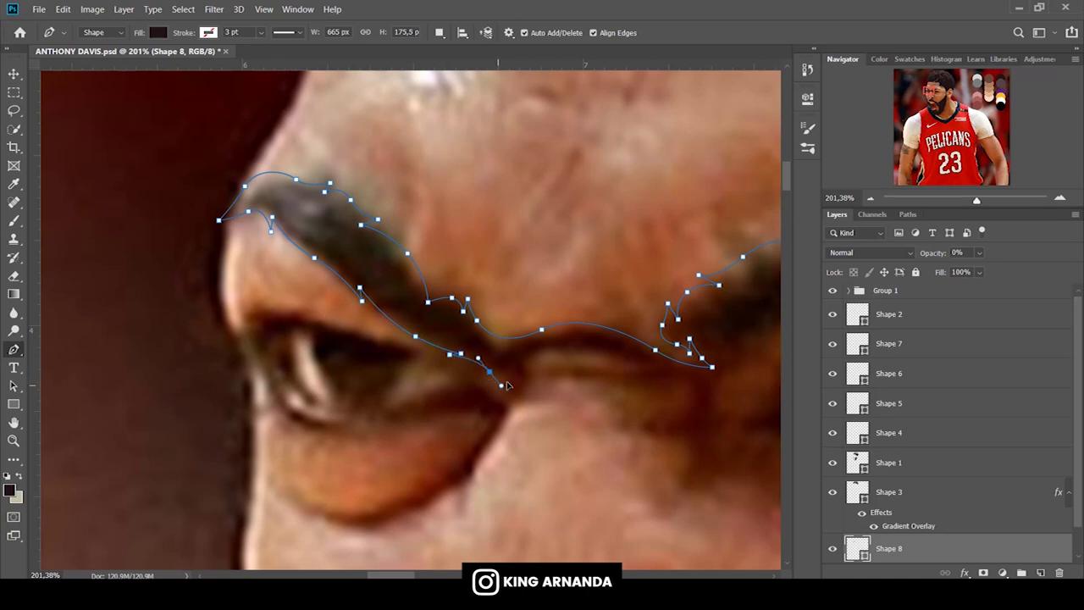
drag(481, 431, 460, 464)
scroll(401, 447, down, 3)
mouse_move(386, 413)
mouse_down()
mouse_move(341, 431)
mouse_move(314, 424)
mouse_up()
click(294, 404)
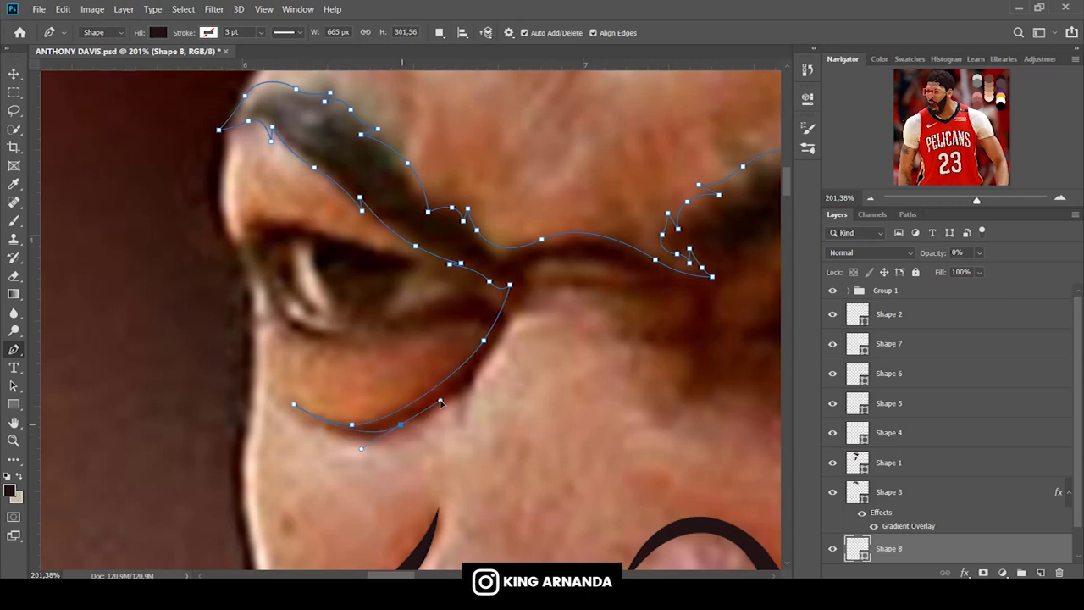
Trace the upper eyelid and the line between the eyes, undoing a misplaced point.
drag(504, 325, 548, 256)
drag(653, 276, 683, 287)
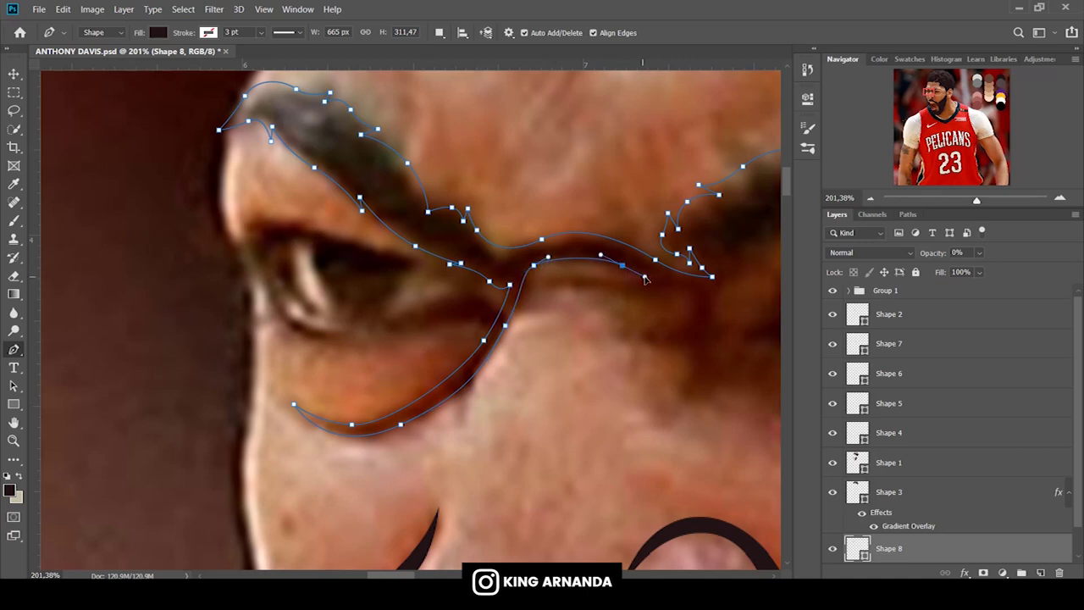
mouse_move(604, 280)
mouse_down()
mouse_move(573, 284)
mouse_move(681, 281)
mouse_up()
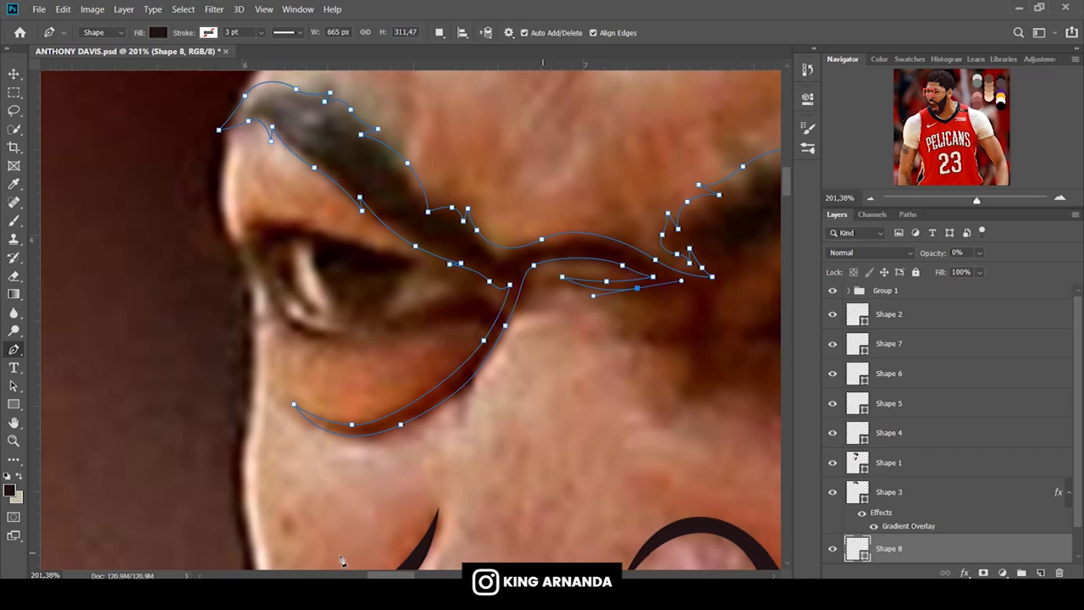
scroll(382, 339, right, 3)
drag(392, 307, 399, 339)
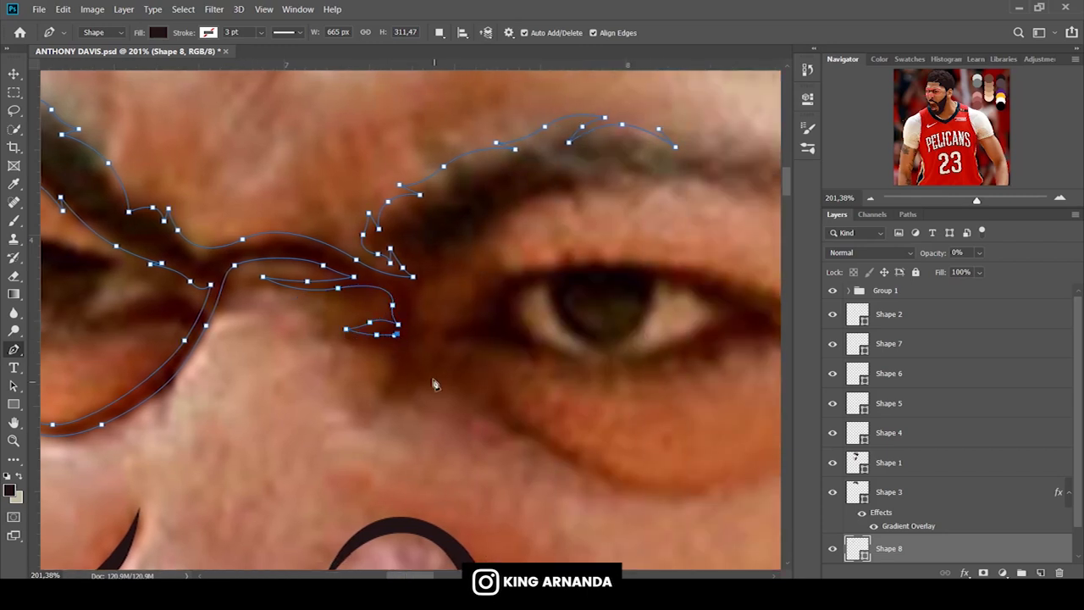
drag(390, 381, 386, 400)
key(ctrl+z)
Trace up along the underside of the right eyebrow.
drag(440, 258, 458, 259)
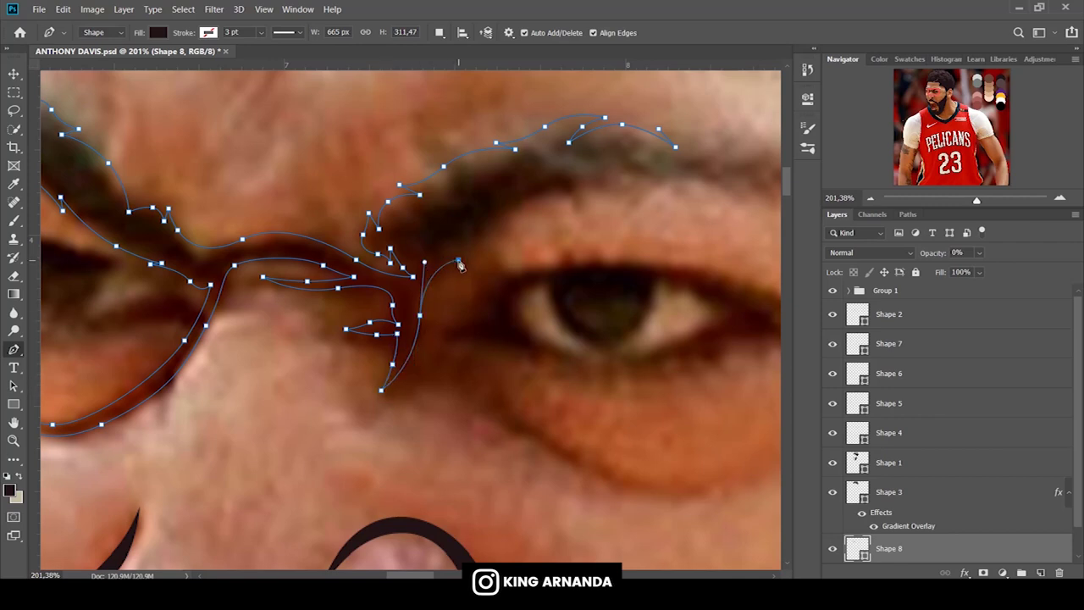
scroll(494, 360, up, 3)
drag(496, 340, 517, 315)
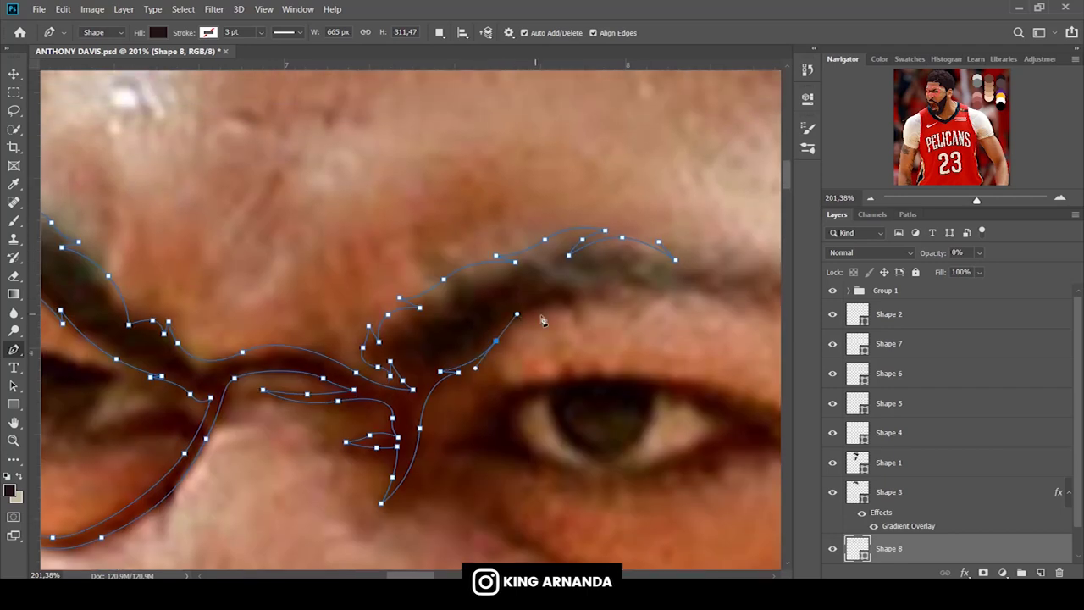
drag(513, 320, 543, 309)
drag(615, 309, 622, 310)
drag(702, 300, 454, 301)
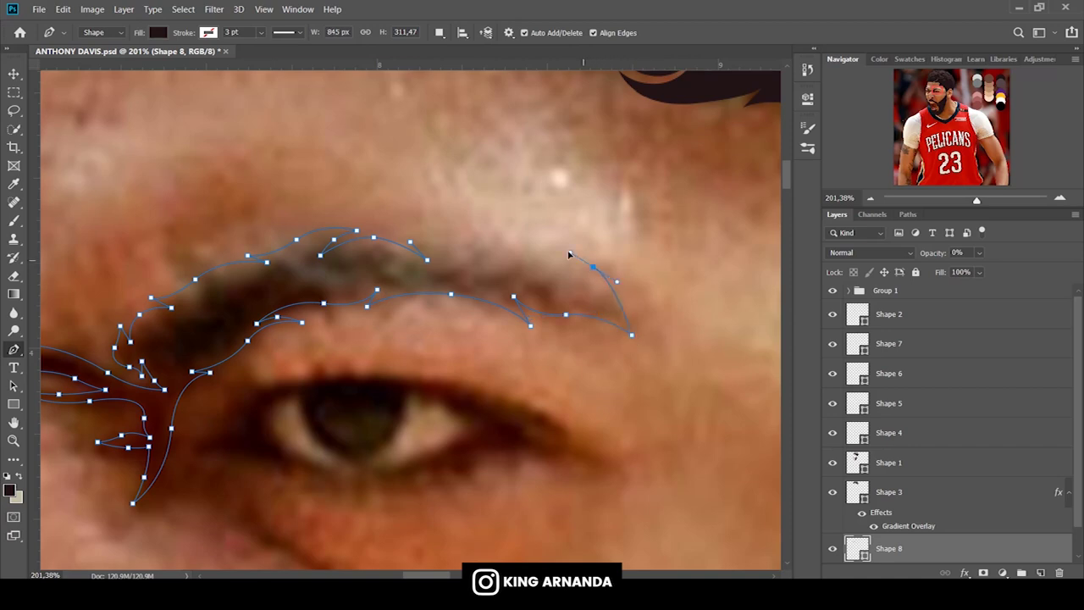
Close the Shape 8 eyebrow-and-glasses outline and set its layer opacity to 100%.
drag(534, 260, 592, 272)
drag(532, 254, 410, 244)
drag(920, 253, 965, 252)
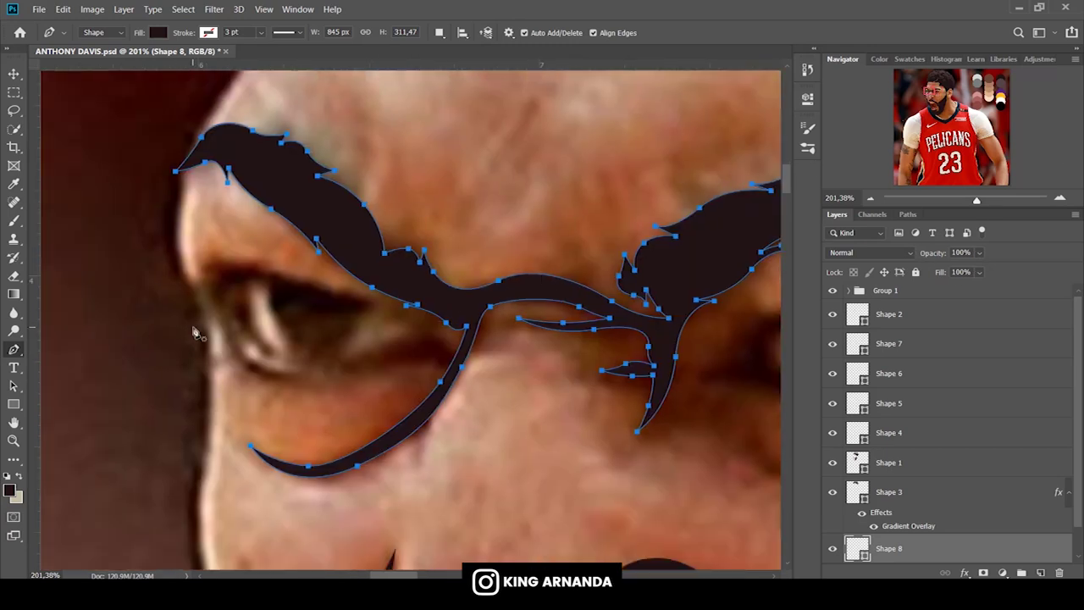
Start the Shape 9 path along the lower edge of the eye.
click(193, 326)
drag(241, 343, 262, 370)
drag(358, 374, 423, 360)
click(453, 377)
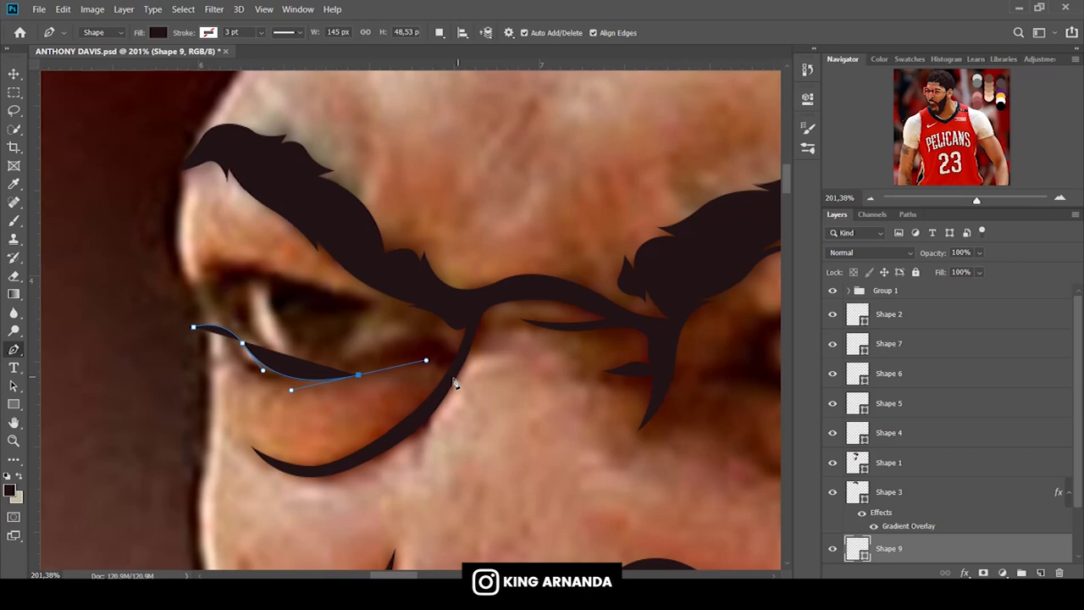
Finish the first eye outline up to the glasses frame and close Shape 9.
click(462, 359)
click(430, 323)
click(423, 304)
drag(330, 287, 288, 277)
drag(224, 255, 193, 258)
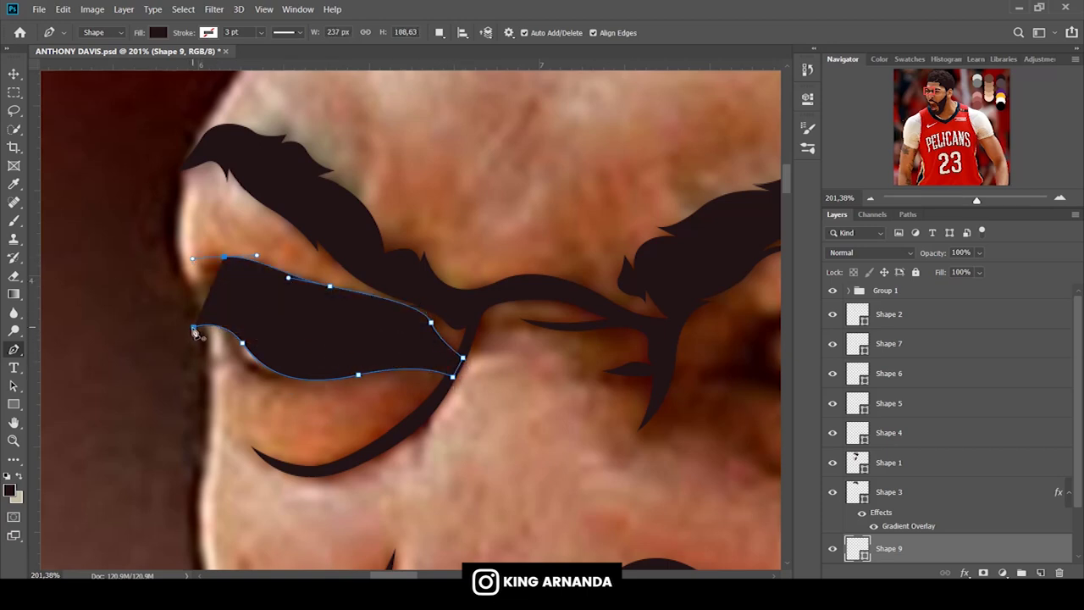
click(194, 329)
Switch to path mode, make the shape see-through, and trace the first eye-white cutout.
click(102, 32)
click(97, 51)
scroll(906, 508, down, 2)
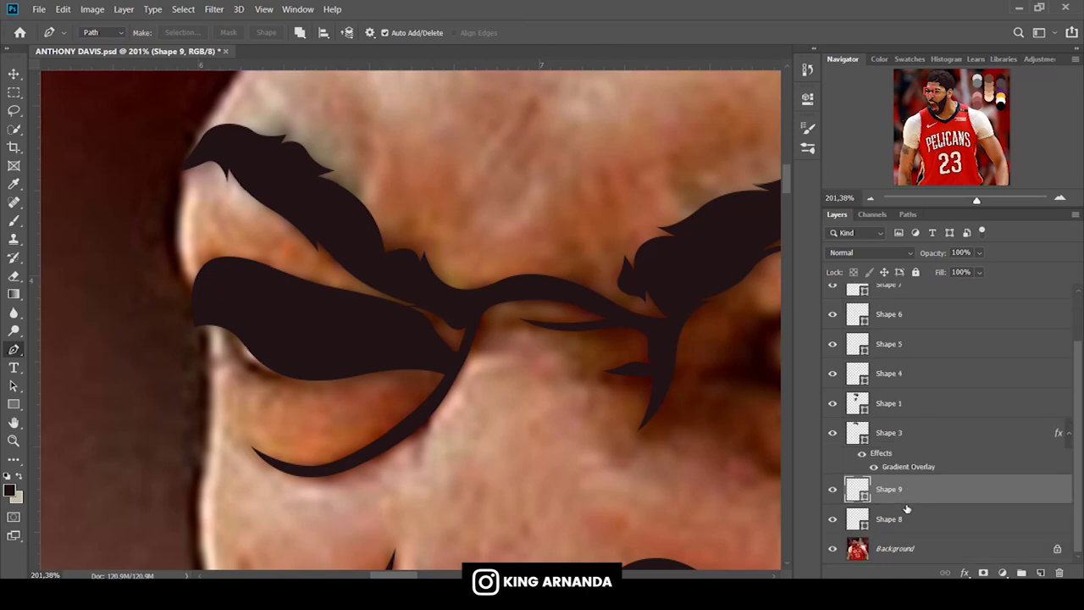
key(0)
key(0)
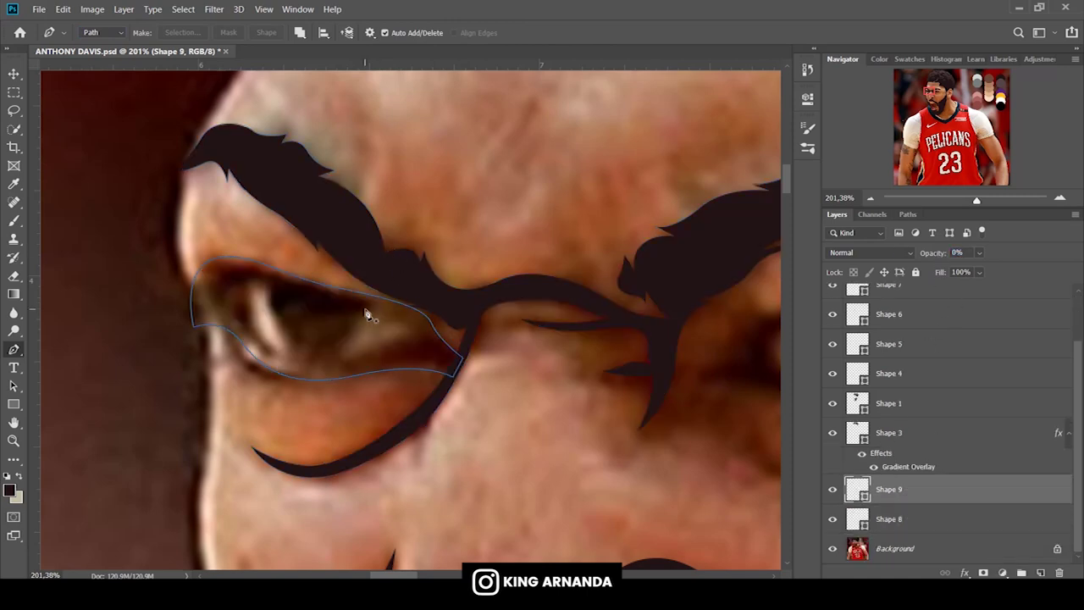
drag(396, 342, 421, 334)
drag(365, 310, 320, 309)
Set Subtract Front Shape, trace the second eye-white cutout, and restore full opacity.
click(302, 40)
click(330, 112)
click(267, 288)
click(256, 335)
click(244, 305)
drag(266, 288, 290, 300)
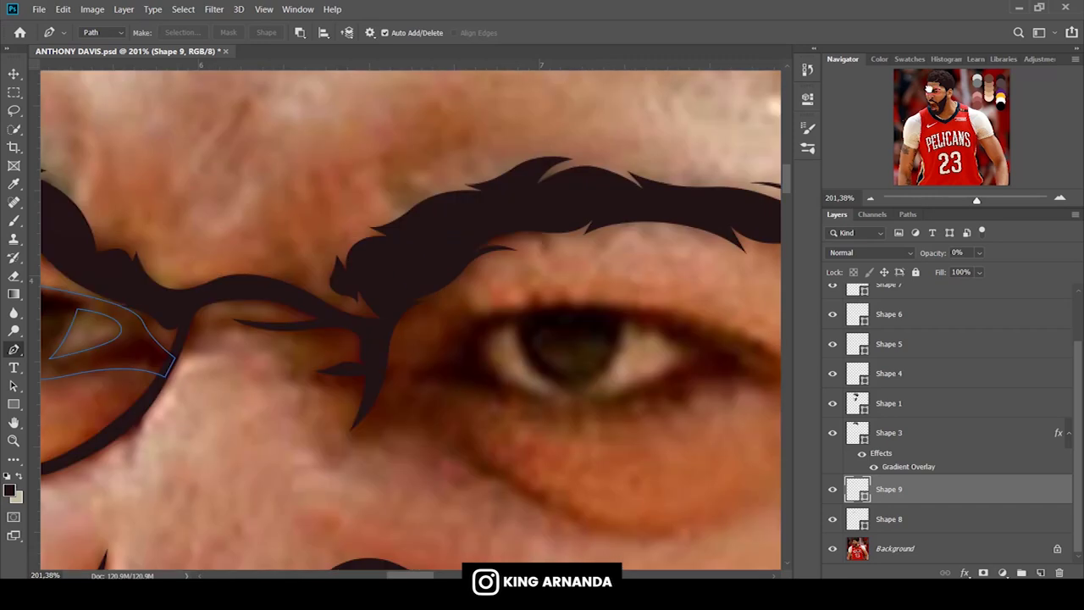
key(0)
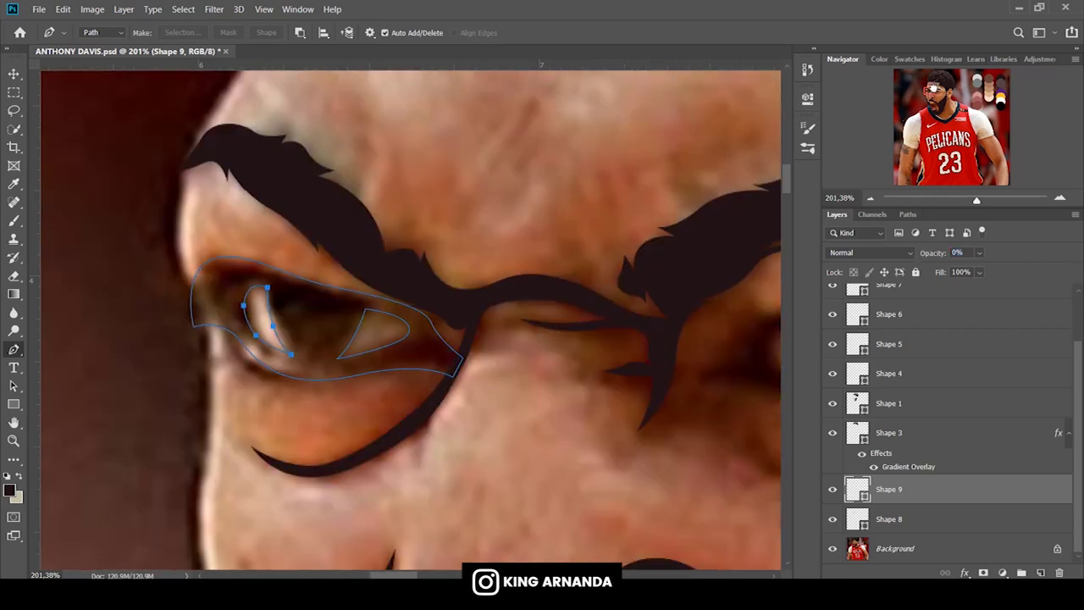
Trace and close the outline of the other eye in Shape 9.
scroll(411, 320, right, 5)
drag(529, 322, 486, 338)
drag(368, 331, 257, 308)
drag(304, 262, 320, 237)
drag(434, 229, 503, 229)
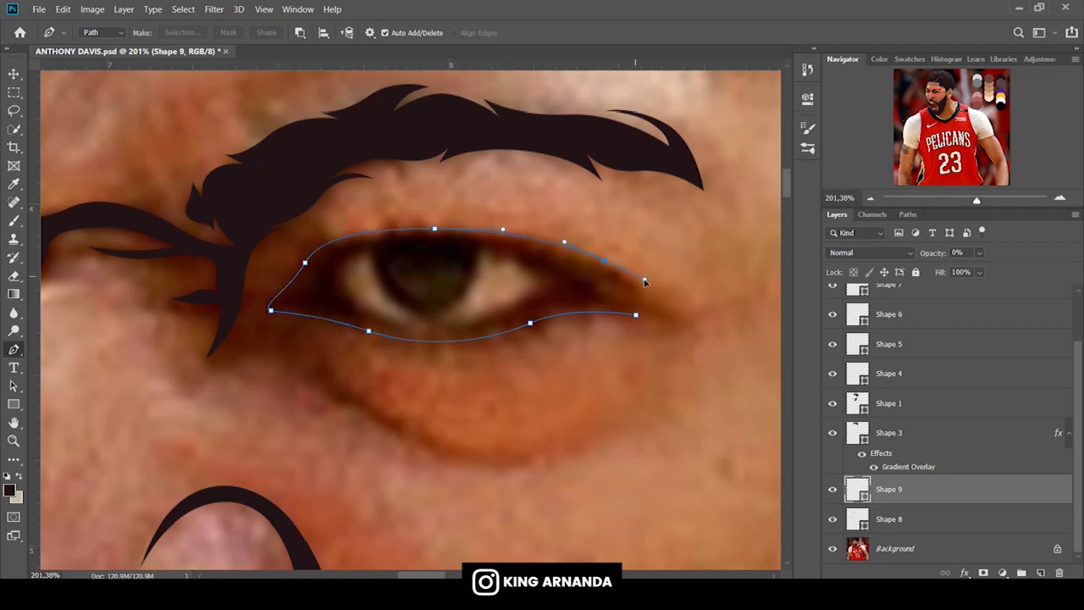
drag(647, 303, 642, 335)
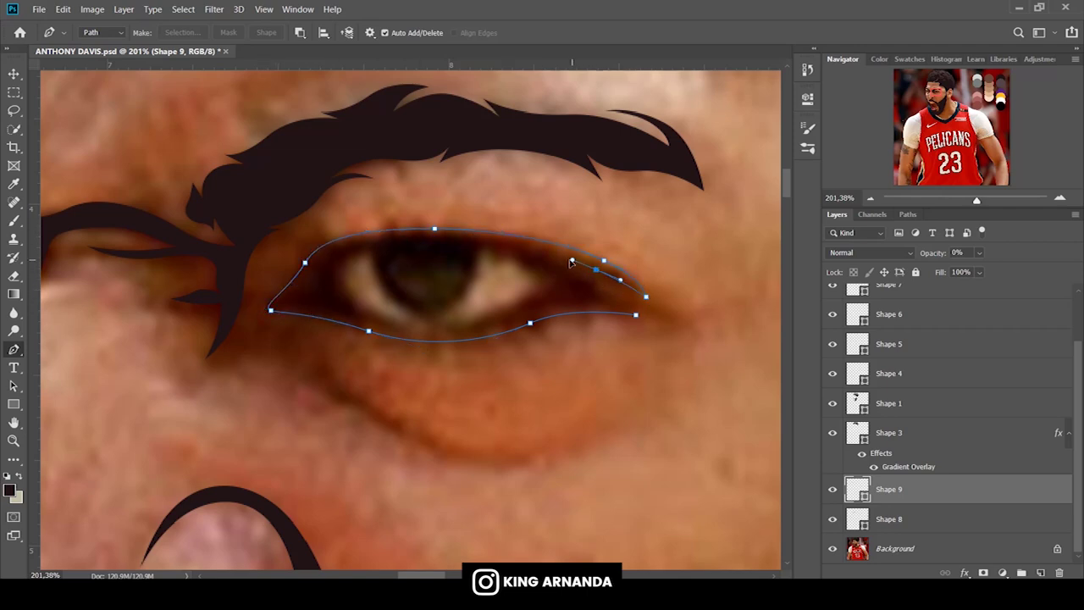
click(635, 316)
Subtract the outer eye-white cutout from the other eye.
click(299, 32)
click(339, 53)
drag(468, 287, 459, 306)
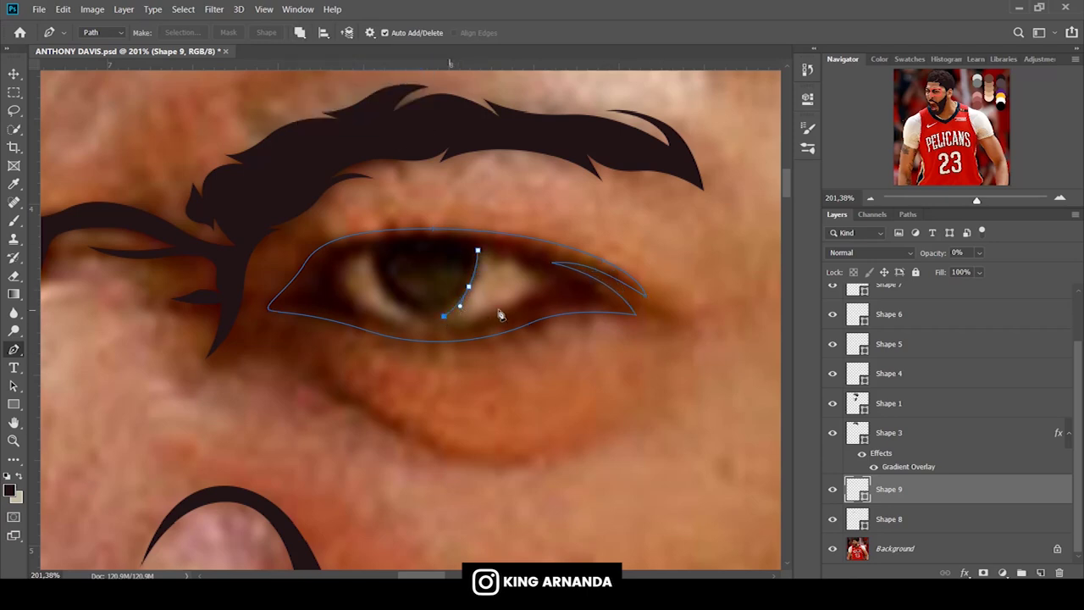
alt+click(468, 289)
drag(504, 308, 526, 286)
click(539, 277)
drag(478, 250, 444, 246)
Subtract the inner eye-white cutout from the other eye.
click(299, 32)
click(322, 53)
click(368, 254)
drag(379, 288, 381, 294)
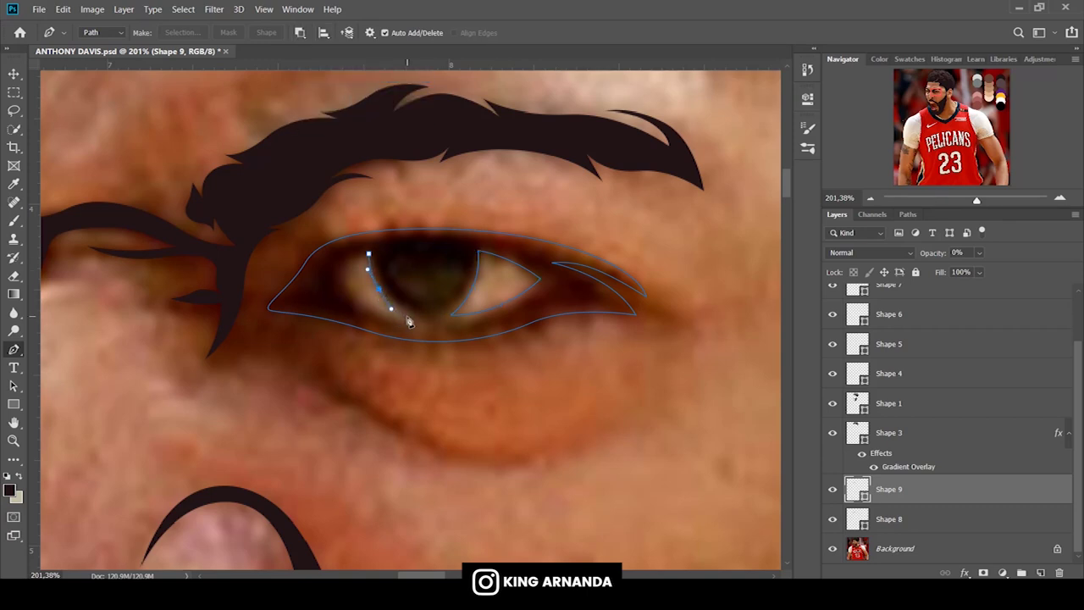
click(350, 298)
click(340, 260)
Fit the whole document in view and hide the Background photo layer.
key(ctrl+minus)
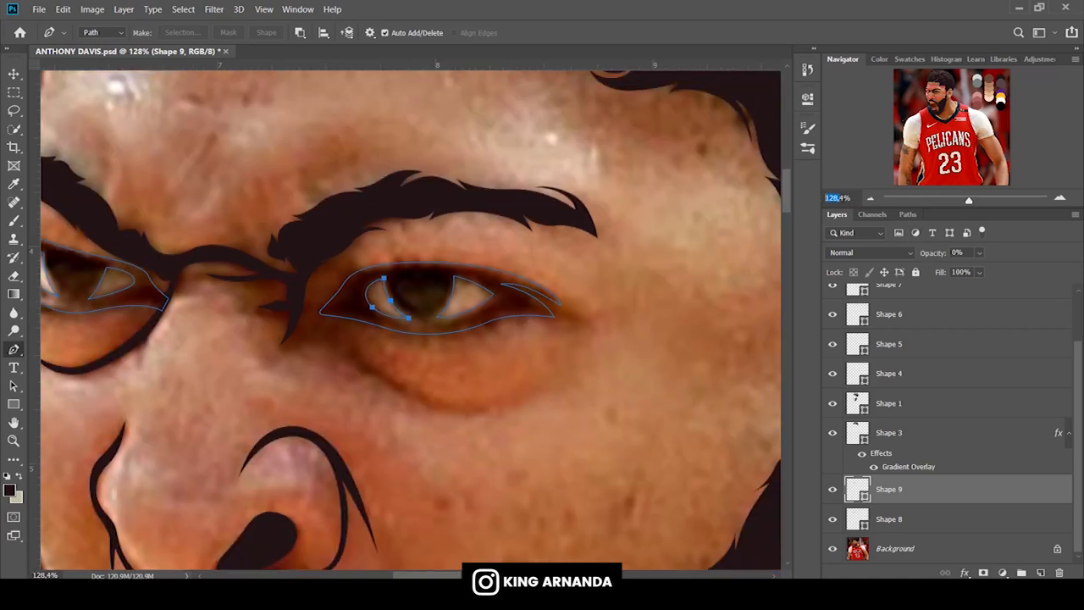
key(ctrl+minus)
key(ctrl+minus)
key(ctrl+0)
click(832, 548)
click(855, 548)
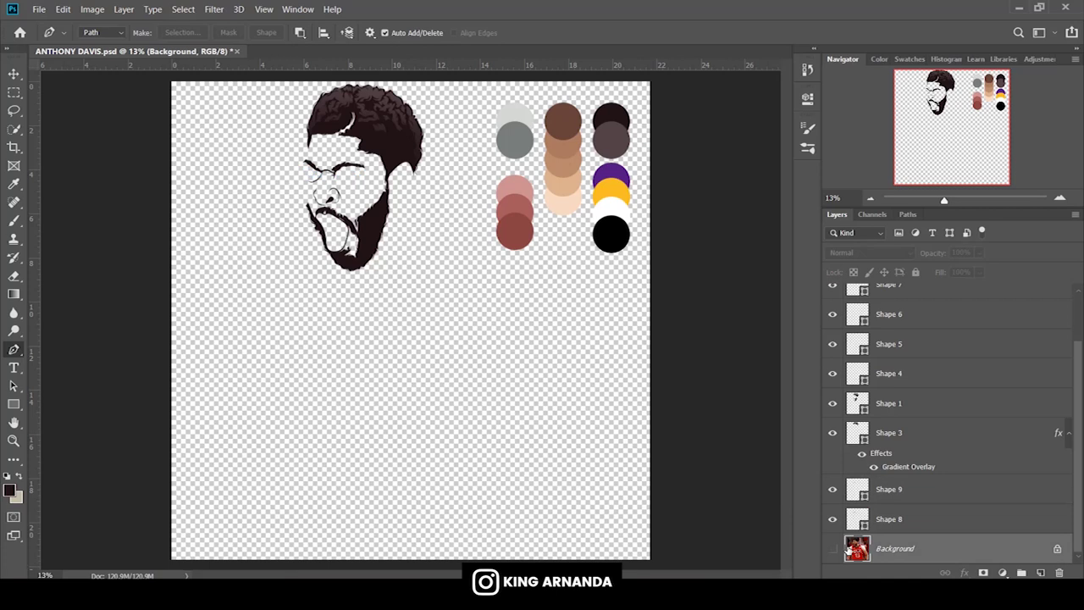
Show the Background photo again and zoom in on the ear.
click(902, 502)
click(932, 547)
key(v)
click(13, 347)
click(832, 547)
drag(943, 199, 973, 200)
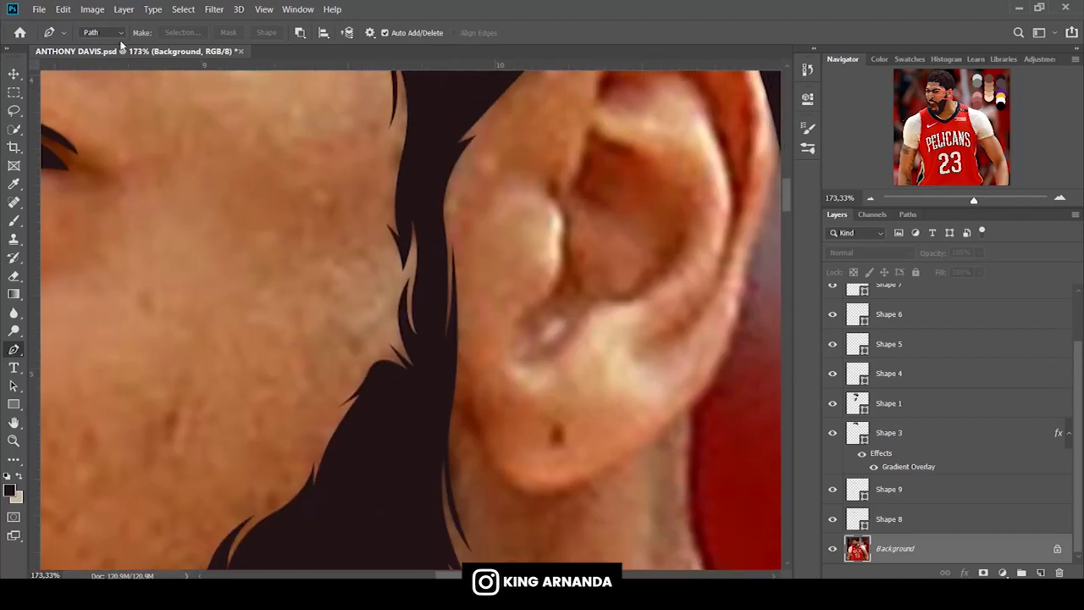
Start a filled Shape 10 along the ear rim, made see-through for tracing.
click(101, 32)
click(93, 47)
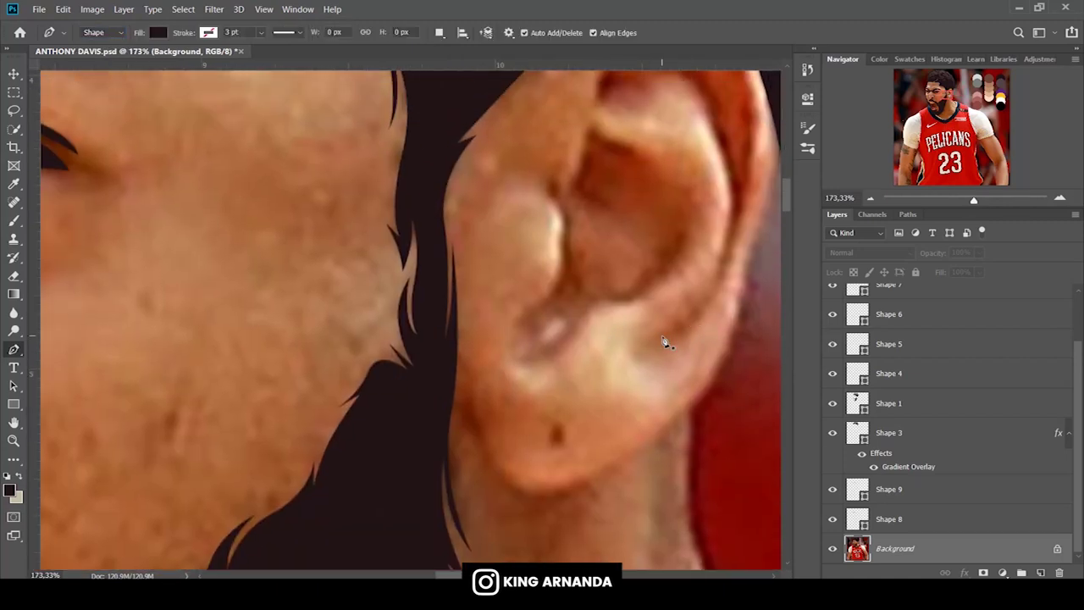
click(658, 337)
scroll(700, 336, up, 1)
click(728, 246)
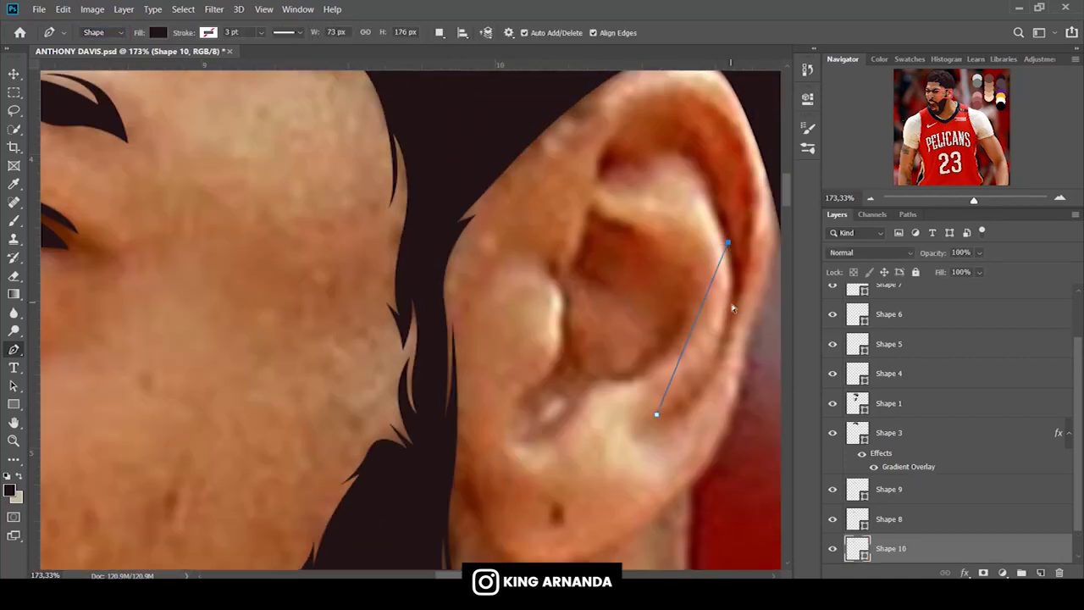
drag(731, 292, 728, 222)
key(0)
key(0)
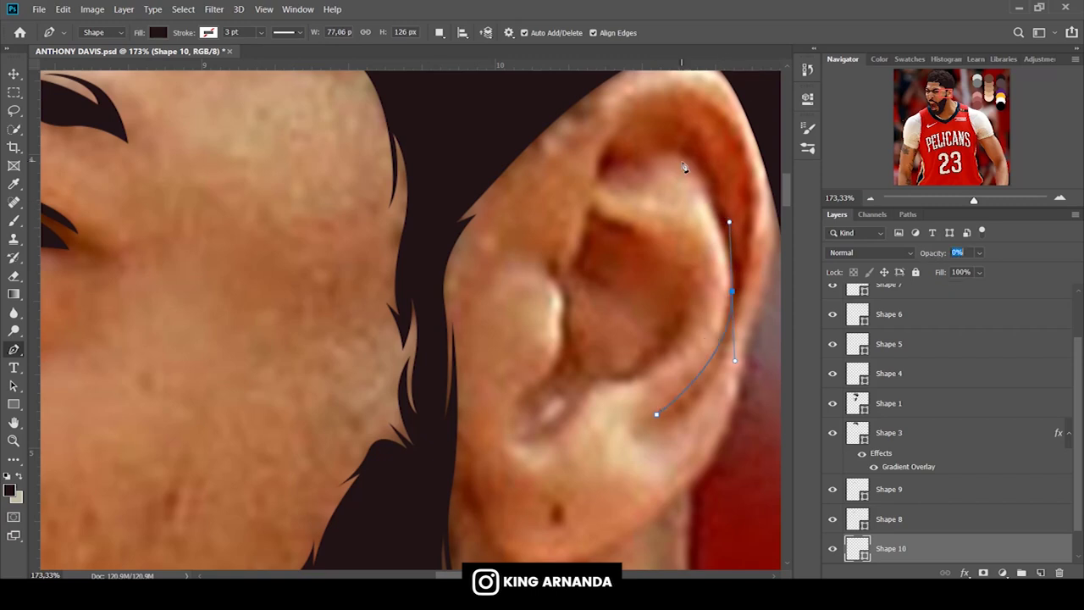
Trace Shape 10 around the inner ear fold down to the lower ear.
drag(657, 160, 681, 127)
click(590, 192)
drag(658, 227, 701, 230)
drag(688, 318, 667, 375)
click(617, 380)
mouse_move(572, 415)
mouse_down()
mouse_move(555, 441)
mouse_move(501, 439)
mouse_up()
Continue the ear outline up the inner ear, over the top, and down the rim.
click(561, 321)
mouse_move(550, 277)
mouse_down()
mouse_move(558, 243)
mouse_move(582, 221)
mouse_up()
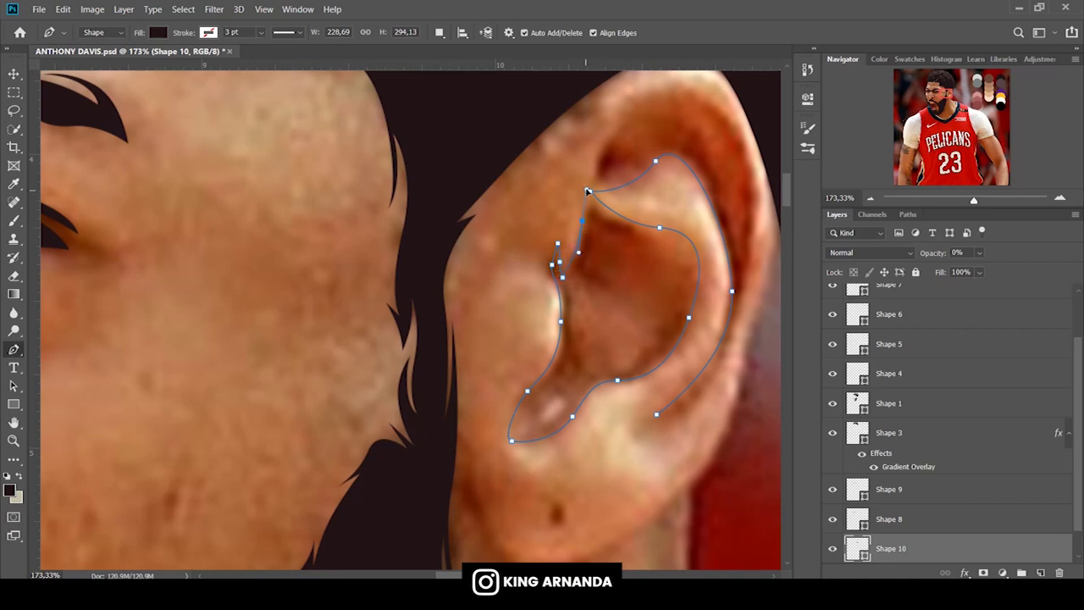
drag(638, 103, 679, 79)
drag(751, 175, 761, 262)
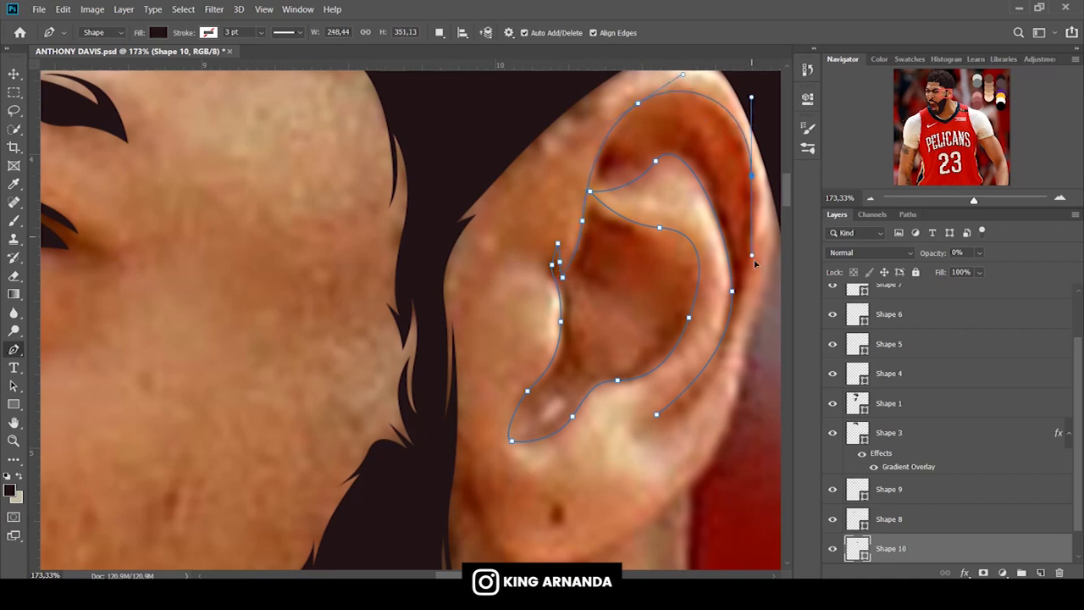
drag(726, 348, 699, 408)
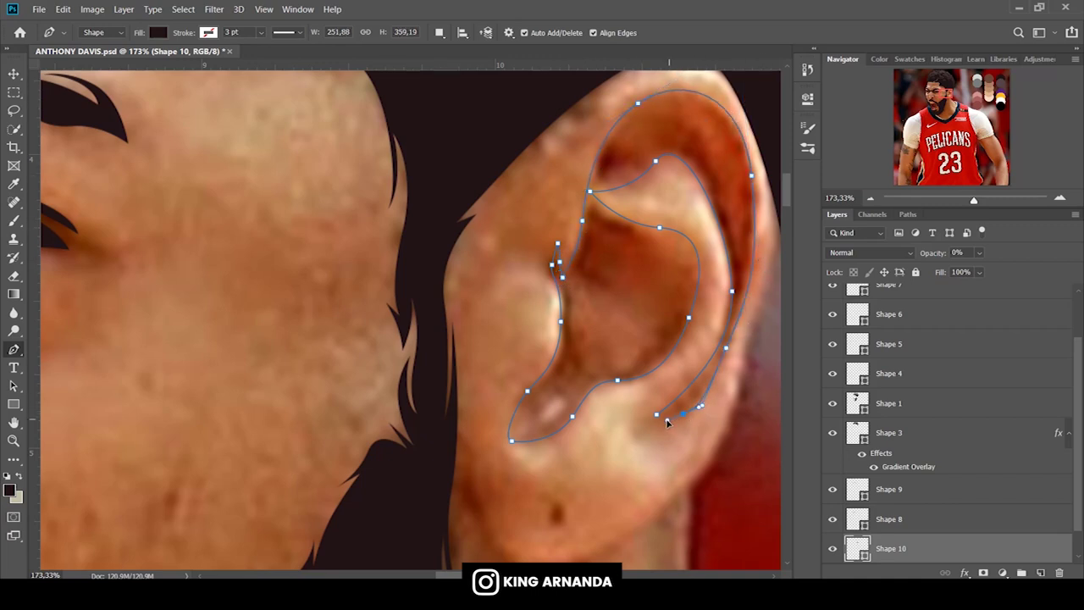
Trace a cutout inside the ear in path mode on the Shape 10 layer.
click(100, 33)
click(93, 52)
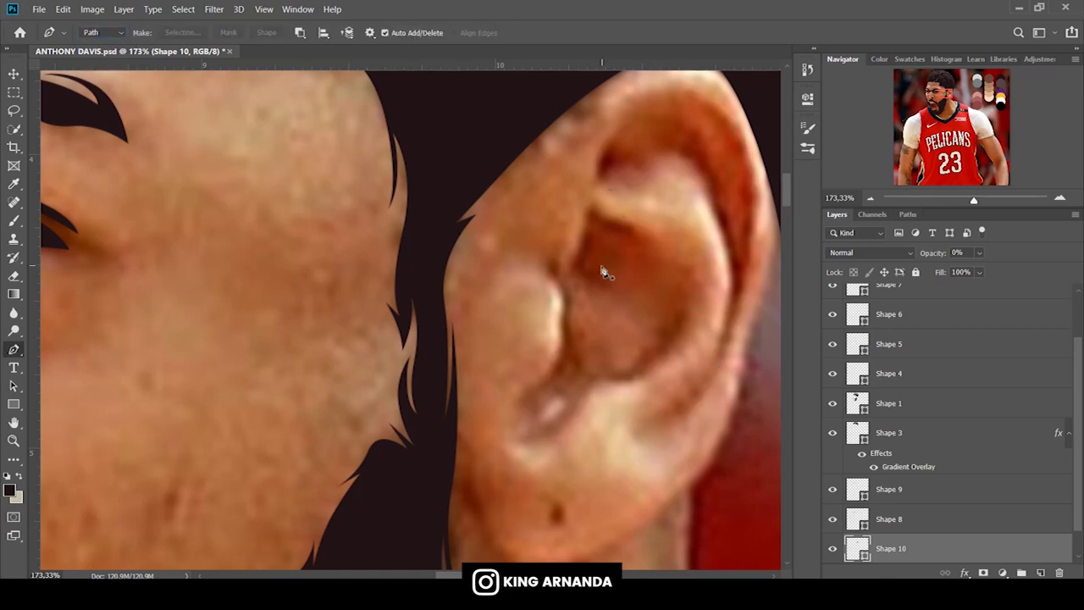
scroll(902, 506, down, 1)
click(899, 547)
key(ctrl+z)
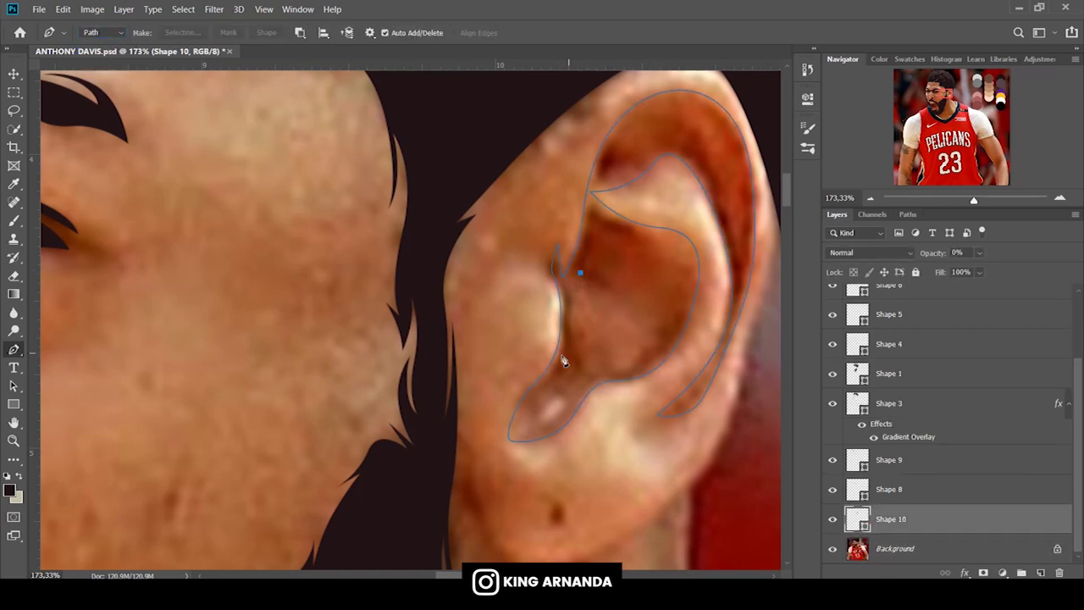
drag(570, 323, 581, 374)
drag(654, 345, 673, 308)
Stack Shape 10 above Shape 8 at 100% opacity and return to shape mode.
drag(868, 501, 867, 489)
drag(920, 252, 1075, 256)
click(93, 33)
click(97, 46)
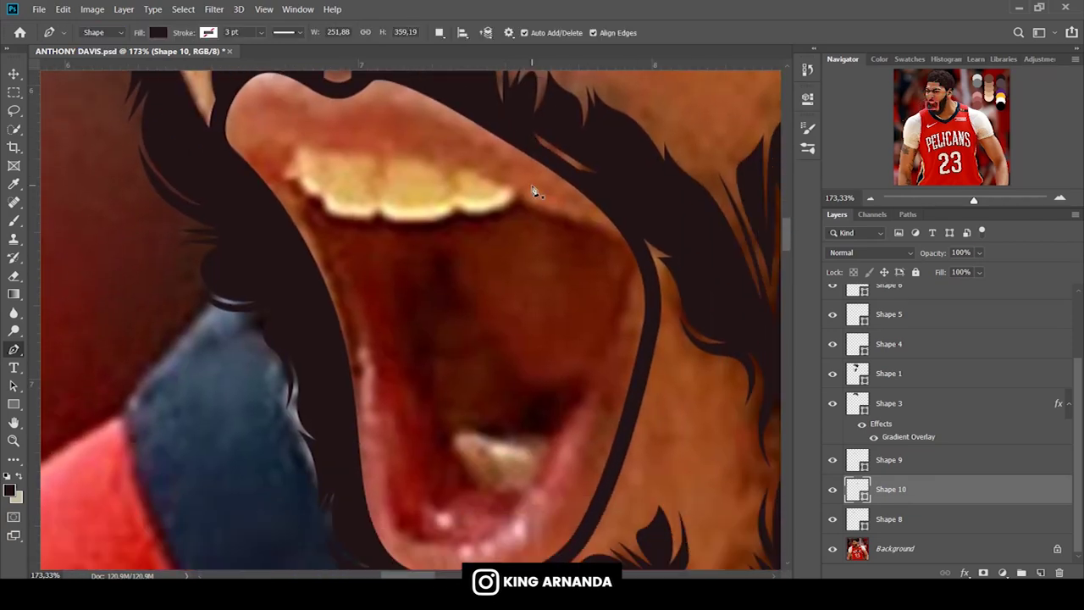
Begin the mouth outline along the upper lip and down around the mouth corner.
click(633, 241)
click(517, 186)
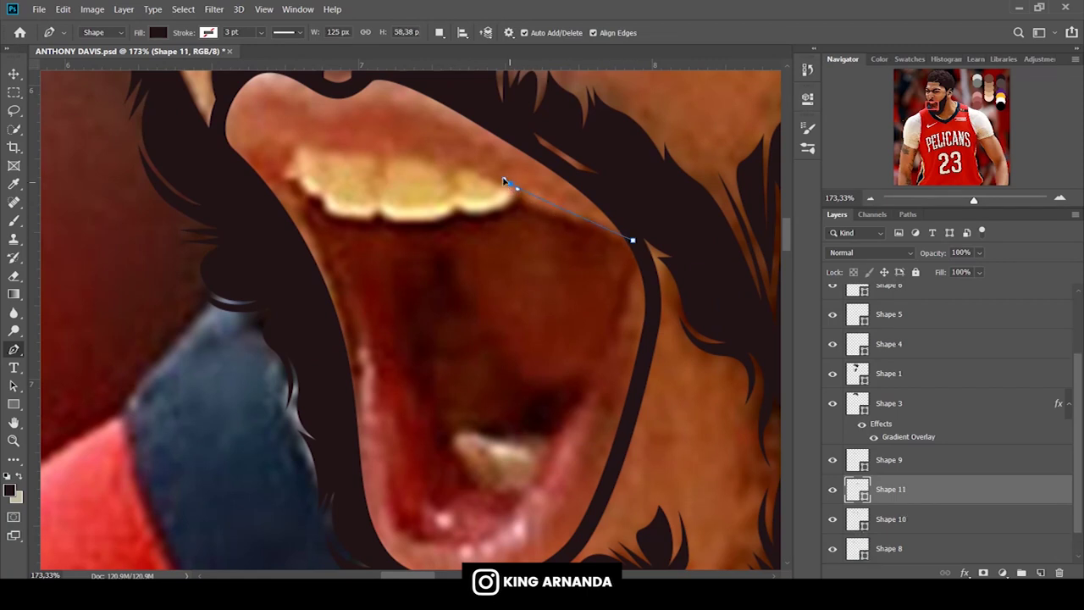
drag(385, 143, 371, 148)
drag(307, 136, 281, 127)
drag(273, 176, 278, 204)
drag(323, 267, 344, 319)
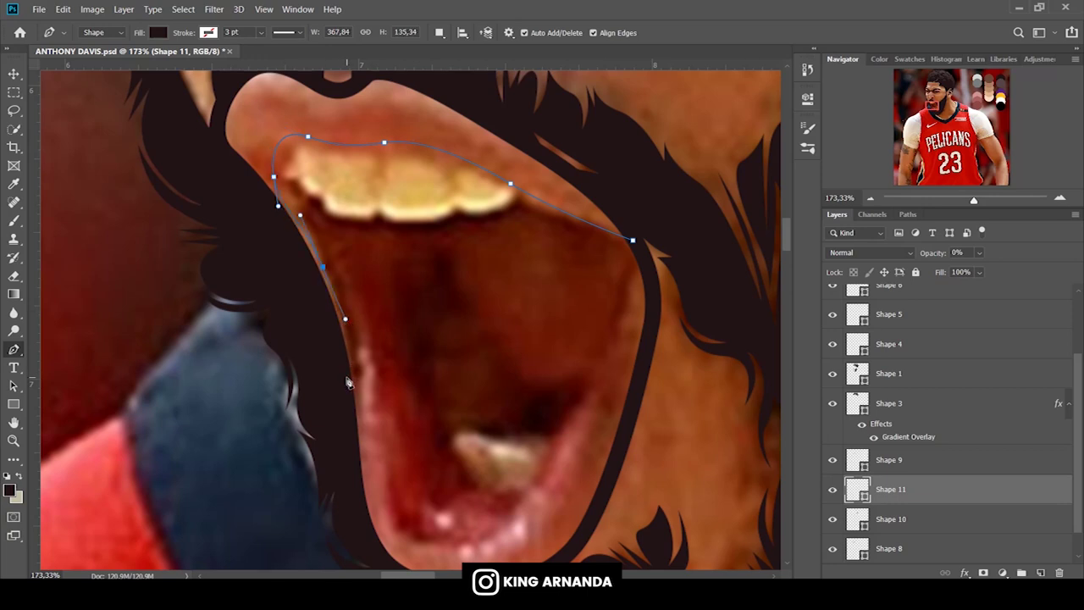
scroll(417, 353, down, 2)
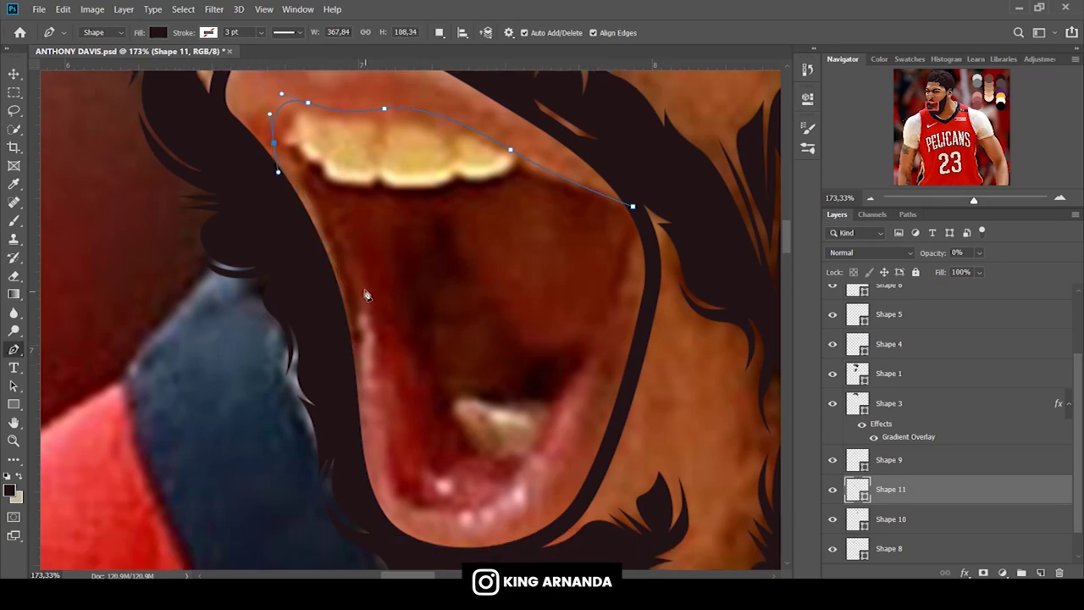
drag(338, 267, 354, 332)
drag(348, 370, 337, 231)
click(399, 351)
drag(401, 355, 418, 430)
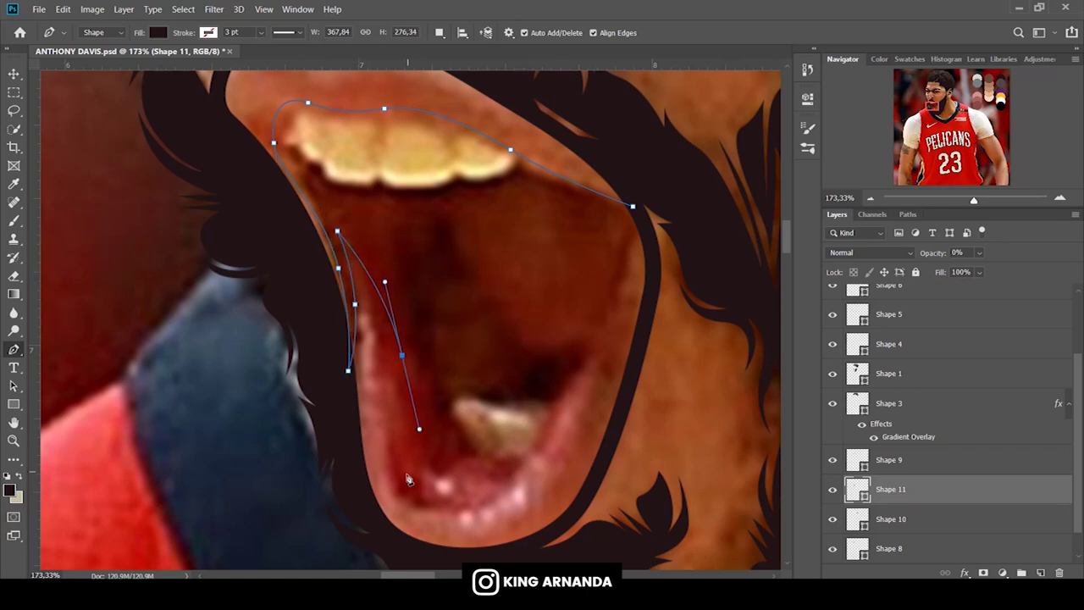
Trace the lower lip and close the mouth shape outline.
scroll(403, 436, down, 3)
scroll(452, 438, down, 2)
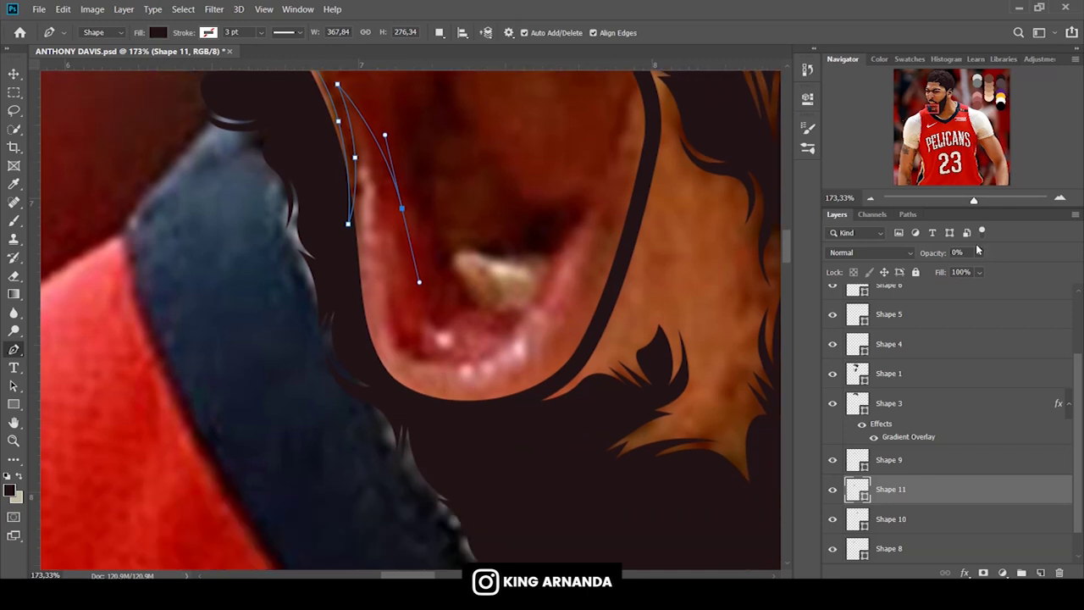
scroll(459, 229, up, 1)
key(ctrl+z)
mouse_move(409, 250)
mouse_down()
mouse_move(425, 305)
mouse_move(519, 303)
mouse_up()
scroll(448, 321, up, 3)
scroll(464, 331, down, 4)
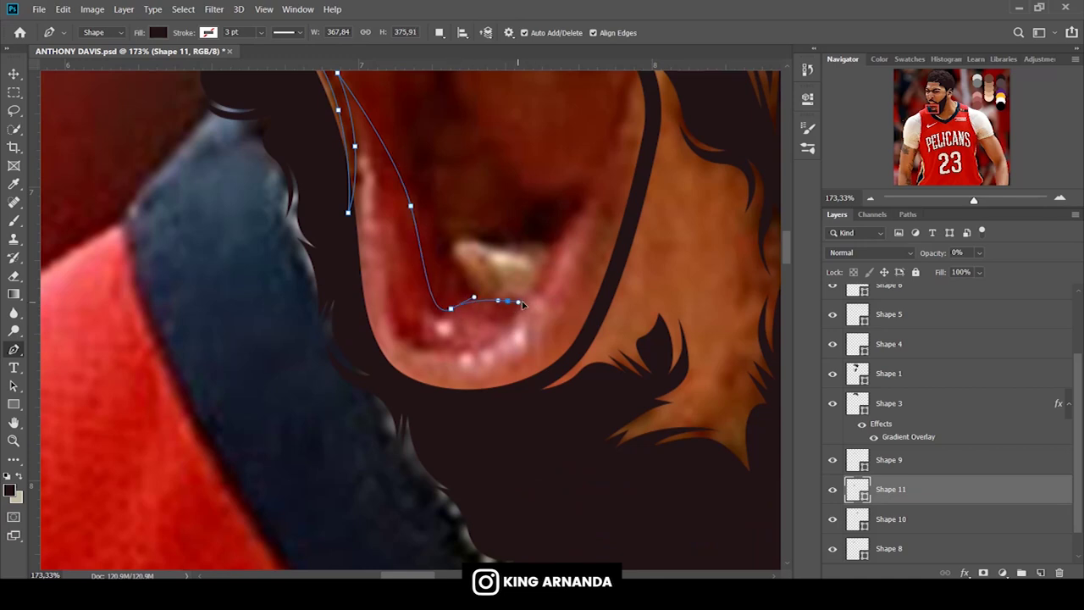
drag(489, 340, 452, 355)
drag(406, 323, 392, 270)
drag(389, 311, 393, 338)
drag(462, 357, 506, 354)
scroll(552, 270, up, 5)
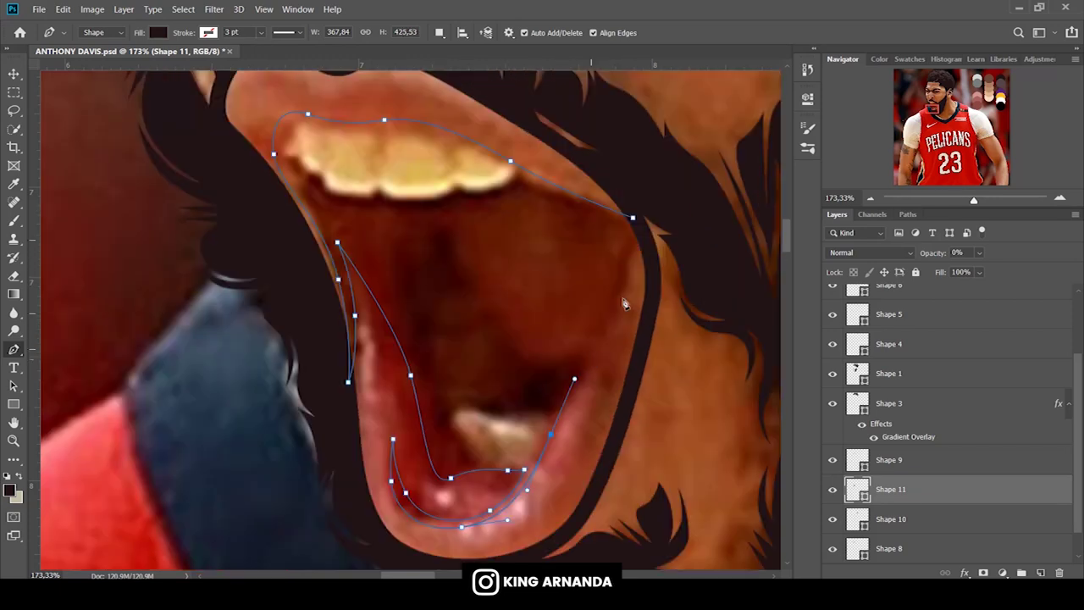
drag(626, 269, 639, 239)
key(ctrl+z)
click(633, 219)
Switch the Pen to Path mode and trace the upper teeth outline.
click(93, 33)
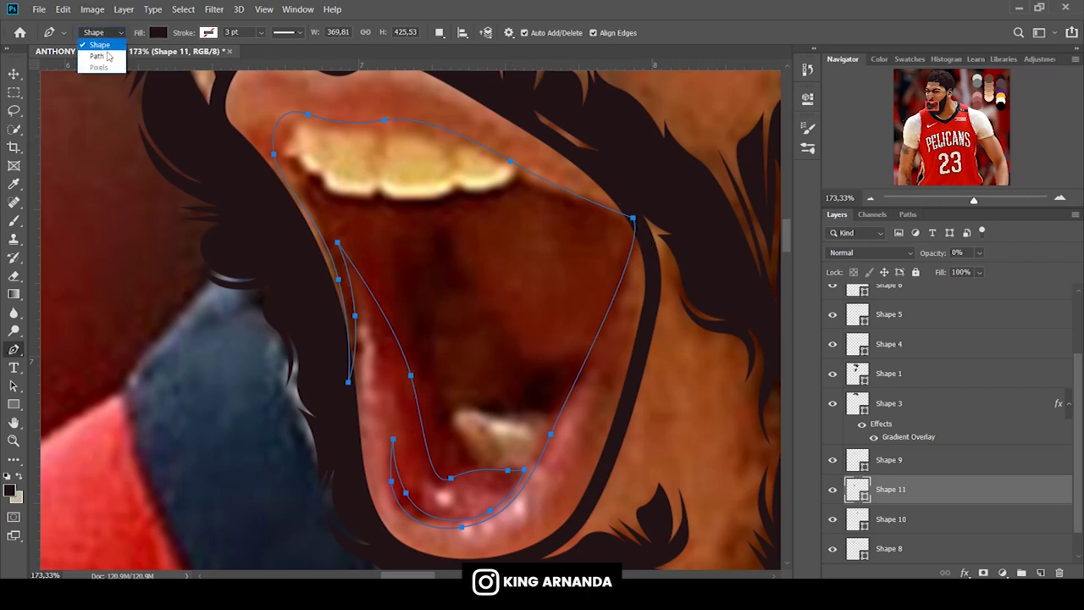
click(95, 53)
drag(974, 200, 979, 200)
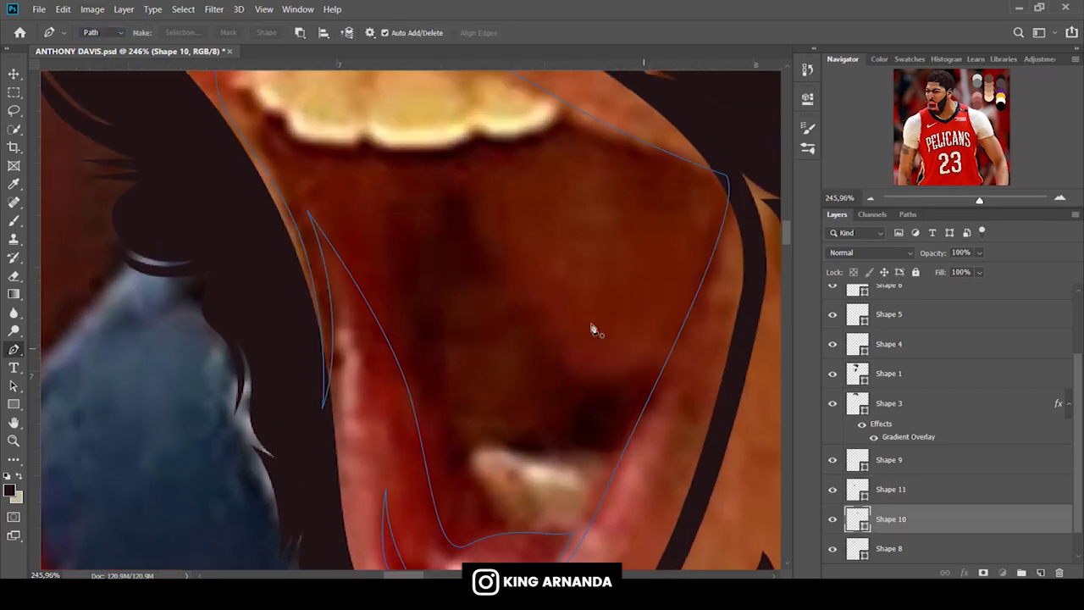
scroll(476, 271, up, 3)
drag(446, 228, 431, 221)
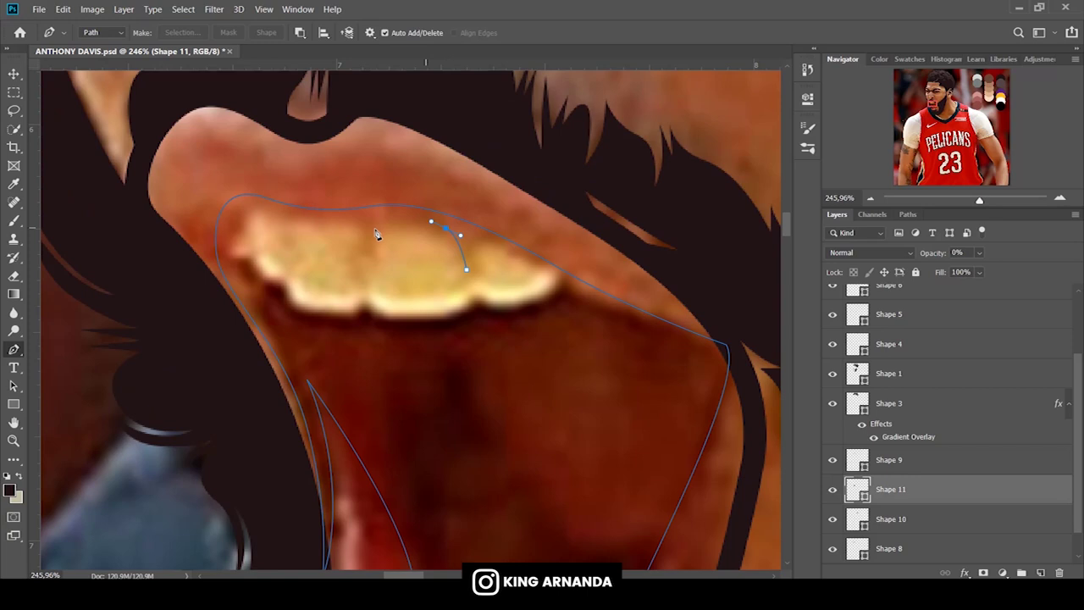
drag(357, 222, 352, 221)
drag(257, 208, 243, 212)
mouse_move(283, 278)
mouse_down()
mouse_move(302, 309)
mouse_move(397, 320)
mouse_up()
click(470, 291)
drag(520, 305, 530, 311)
click(551, 272)
drag(496, 245, 478, 240)
Set the path combination mode and trace the closed tongue outline.
click(300, 32)
click(338, 75)
scroll(522, 347, down, 5)
scroll(522, 347, down, 2)
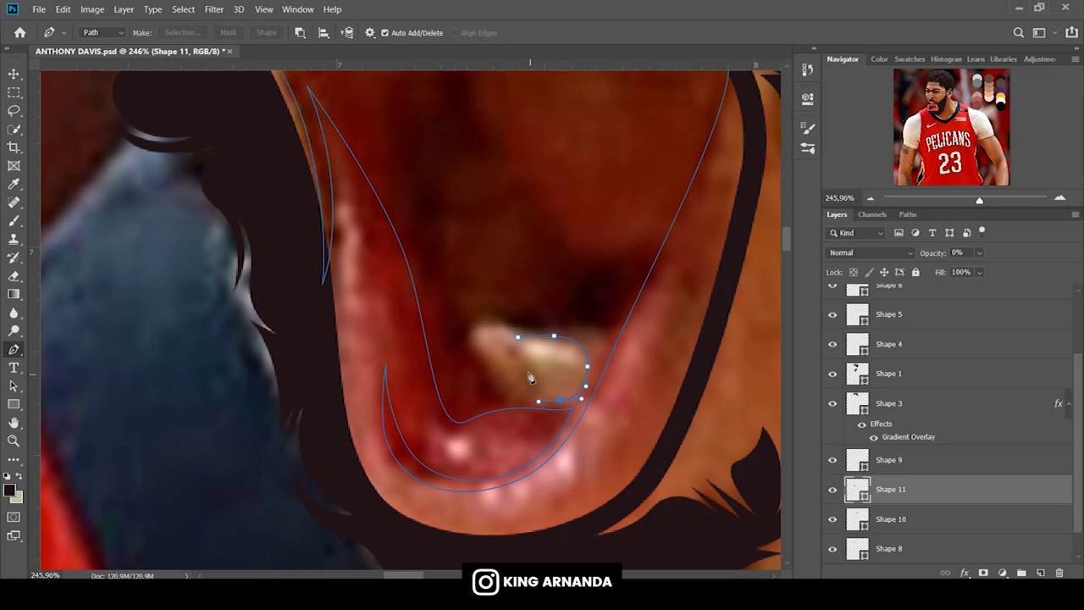
drag(499, 400, 489, 387)
drag(469, 331, 470, 320)
click(518, 338)
scroll(592, 291, up, 4)
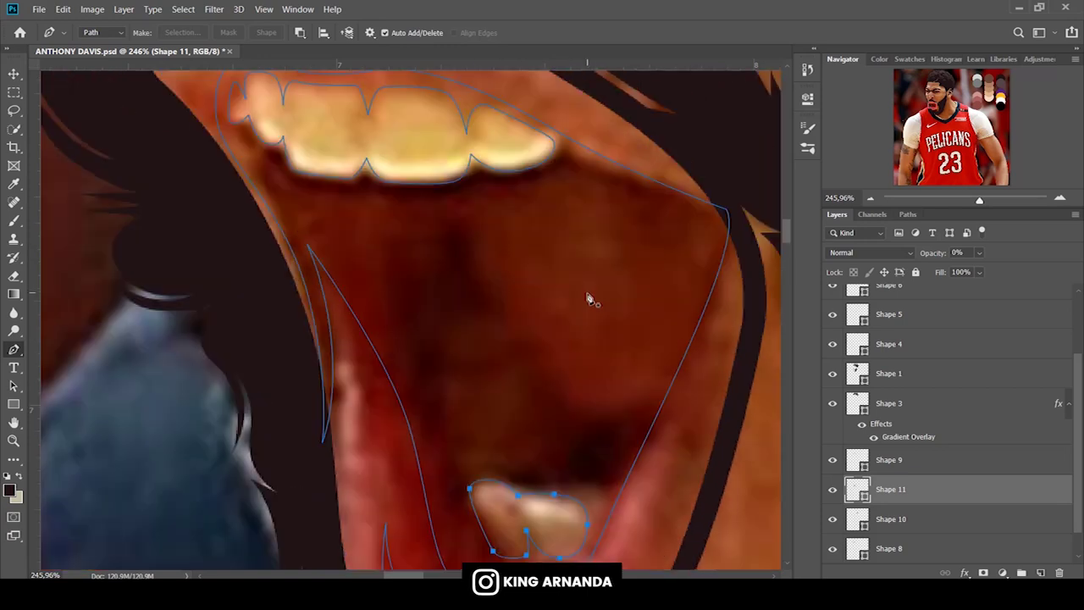
scroll(609, 288, down, 1)
Trace and close the inner-mouth shadow subpath.
drag(642, 363, 612, 397)
drag(535, 339, 517, 292)
drag(466, 204, 464, 165)
click(555, 155)
drag(634, 154, 672, 144)
click(696, 257)
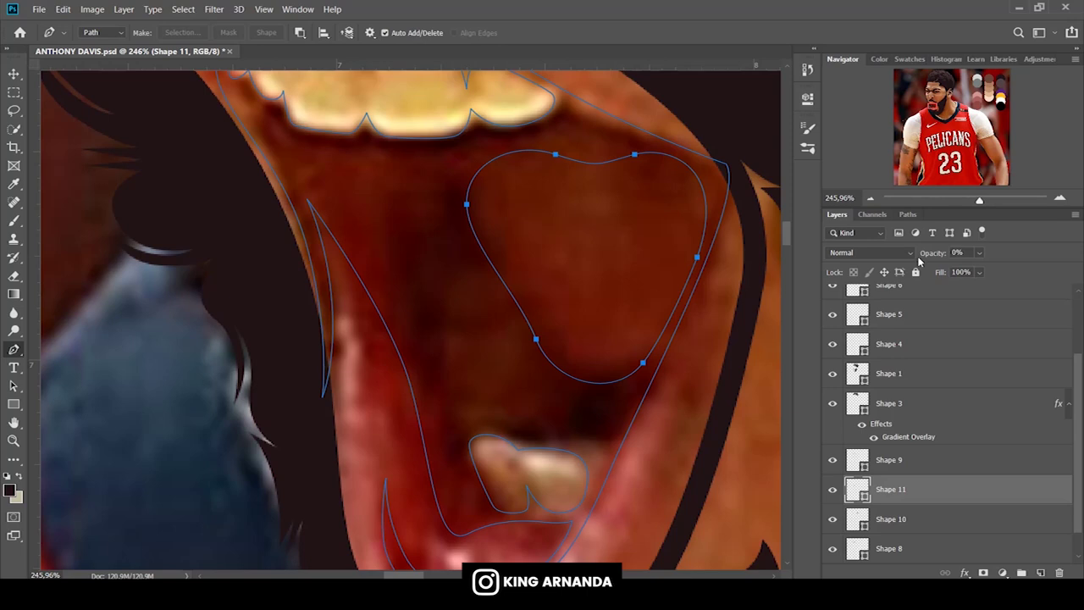
drag(923, 253, 957, 252)
scroll(895, 508, down, 1)
drag(978, 200, 954, 199)
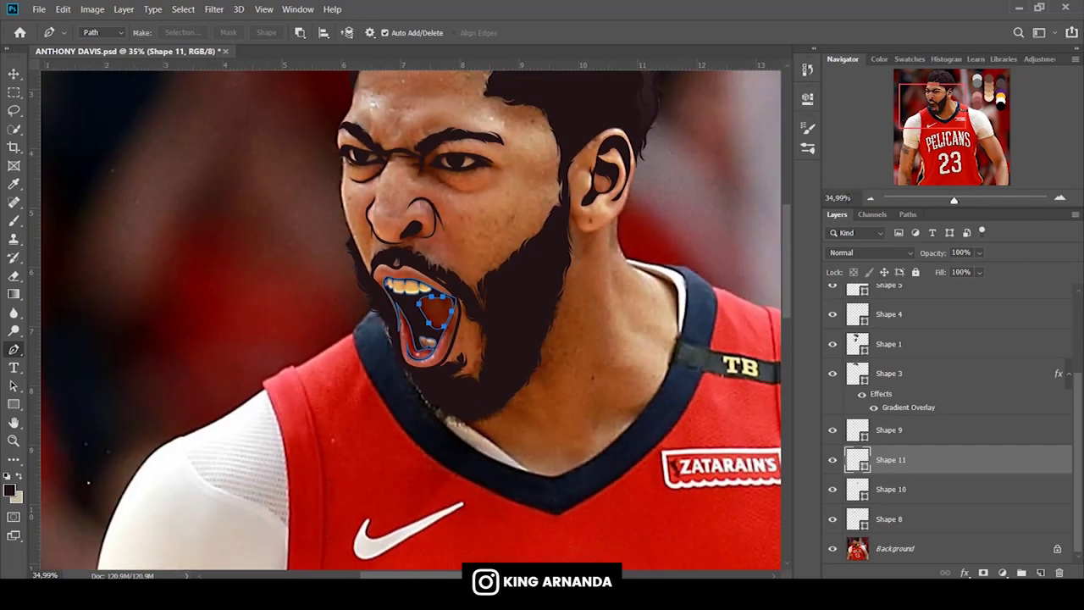
Set zoom to 1, zoom in on the eyes and choose a light foreground colour.
double_click(834, 197)
text(1)
key(Return)
click(832, 548)
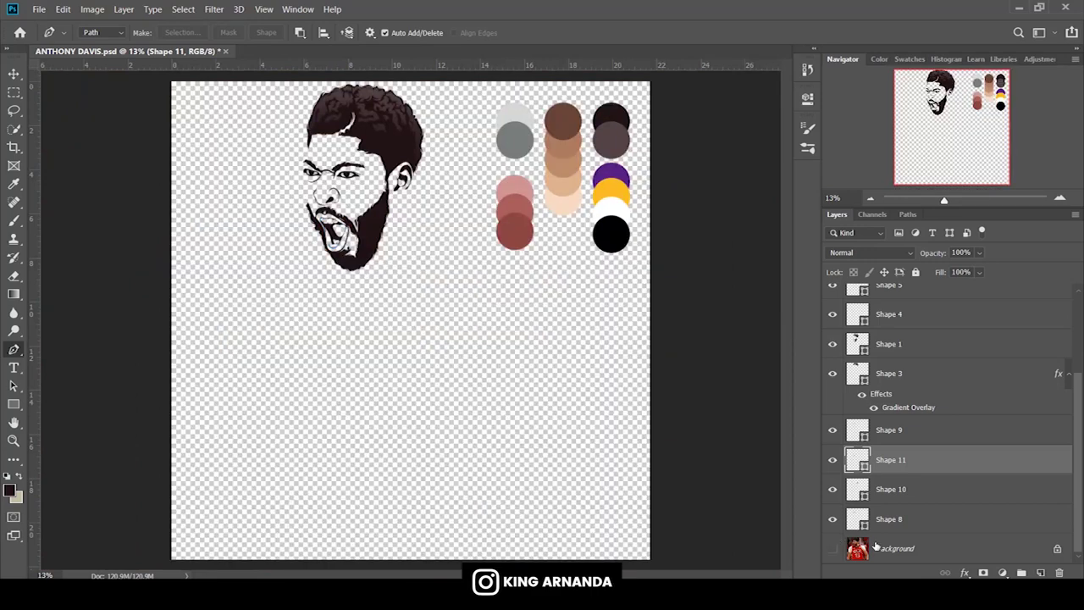
click(876, 548)
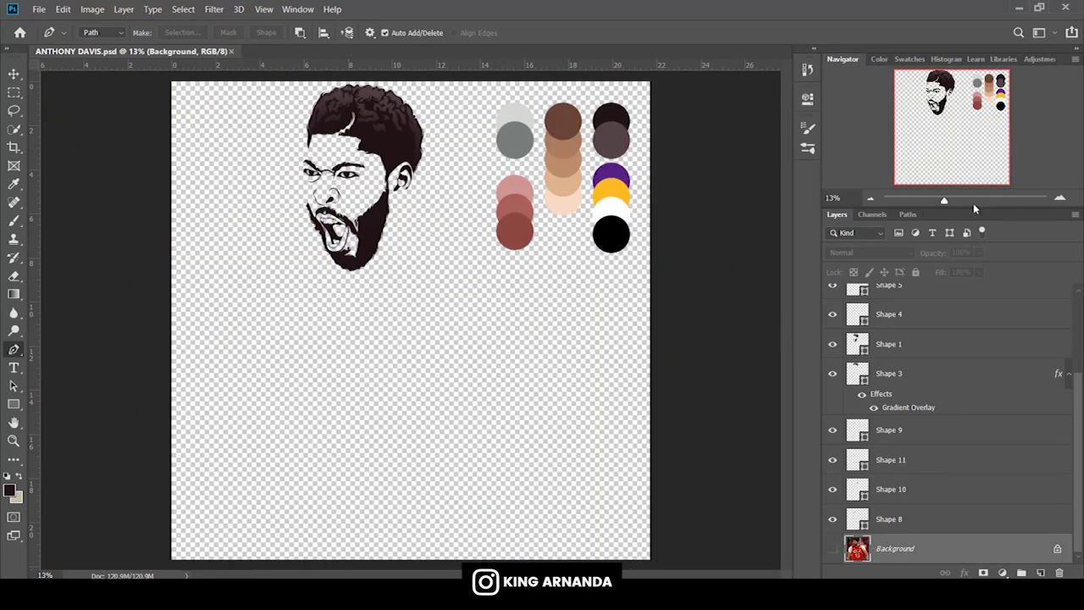
drag(944, 200, 986, 200)
drag(951, 123, 976, 82)
click(9, 490)
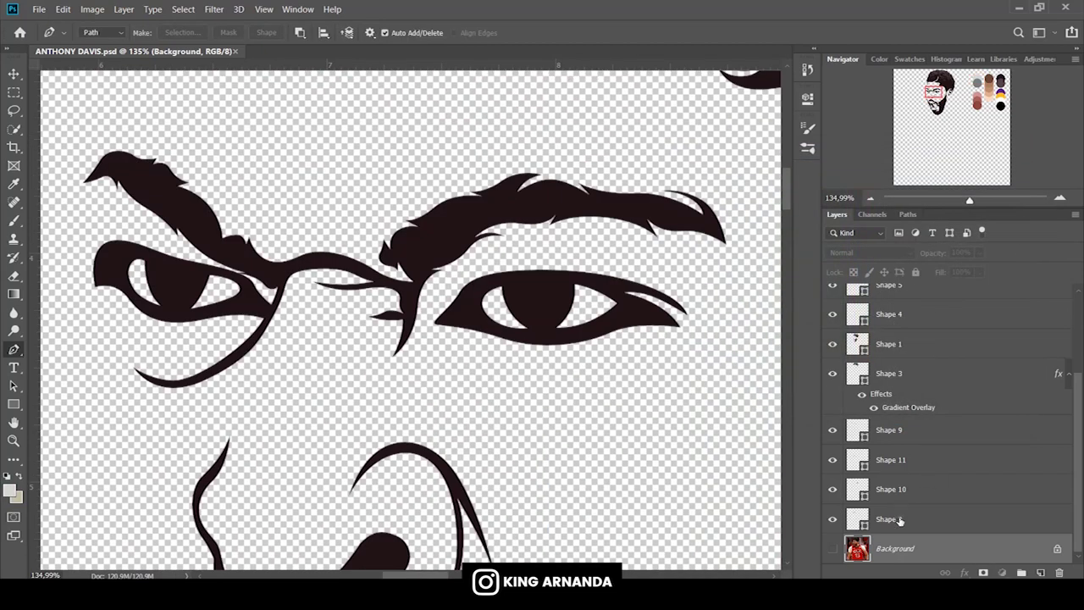
click(832, 548)
Select Shape 9, the eye outline, and hide it to reveal the photo eye.
key(v)
click(516, 305)
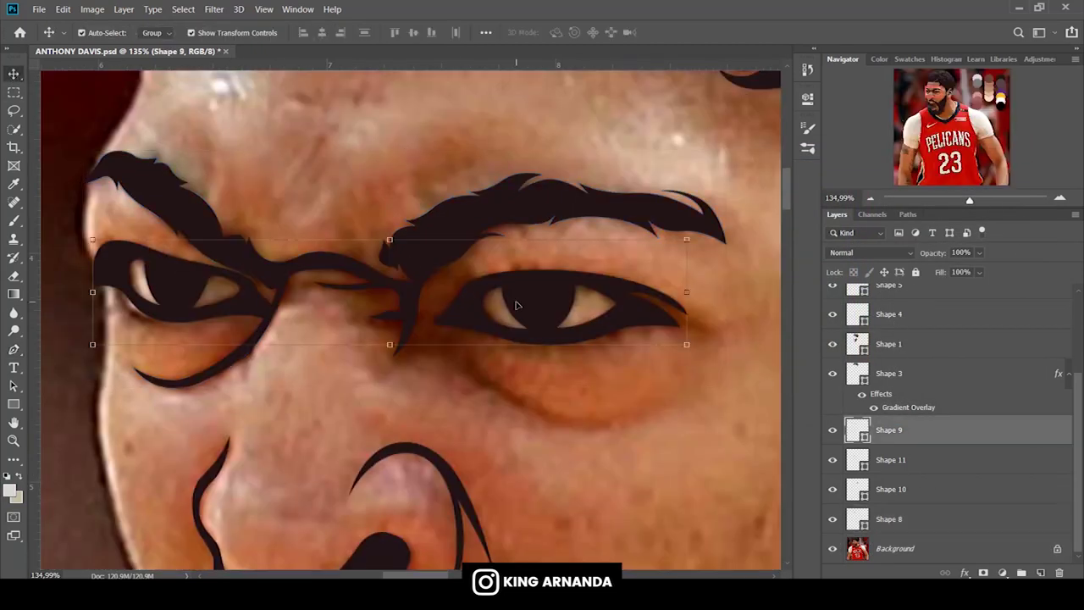
click(832, 430)
drag(970, 200, 979, 200)
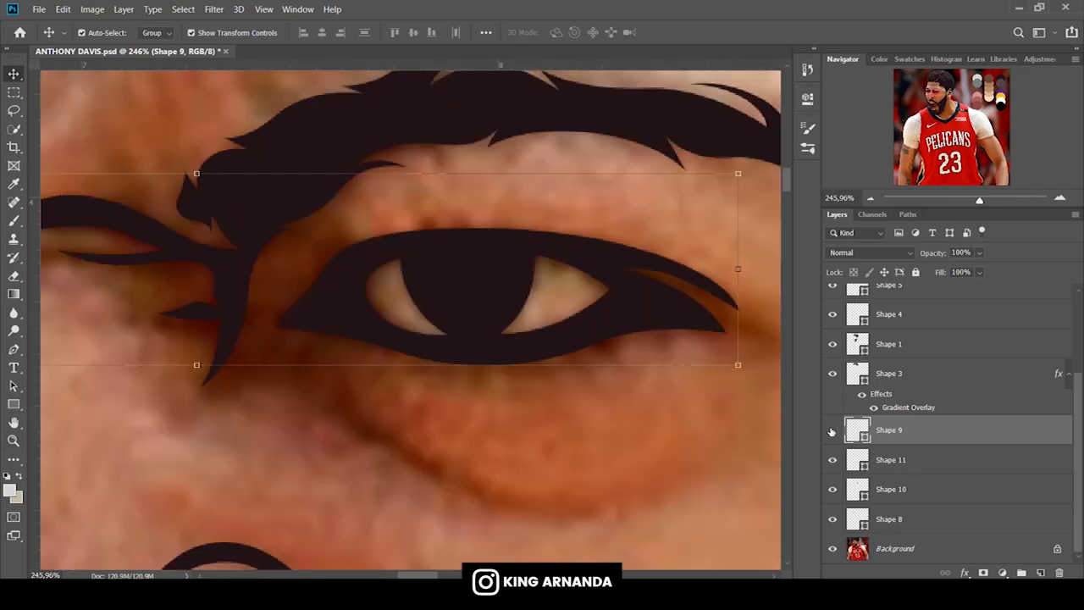
click(832, 429)
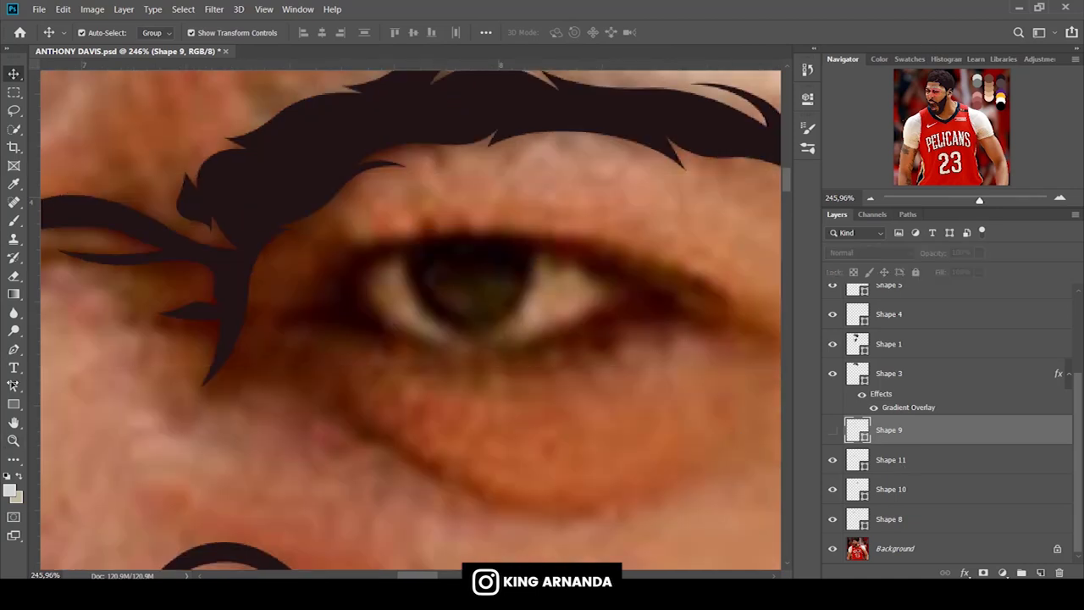
Draw a small light grey ellipse catchlight on the pupil.
click(14, 440)
click(13, 276)
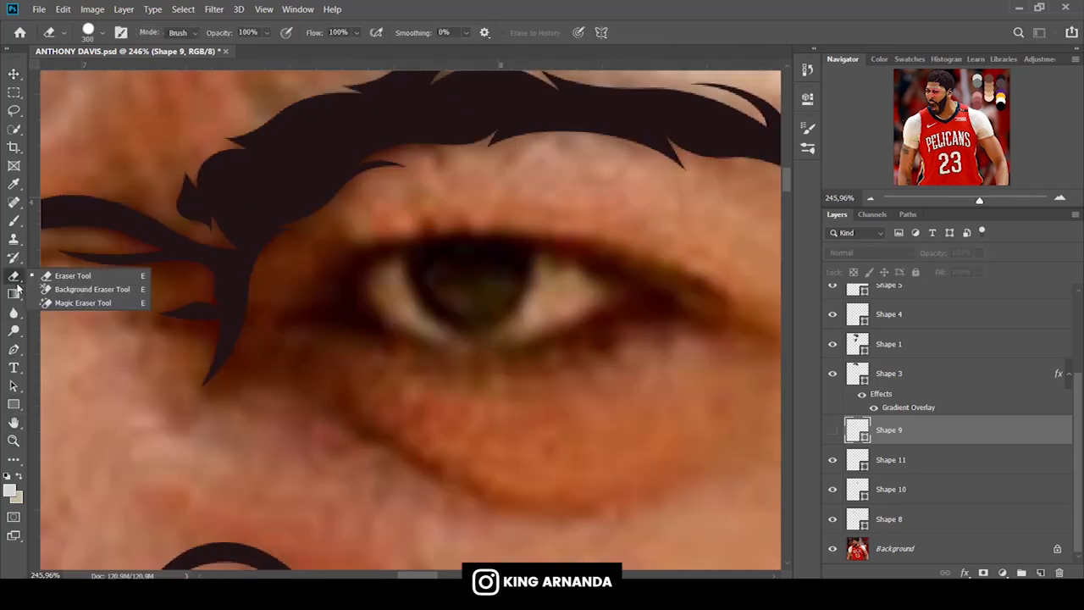
click(14, 403)
click(73, 430)
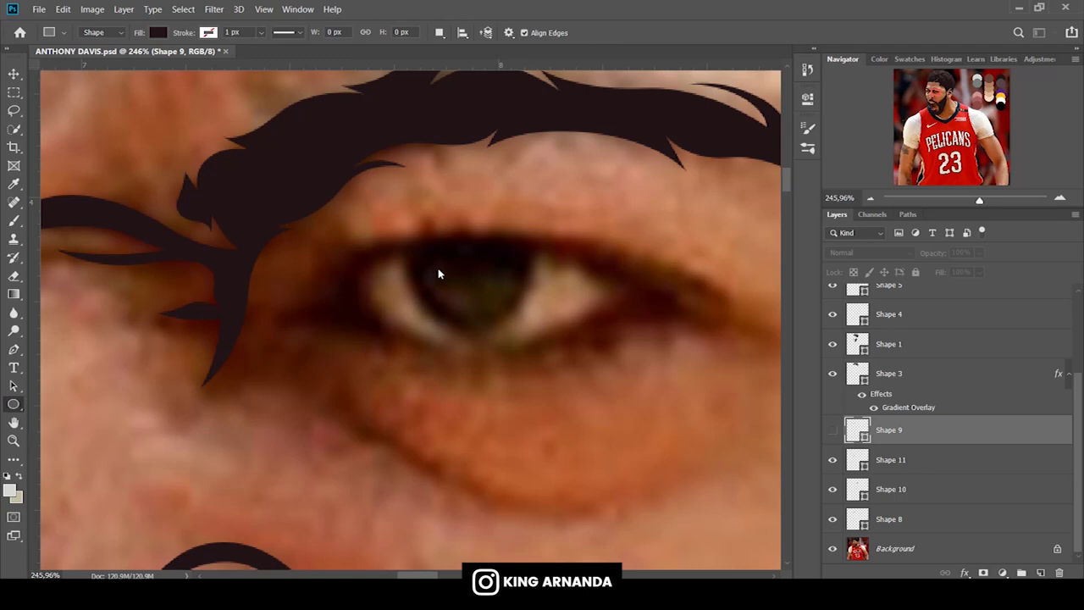
drag(438, 268, 457, 249)
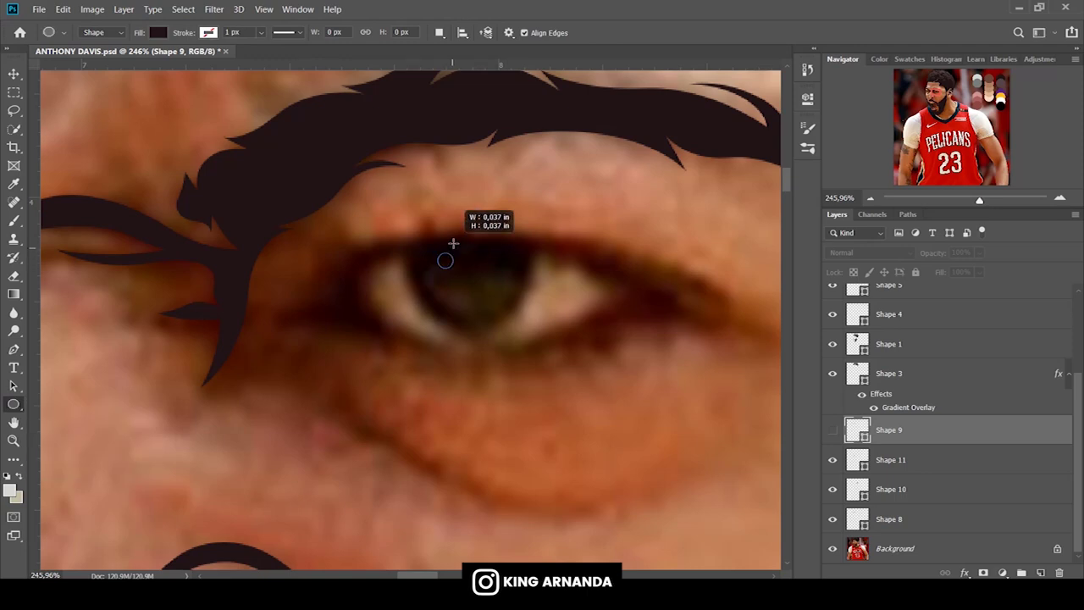
click(157, 32)
click(113, 106)
Alt-drag a copy of the catchlight onto the other pupil and show Shape 9 again.
key(v)
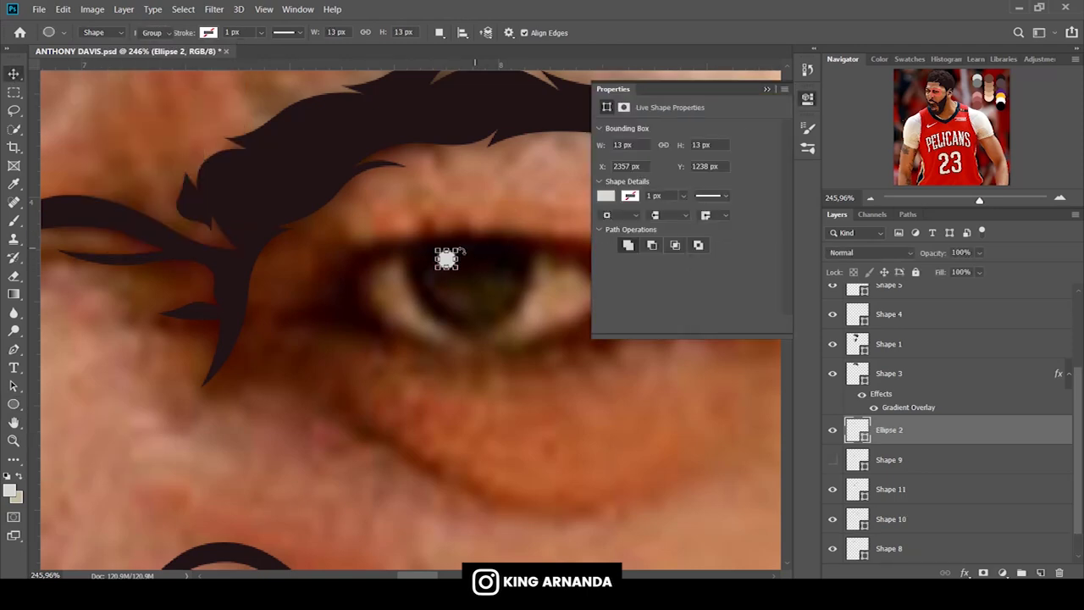
drag(455, 245, 68, 260)
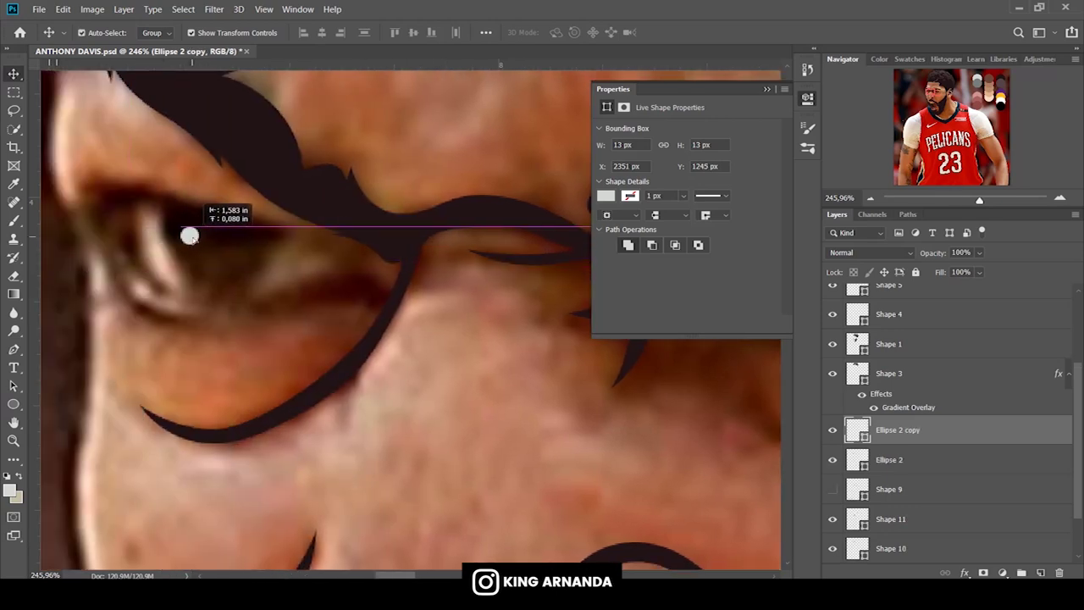
drag(68, 261, 204, 236)
click(832, 488)
click(889, 489)
Select the background photo layer and zoom in on the ear.
drag(978, 200, 961, 200)
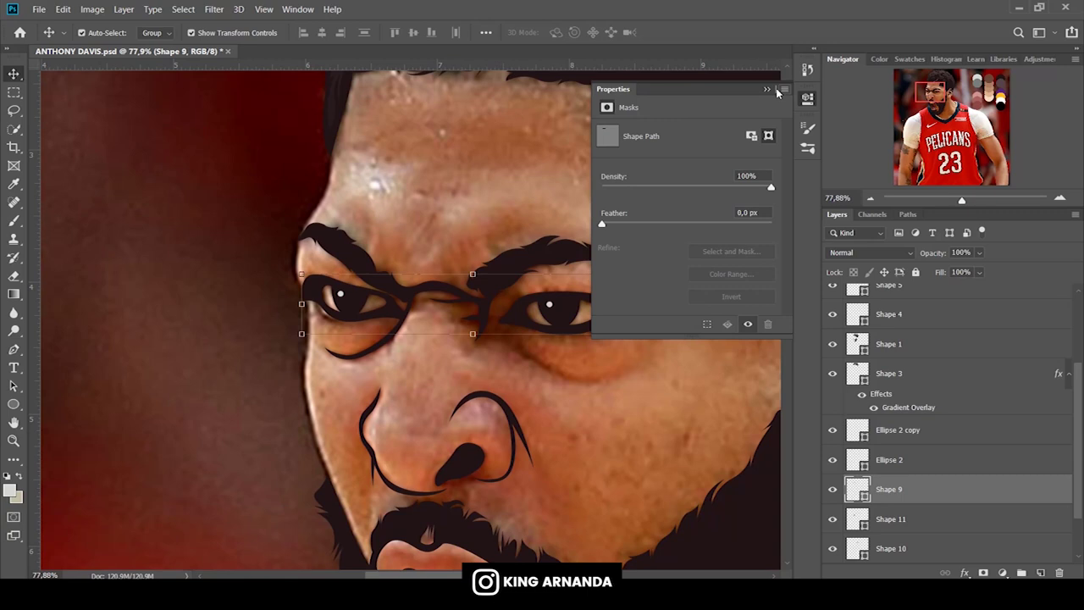
click(766, 89)
drag(931, 101, 951, 100)
scroll(932, 474, down, 3)
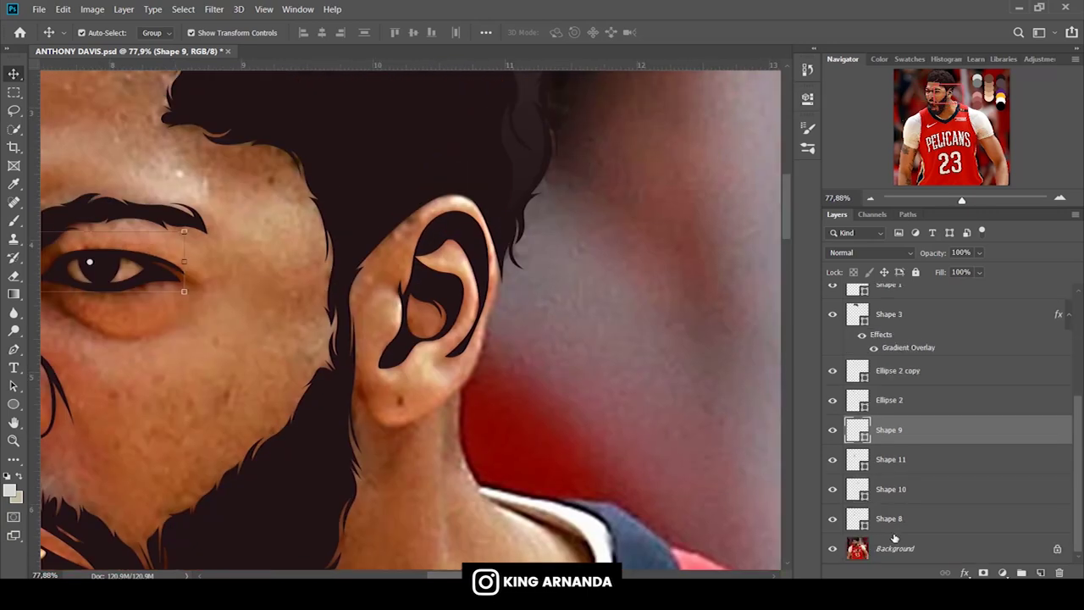
click(893, 546)
drag(962, 201, 969, 201)
click(14, 349)
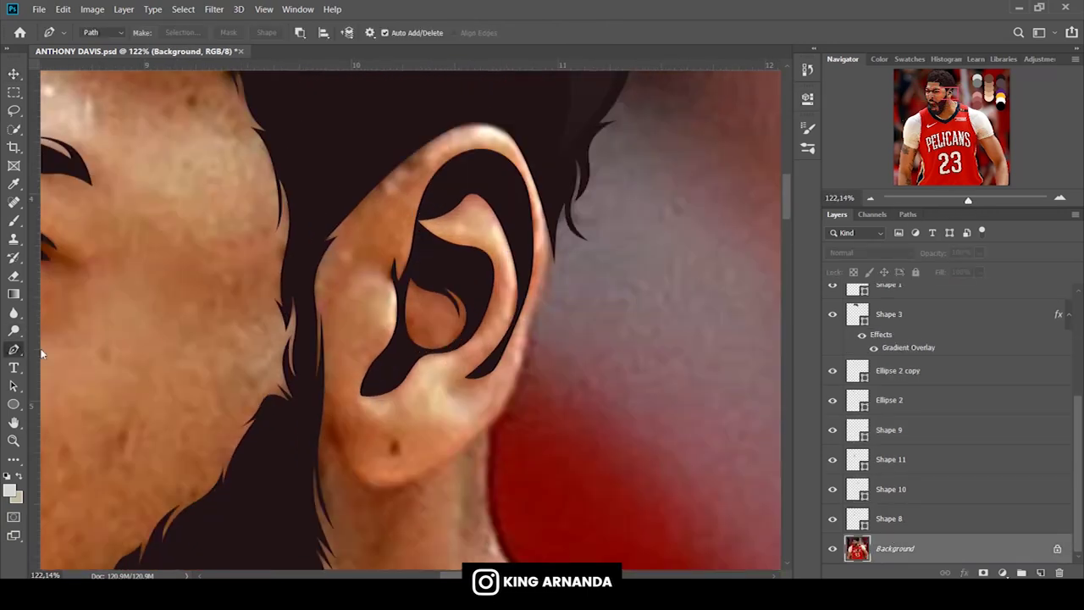
Set the Pen to Shape mode with no fill and a dark brown 6 pt stroke.
click(90, 32)
click(93, 48)
scroll(496, 314, up, 3)
click(484, 110)
click(157, 33)
click(98, 59)
click(208, 33)
key(Escape)
click(10, 489)
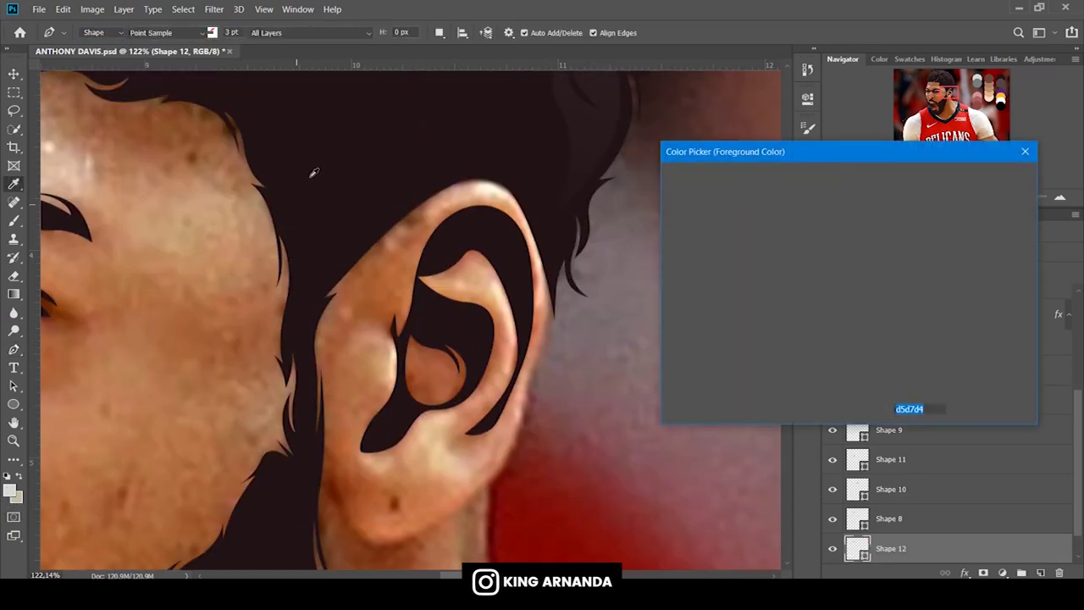
click(750, 341)
click(987, 177)
click(209, 34)
click(145, 104)
click(222, 35)
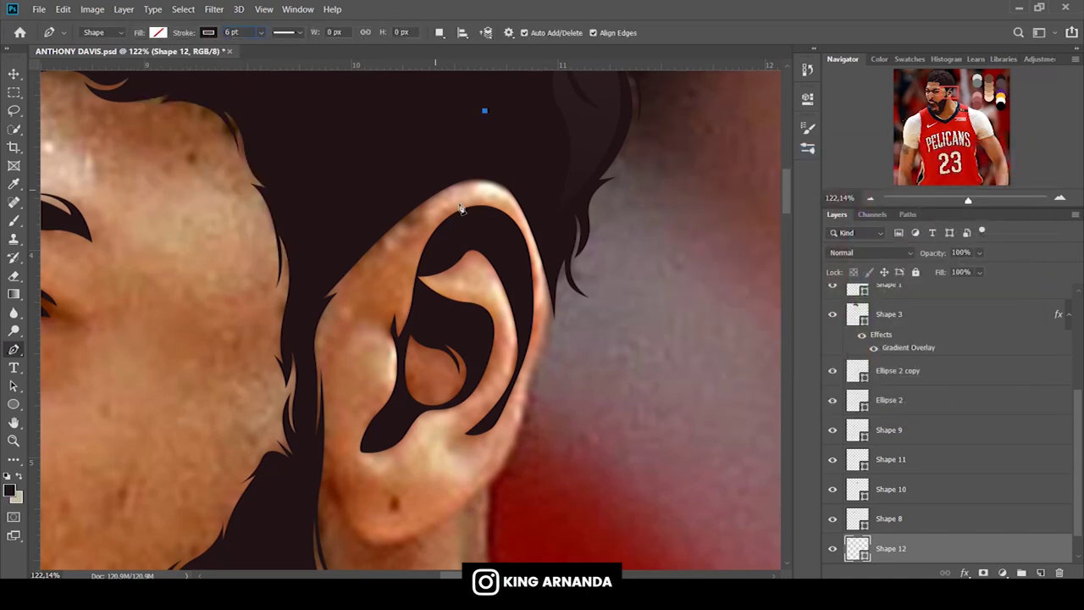
Draw the first curves along the ear's back edge, with stroke alignment set and round caps.
drag(552, 334, 535, 436)
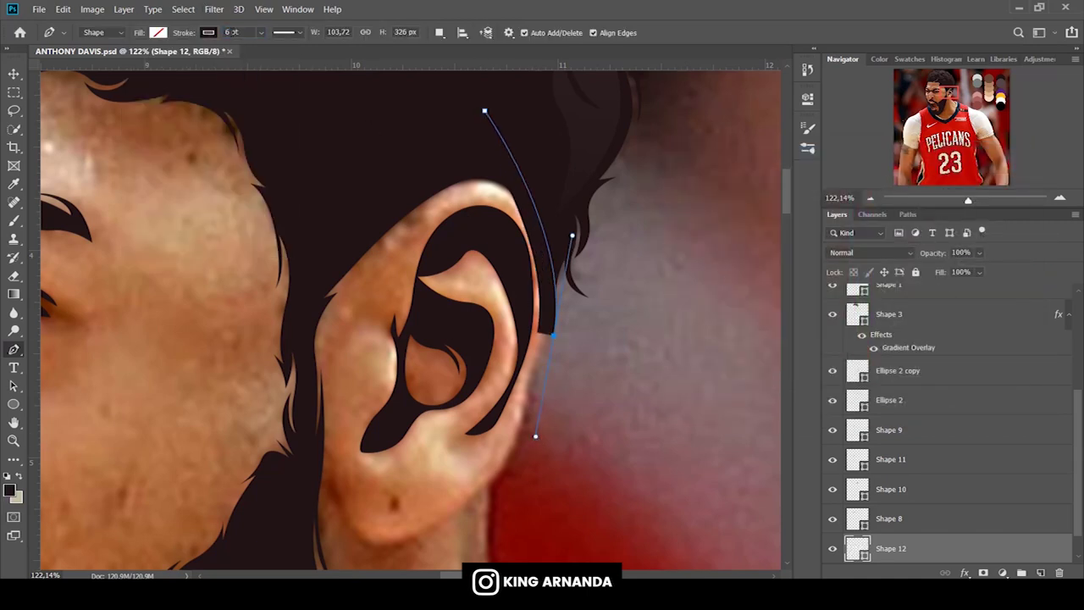
click(286, 32)
click(239, 181)
click(233, 206)
scroll(474, 381, down, 3)
drag(503, 377, 484, 419)
click(286, 33)
click(286, 180)
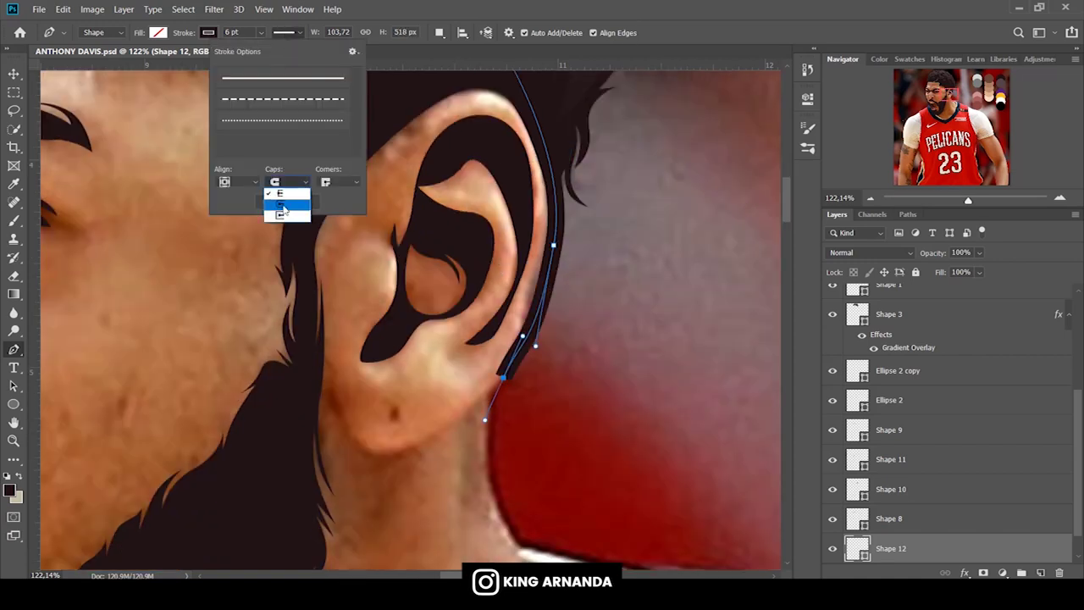
Wrap the outline around the earlobe, finish it, and begin a new line down the neck.
drag(413, 445, 364, 467)
drag(325, 394, 307, 339)
scroll(440, 370, down, 3)
key(Escape)
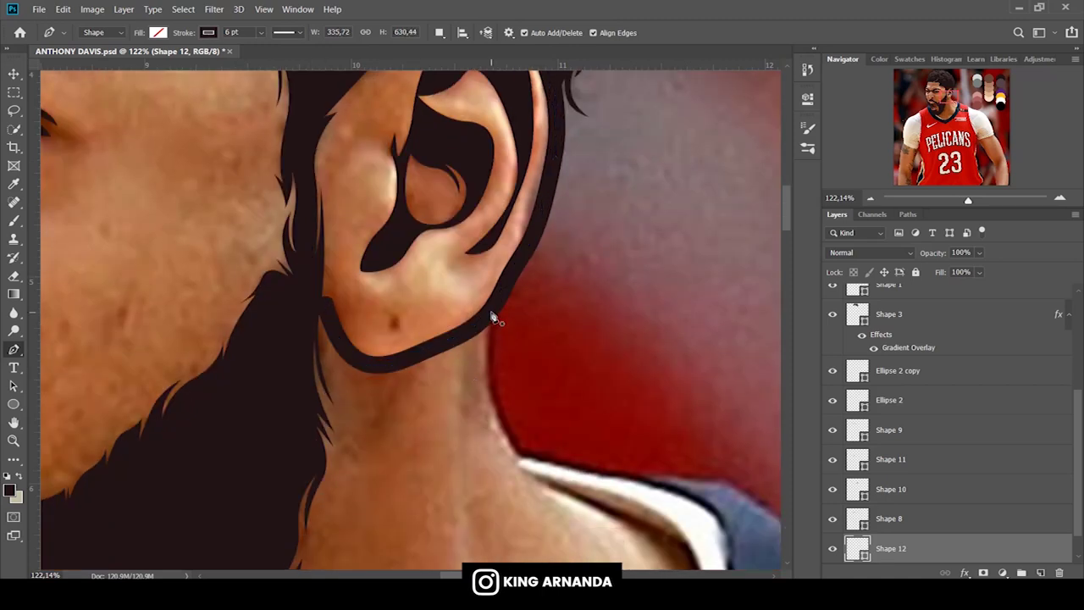
click(490, 313)
scroll(537, 315, down, 5)
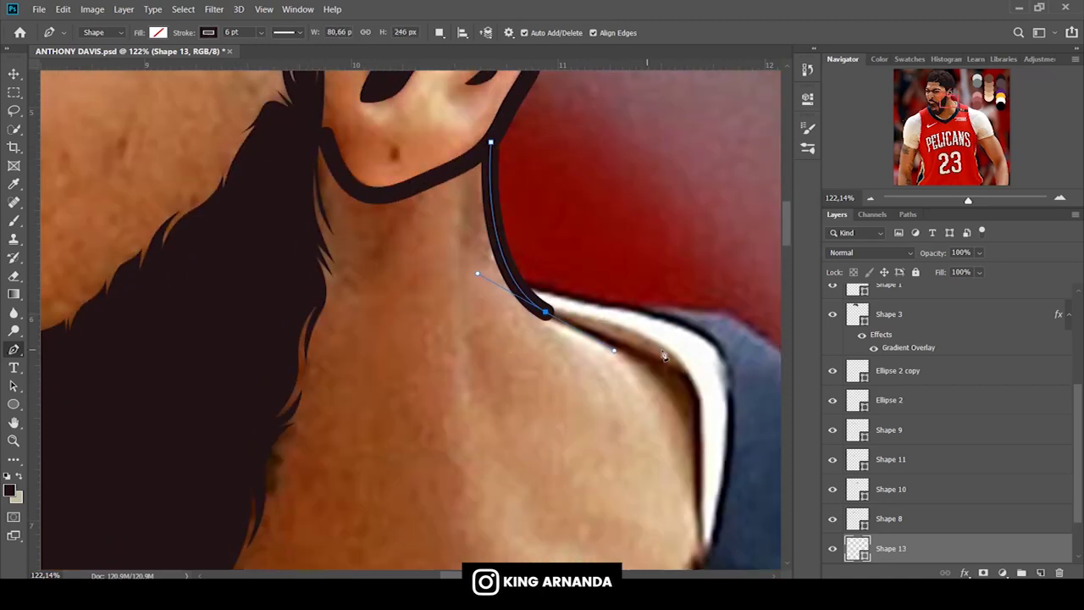
Trace the first outline stroke from the neck along the collar to the beard edge.
scroll(597, 341, down, 2)
scroll(694, 279, down, 3)
mouse_move(695, 241)
mouse_down()
mouse_move(695, 309)
mouse_move(635, 349)
mouse_up()
scroll(694, 309, down, 2)
scroll(677, 288, down, 1)
drag(967, 200, 960, 200)
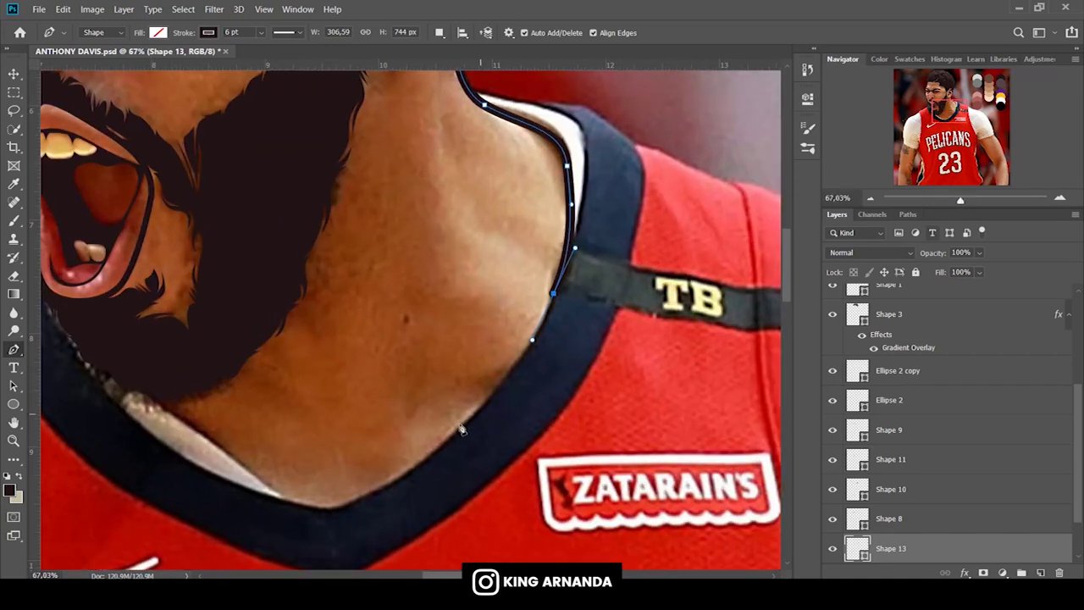
drag(439, 447, 377, 497)
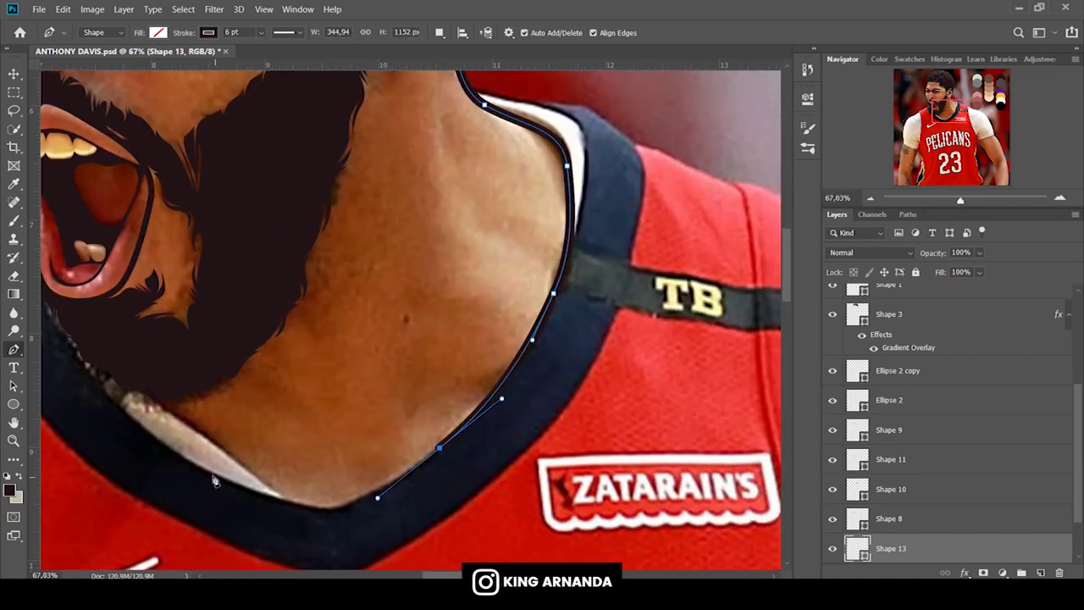
drag(212, 472, 302, 520)
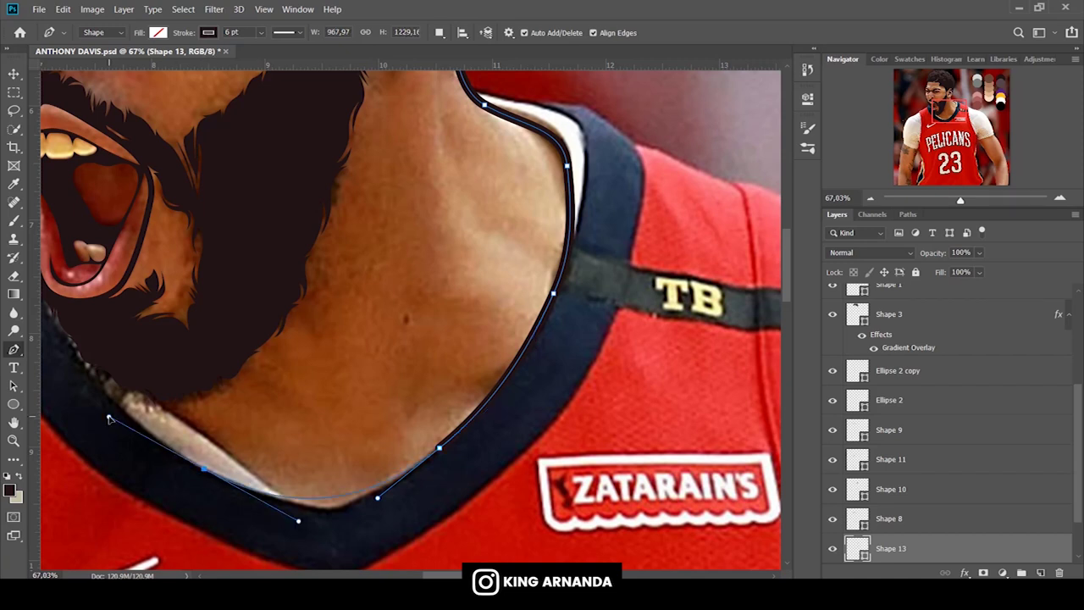
scroll(302, 520, left, 3)
drag(458, 291, 482, 315)
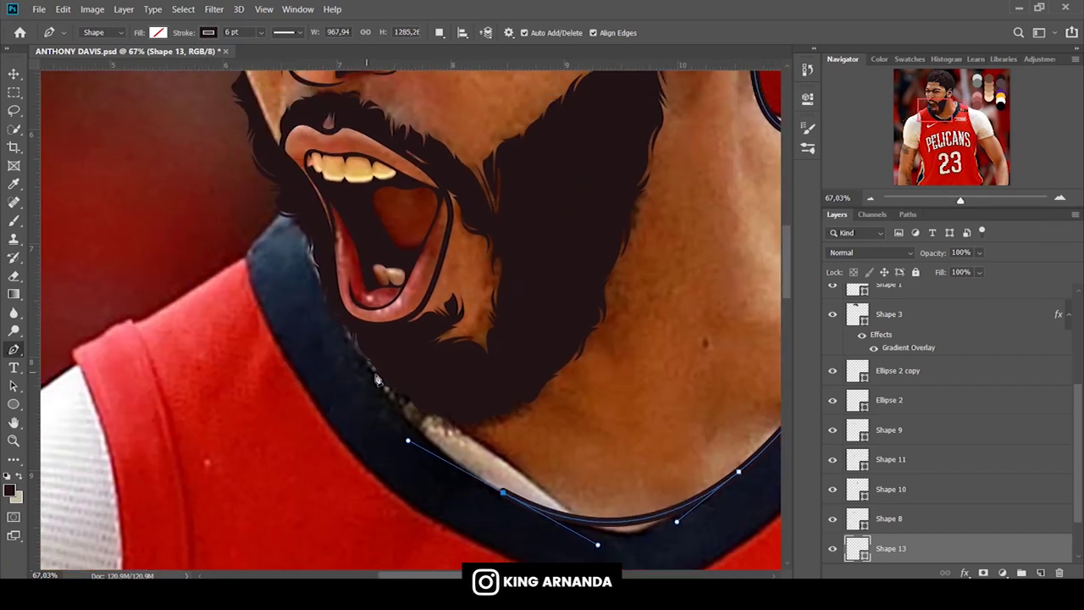
drag(310, 315, 309, 194)
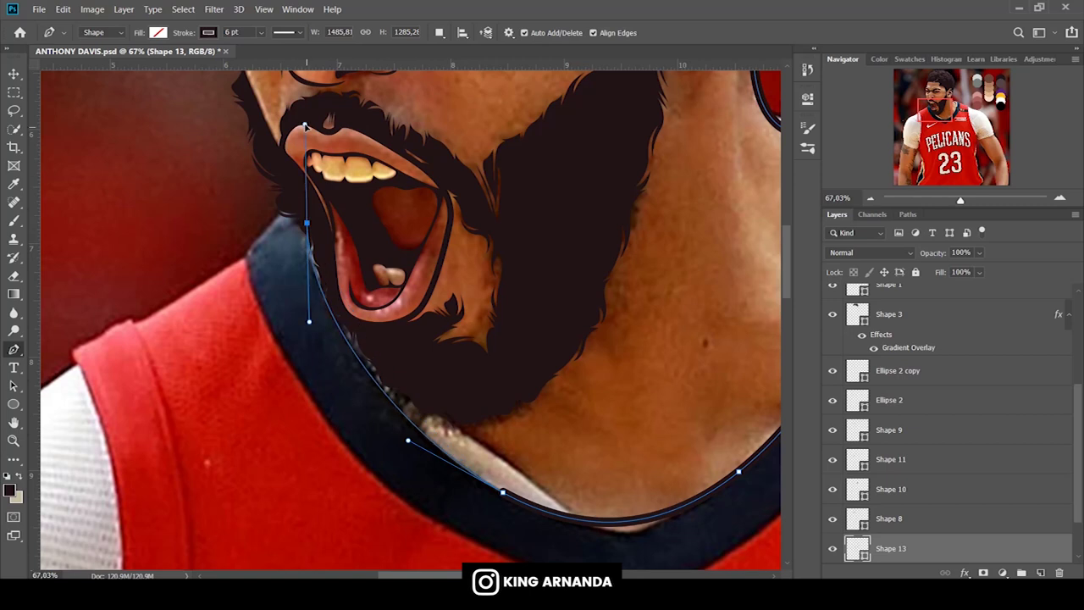
key(Return)
Draw a second curved stroke along the collar edge.
scroll(569, 445, down, 3)
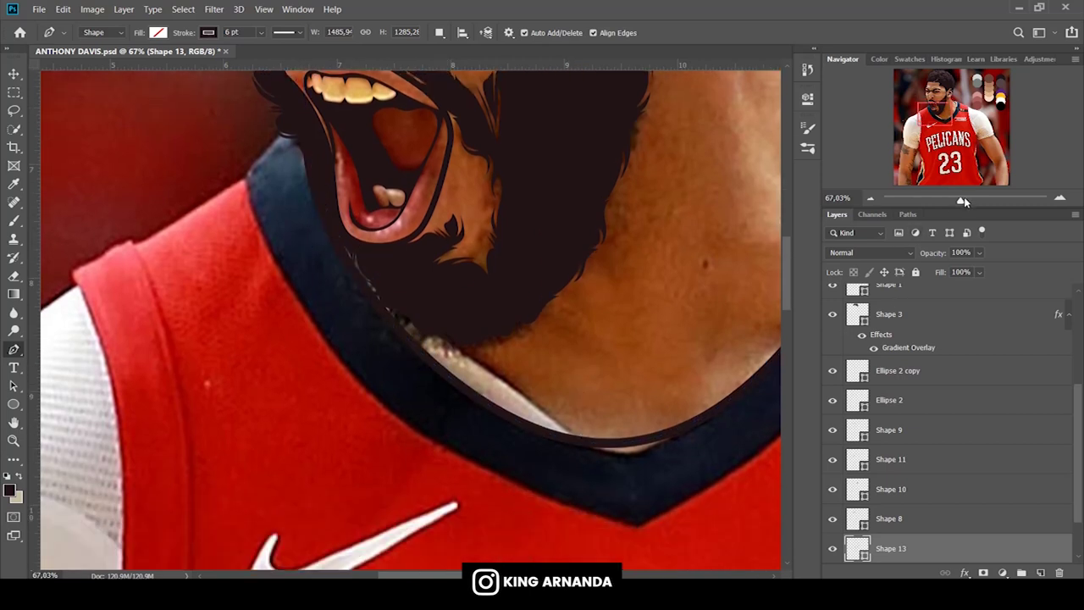
click(965, 201)
click(663, 506)
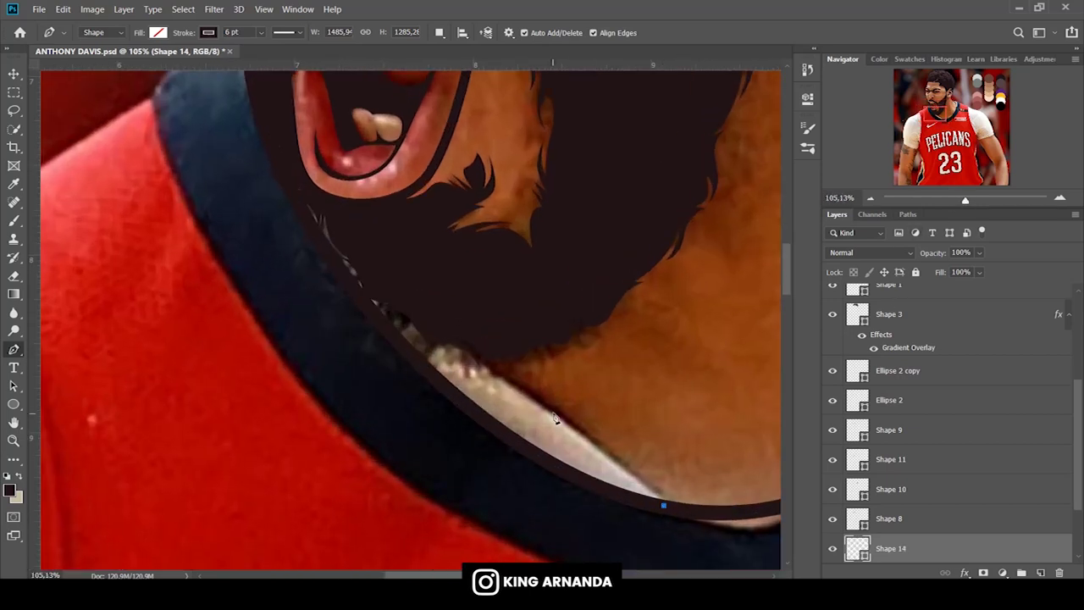
drag(551, 414, 581, 423)
click(377, 292)
key(Return)
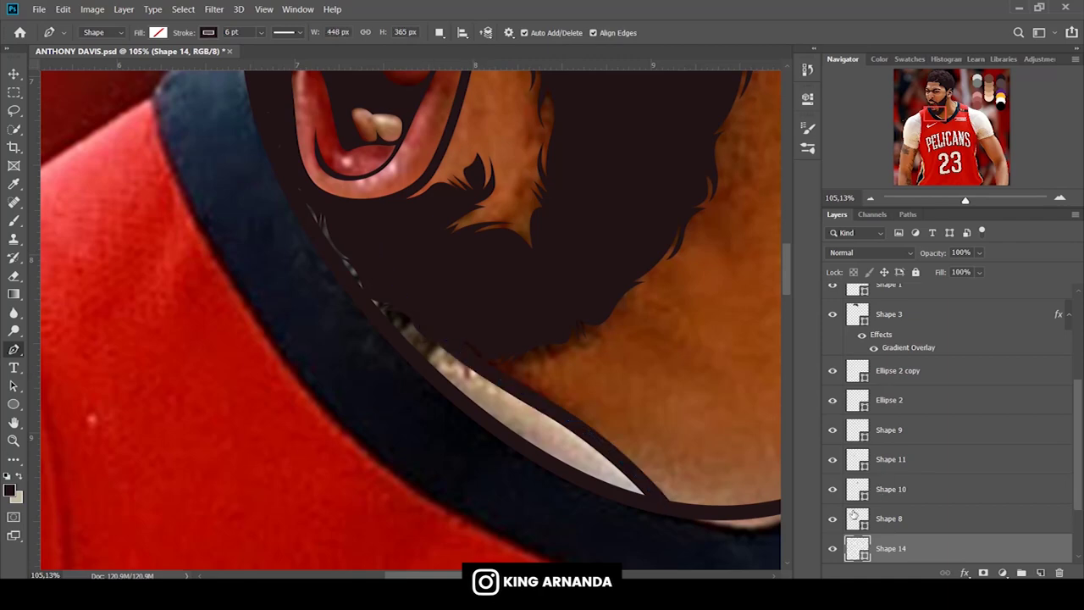
Show the reference photo and start the face-edge stroke at the forehead.
scroll(855, 525, down, 3)
mouse_move(966, 201)
mouse_down()
mouse_move(950, 200)
mouse_move(966, 200)
mouse_up()
click(832, 549)
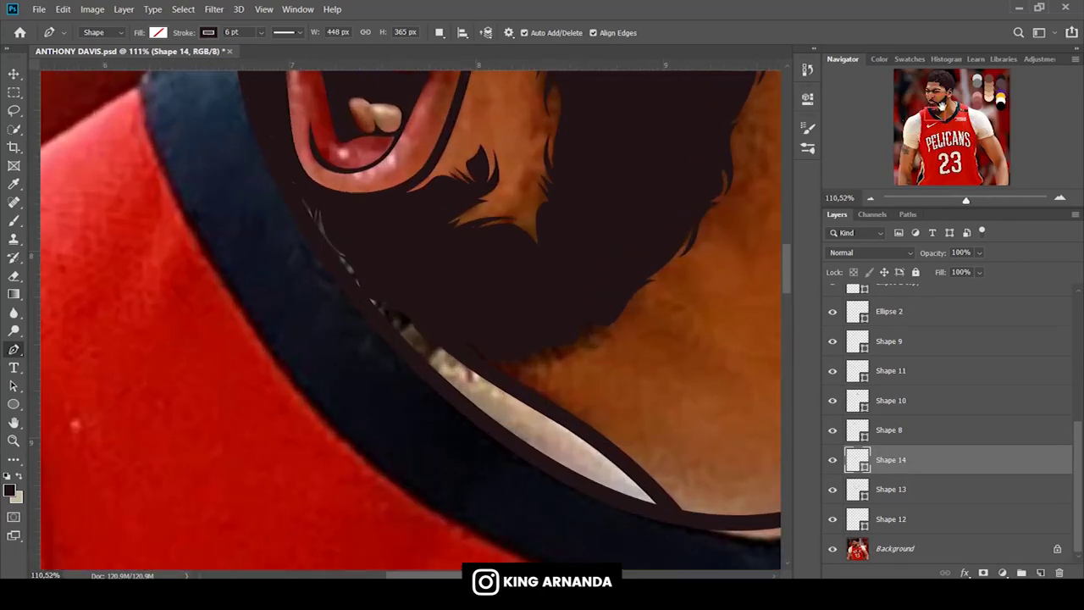
drag(381, 85, 610, 225)
scroll(508, 215, down, 3)
click(477, 232)
click(471, 286)
drag(455, 331, 434, 361)
Continue the left face-edge stroke down to the jaw and commit it.
scroll(427, 372, down, 2)
scroll(424, 397, down, 3)
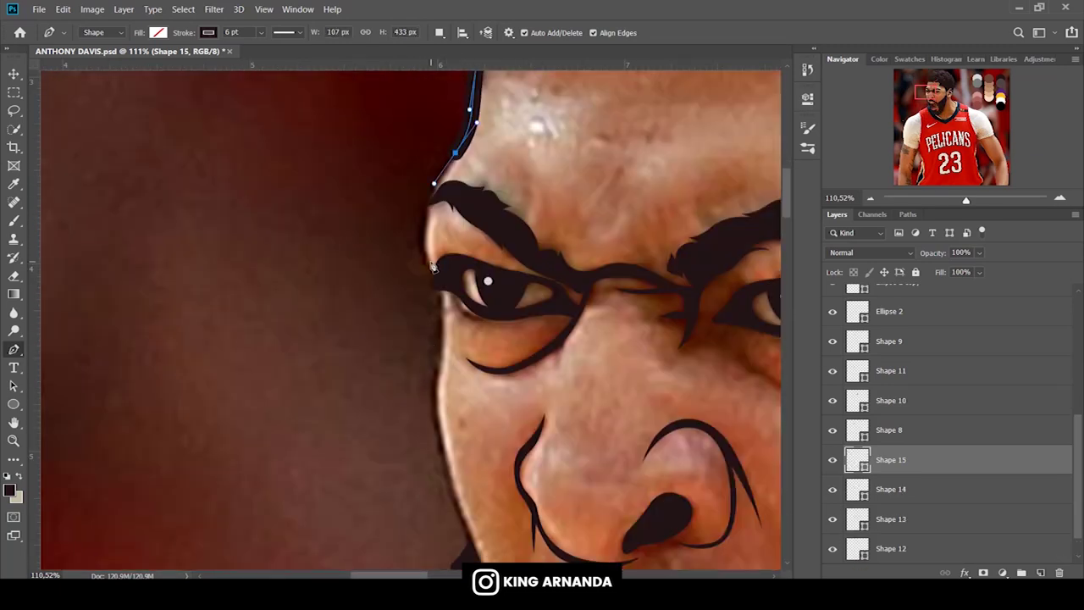
drag(428, 268, 440, 297)
drag(438, 366, 432, 398)
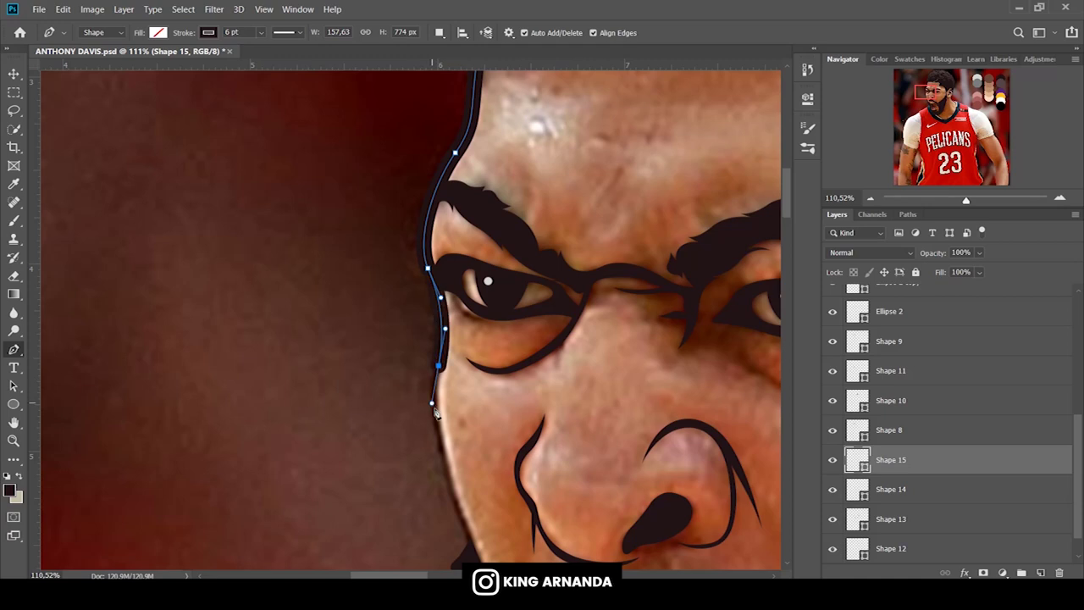
scroll(432, 398, down, 6)
scroll(431, 398, down, 1)
drag(478, 338, 499, 393)
click(530, 458)
key(Return)
scroll(903, 466, down, 1)
click(894, 548)
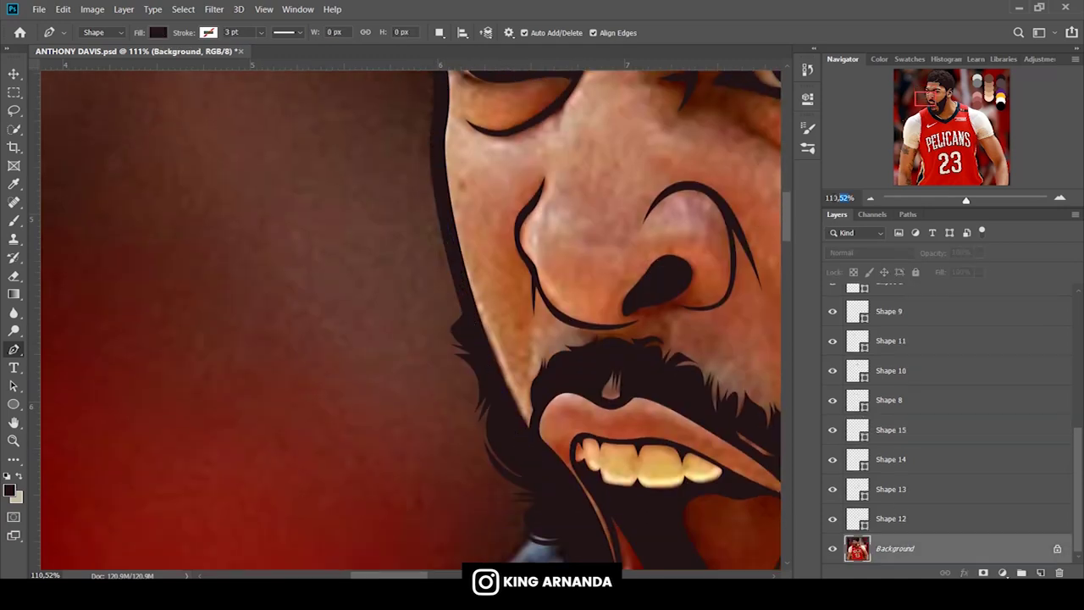
key(ctrl+0)
Check the line art against the photo, then group the outline shape layers into Group 2.
click(832, 548)
key(v)
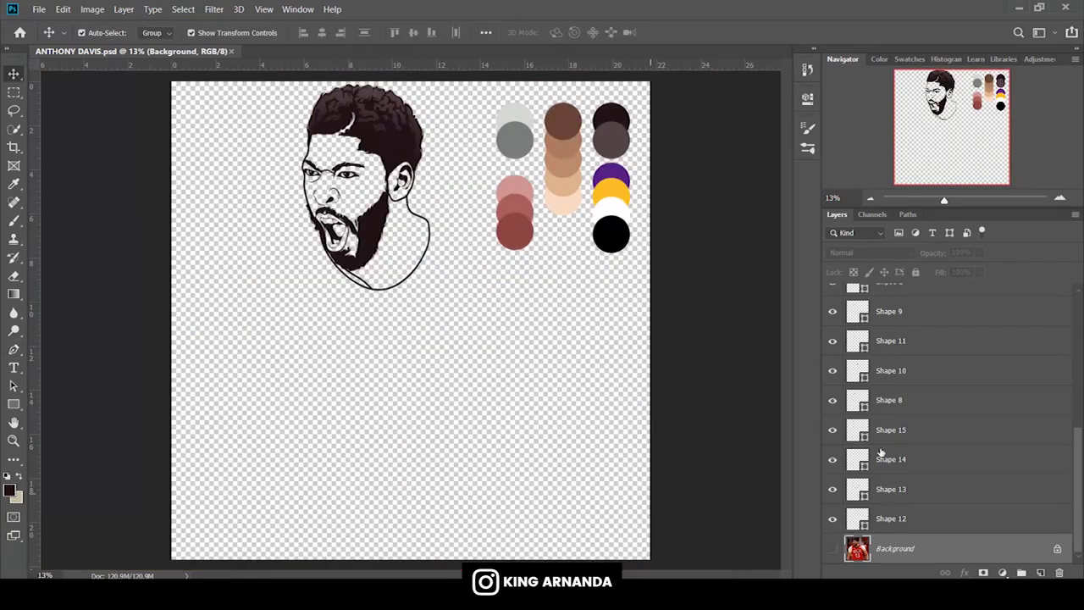
click(831, 548)
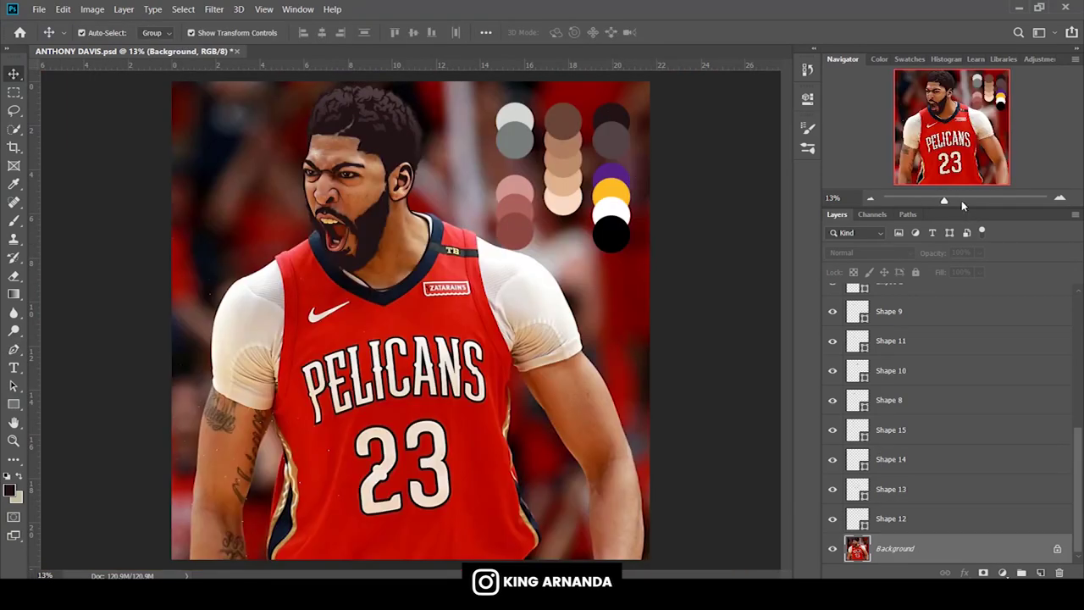
drag(961, 200, 965, 200)
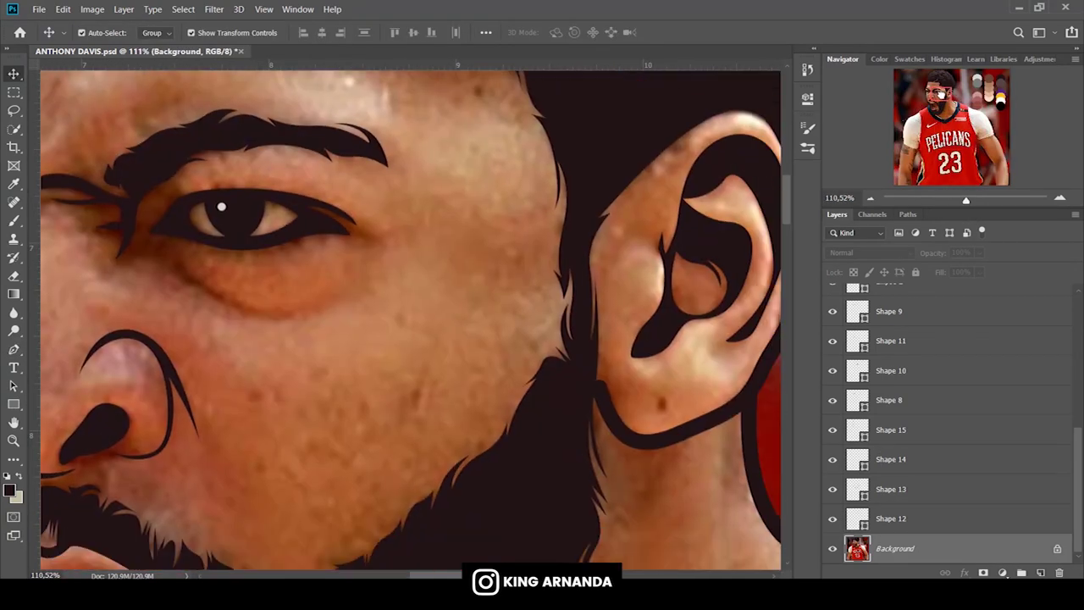
drag(939, 96, 946, 101)
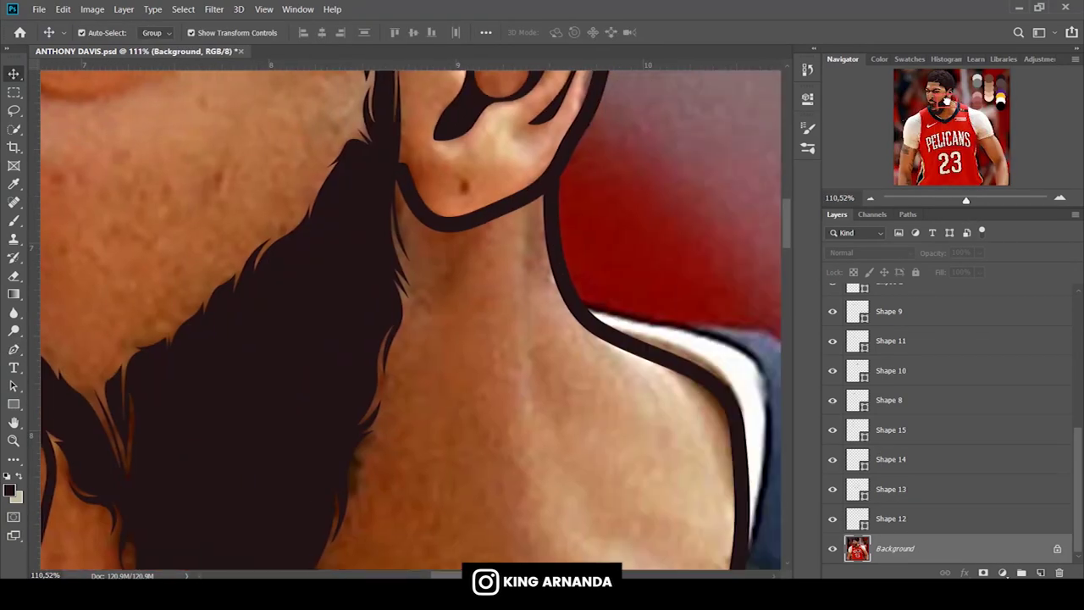
click(933, 516)
shift+click(917, 318)
key(ctrl+g)
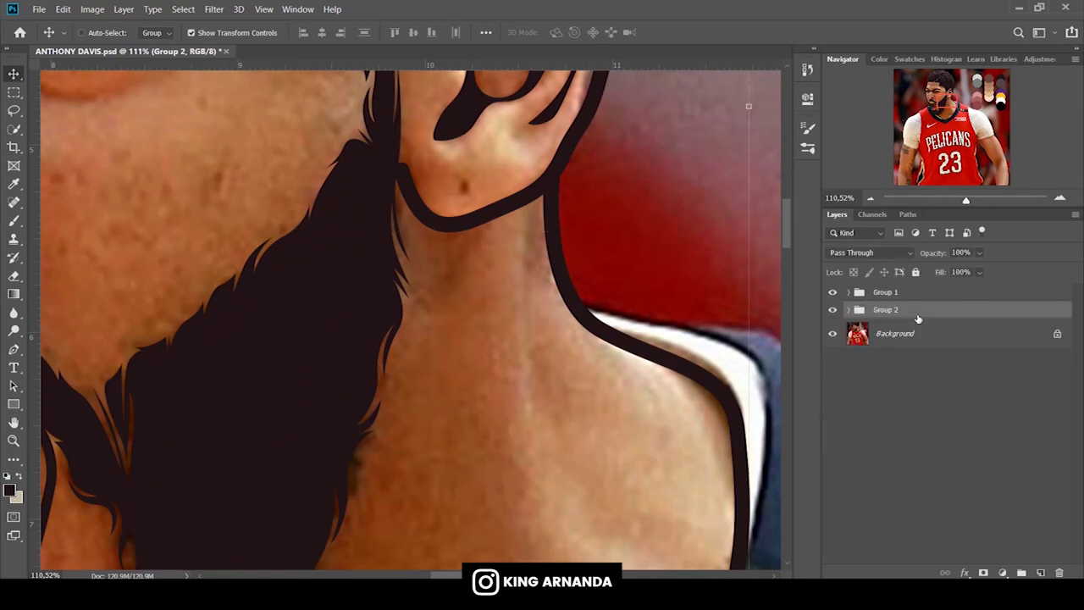
Sample light grey, then a light beige, from the palette circles as the foreground colour.
drag(954, 102, 977, 81)
click(10, 491)
click(399, 194)
click(965, 181)
click(10, 490)
click(358, 367)
click(989, 176)
Zoom in closely on the eye and select the reference photo layer.
drag(980, 85, 935, 95)
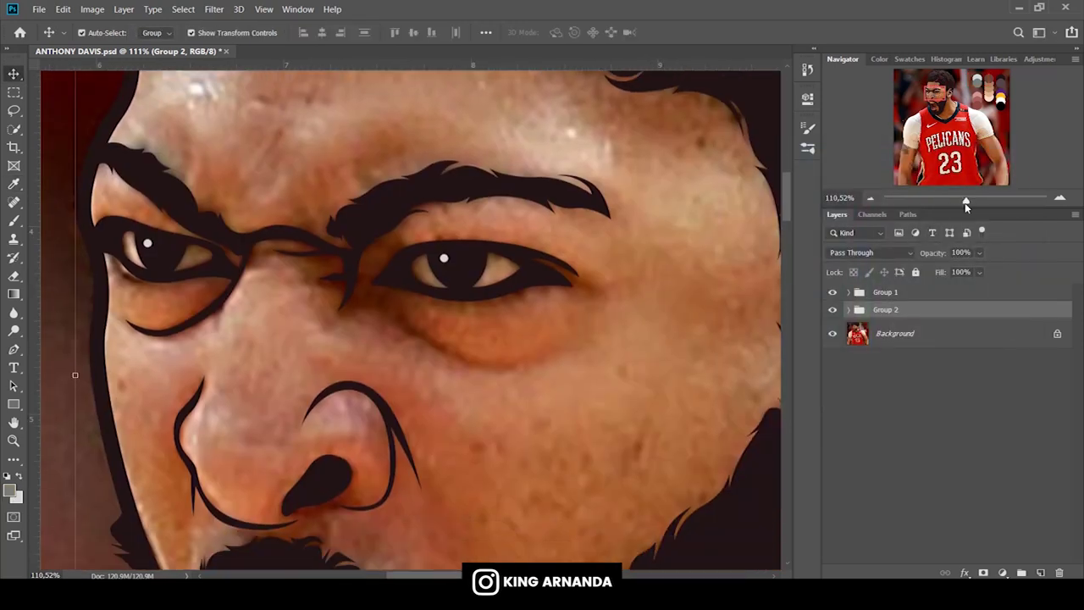
drag(964, 202, 979, 200)
click(883, 338)
scroll(634, 230, up, 1)
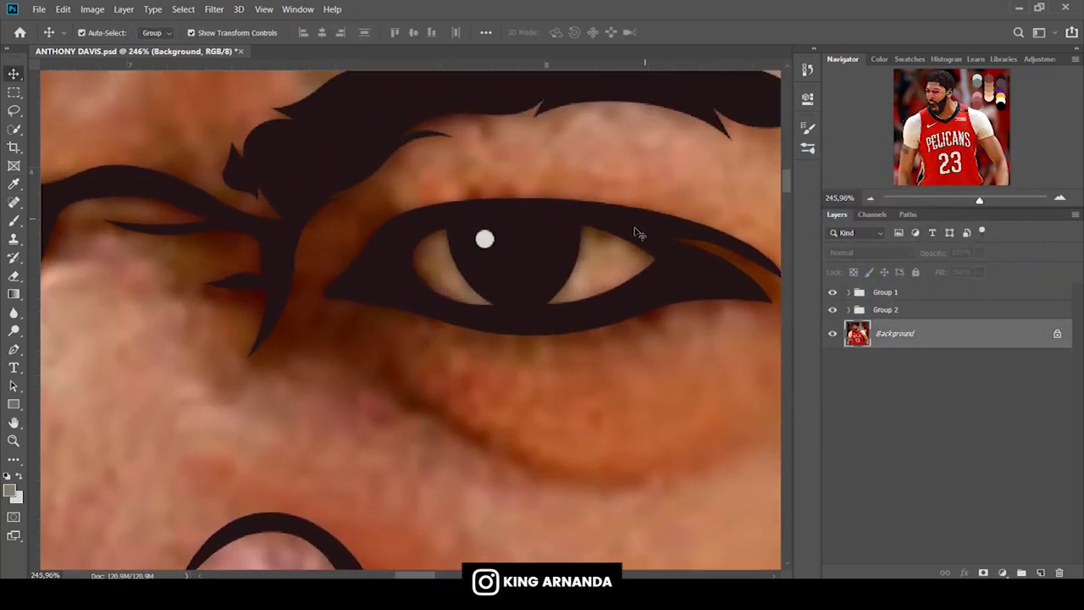
With the Pen in Shape mode, draw the first eye's upper eye-white shape.
click(14, 350)
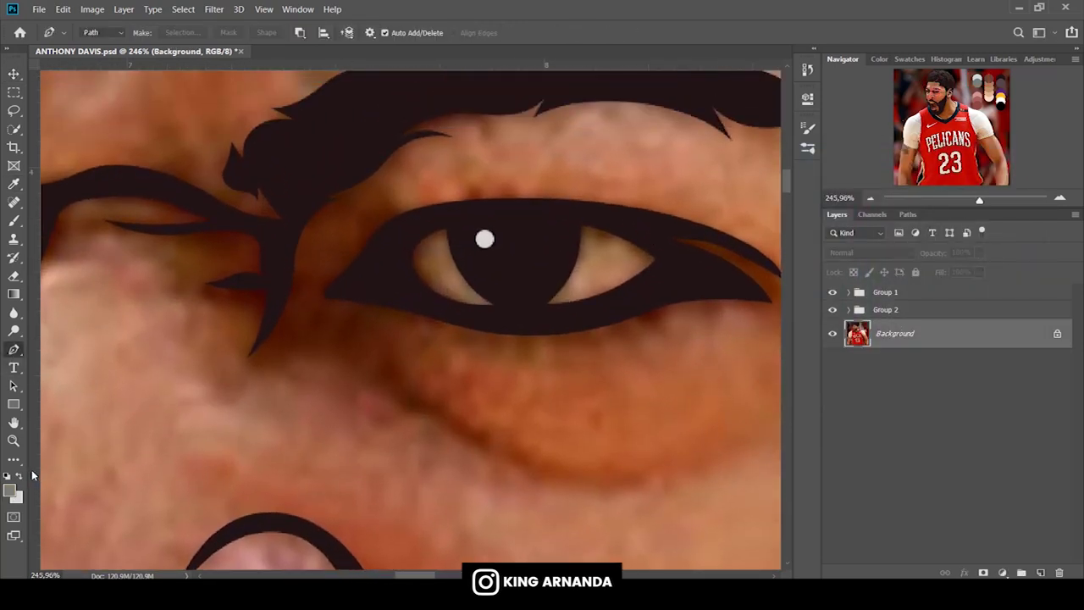
click(93, 32)
click(95, 47)
click(658, 280)
drag(518, 247, 428, 248)
click(406, 293)
click(385, 256)
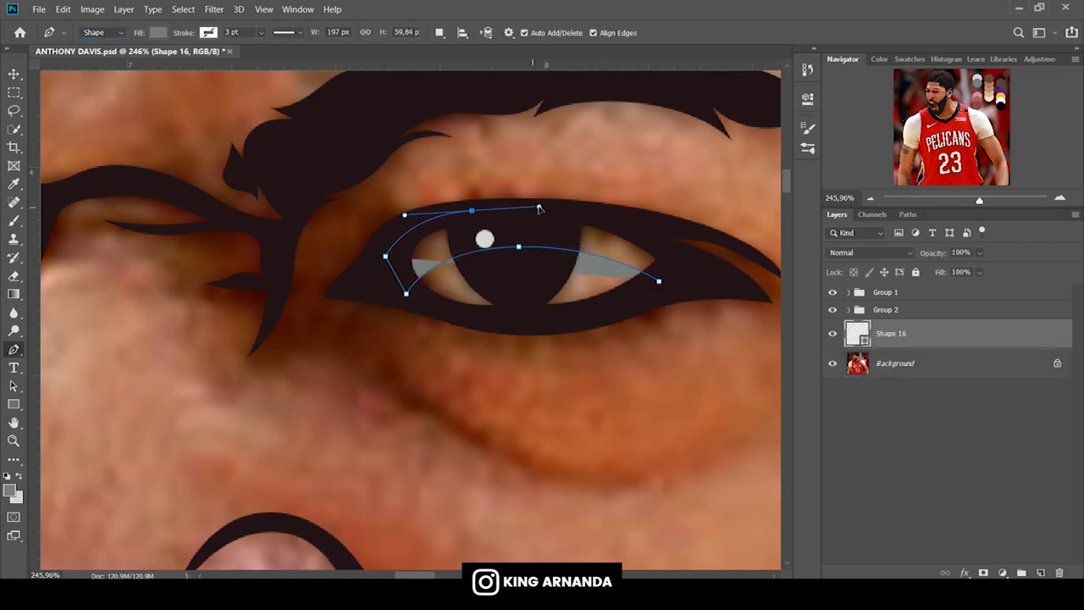
drag(470, 209, 547, 204)
drag(648, 234, 680, 257)
click(658, 280)
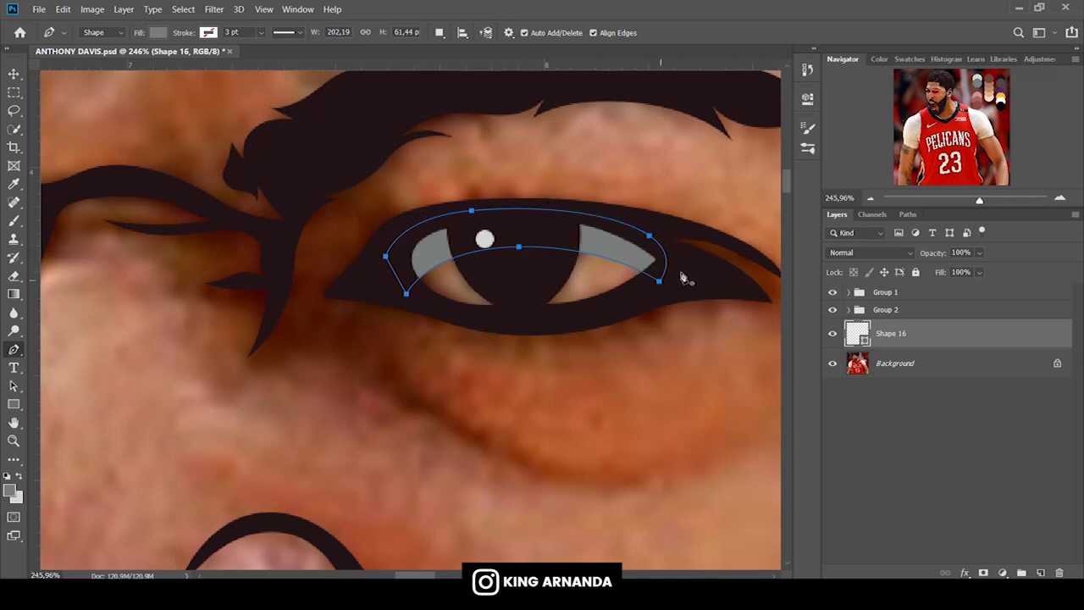
Draw the lower eye-white shape beneath the first one and give it a lighter fill.
click(682, 265)
key(ctrl+[)
drag(539, 318, 464, 316)
click(392, 257)
click(390, 217)
drag(555, 215, 603, 218)
click(681, 266)
click(159, 32)
click(106, 106)
Give the lower eye-white shape a reversed grey Gradient Overlay.
click(964, 572)
click(974, 518)
click(808, 204)
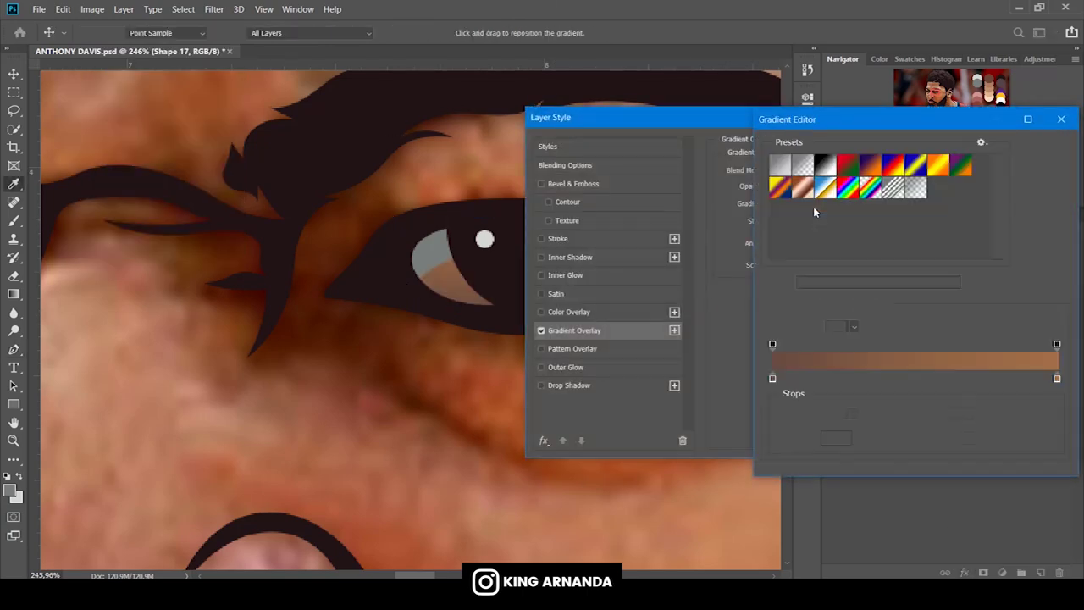
click(782, 167)
click(1041, 153)
click(865, 204)
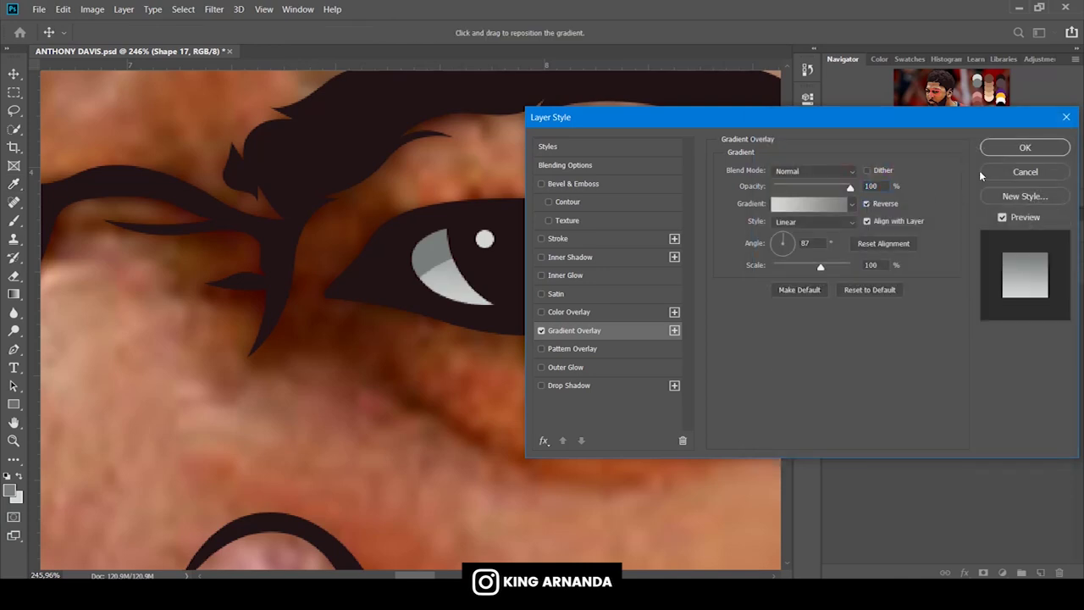
click(1017, 153)
Draw the other eye's upper eye-white shape above Shape 16.
scroll(411, 321, left, 5)
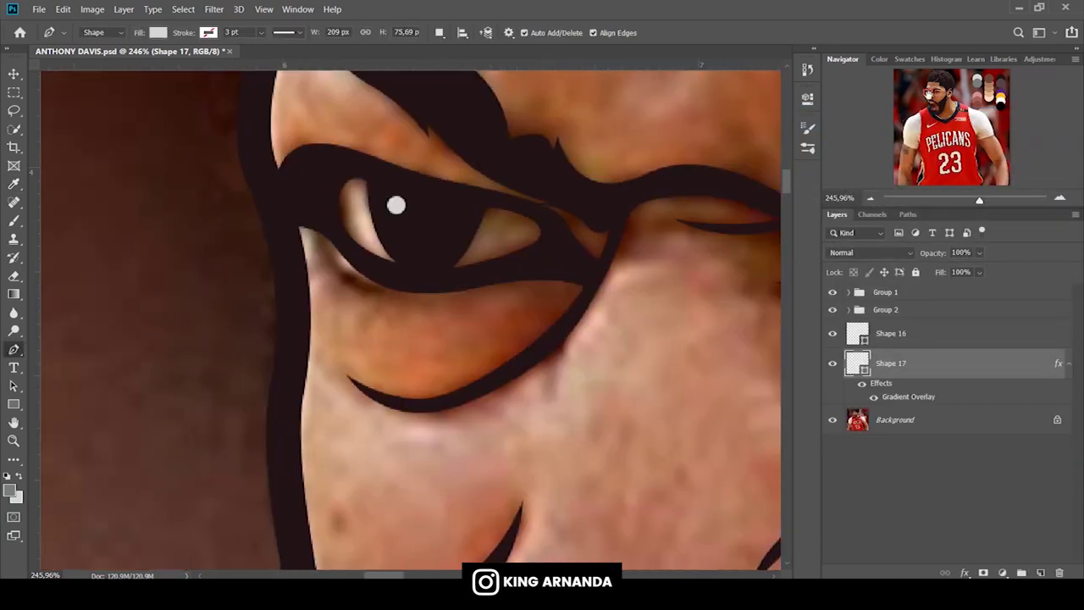
click(904, 333)
click(498, 267)
mouse_move(429, 209)
mouse_down()
mouse_move(359, 193)
mouse_move(317, 169)
mouse_move(396, 187)
mouse_up()
click(347, 239)
drag(482, 197, 532, 206)
drag(551, 242, 547, 264)
click(498, 268)
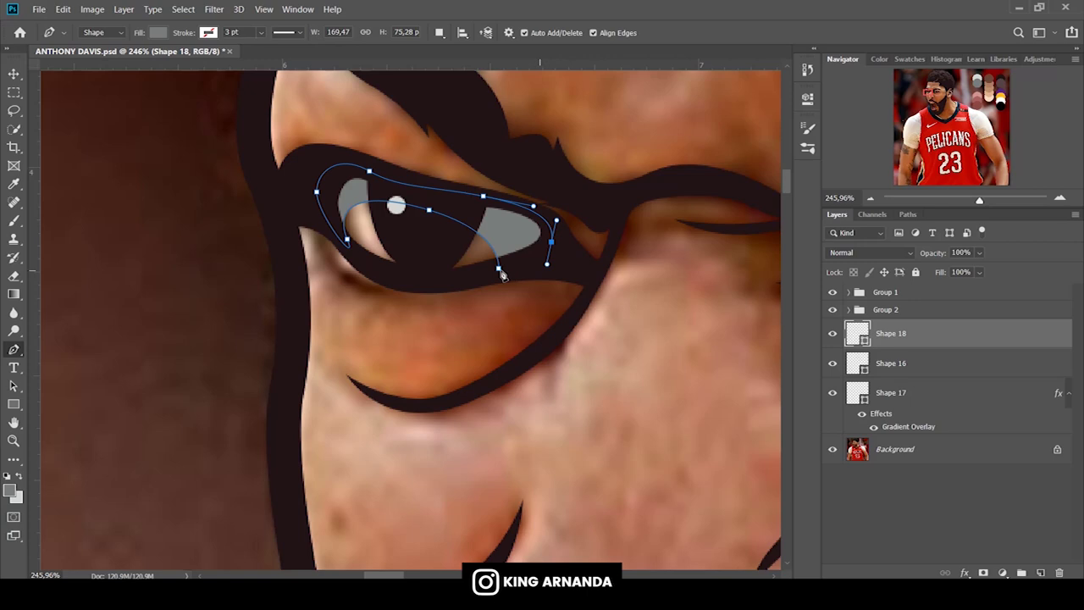
Draw the other eye's lower eye-white shape above Shape 17.
click(912, 390)
click(552, 240)
drag(450, 282, 423, 284)
click(339, 240)
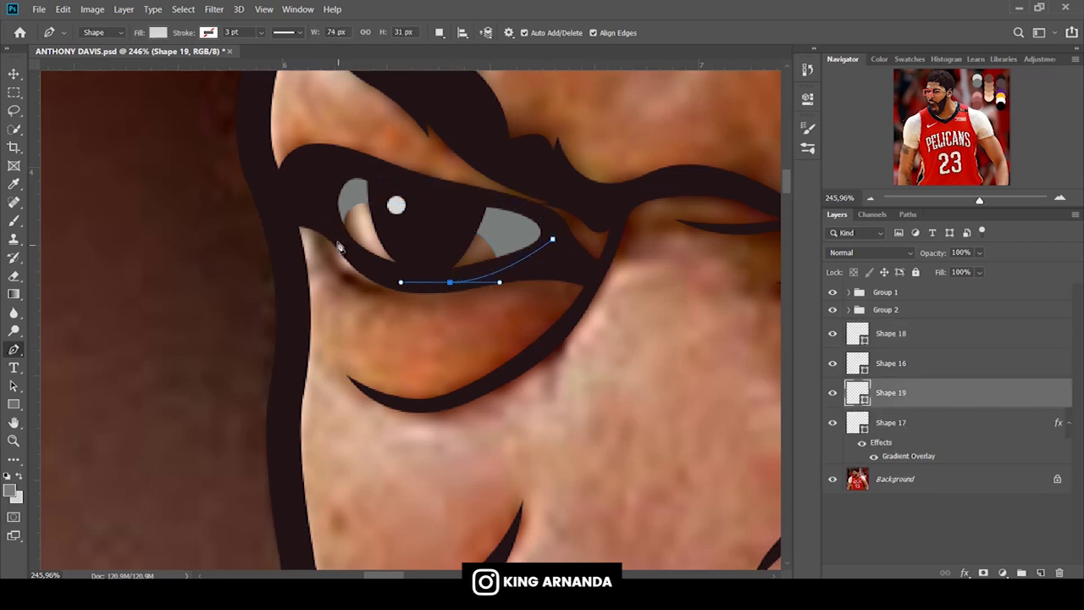
mouse_move(322, 179)
mouse_down()
mouse_move(333, 160)
mouse_move(404, 182)
mouse_up()
drag(486, 198, 525, 212)
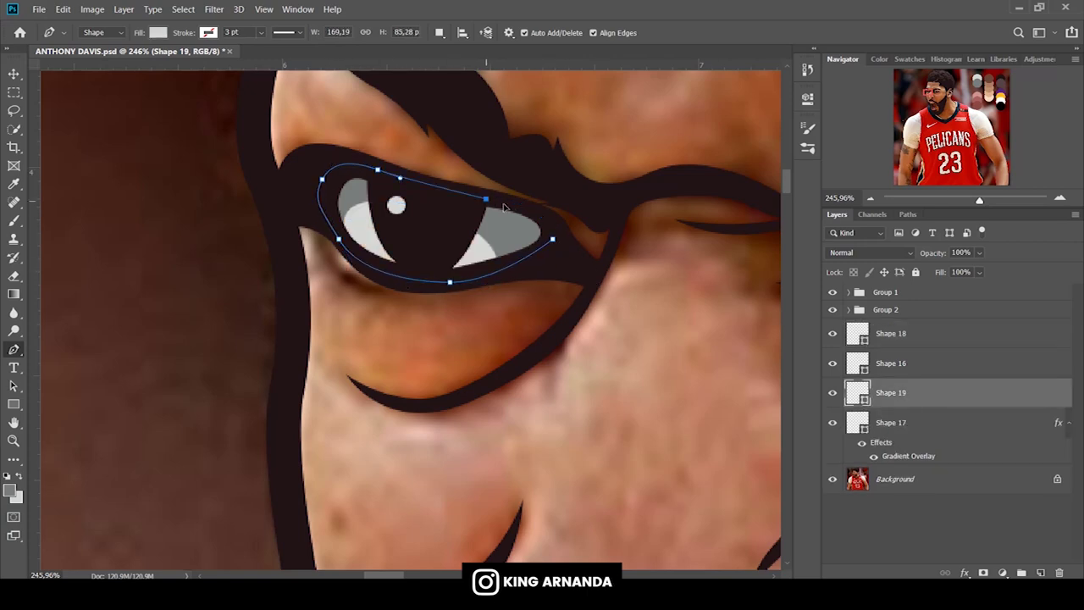
click(552, 239)
Add a Gradient Overlay with a custom grey gradient with an added grey stop to it.
click(963, 572)
click(986, 520)
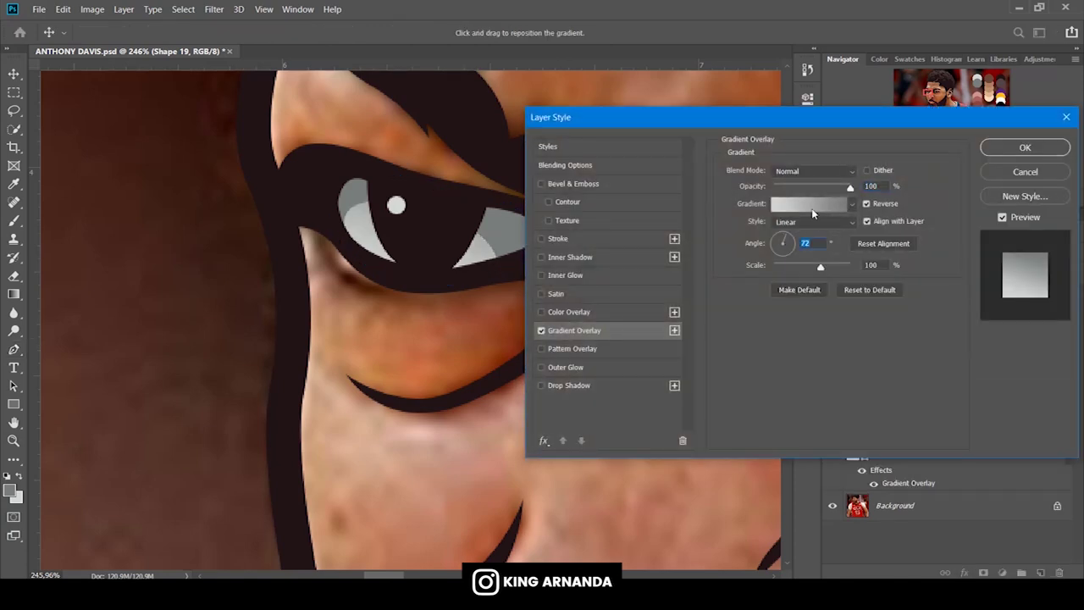
click(812, 210)
click(771, 379)
drag(786, 380, 847, 379)
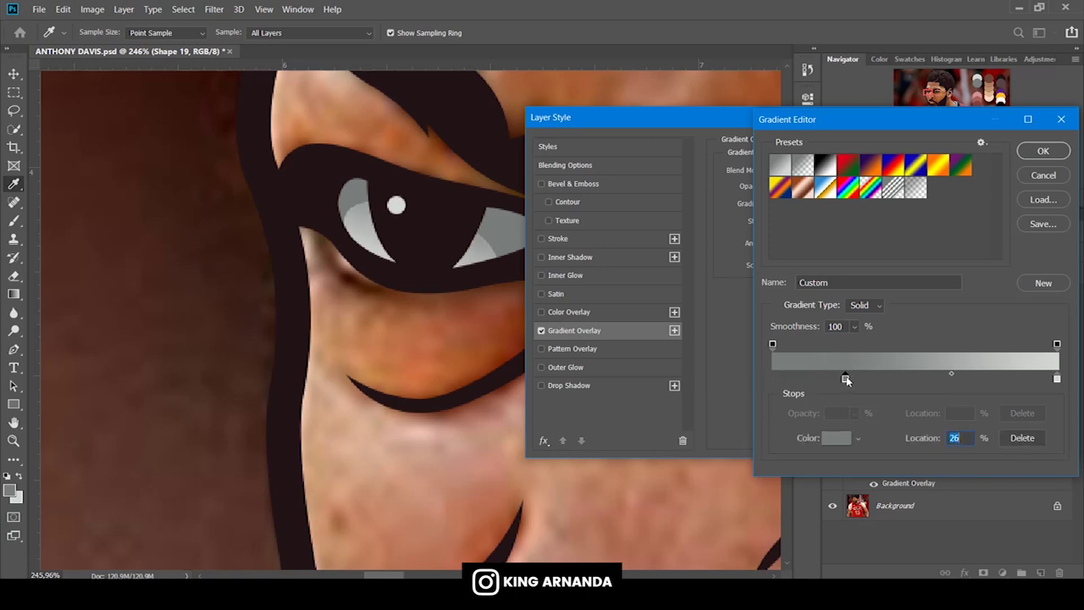
click(1040, 151)
click(997, 147)
drag(930, 86, 936, 197)
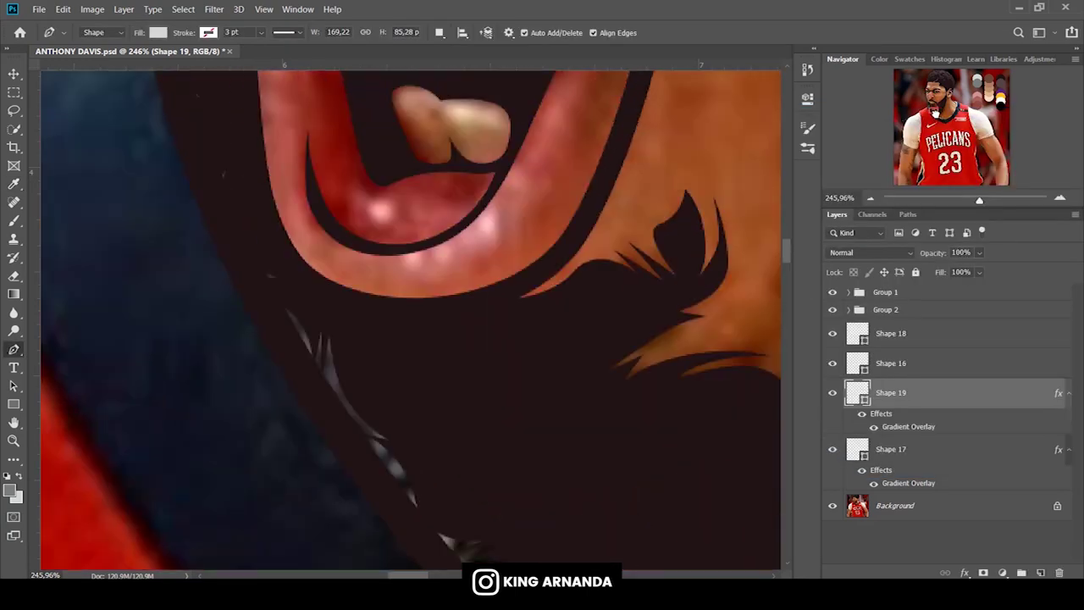
click(905, 359)
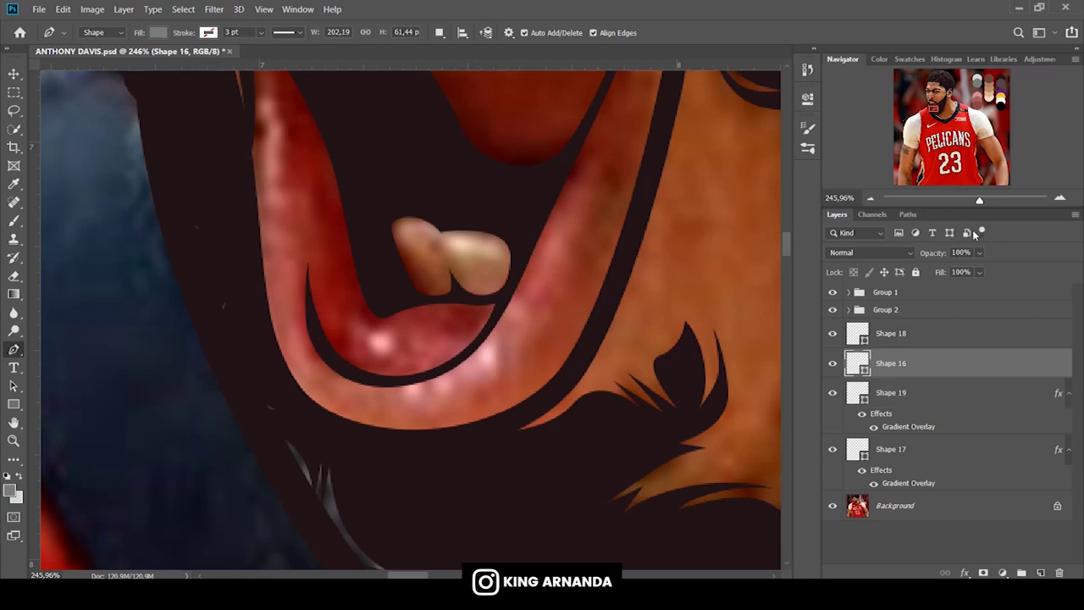
Draw the teeth outline as Shape 20 and move it just above Background.
click(920, 337)
scroll(649, 278, up, 3)
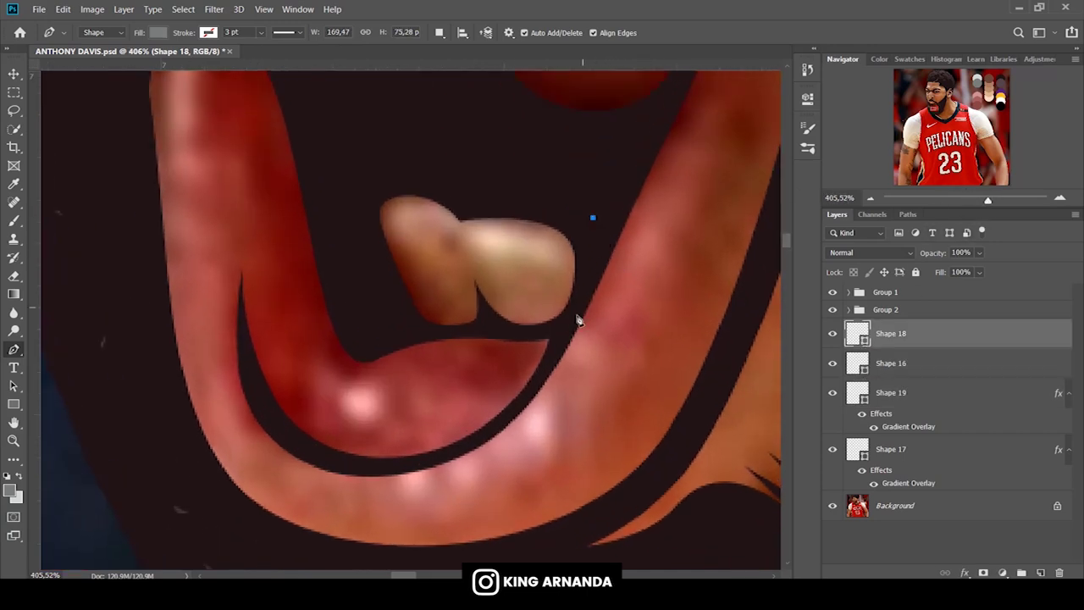
click(592, 218)
drag(549, 332, 522, 338)
click(446, 332)
click(361, 258)
click(353, 206)
drag(363, 164, 381, 157)
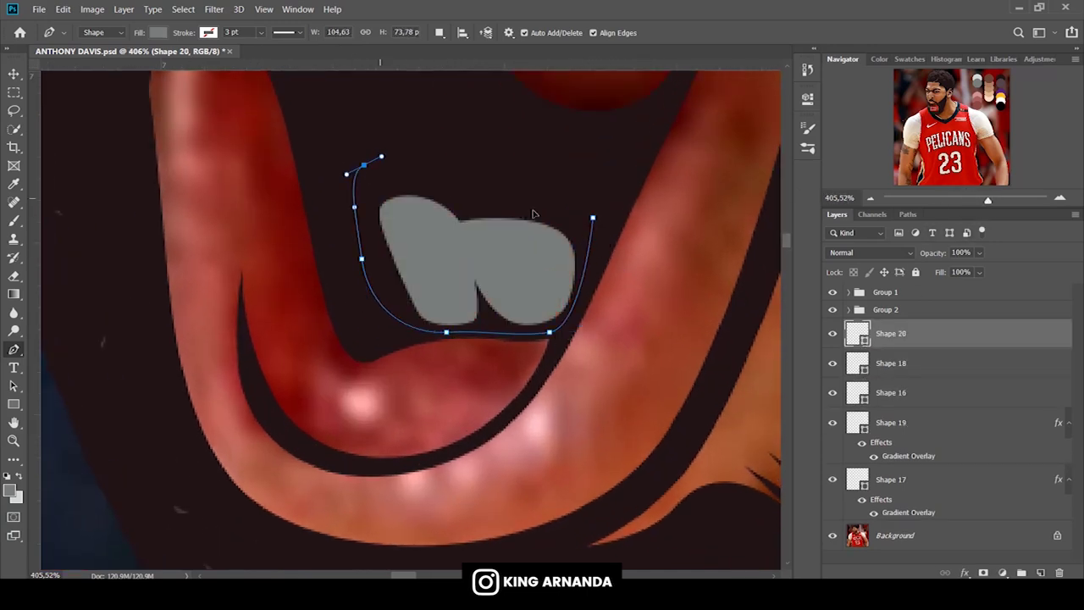
click(592, 219)
drag(906, 334, 909, 508)
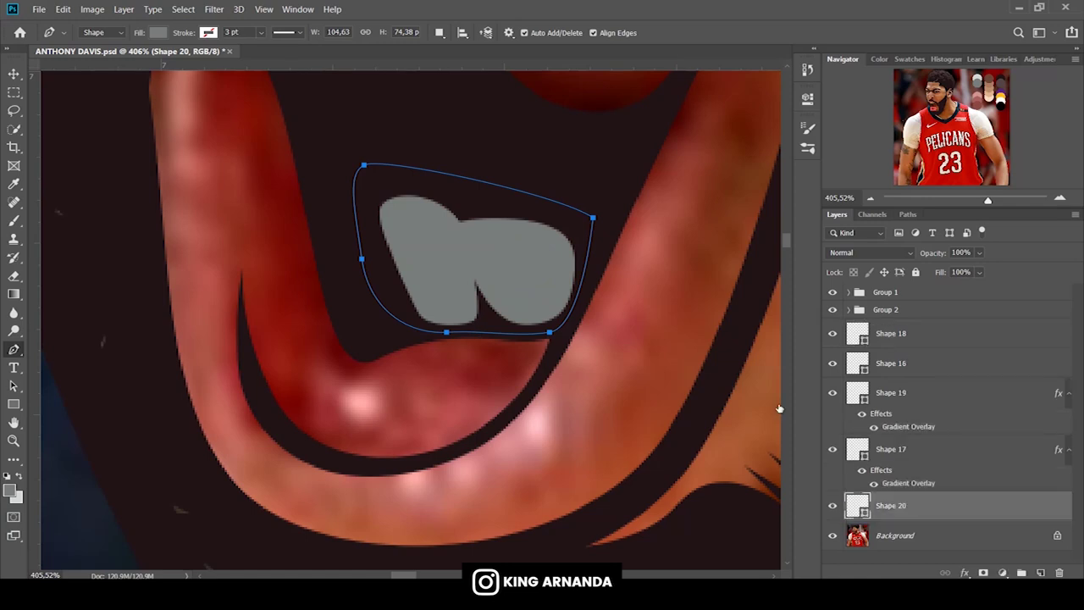
Duplicate the teeth shape, fill the copy light grey and place it below the original.
click(154, 33)
key(Escape)
key(ctrl+j)
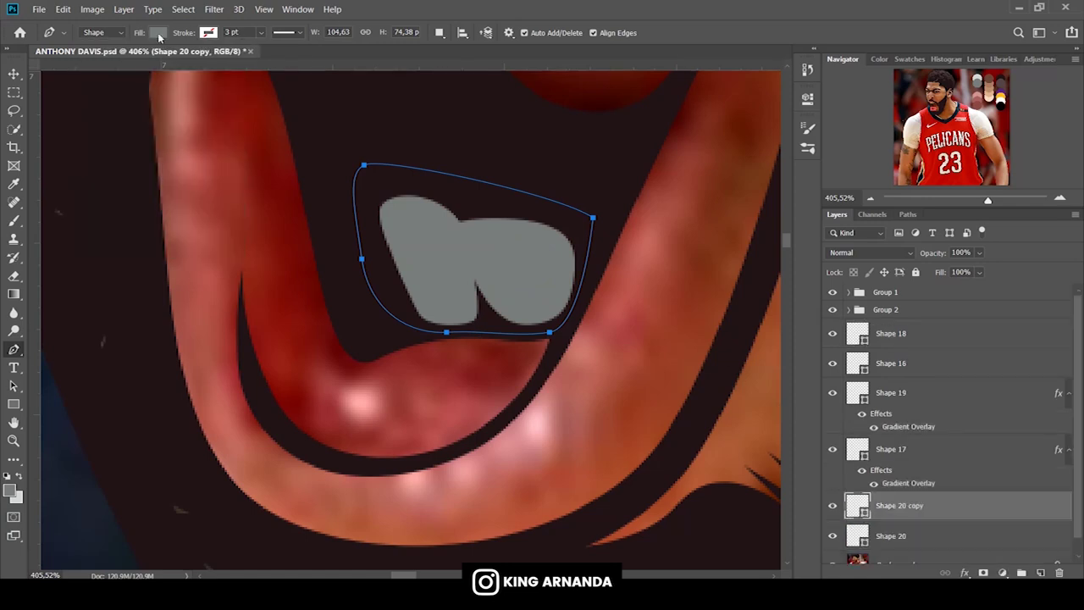
click(154, 32)
click(92, 107)
key(Return)
key(ctrl+bracketleft)
key(alt+bracketright)
Cut the tooth areas out of Shape 20 with subtracted paths, revealing the light grey copy.
click(95, 33)
click(91, 51)
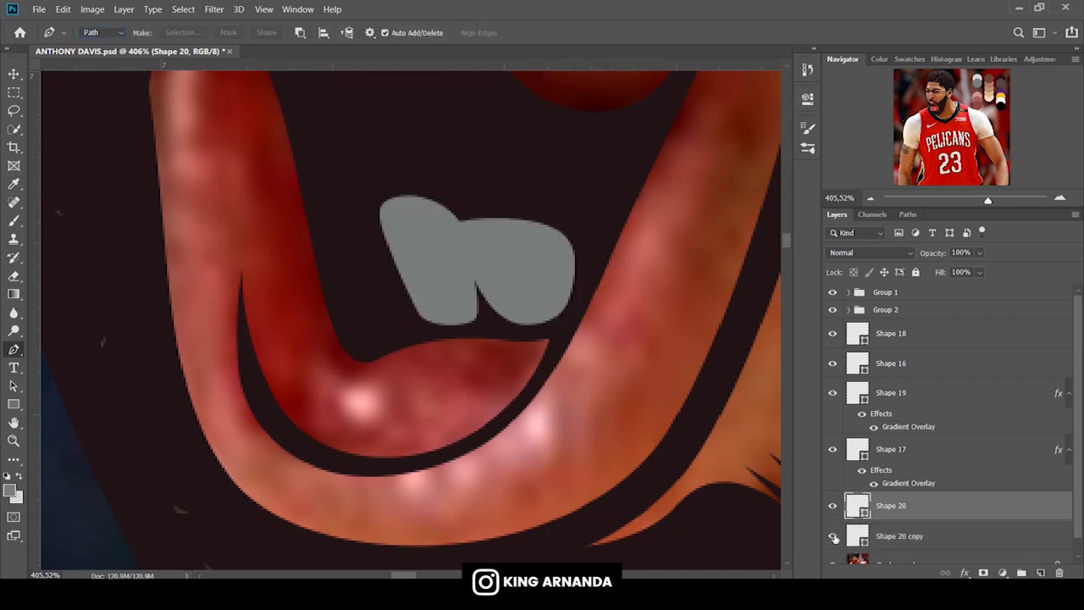
click(888, 505)
key(0)
key(0)
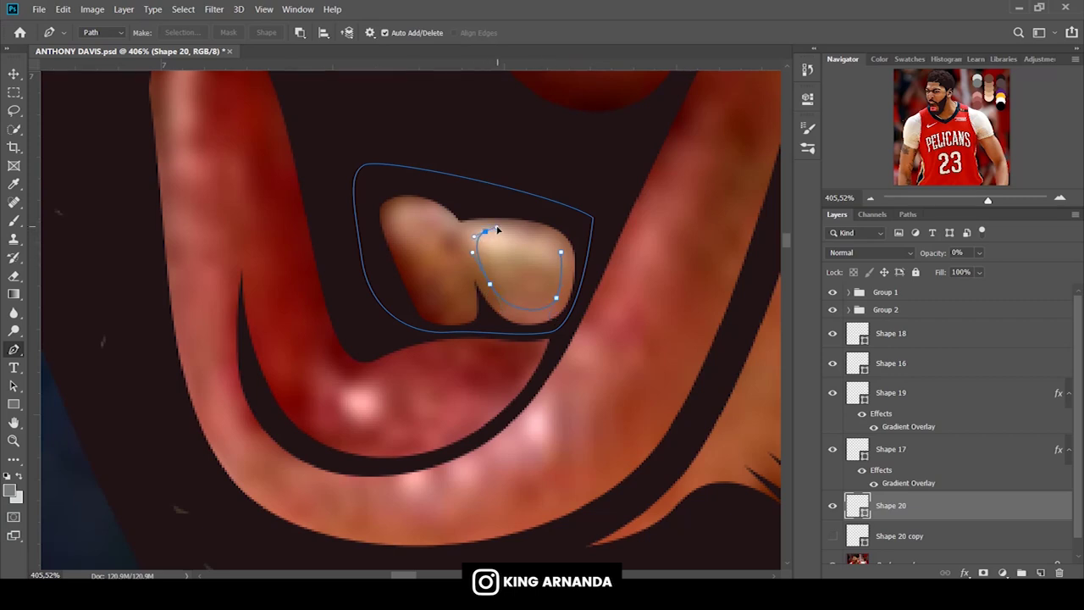
click(300, 32)
click(347, 74)
drag(423, 293, 406, 261)
drag(389, 225, 399, 207)
click(832, 535)
key(Return)
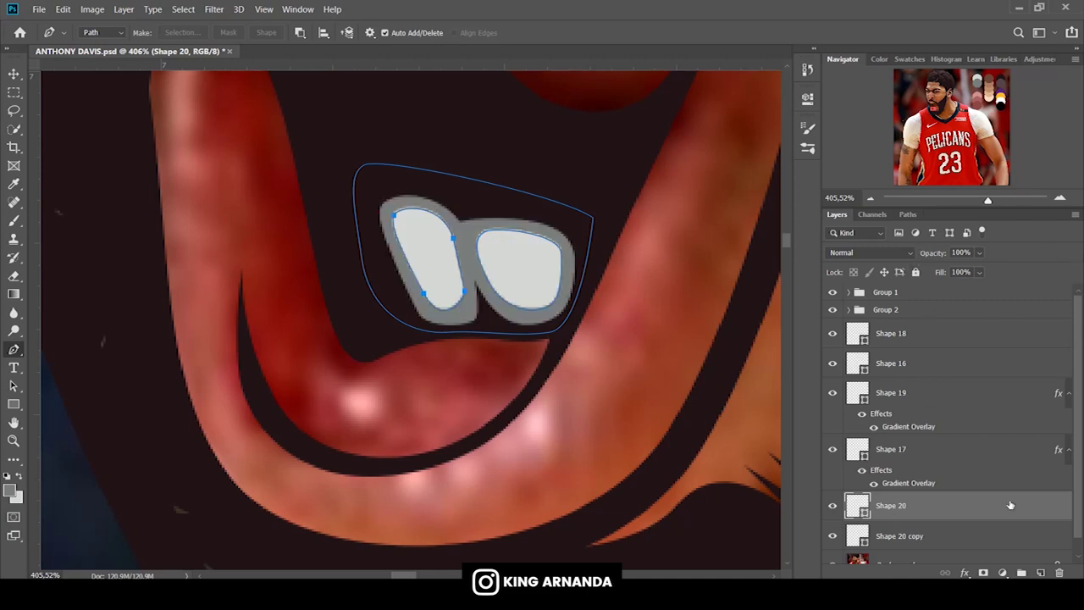
click(899, 535)
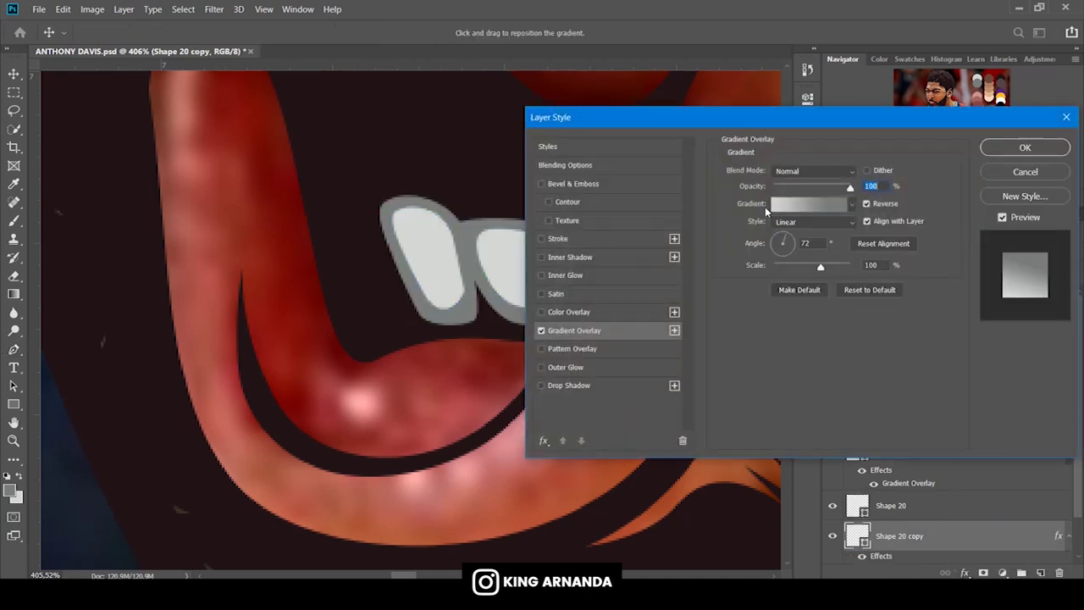
Set the teeth gradient stops to 0% and 80% with the midpoint at 40%, angle 95°.
click(809, 206)
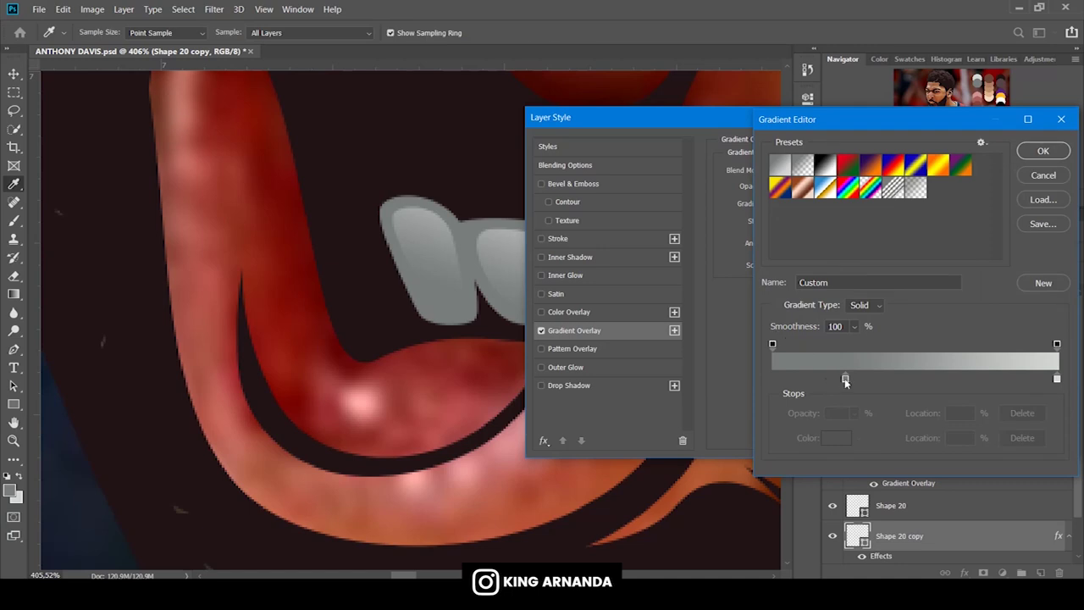
drag(844, 379, 751, 378)
click(1042, 151)
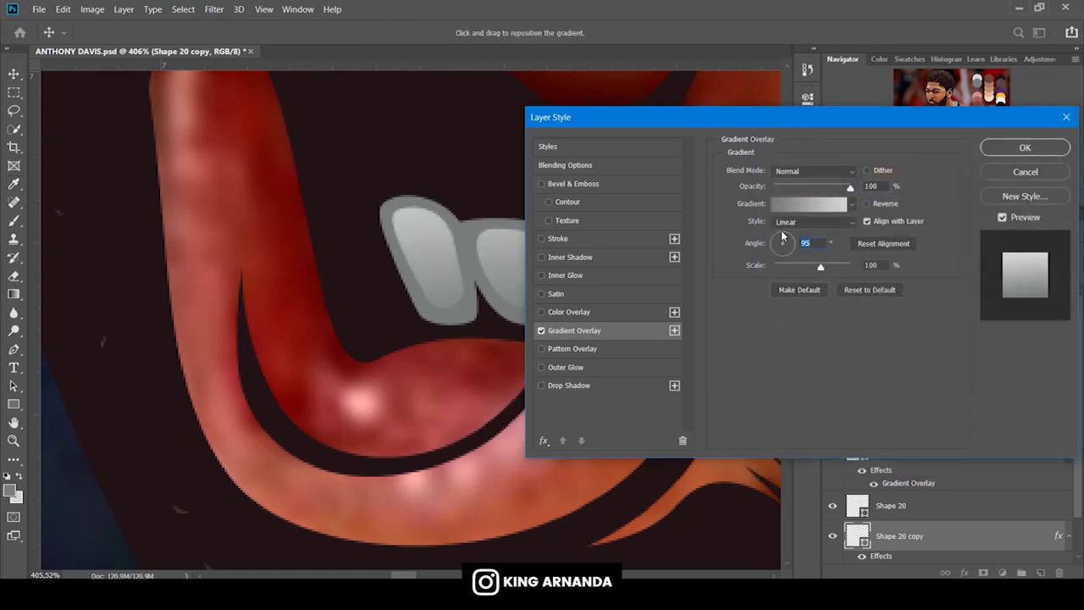
click(809, 206)
drag(1056, 379, 1001, 378)
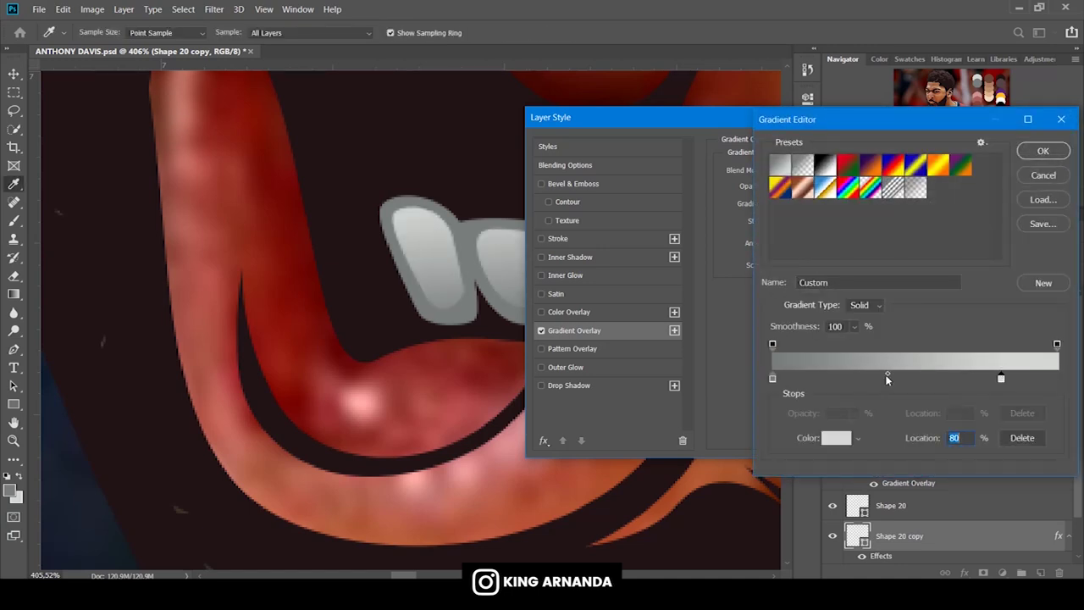
drag(887, 375, 865, 374)
click(1023, 151)
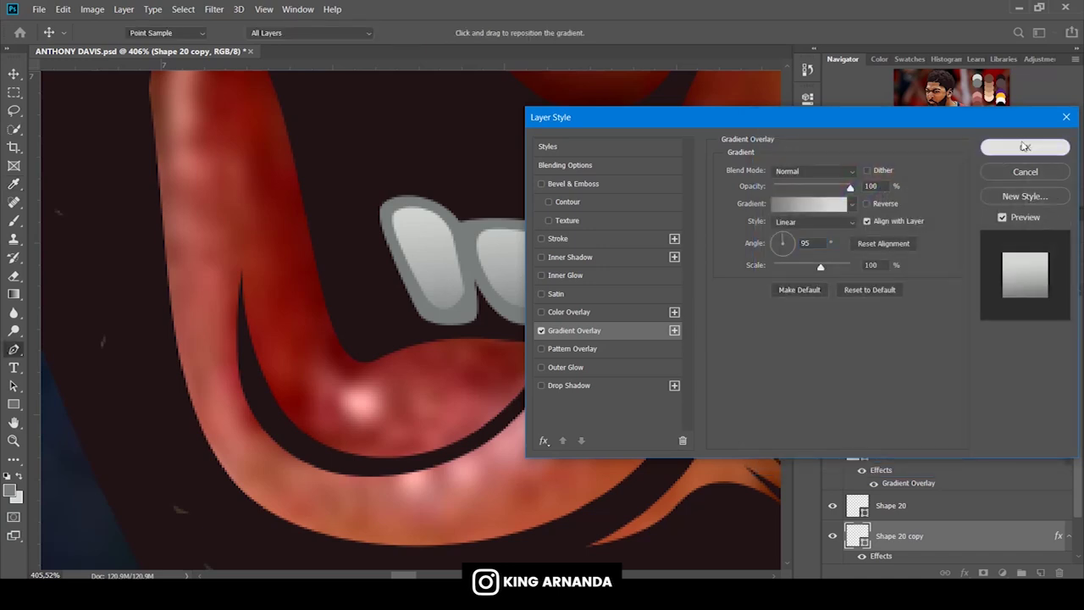
key(p)
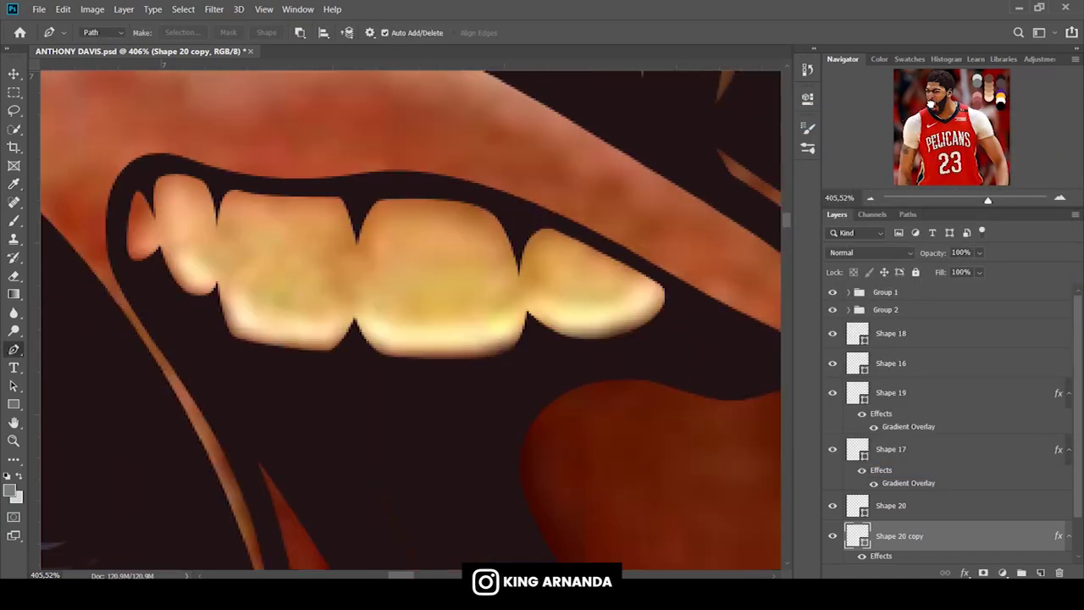
Trace a filled Shape 21 outline around the upper row of teeth.
click(119, 33)
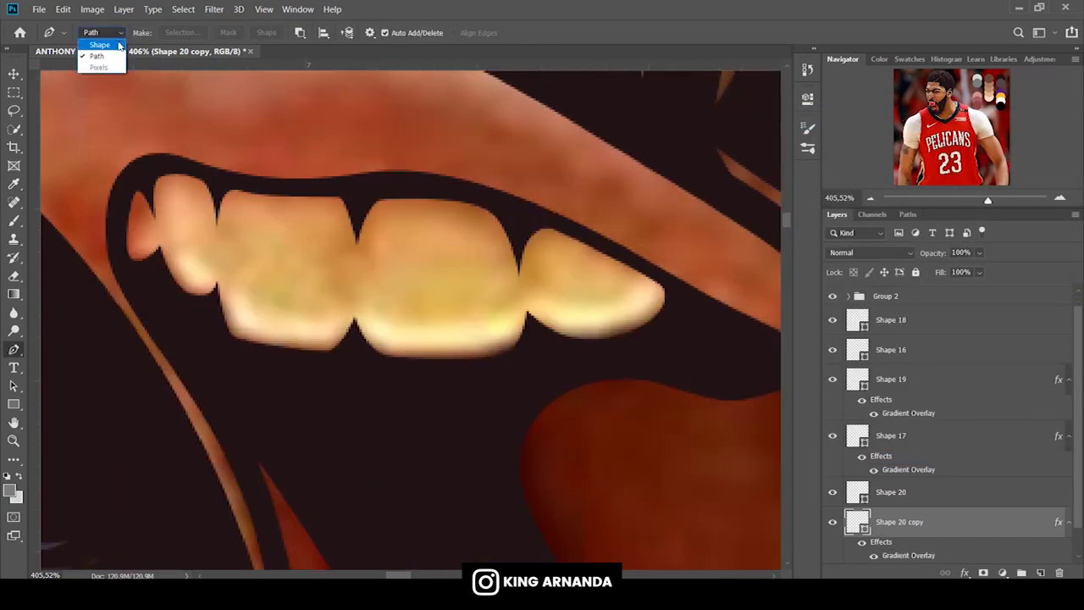
click(692, 329)
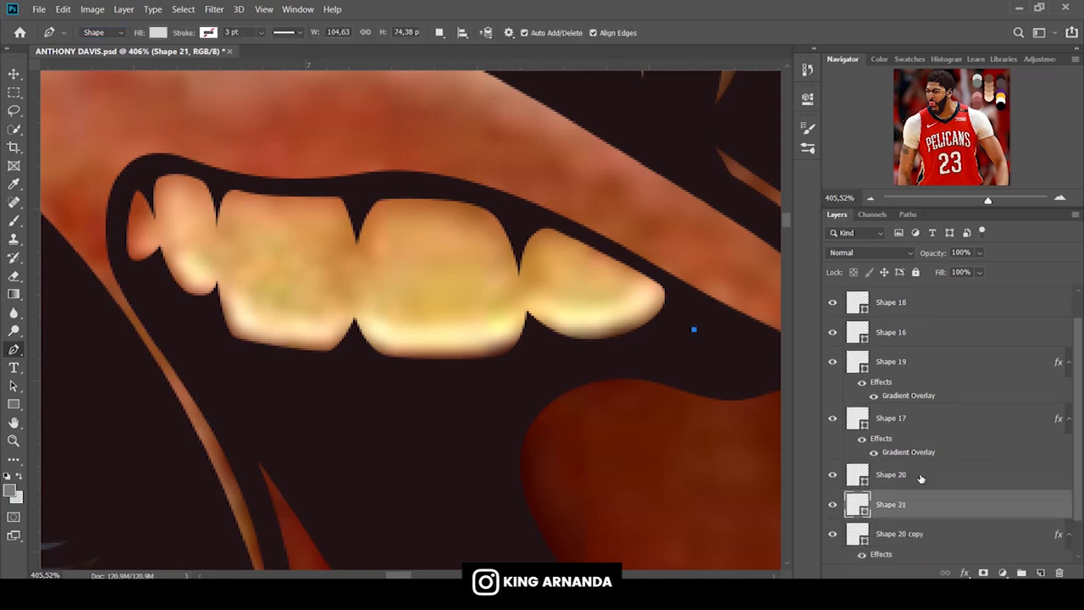
drag(514, 382, 423, 394)
drag(218, 366, 162, 322)
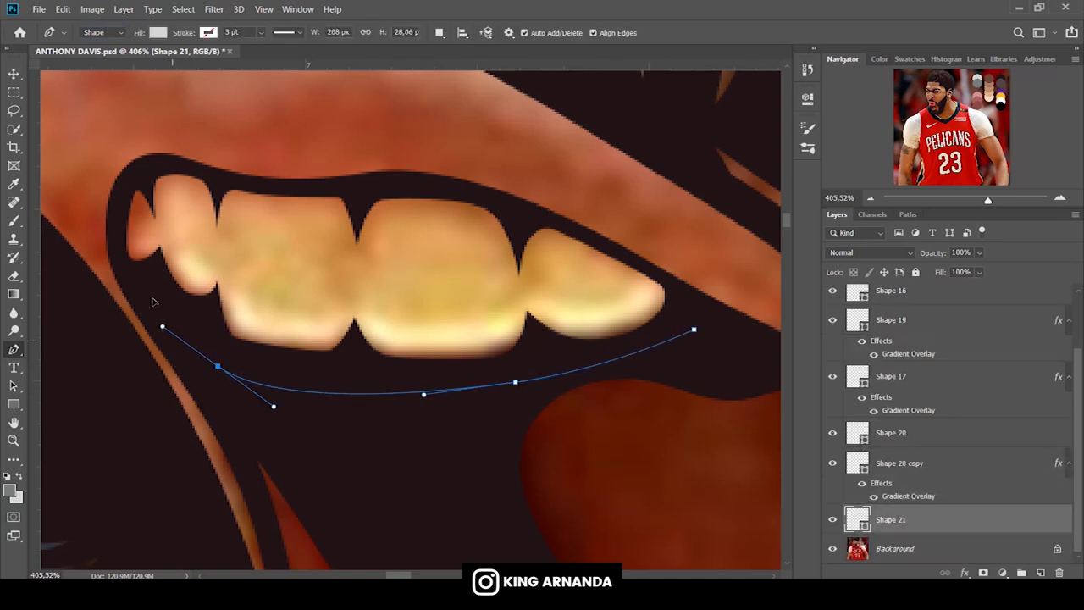
click(118, 259)
click(124, 182)
drag(188, 166, 201, 172)
drag(346, 184, 415, 175)
drag(561, 221, 620, 251)
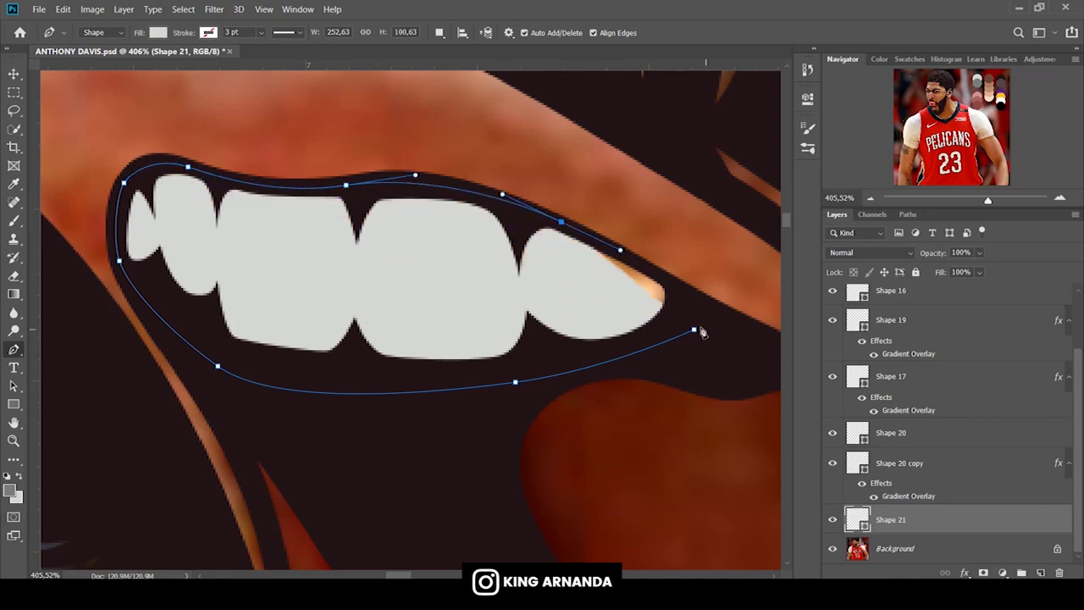
click(695, 331)
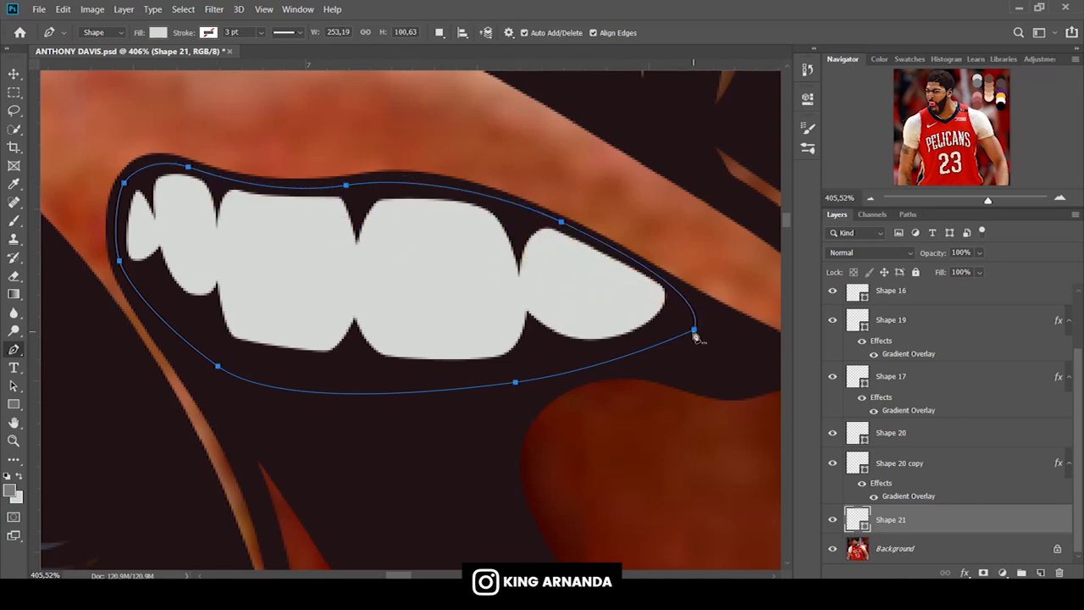
Duplicate it as a medium-grey copy, hide the original, and set the copy to 0% opacity.
key(ctrl+j)
click(159, 32)
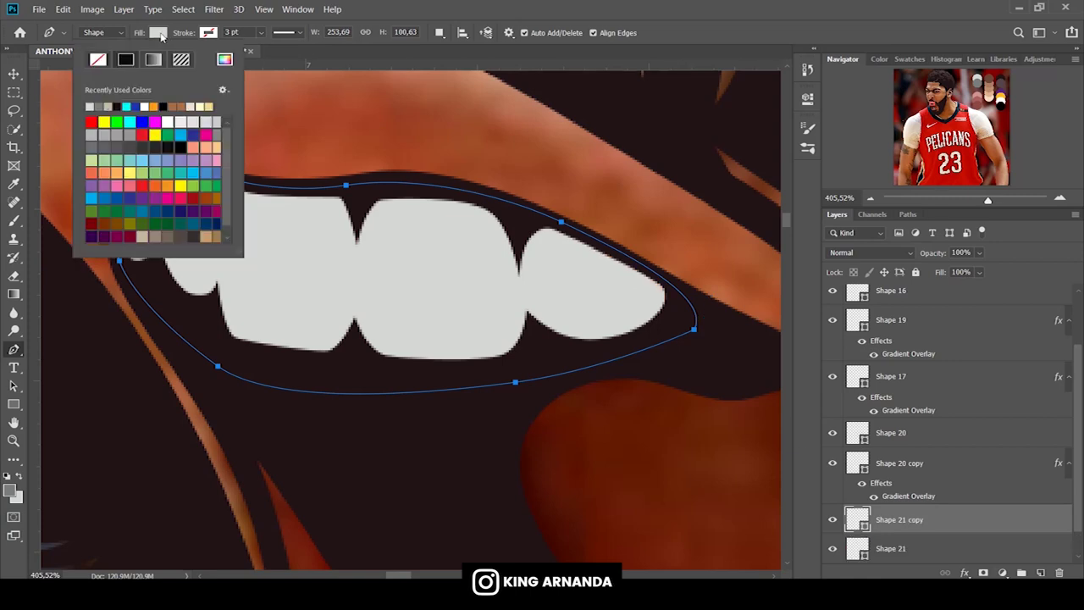
click(100, 103)
key(Return)
key(Return)
click(832, 548)
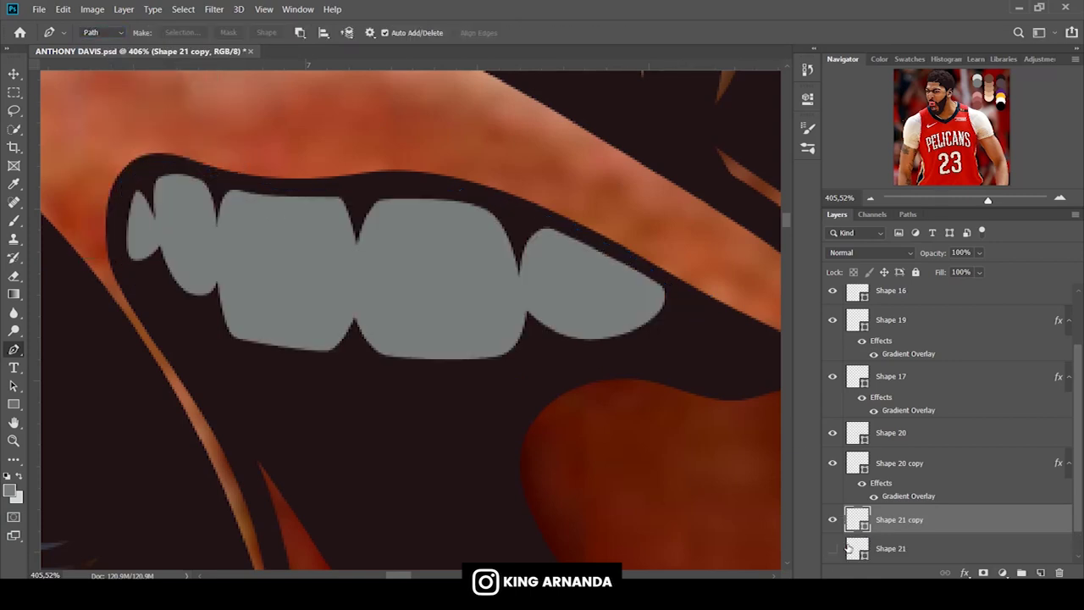
click(900, 519)
click(958, 252)
text(0)
key(Return)
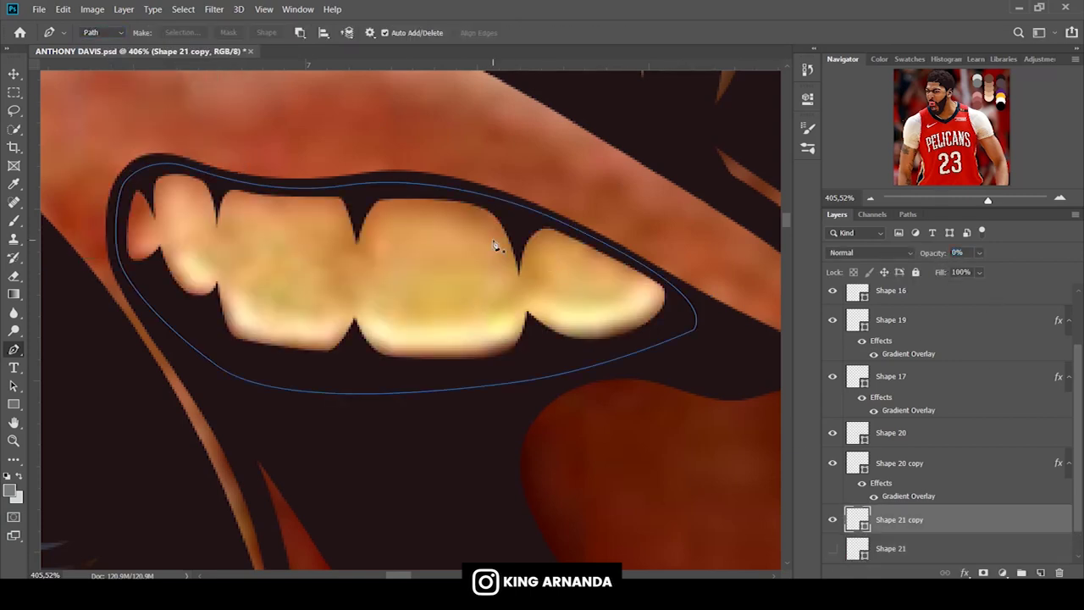
Trace the first tooth path and set it to subtract from the grey shape.
click(508, 321)
drag(375, 332, 358, 302)
drag(366, 239, 375, 220)
drag(494, 240, 503, 280)
click(299, 32)
click(339, 75)
Trace and subtract the remaining tooth cutouts across the row.
drag(339, 320, 334, 339)
drag(229, 307, 225, 288)
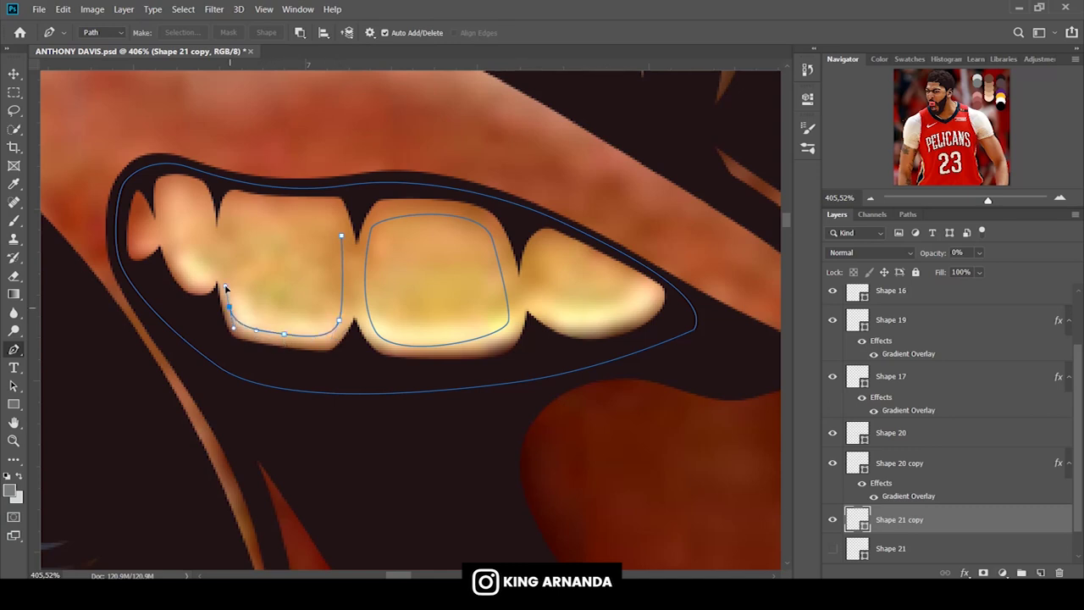
drag(234, 210, 330, 208)
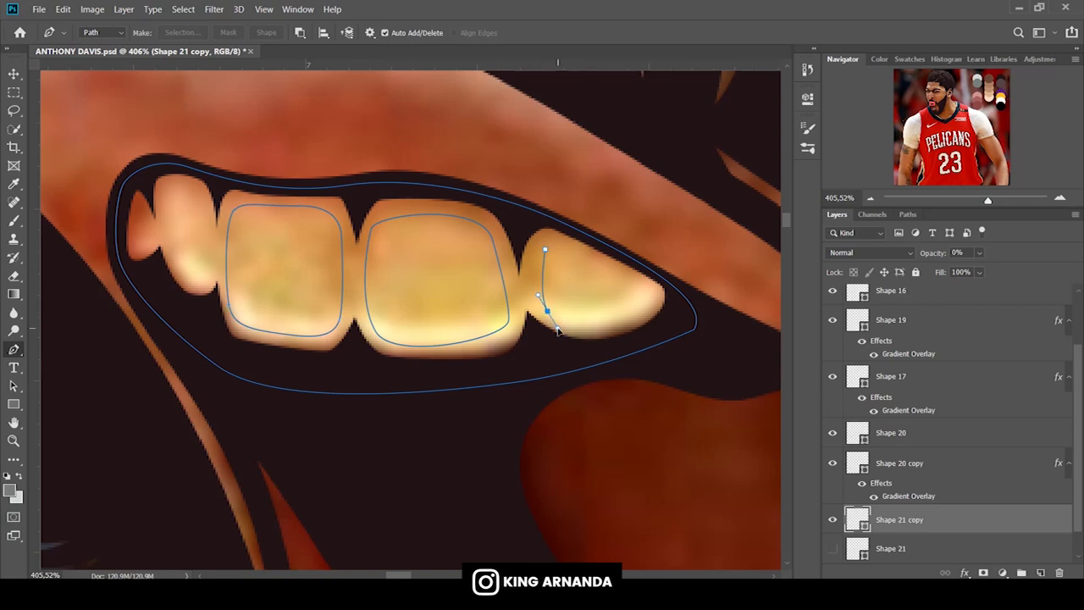
drag(638, 313, 653, 305)
click(559, 242)
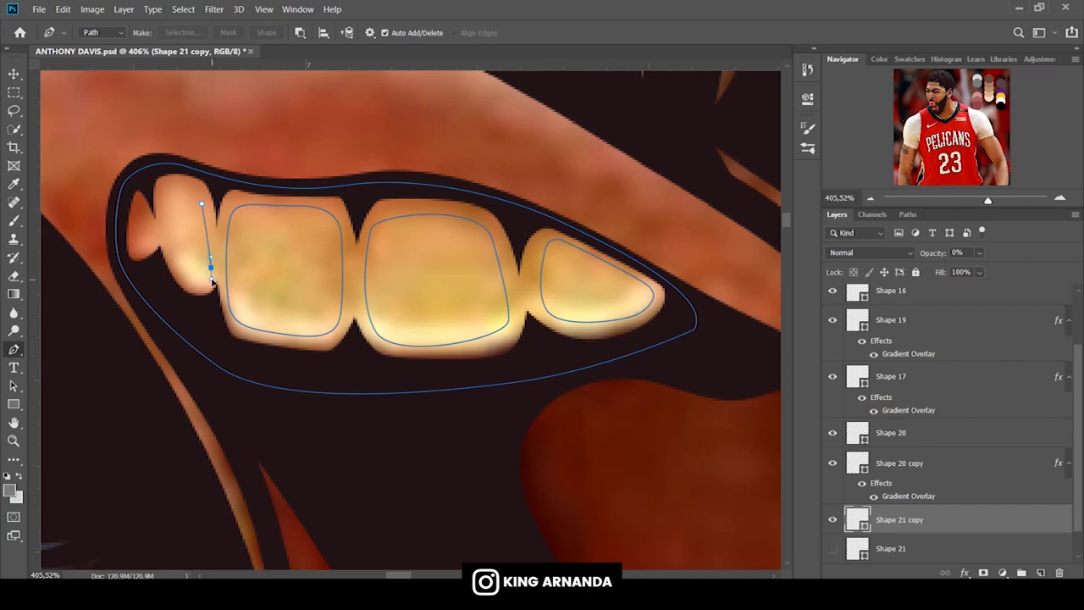
drag(165, 195, 168, 183)
Show Shape 21, restore the grey copy's opacity, and add a Gradient Overlay to Shape 21.
click(831, 548)
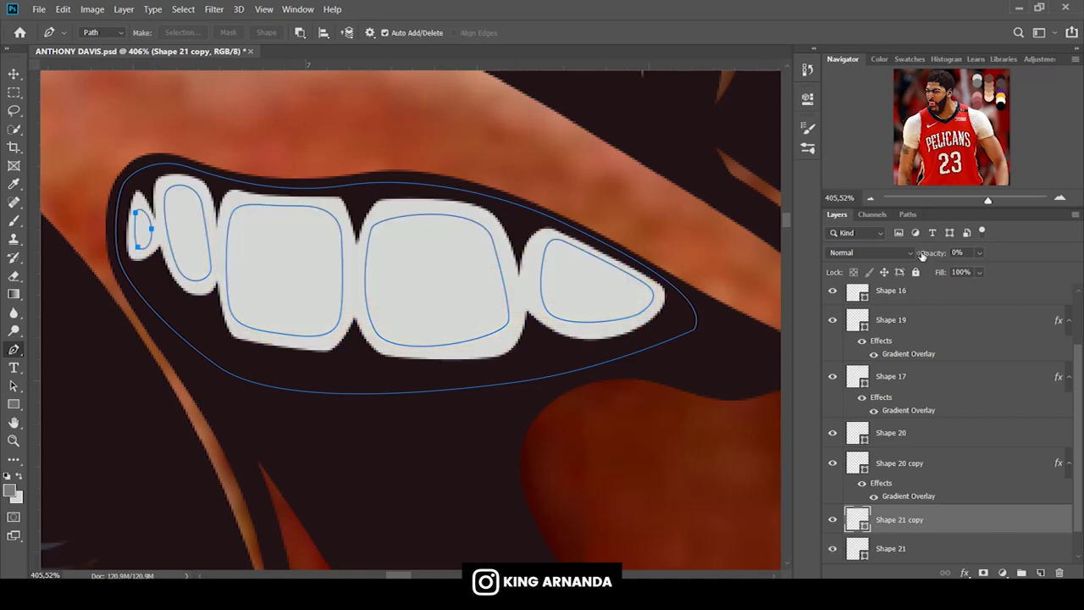
key(0)
click(903, 551)
click(963, 572)
click(881, 483)
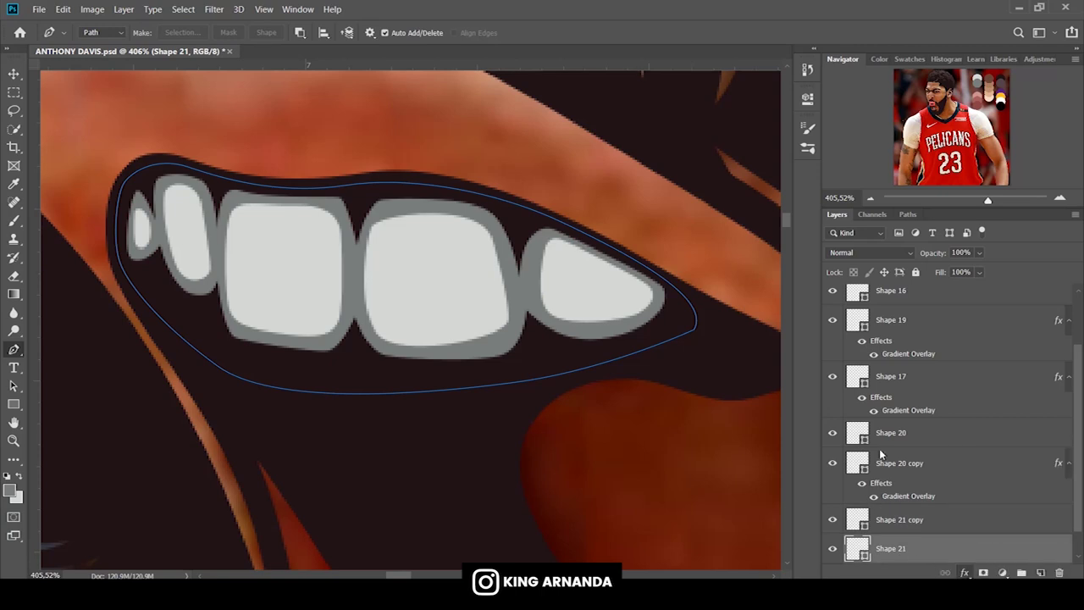
drag(669, 117, 781, 102)
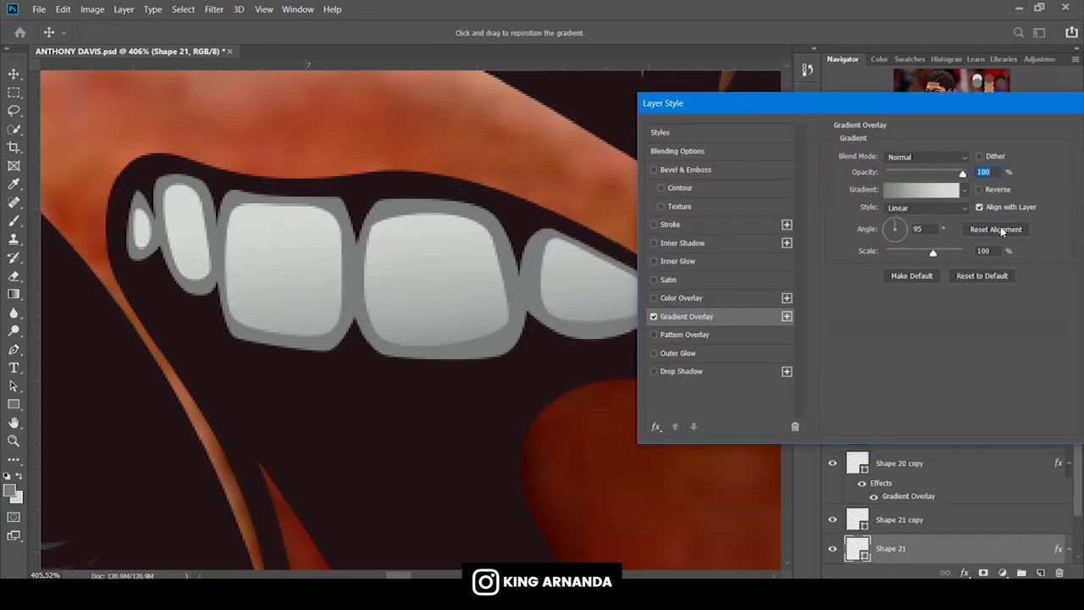
Reverse the teeth gradient and place colour stops at 12% and 67%.
click(979, 190)
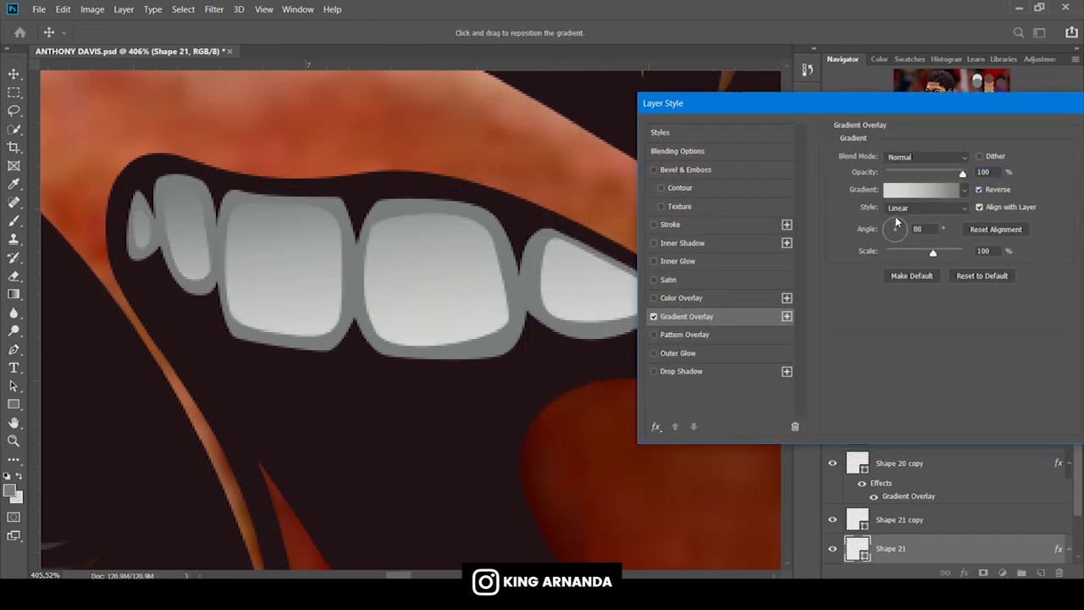
click(921, 190)
drag(1003, 379, 963, 378)
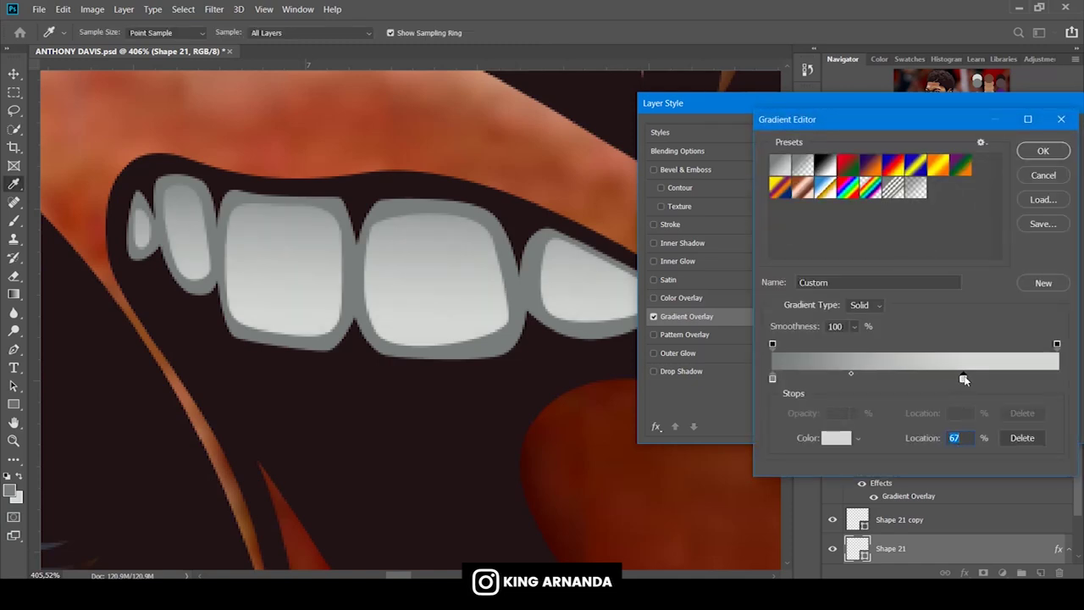
drag(772, 379, 806, 379)
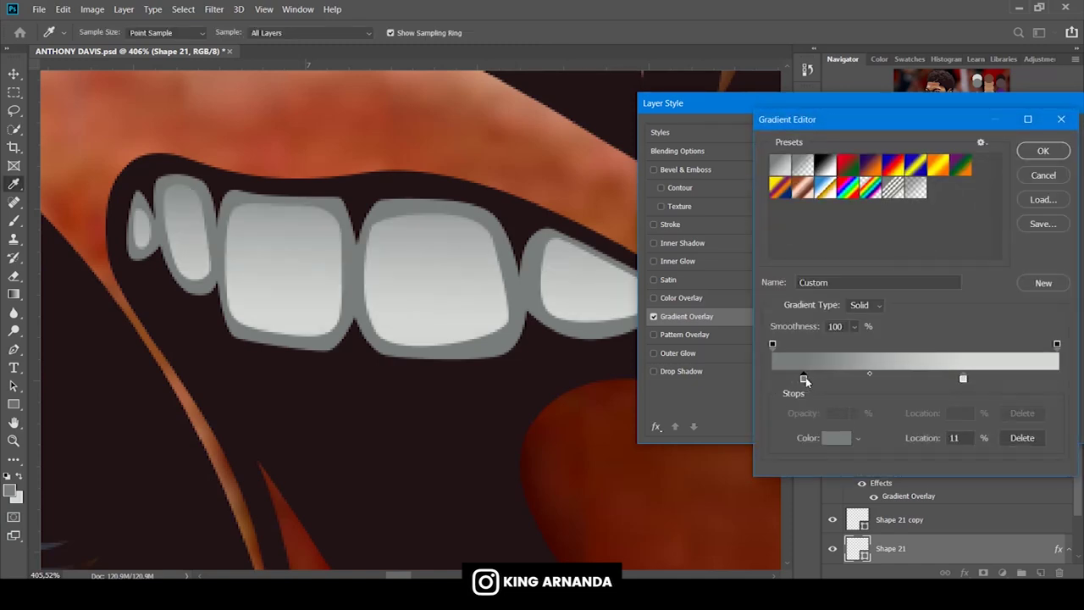
click(1054, 155)
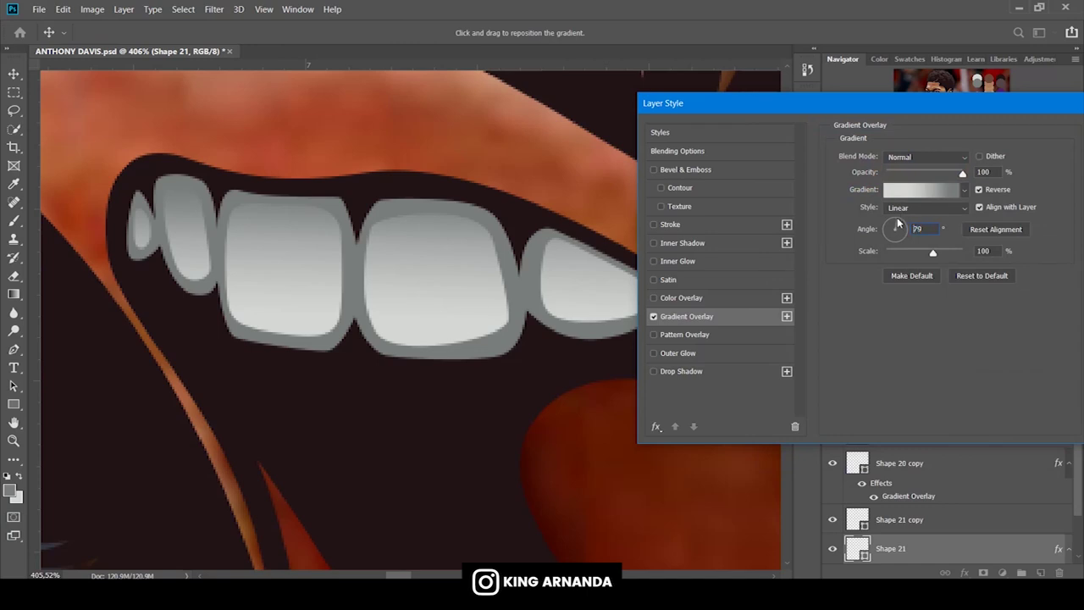
Confirm the Gradient Overlay on Shape 21 and select the Background layer.
drag(895, 103, 696, 109)
key(p)
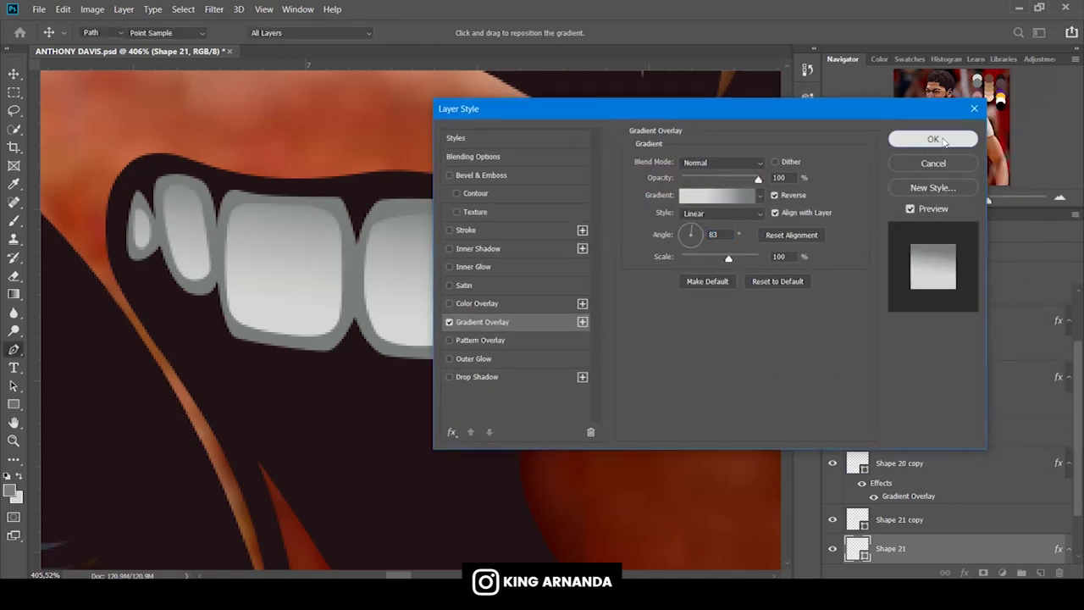
click(931, 138)
scroll(908, 487, down, 2)
click(906, 542)
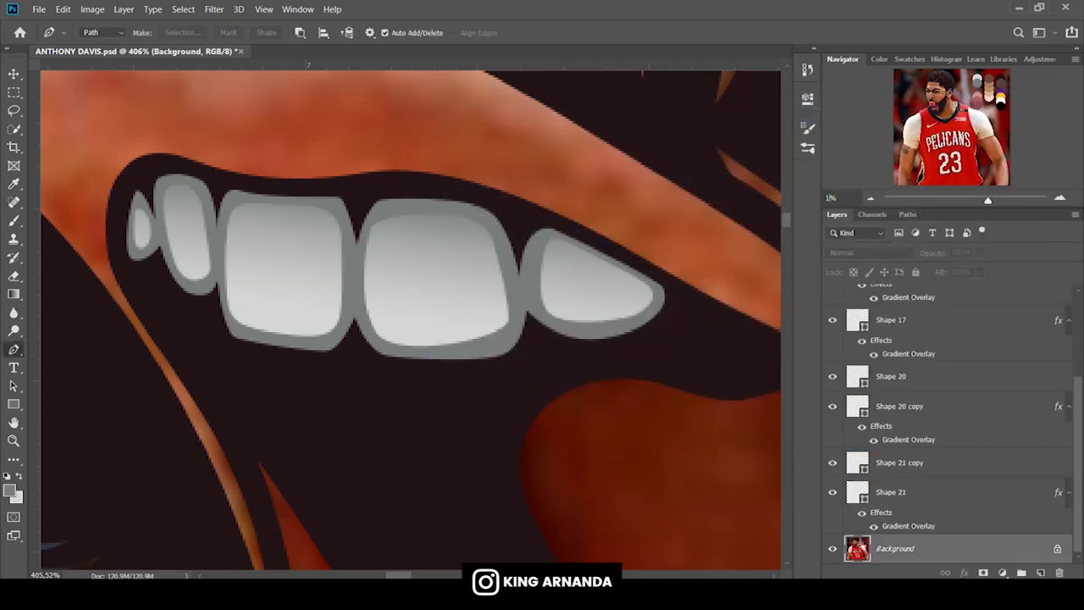
Hide the reference photo and sample dusky red #ab605b from the palette as foreground colour.
key(ctrl+0)
click(832, 549)
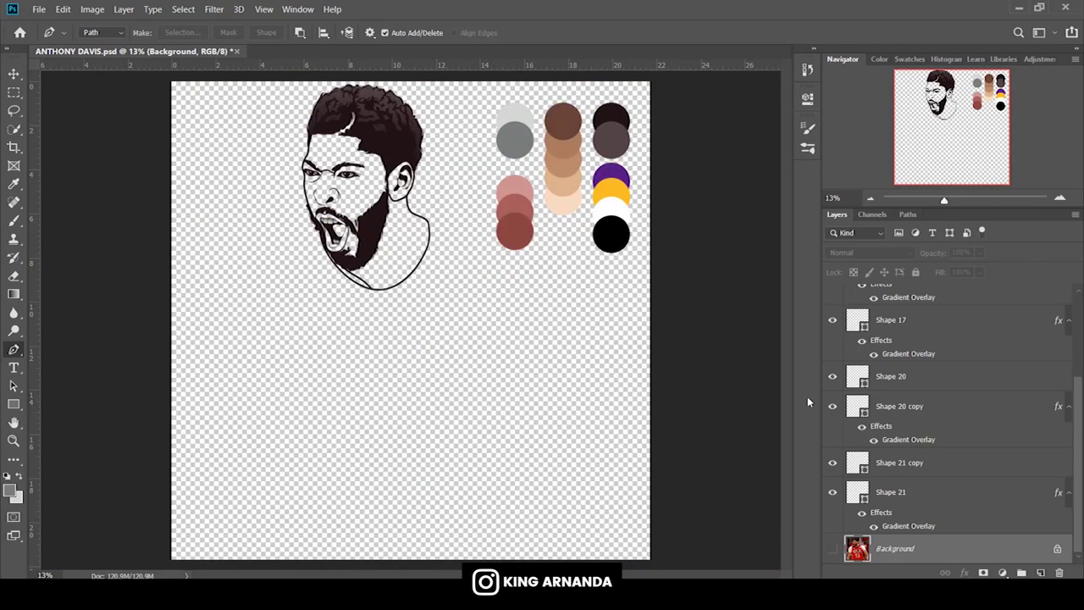
drag(943, 198, 965, 200)
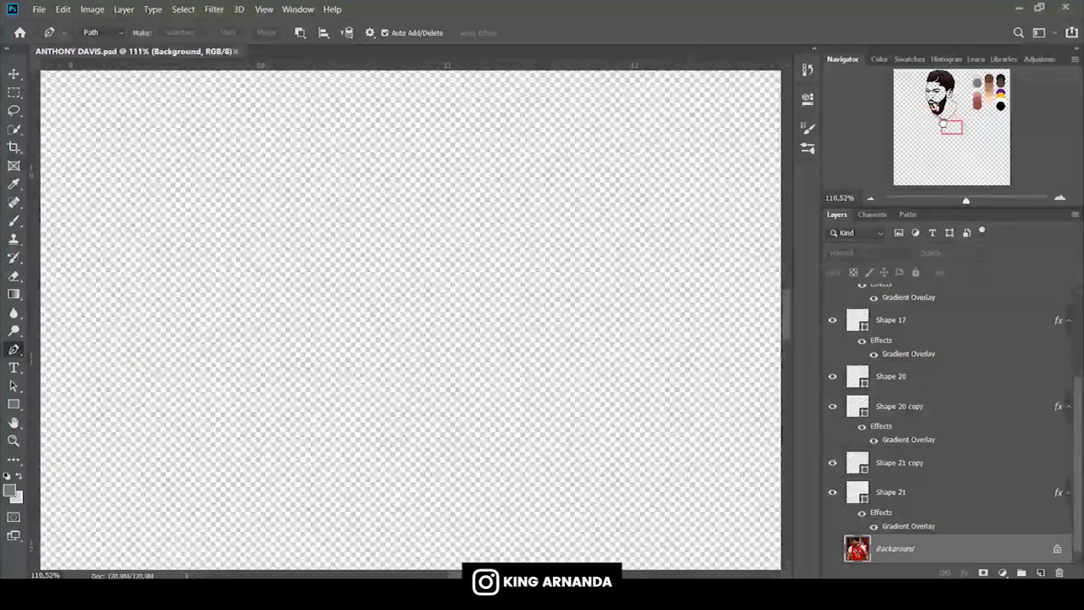
drag(955, 125, 966, 100)
key(i)
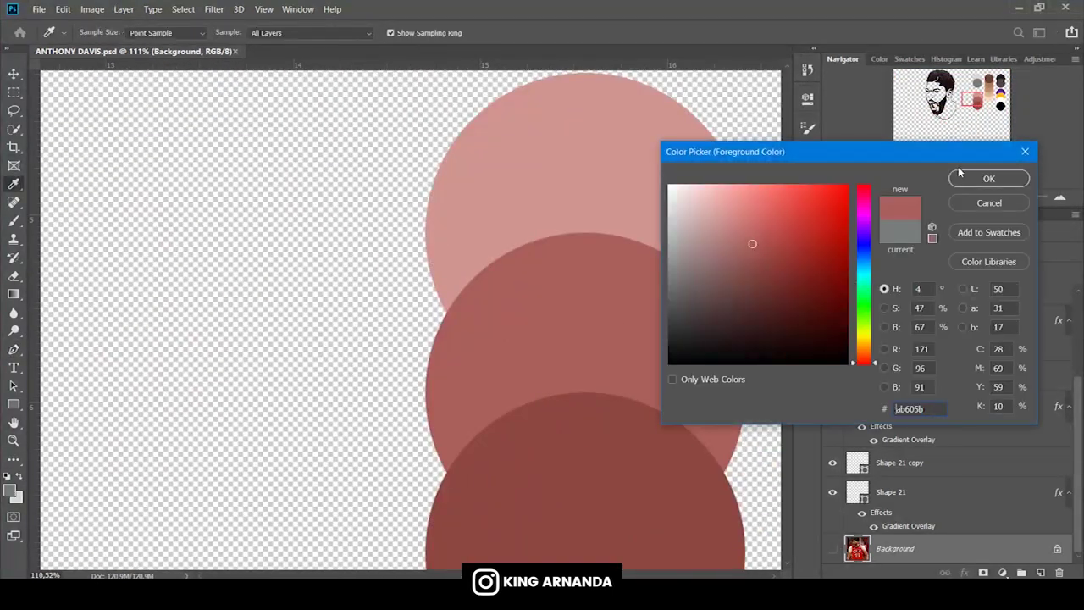
click(982, 174)
click(12, 488)
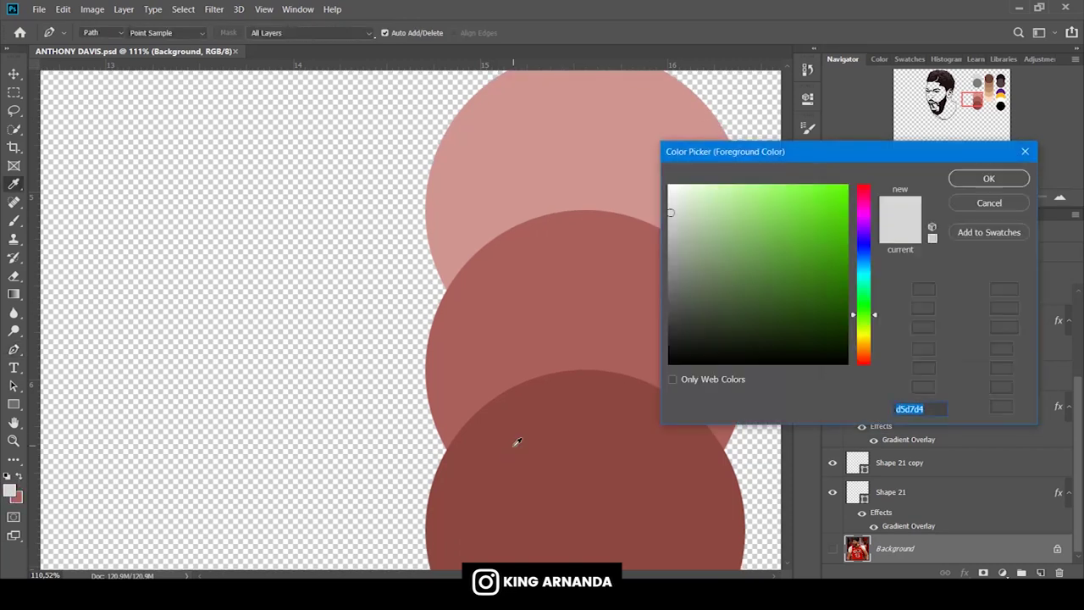
Sample the darker red circle as second colour, then show the photo zoomed on the mouth.
click(513, 440)
click(985, 177)
click(931, 104)
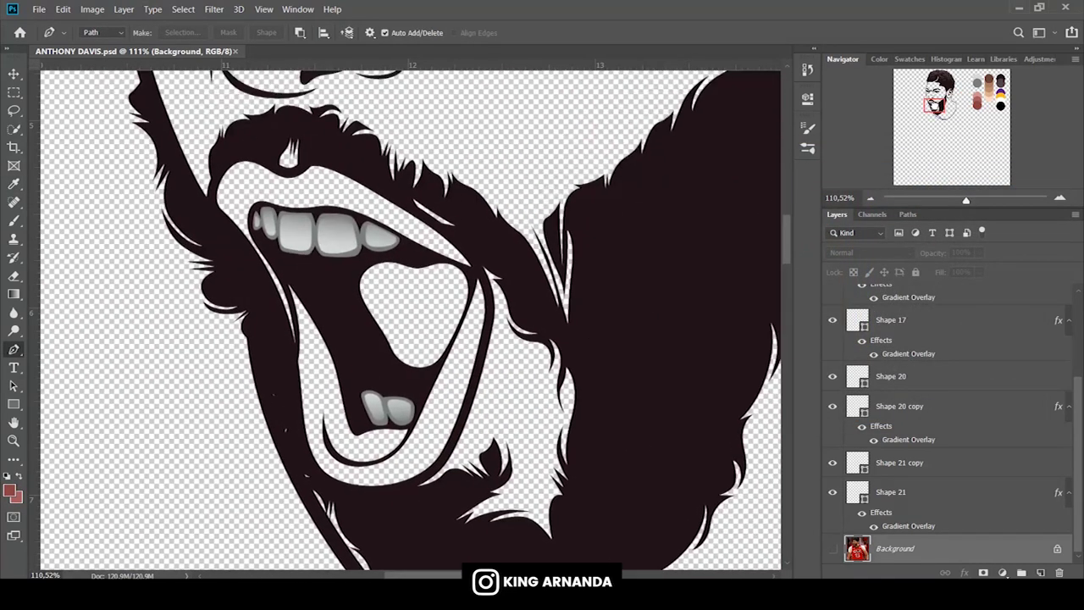
click(832, 548)
drag(973, 199, 979, 201)
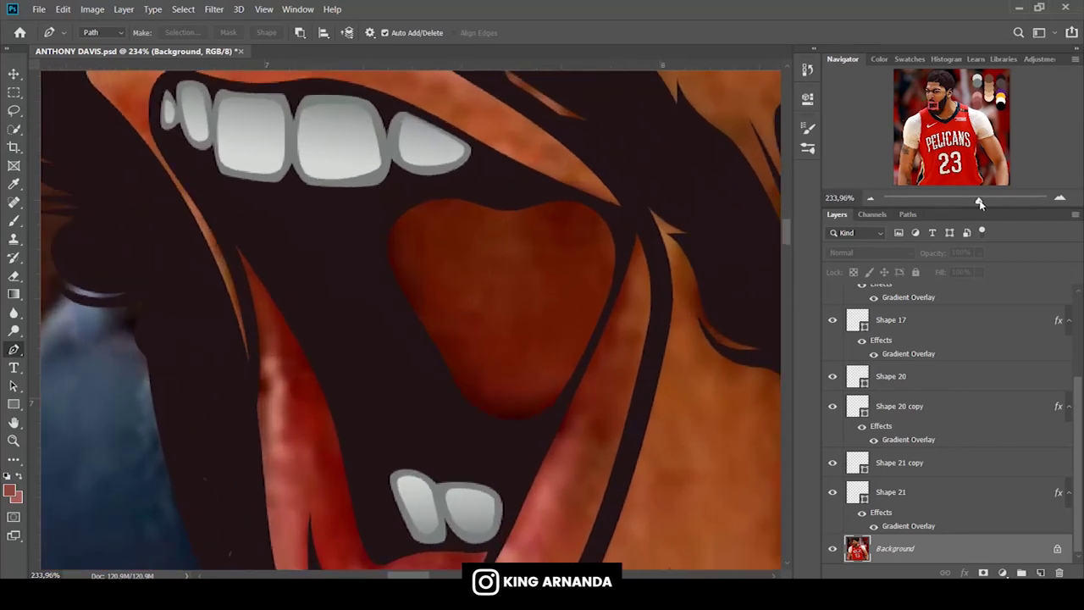
Trace the tongue inside the open mouth as dusky-red Shape 22.
click(101, 32)
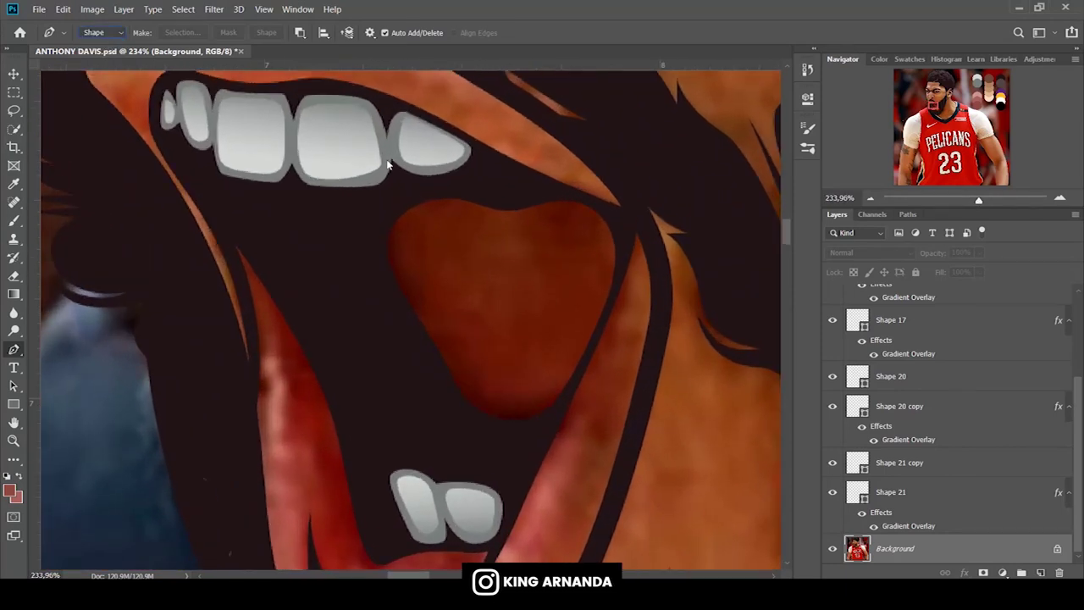
click(622, 246)
drag(541, 434, 487, 484)
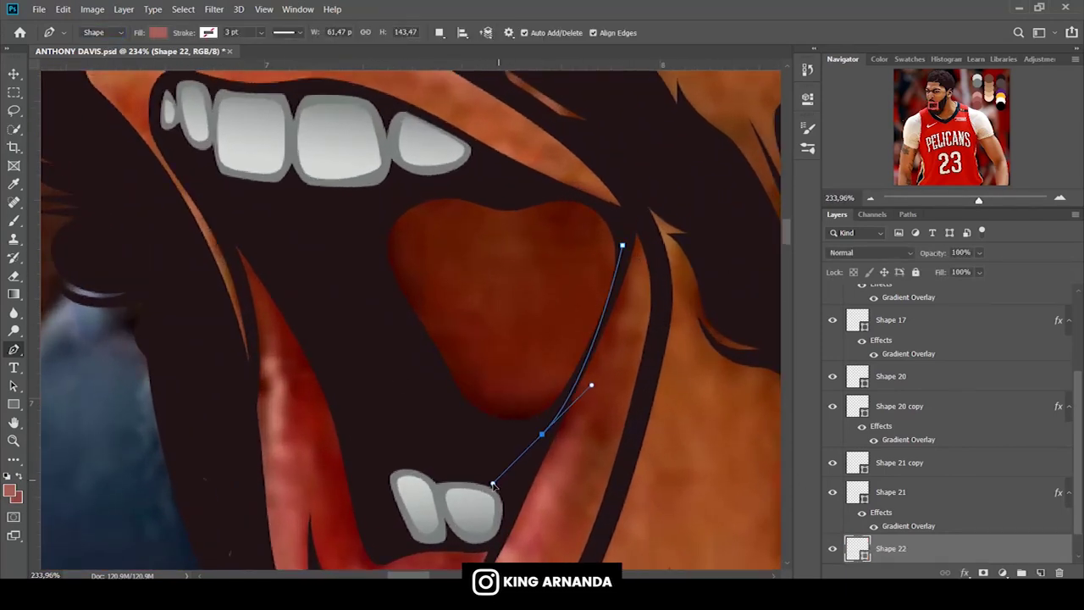
drag(413, 384, 377, 323)
drag(359, 227, 366, 198)
drag(459, 178, 520, 189)
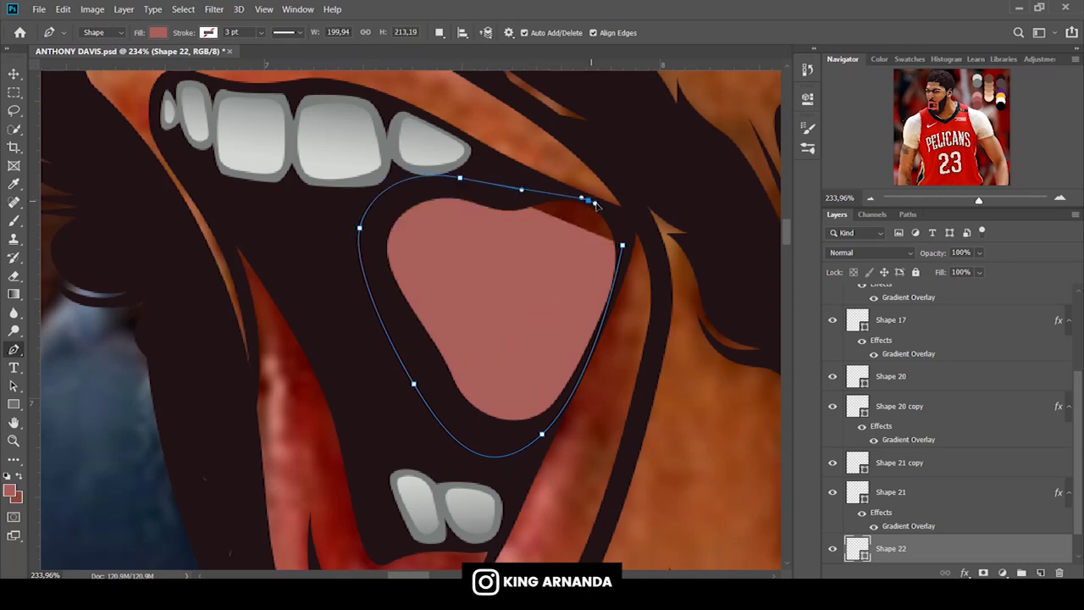
drag(595, 205, 616, 217)
Add a Gradient Overlay to Shape 22 using the Foreground to Background gradient.
click(963, 572)
click(991, 526)
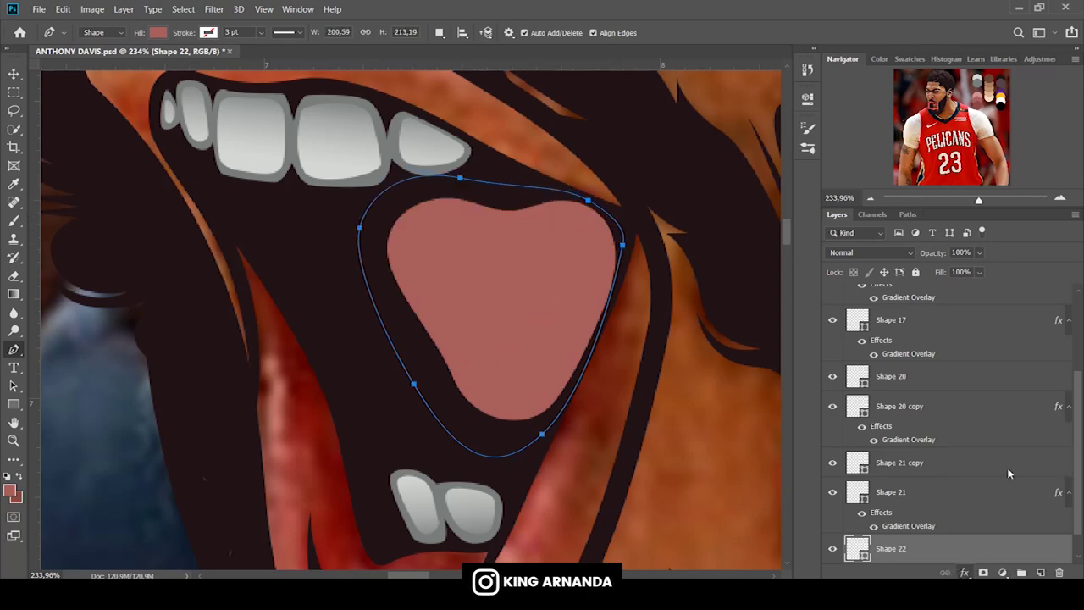
drag(669, 114, 881, 113)
click(931, 195)
click(781, 176)
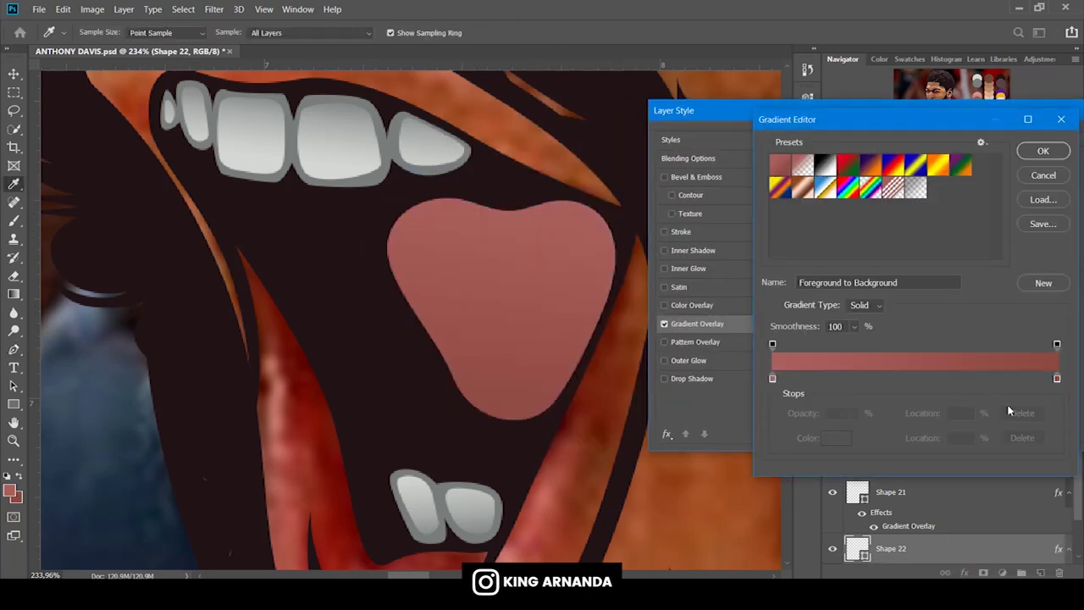
Reverse the tongue gradient and add colour stops at 57% and the right end.
click(1043, 151)
click(988, 197)
click(931, 195)
mouse_move(1057, 379)
mouse_down()
mouse_move(982, 370)
mouse_move(994, 381)
mouse_up()
click(1052, 379)
click(935, 379)
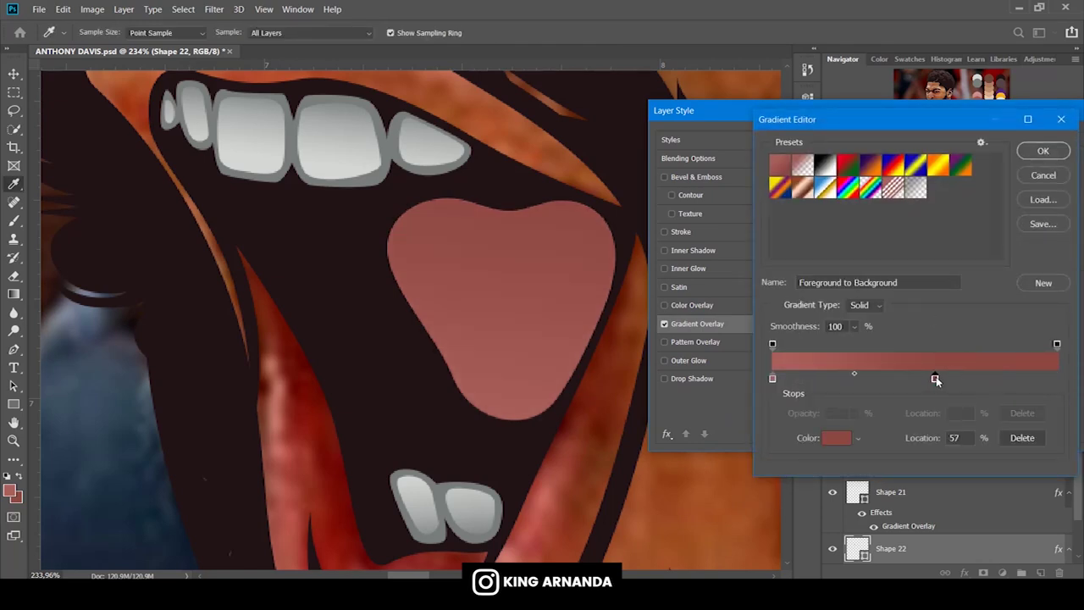
Make the end stop dark maroon, move the middle stop to about 45%, and apply.
click(513, 183)
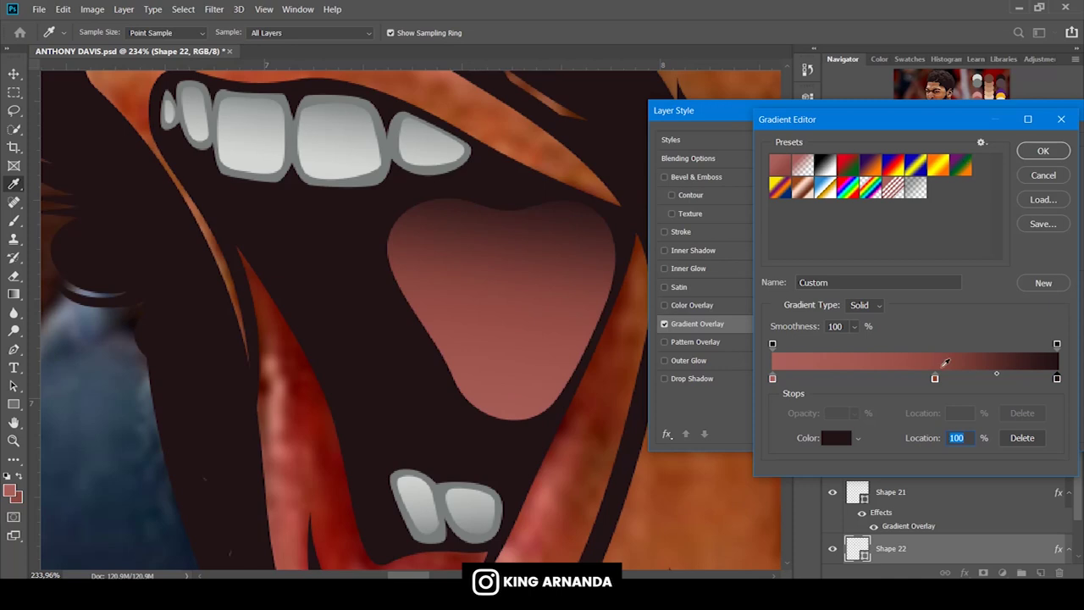
drag(935, 378, 881, 379)
click(1042, 151)
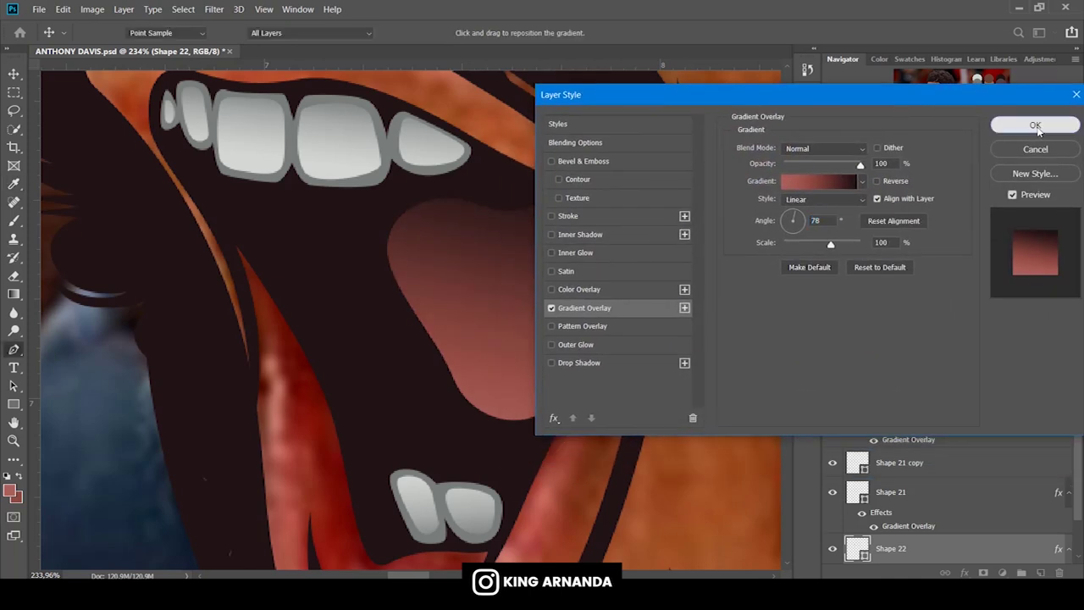
click(1032, 127)
key(Escape)
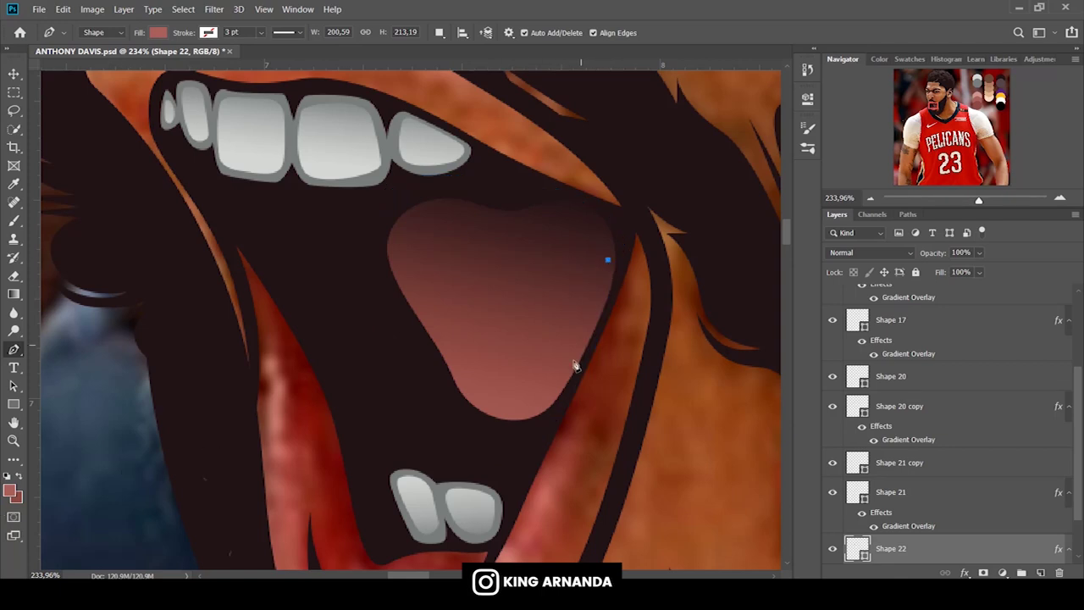
Draw a smaller inner tongue shape, Shape 23, inside the tongue.
drag(548, 396, 524, 421)
key(ctrl+z)
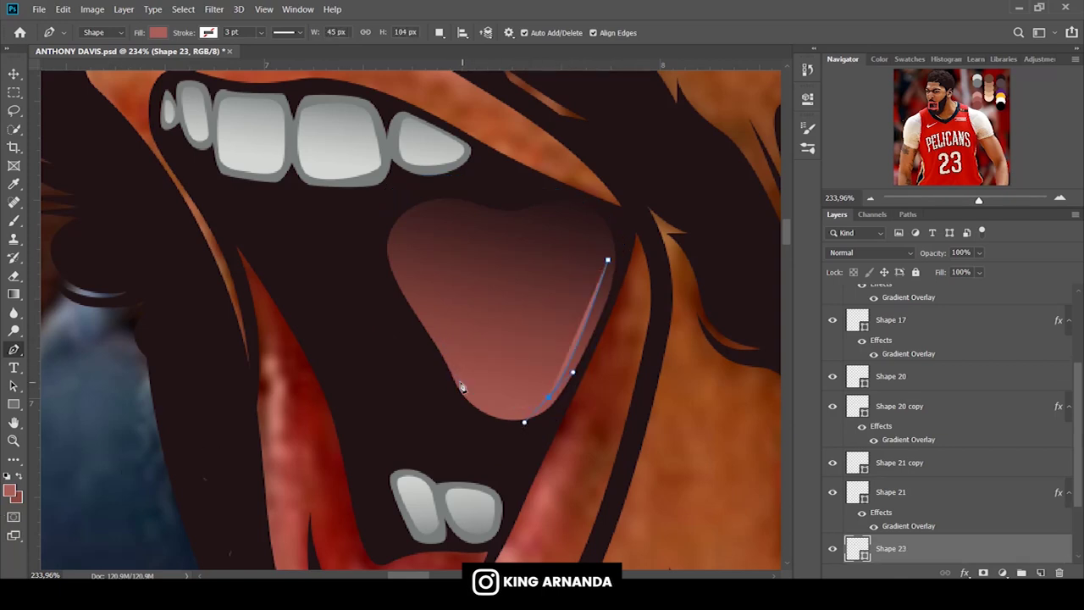
drag(410, 293, 395, 269)
mouse_move(457, 221)
mouse_down()
mouse_move(510, 241)
mouse_move(581, 217)
mouse_up()
drag(607, 260, 605, 288)
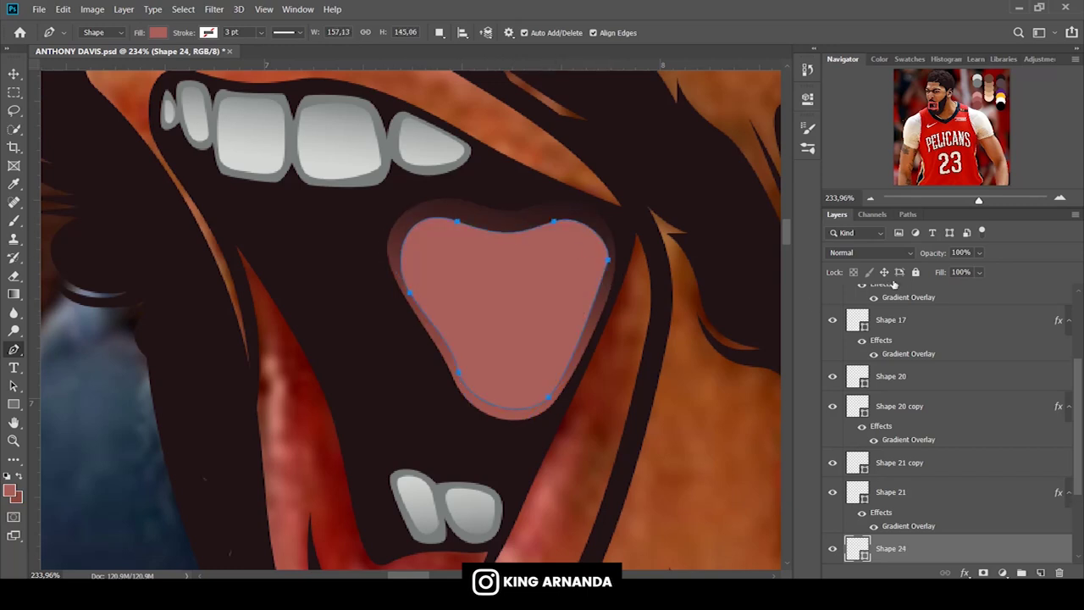
Set Shape 23's opacity to 20% and select the Background layer.
text(29)
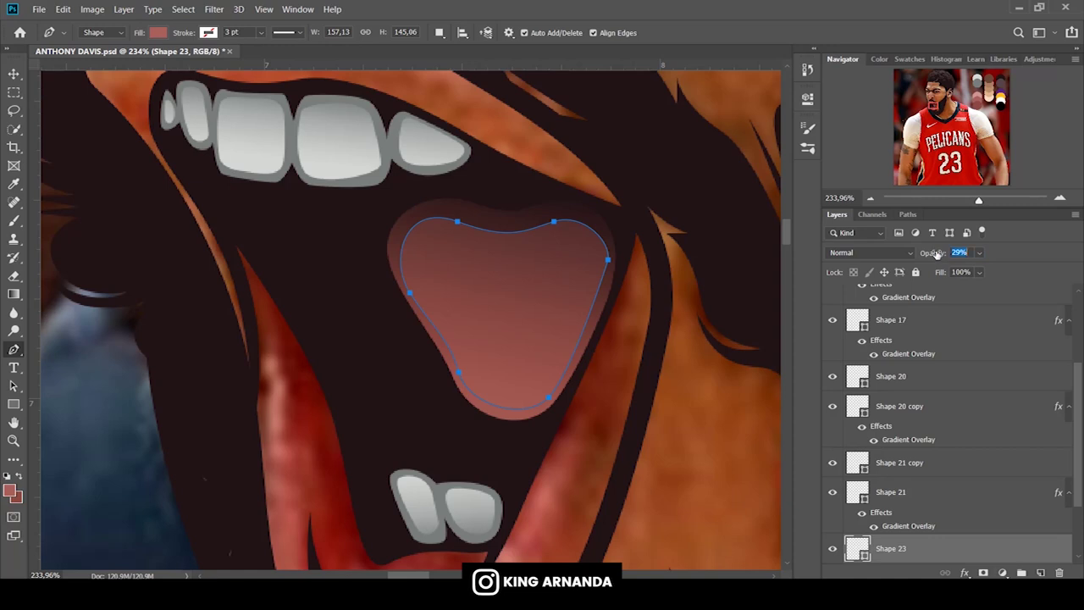
text(20)
key(Return)
scroll(910, 508, down, 2)
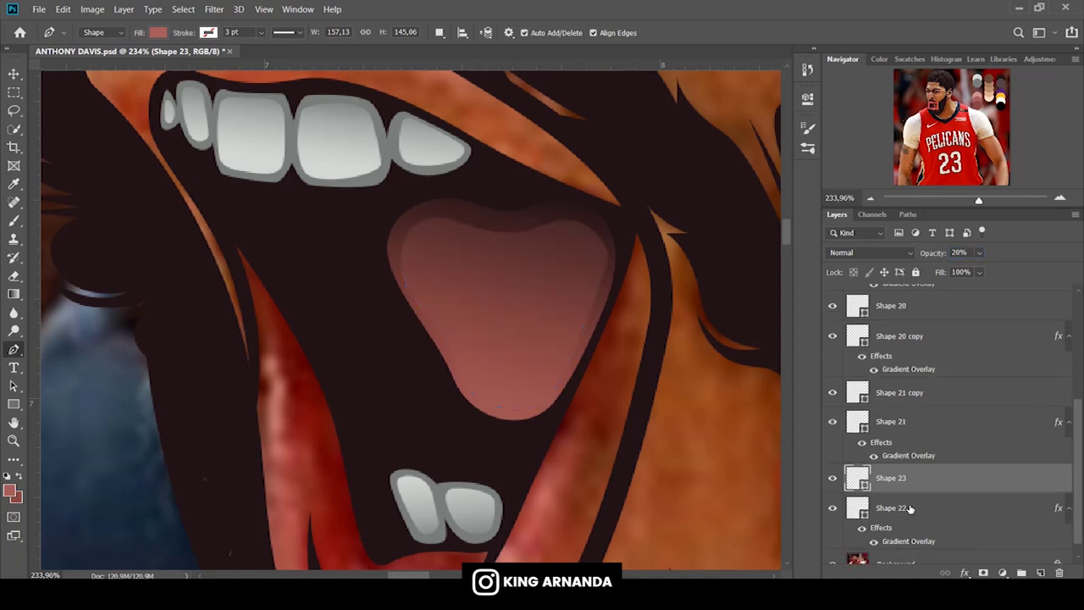
scroll(907, 507, down, 1)
click(895, 548)
scroll(626, 389, down, 2)
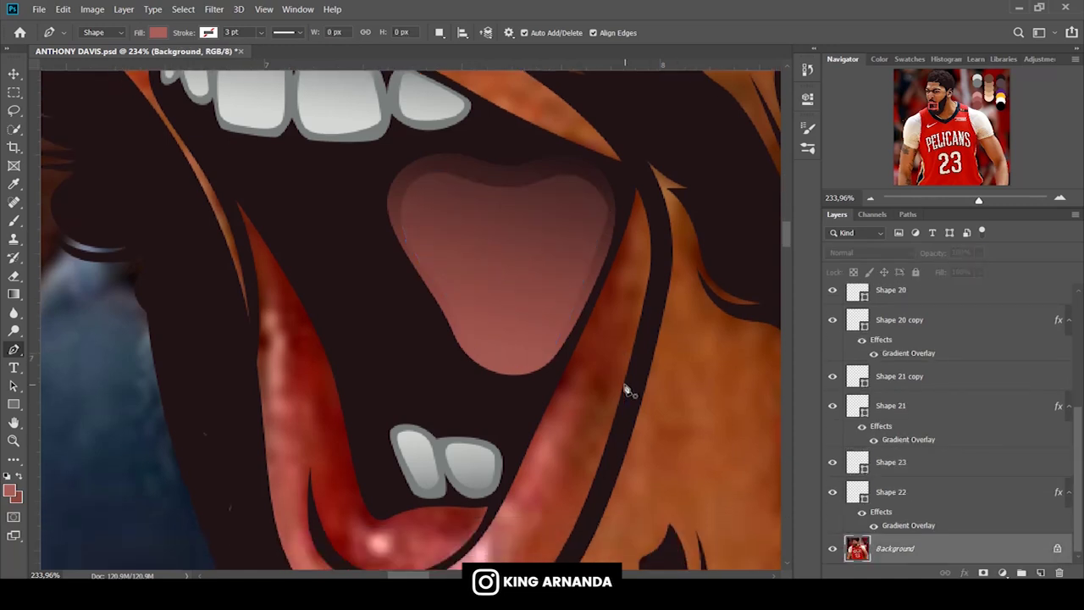
Trace Shape 24 from the mouth's right edge around the lower lip.
click(633, 159)
drag(648, 345, 652, 363)
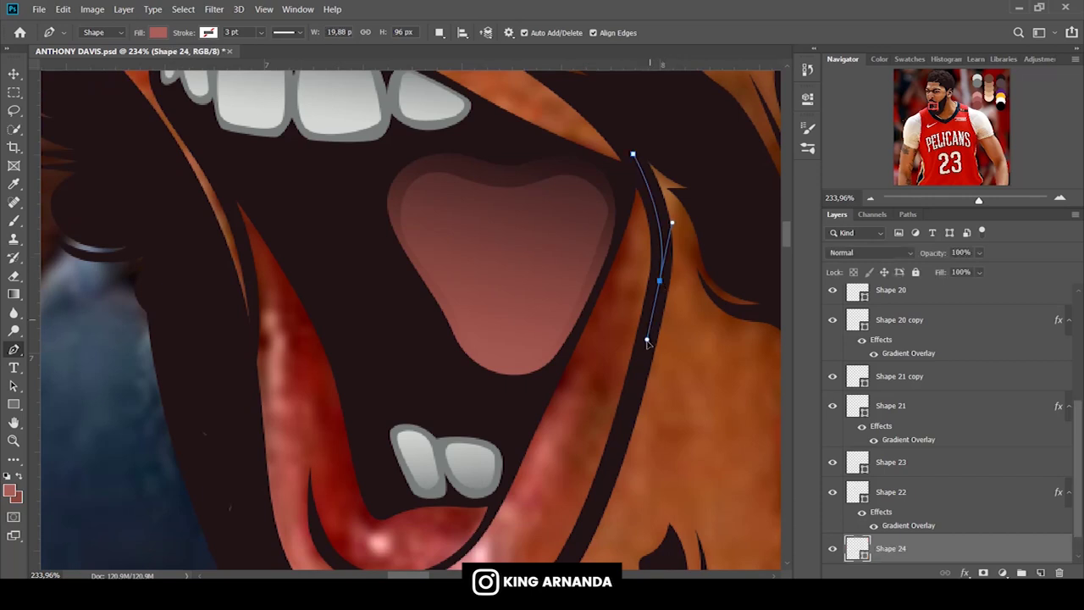
scroll(561, 370, down, 3)
scroll(559, 377, down, 3)
click(557, 373)
click(397, 433)
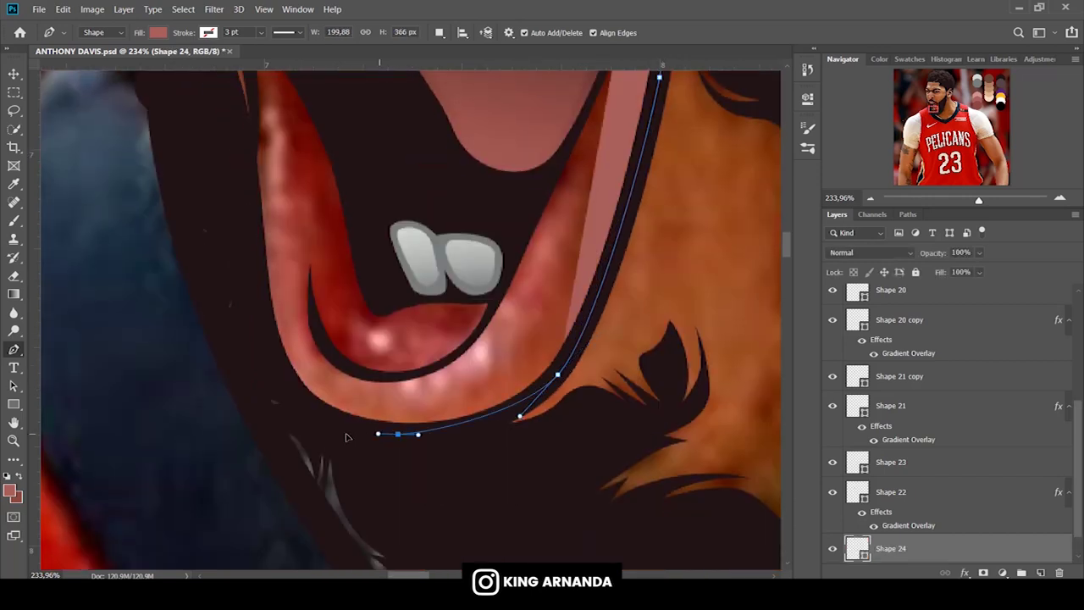
click(321, 431)
click(288, 398)
click(269, 327)
click(251, 257)
Continue Shape 24 up the left lip and across the upper lip, closing it.
scroll(254, 271, up, 2)
scroll(241, 339, up, 2)
drag(227, 309, 206, 235)
scroll(169, 280, up, 3)
click(108, 285)
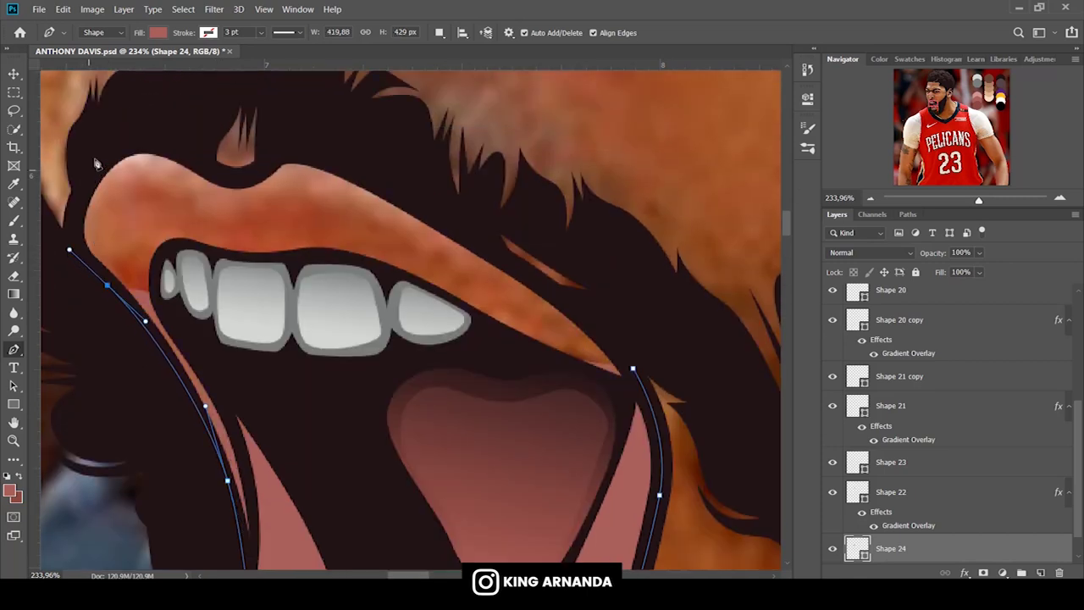
drag(88, 173, 111, 138)
mouse_move(184, 156)
mouse_down()
mouse_move(221, 182)
mouse_move(290, 155)
mouse_up()
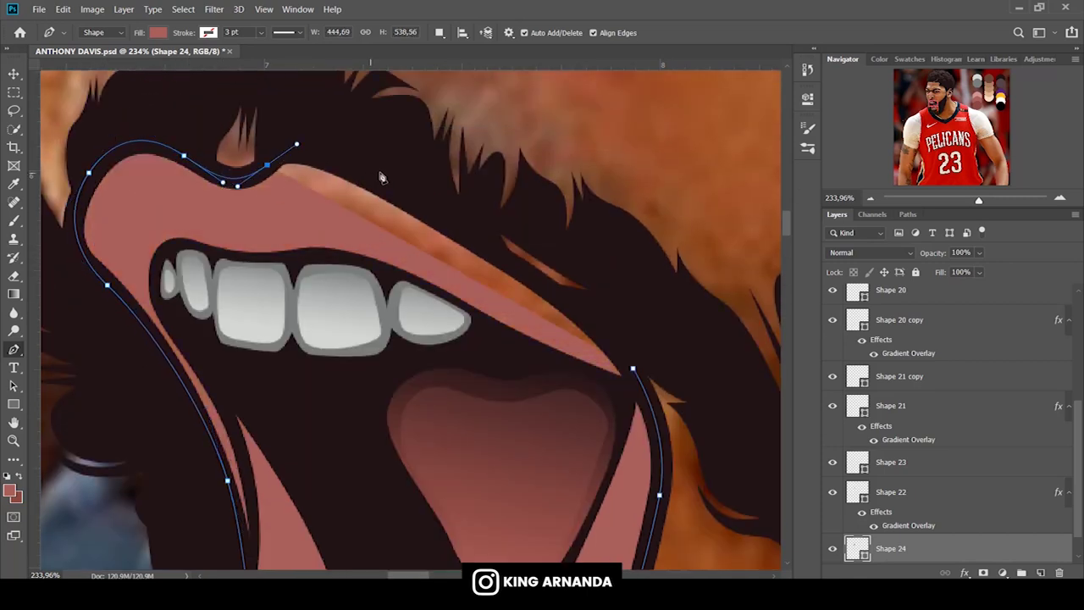
drag(384, 174, 439, 208)
drag(574, 301, 609, 320)
click(633, 369)
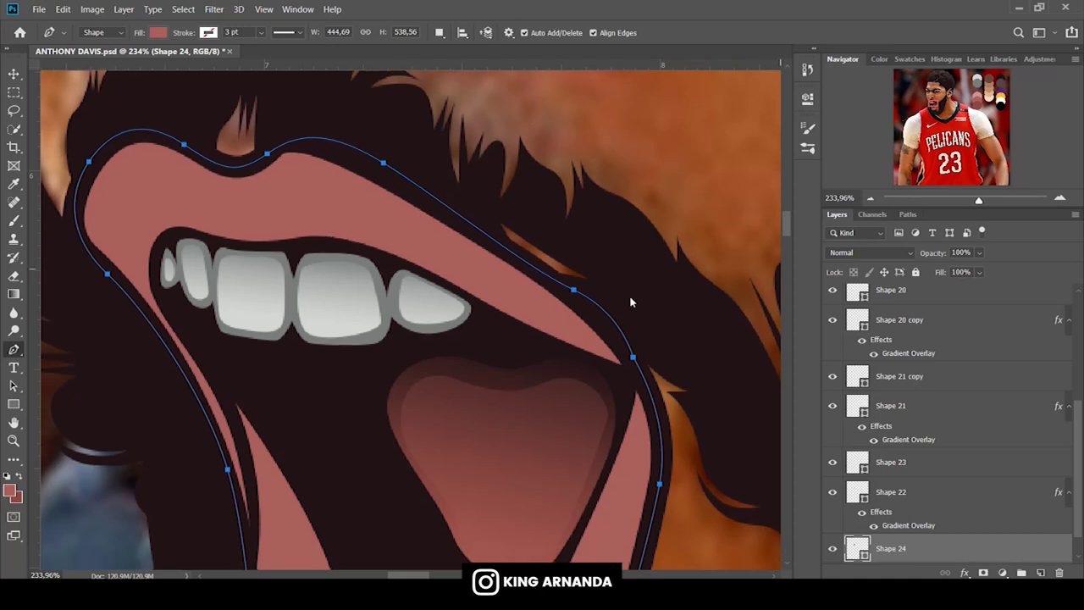
Hide Shape 24 and begin Shape 25 on the lower lip.
scroll(633, 302, down, 3)
scroll(937, 448, down, 1)
click(831, 518)
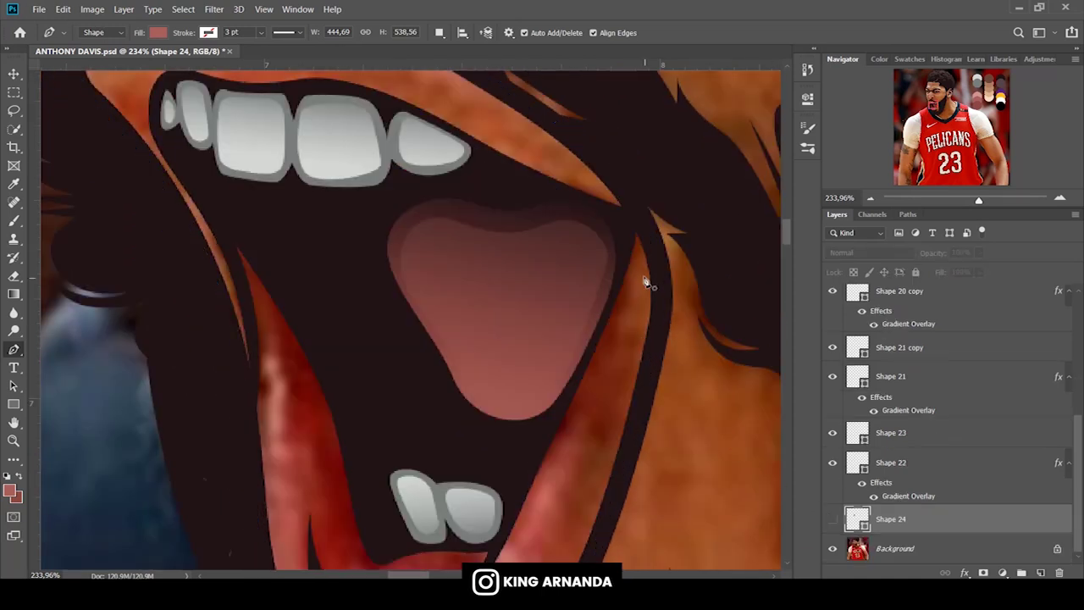
scroll(568, 363, down, 3)
click(373, 494)
Clip the new lip shape to the lip layer below and refine its lower-lip curves.
drag(463, 489, 504, 433)
right_click(940, 512)
click(745, 252)
drag(597, 220, 598, 189)
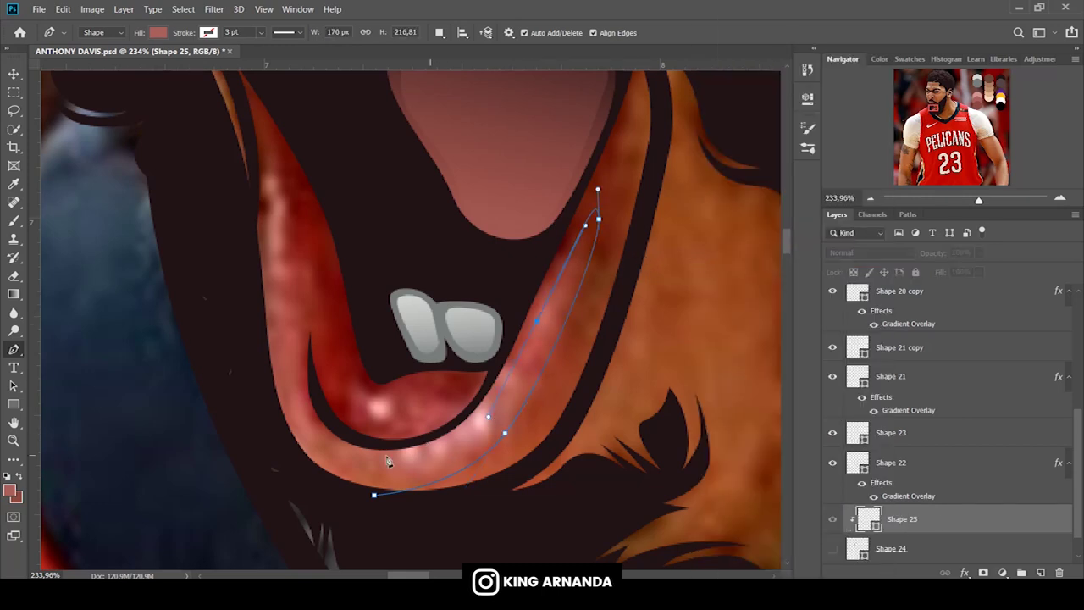
drag(332, 459, 301, 446)
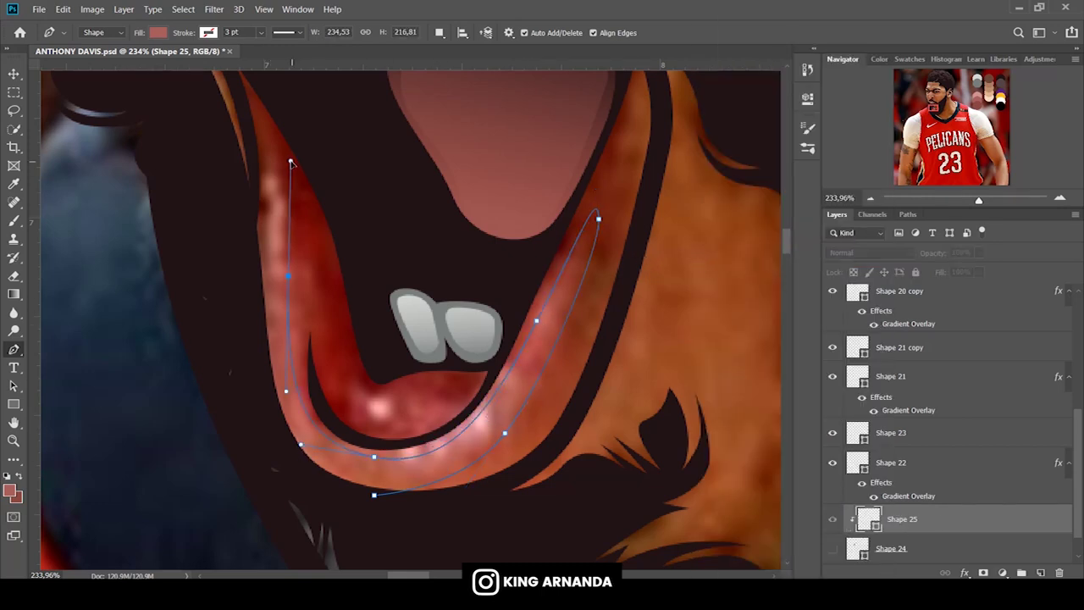
Trace and close the inner lip shadow outline around the lower lip and mouth.
scroll(228, 381, up, 3)
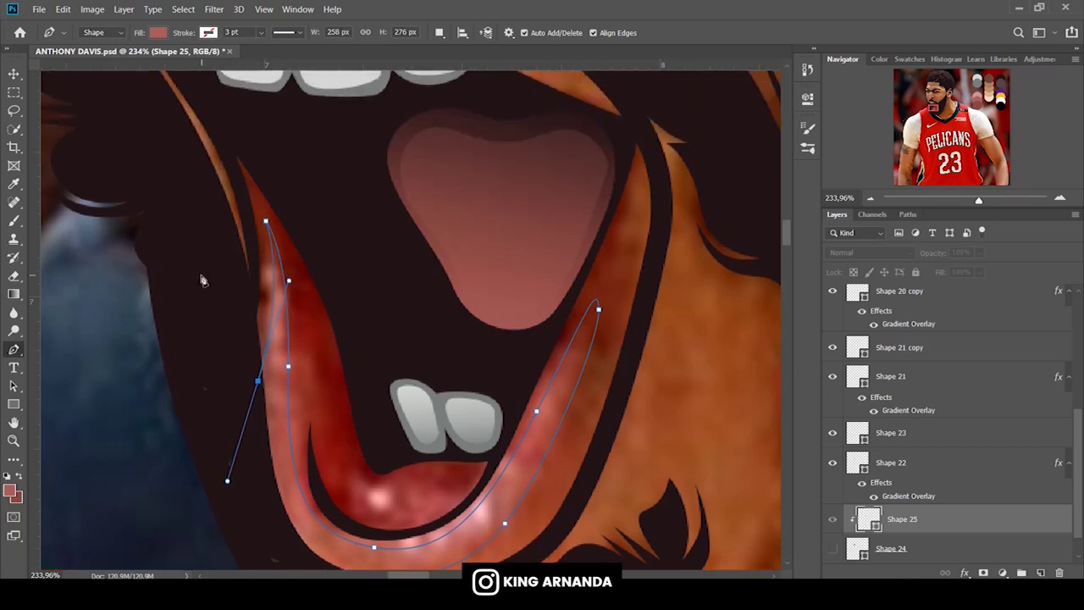
scroll(216, 364, up, 4)
click(213, 355)
scroll(214, 356, up, 2)
click(104, 221)
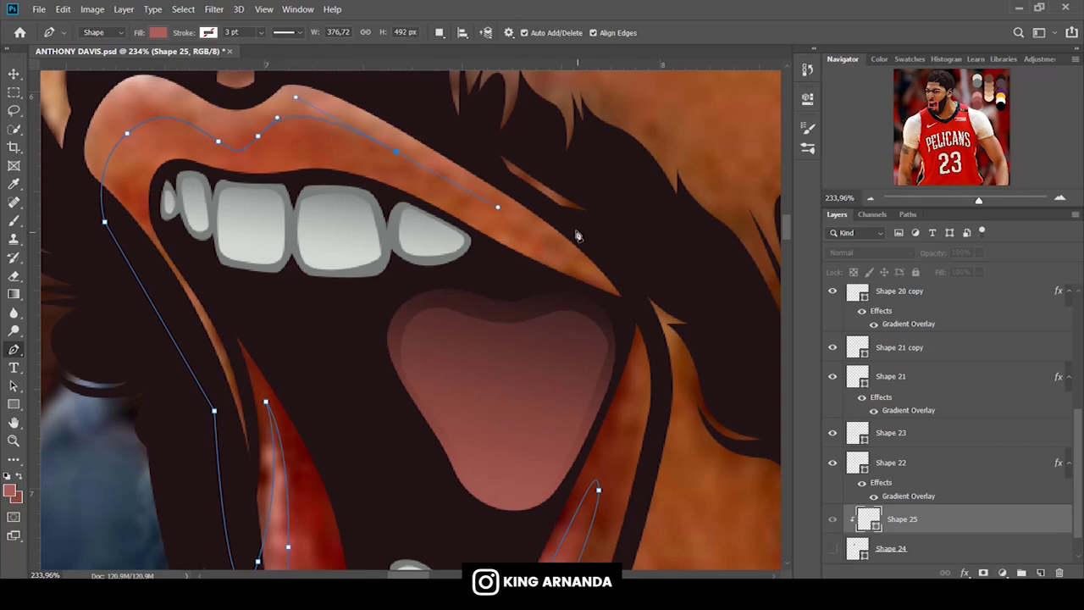
scroll(628, 252, down, 2)
click(646, 237)
scroll(646, 237, down, 2)
click(657, 295)
click(641, 386)
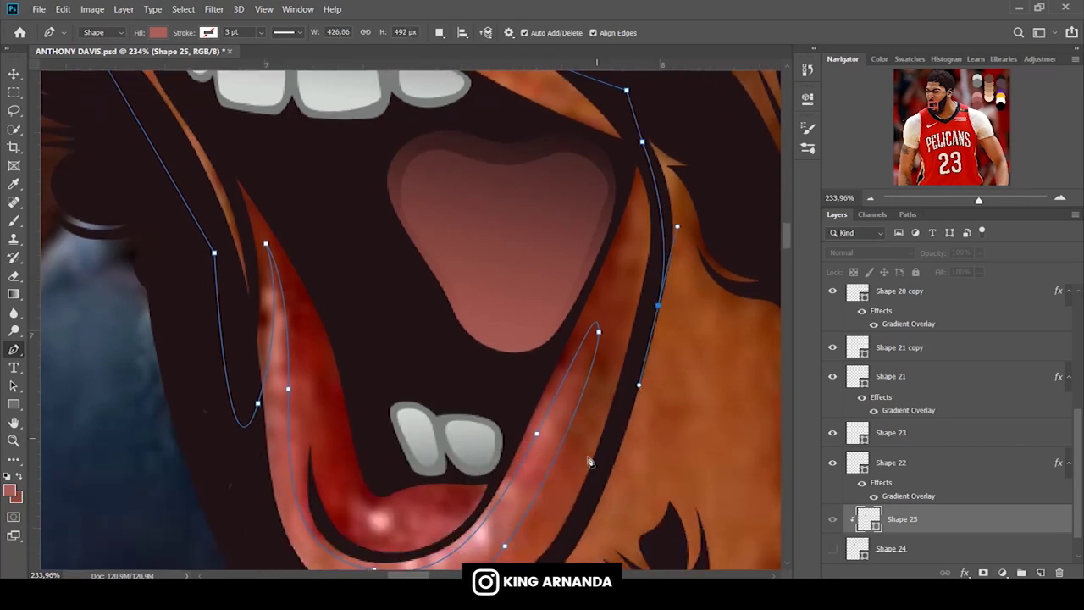
scroll(592, 457, down, 5)
click(541, 377)
drag(373, 416, 347, 405)
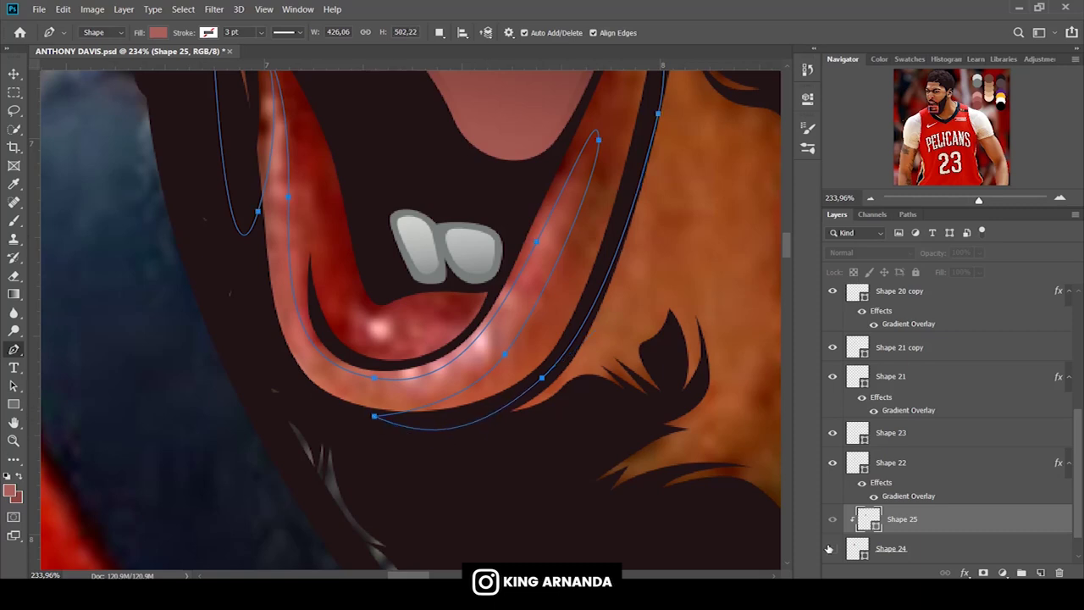
Fill the shadow shape with a darker pink and set foreground colour to pink #d0958f.
click(159, 33)
click(101, 106)
key(Return)
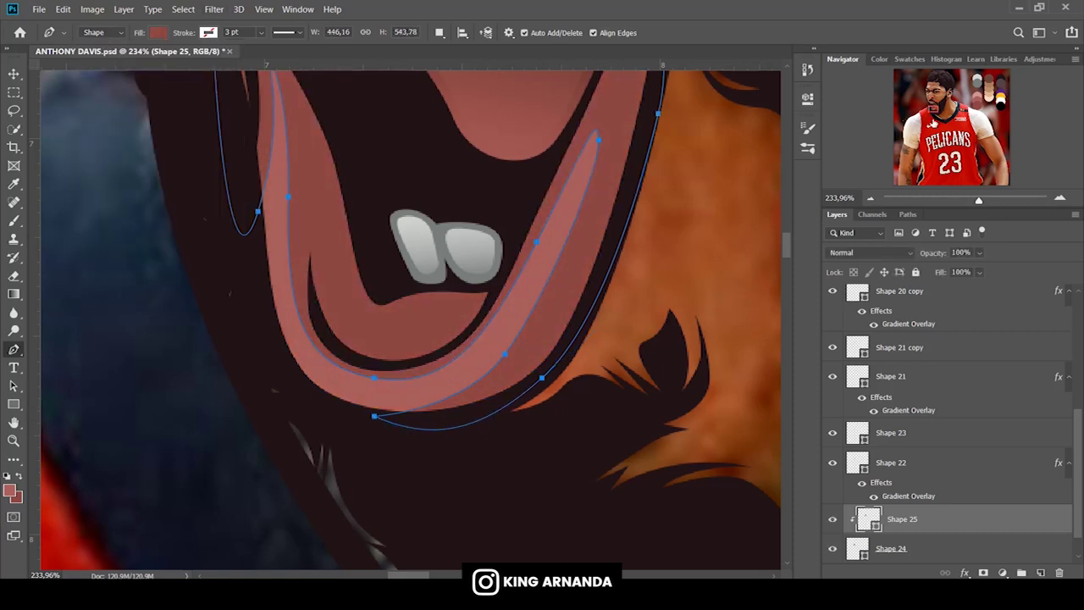
click(977, 93)
click(10, 490)
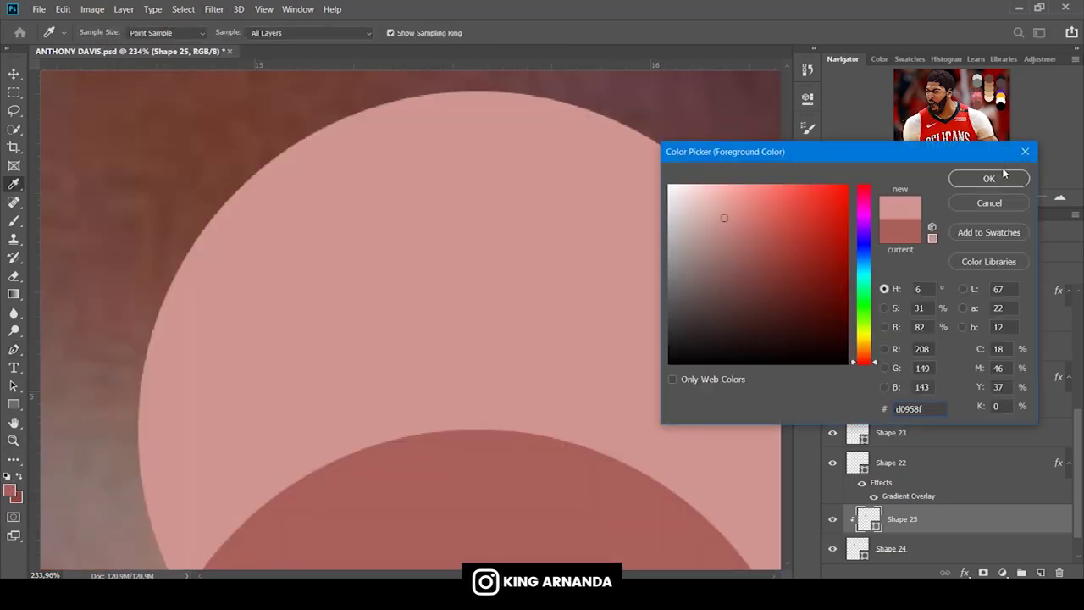
key(Return)
drag(961, 125, 944, 117)
click(859, 548)
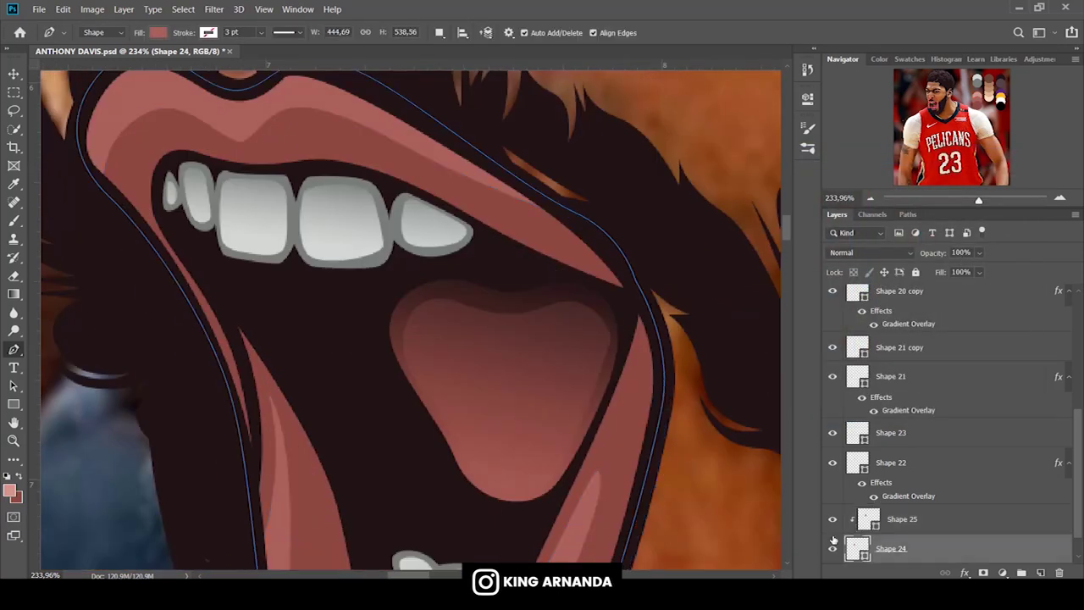
Draw Shape 26, a light pink highlight curving along the top of the upper lip.
click(832, 547)
scroll(339, 297, up, 2)
click(77, 263)
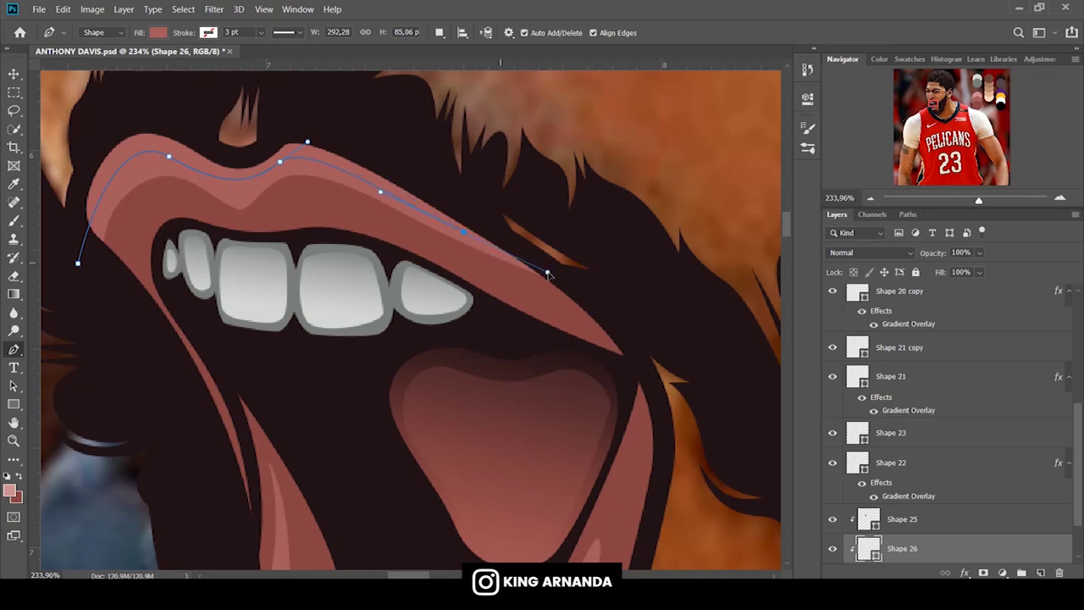
click(593, 291)
drag(138, 102, 81, 121)
click(77, 263)
click(157, 32)
scroll(465, 225, down, 3)
scroll(464, 237, down, 3)
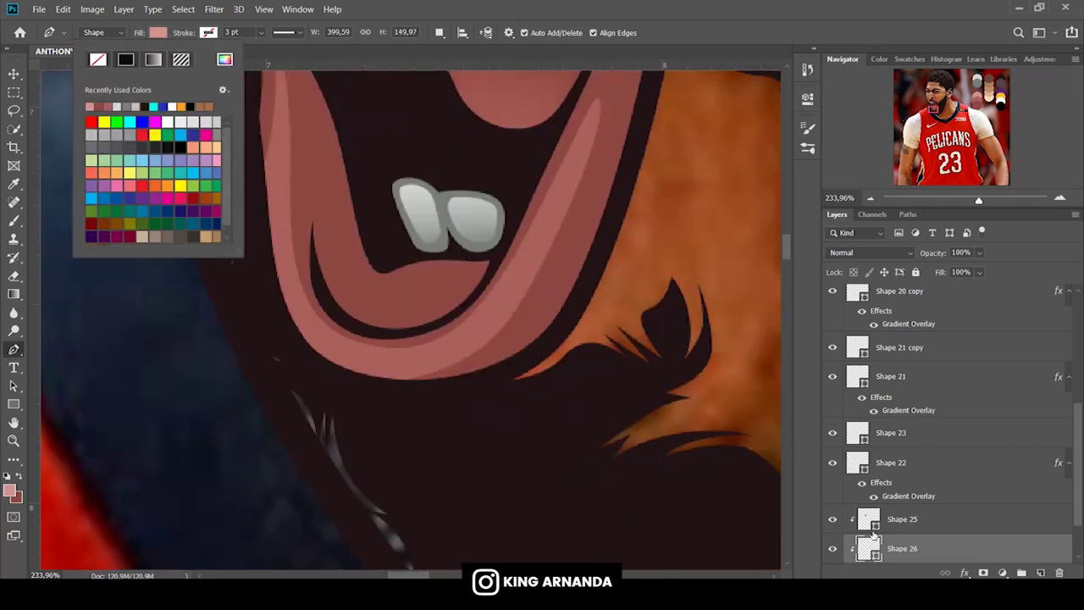
scroll(875, 532, down, 2)
key(Escape)
Trace Shape 27 around the inner mouth edges and close it across the top.
scroll(463, 271, up, 1)
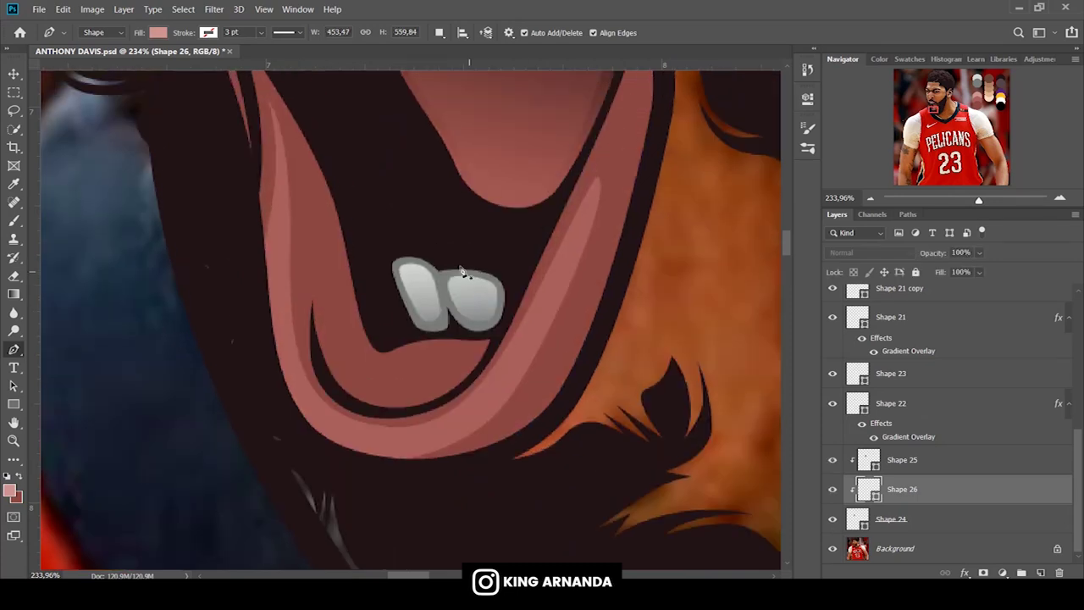
scroll(462, 271, up, 2)
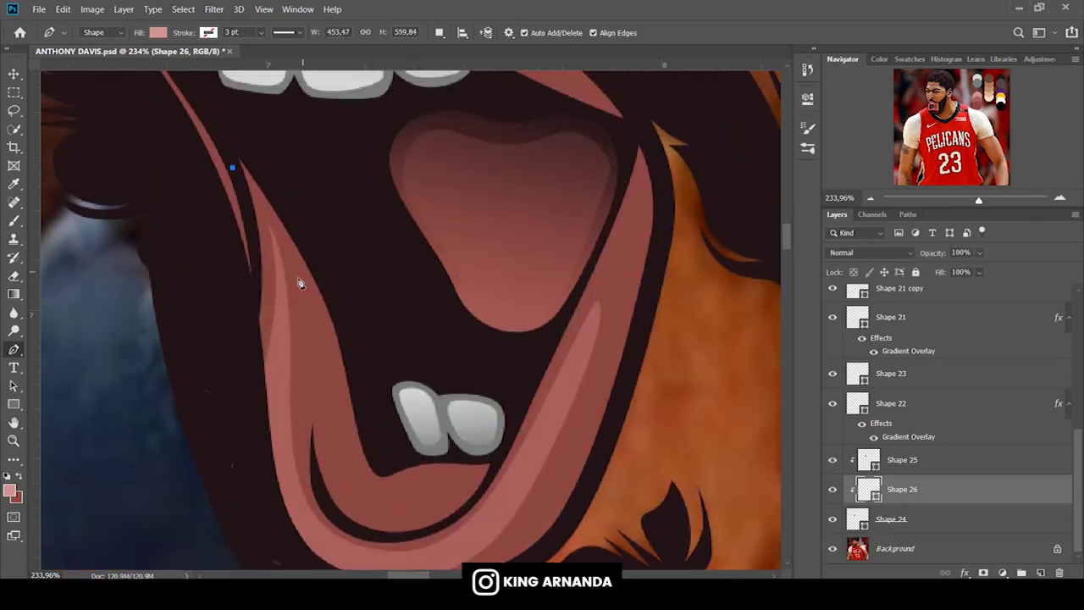
drag(307, 308, 318, 357)
scroll(353, 430, down, 1)
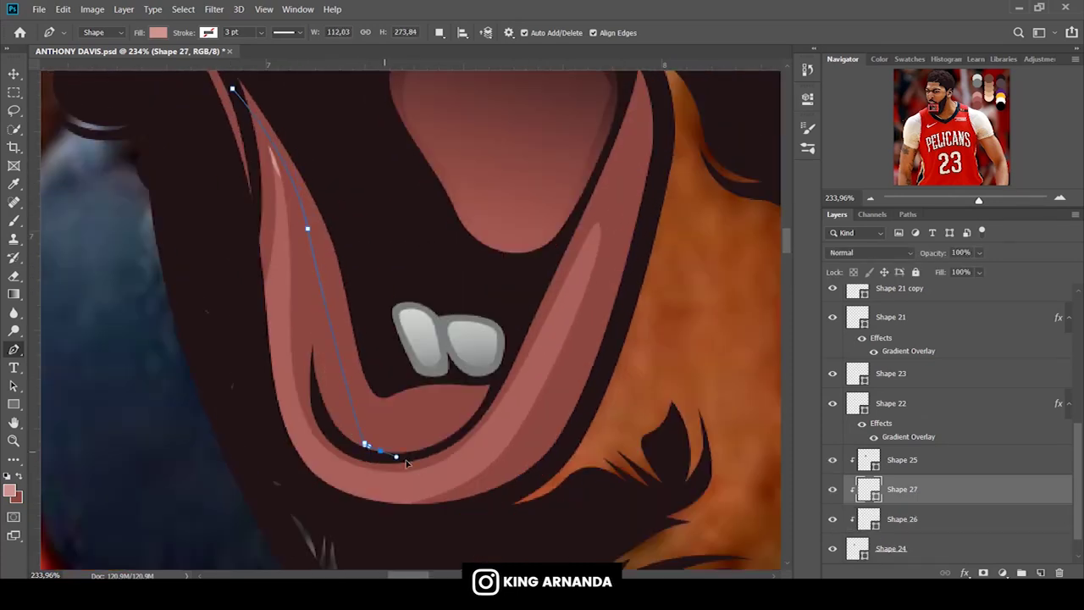
drag(497, 370, 502, 337)
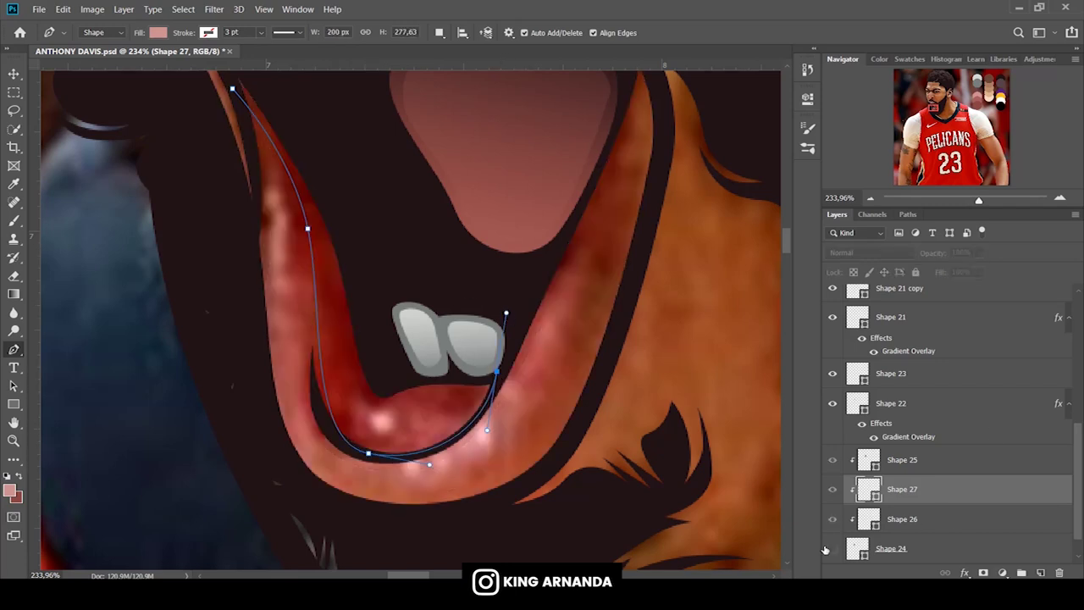
scroll(607, 264, up, 1)
scroll(607, 264, up, 1)
drag(591, 356, 650, 251)
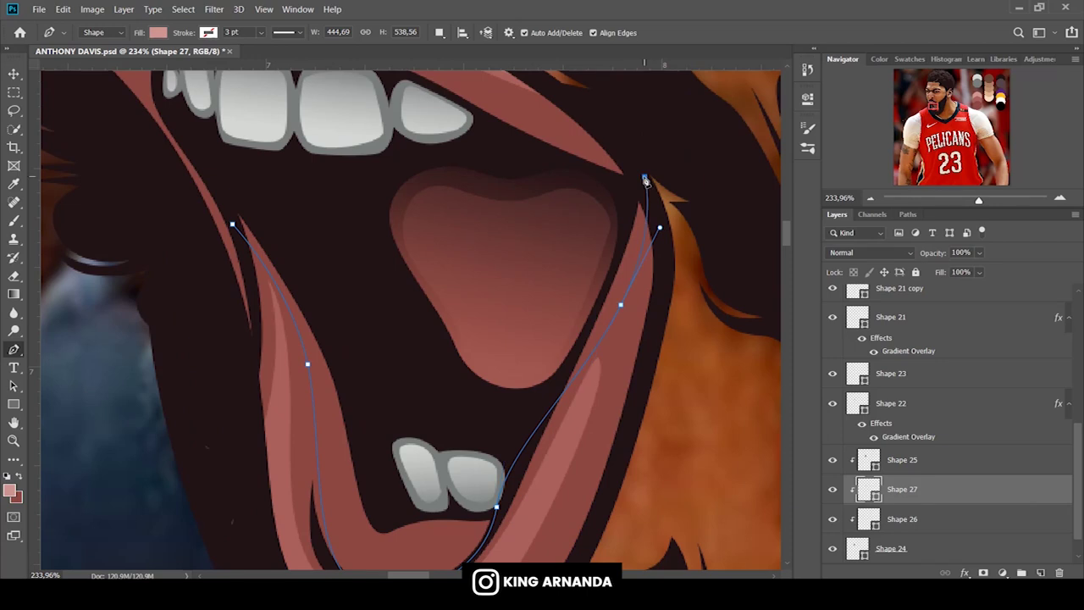
scroll(754, 391, up, 2)
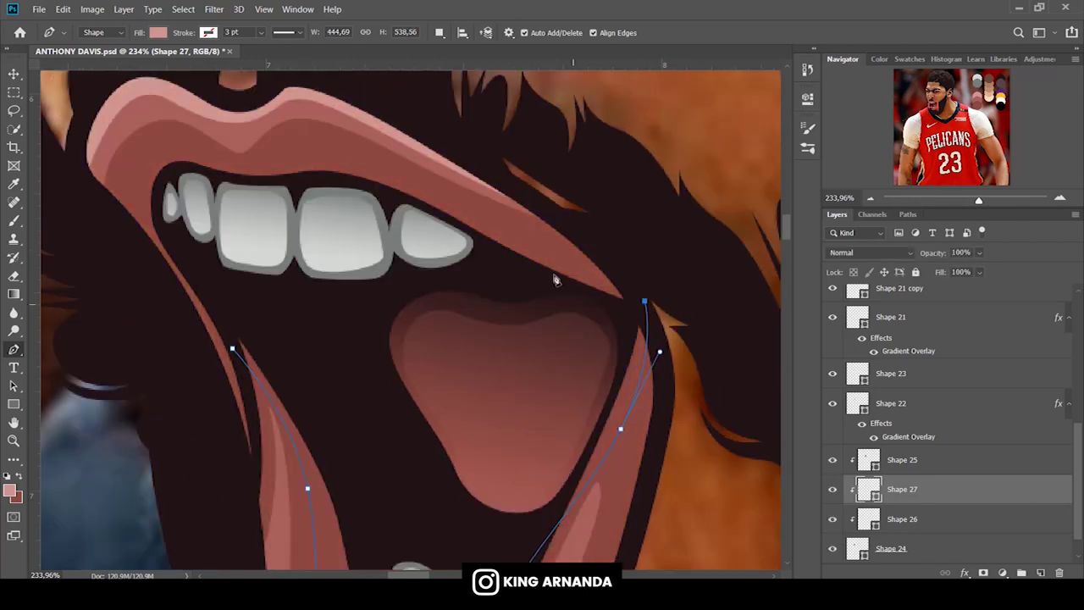
drag(232, 348, 282, 443)
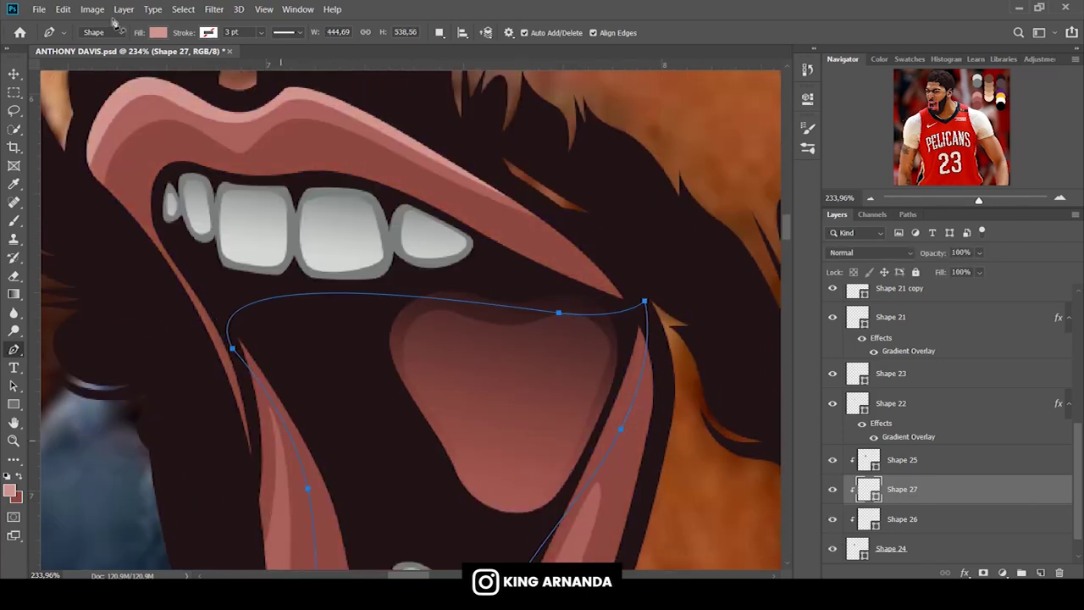
Give Shape 27 a dark fill at 40% opacity, placed above Shape 25.
click(157, 34)
click(145, 106)
click(921, 479)
scroll(760, 477, down, 2)
drag(902, 489, 901, 457)
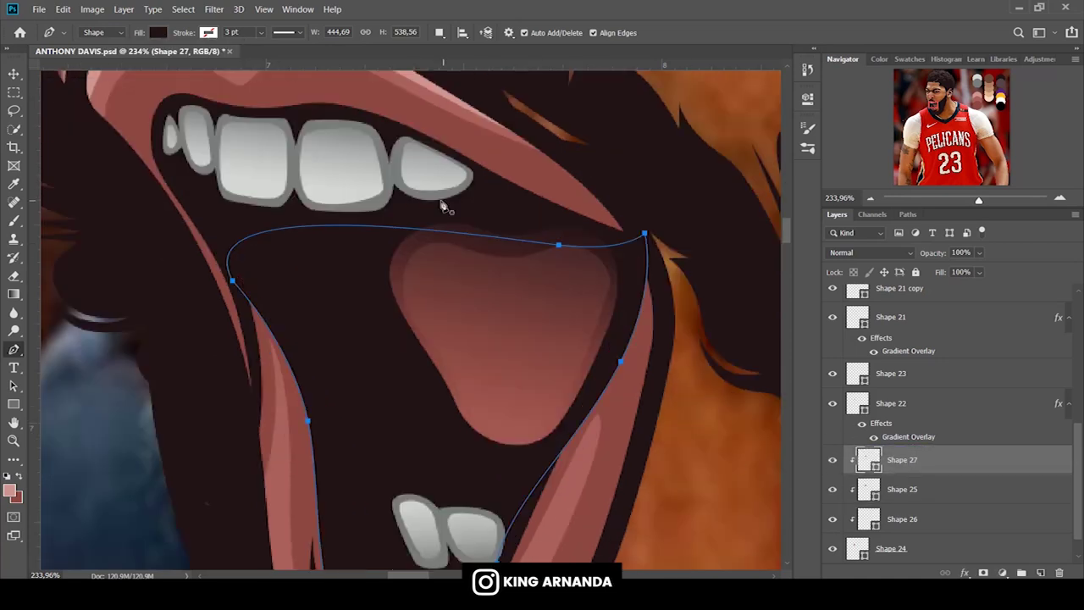
scroll(443, 206, down, 5)
text(40)
key(Return)
scroll(583, 252, up, 4)
scroll(582, 252, down, 6)
click(902, 489)
click(832, 488)
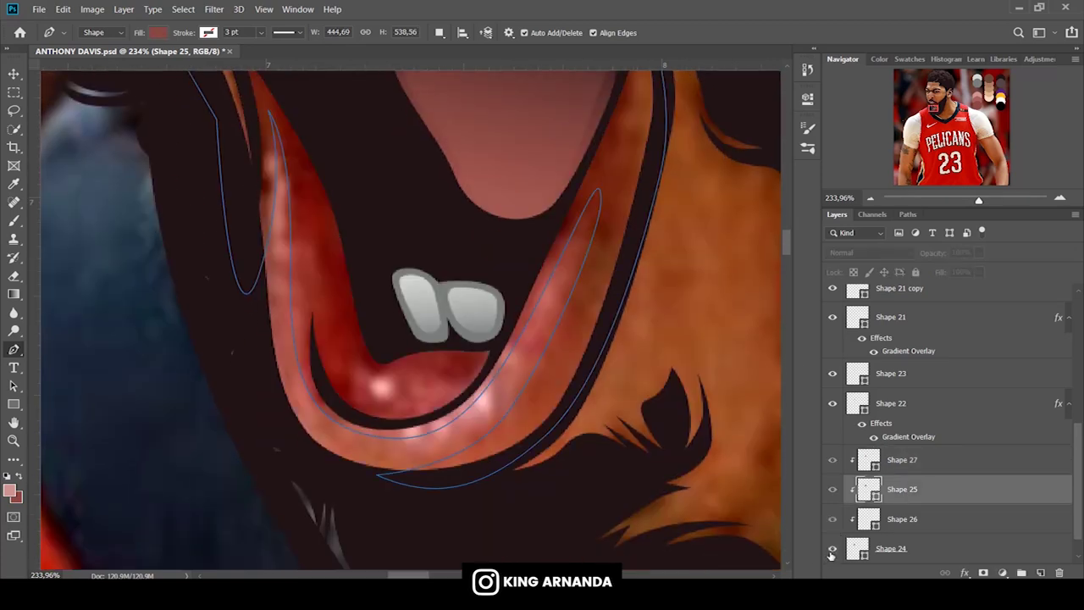
Draw Shape 28, a curved light pink highlight along the bottom of the lower lip.
click(380, 424)
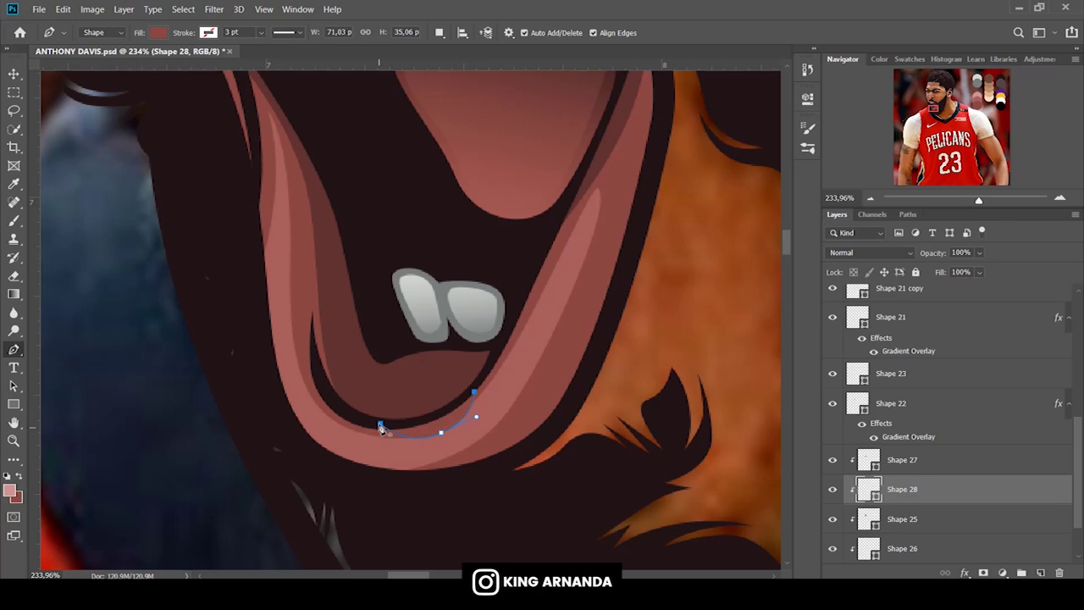
click(157, 32)
click(100, 105)
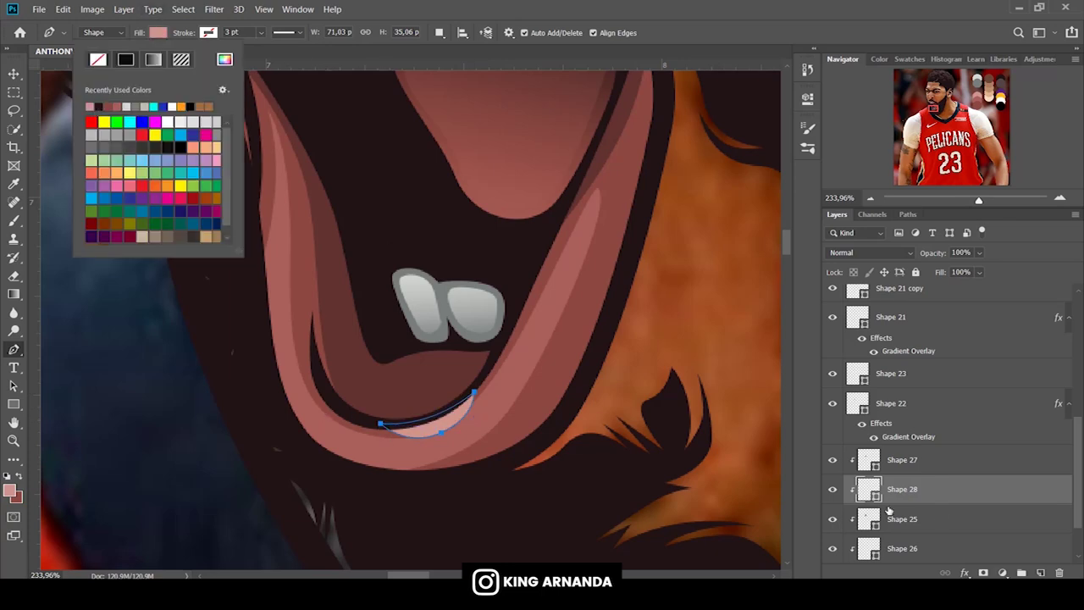
scroll(835, 524, down, 2)
click(833, 518)
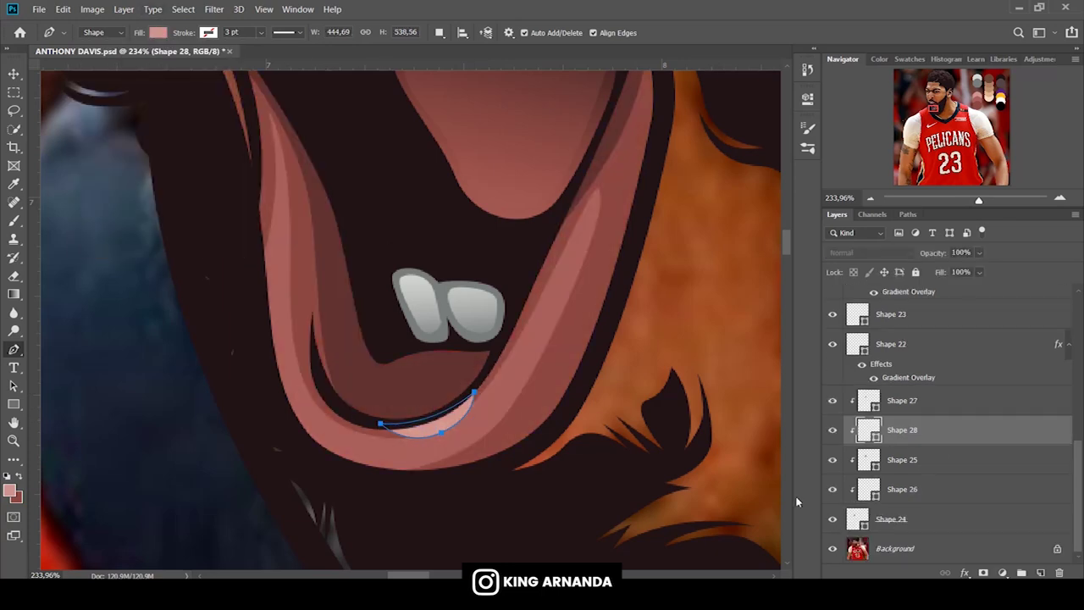
Add two small pink highlight spots on the lower lip, moving Shape 30 above Shape 27.
click(832, 518)
click(493, 357)
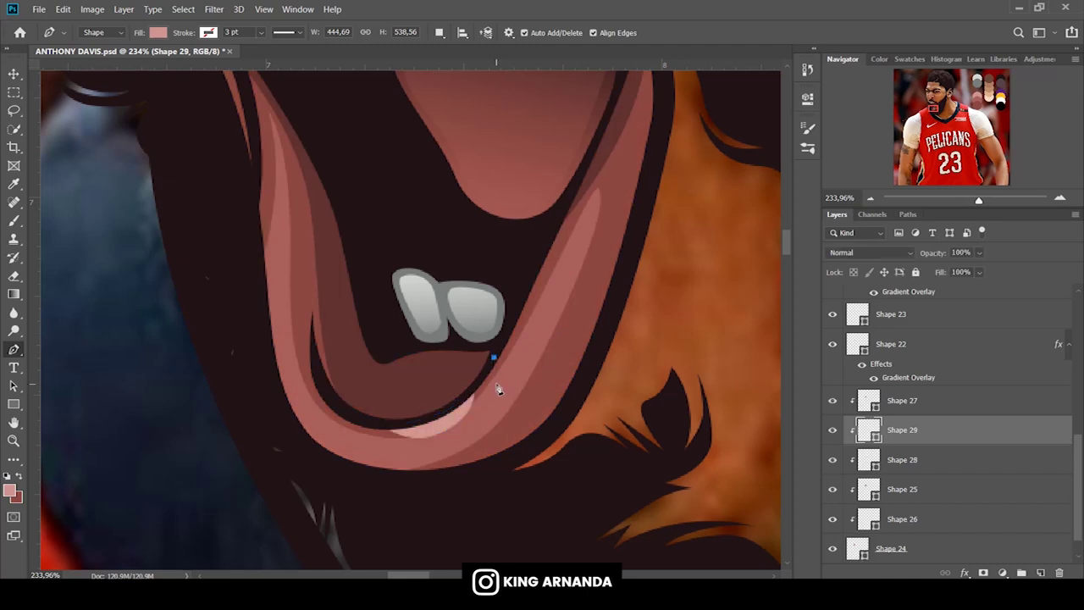
click(397, 392)
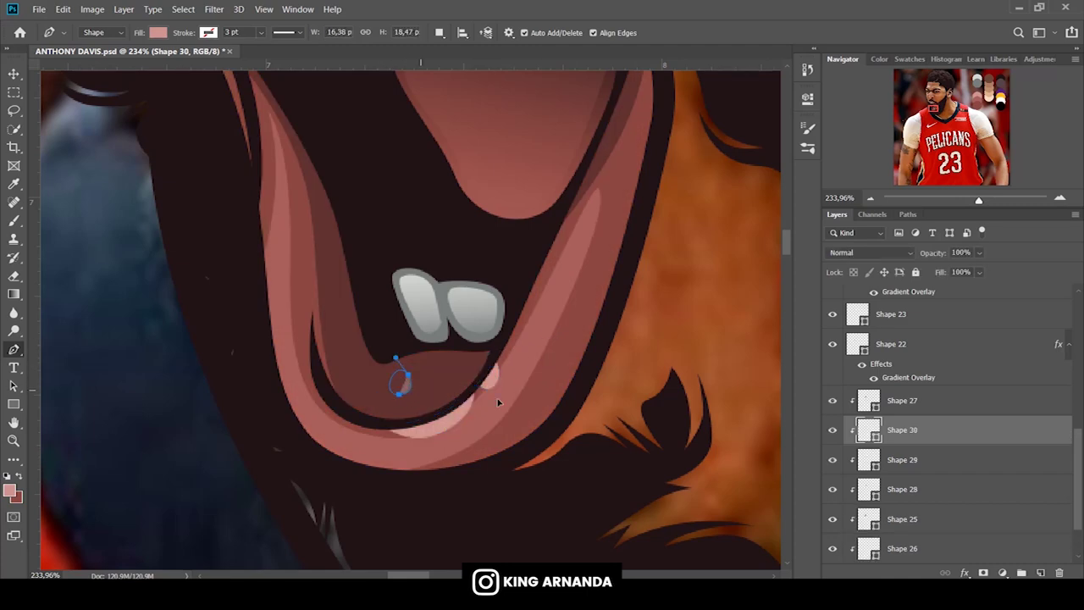
drag(902, 429, 901, 391)
scroll(636, 266, up, 5)
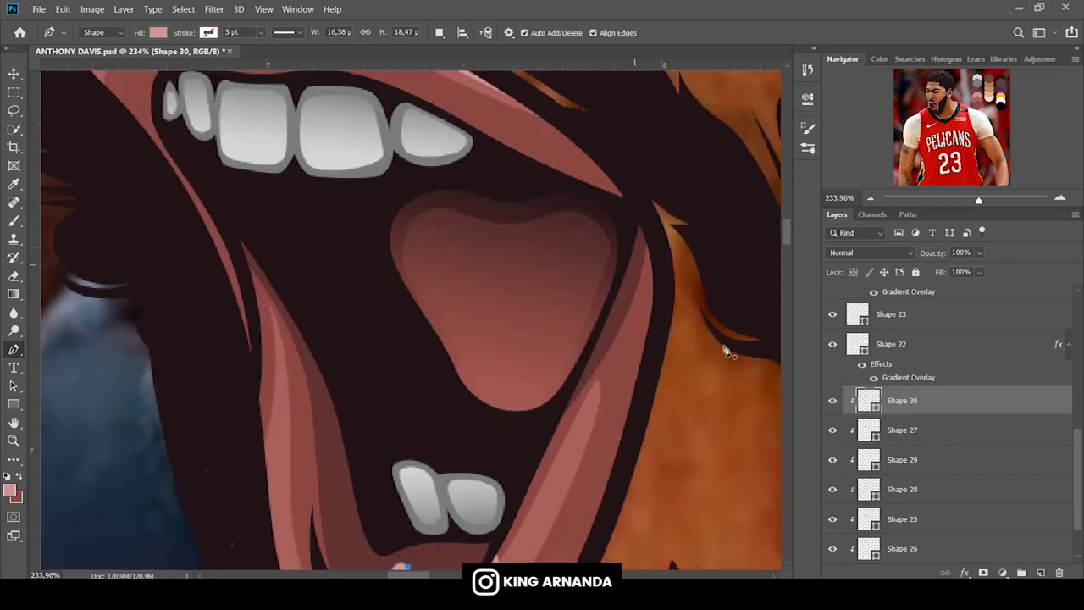
scroll(726, 350, down, 1)
click(927, 516)
scroll(923, 423, up, 5)
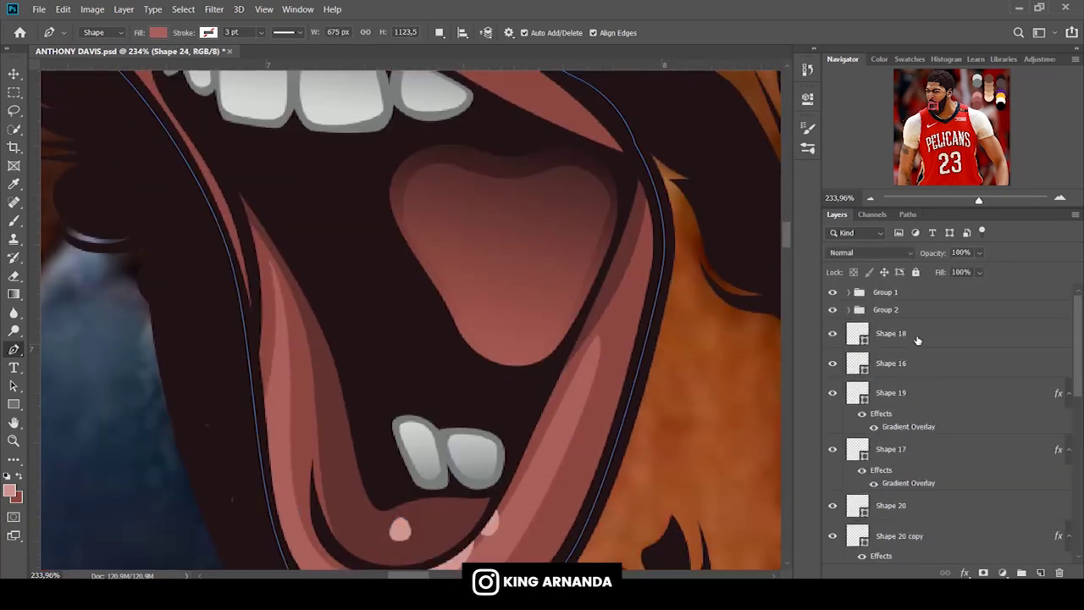
Group the mouth shape layers into Group 3 and hide the reference photo.
shift+click(917, 340)
key(ctrl+g)
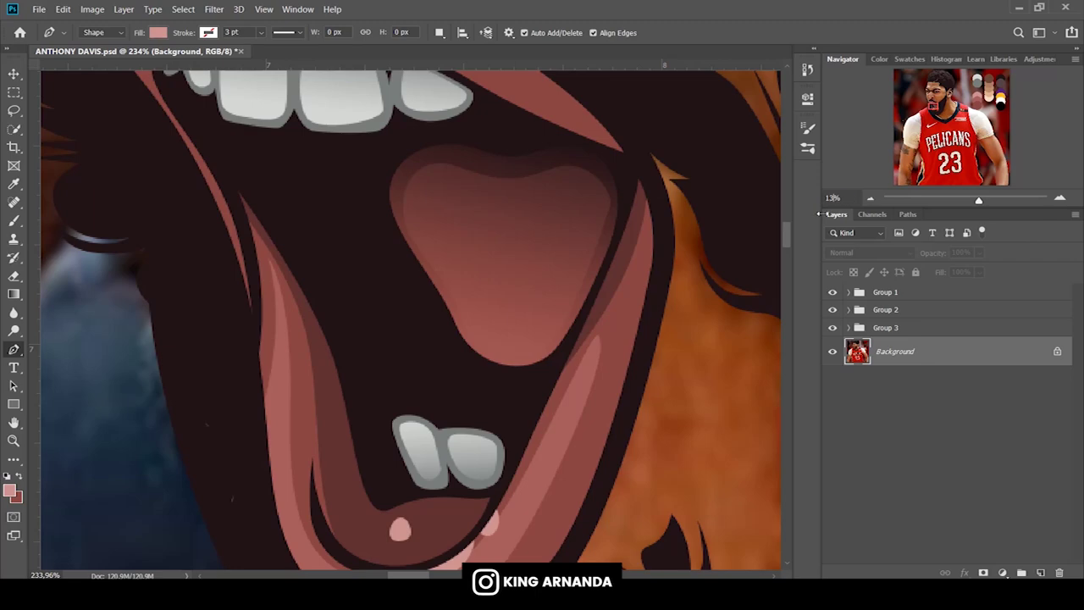
key(ctrl+0)
click(832, 351)
Sample tan #bd8c6b from the palette as foreground and set the Pen to Shape mode.
drag(945, 202, 968, 202)
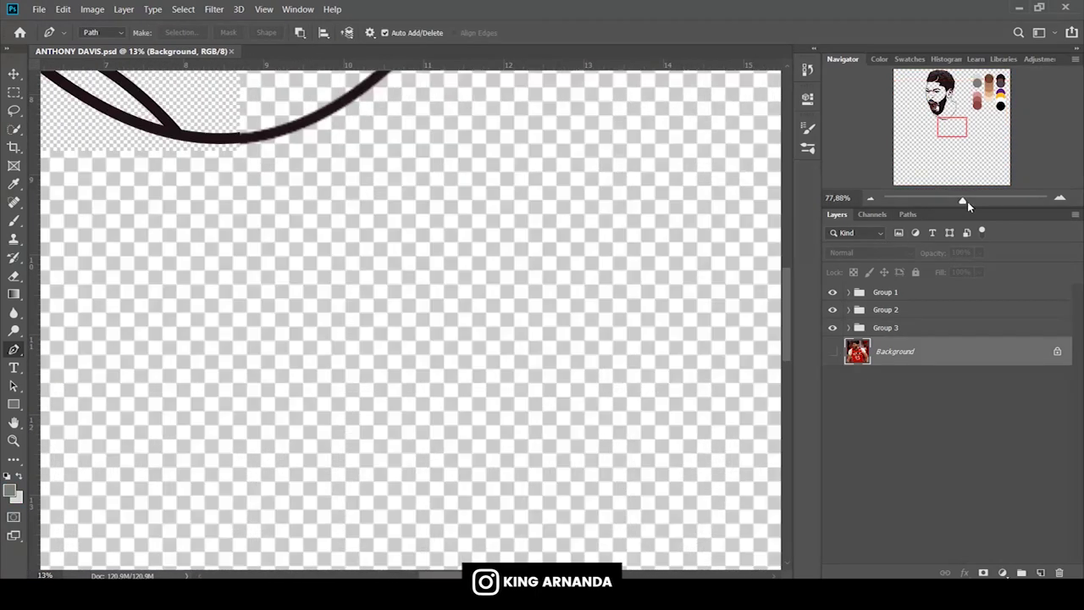
drag(956, 158, 986, 90)
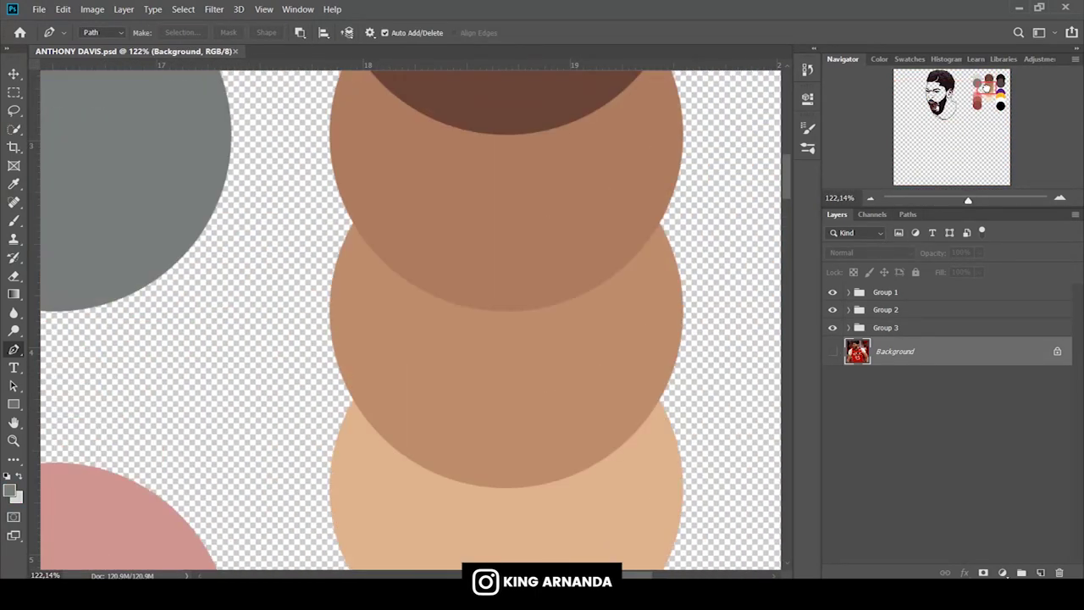
click(11, 489)
click(471, 339)
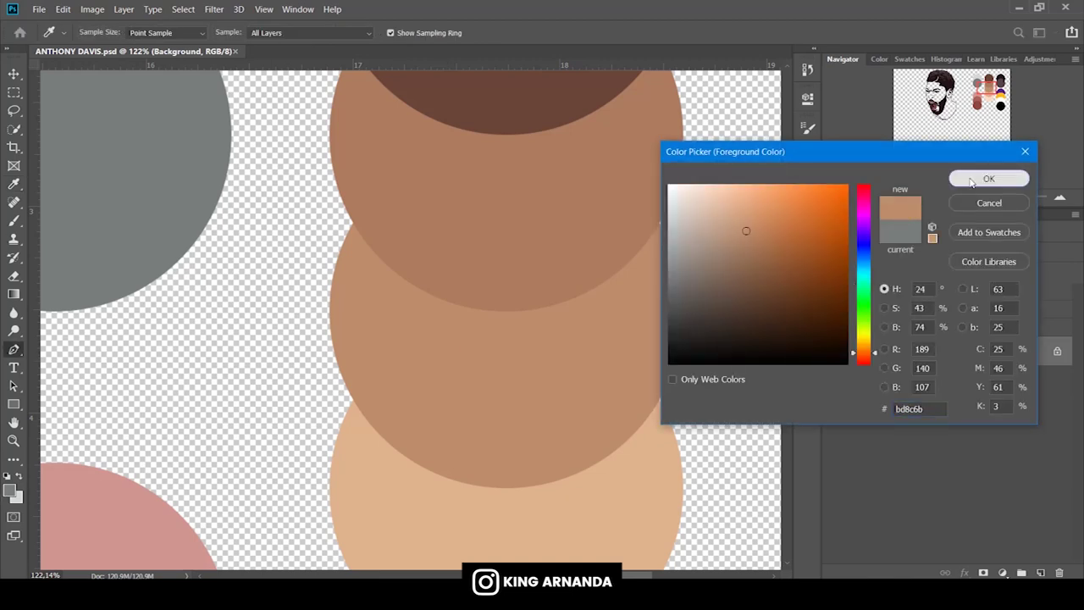
click(984, 175)
drag(988, 90, 949, 88)
click(101, 32)
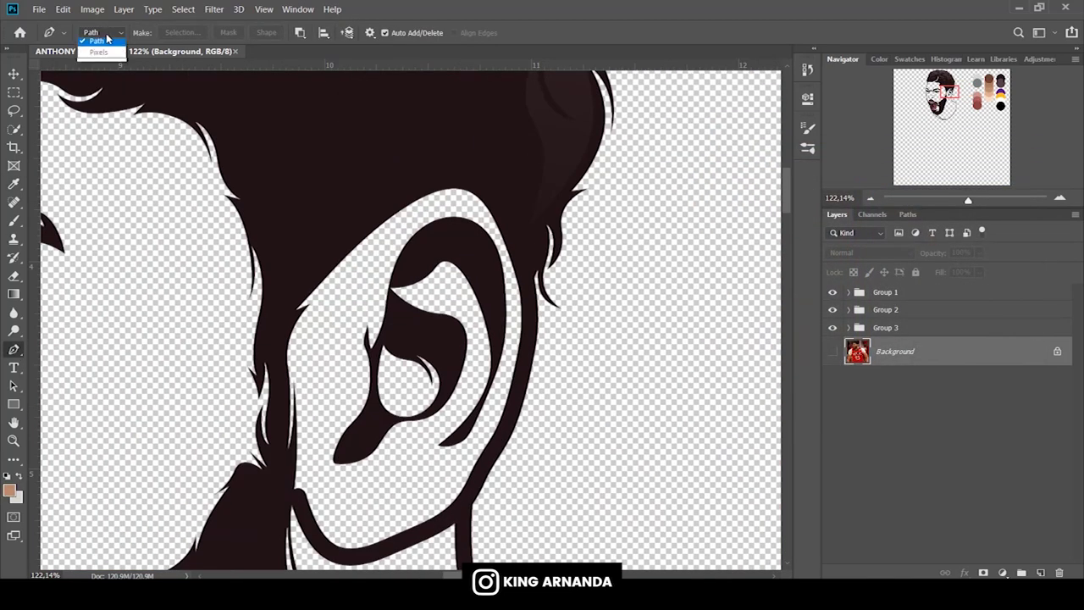
click(364, 114)
Trace the Shape 31 skin outline over the ear and down the neck.
drag(502, 145, 520, 188)
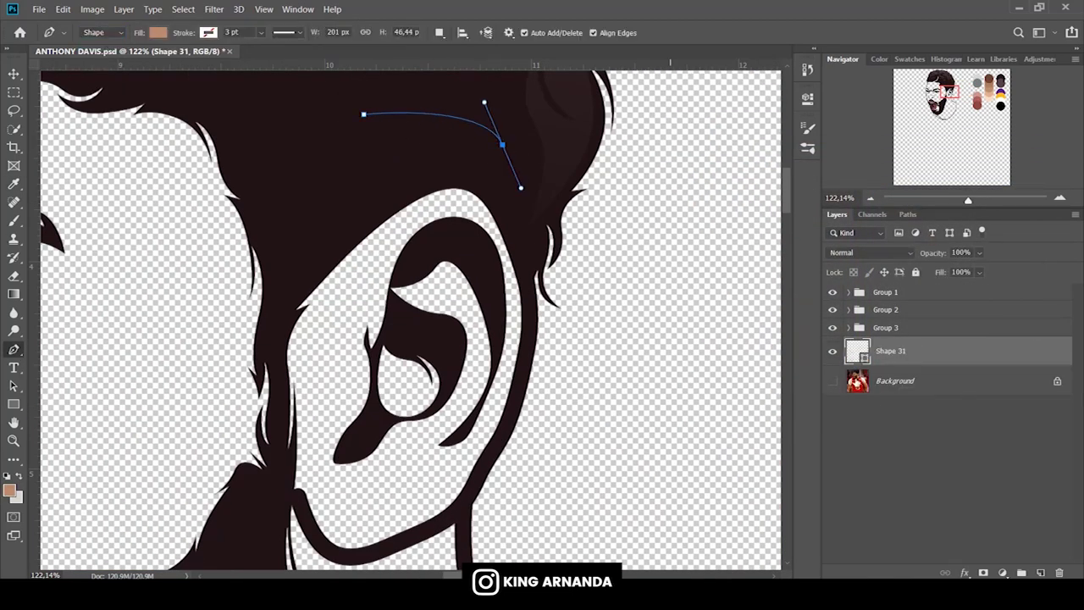
click(530, 334)
scroll(508, 356, down, 2)
click(480, 383)
click(463, 408)
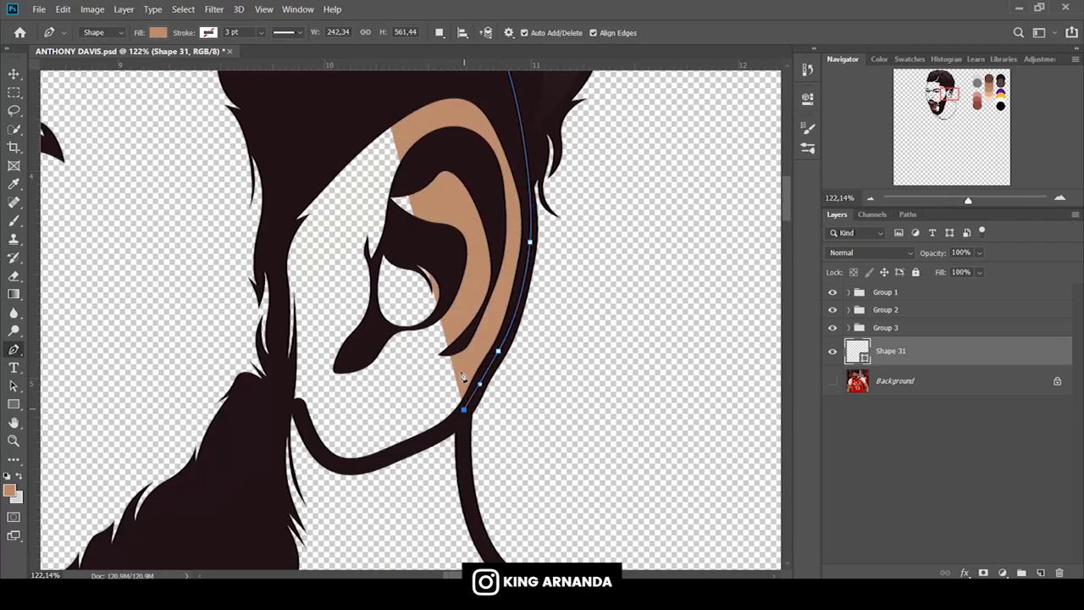
scroll(463, 380, down, 5)
click(516, 343)
click(582, 373)
drag(665, 440, 674, 479)
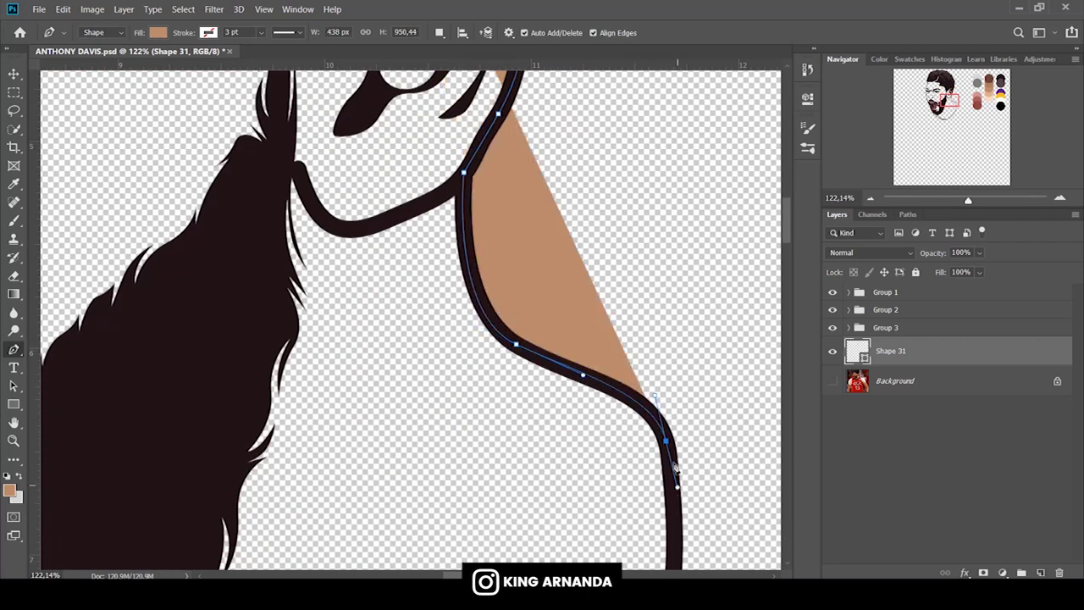
scroll(791, 213, down, 7)
drag(608, 403, 523, 521)
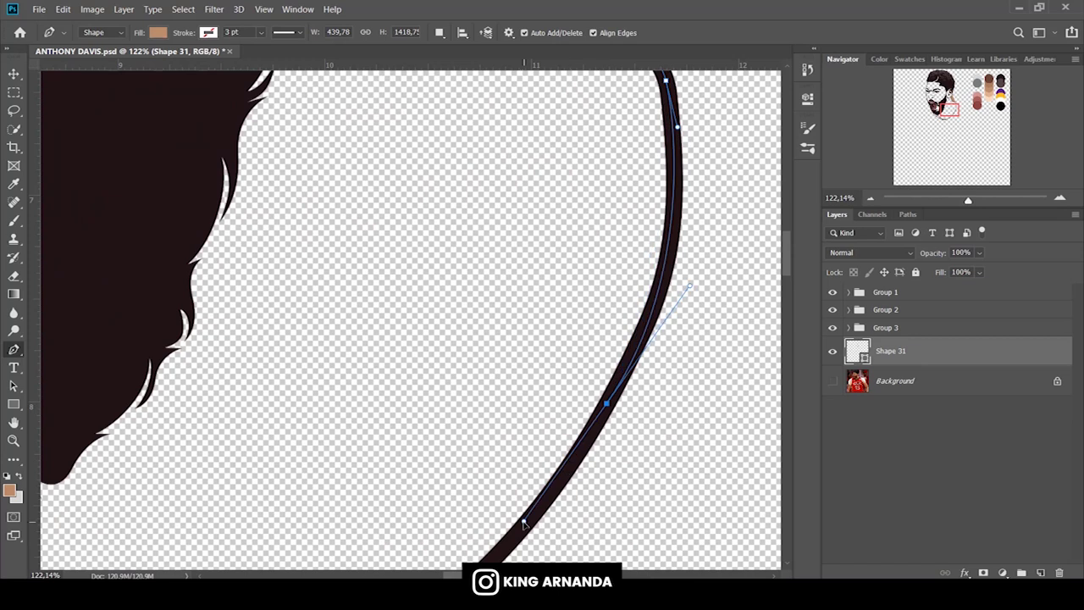
scroll(690, 286, down, 5)
scroll(681, 287, left, 2)
Continue the skin outline along the collar and up toward the chin.
drag(418, 443, 305, 467)
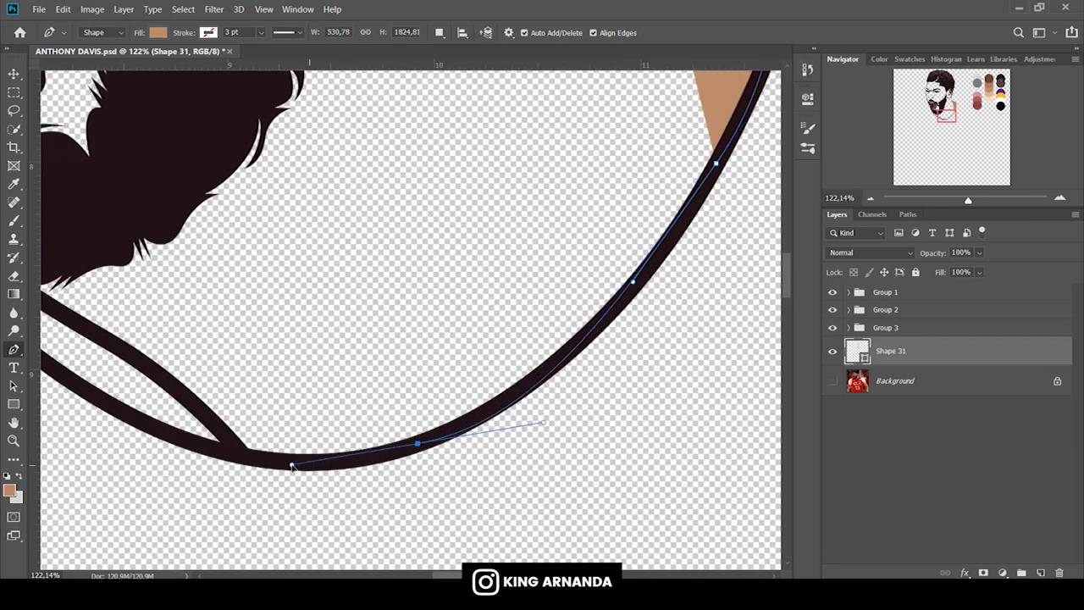
key(ctrl+z)
drag(599, 325, 553, 364)
drag(382, 449, 314, 461)
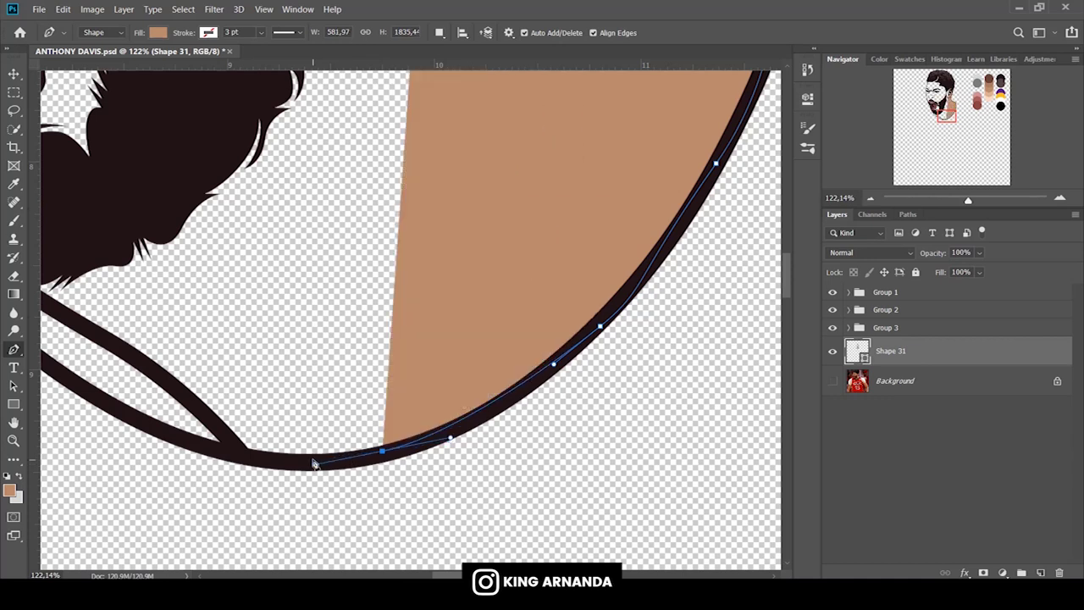
click(237, 454)
mouse_move(153, 369)
mouse_down()
mouse_move(524, 389)
mouse_move(430, 337)
mouse_up()
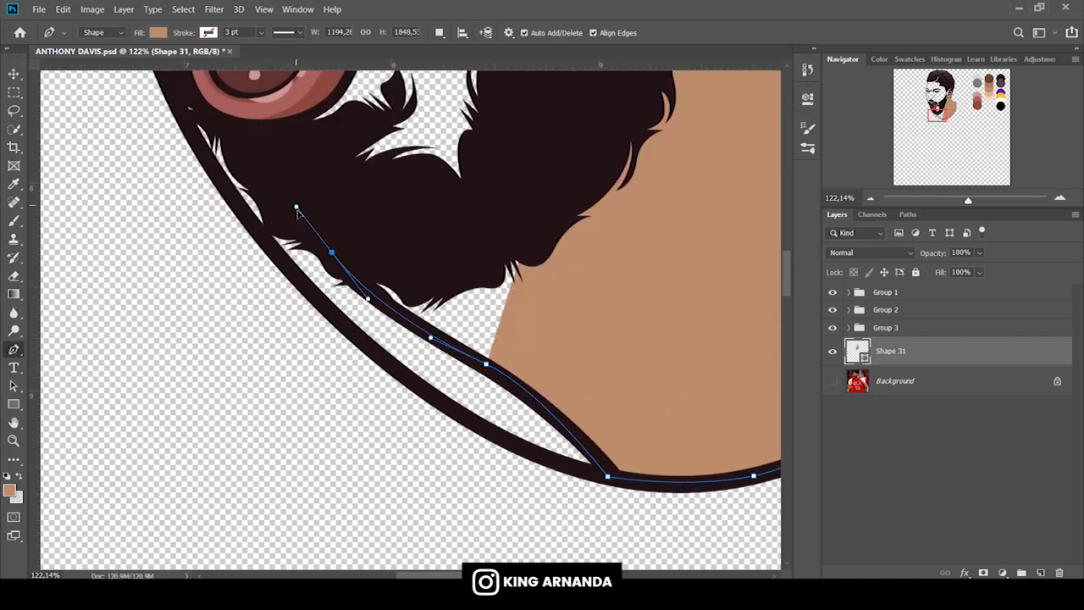
scroll(332, 266, up, 5)
scroll(330, 271, up, 5)
drag(370, 430, 345, 347)
Finish the skin base outline past the beard, along the jaw and over the hair.
click(247, 248)
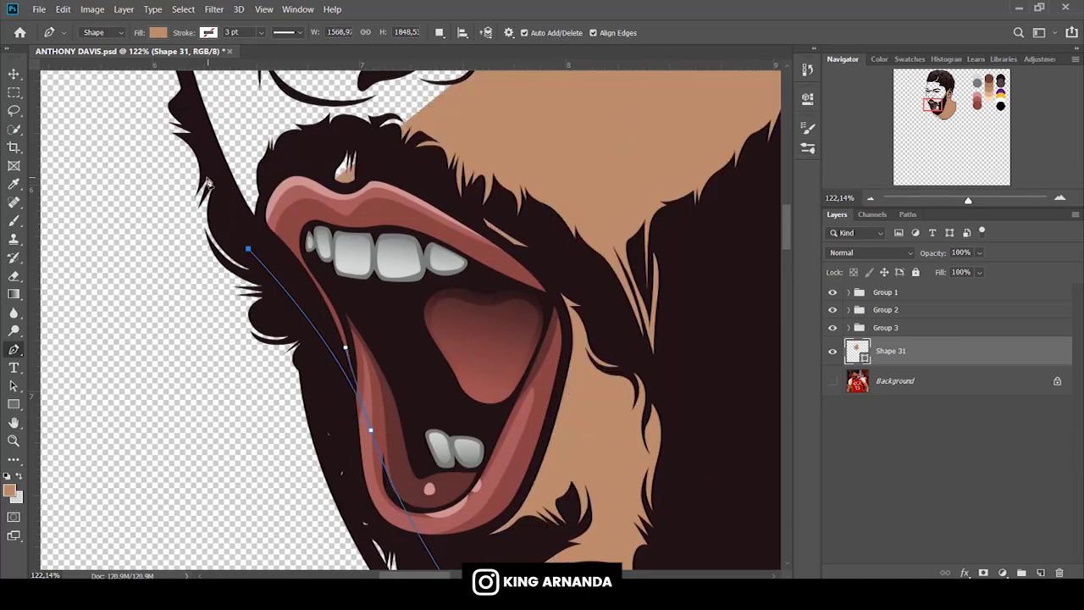
scroll(247, 254, up, 5)
drag(162, 254, 145, 152)
scroll(166, 115, up, 3)
scroll(166, 115, up, 2)
drag(146, 241, 165, 207)
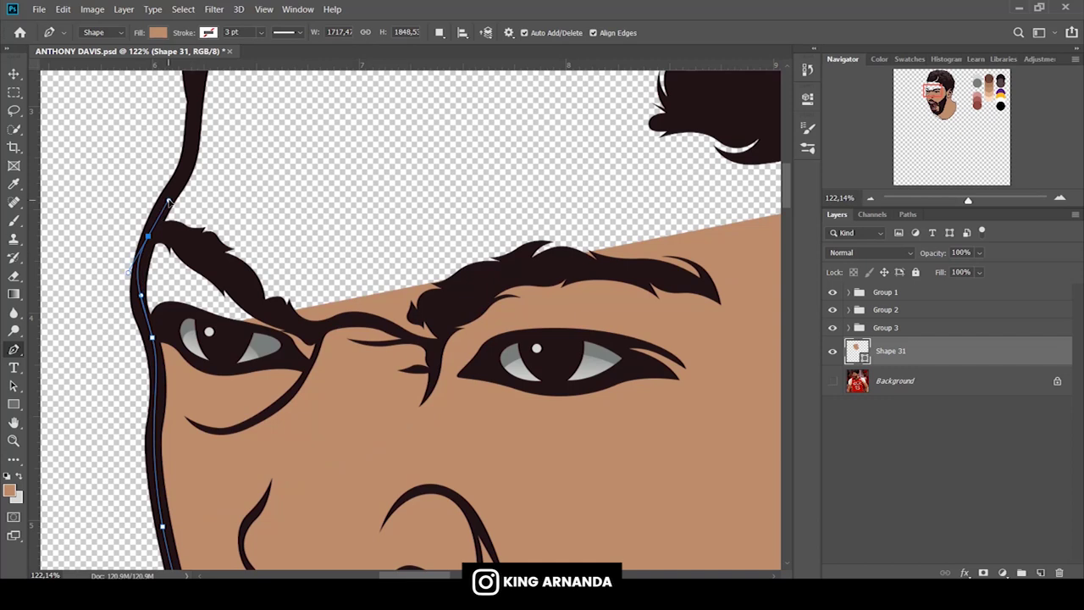
scroll(165, 208, up, 5)
drag(194, 314, 189, 274)
scroll(331, 204, up, 5)
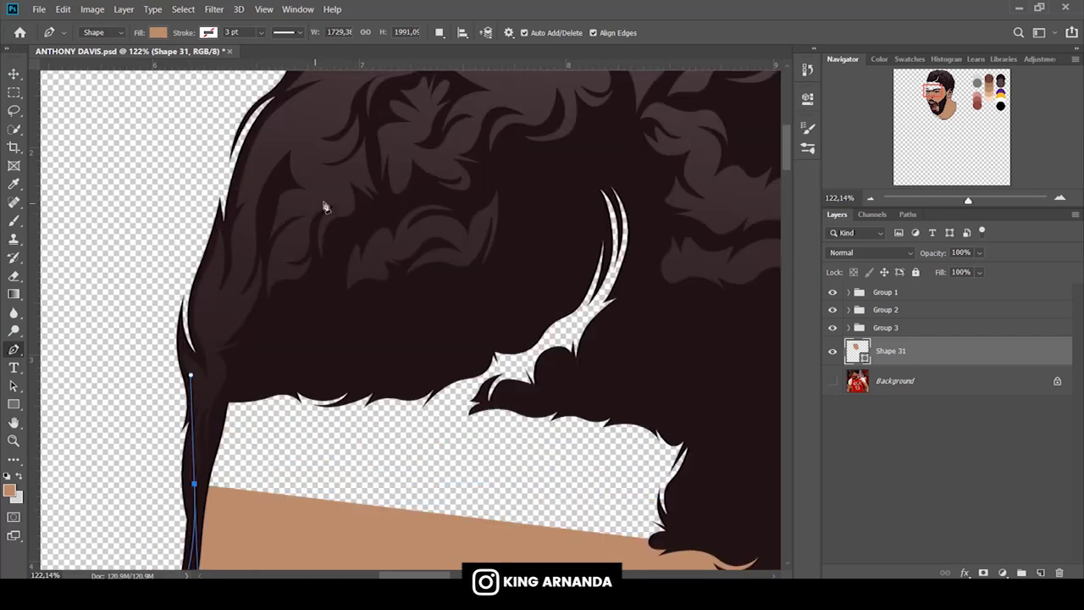
drag(331, 197, 400, 133)
drag(647, 161, 719, 235)
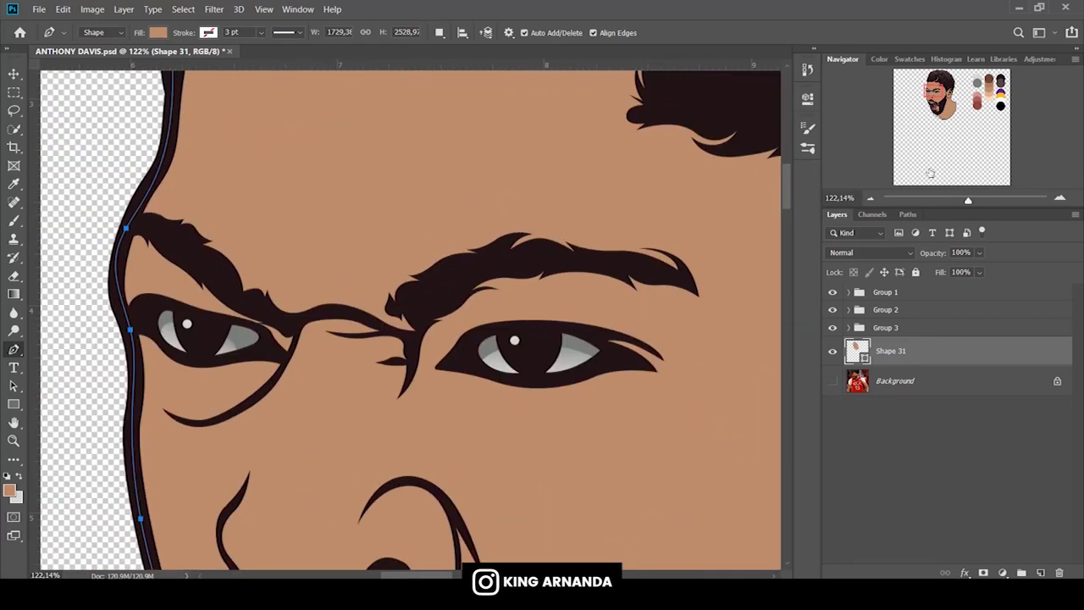
Hide Shape 31, show the Background photo and zoom to 149% on the eyes.
click(832, 350)
click(833, 381)
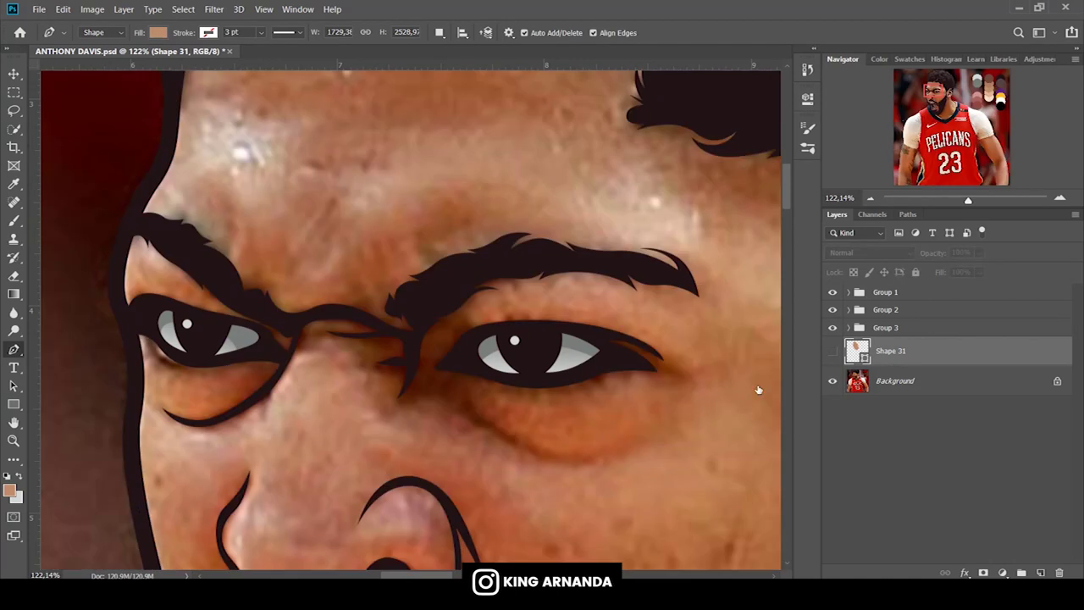
scroll(758, 389, down, 2)
scroll(460, 327, down, 1)
drag(975, 200, 977, 201)
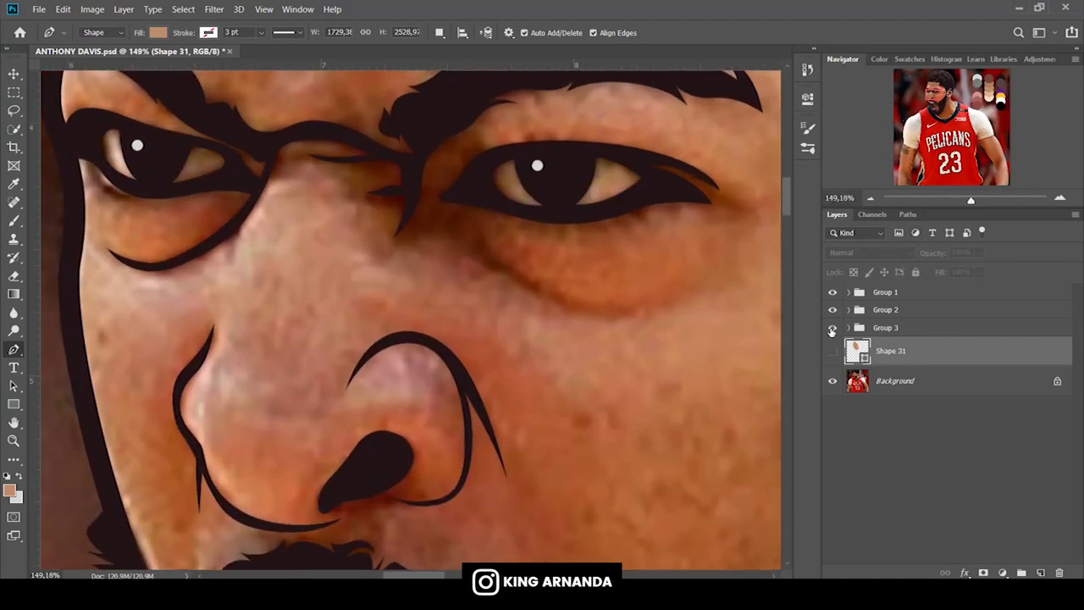
click(506, 266)
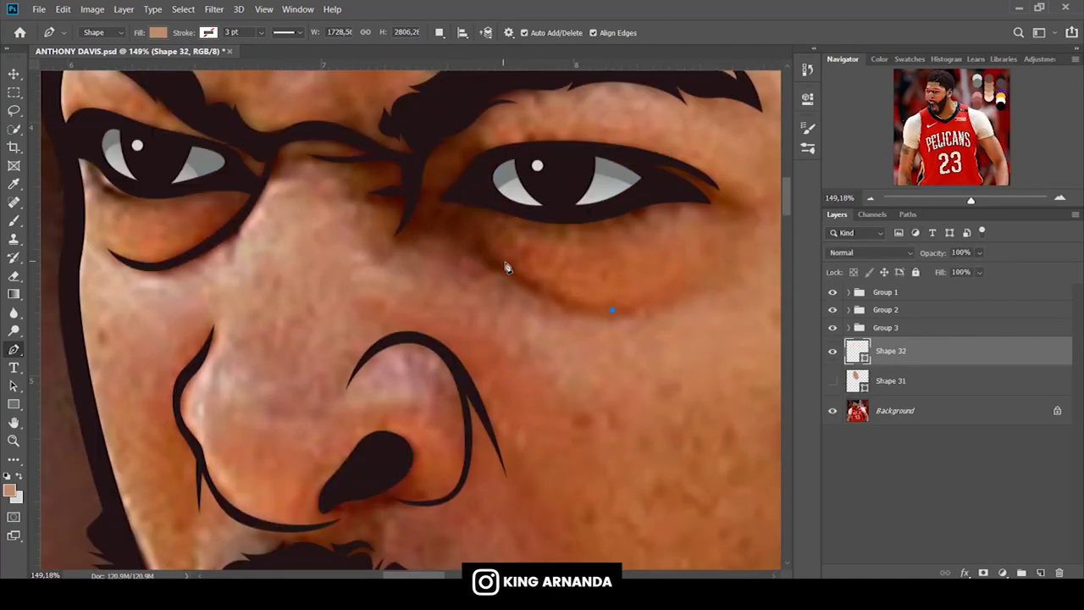
Undo the stray extra shape and try a dark fill for the under-eye shape, cancelling the colour change.
click(459, 222)
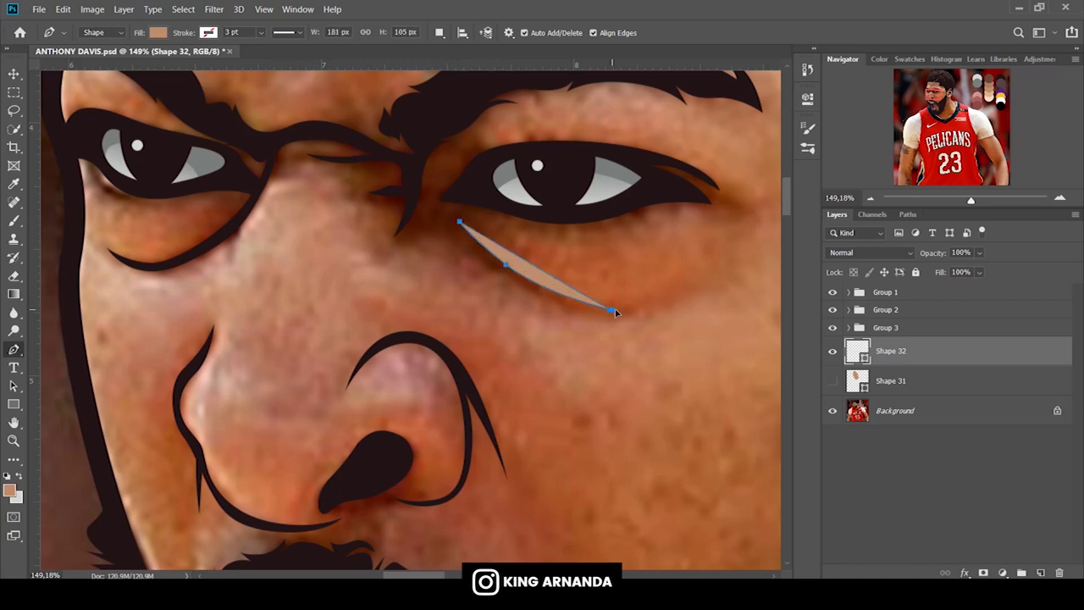
click(738, 329)
key(ctrl+z)
click(158, 32)
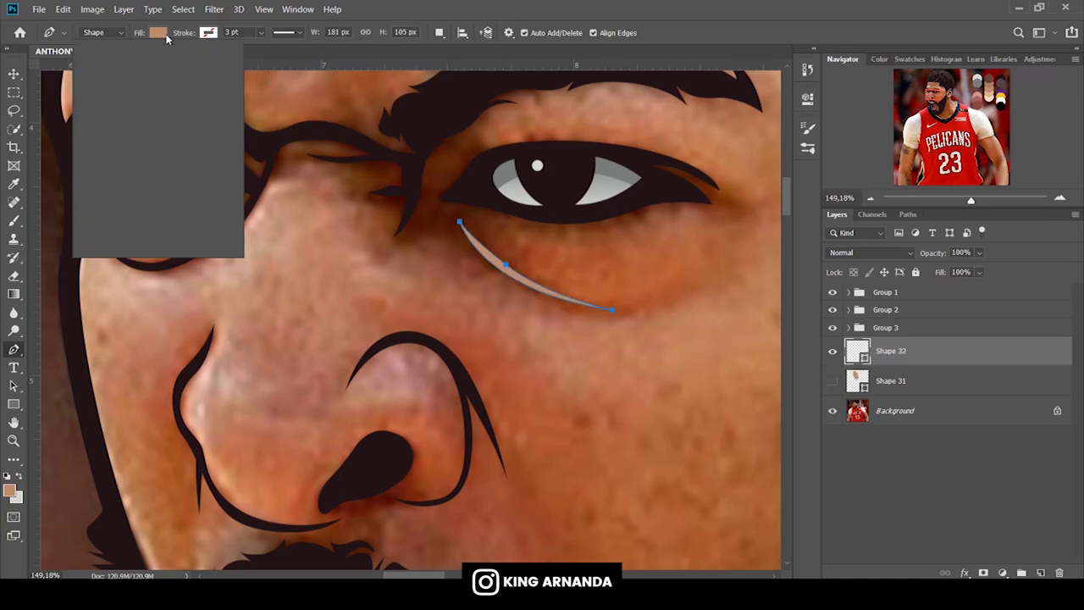
click(98, 105)
click(19, 479)
click(10, 489)
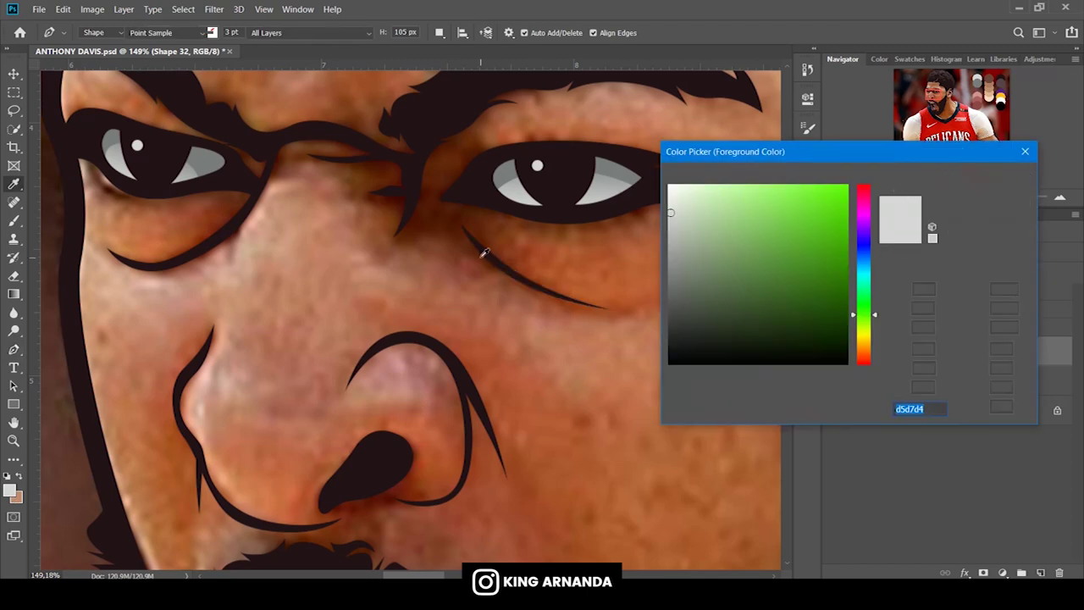
click(495, 254)
click(974, 202)
Move the under-eye shape into Group 2, show the skin base shape, and sample its skin tone.
drag(889, 347, 885, 310)
click(893, 358)
click(832, 351)
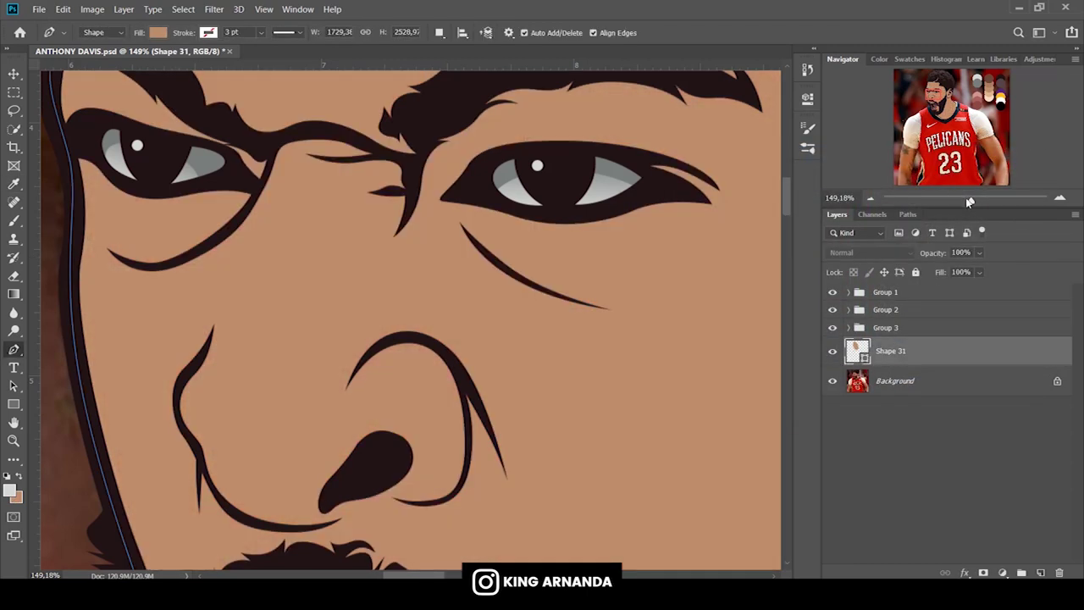
alt+scroll(647, 354, down, 5)
click(11, 489)
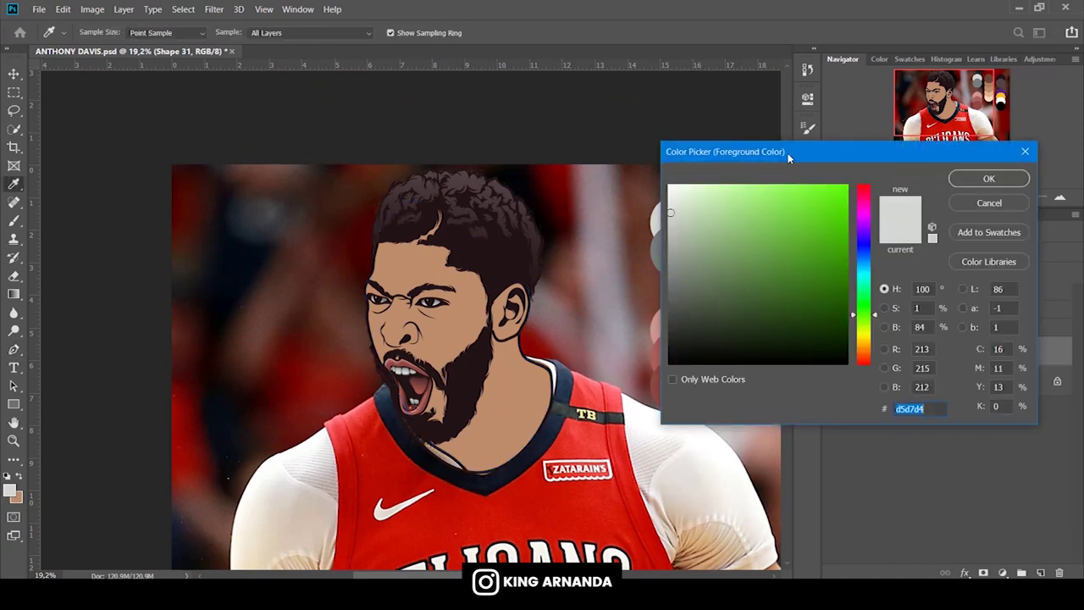
drag(790, 159, 705, 333)
click(741, 277)
click(874, 357)
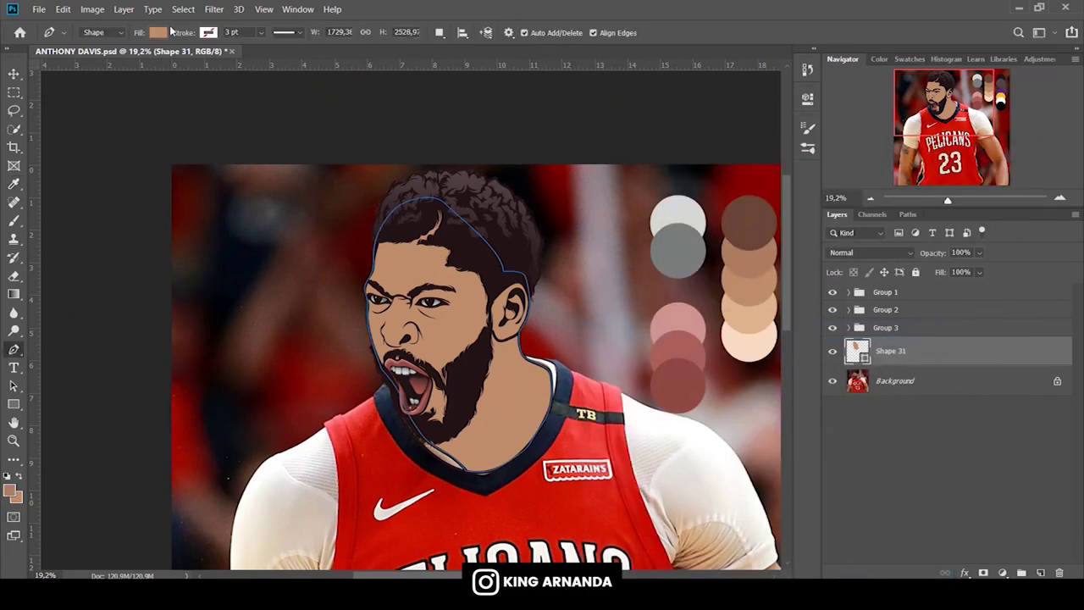
Resample the skin colour with the eyedropper, then return to the Pen tool zoomed on the face.
click(157, 33)
click(91, 106)
right_click(952, 362)
key(Escape)
key(i)
click(11, 490)
click(903, 332)
key(p)
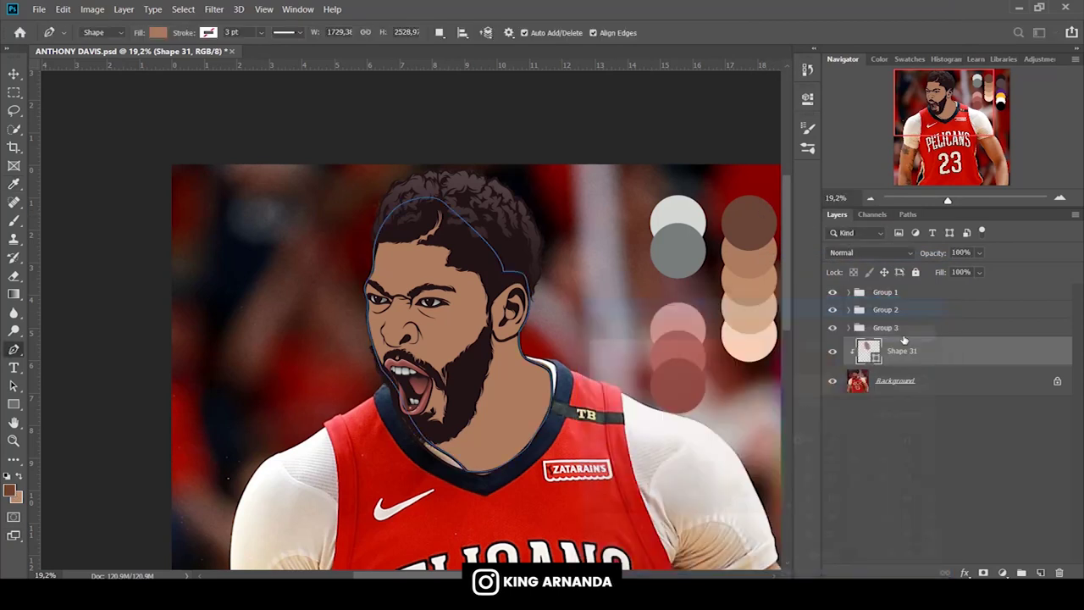
drag(947, 199, 965, 201)
Release Shape 31's clipping, duplicate it with Ctrl+J, and give the clipped copy a darker brown fill.
right_click(918, 351)
click(805, 260)
key(ctrl+j)
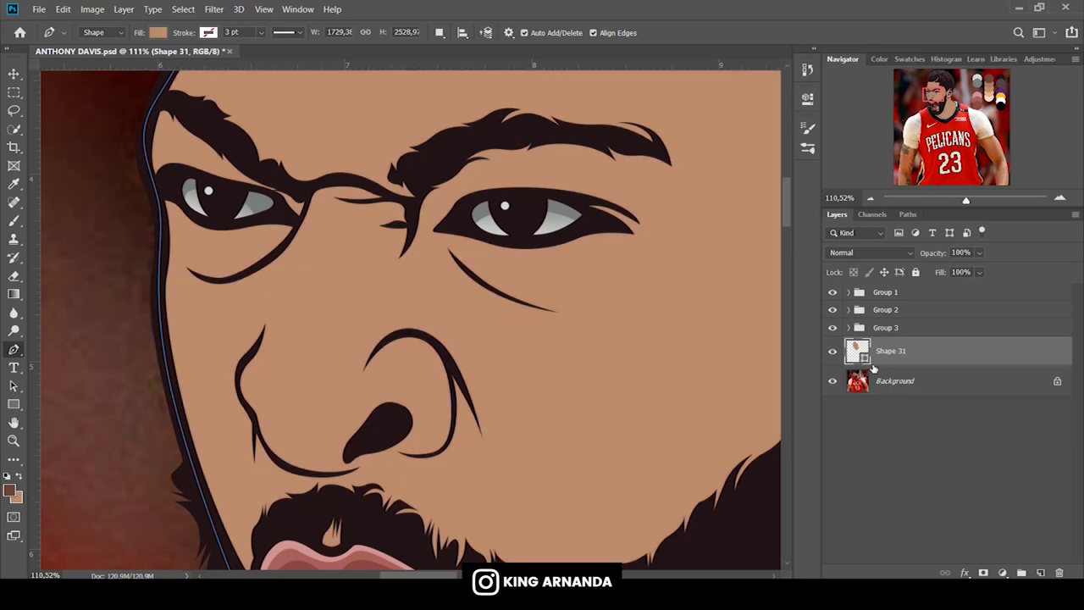
click(158, 33)
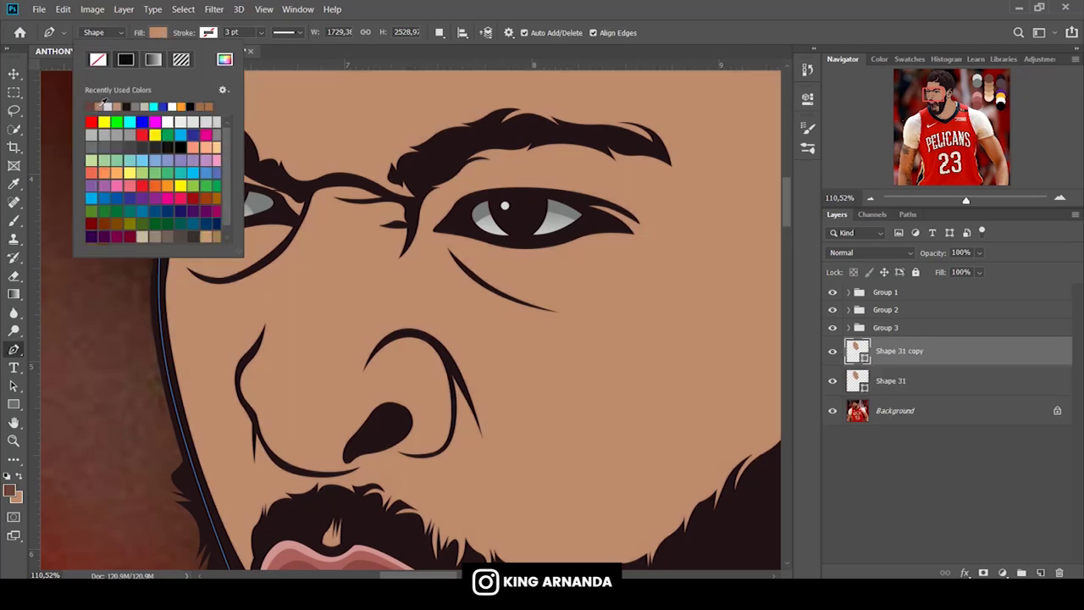
click(104, 103)
right_click(940, 353)
click(813, 252)
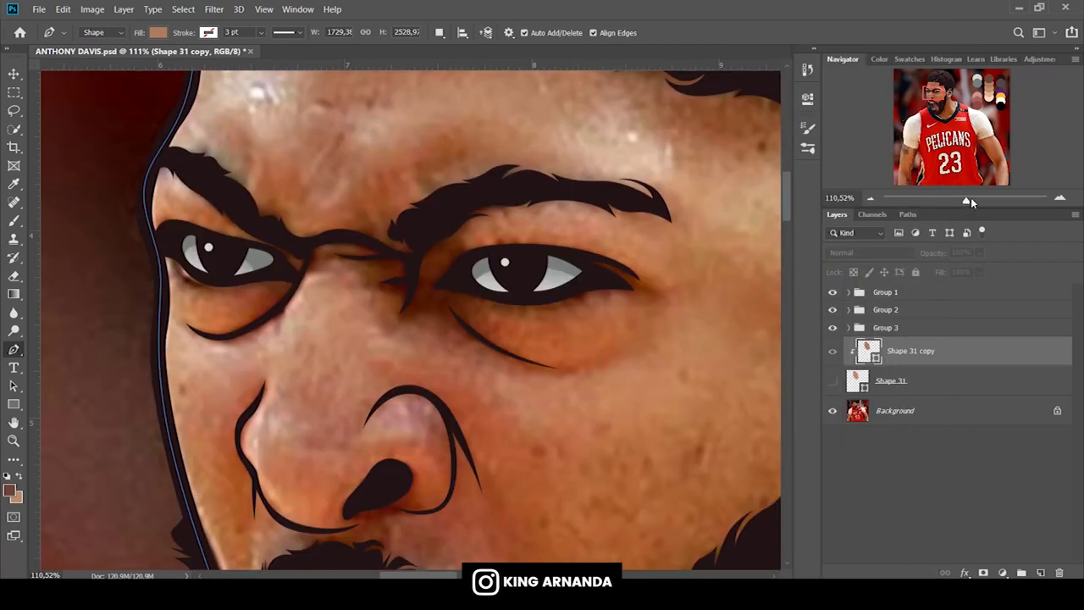
drag(970, 198, 974, 199)
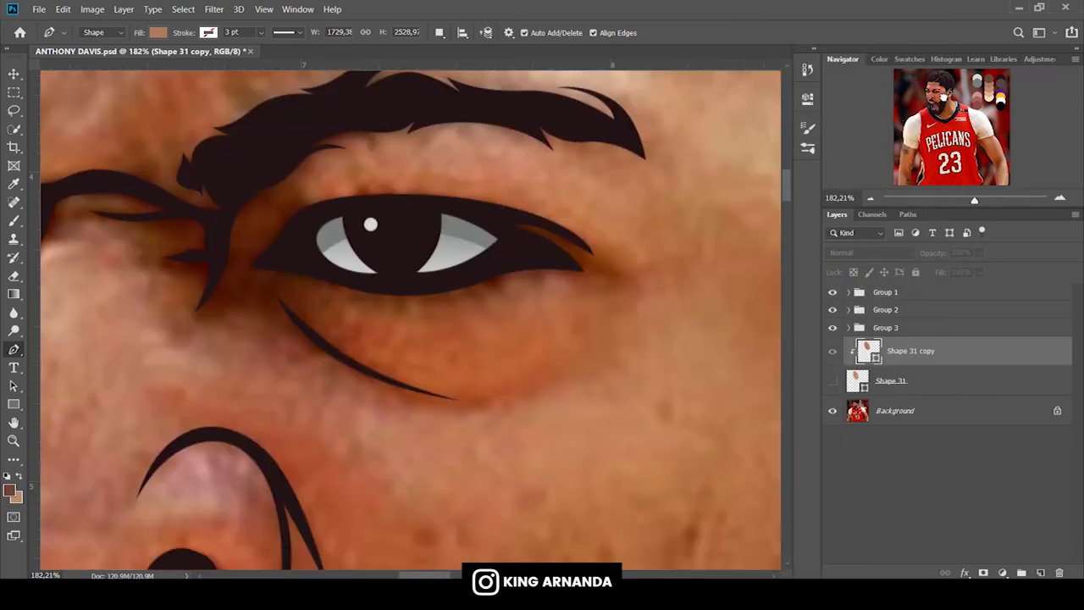
scroll(508, 359, down, 2)
click(526, 348)
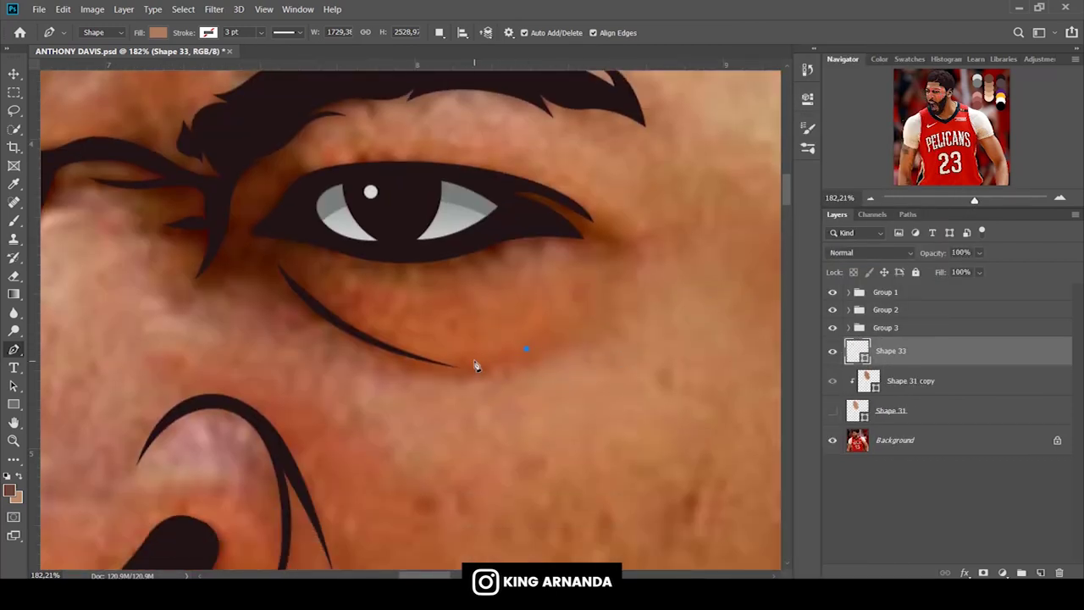
Clip the new shadow shape and trace its outline under and around the right eye.
drag(361, 323, 307, 282)
click(298, 256)
right_click(922, 352)
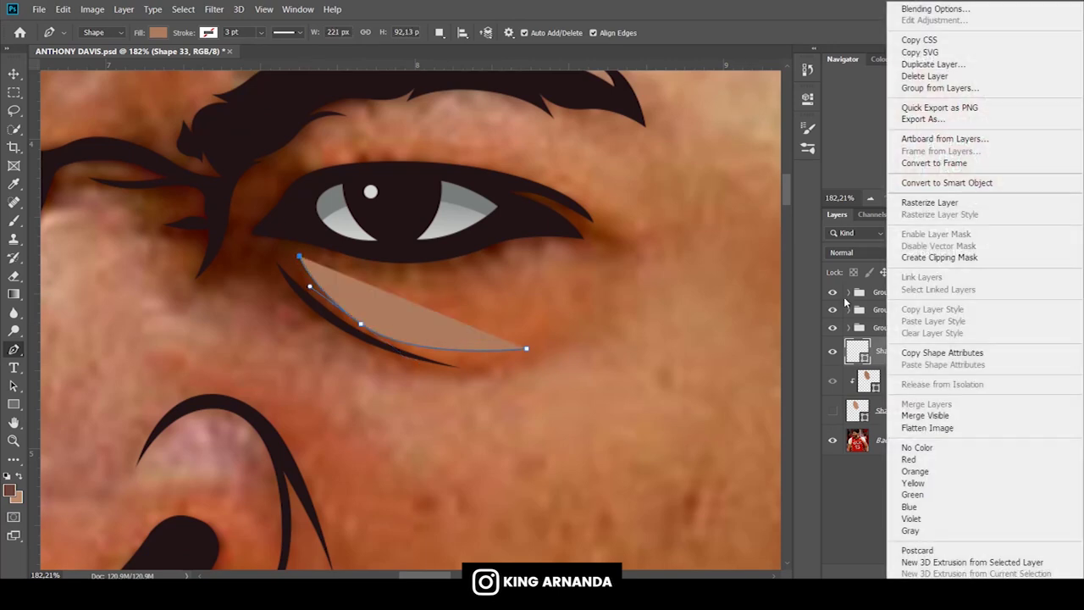
click(922, 259)
drag(480, 274, 585, 237)
click(641, 254)
drag(487, 157, 372, 136)
click(277, 182)
drag(277, 180, 294, 163)
Trace the shadow outline along the eyebrow's underside and around its tip.
click(319, 129)
mouse_move(345, 119)
mouse_down()
mouse_move(366, 124)
mouse_move(349, 113)
mouse_move(391, 108)
mouse_up()
click(482, 94)
drag(567, 129, 553, 111)
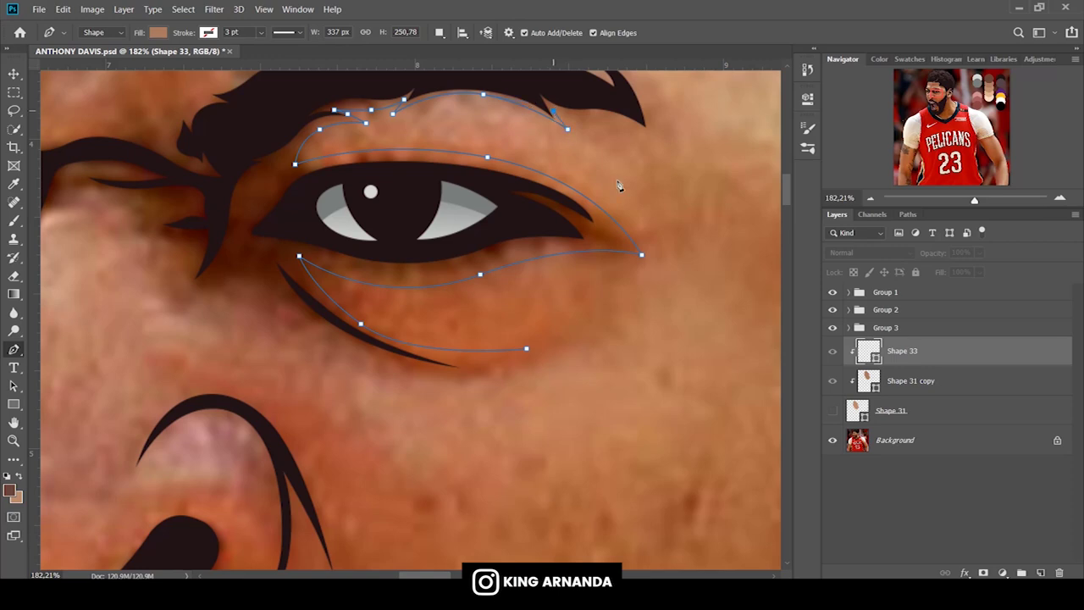
scroll(618, 184, up, 4)
click(654, 303)
click(617, 229)
drag(551, 221, 587, 234)
Continue the outline back along the eyebrow top to its inner end.
click(462, 223)
click(438, 202)
drag(411, 206, 387, 211)
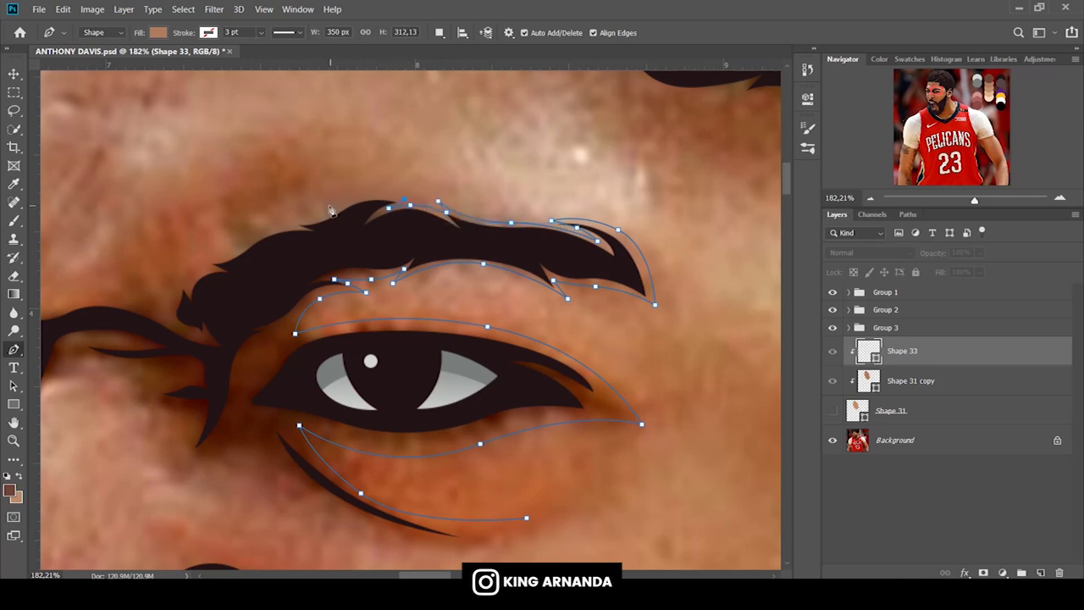
drag(276, 218, 296, 227)
click(240, 243)
drag(192, 262, 217, 269)
Carry the outline across the brow and over the other eyebrow, redoing misplaced points.
scroll(217, 271, left, 5)
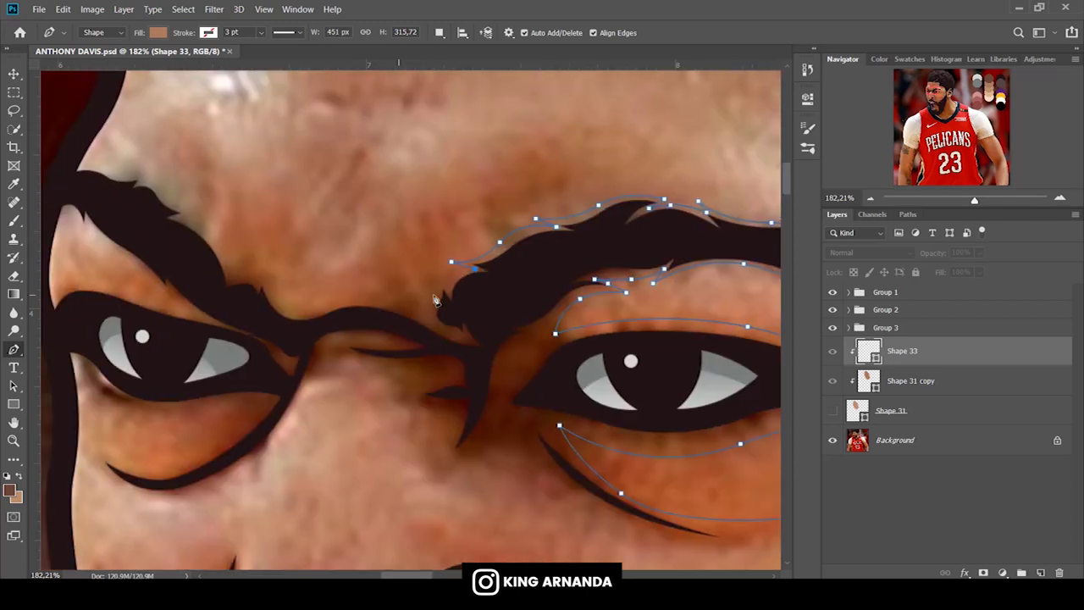
click(433, 321)
drag(338, 296, 298, 319)
click(268, 282)
mouse_move(236, 255)
mouse_down()
mouse_move(219, 260)
mouse_move(198, 226)
mouse_up()
key(ctrl+z)
key(ctrl+z)
key(ctrl+z)
click(257, 262)
click(232, 276)
drag(208, 230, 160, 181)
scroll(339, 254, left, 5)
Trace the shadow along the far eyebrow, down the brow and down the face edge.
click(268, 159)
drag(213, 182, 194, 189)
click(209, 208)
drag(266, 232, 269, 227)
click(311, 262)
drag(352, 292, 383, 320)
click(226, 306)
click(216, 348)
click(218, 369)
scroll(260, 229, down, 3)
Curve the shadow outline beneath the eye and along the nose past its bridge.
click(266, 195)
click(284, 231)
drag(351, 226, 399, 225)
drag(337, 276, 287, 273)
click(271, 253)
drag(362, 302, 436, 291)
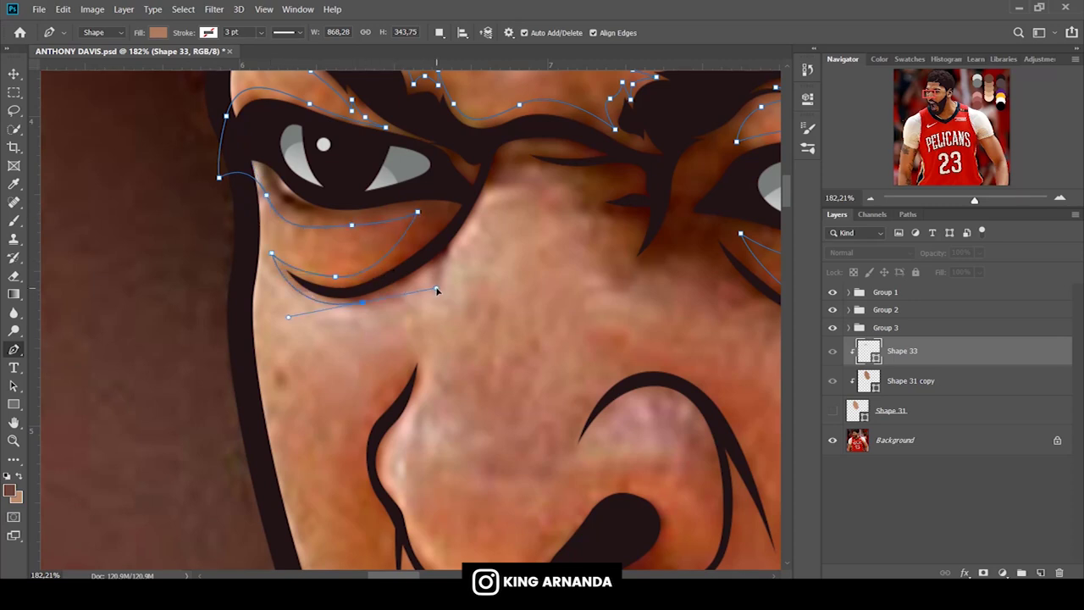
drag(474, 209, 493, 172)
mouse_move(602, 177)
mouse_down()
mouse_move(606, 219)
mouse_move(637, 242)
mouse_up()
click(624, 231)
click(624, 269)
Close the outline below the second eye and make Shape 33's fill darker brown.
click(934, 96)
drag(296, 256, 318, 260)
scroll(381, 297, down, 2)
drag(431, 322, 468, 339)
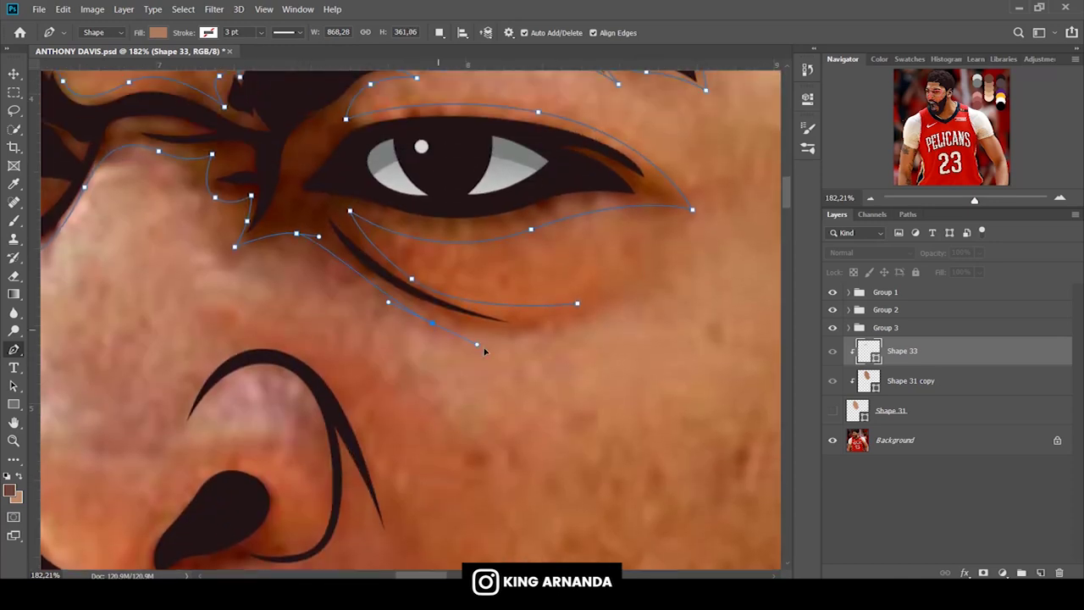
drag(576, 303, 628, 266)
click(149, 34)
click(104, 102)
click(934, 99)
drag(941, 98, 947, 98)
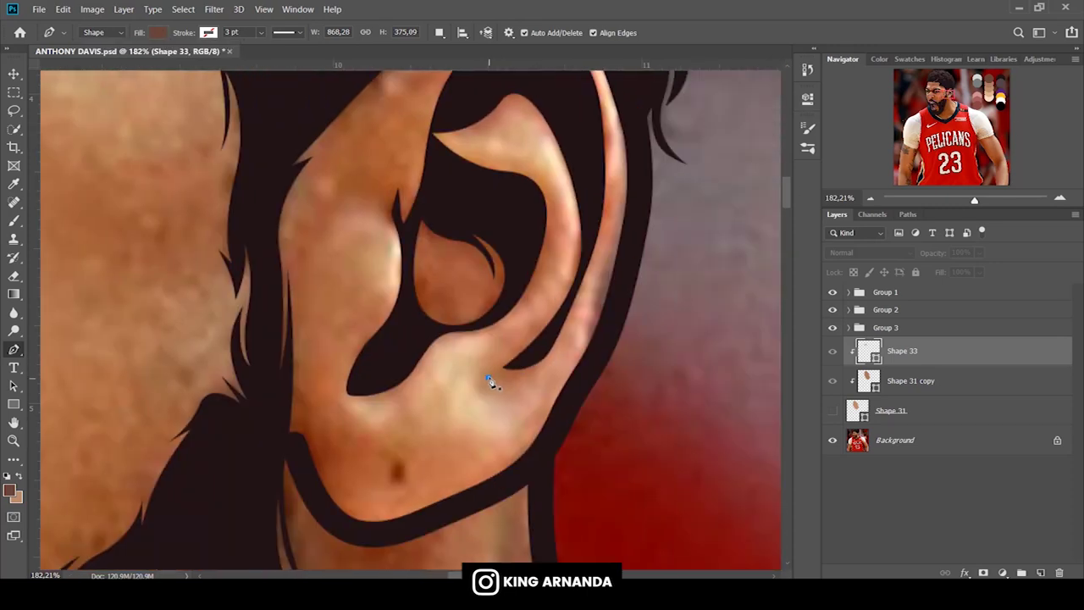
Start Shape 34 on the ear, clip it under Shape 33, and trace to the inner fold tip.
click(487, 378)
scroll(487, 381, up, 2)
drag(574, 282, 549, 191)
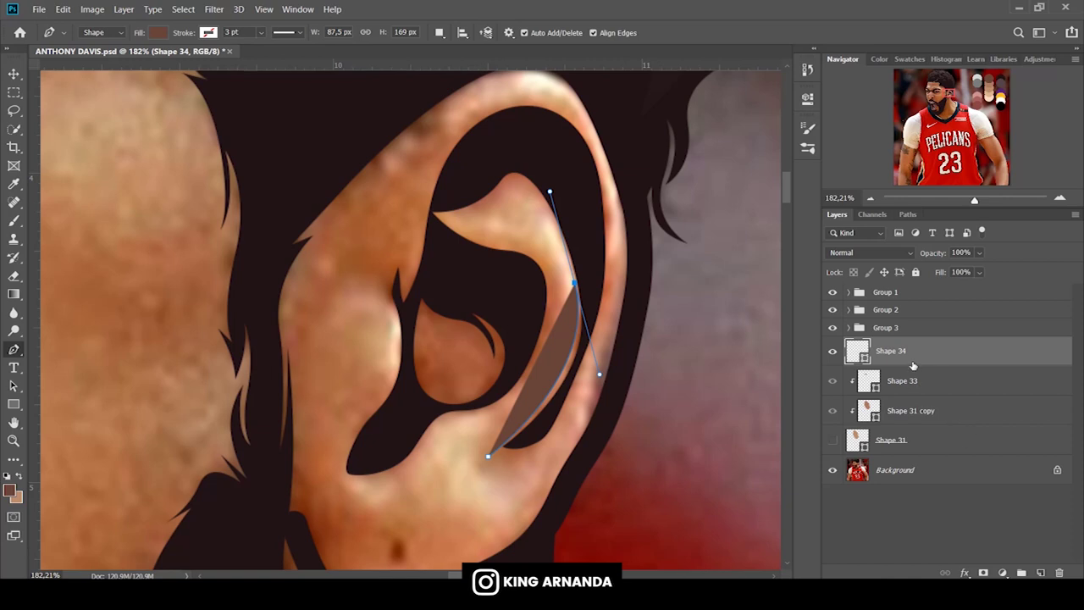
drag(911, 354, 918, 382)
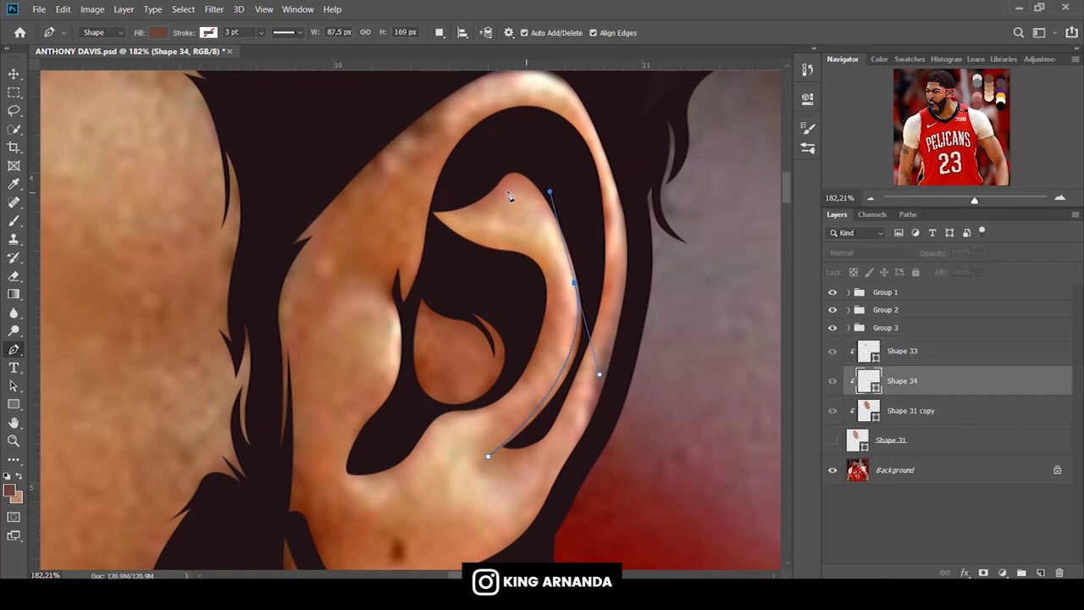
mouse_move(502, 191)
mouse_down()
mouse_move(482, 215)
mouse_move(534, 245)
mouse_up()
click(441, 214)
drag(551, 328, 537, 385)
Trace the ear shadow around the ear bowl and outer rim, closing the path.
drag(475, 416, 451, 428)
drag(405, 468, 376, 498)
drag(345, 440, 368, 397)
mouse_move(395, 324)
mouse_down()
mouse_move(387, 288)
mouse_move(407, 245)
mouse_move(407, 274)
mouse_up()
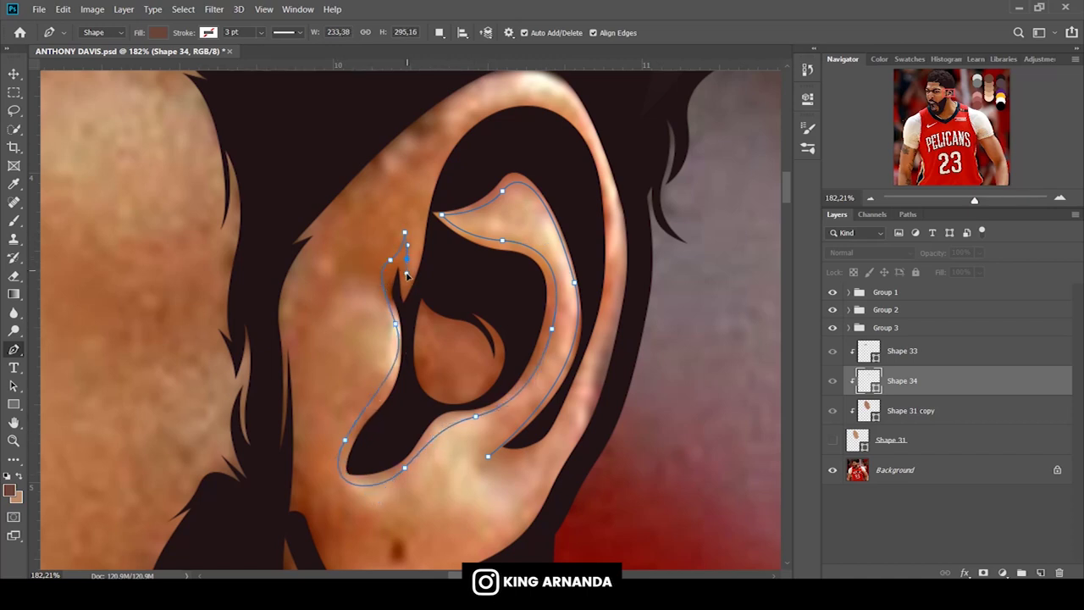
drag(428, 194, 438, 144)
drag(501, 103, 536, 95)
drag(604, 175, 623, 254)
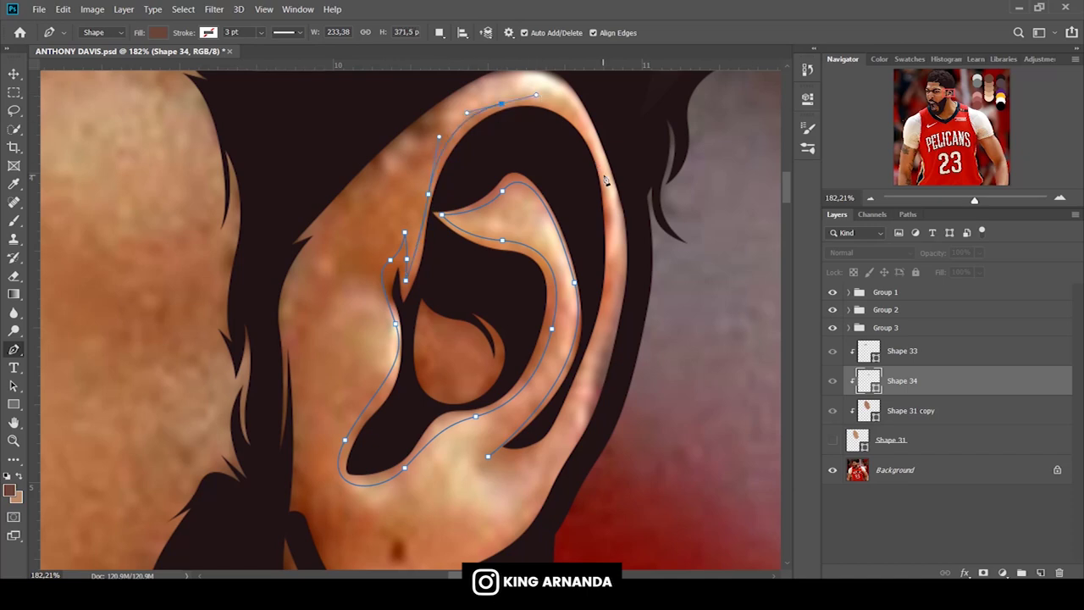
drag(585, 367, 580, 386)
drag(528, 455, 512, 462)
click(488, 457)
Show the flat skin-tone base Shape 31 and select it.
scroll(273, 316, down, 3)
scroll(273, 316, down, 2)
click(832, 439)
click(891, 439)
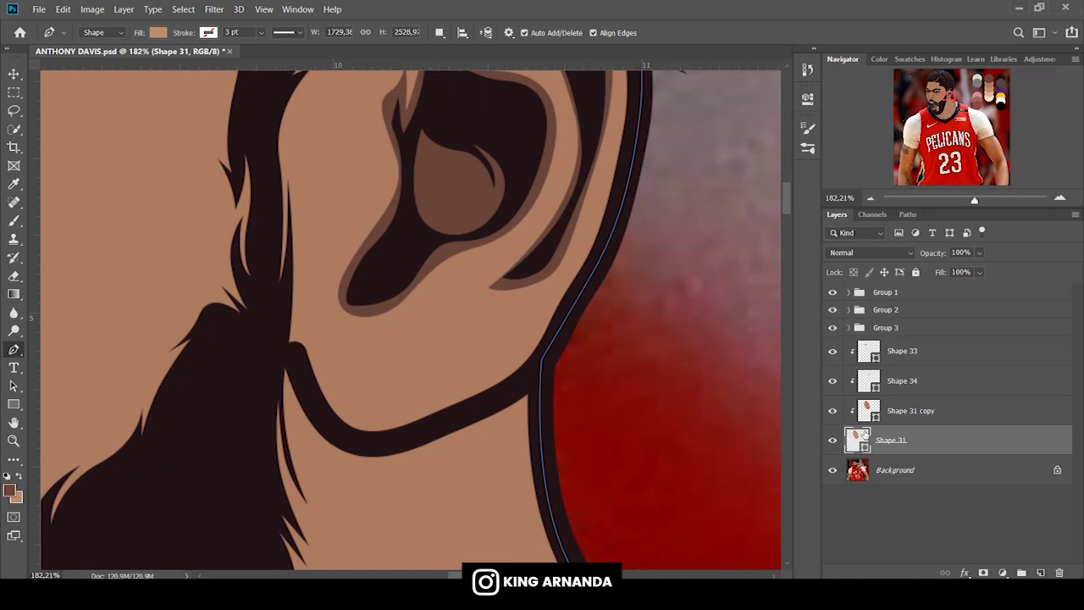
Zoom out to check the whole portrait with the Background photo hidden, then zoom back to the ear.
text(3)
key(Return)
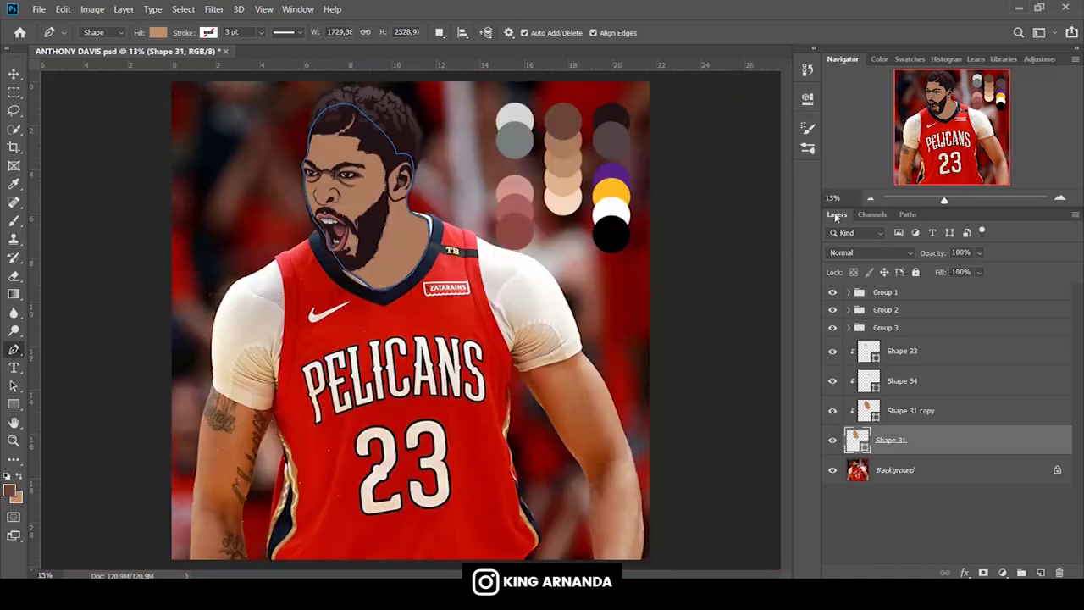
click(833, 469)
click(897, 470)
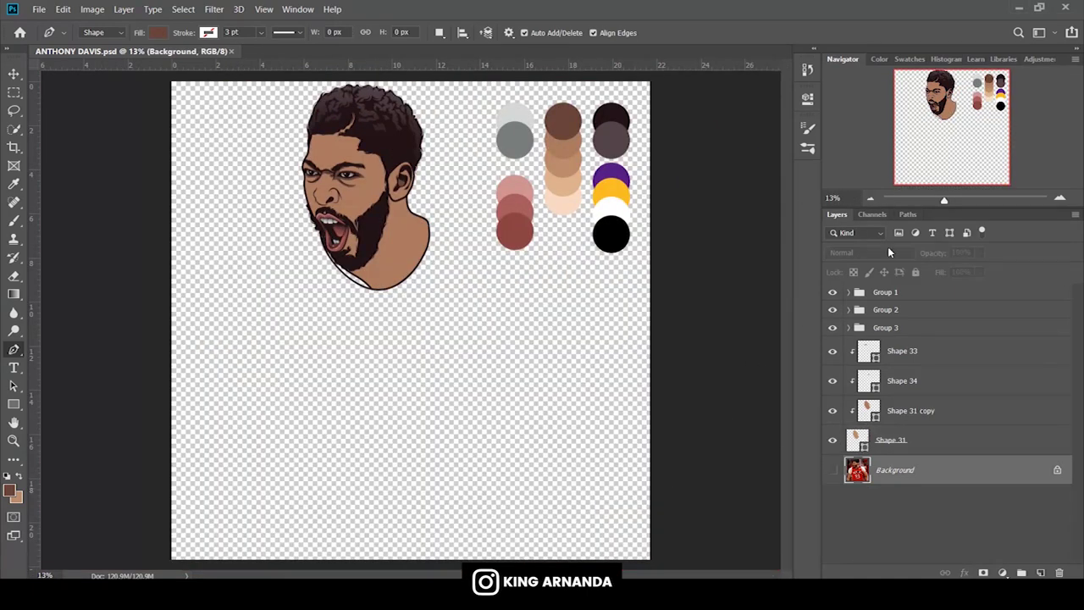
drag(952, 204, 965, 200)
drag(952, 127, 948, 94)
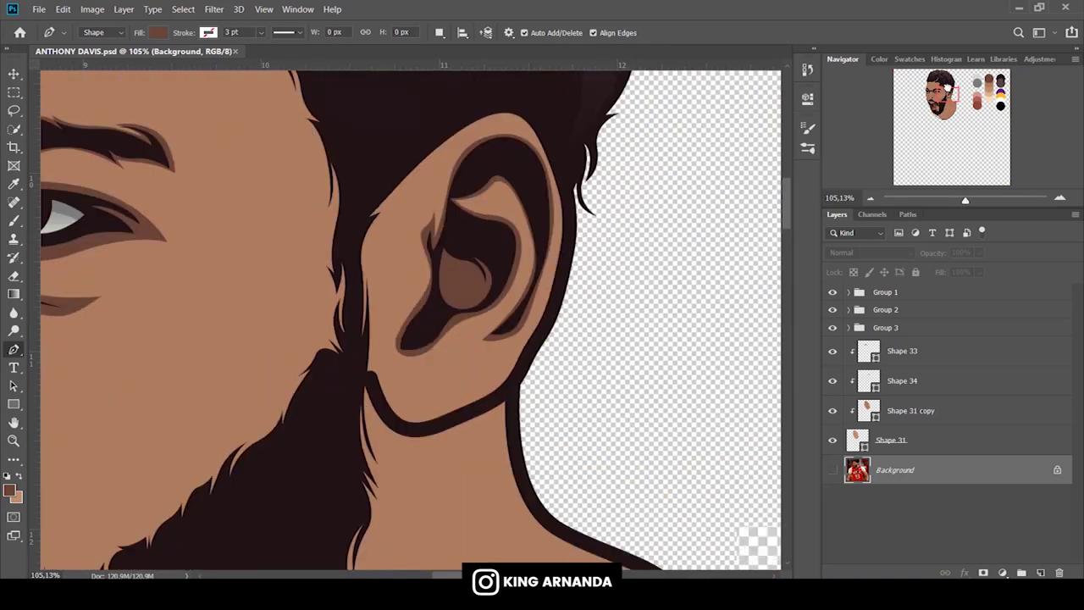
Hide Shape 31, show the photo again, and delete the ear shadow layer Shape 34.
click(902, 380)
click(832, 439)
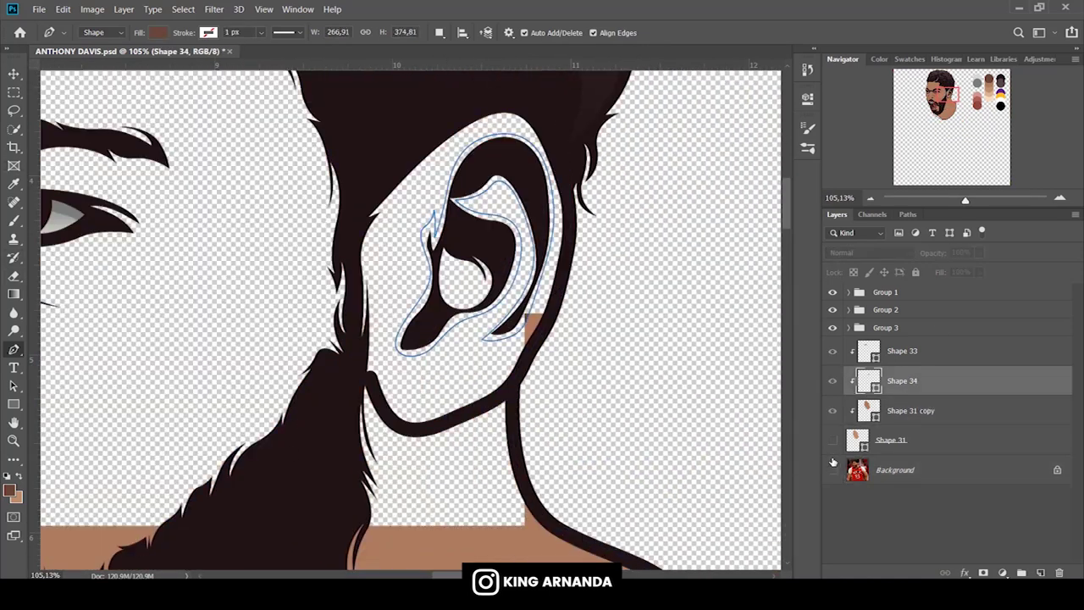
click(832, 469)
click(891, 439)
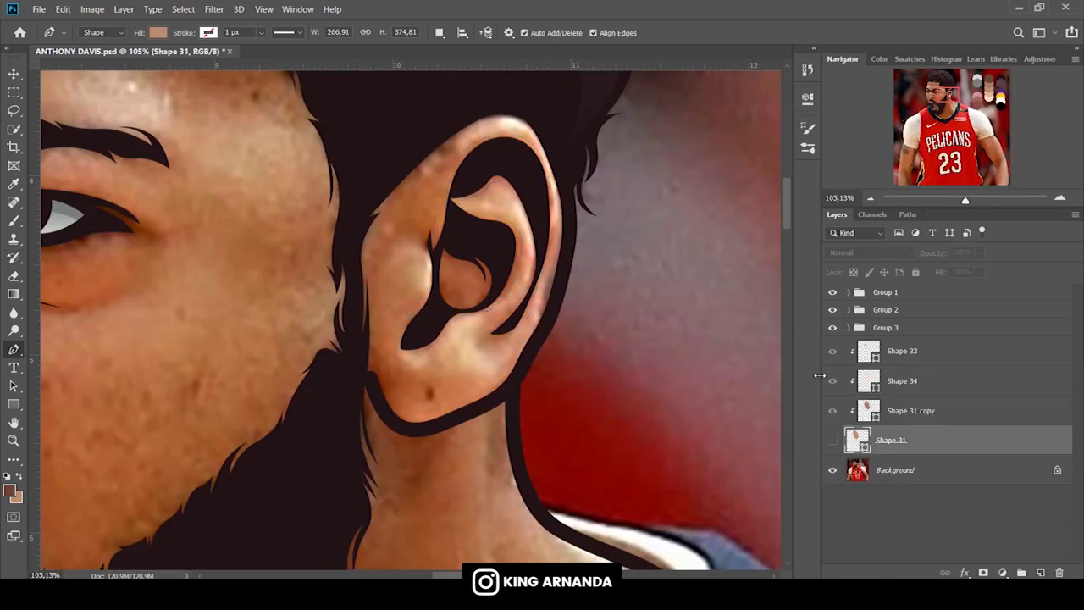
click(902, 380)
key(Delete)
click(106, 33)
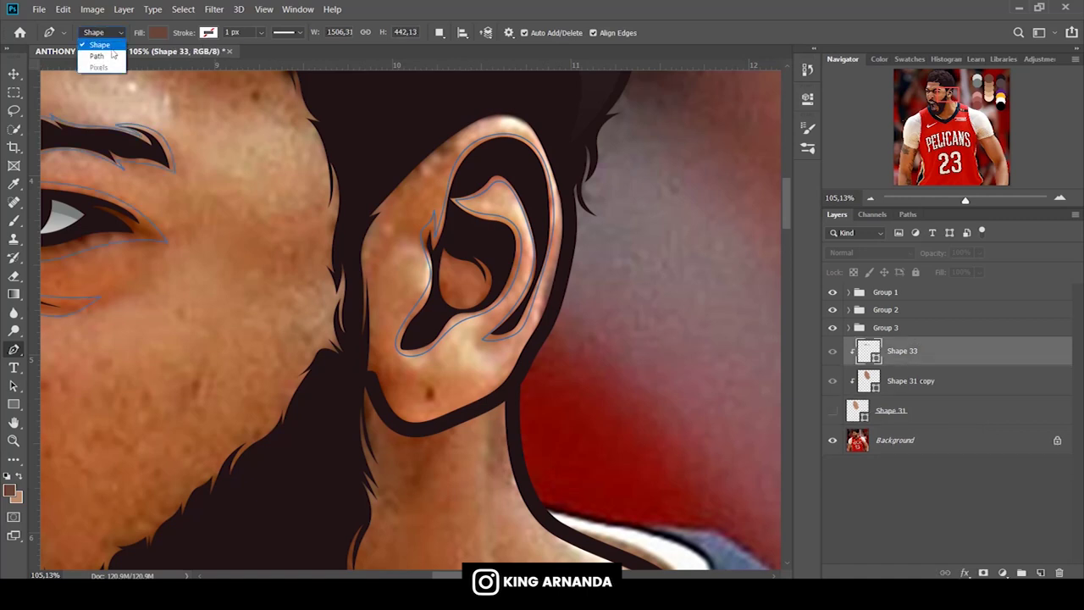
Set the Pen to Path mode on Shape 33 and trace from above the ear down its front edge.
click(95, 52)
click(913, 381)
click(902, 350)
click(475, 106)
drag(421, 178, 421, 216)
click(361, 254)
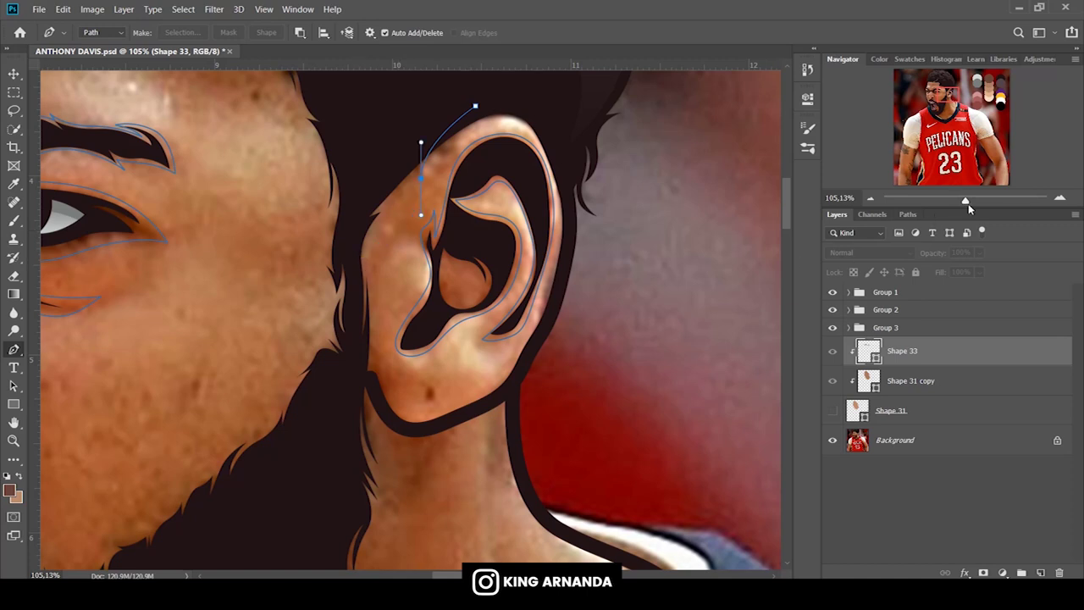
drag(965, 203, 969, 200)
drag(382, 236, 373, 241)
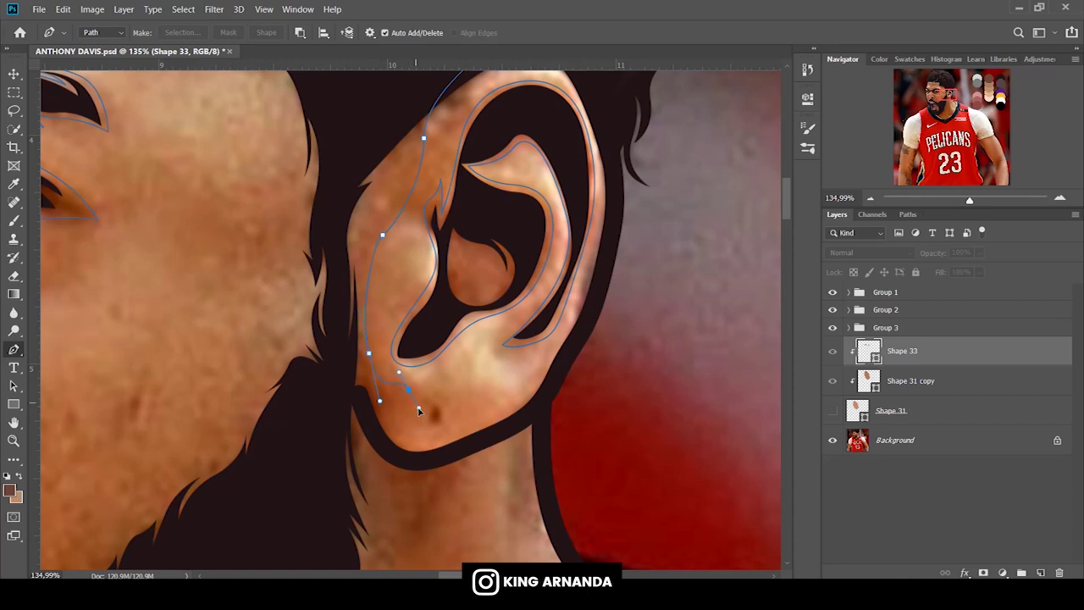
Trace around the ear lobe and onto the neck behind the ear.
click(445, 388)
mouse_move(425, 422)
mouse_down()
mouse_move(421, 451)
mouse_move(544, 397)
mouse_up()
click(579, 335)
scroll(569, 365, down, 3)
click(554, 344)
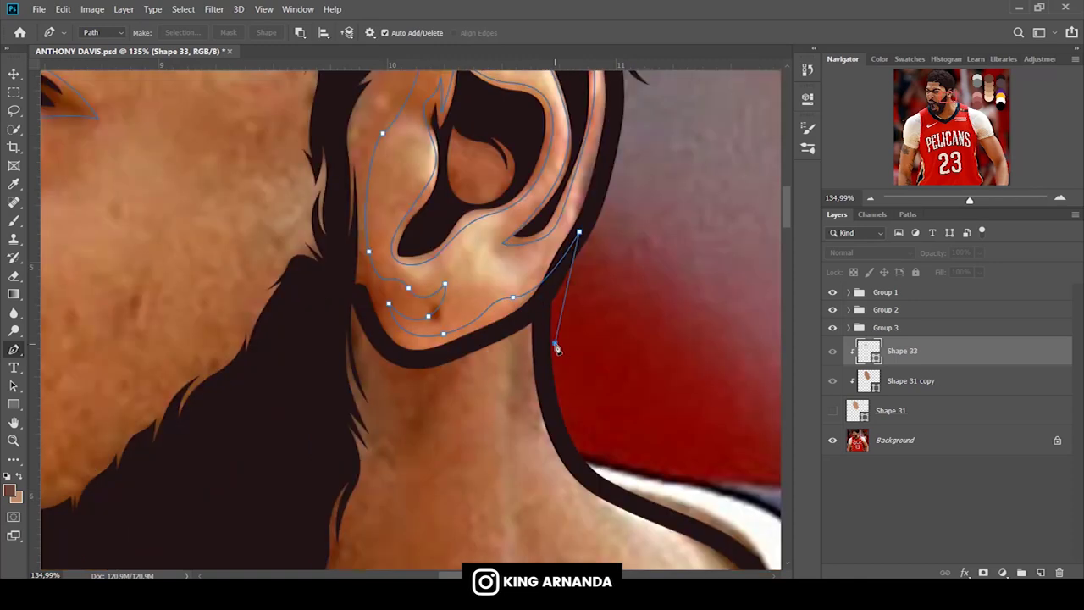
scroll(533, 304, down, 5)
click(576, 223)
Curve the path down the neck and back up to a corner under the chin.
drag(522, 278, 515, 319)
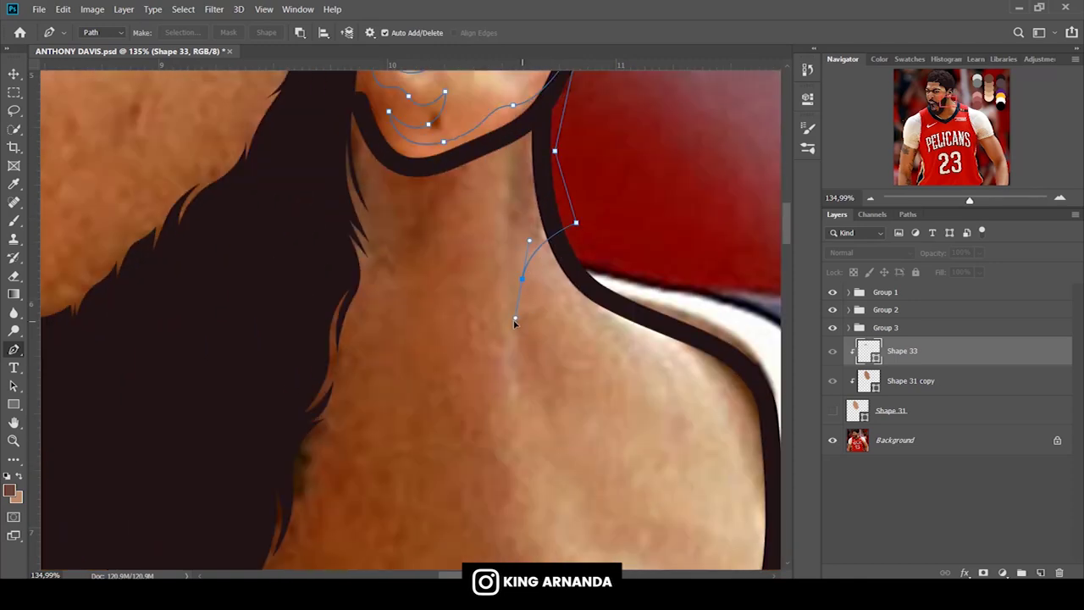
drag(536, 413, 559, 508)
drag(520, 132, 458, 157)
click(458, 159)
drag(969, 204, 961, 200)
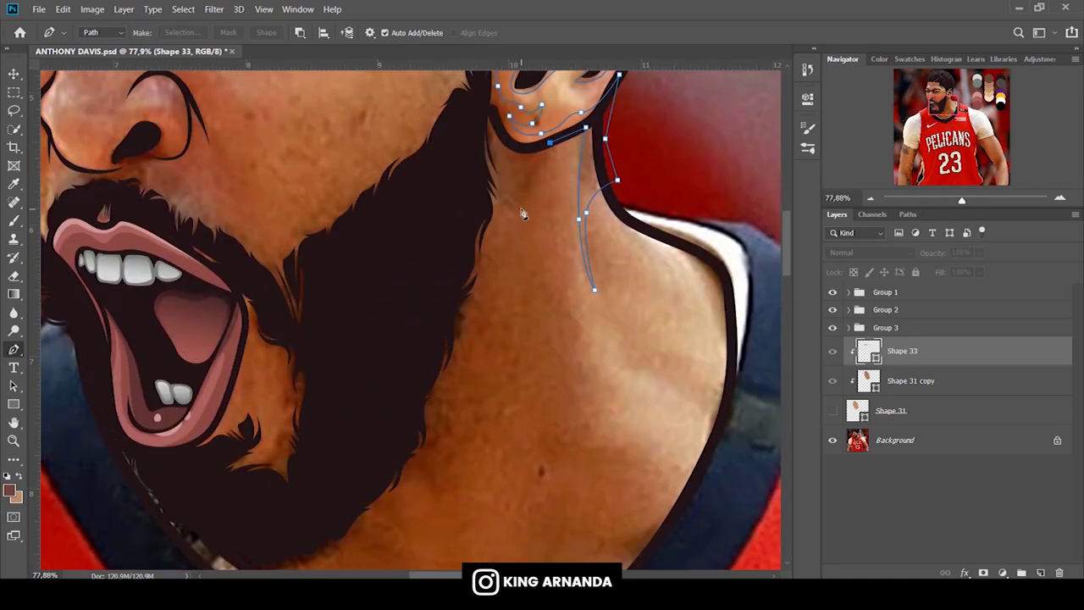
drag(513, 210, 488, 226)
Continue the path along the chin edge and down the beard's lower edge.
drag(971, 206, 978, 204)
drag(532, 264, 525, 217)
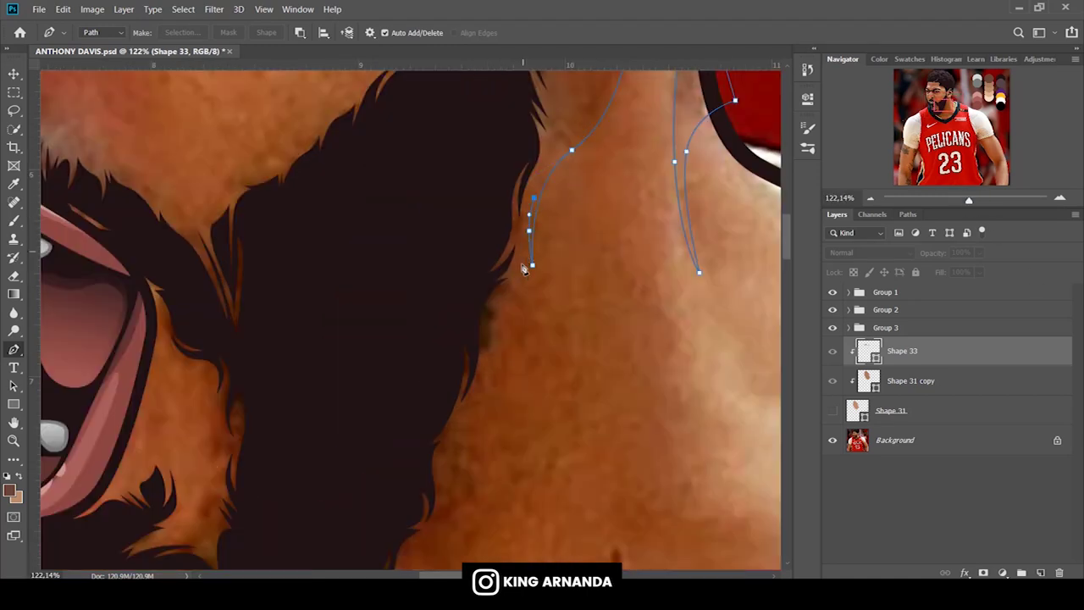
drag(497, 298, 519, 291)
scroll(496, 279, down, 2)
scroll(495, 278, down, 2)
click(487, 186)
drag(473, 231, 478, 212)
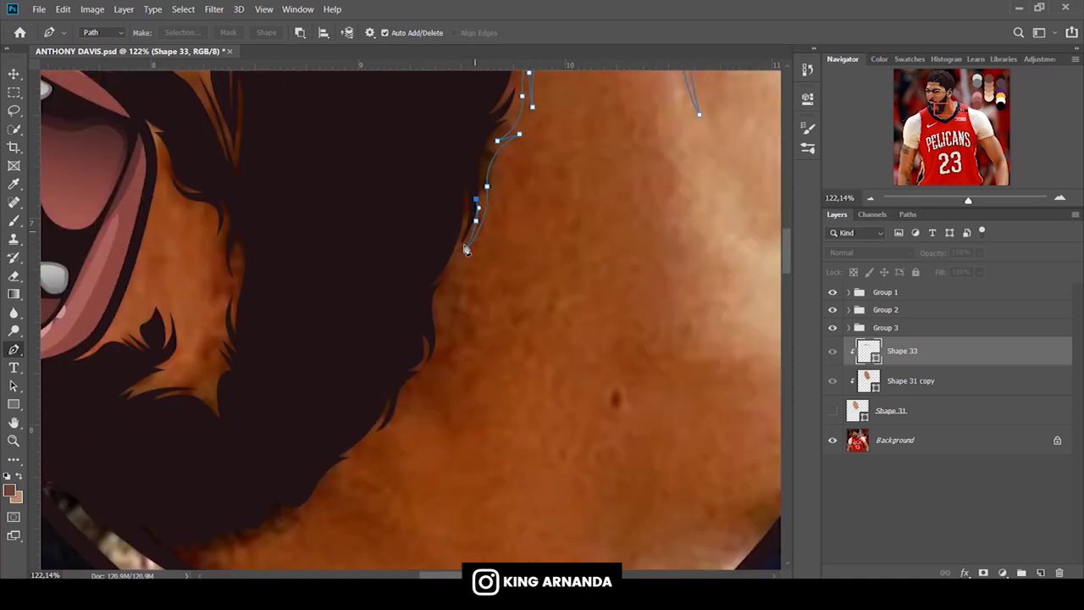
mouse_move(441, 279)
mouse_down()
mouse_move(433, 286)
mouse_move(444, 356)
mouse_move(415, 377)
mouse_up()
mouse_move(937, 174)
mouse_down()
mouse_move(937, 189)
mouse_move(973, 200)
mouse_up()
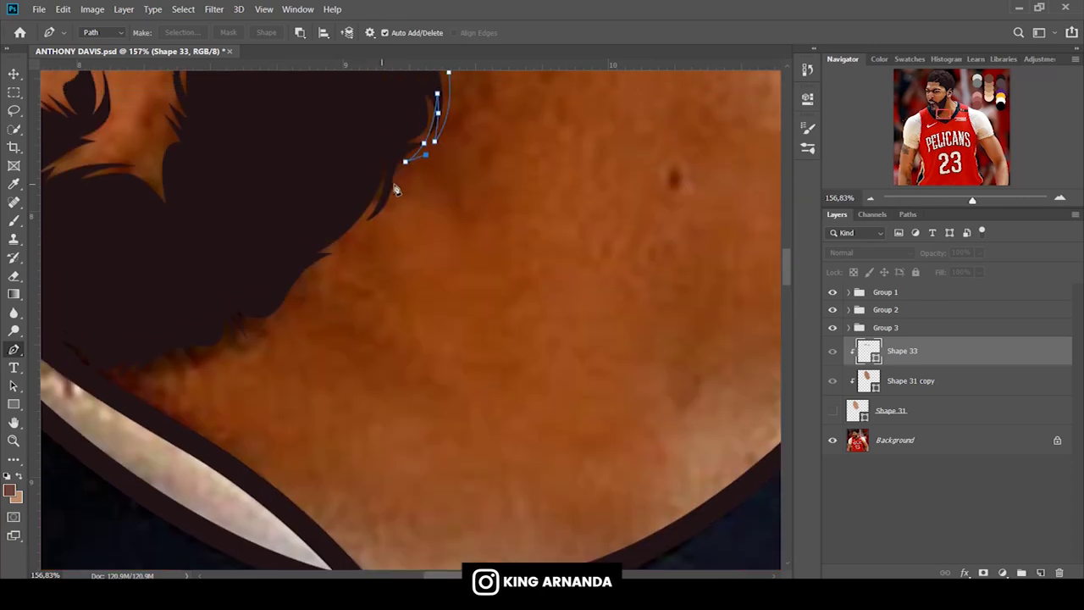
drag(371, 220, 353, 243)
Finish the jaw path, show the skin base layer, and apply Combine Shapes.
drag(359, 228, 343, 248)
mouse_move(293, 303)
mouse_down()
mouse_move(283, 338)
mouse_move(133, 384)
mouse_up()
click(832, 409)
click(299, 32)
click(339, 66)
Extend the combined shadow outline down the neck and up to the ear top.
mouse_move(111, 413)
mouse_down()
mouse_move(83, 436)
mouse_move(449, 491)
mouse_up()
drag(360, 377, 359, 286)
drag(630, 261, 703, 138)
click(946, 100)
click(326, 170)
scroll(339, 144, up, 3)
click(339, 117)
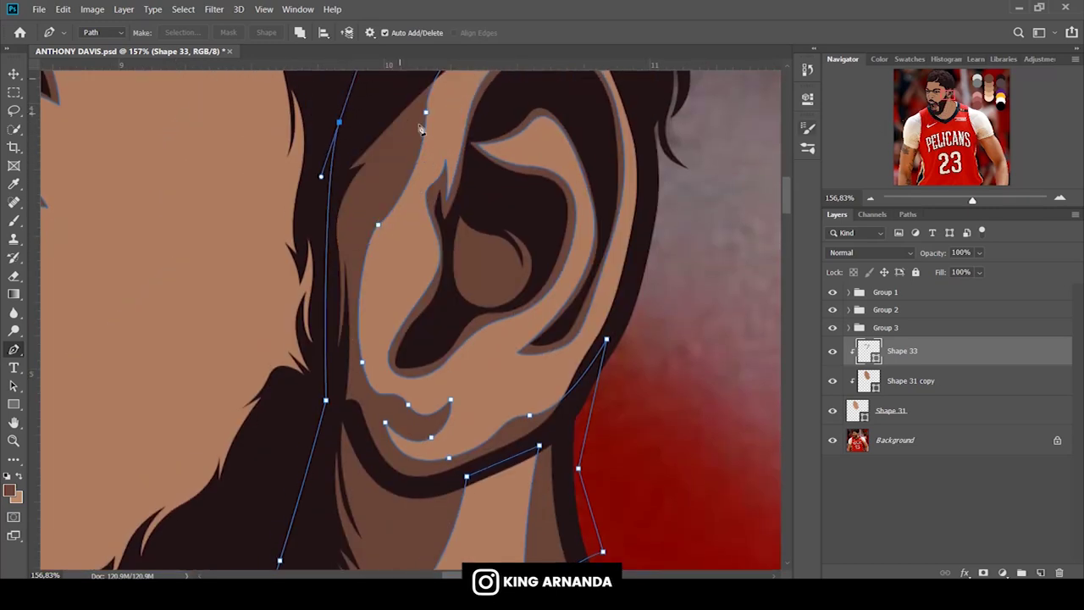
scroll(419, 123, up, 2)
drag(506, 162, 592, 161)
Hide the skin base layer and start a new shadow path along the forehead hairline.
drag(969, 103, 934, 85)
click(832, 411)
click(66, 255)
click(101, 254)
click(200, 258)
click(236, 261)
click(244, 260)
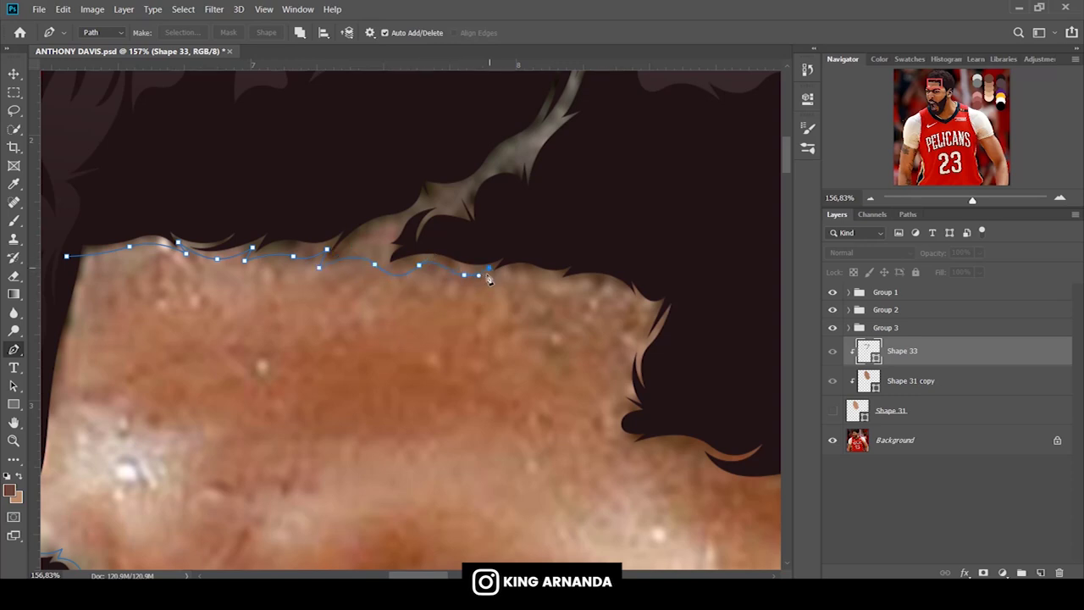
Show Shape 31 and add Shape 33 anchors along the forehead hairline and hair curl.
click(832, 410)
mouse_move(530, 278)
mouse_down()
mouse_move(628, 290)
mouse_move(651, 306)
mouse_up()
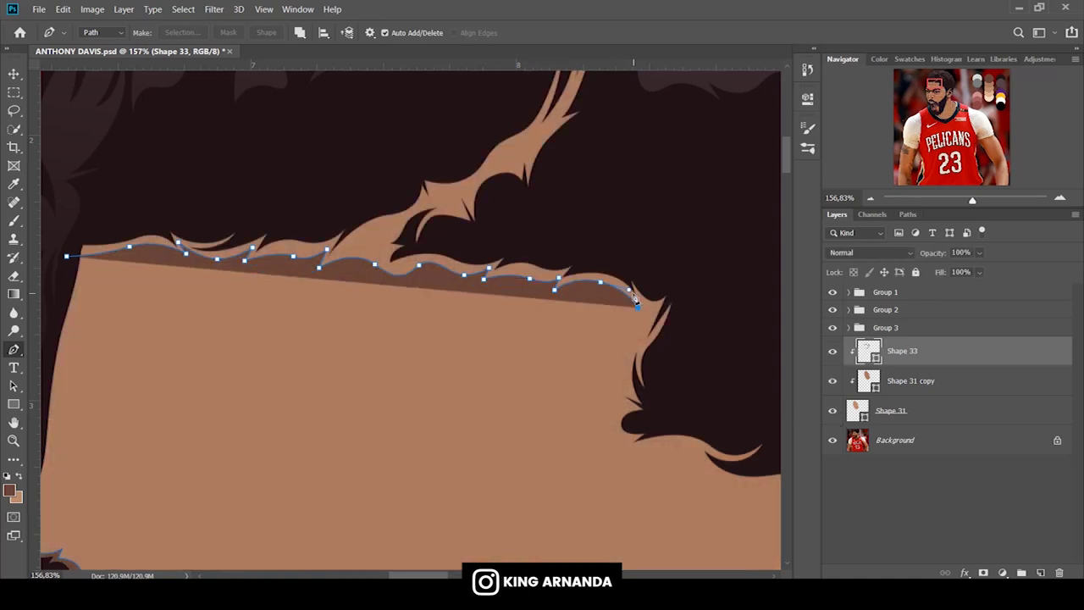
click(638, 354)
scroll(624, 314, down, 3)
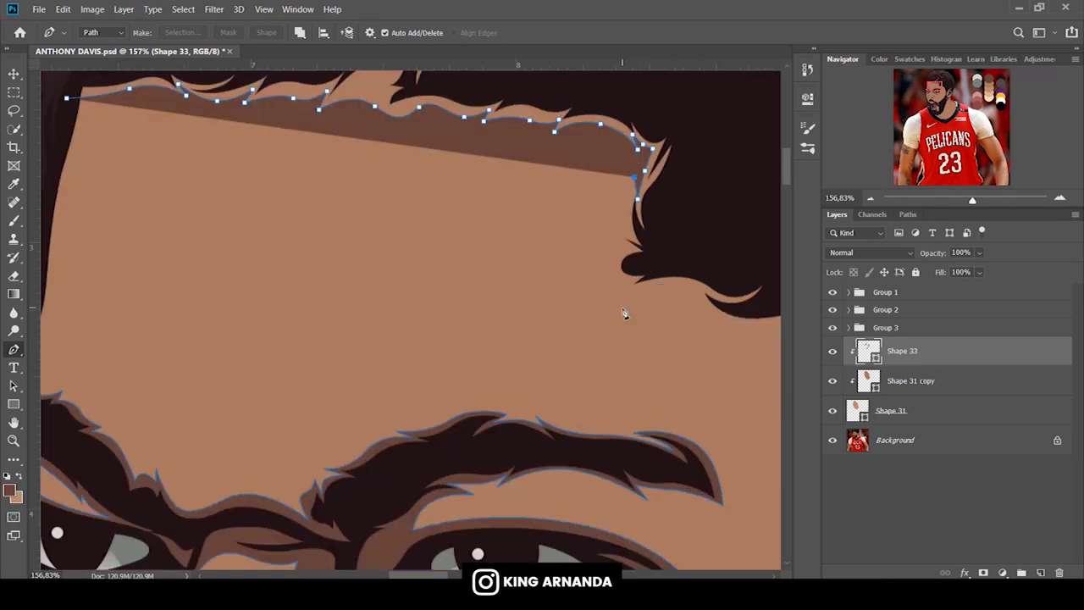
click(625, 215)
drag(635, 243, 637, 257)
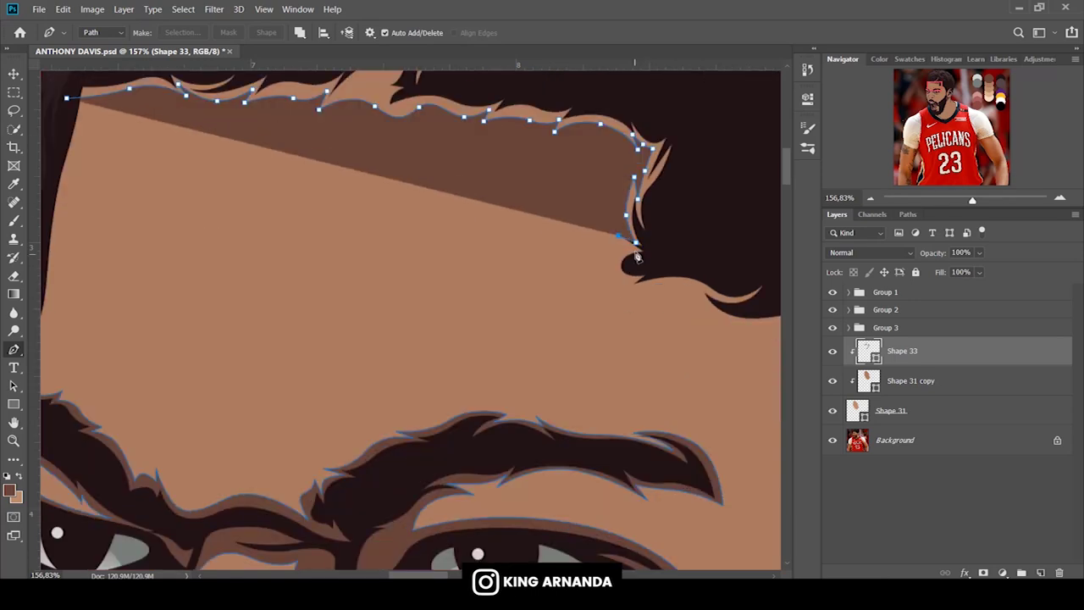
click(616, 266)
mouse_move(627, 288)
mouse_down()
mouse_move(686, 283)
mouse_move(696, 296)
mouse_up()
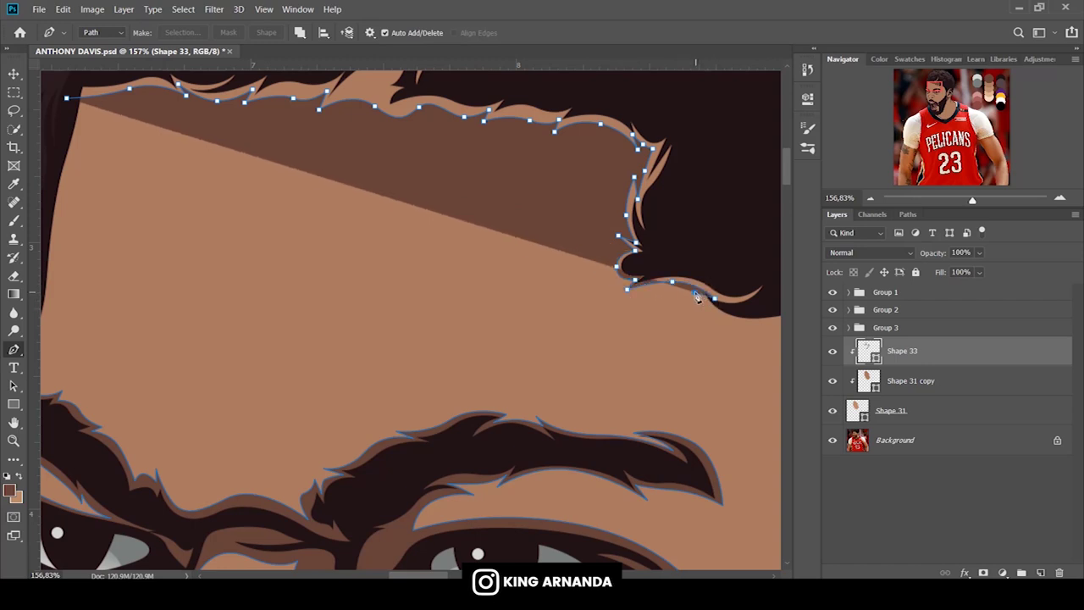
Extend the shadow path down the temple hair edge past the hair tips.
scroll(251, 314, right, 5)
click(208, 320)
click(265, 316)
click(360, 341)
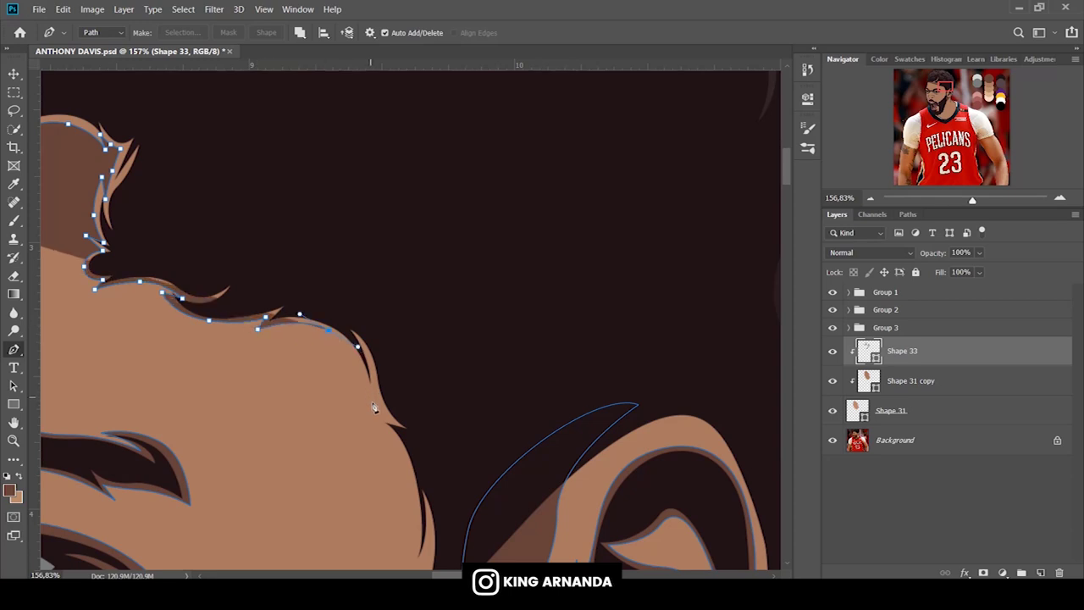
click(370, 406)
click(367, 367)
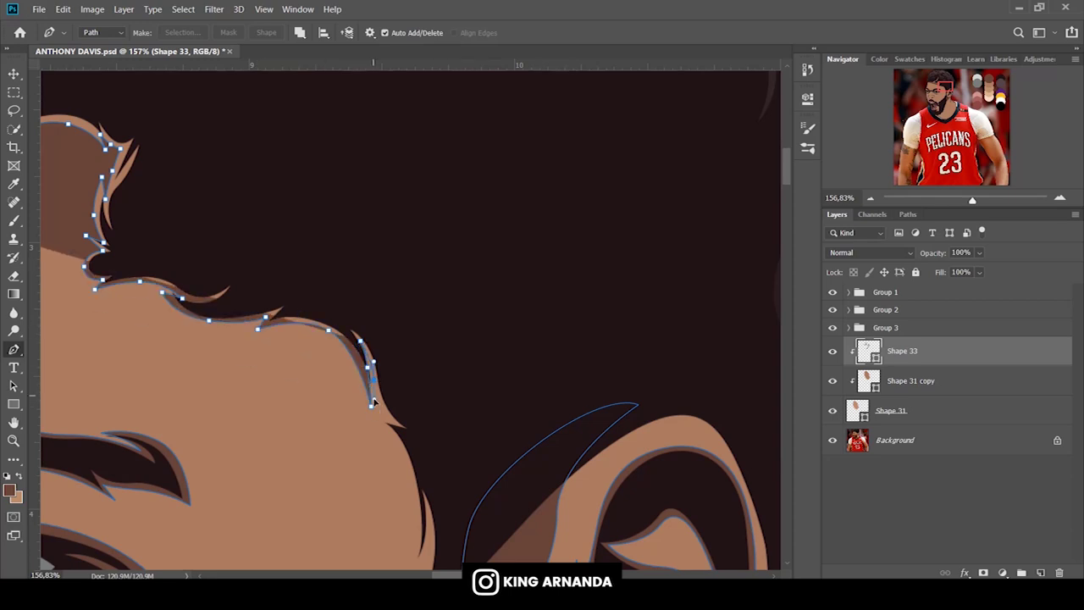
click(377, 418)
scroll(378, 373, down, 5)
scroll(378, 370, down, 2)
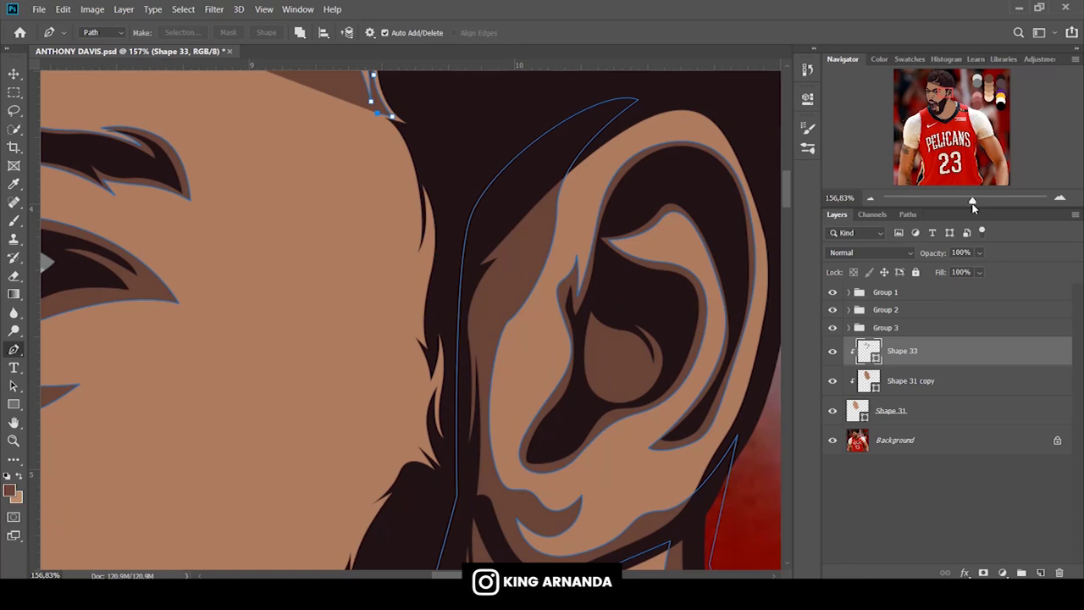
scroll(398, 254, up, 2)
scroll(407, 177, up, 2)
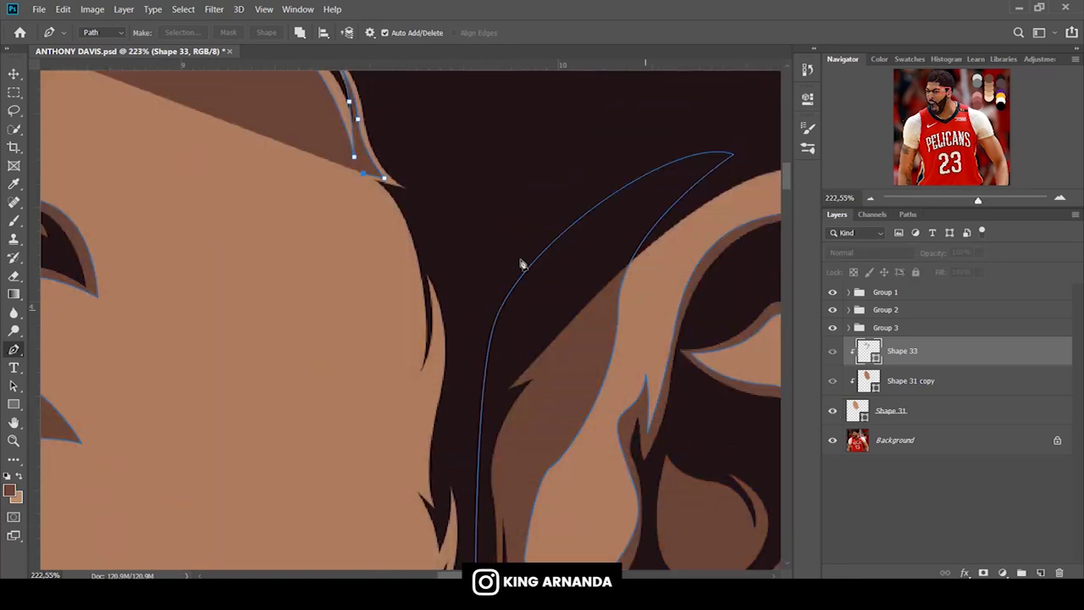
click(406, 258)
click(411, 409)
drag(429, 364, 437, 339)
Continue the shadow path down the sideburn edge to its spike.
scroll(438, 317, down, 3)
drag(422, 211, 403, 240)
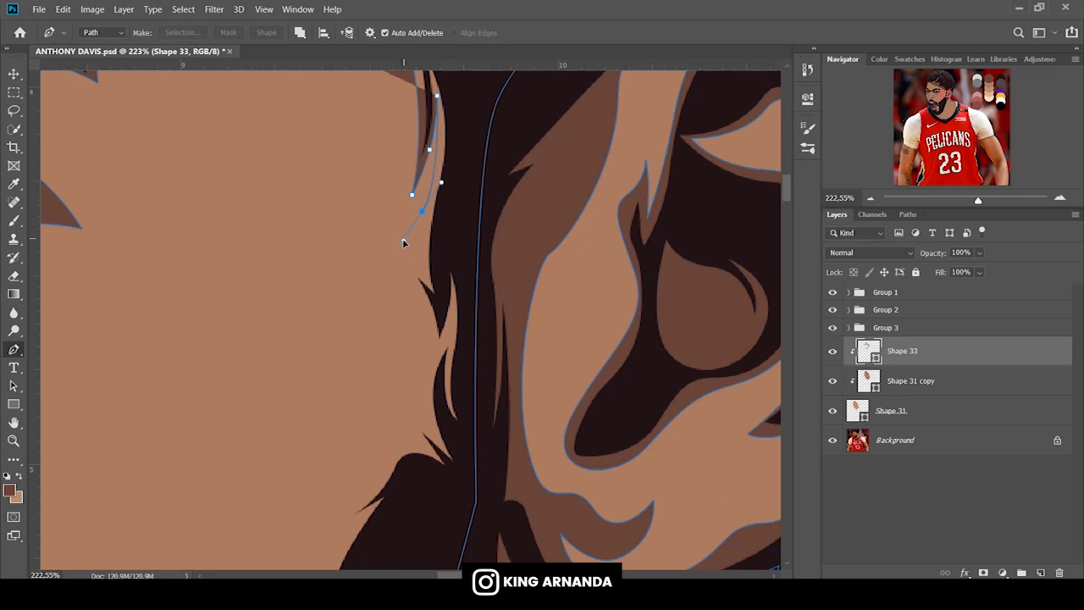
click(423, 281)
click(403, 266)
click(430, 361)
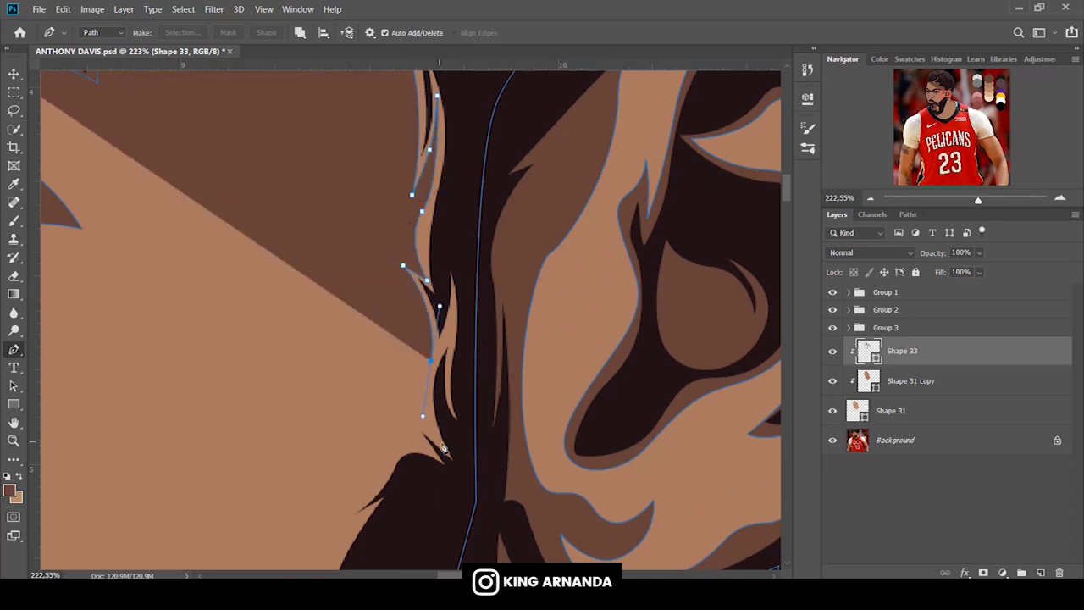
click(403, 414)
click(429, 445)
scroll(315, 349, down, 2)
scroll(315, 350, down, 3)
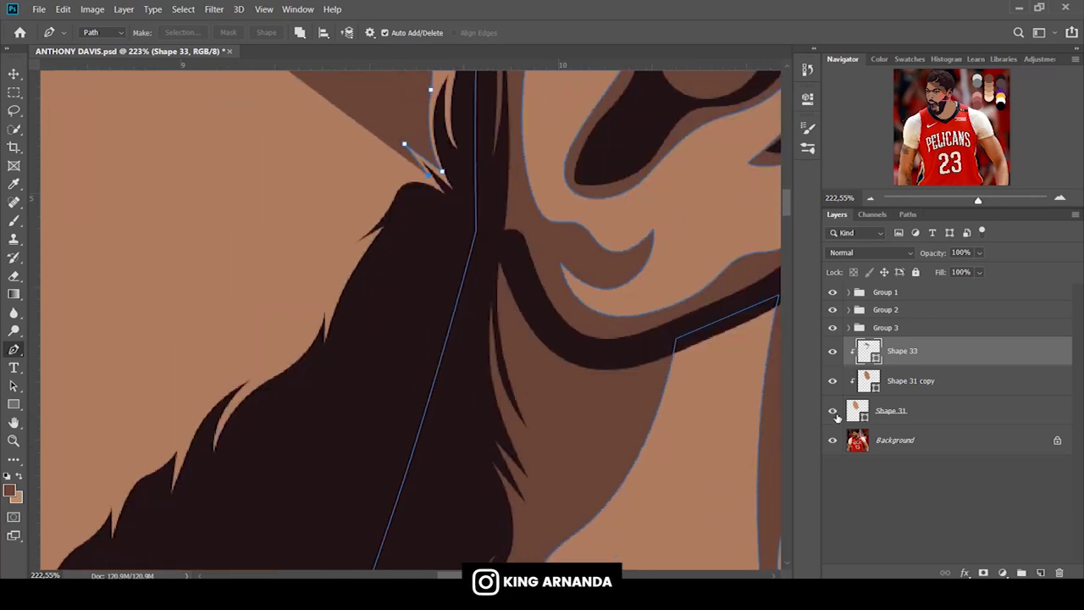
mouse_move(383, 195)
mouse_down()
mouse_move(375, 246)
mouse_move(326, 302)
mouse_move(321, 339)
mouse_move(243, 380)
mouse_up()
alt+click(339, 249)
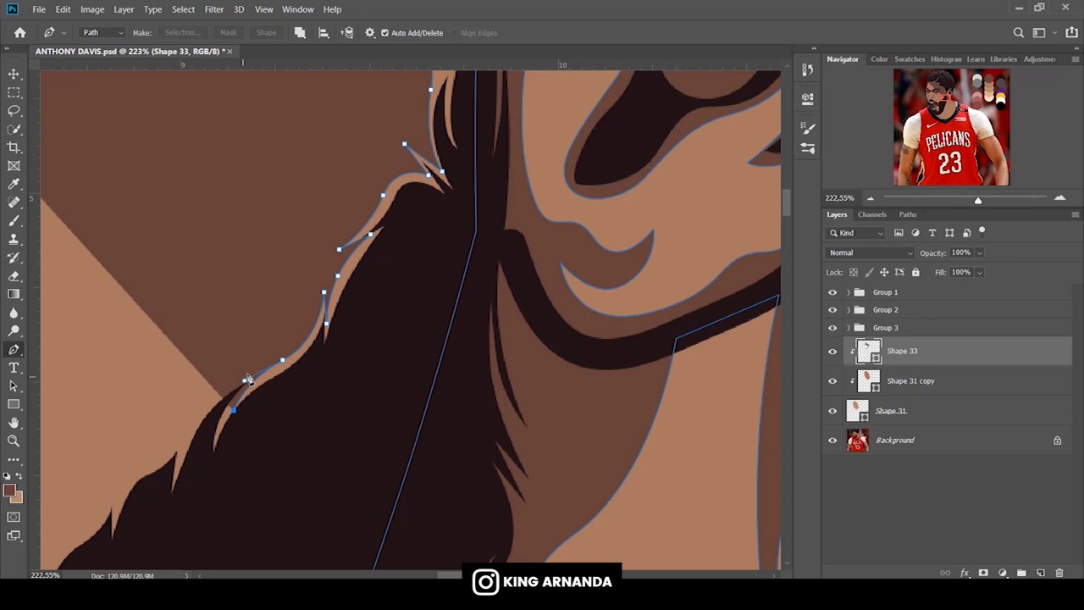
Carry the shadow path from the lower hair edge onto the beard edge.
drag(463, 325, 858, 126)
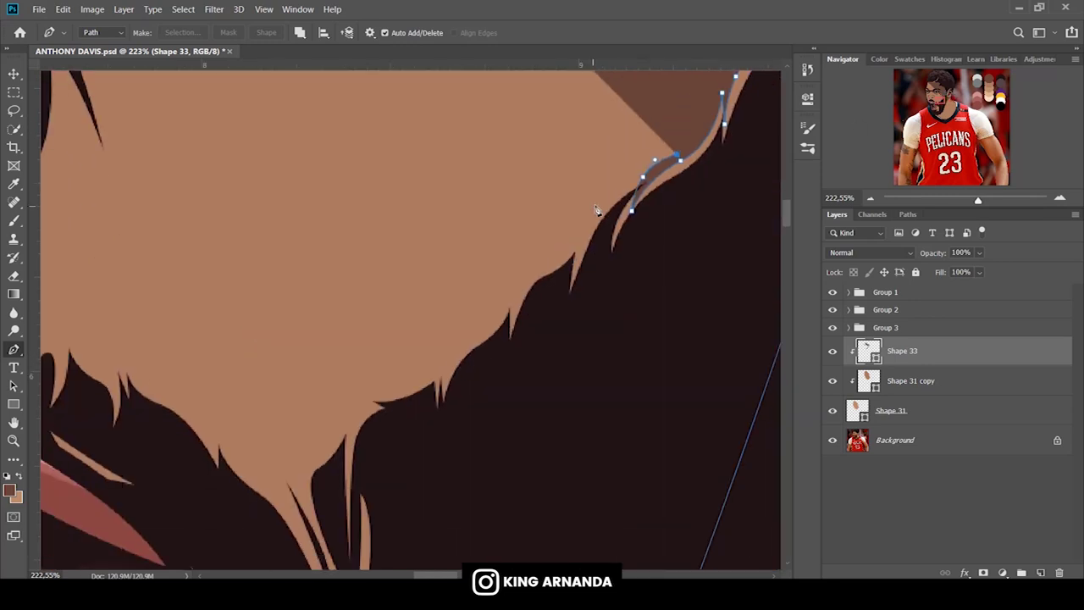
click(599, 200)
click(572, 237)
click(576, 263)
drag(538, 270, 515, 287)
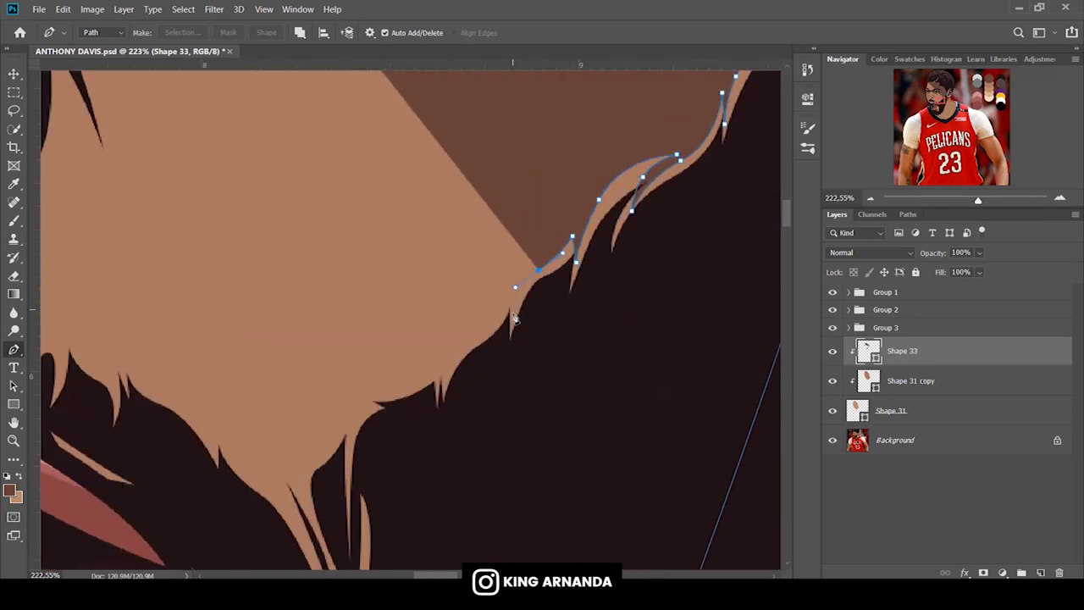
scroll(370, 256, down, 1)
scroll(370, 256, down, 2)
mouse_move(463, 256)
mouse_down()
mouse_move(430, 273)
mouse_move(444, 297)
mouse_move(375, 292)
mouse_move(345, 381)
mouse_up()
Trace the Shape 33 path around the beard spikes at the lower cheek.
click(433, 271)
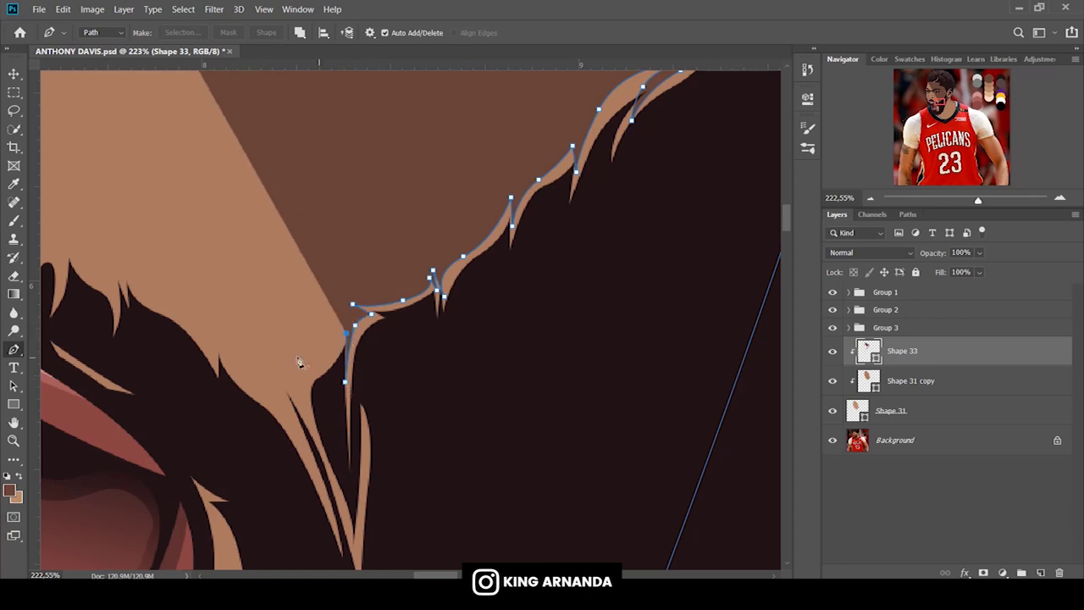
click(832, 410)
drag(319, 359, 292, 368)
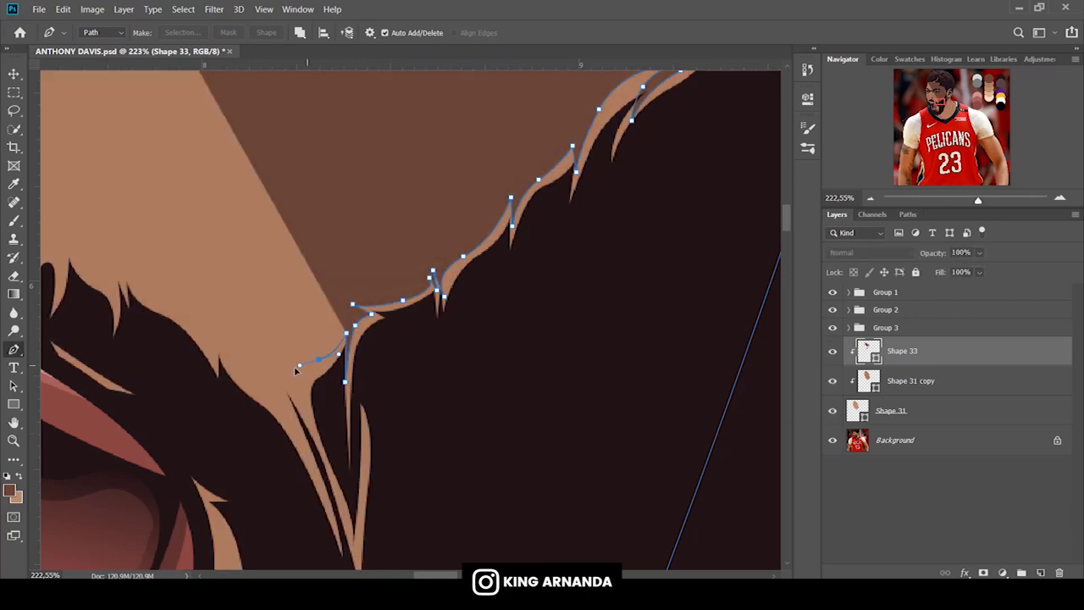
drag(311, 421, 313, 457)
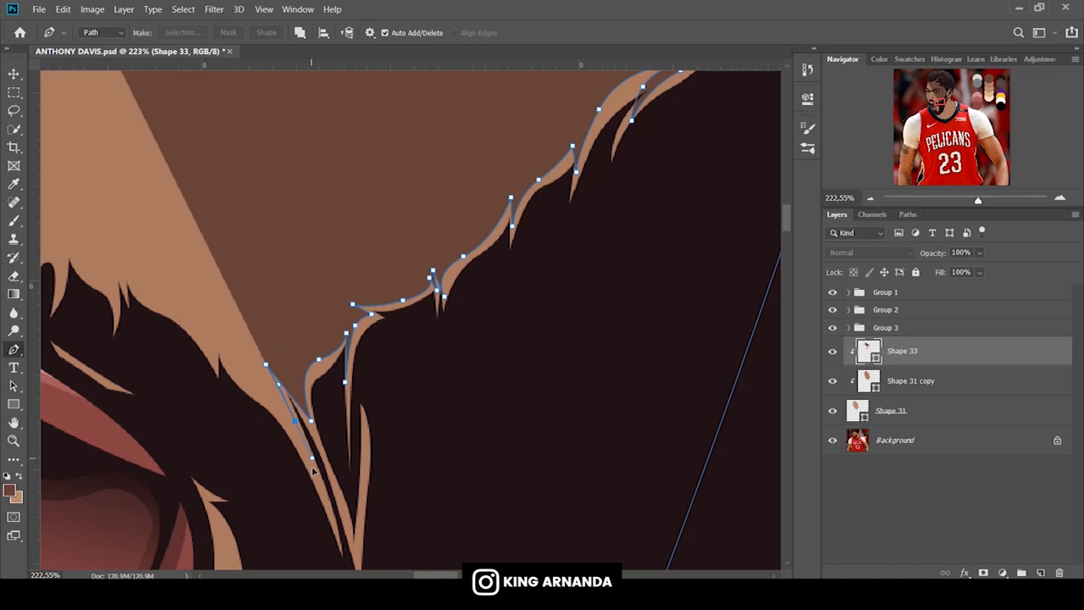
click(265, 365)
click(249, 390)
drag(212, 325, 217, 356)
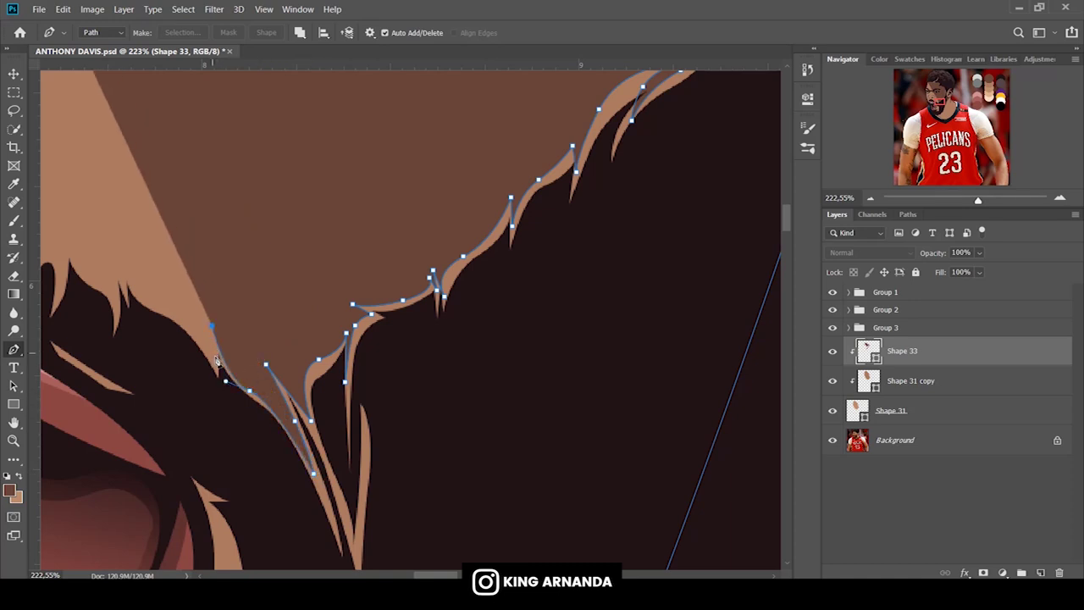
scroll(216, 357, left, 5)
scroll(556, 222, up, 3)
Toggle Shape 31 to check the photo, trace into a beard spike, and undo the extra anchor.
click(833, 410)
click(520, 415)
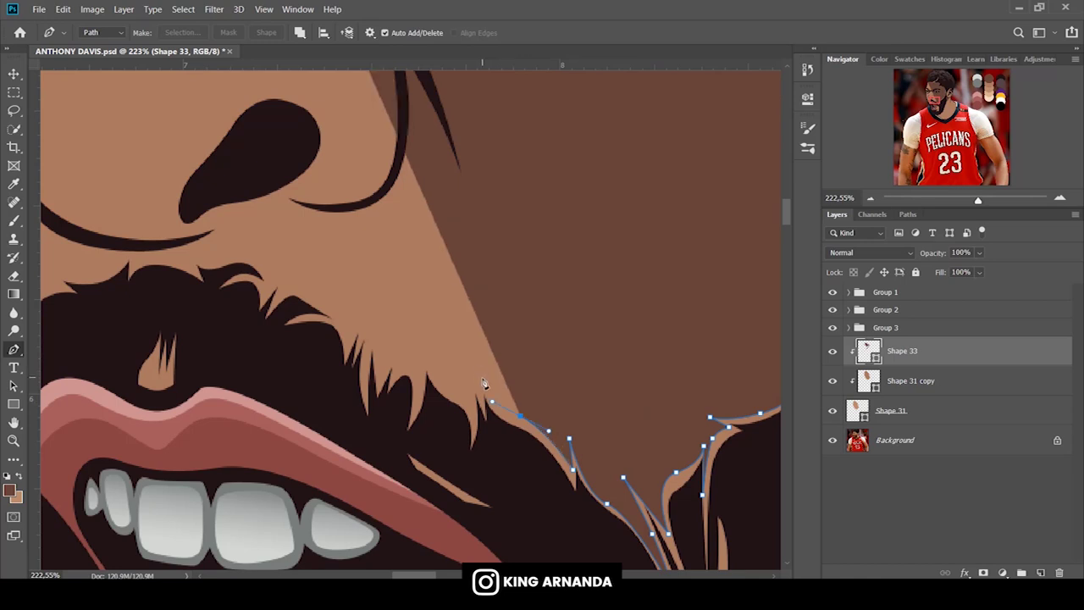
click(476, 373)
click(479, 403)
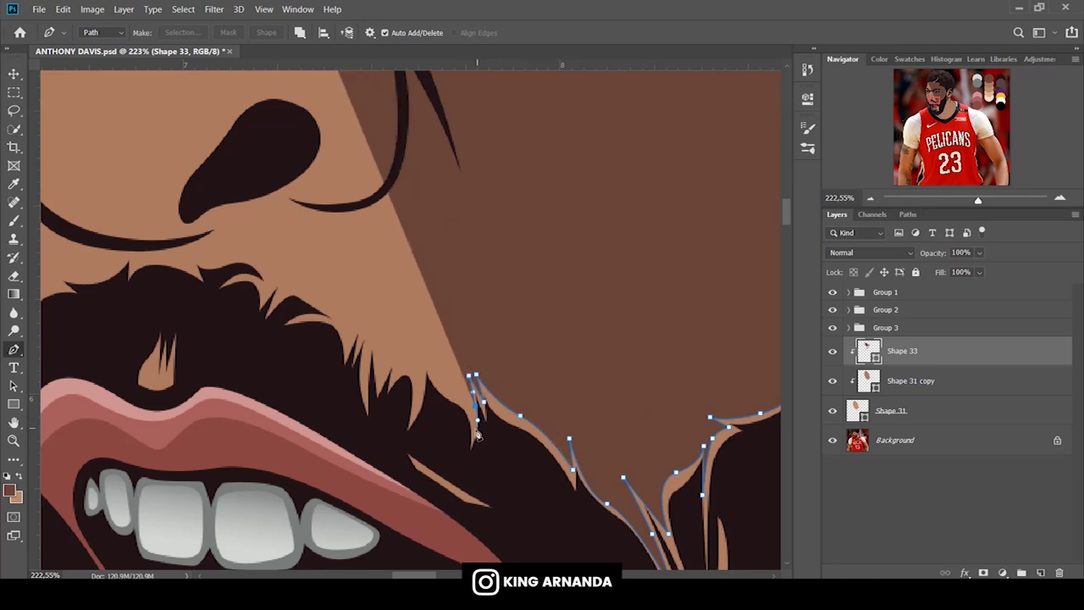
click(470, 431)
key(ctrl+z)
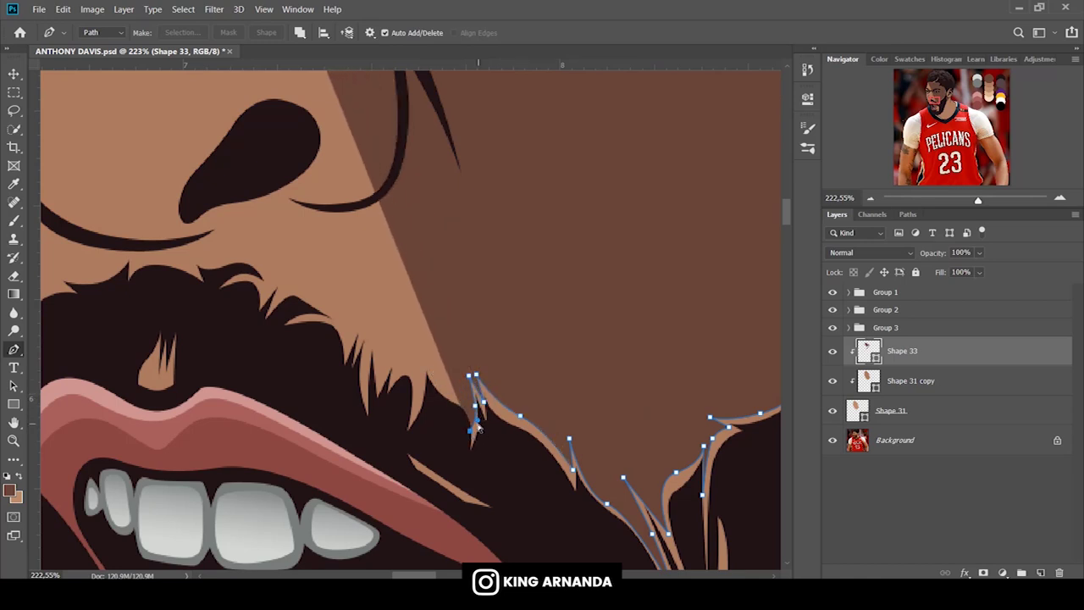
Trace the jagged beard spikes leftward along the beard's top edge.
click(450, 392)
click(423, 354)
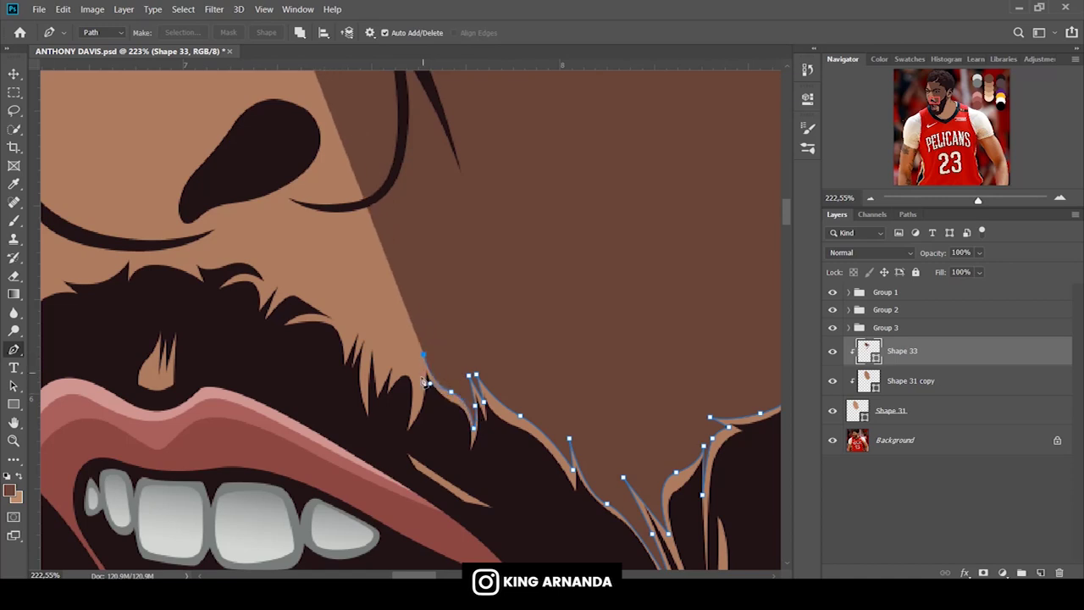
click(416, 400)
click(393, 345)
click(384, 377)
click(373, 324)
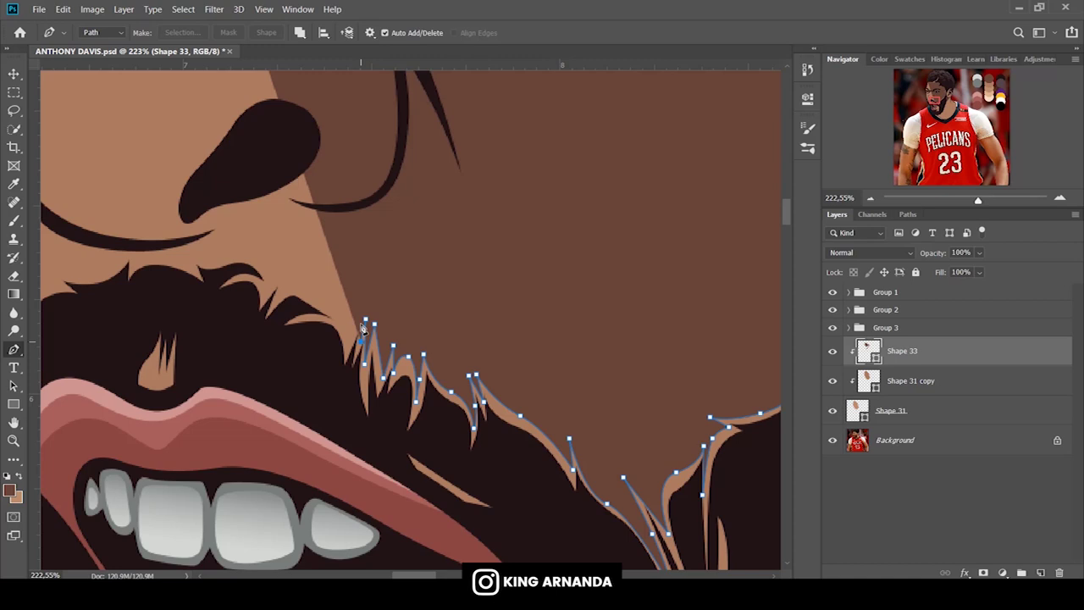
click(350, 341)
Extend the shadow up the mustache edge and along the crease beside the nose.
click(280, 291)
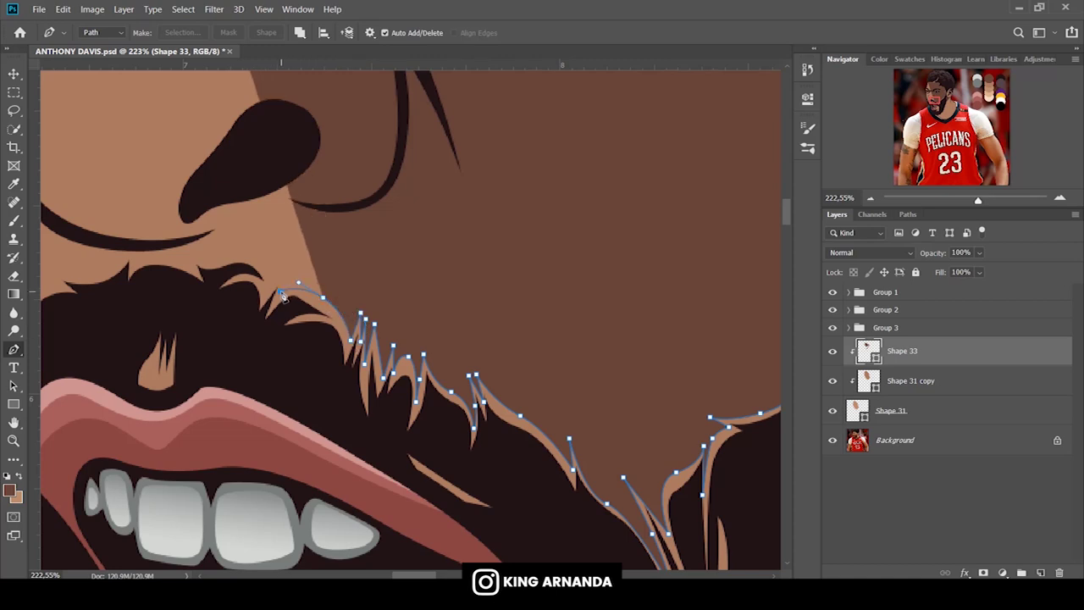
click(288, 263)
drag(217, 252, 246, 228)
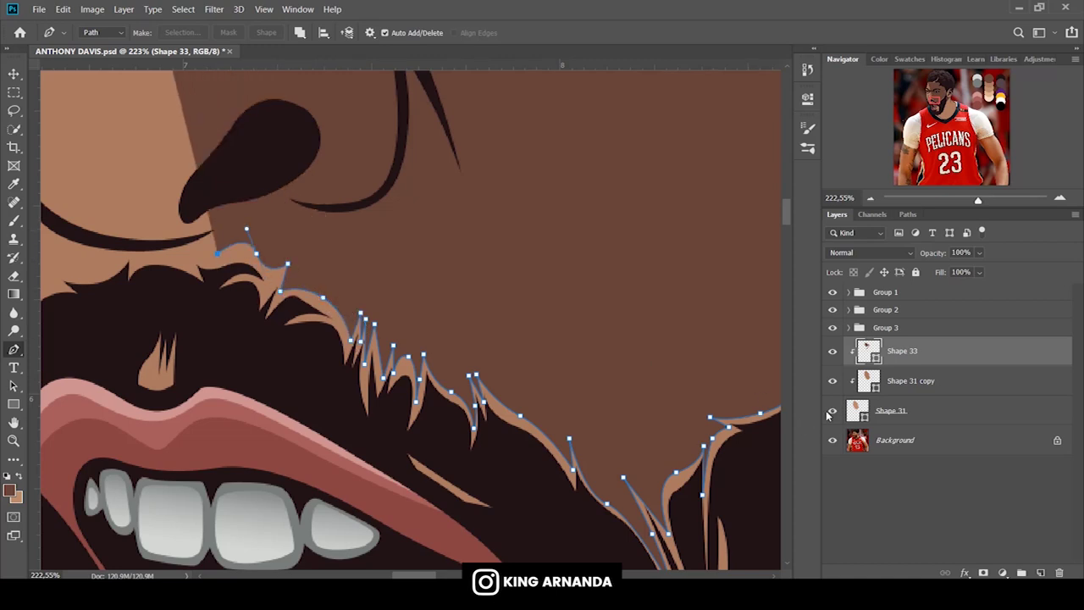
drag(320, 226, 377, 254)
click(419, 174)
drag(422, 97, 411, 66)
click(452, 161)
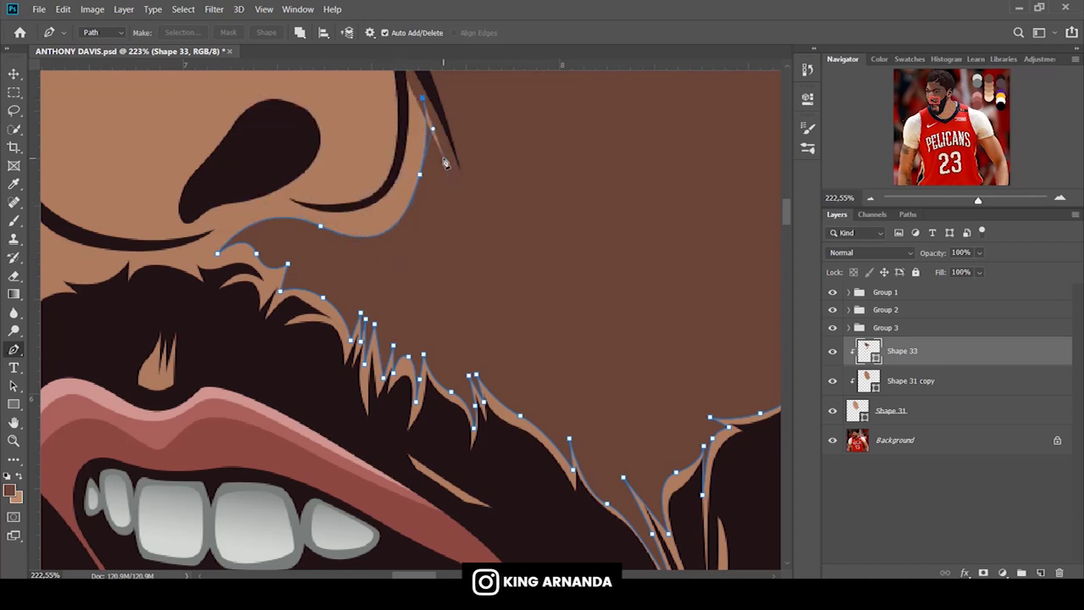
click(471, 198)
scroll(475, 221, up, 3)
scroll(475, 220, up, 7)
Hide Shape 31 and curve the path down the nose crease toward the nostril.
click(833, 410)
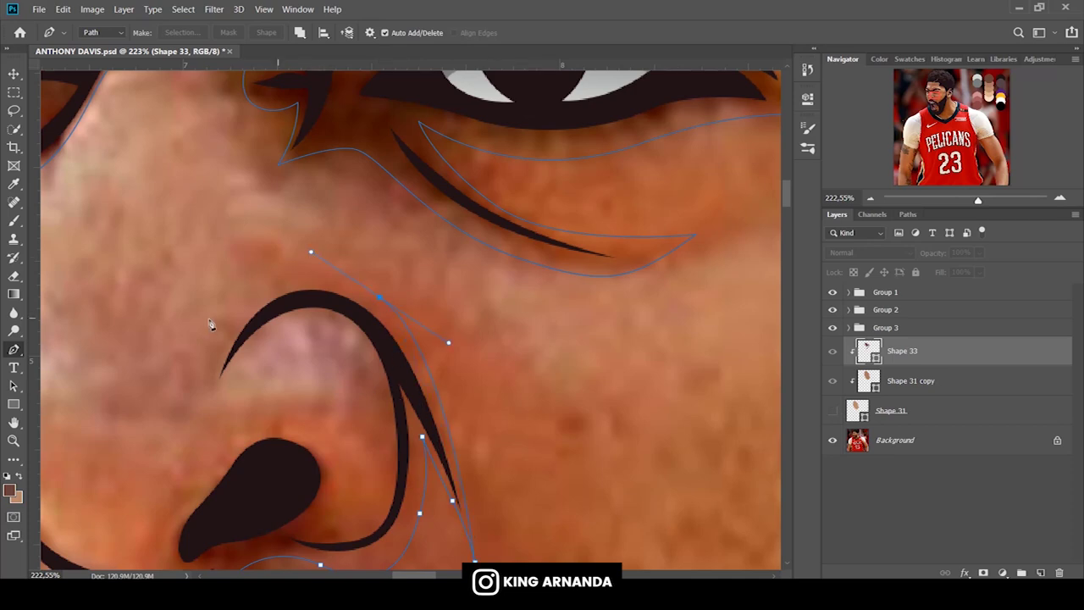
drag(340, 319, 377, 352)
click(384, 447)
click(362, 440)
drag(339, 540, 335, 493)
drag(175, 530, 533, 332)
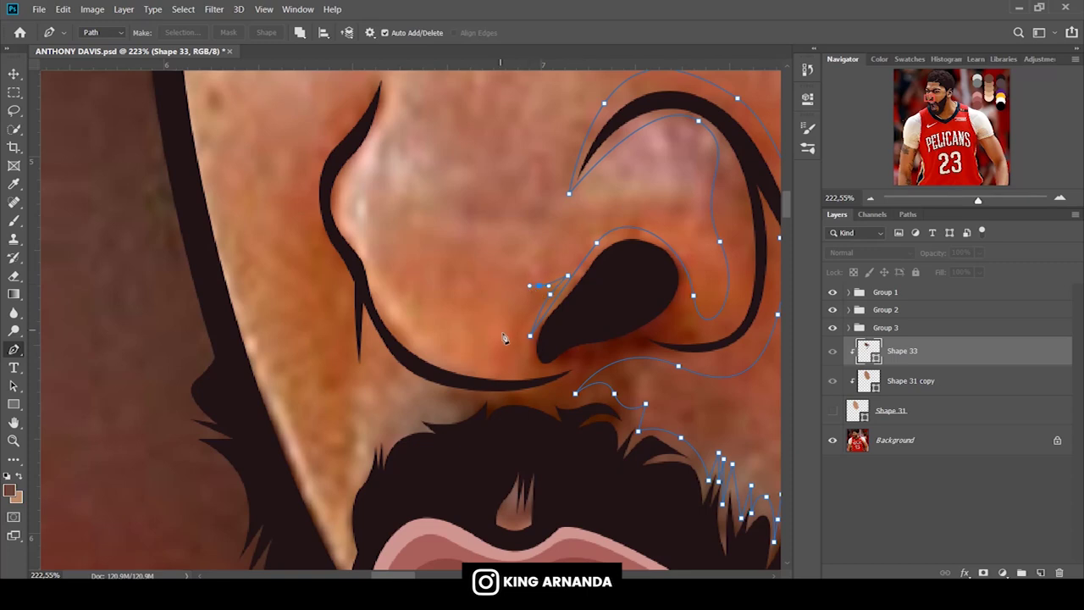
Trace the path along the mustache top and up the nose wing.
click(491, 370)
drag(524, 375, 519, 388)
drag(442, 383, 405, 338)
drag(346, 235, 320, 215)
mouse_move(362, 149)
mouse_down()
mouse_move(371, 135)
mouse_move(387, 152)
mouse_up()
scroll(388, 121, up, 2)
Curve the path over the nose, down its side, and along the mustache top.
drag(331, 183, 296, 203)
scroll(295, 203, down, 2)
drag(321, 247, 357, 295)
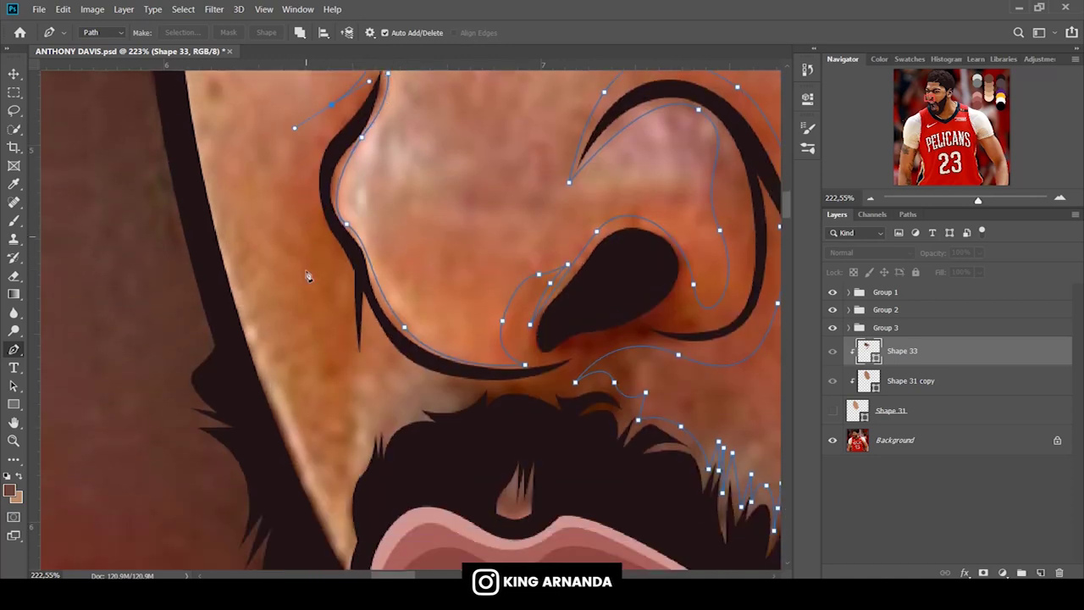
drag(351, 419, 366, 347)
drag(457, 398, 425, 403)
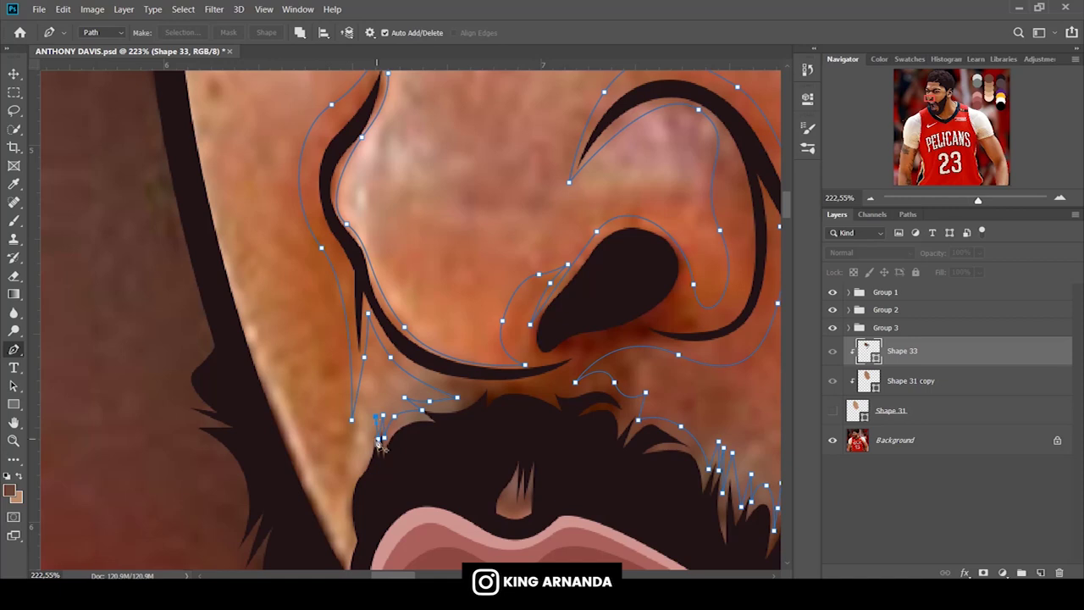
scroll(380, 440, down, 5)
drag(363, 259, 346, 273)
Curve the beard outline under the lower lip and down the beard's hair edge.
drag(362, 361, 403, 393)
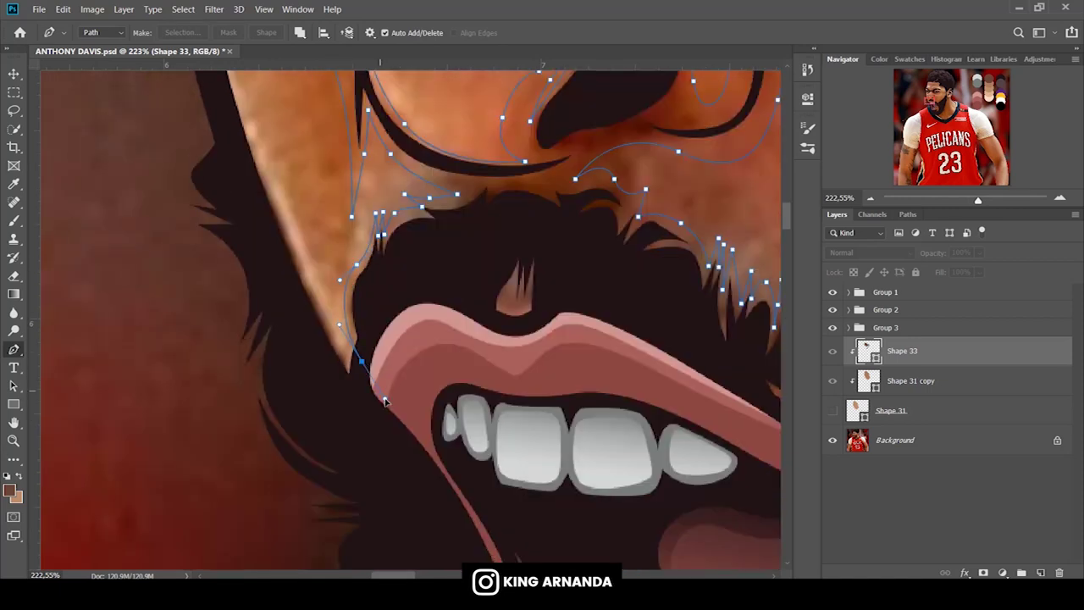
mouse_move(499, 336)
mouse_down()
mouse_move(503, 301)
mouse_move(523, 315)
mouse_move(539, 380)
mouse_up()
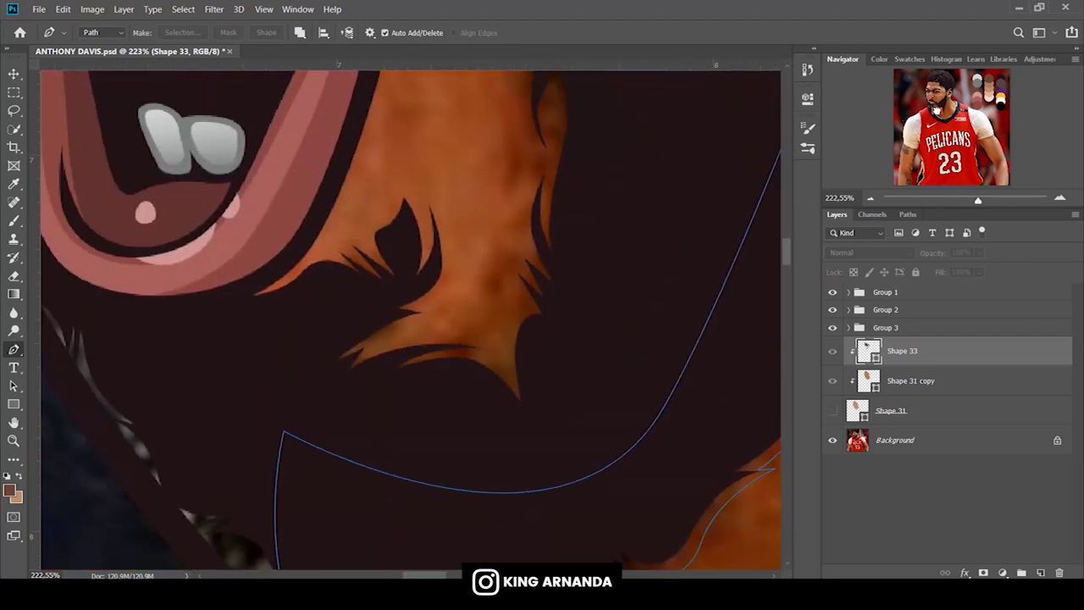
drag(729, 210, 425, 146)
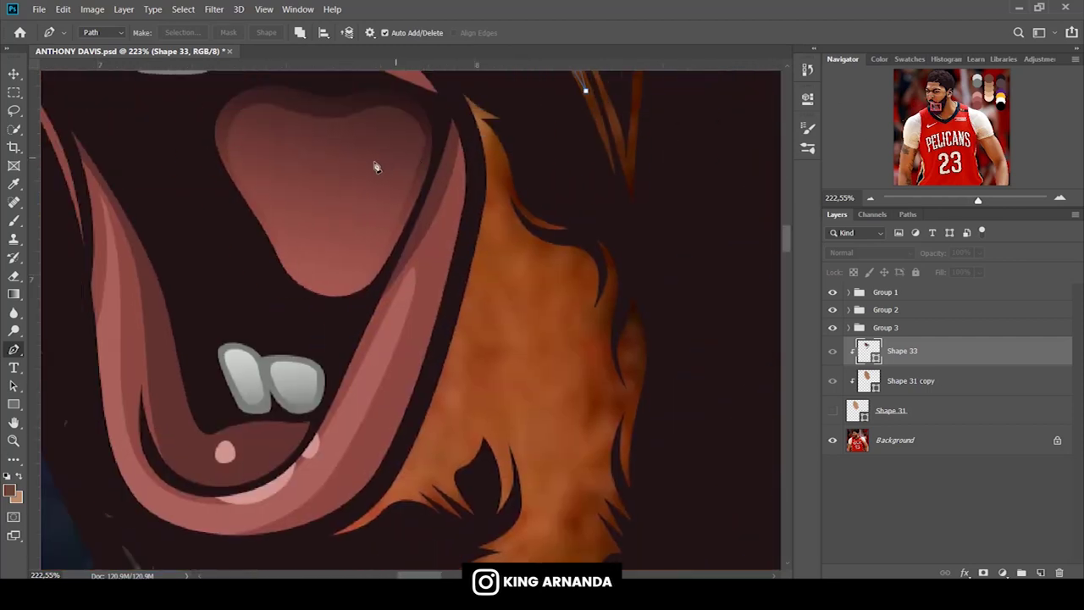
mouse_move(448, 112)
mouse_down()
mouse_move(483, 123)
mouse_move(498, 196)
mouse_move(493, 173)
mouse_up()
click(524, 223)
drag(592, 263, 602, 252)
drag(584, 335, 596, 360)
scroll(612, 264, down, 5)
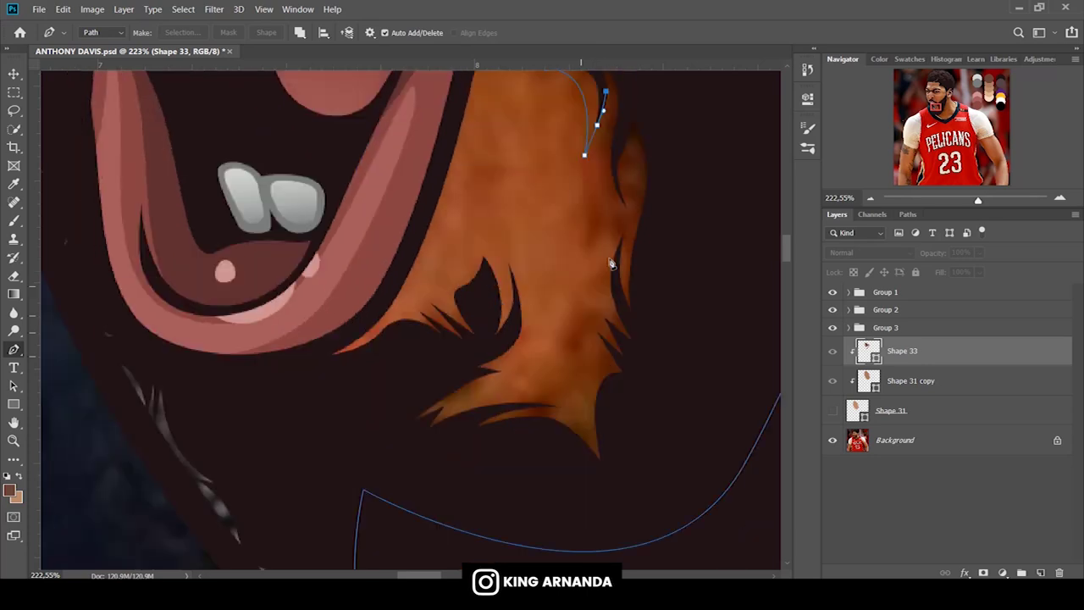
Add anchors down the chin hair, around the beard tuft, and along the jaw.
mouse_move(593, 185)
mouse_down()
mouse_move(579, 227)
mouse_move(601, 300)
mouse_up()
click(574, 350)
click(585, 424)
drag(512, 390, 477, 390)
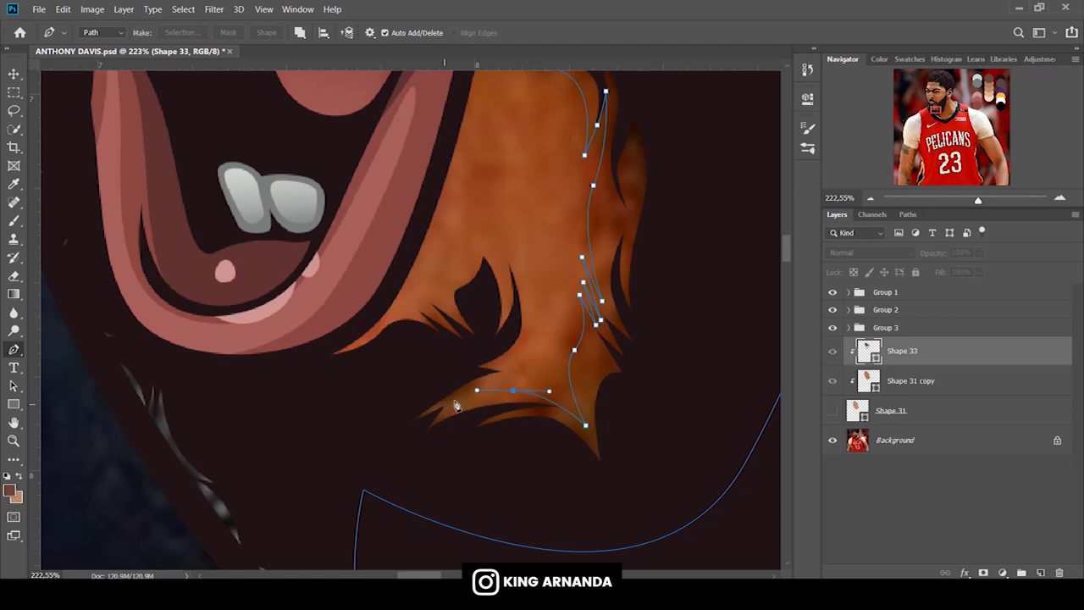
drag(524, 297, 511, 248)
click(443, 318)
click(345, 340)
drag(295, 429, 322, 487)
scroll(409, 319, down, 5)
drag(541, 382, 578, 307)
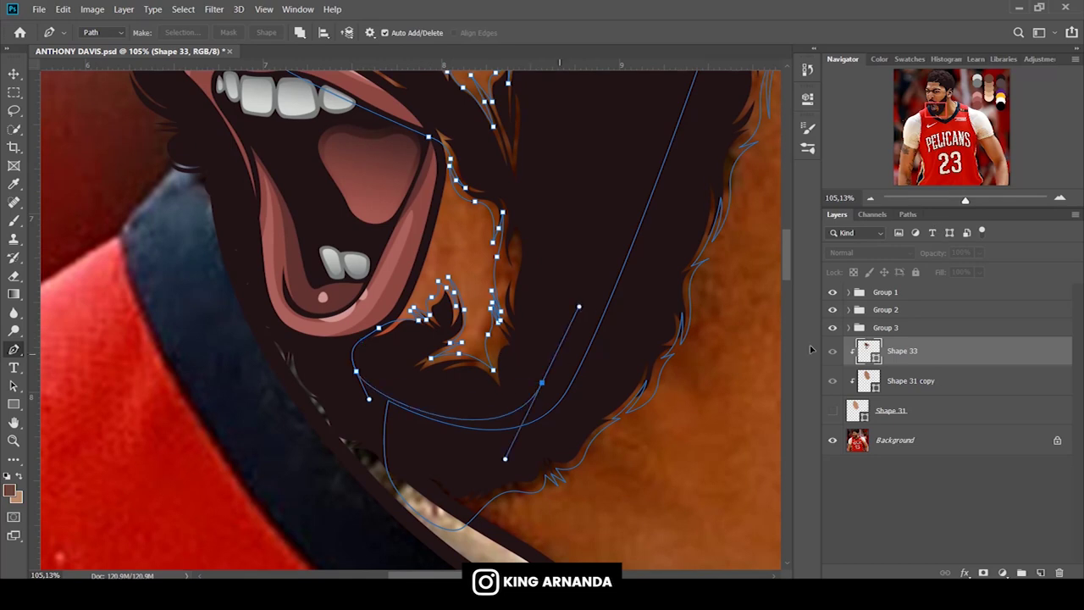
Show Shape 31 and run the Shape 33 outline up the hair to the face corner anchor.
click(834, 412)
scroll(435, 254, up, 5)
scroll(436, 253, right, 4)
drag(437, 148, 436, 88)
scroll(435, 88, up, 3)
scroll(435, 88, left, 3)
scroll(457, 127, up, 5)
drag(527, 202, 485, 153)
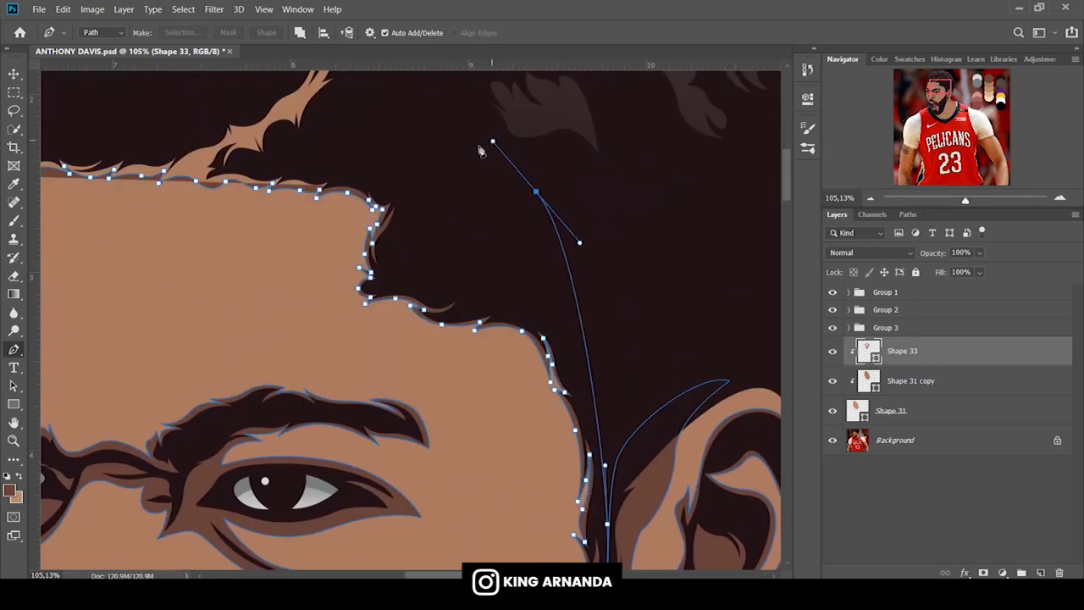
scroll(390, 154, up, 3)
scroll(390, 154, up, 2)
drag(331, 100, 419, 93)
scroll(418, 92, left, 5)
scroll(418, 92, left, 3)
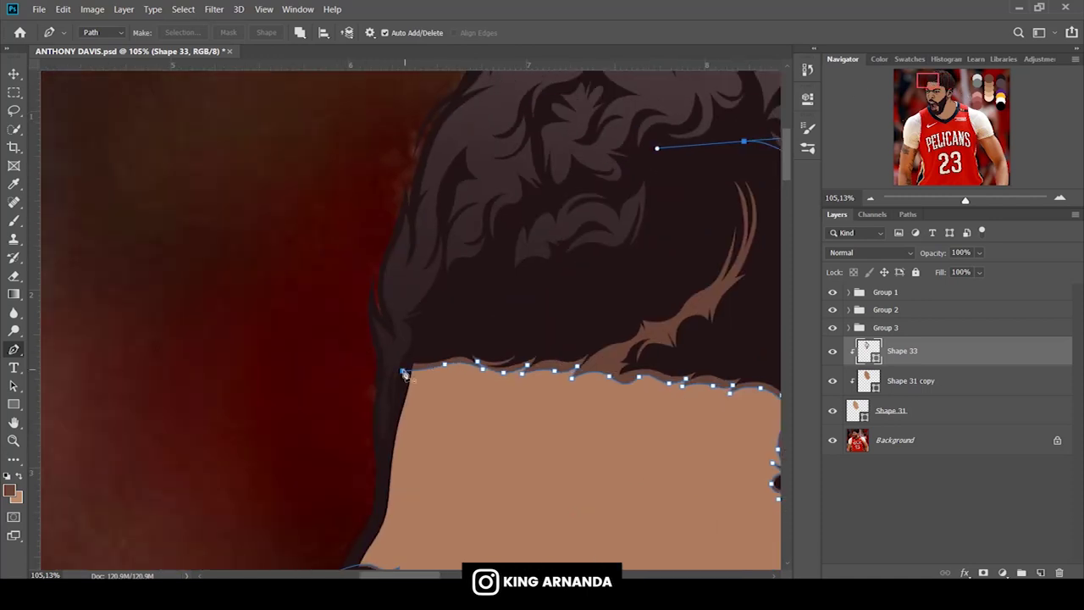
click(399, 362)
scroll(399, 362, down, 2)
Hide the Background layer and zoom to 13% to review the whole canvas.
click(857, 441)
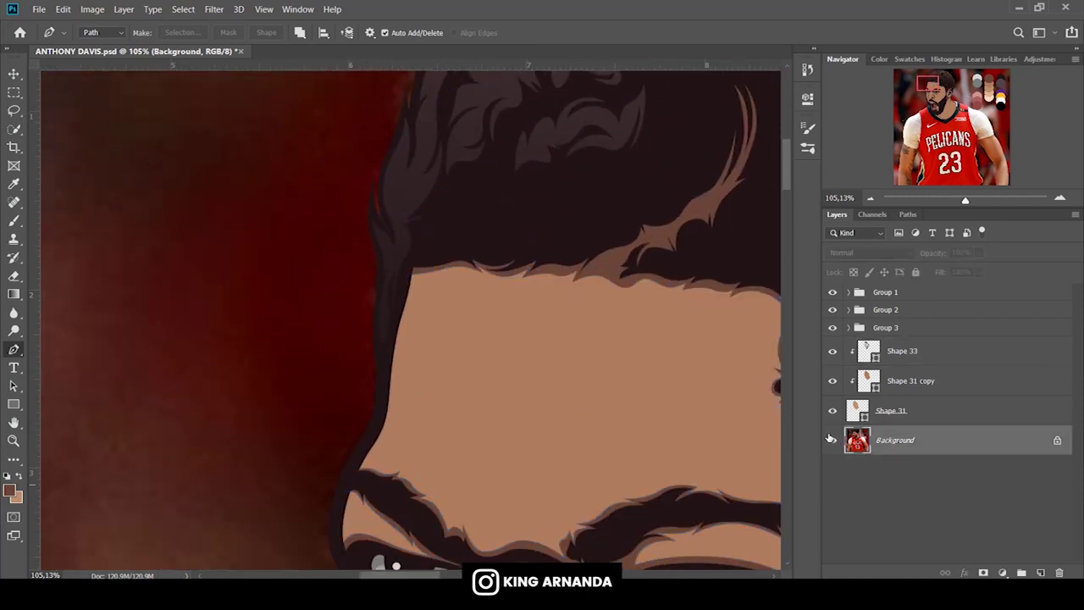
click(832, 440)
click(840, 198)
text(13)
key(Return)
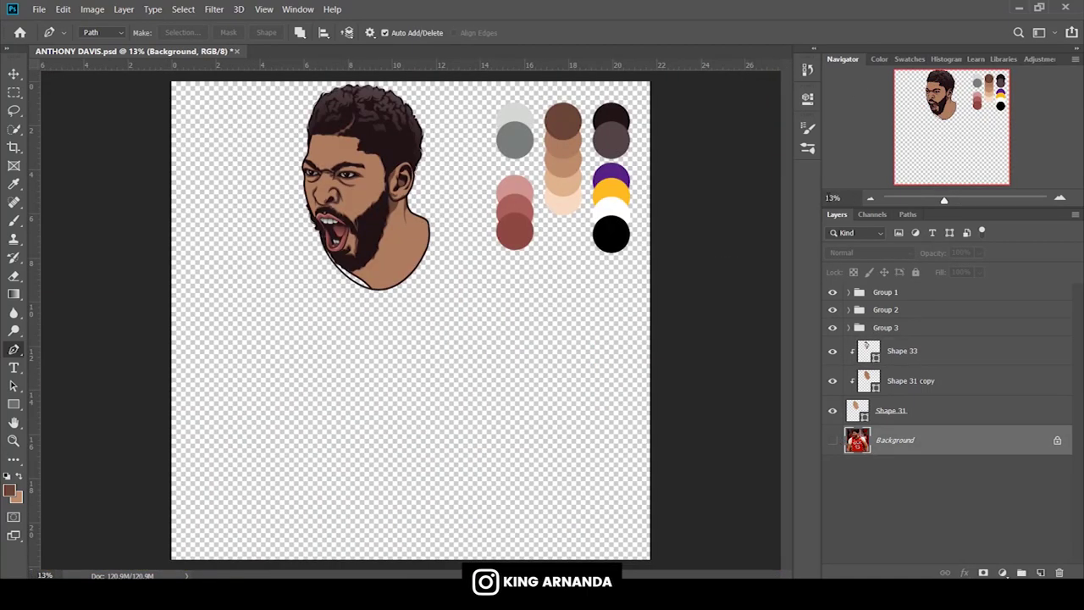
drag(943, 203, 957, 199)
drag(940, 114, 936, 93)
Select Shape 31 copy, zoom into the forehead, and show Background and Shape 31 again.
click(910, 380)
drag(972, 199, 967, 199)
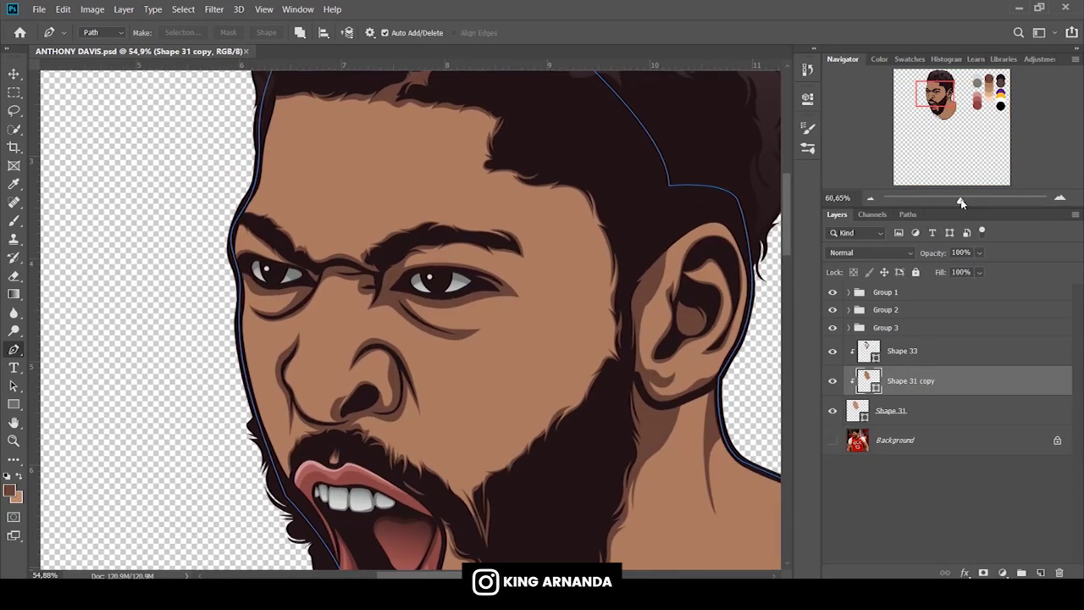
drag(938, 100, 932, 84)
click(832, 440)
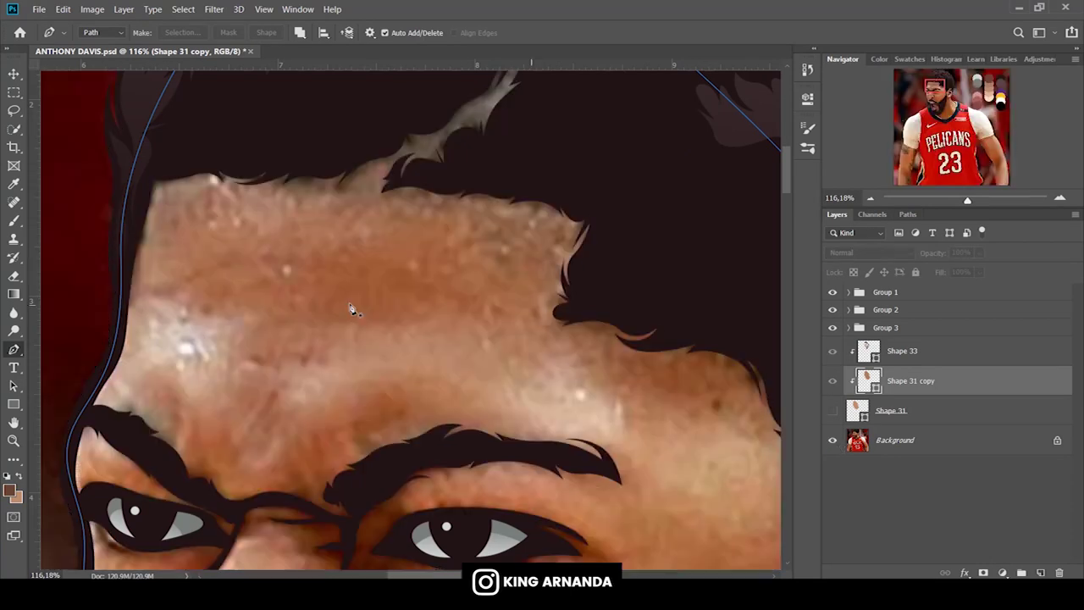
scroll(350, 310, down, 4)
scroll(380, 246, down, 2)
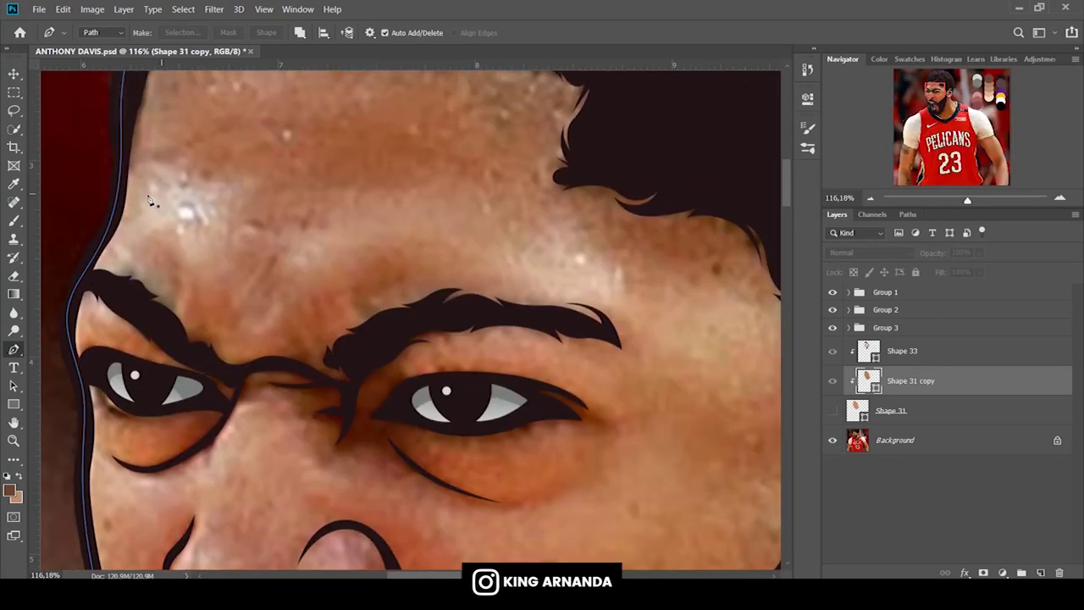
click(832, 410)
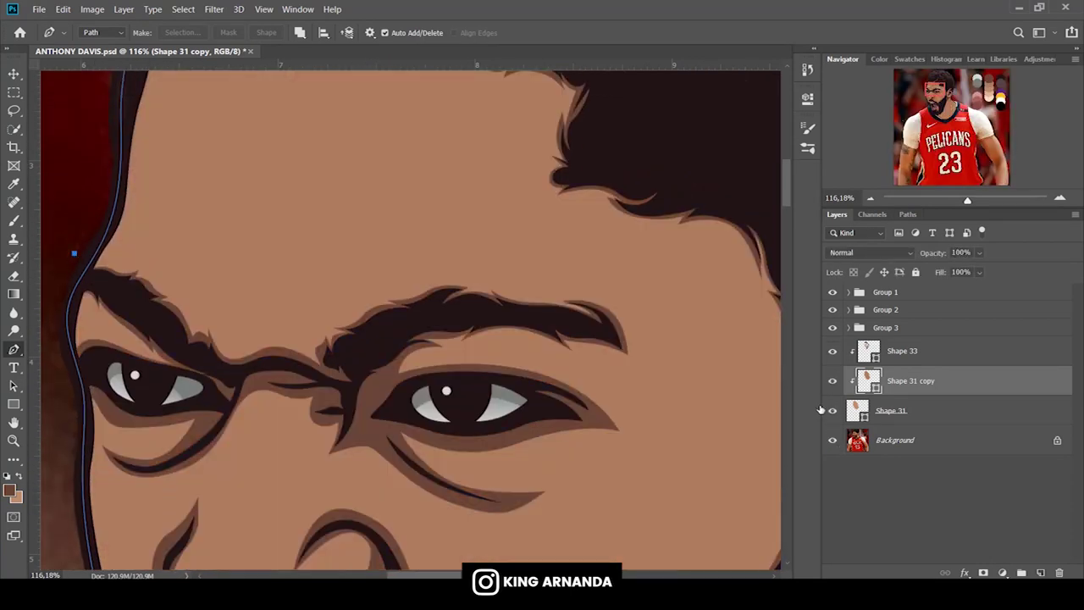
Start a curved shadow path beside the left eyebrow, hiding Shape 31 to trace the photo.
drag(141, 267, 167, 292)
drag(967, 201, 969, 200)
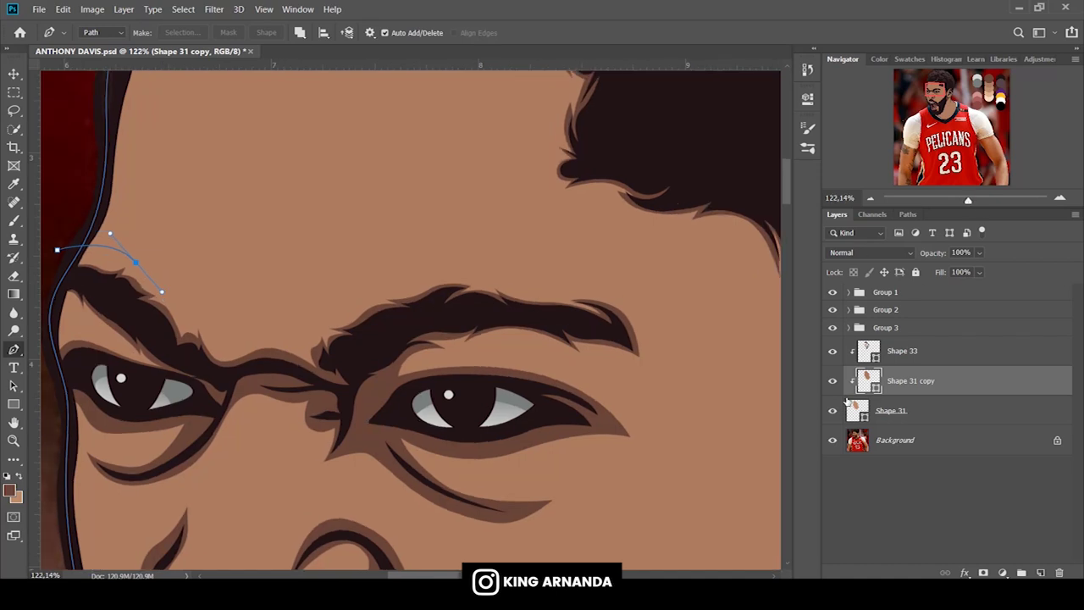
click(832, 410)
drag(145, 239, 149, 226)
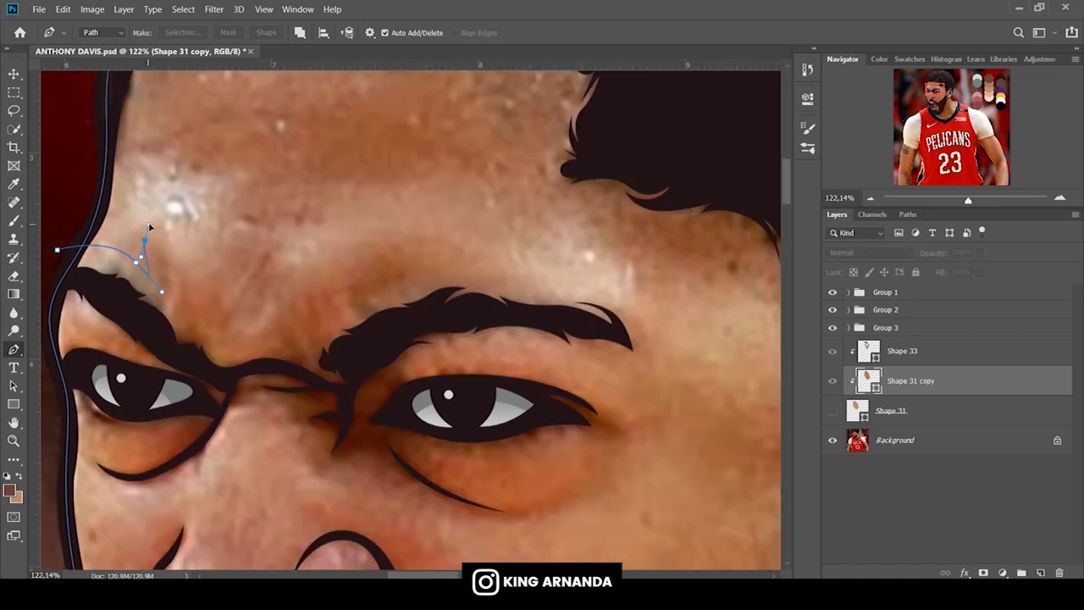
mouse_move(172, 268)
mouse_down()
mouse_move(170, 294)
mouse_move(183, 303)
mouse_up()
click(832, 409)
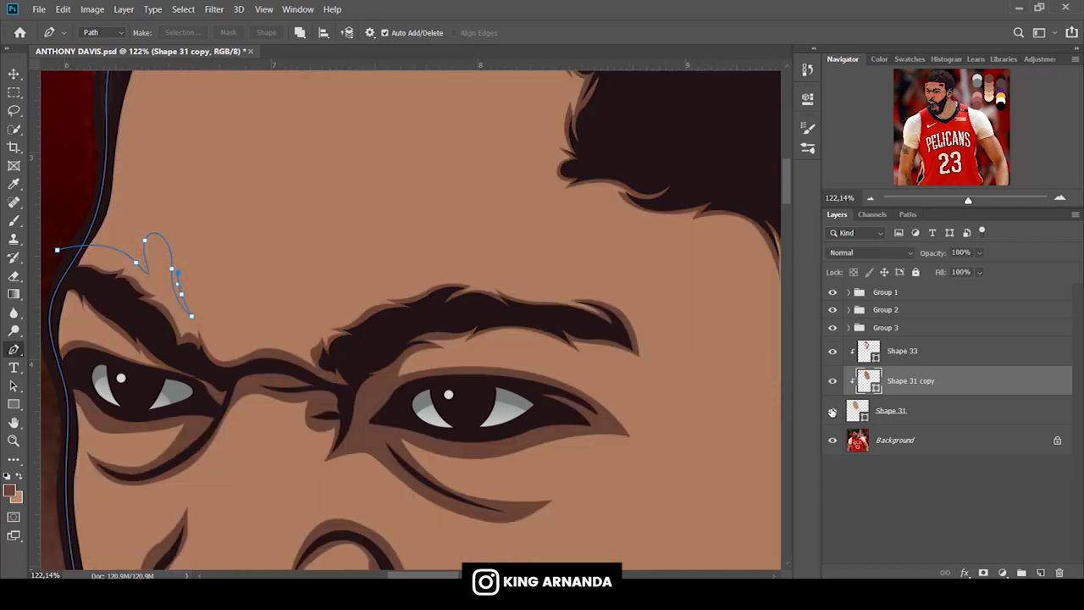
Continue the path along the brow crease and eyebrow top, toggling Shape 31 to compare.
click(973, 201)
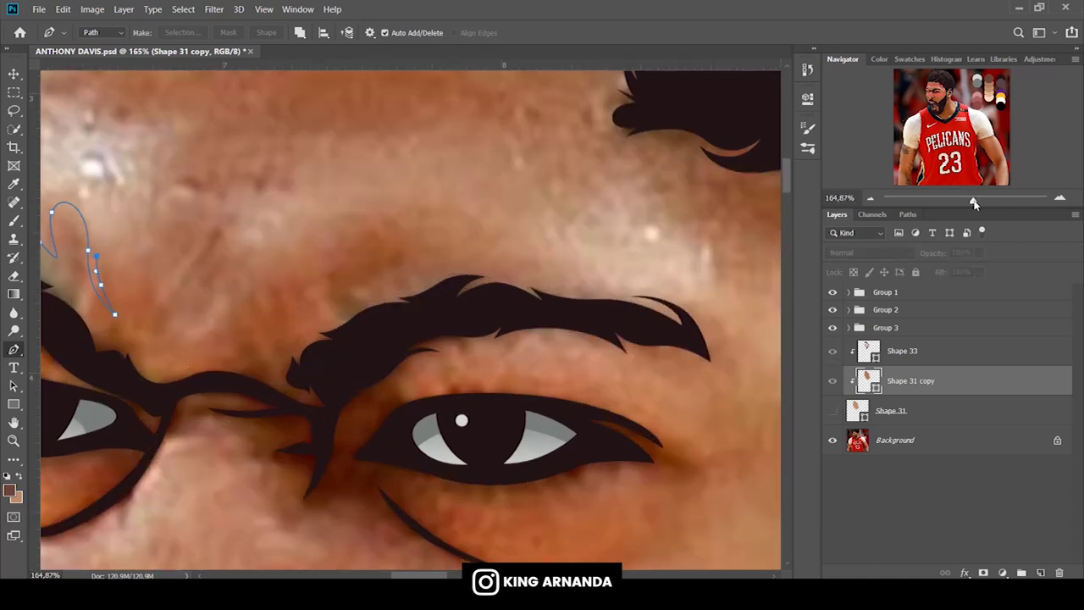
drag(134, 298, 163, 299)
drag(155, 345, 163, 330)
click(300, 32)
click(832, 411)
drag(302, 293, 405, 260)
click(832, 411)
Extend the highlight path along the eyebrow top, comparing the flat skin against the photo.
click(937, 97)
scroll(279, 310, up, 5)
scroll(279, 311, up, 3)
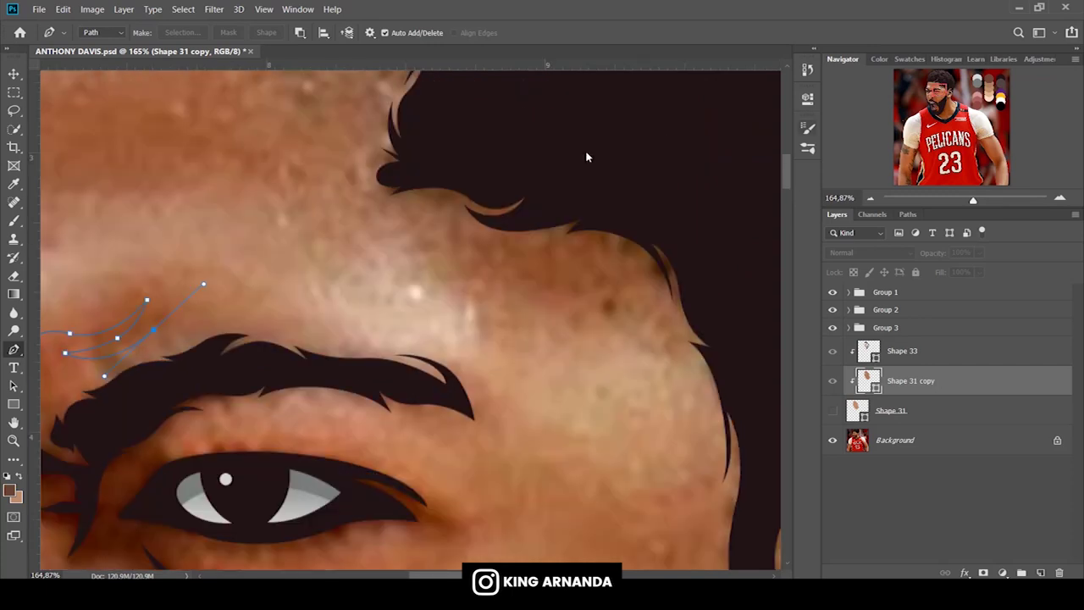
click(832, 410)
mouse_move(281, 308)
mouse_down()
mouse_move(310, 319)
mouse_move(368, 301)
mouse_up()
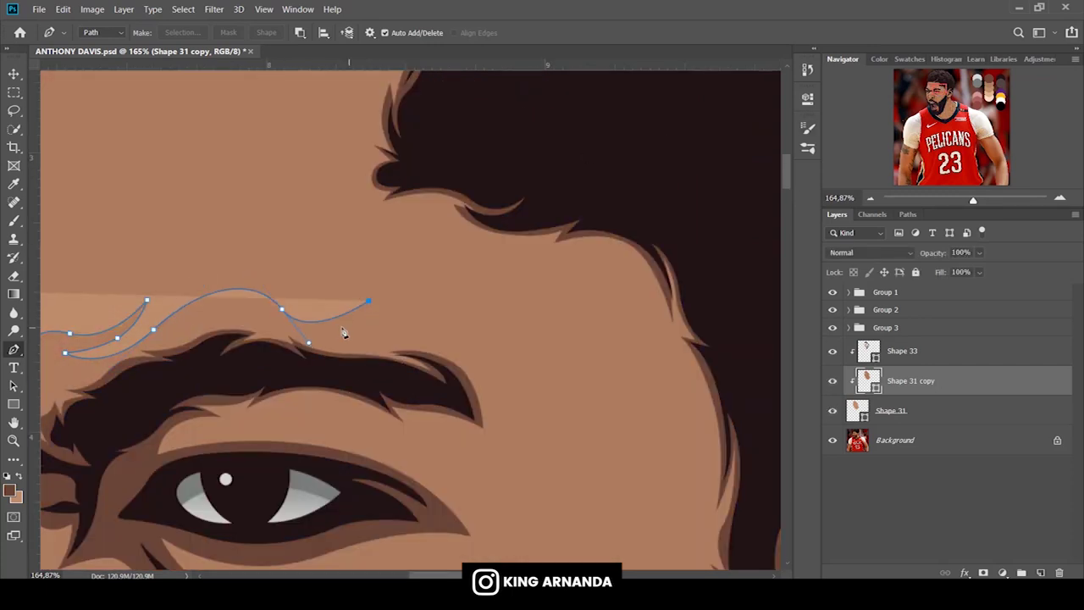
scroll(699, 372, down, 2)
click(834, 411)
scroll(508, 263, down, 3)
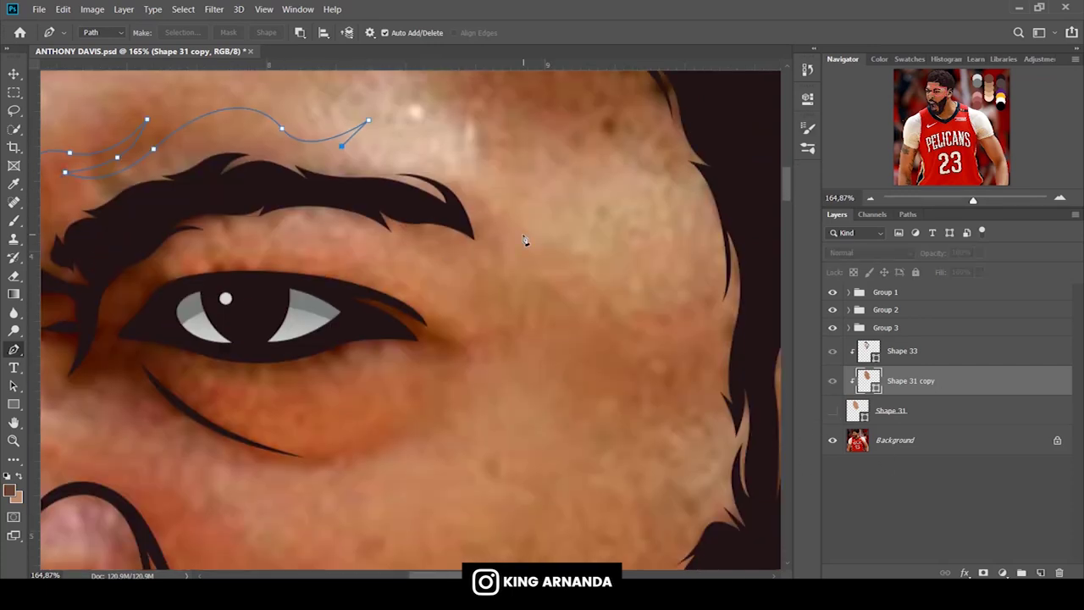
scroll(525, 241, up, 2)
click(834, 411)
Carry the highlight past the brow's end with anchors heading toward the temple.
drag(472, 260, 494, 343)
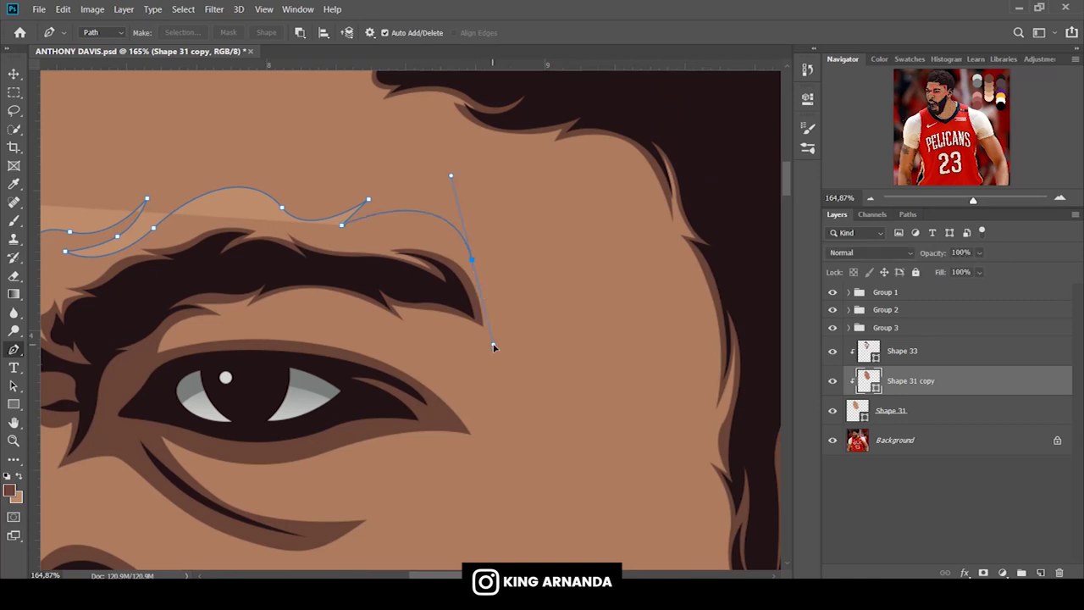
click(529, 311)
drag(497, 322, 493, 315)
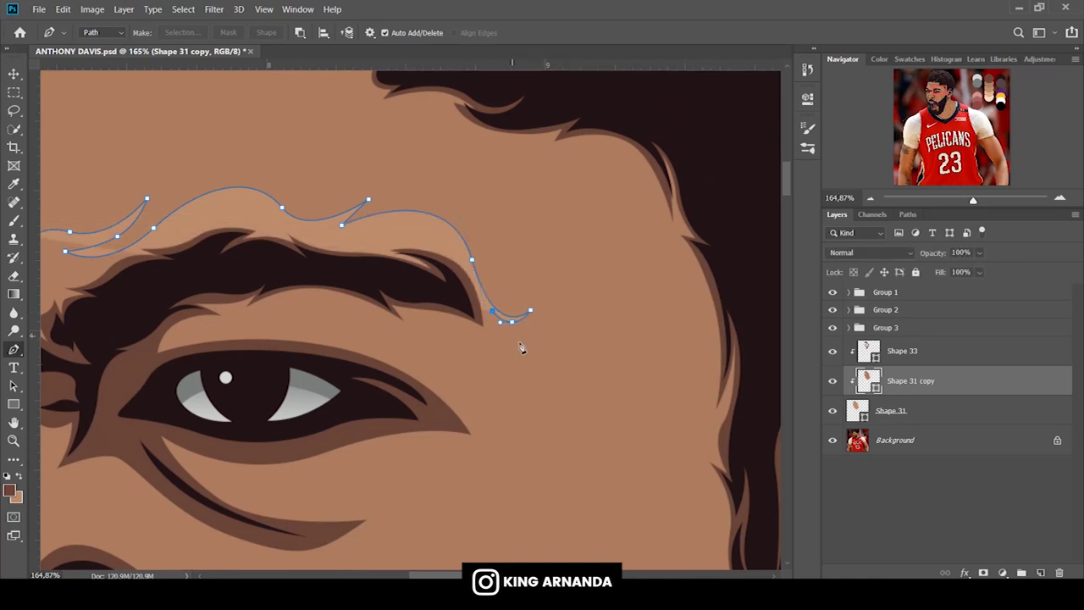
scroll(532, 346, down, 2)
scroll(597, 346, down, 1)
scroll(474, 322, up, 2)
drag(579, 303, 648, 267)
click(696, 329)
scroll(696, 329, up, 3)
click(834, 411)
click(832, 381)
Sweep the shape from the temple up to the hairline and curve it back left.
mouse_move(565, 239)
mouse_down()
mouse_move(457, 230)
mouse_move(512, 239)
mouse_up()
click(439, 177)
click(465, 216)
scroll(407, 286, up, 3)
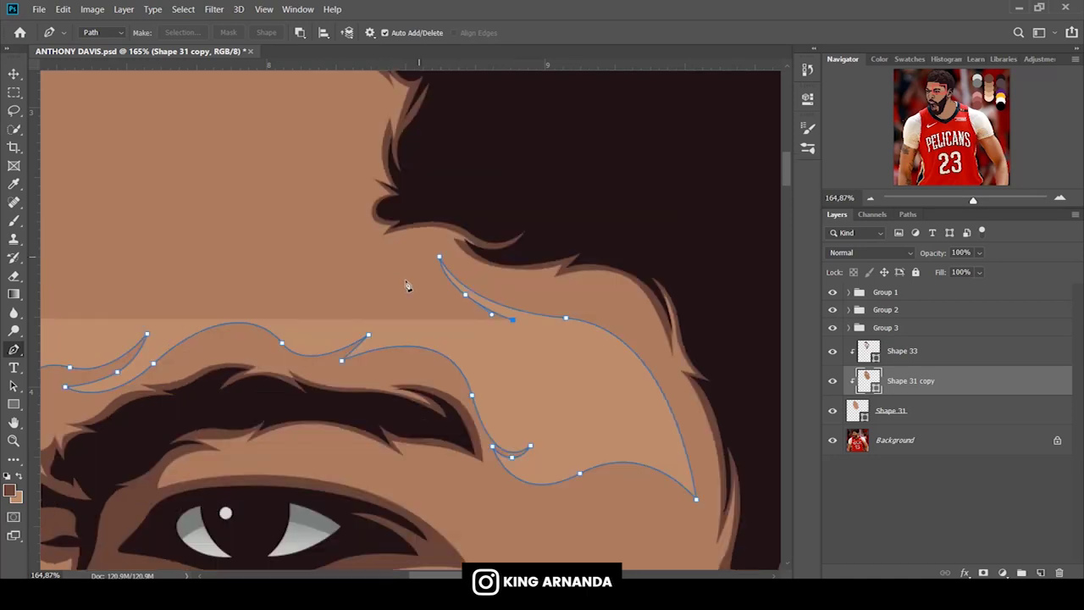
scroll(407, 285, up, 3)
drag(378, 334, 342, 270)
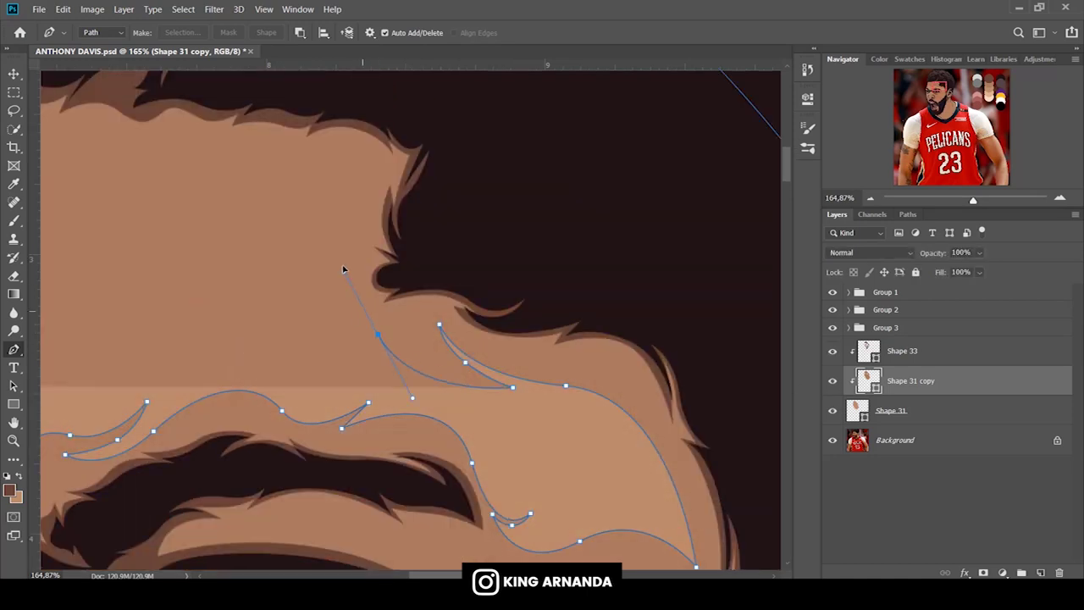
click(246, 307)
scroll(250, 315, up, 3)
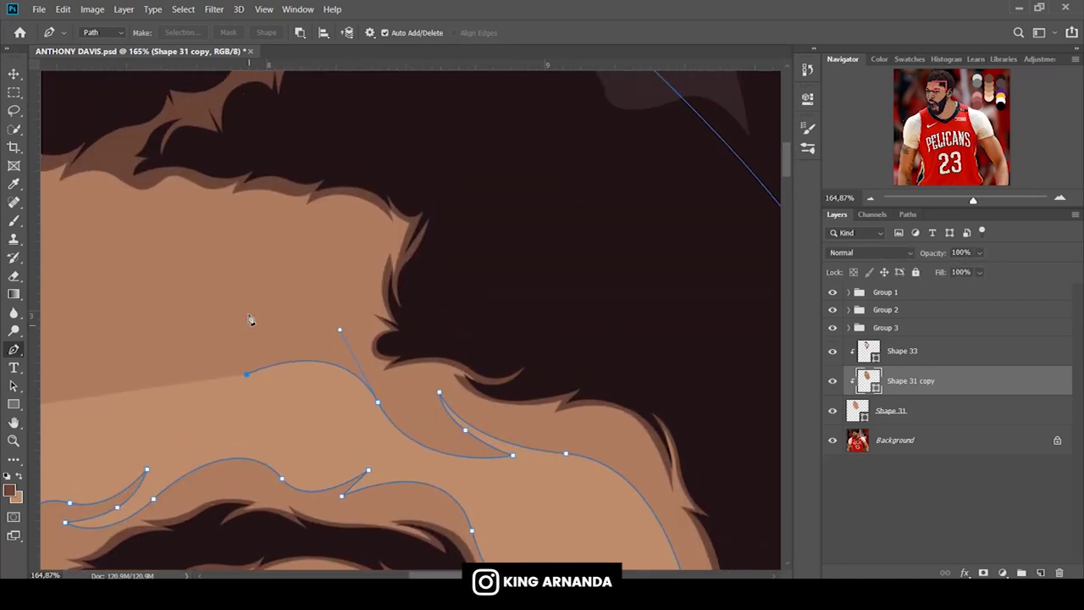
scroll(421, 537, left, 2)
scroll(421, 538, left, 7)
Trace the forehead crease with anchors while all three shape layers are hidden.
drag(833, 350, 834, 413)
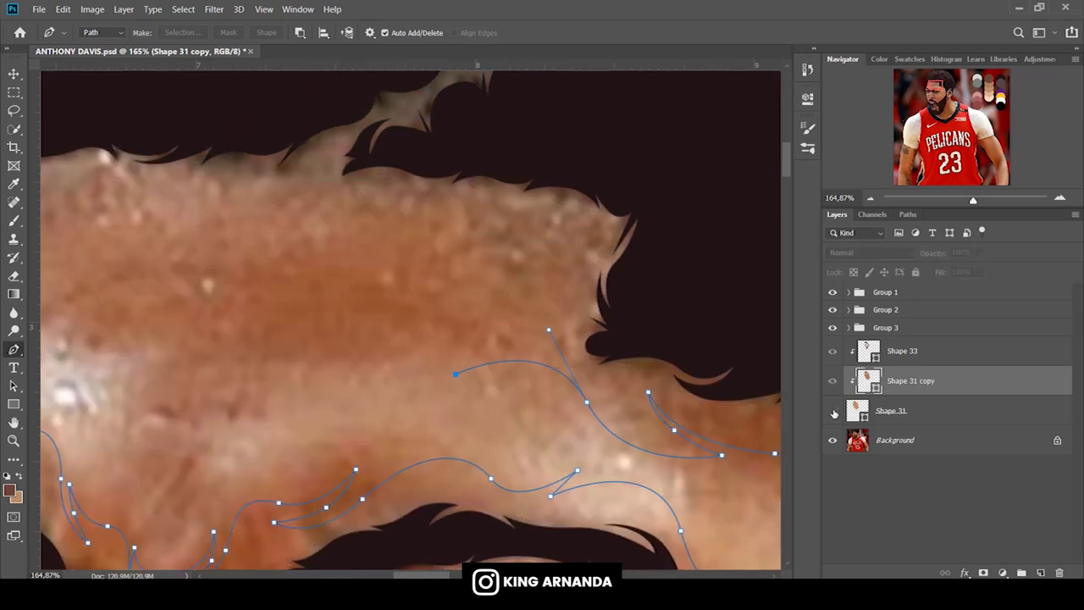
drag(375, 355, 306, 389)
drag(227, 344, 322, 383)
scroll(410, 322, left, 5)
drag(477, 371, 371, 316)
click(334, 341)
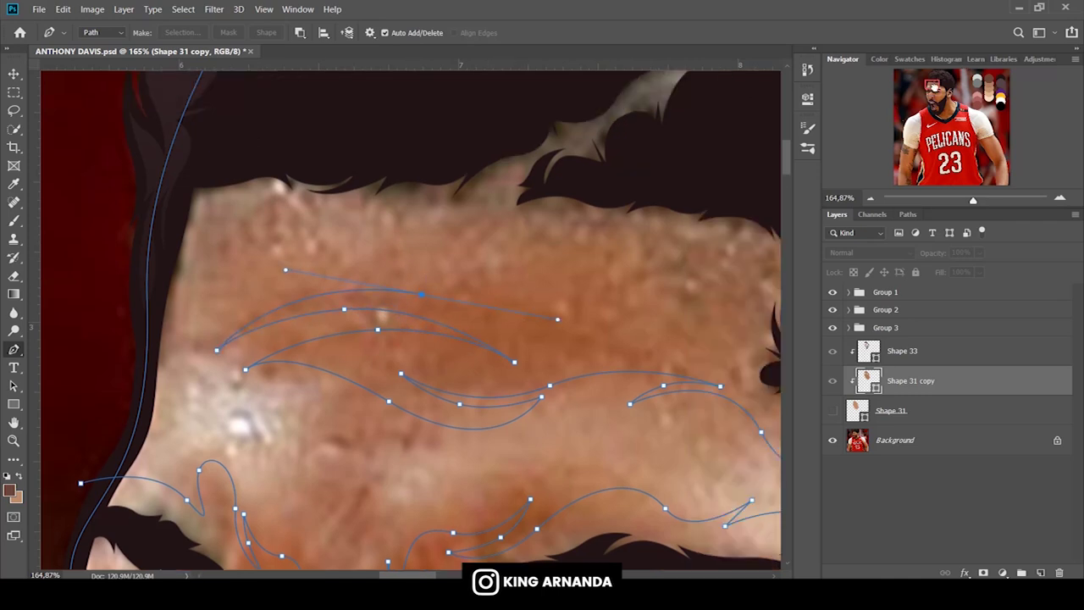
mouse_move(719, 328)
mouse_down()
mouse_move(513, 329)
mouse_move(612, 302)
mouse_up()
Trace the upper forehead along the hairline toward the temple and close the forehead shape.
click(832, 410)
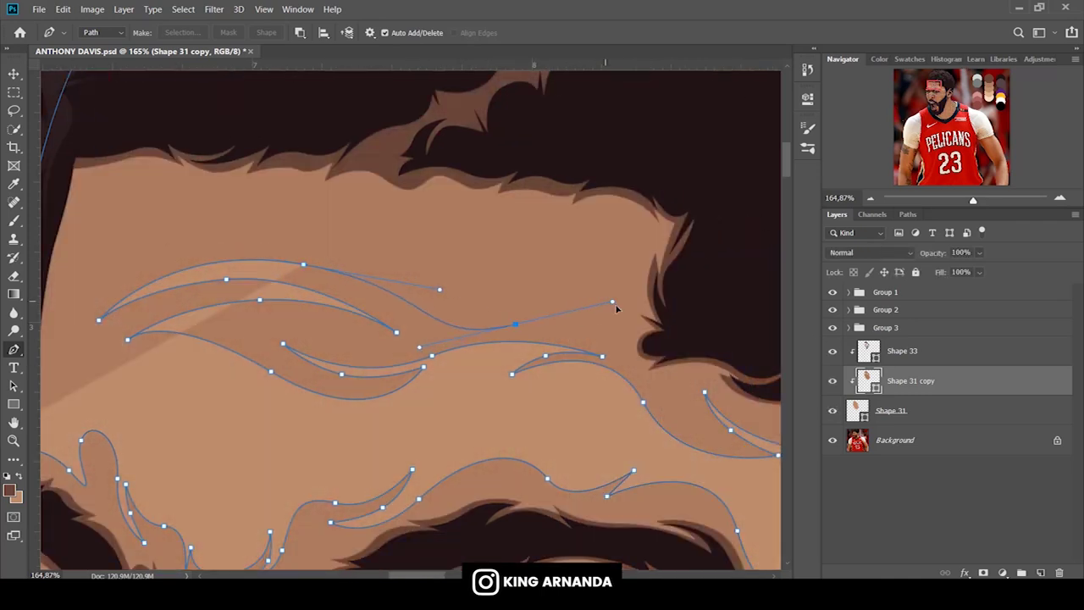
click(832, 410)
drag(433, 195, 605, 182)
drag(209, 180, 257, 209)
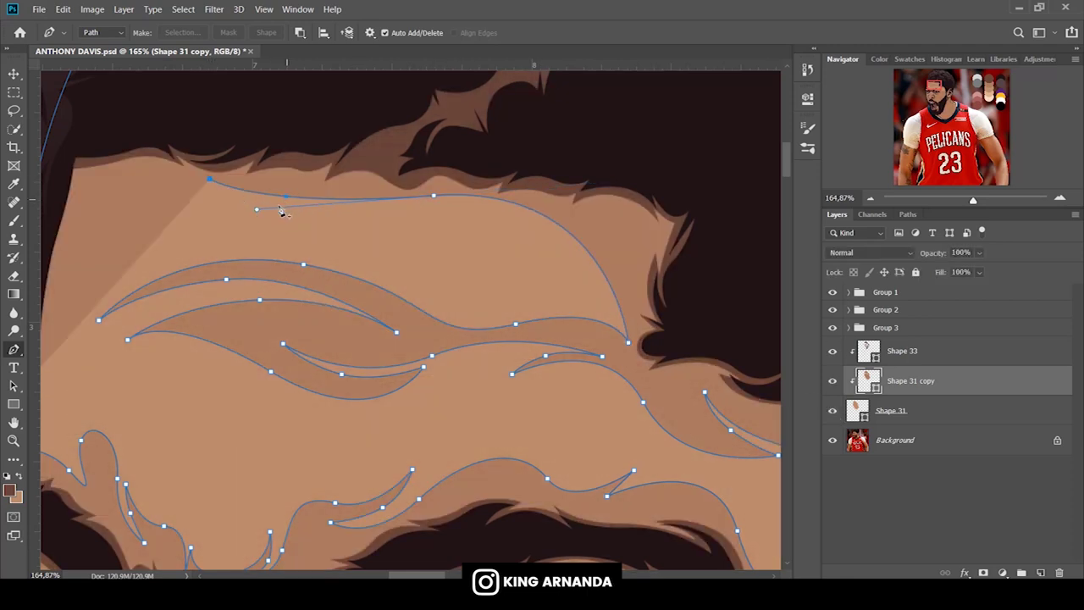
drag(367, 207, 410, 199)
drag(429, 574, 411, 573)
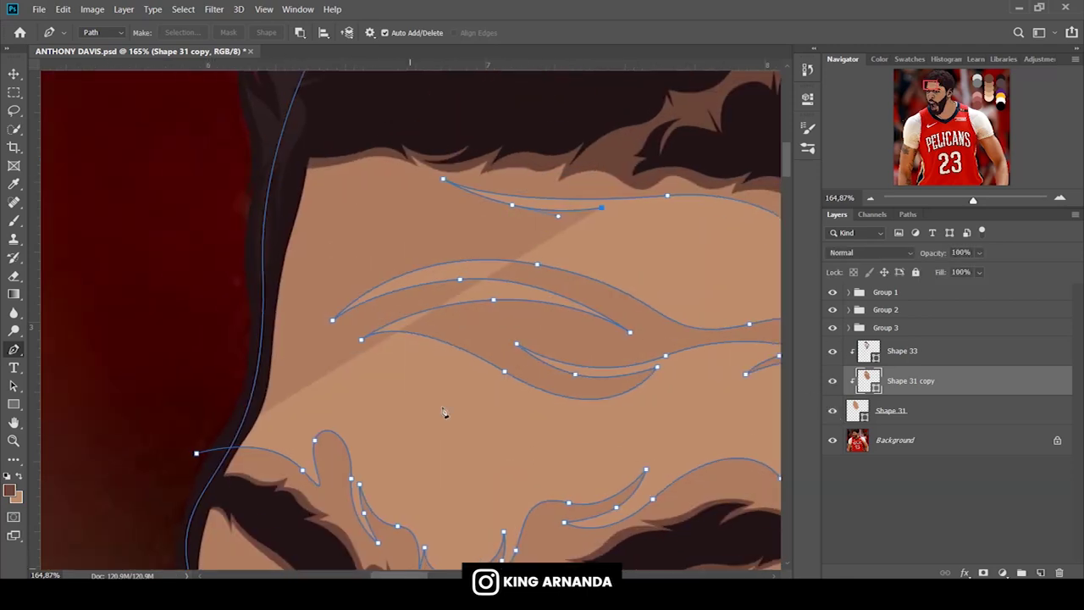
click(440, 199)
click(361, 154)
drag(269, 193, 200, 219)
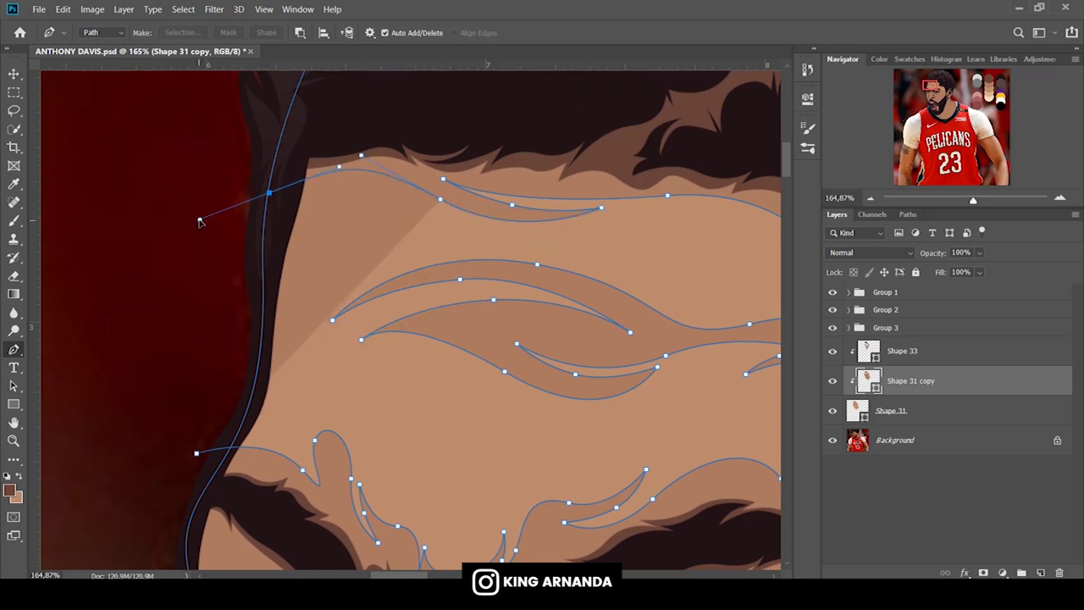
click(196, 455)
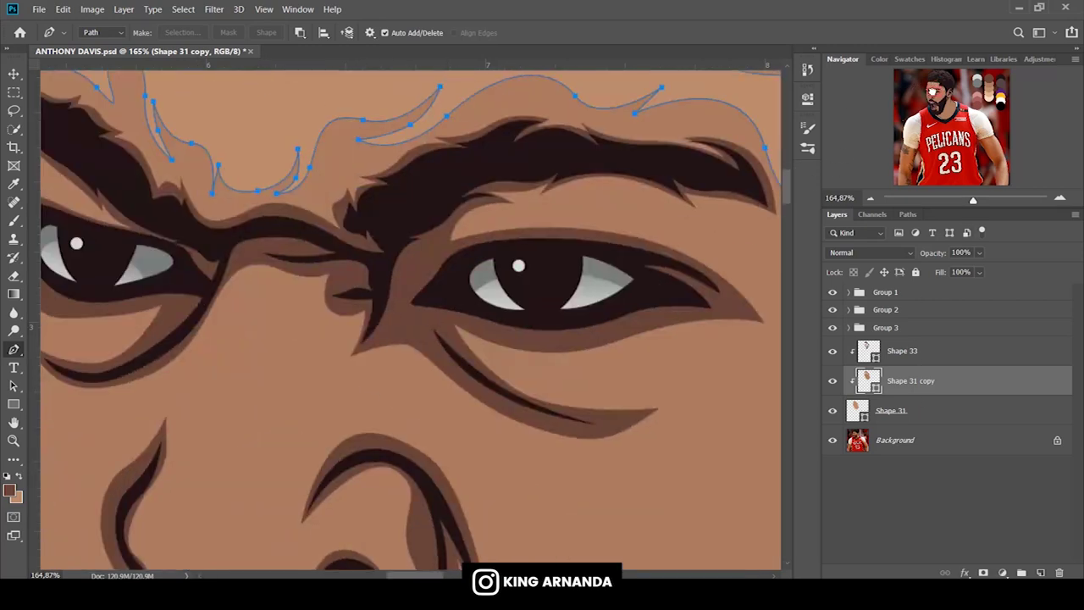
drag(905, 85, 914, 100)
click(832, 410)
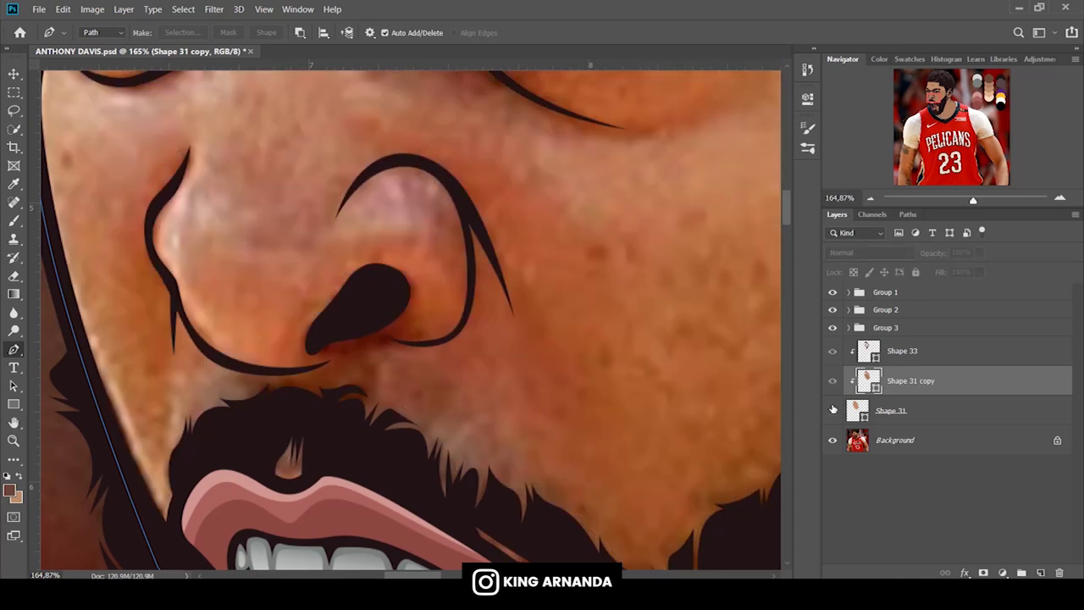
Curve the nose highlight down the bridge and around the nostril, checking it against the photo.
scroll(296, 164, up, 3)
scroll(339, 149, up, 2)
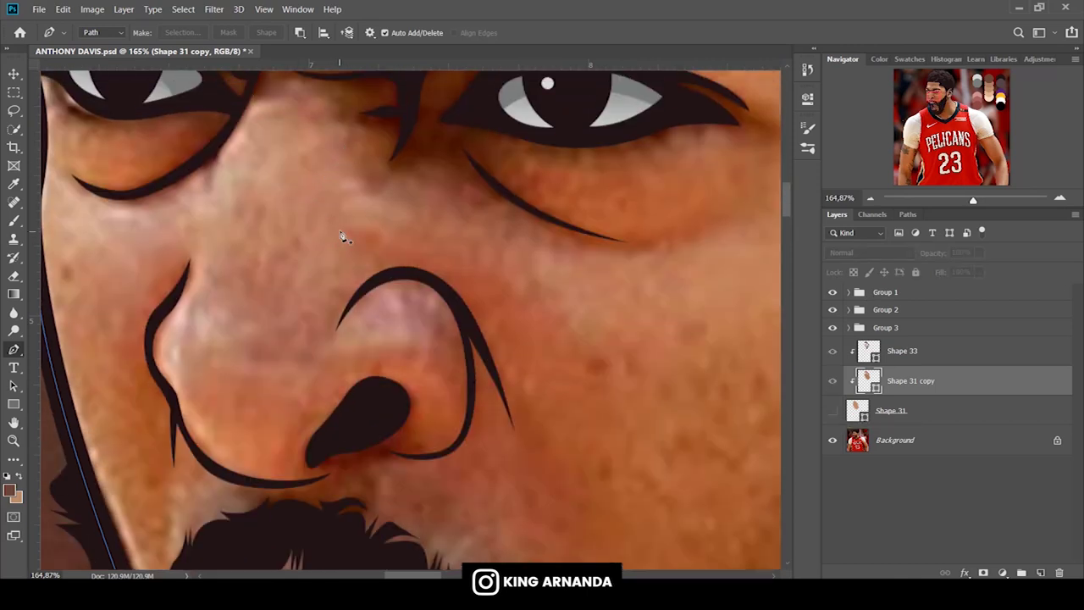
drag(314, 306, 276, 328)
click(832, 409)
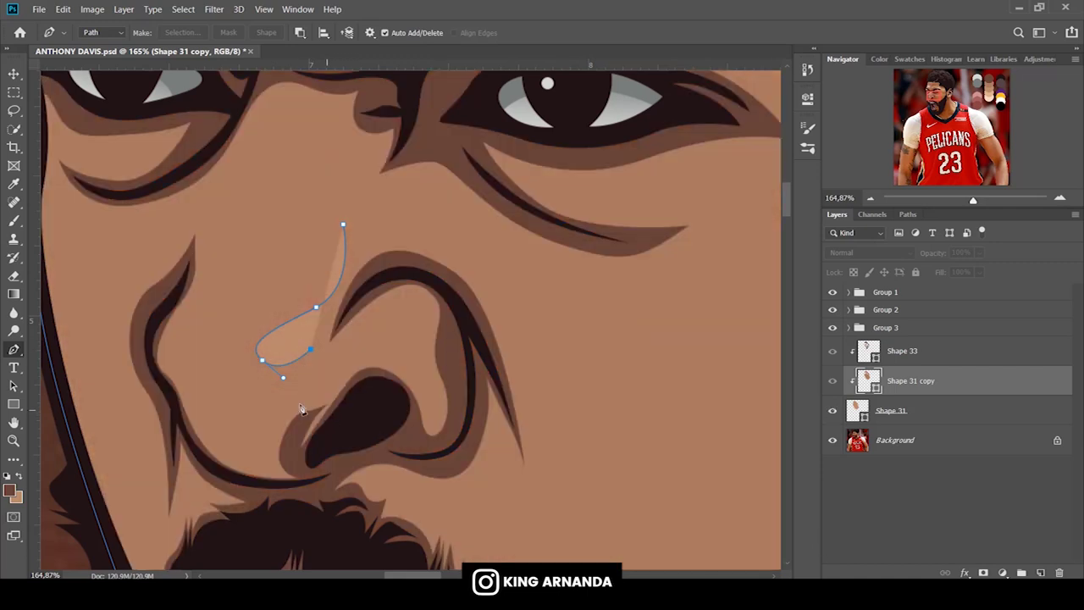
click(832, 410)
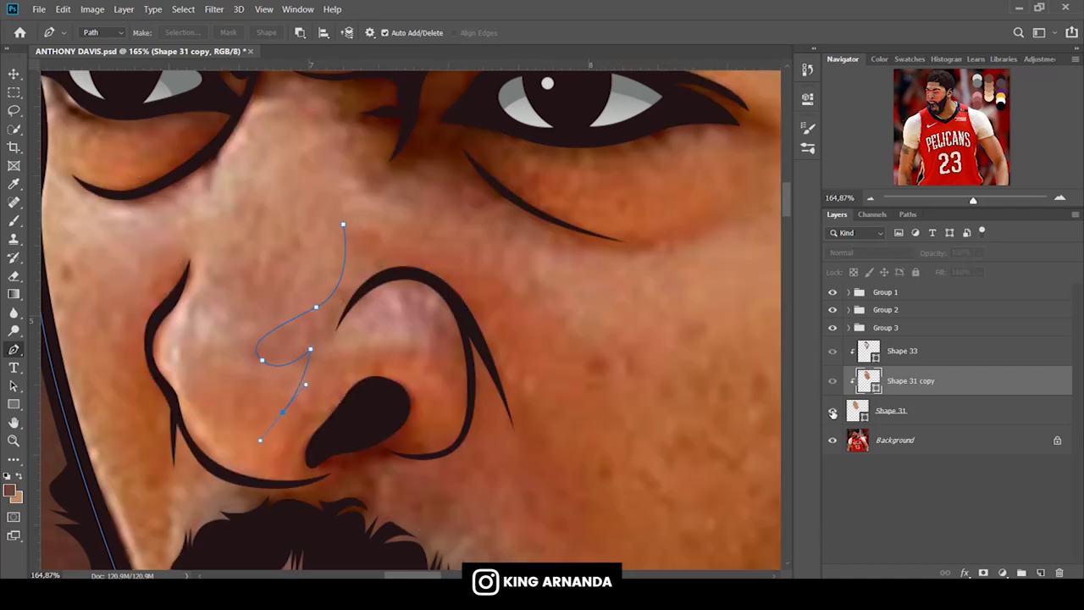
click(280, 470)
drag(196, 418, 183, 360)
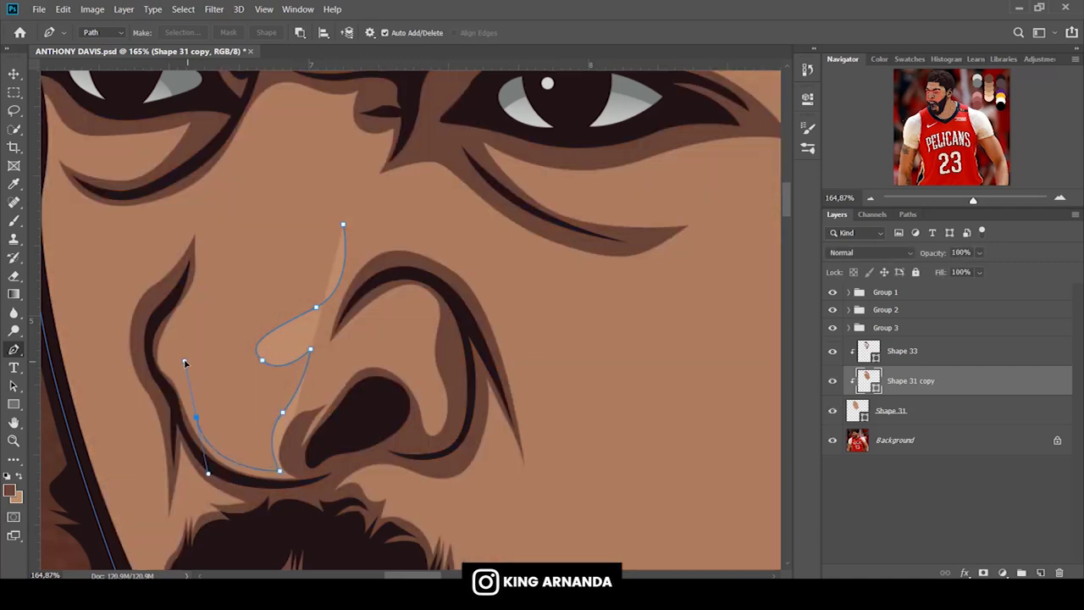
drag(173, 322, 204, 279)
Run the nose outline up its left side to a corner, then out toward the cheek.
scroll(533, 430, up, 2)
scroll(534, 430, up, 1)
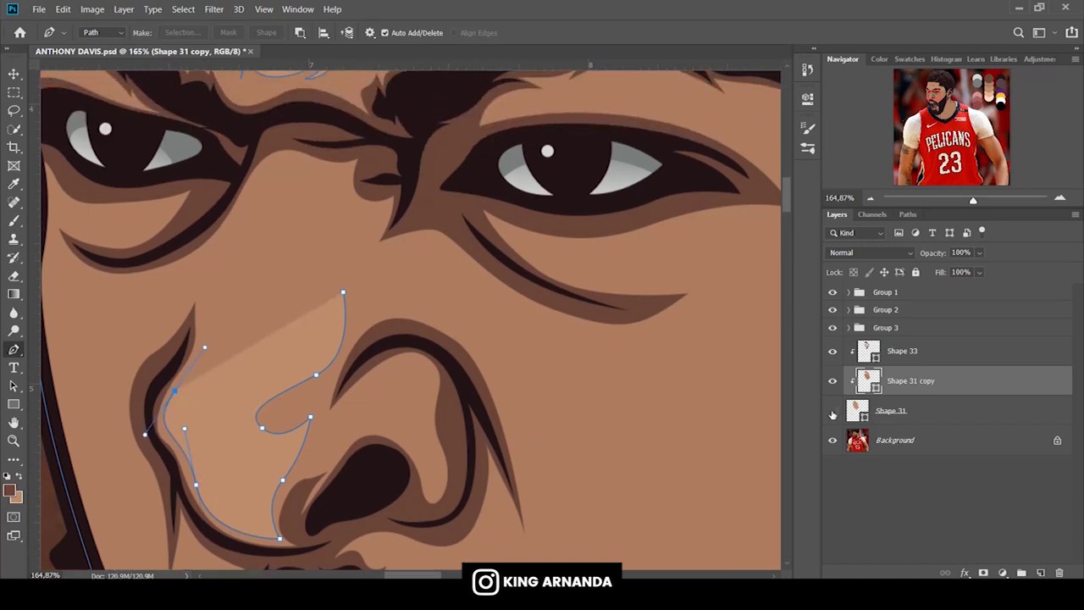
click(193, 280)
drag(149, 345, 112, 361)
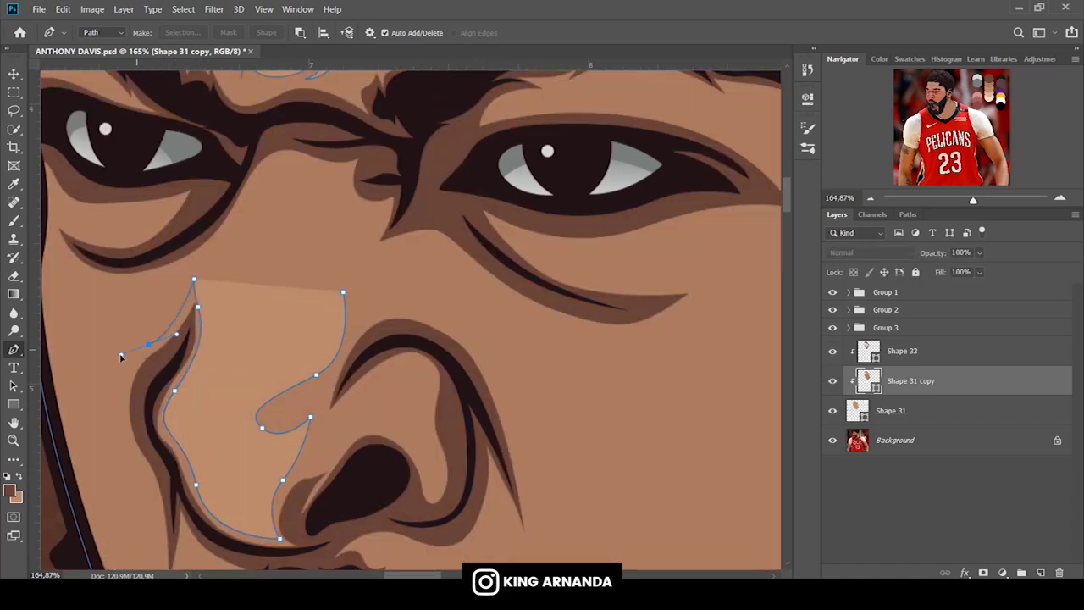
scroll(141, 365, down, 8)
click(831, 410)
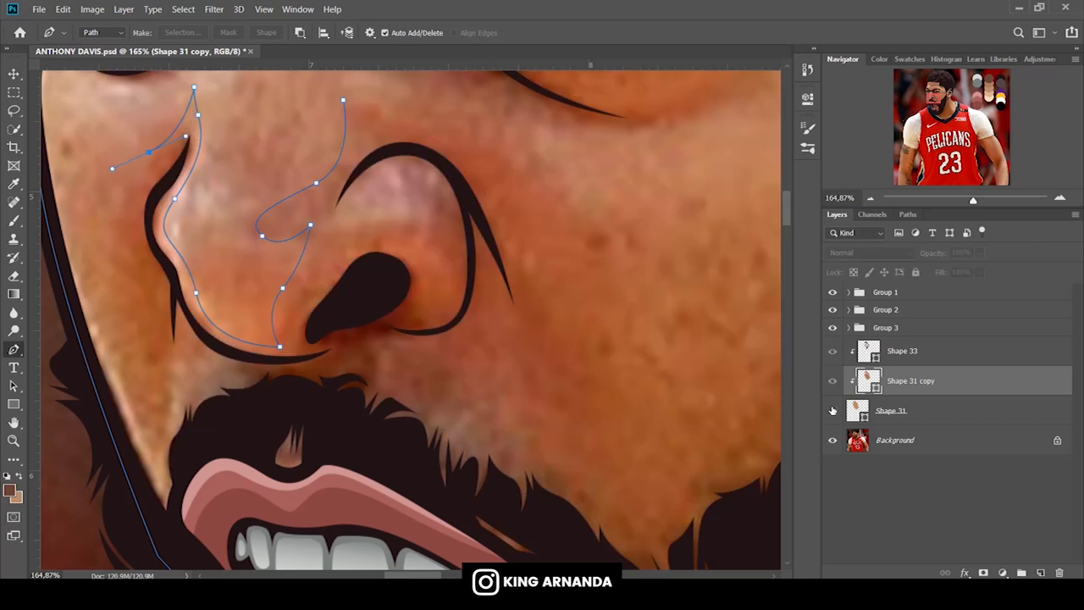
click(831, 410)
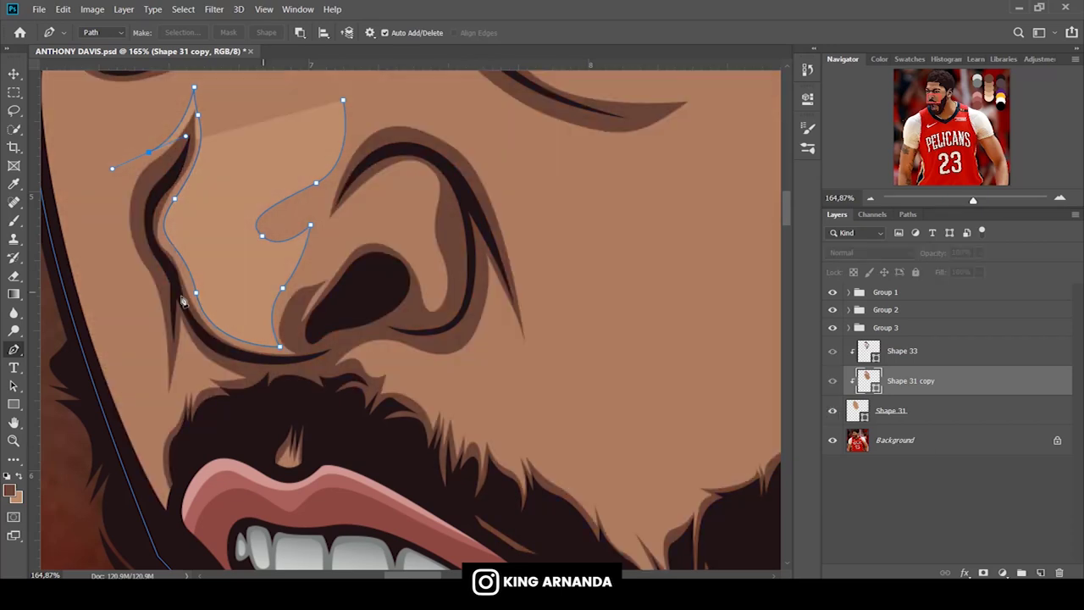
Finish the lower-left nose highlight along the cheek edge and begin a path beside the eye.
drag(135, 305, 179, 370)
click(150, 431)
click(172, 386)
drag(183, 336, 183, 322)
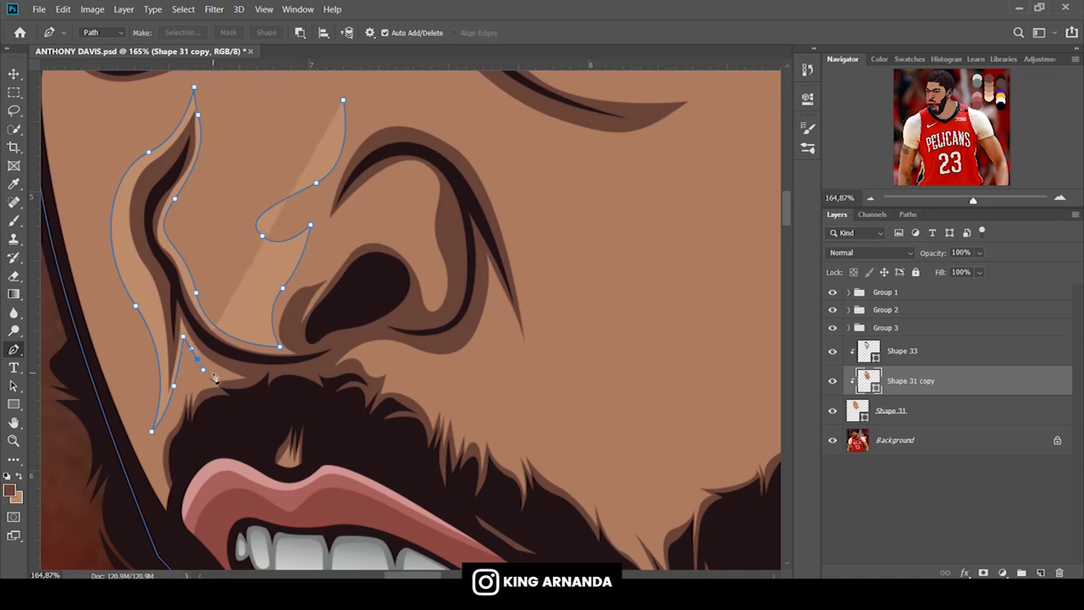
click(211, 372)
mouse_move(88, 422)
mouse_down()
mouse_move(67, 335)
mouse_move(244, 423)
mouse_move(331, 363)
mouse_up()
drag(321, 302, 317, 181)
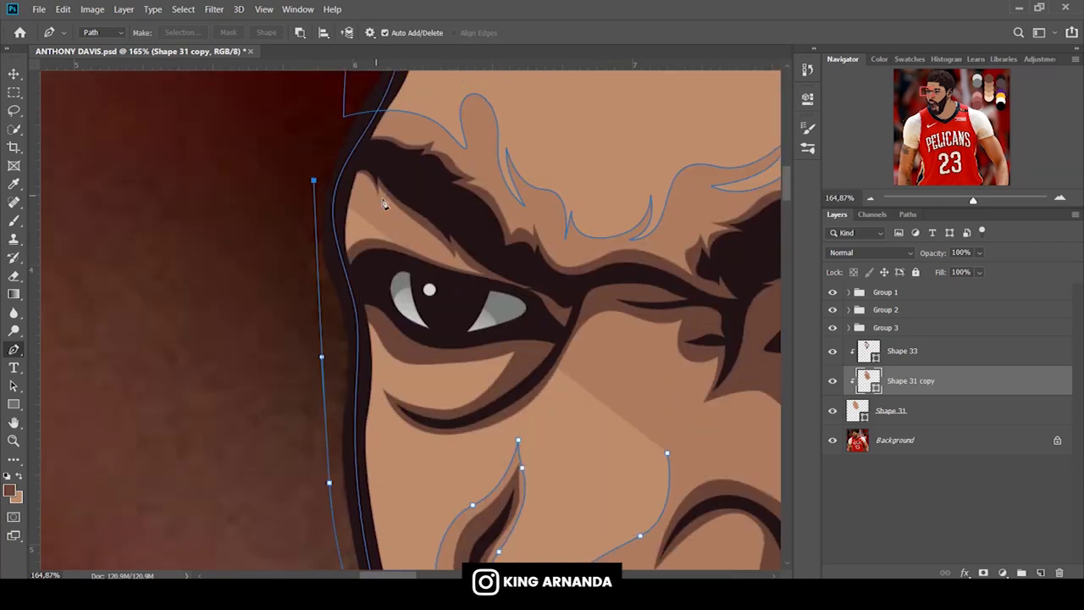
Trace a path around the outer eye corner, along the lower eyelid, and down beside the nose.
drag(336, 255, 303, 310)
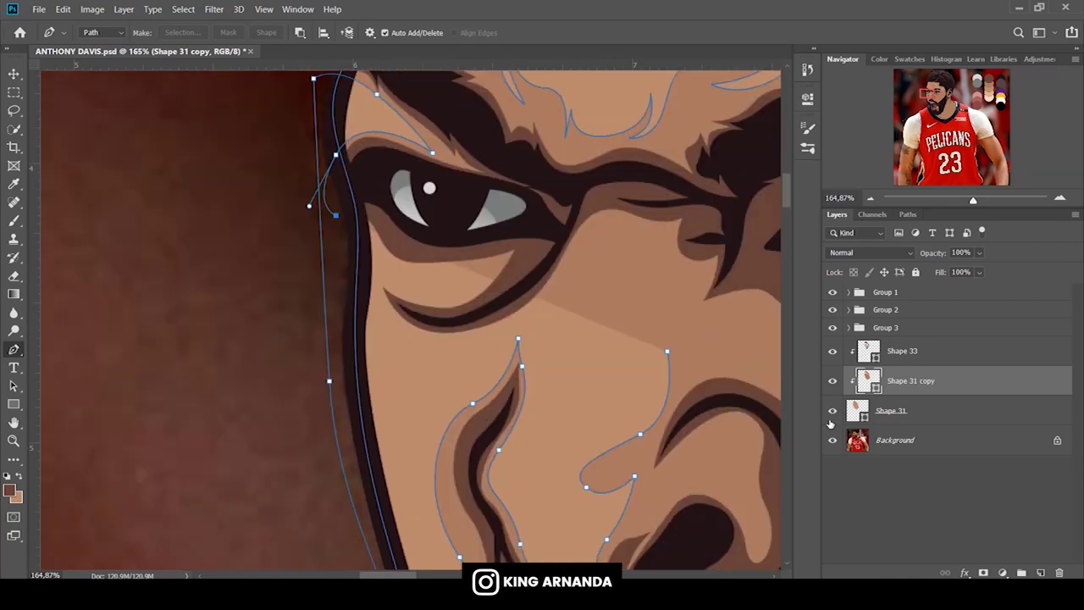
click(833, 411)
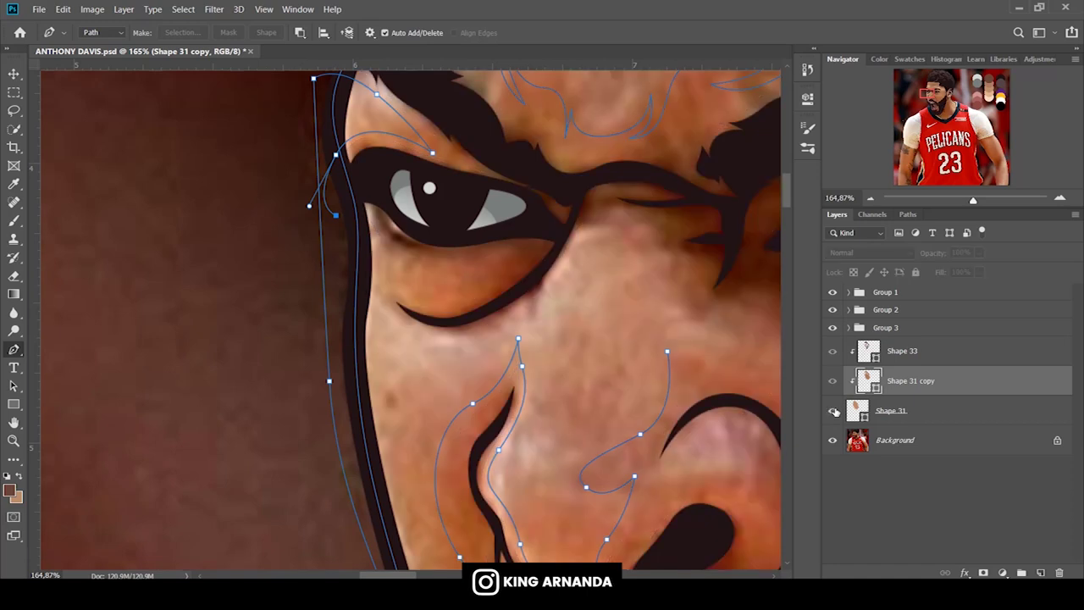
mouse_move(382, 254)
mouse_down()
mouse_move(403, 282)
mouse_move(485, 265)
mouse_up()
click(490, 260)
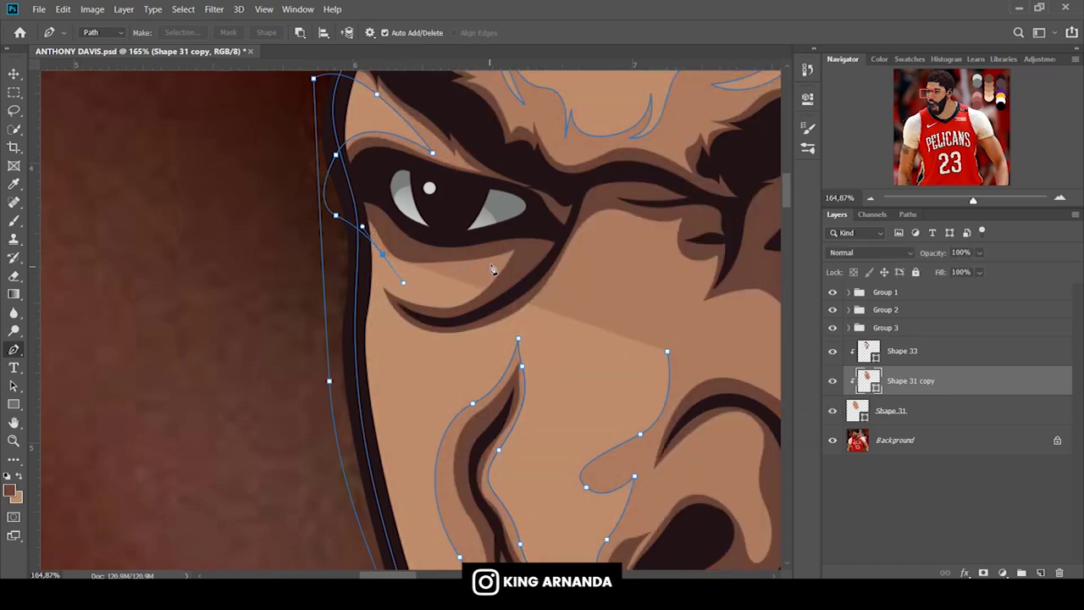
click(427, 292)
drag(437, 341, 501, 339)
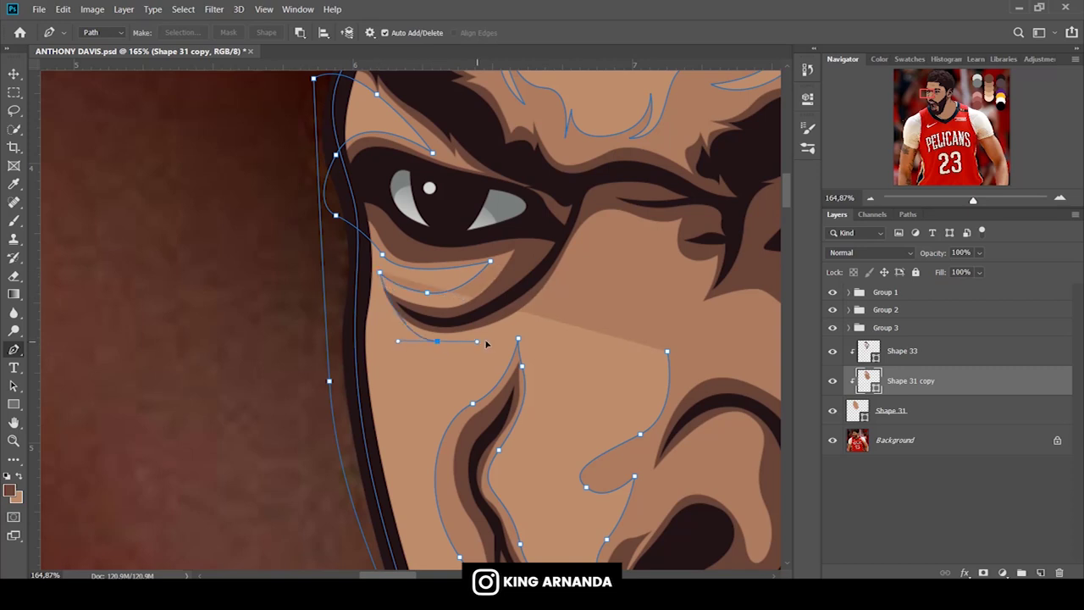
mouse_move(565, 259)
mouse_down()
mouse_move(593, 217)
mouse_move(656, 230)
mouse_up()
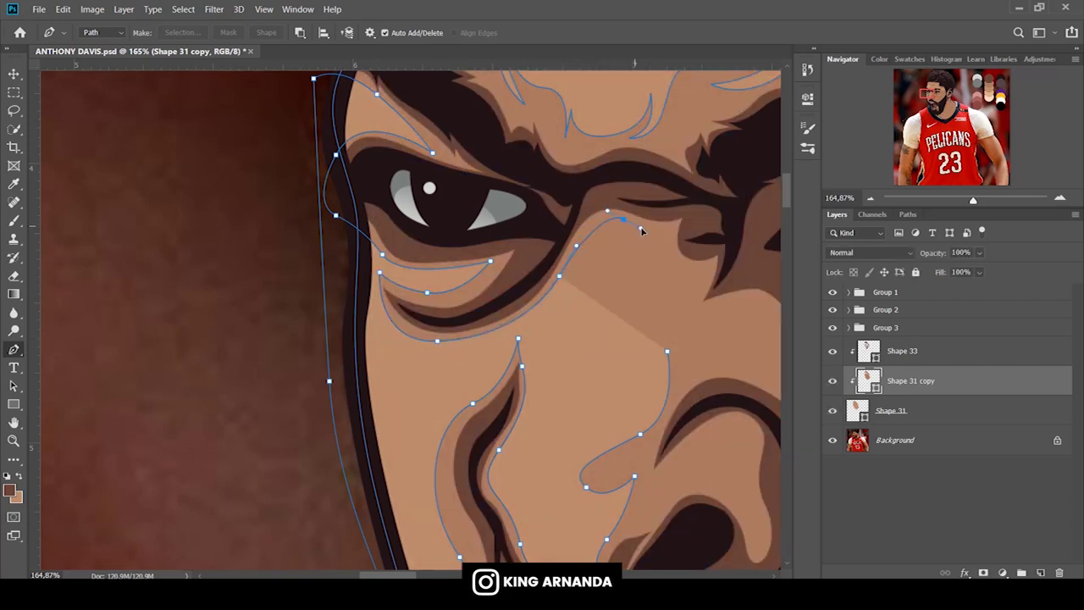
click(671, 230)
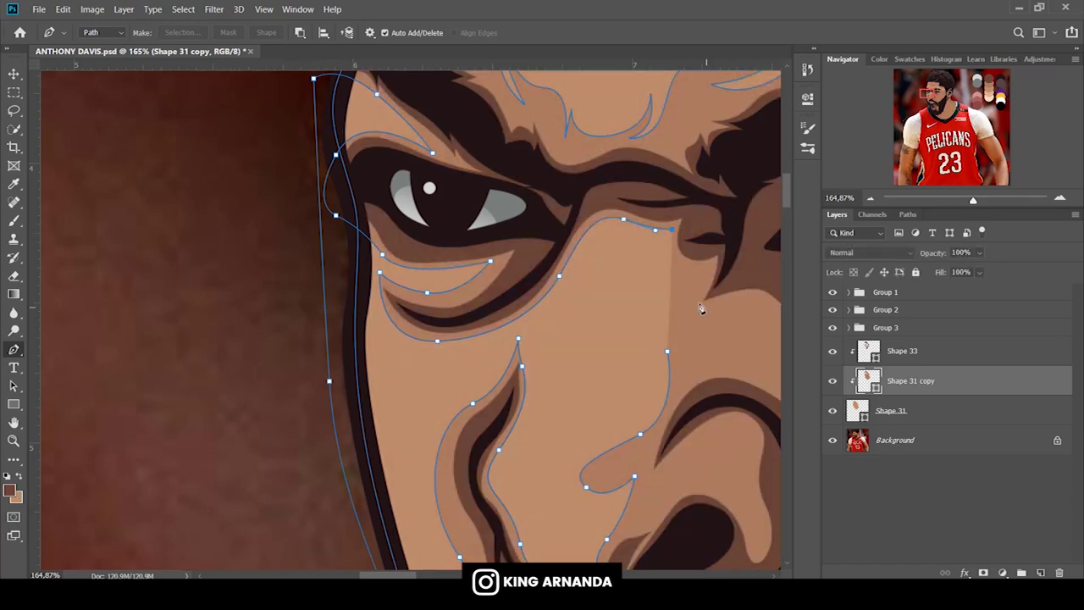
drag(706, 371, 682, 356)
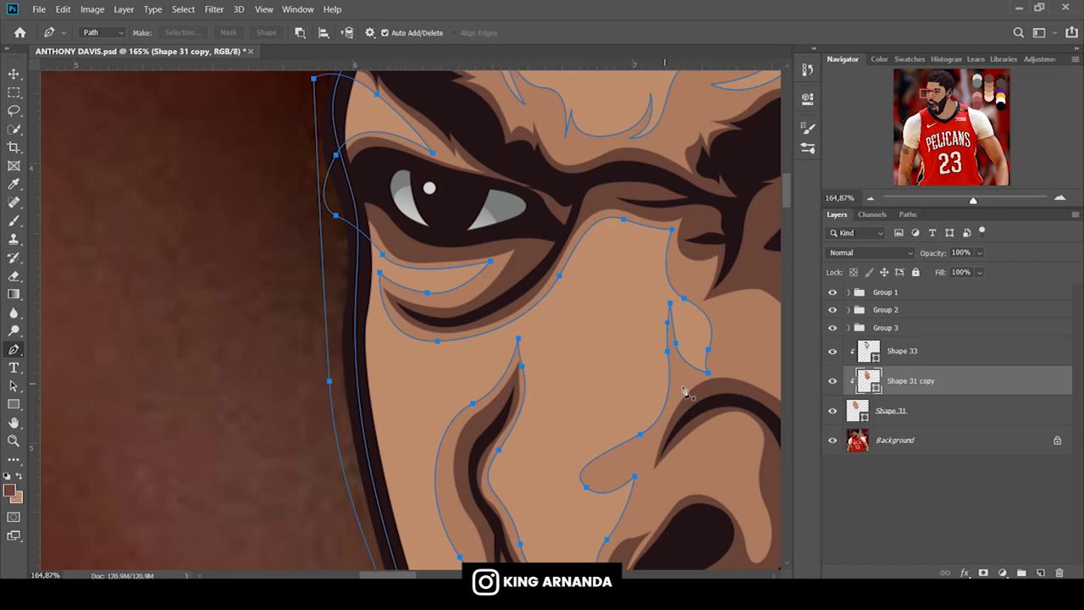
Outline a highlight over the nostril wing and extend it downward.
drag(585, 424, 291, 275)
click(834, 415)
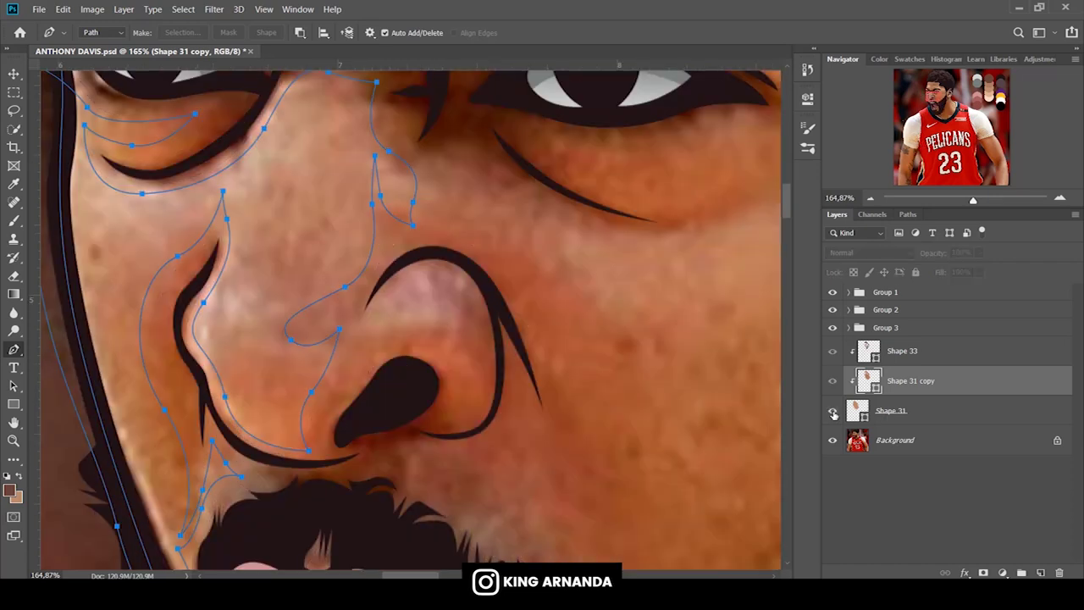
drag(361, 327, 434, 269)
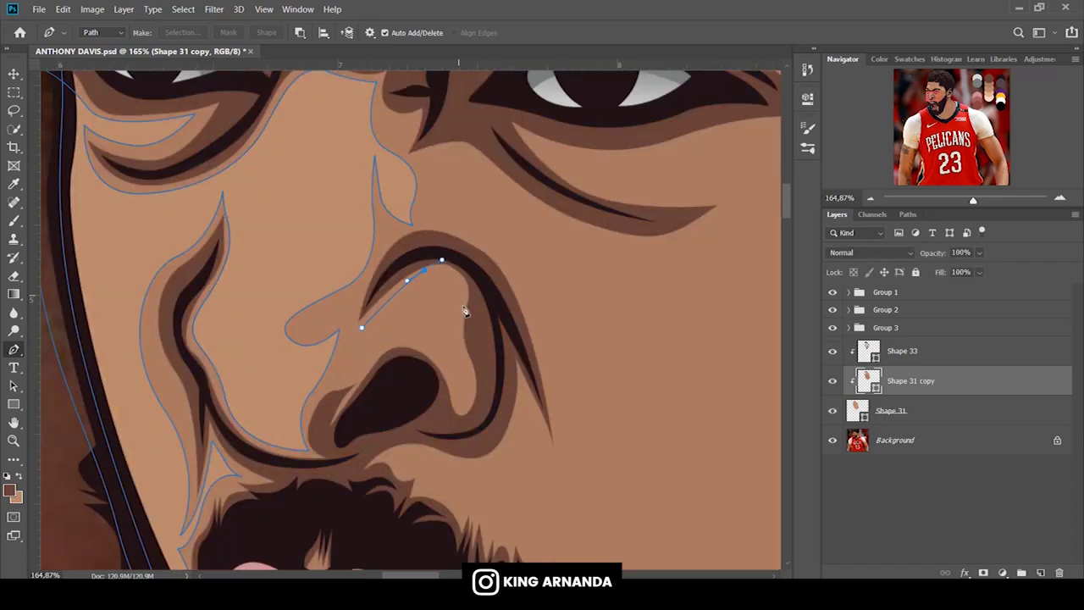
drag(466, 381, 453, 356)
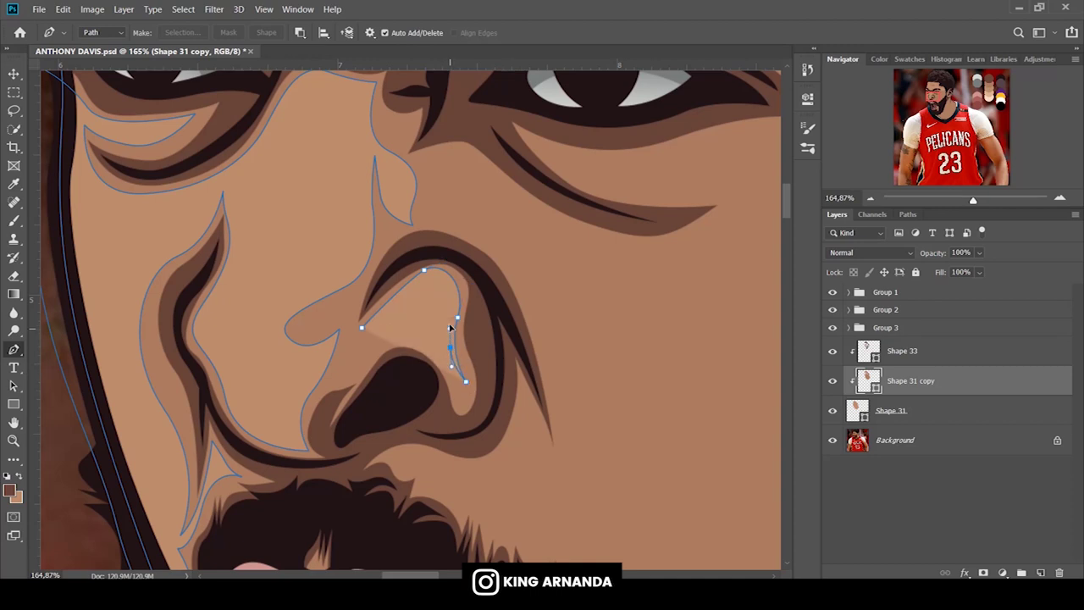
drag(456, 317, 451, 349)
mouse_move(460, 403)
mouse_down()
mouse_move(444, 372)
mouse_move(336, 305)
mouse_up()
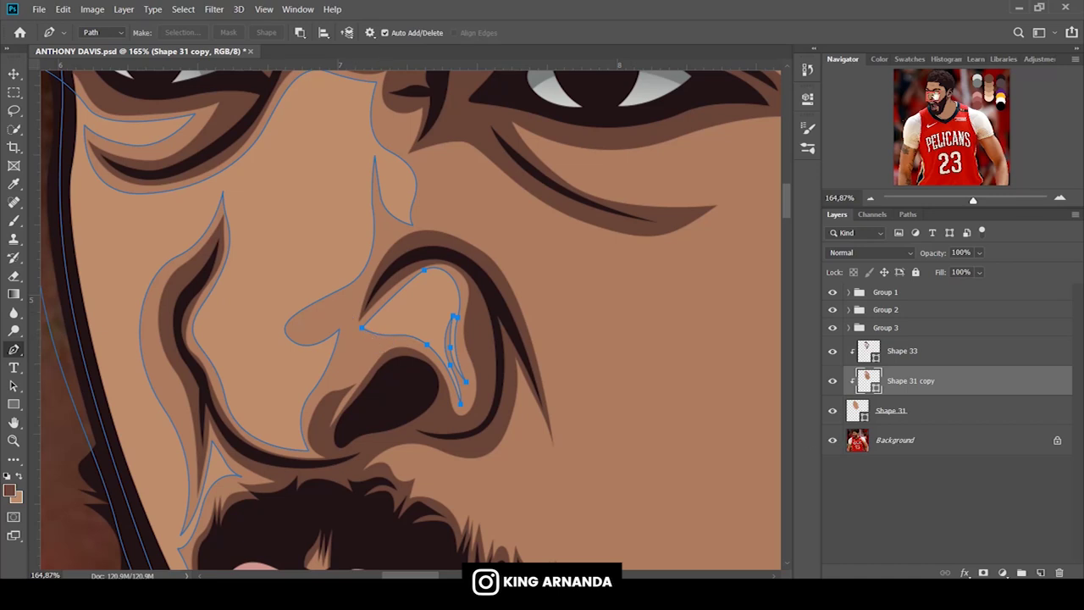
Start a new path under the right eye, extending it up past the outer corner.
scroll(410, 319, right, 5)
drag(973, 201, 968, 200)
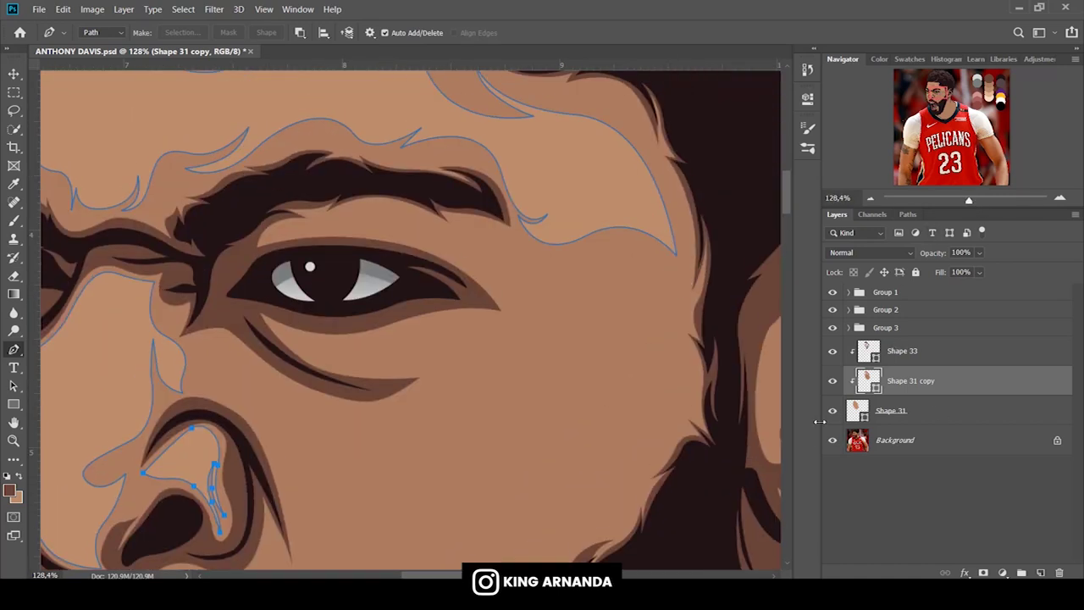
click(832, 411)
click(831, 410)
drag(413, 328, 474, 298)
click(831, 411)
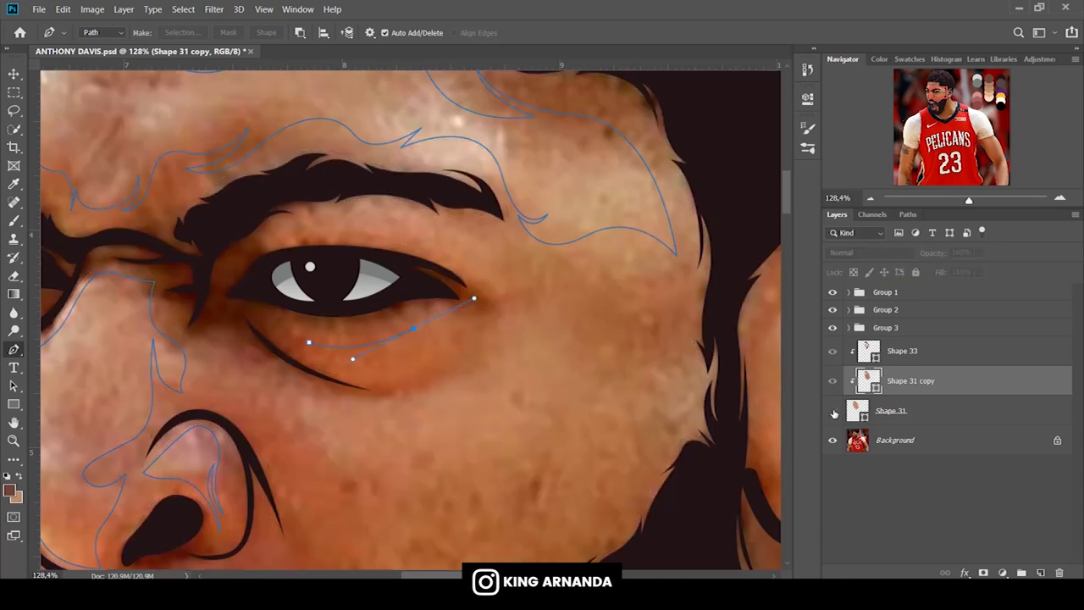
scroll(521, 247, down, 3)
click(831, 410)
drag(545, 264, 567, 287)
drag(591, 217, 627, 191)
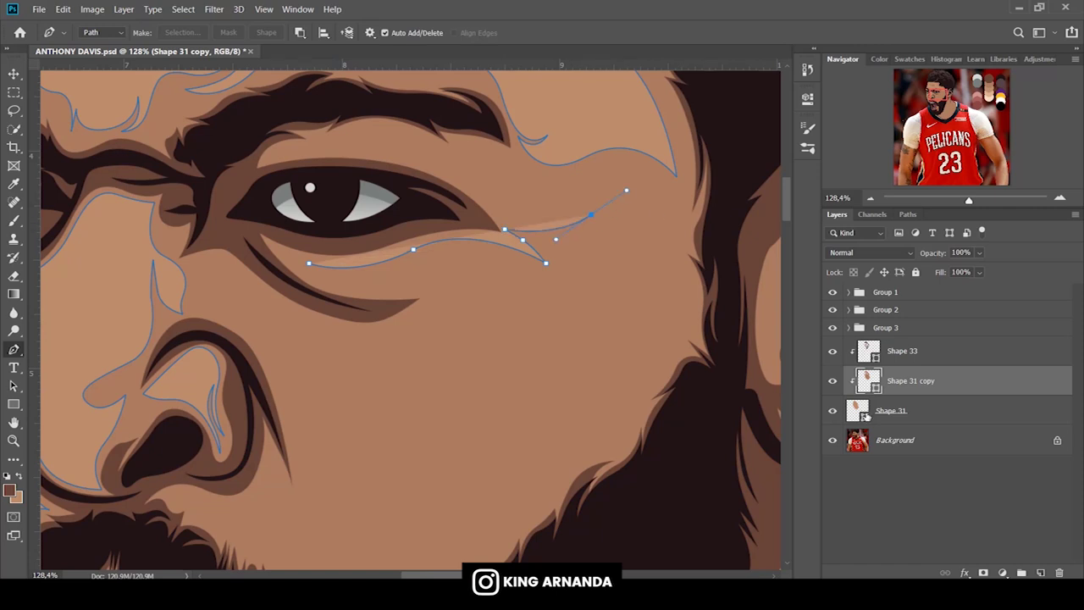
click(831, 411)
Curve the path down the side of the cheek and across the lower cheek above the beard.
mouse_move(665, 307)
mouse_down()
mouse_move(644, 395)
mouse_move(567, 405)
mouse_up()
click(548, 398)
click(832, 411)
scroll(354, 360, down, 2)
scroll(354, 360, down, 3)
click(831, 410)
drag(557, 300, 478, 317)
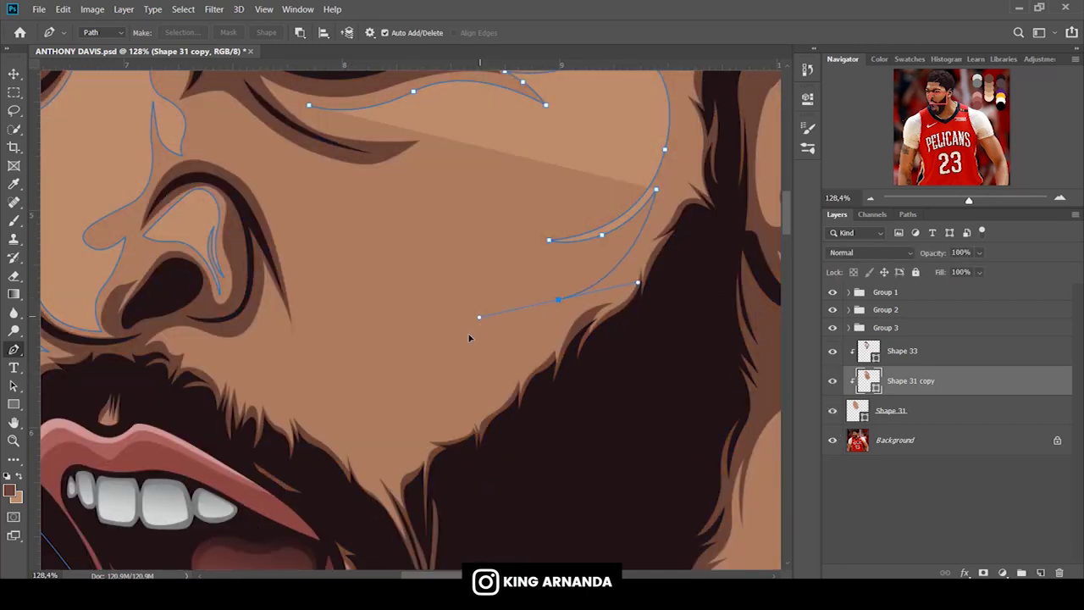
drag(406, 432, 336, 431)
click(831, 411)
Bring the cheek shape up toward the nose and under the eye, closing the cheek and forehead paths.
drag(310, 245, 258, 161)
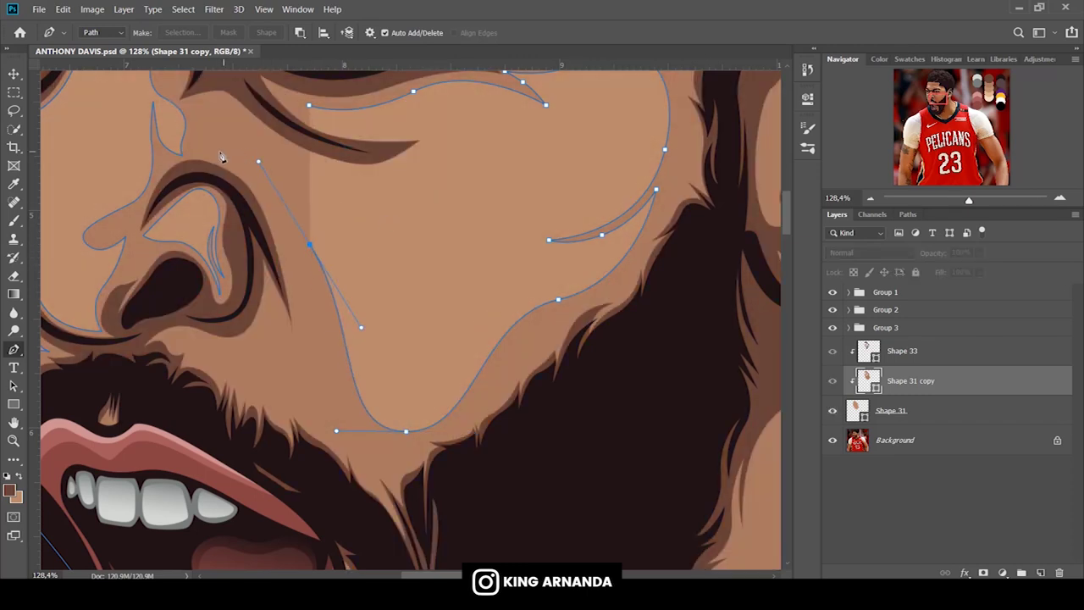
click(832, 410)
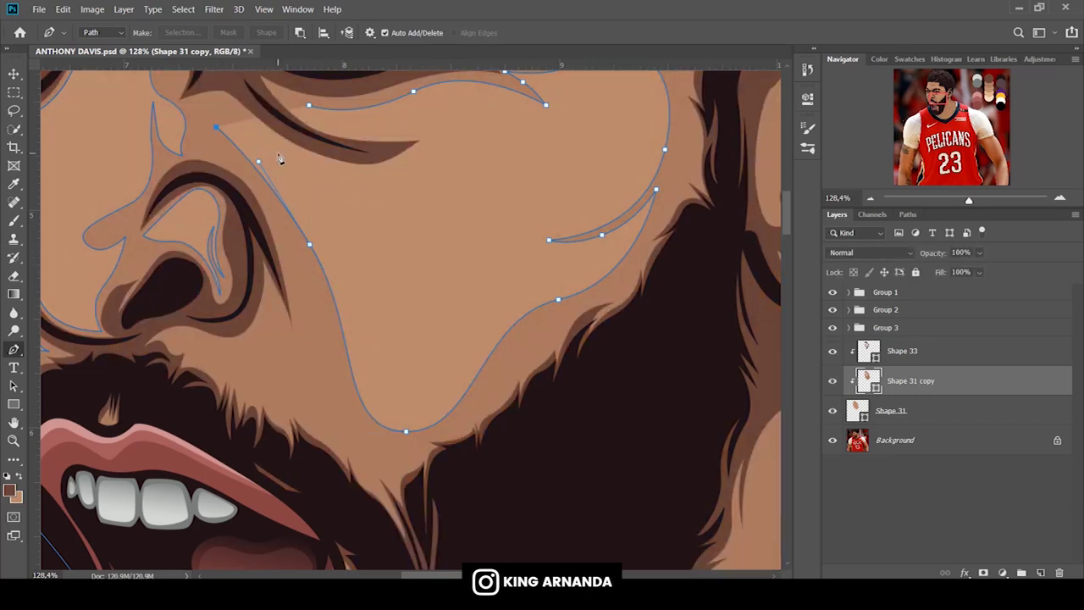
click(208, 133)
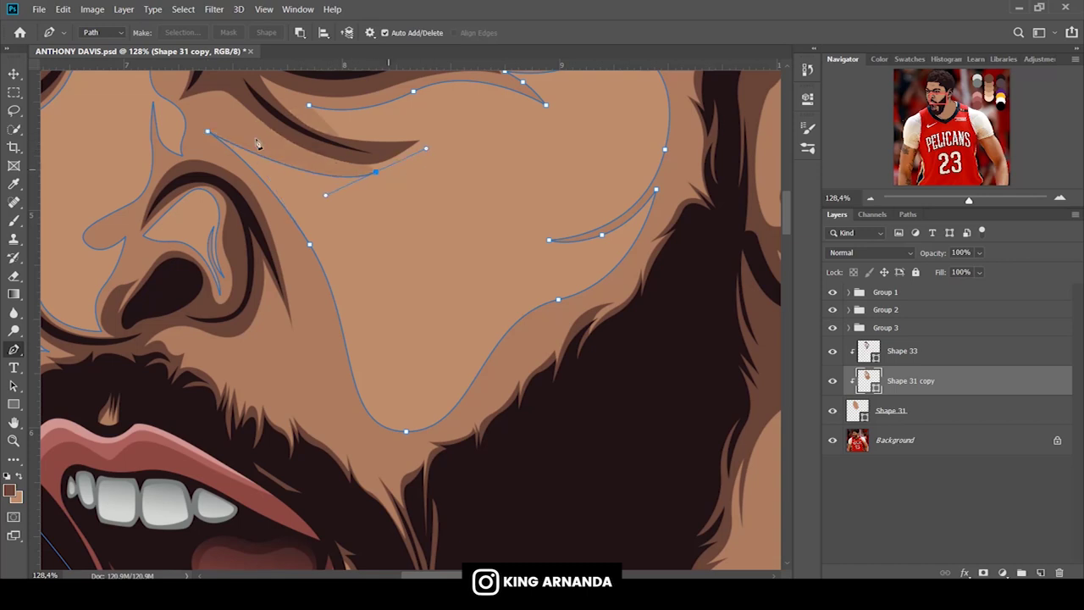
drag(404, 159, 443, 141)
drag(535, 136, 450, 129)
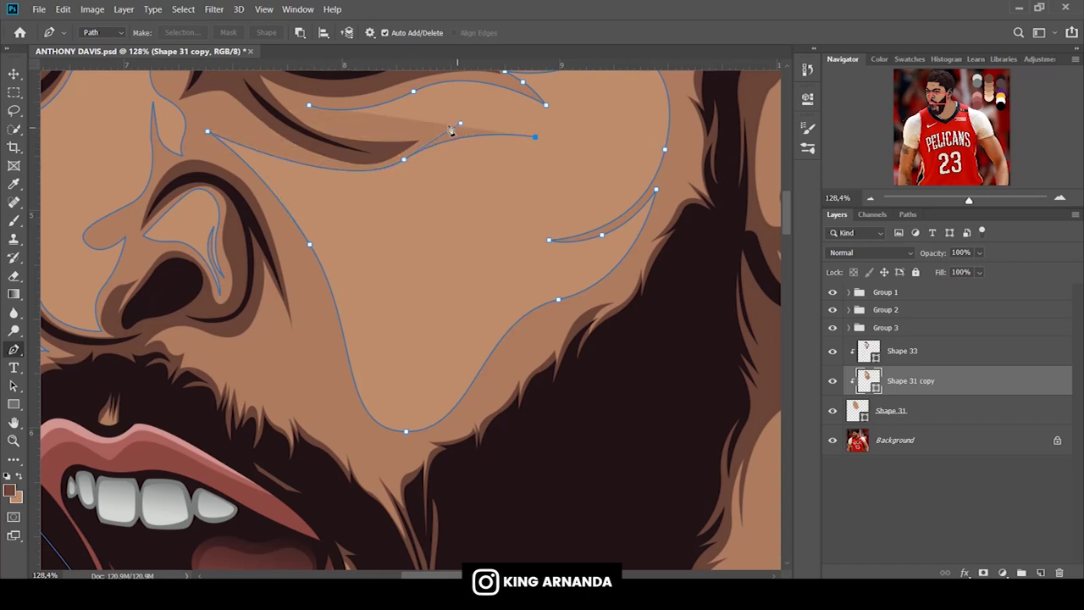
click(440, 127)
click(309, 105)
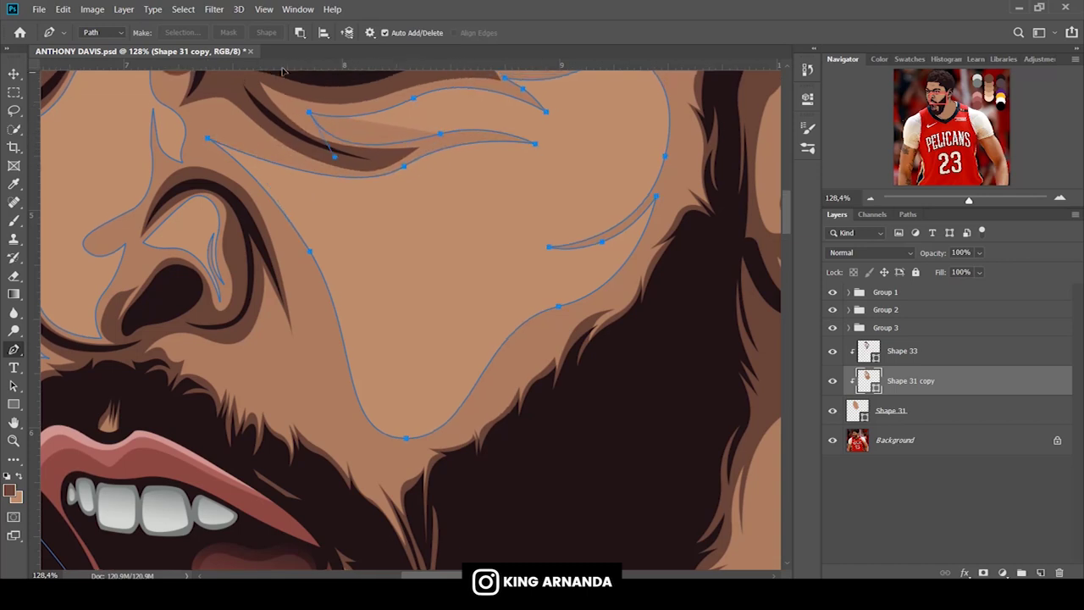
scroll(211, 227, up, 2)
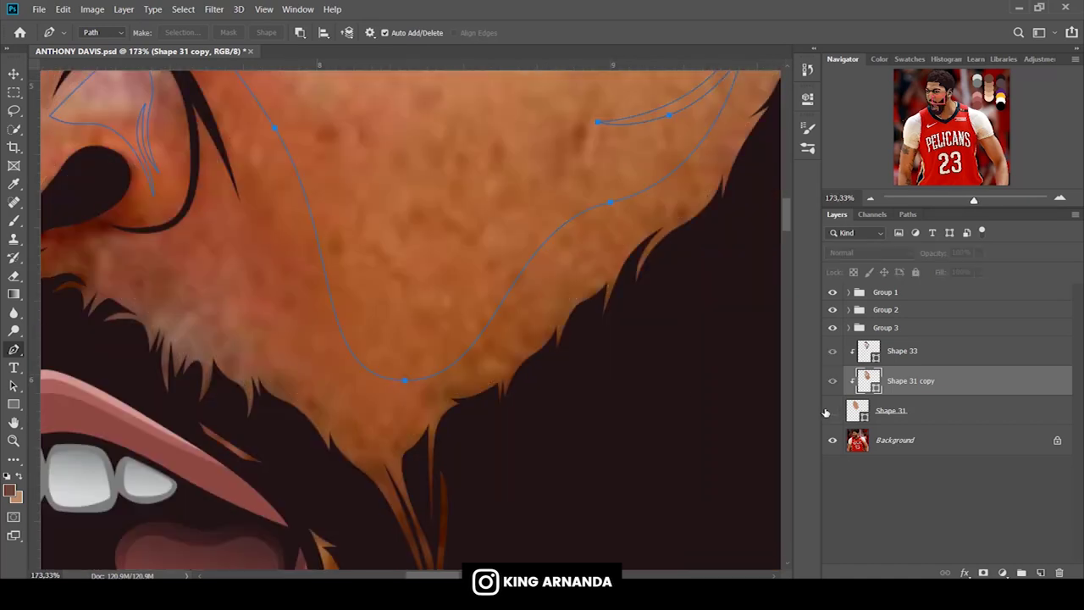
Finish the cheek and chin shadow curves, then close the inner ear shape path.
click(242, 348)
drag(320, 409, 325, 423)
drag(267, 284, 233, 234)
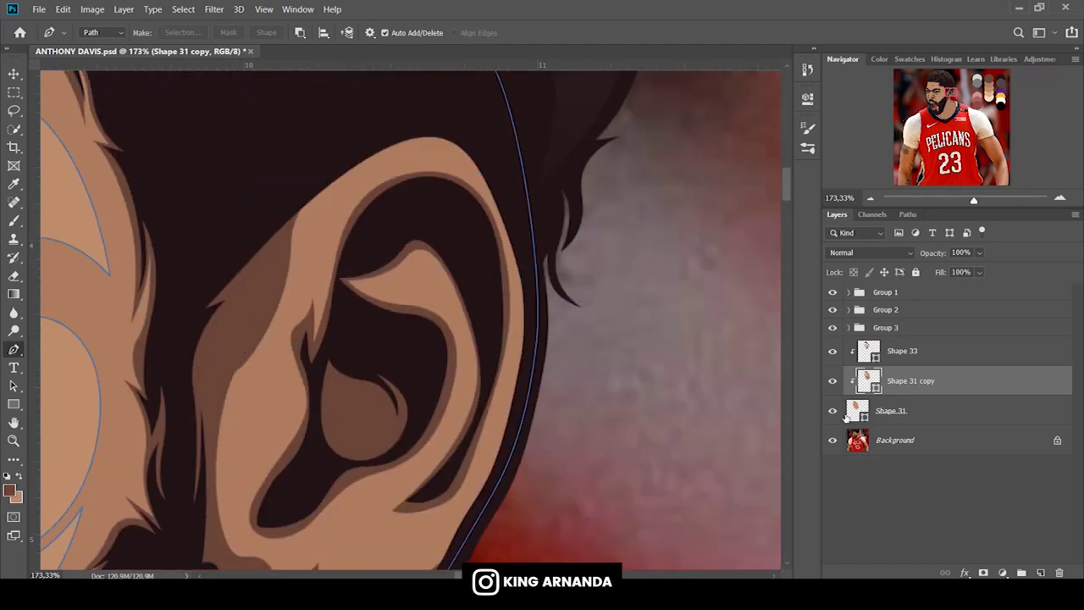
scroll(276, 198, down, 3)
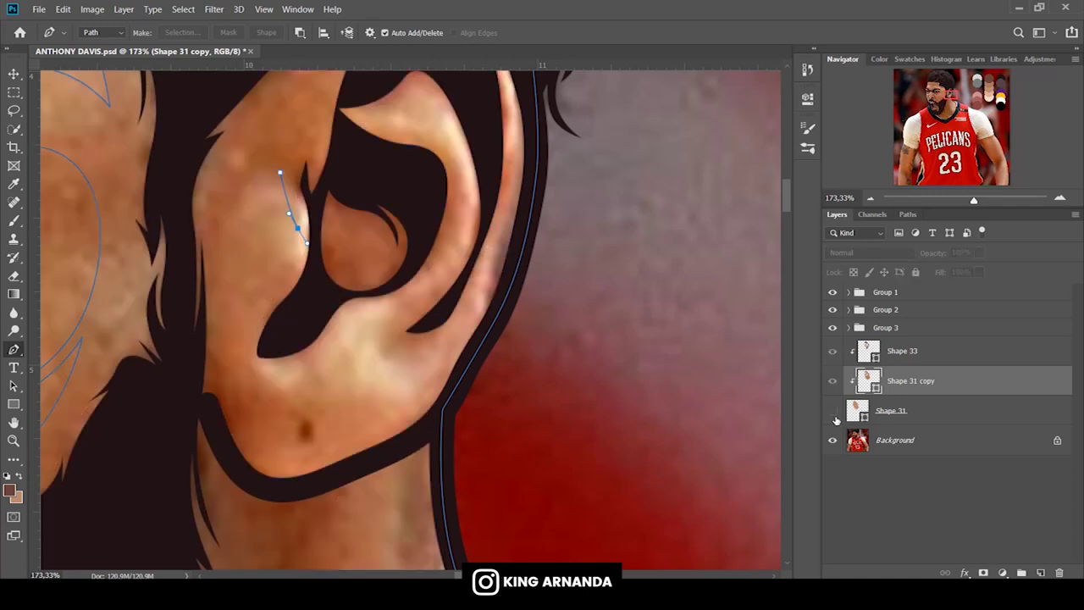
drag(264, 293, 236, 319)
click(239, 370)
Trace the ear highlight path down the rim and around the ear top, checking the photo.
click(280, 173)
click(834, 410)
click(365, 111)
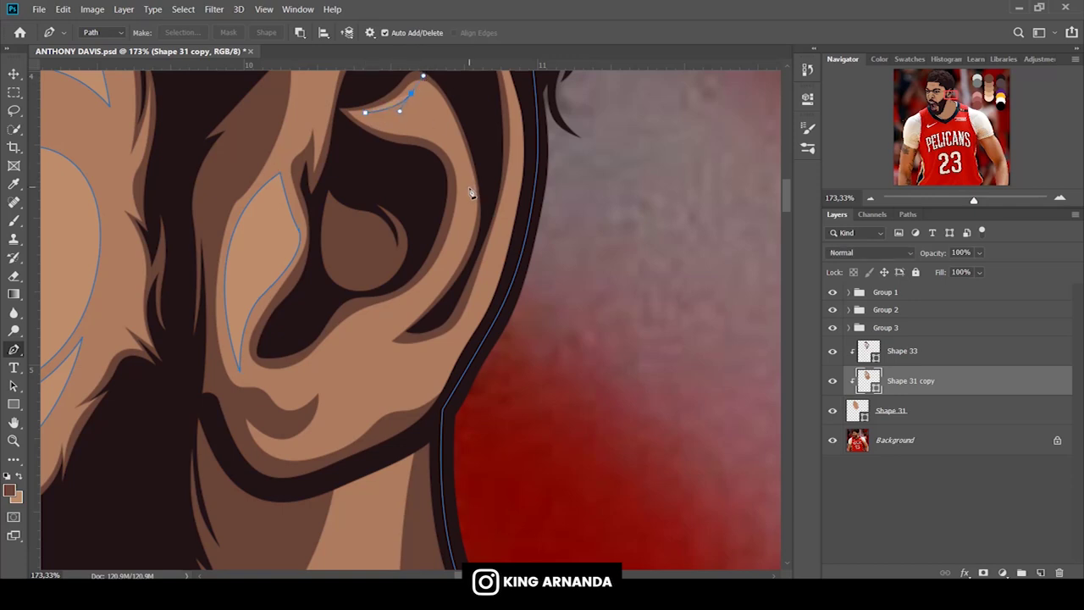
drag(468, 186, 469, 258)
drag(411, 318, 380, 350)
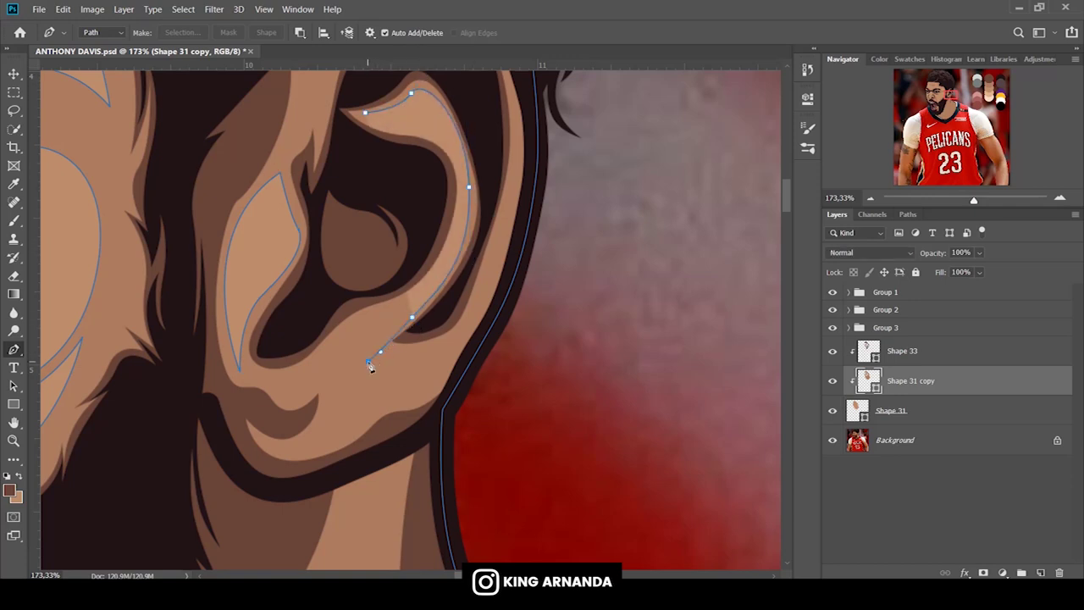
click(367, 361)
click(488, 267)
click(503, 213)
scroll(503, 213, up, 3)
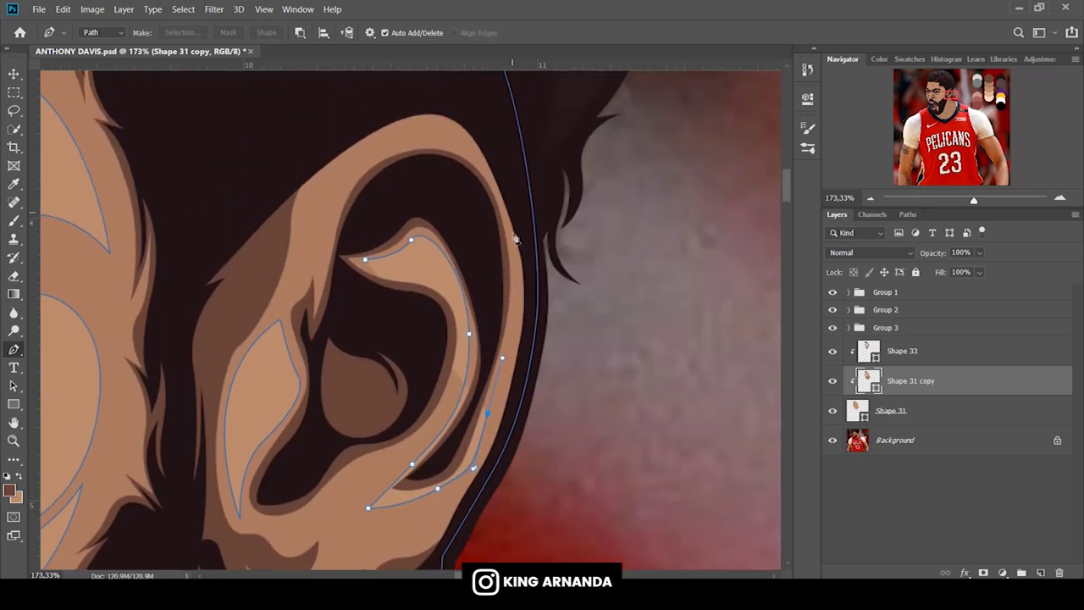
drag(508, 225, 489, 152)
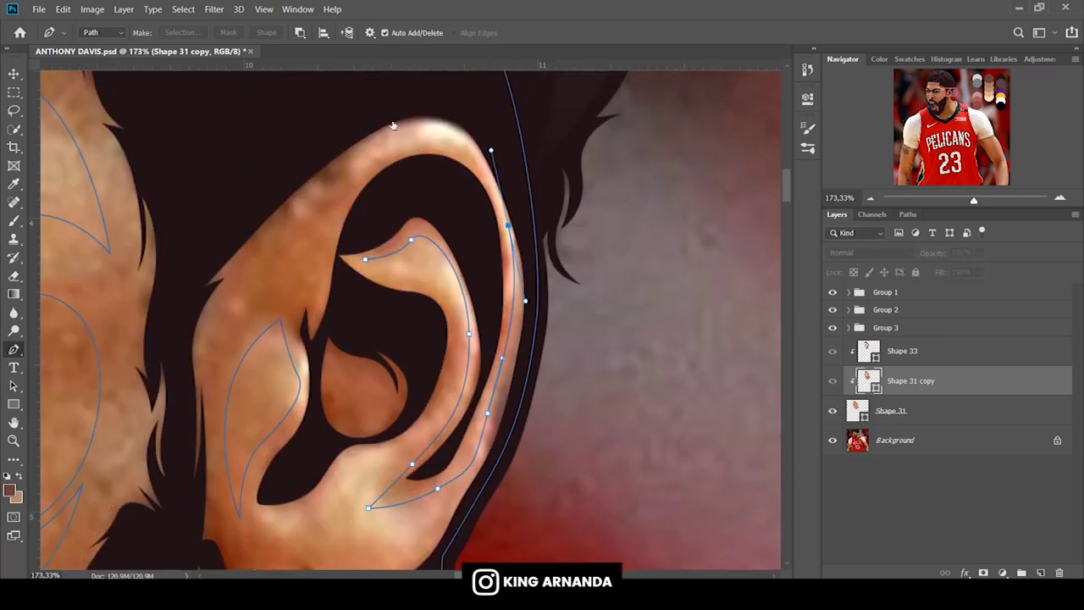
drag(403, 144, 363, 155)
Trace the outer ear rim path over the top, down the back edge and under the earlobe.
click(334, 197)
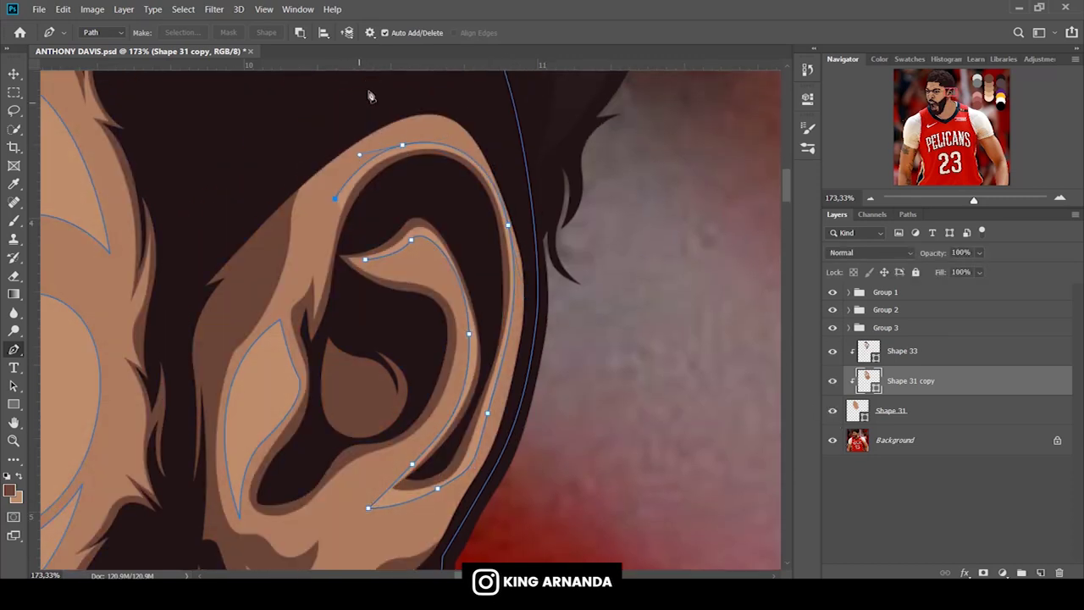
drag(366, 94, 404, 65)
click(551, 180)
scroll(542, 339, down, 3)
click(498, 334)
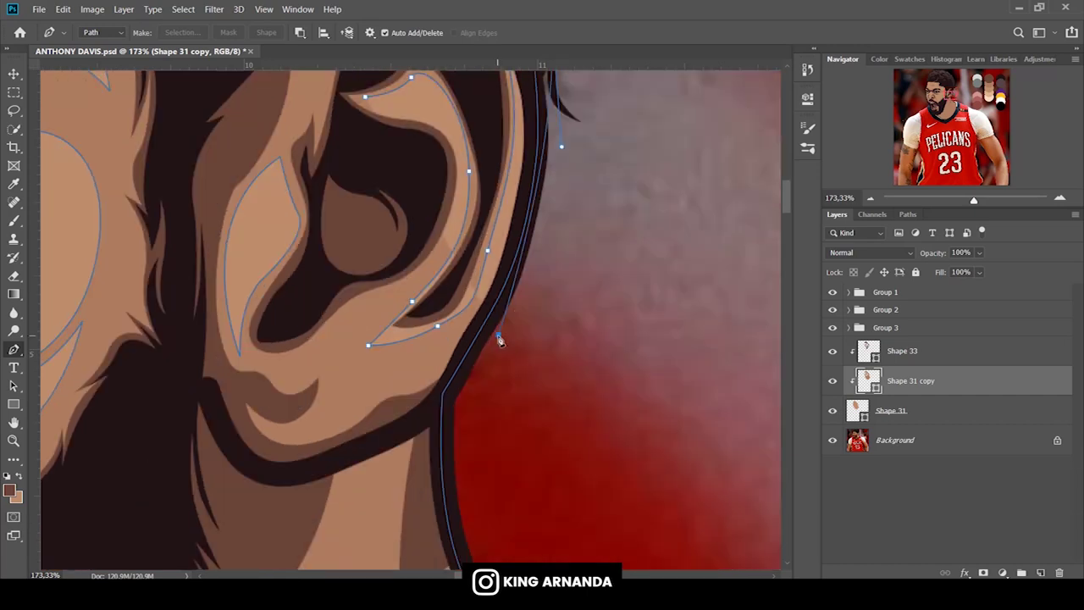
click(412, 378)
click(356, 410)
click(337, 433)
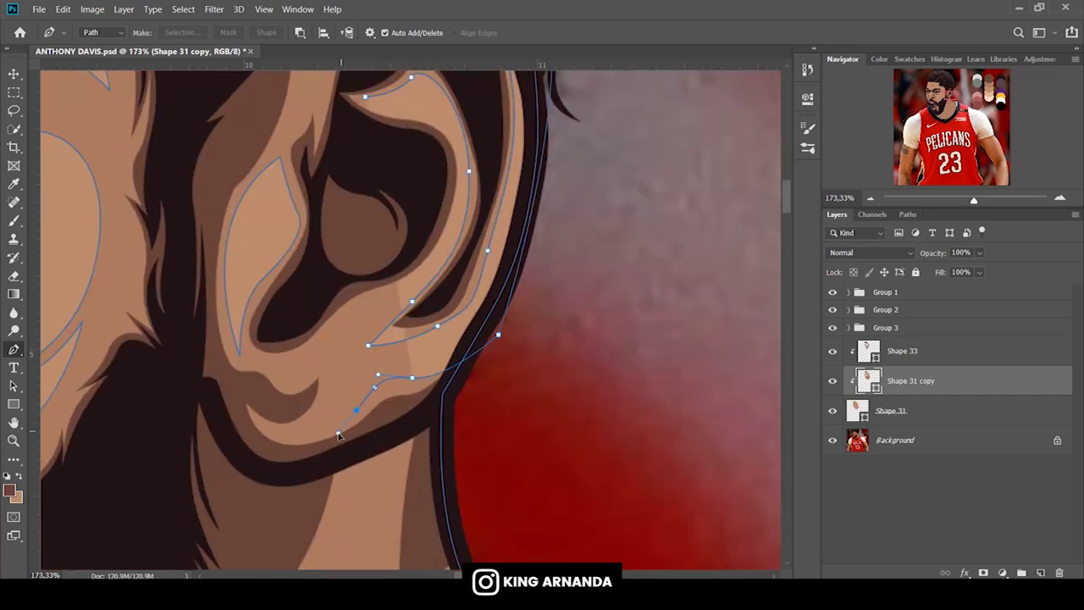
click(285, 432)
click(335, 366)
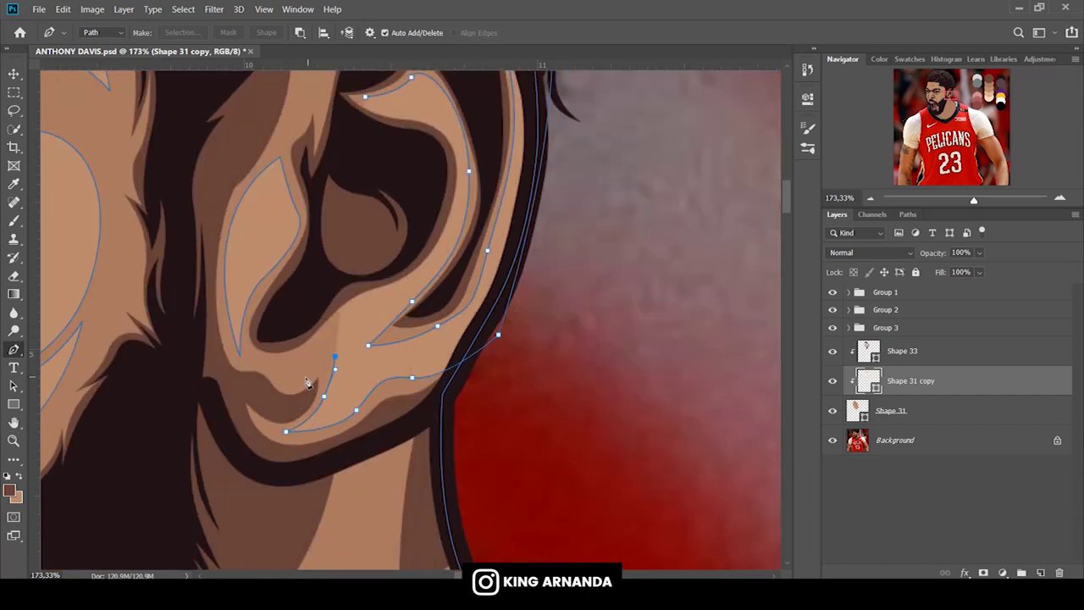
Replace a misplaced point with a curved earlobe-fold point and curve the path back up.
key(ctrl+z)
drag(298, 386, 280, 390)
drag(306, 354, 321, 340)
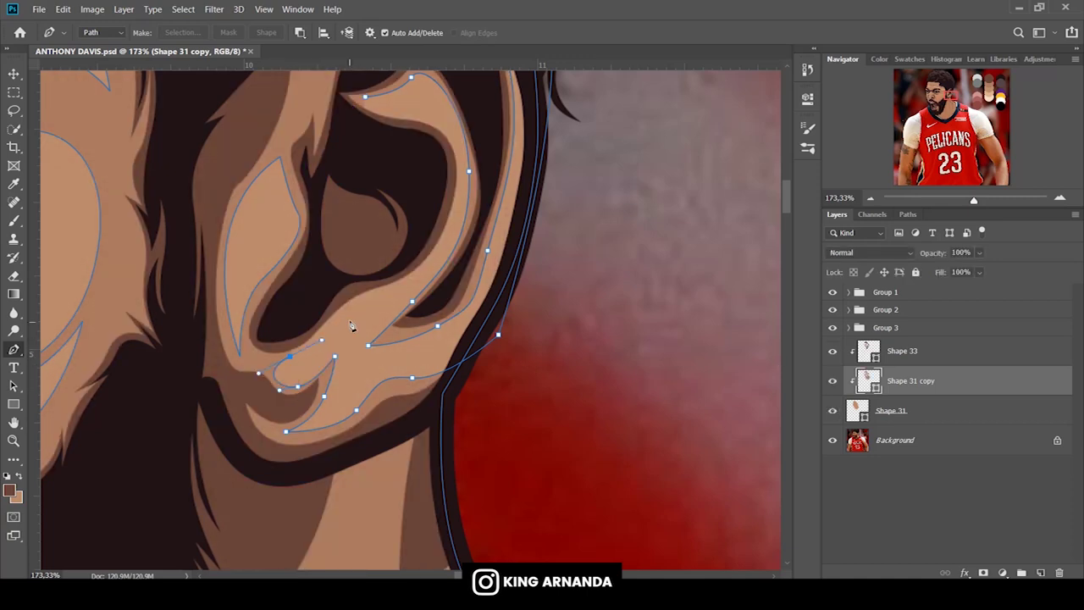
mouse_move(455, 208)
mouse_down()
mouse_move(473, 124)
mouse_move(392, 116)
mouse_up()
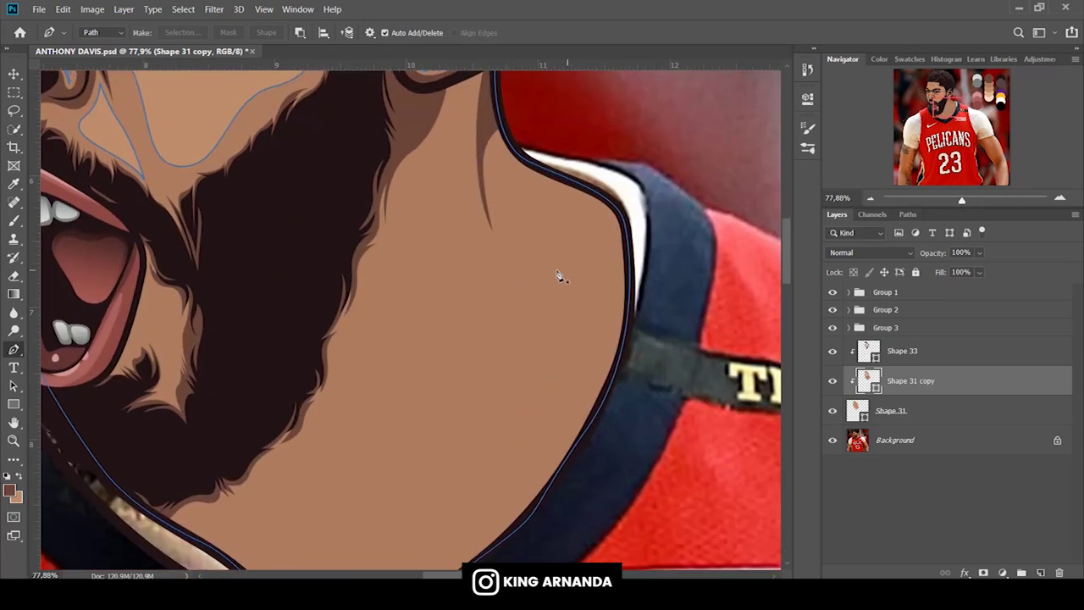
Extend the neck shadow path upward, toggling Shape 31 to compare with the photo.
click(833, 411)
scroll(358, 416, down, 2)
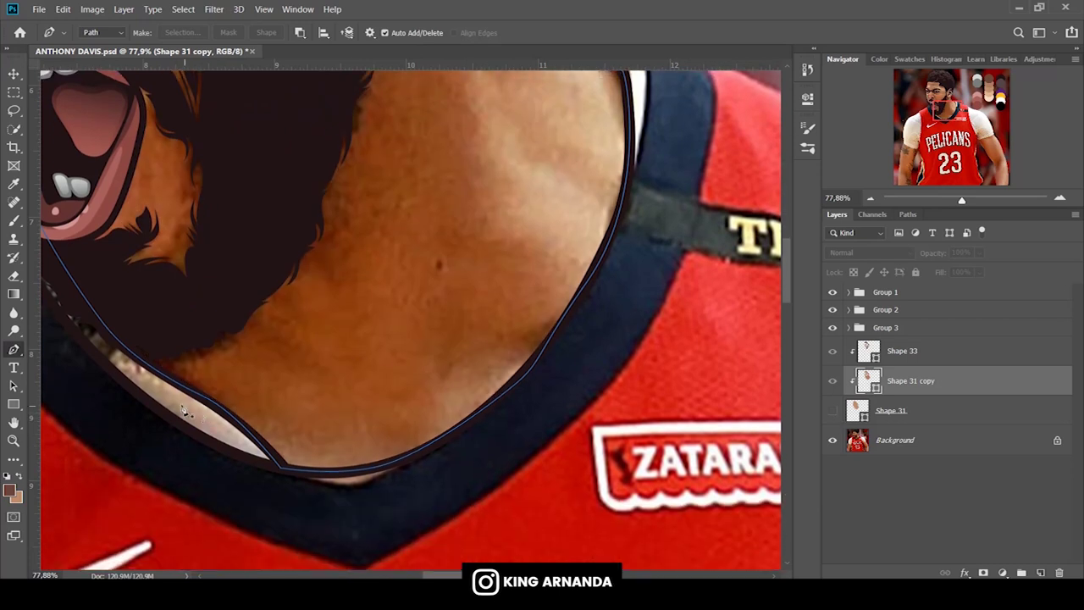
click(833, 411)
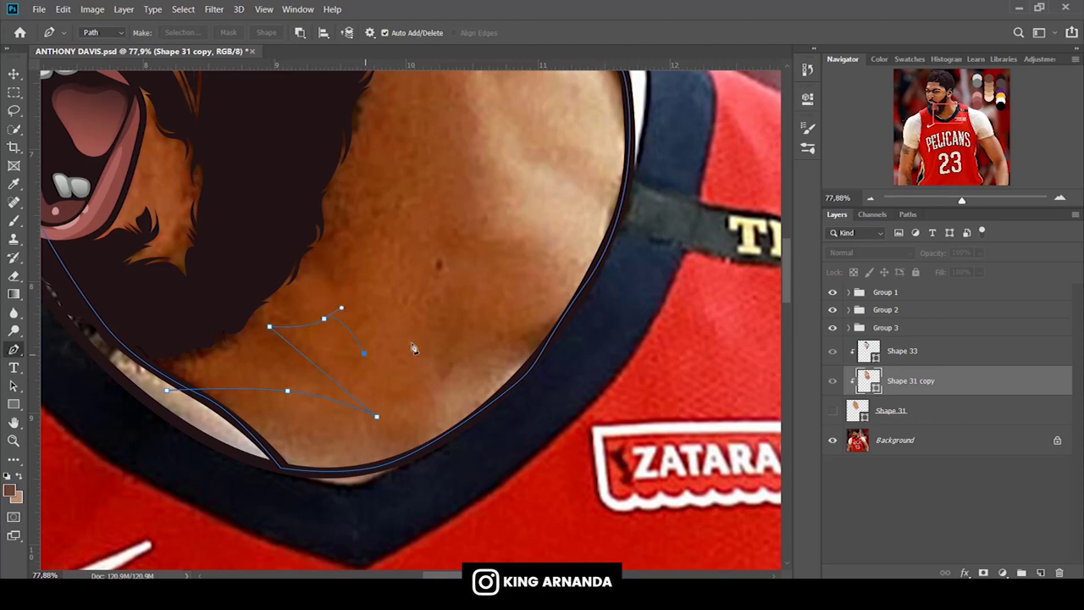
scroll(413, 348, up, 2)
scroll(394, 397, up, 2)
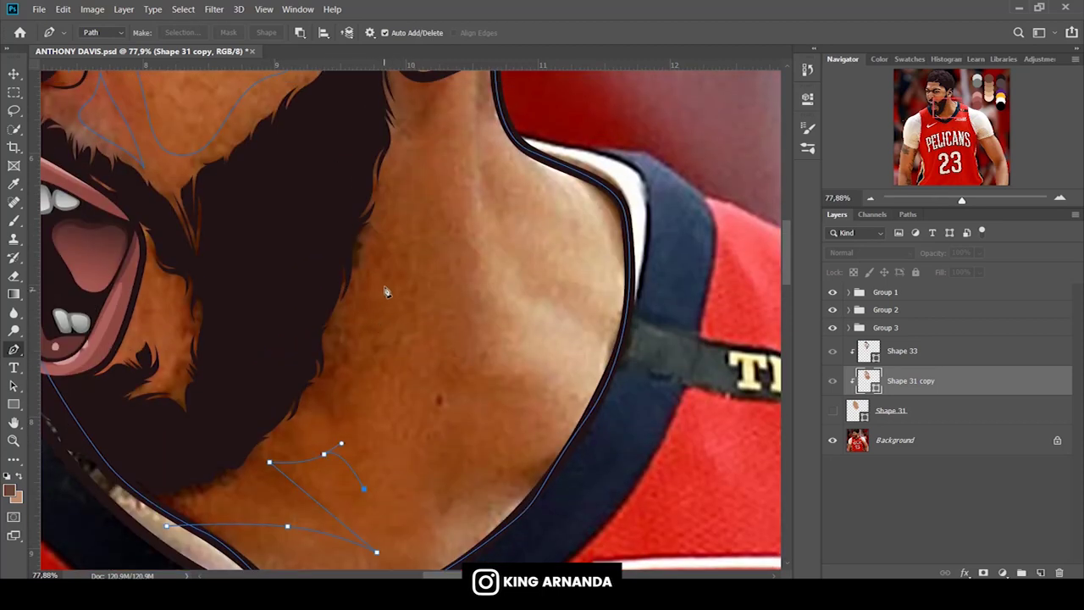
drag(415, 246, 436, 226)
click(833, 410)
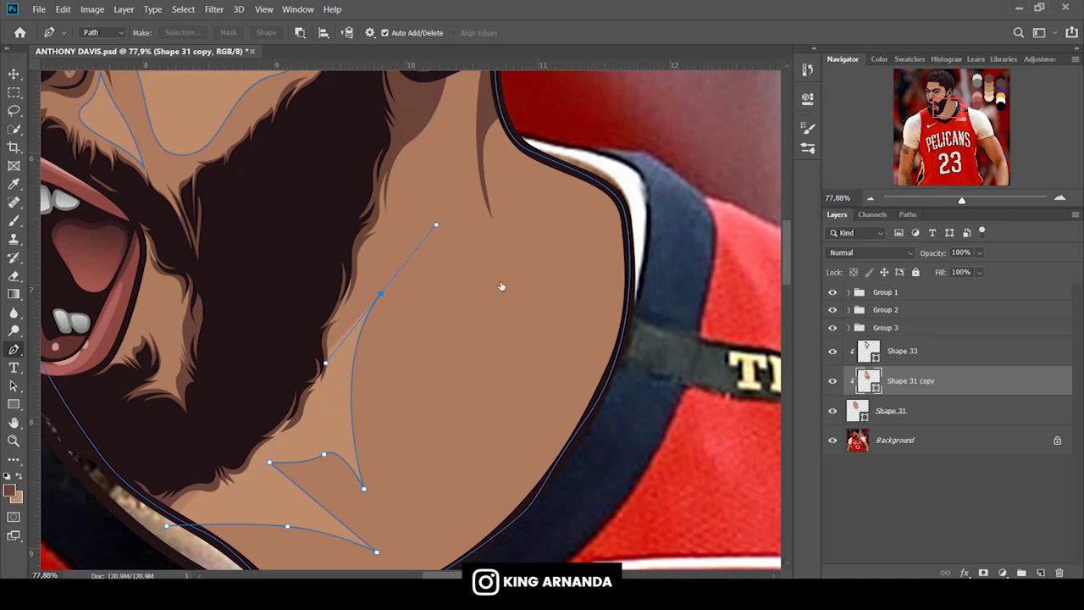
scroll(500, 285, up, 3)
click(453, 156)
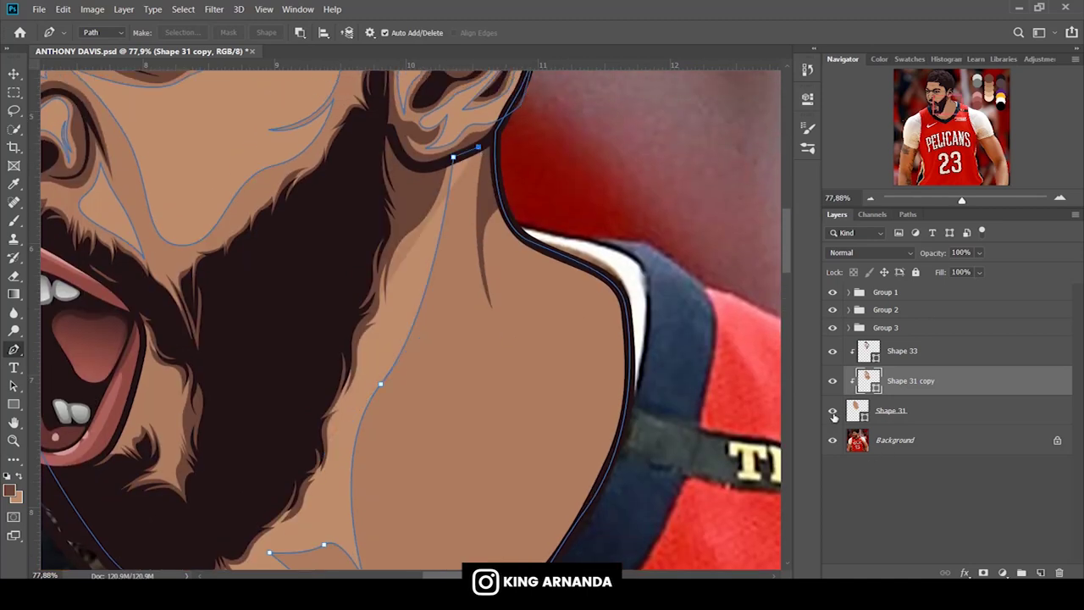
Trace the shadow down the neck and along the jersey collar, then close the path.
click(833, 412)
click(833, 412)
drag(472, 253, 480, 286)
click(502, 326)
drag(509, 200, 558, 161)
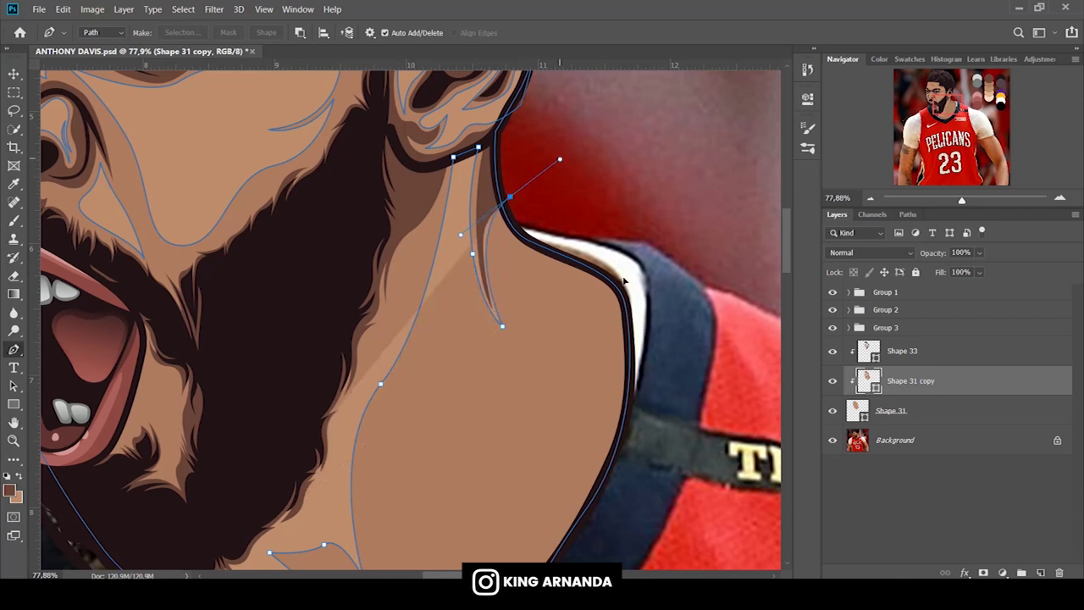
drag(649, 308, 654, 417)
scroll(628, 415, down, 3)
scroll(628, 415, down, 5)
drag(571, 362, 639, 271)
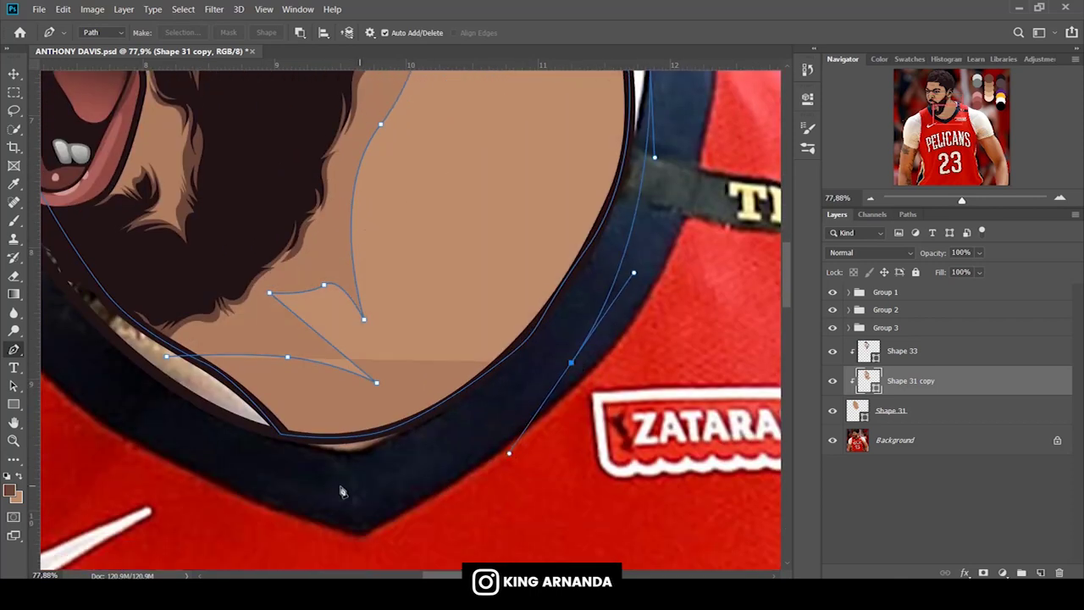
drag(359, 485, 422, 485)
click(167, 358)
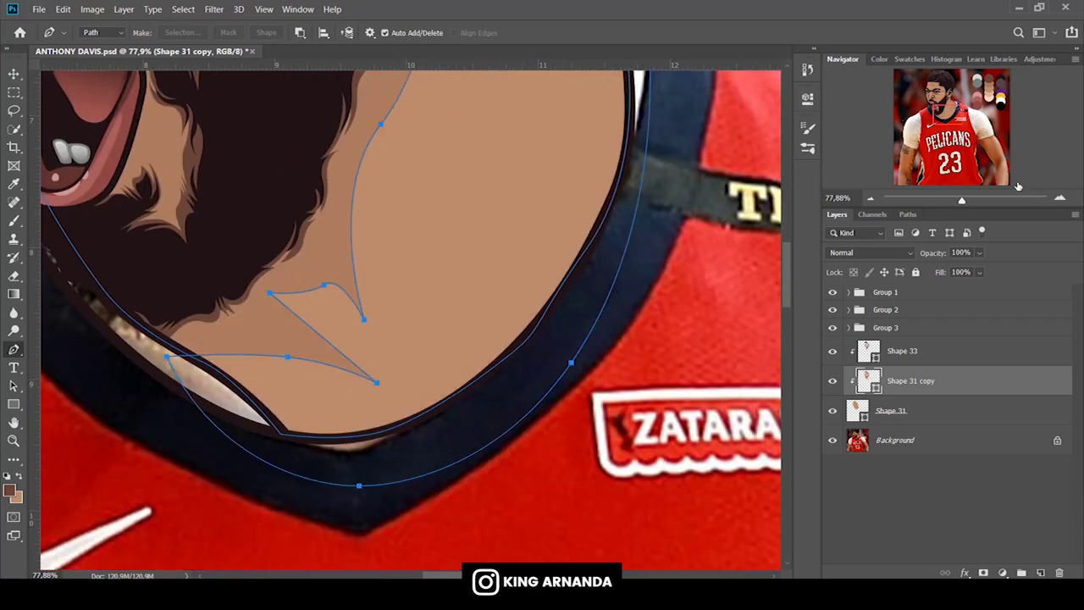
Zoom in on the chin beard and start a curved highlight strand path below the mouth.
drag(961, 200, 973, 200)
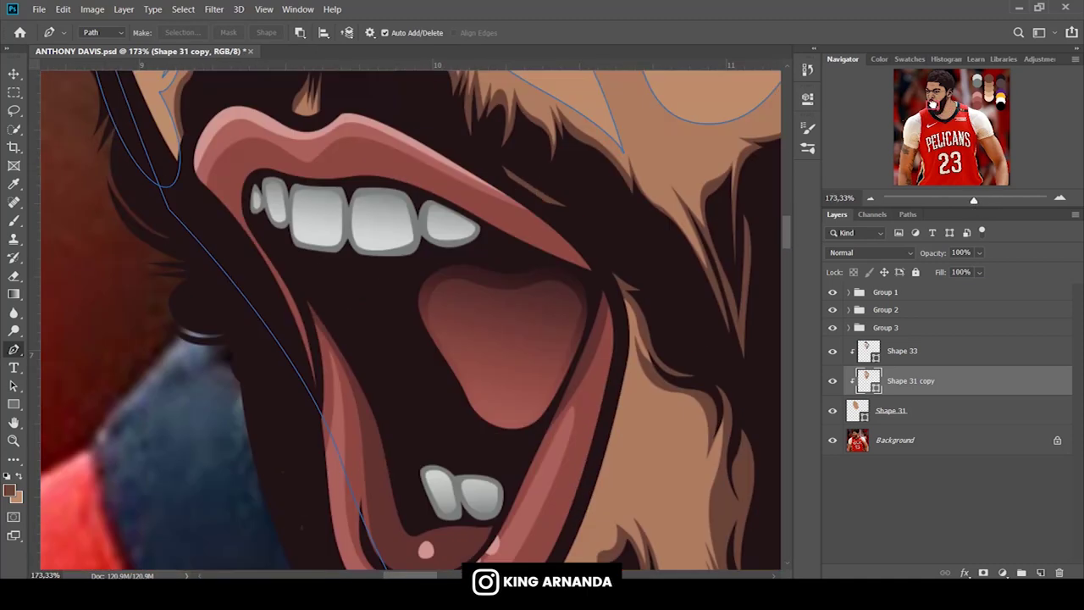
drag(934, 105, 933, 108)
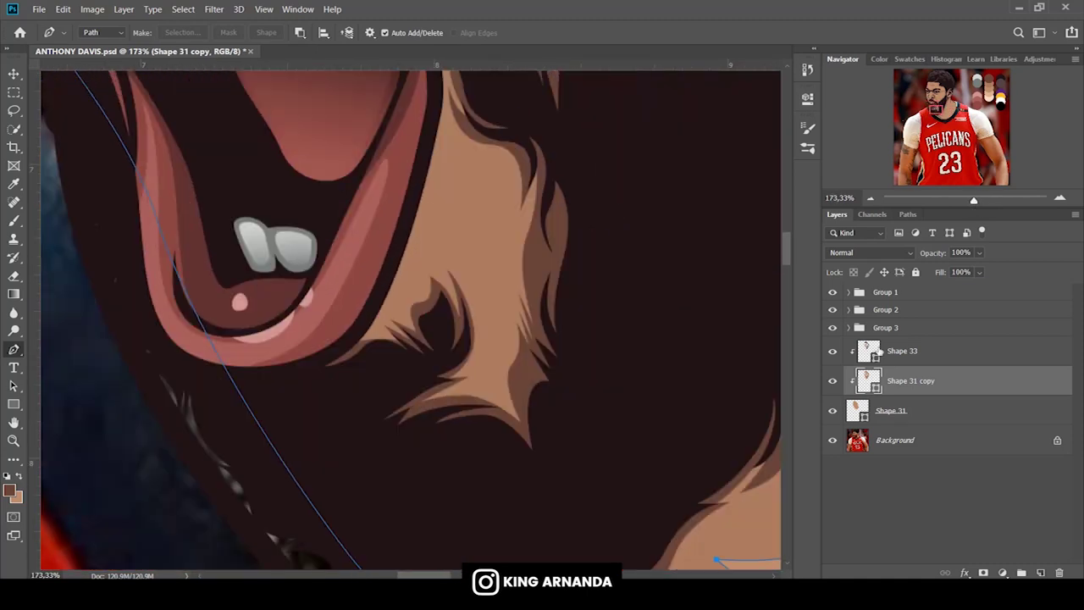
click(832, 413)
drag(463, 147, 496, 162)
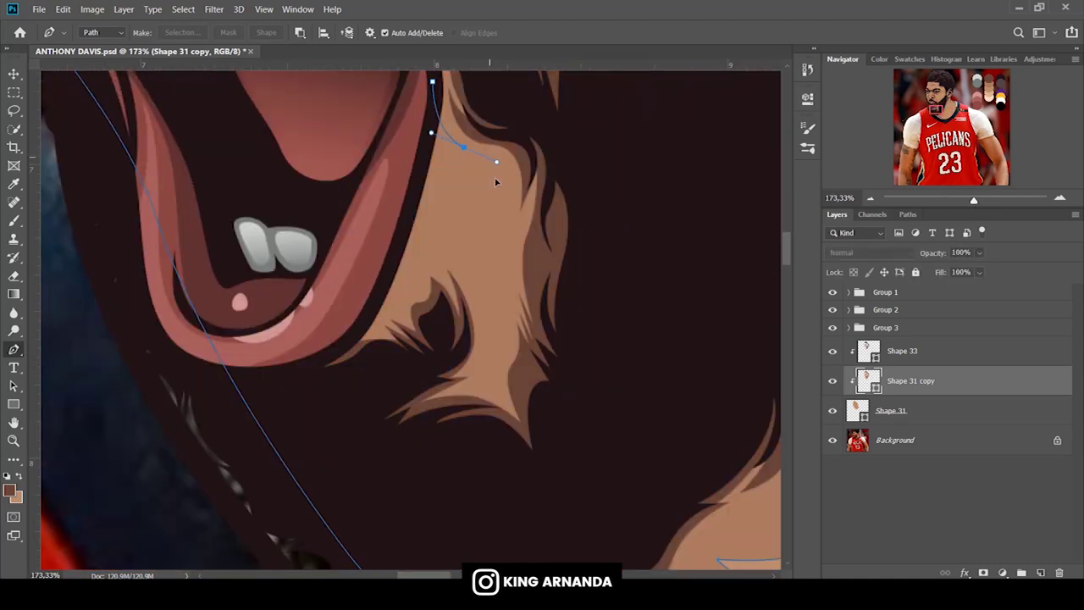
click(474, 207)
click(480, 153)
drag(504, 228, 487, 269)
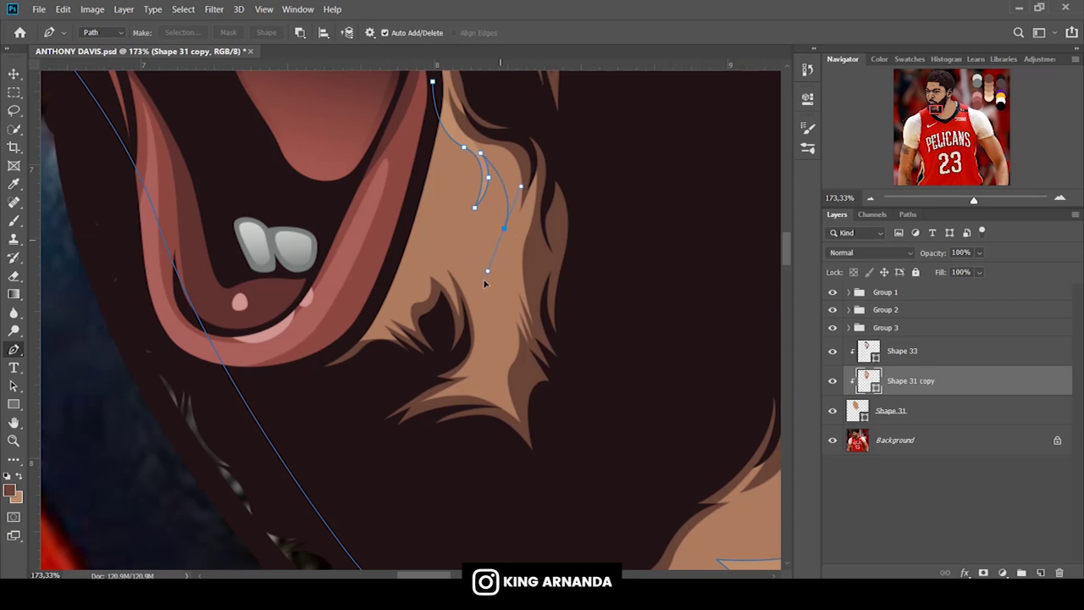
drag(499, 333, 487, 278)
Finish the beard strand outline with corner points up toward the lip edge, then zoom out.
drag(498, 222, 484, 265)
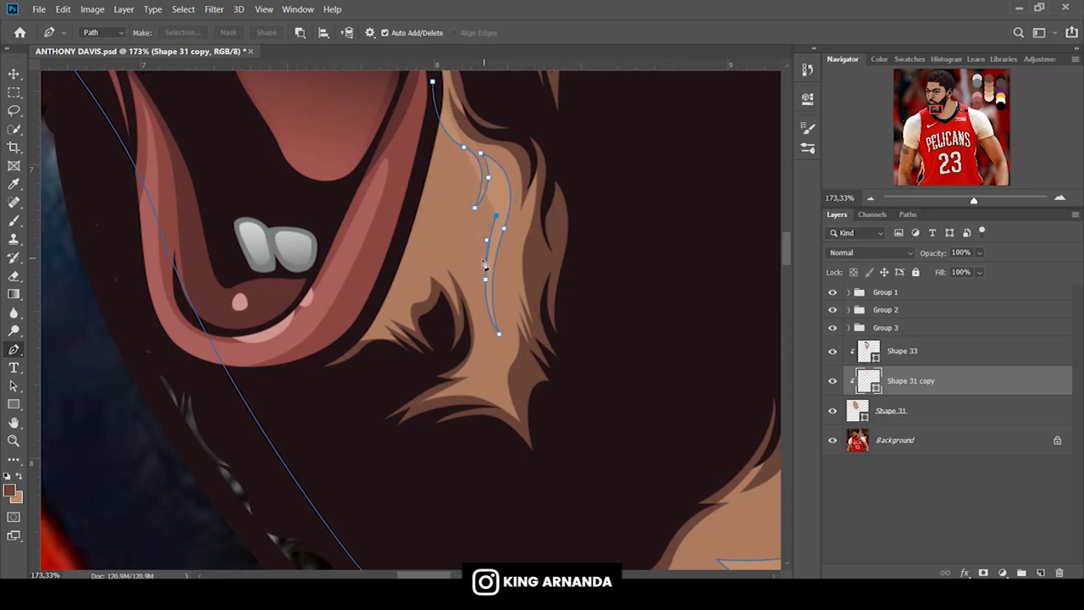
click(473, 294)
click(443, 225)
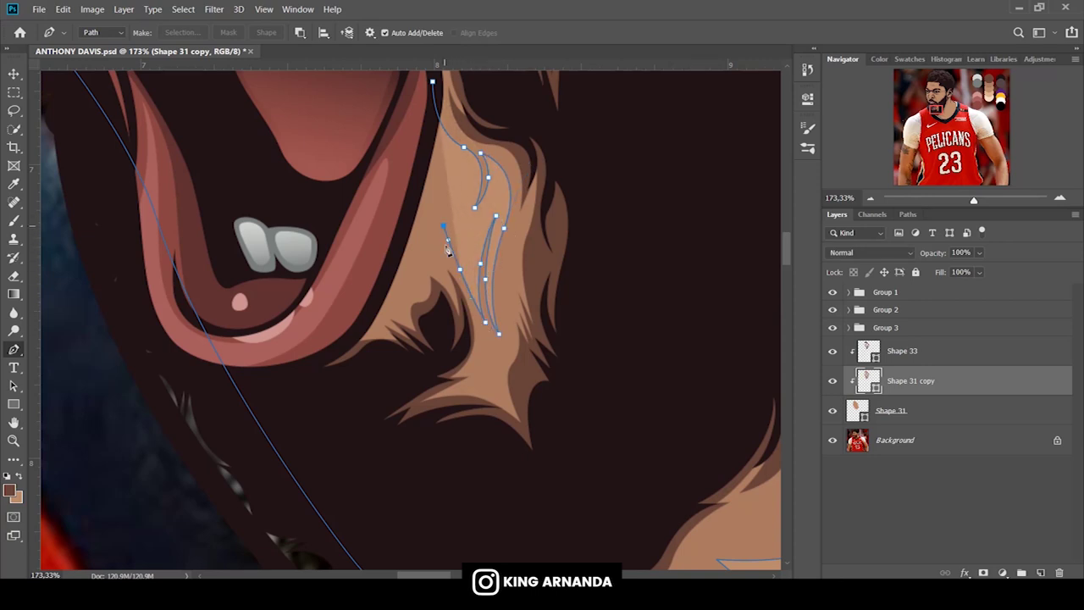
drag(419, 269, 400, 276)
click(398, 312)
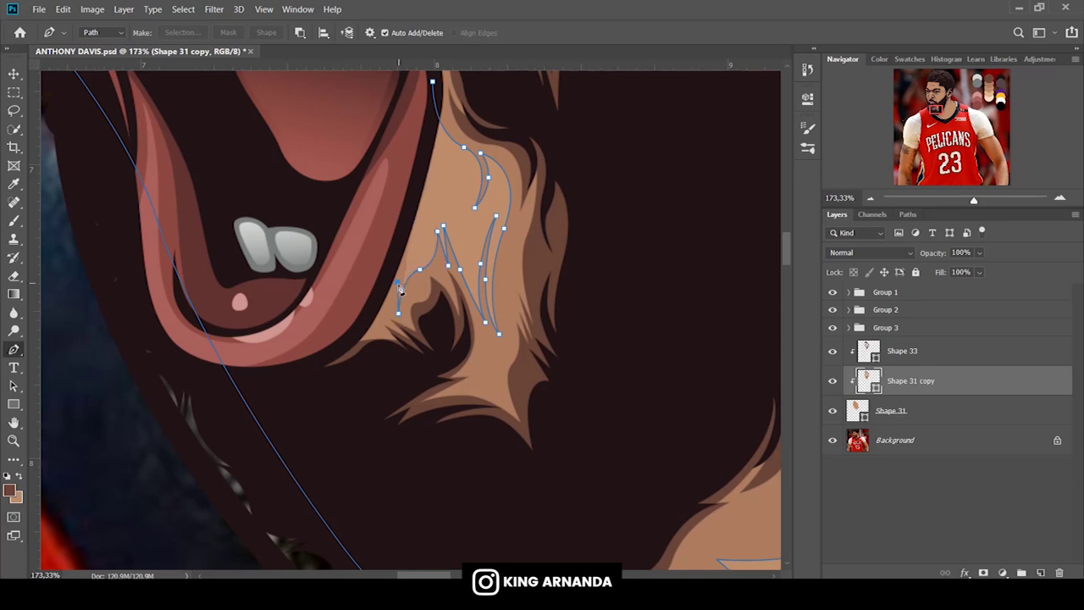
drag(344, 329, 373, 341)
drag(972, 200, 954, 199)
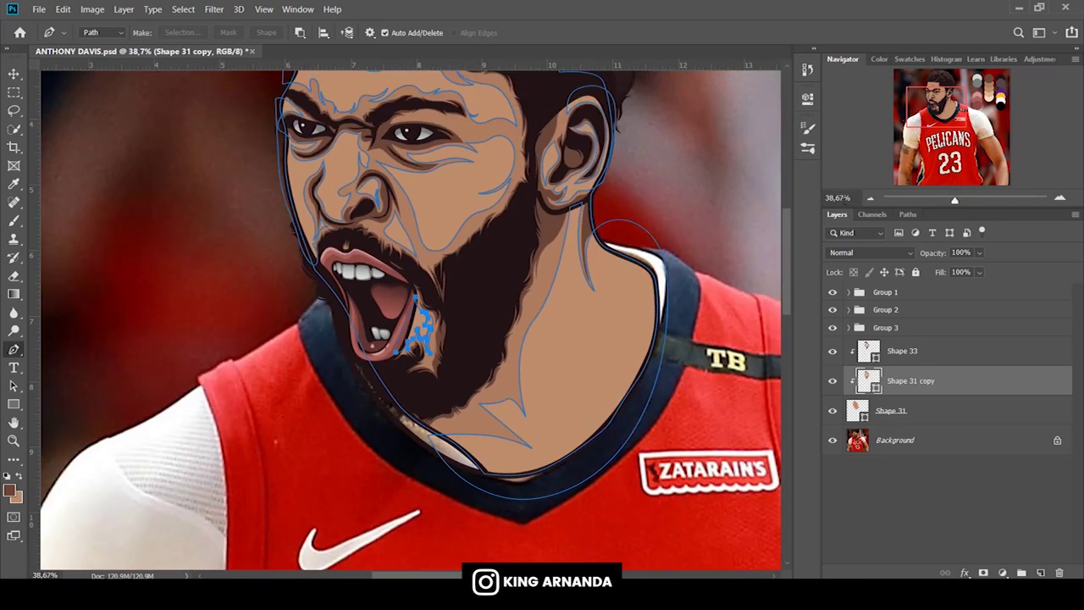
Set the view to 13% and pick a pale peach foreground colour.
text(13)
key(Return)
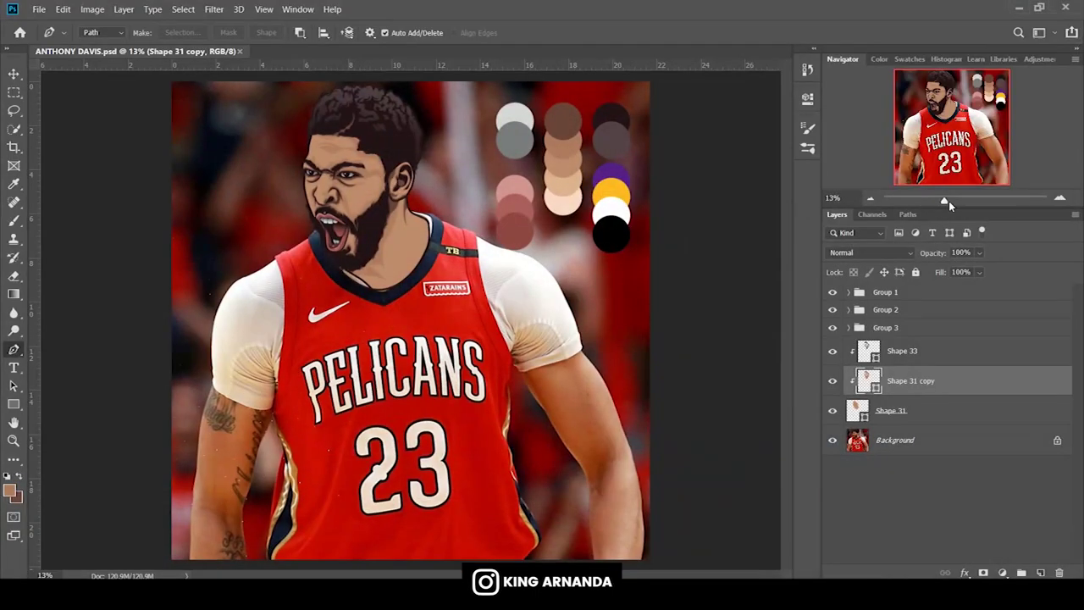
drag(949, 201, 958, 201)
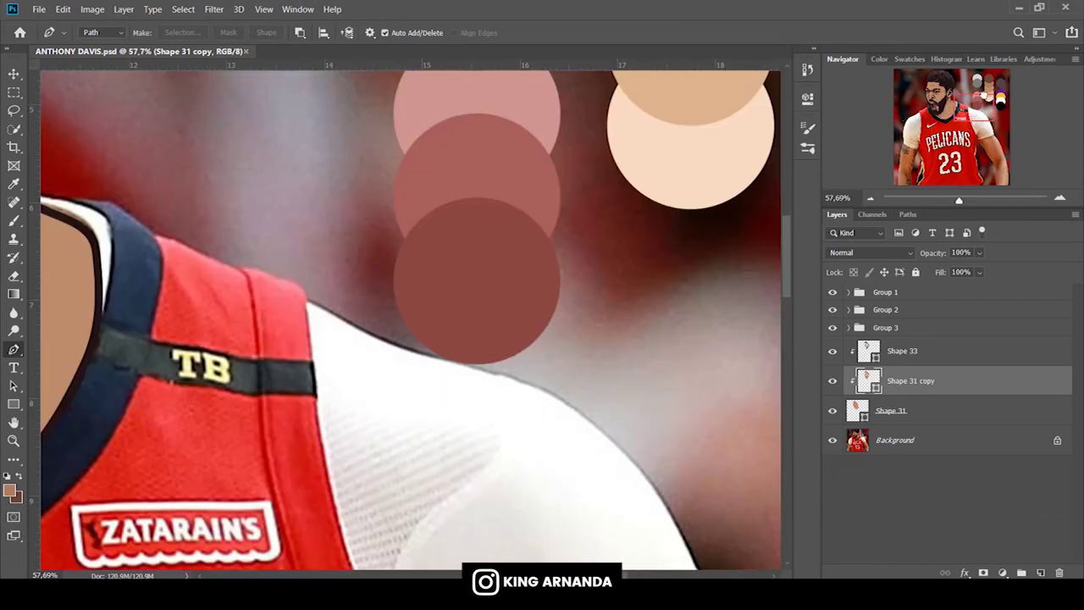
drag(951, 127, 988, 89)
click(10, 502)
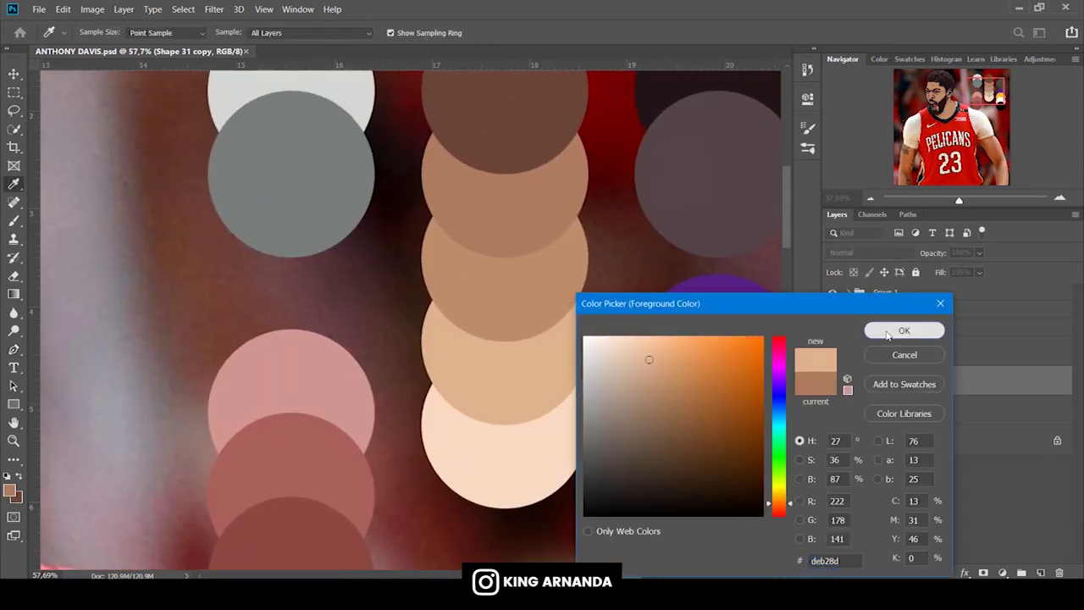
click(902, 329)
click(12, 490)
click(501, 449)
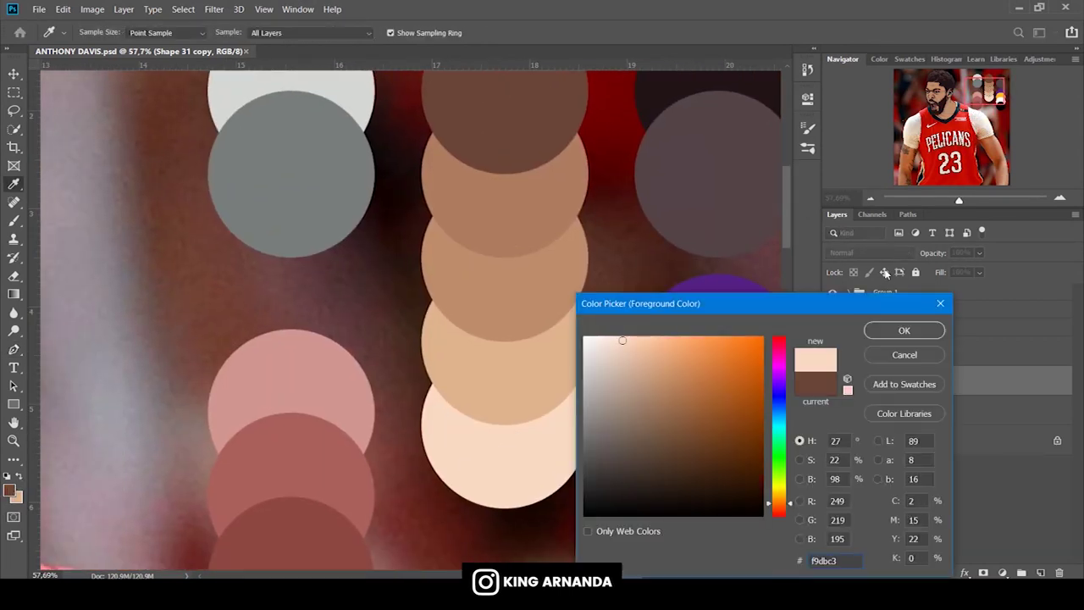
click(900, 330)
In Shape mode, start the highlight outline on the face's left edge, curving toward the mouth.
drag(930, 89, 927, 91)
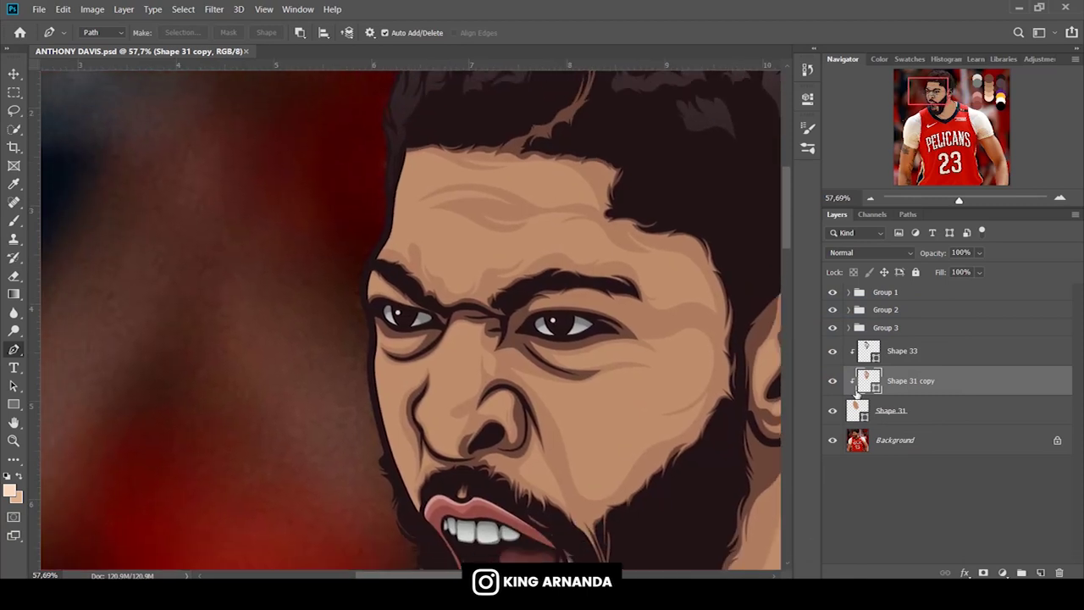
click(833, 411)
click(91, 32)
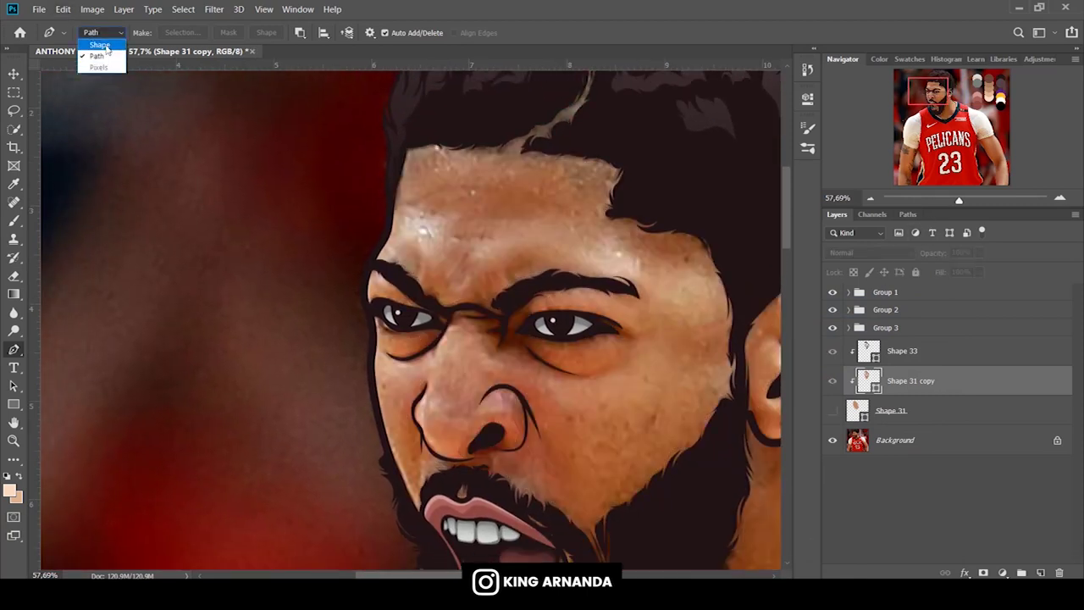
click(428, 524)
drag(958, 200, 962, 200)
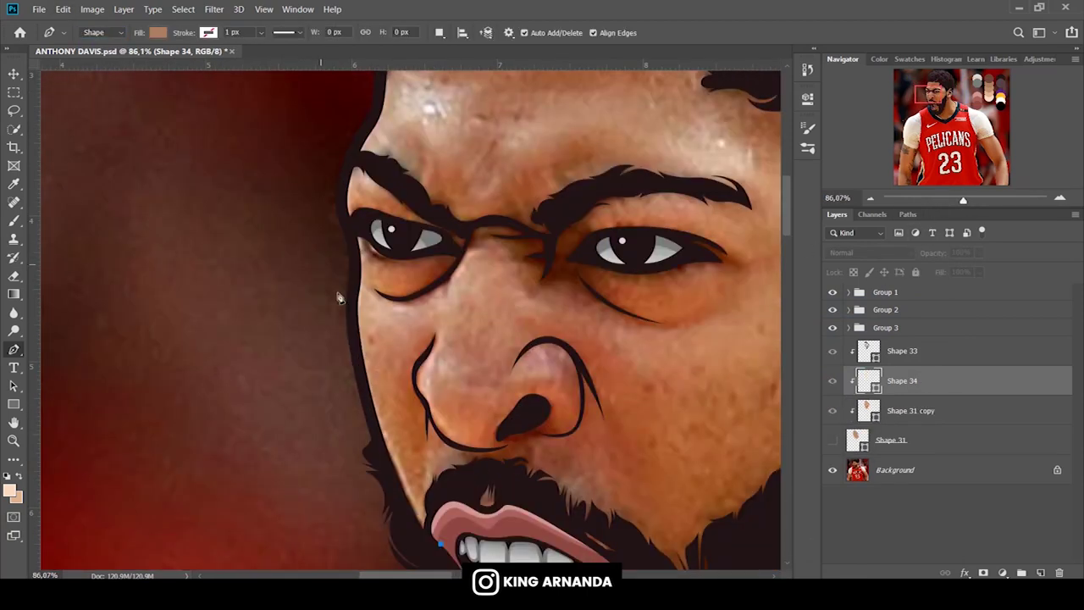
drag(382, 372, 376, 342)
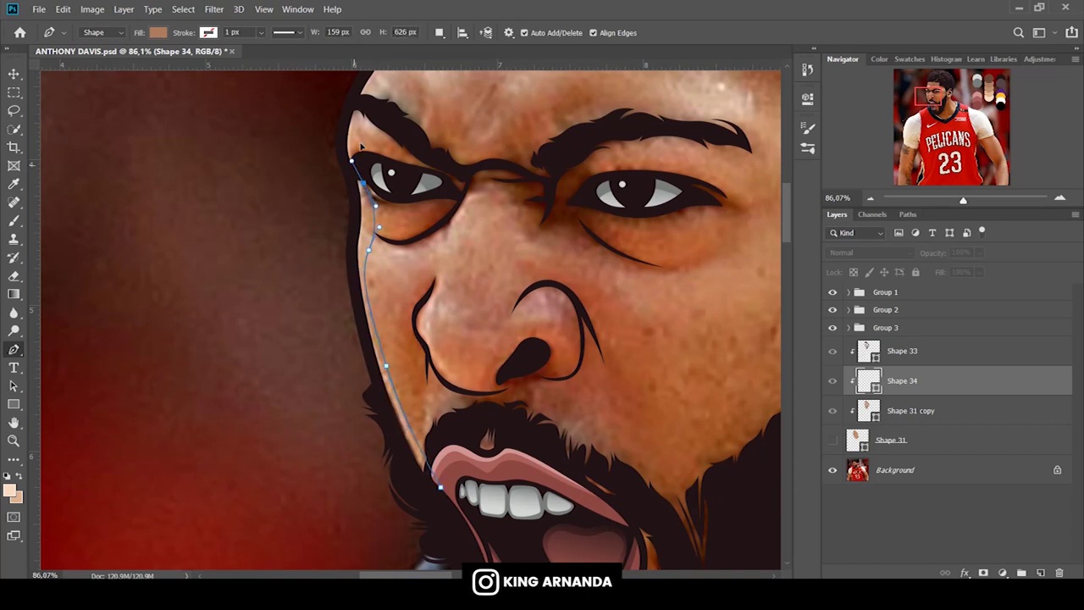
Extend the highlight outline above the brow and across the forehead to the hairline.
scroll(356, 172, up, 3)
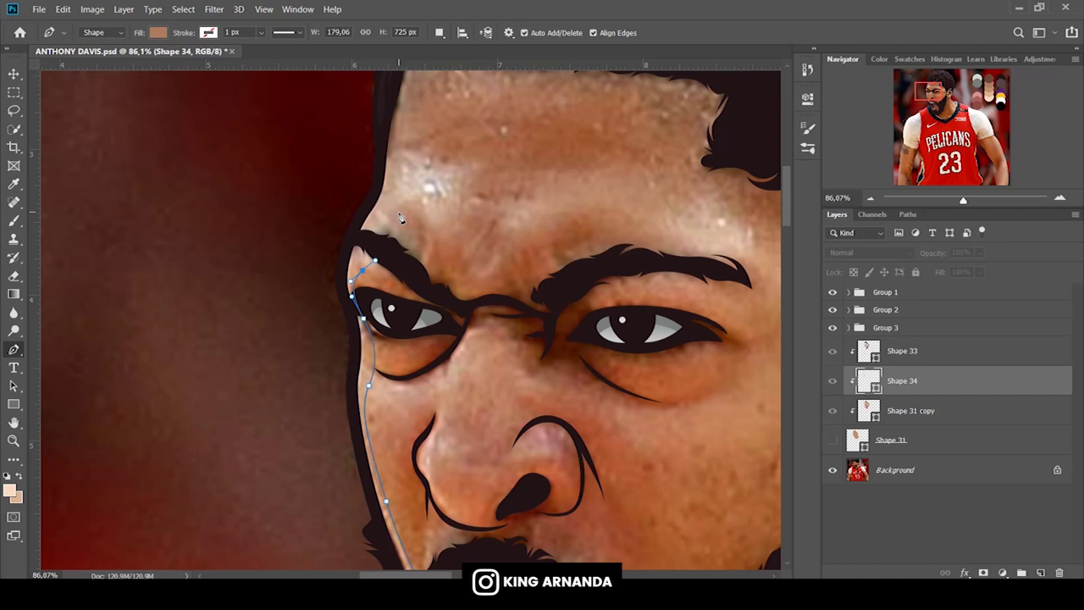
click(489, 155)
scroll(425, 208, up, 2)
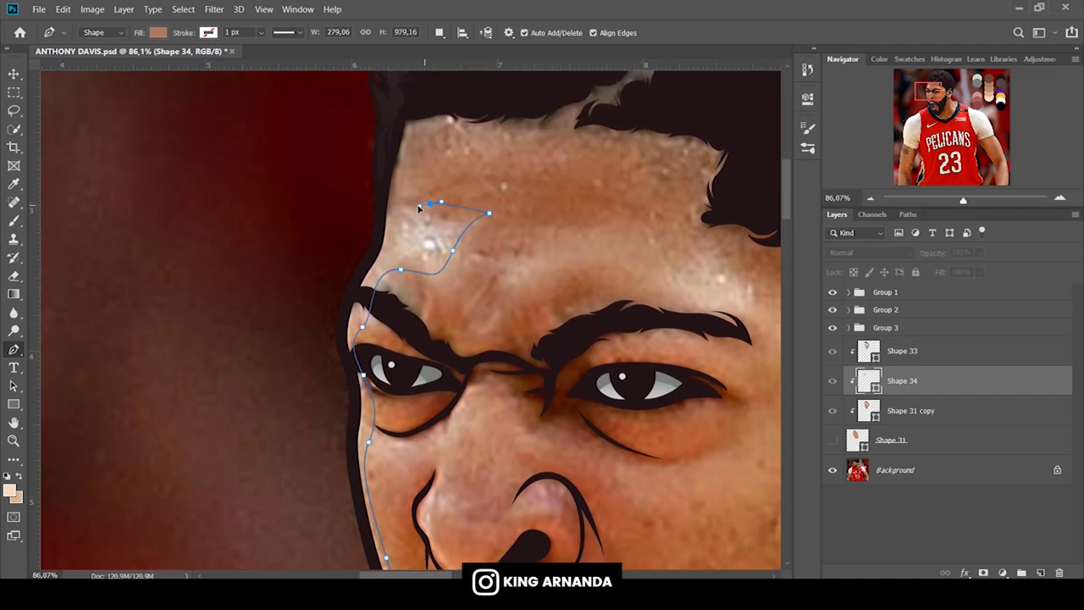
click(831, 439)
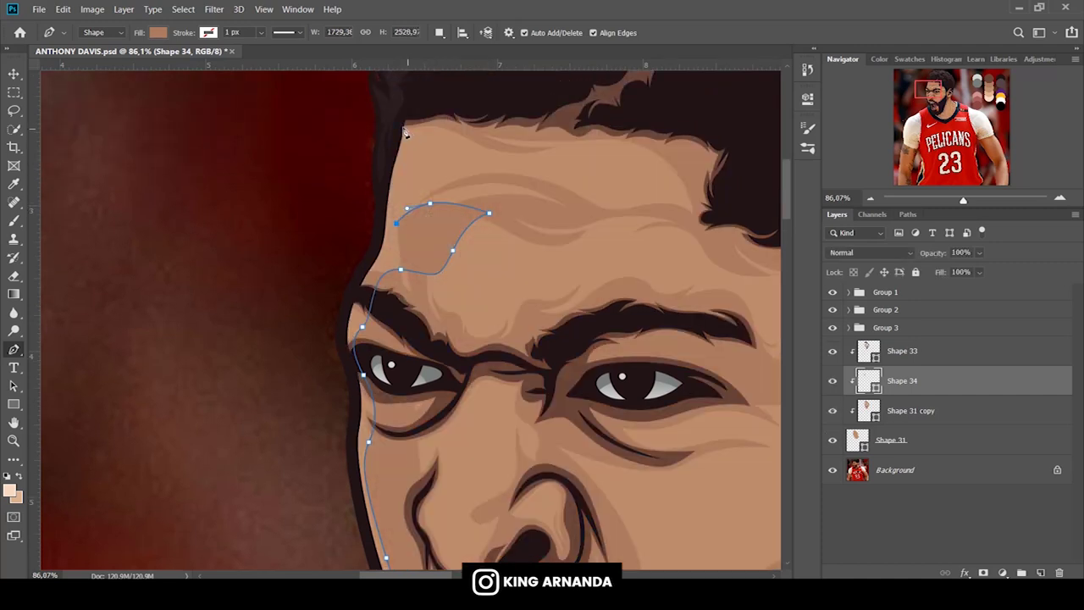
click(398, 171)
click(410, 144)
drag(398, 98, 384, 85)
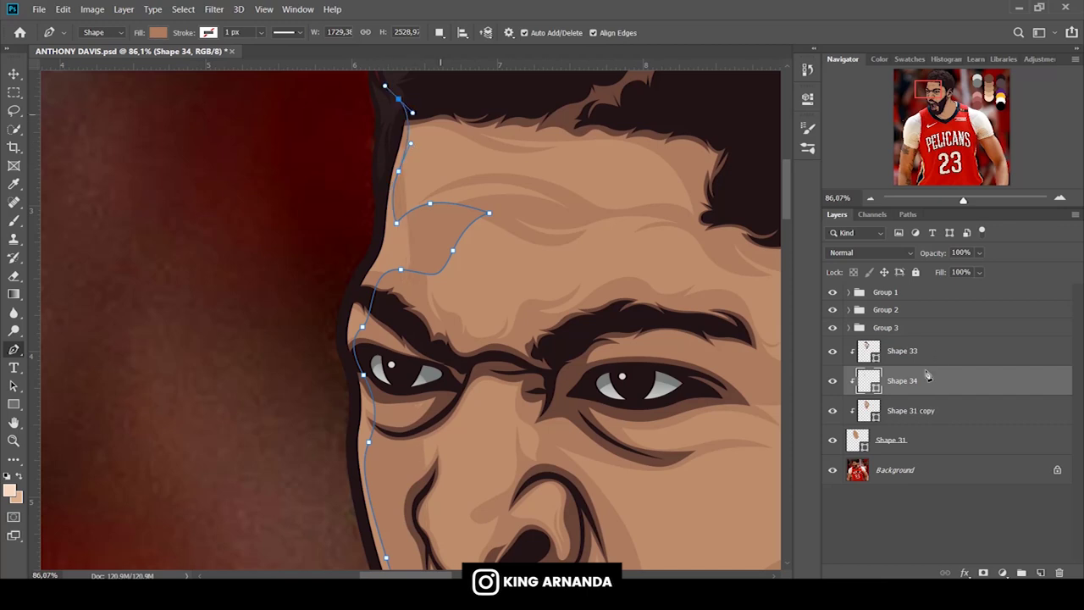
Move Shape 34 above Shape 33, fill it pale peach, and smooth the cheek and chin points.
drag(899, 380, 899, 339)
click(158, 32)
click(102, 114)
drag(314, 273, 300, 361)
scroll(293, 398, down, 5)
drag(413, 434, 436, 405)
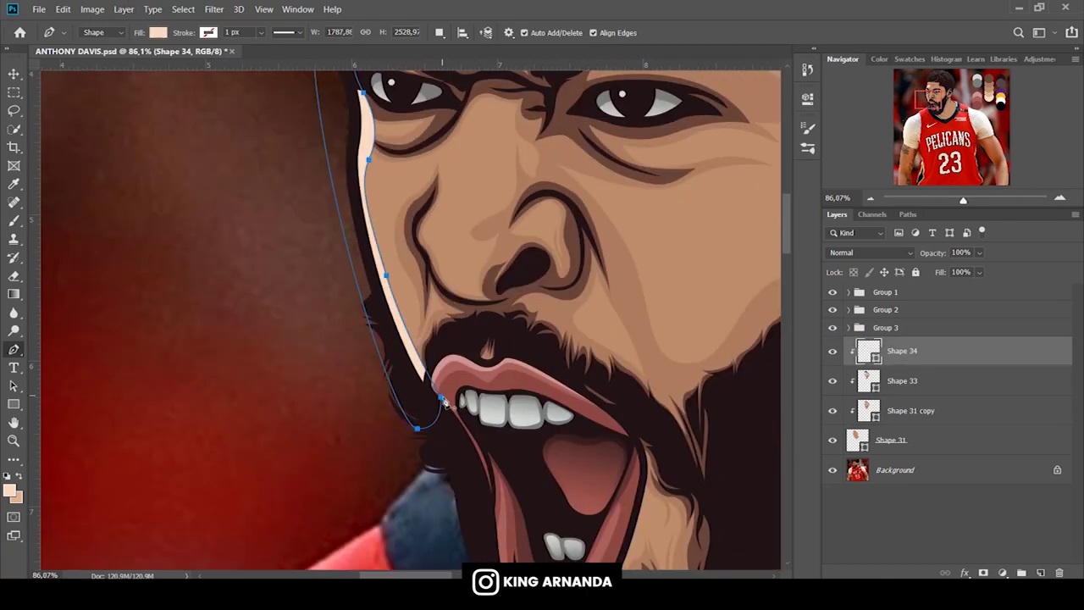
scroll(508, 424, up, 2)
scroll(520, 427, up, 3)
Select Shape 33, Shape 31 copy and the Shape 31 skin layer in turn.
click(916, 382)
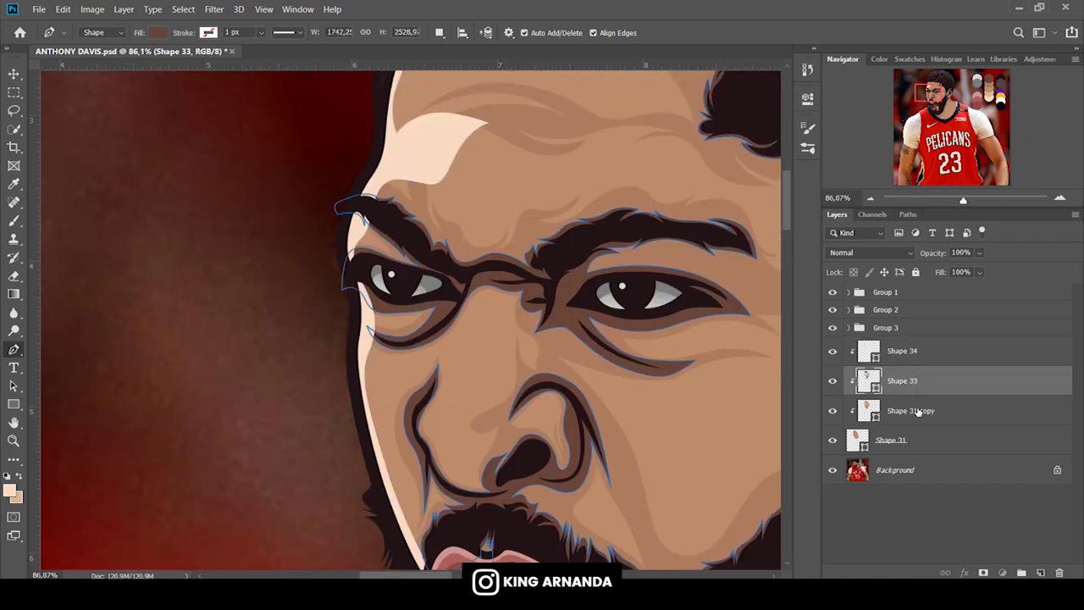
click(910, 411)
click(889, 439)
scroll(636, 277, up, 4)
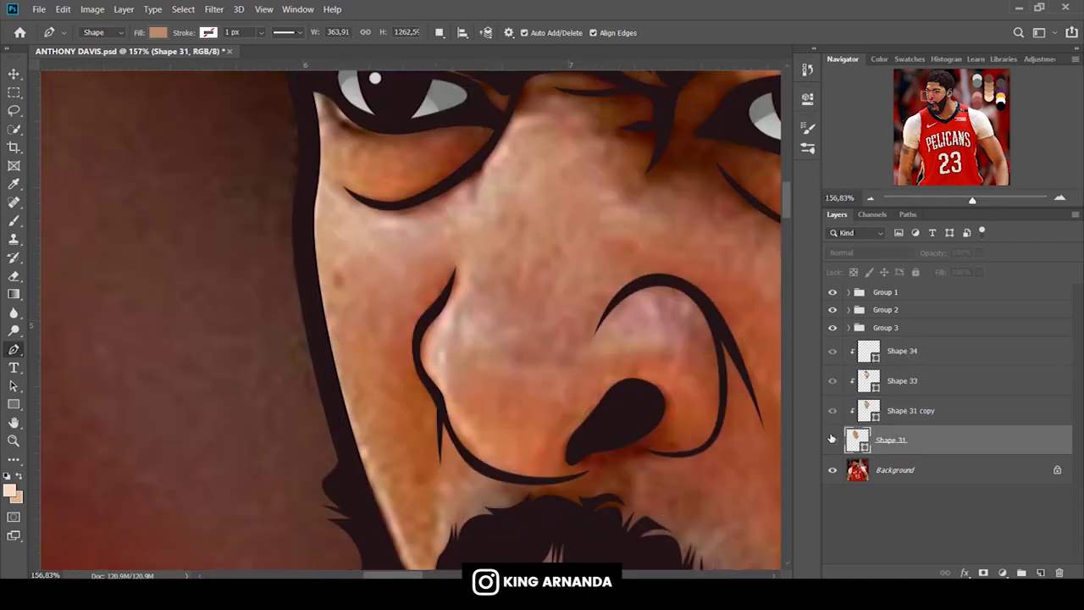
Begin Shape 35 with a light peach fill, outlining the nose crease and under the nose.
click(297, 403)
click(158, 32)
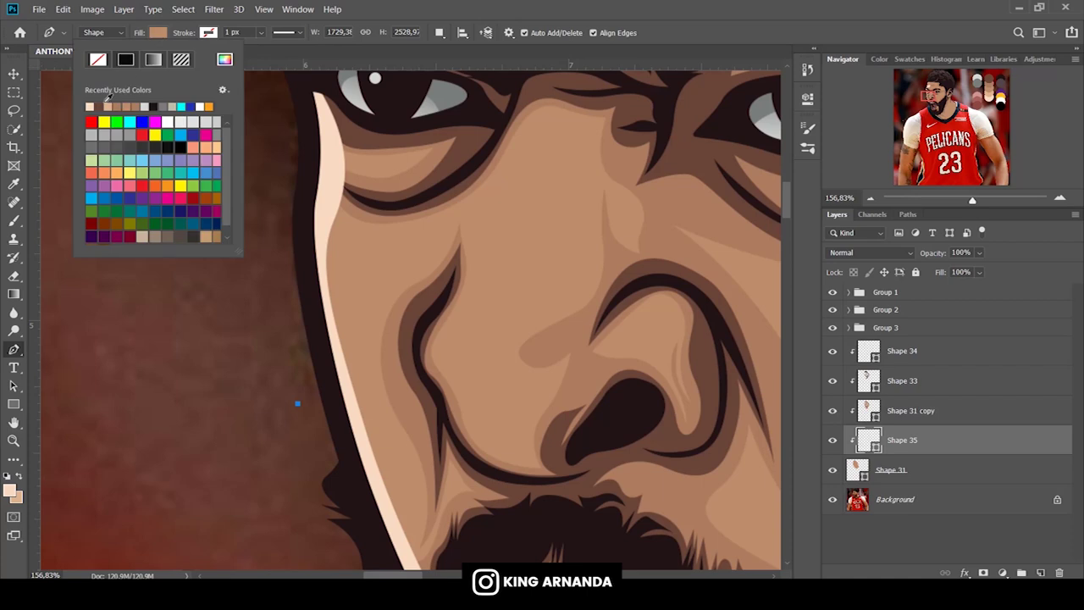
click(307, 93)
drag(340, 306, 404, 336)
click(448, 267)
click(420, 377)
click(443, 427)
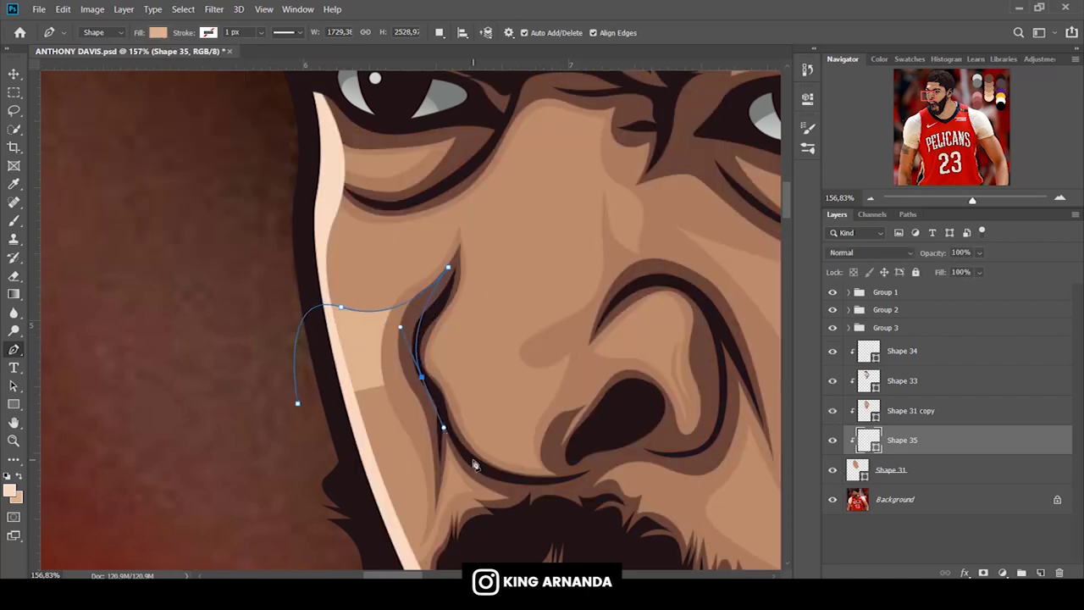
click(470, 464)
click(832, 469)
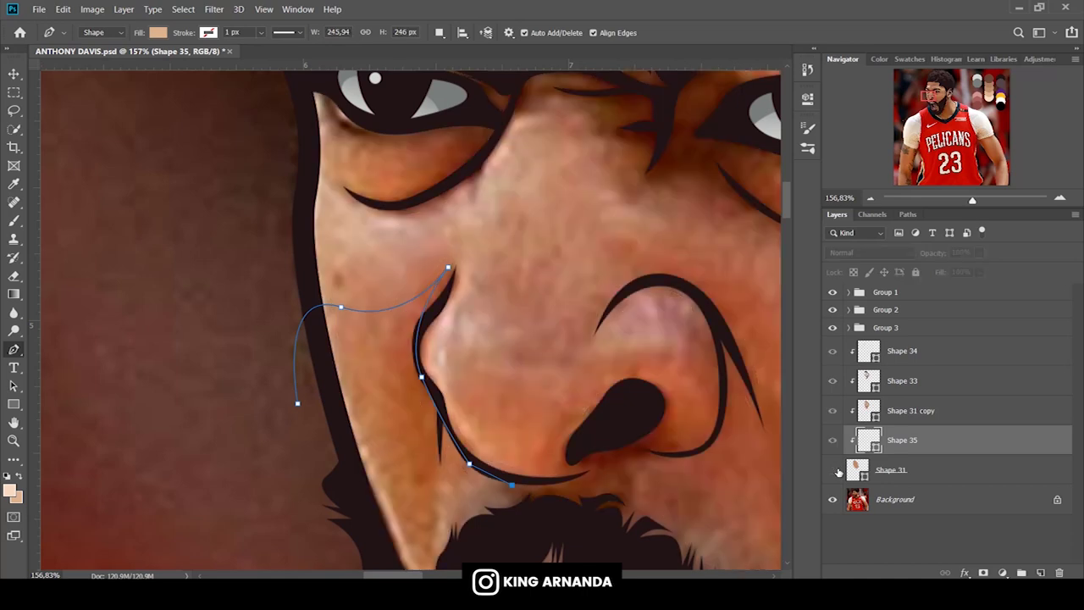
click(834, 470)
click(832, 470)
Continue the nose highlight outline up the nose side and along the bridge.
drag(479, 407, 467, 364)
drag(489, 233, 489, 214)
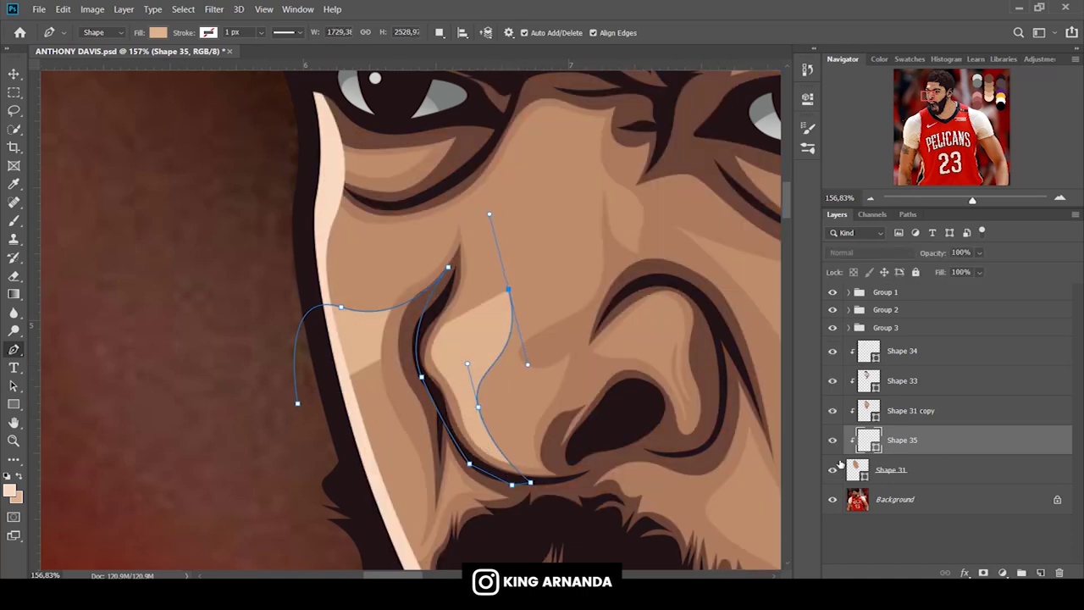
click(830, 472)
click(832, 469)
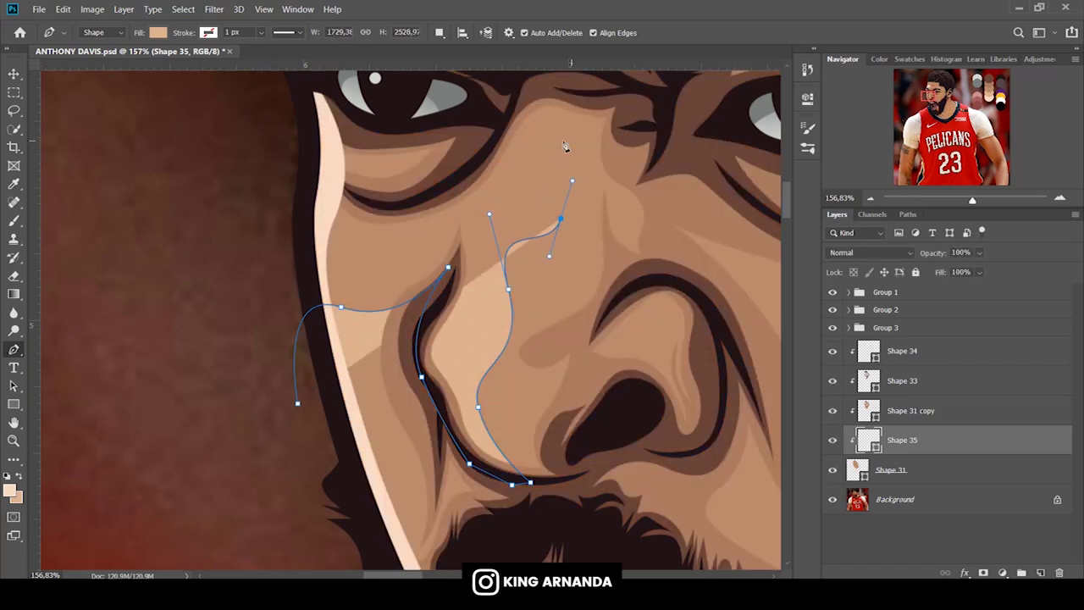
drag(550, 142, 571, 180)
drag(561, 235, 534, 276)
drag(540, 345, 580, 353)
click(607, 308)
click(639, 279)
drag(661, 226, 660, 194)
Trace across the upper nose toward the cheek and close the nose highlight shape.
scroll(620, 157, up, 2)
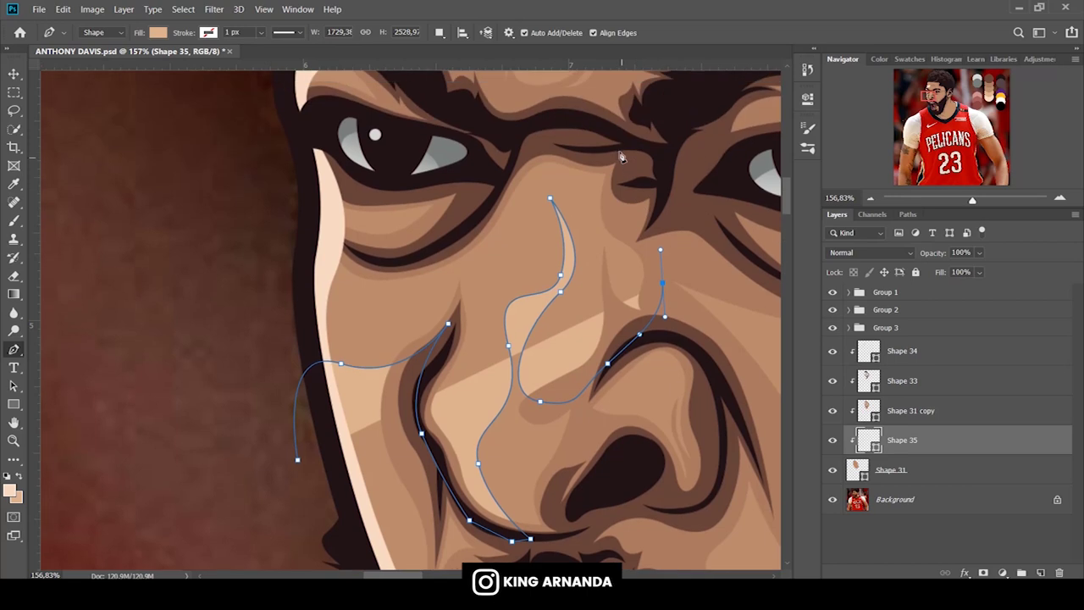
click(618, 149)
click(480, 155)
click(372, 169)
drag(261, 253, 245, 347)
click(297, 460)
scroll(508, 339, right, 1)
scroll(508, 339, right, 5)
key(alt+bracketright)
Try an eyebrow path combined with Shape 31 copy, then undo it.
click(93, 32)
click(94, 52)
click(831, 469)
click(314, 167)
drag(460, 184, 532, 206)
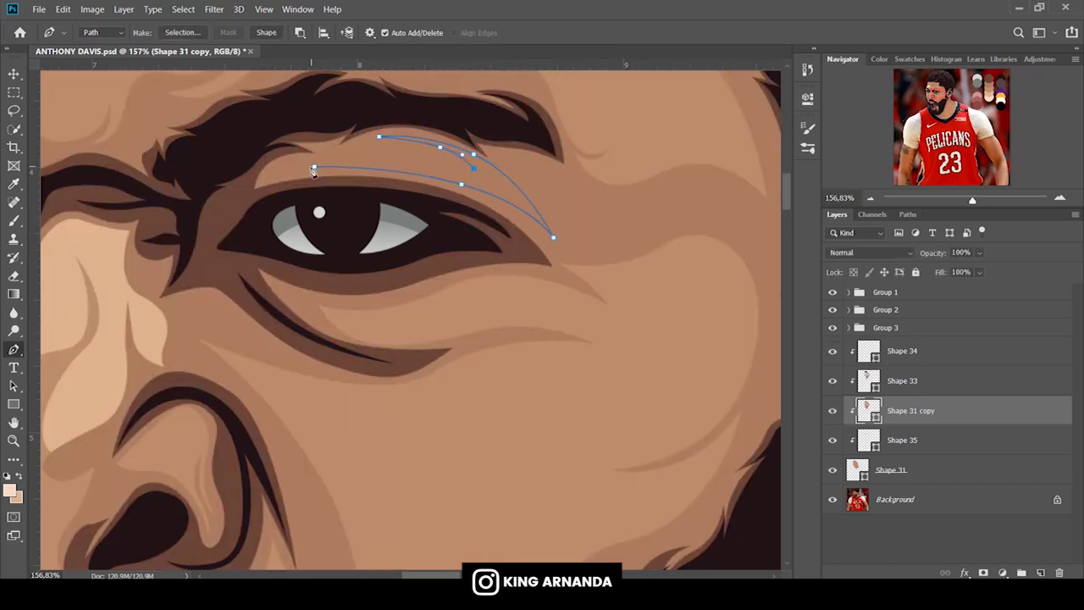
click(915, 415)
click(299, 32)
click(372, 88)
click(299, 32)
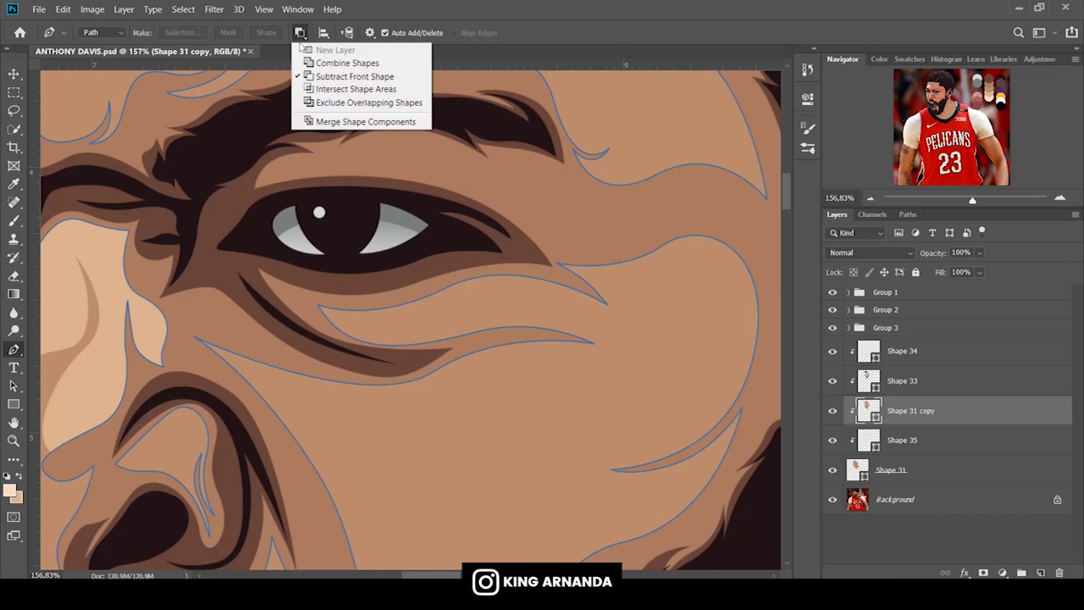
click(314, 75)
key(ctrl+z)
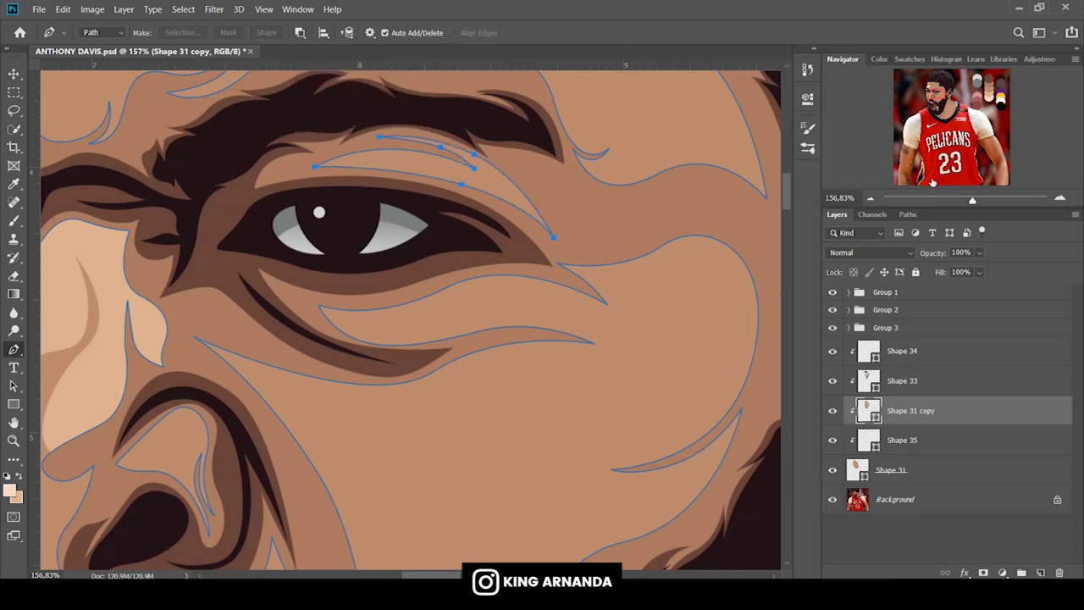
drag(934, 108, 927, 136)
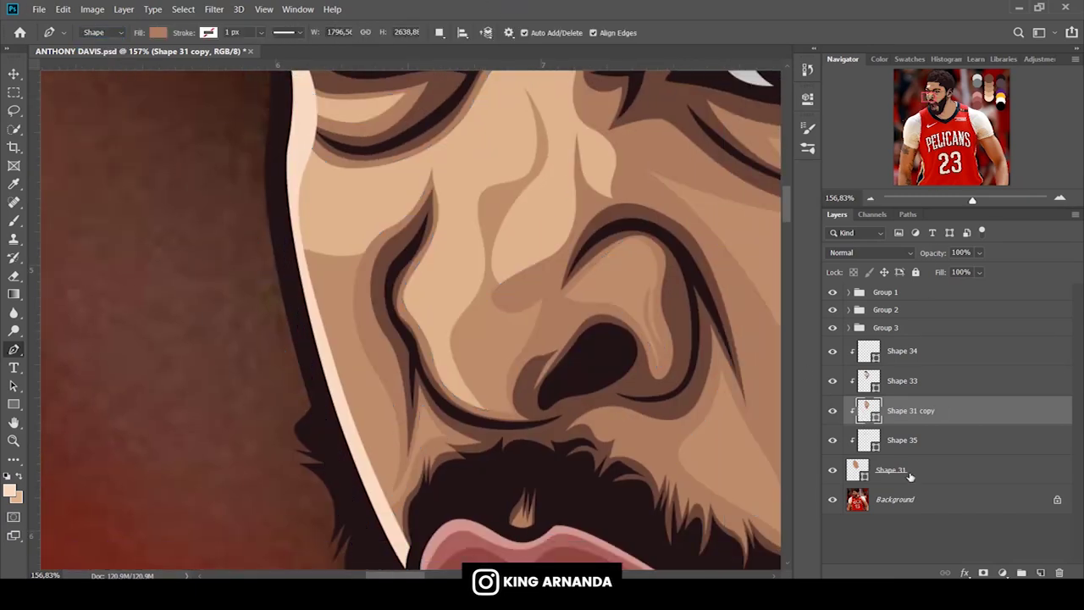
Select Shape 35 and frame the cheek under the right-hand eye.
click(916, 449)
drag(935, 98, 931, 95)
drag(972, 200, 965, 200)
click(833, 469)
click(832, 469)
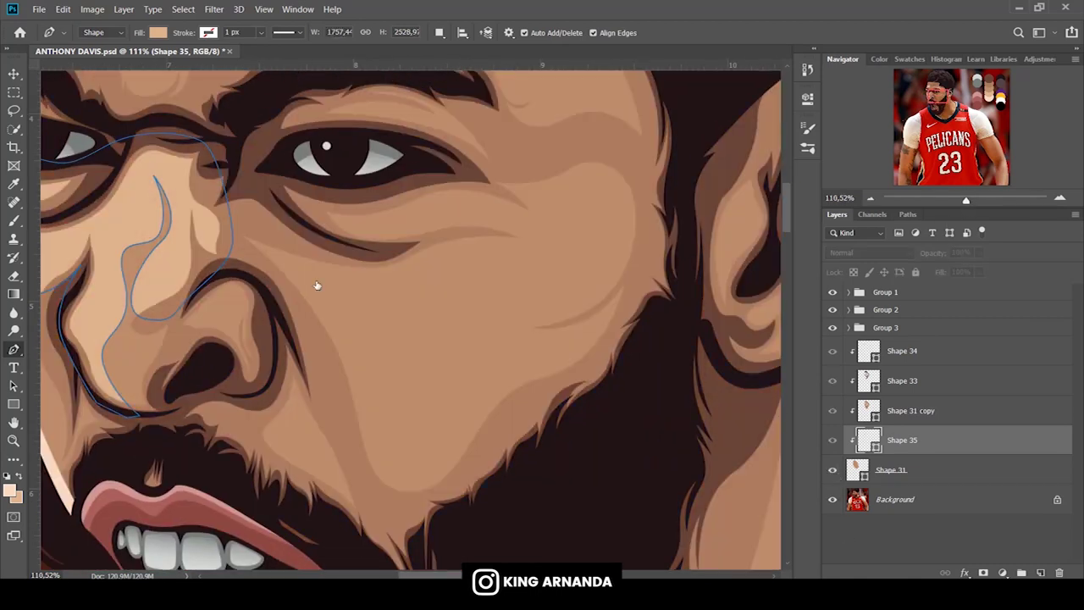
Draw the Shape 36 cheek highlight under the eye and give it a layer mask.
click(306, 333)
drag(397, 326, 425, 364)
drag(528, 300, 558, 226)
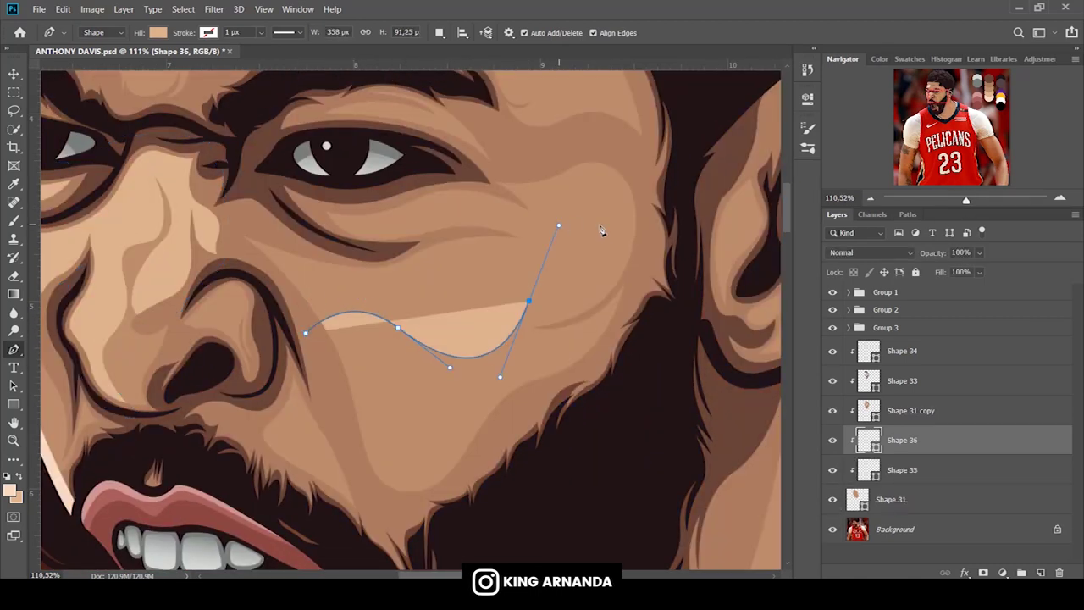
click(607, 227)
click(522, 286)
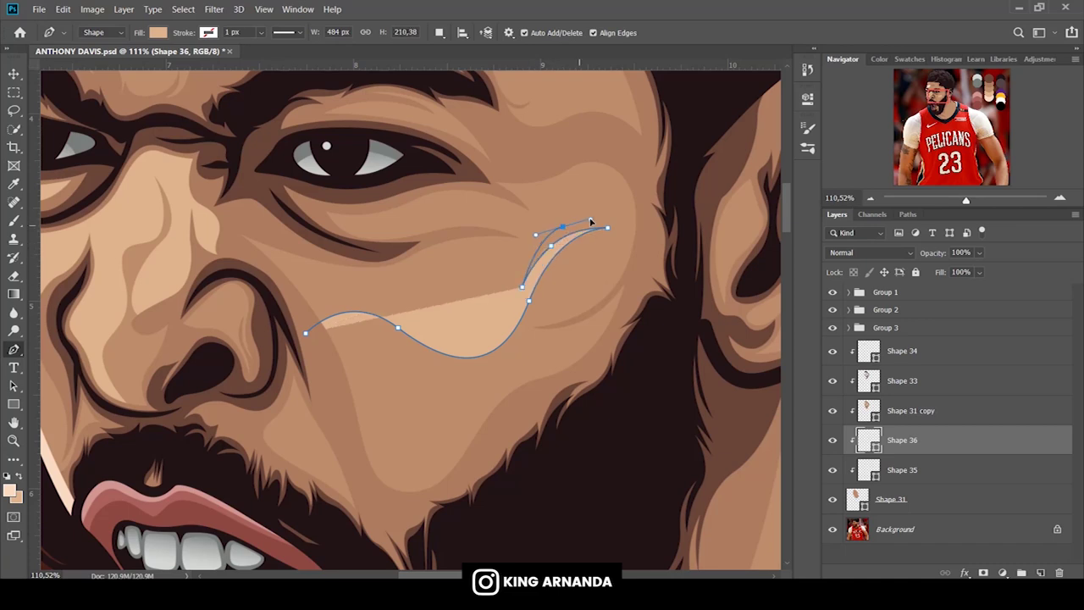
click(600, 215)
drag(494, 170, 421, 189)
drag(253, 186, 229, 223)
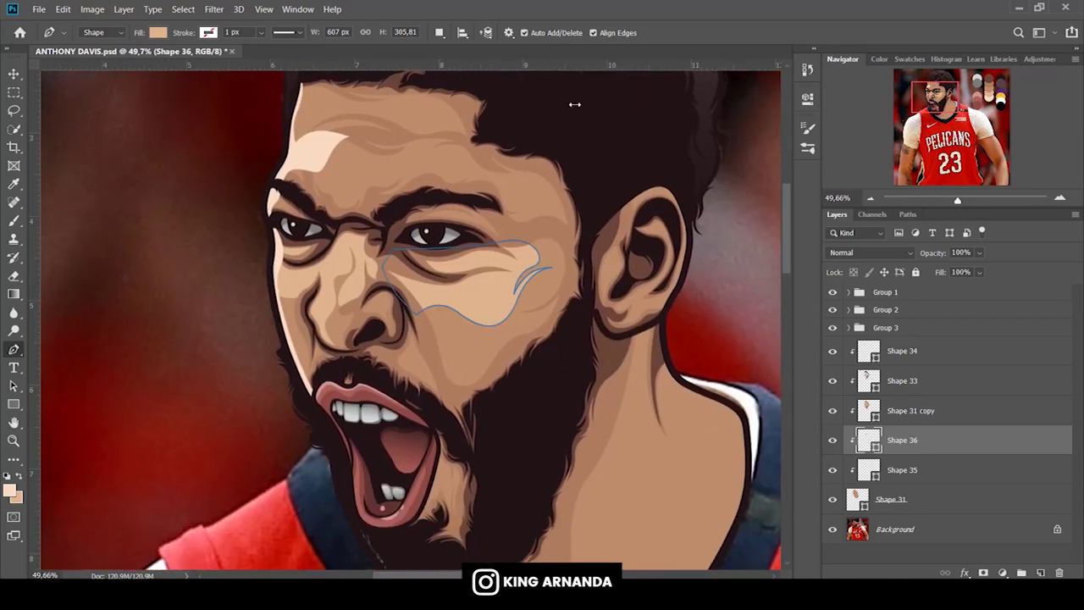
click(15, 219)
Fade part of the cheek highlight with a soft brush, then add a mask to Shape 35.
click(982, 572)
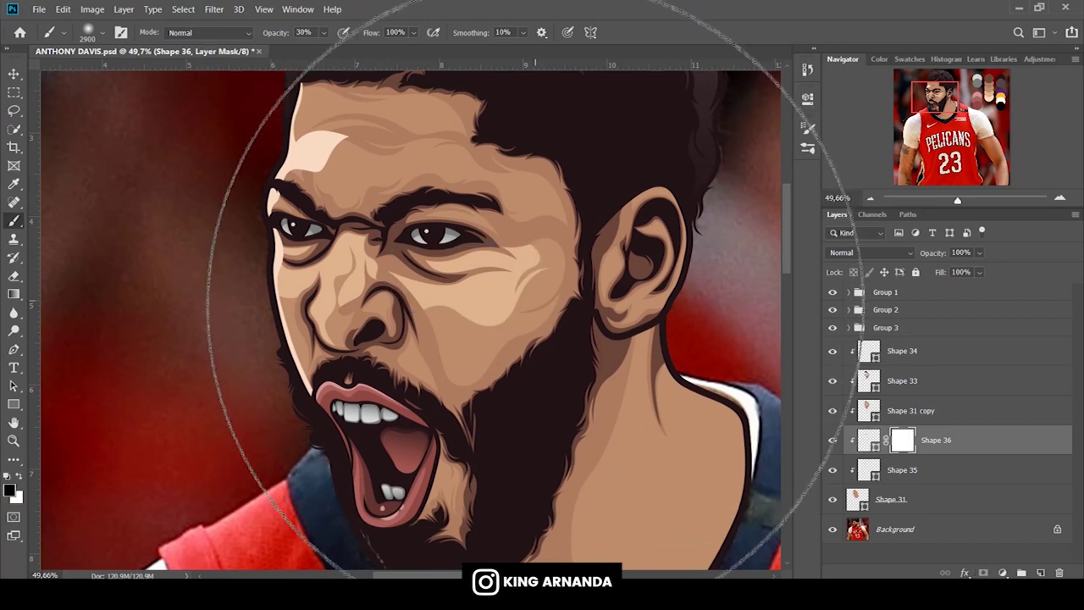
key(bracketleft)
key(bracketleft)
key(bracketleft)
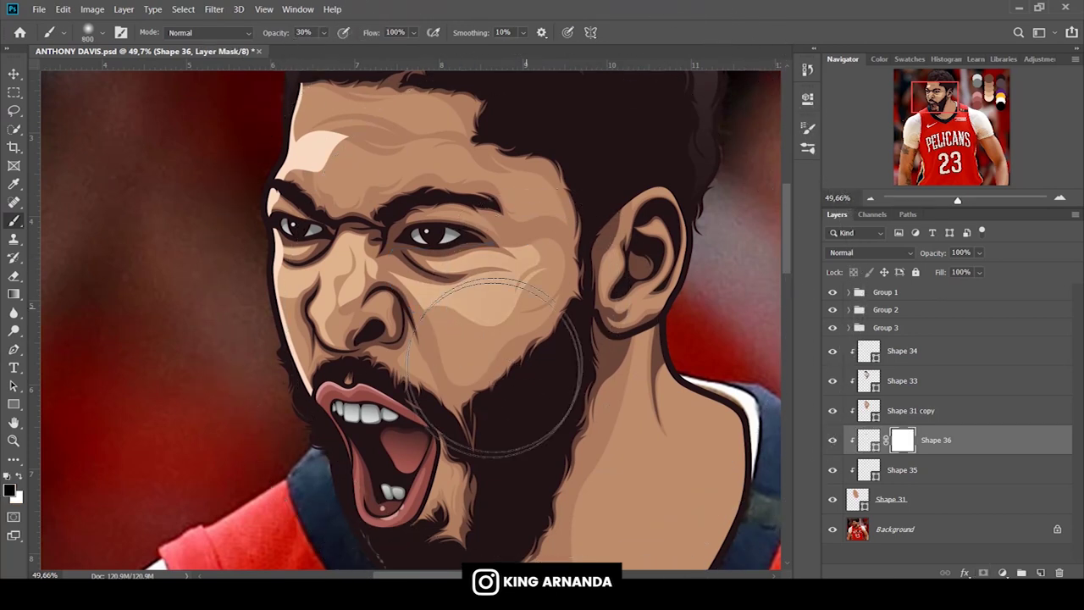
key(bracketleft)
mouse_move(276, 33)
mouse_down()
mouse_move(294, 37)
mouse_move(262, 38)
mouse_up()
key(bracketright)
key(bracketright)
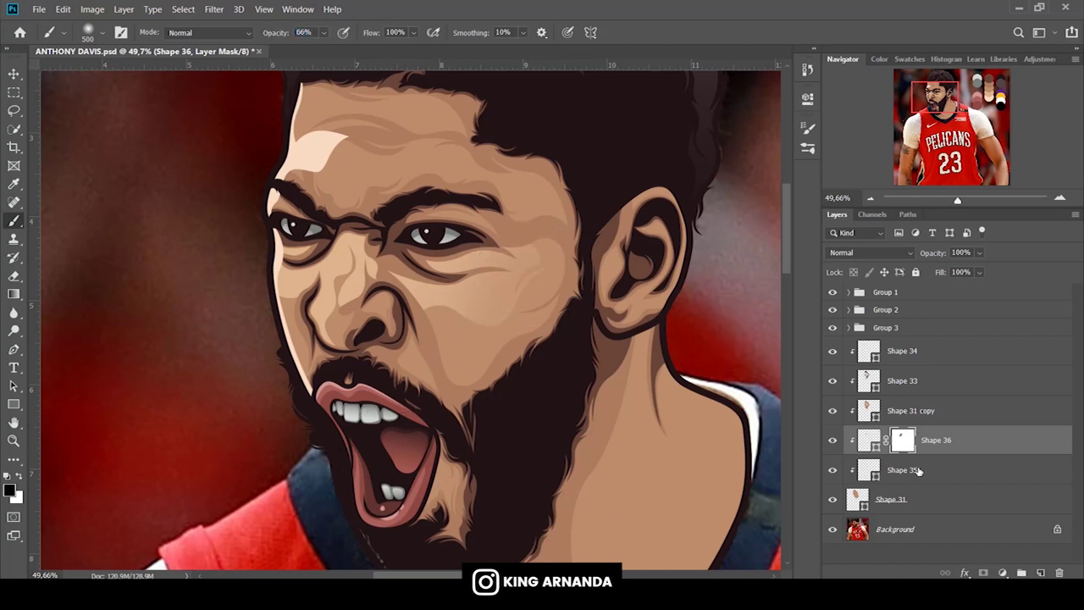
click(918, 471)
click(983, 572)
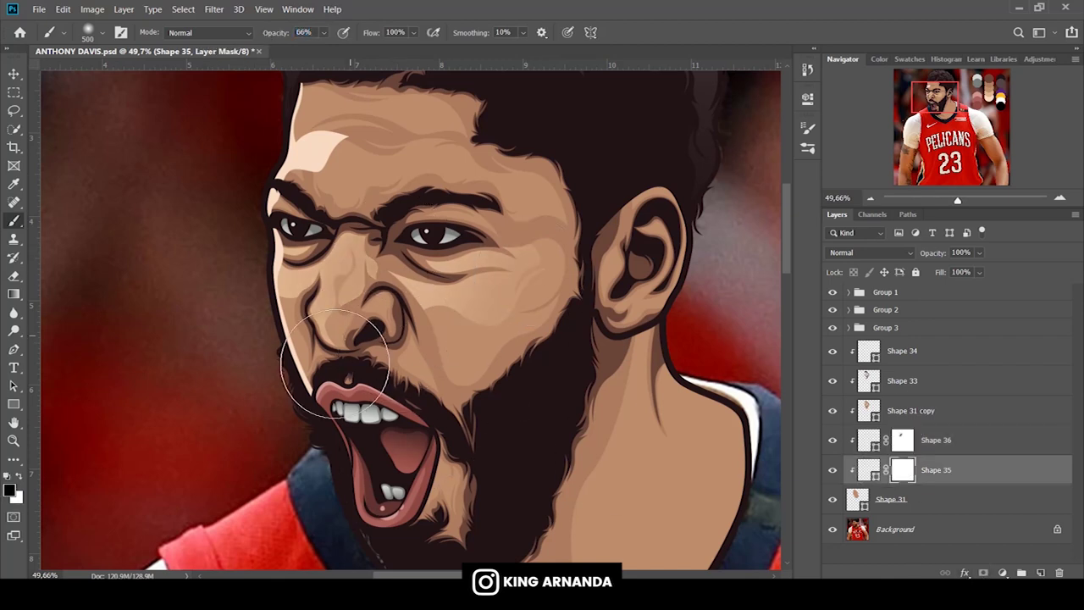
Zoom in on the nose and draw a curved highlight over the nostril top.
click(14, 349)
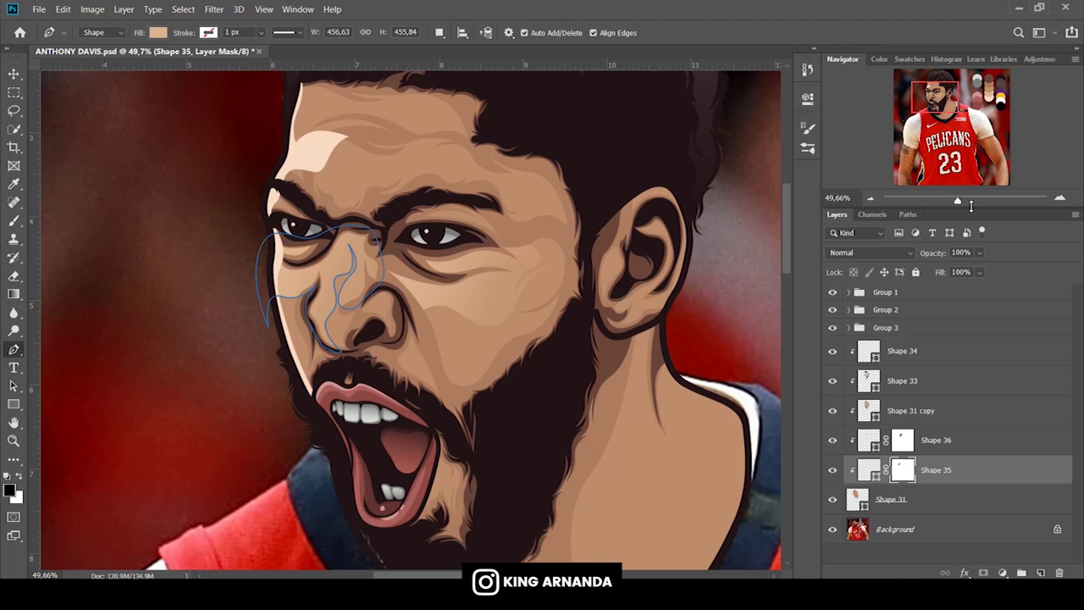
click(970, 202)
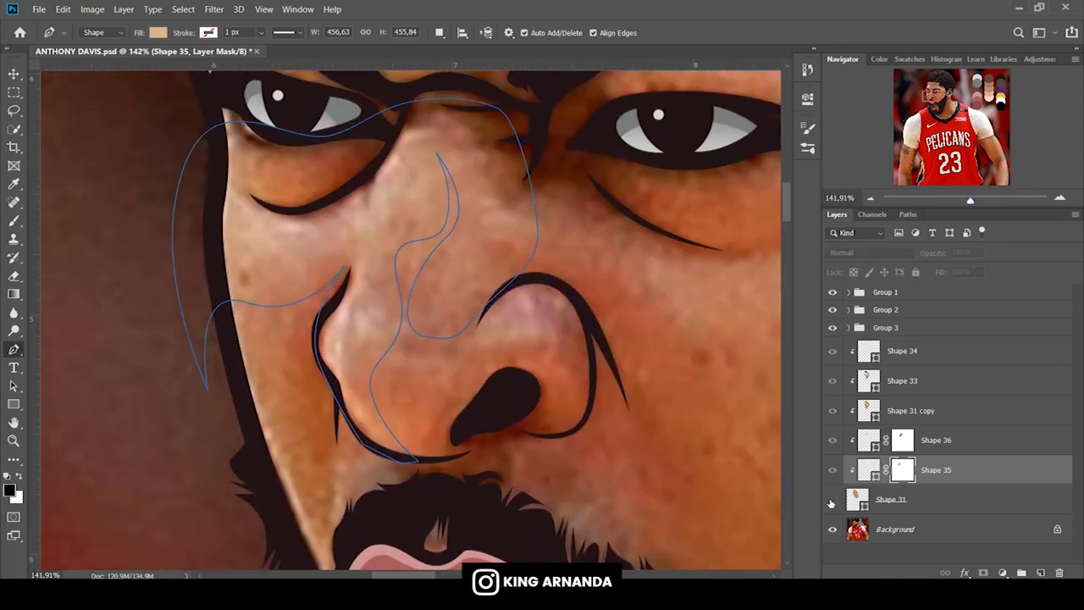
click(832, 500)
click(479, 357)
click(505, 342)
click(530, 345)
click(538, 325)
drag(554, 282, 529, 272)
drag(464, 336, 458, 356)
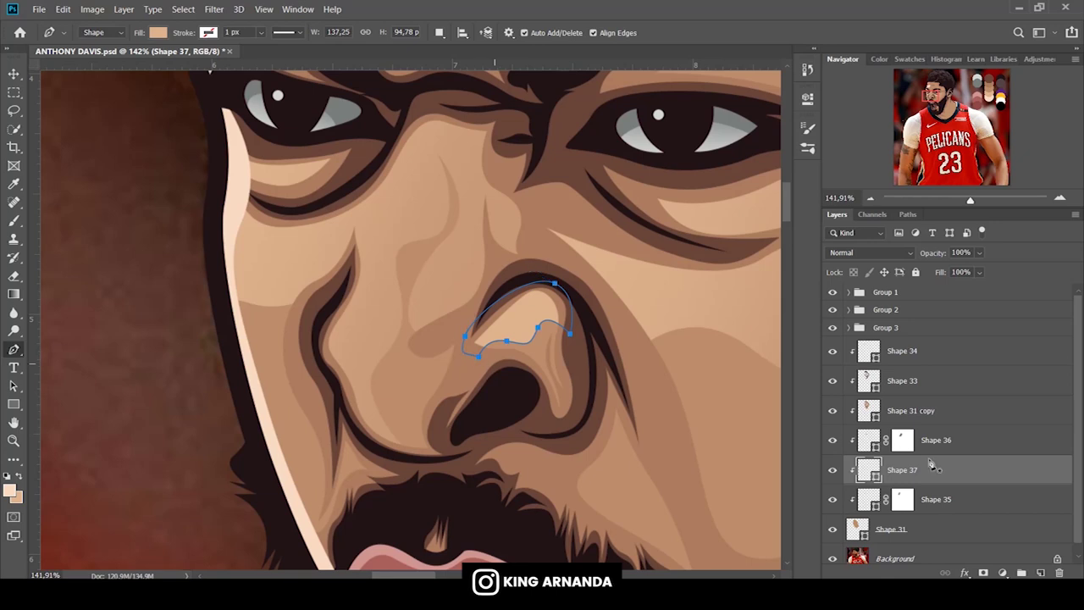
Draw a lighter peach highlight along the nose side and move it lower in the stack.
click(832, 529)
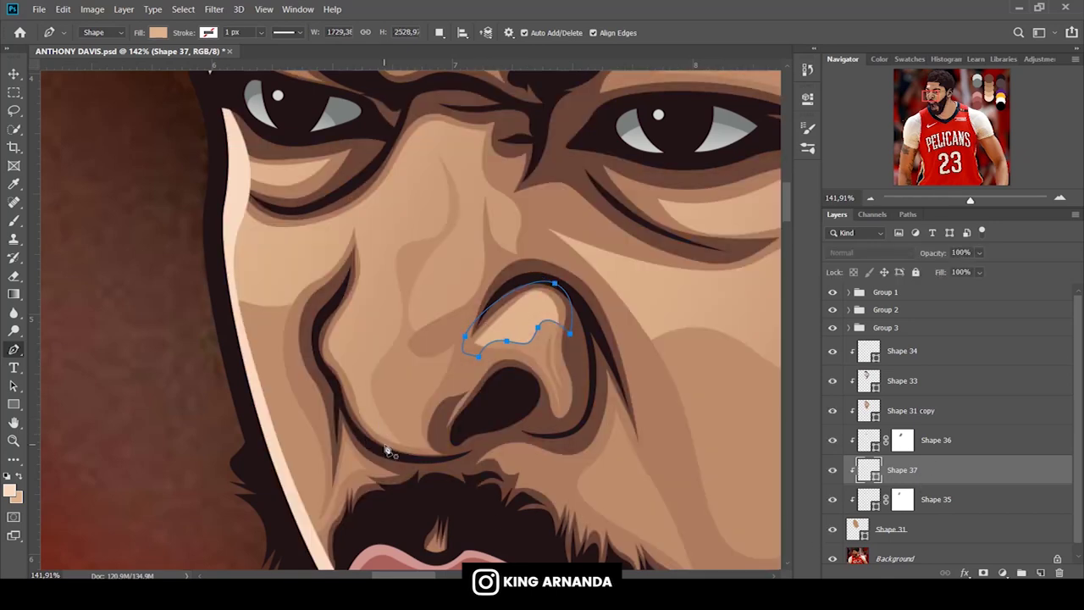
click(384, 444)
drag(365, 404, 366, 390)
click(354, 277)
drag(384, 443, 440, 474)
click(147, 34)
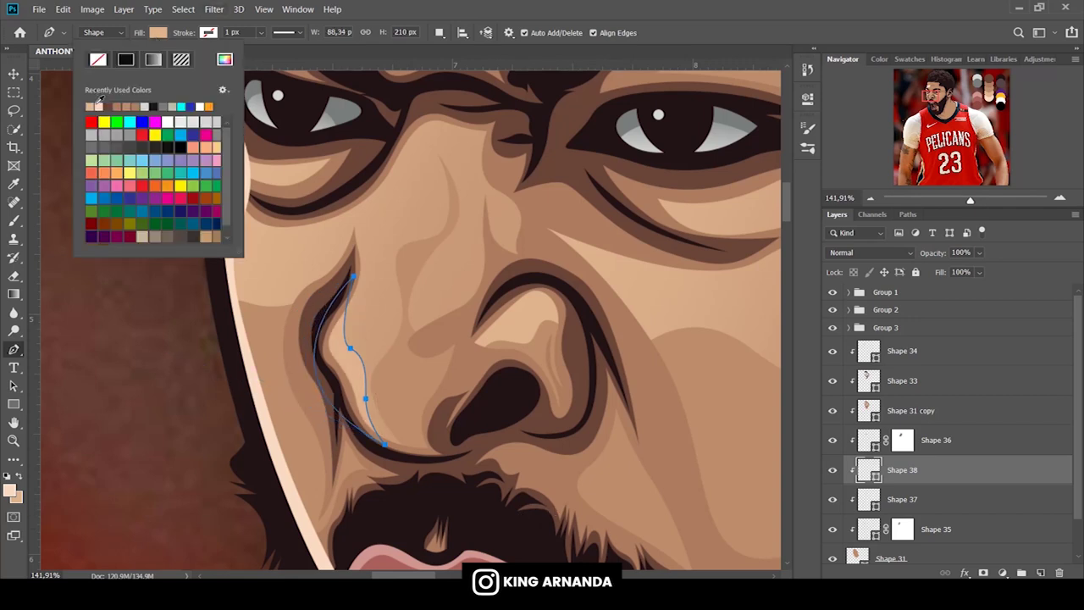
click(95, 100)
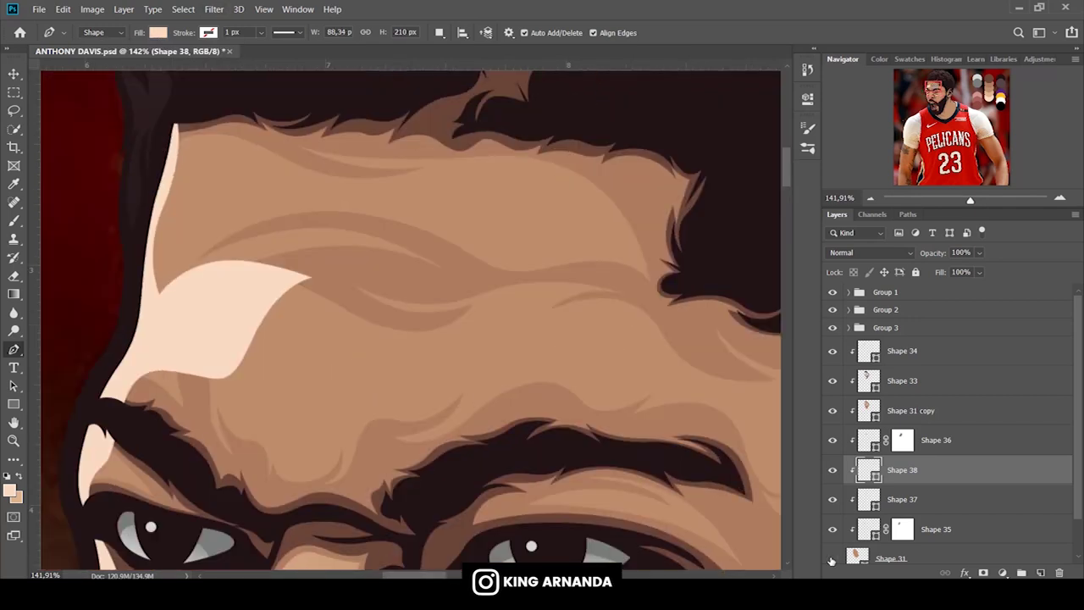
click(831, 559)
click(832, 558)
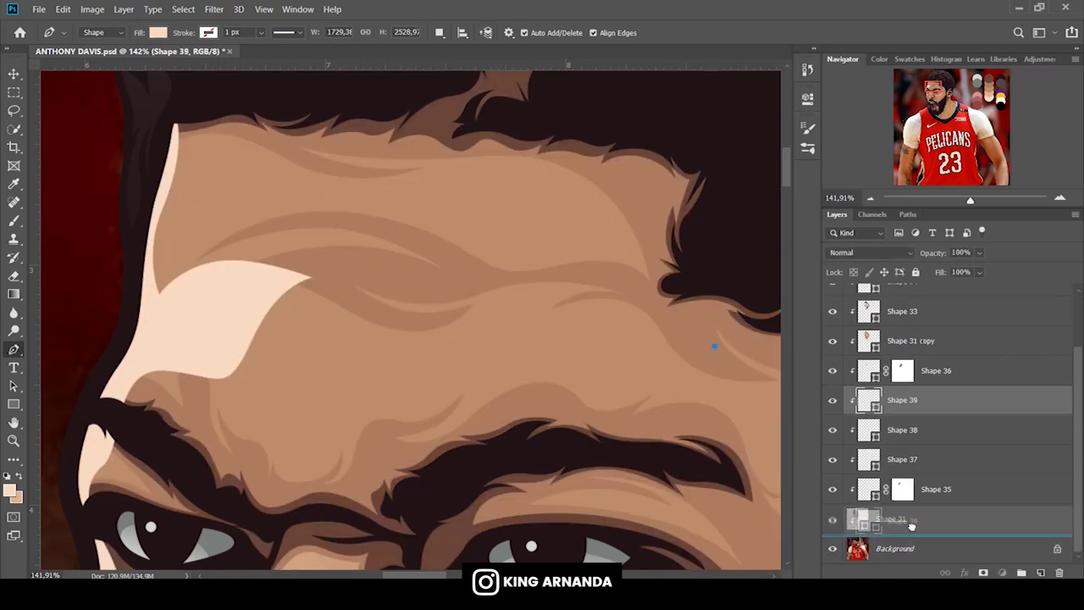
key(ctrl+bracketleft)
key(ctrl+bracketleft)
key(ctrl+bracketleft)
Set the fill colour and start a thin forehead highlight sliver.
click(158, 32)
click(834, 510)
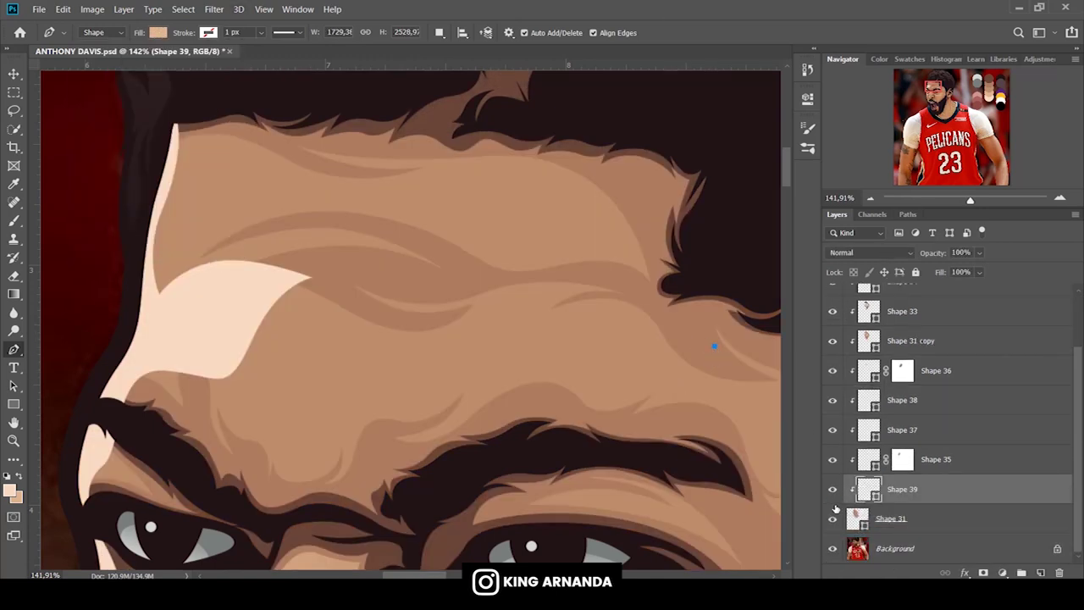
click(834, 511)
click(447, 356)
drag(519, 321, 441, 341)
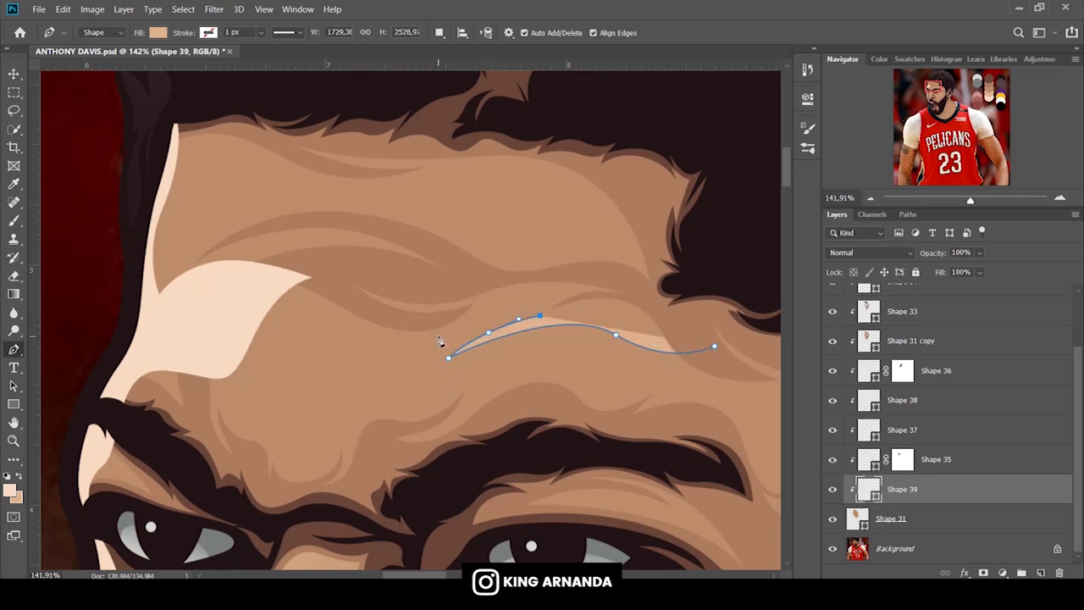
click(383, 359)
key(z)
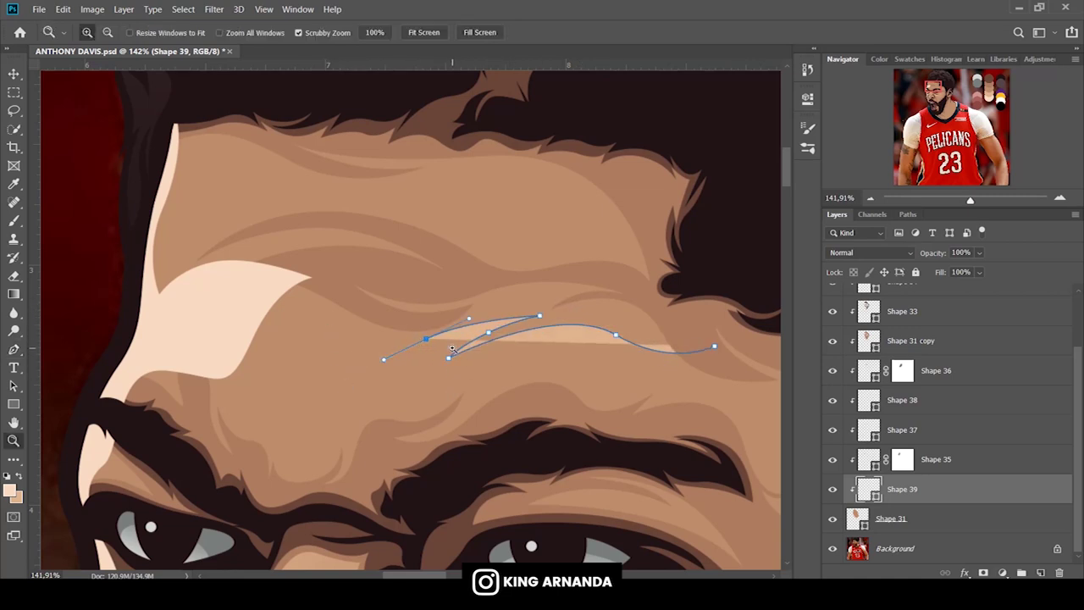
click(13, 350)
Reshape and extend the Shape 39 outline along the eyebrow and hairline.
drag(426, 338, 446, 344)
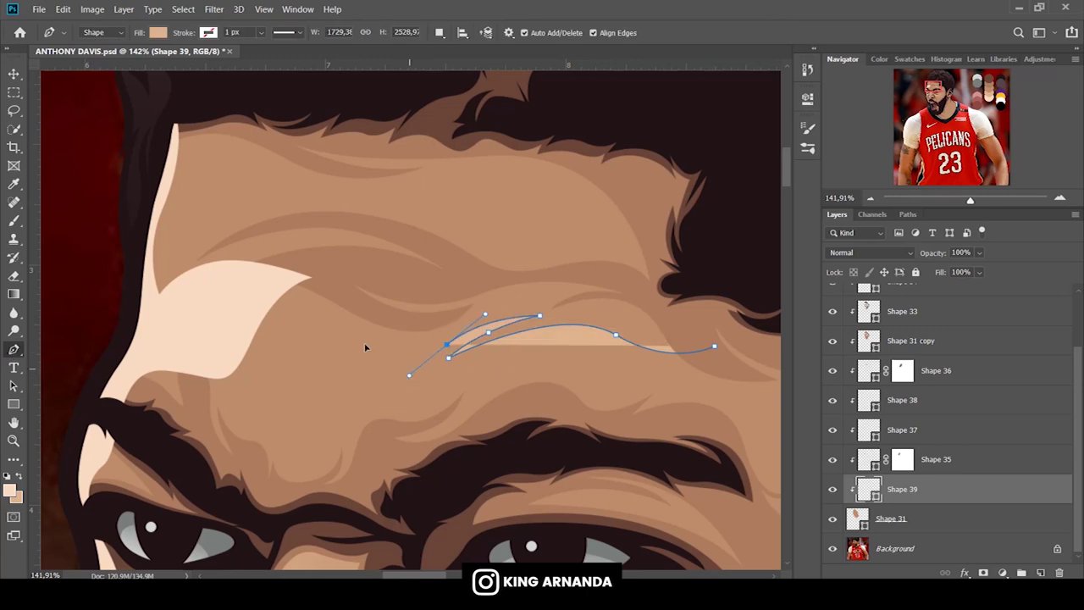
drag(343, 360, 318, 337)
drag(299, 415, 323, 457)
drag(539, 439, 610, 440)
drag(709, 485, 405, 332)
click(405, 329)
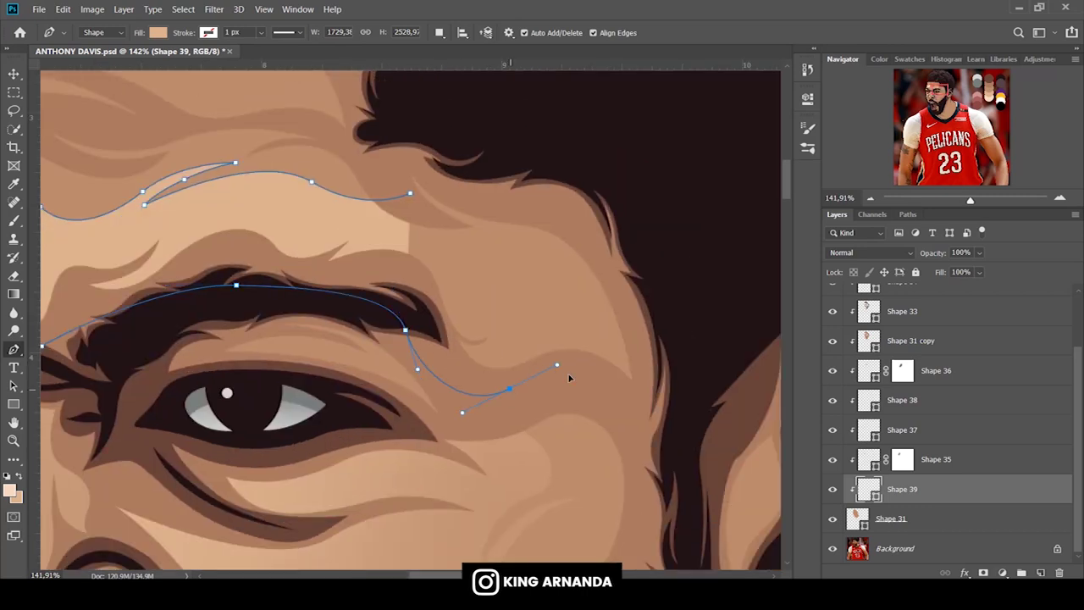
click(509, 389)
click(645, 409)
drag(642, 296, 623, 244)
drag(440, 161, 409, 151)
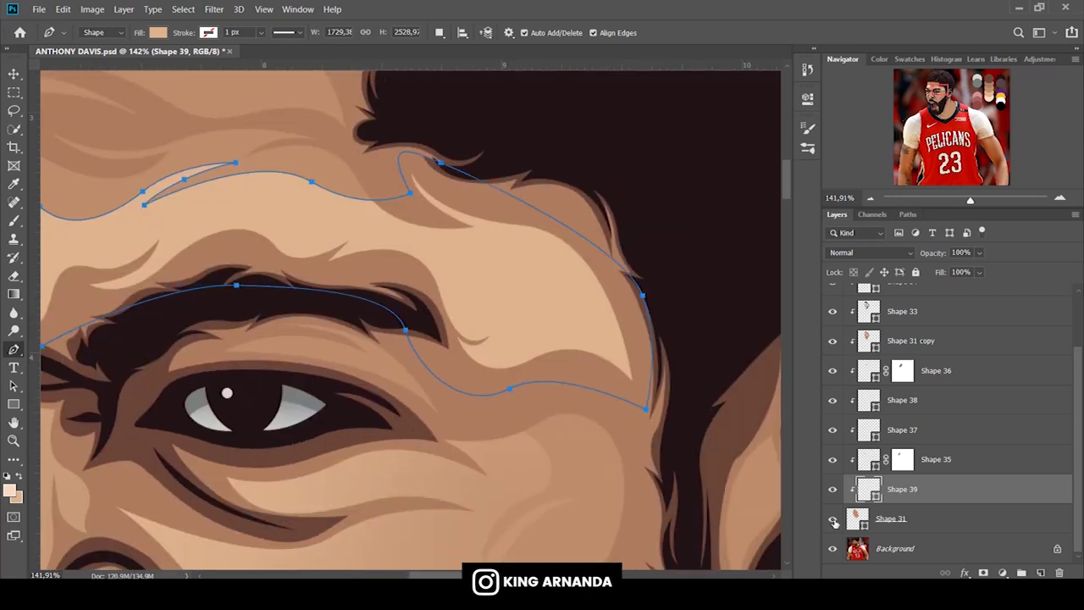
Check the brow highlight against the photo and add a layer mask.
click(832, 518)
click(833, 518)
key(b)
click(982, 573)
scroll(483, 208, up, 2)
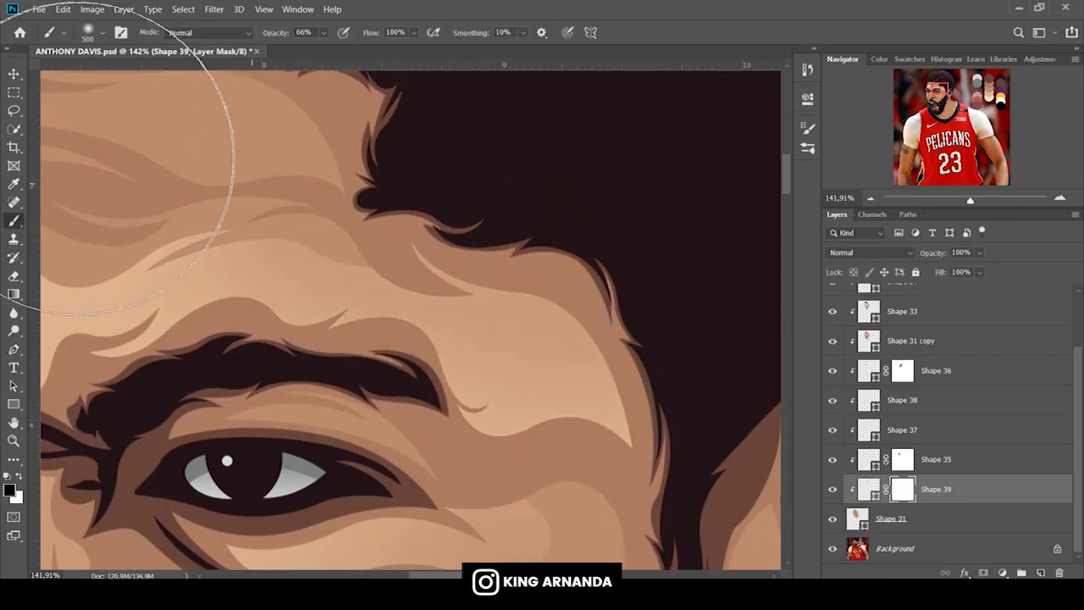
Draw a closed Shape 40 arching over the eyebrow above Shape 31 copy.
click(14, 349)
click(832, 518)
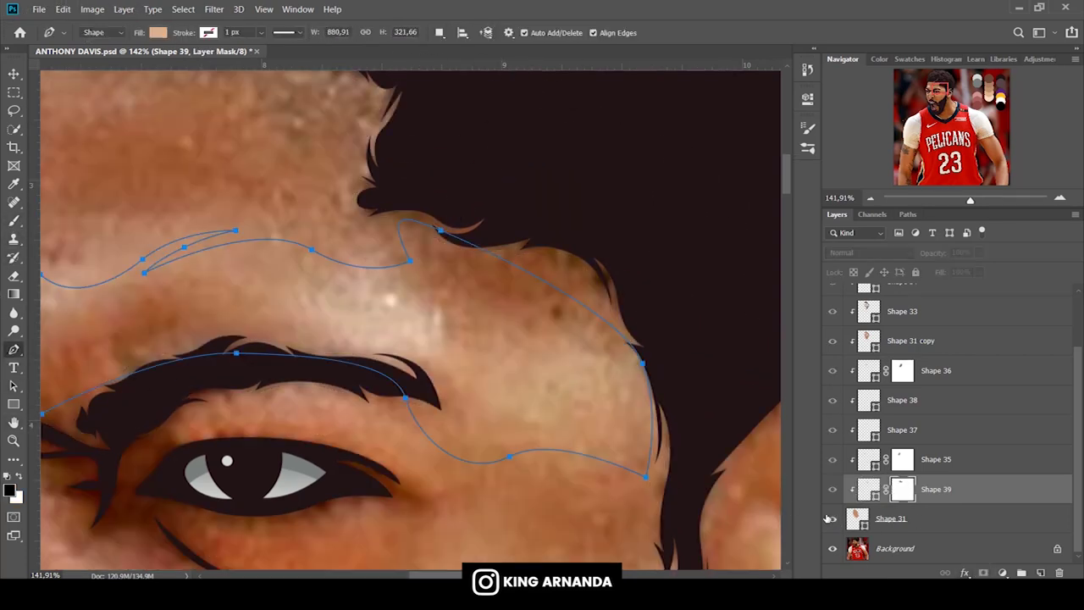
ctrl+click(219, 366)
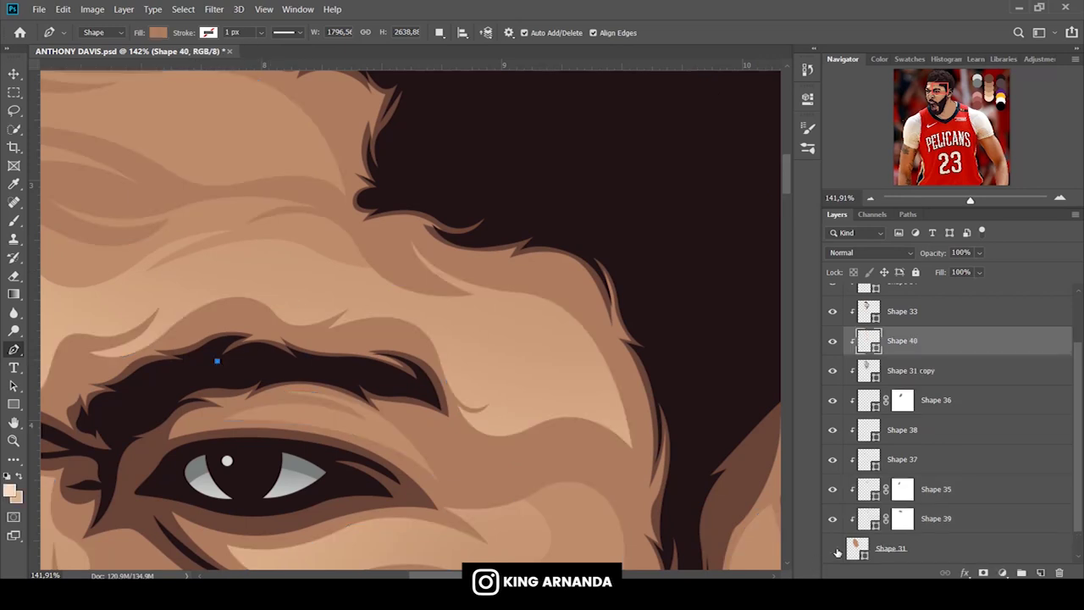
click(833, 548)
drag(292, 277, 350, 273)
click(408, 344)
click(377, 295)
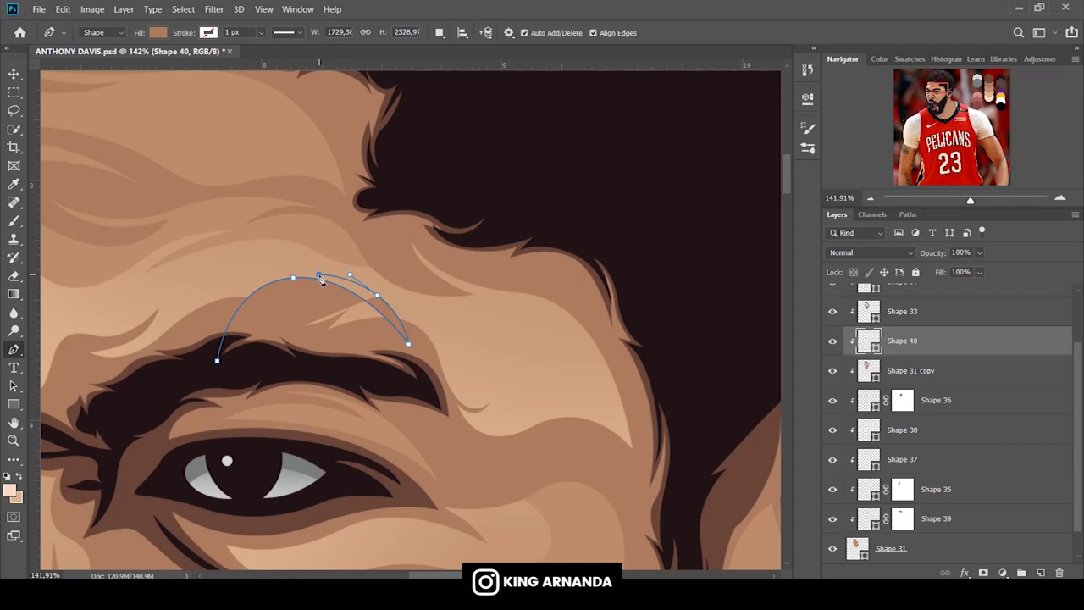
click(319, 275)
drag(421, 327, 443, 394)
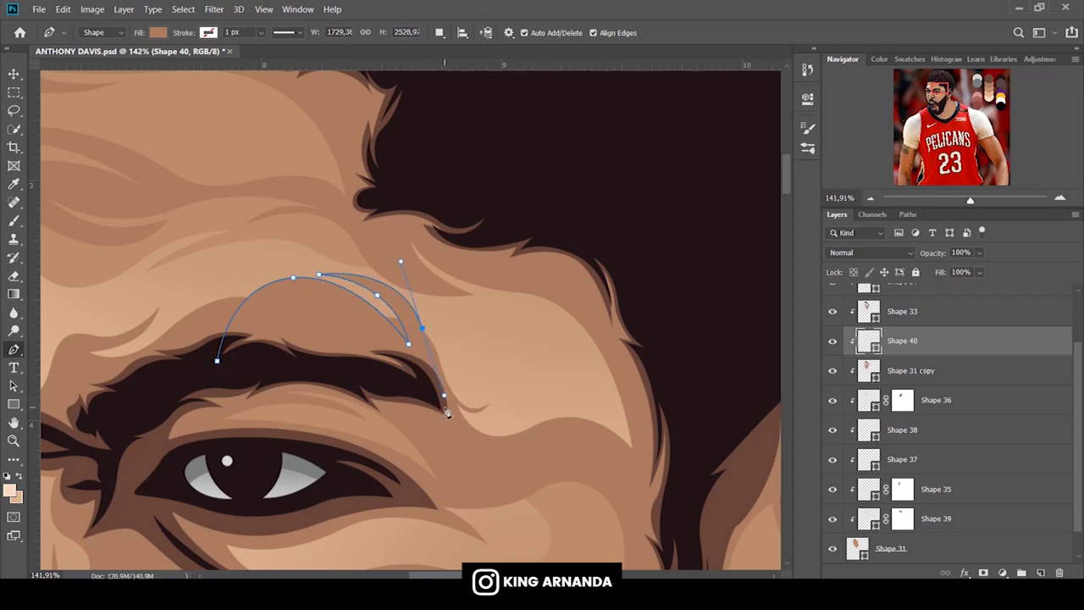
drag(217, 362, 105, 362)
Fill the brow arch brown, then zoom out to compare the face with the photo.
click(161, 32)
double_click(101, 102)
click(965, 518)
drag(970, 200, 956, 201)
mouse_move(940, 144)
mouse_down()
mouse_move(925, 182)
mouse_move(960, 200)
mouse_up()
scroll(864, 537, down, 1)
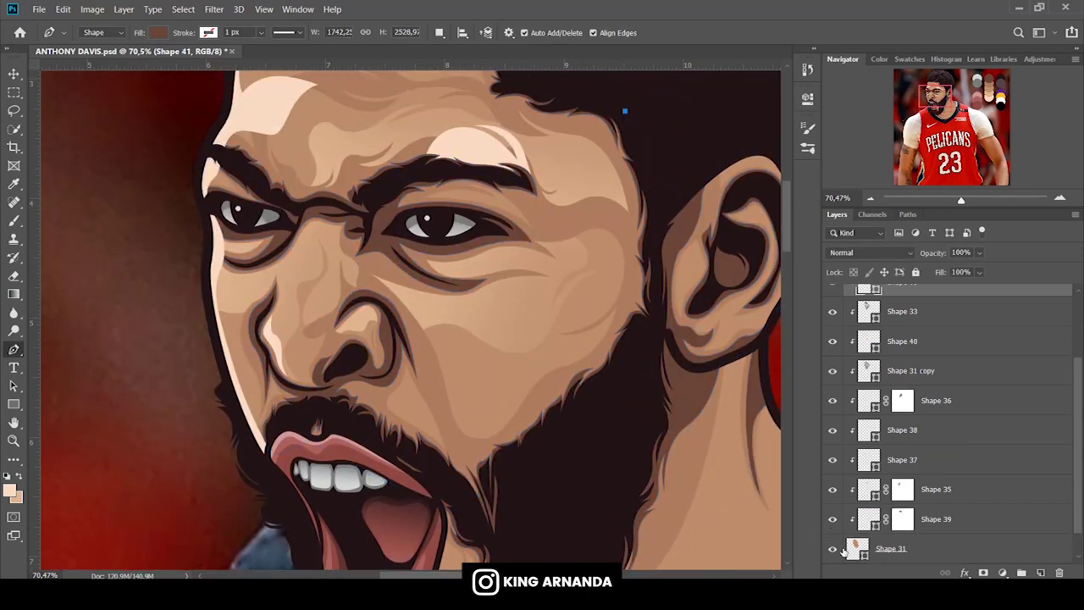
click(831, 548)
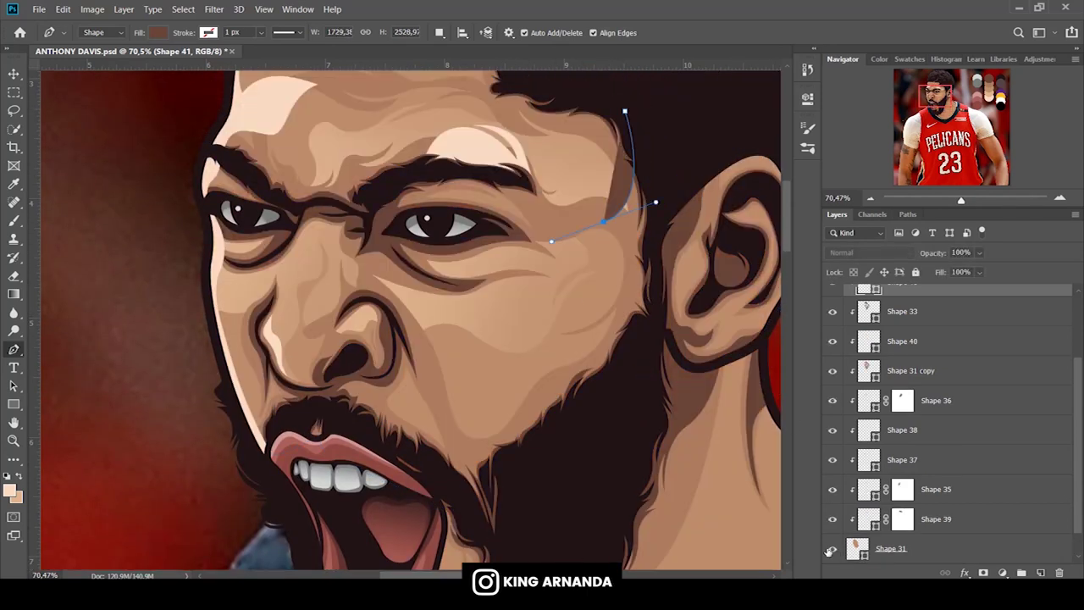
Trace the Shape 41 cheek shadow from the temple, down the right cheek, around the jaw and back up.
drag(585, 306, 604, 355)
click(832, 548)
click(467, 387)
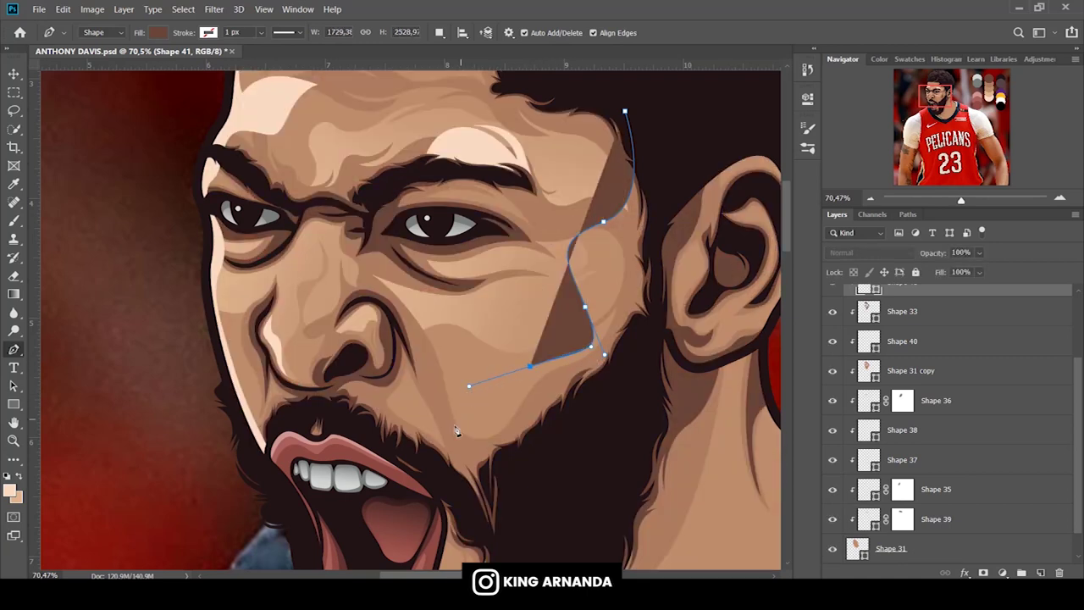
drag(455, 424, 443, 464)
click(367, 428)
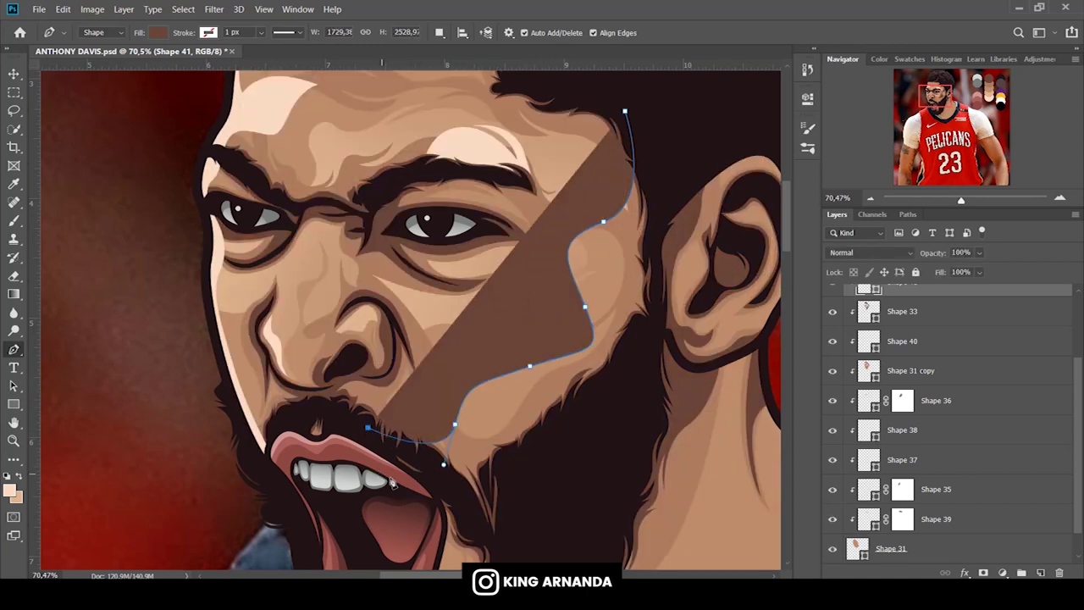
click(382, 474)
click(472, 515)
click(550, 535)
click(652, 337)
drag(659, 195, 662, 138)
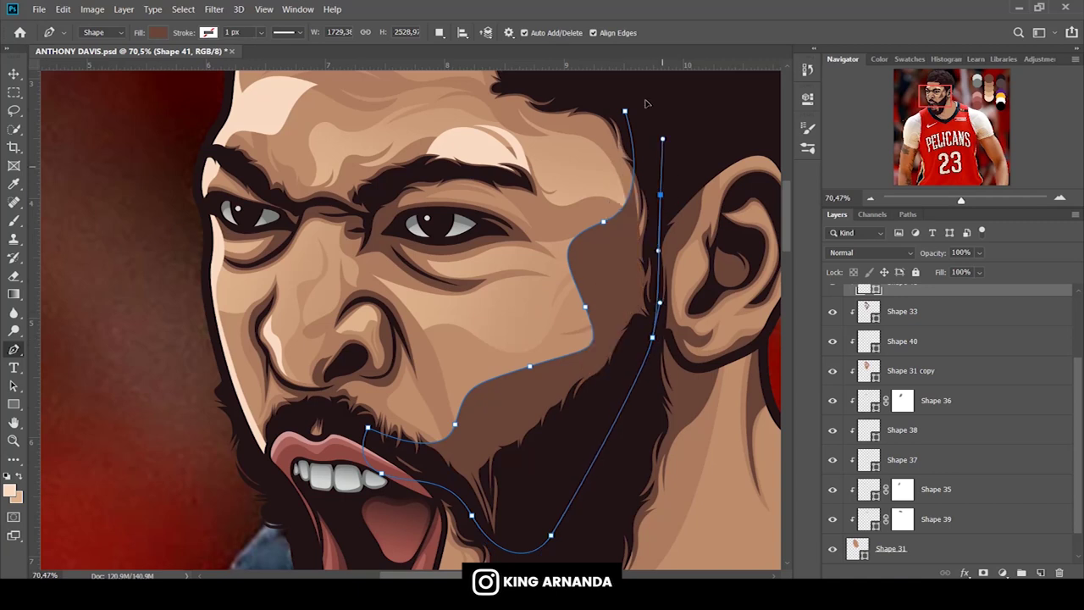
Add a layer mask to Shape 41, try a soft brush stroke on its inner edge, then undo it.
click(14, 220)
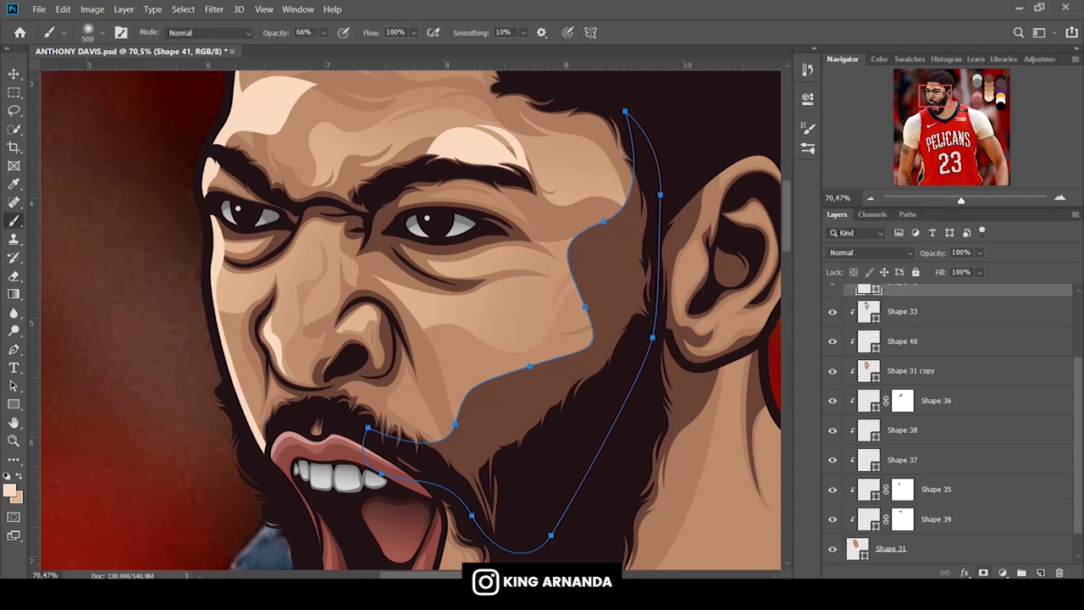
click(983, 572)
key(bracketright)
key(bracketright)
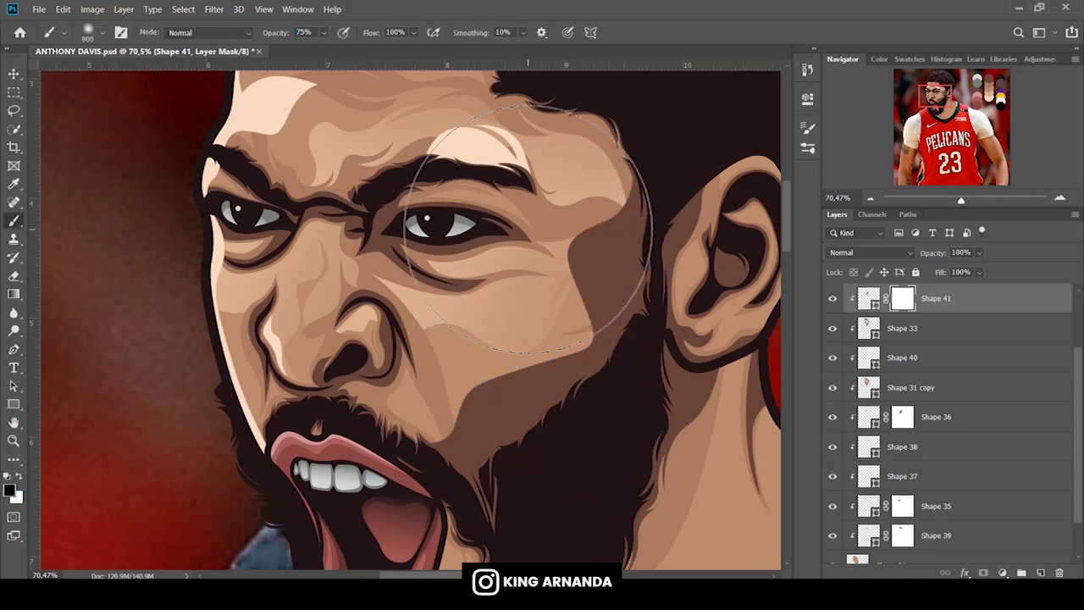
drag(542, 212, 475, 457)
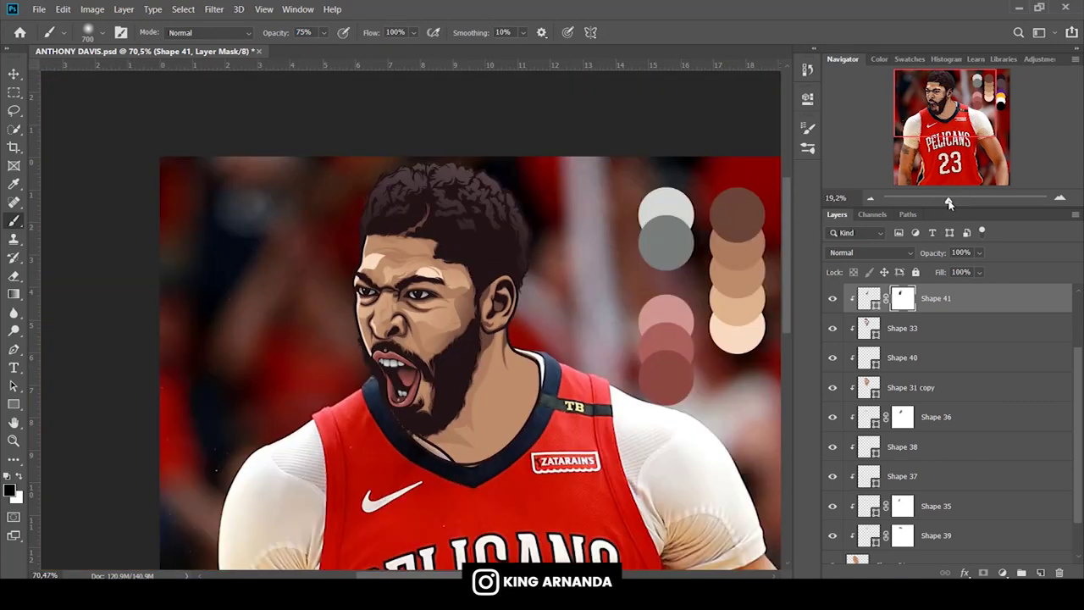
drag(952, 203, 962, 201)
key(ctrl+z)
Paint black with a Dissolve-mode brush on the mask to break the shadow's edge into grainy speckles.
click(207, 32)
click(194, 53)
drag(677, 268, 428, 439)
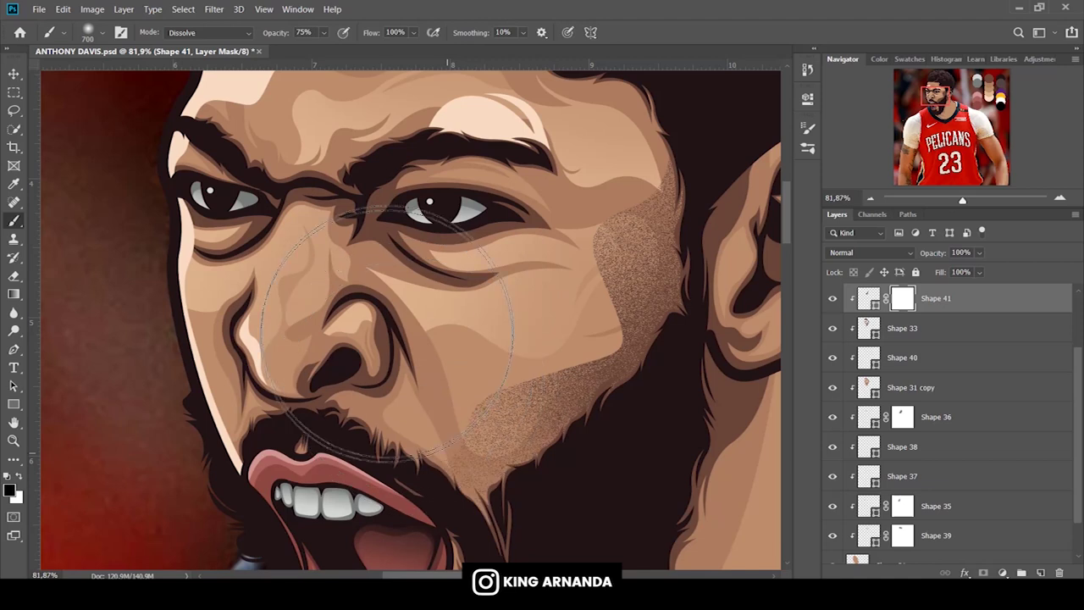
drag(962, 200, 955, 198)
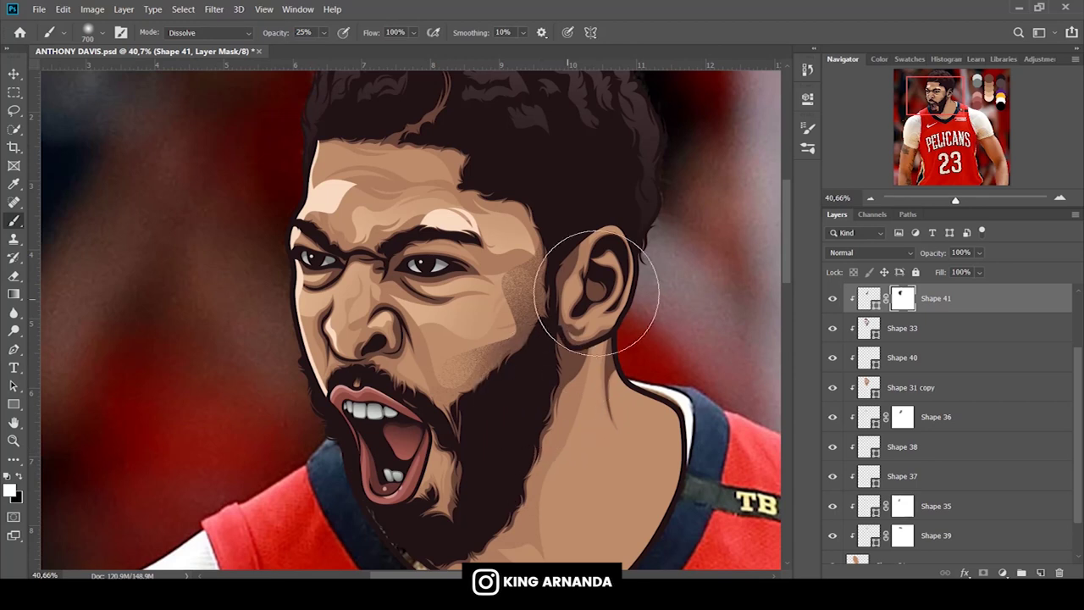
key(p)
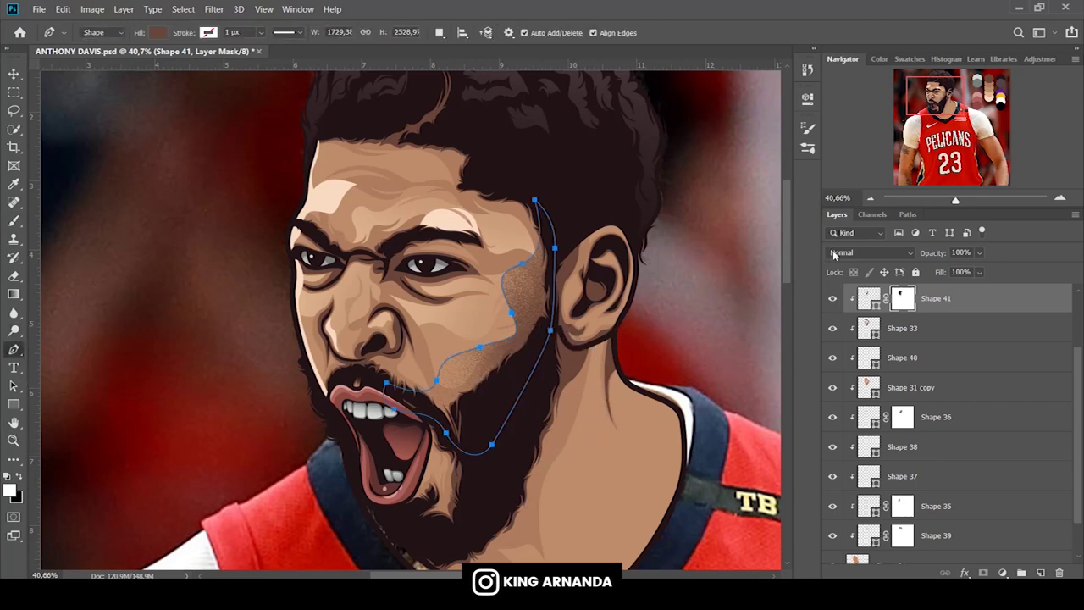
alt+scroll(429, 326, up, 5)
scroll(931, 424, down, 2)
click(832, 529)
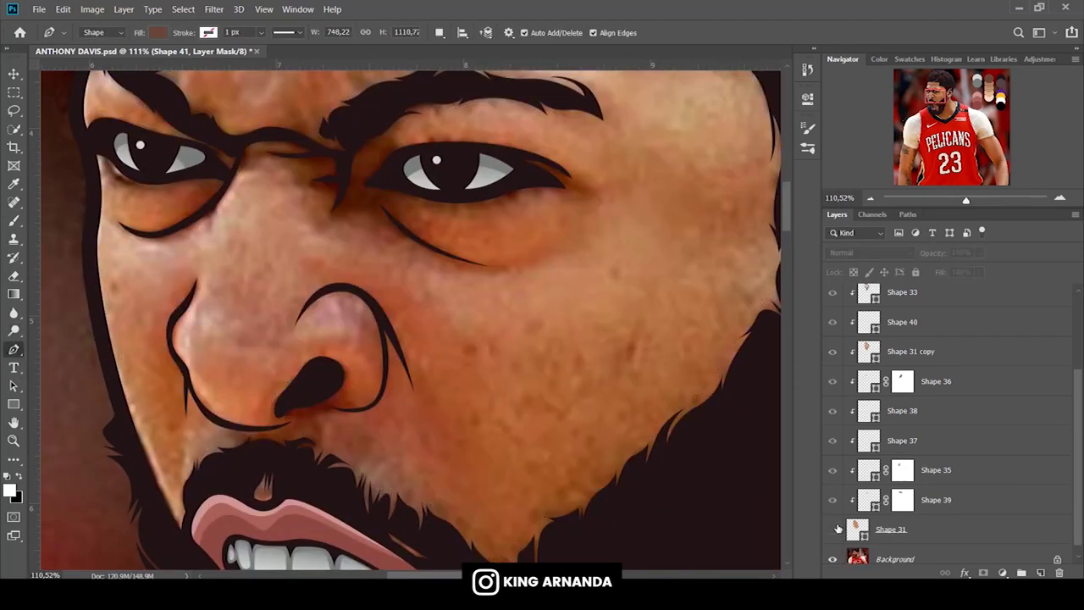
Draw a small ear highlight shape (Shape 42) filled with a lighter skin colour.
scroll(411, 322, right, 10)
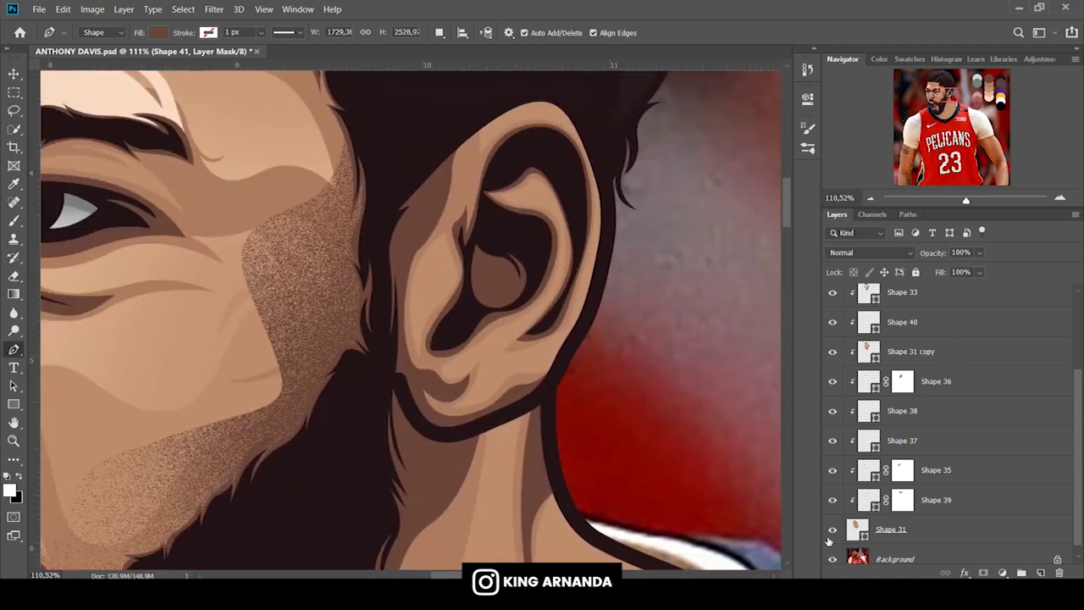
click(835, 530)
click(835, 532)
click(424, 346)
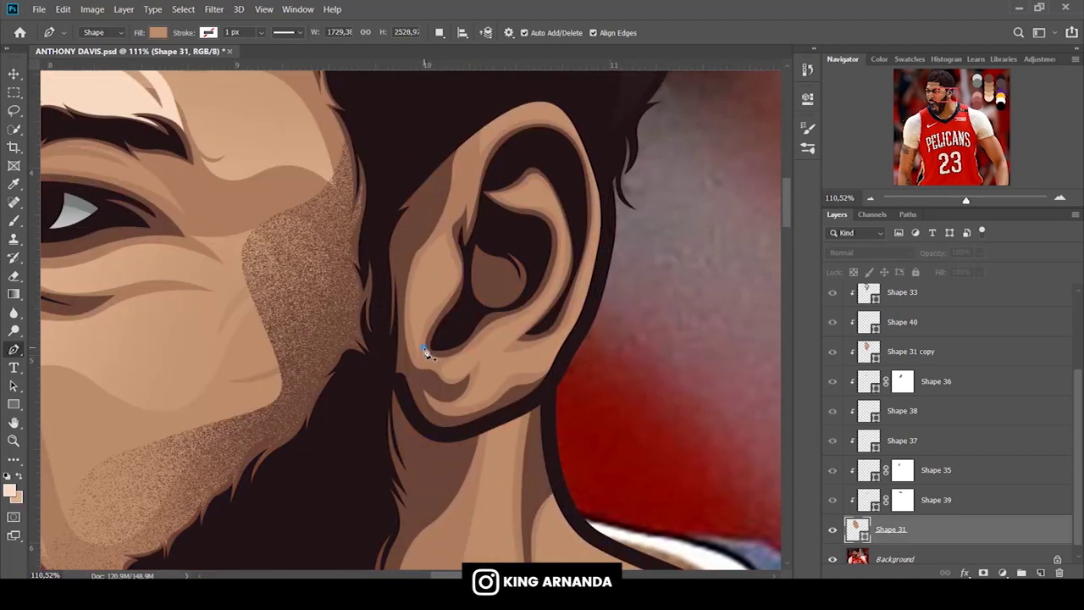
drag(423, 292, 437, 302)
click(424, 345)
click(157, 32)
click(116, 105)
click(835, 557)
click(834, 557)
Trace and close the darker Shape 43 ear shadow along the top and back of the ear.
click(488, 142)
drag(548, 114, 574, 127)
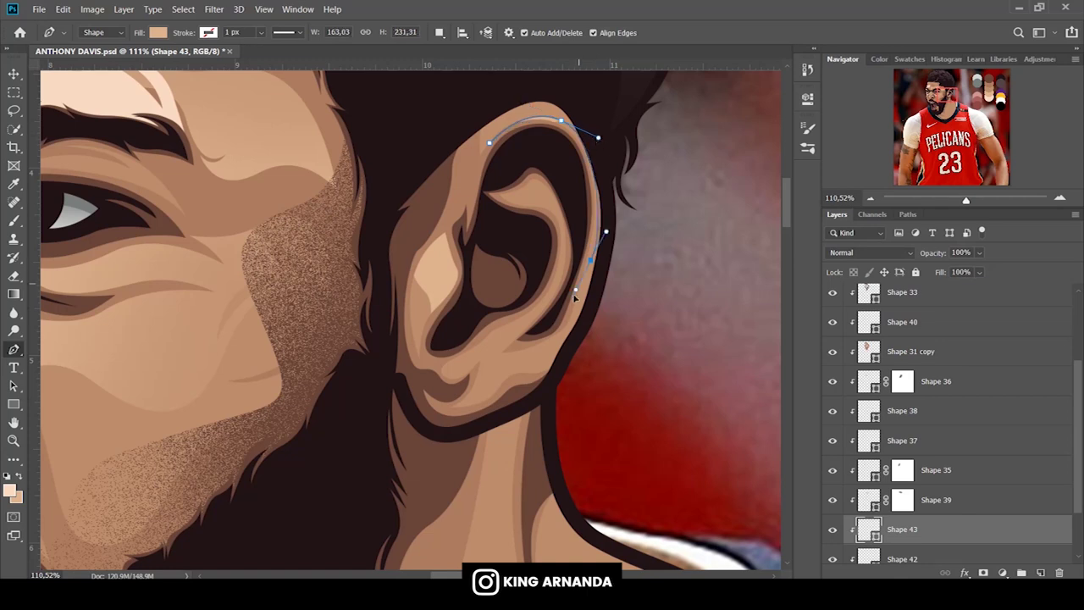
drag(578, 291, 584, 280)
drag(542, 324, 561, 310)
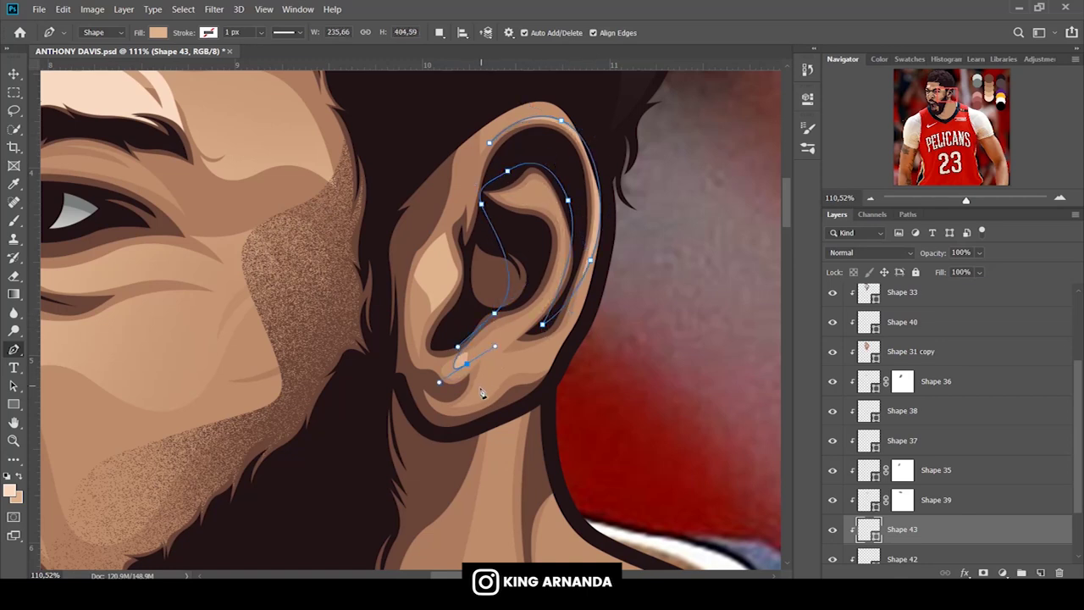
drag(523, 397, 551, 382)
drag(606, 312, 620, 265)
drag(563, 85, 587, 92)
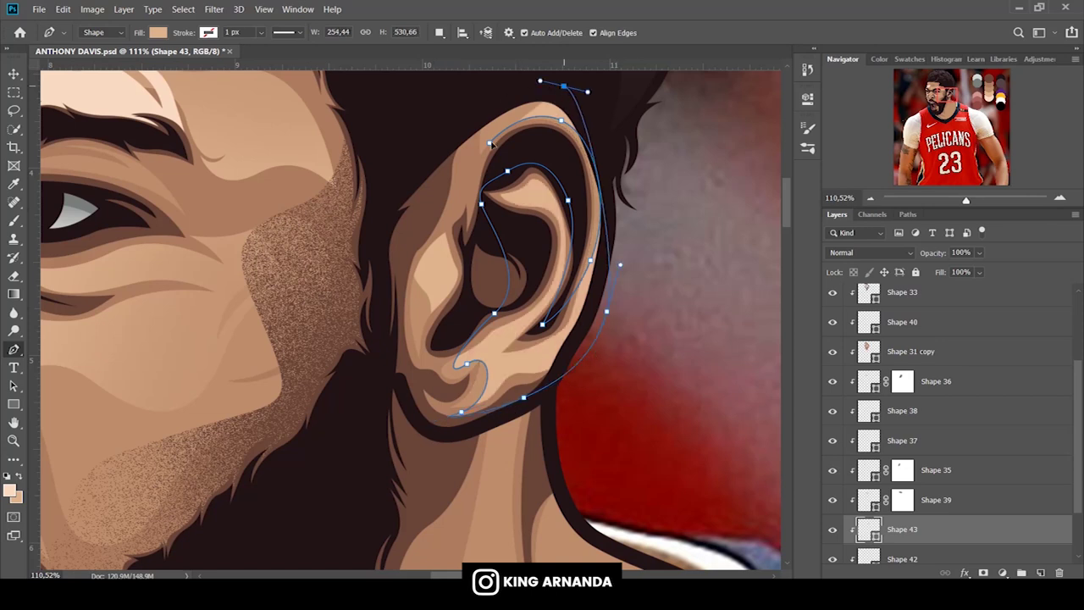
click(481, 205)
key(Return)
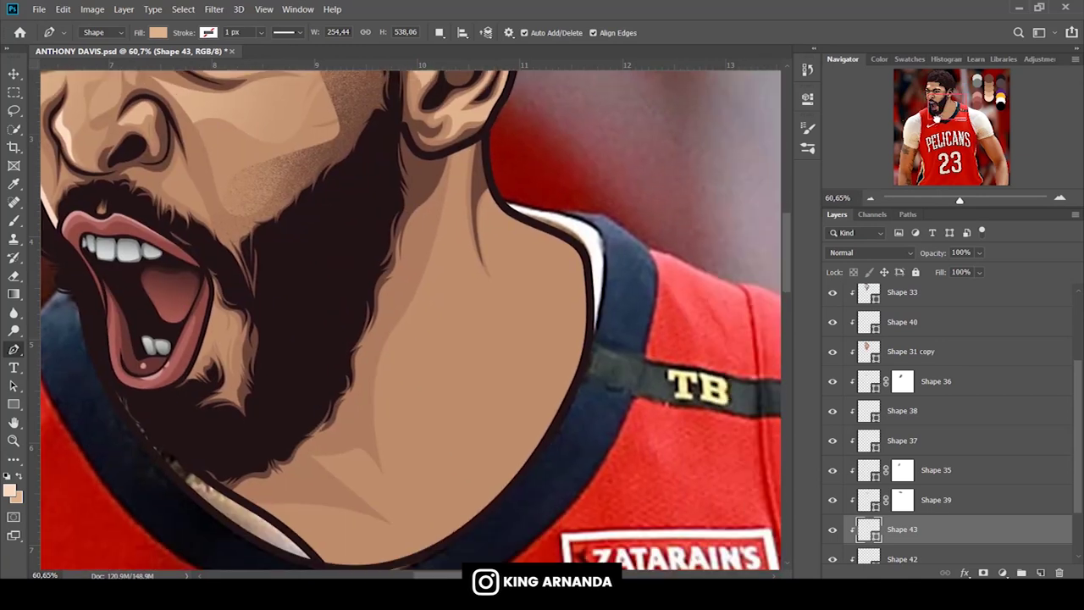
scroll(931, 423, down, 1)
Above Shape 42, start the Shape 44 neck shape along the collar, toggling Shape 31 to trace the photo.
click(902, 488)
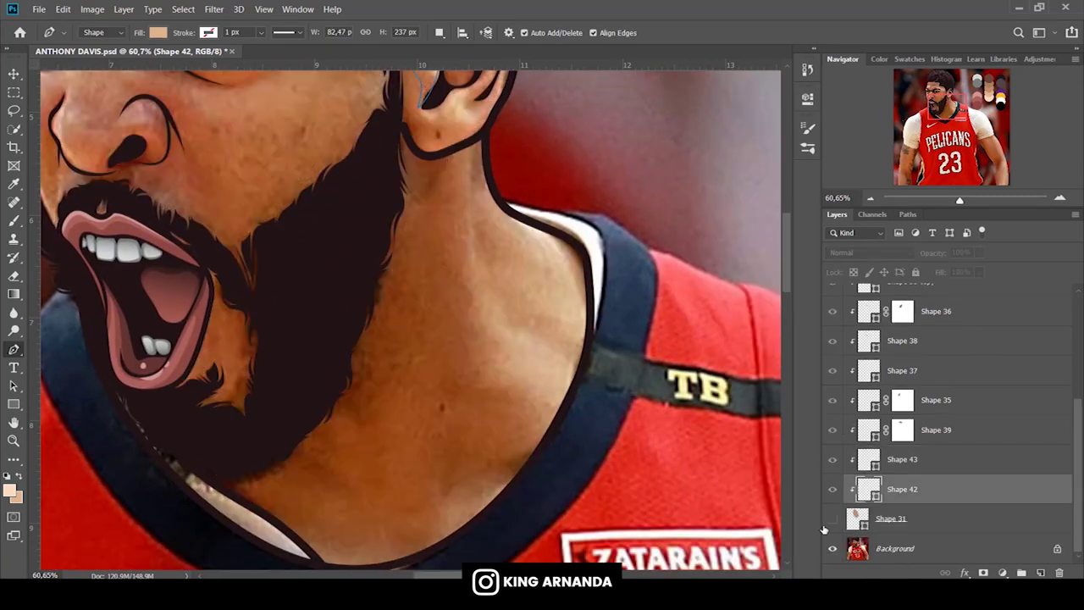
click(292, 551)
scroll(331, 520, down, 2)
click(832, 548)
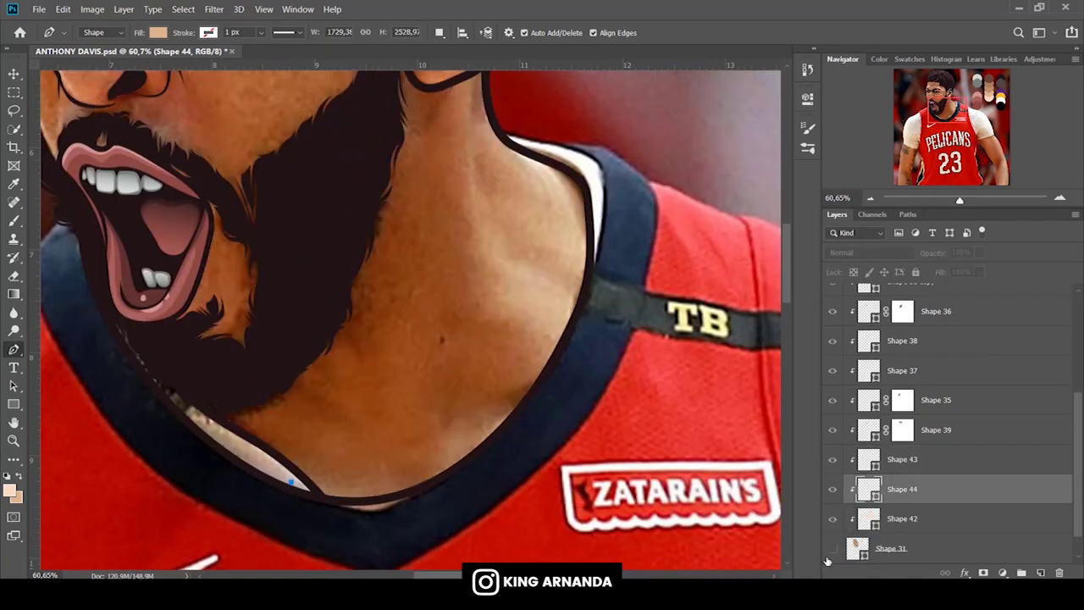
drag(351, 468, 365, 470)
click(426, 474)
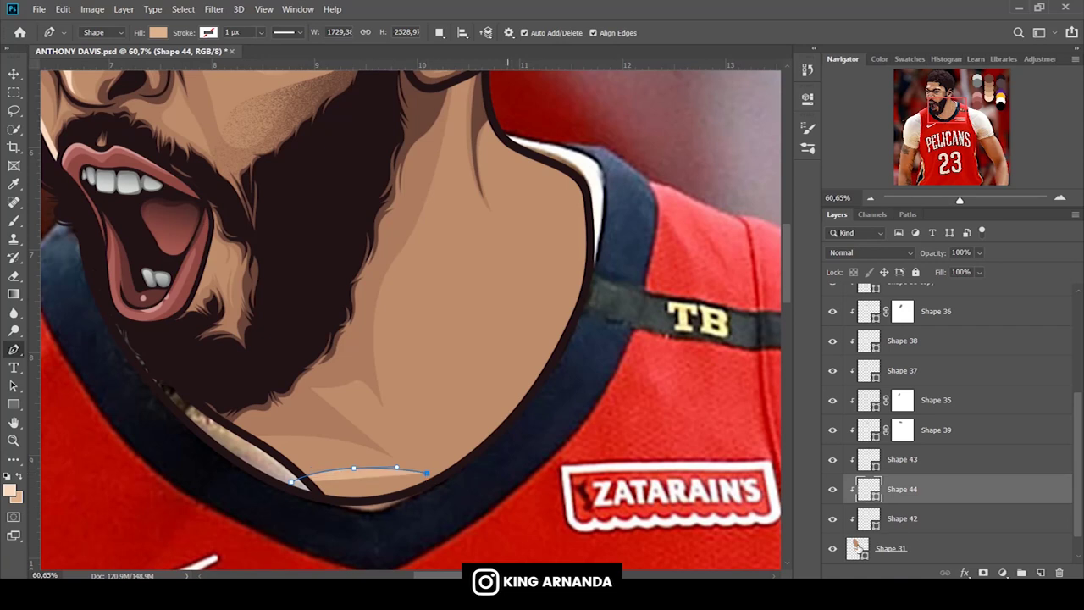
click(832, 548)
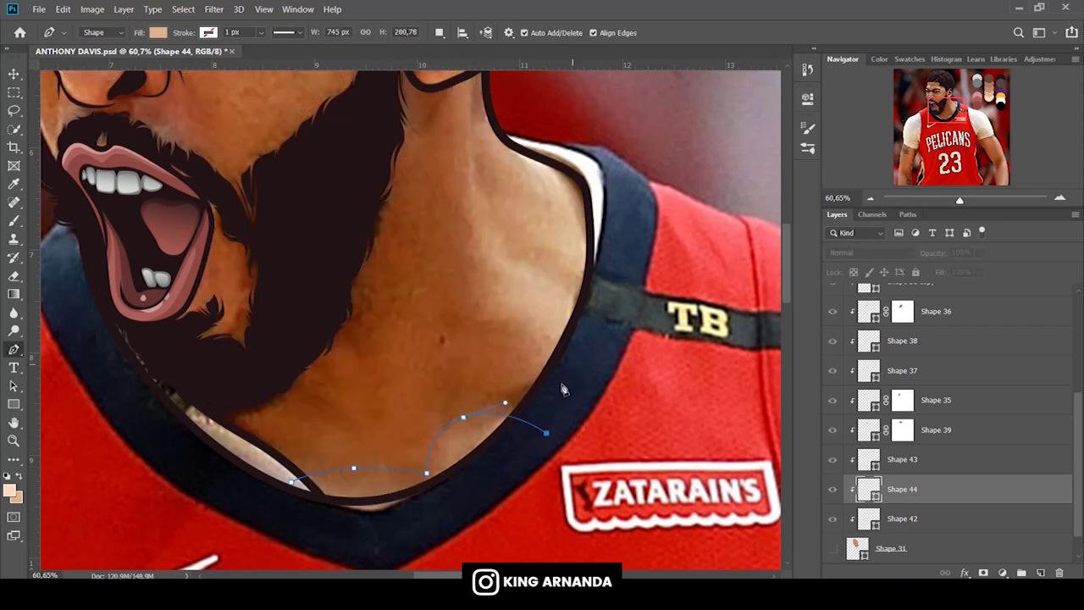
scroll(592, 386, up, 2)
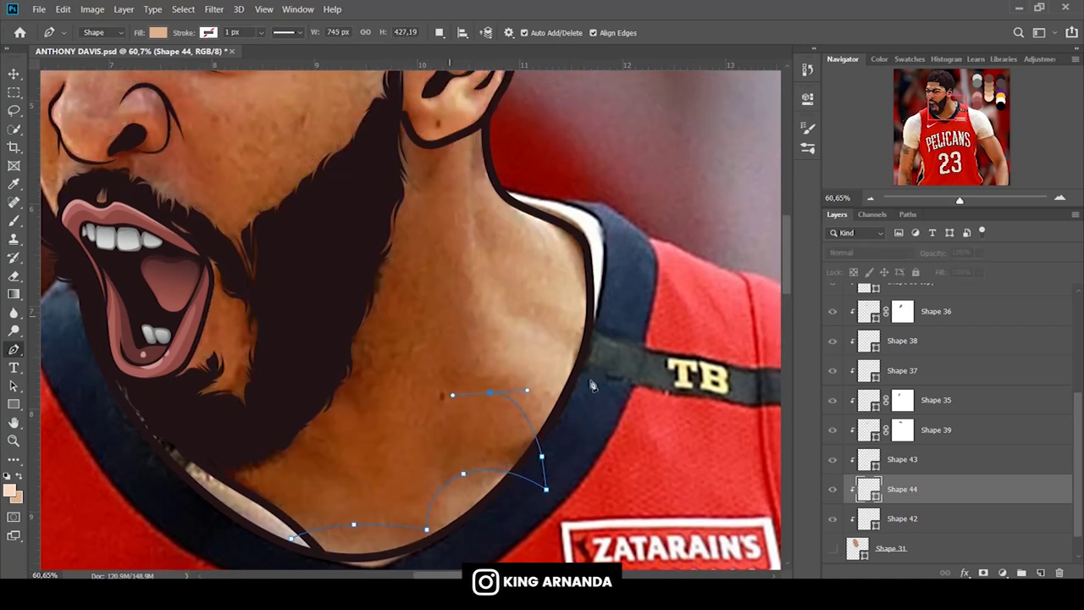
click(832, 549)
Extend the neck shape up to just below the ear, around the neck's right edge, and close it.
drag(457, 286, 465, 187)
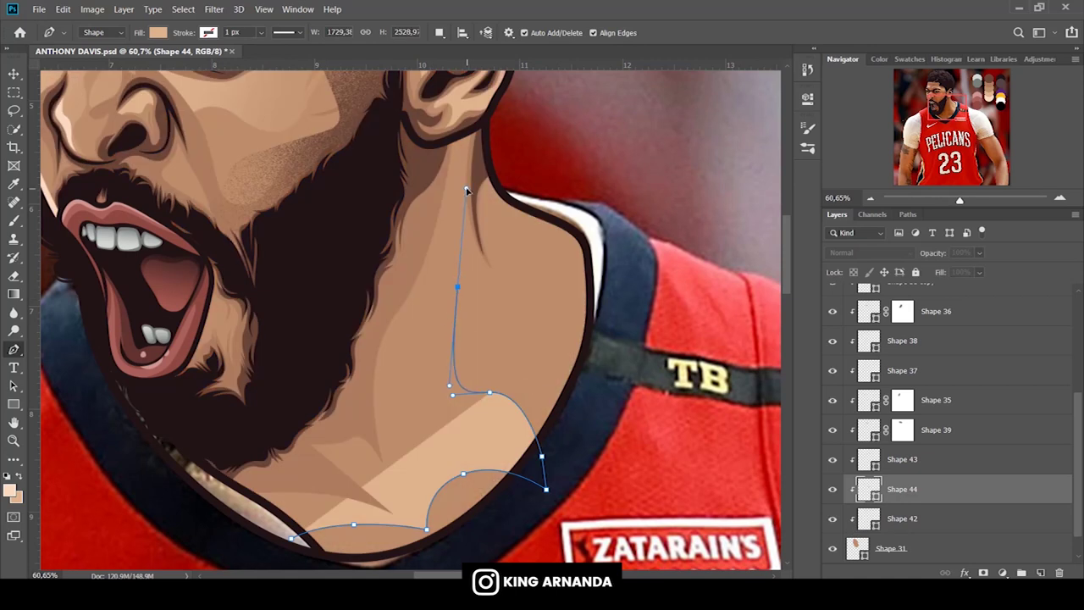
click(461, 136)
drag(604, 177, 619, 248)
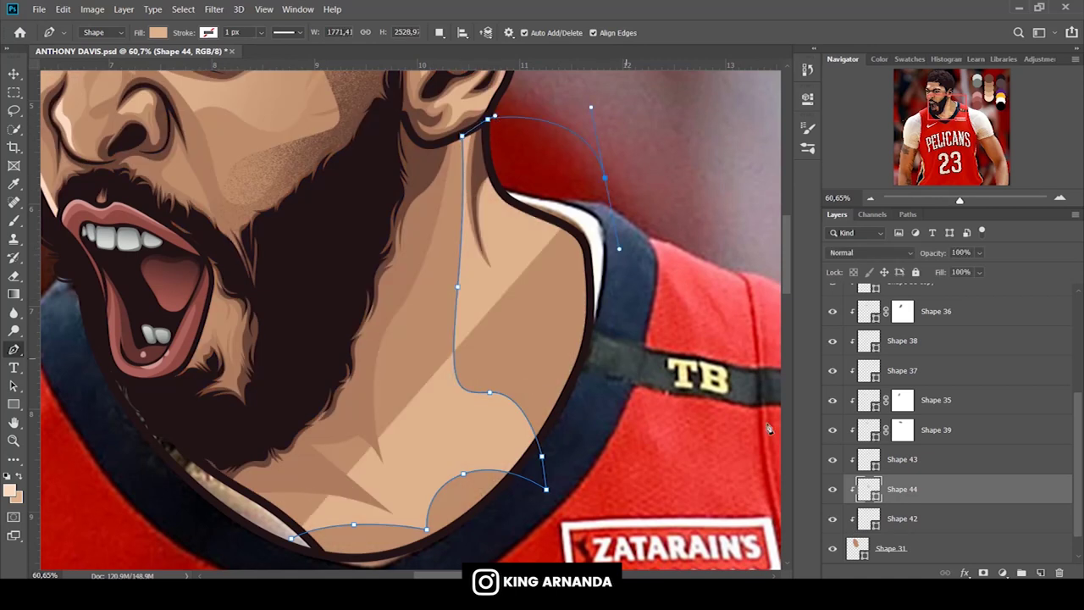
click(833, 549)
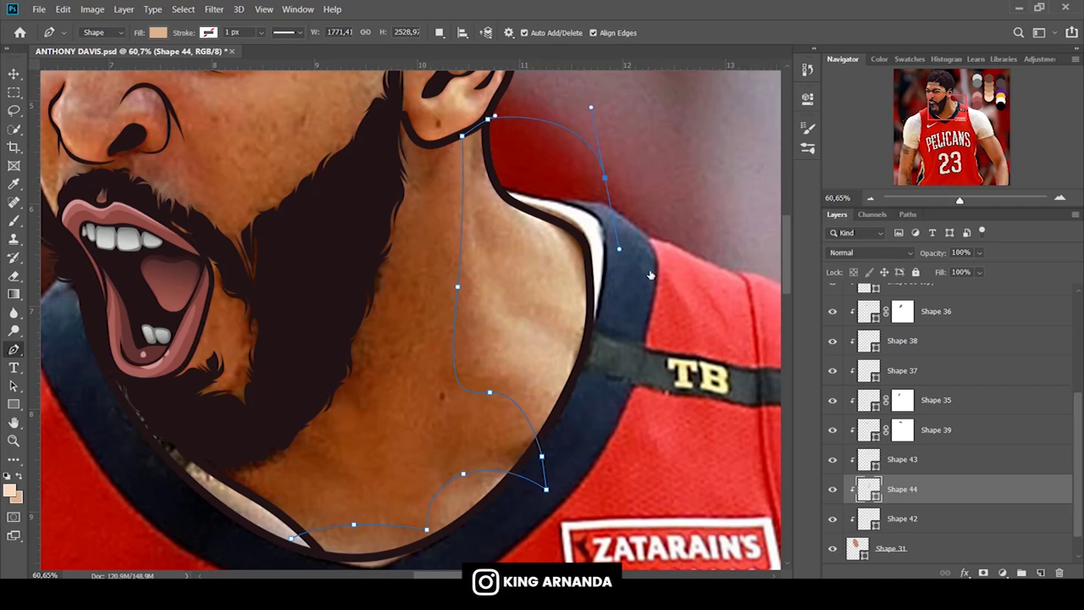
click(833, 549)
scroll(508, 423, down, 1)
drag(420, 548, 336, 576)
click(290, 485)
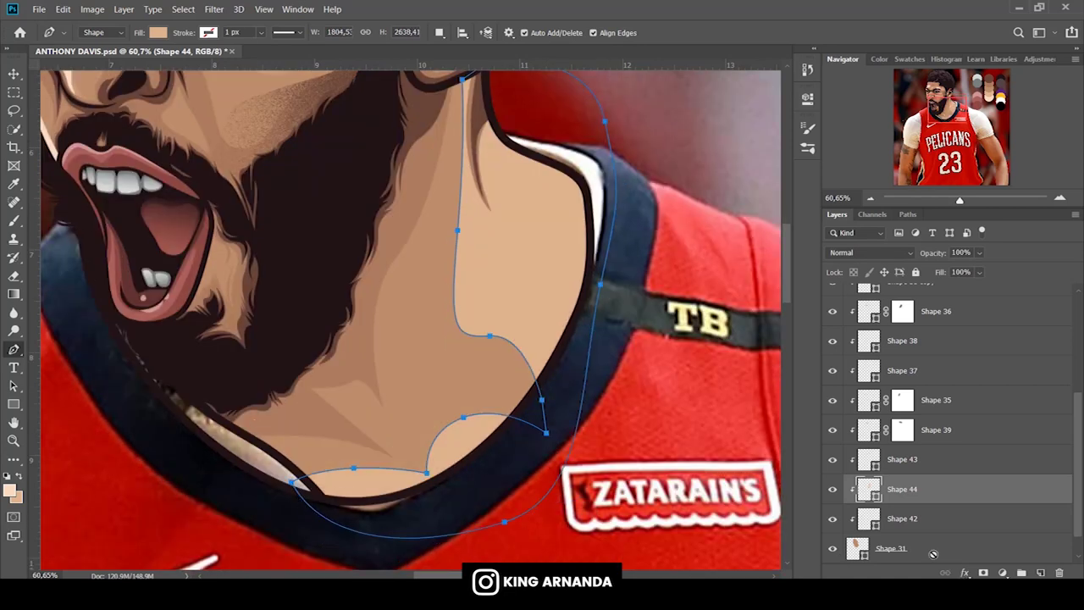
click(832, 549)
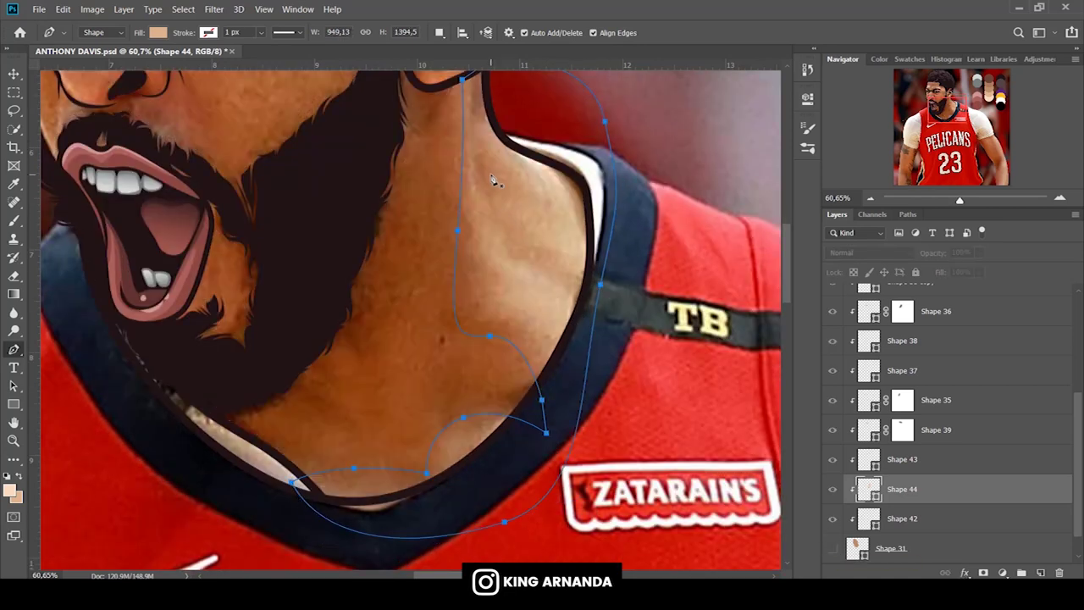
Nudge the Shape 44 neck shape slightly left with the Move tool.
click(858, 519)
click(914, 491)
click(833, 549)
scroll(406, 322, up, 1)
click(13, 74)
drag(454, 107, 448, 108)
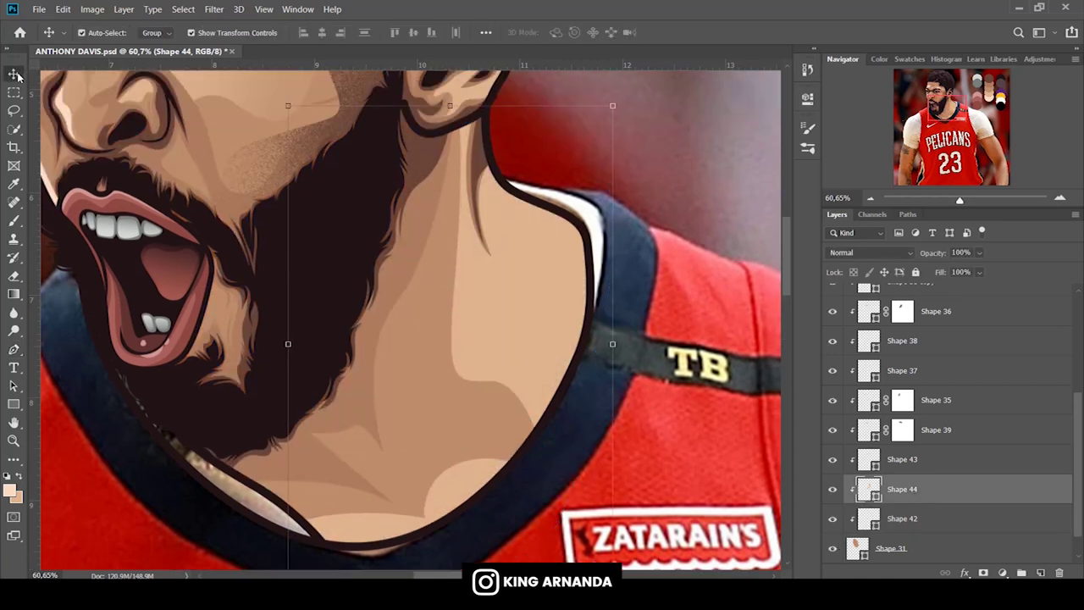
key(p)
key(Escape)
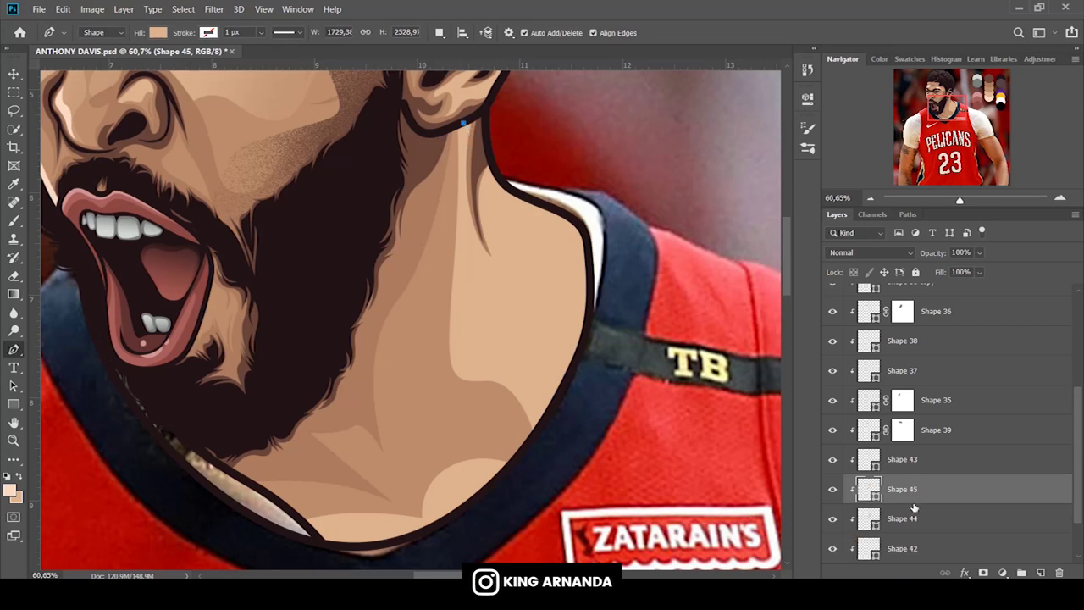
Start Shape 45 below the ear, curving it down the neck and back up along the hair strand.
click(462, 123)
drag(462, 242, 458, 315)
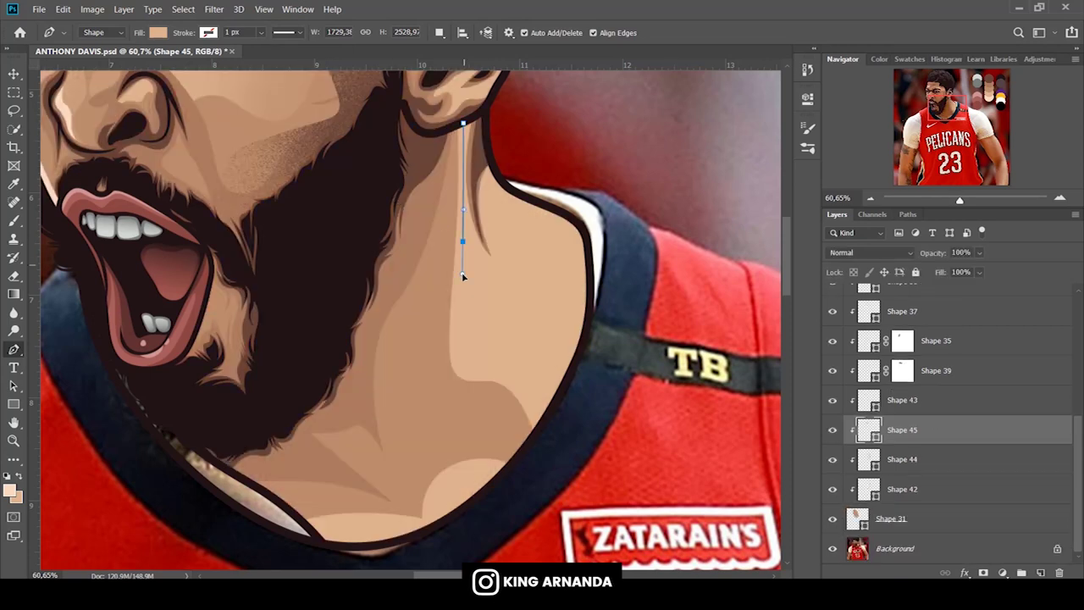
drag(506, 370, 554, 383)
click(832, 518)
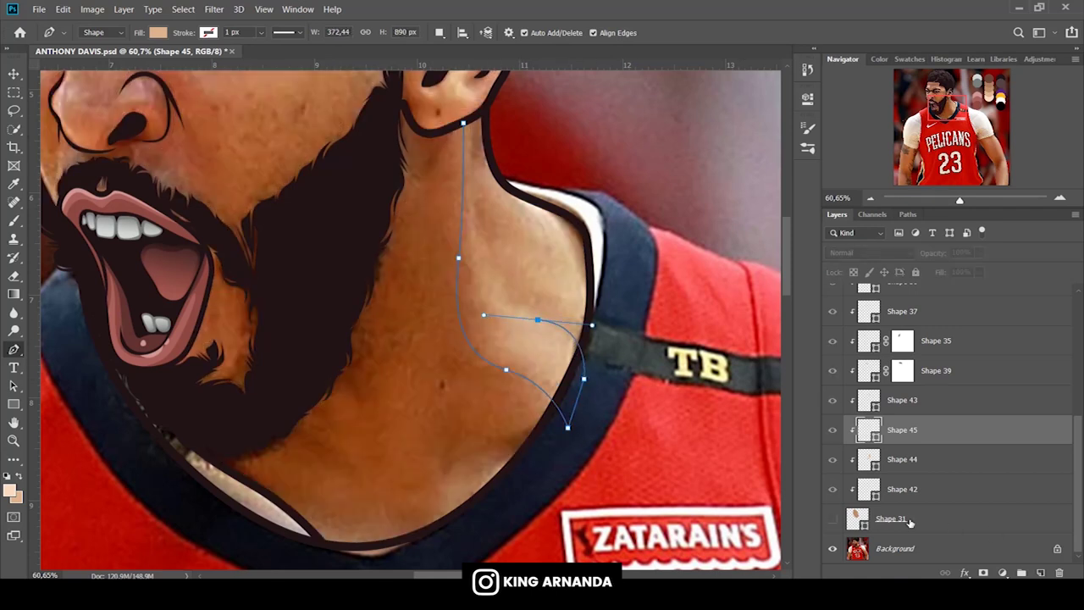
click(832, 518)
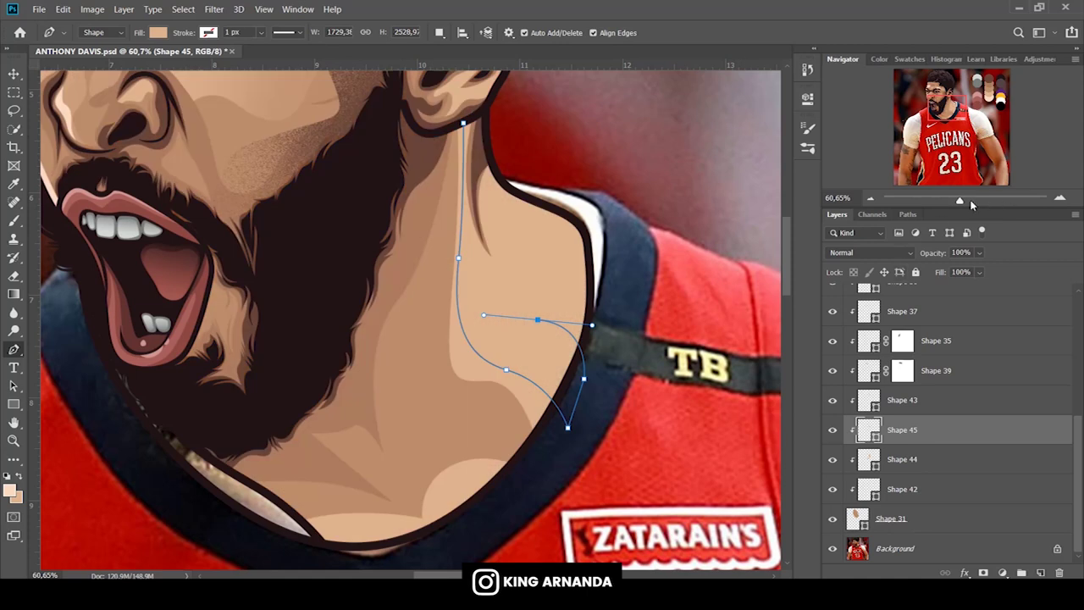
click(971, 201)
scroll(573, 282, up, 3)
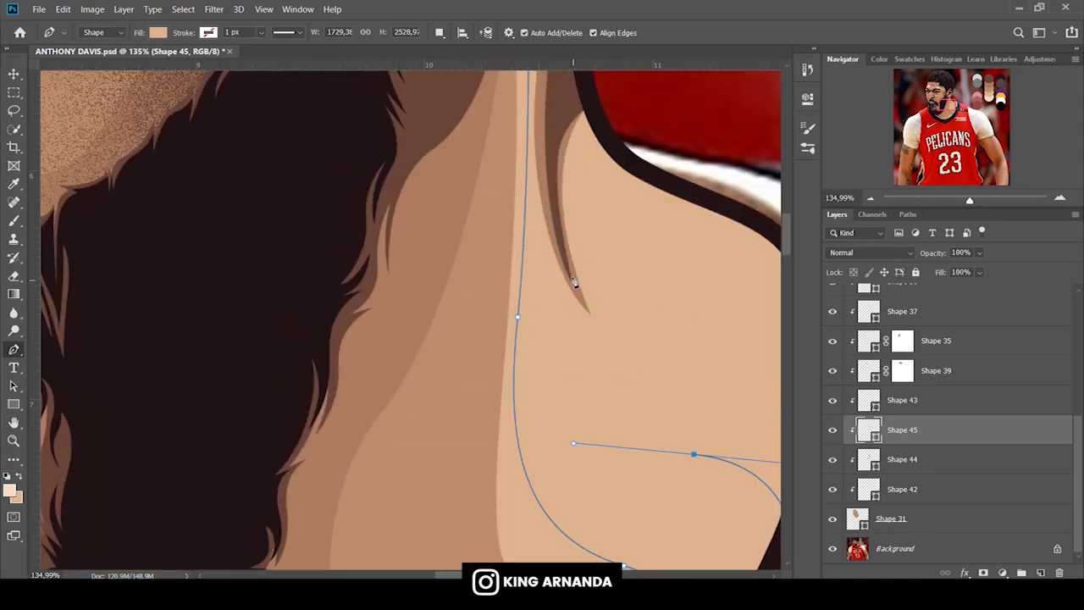
drag(696, 449, 708, 436)
drag(573, 298, 555, 229)
drag(557, 80, 595, 89)
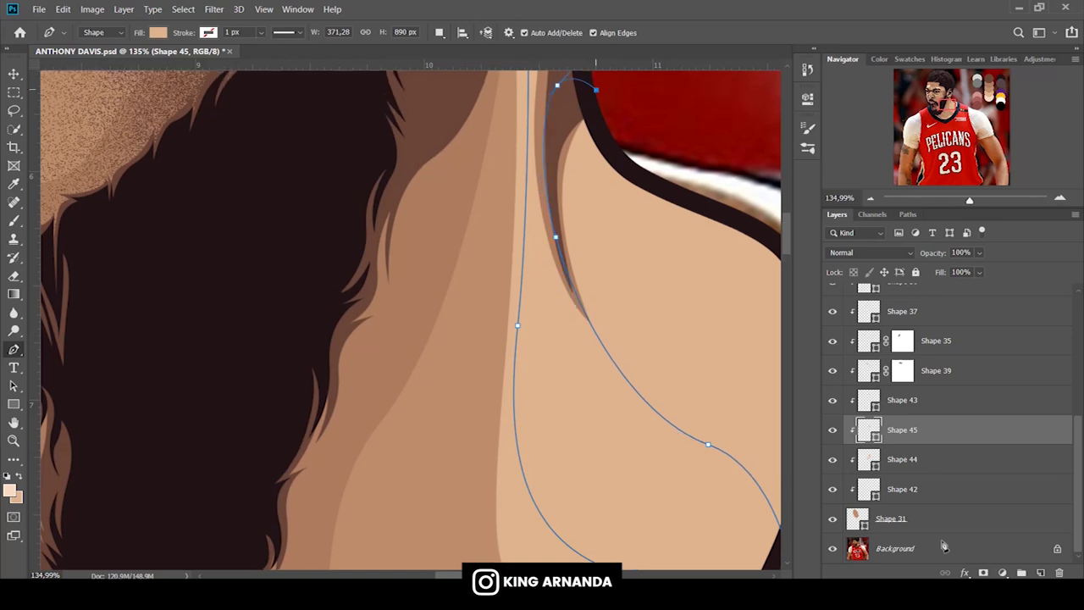
Extend Shape 45 down the neck edge to the shoulder and complete the shape.
click(832, 519)
drag(602, 270, 652, 376)
drag(700, 312, 578, 240)
drag(700, 411, 757, 444)
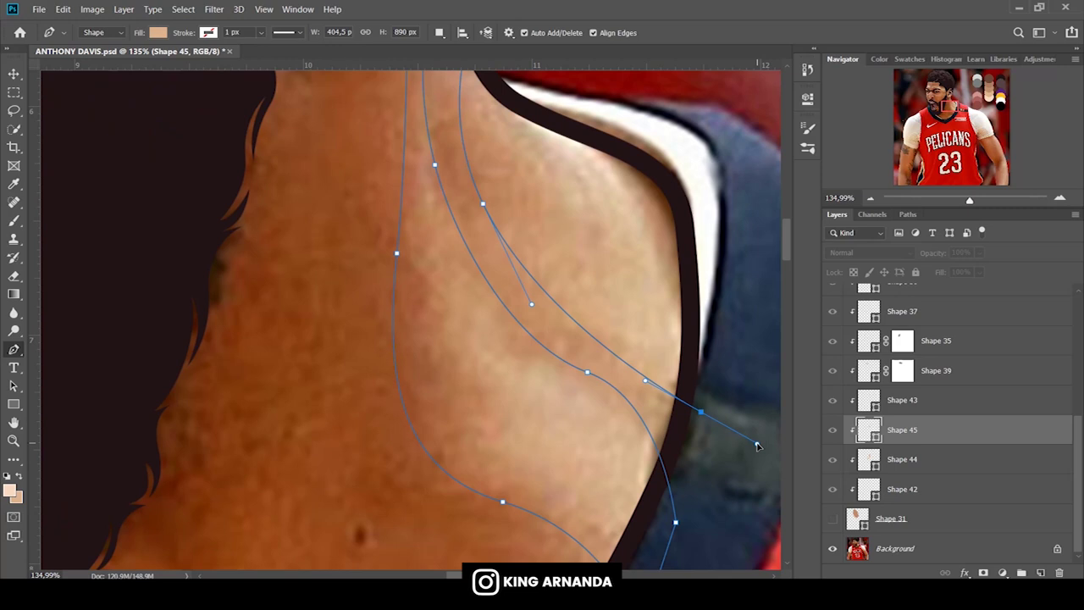
drag(577, 119, 508, 76)
scroll(479, 222, up, 5)
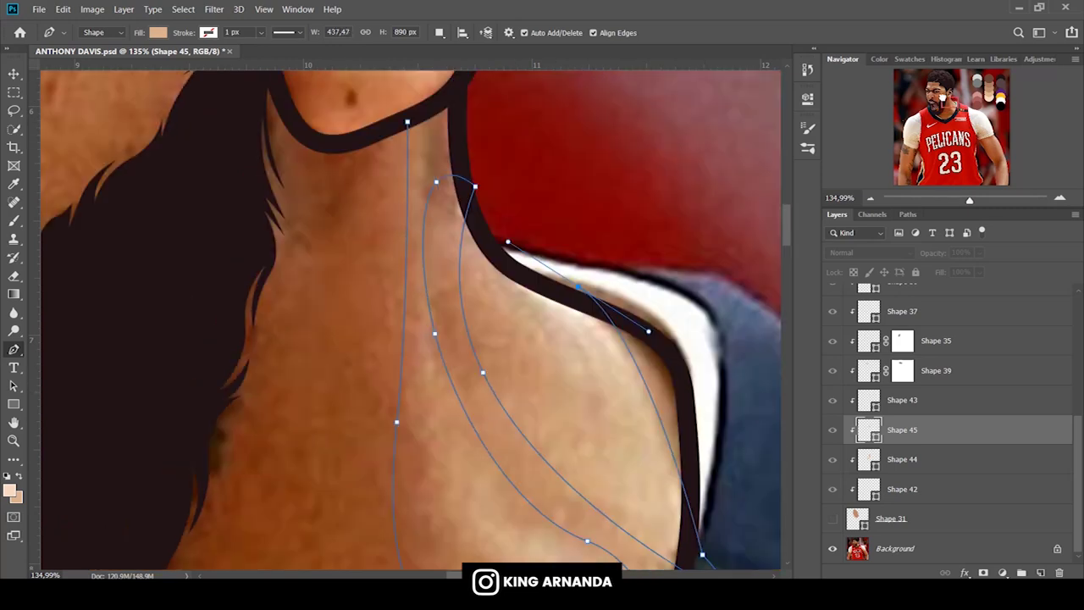
click(475, 208)
click(157, 32)
key(Escape)
click(832, 519)
click(890, 518)
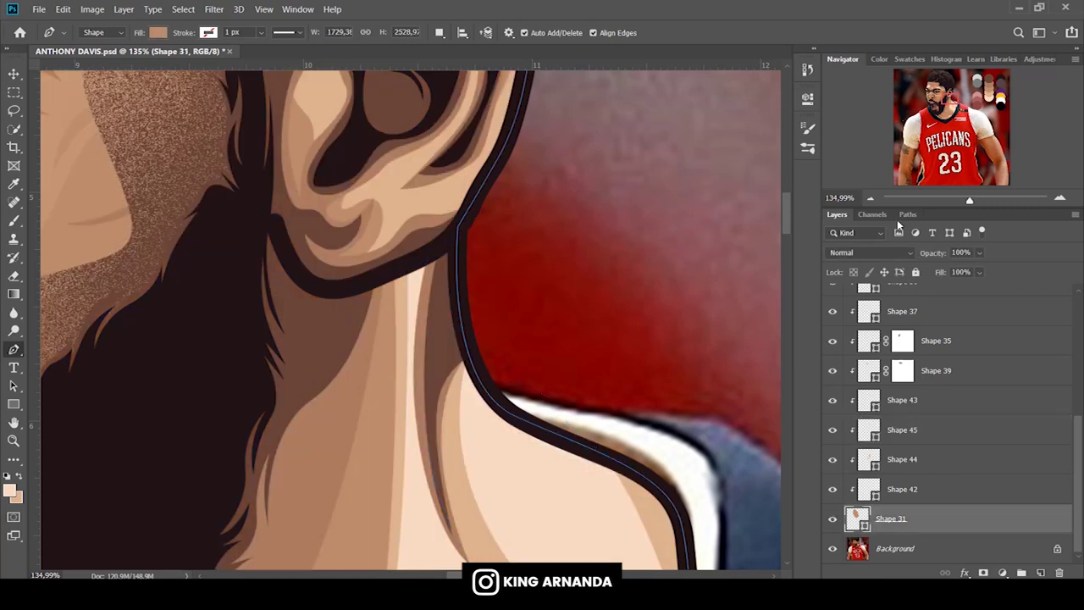
drag(970, 198, 953, 198)
Mask Shape 44 and fade it near the collar with a 38% Normal black brush, then mask Shape 45.
click(905, 458)
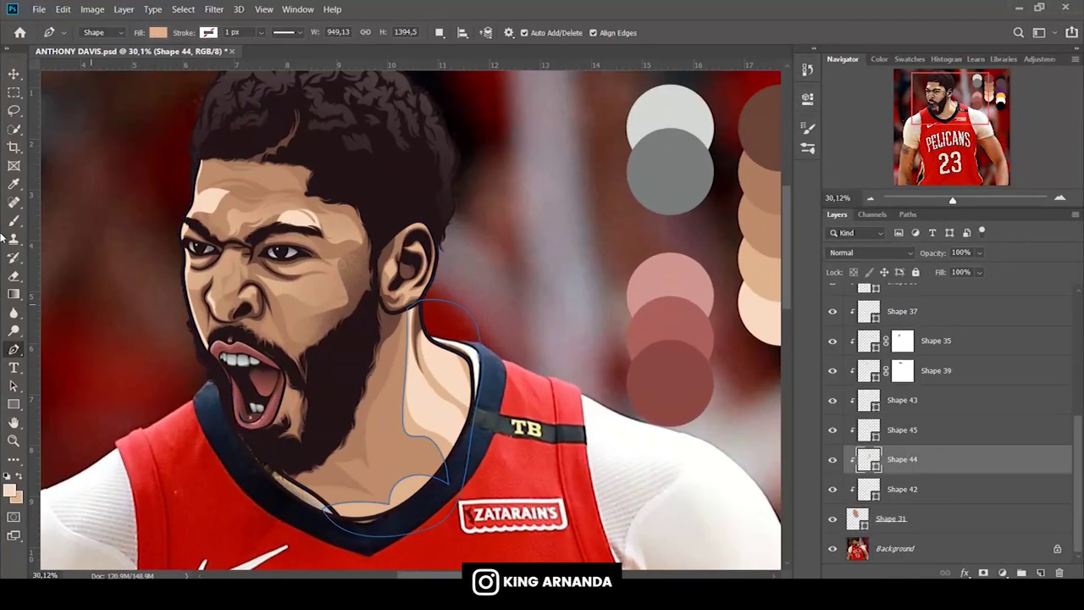
click(15, 220)
click(984, 572)
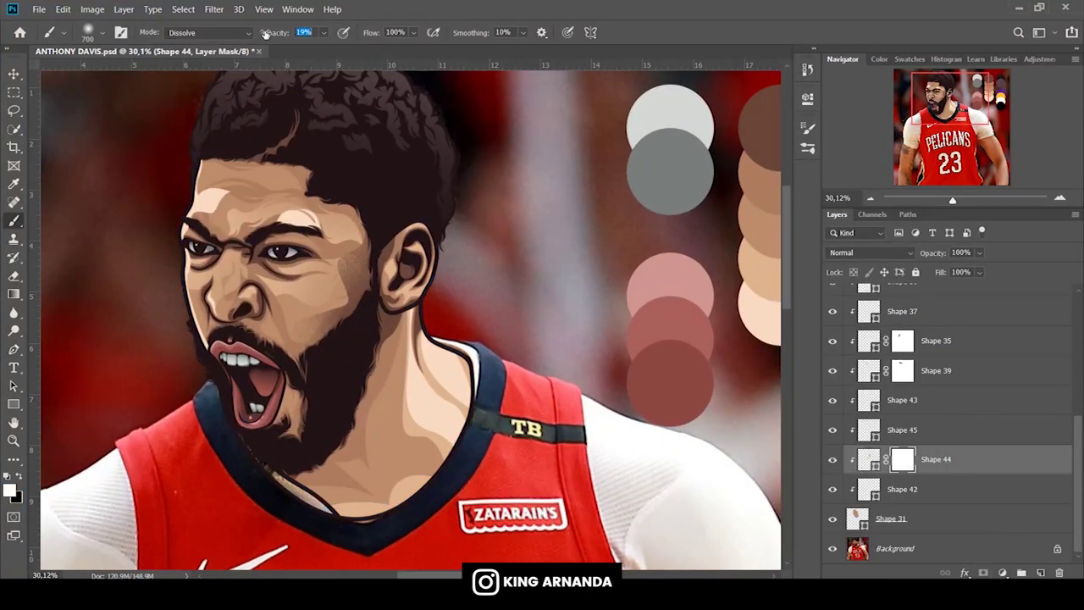
drag(265, 32, 259, 32)
click(208, 32)
click(195, 71)
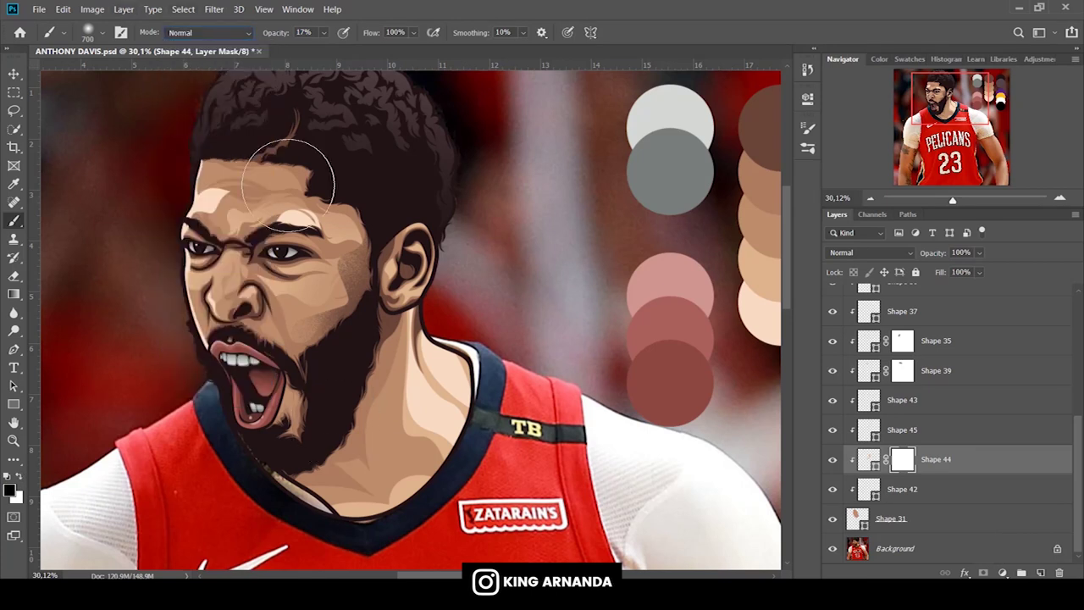
text(38)
drag(347, 385, 373, 398)
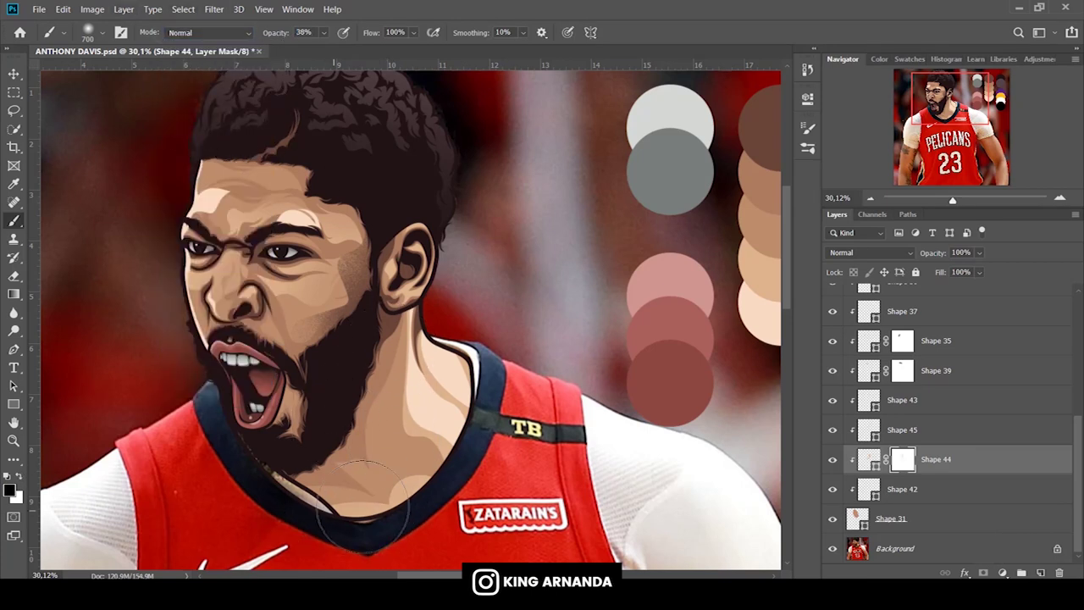
click(897, 429)
click(983, 572)
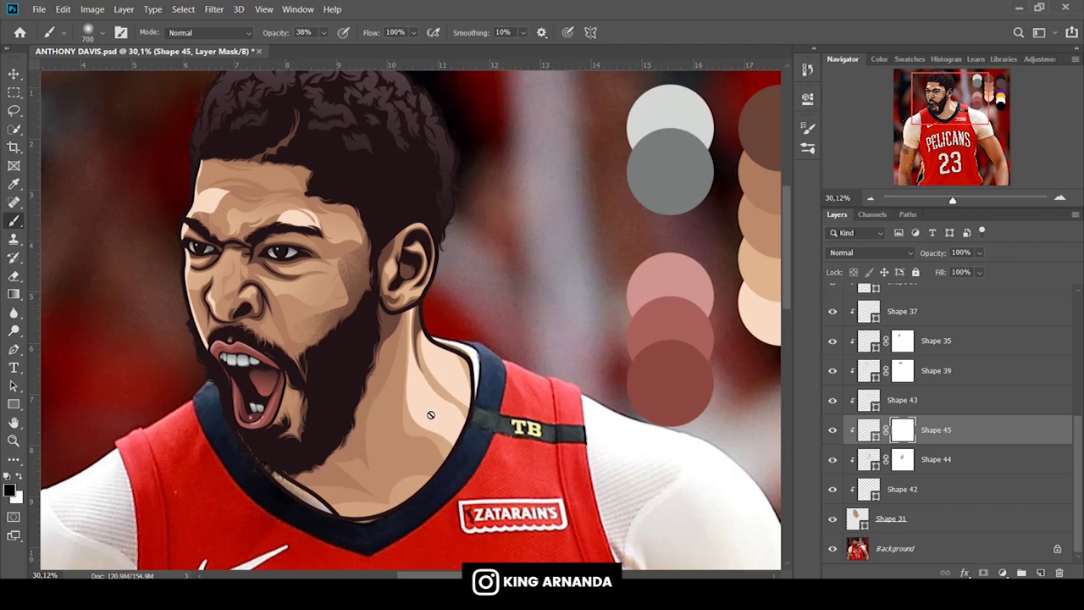
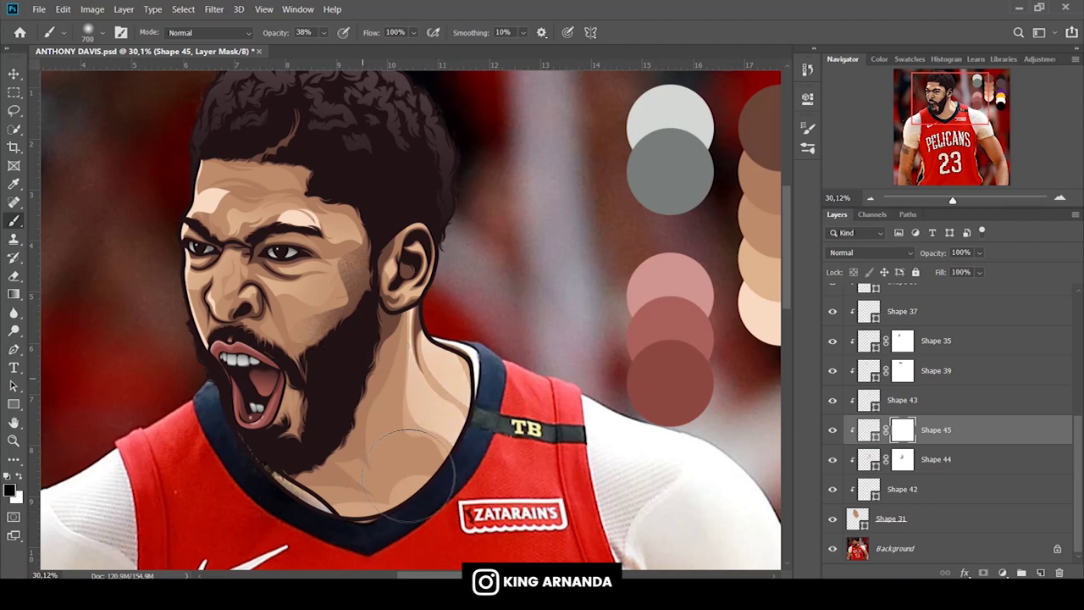
Begin pen-drawing the neck shadow shape below the beard, curving it along the neck.
click(13, 349)
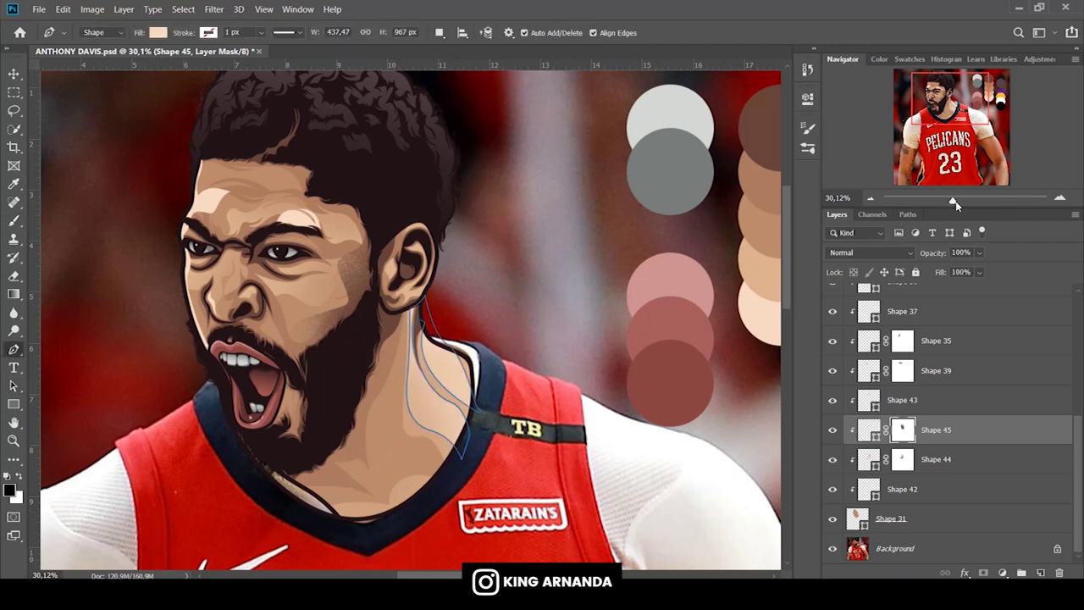
scroll(407, 364, up, 5)
scroll(411, 320, up, 2)
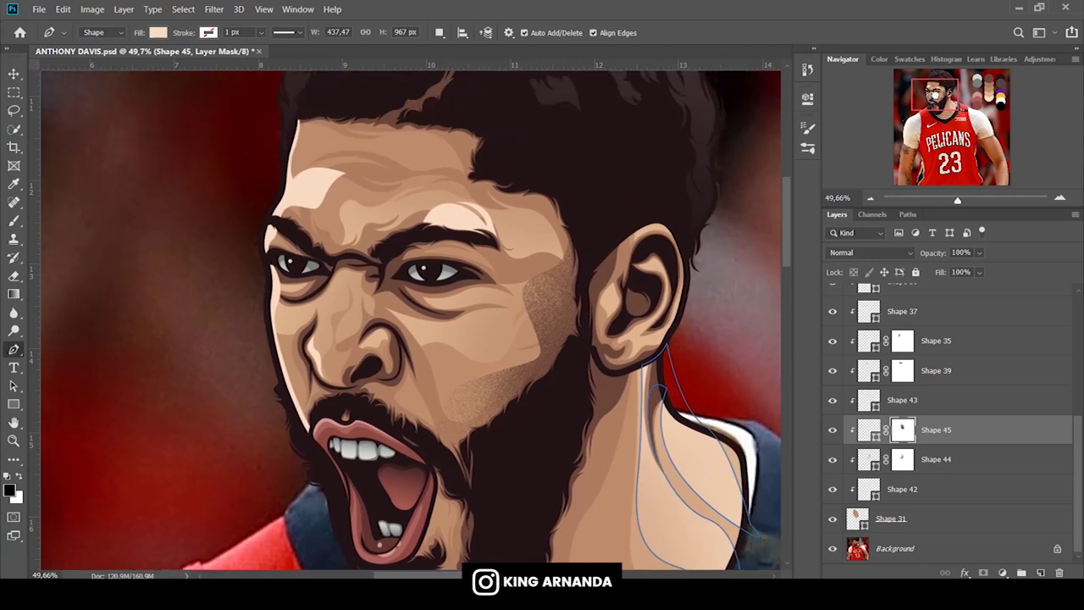
scroll(410, 320, down, 5)
key(alt+bracketright)
key(alt+bracketright)
key(alt+bracketright)
key(alt+bracketright)
key(alt+bracketright)
key(alt+bracketright)
key(alt+bracketright)
key(alt+bracketright)
key(alt+bracketright)
scroll(861, 543, down, 5)
click(463, 401)
drag(524, 377, 566, 381)
click(570, 286)
drag(581, 325, 581, 350)
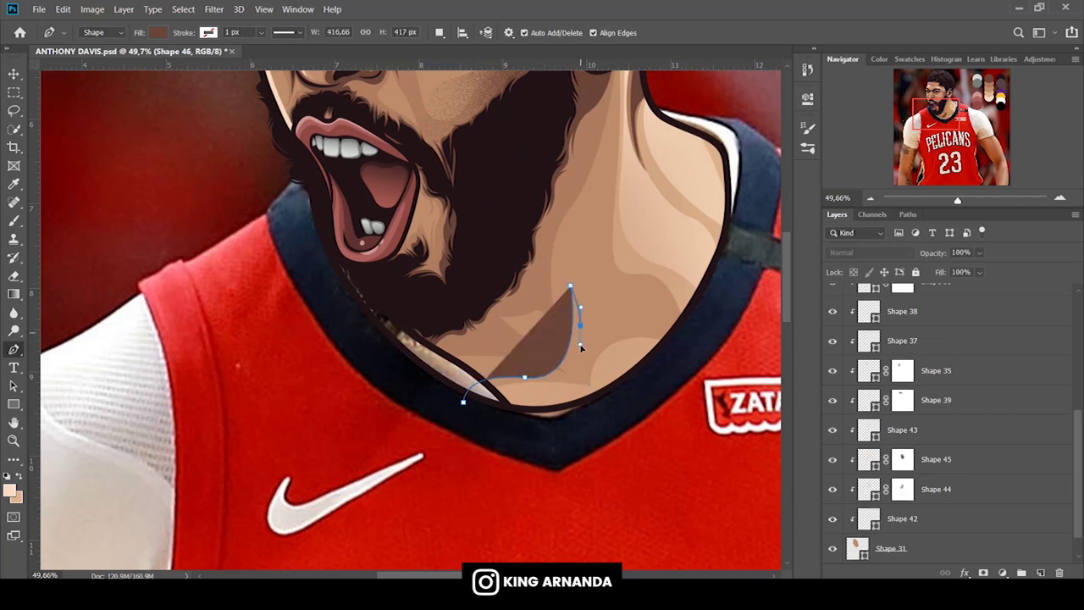
click(565, 374)
Extend the shadow shape up the neck and along the beard, closing it at the jaw.
scroll(618, 383, up, 3)
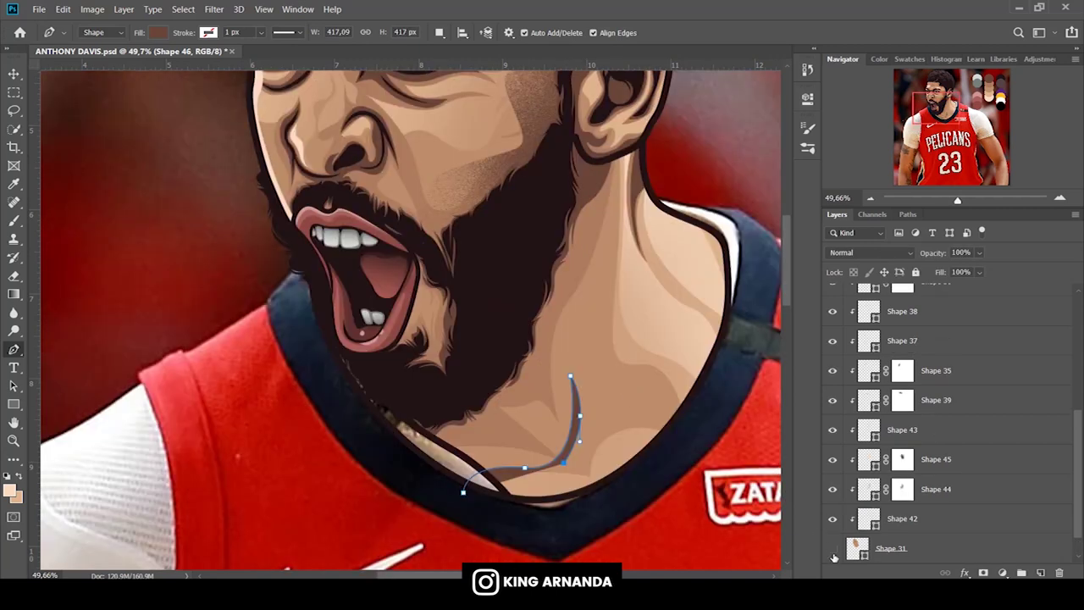
drag(608, 336, 624, 438)
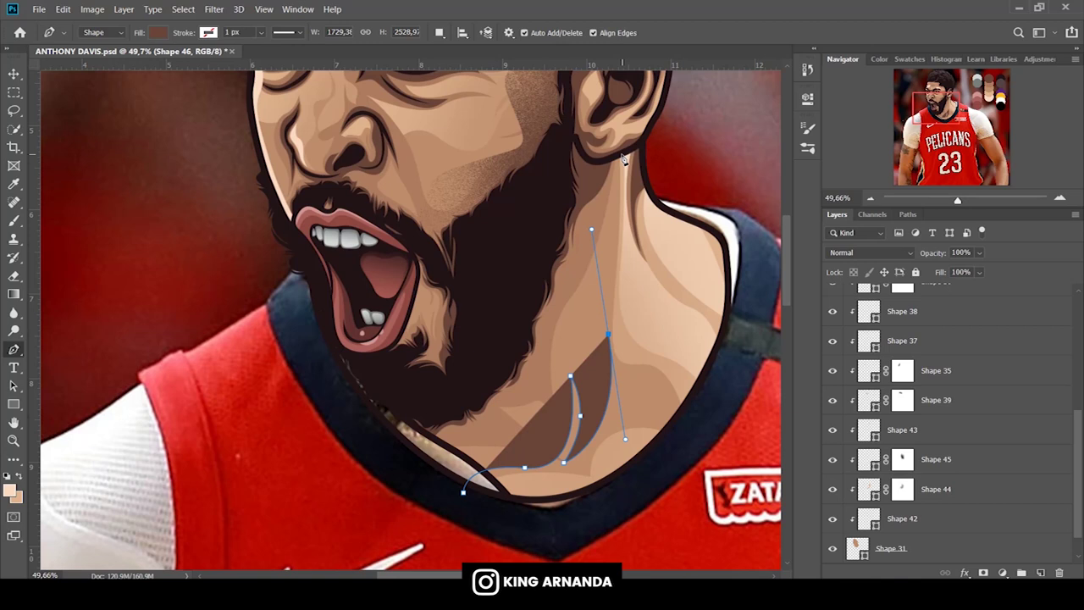
drag(621, 154, 577, 160)
click(469, 324)
drag(410, 411, 381, 404)
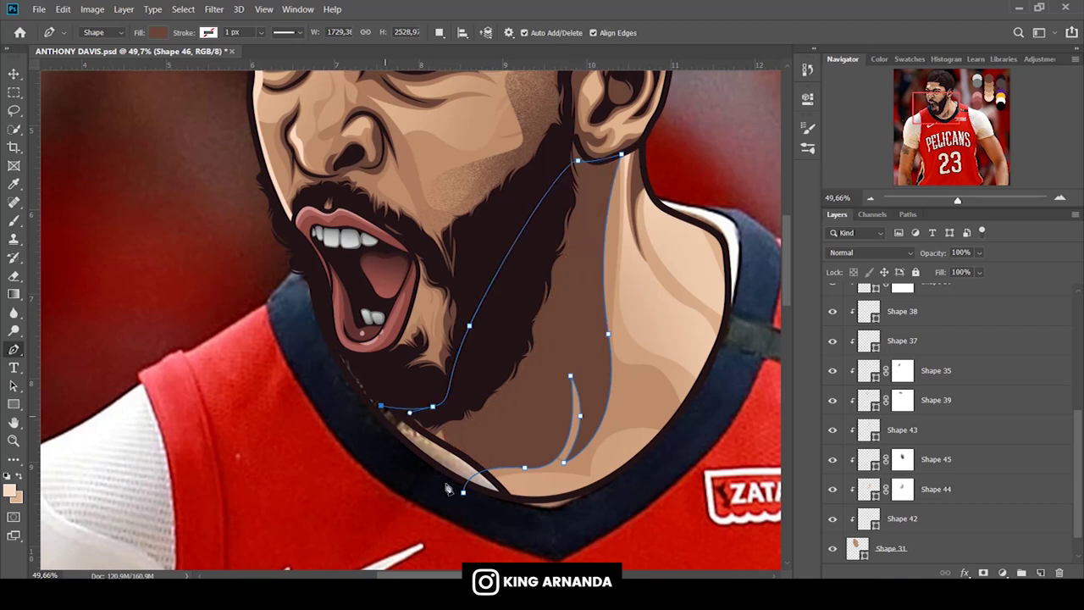
Add a layer mask to Shape 46 and paint black into it at 63% opacity.
click(14, 220)
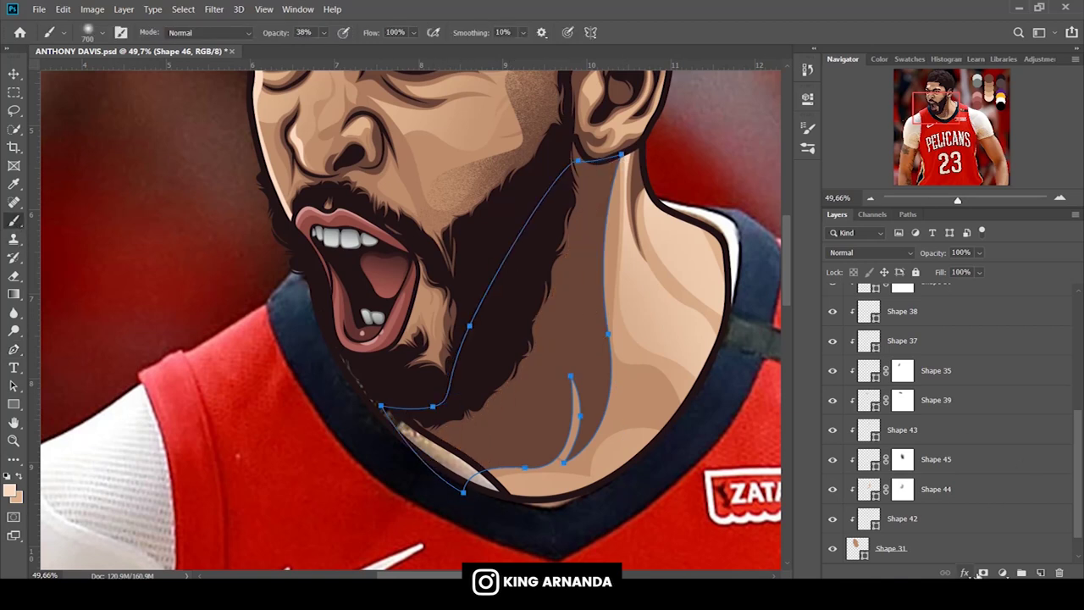
click(982, 573)
drag(269, 35, 285, 37)
mouse_move(593, 279)
mouse_down()
mouse_move(703, 411)
mouse_move(762, 508)
mouse_up()
scroll(745, 508, up, 2)
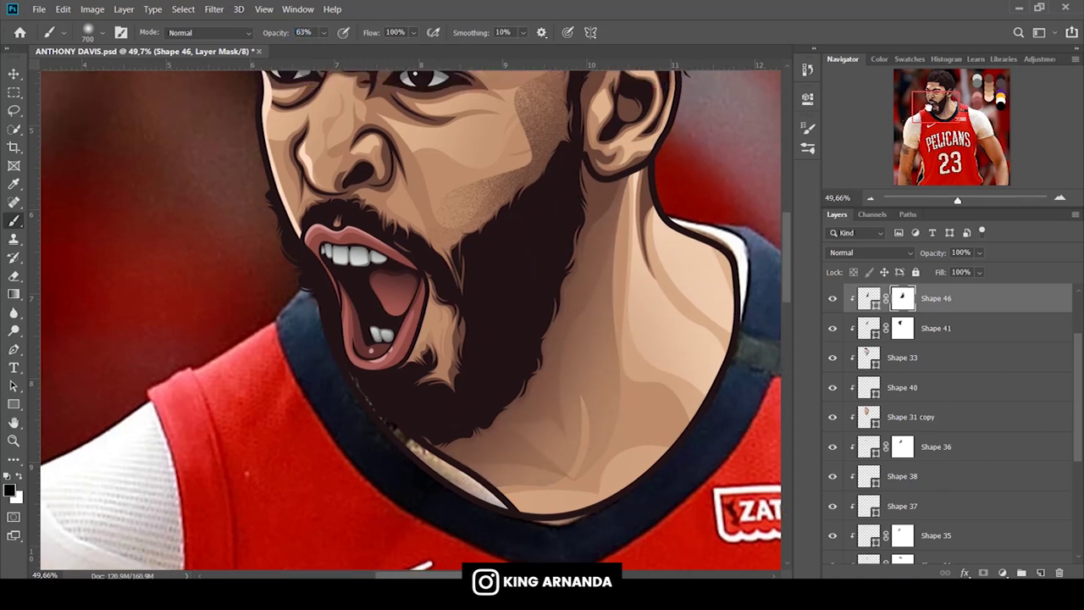
scroll(410, 320, up, 5)
drag(931, 97, 938, 109)
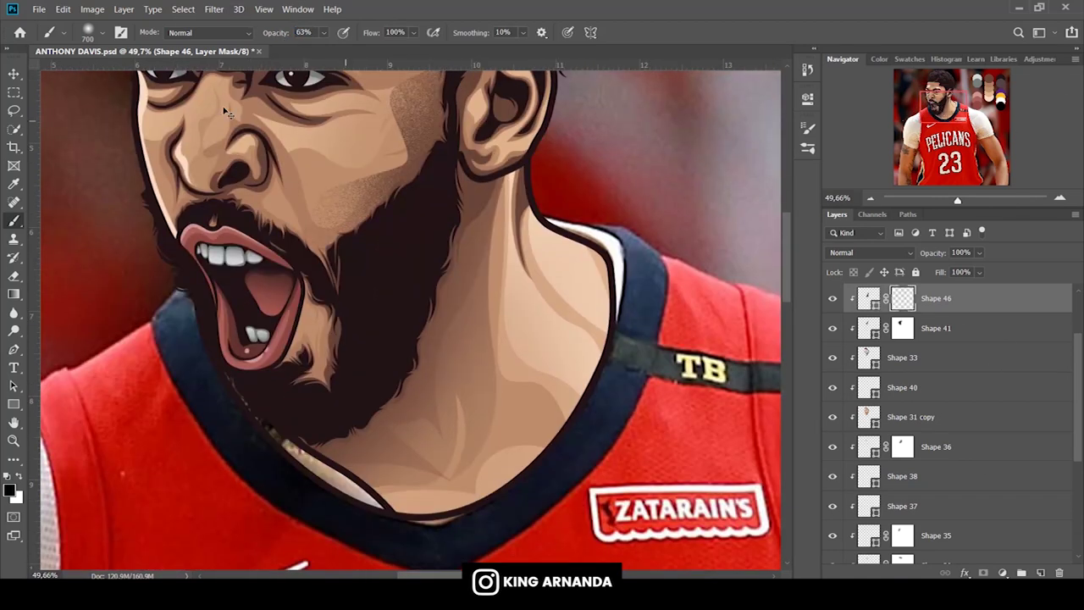
Switch the brush to Dissolve and paint a grainy speckled fade into the neck shadow's edges.
click(207, 32)
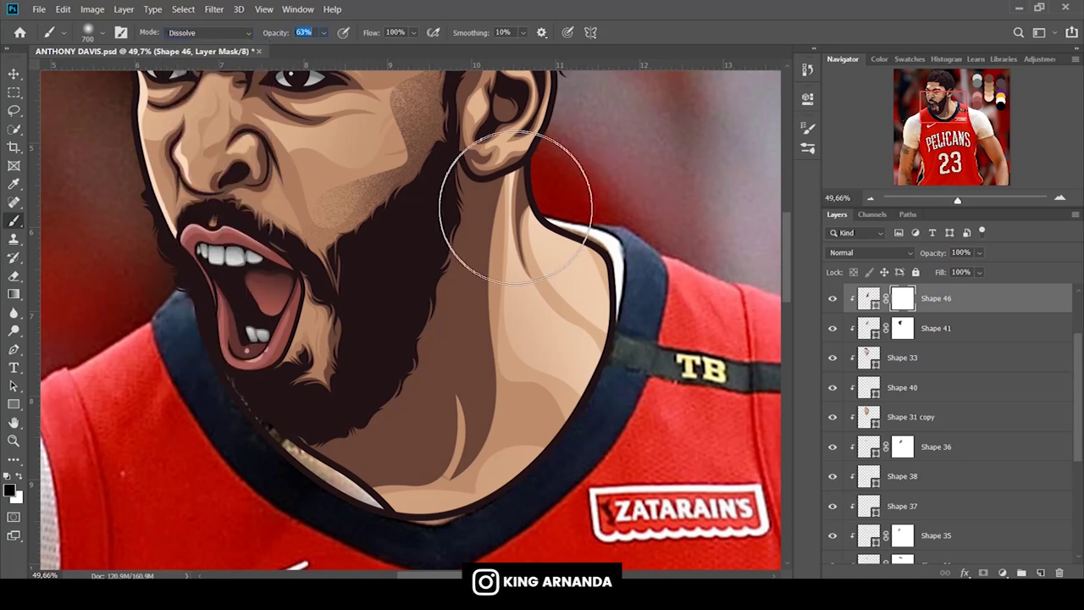
drag(515, 207, 460, 435)
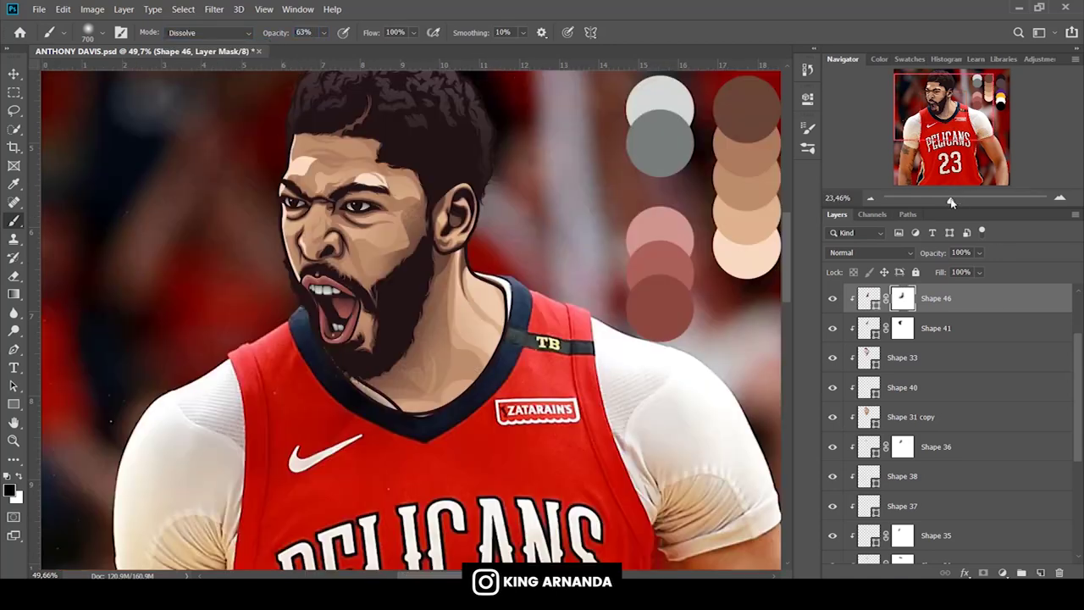
drag(957, 201, 951, 202)
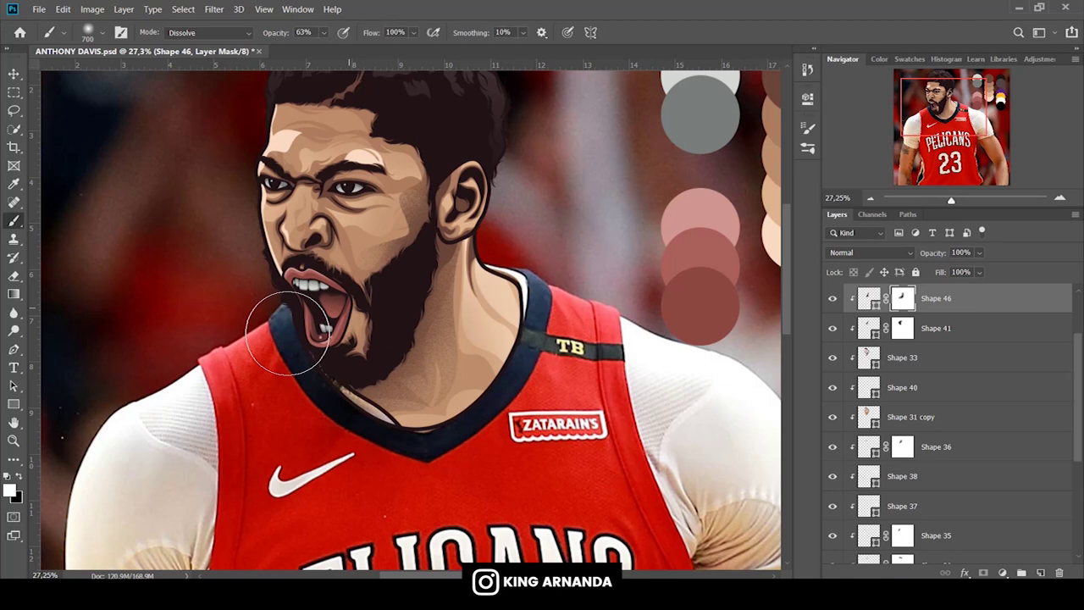
drag(951, 200, 962, 201)
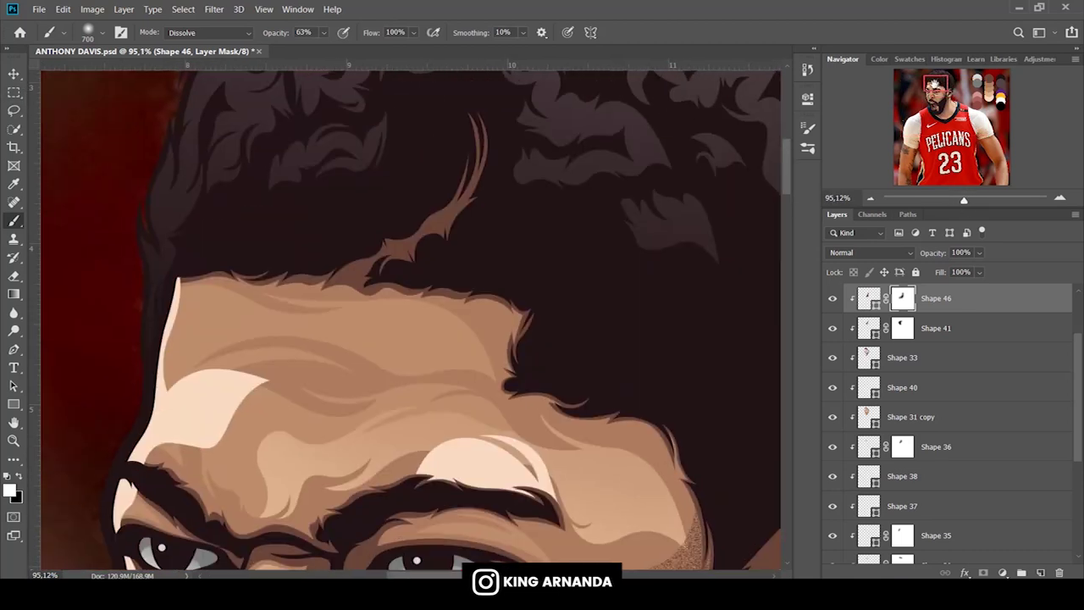
click(14, 350)
Pen-draw Shape 47 along the hair part line and fill it light peach.
scroll(948, 424, down, 5)
click(832, 518)
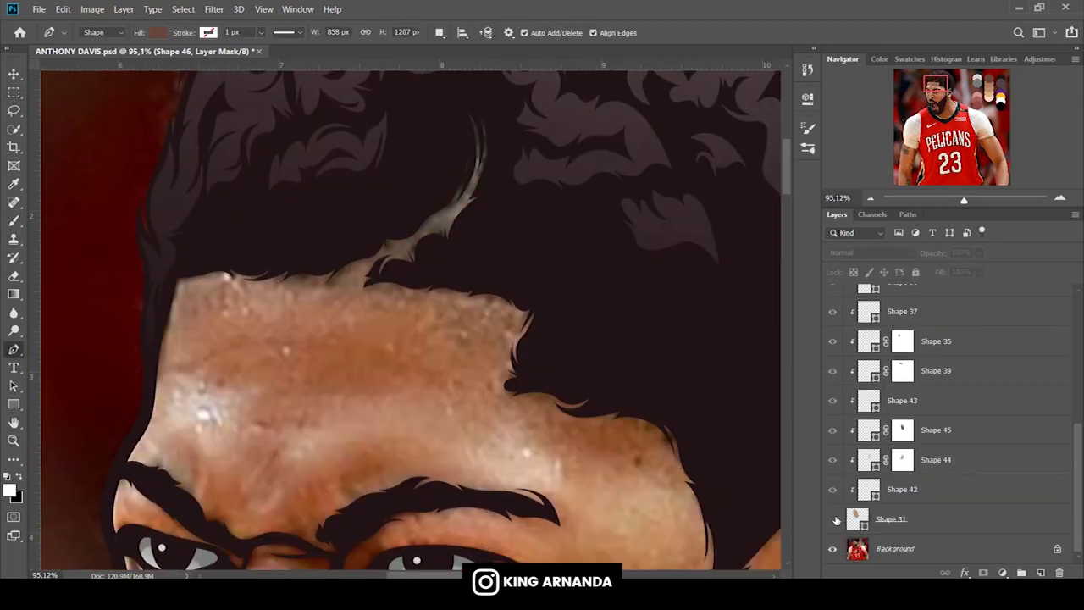
drag(370, 289, 334, 272)
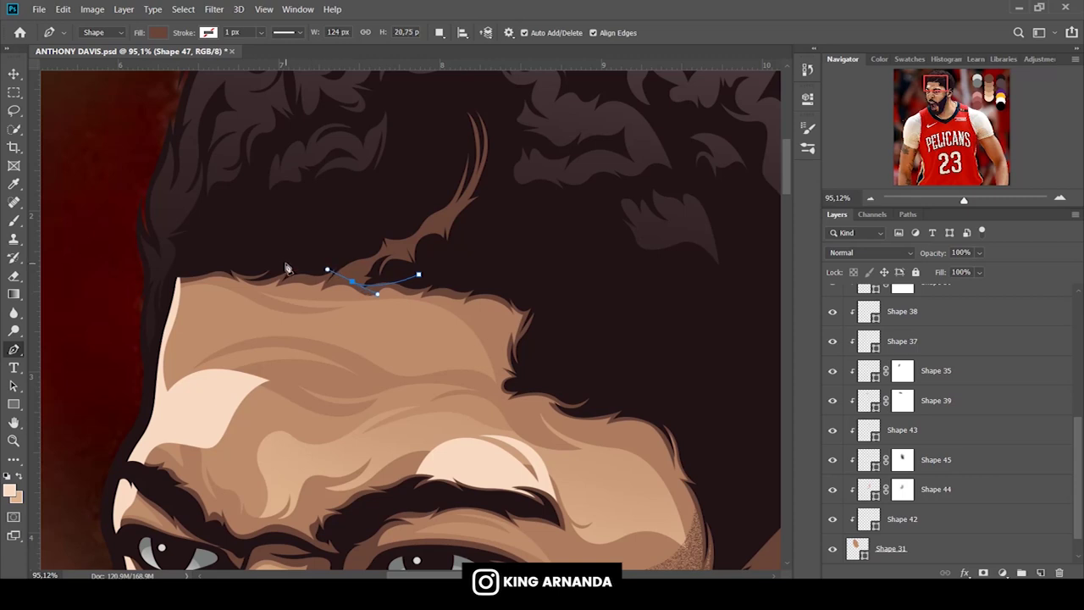
drag(457, 98, 496, 90)
drag(524, 137, 531, 201)
click(418, 273)
click(159, 32)
click(115, 107)
key(Return)
key(b)
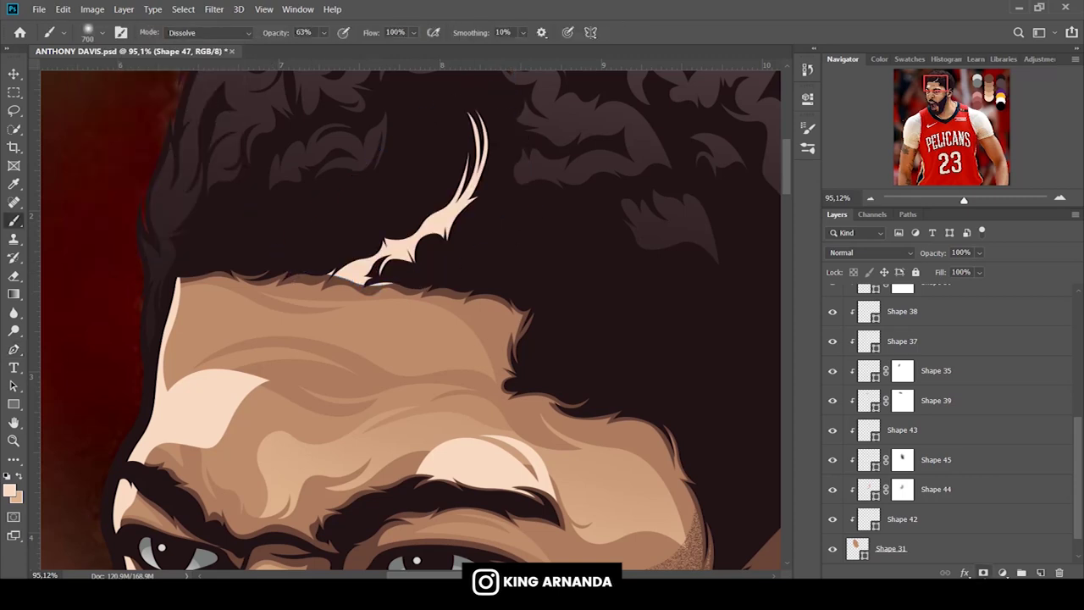
Mask Shape 47 and set the brush to Normal, 400 px, 100% opacity.
click(983, 572)
click(207, 32)
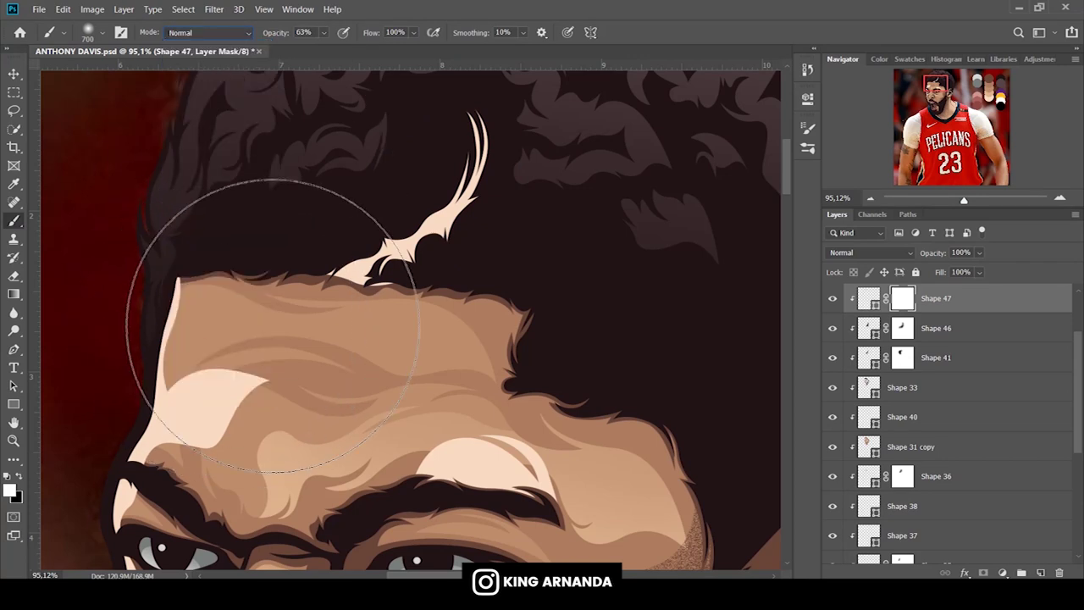
key(bracketleft)
key(bracketleft)
key(bracketleft)
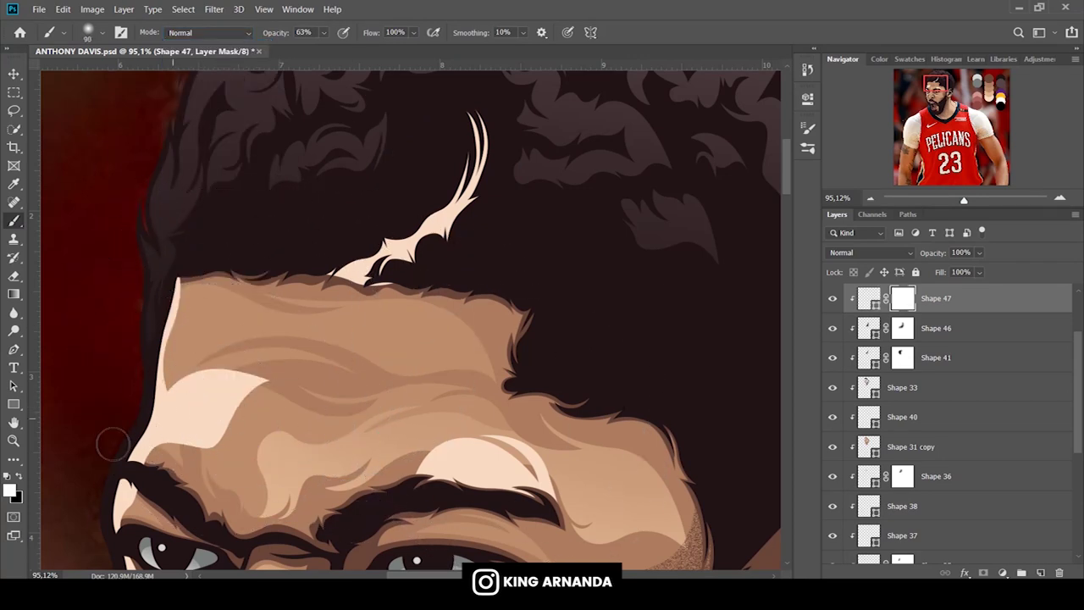
key(bracketright)
key(bracketright)
text(100)
key(Return)
key(bracketright)
key(bracketright)
key(bracketright)
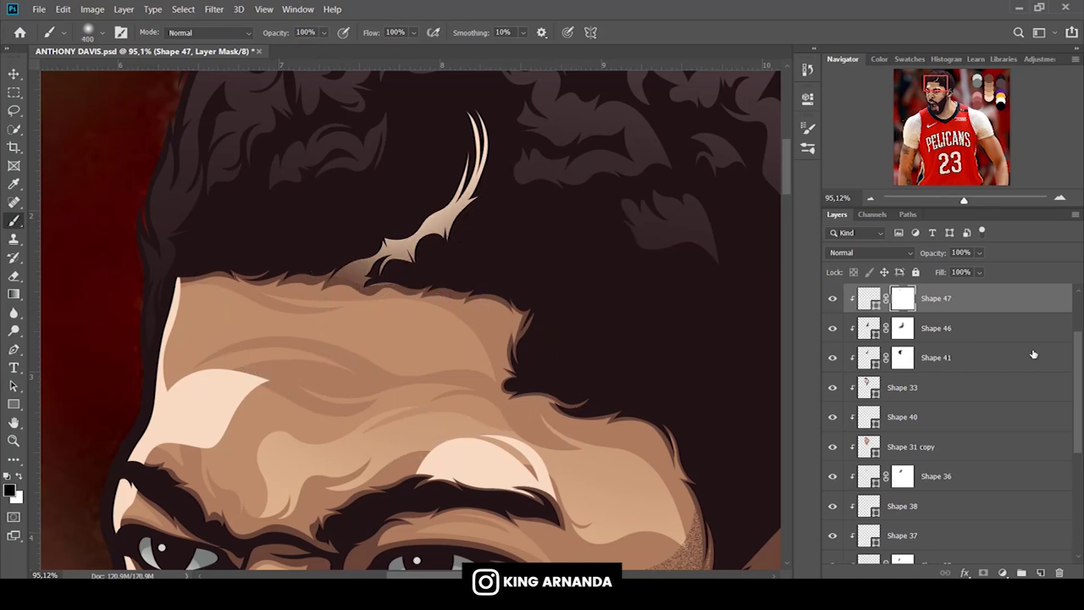
Select Shape 34, hide the Background reference photo, and fit the canvas on screen.
scroll(974, 356, up, 2)
click(944, 351)
scroll(909, 350, down, 5)
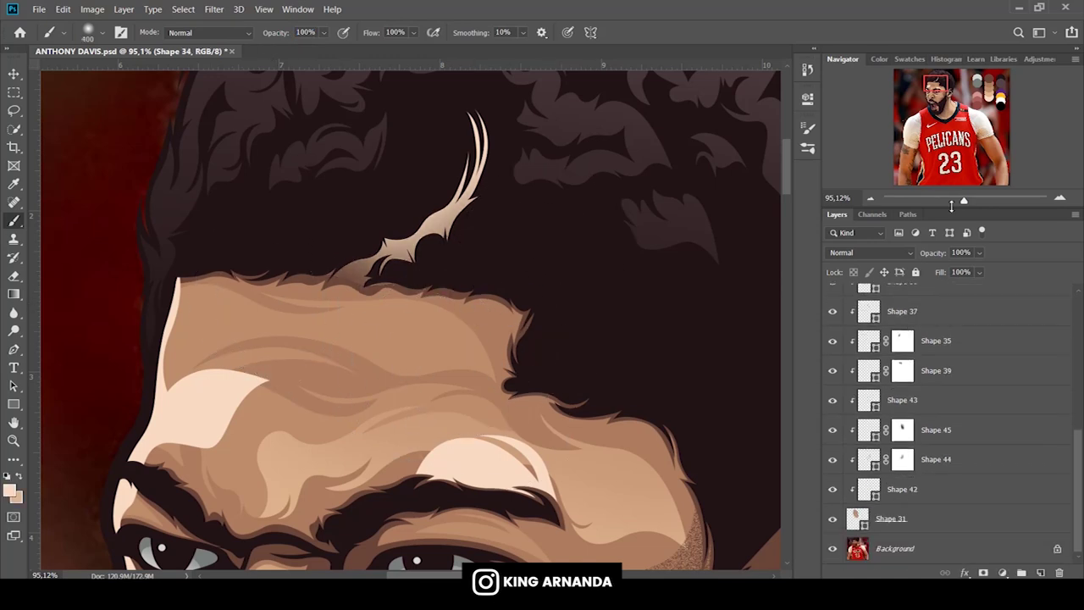
drag(962, 200, 956, 201)
click(832, 549)
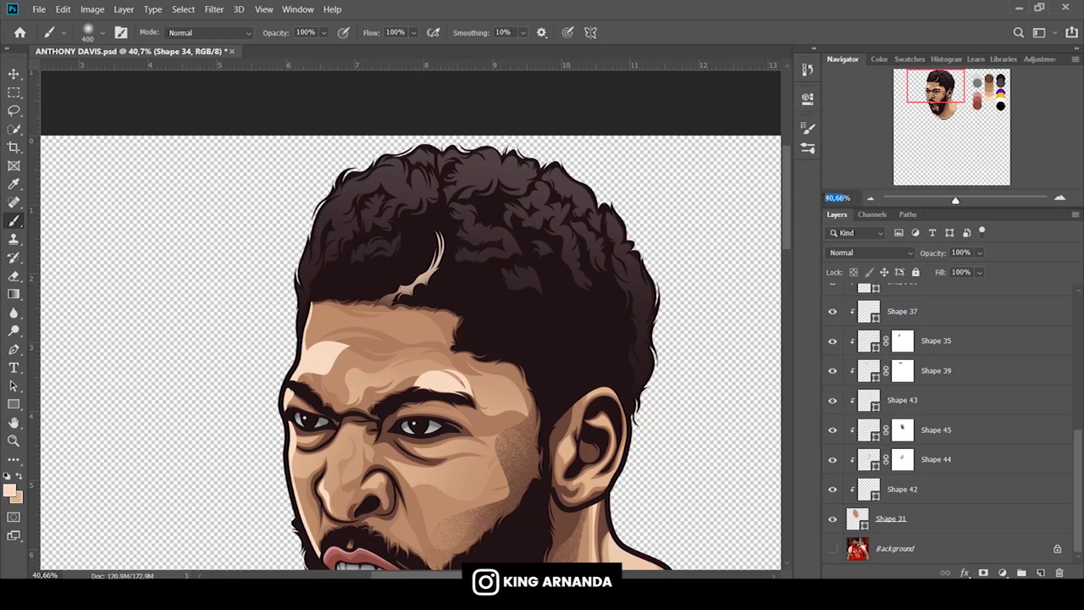
key(ctrl+0)
Group all the face shape layers into Group 4.
click(885, 548)
key(p)
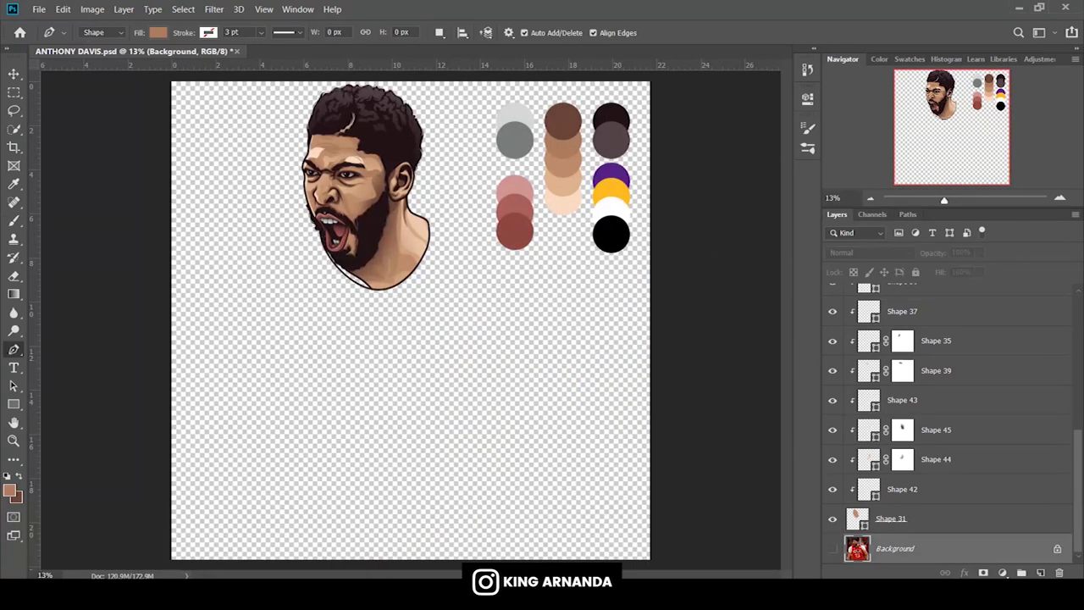
drag(946, 200, 953, 201)
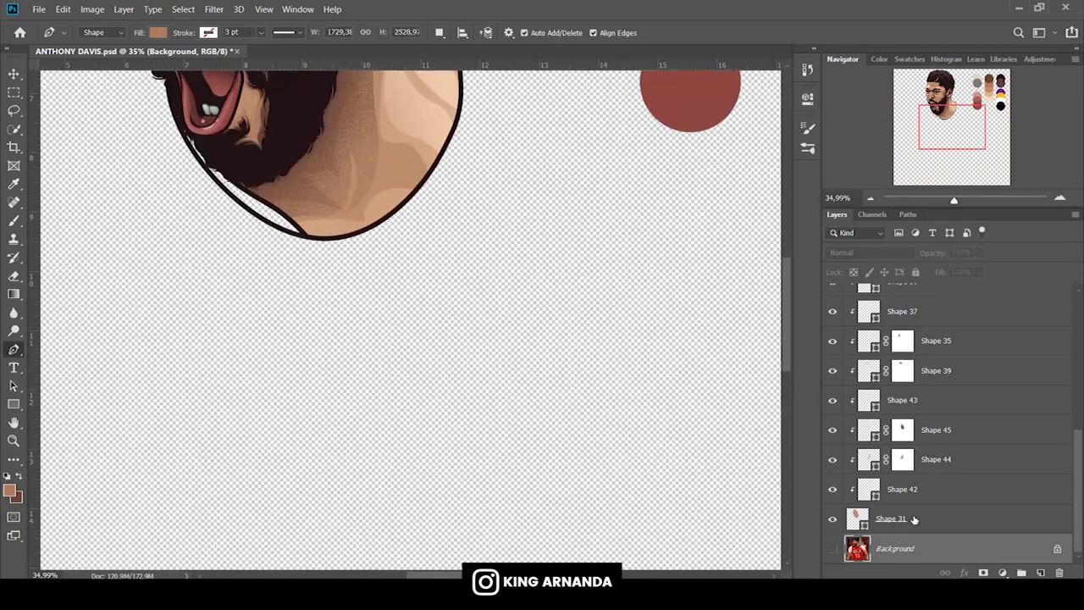
click(890, 518)
scroll(931, 424, up, 5)
shift+click(933, 350)
key(ctrl+g)
Set the foreground colour to the dark outline colour #211215.
drag(951, 127, 967, 90)
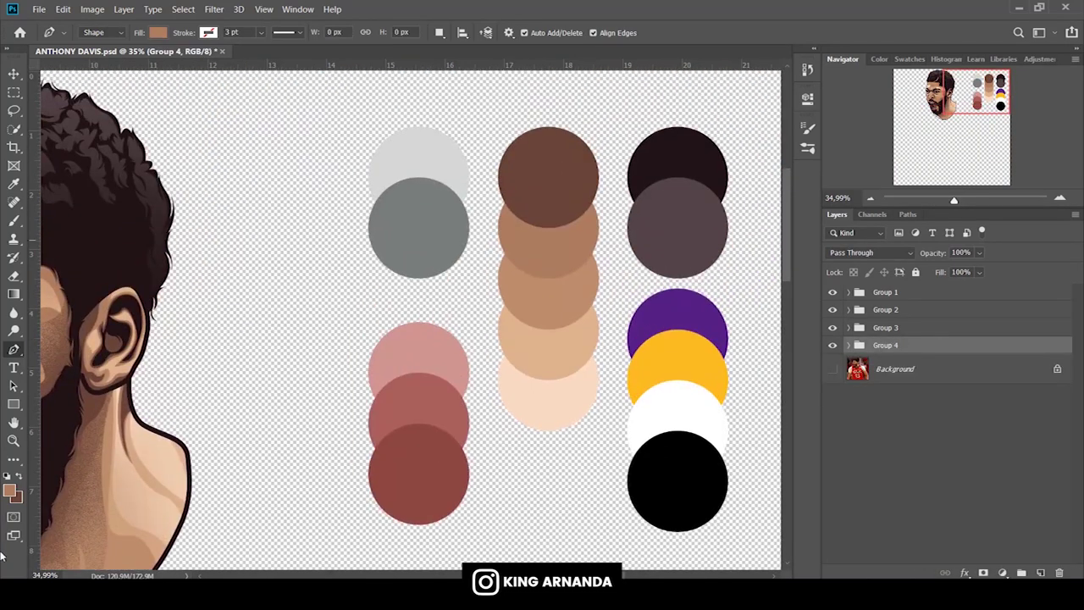
click(10, 491)
click(678, 157)
click(904, 330)
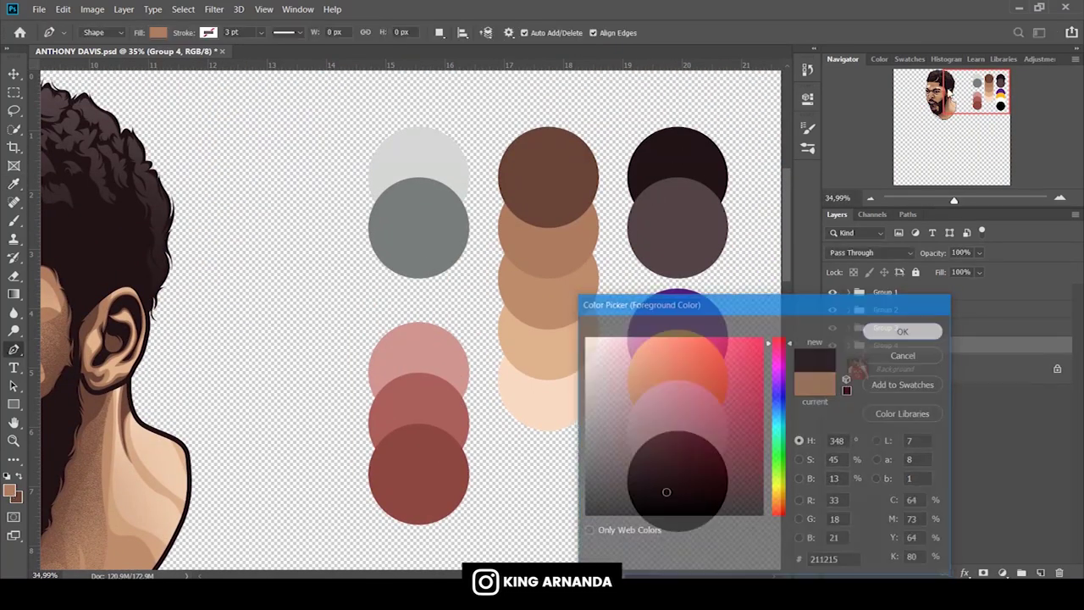
drag(965, 93, 952, 111)
Zoom to the jersey shoulder and set the pen shape to no fill with a dark stroke.
click(895, 368)
drag(953, 200, 962, 201)
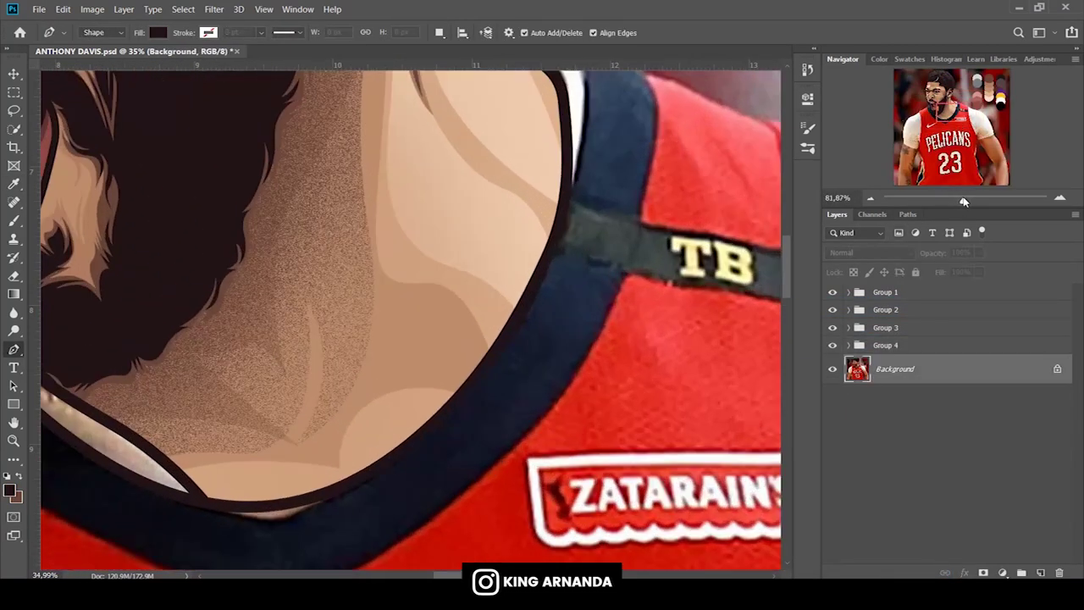
drag(942, 118, 951, 100)
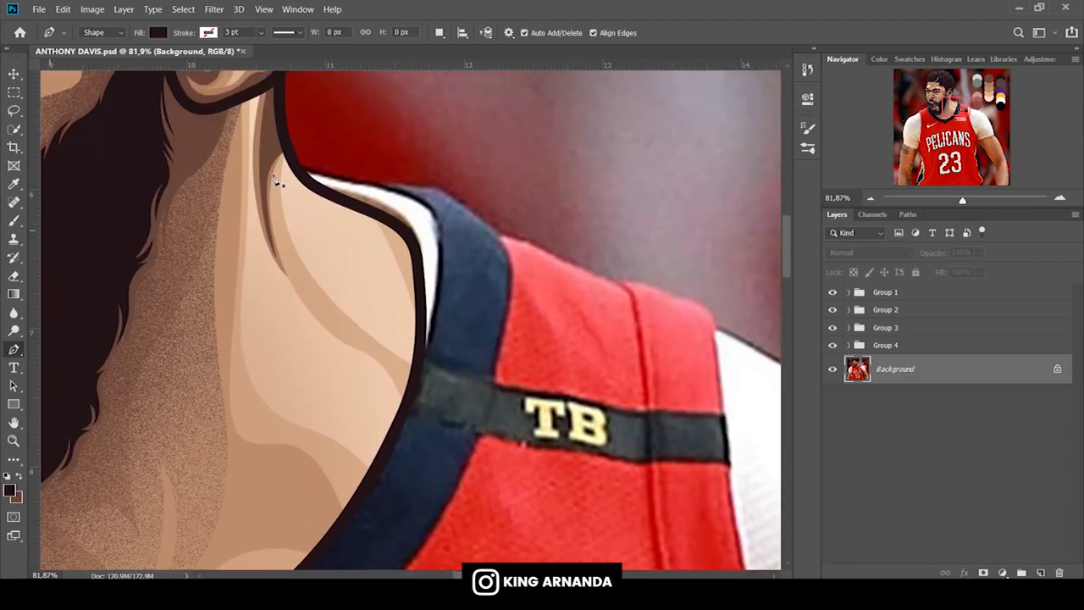
click(224, 161)
click(156, 32)
click(95, 59)
click(208, 32)
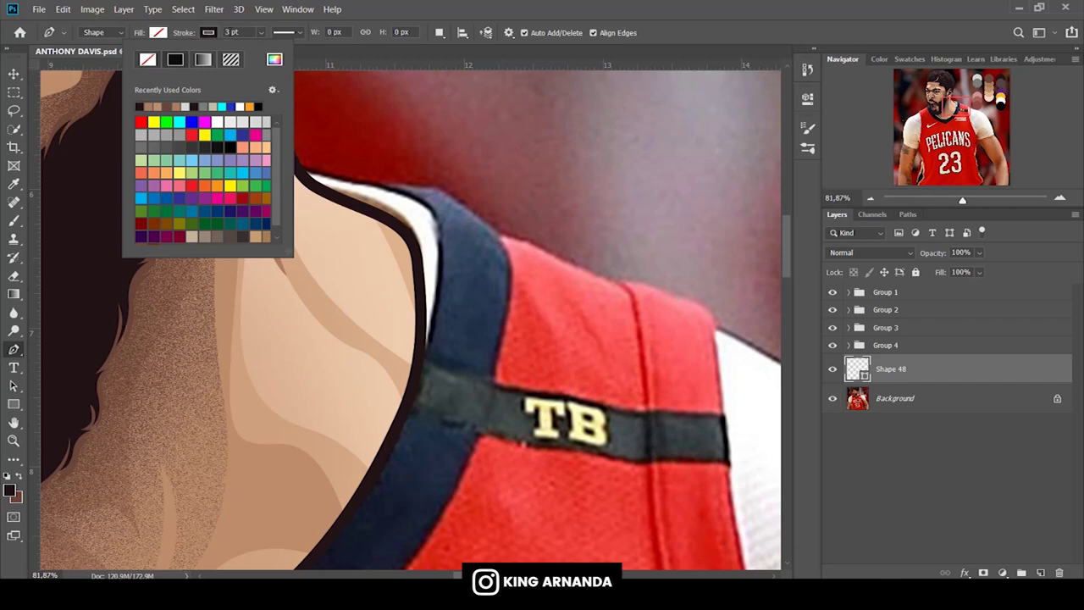
Trace the 6 pt outline Shape 48 along the white collar and inner neckline.
click(221, 155)
drag(351, 177, 423, 191)
drag(375, 444, 345, 483)
click(284, 32)
click(239, 182)
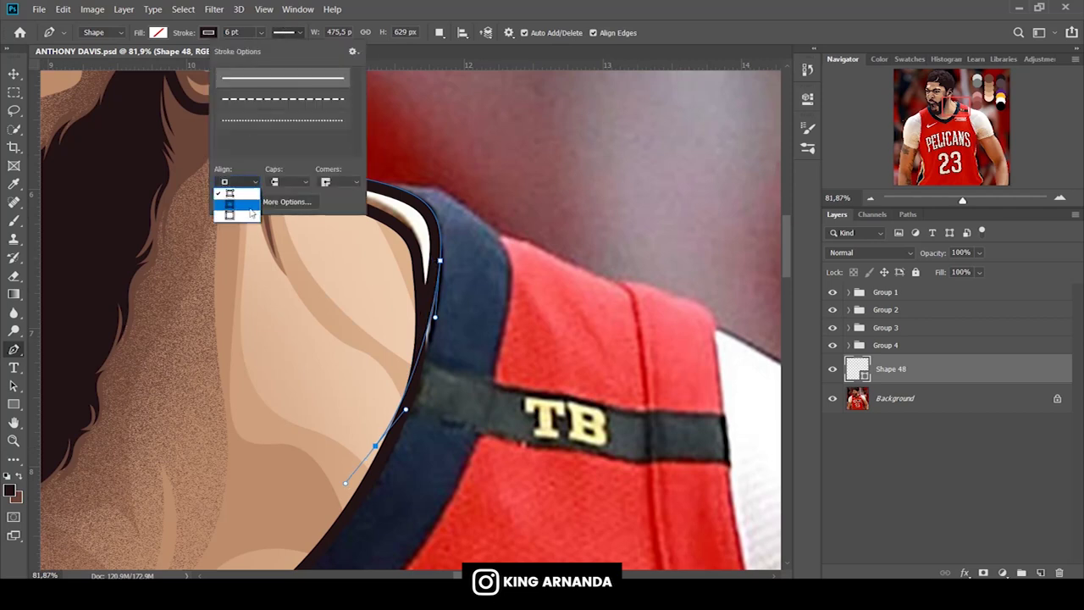
click(233, 207)
click(284, 32)
key(Return)
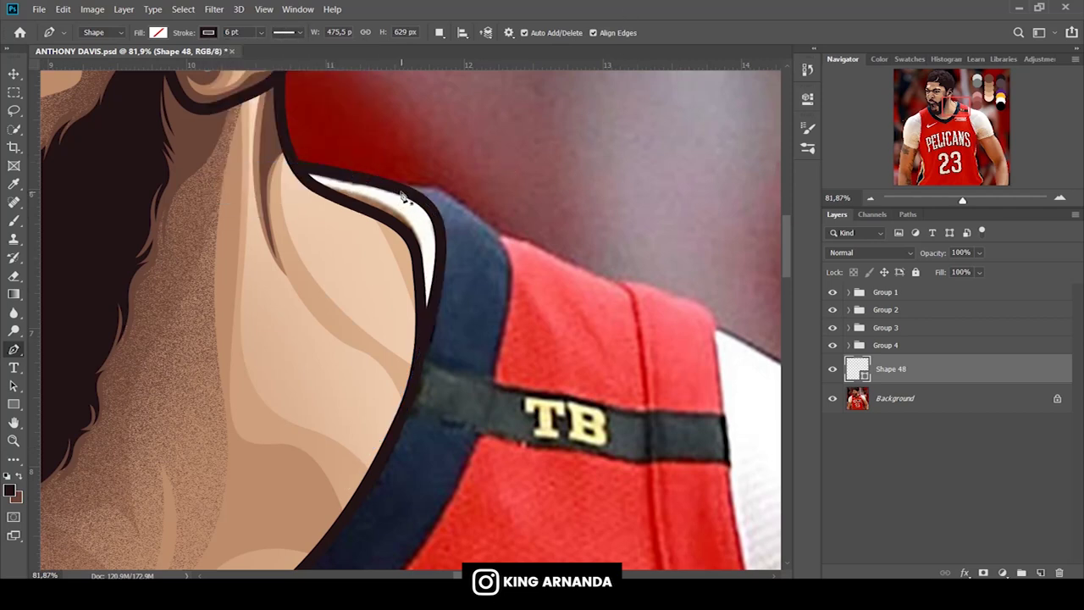
Start outline Shape 49 along the jersey shoulder toward the arm.
click(400, 189)
drag(523, 241, 550, 250)
drag(620, 282, 714, 333)
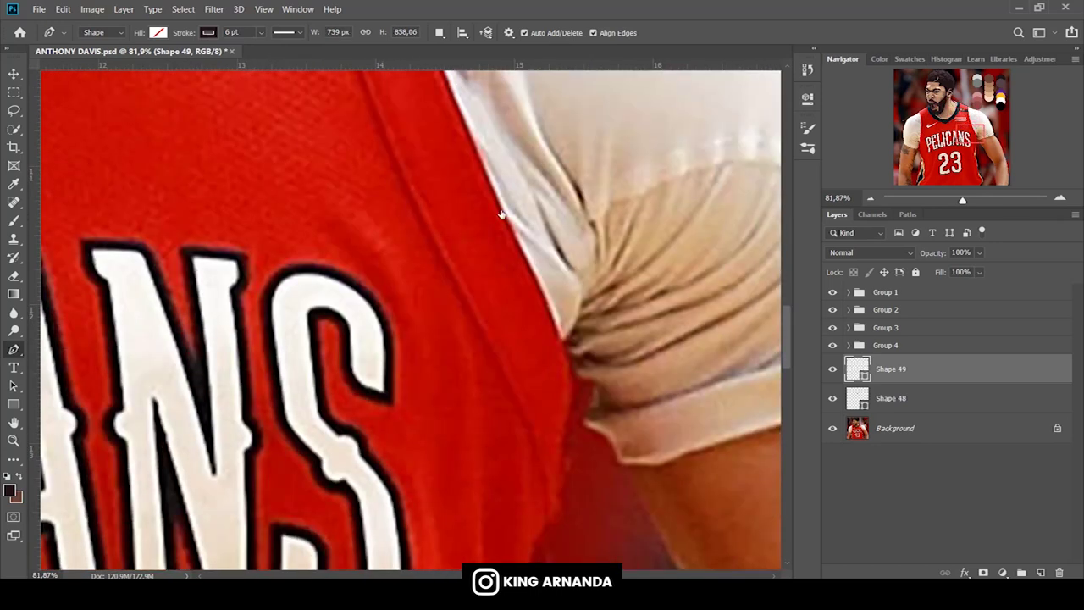
Pen-trace the jersey outline down its side to the bottom edge.
click(506, 220)
scroll(564, 338, down, 3)
click(580, 227)
click(555, 387)
scroll(555, 387, down, 3)
scroll(564, 254, down, 3)
scroll(571, 305, down, 3)
click(563, 188)
click(558, 262)
click(563, 380)
scroll(563, 379, down, 4)
drag(586, 161, 594, 204)
drag(619, 323, 635, 392)
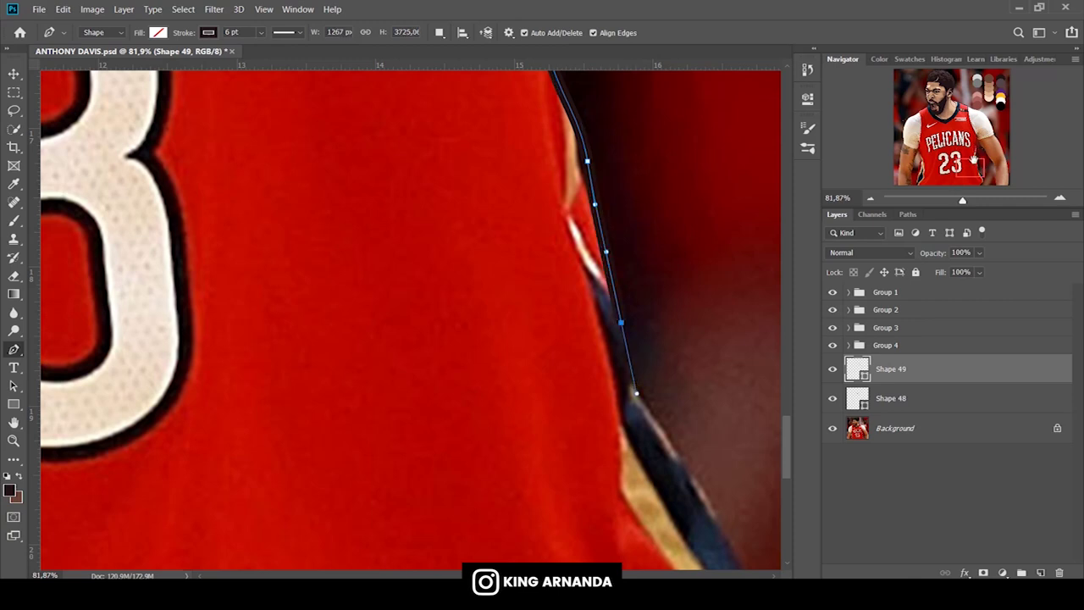
scroll(636, 393, down, 3)
scroll(636, 393, right, 3)
drag(513, 351, 522, 379)
scroll(523, 379, down, 2)
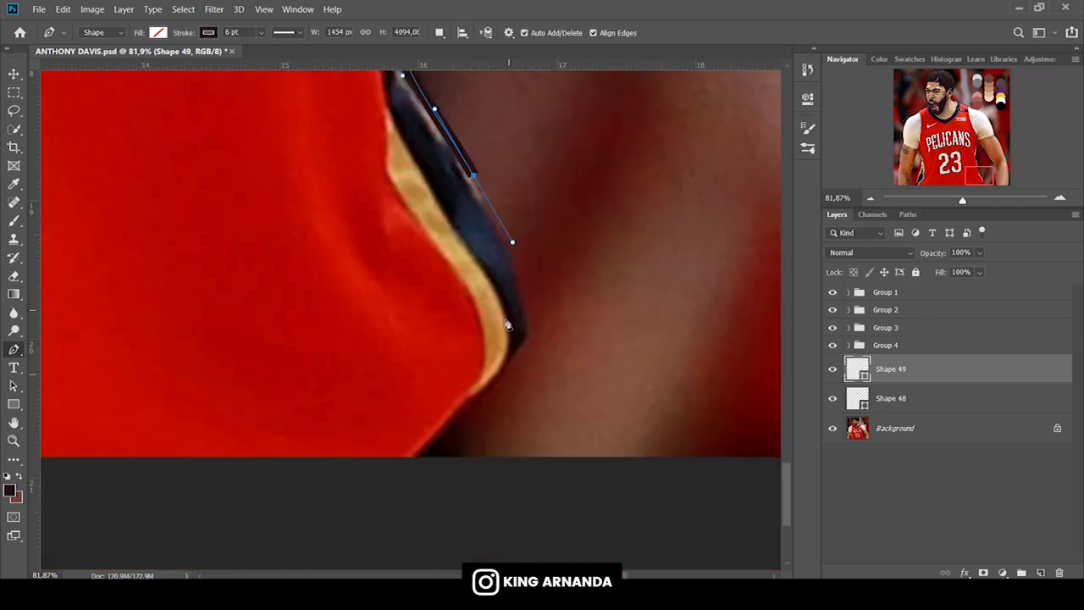
scroll(528, 248, down, 1)
drag(527, 248, 522, 284)
drag(412, 366, 387, 415)
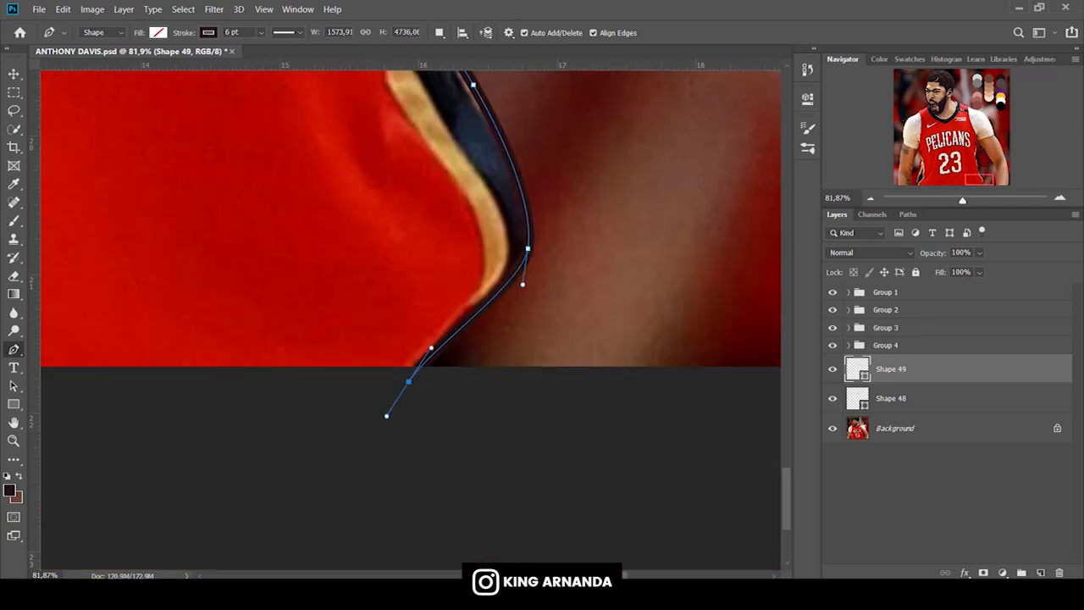
Continue the jersey outline across the bottom edge and up around the armhole.
scroll(372, 508, left, 6)
scroll(364, 466, left, 4)
click(354, 385)
scroll(356, 385, up, 2)
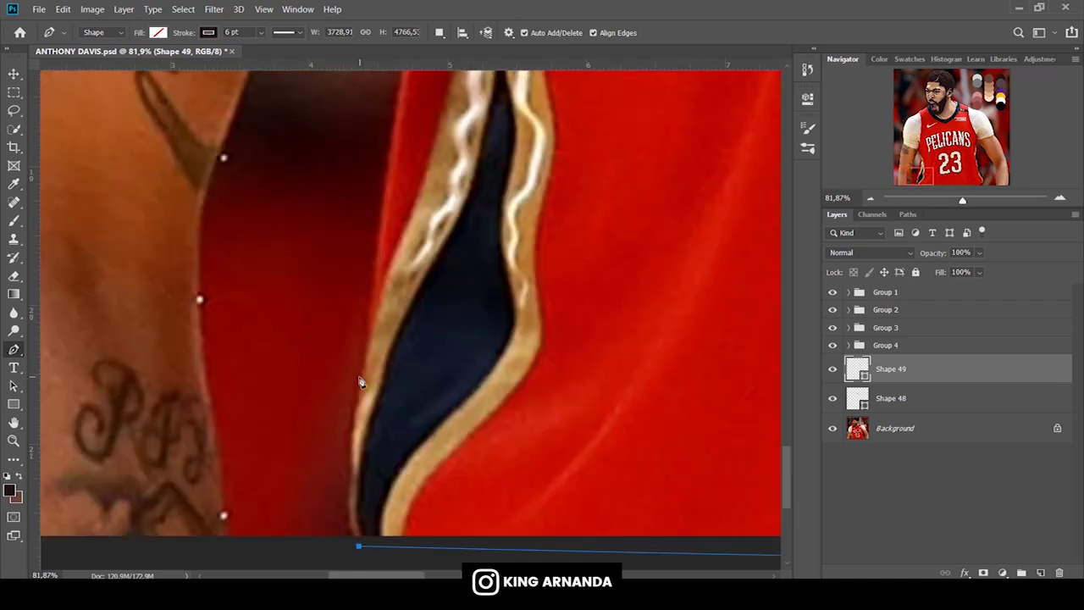
drag(358, 370, 375, 255)
drag(783, 461, 784, 431)
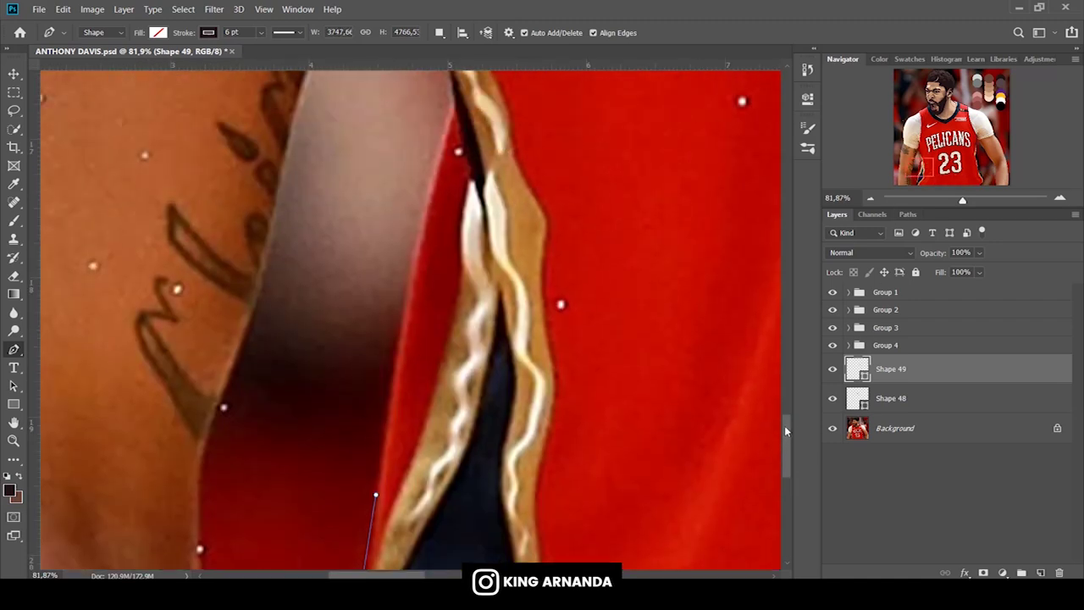
drag(435, 172, 455, 97)
drag(786, 425, 786, 392)
click(436, 336)
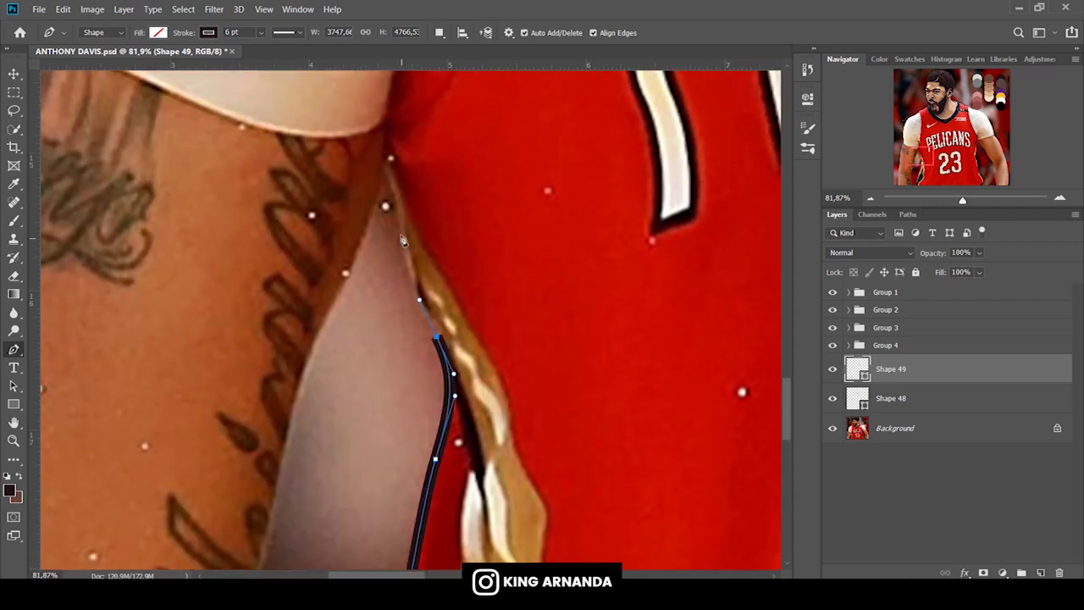
click(401, 230)
drag(384, 122, 384, 97)
drag(787, 392, 785, 342)
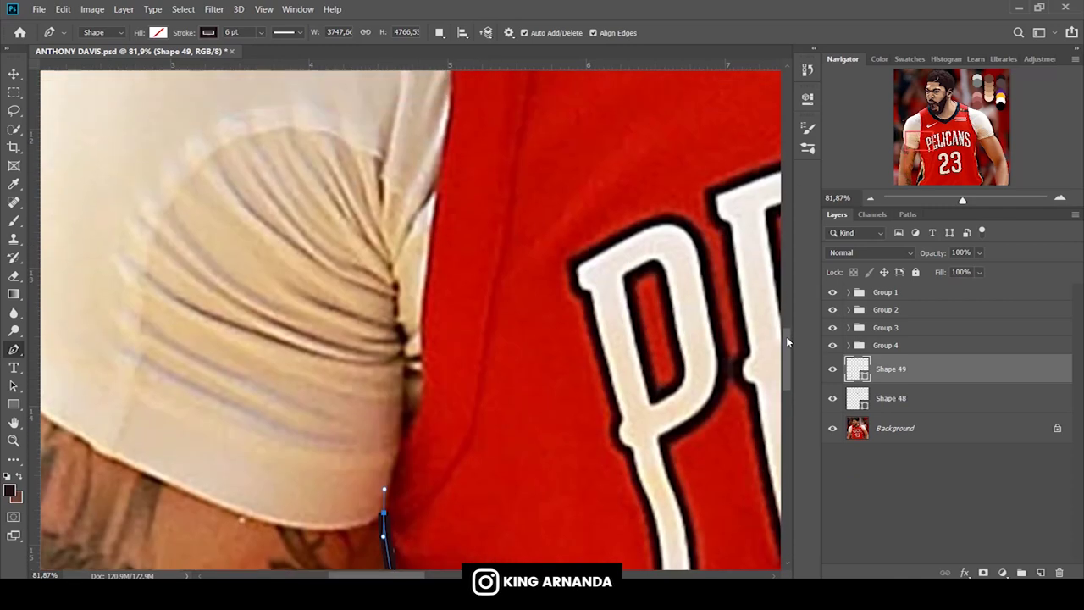
drag(408, 430, 410, 410)
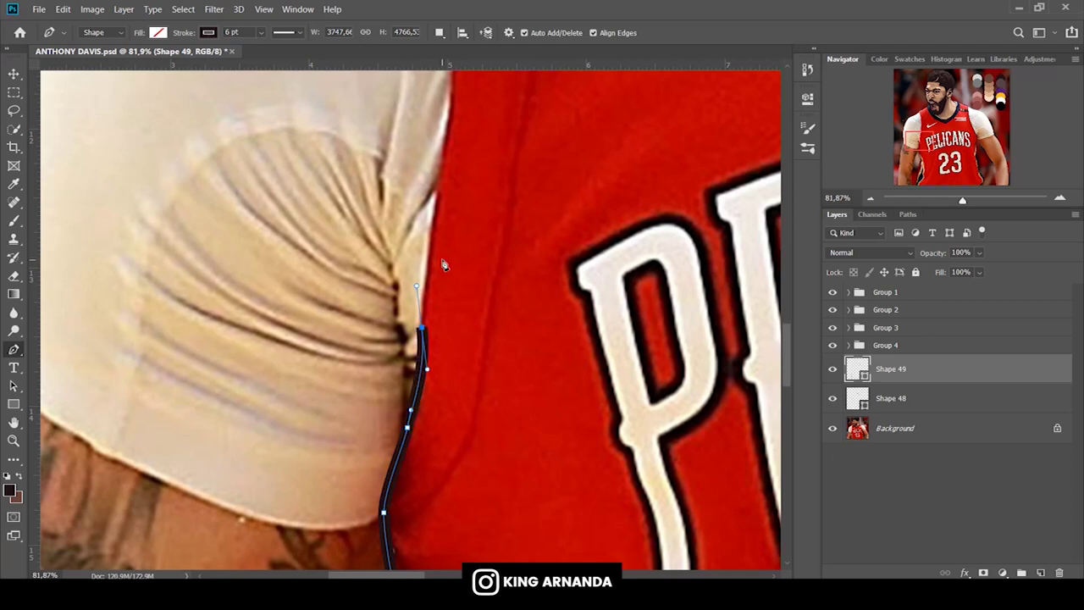
Carry the outline up the edge, over the shoulder and around the collar to close it.
scroll(440, 262, up, 5)
click(440, 498)
click(451, 304)
click(465, 108)
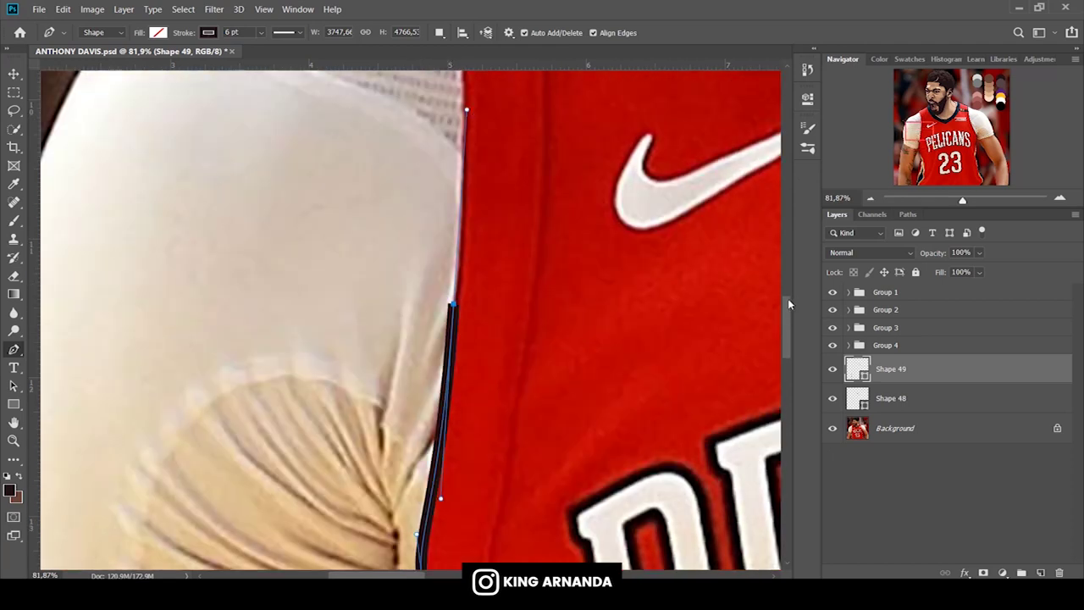
drag(788, 298, 786, 251)
click(407, 176)
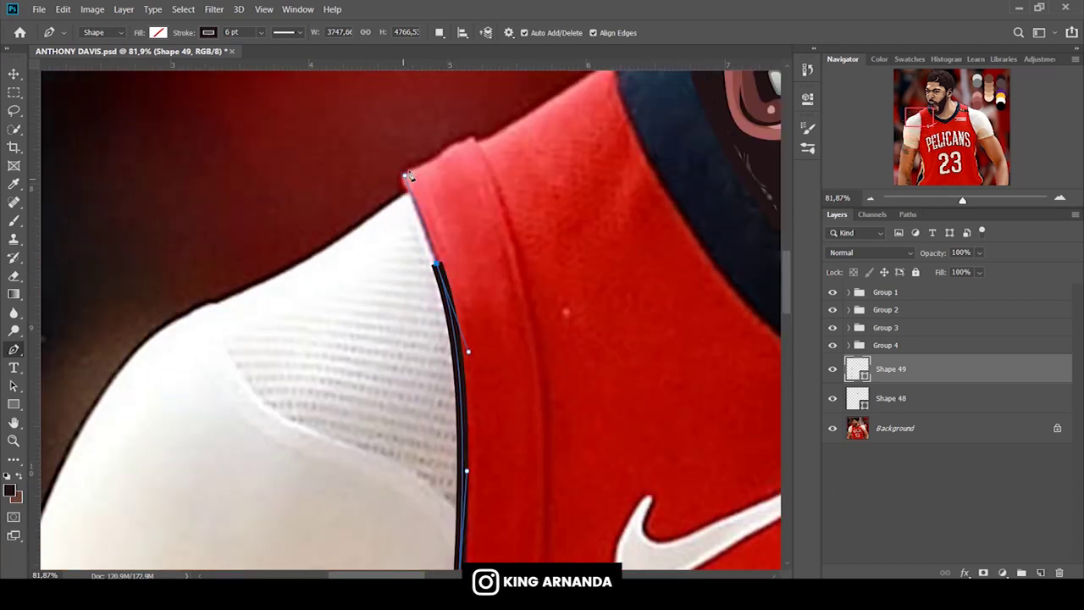
drag(449, 147, 462, 134)
mouse_move(634, 80)
mouse_down()
mouse_move(567, 434)
mouse_move(321, 264)
mouse_up()
click(366, 178)
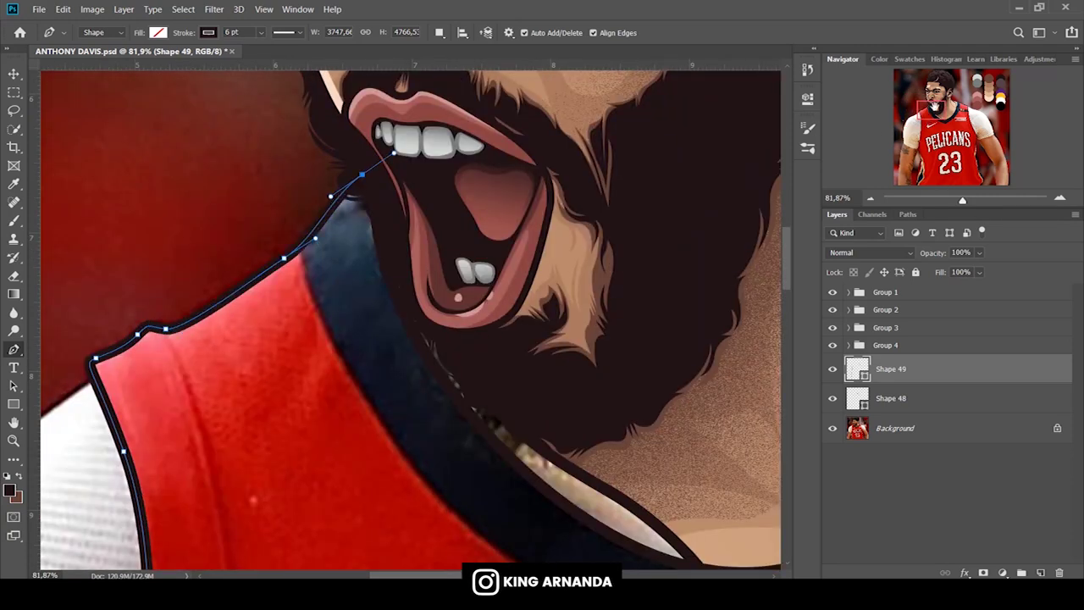
drag(934, 106, 955, 101)
click(869, 408)
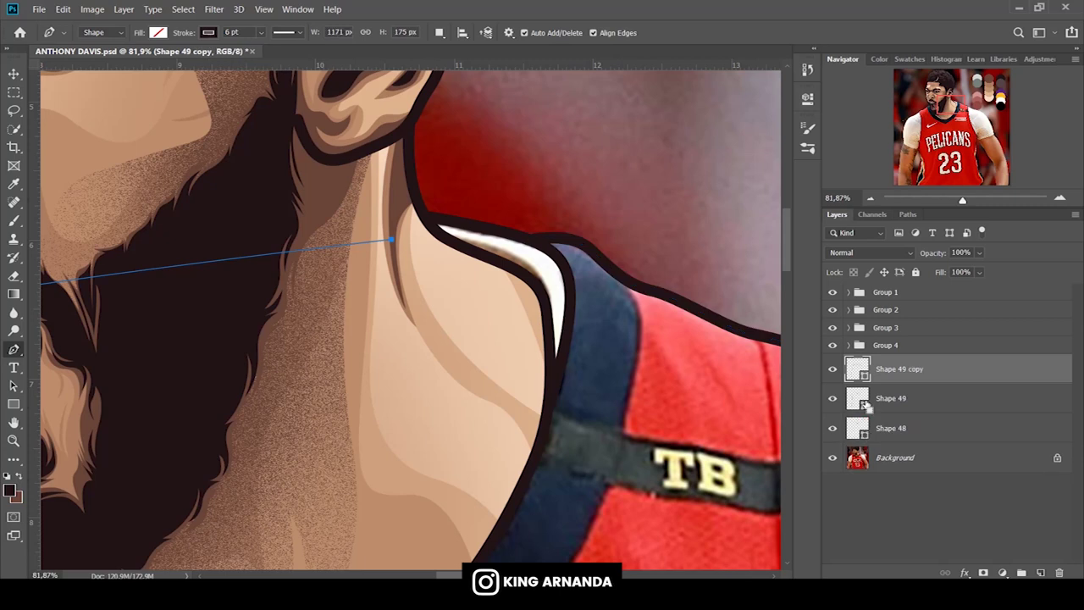
Duplicate the outline as Shape 49 copy below, with no stroke and orange fill, then hide it.
key(ctrl+j)
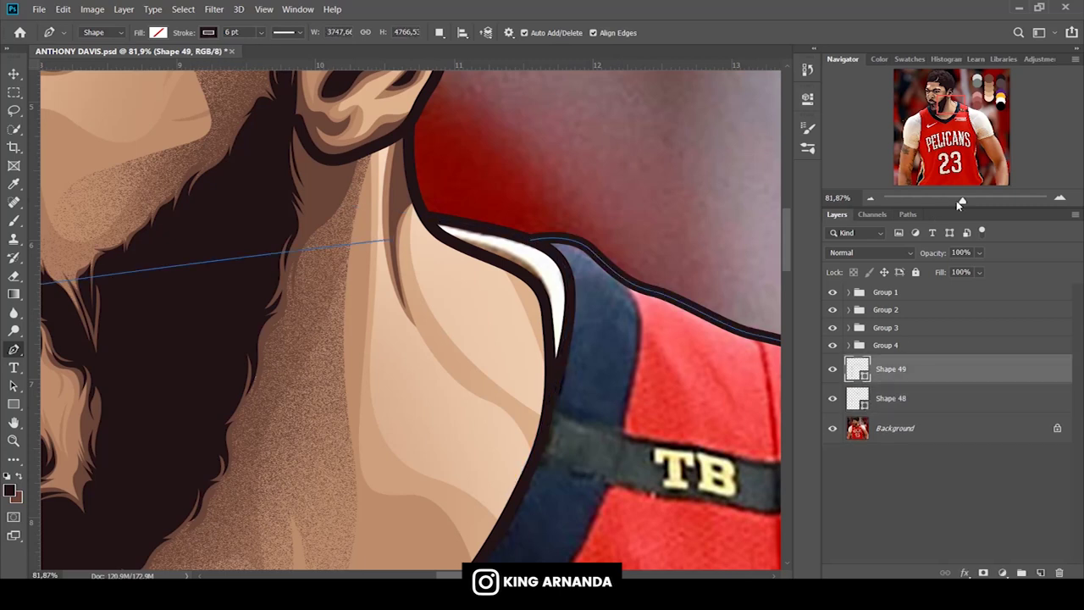
drag(391, 241, 248, 254)
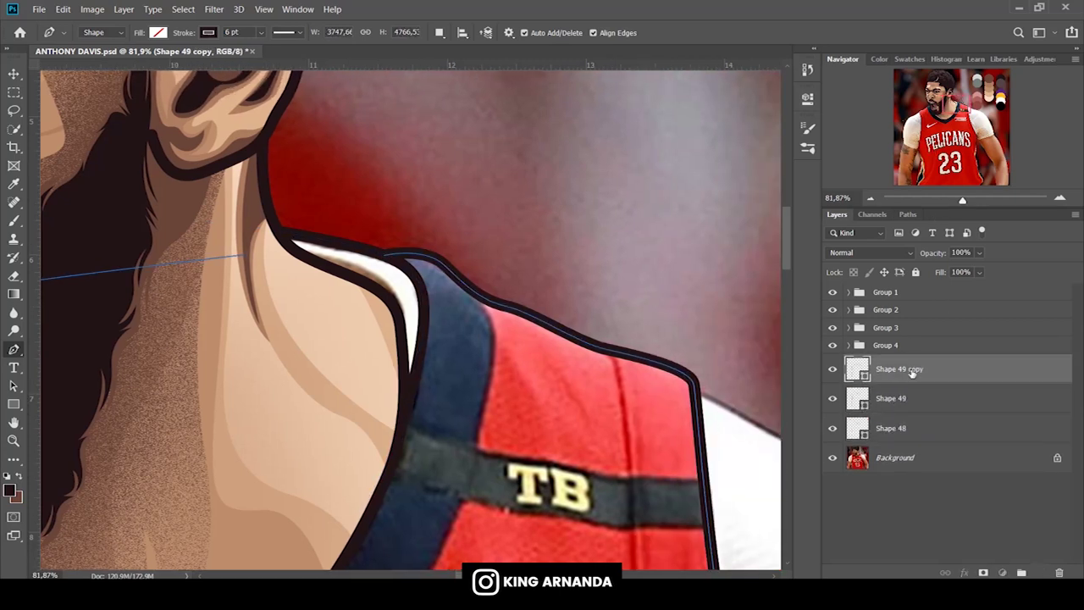
drag(897, 370, 906, 439)
click(208, 32)
click(140, 57)
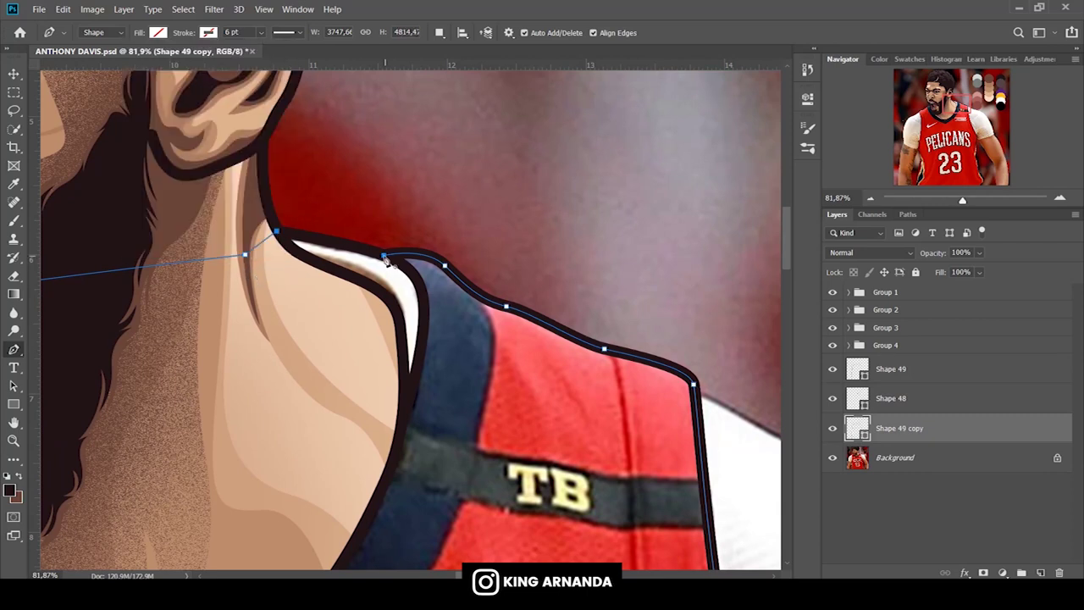
click(159, 33)
click(200, 106)
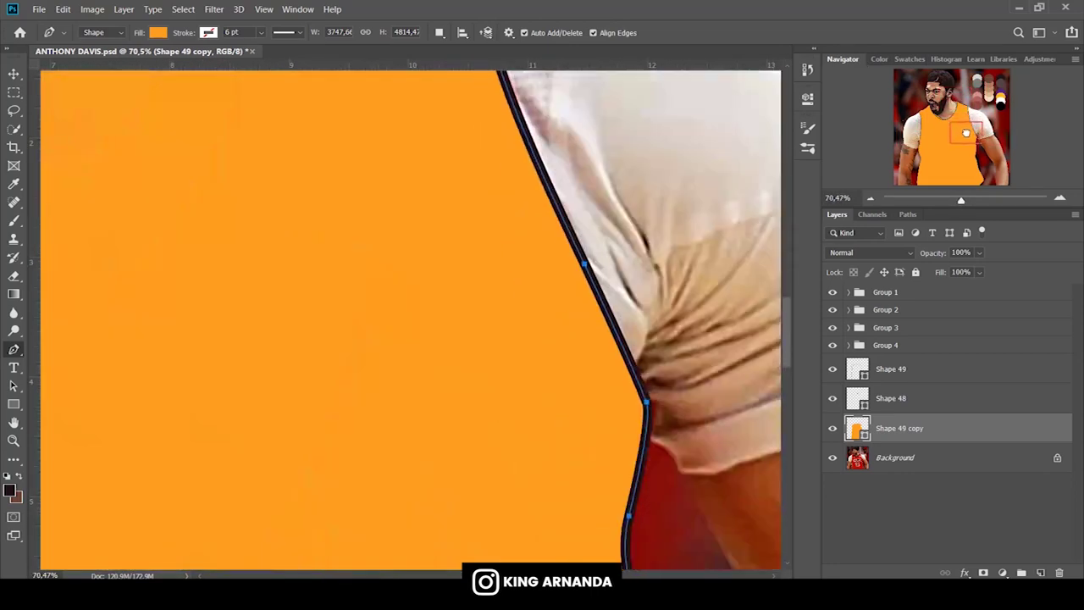
click(832, 427)
Draw a dark tapered seam shape (Shape 50) along the jersey's side.
scroll(336, 206, right, 10)
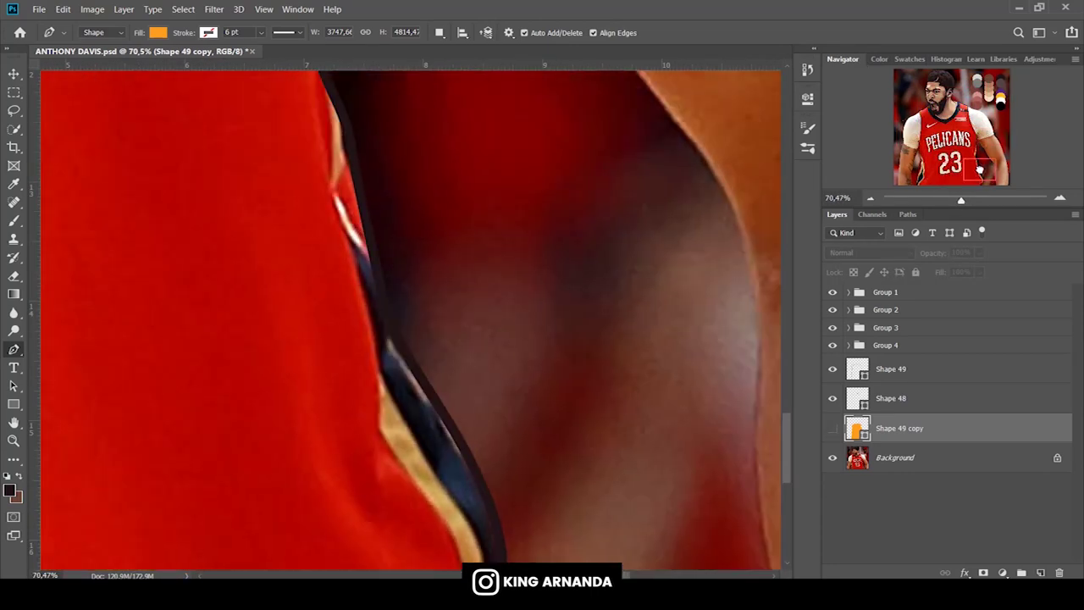
click(301, 183)
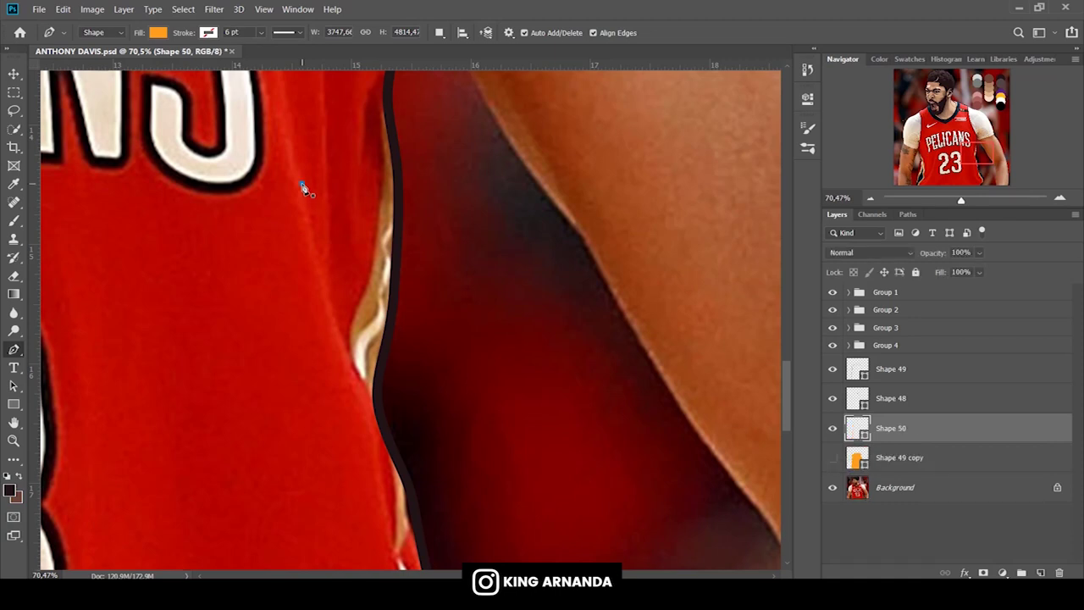
click(157, 32)
click(95, 104)
drag(959, 206, 964, 203)
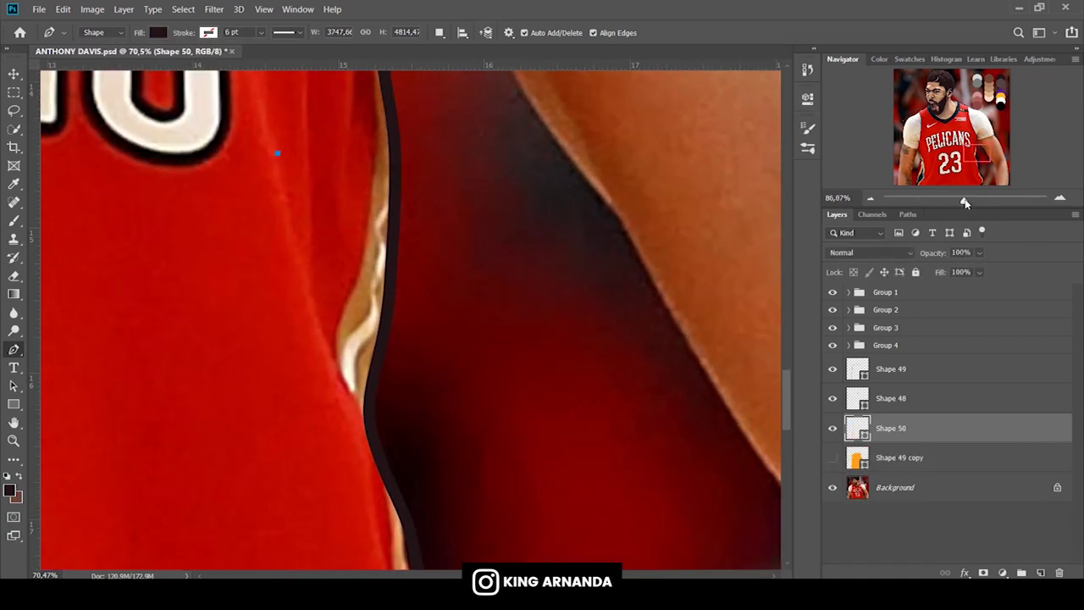
drag(296, 301, 302, 325)
click(832, 487)
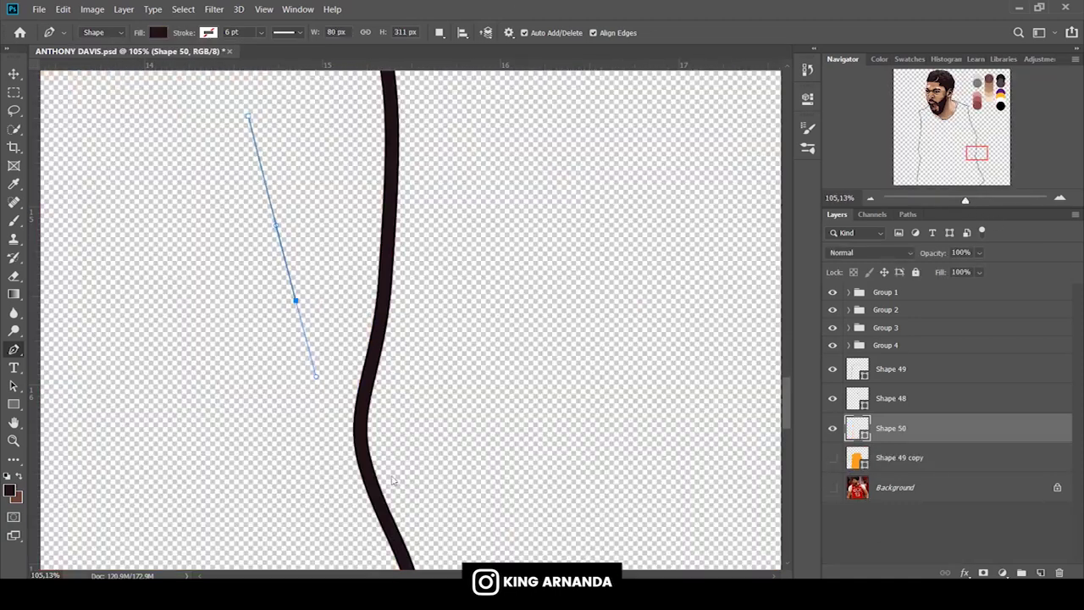
drag(383, 525, 404, 561)
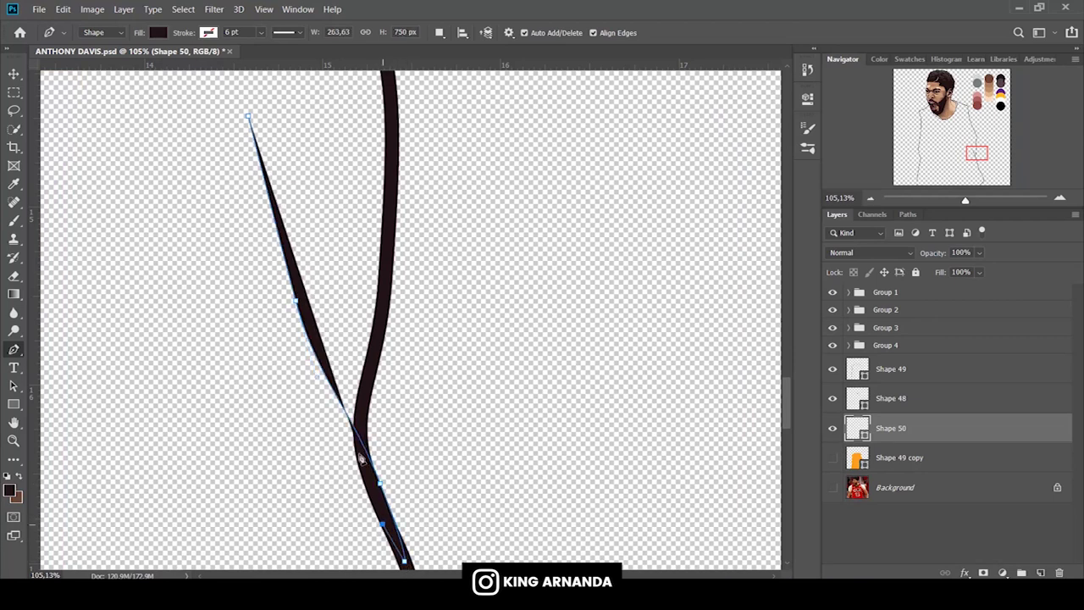
drag(322, 374, 325, 388)
drag(265, 219, 265, 180)
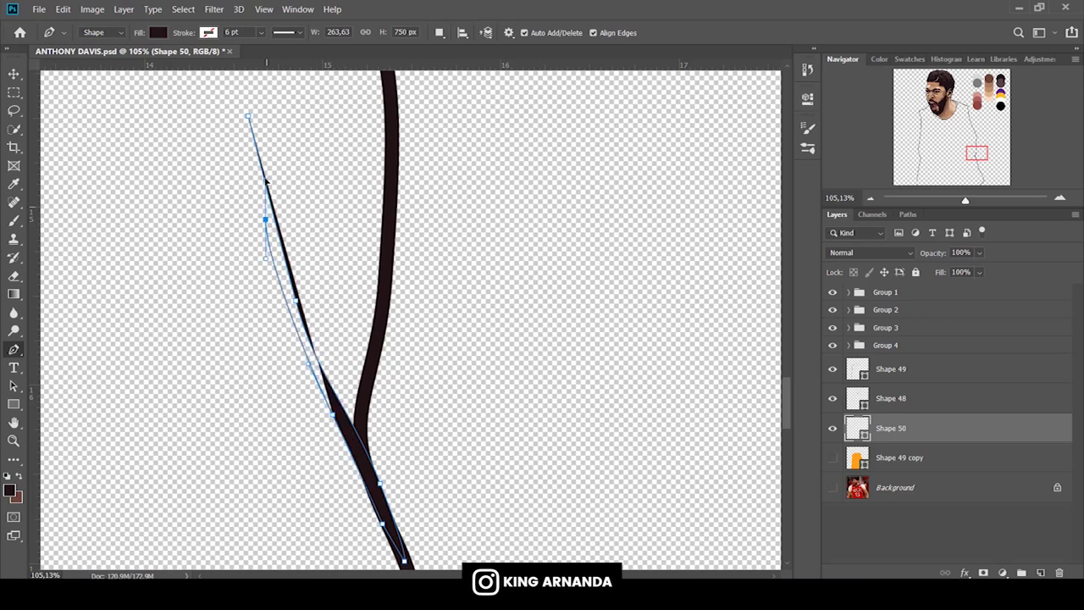
click(248, 116)
mouse_move(990, 155)
mouse_down()
mouse_move(957, 110)
mouse_move(923, 134)
mouse_move(919, 166)
mouse_up()
click(832, 487)
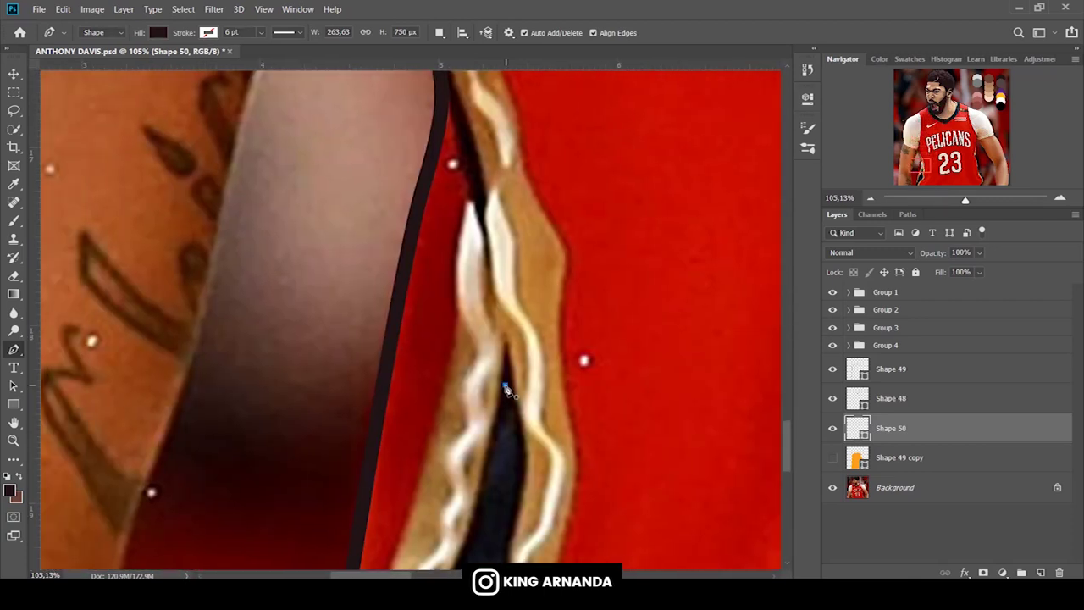
Draw a dark trim shape (Shape 51) along the arm edge at full opacity.
click(505, 390)
scroll(477, 298, up, 3)
click(433, 188)
drag(385, 72, 388, 85)
scroll(389, 133, up, 2)
drag(378, 123, 407, 246)
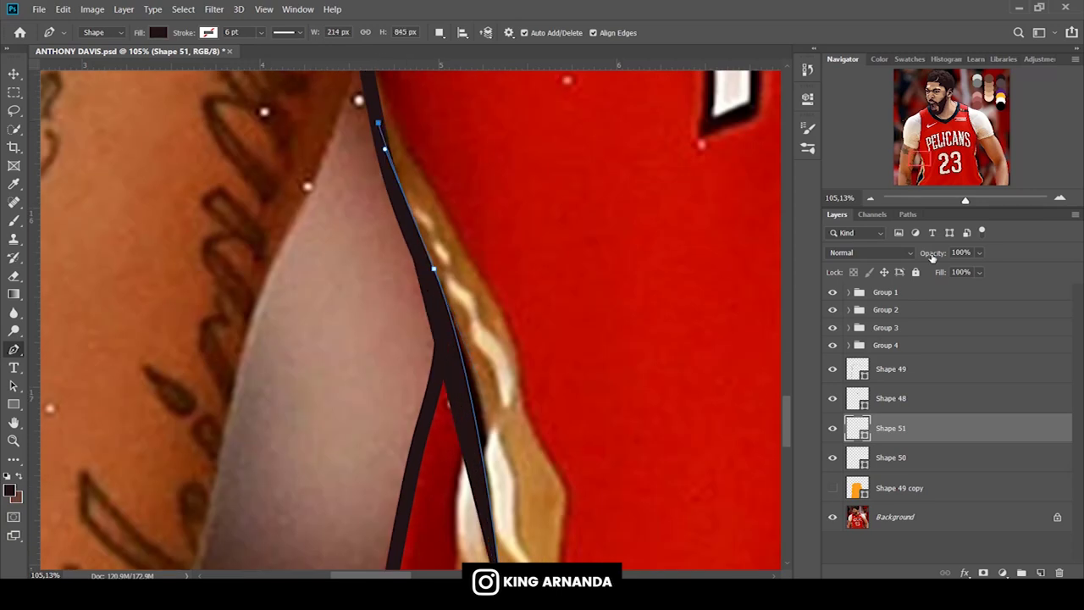
drag(932, 257, 847, 256)
click(398, 219)
drag(451, 373, 467, 444)
scroll(467, 445, down, 3)
click(505, 419)
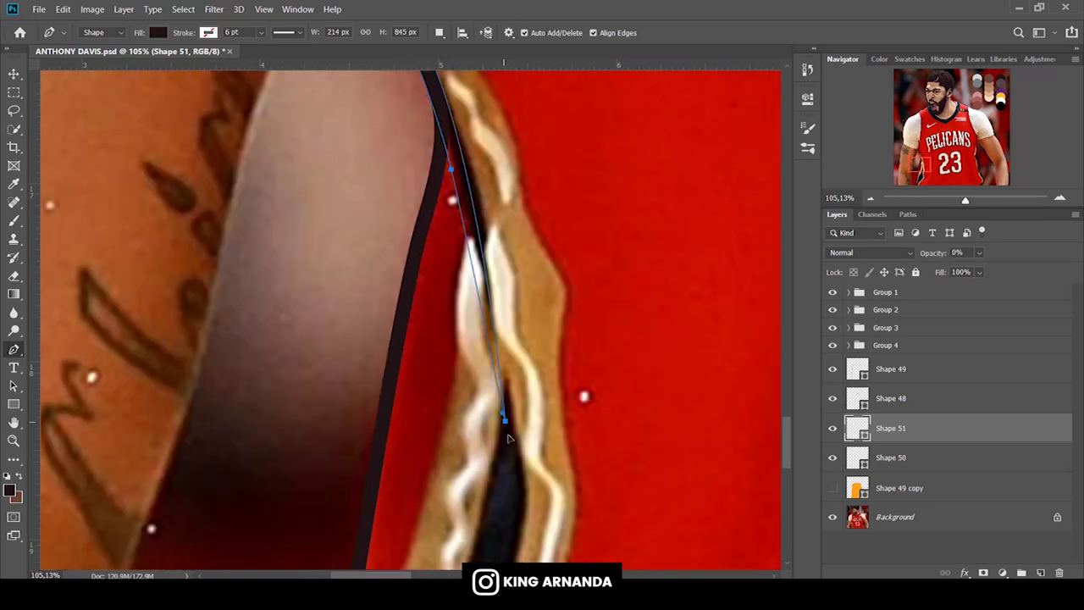
click(832, 489)
drag(931, 256, 952, 256)
Hide the orange jersey fill again and select its layer.
mouse_move(921, 166)
mouse_down()
mouse_move(972, 200)
mouse_move(957, 199)
mouse_move(935, 108)
mouse_move(944, 115)
mouse_up()
click(833, 488)
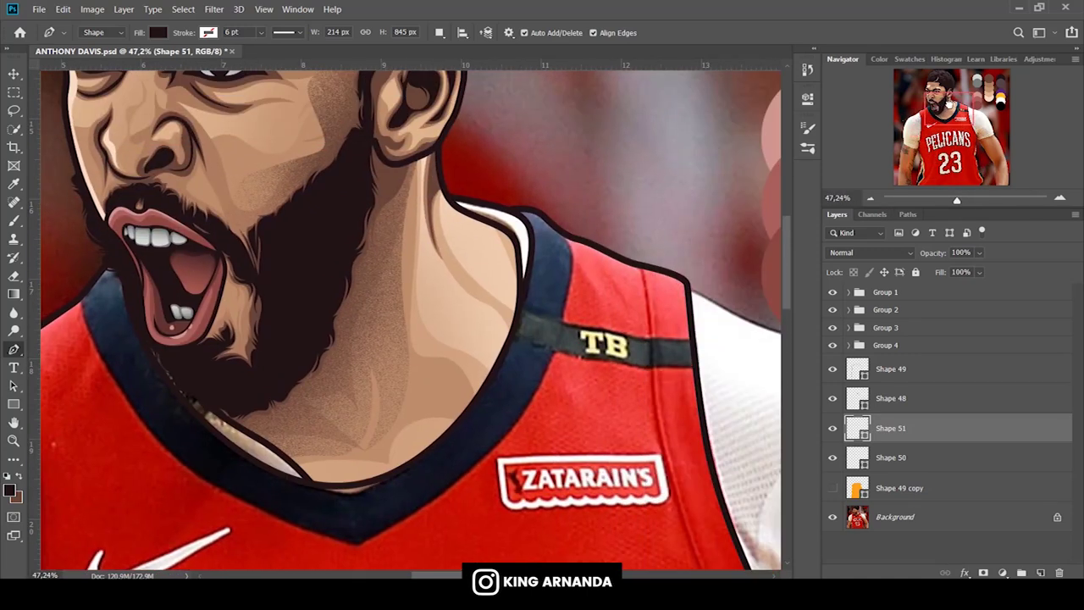
click(897, 488)
Draw a white-filled collar shape following the neckline to the shoulder.
drag(957, 200, 965, 200)
click(832, 517)
click(662, 302)
scroll(686, 279, up, 3)
drag(692, 215, 683, 178)
drag(491, 133, 329, 119)
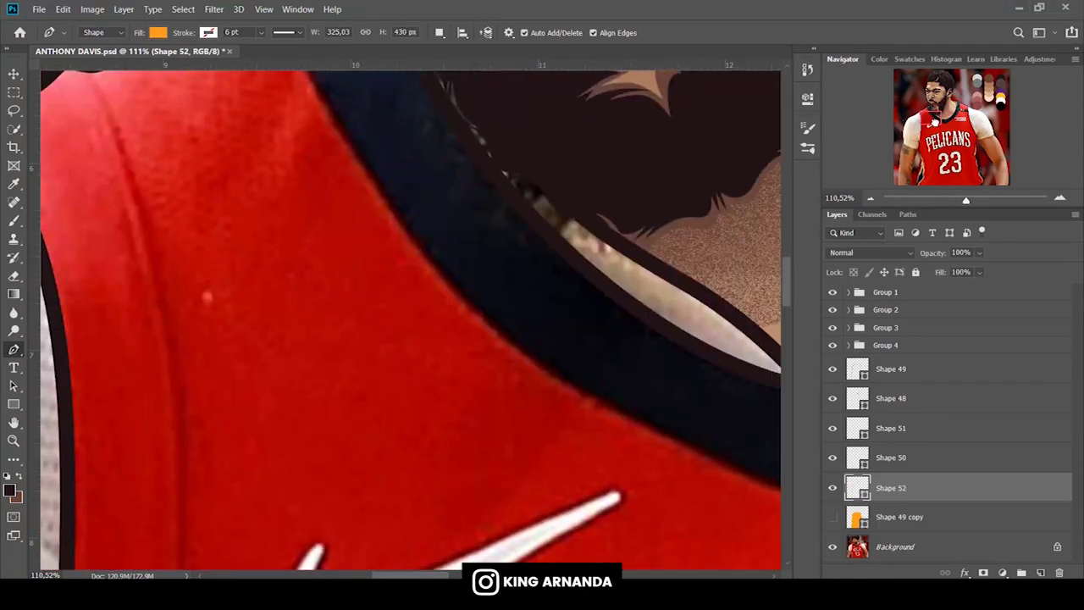
drag(169, 407, 728, 170)
click(316, 117)
drag(439, 357, 508, 446)
drag(551, 479, 199, 242)
click(419, 336)
mouse_move(420, 336)
mouse_down()
mouse_move(520, 338)
mouse_move(135, 550)
mouse_up()
click(455, 116)
click(428, 300)
click(157, 33)
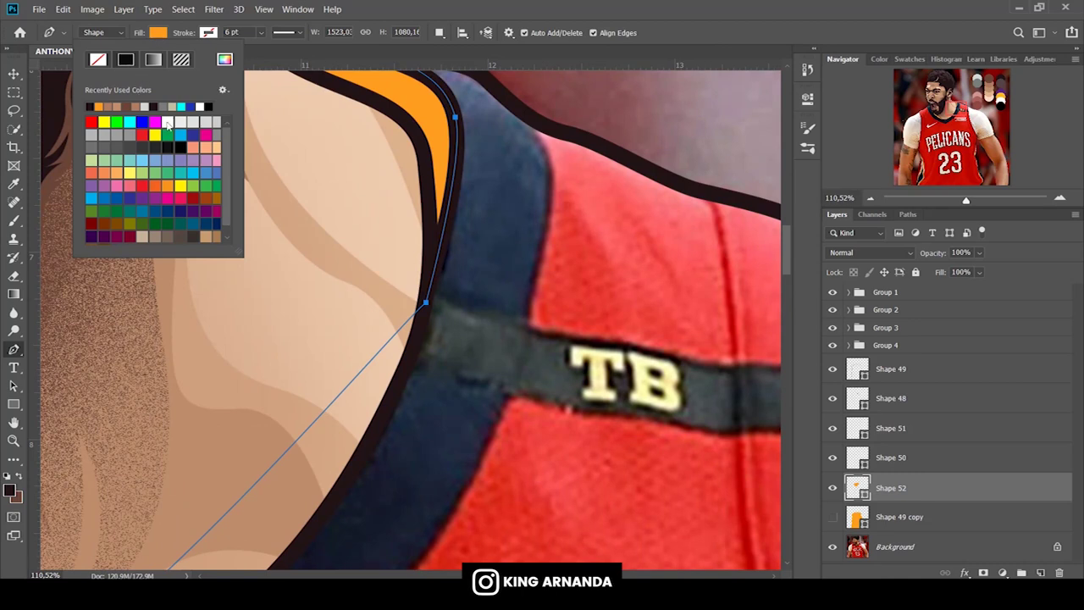
click(168, 123)
Trace a clipped shading path along the inner collar edge and up the neckline.
drag(591, 313, 730, 431)
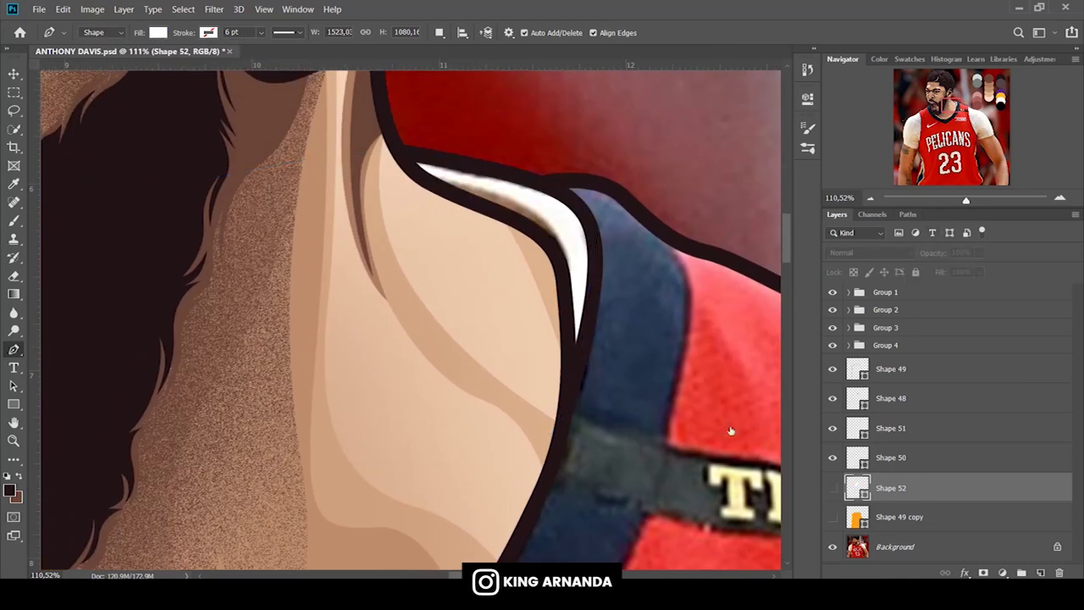
click(576, 395)
click(537, 212)
click(475, 171)
click(335, 158)
drag(254, 211, 508, 381)
mouse_move(127, 127)
mouse_down()
mouse_move(381, 338)
mouse_move(193, 178)
mouse_up()
right_click(891, 479)
key(Escape)
mouse_move(170, 144)
mouse_down()
mouse_move(159, 222)
mouse_move(187, 222)
mouse_up()
mouse_move(193, 148)
mouse_down()
mouse_move(187, 220)
mouse_move(128, 21)
mouse_up()
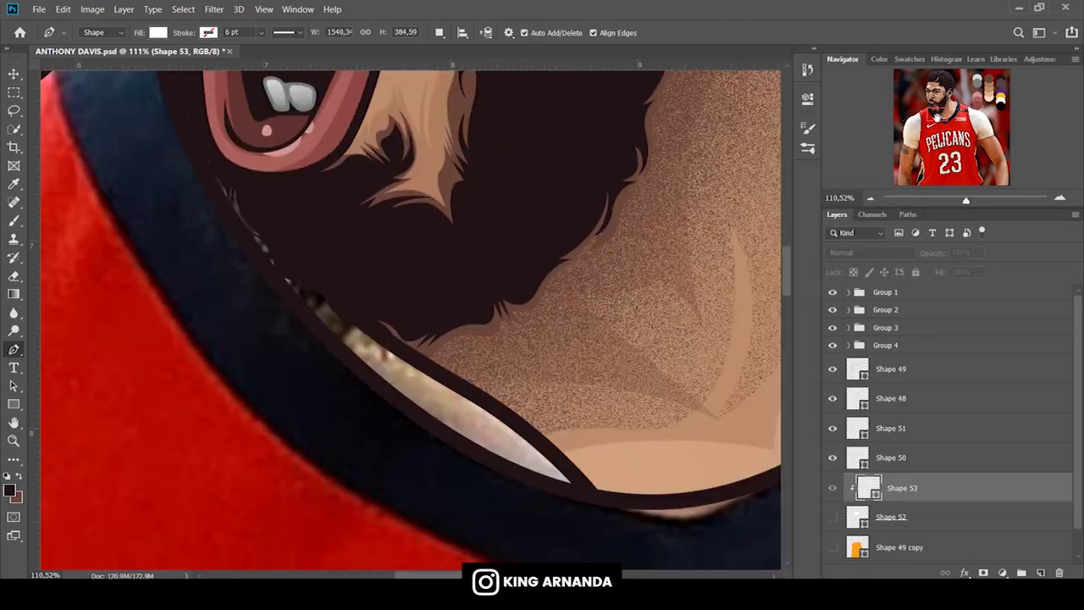
drag(280, 352, 398, 489)
click(568, 504)
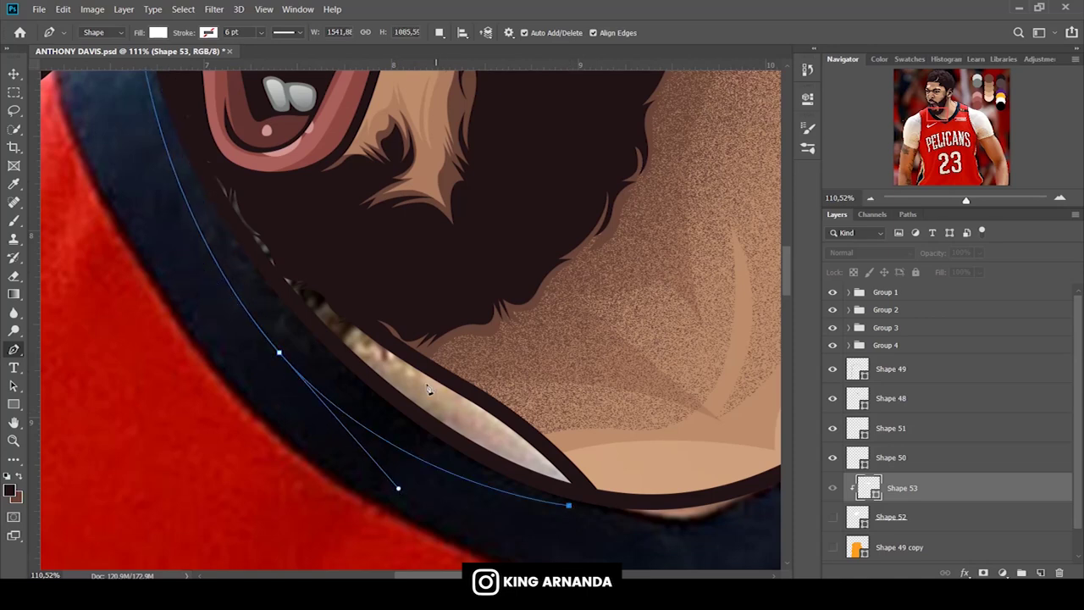
drag(338, 279, 339, 300)
click(595, 344)
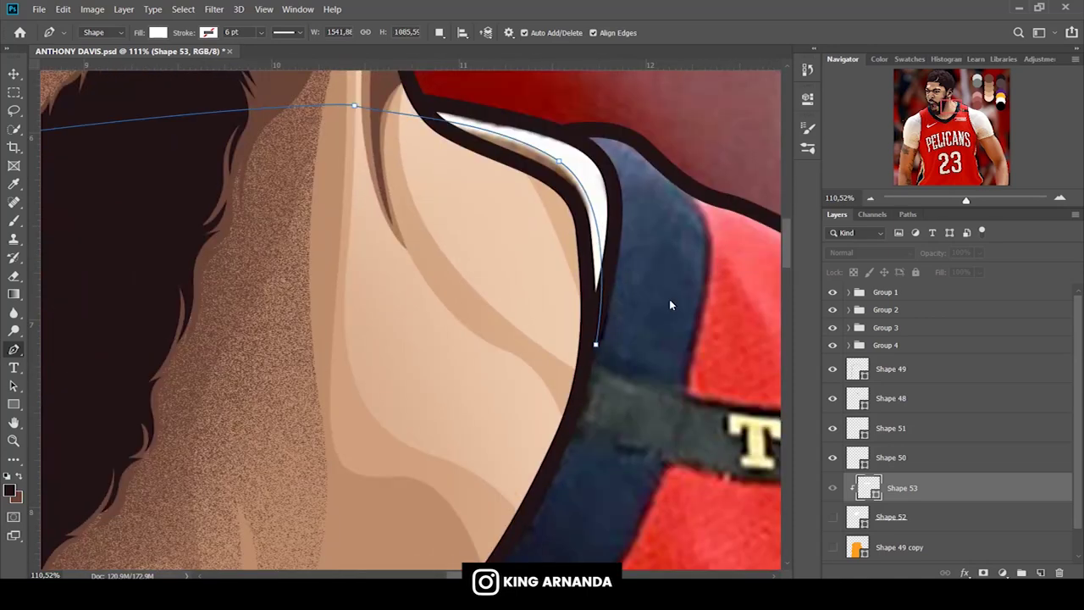
Fill the shading shape black at 40% opacity and add a new clipped layer.
click(157, 32)
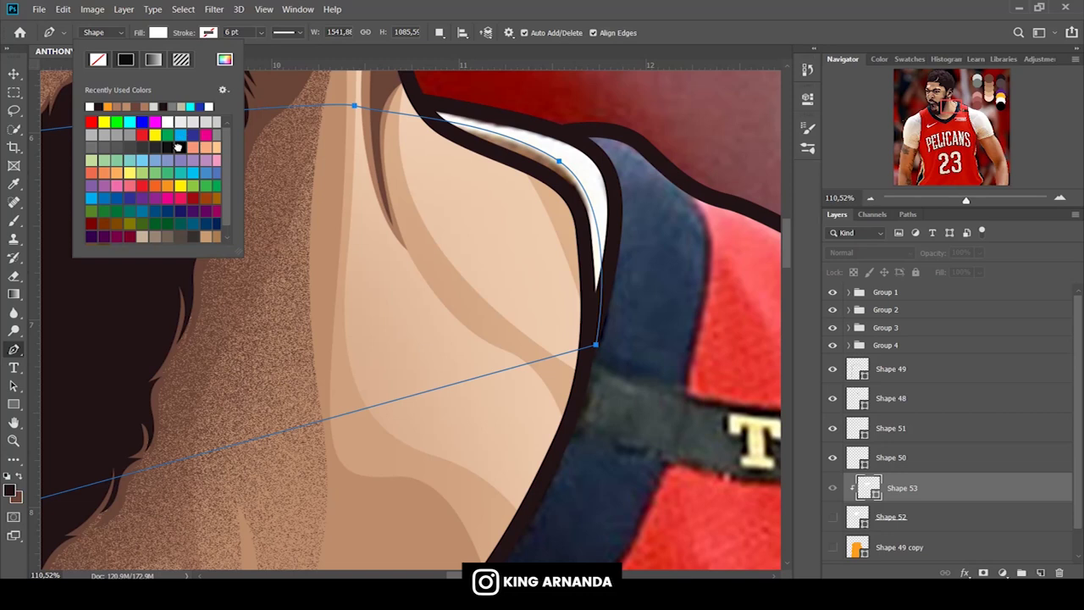
click(175, 146)
click(832, 516)
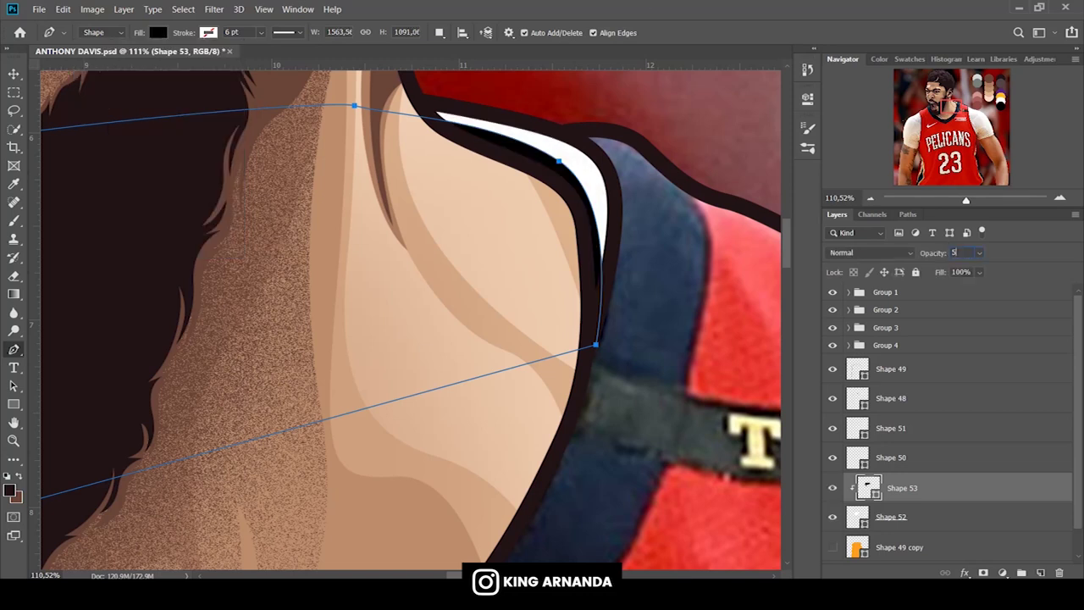
text(0)
key(Return)
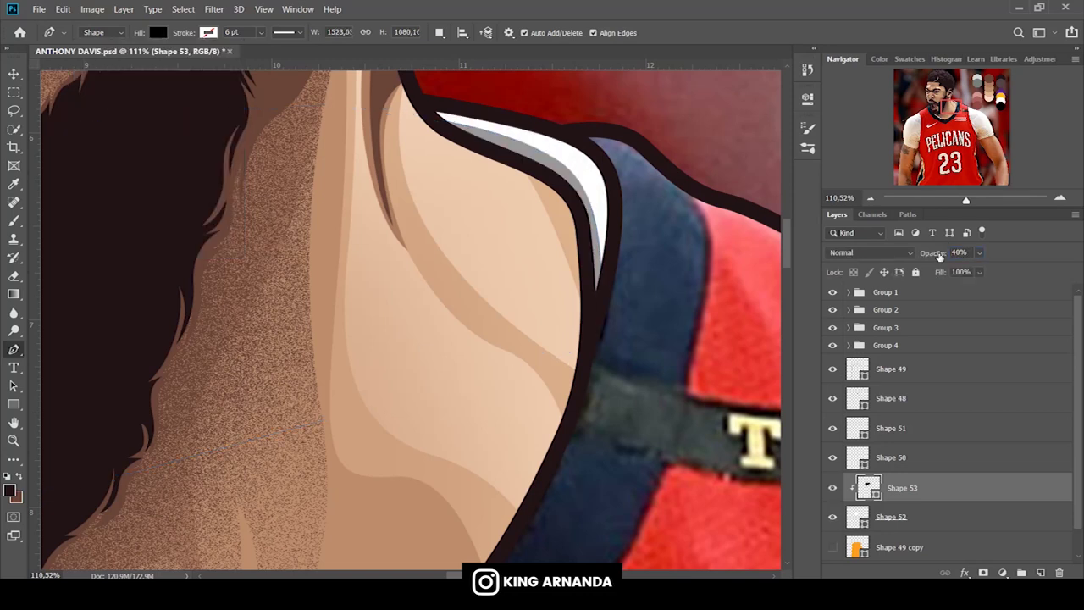
key(ctrl+shift+alt+n)
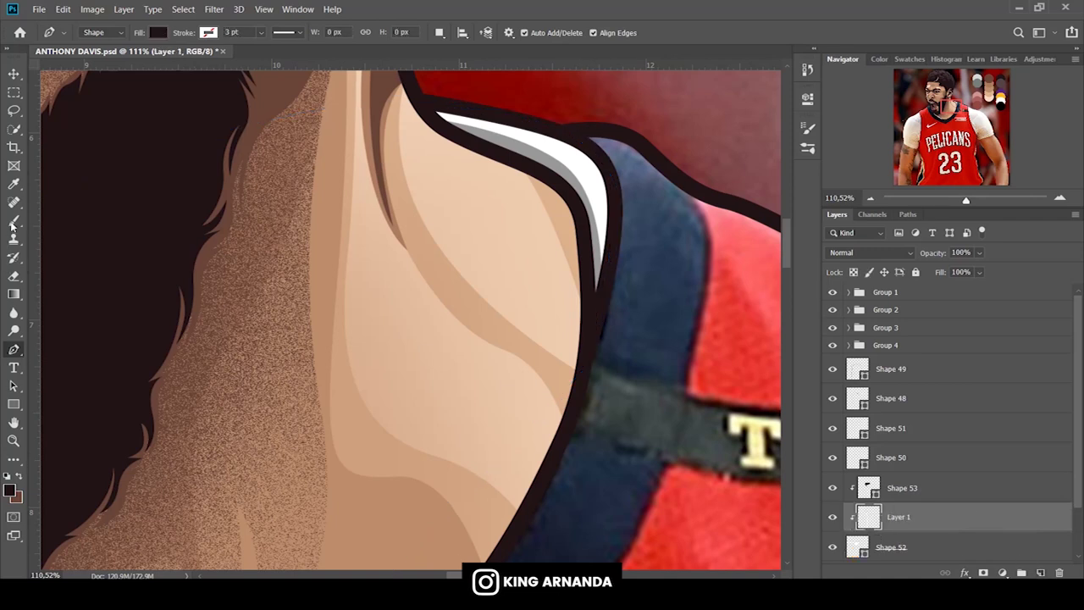
key(i)
click(10, 491)
Set black as foreground and paint small Dissolve-mode brush speckles on the collar stripe.
drag(632, 505, 547, 553)
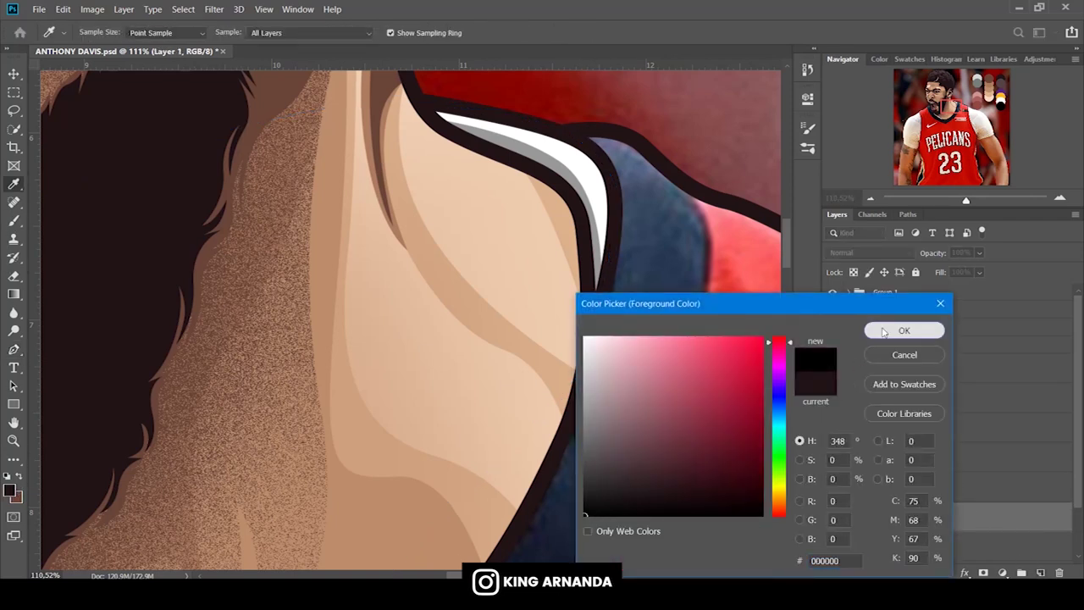
click(883, 331)
key(b)
click(208, 33)
click(182, 48)
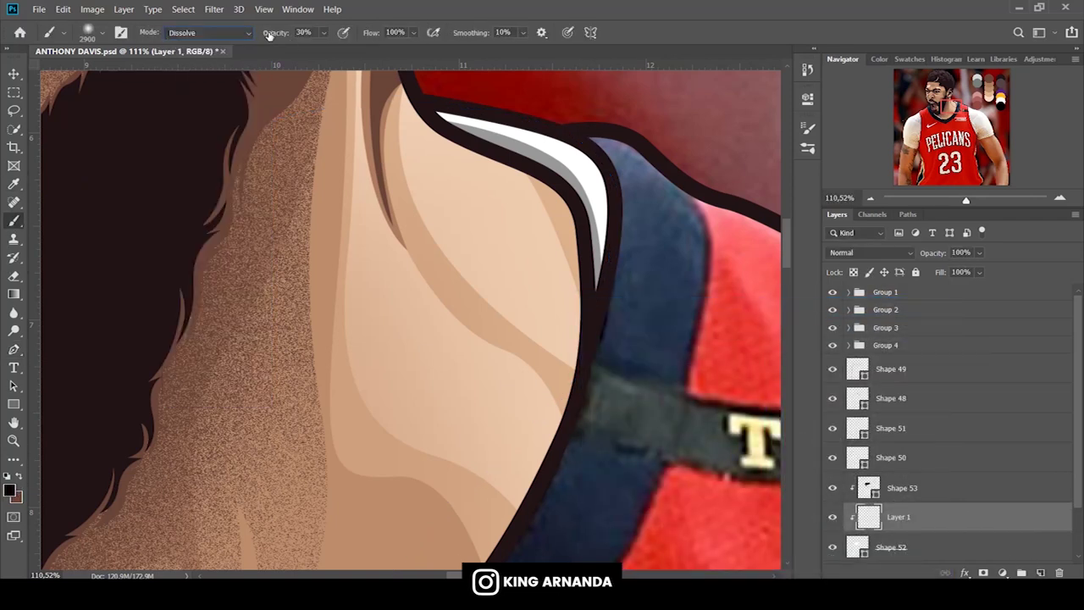
click(106, 38)
drag(144, 59, 93, 59)
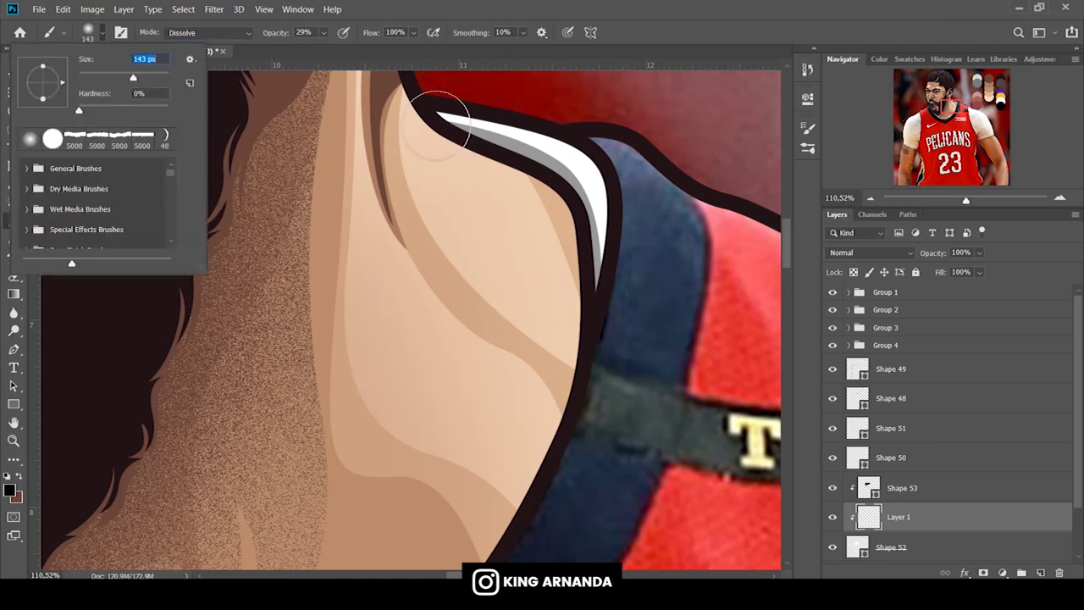
click(447, 121)
mouse_move(508, 136)
mouse_down()
mouse_move(453, 143)
mouse_move(559, 169)
mouse_up()
key([)
key([)
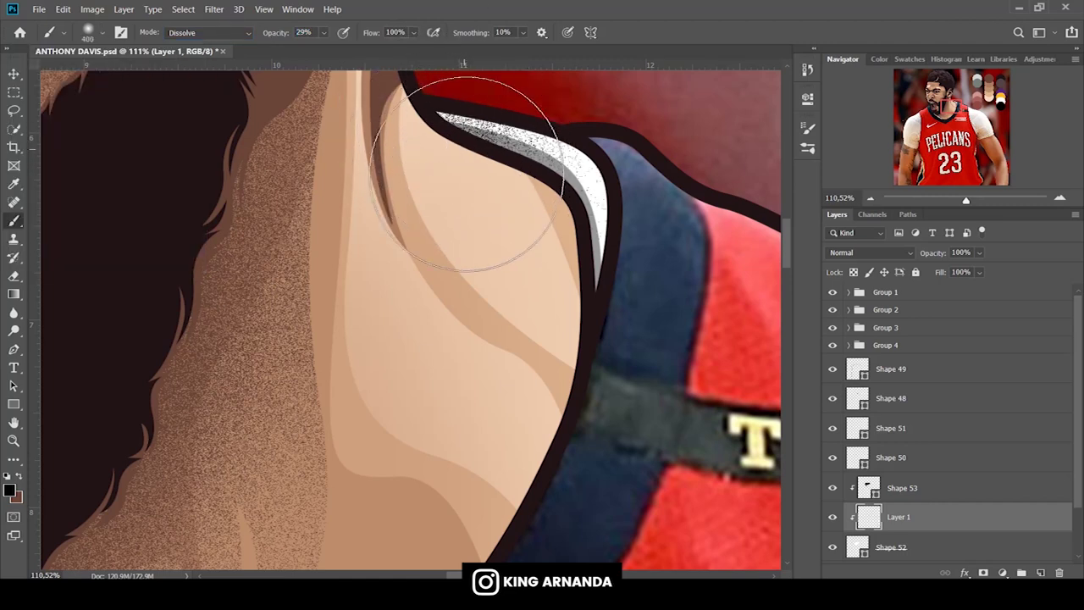
Undo the speckles and repaint the collar stripe with a Normal-mode dark grey brush.
drag(965, 200, 962, 200)
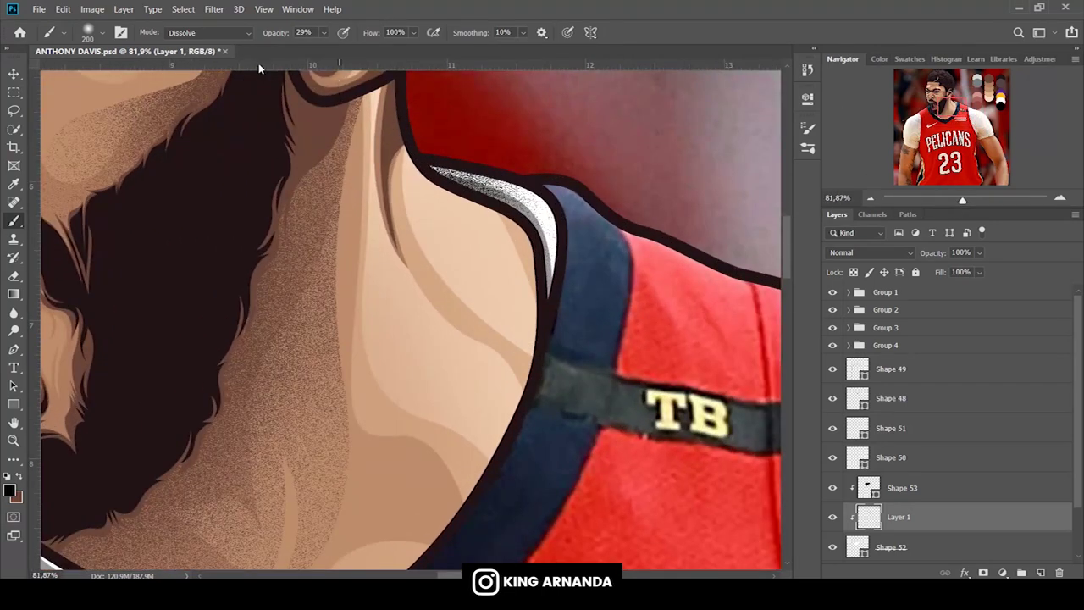
key(z)
click(13, 222)
key(ctrl+z)
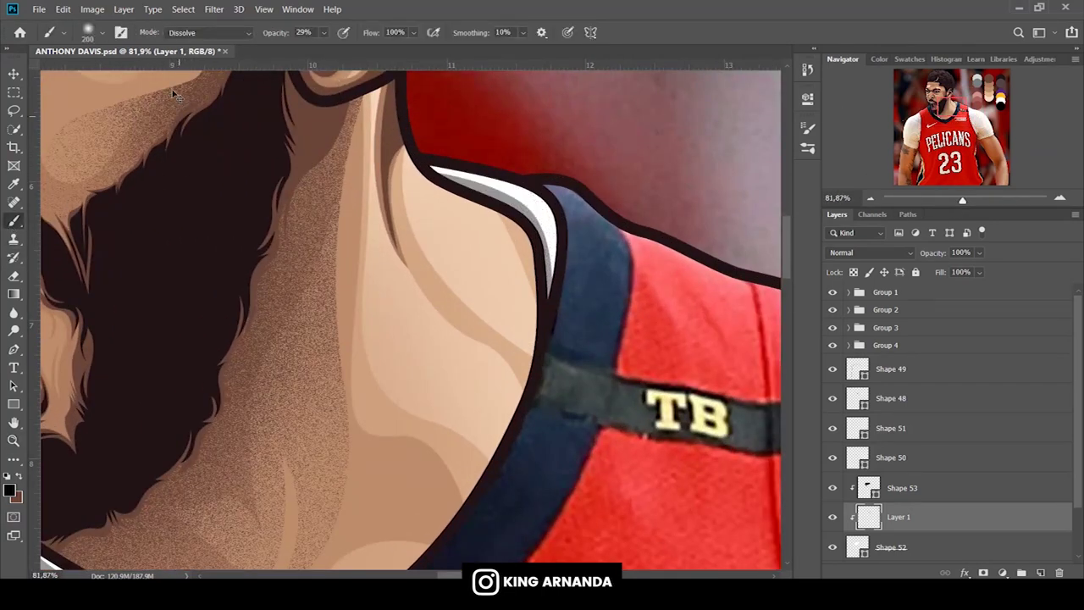
click(181, 33)
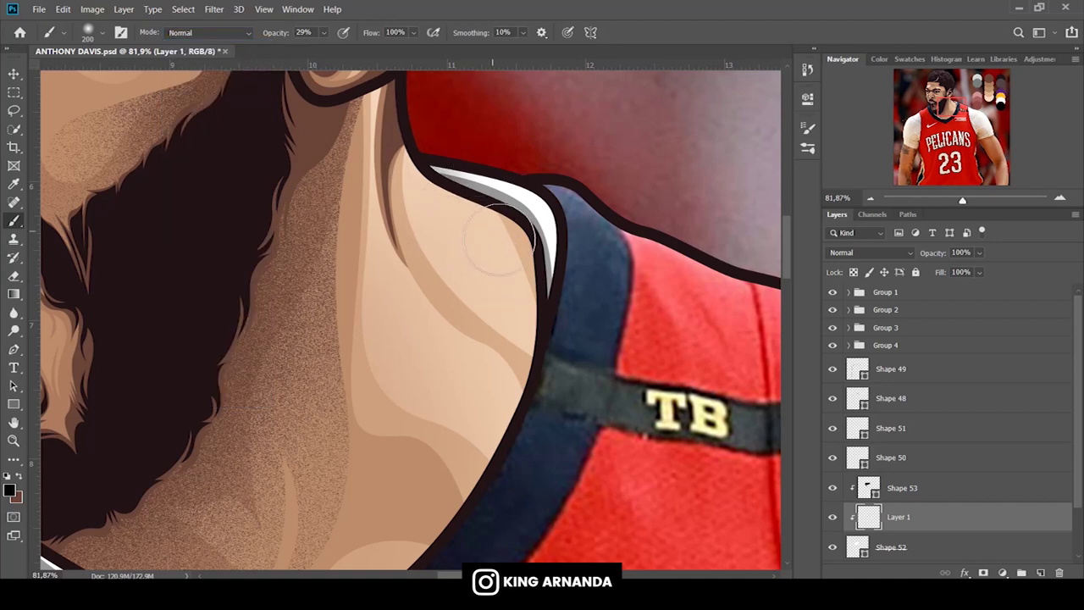
scroll(491, 279, down, 3)
scroll(508, 381, left, 5)
drag(515, 439, 338, 254)
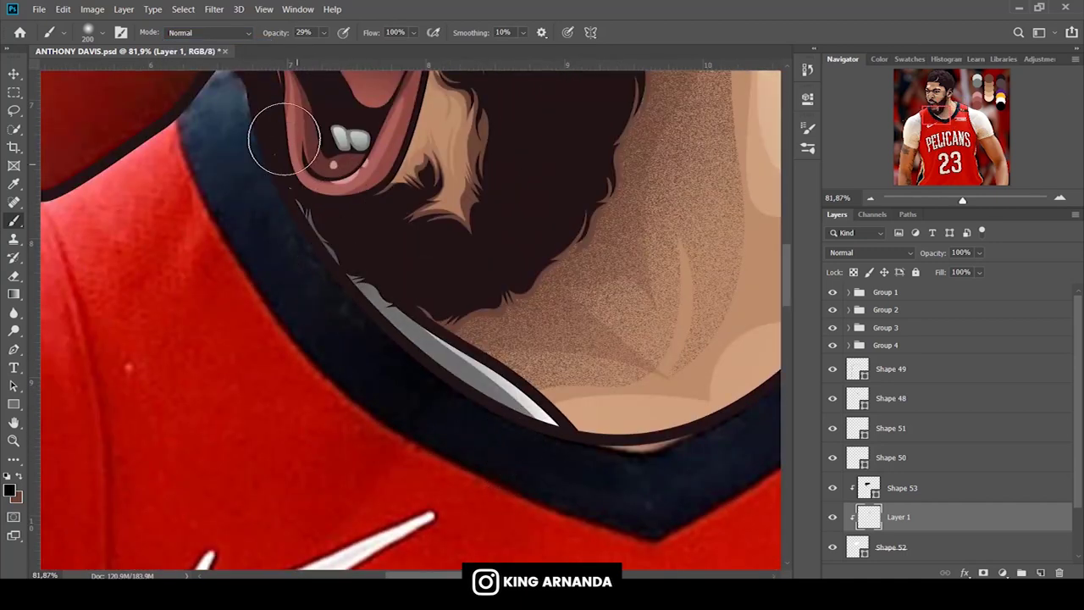
scroll(906, 514, down, 3)
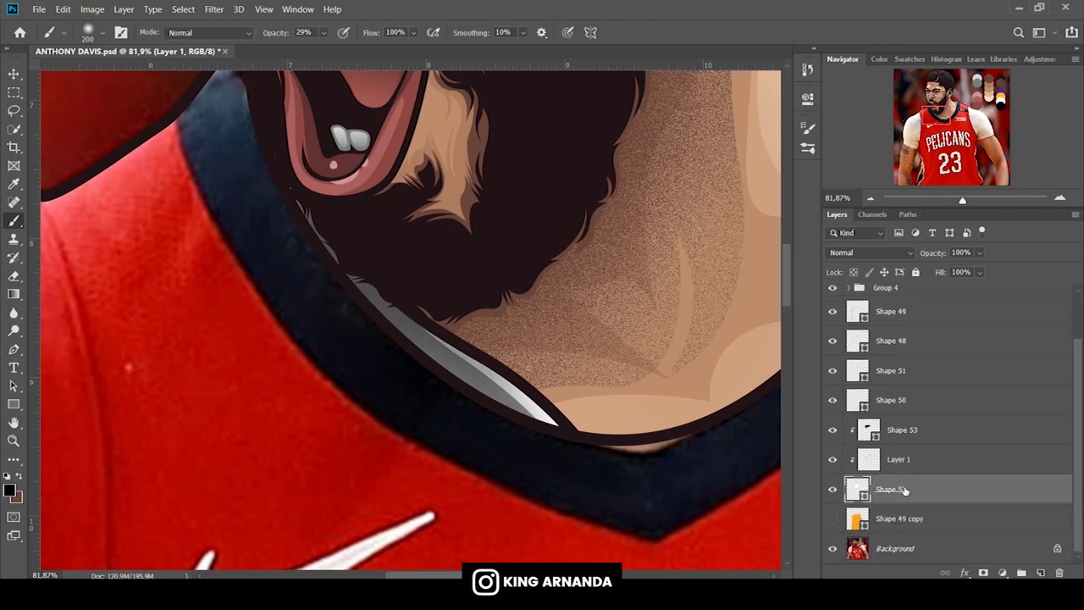
Hide the background photo, select Shape 52, zoom out to 13%, and reshow the jersey.
click(890, 489)
click(832, 518)
click(832, 548)
text(13)
key(Return)
key(Return)
click(832, 518)
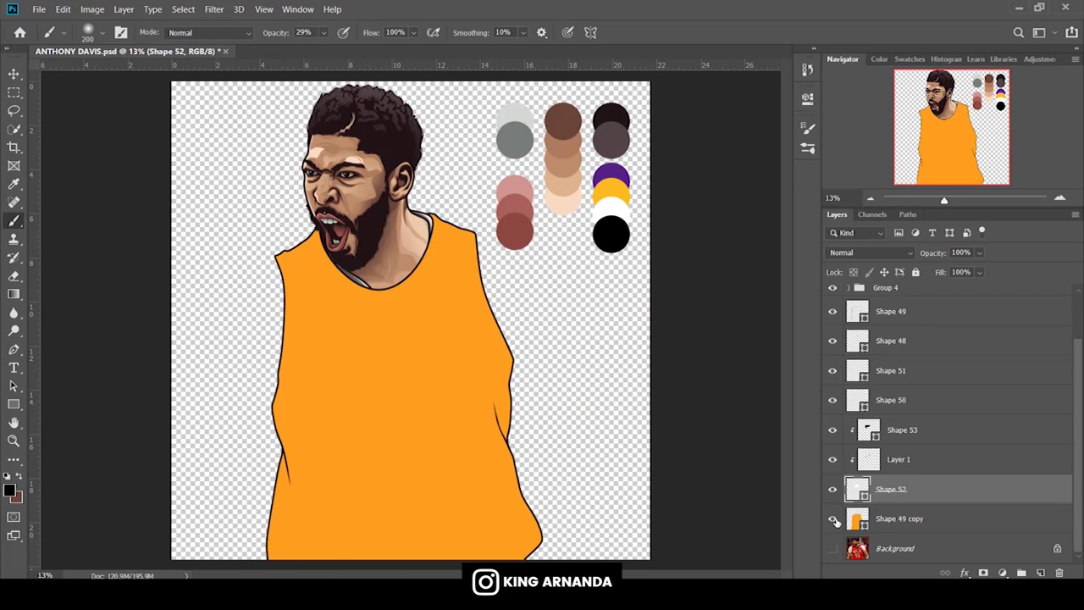
Set the foreground colour to the purple from the palette swatches.
drag(943, 201, 959, 201)
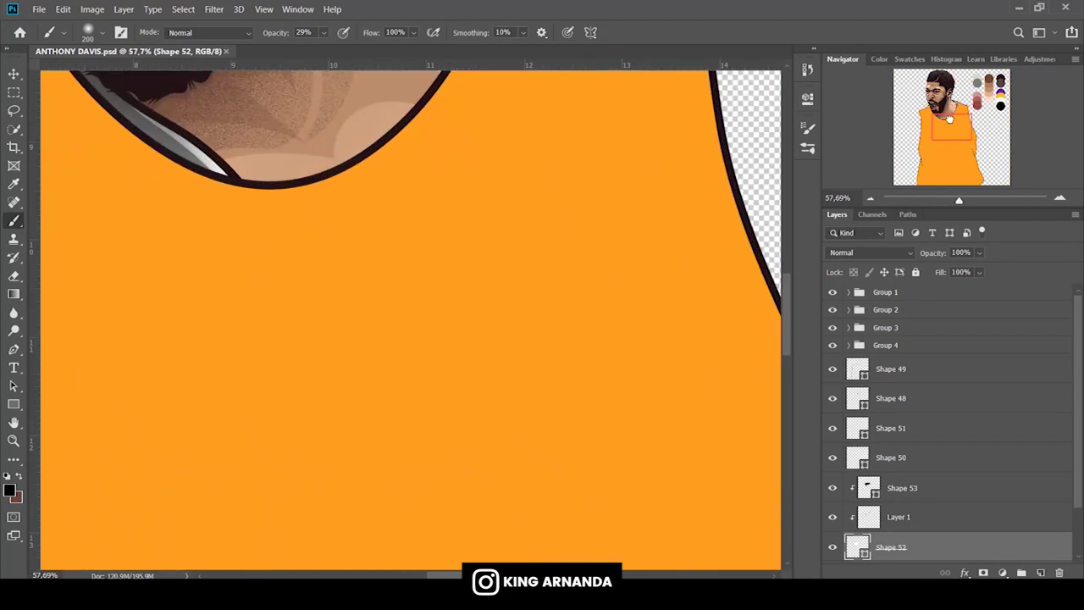
drag(948, 127, 967, 110)
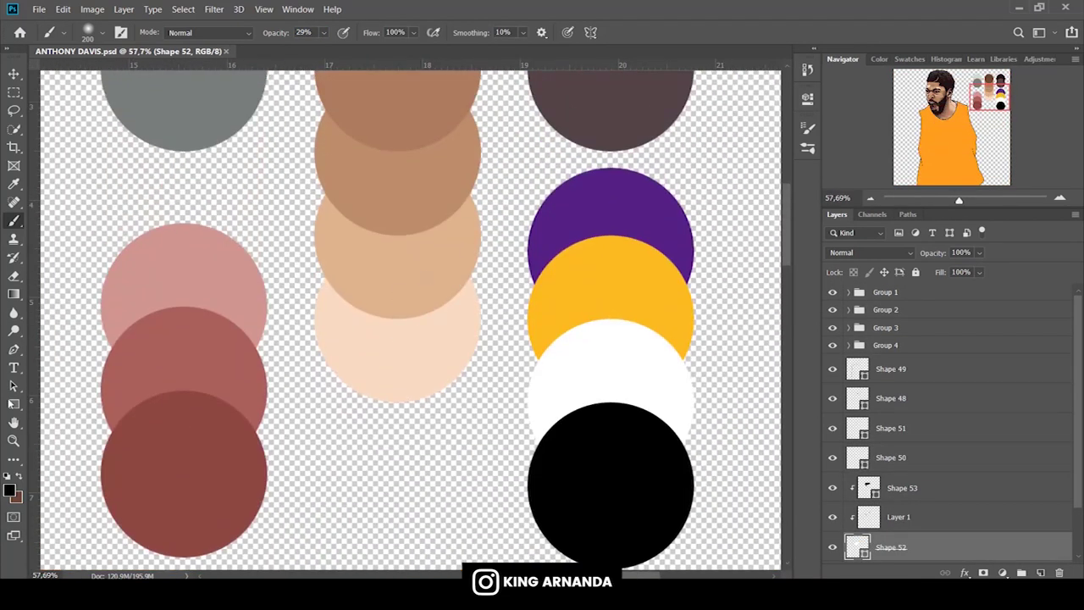
click(9, 491)
click(600, 181)
click(902, 329)
click(947, 110)
drag(960, 200, 955, 201)
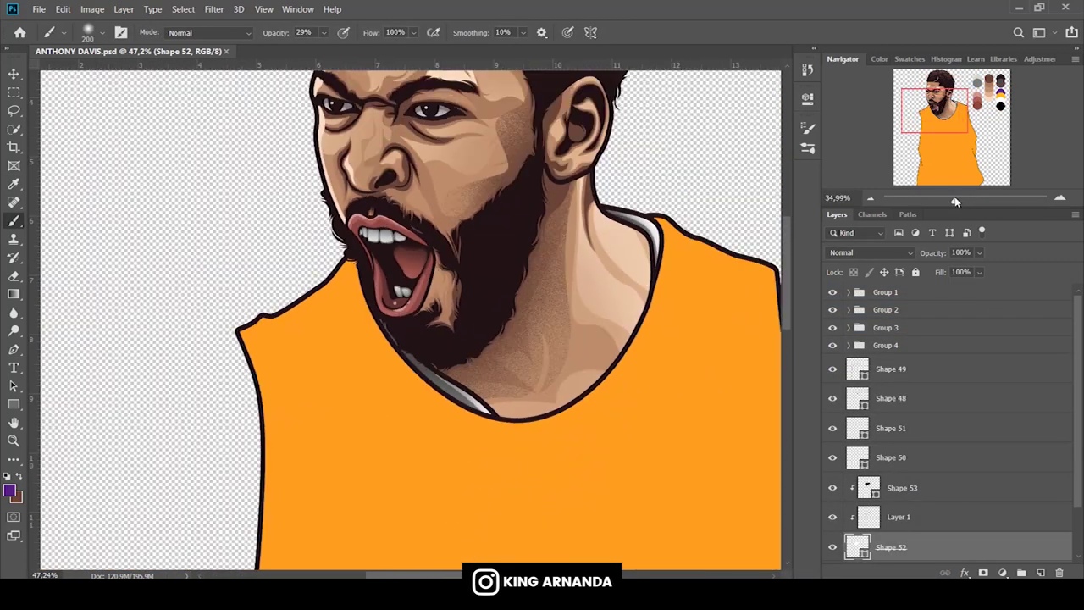
scroll(883, 520, down, 2)
Start a pen shape above the jersey layer with no fill and a purple stroke.
click(872, 523)
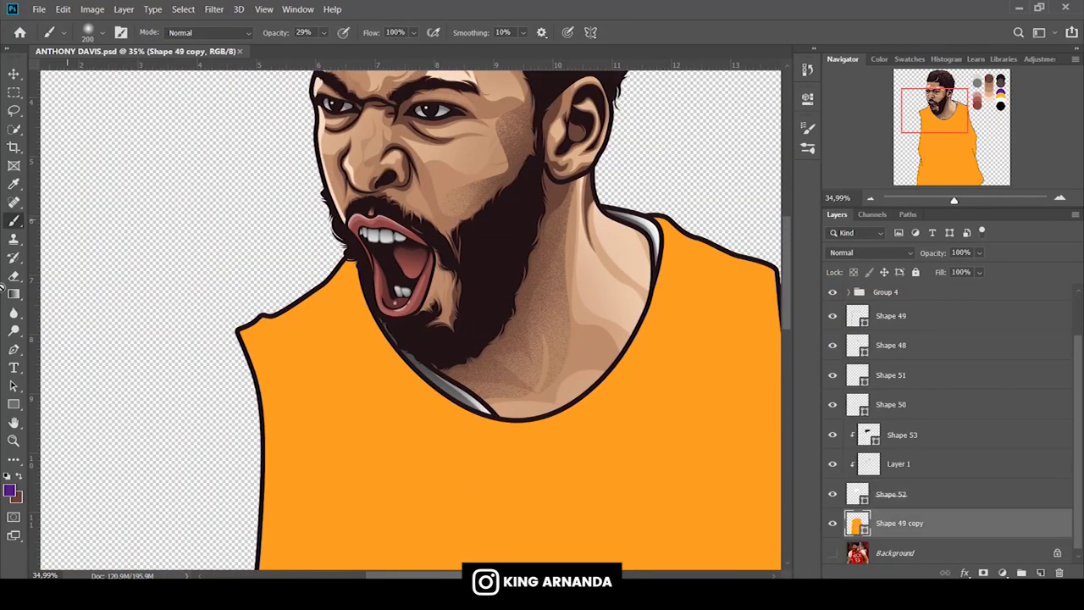
click(13, 349)
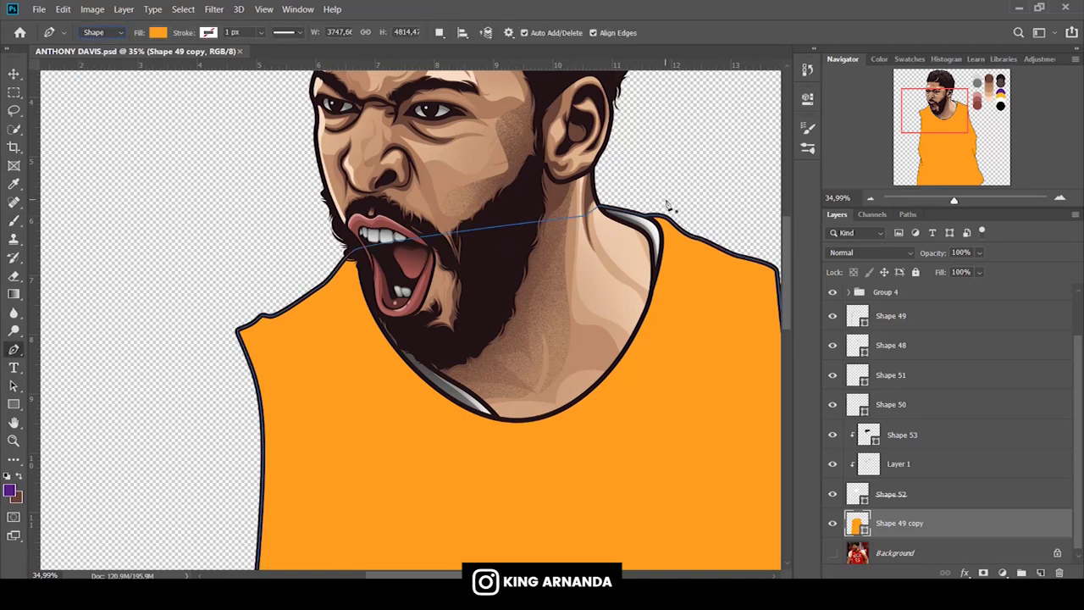
click(666, 199)
click(159, 32)
click(98, 60)
click(208, 34)
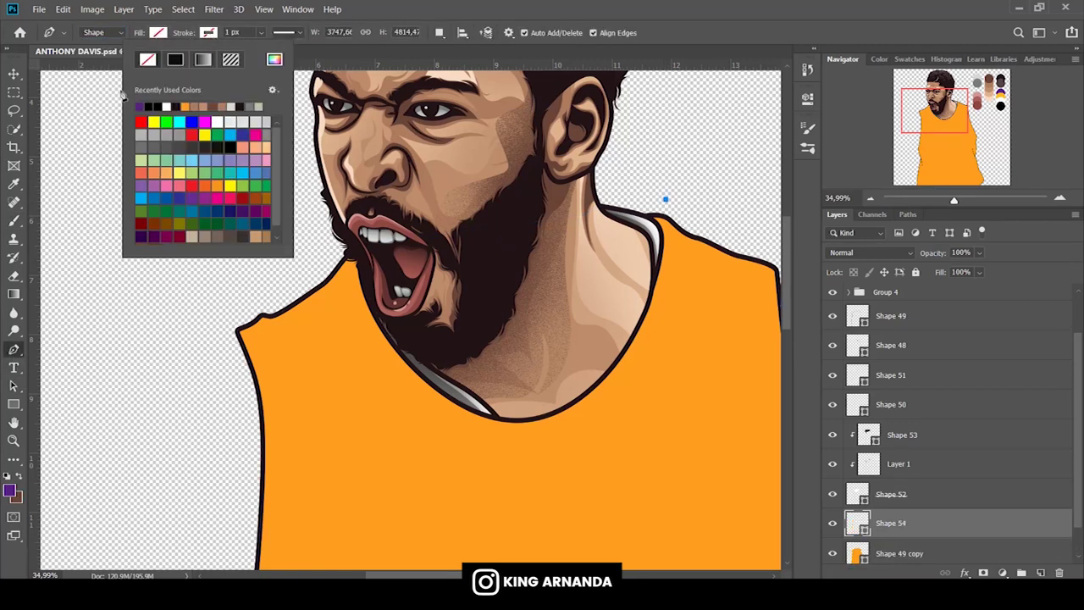
click(738, 5)
Draw the curved purple neckline path from the shoulder down and up to the lip.
drag(671, 269, 668, 292)
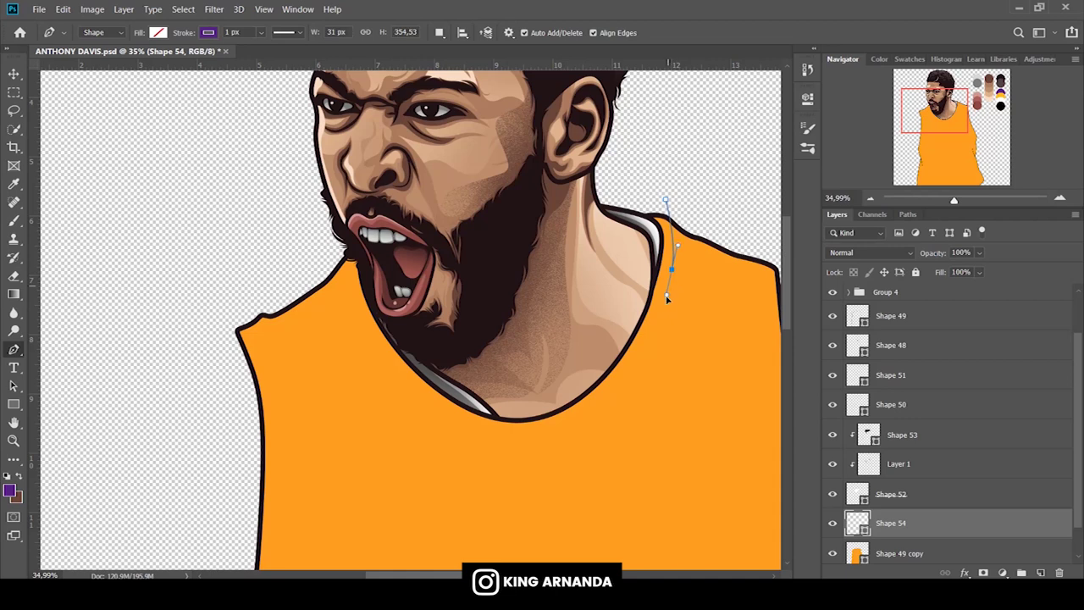
drag(599, 408, 565, 436)
drag(433, 413, 379, 371)
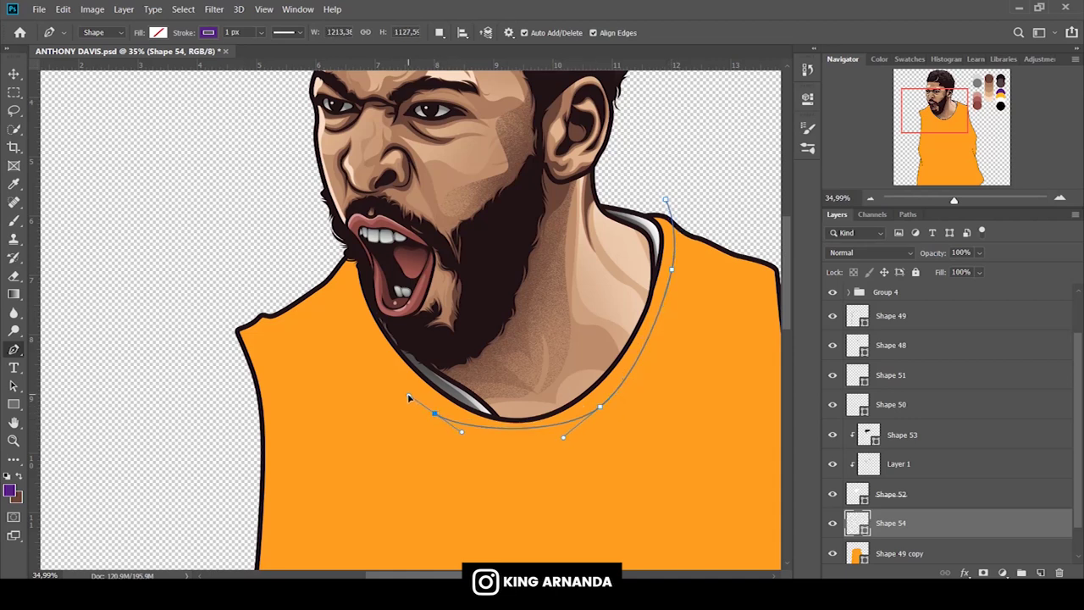
drag(343, 231, 354, 169)
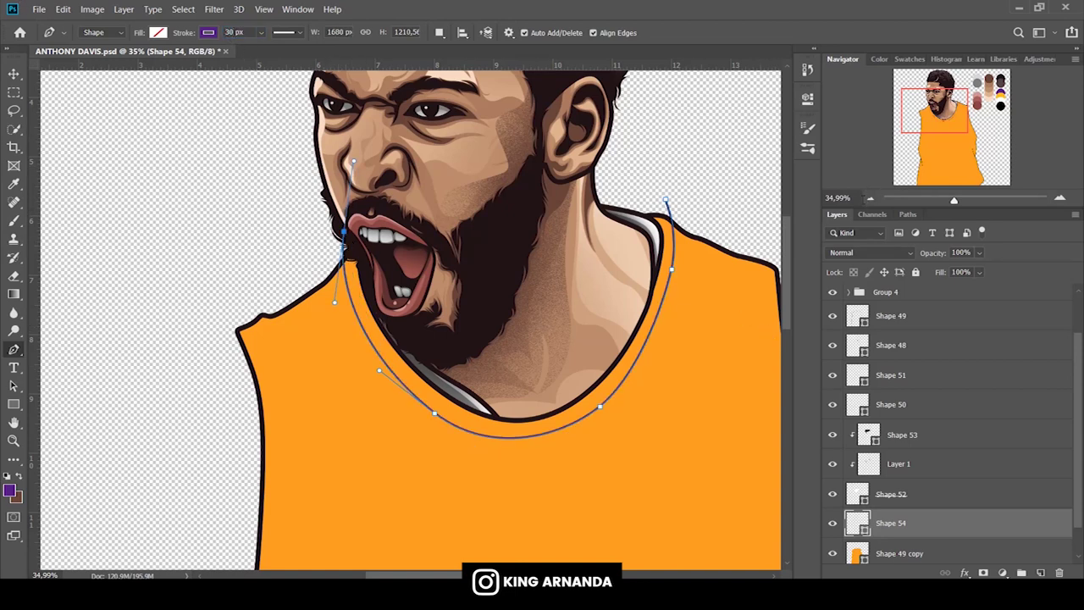
key(Return)
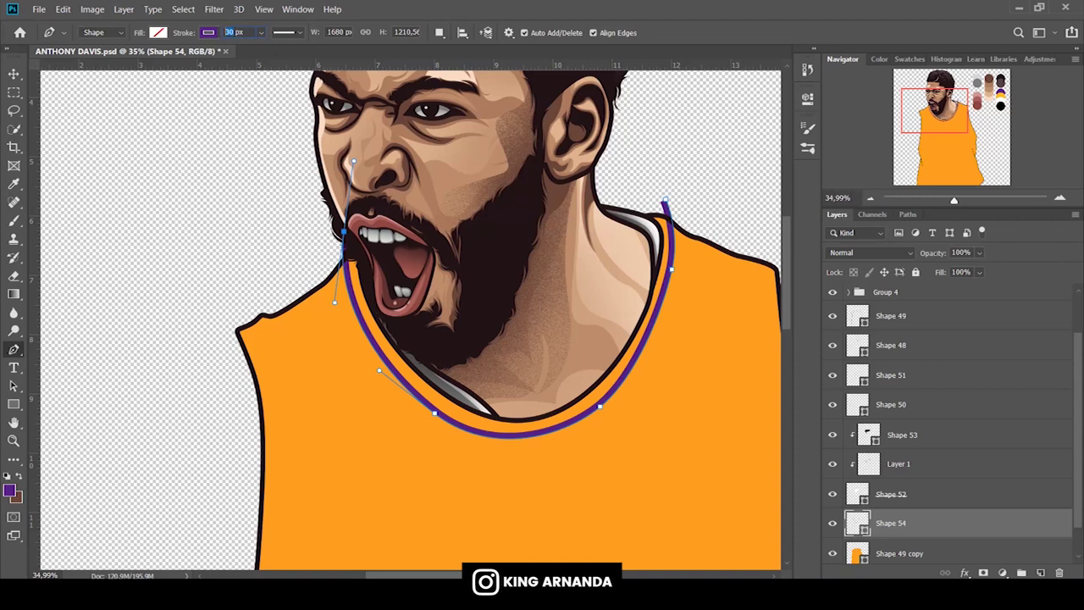
Change the neckline stroke alignment and width, settling on 70 px.
text(50)
key(Return)
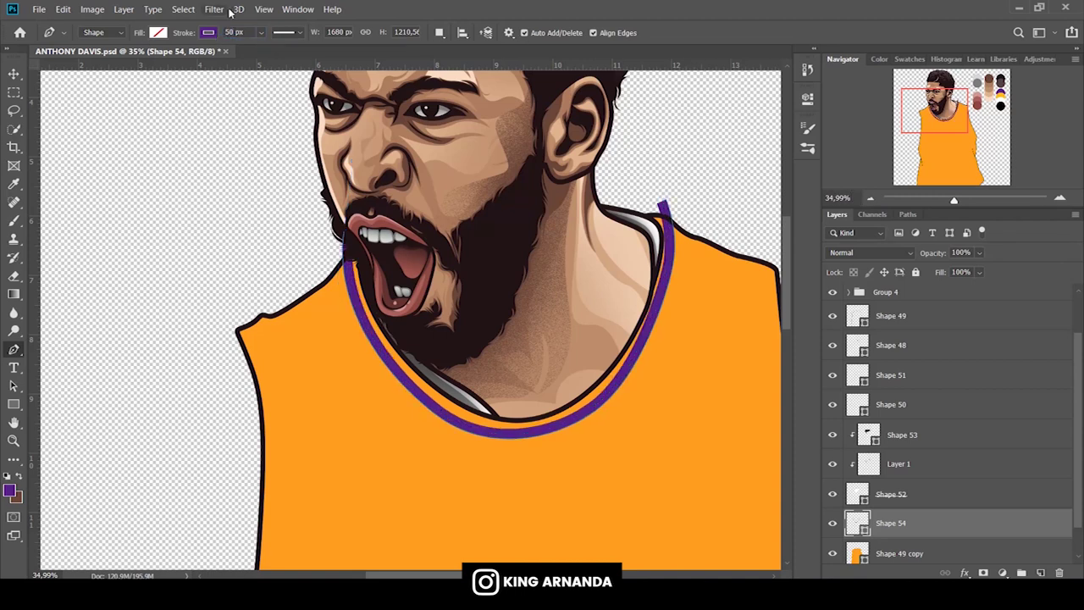
click(288, 33)
click(241, 182)
click(229, 213)
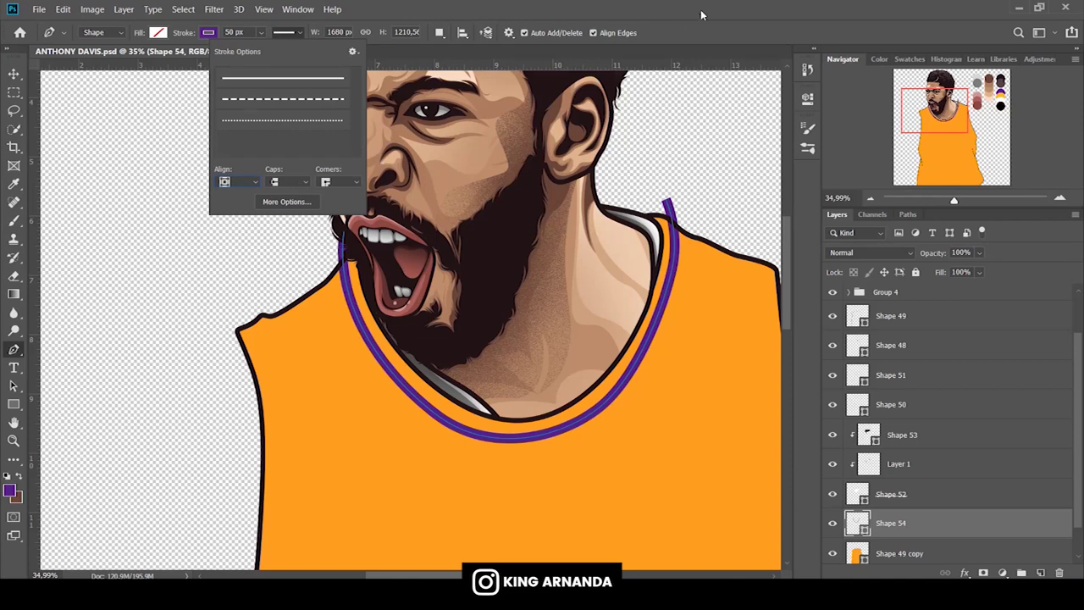
key(Escape)
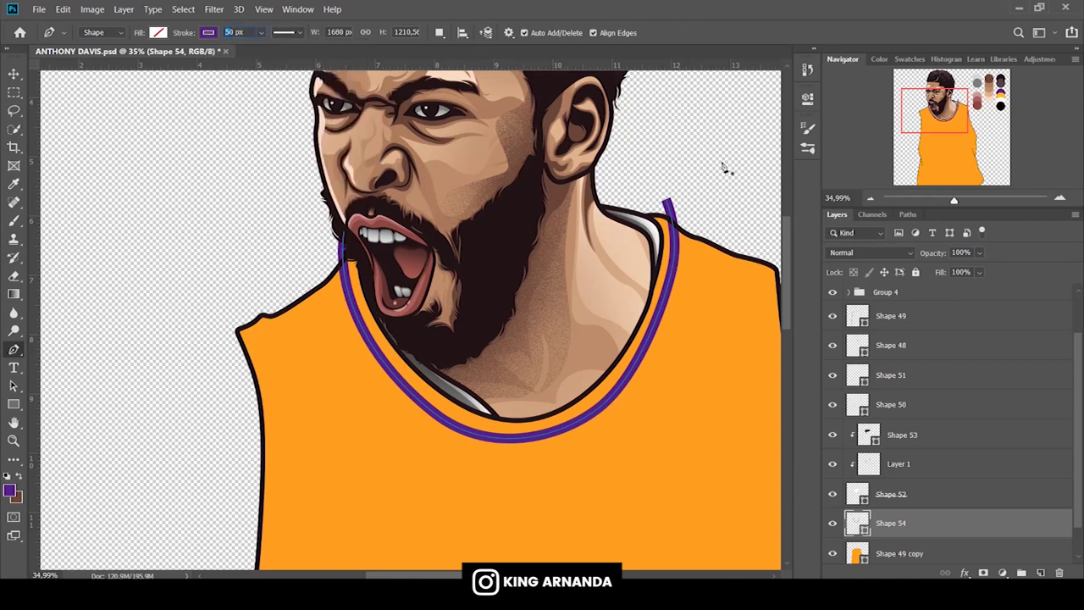
click(240, 32)
text(900)
key(Return)
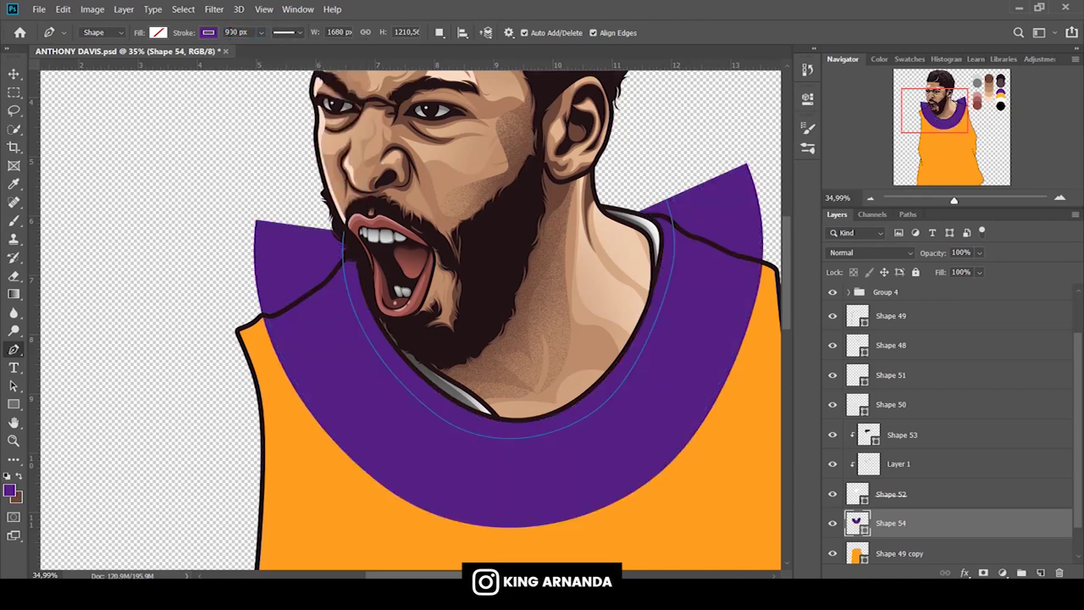
text(90)
key(Return)
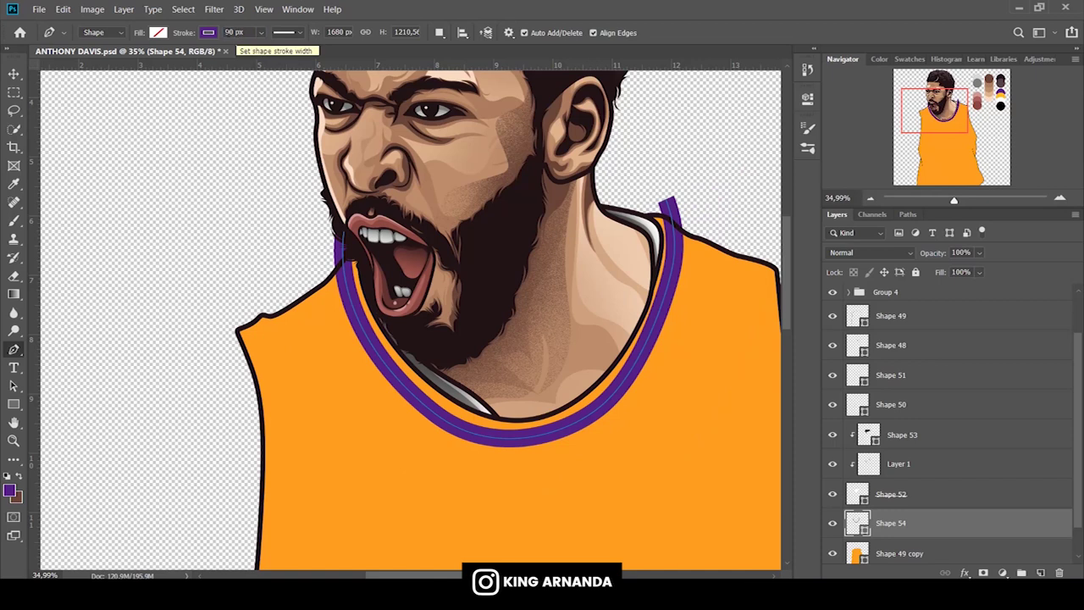
key(Return)
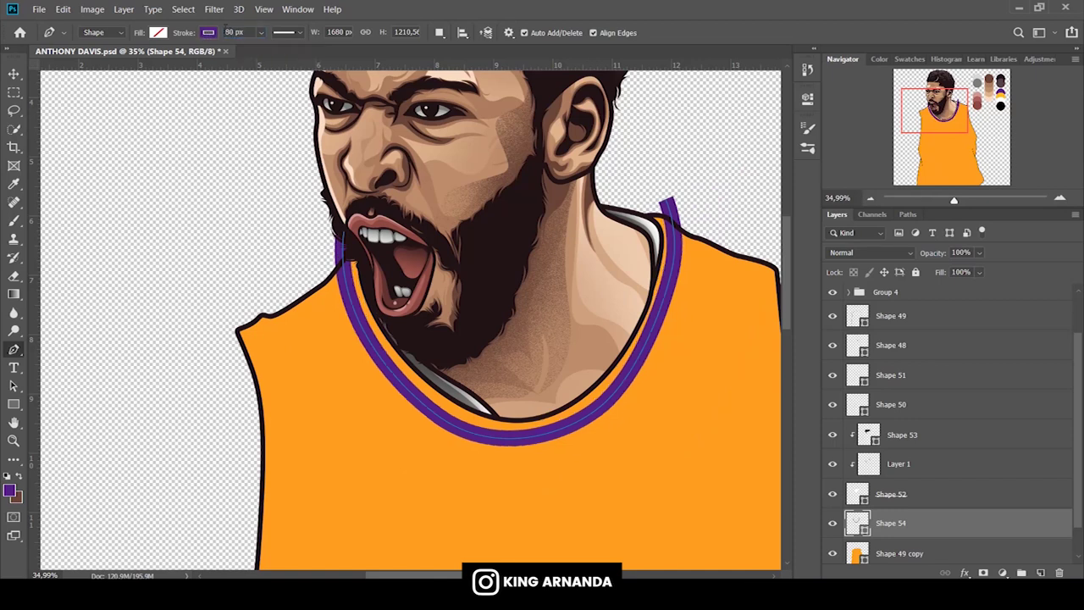
text(70)
key(Return)
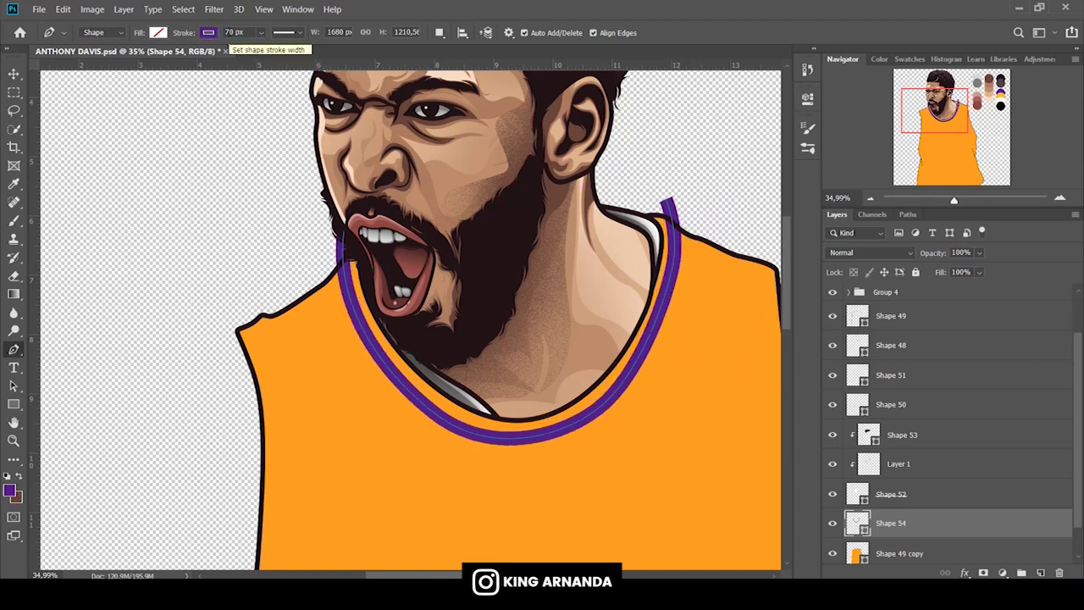
Refine the neckline curve with the Add Anchor Point Tool.
right_click(23, 348)
click(85, 383)
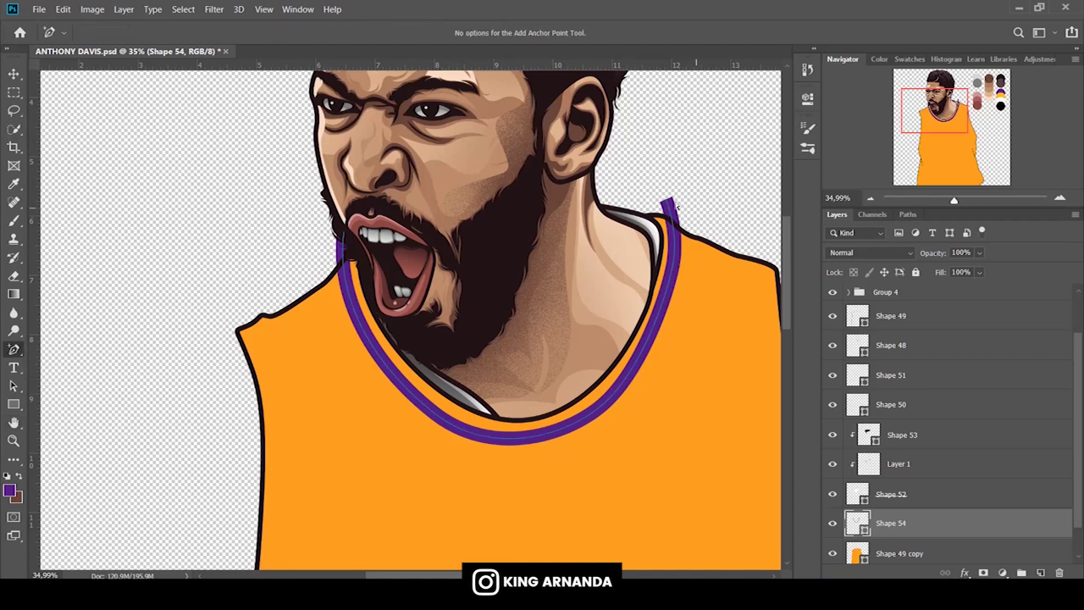
drag(674, 273, 678, 273)
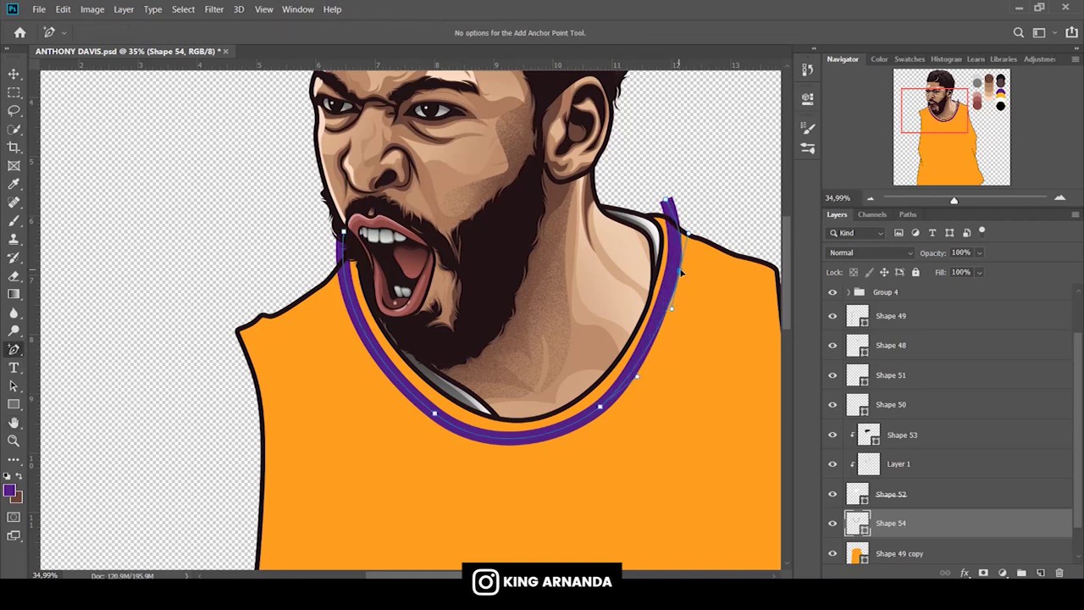
click(599, 412)
click(434, 414)
right_click(14, 349)
click(67, 349)
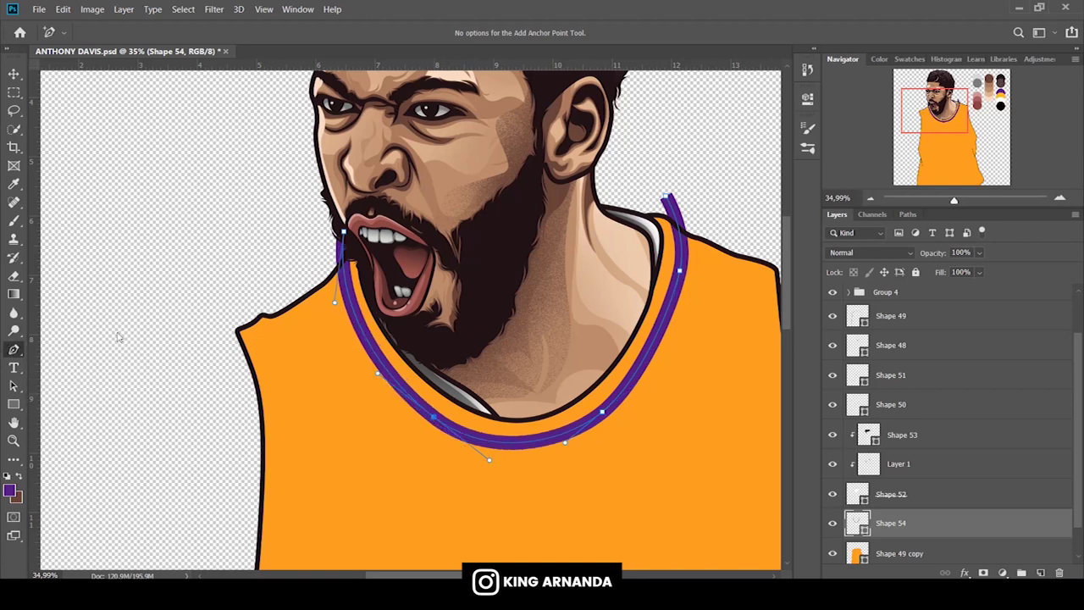
click(684, 216)
Clip Shape 54 to the gold jersey and delete the stray Shape 55 layer.
scroll(918, 530, down, 1)
click(912, 515)
right_click(912, 515)
click(803, 256)
click(916, 491)
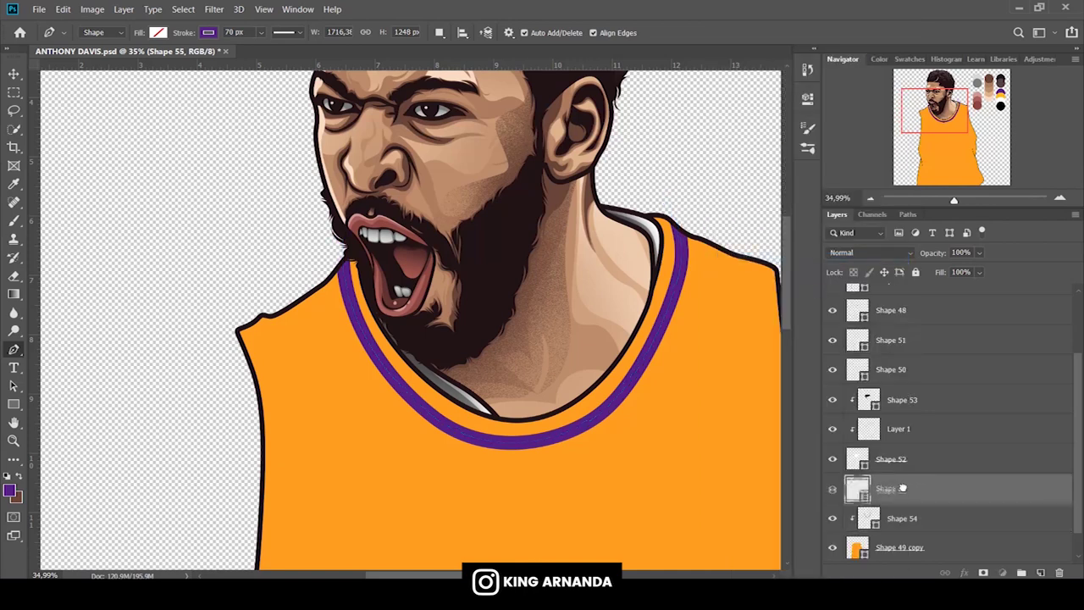
key(Delete)
click(914, 490)
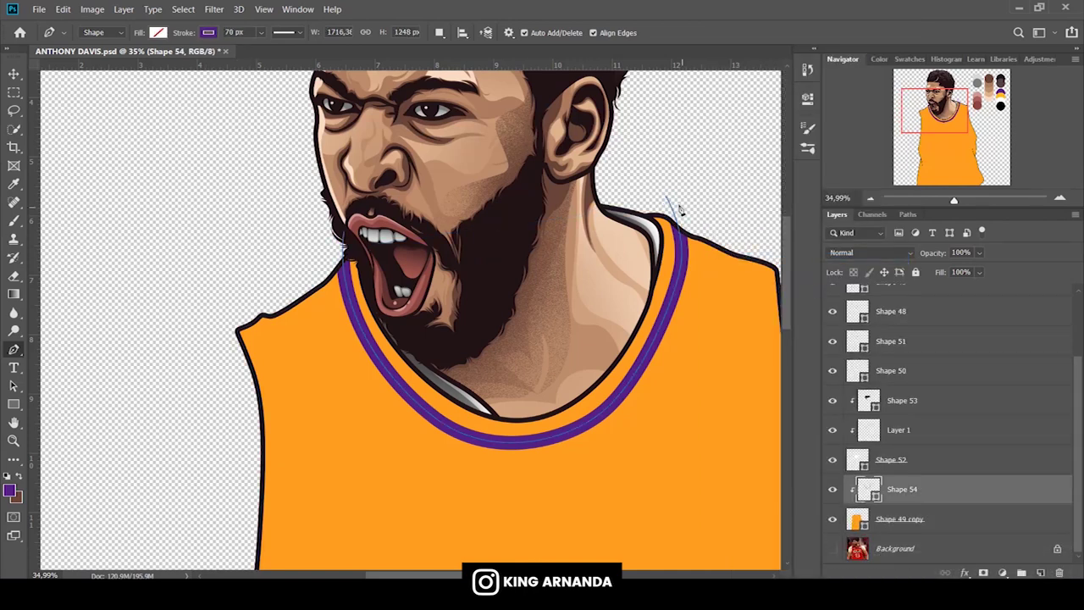
Start a white-stroked trim path at the right shoulder, layered below the purple neckline.
key(Escape)
click(680, 206)
drag(689, 251, 690, 282)
click(208, 32)
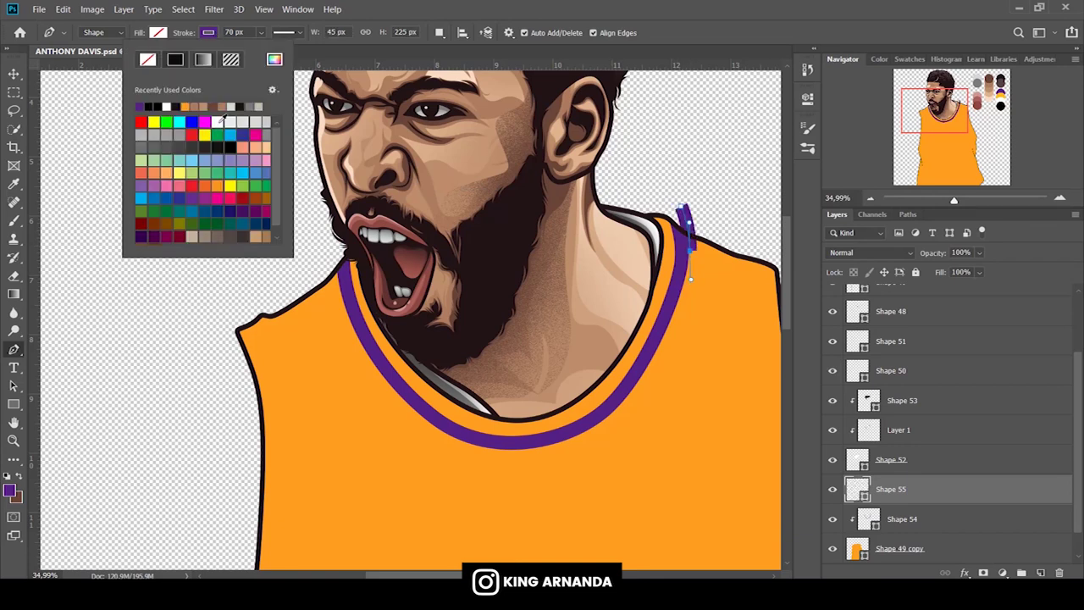
click(217, 118)
drag(899, 518, 910, 525)
Trace the white trim around the neckline up to its left side.
drag(654, 360, 633, 409)
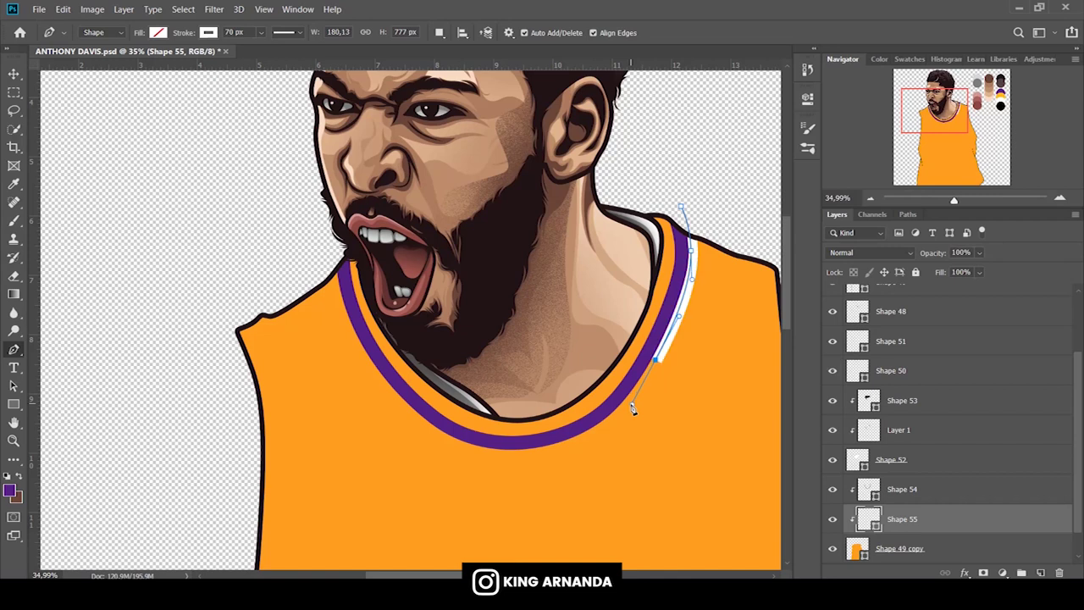
drag(564, 442, 531, 459)
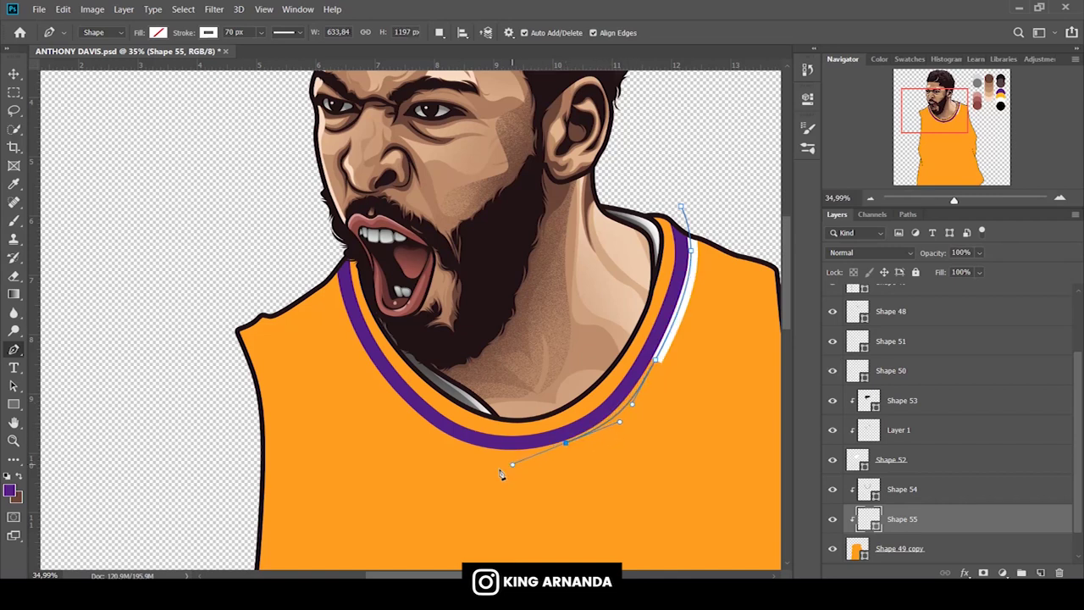
drag(423, 421, 378, 388)
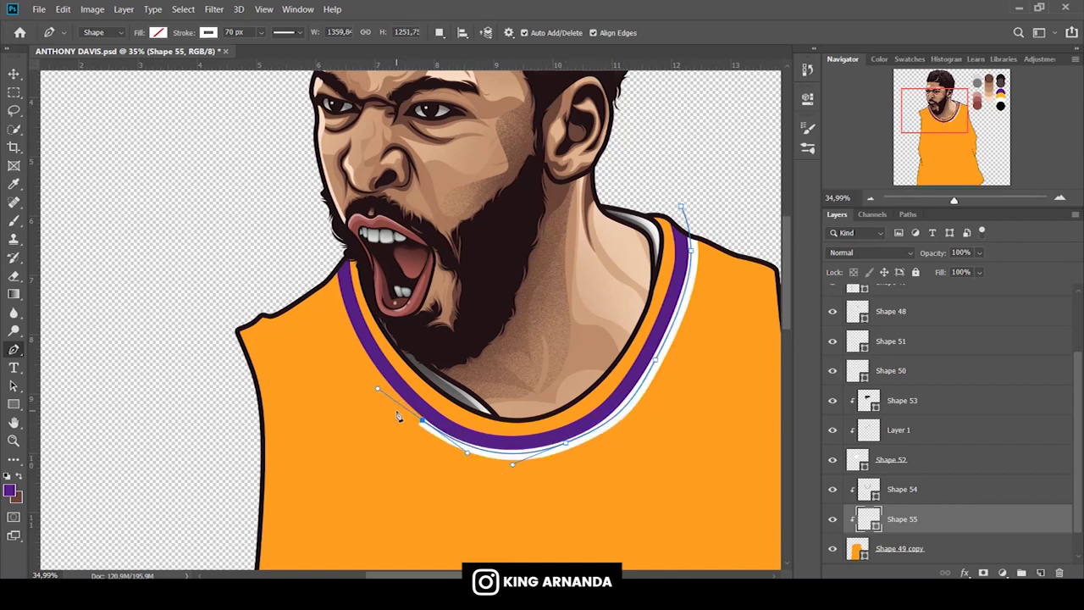
drag(334, 259, 319, 214)
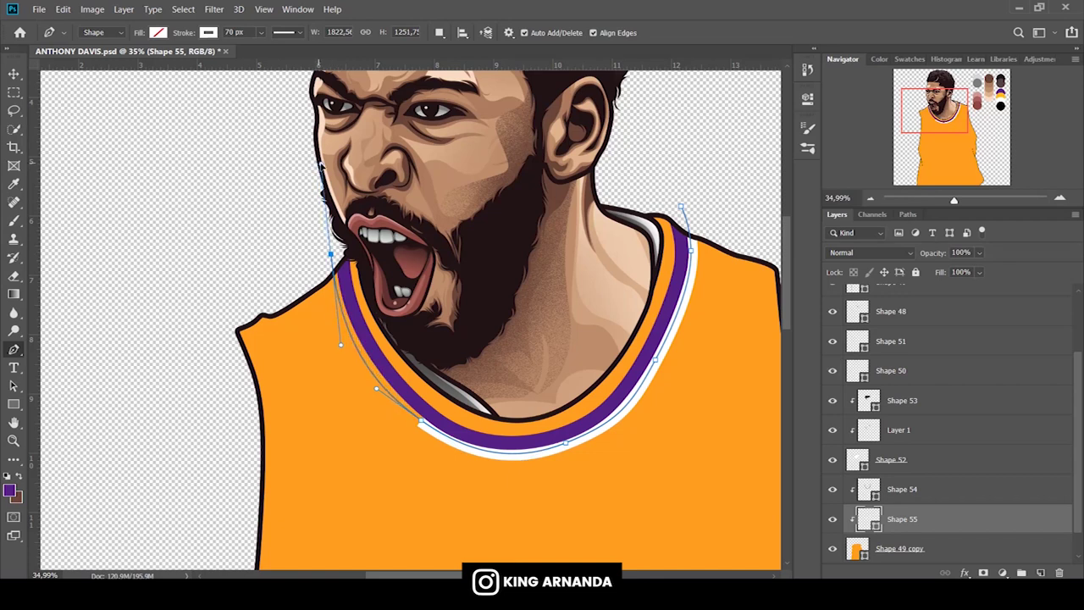
key(Return)
Add anchors to bow and smooth the white trim's bottom curve.
right_click(13, 349)
click(59, 388)
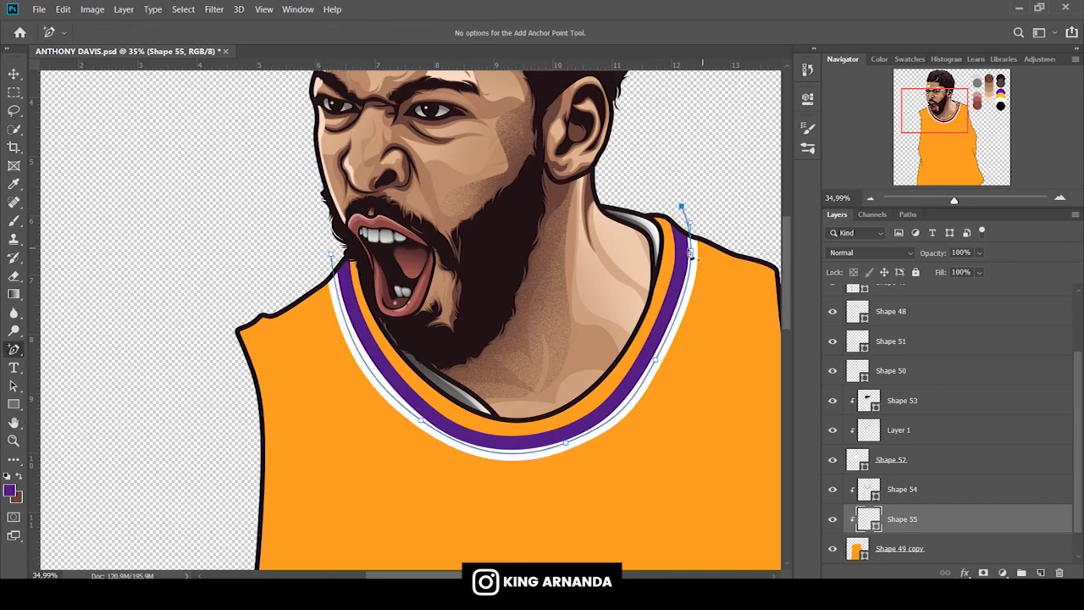
click(659, 364)
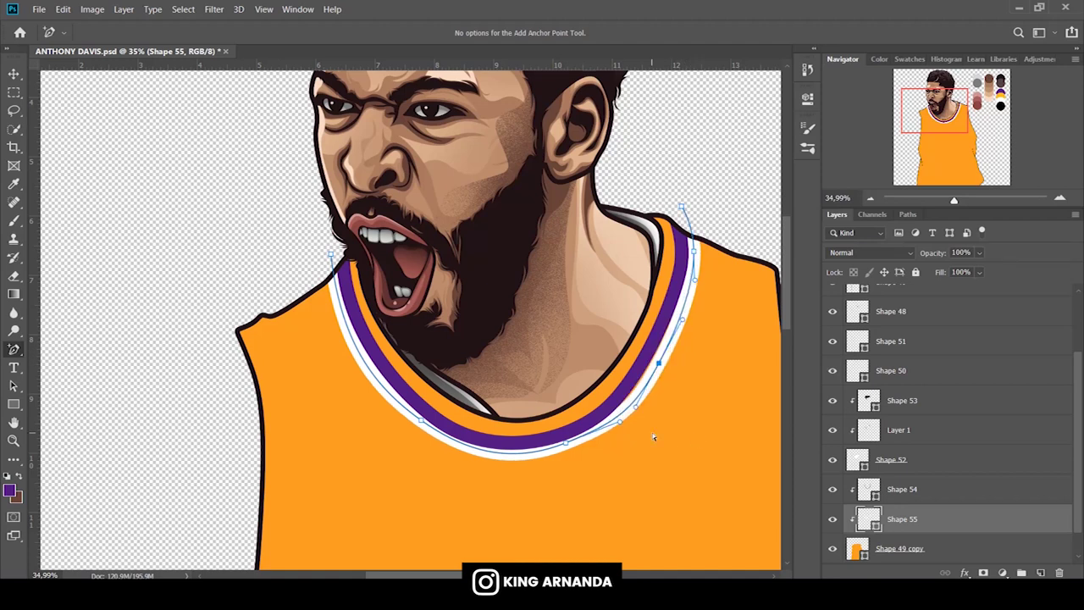
mouse_move(565, 443)
mouse_down()
mouse_move(619, 453)
mouse_move(609, 430)
mouse_up()
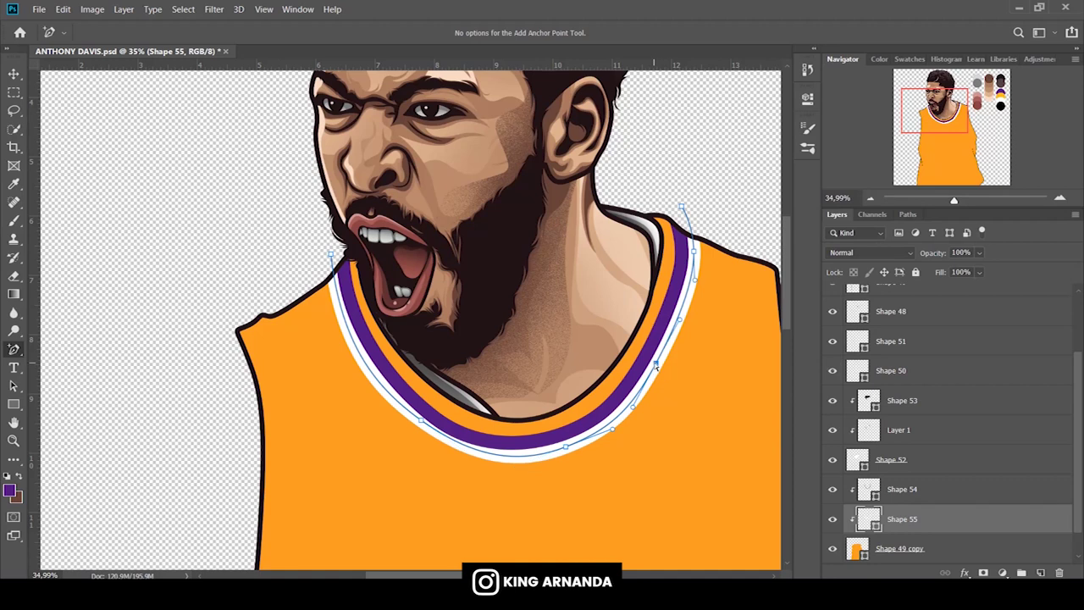
drag(459, 447, 464, 454)
key(Return)
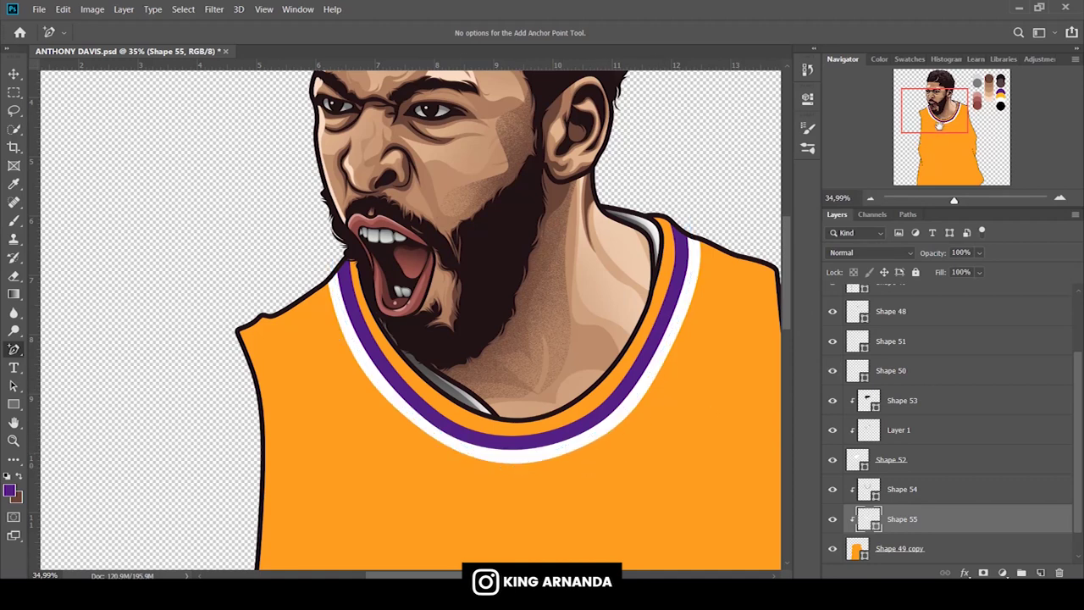
drag(933, 110, 953, 129)
right_click(14, 349)
click(68, 348)
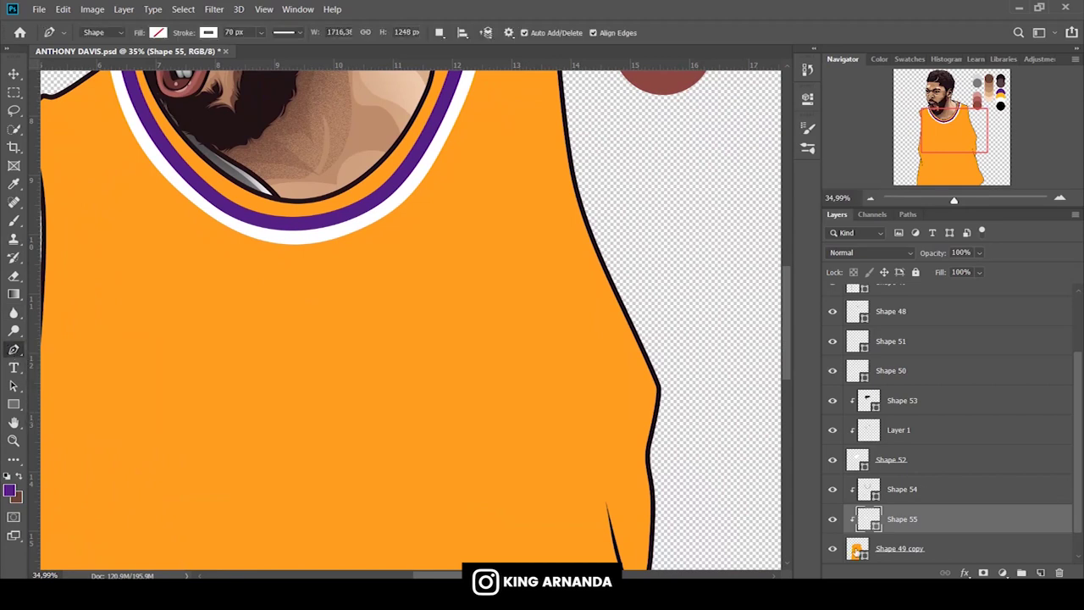
Hide the gold jersey and draw a purple stripe along the right armhole to the shoulder.
click(902, 488)
click(832, 548)
scroll(902, 508, down, 1)
click(833, 548)
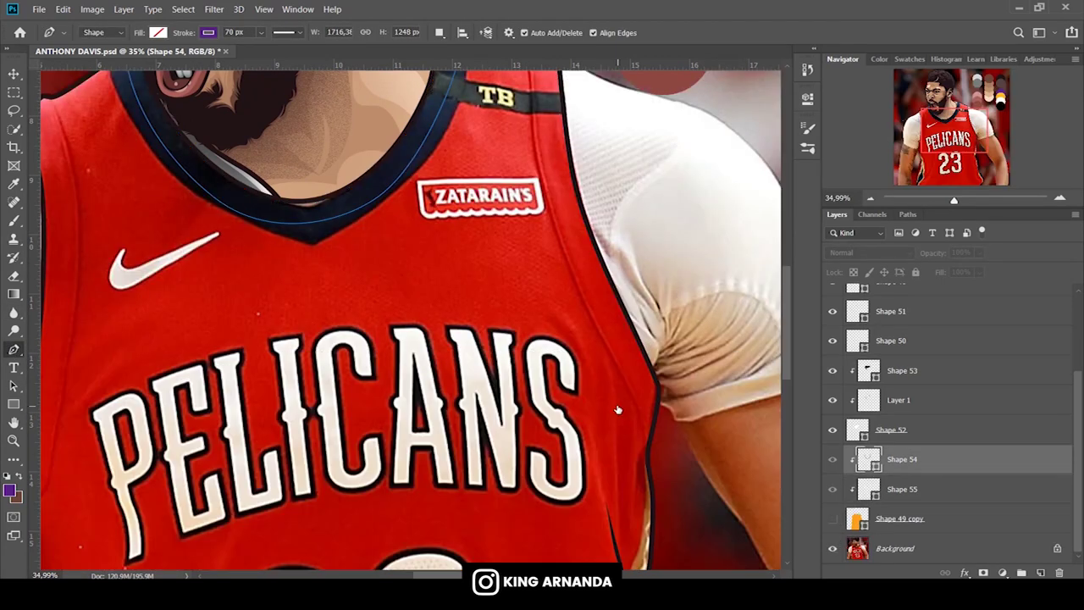
click(661, 439)
click(615, 349)
click(578, 291)
scroll(569, 296, up, 2)
scroll(569, 297, up, 1)
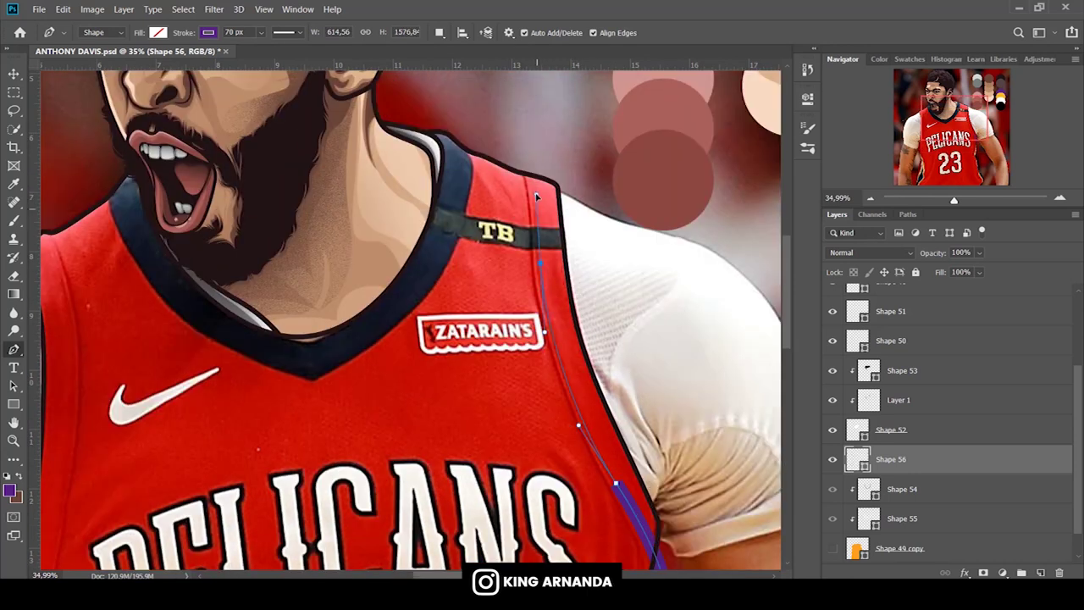
click(539, 264)
drag(535, 188, 518, 132)
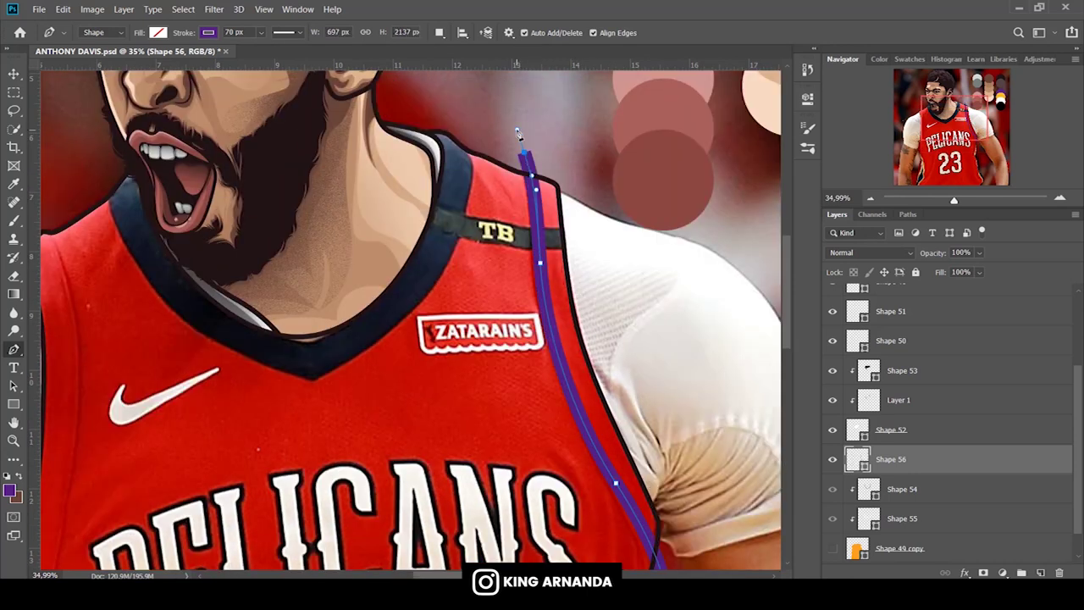
Draw a white armhole stripe from shoulder to armpit, layered below the purple one.
click(13, 73)
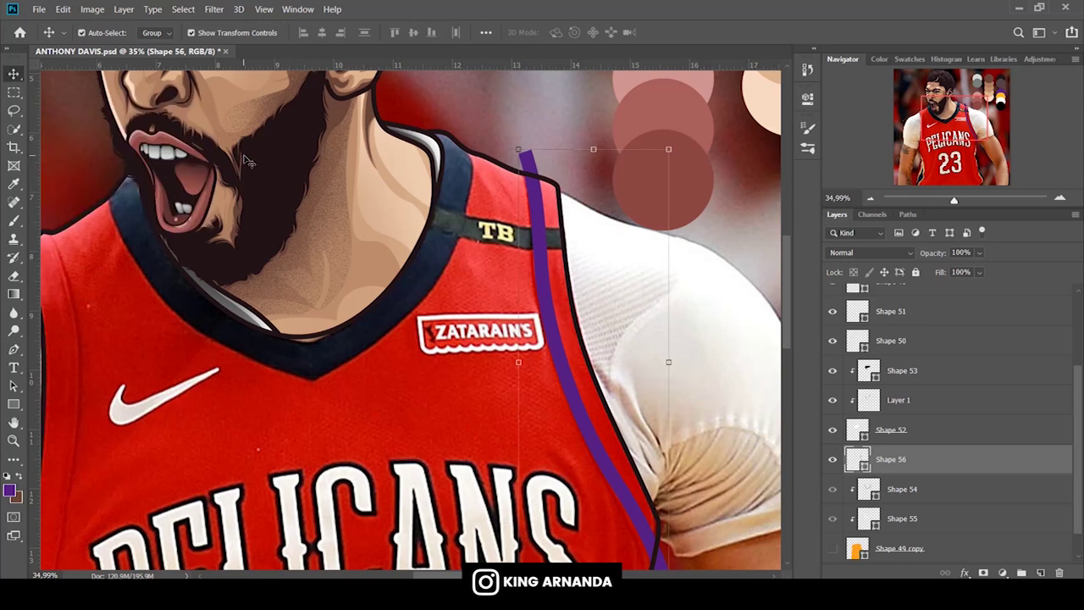
click(14, 349)
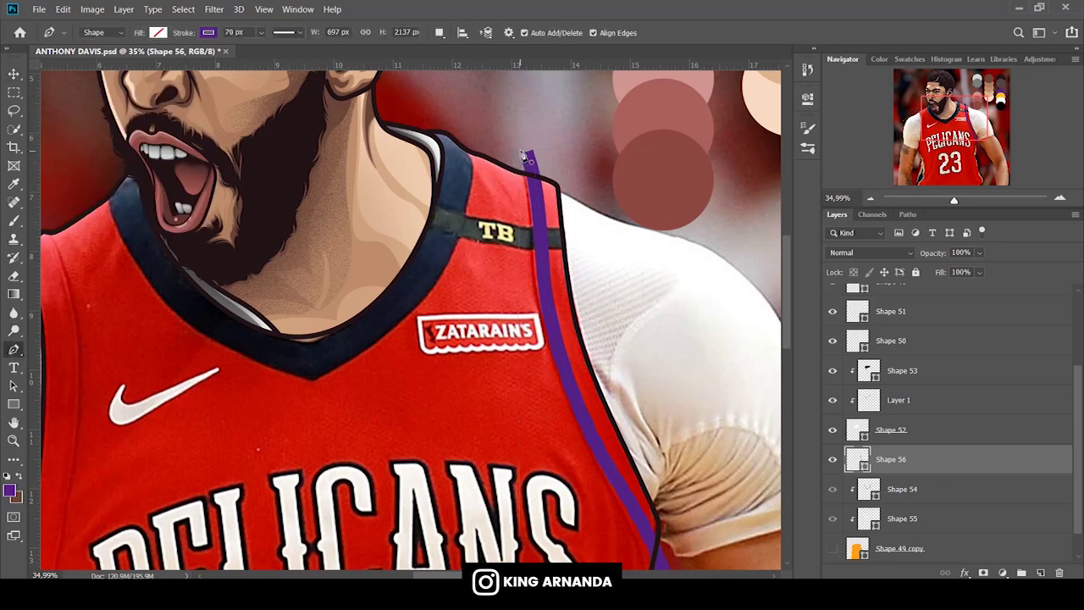
click(516, 150)
click(158, 32)
click(535, 278)
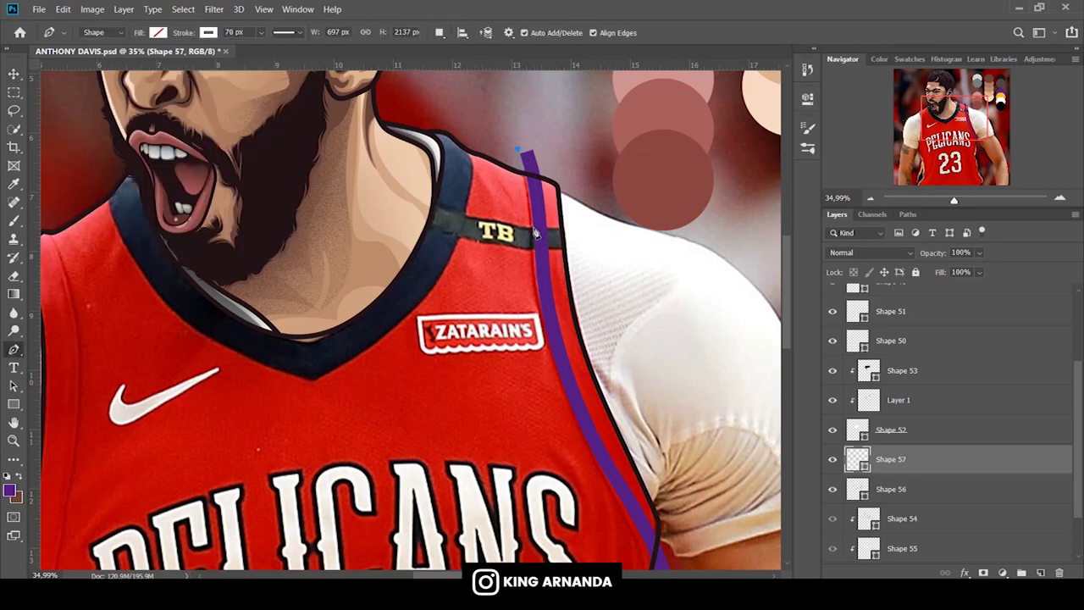
drag(888, 459, 931, 491)
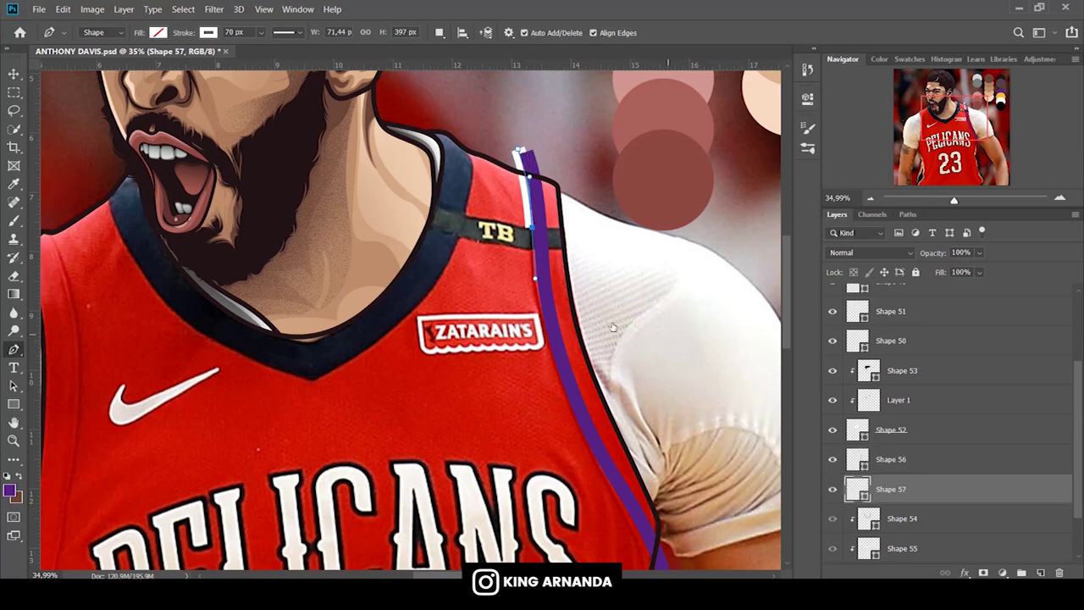
scroll(570, 330, down, 3)
click(576, 337)
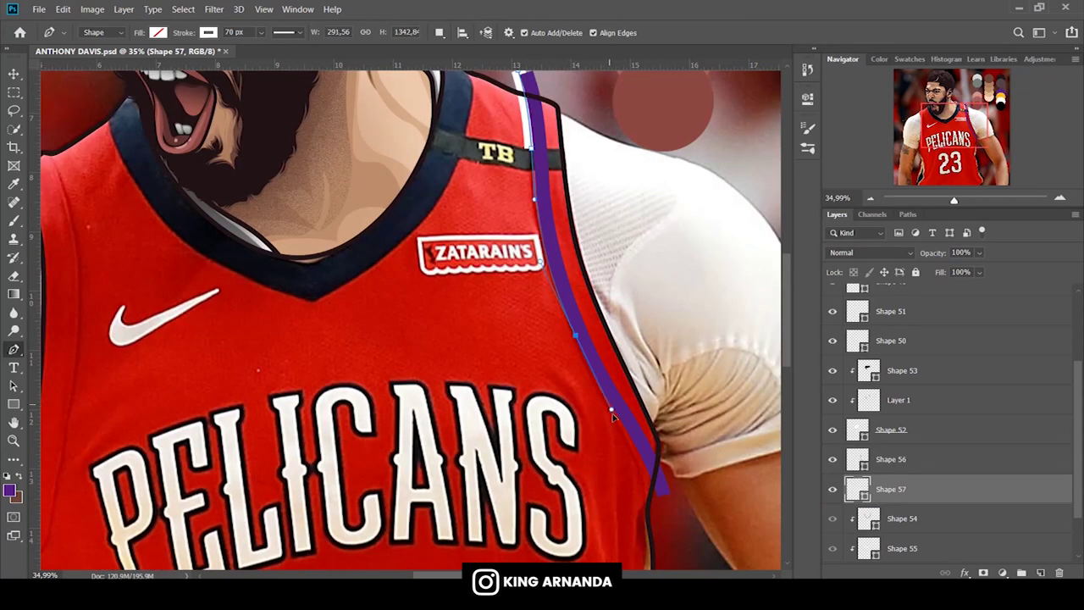
drag(652, 490, 670, 525)
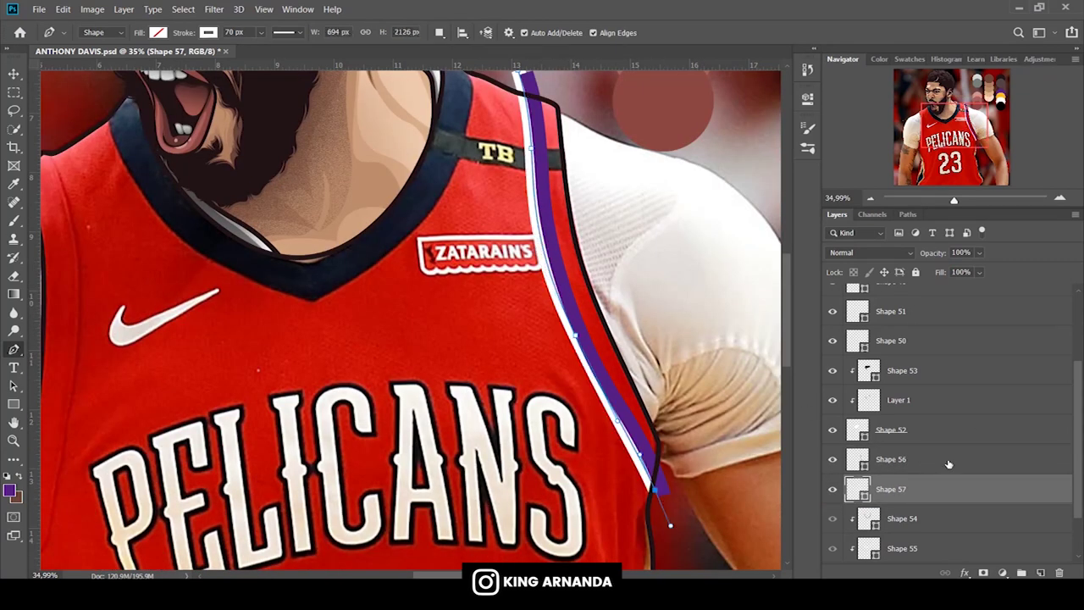
Show the gold jersey again and open the armhole stripes' stroke options.
scroll(948, 464, down, 2)
click(834, 518)
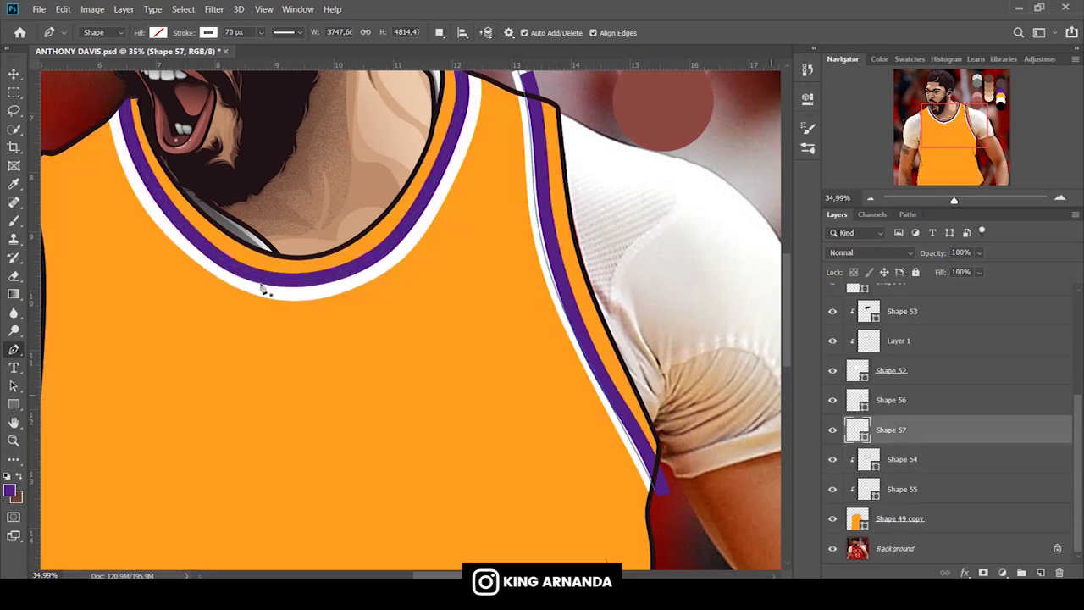
right_click(14, 349)
click(80, 388)
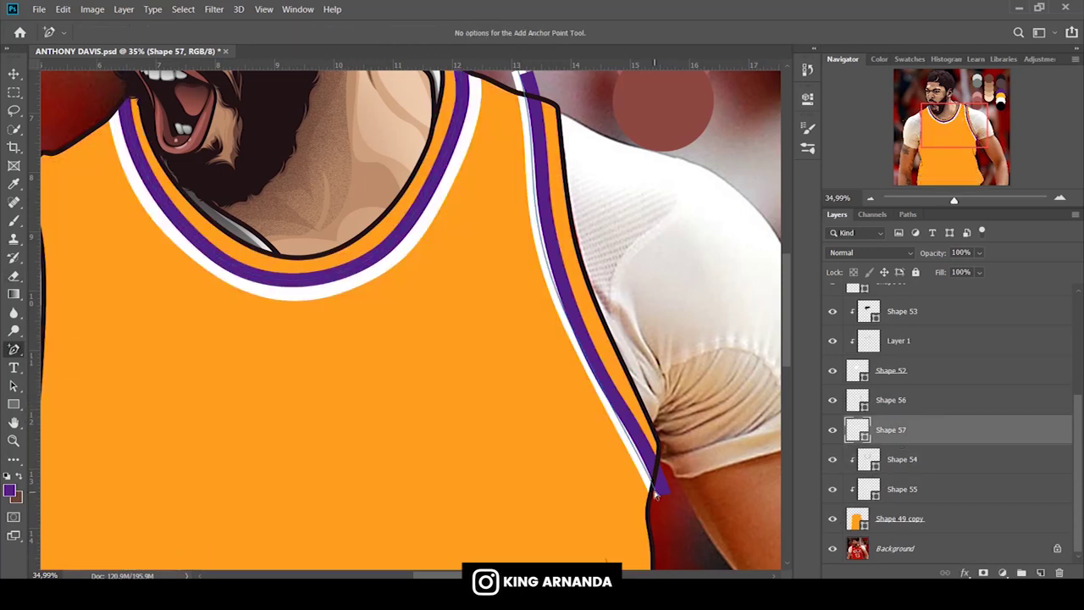
shift+click(906, 407)
right_click(14, 349)
click(63, 349)
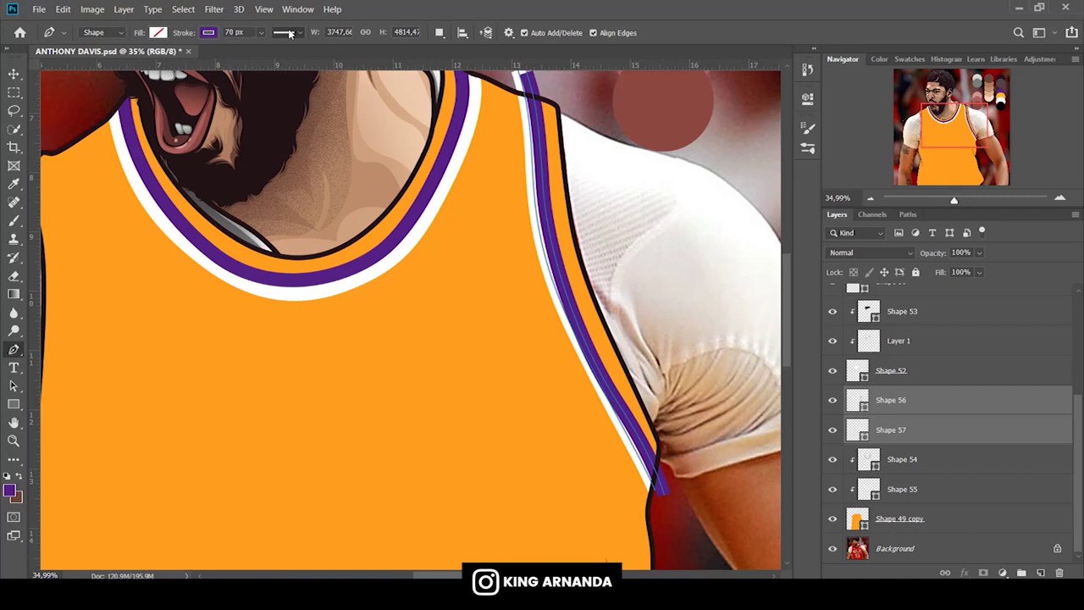
click(289, 33)
Add an anchor to reshape the purple stripe Shape 56 along the armhole.
click(907, 432)
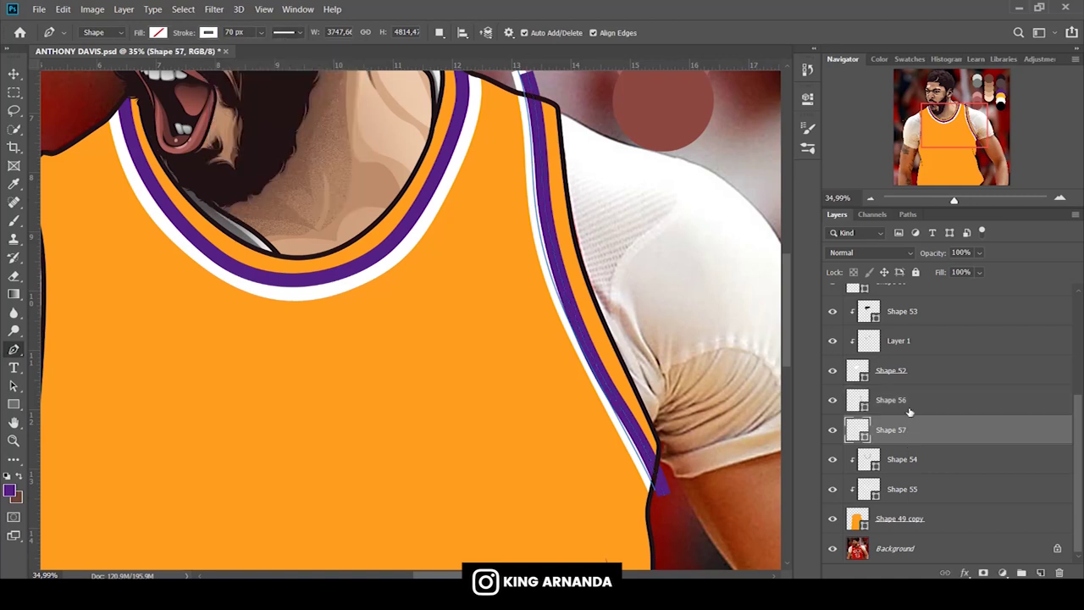
click(908, 404)
right_click(14, 349)
click(80, 389)
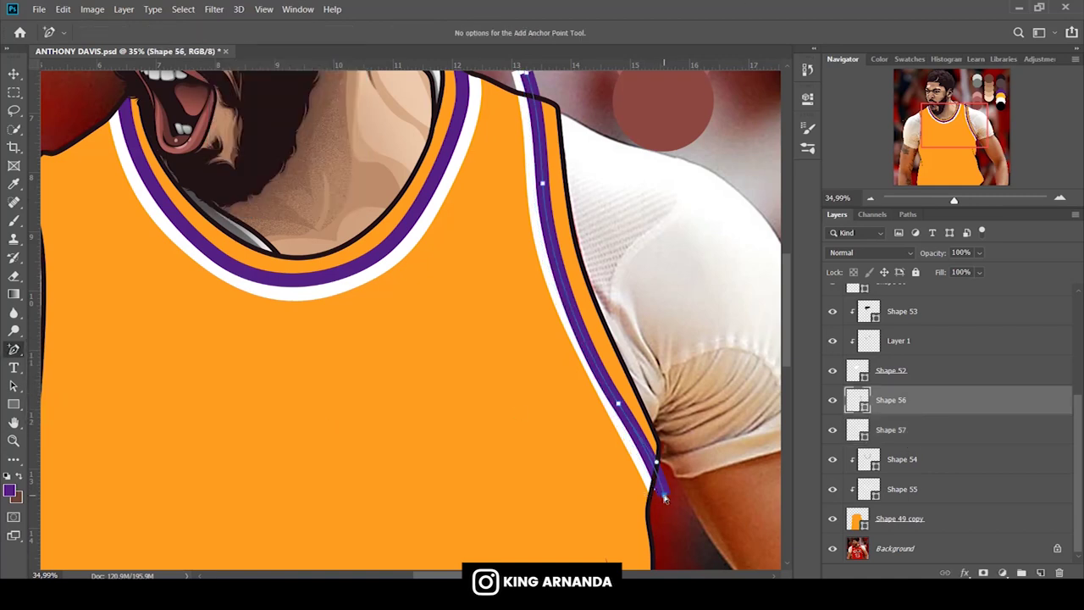
click(621, 403)
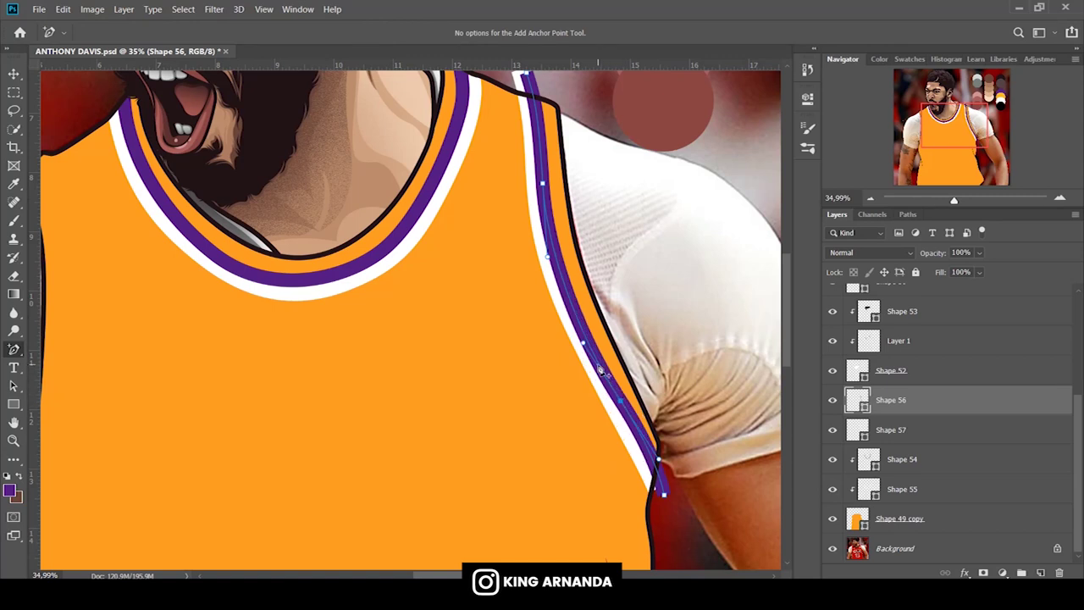
drag(584, 345, 580, 337)
Move Shapes 56 and 57 beneath Shape 55 and clip them to the jersey.
scroll(551, 190, up, 2)
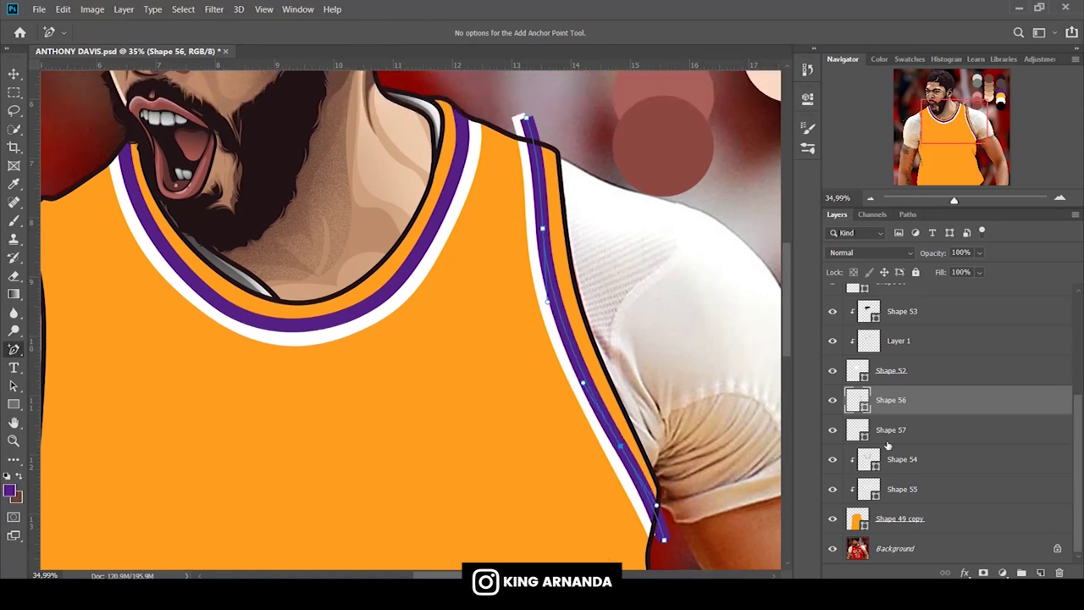
shift+click(910, 431)
drag(910, 431, 919, 503)
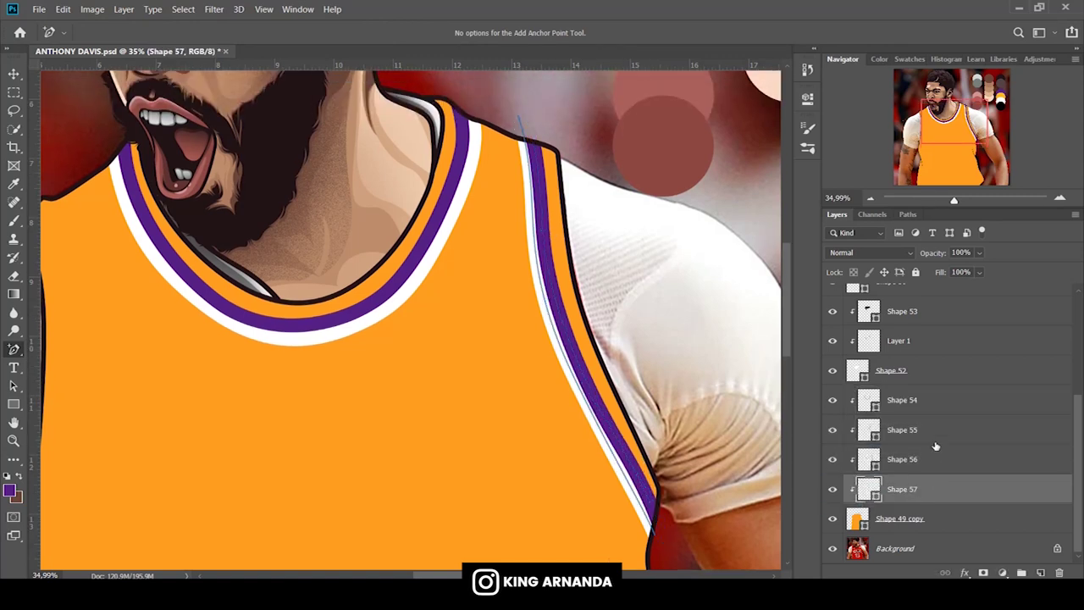
click(935, 444)
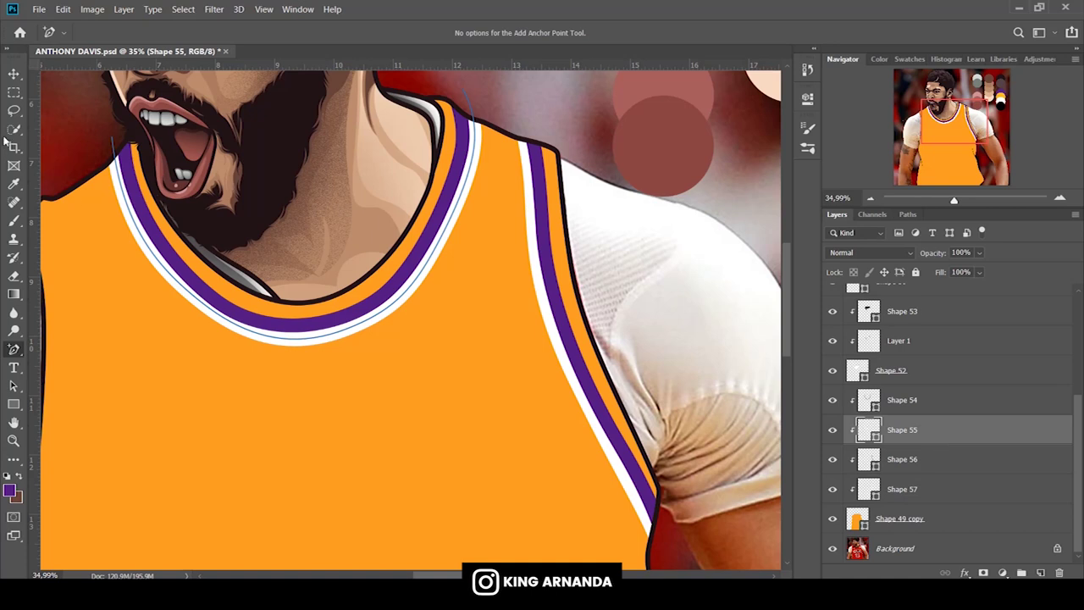
click(14, 74)
click(911, 402)
click(903, 460)
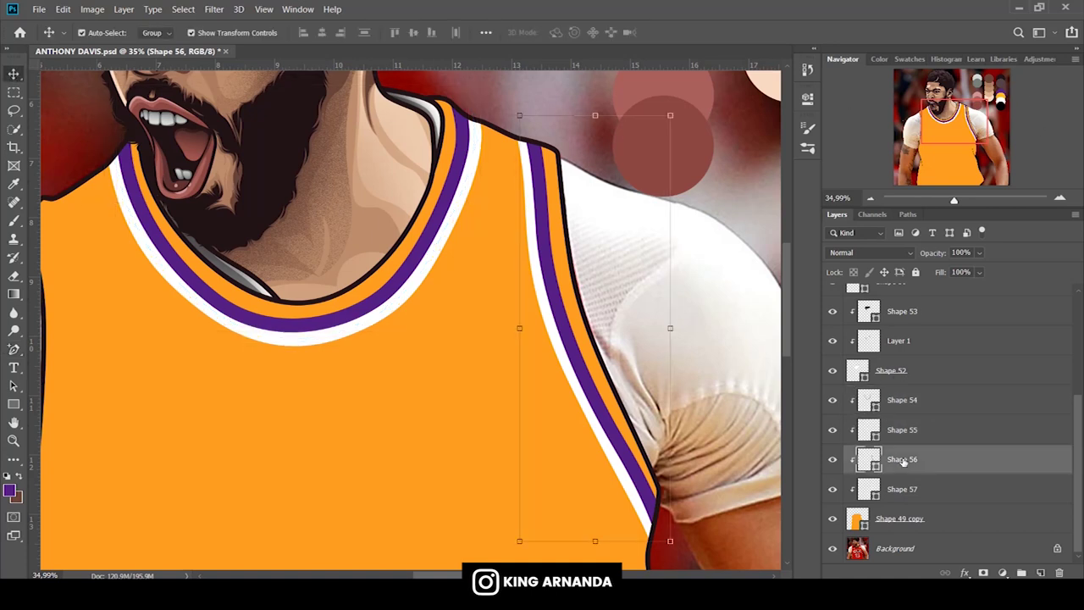
shift+click(902, 489)
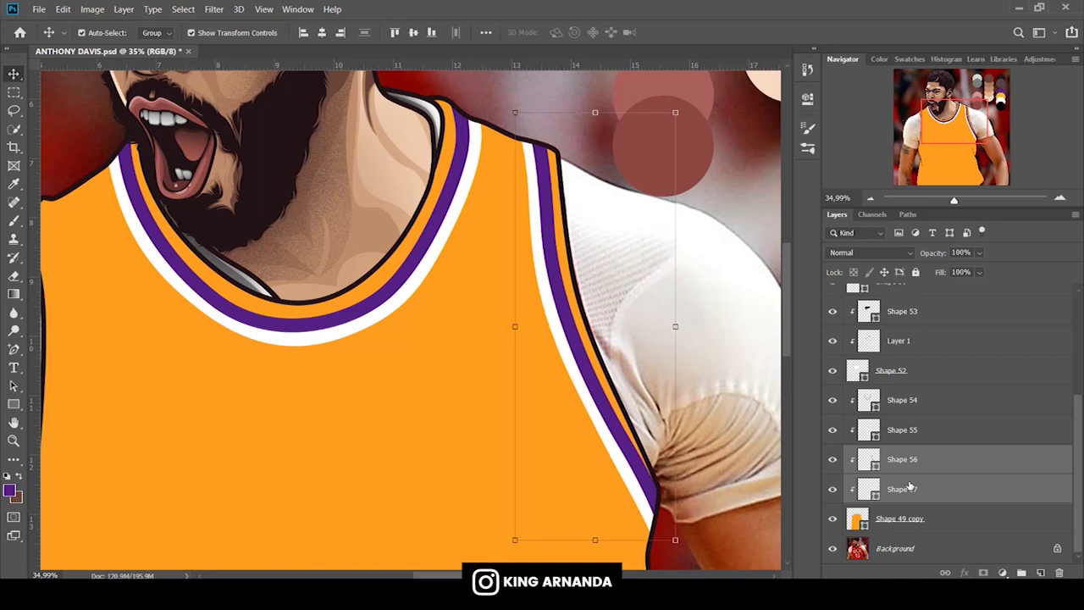
drag(970, 135, 900, 117)
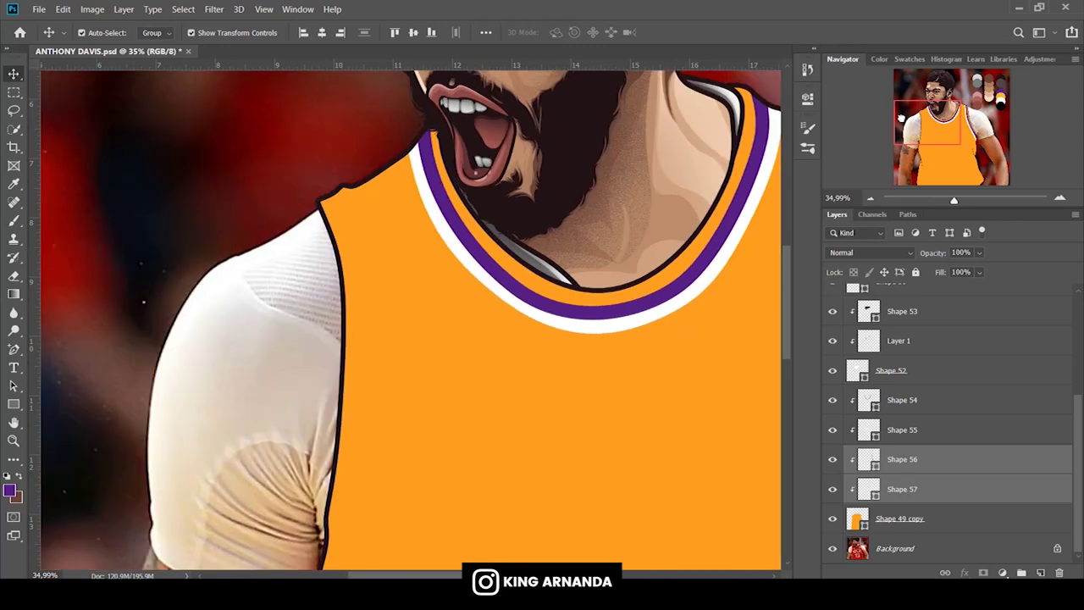
Trace a purple trim path along the left armhole, with the orange jersey hidden.
right_click(14, 349)
click(59, 349)
scroll(581, 382, down, 5)
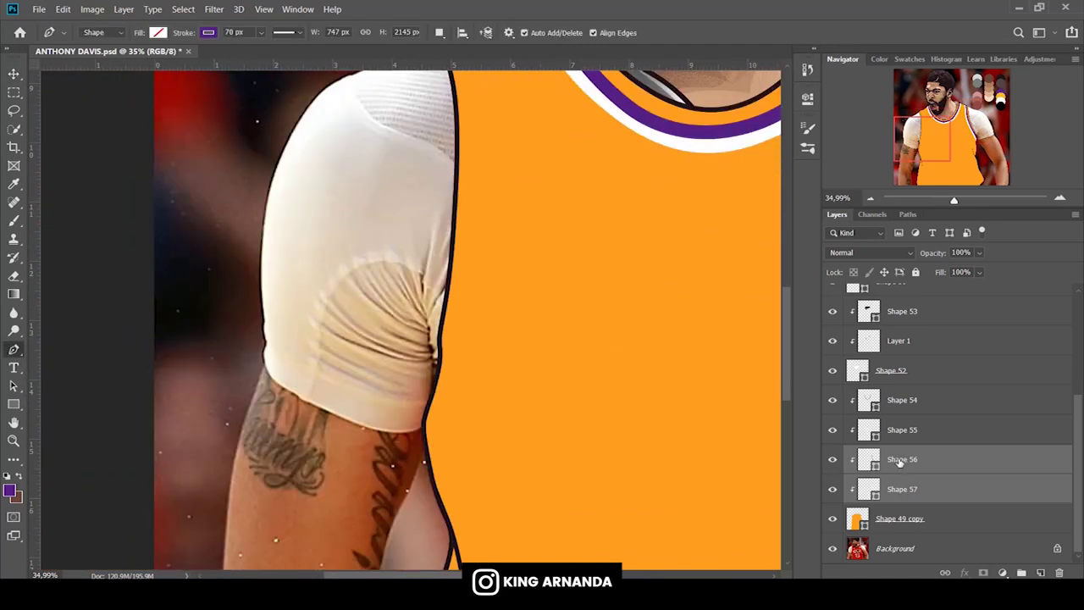
click(902, 399)
click(832, 518)
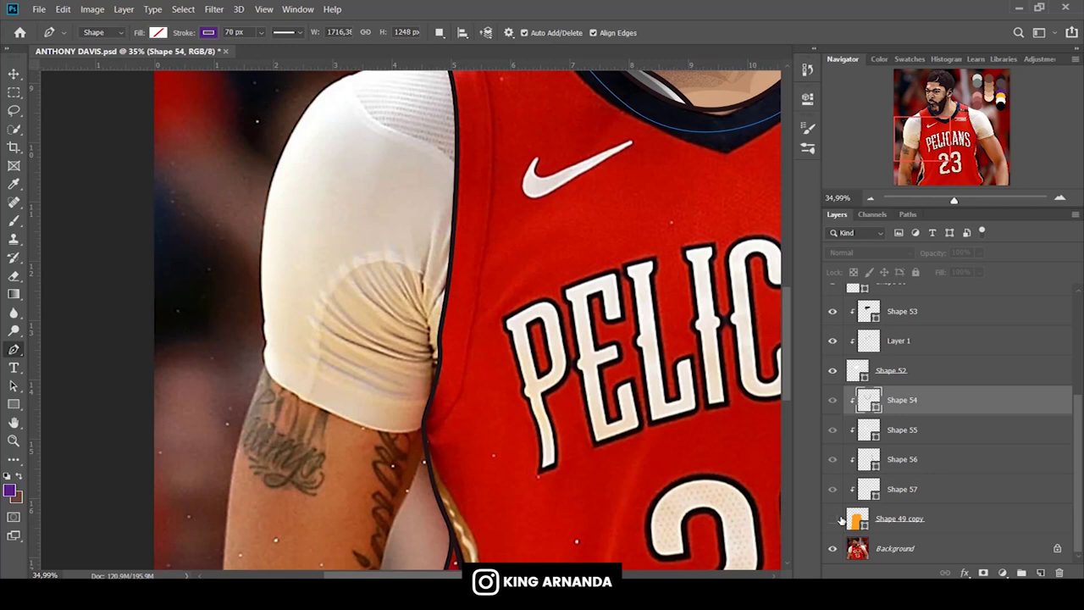
click(416, 428)
scroll(470, 325, up, 3)
drag(486, 276, 492, 210)
scroll(487, 254, up, 2)
drag(451, 140, 422, 110)
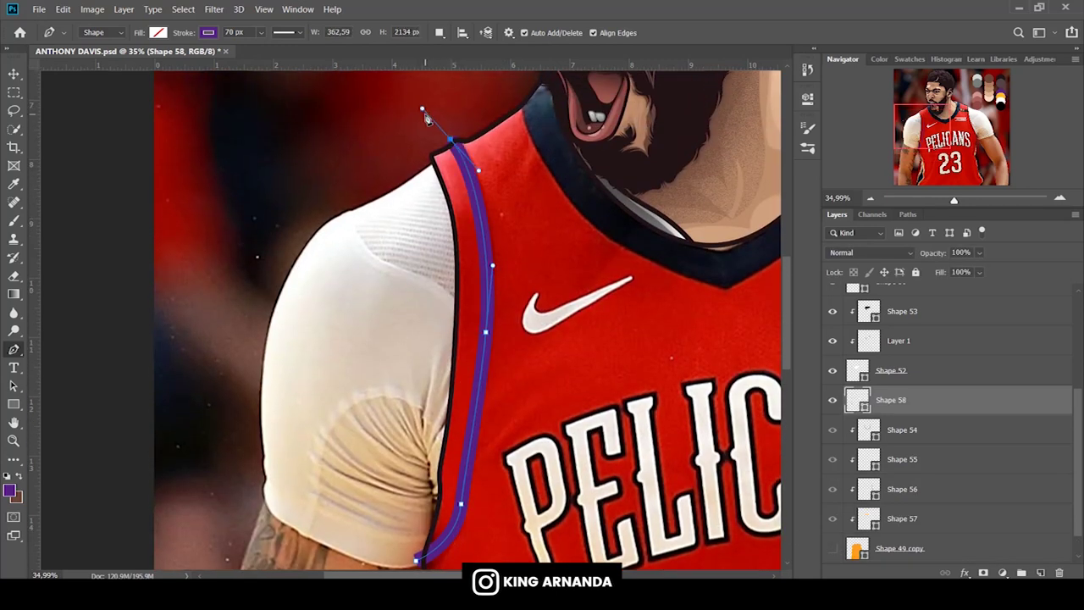
key(Return)
Trace a second, white-stroked trim path down along the purple armhole trim.
click(911, 431)
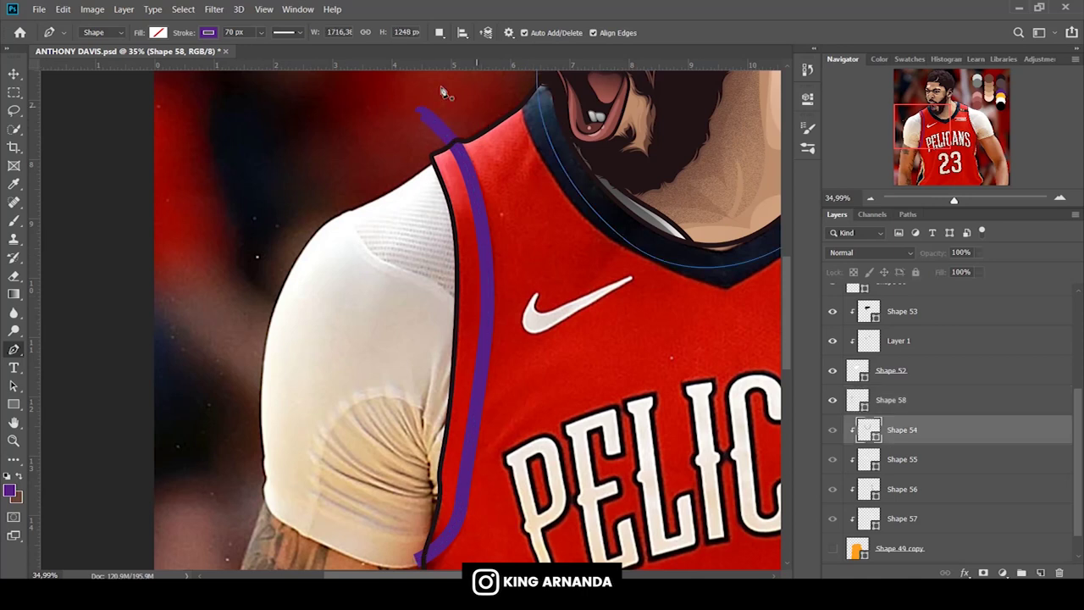
click(450, 132)
click(208, 32)
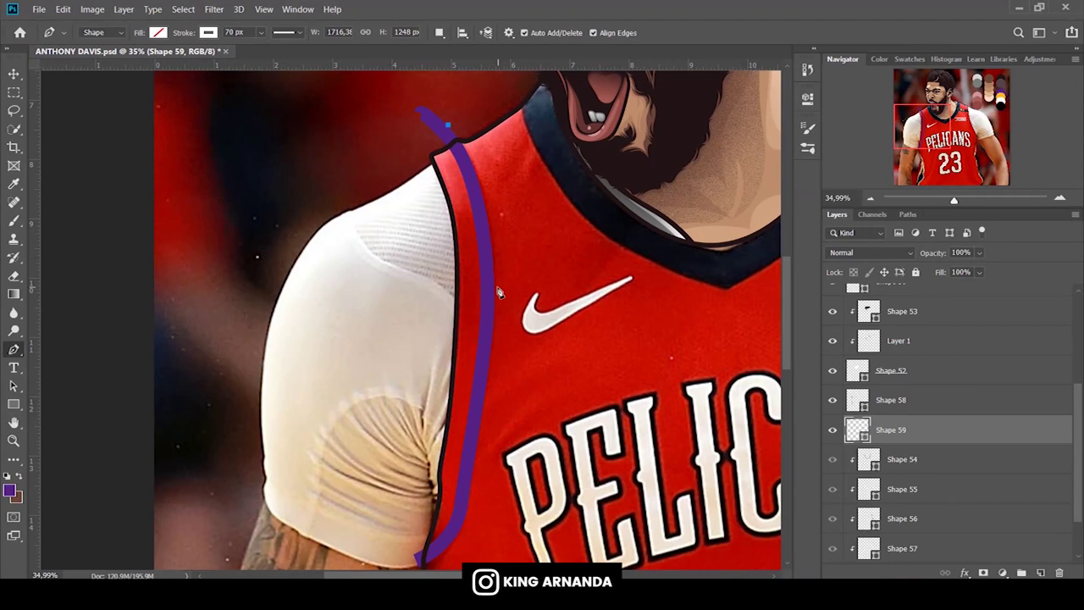
drag(496, 306, 497, 423)
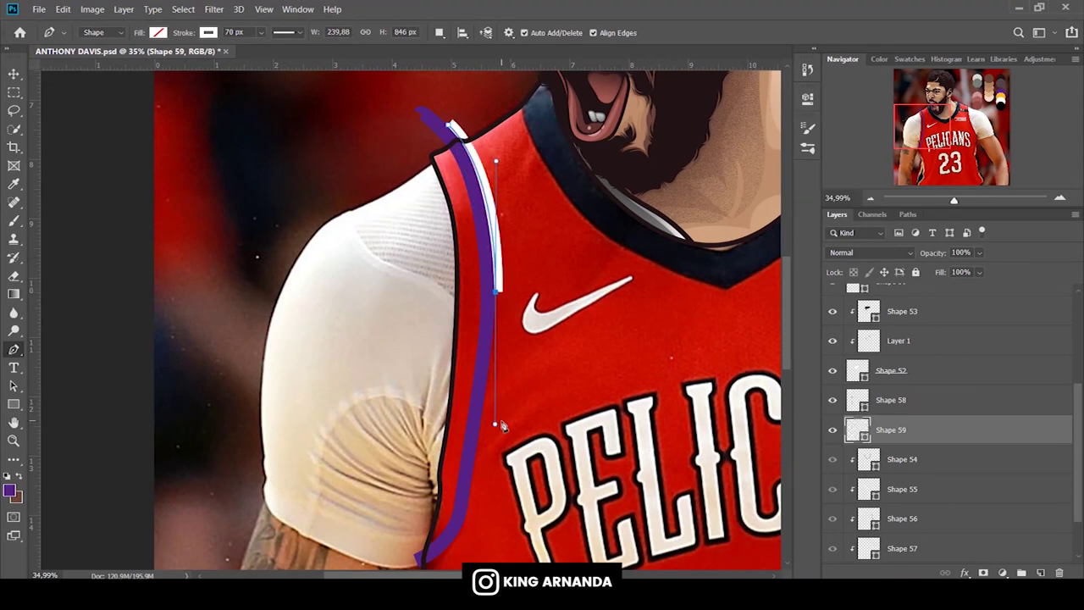
scroll(498, 422, down, 2)
drag(472, 401, 467, 440)
key(ctrl+z)
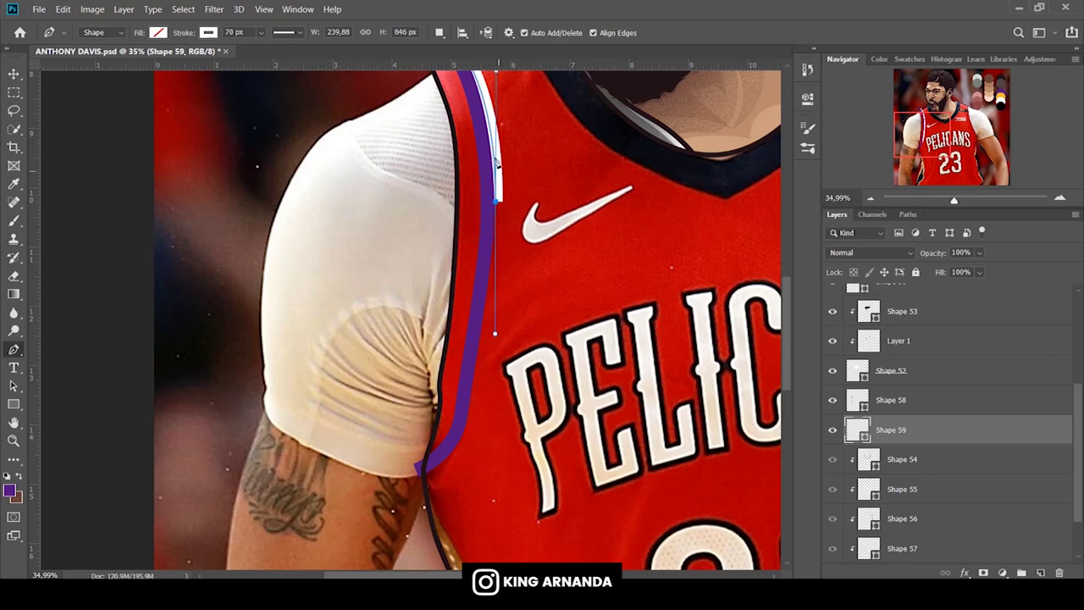
drag(471, 414, 463, 467)
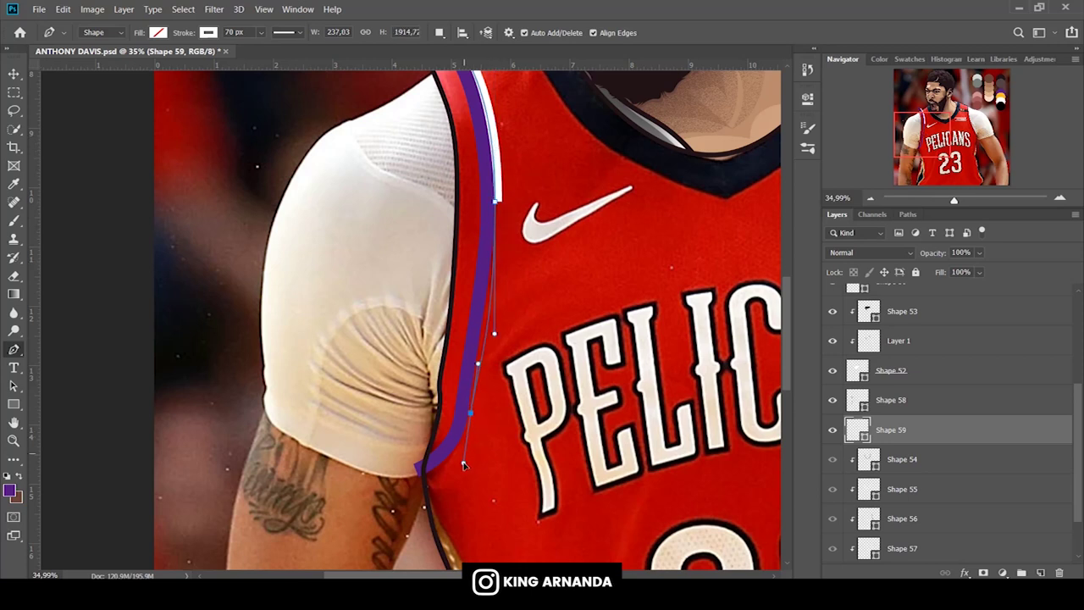
click(415, 483)
key(Return)
Show the jersey again and add anchor points to reshape the white trim's curve.
scroll(889, 474, down, 2)
click(832, 519)
scroll(186, 254, up, 2)
click(13, 330)
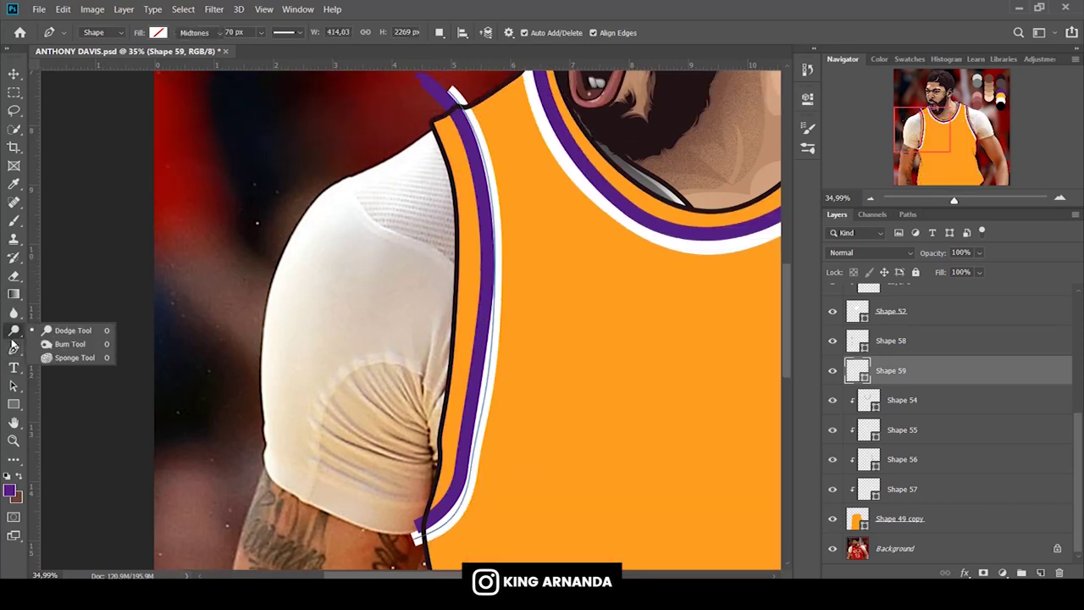
right_click(22, 358)
click(99, 388)
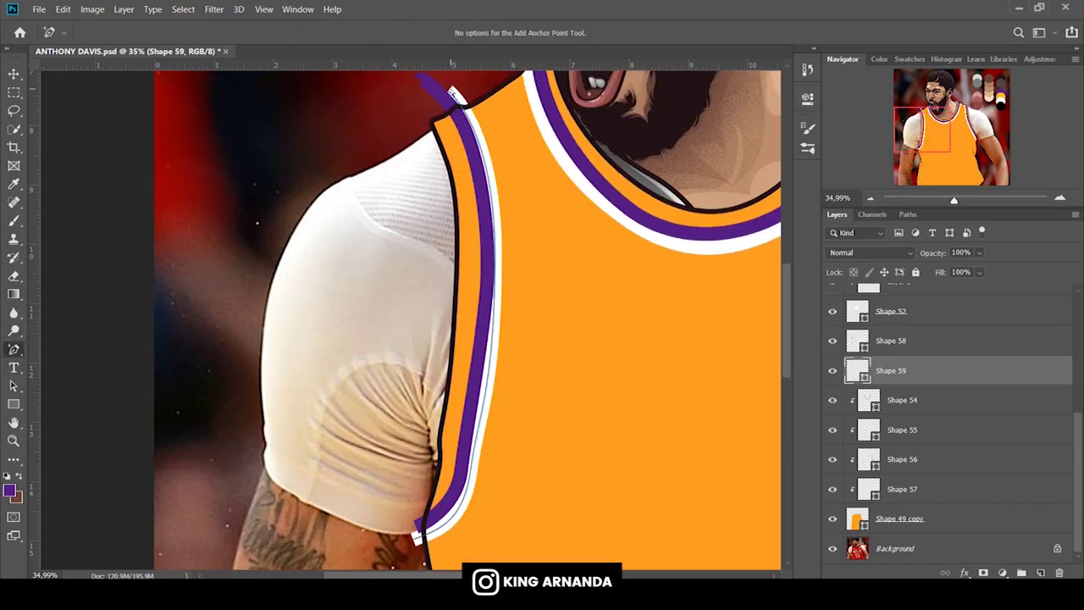
drag(495, 265, 496, 249)
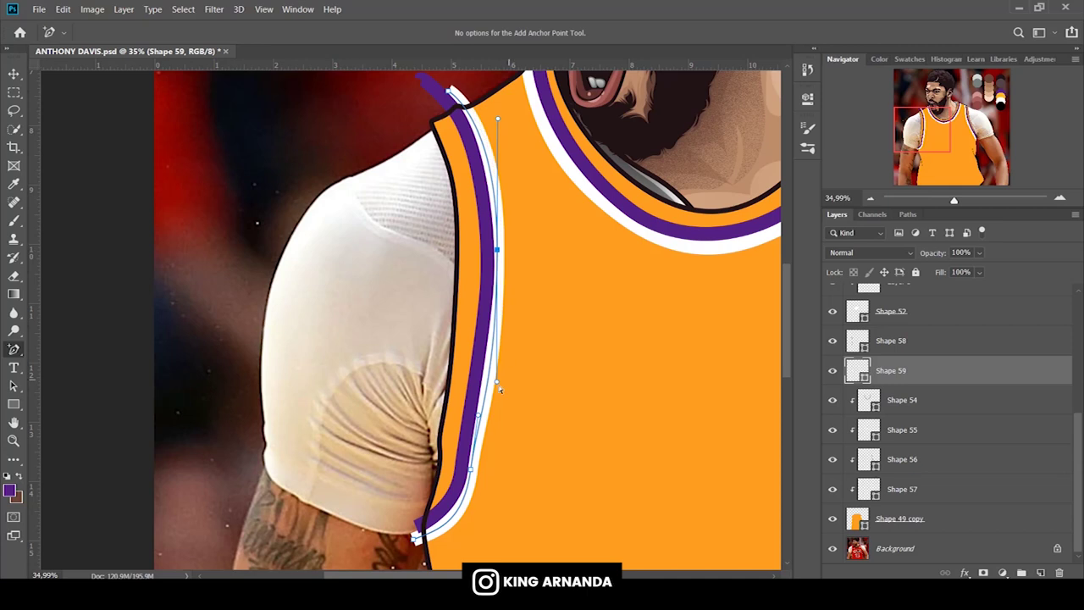
mouse_move(473, 477)
mouse_down()
mouse_move(486, 418)
mouse_move(489, 425)
mouse_up()
drag(498, 379, 501, 401)
drag(505, 120, 497, 121)
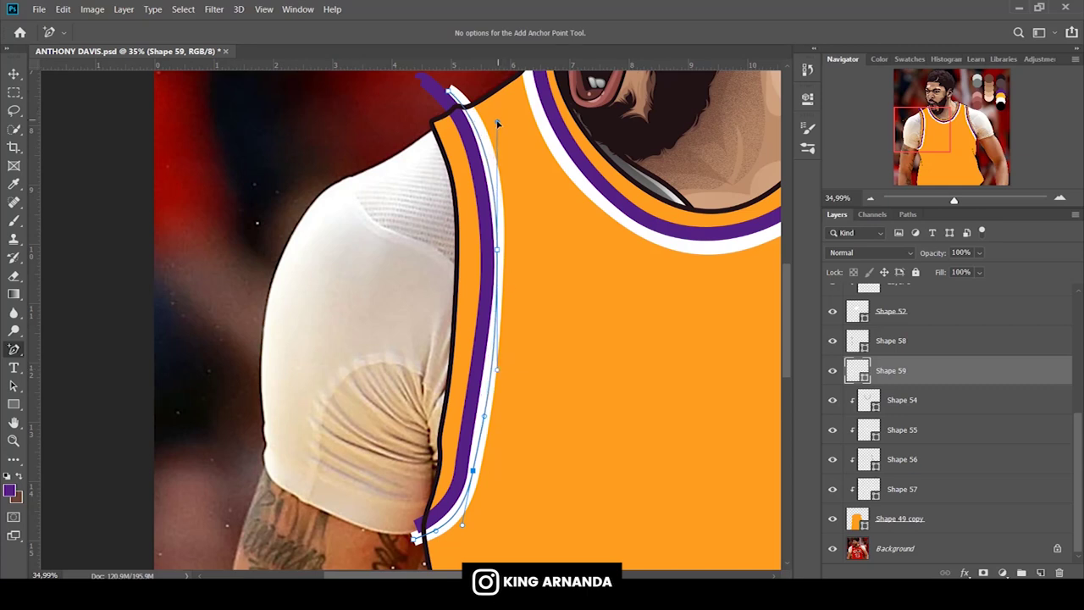
Move Shapes 58 and 59 below Shape 57 and clip them to the jersey.
key(alt+bracketright)
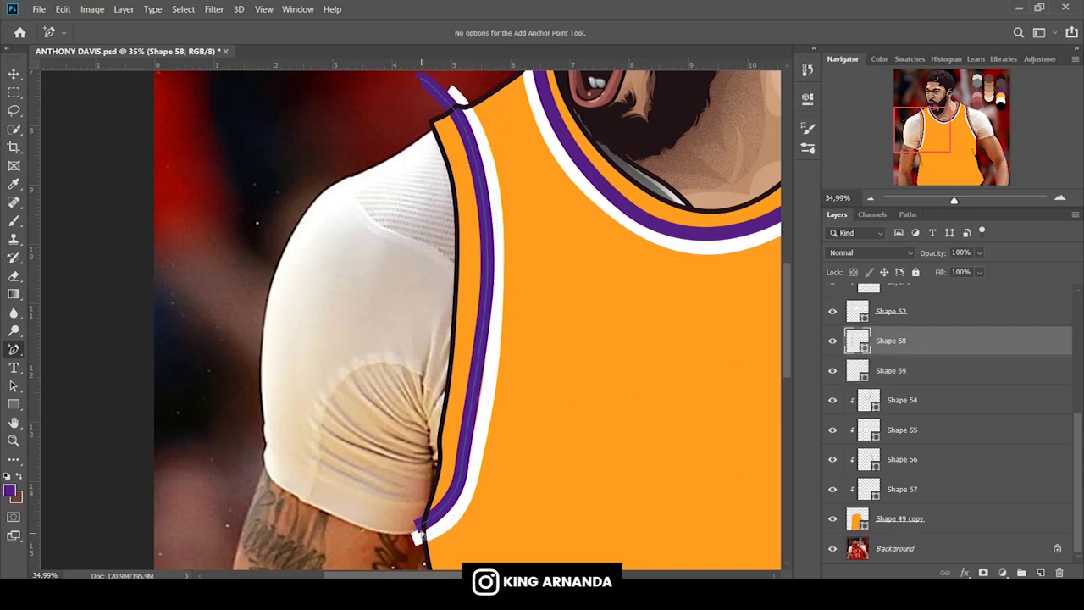
key(Escape)
shift+click(916, 373)
drag(917, 373, 923, 504)
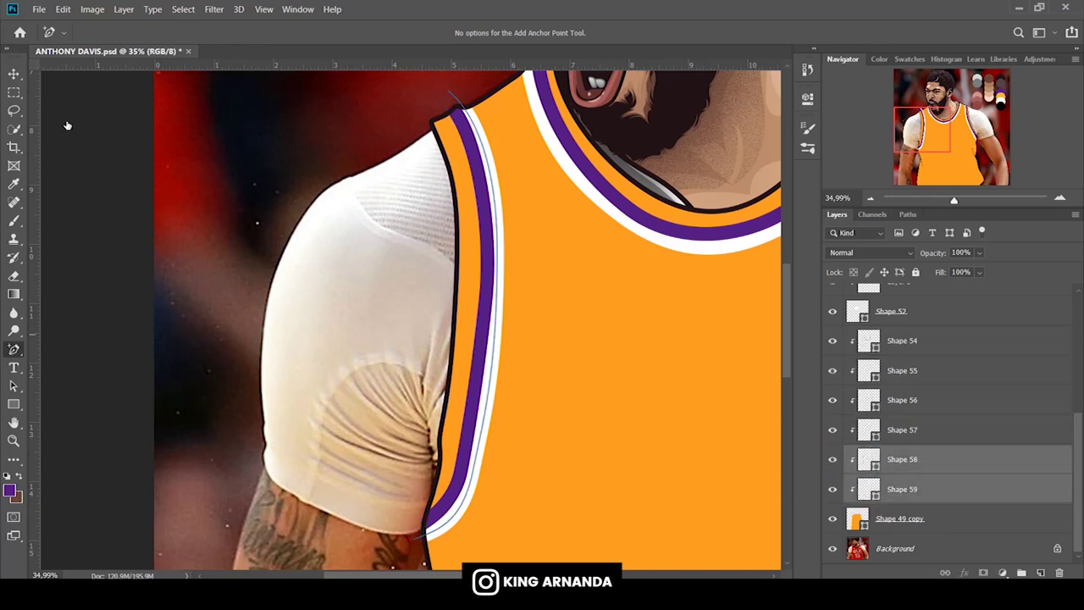
click(23, 77)
drag(440, 215, 433, 214)
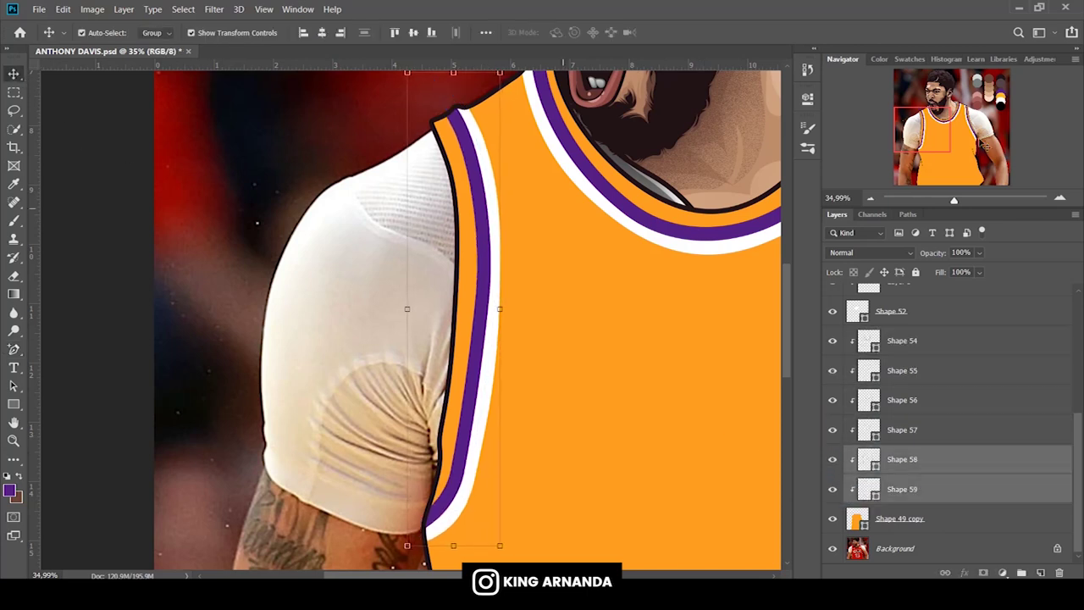
drag(953, 200, 953, 201)
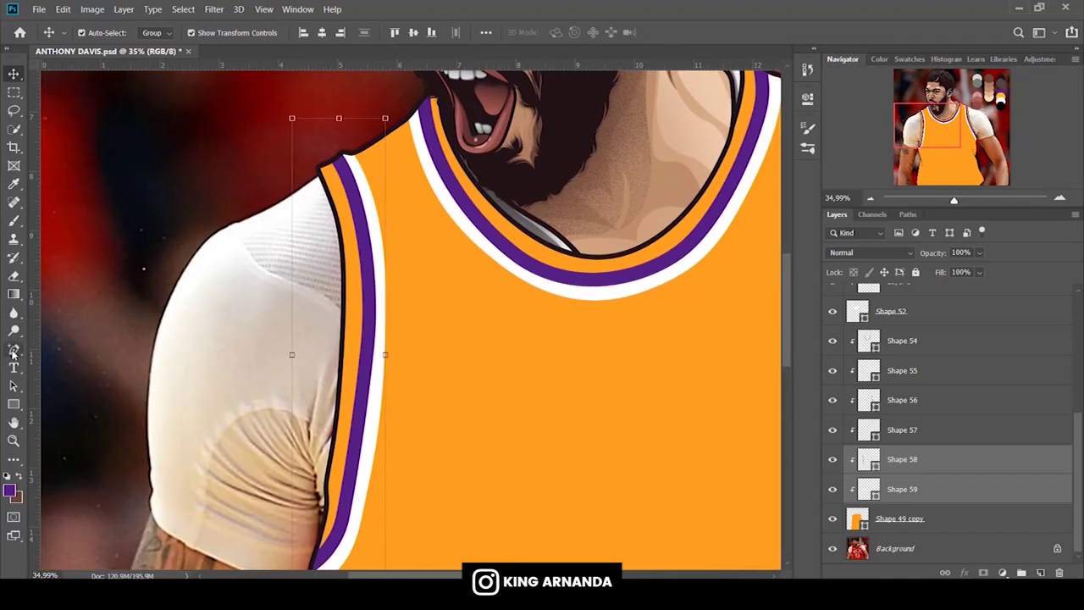
click(14, 351)
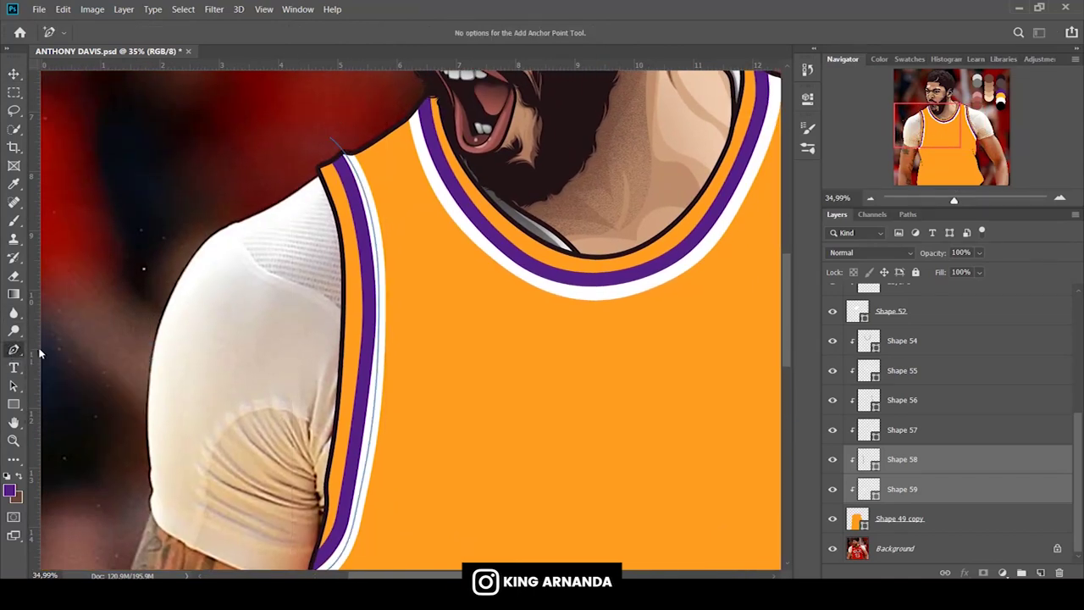
Trace the swoosh logo on the upper left chest as a purple-filled shape.
click(893, 519)
drag(953, 203, 961, 203)
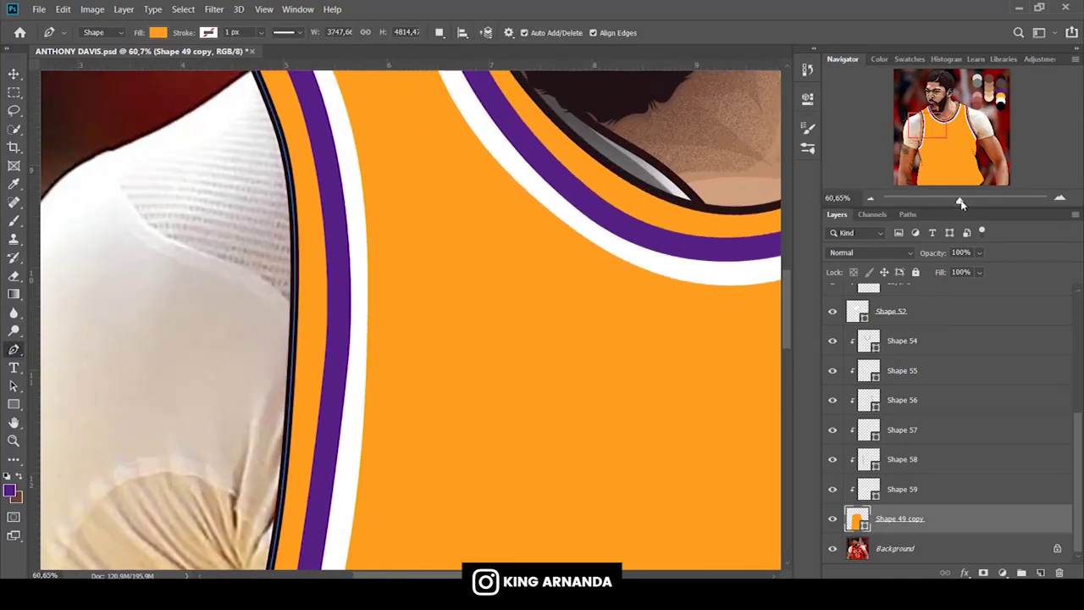
click(831, 521)
click(436, 294)
click(158, 32)
click(98, 104)
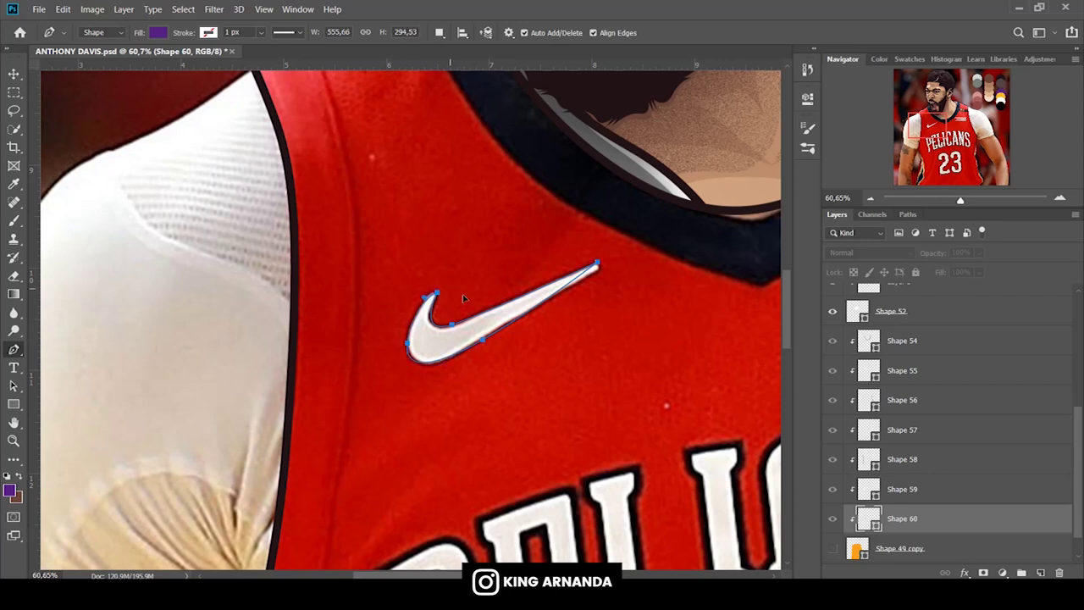
click(832, 548)
drag(959, 201, 950, 201)
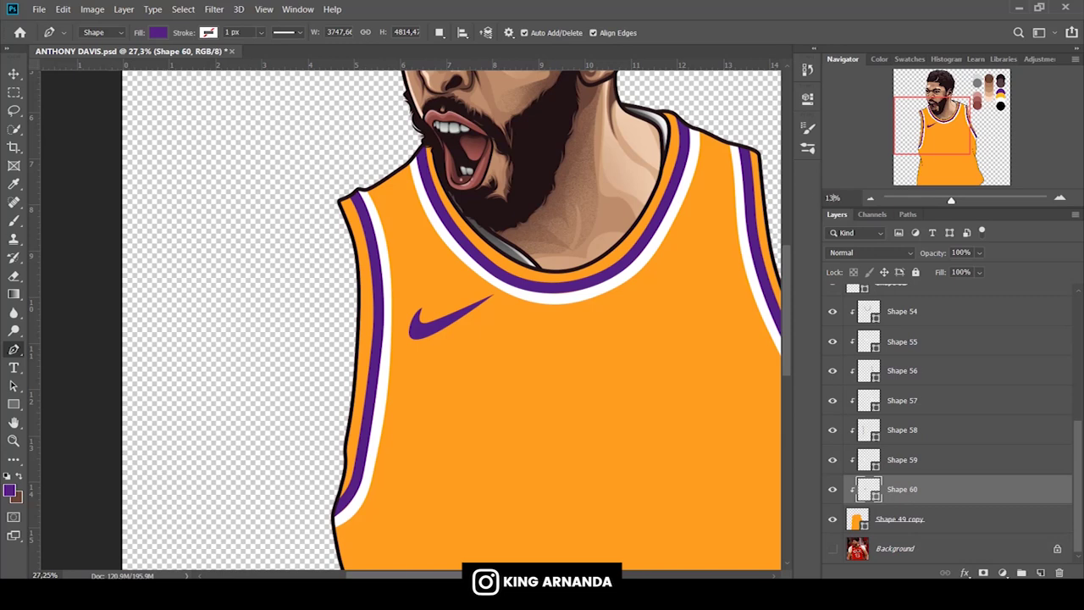
key(Return)
Move the layers from 3 copy through Gradient Map 1 out above Group 1.
key(v)
drag(939, 200, 945, 201)
scroll(893, 408, up, 2)
scroll(893, 408, up, 10)
click(851, 292)
click(899, 322)
shift+click(910, 402)
drag(911, 402, 896, 288)
click(848, 407)
Scale the LAKERS logo to about 58%, tilt it -10°, and place it on the chest.
click(832, 383)
click(868, 385)
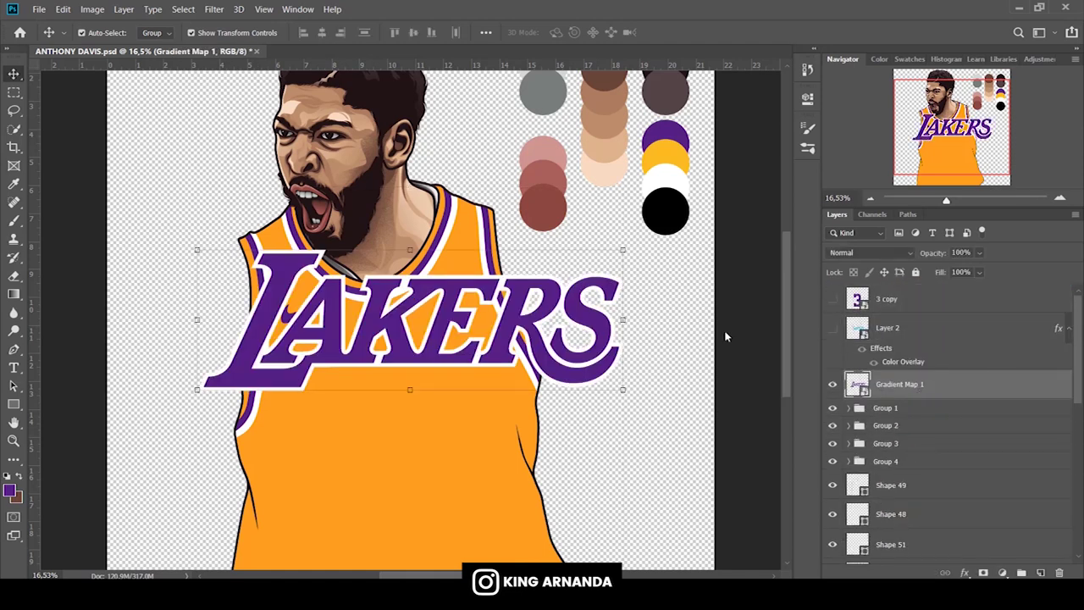
scroll(921, 448, down, 5)
scroll(920, 449, down, 5)
click(832, 548)
click(832, 518)
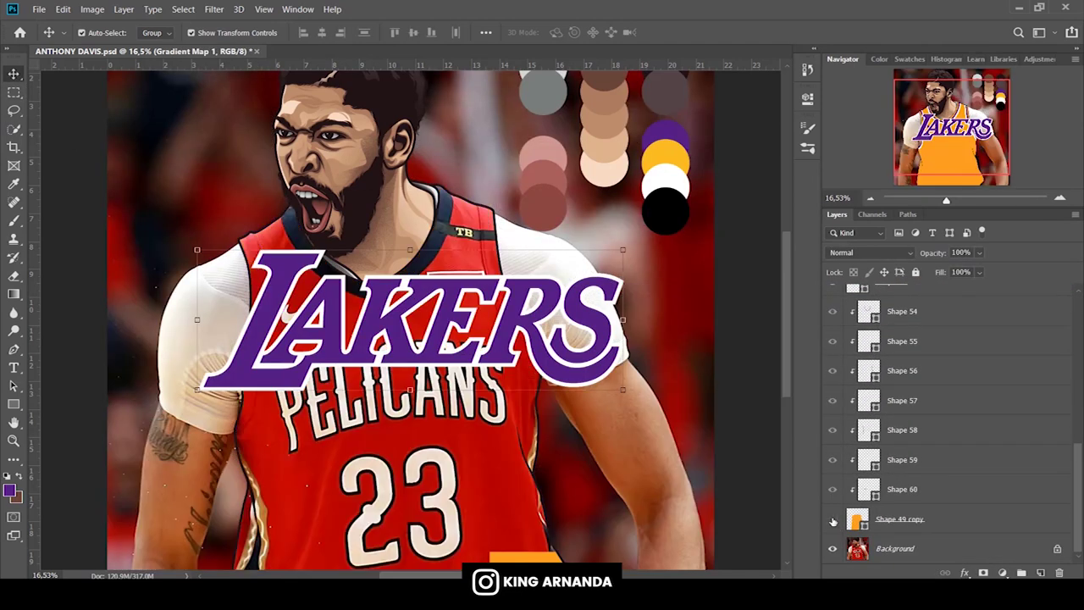
click(622, 249)
drag(623, 249, 572, 265)
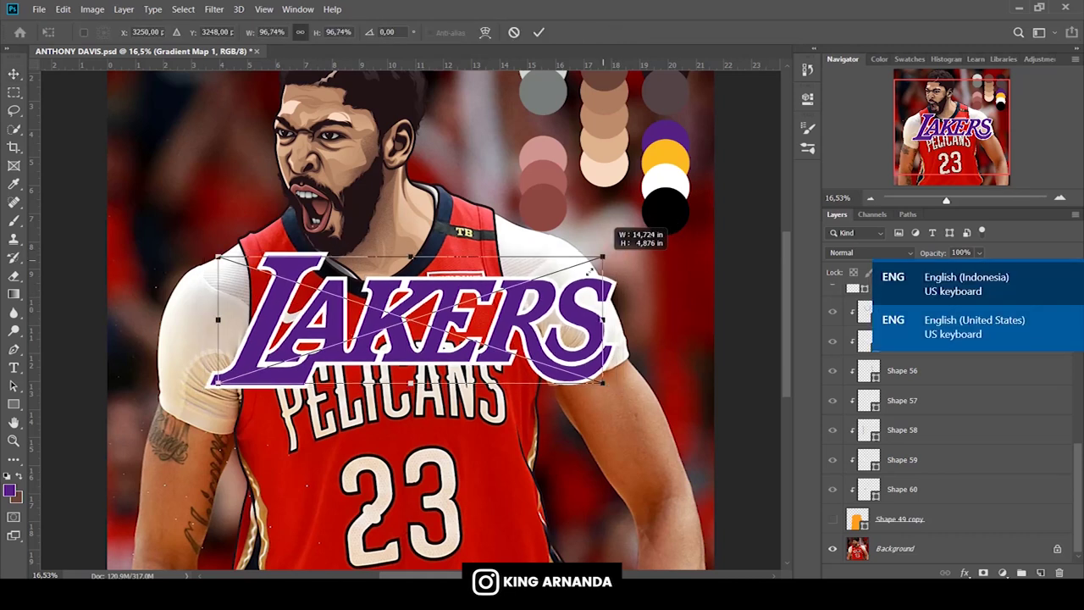
drag(573, 265, 477, 355)
drag(538, 342, 525, 298)
drag(453, 356, 462, 360)
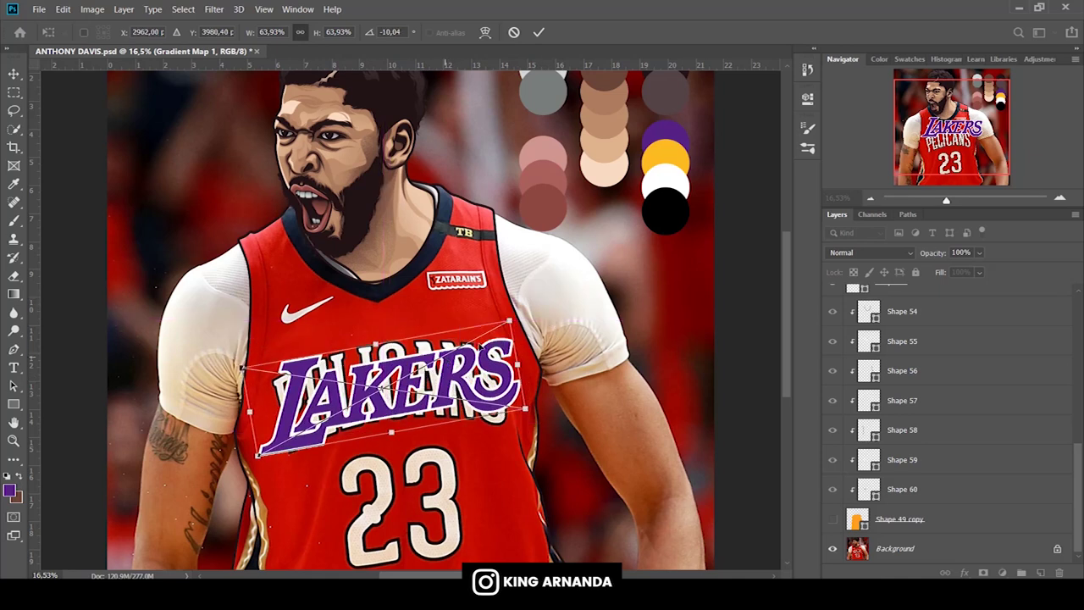
drag(511, 320, 498, 324)
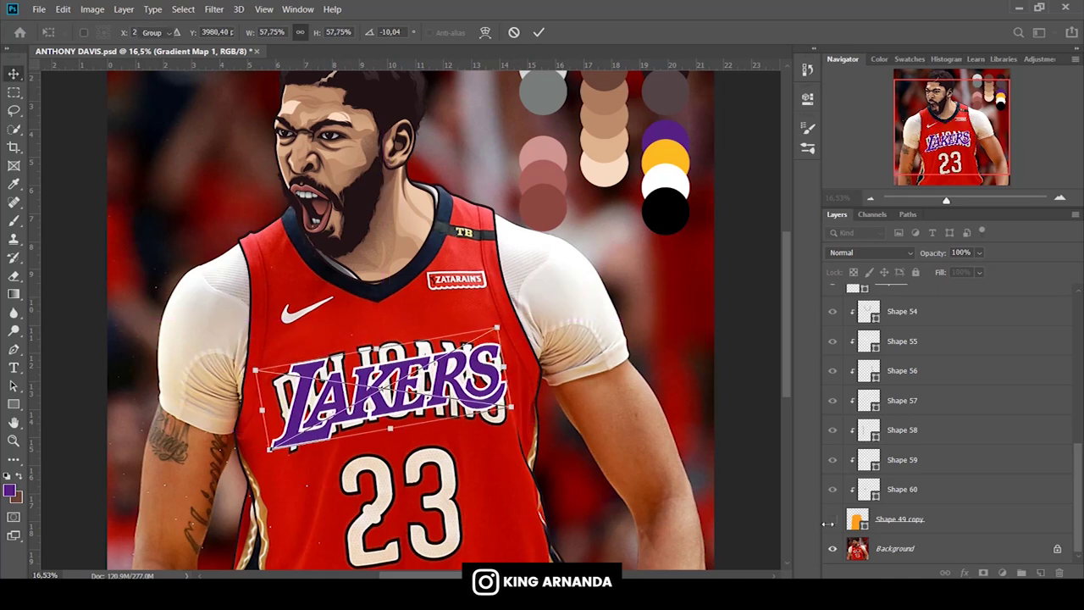
key(Return)
Warp the LAKERS wordmark so its bottom bends up across the jersey front.
click(831, 518)
key(ctrl+t)
right_click(472, 308)
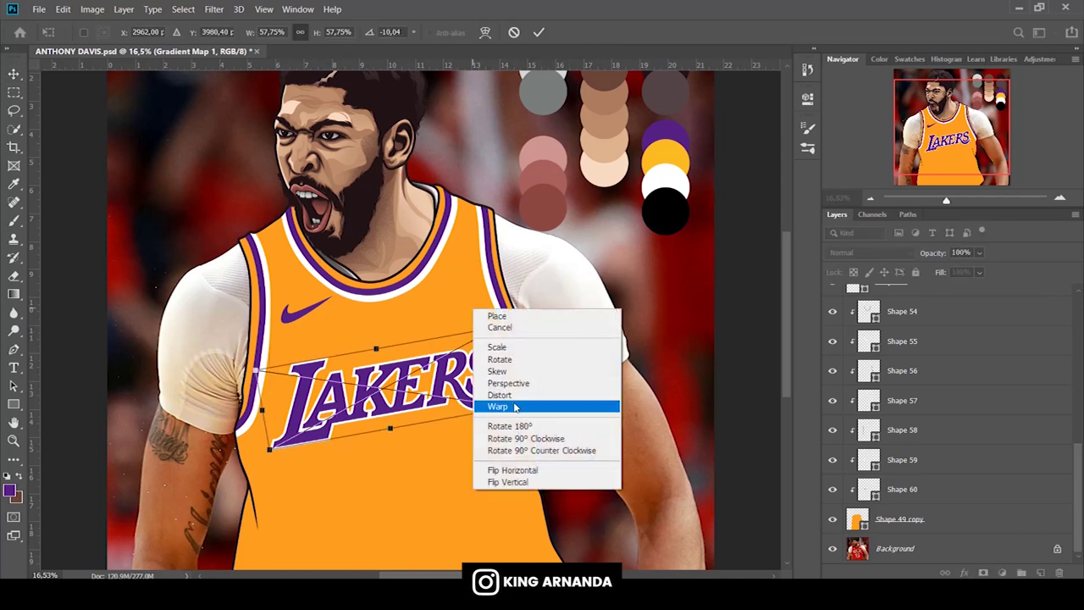
click(525, 405)
drag(393, 421, 395, 412)
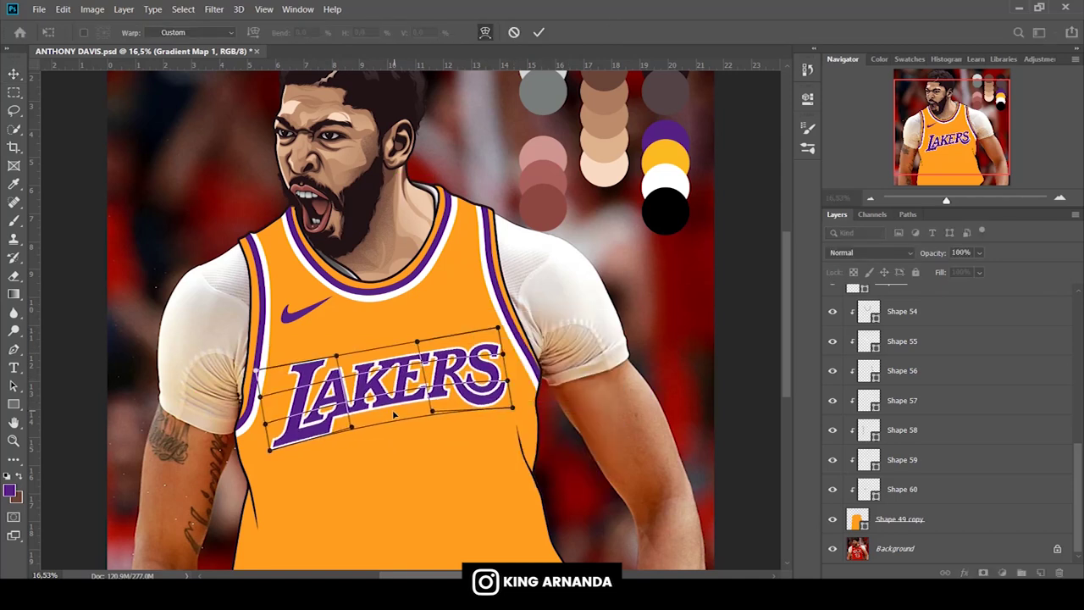
drag(514, 409, 514, 413)
drag(392, 400, 394, 404)
key(Return)
click(833, 519)
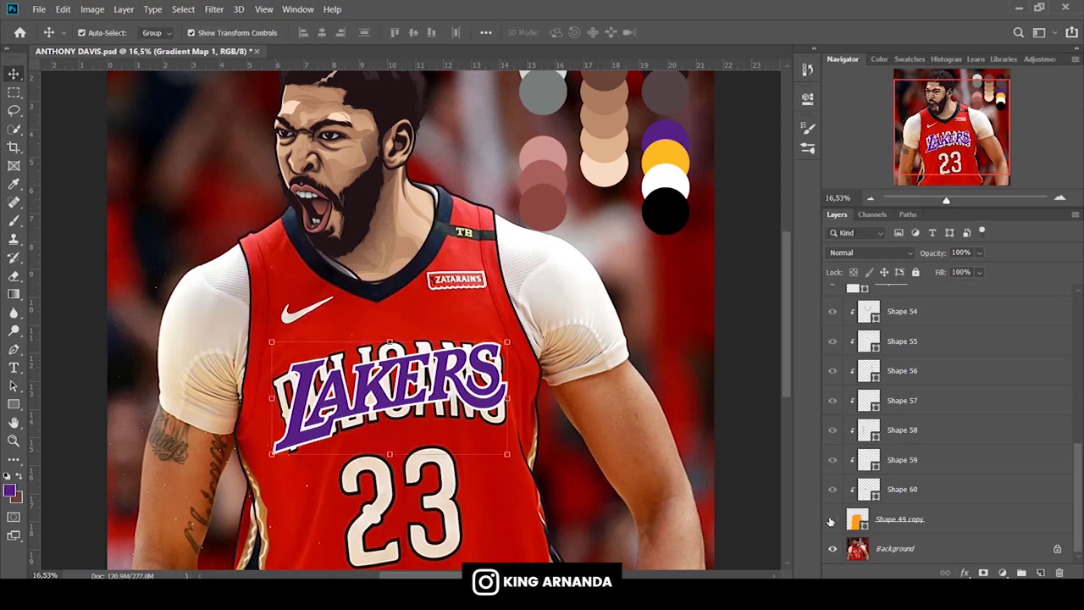
click(832, 519)
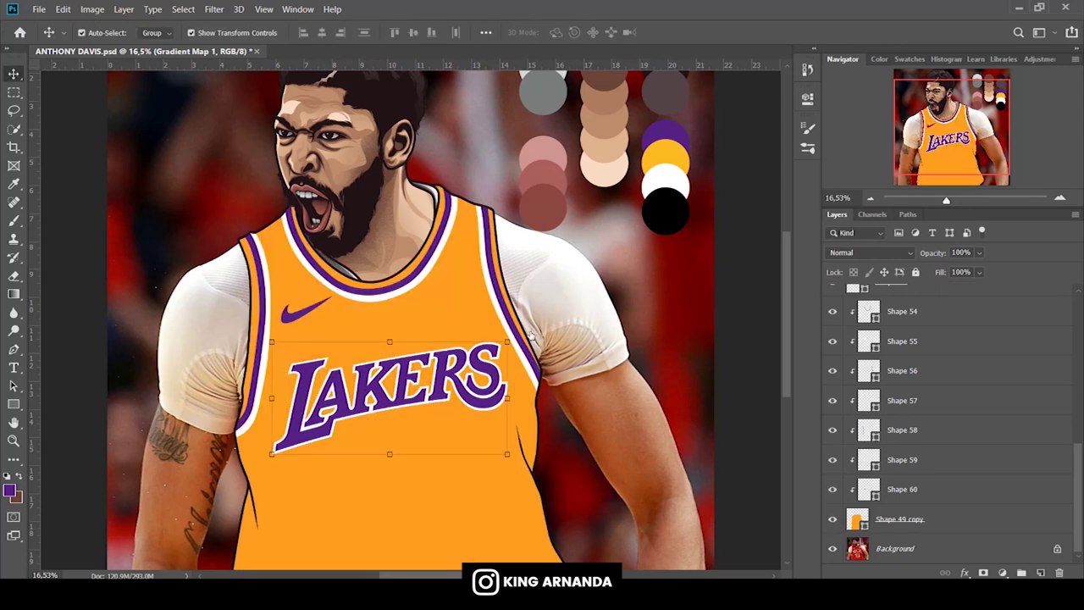
drag(509, 355, 500, 336)
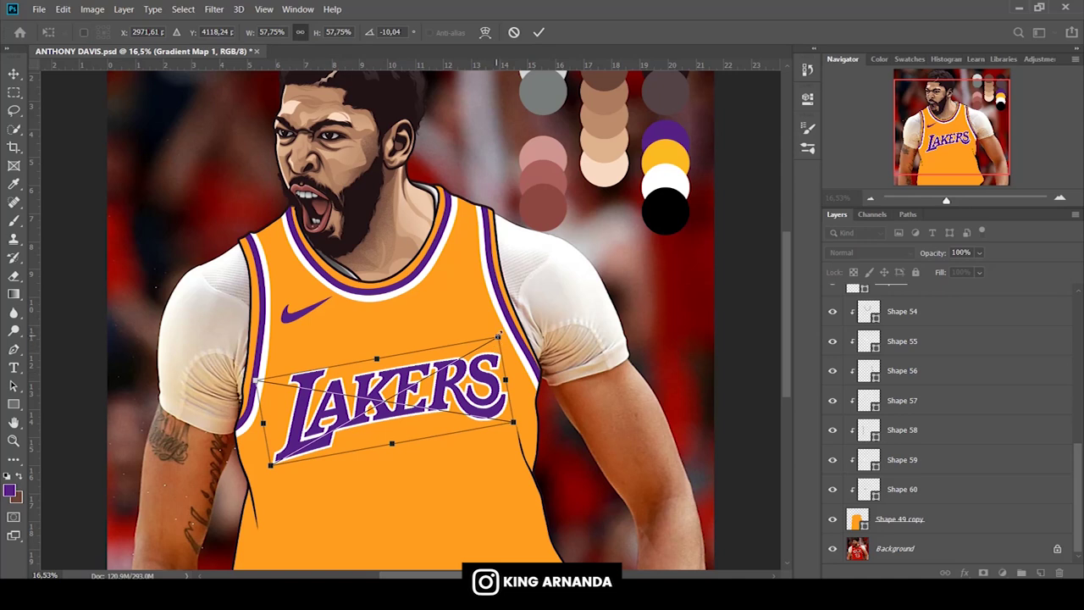
key(Escape)
Move Gradient Map 1 just above Shape 49 copy and show the wish logo layer.
scroll(899, 384, up, 5)
drag(899, 384, 913, 509)
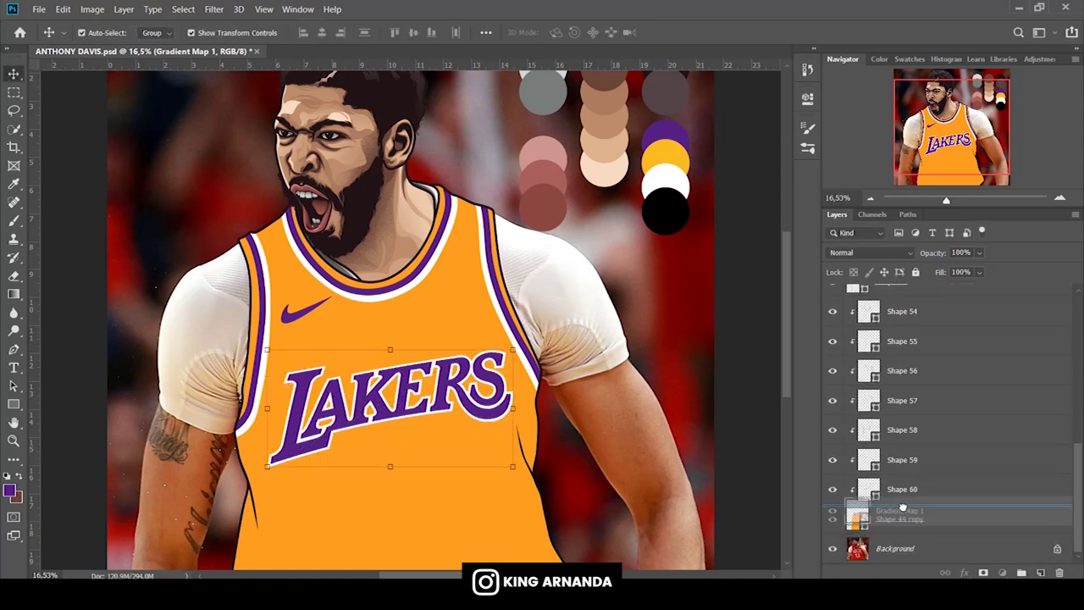
scroll(913, 510, up, 10)
click(832, 328)
Move Layer 2 above Shape 54 and shrink the wish logo to a small size.
click(891, 332)
drag(891, 335, 912, 321)
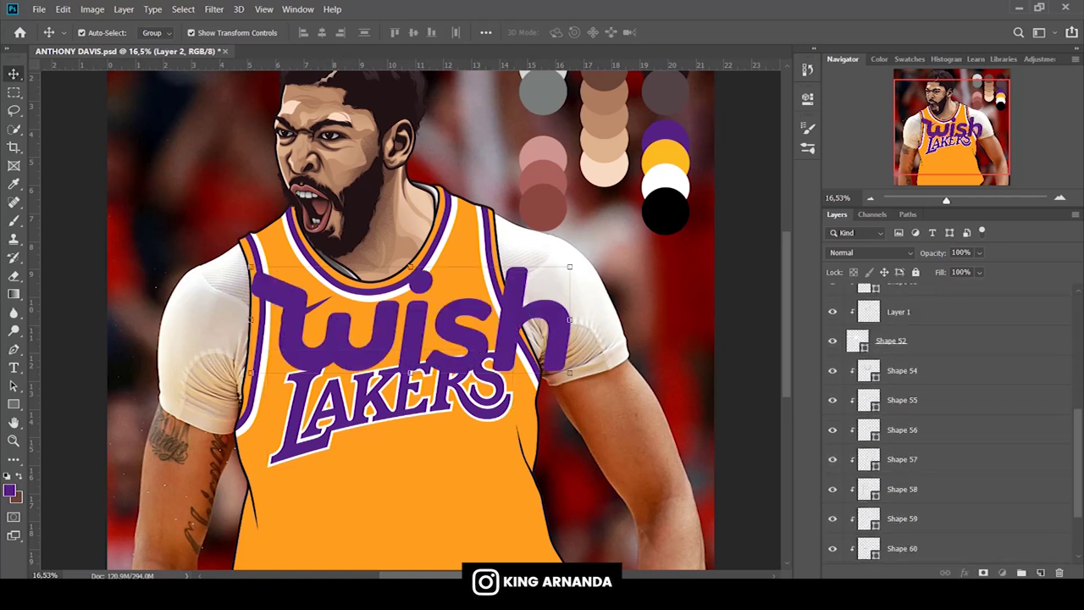
drag(911, 322, 890, 387)
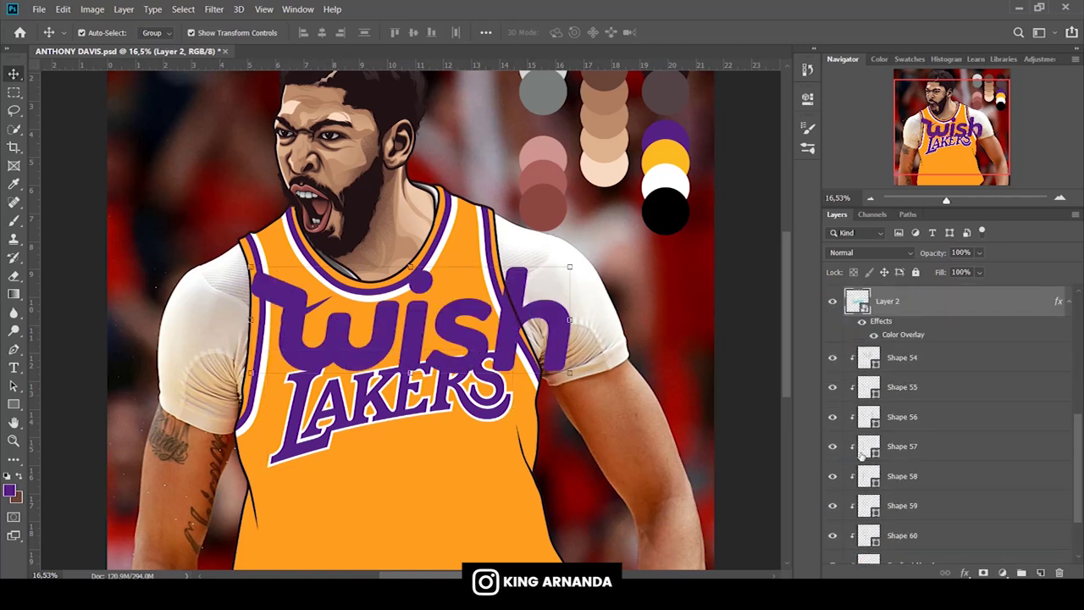
scroll(862, 455, down, 3)
click(829, 517)
key(ctrl+t)
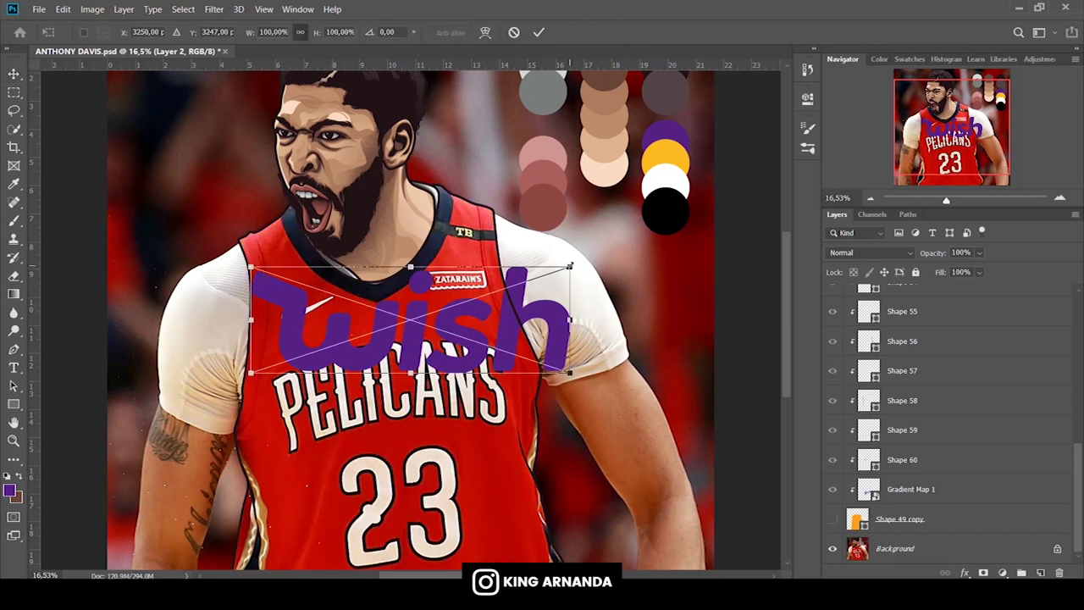
drag(569, 373, 443, 333)
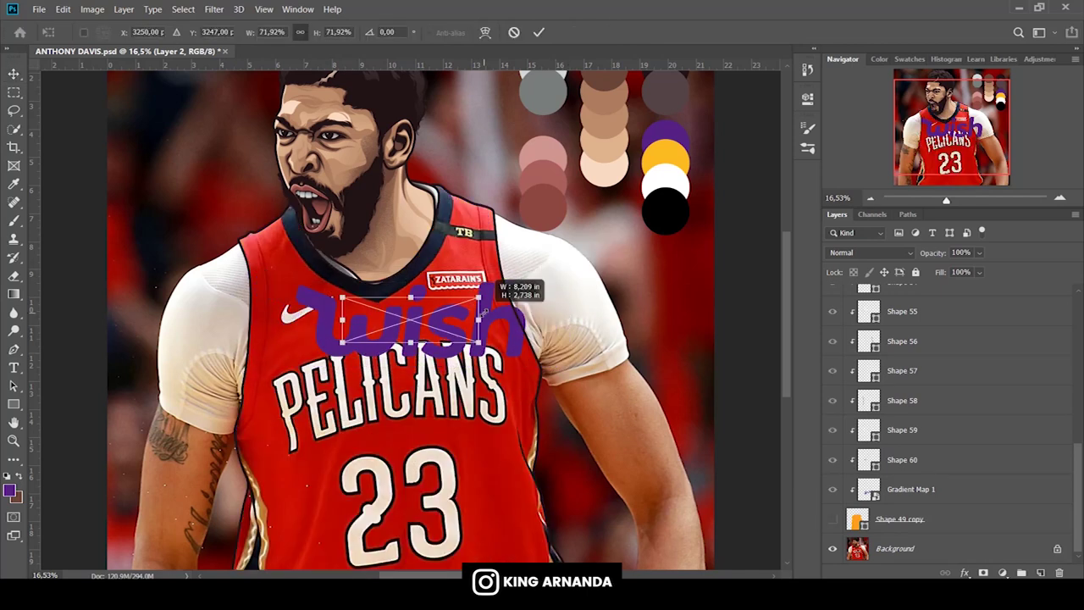
key(Return)
Move the wish logo onto the upper right chest, right of the neckline.
click(832, 518)
drag(946, 200, 955, 200)
click(833, 518)
drag(453, 318, 592, 206)
key(ctrl+t)
key(Return)
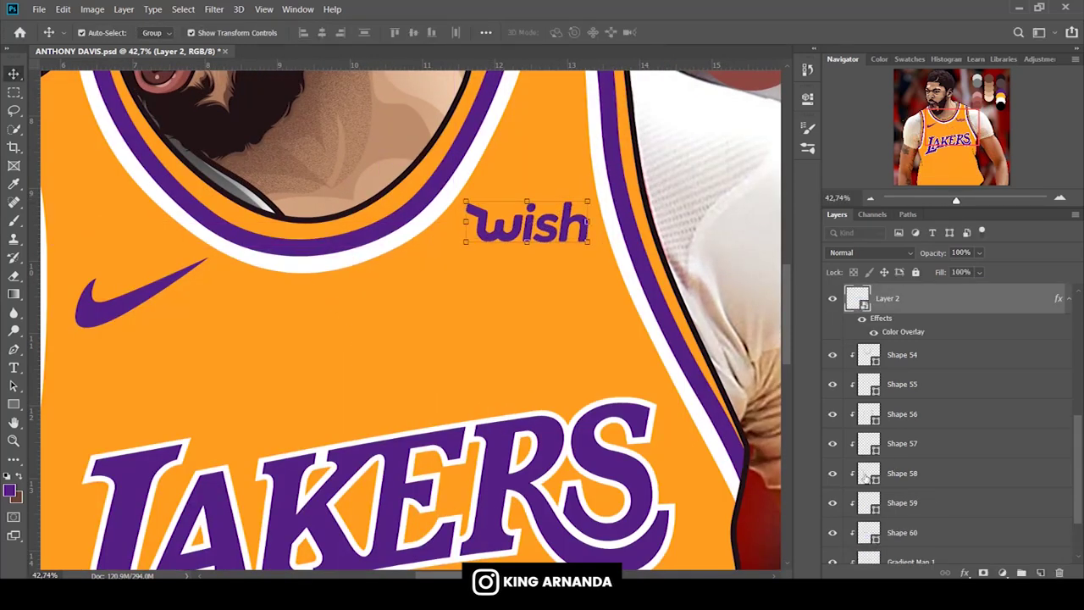
scroll(931, 423, down, 3)
click(834, 519)
click(834, 519)
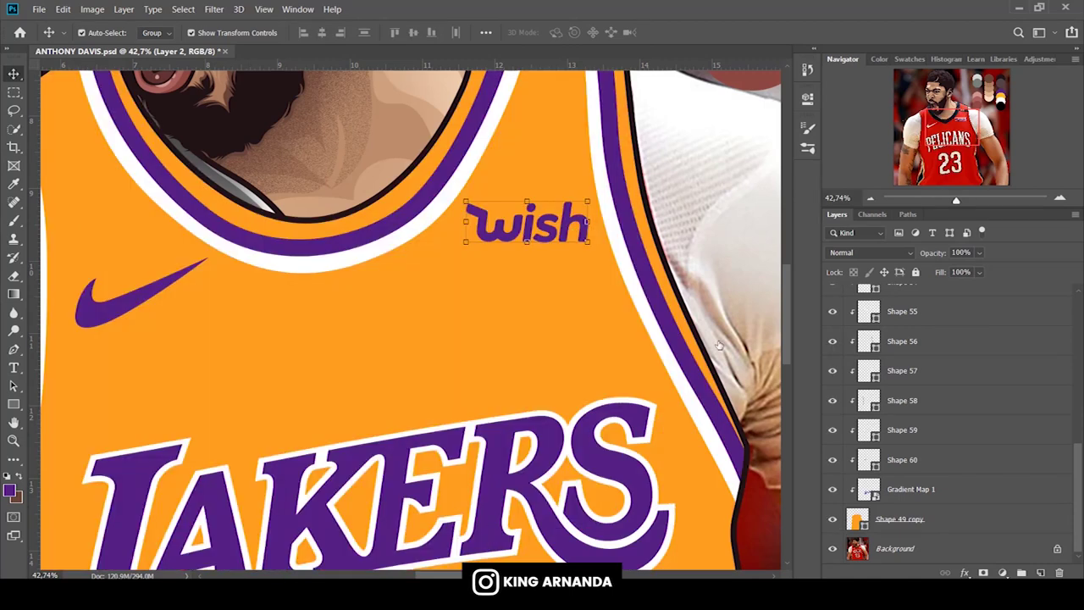
Apply a perspective transform to angle the wish logo with the fabric.
key(ctrl+t)
right_click(584, 221)
click(610, 295)
drag(588, 241, 594, 242)
drag(536, 204, 560, 203)
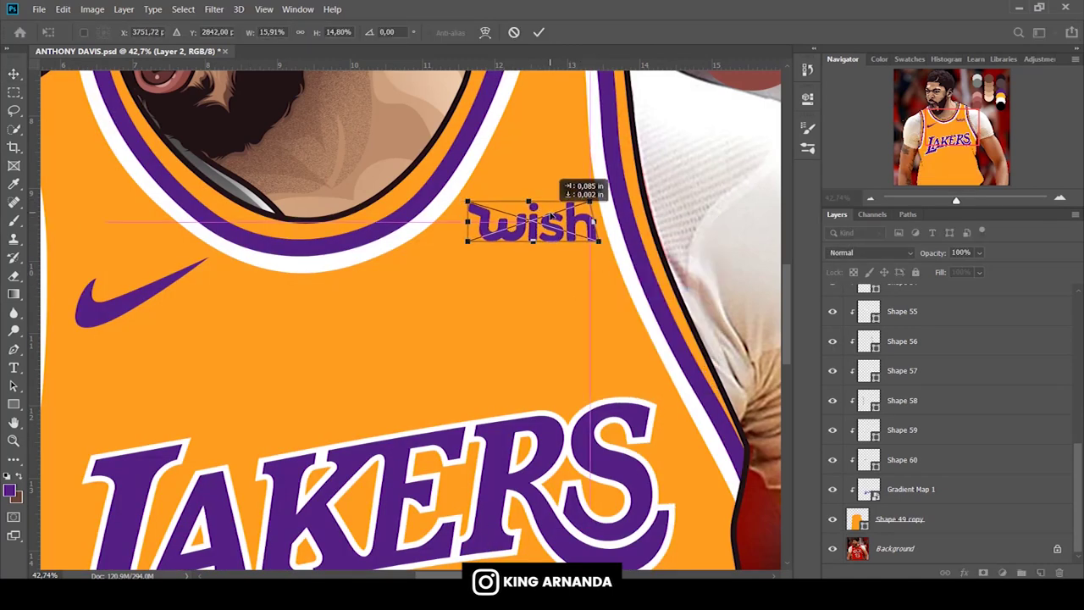
key(Return)
scroll(661, 364, up, 2)
click(646, 360)
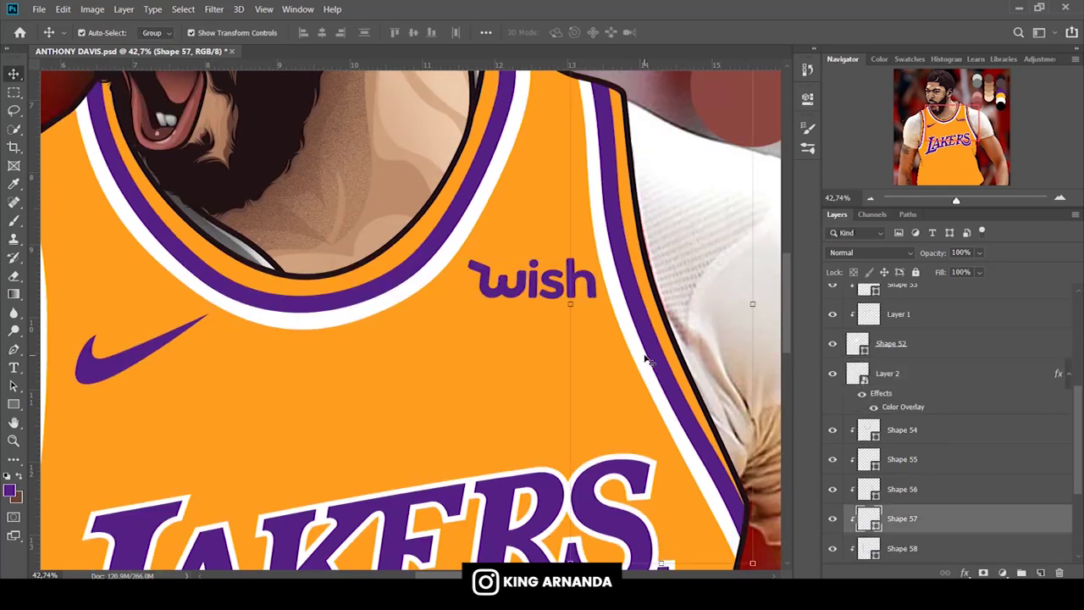
Select the trim shapes 54 through 59 and thin their strokes from 70 to 60 px.
click(912, 439)
shift+click(912, 496)
key(p)
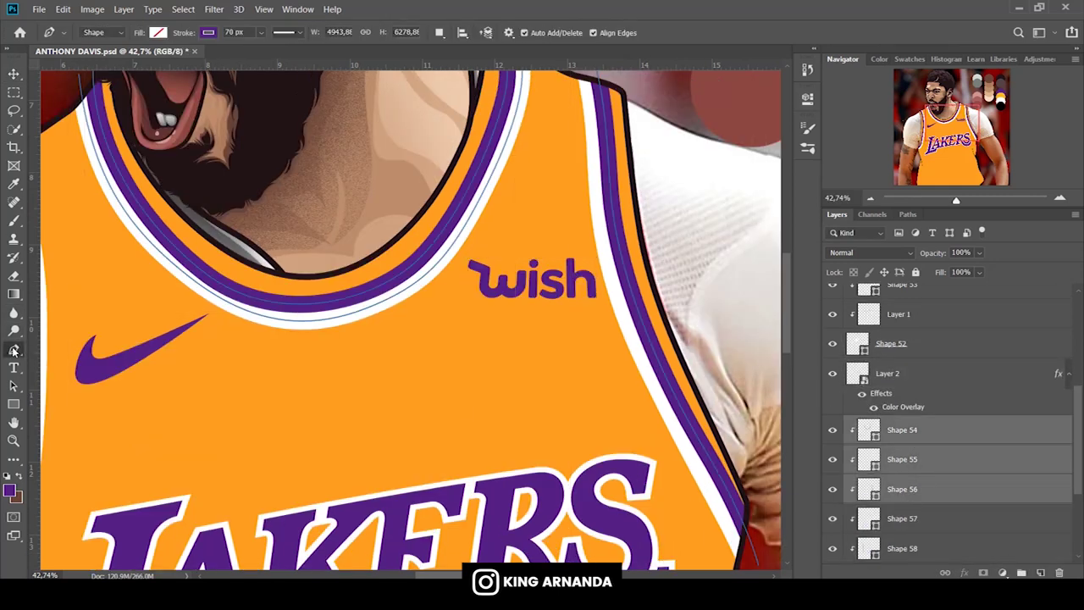
drag(946, 121, 939, 121)
shift+click(922, 526)
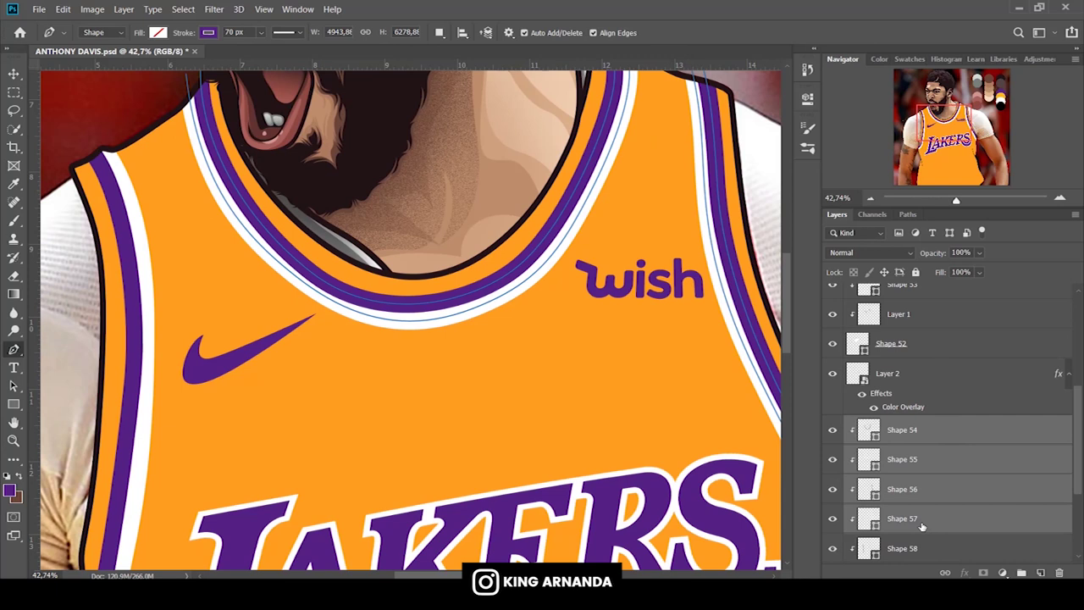
scroll(918, 499, down, 3)
shift+click(911, 488)
key(shift+Down)
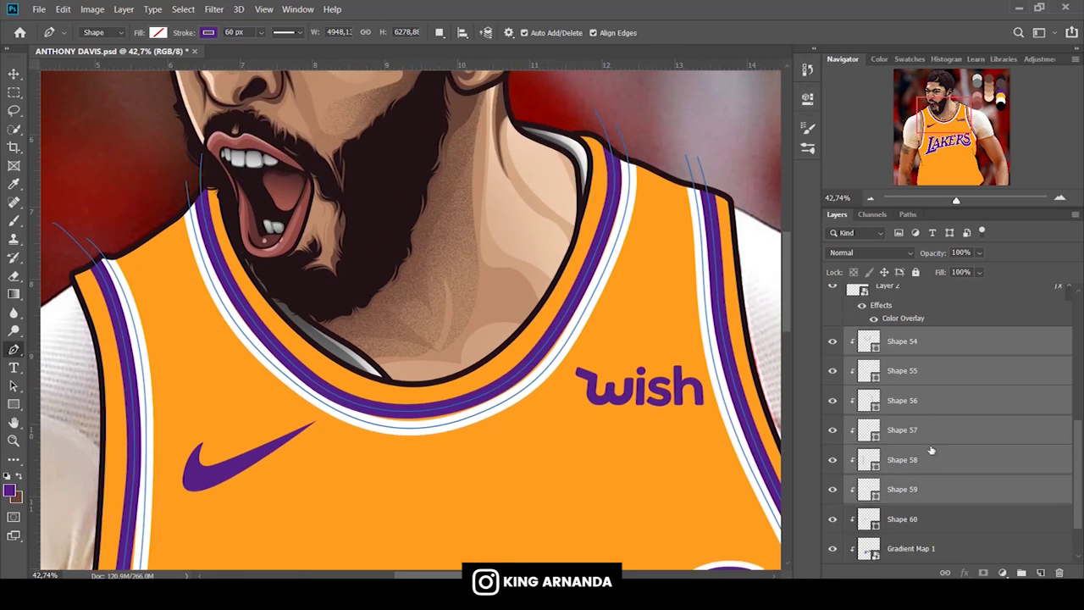
Add anchor points to the Shape 59 stripe and reshape it near the armhole.
click(918, 488)
scroll(173, 298, down, 2)
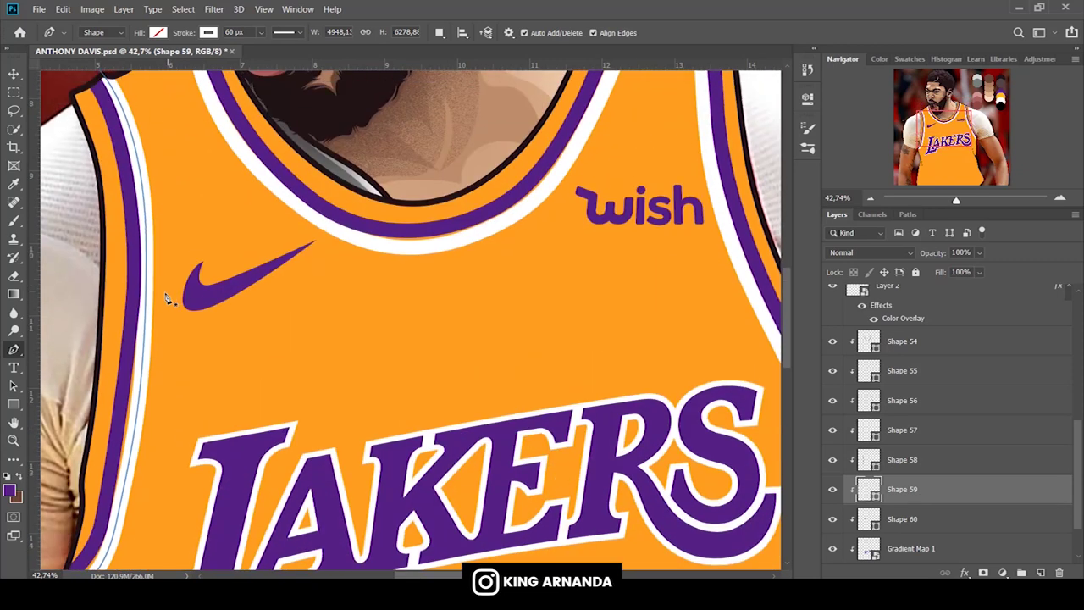
right_click(13, 349)
click(77, 420)
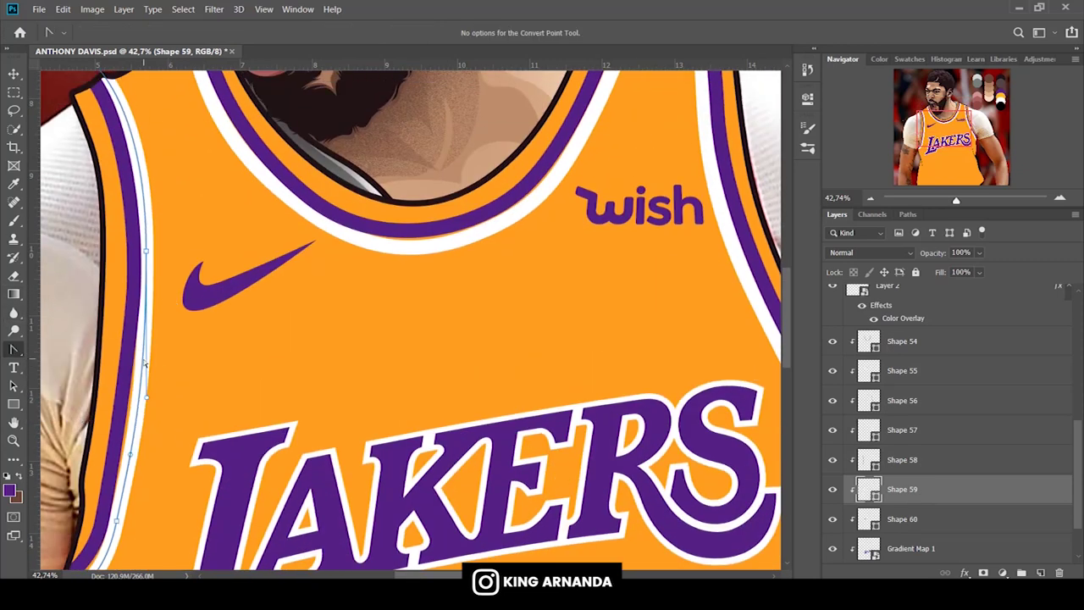
right_click(13, 349)
click(76, 393)
drag(129, 454, 126, 455)
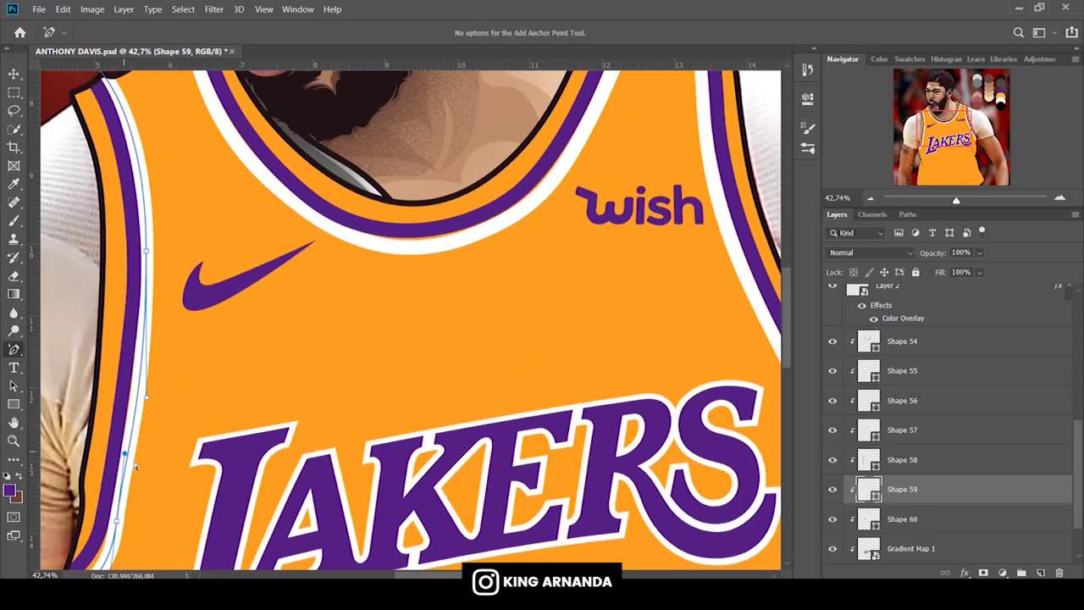
drag(116, 524, 113, 530)
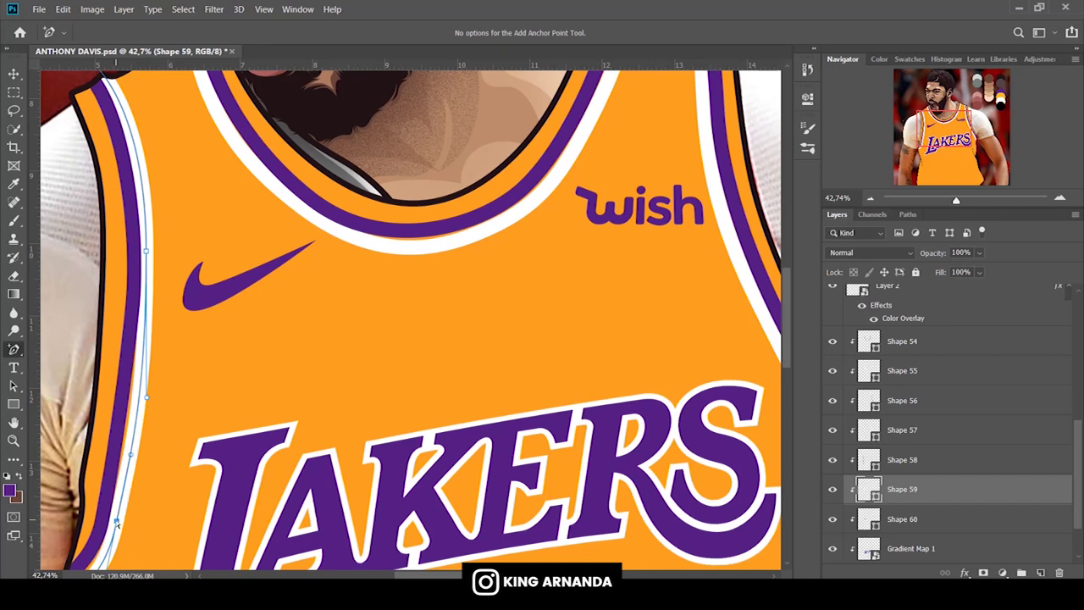
click(146, 251)
click(144, 395)
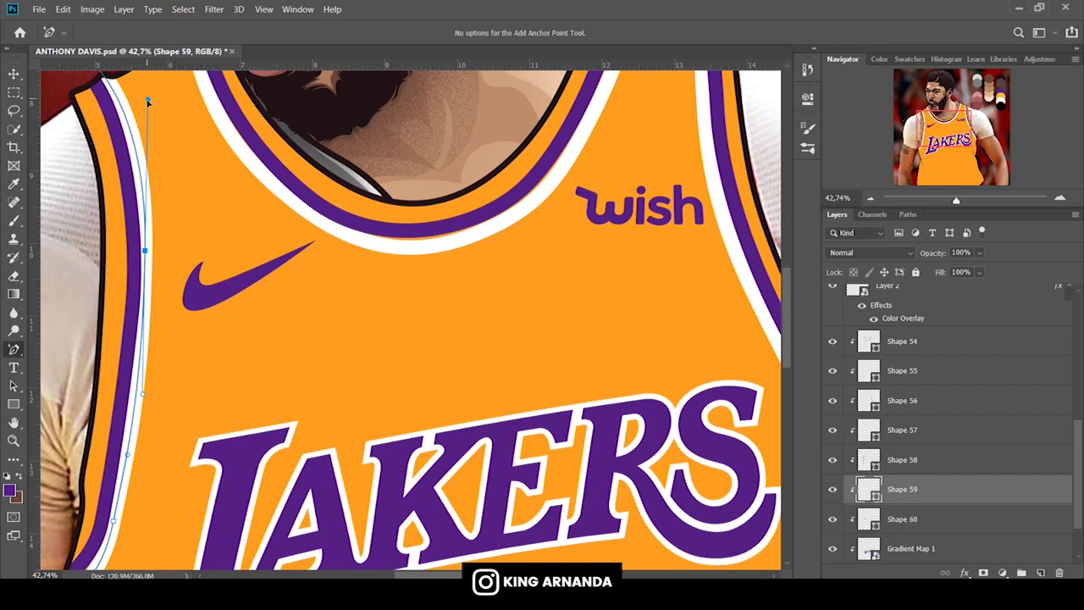
Reshape the Shape 57 path along the right armhole stripe edge.
click(894, 135)
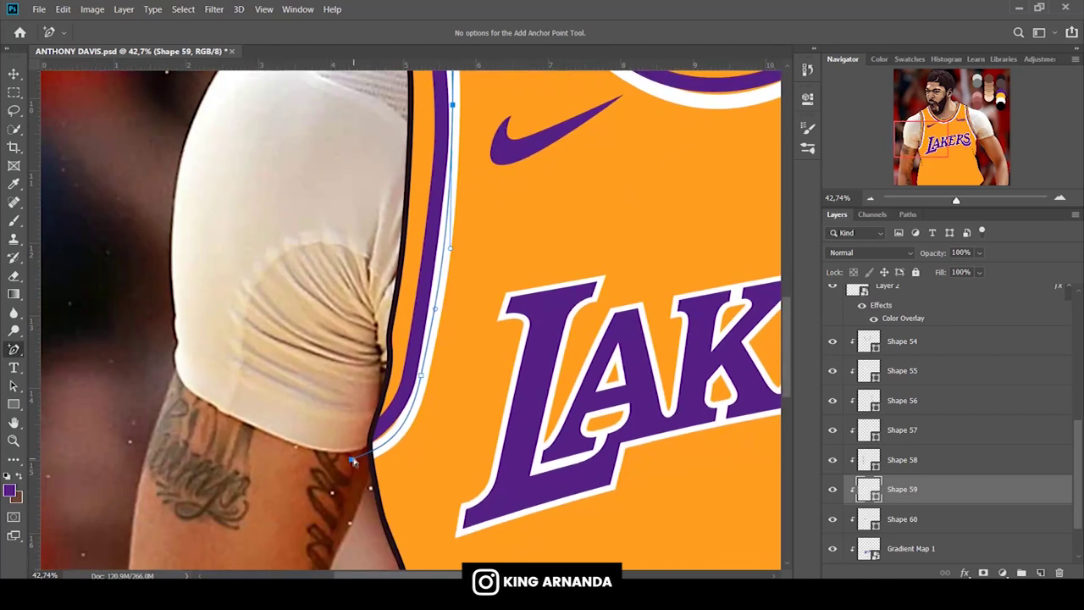
scroll(424, 381, up, 3)
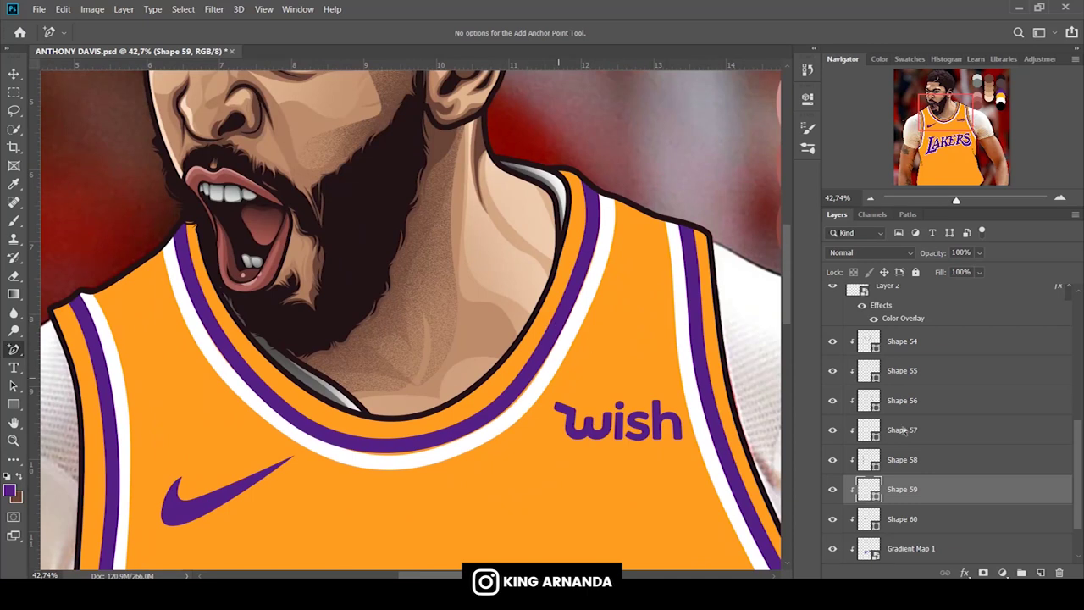
click(920, 461)
click(918, 429)
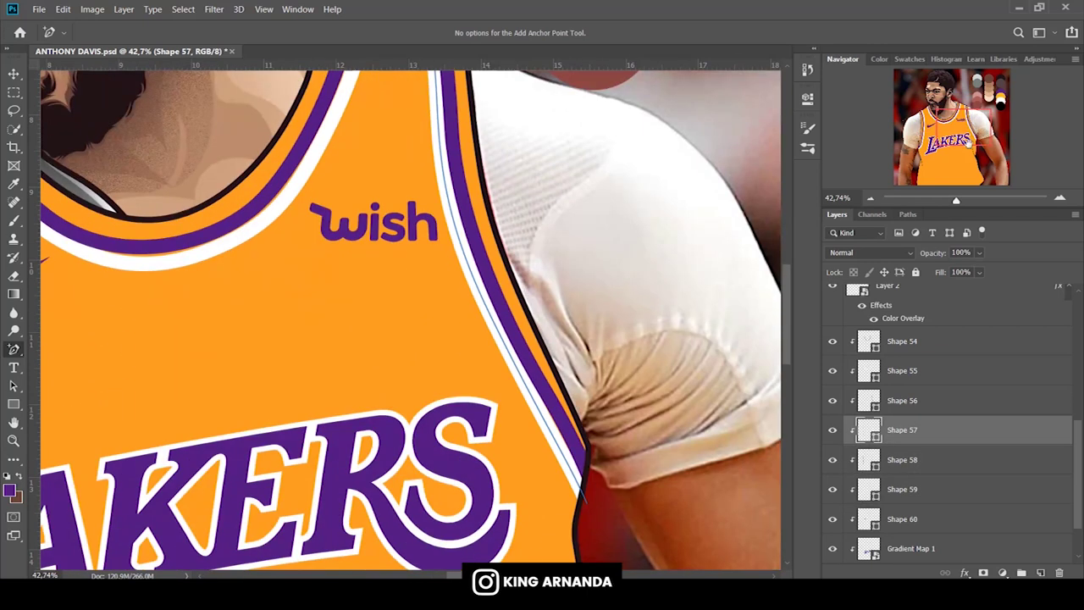
drag(958, 208, 962, 208)
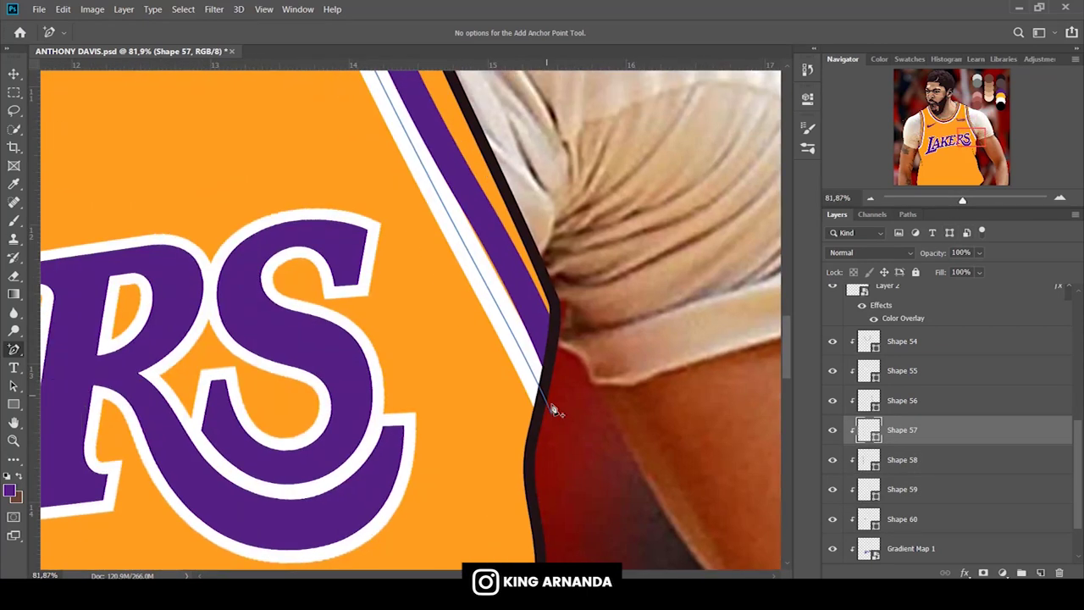
drag(551, 418, 585, 491)
Adjust the Shape 55 anchors so the white band follows the neckline curve.
scroll(593, 496, up, 5)
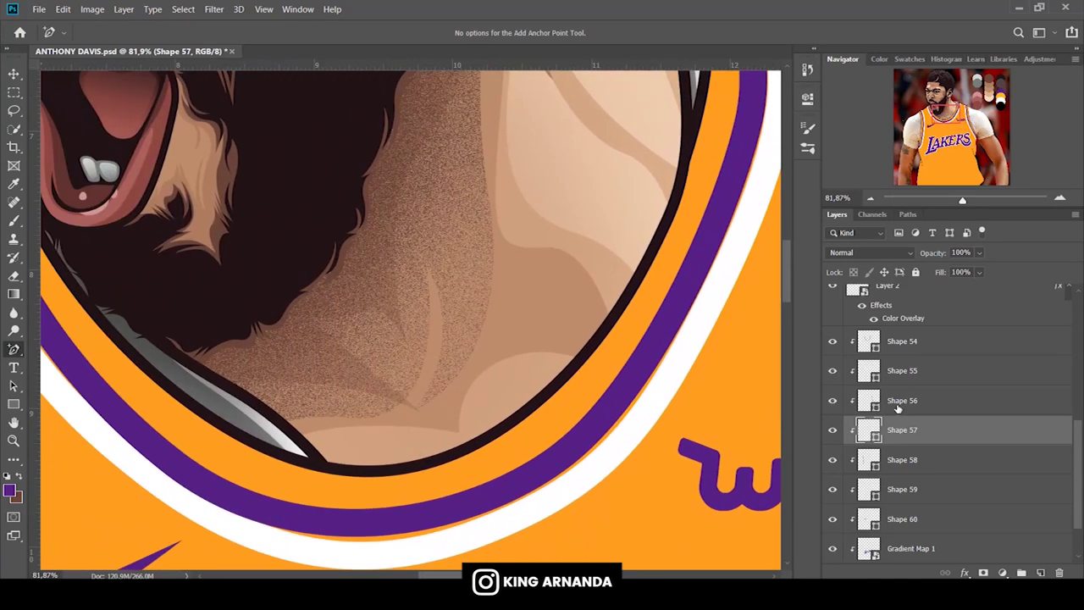
click(899, 399)
click(896, 383)
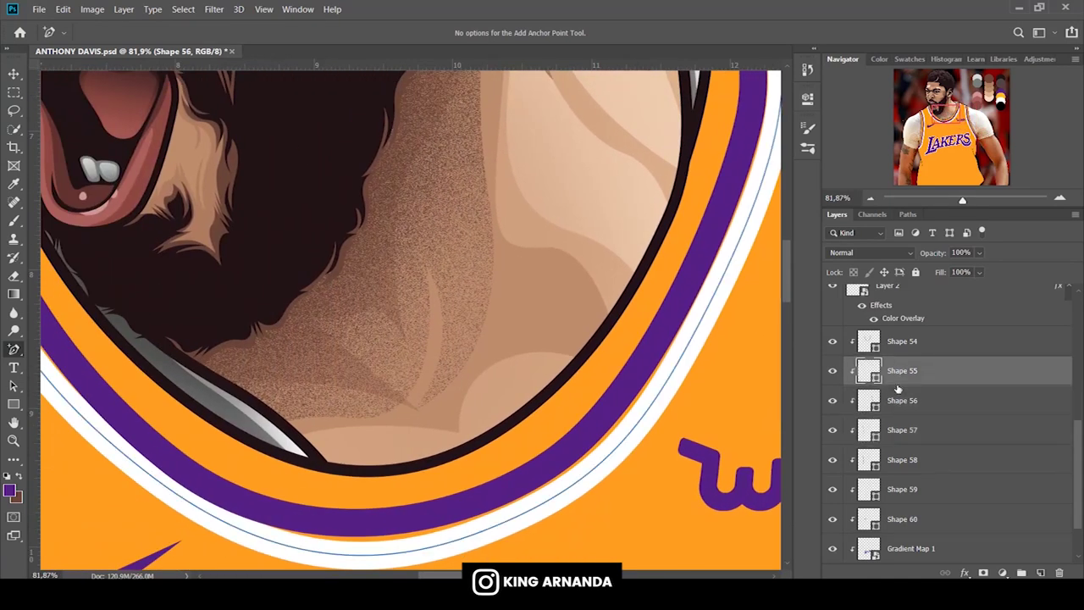
scroll(563, 222, up, 5)
scroll(563, 222, right, 3)
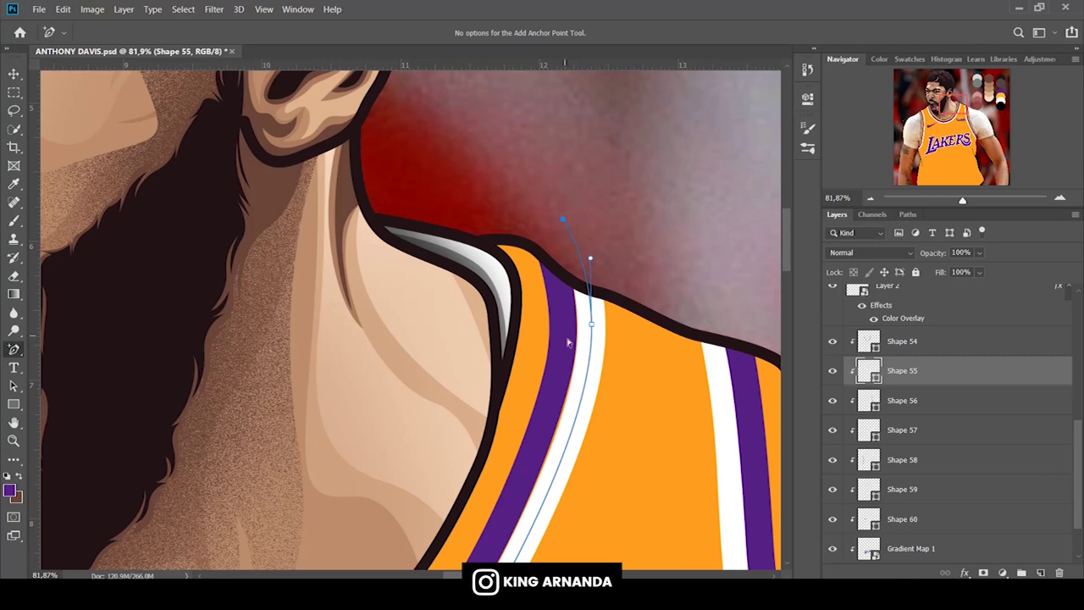
scroll(542, 381, down, 3)
scroll(495, 433, down, 2)
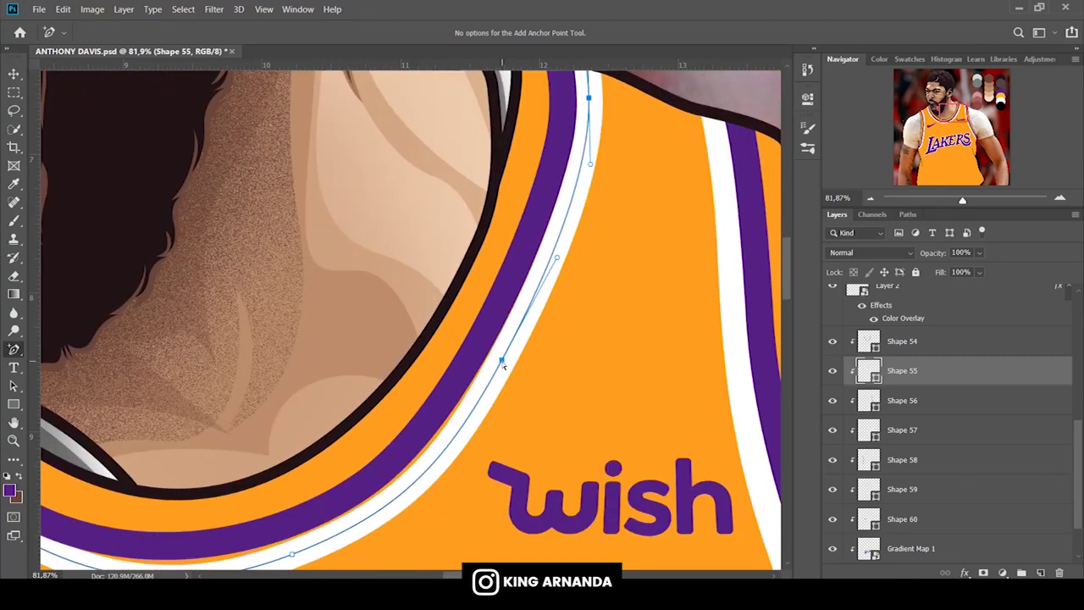
scroll(496, 433, down, 2)
drag(291, 479, 291, 470)
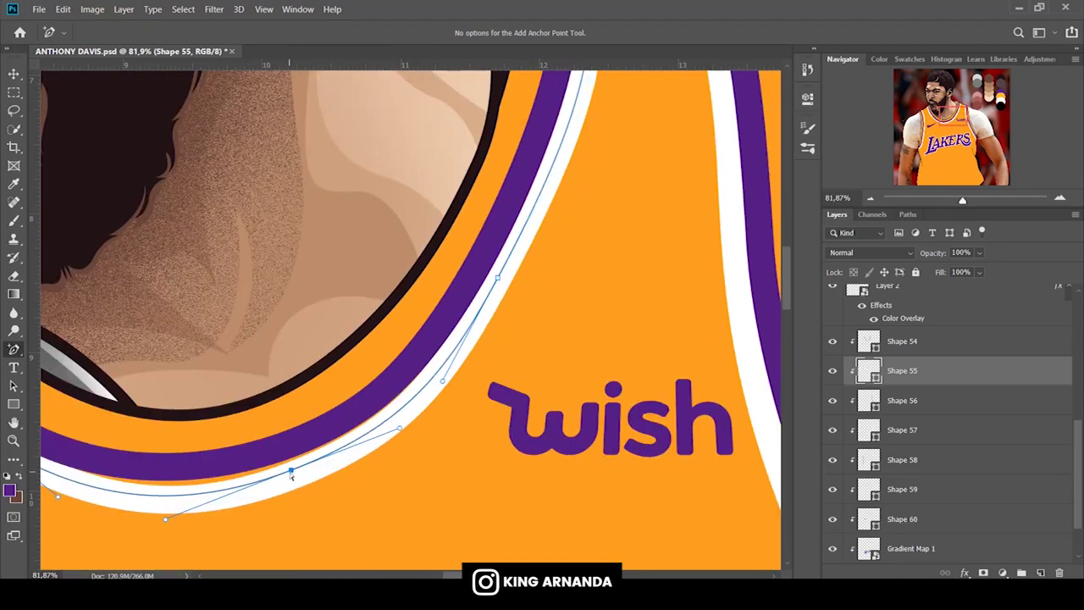
drag(399, 432, 397, 434)
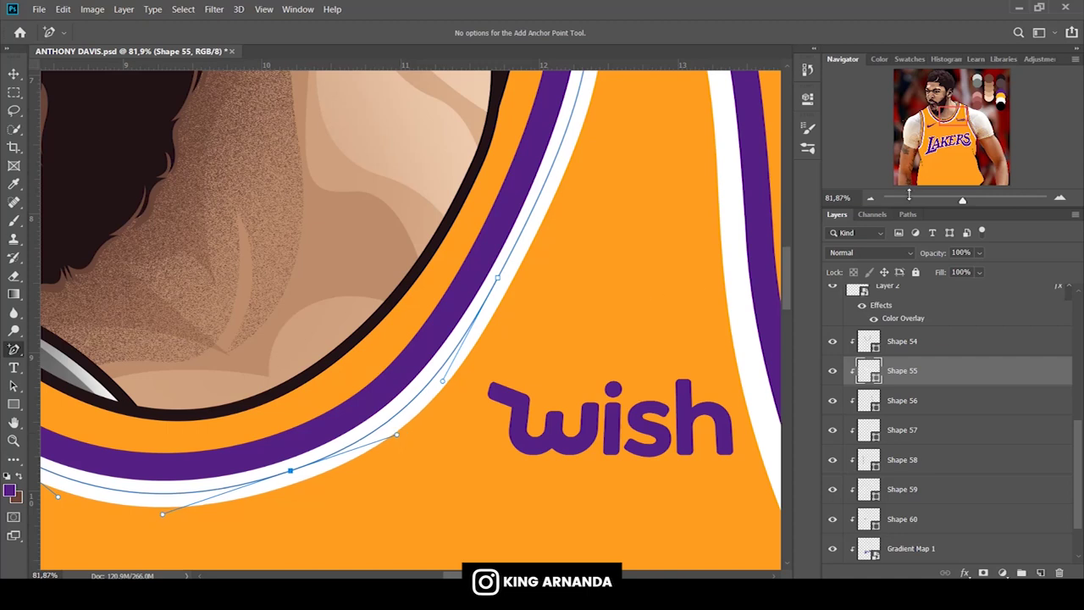
scroll(668, 296, left, 5)
scroll(746, 254, left, 5)
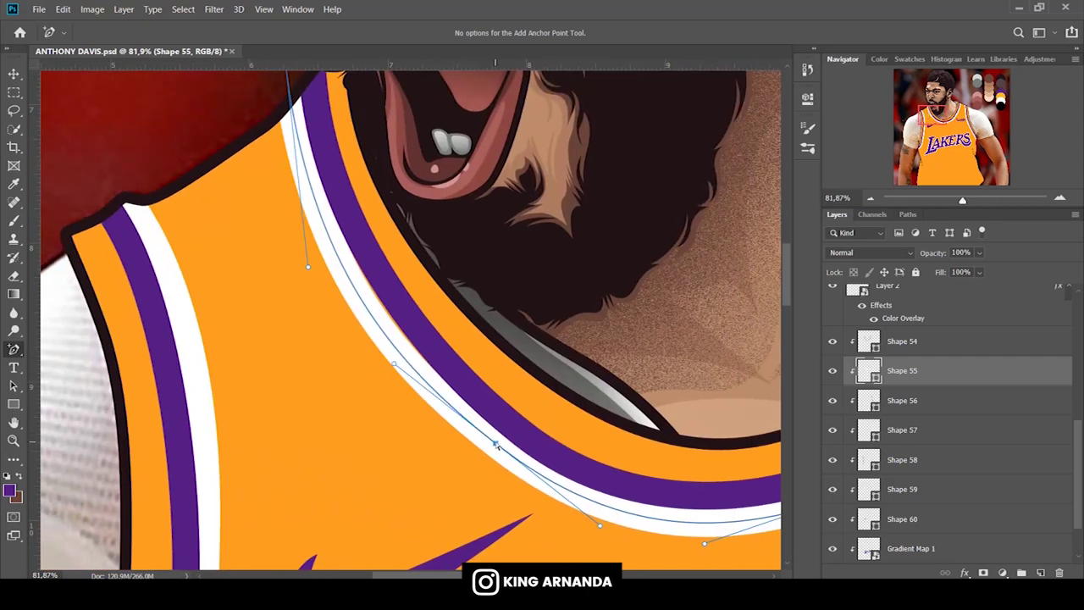
Deselect the neckline path, zoom out, and hide the Lakers jersey to view the photo.
key(Return)
drag(962, 200, 948, 199)
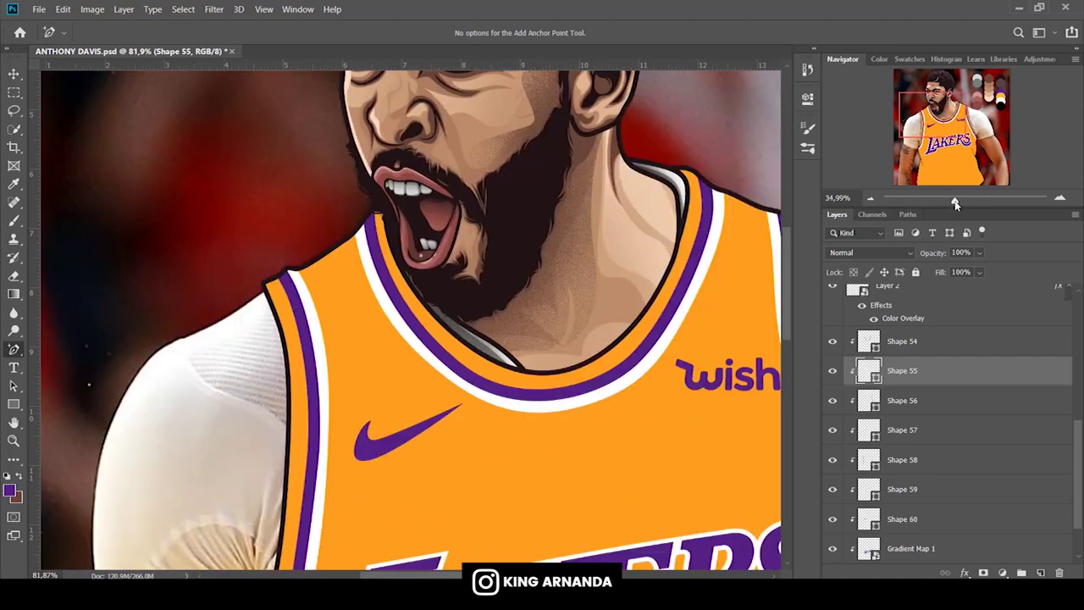
scroll(860, 372, down, 2)
scroll(406, 322, down, 3)
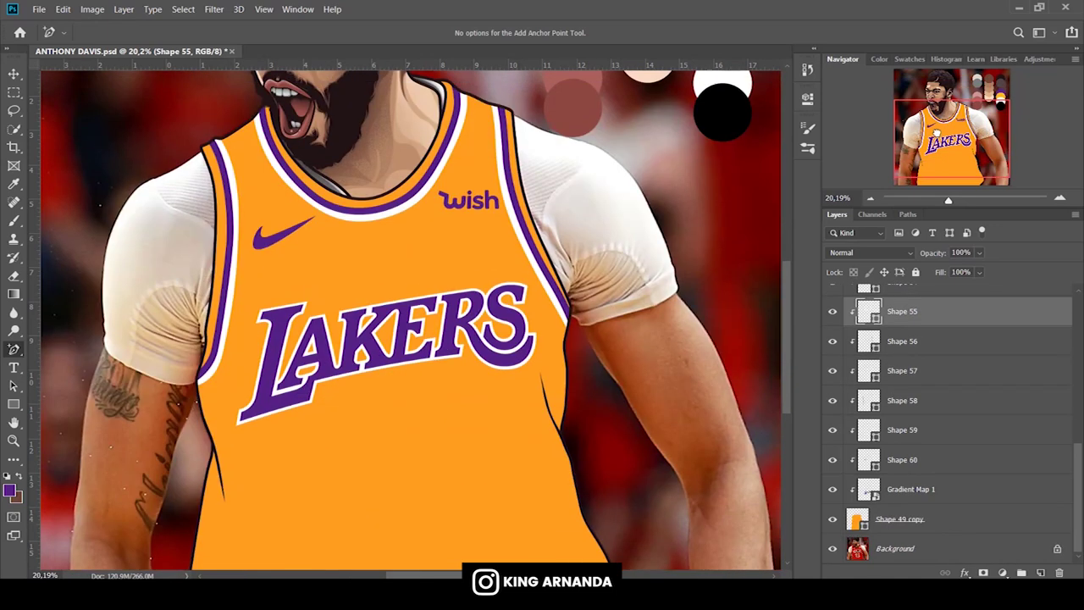
click(832, 518)
Show the 3 copy layer, shrink it, and place it over the printed 23.
scroll(912, 432, up, 3)
scroll(912, 407, up, 3)
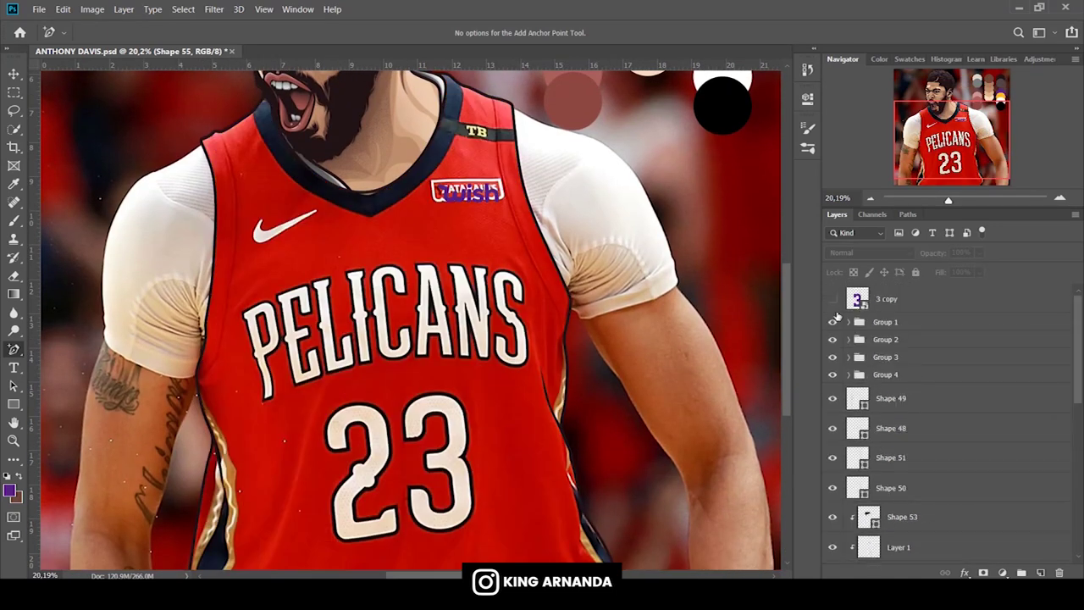
click(832, 298)
click(14, 75)
click(556, 290)
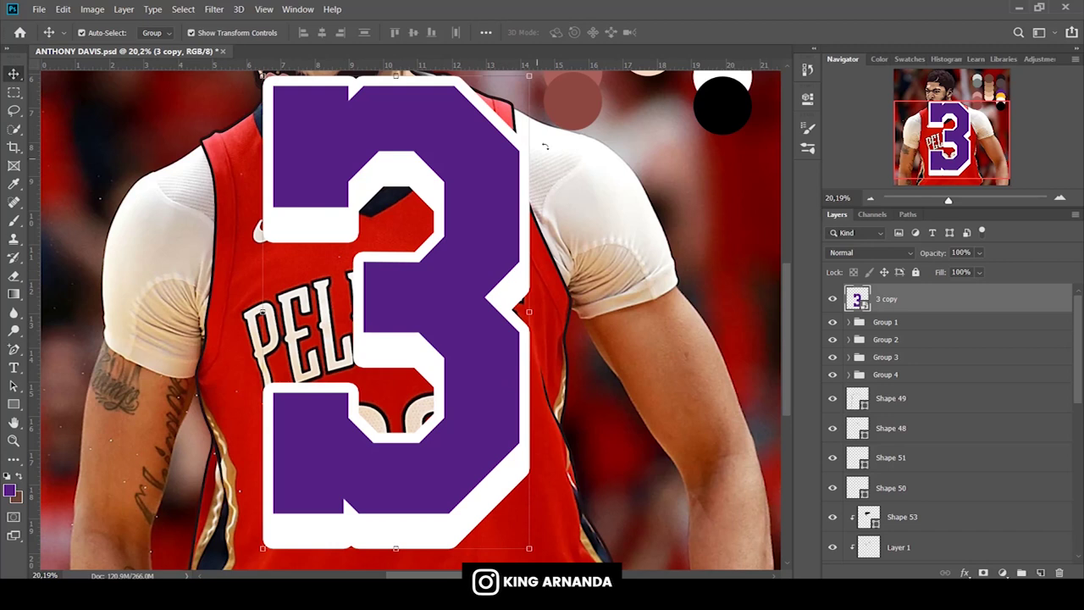
key(ctrl+t)
mouse_move(529, 79)
mouse_down()
mouse_move(440, 235)
mouse_move(433, 410)
mouse_up()
scroll(409, 269, down, 10)
scroll(407, 248, up, 15)
scroll(423, 289, down, 10)
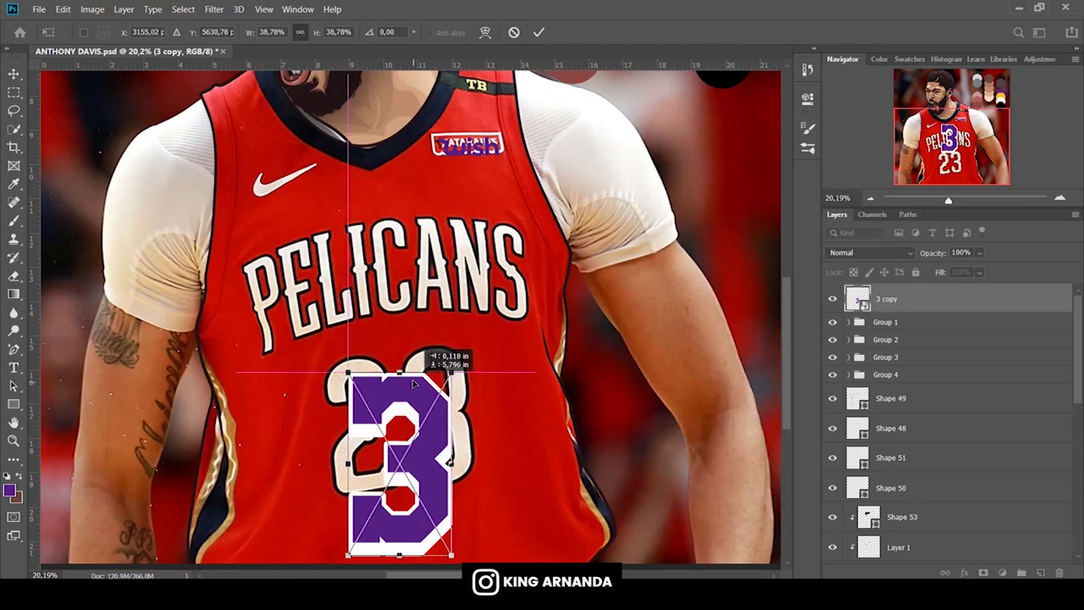
drag(464, 310, 440, 343)
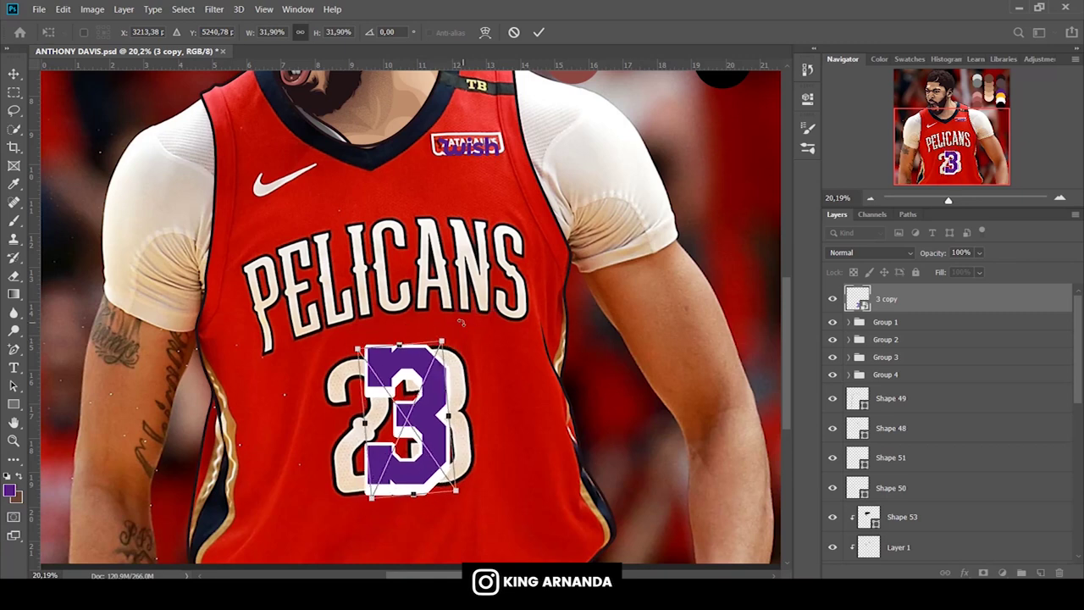
drag(440, 343, 454, 346)
key(Return)
Show the orange jersey again and nudge the 3 slightly down and right, keeping it upright.
scroll(830, 508, down, 2)
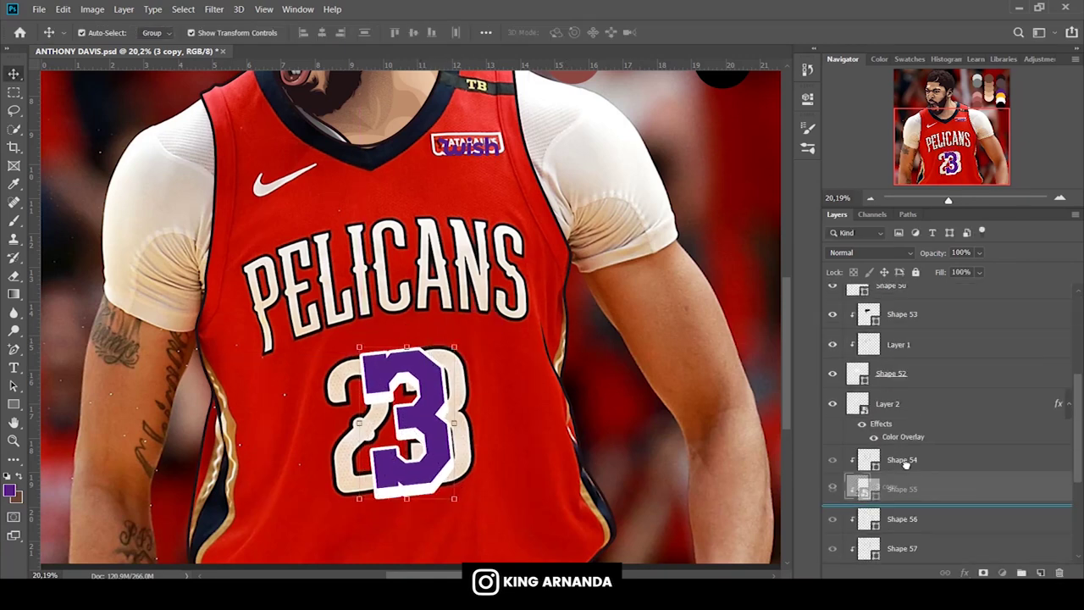
scroll(830, 508, down, 2)
scroll(830, 516, down, 2)
scroll(830, 525, down, 3)
click(832, 520)
scroll(830, 523, up, 2)
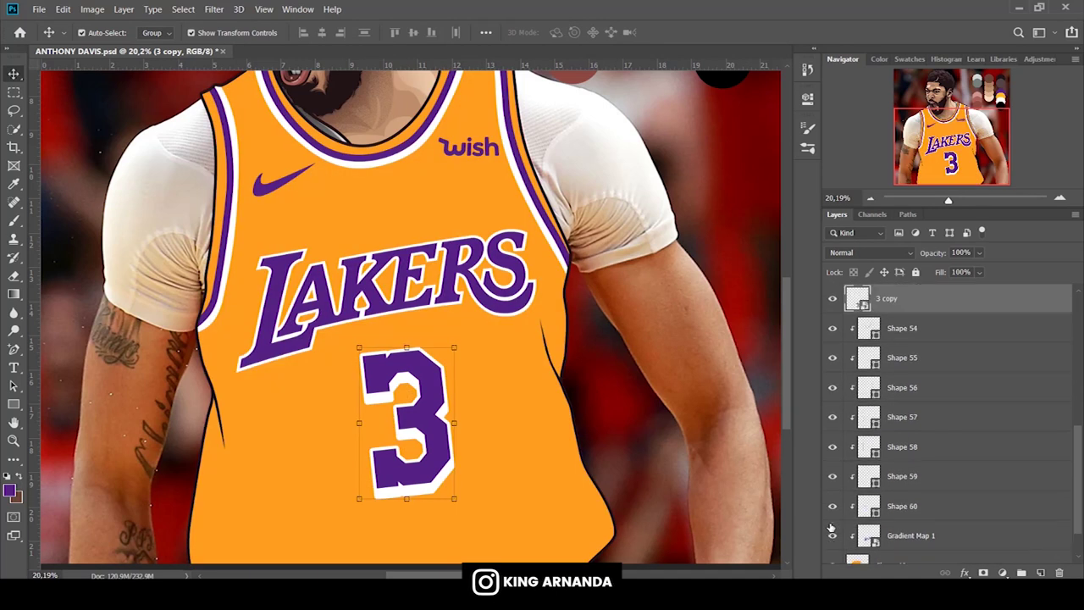
key(shift+Down)
key(shift+Down)
key(shift+Down)
key(shift+Right)
key(shift+Right)
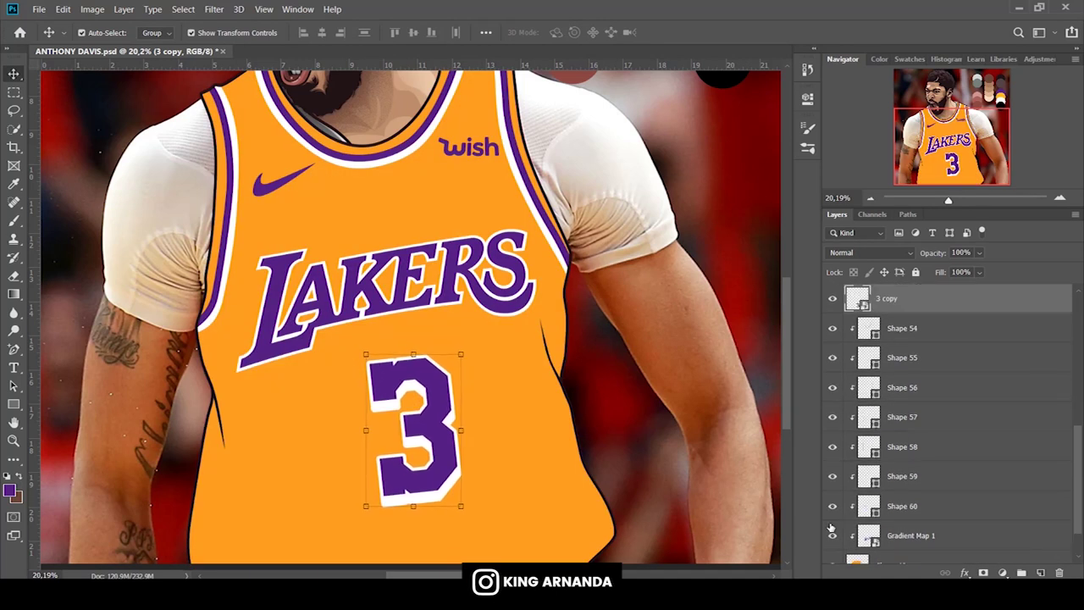
mouse_move(489, 346)
mouse_down()
mouse_move(465, 339)
mouse_move(487, 347)
mouse_up()
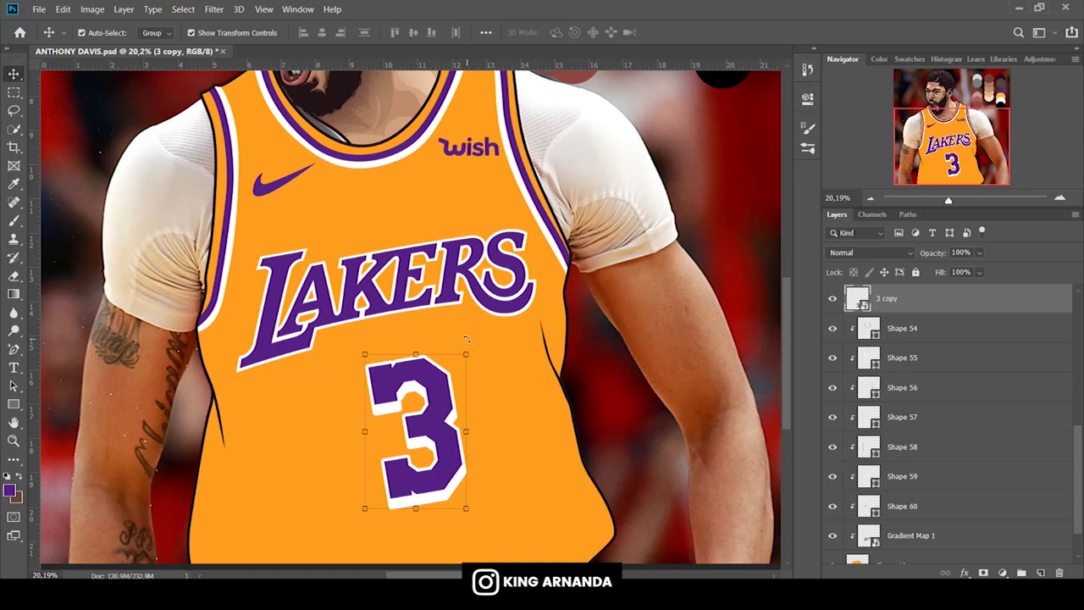
key(Return)
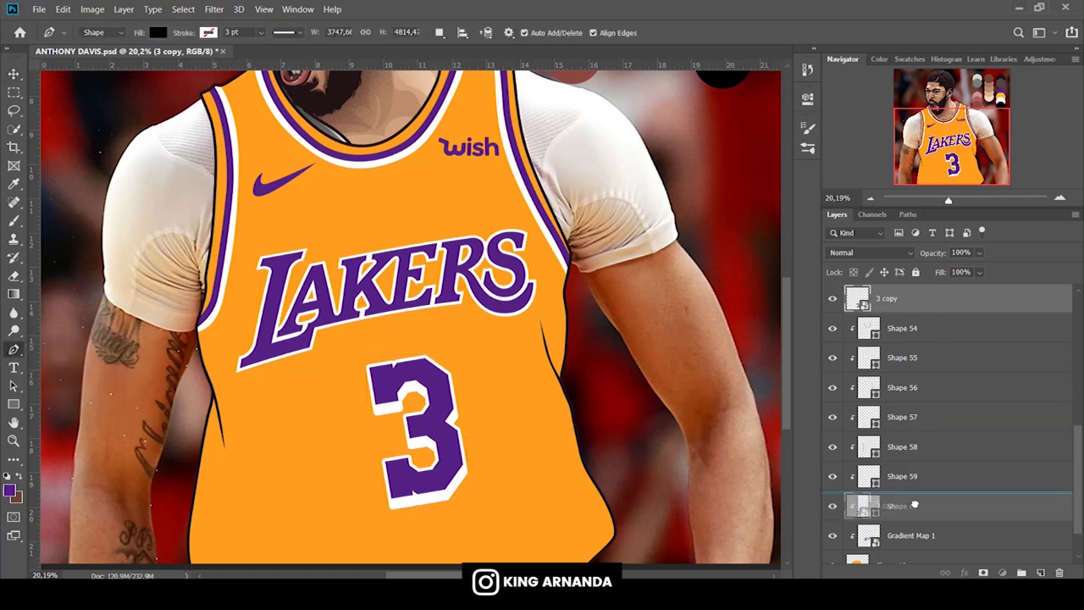
Move the 3 copy layer below Gradient Map 1 and fit the whole image in view.
drag(885, 298, 889, 549)
scroll(607, 441, down, 2)
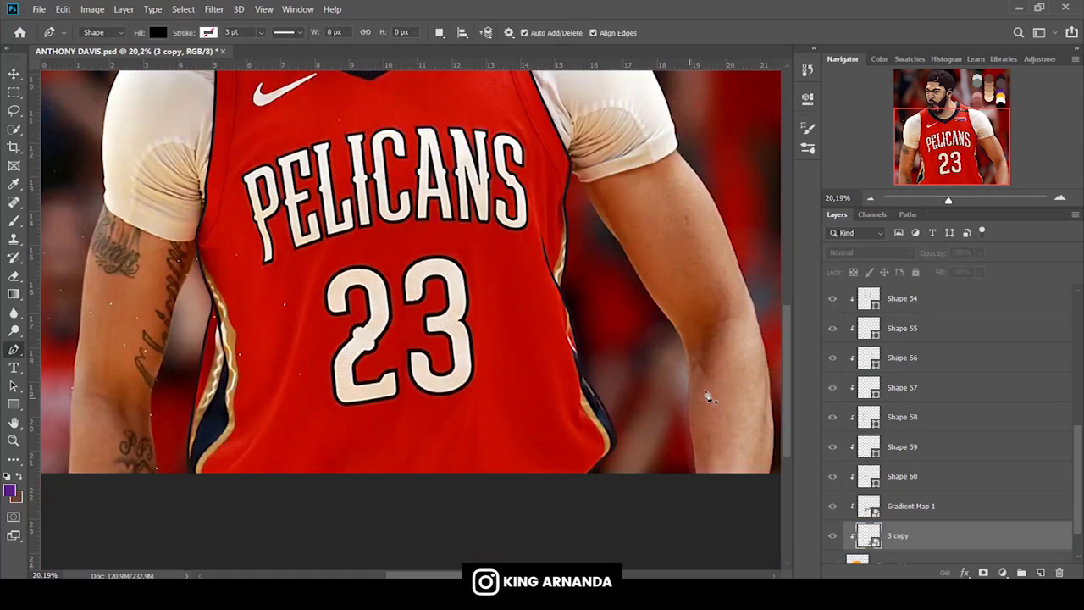
scroll(689, 412, up, 1)
drag(948, 200, 954, 200)
scroll(410, 319, up, 3)
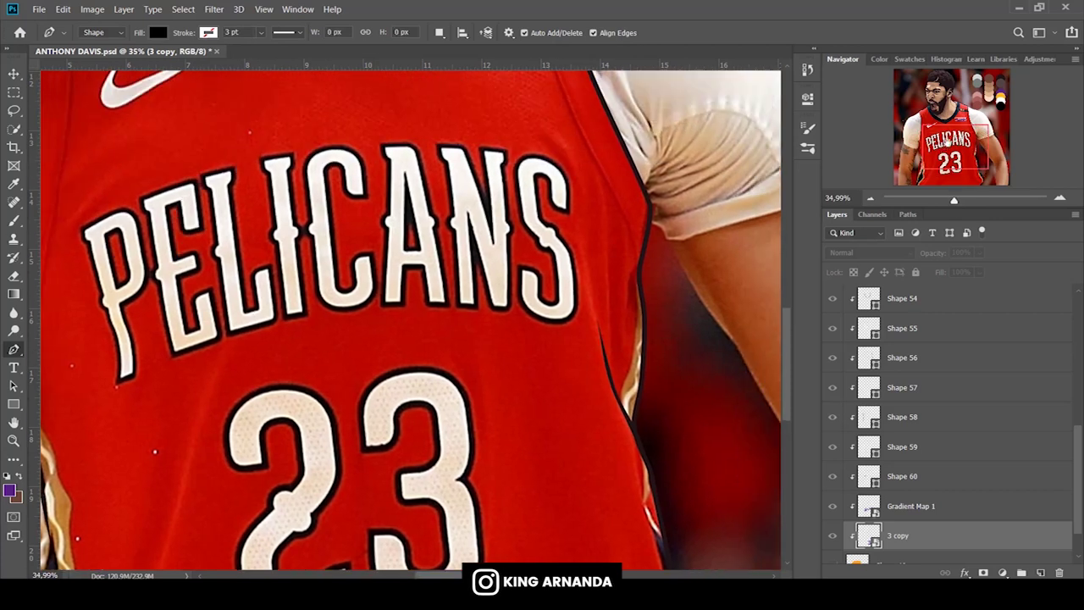
scroll(410, 320, right, 1)
text(2)
key(Return)
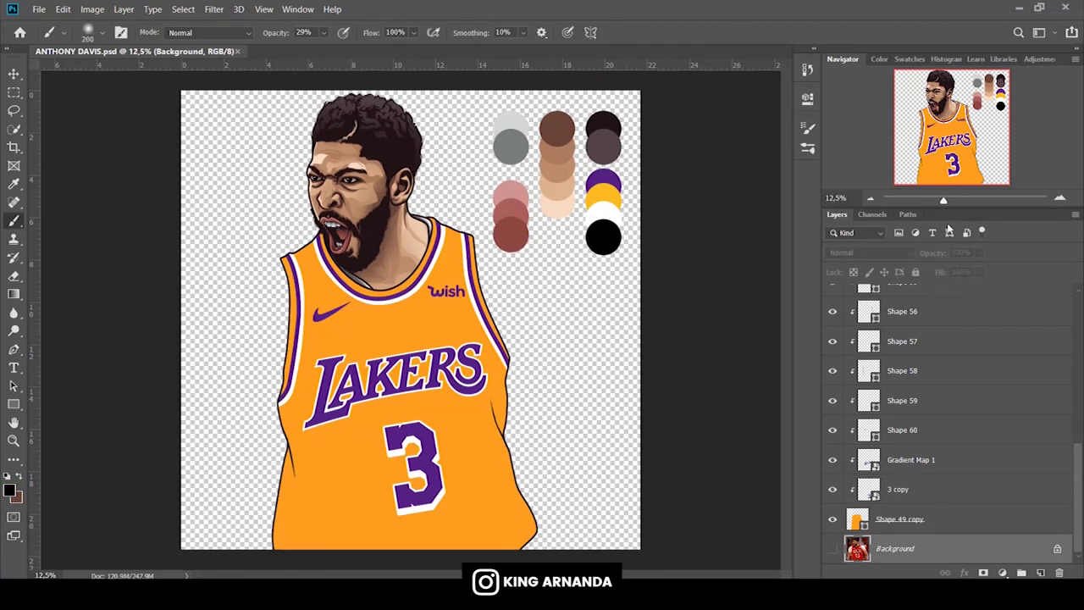
Set the Pen to Shape mode with black fill, stacking the new shape above Shape 55.
drag(942, 200, 955, 200)
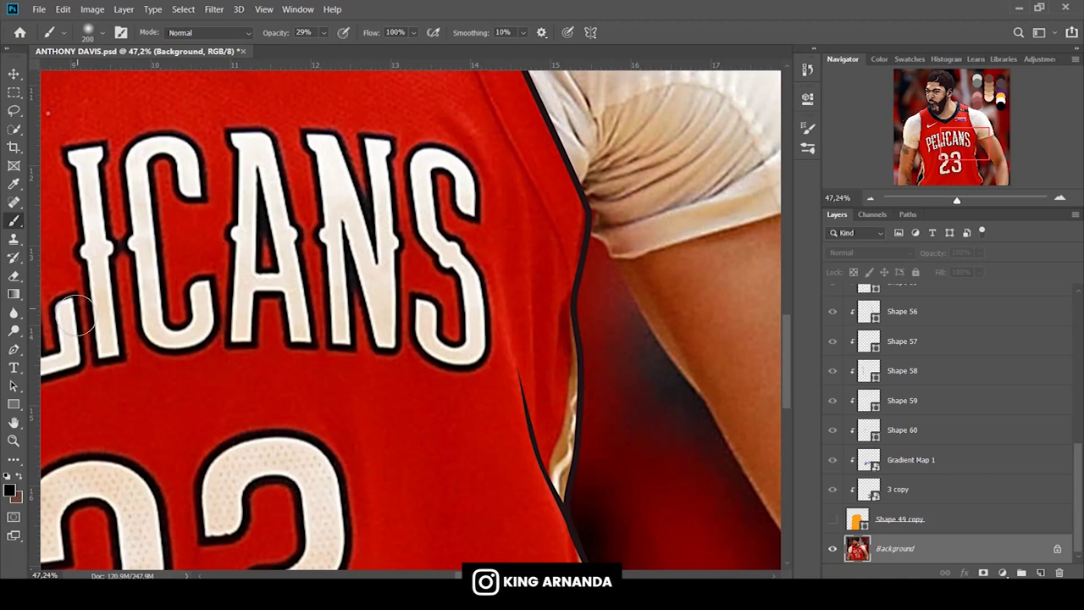
click(13, 349)
ctrl+click(593, 213)
scroll(588, 205, up, 1)
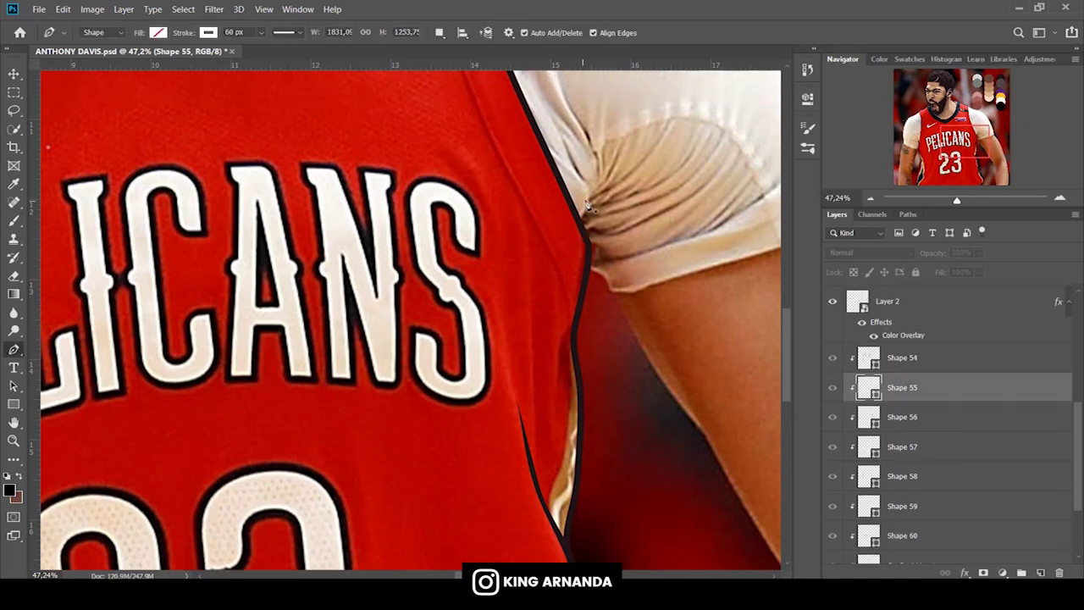
click(208, 32)
click(157, 33)
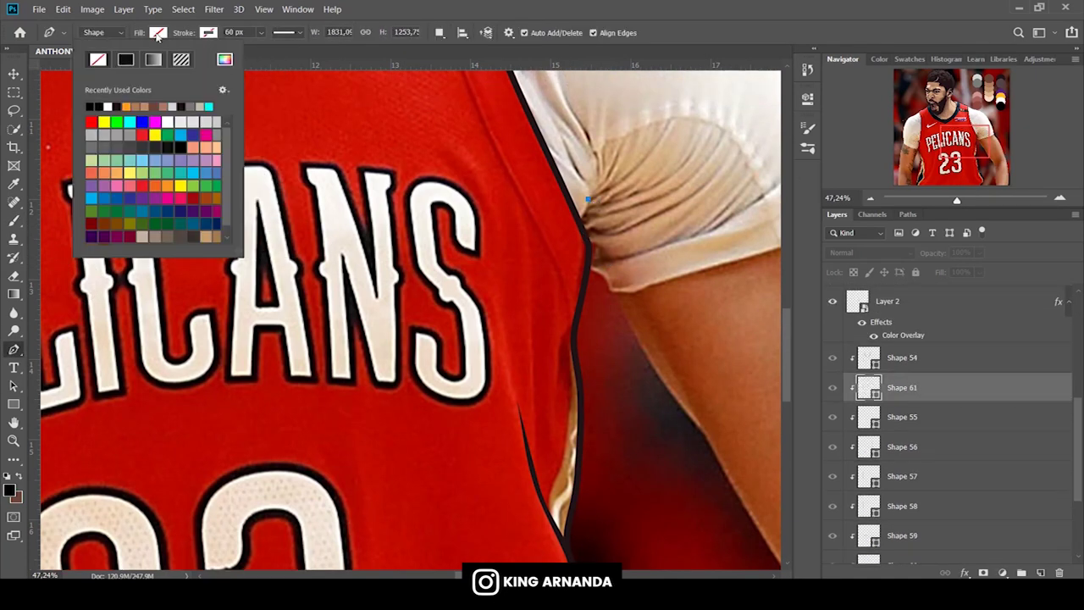
click(177, 146)
Trace the fold from the armpit down along the jersey's right edge.
drag(575, 260, 560, 275)
drag(561, 398, 571, 451)
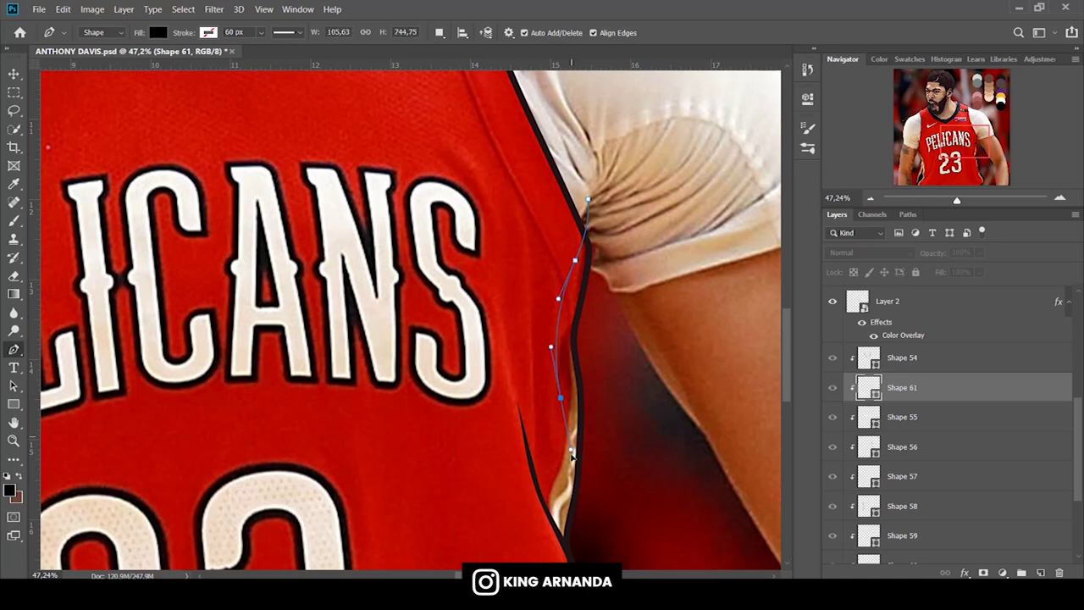
click(553, 477)
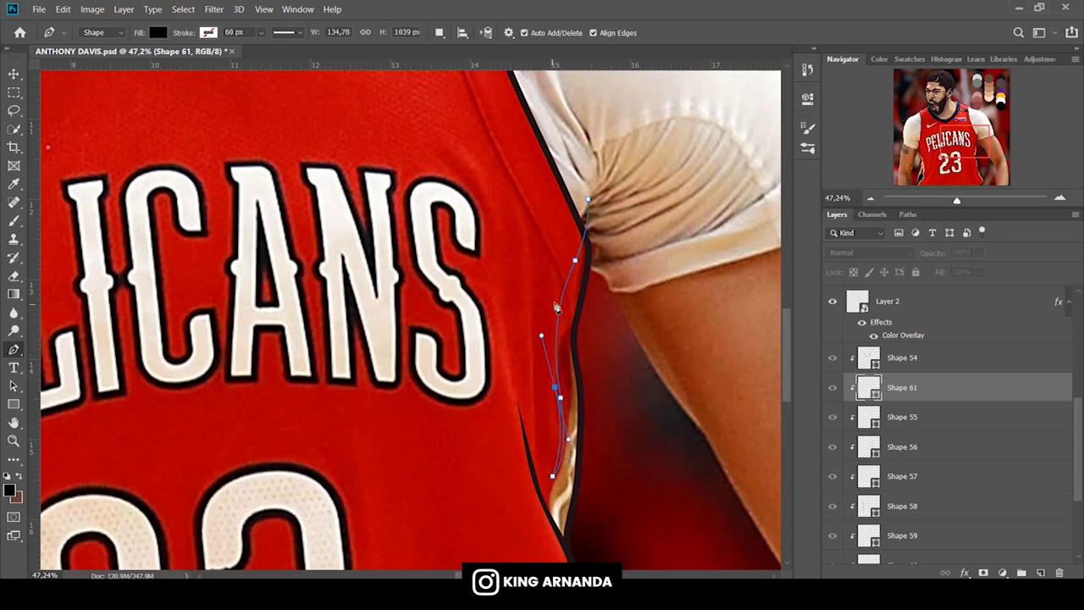
click(519, 197)
drag(532, 337, 538, 432)
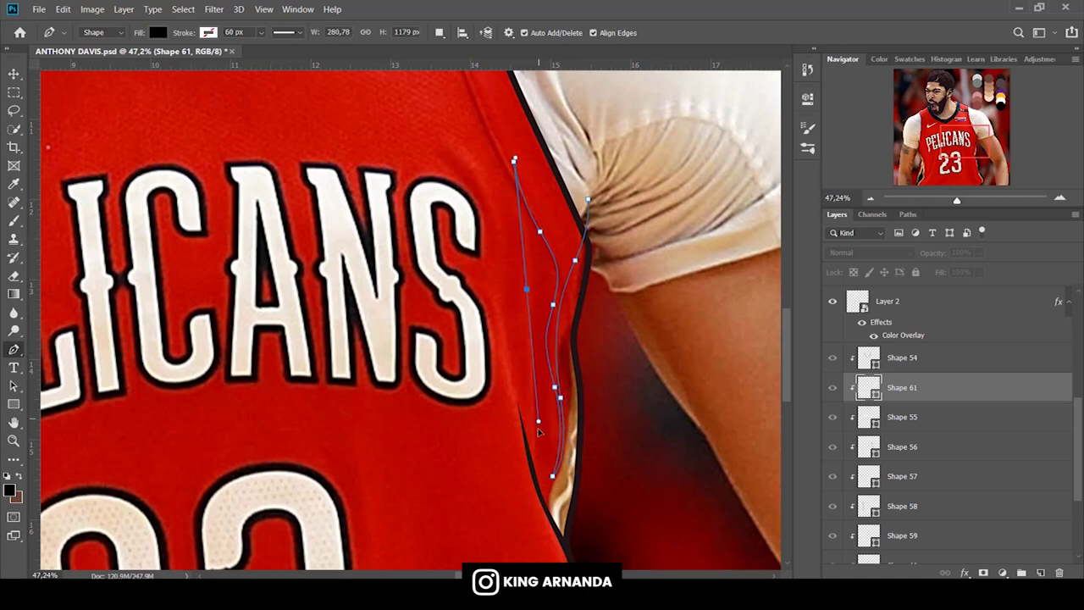
click(482, 156)
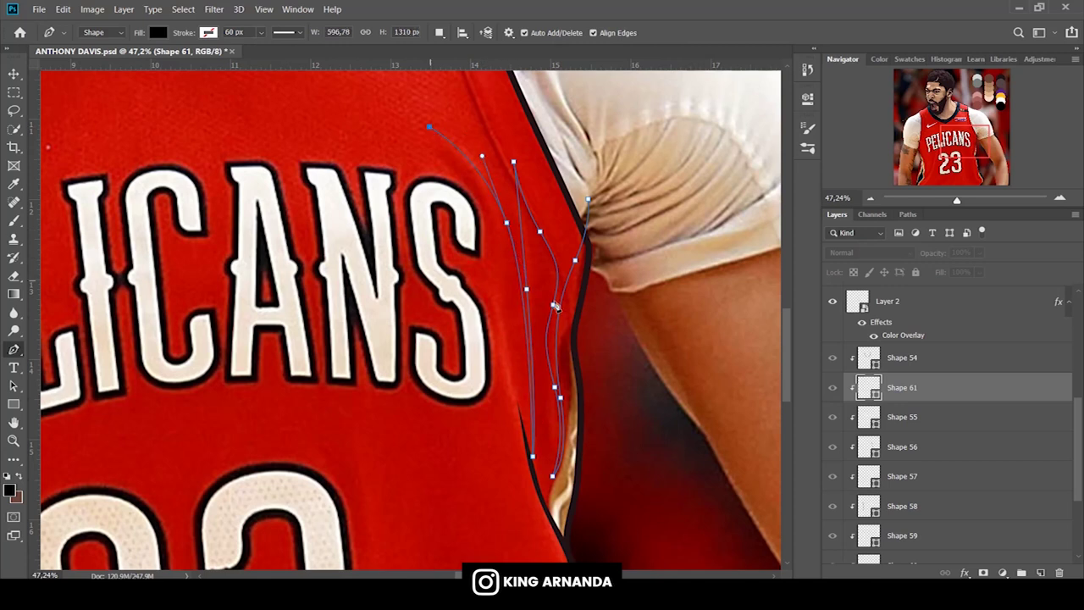
scroll(500, 298, down, 1)
drag(505, 292, 506, 407)
click(552, 481)
Sweep the fold curve inward, carry it to the hem, and loop back up the fold.
drag(959, 207, 953, 204)
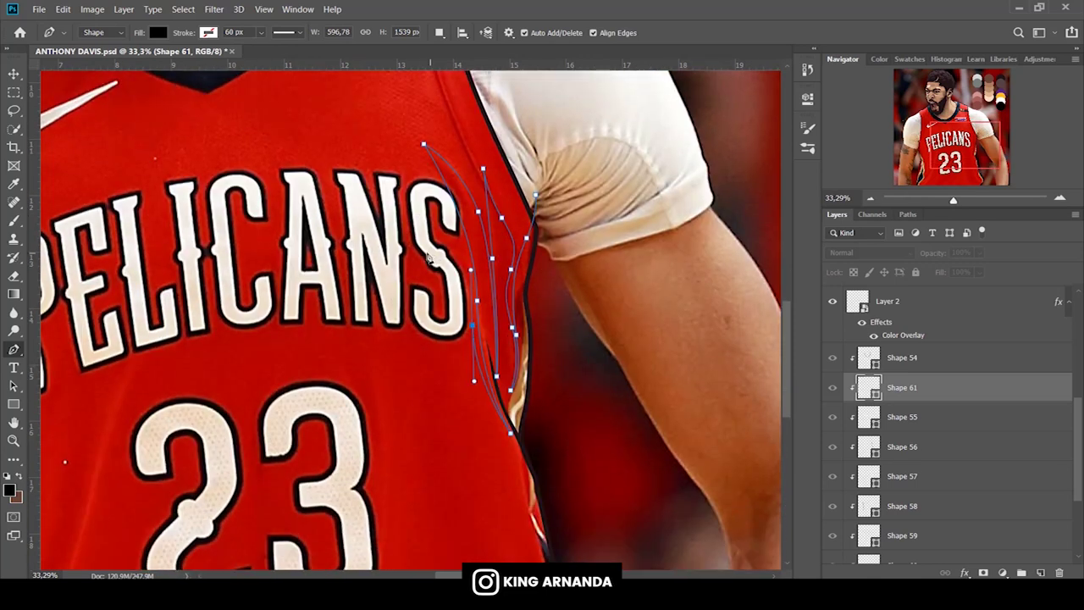
drag(398, 230, 347, 231)
drag(416, 390, 508, 500)
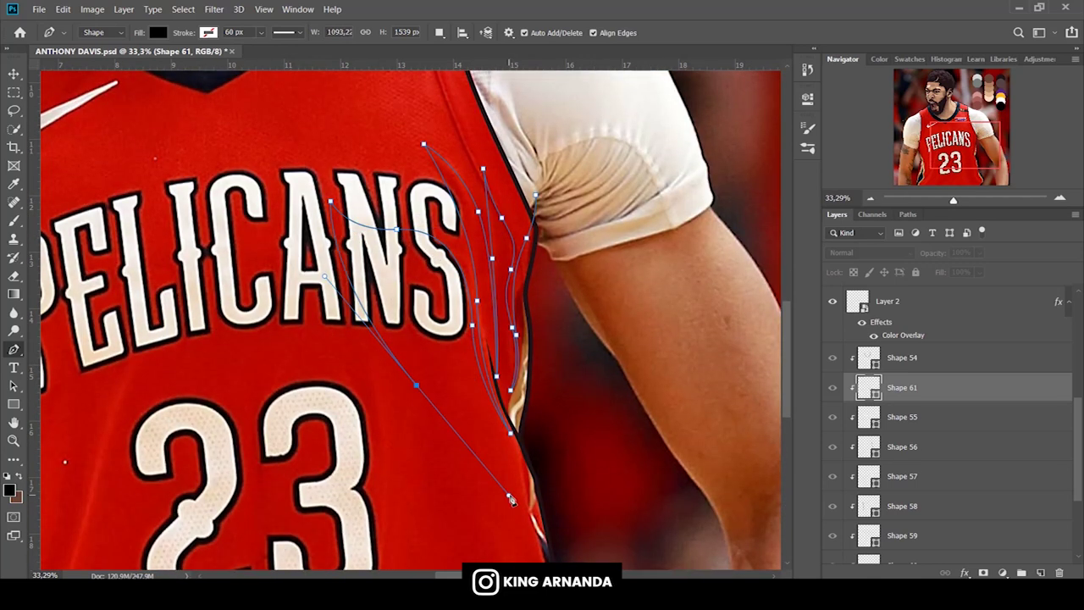
scroll(516, 407, down, 2)
scroll(521, 372, down, 2)
scroll(523, 357, down, 2)
drag(522, 351, 525, 434)
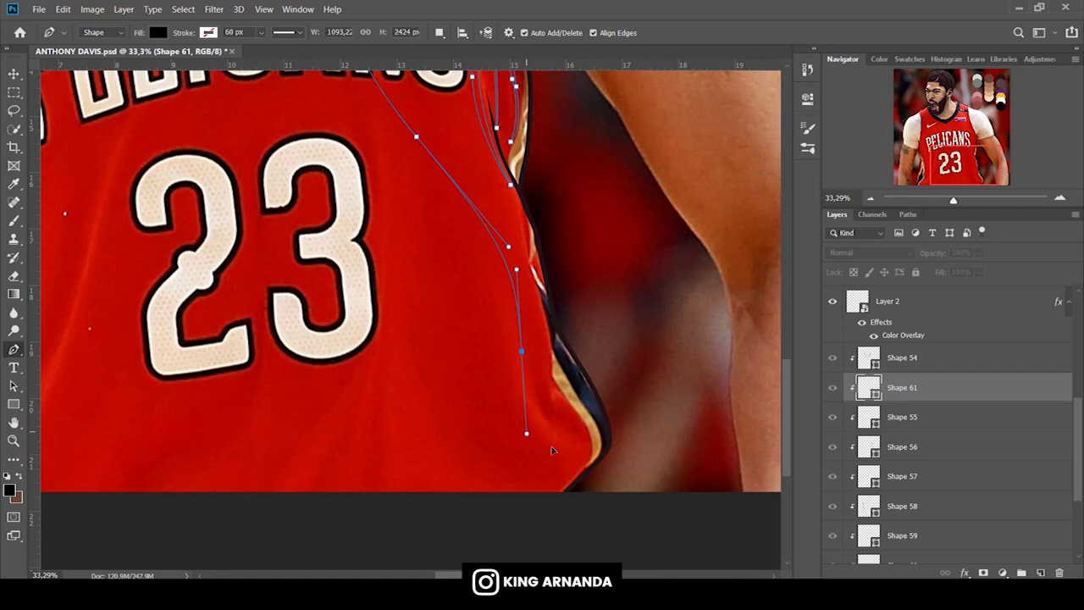
click(589, 446)
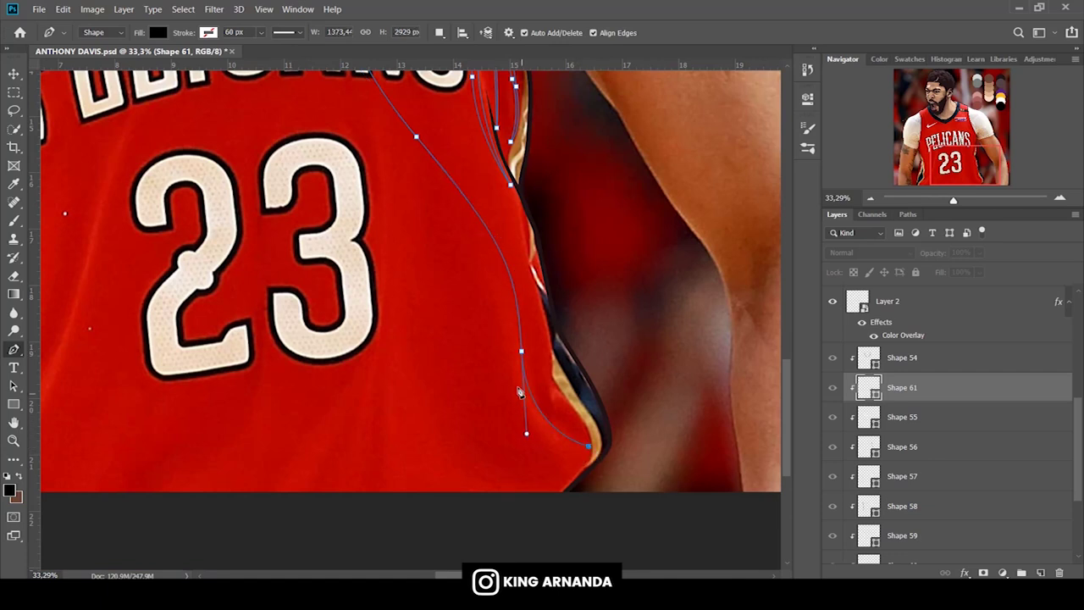
drag(463, 208, 430, 178)
click(395, 121)
drag(474, 513, 573, 561)
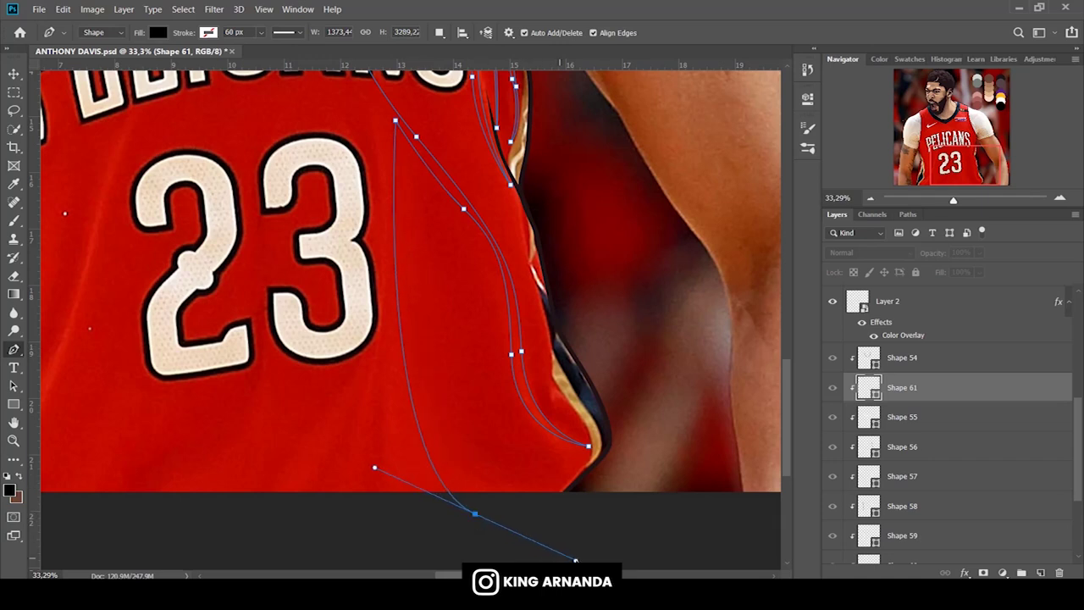
drag(641, 447, 663, 360)
Close the fold path back toward the jersey side and show the Lakers jersey over it.
scroll(639, 348, up, 2)
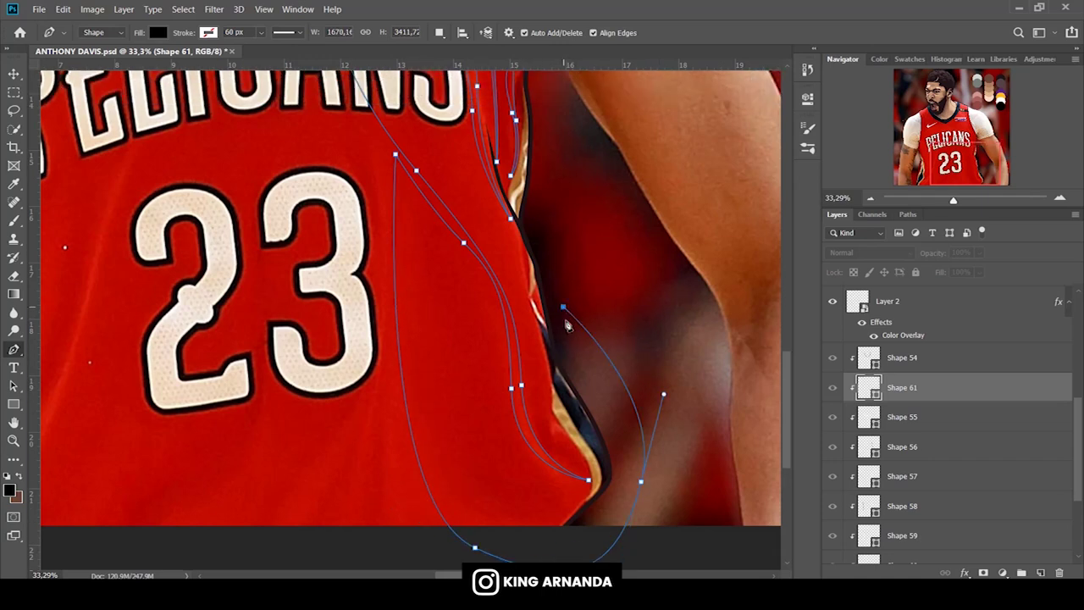
drag(574, 387, 558, 420)
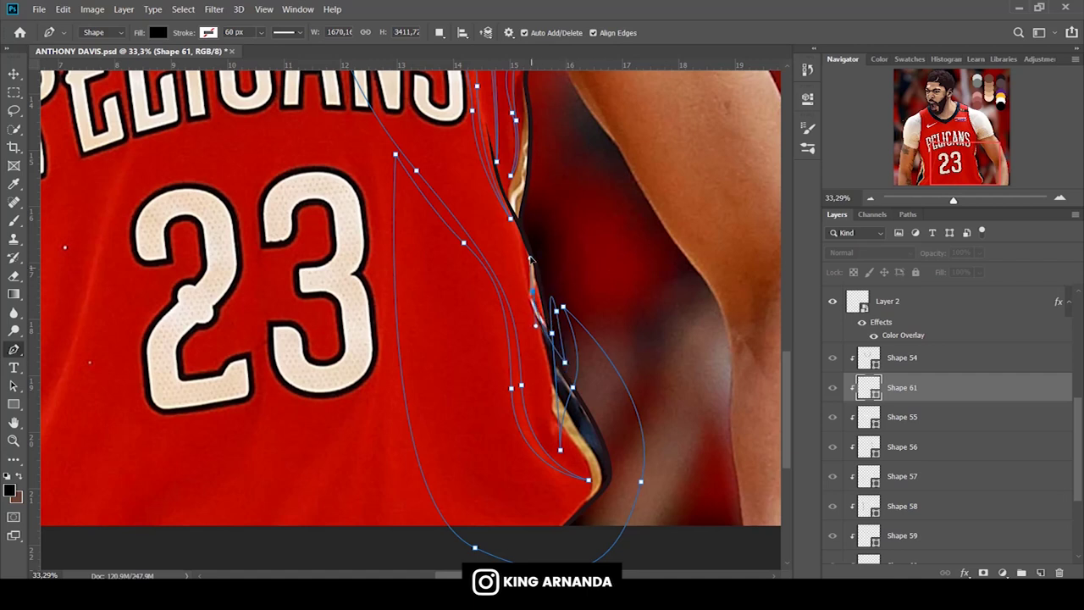
scroll(570, 226, up, 5)
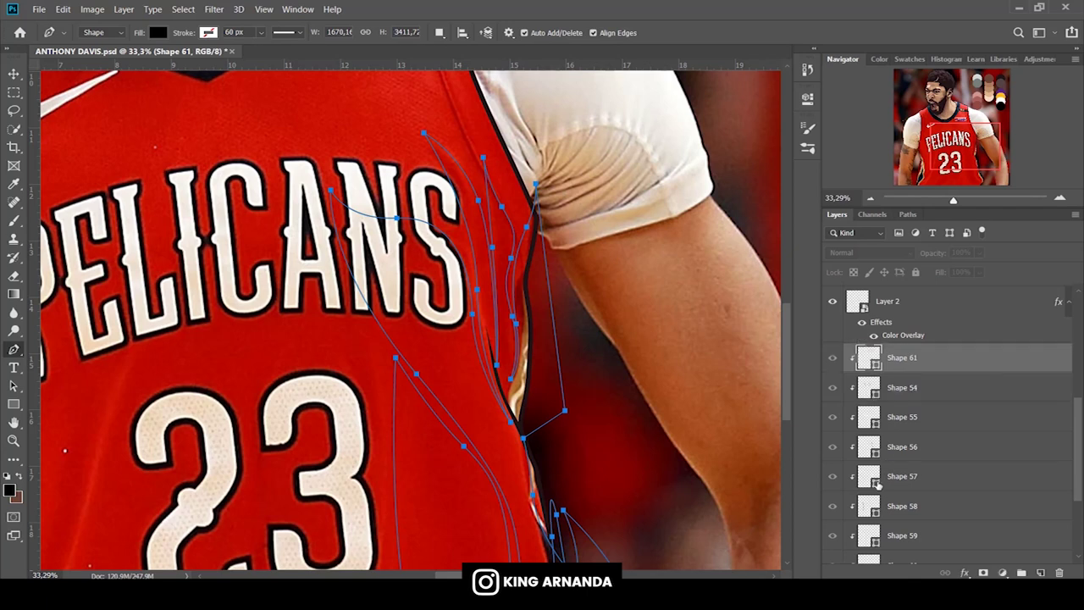
scroll(860, 491, down, 3)
click(833, 518)
Set Shape 61's opacity to 40% and switch the Pen to Path mode.
click(934, 252)
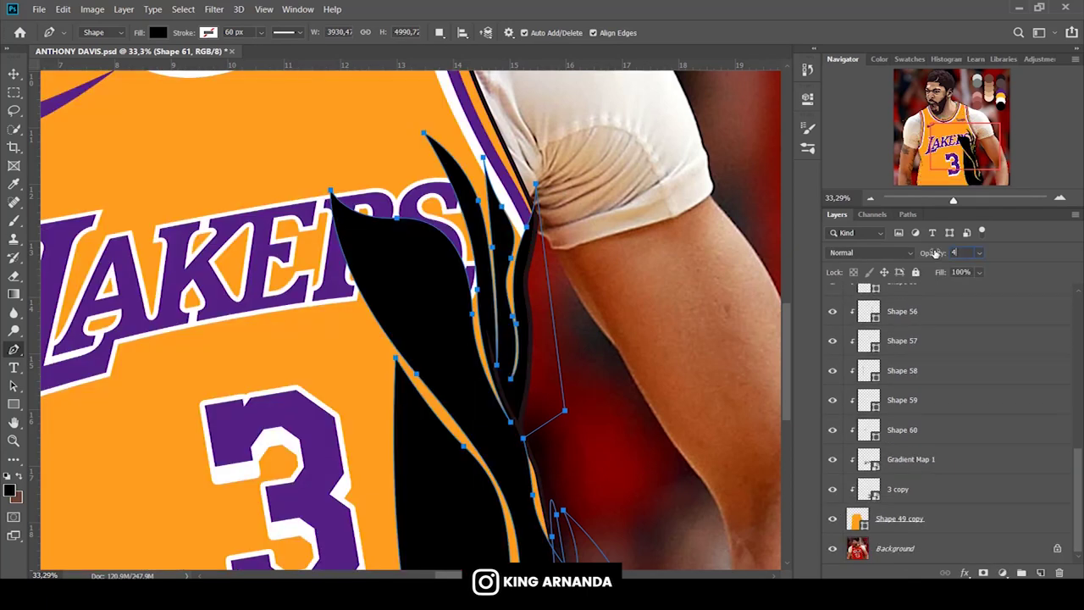
text(0)
key(Return)
click(103, 32)
click(108, 59)
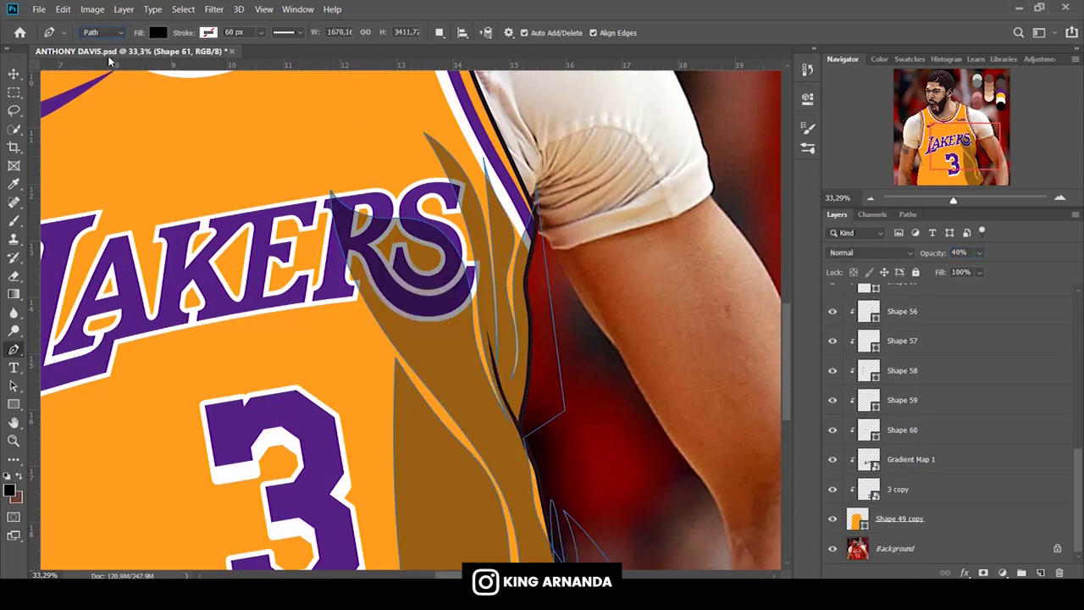
Zoom out slightly and hide the gold jersey layer to reveal the reference photo.
scroll(940, 355, up, 3)
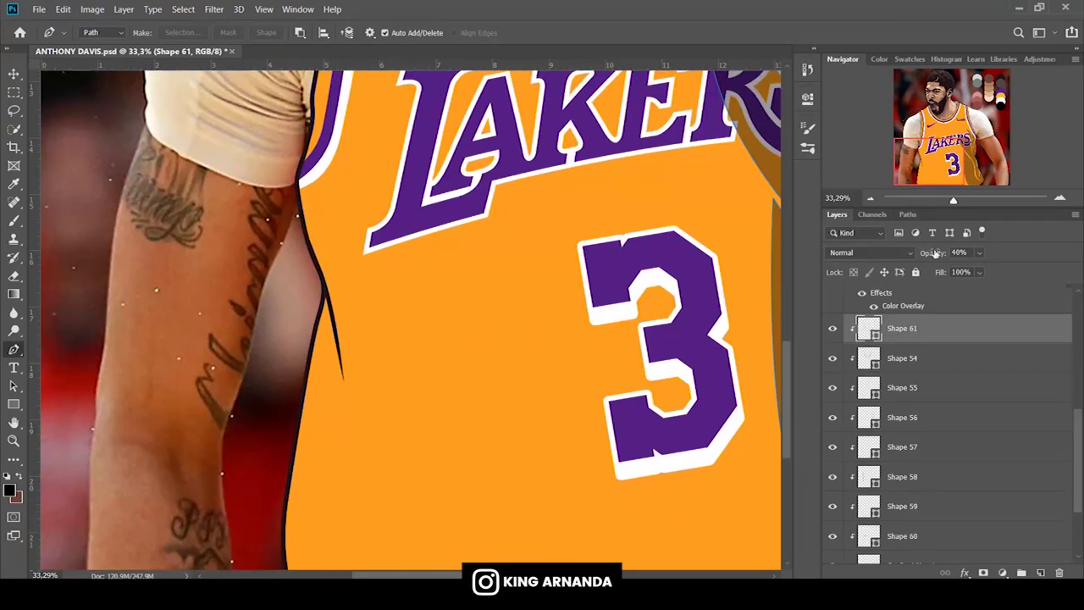
drag(953, 200, 950, 200)
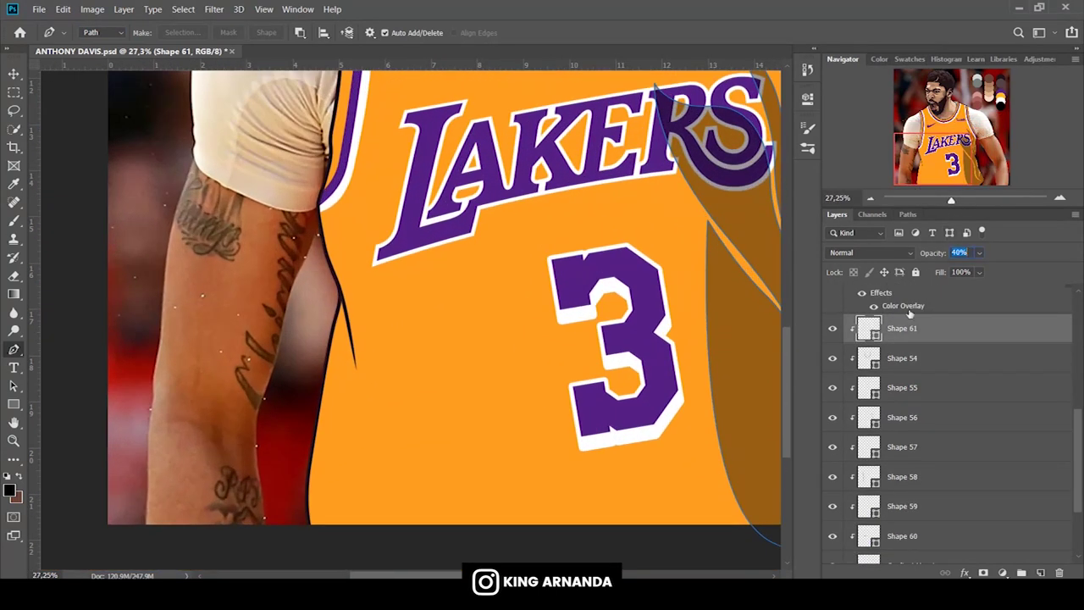
scroll(931, 423, down, 5)
click(836, 518)
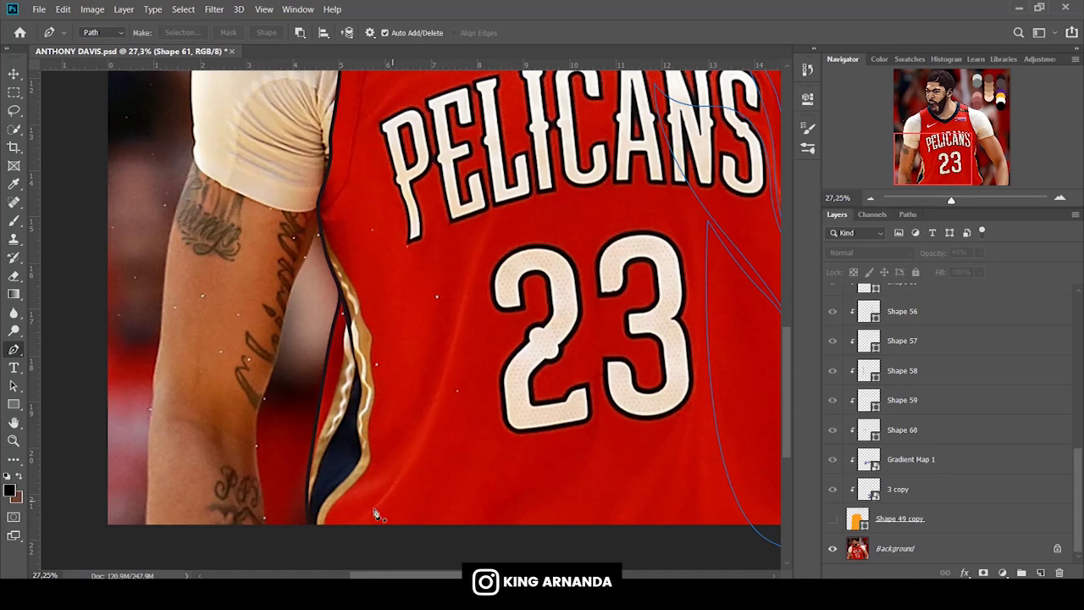
Trace a closed fold outline up the jersey toward the collar with the Pen tool.
drag(450, 330, 518, 158)
drag(444, 150, 417, 124)
drag(414, 285, 427, 414)
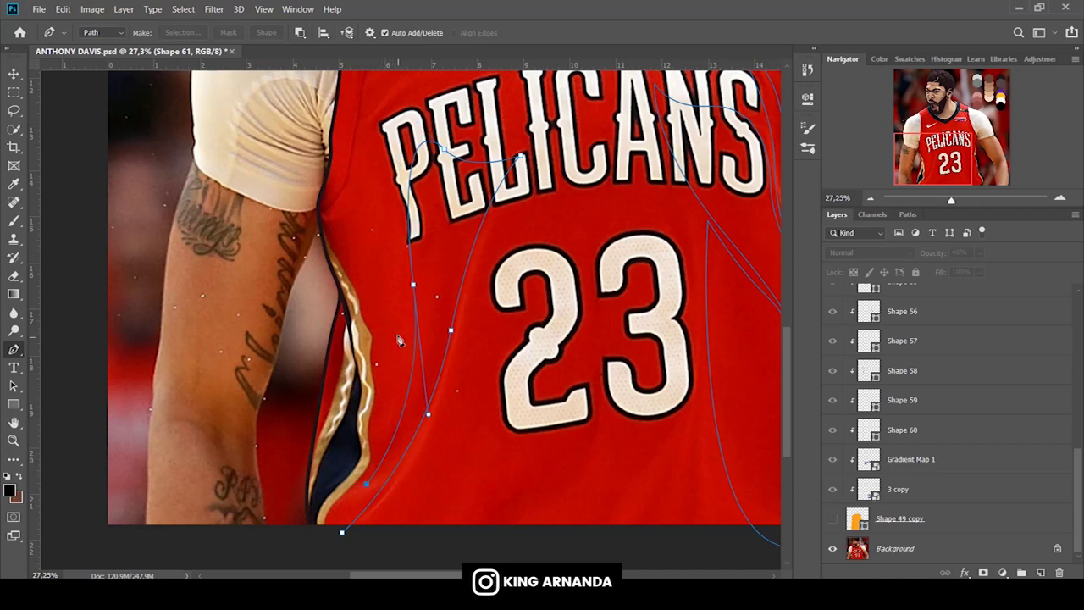
drag(385, 273, 336, 202)
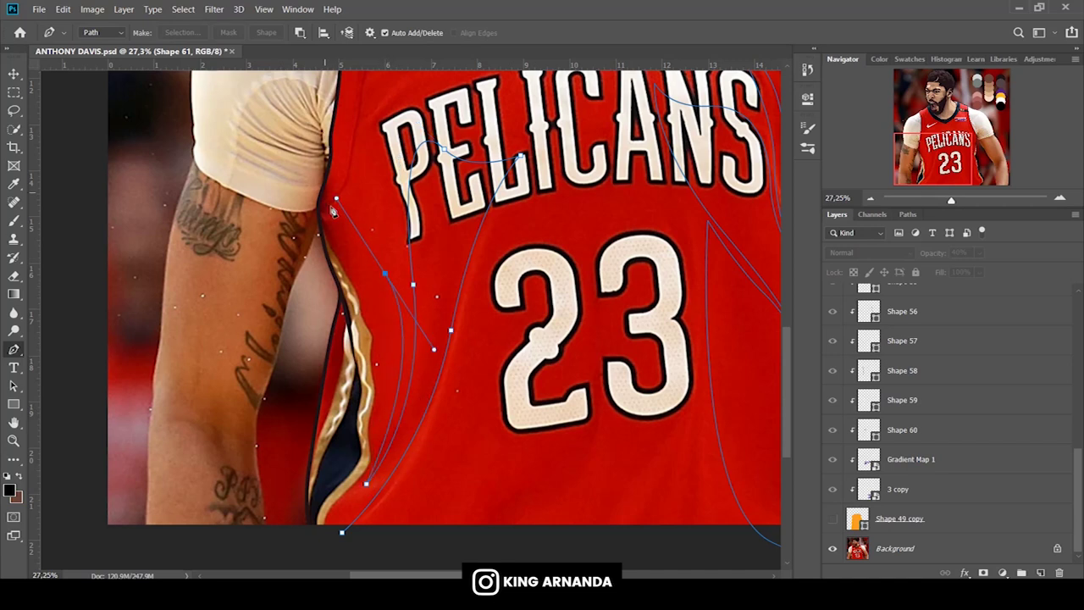
scroll(330, 205, up, 5)
mouse_move(364, 287)
mouse_down()
mouse_move(398, 222)
mouse_move(453, 202)
mouse_up()
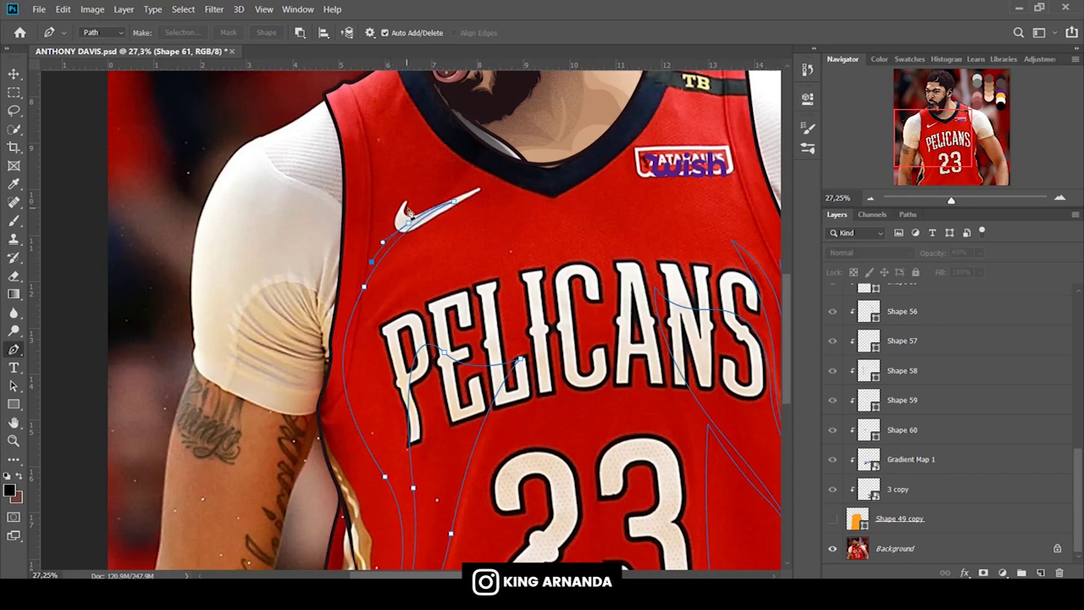
drag(362, 103, 335, 68)
drag(372, 121, 275, 149)
drag(275, 327, 276, 449)
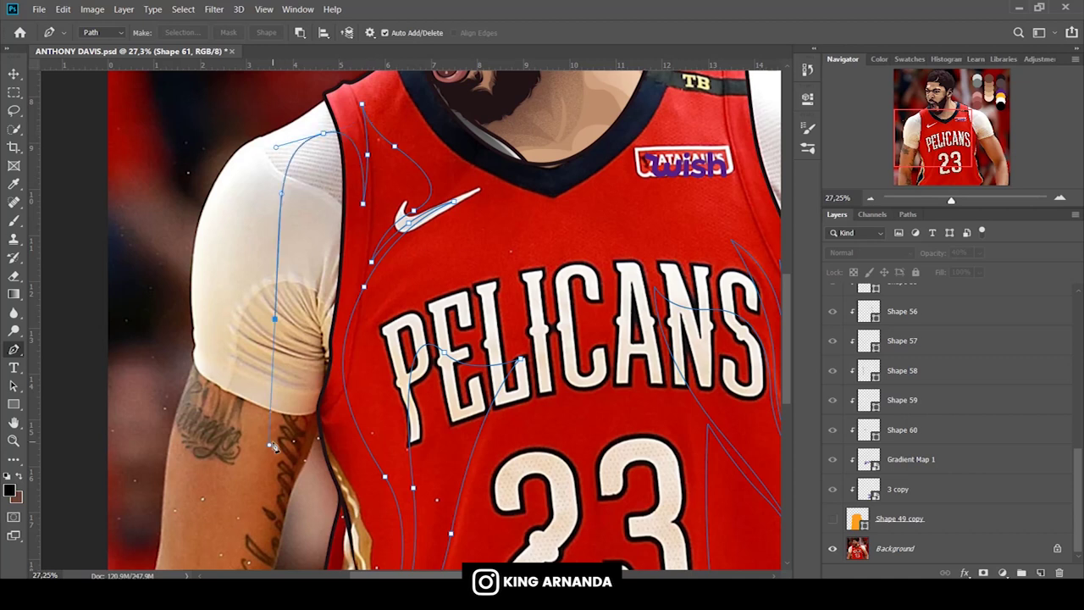
scroll(276, 449, down, 2)
drag(334, 308, 340, 326)
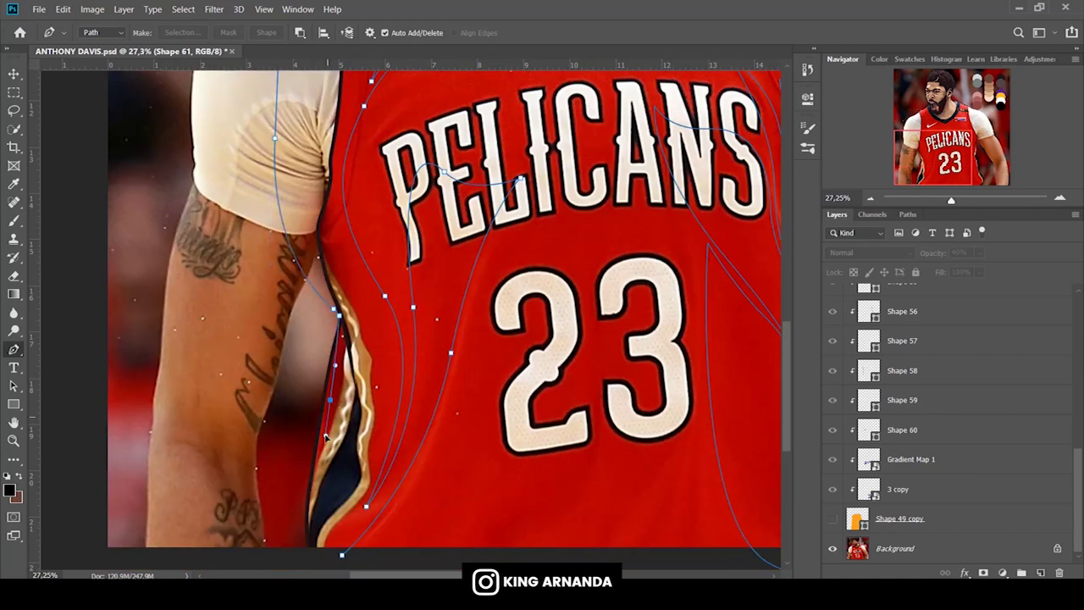
click(341, 555)
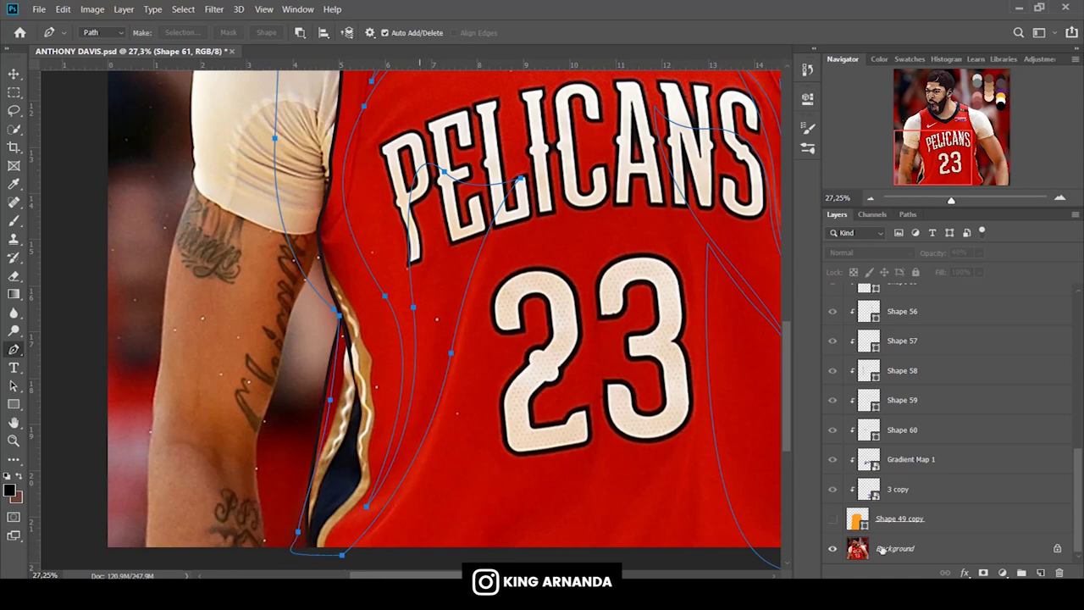
Show the gold jersey, merge the fold path into Shape 61, and set 30% opacity.
click(831, 518)
click(299, 32)
click(320, 64)
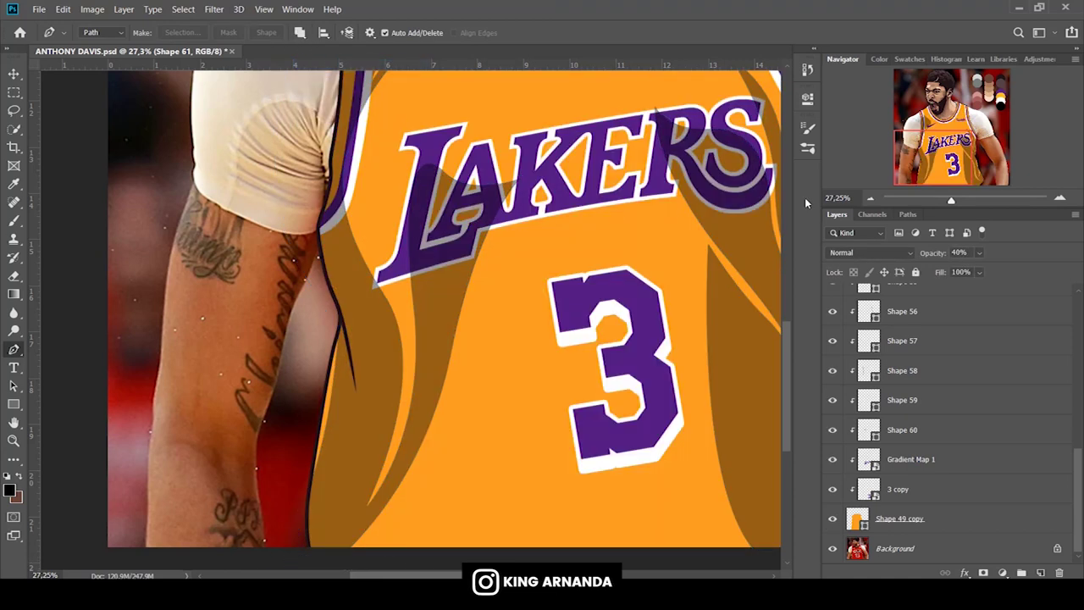
click(966, 252)
text(20)
key(Return)
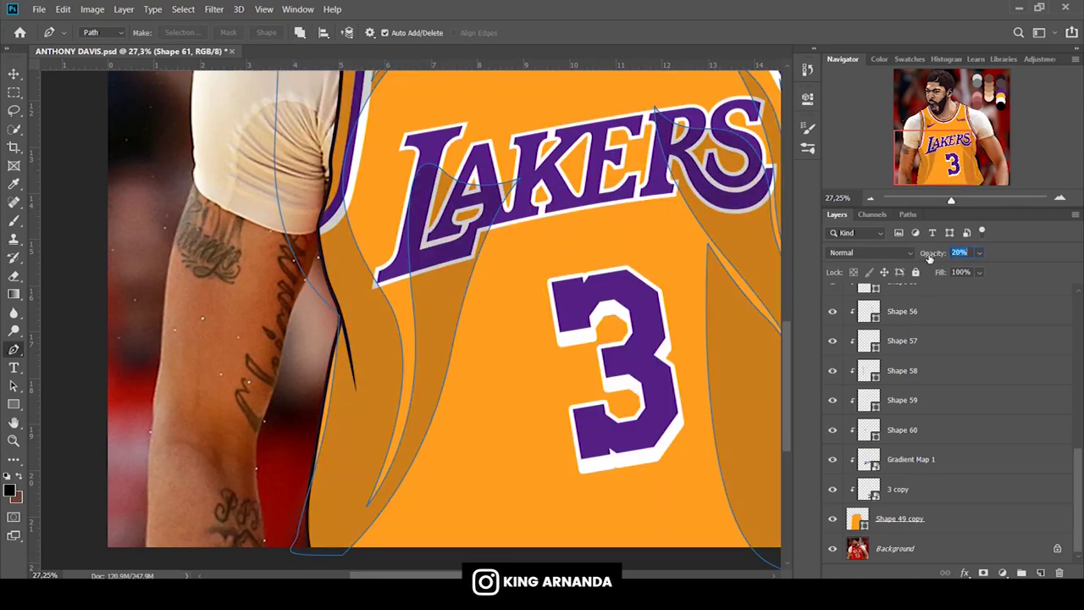
text(30)
key(Return)
Hide the gold jersey and start tracing a second fold rising beside the number 23.
drag(951, 201, 953, 202)
click(832, 518)
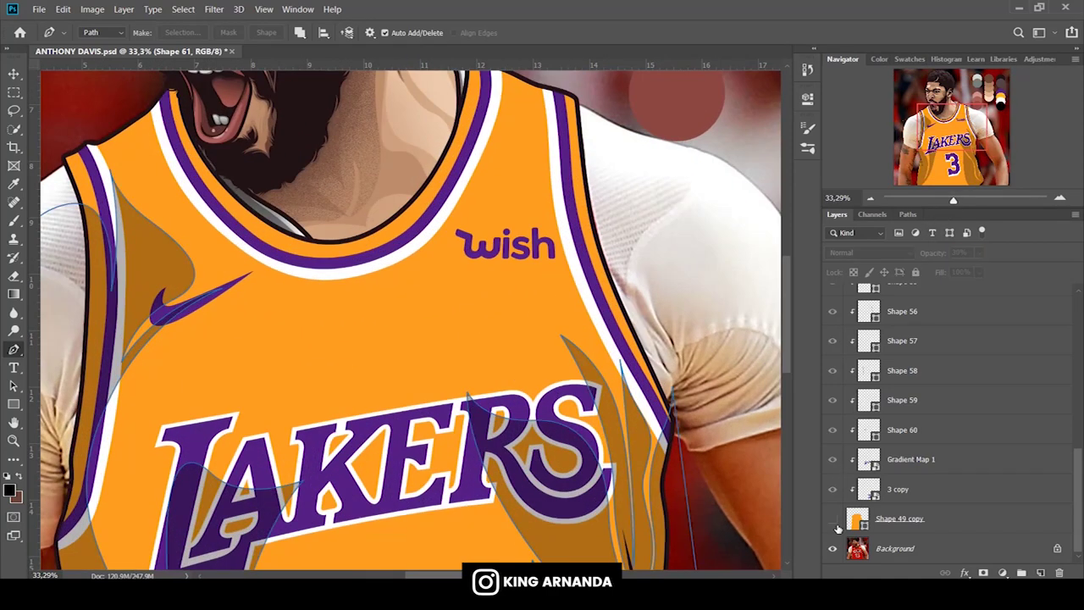
scroll(611, 275, up, 2)
scroll(585, 254, down, 5)
scroll(561, 237, down, 5)
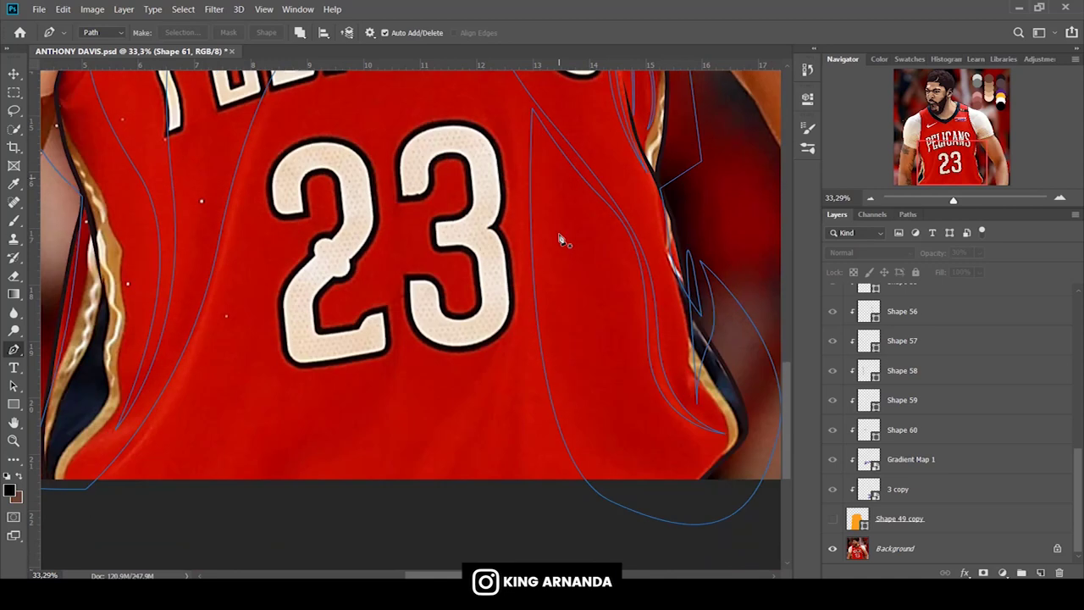
drag(513, 332, 504, 453)
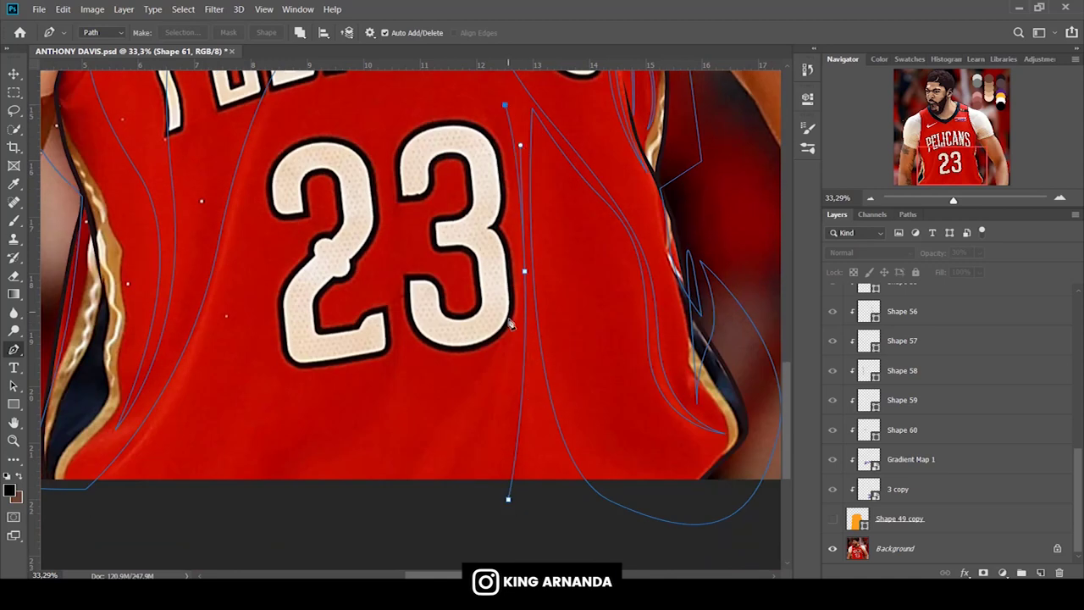
drag(420, 499, 459, 499)
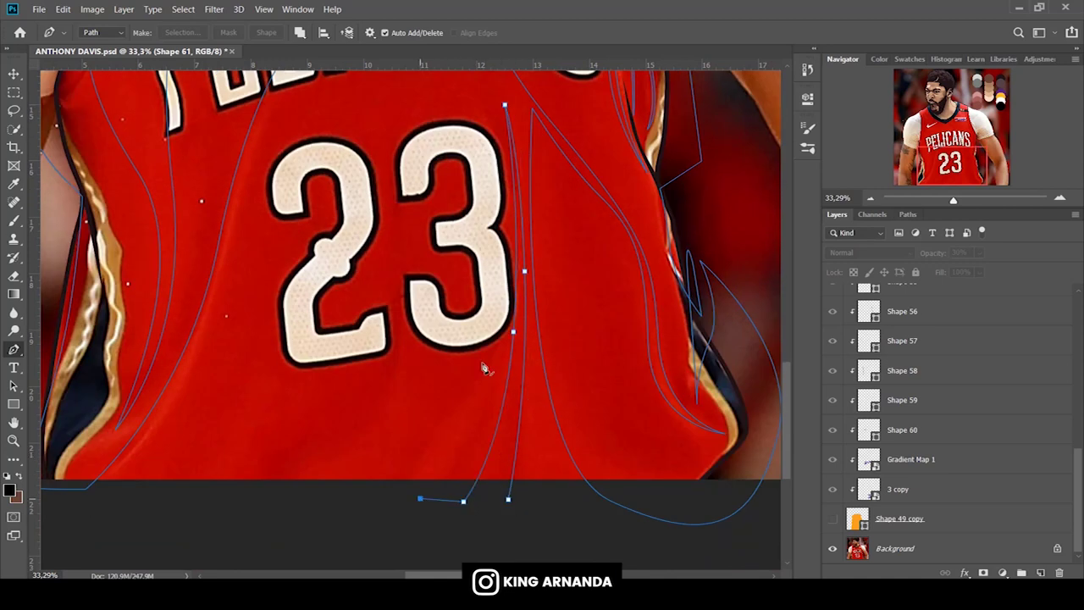
scroll(461, 491, up, 2)
mouse_move(470, 265)
mouse_down()
mouse_move(362, 85)
mouse_move(373, 77)
mouse_up()
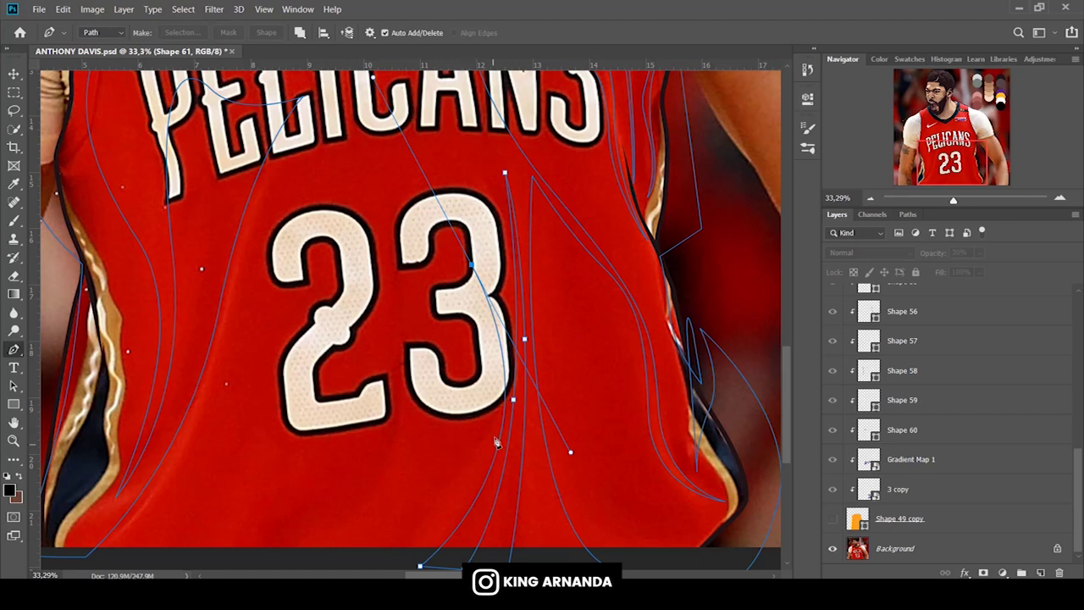
Curve the fold over the 2 toward the PELICANS lettering and close it along the bottom.
drag(312, 217, 257, 313)
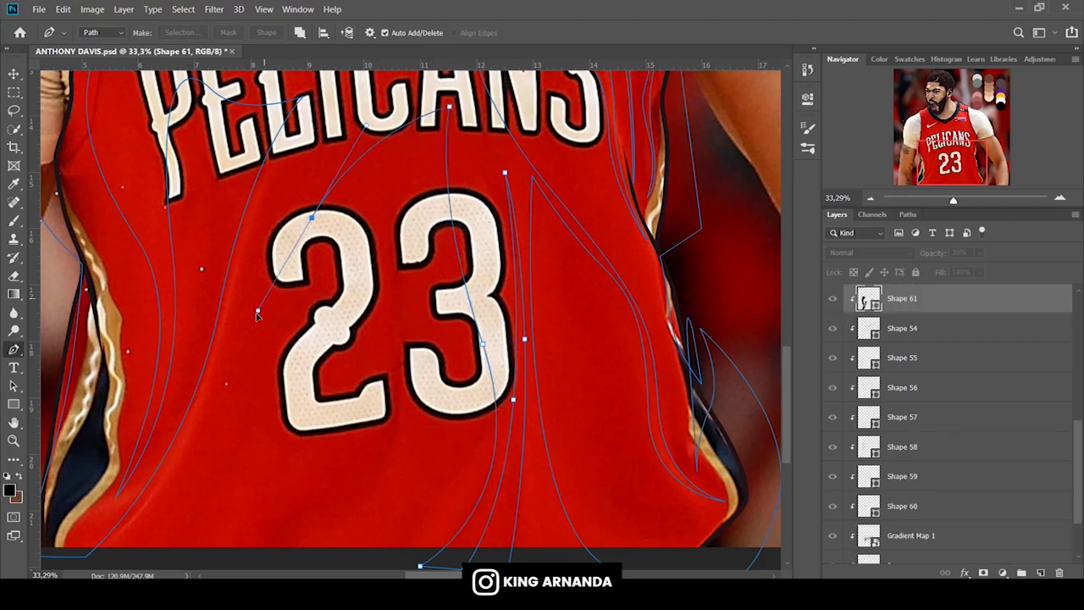
drag(296, 181, 295, 142)
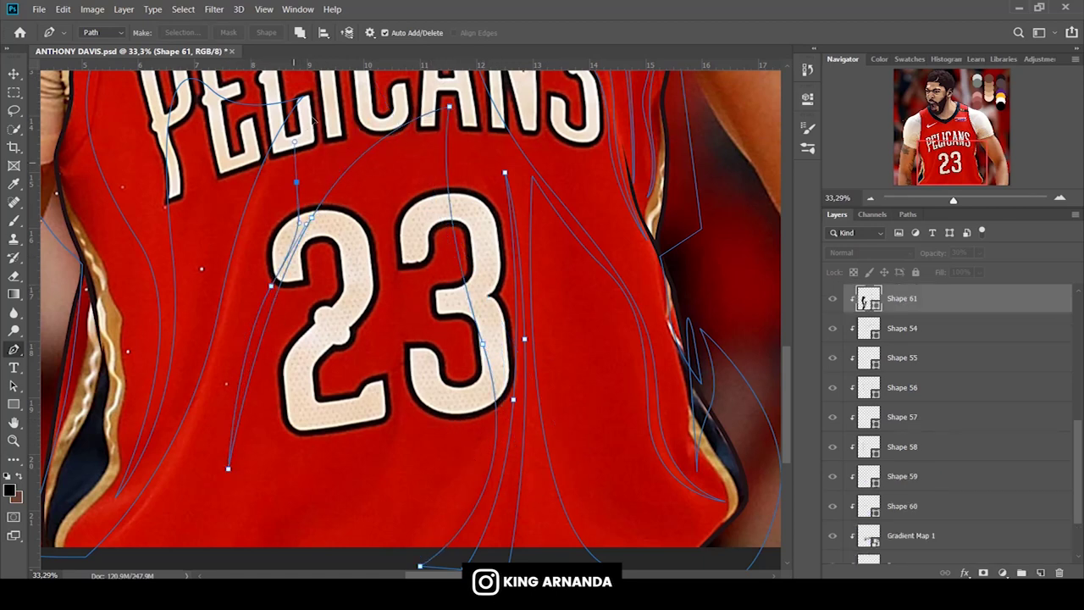
drag(231, 330, 204, 478)
drag(93, 545, 75, 550)
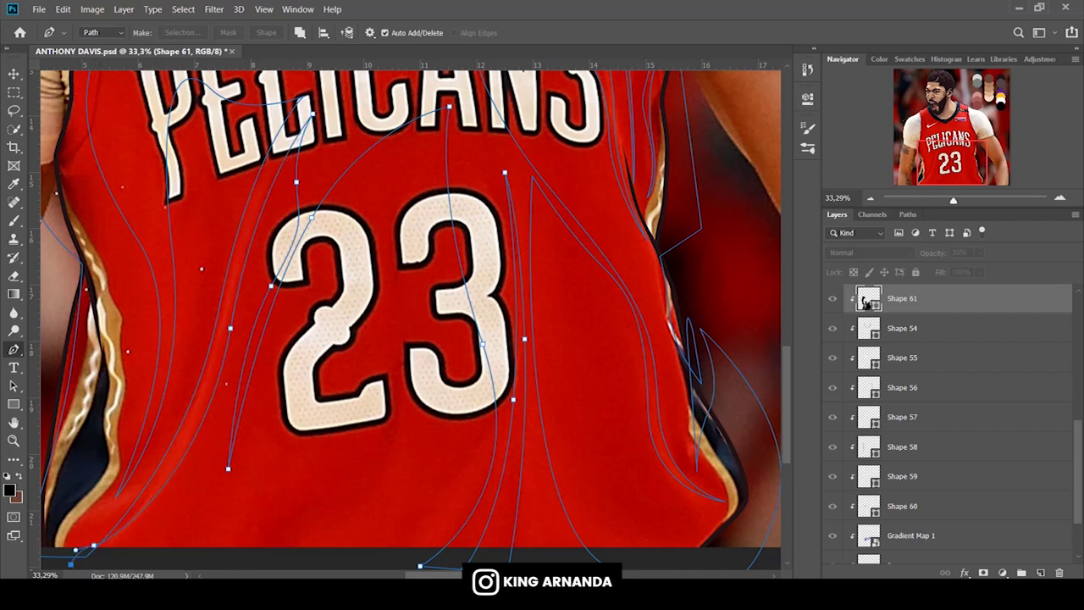
scroll(463, 535, down, 1)
click(463, 535)
click(508, 533)
scroll(860, 500, down, 3)
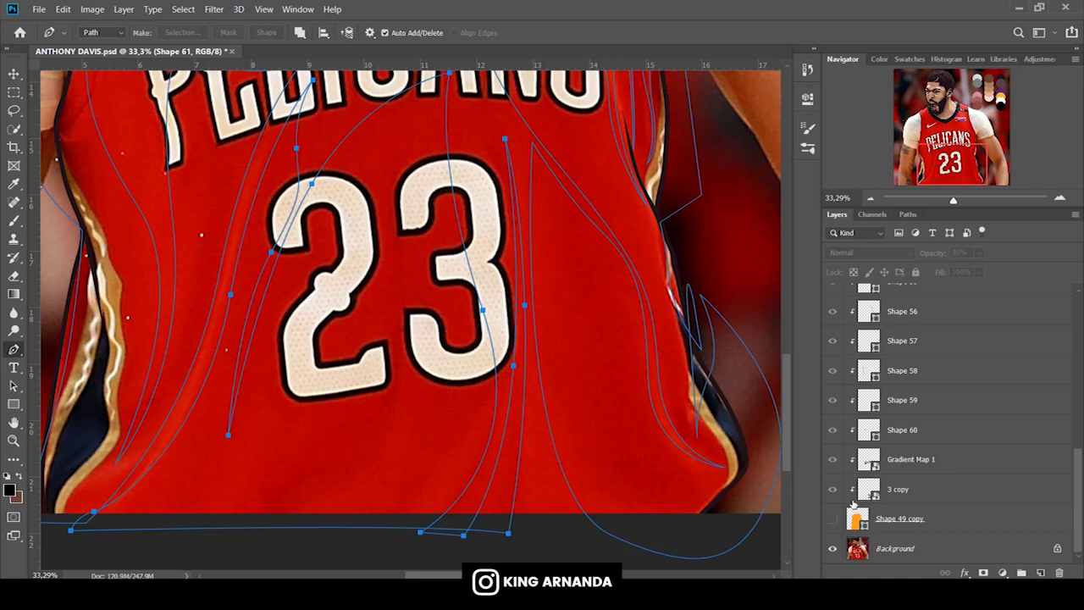
Show the gold jersey again and add a white layer mask to Shape 61.
click(832, 518)
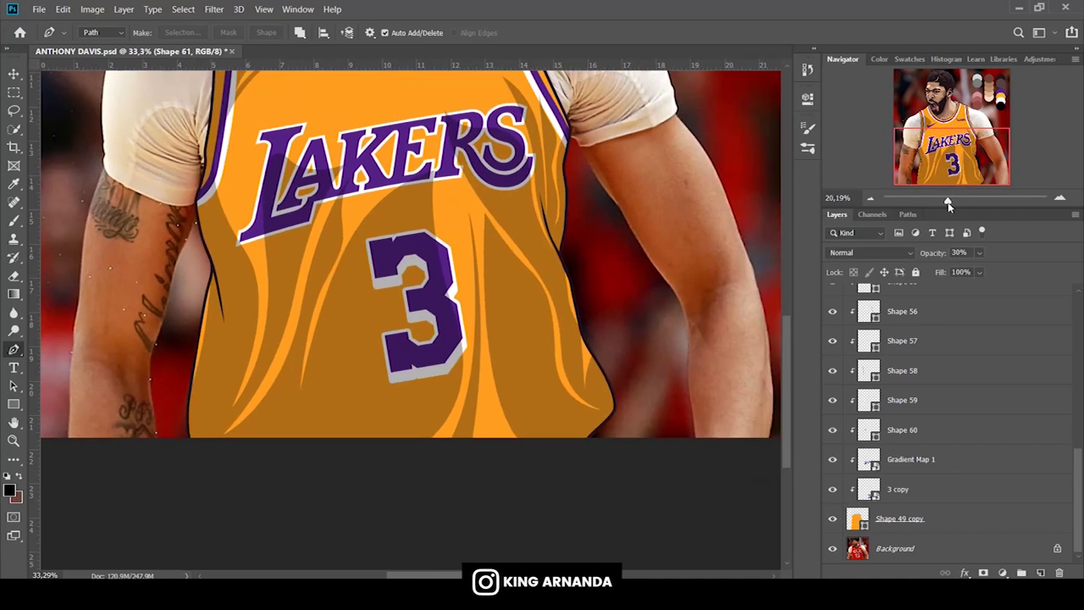
drag(952, 200, 945, 201)
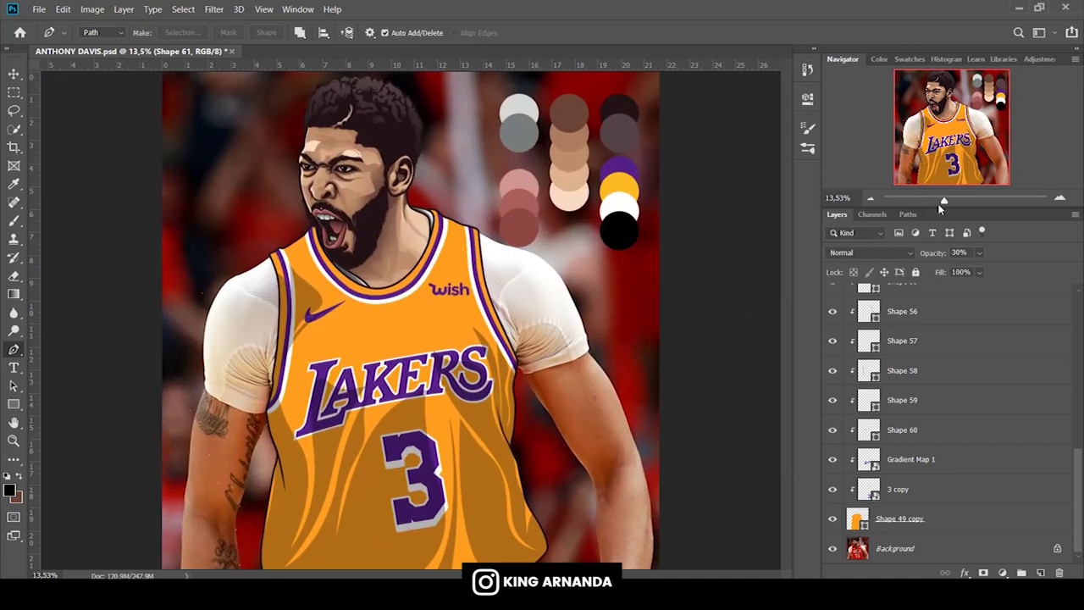
click(14, 217)
Set up a large, low-opacity Dissolve brush for painting on Shape 61's mask.
click(983, 572)
click(190, 34)
click(186, 47)
drag(274, 36, 268, 38)
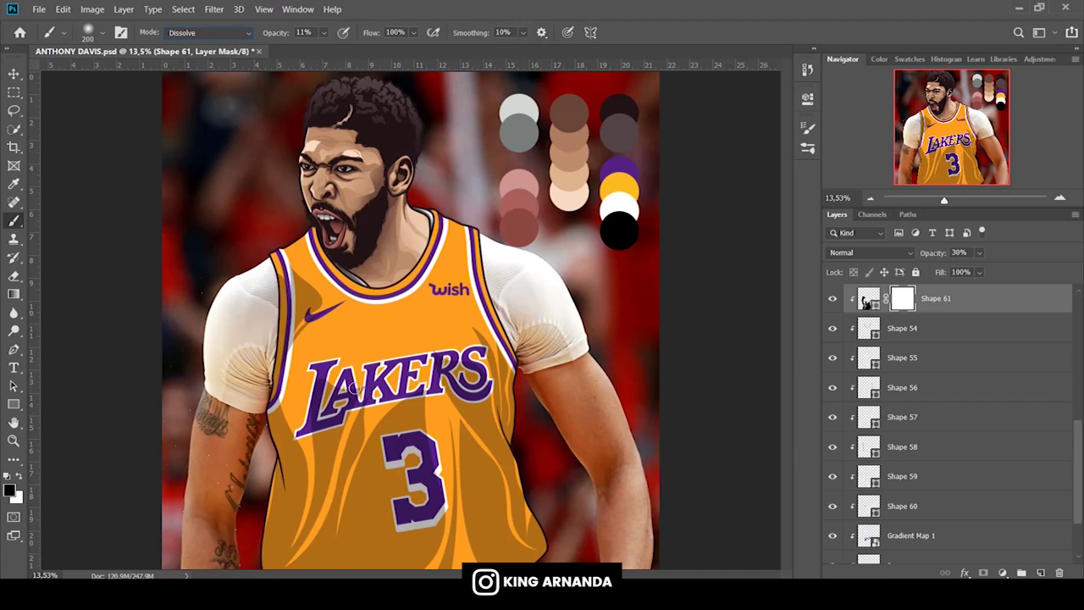
key(])
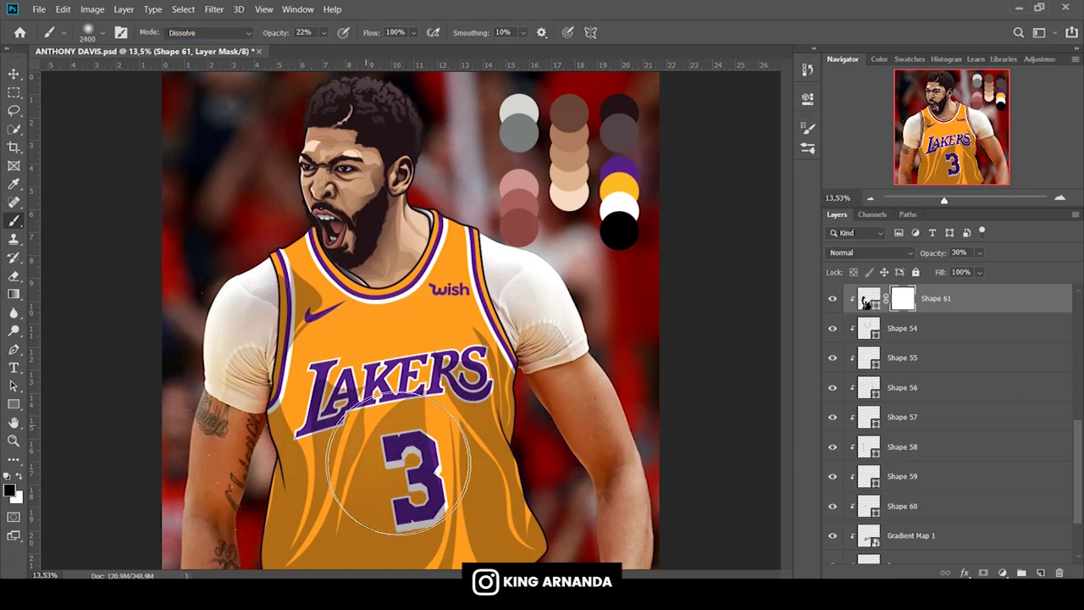
key(bracketleft)
key(bracketleft)
key(bracketleft)
Return to the Pen tool in Shape mode, zoomed in on the jersey front.
key(p)
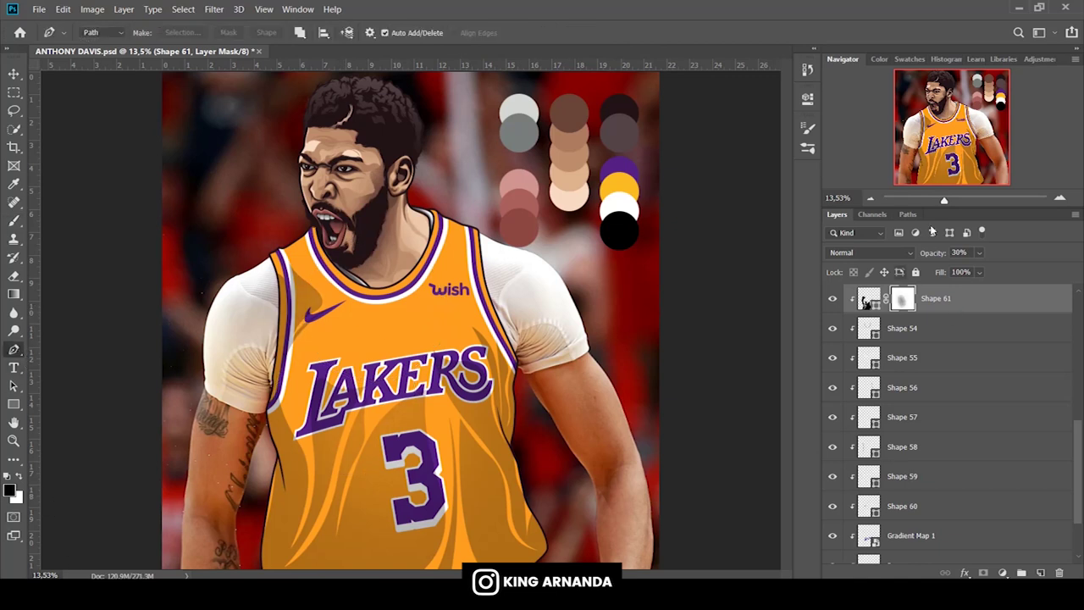
drag(944, 199, 952, 199)
scroll(931, 381, down, 2)
click(832, 519)
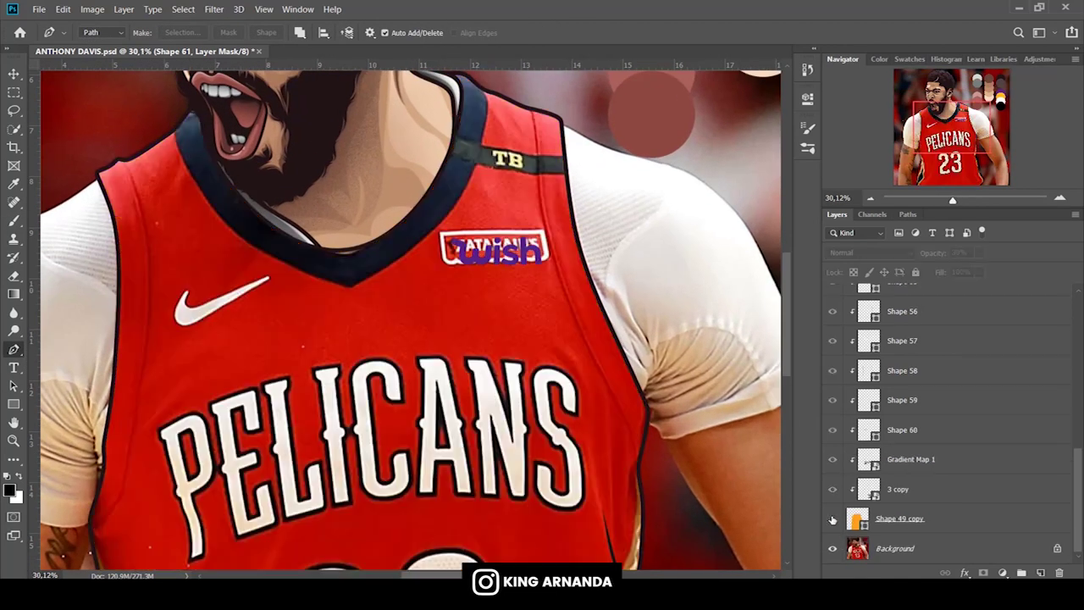
click(833, 519)
click(106, 32)
scroll(786, 301, down, 3)
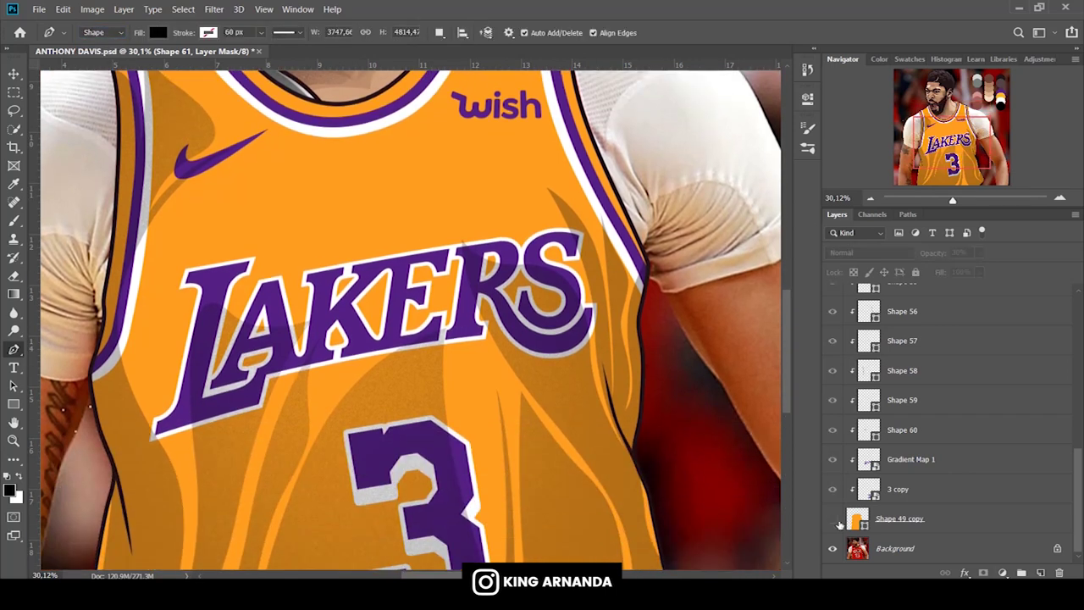
Start a new fold shape along the right armhole edge, checking the reference photo.
click(832, 519)
click(650, 238)
click(642, 286)
click(627, 320)
drag(634, 352, 639, 396)
drag(952, 200, 963, 200)
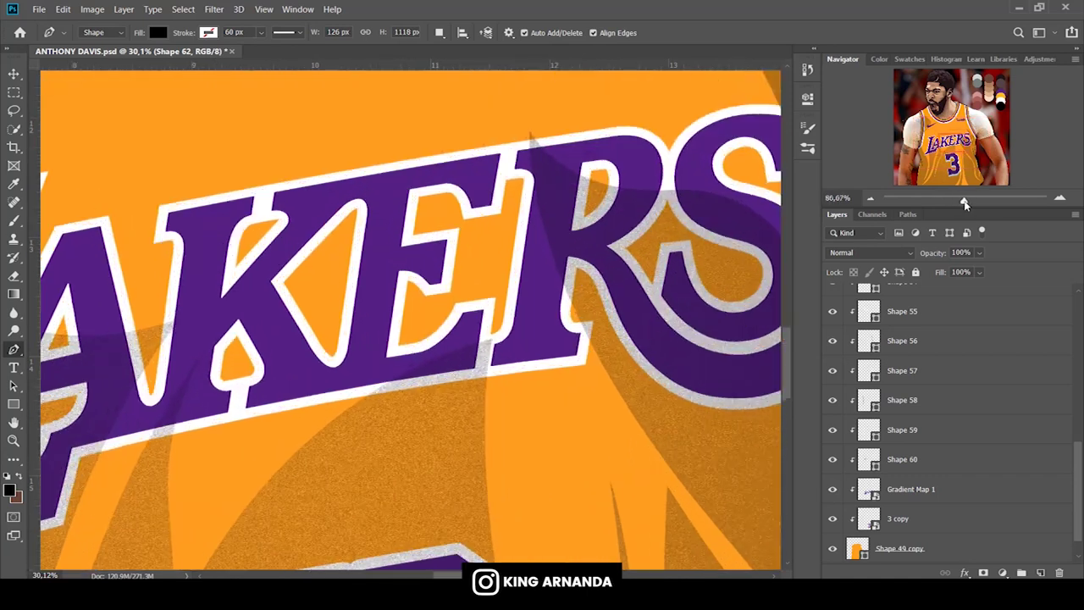
drag(956, 161, 973, 148)
click(832, 548)
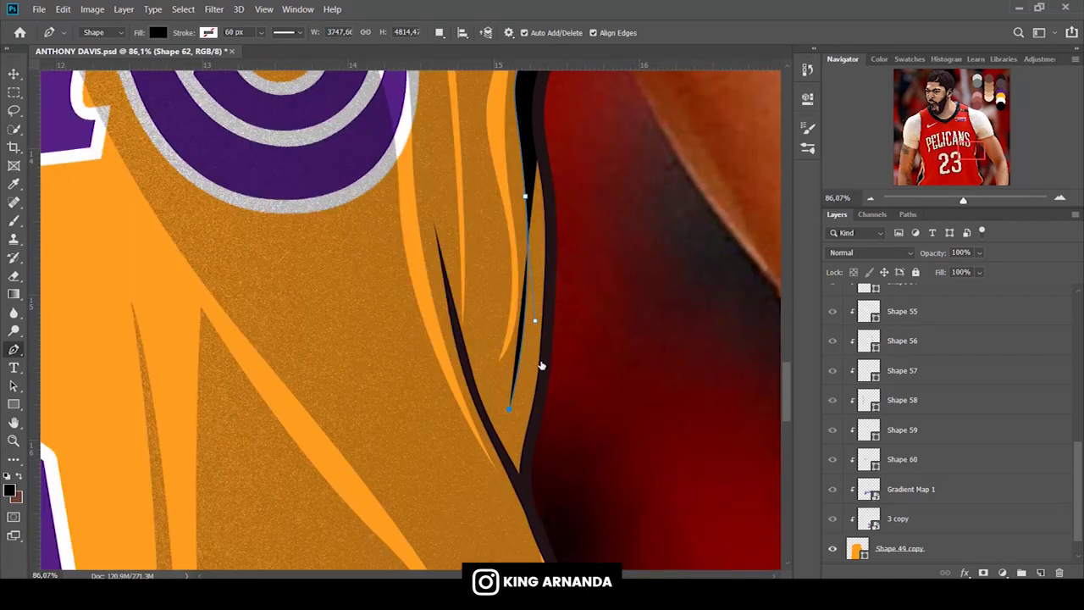
scroll(508, 254, up, 4)
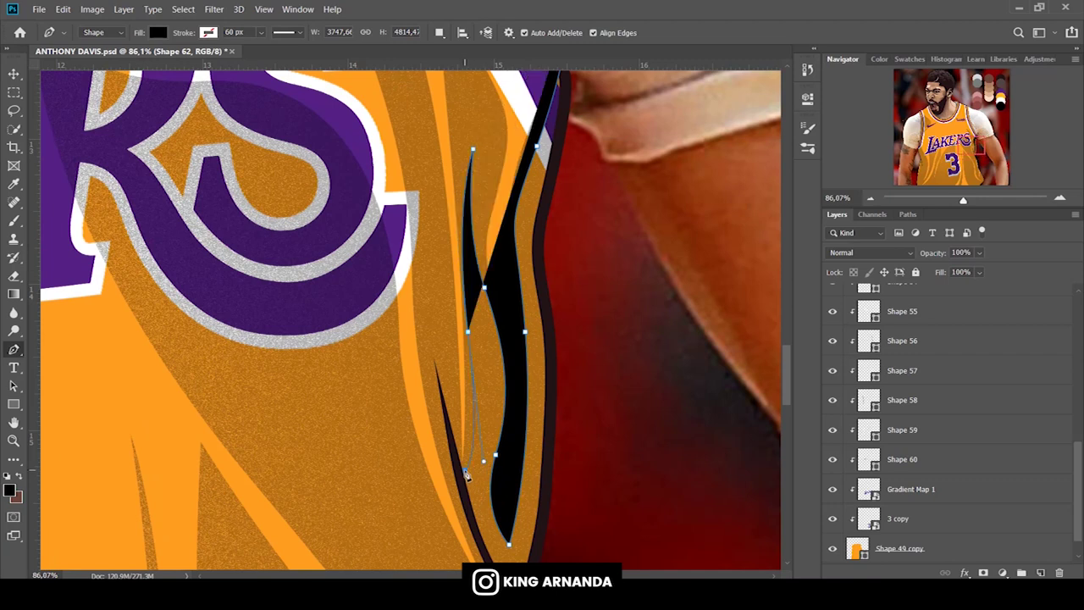
Reshape the black sliver's left edge to match the reference and clip it to the jersey.
drag(483, 462, 464, 466)
drag(468, 332, 438, 348)
drag(452, 203, 427, 204)
scroll(666, 256, up, 5)
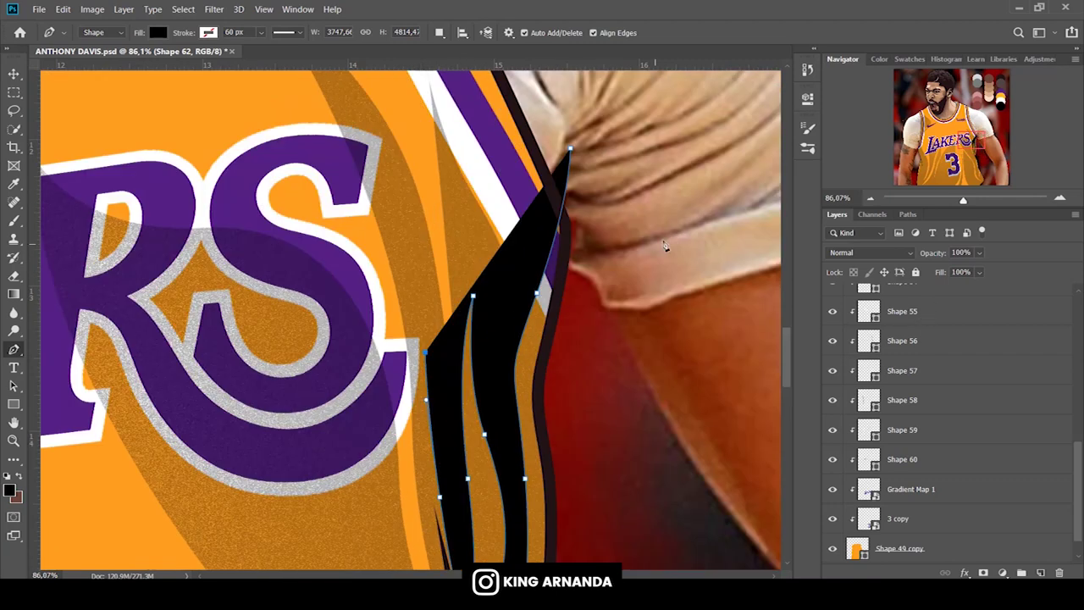
scroll(948, 381, up, 3)
scroll(948, 381, up, 3)
right_click(914, 413)
click(839, 261)
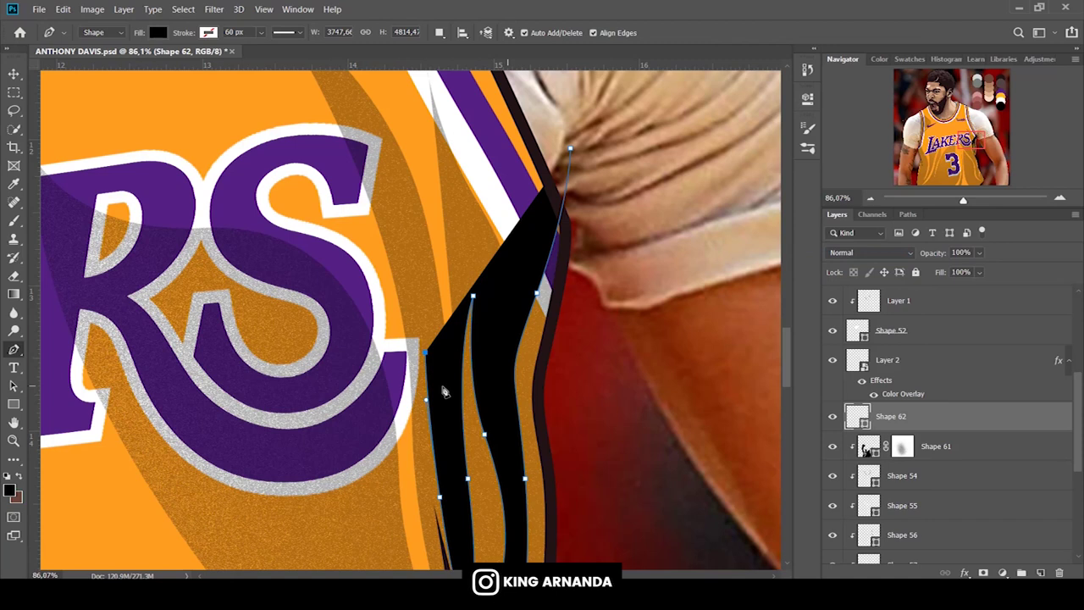
Adjust the fold path against the photo and close it at its top point.
scroll(784, 345, down, 5)
scroll(593, 339, down, 3)
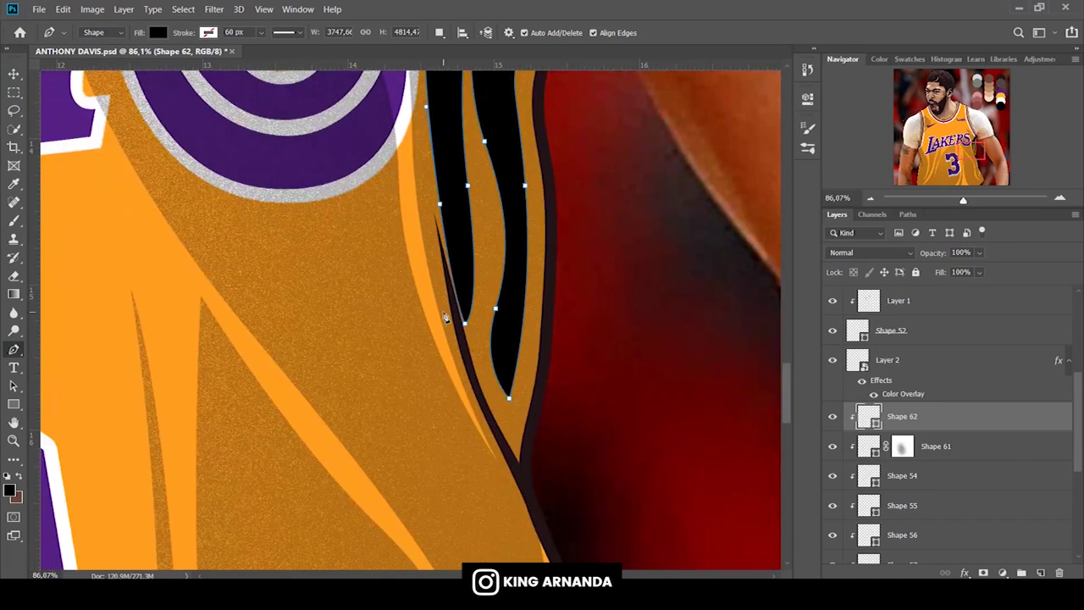
drag(442, 315, 486, 449)
scroll(704, 472, down, 5)
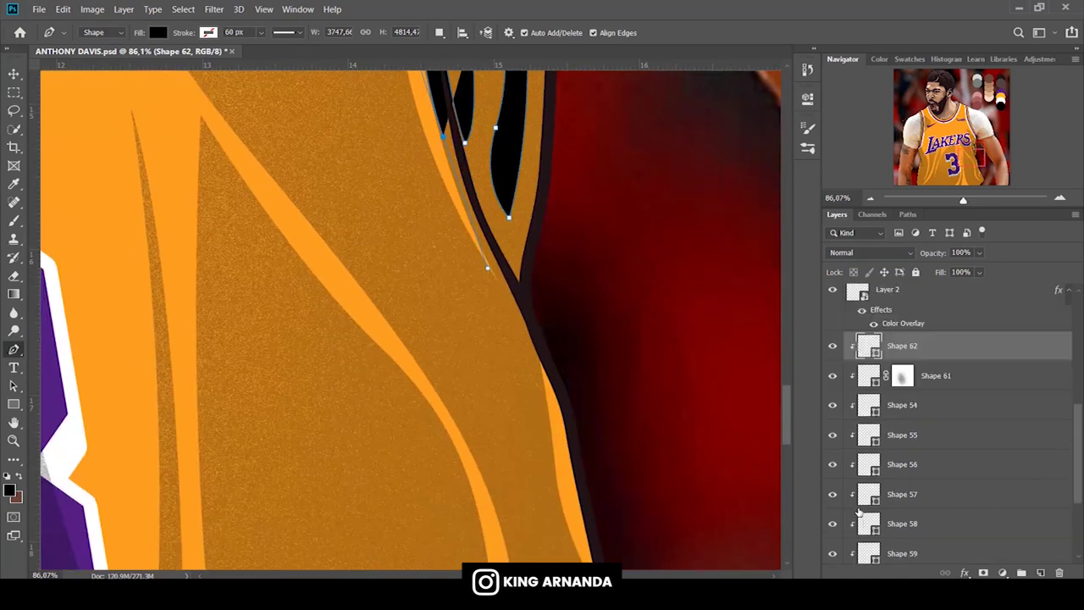
scroll(948, 423, down, 5)
click(832, 519)
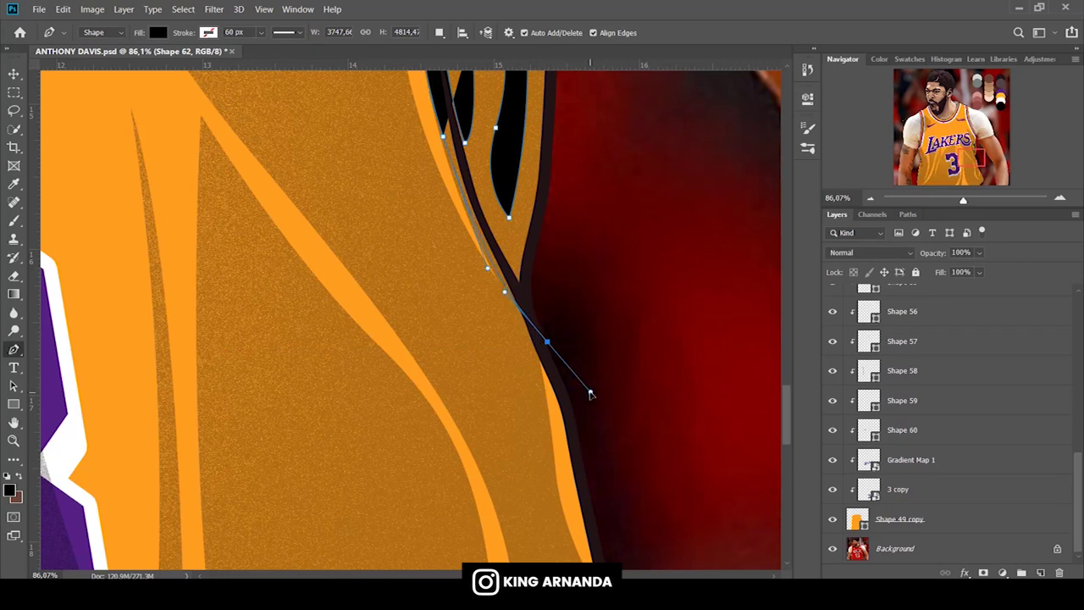
scroll(699, 271, up, 5)
click(570, 210)
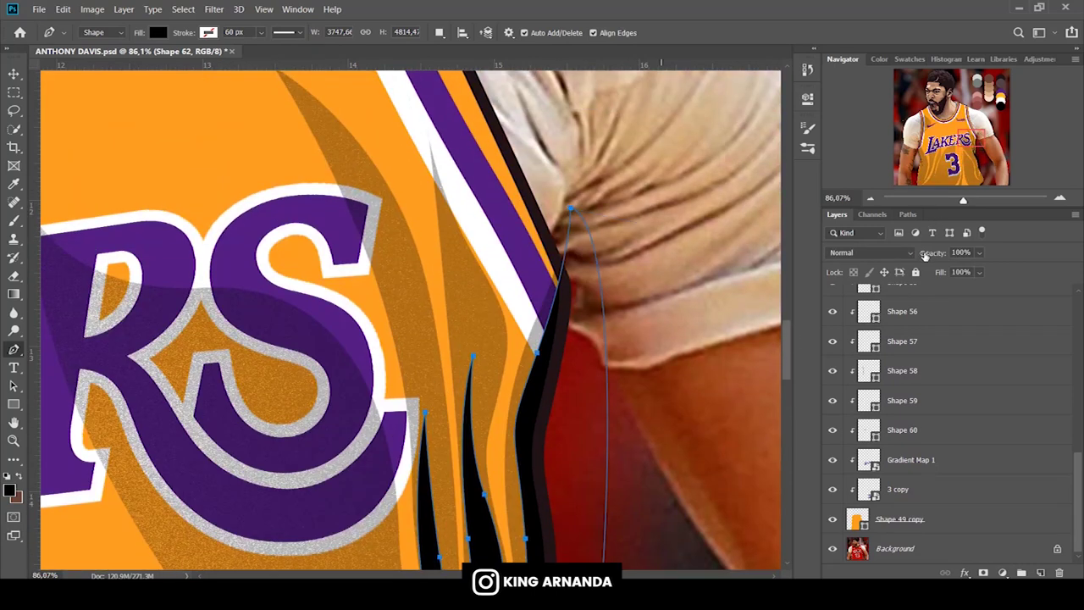
Set Shape 62's opacity to 40% and switch the Pen to Path mode.
text(40)
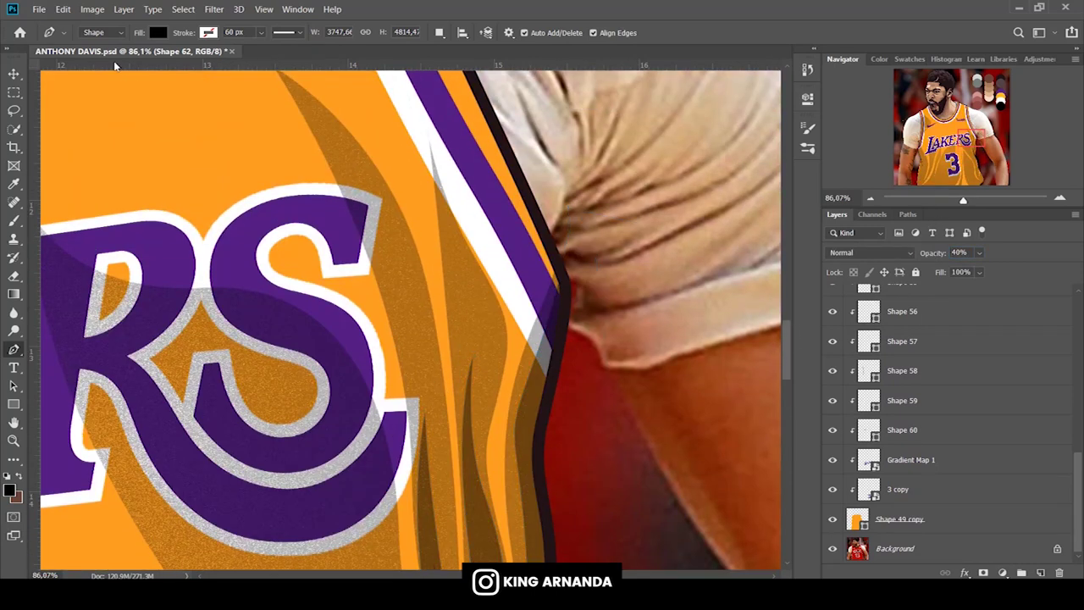
click(157, 32)
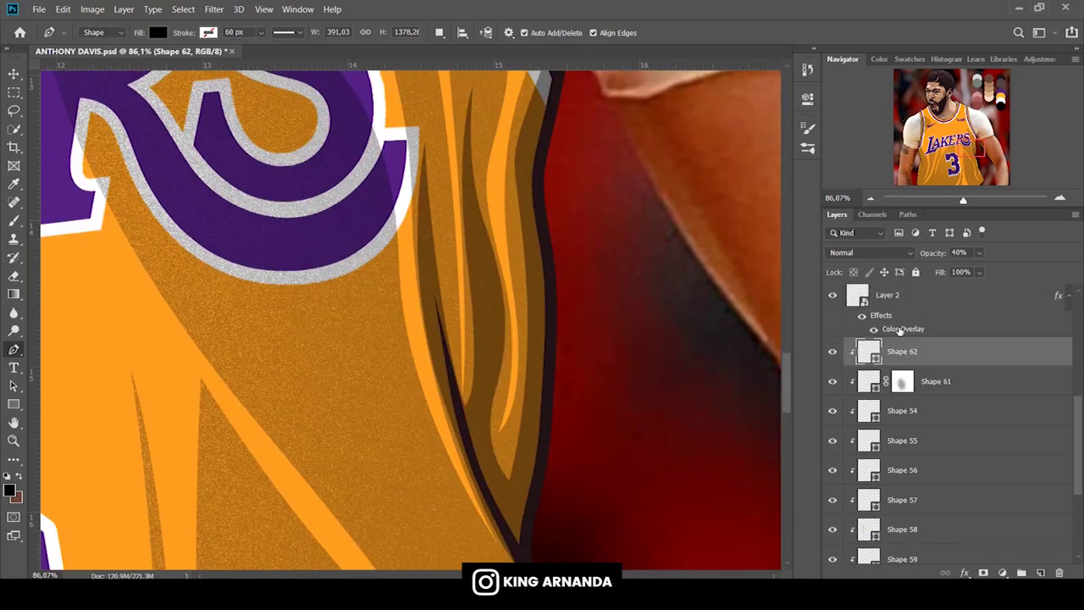
drag(931, 252, 1019, 265)
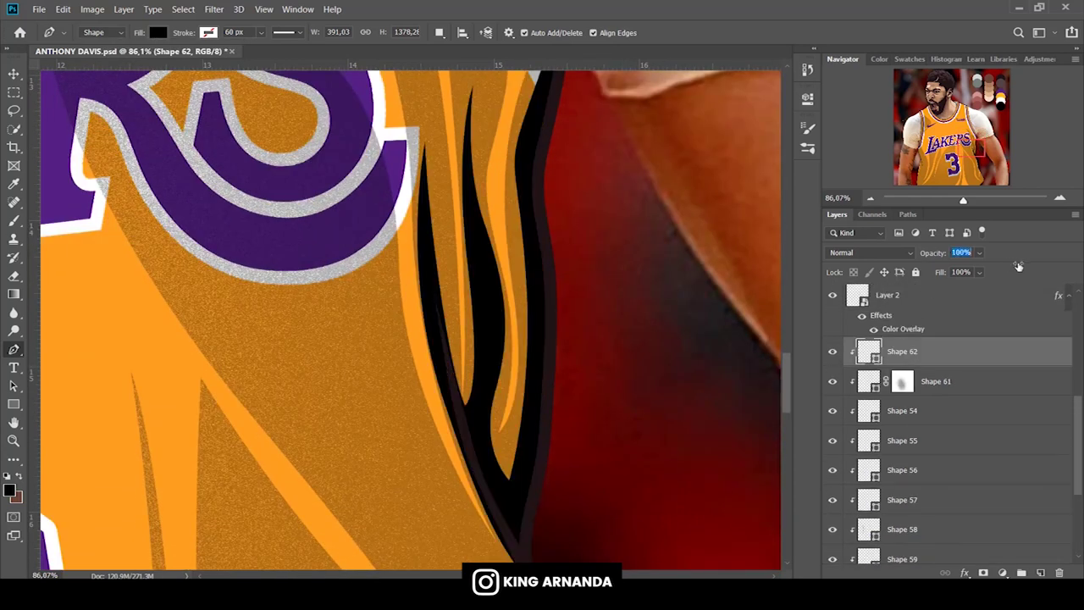
text(40)
key(Return)
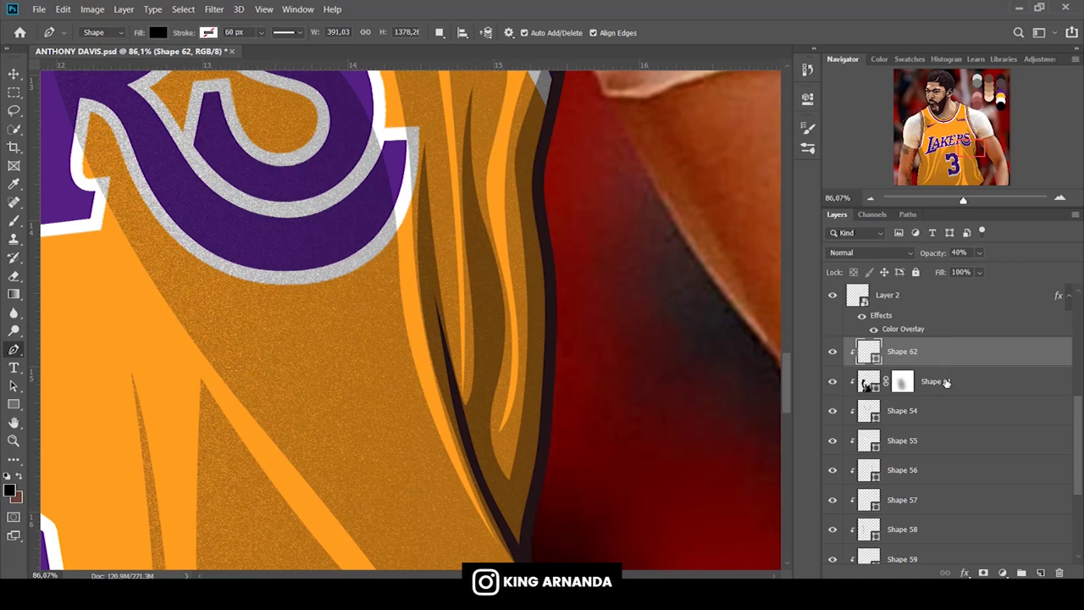
click(101, 33)
click(97, 53)
scroll(415, 313, down, 5)
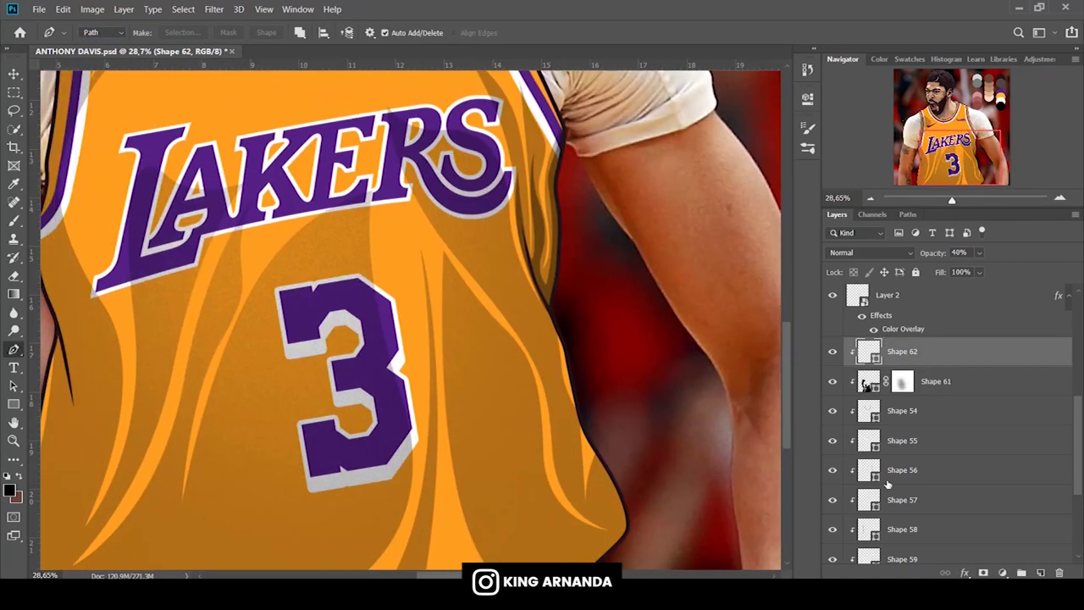
Begin a fold path below the LAKERS lettering, down to the hem and up the left side.
scroll(931, 423, down, 5)
alt+click(832, 548)
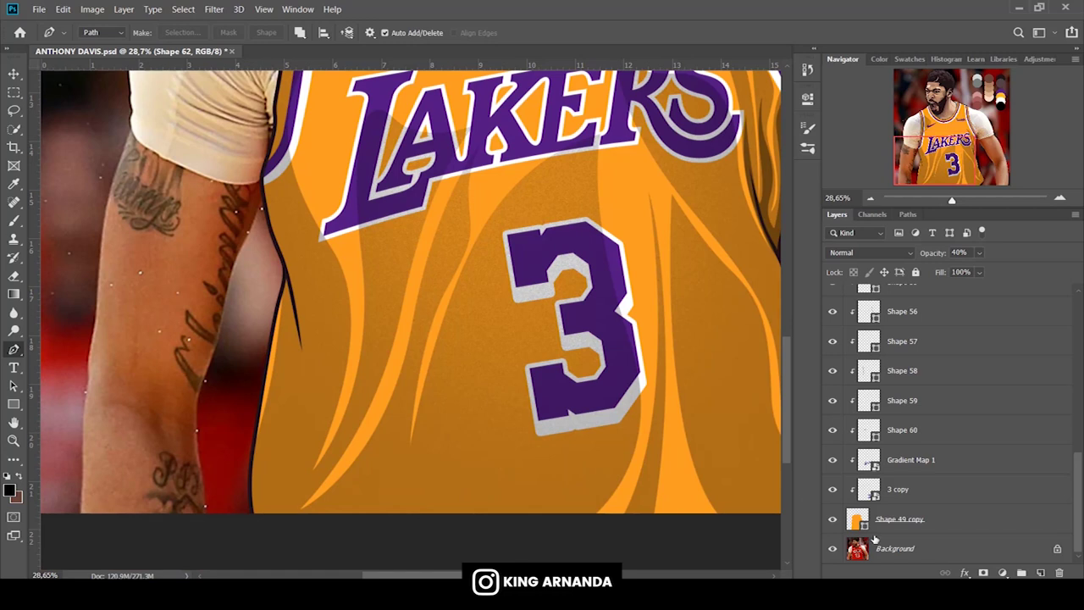
click(832, 519)
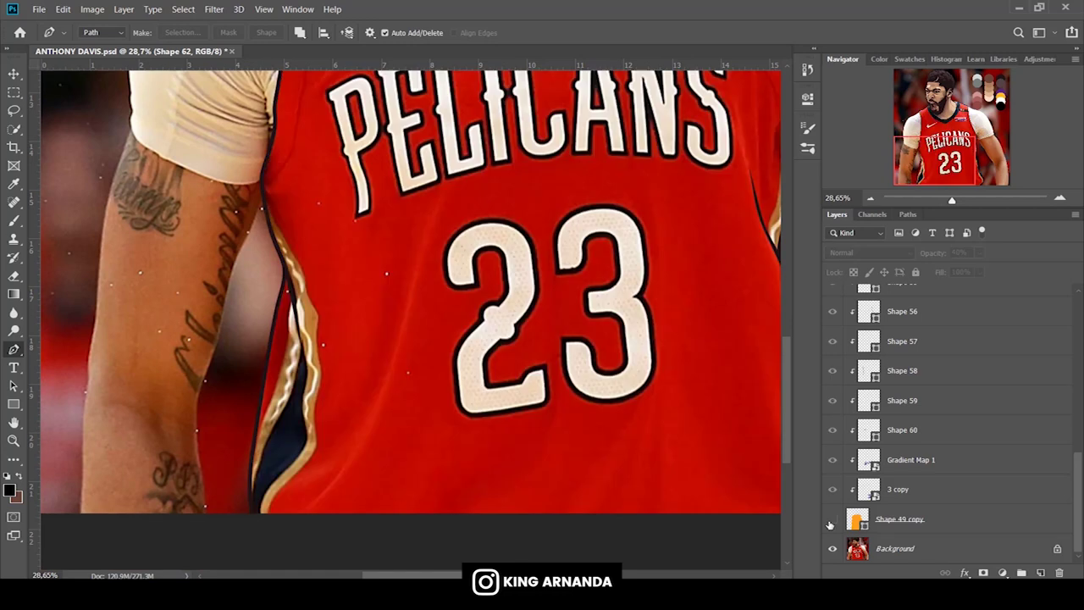
click(832, 519)
click(831, 519)
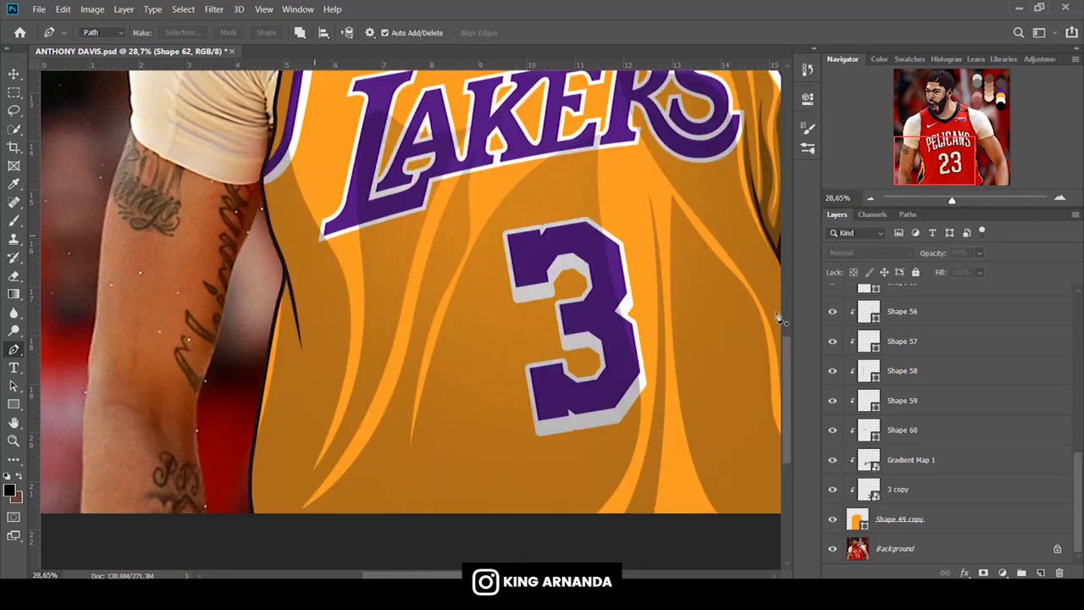
scroll(893, 372, up, 3)
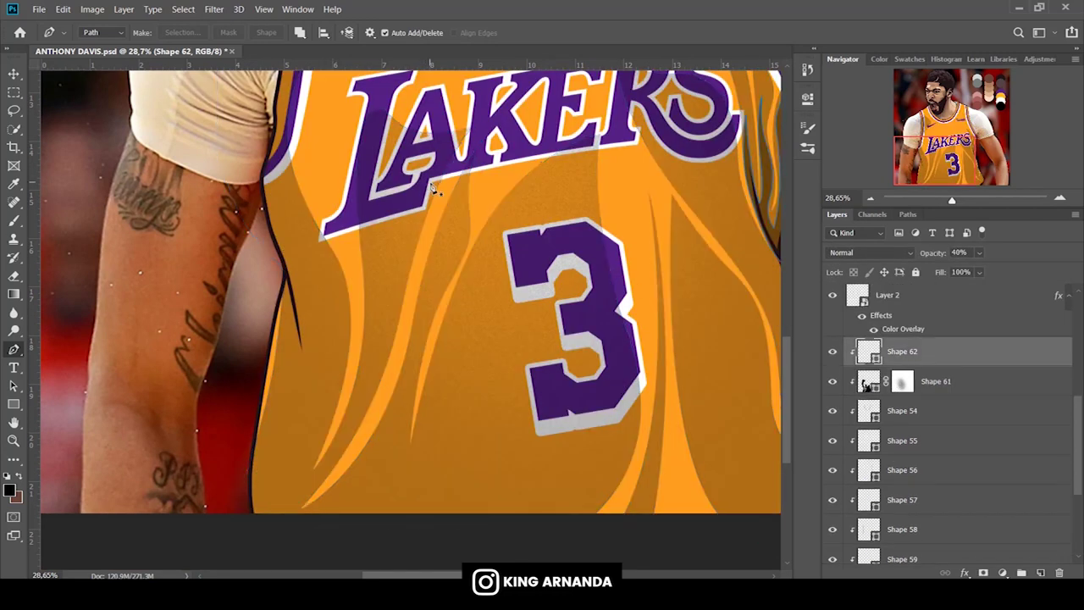
drag(393, 310, 383, 372)
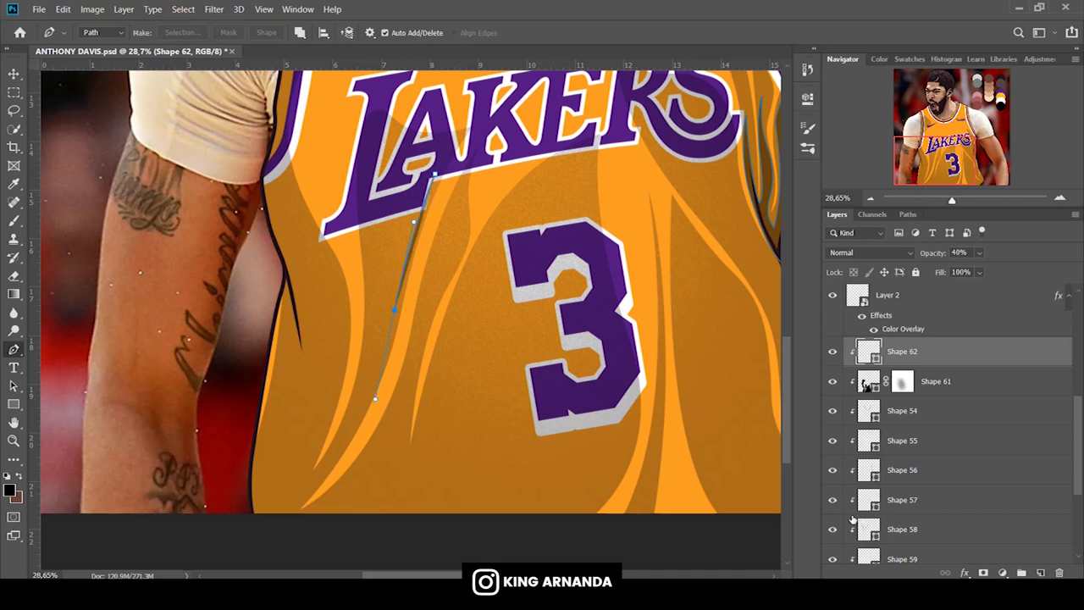
scroll(851, 518, down, 3)
click(832, 536)
drag(330, 472, 264, 532)
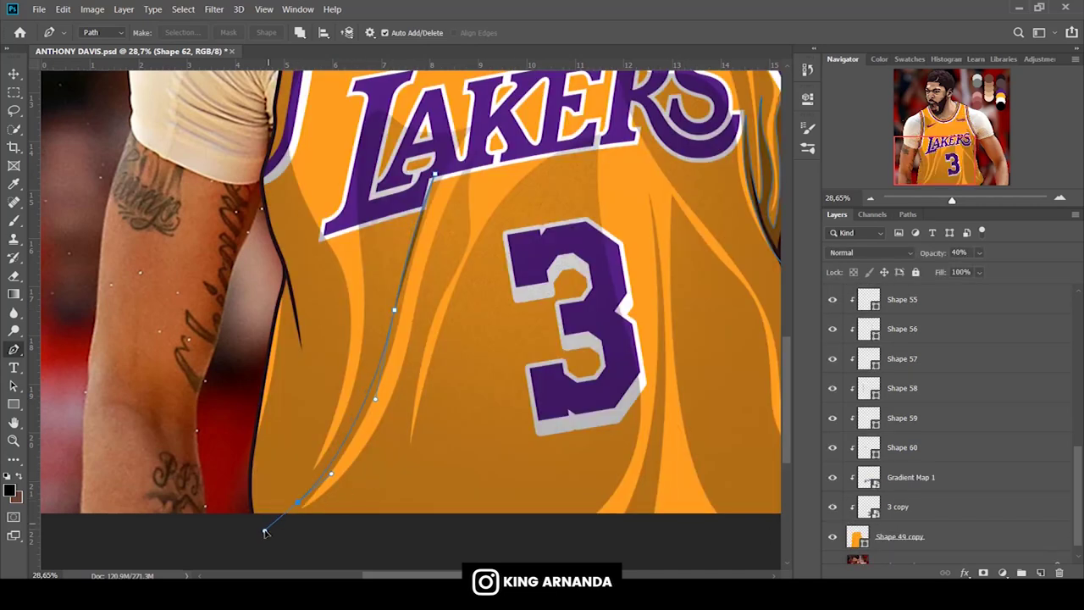
click(241, 528)
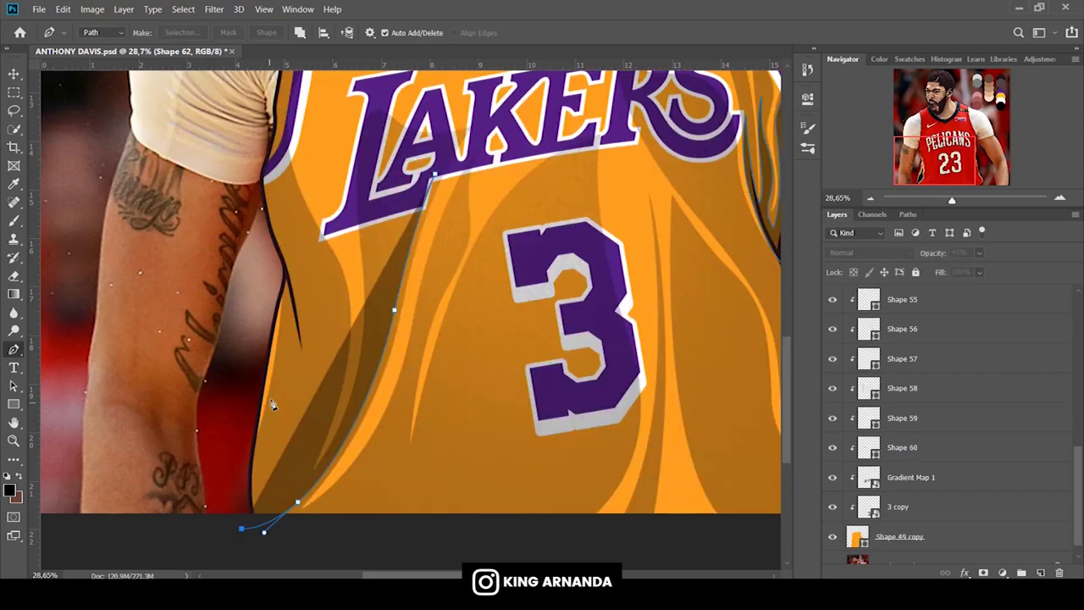
drag(250, 367, 261, 302)
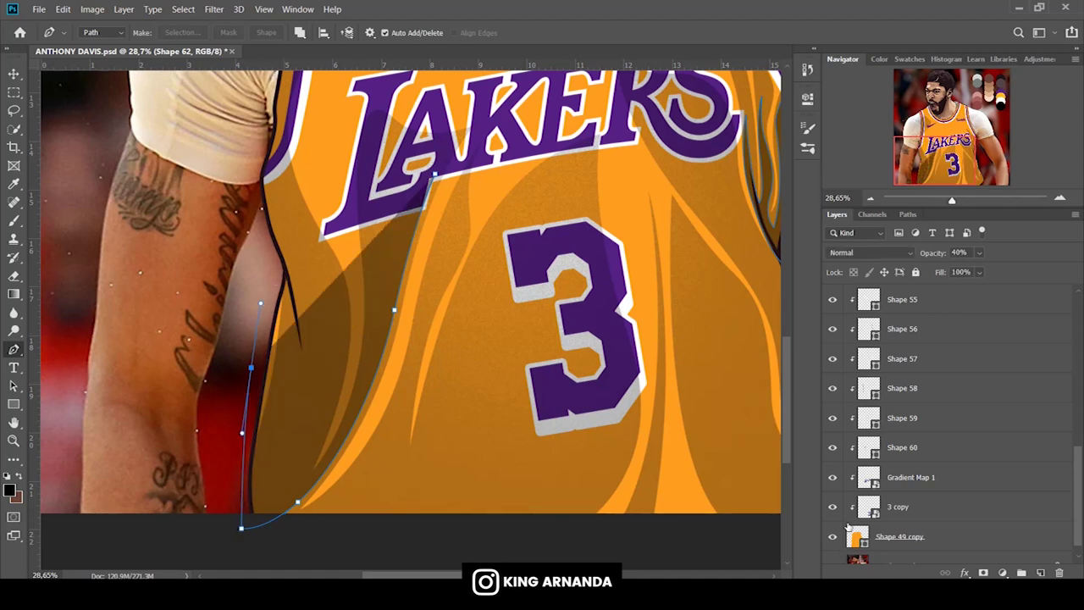
Extend the fold toward the armhole, curve it back, and close the shape at its start.
click(832, 536)
drag(218, 193, 227, 151)
drag(303, 274, 316, 373)
click(860, 539)
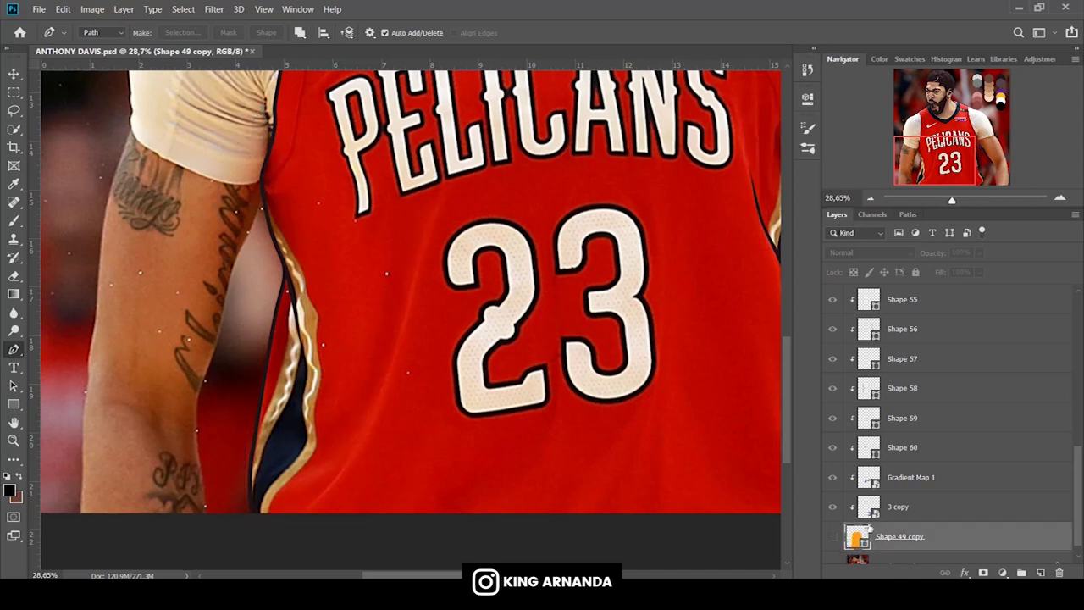
scroll(864, 423, up, 3)
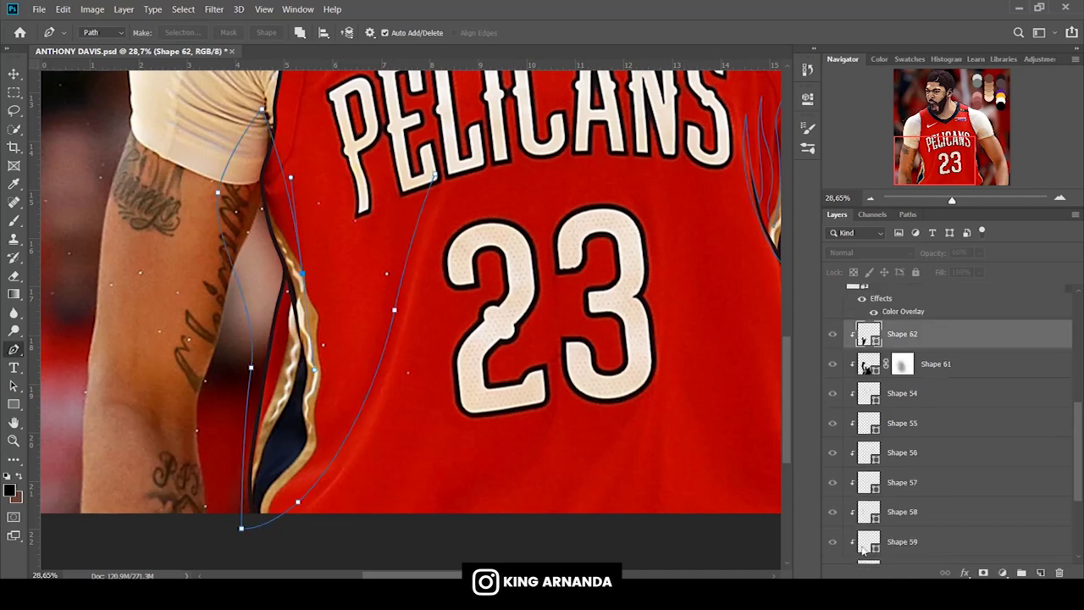
scroll(862, 549, down, 5)
click(832, 519)
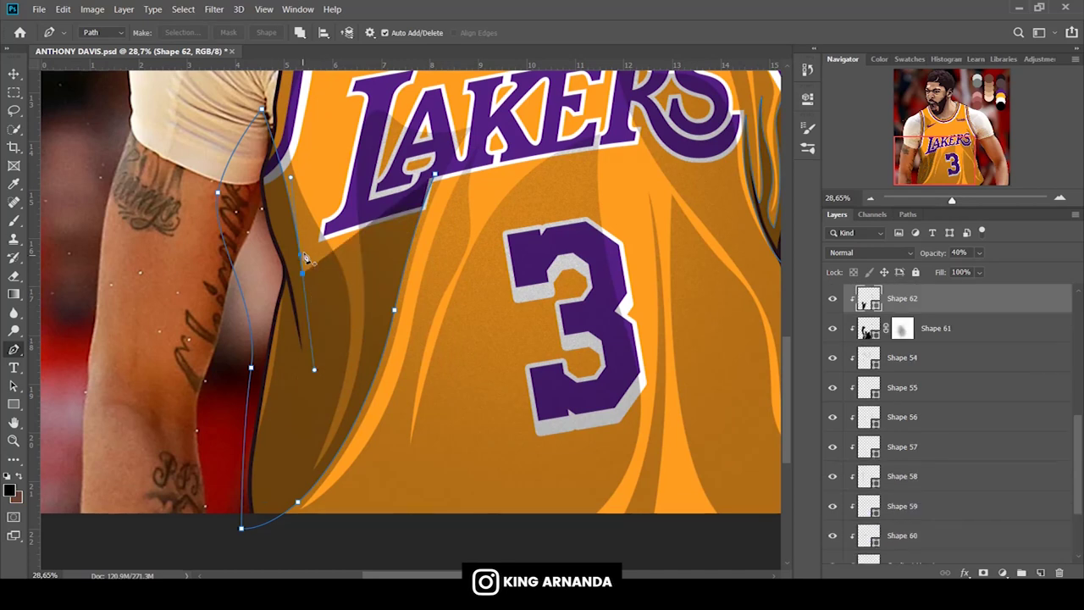
click(269, 501)
drag(364, 365, 383, 243)
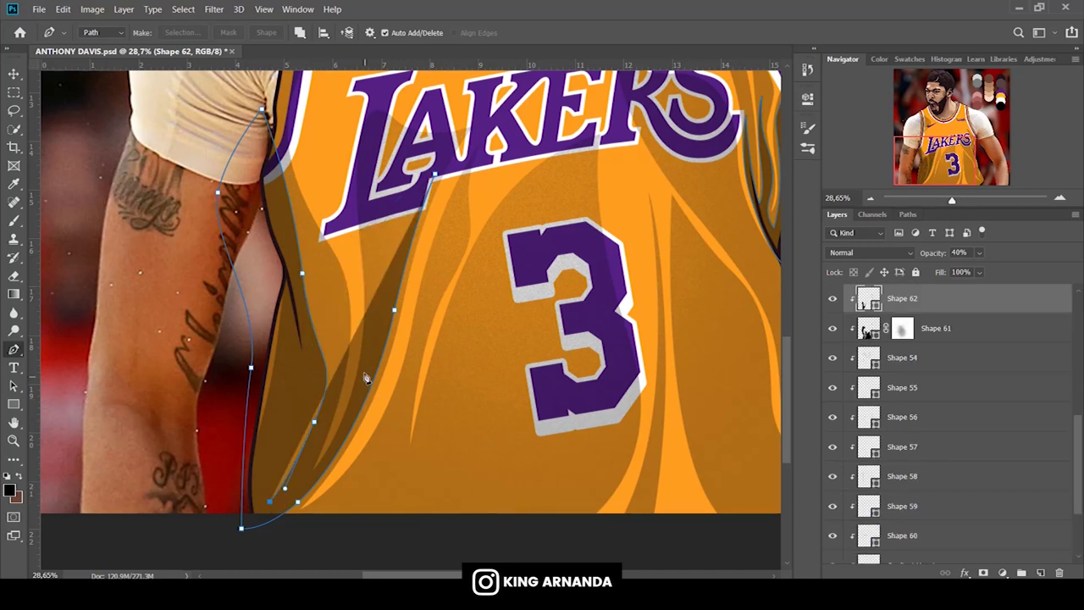
click(432, 176)
Add an anchor point to bend the fold's inner edge into a longer crease.
scroll(508, 220, up, 1)
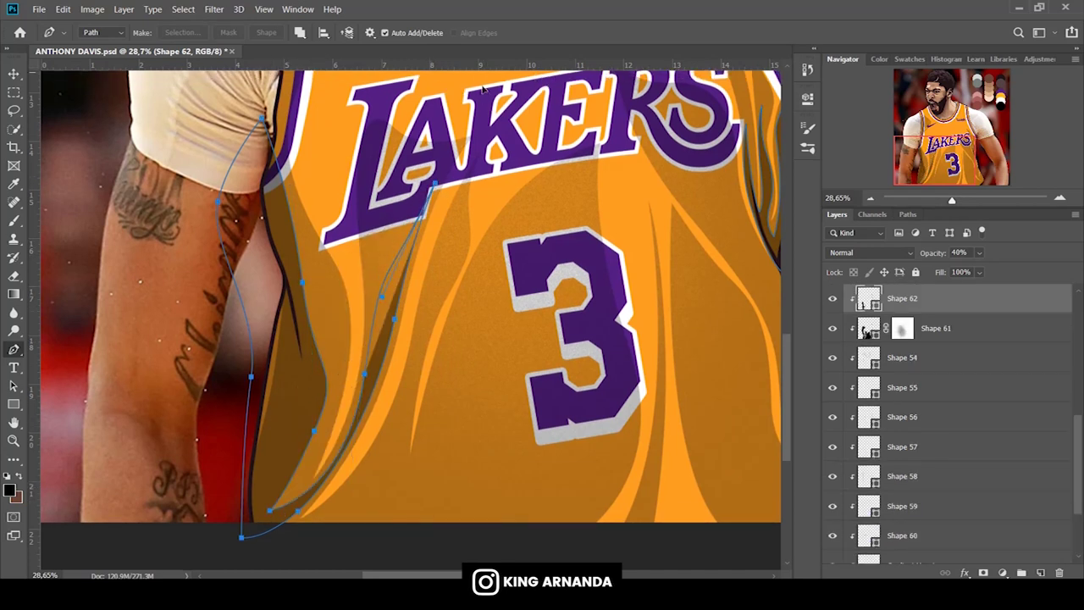
right_click(14, 349)
click(68, 421)
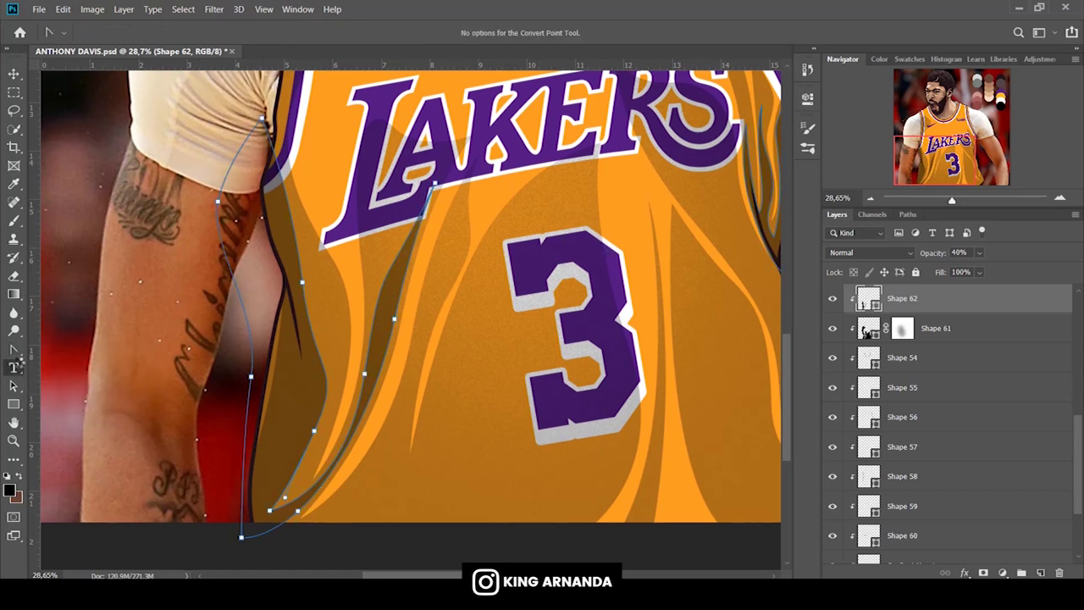
right_click(13, 348)
click(68, 390)
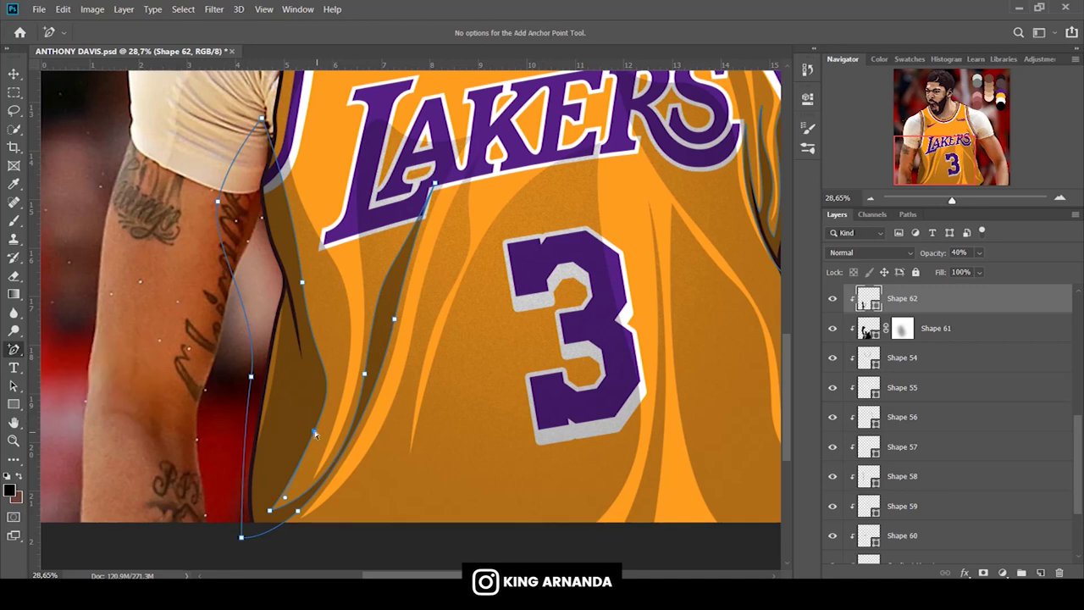
drag(362, 375, 343, 495)
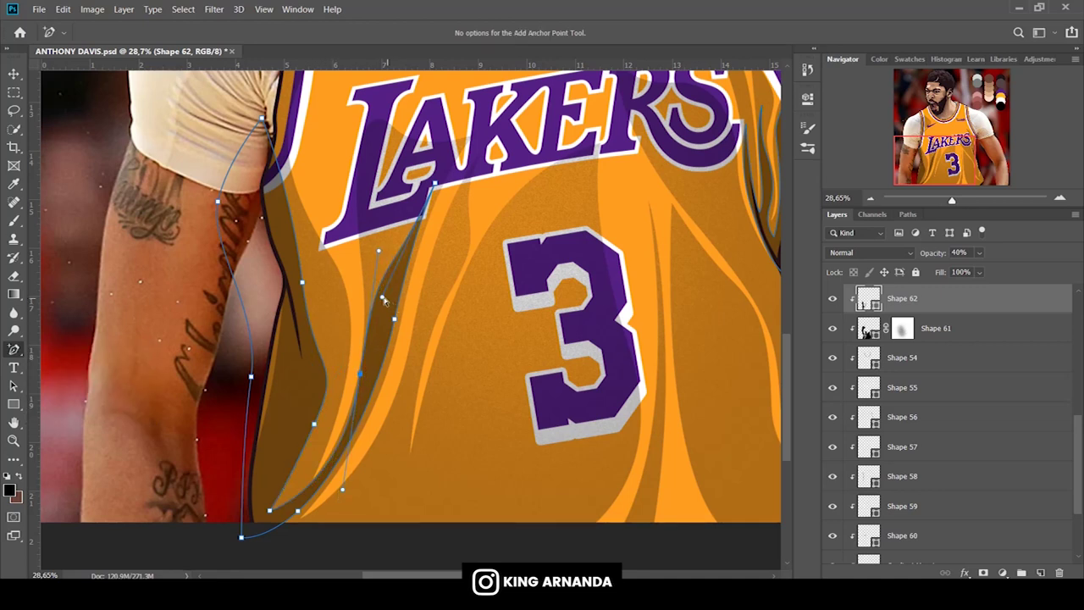
key(Return)
Add a mask to Shape 62 and paint black with a smaller brush to fade the fold.
key(b)
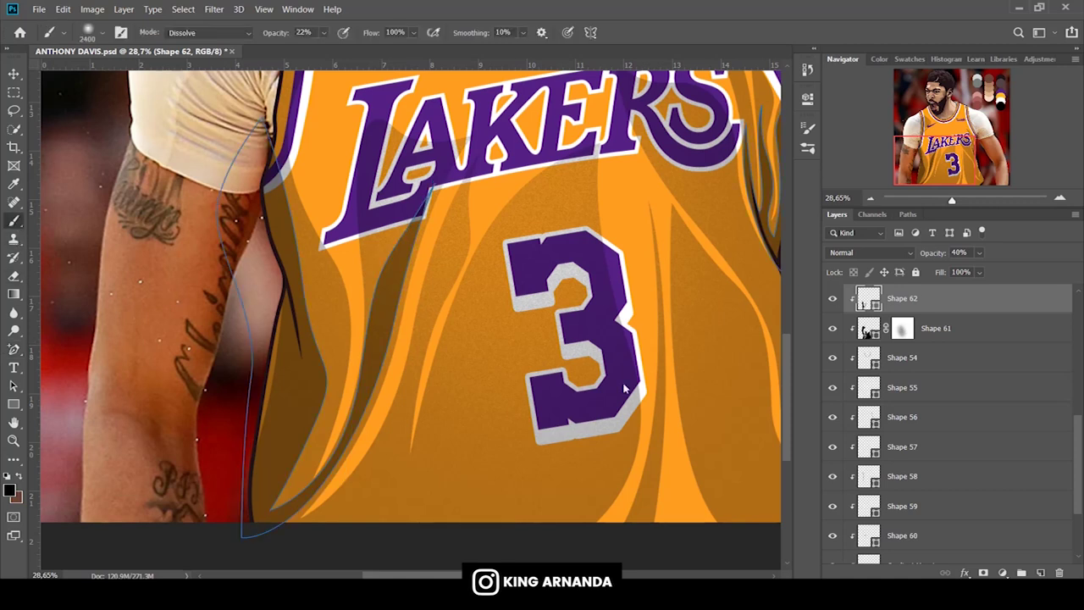
click(983, 572)
key(bracketleft)
key(bracketleft)
key(bracketleft)
drag(460, 310, 435, 460)
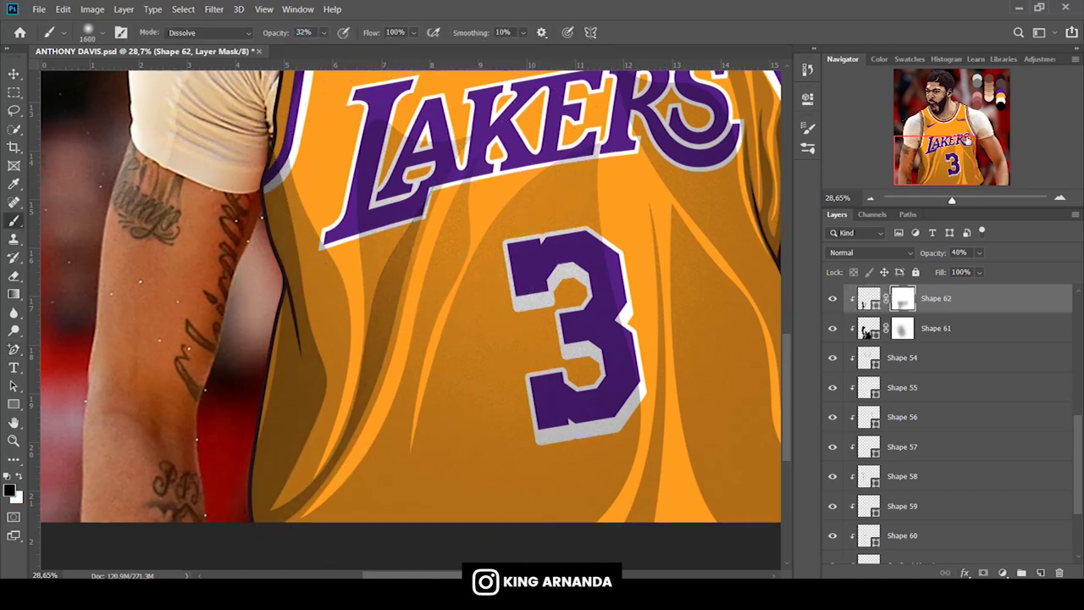
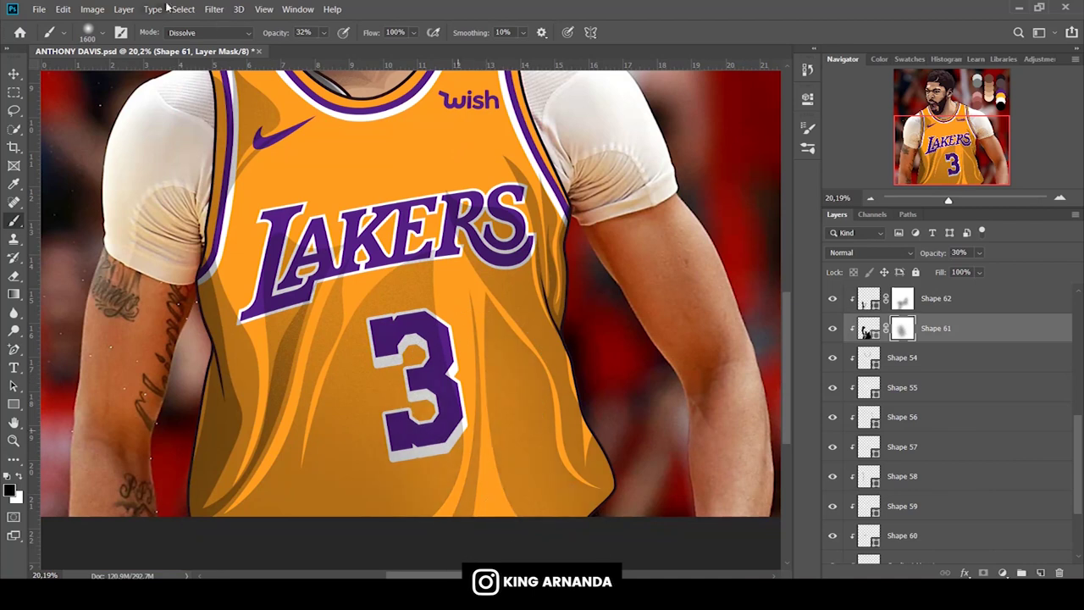
Compare the painted jersey against the photo and set the Pen tool to Shape mode.
click(497, 551)
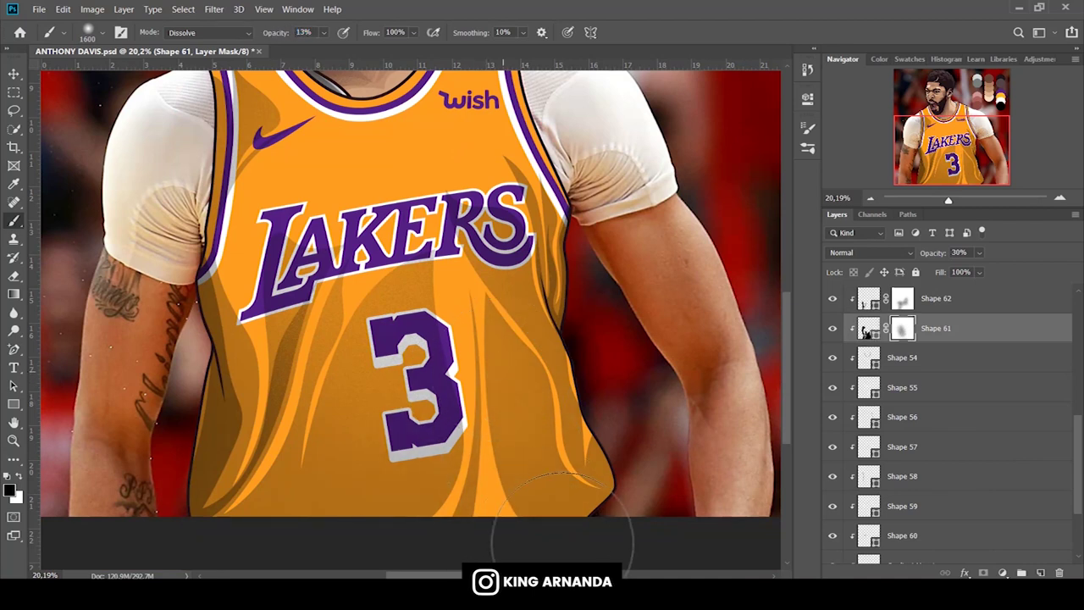
click(13, 349)
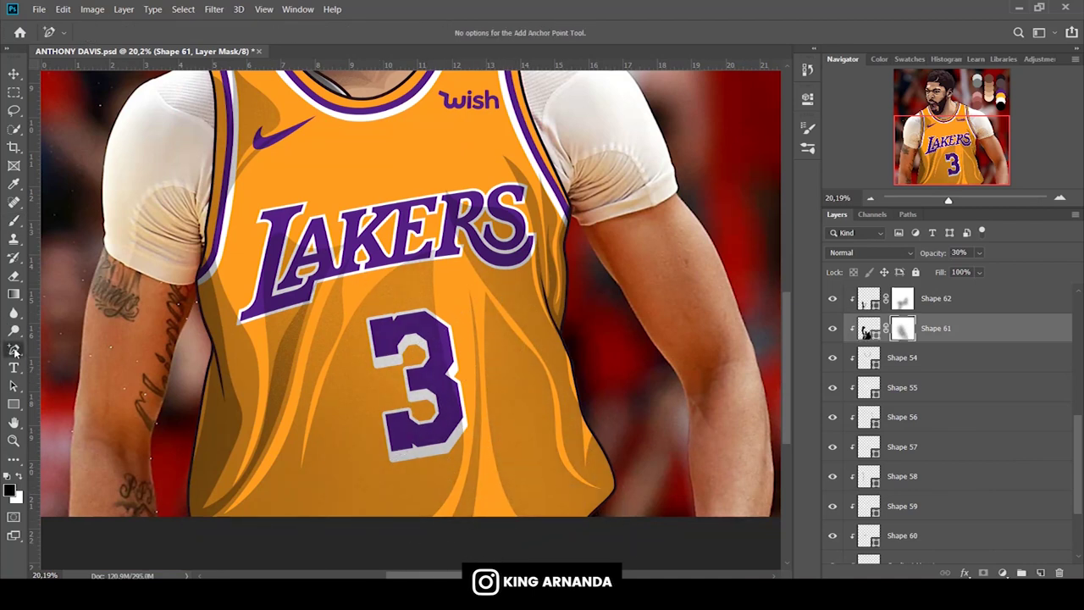
scroll(908, 520, down, 3)
click(834, 519)
click(834, 519)
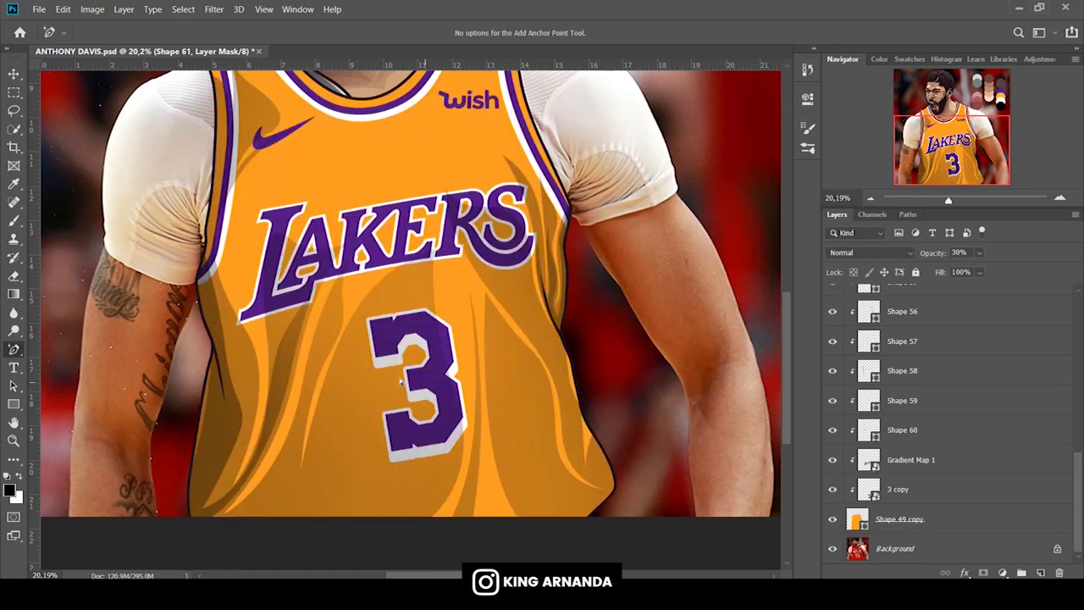
right_click(14, 349)
click(64, 348)
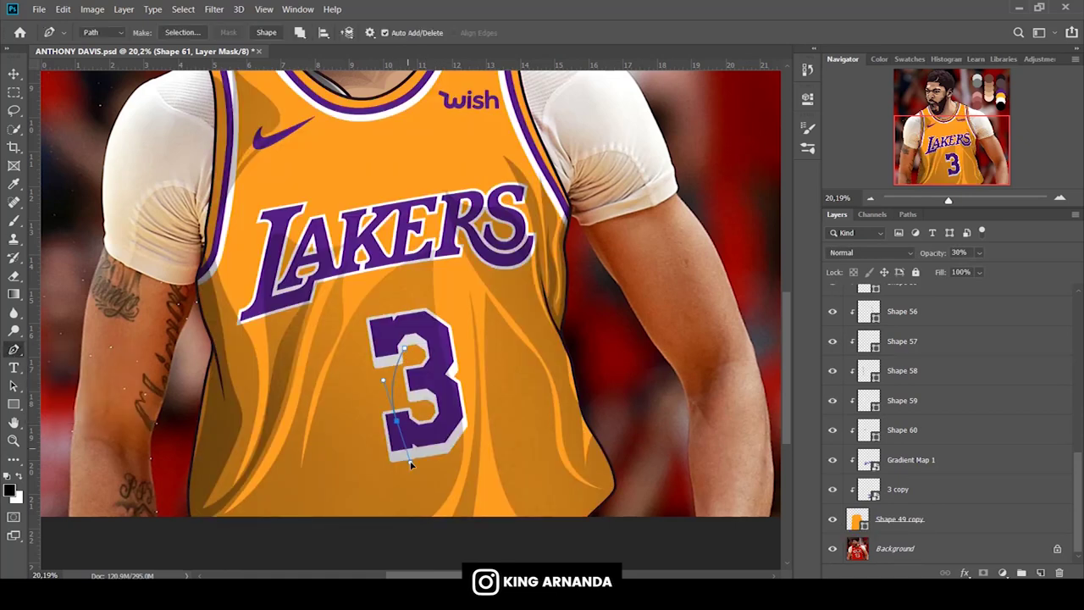
Draw a dark shadow shape curving down from the number 3 toward the jersey hem.
click(102, 32)
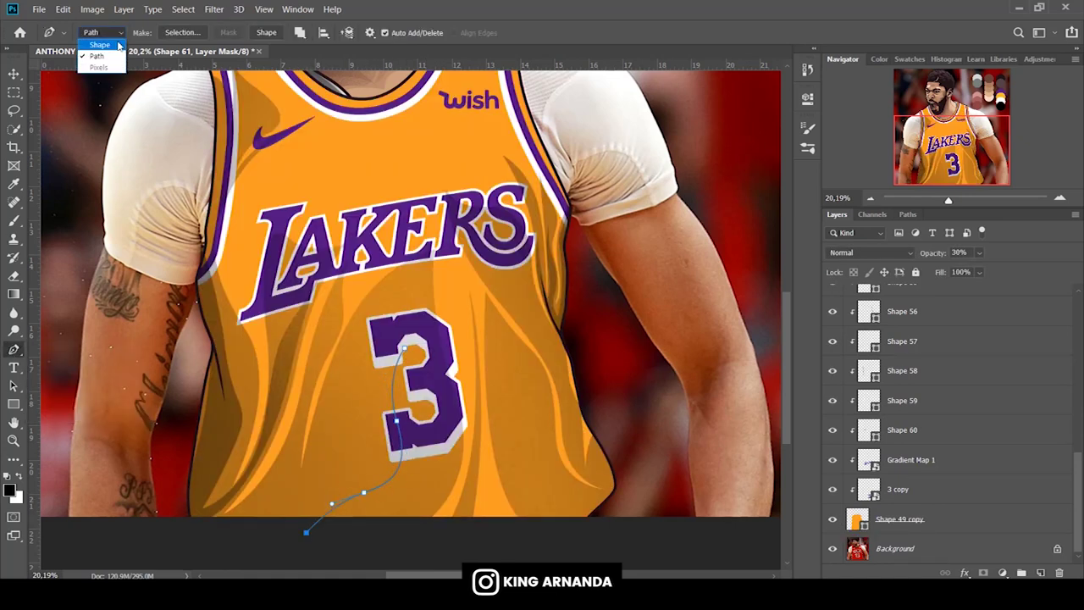
click(403, 347)
drag(396, 409, 407, 442)
mouse_move(370, 475)
mouse_down()
mouse_move(342, 493)
mouse_move(378, 444)
mouse_up()
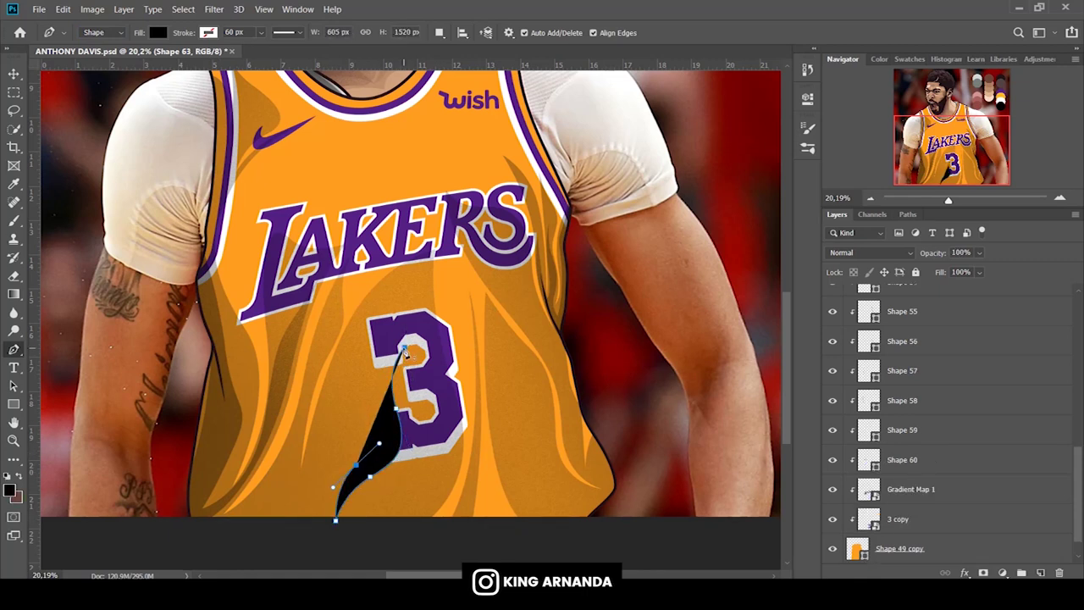
key(Return)
Set the Shape 63 shadow to 40% opacity, mask it, and lower the brush to 63%.
click(13, 220)
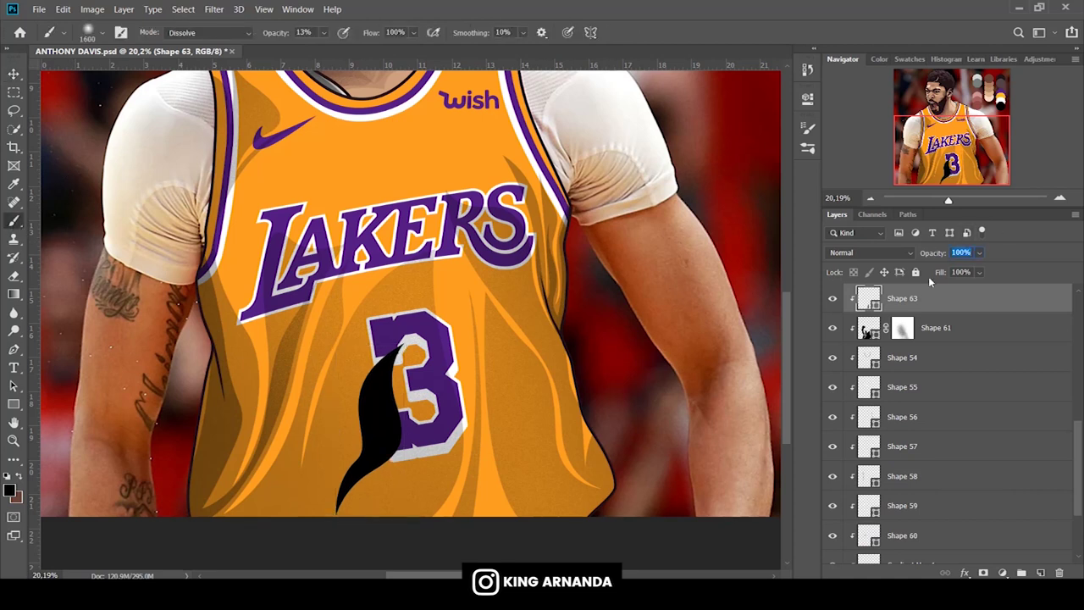
text(40)
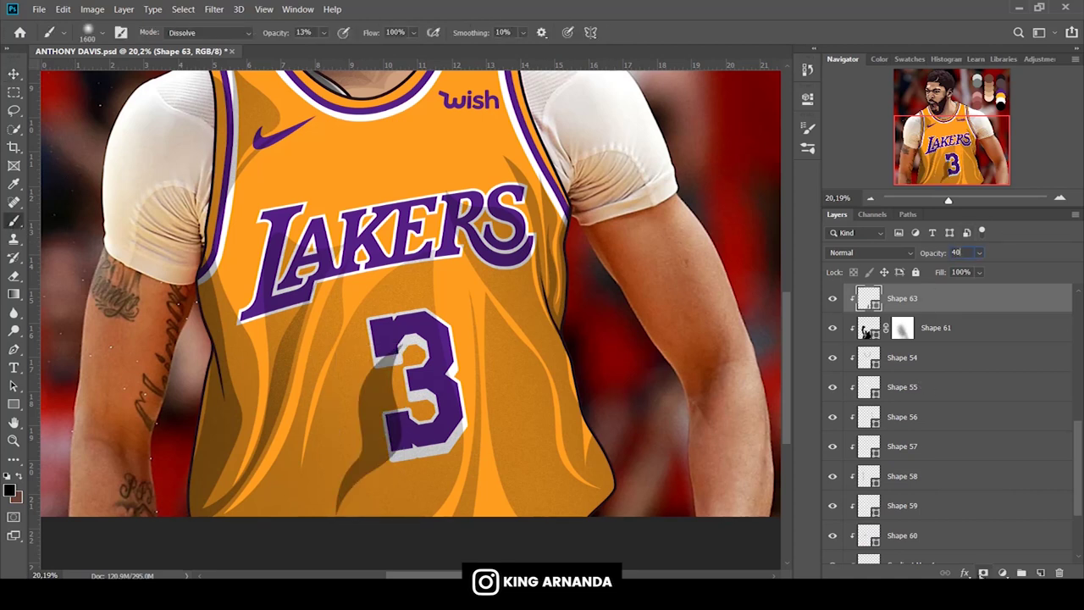
click(982, 573)
scroll(880, 503, down, 3)
click(832, 518)
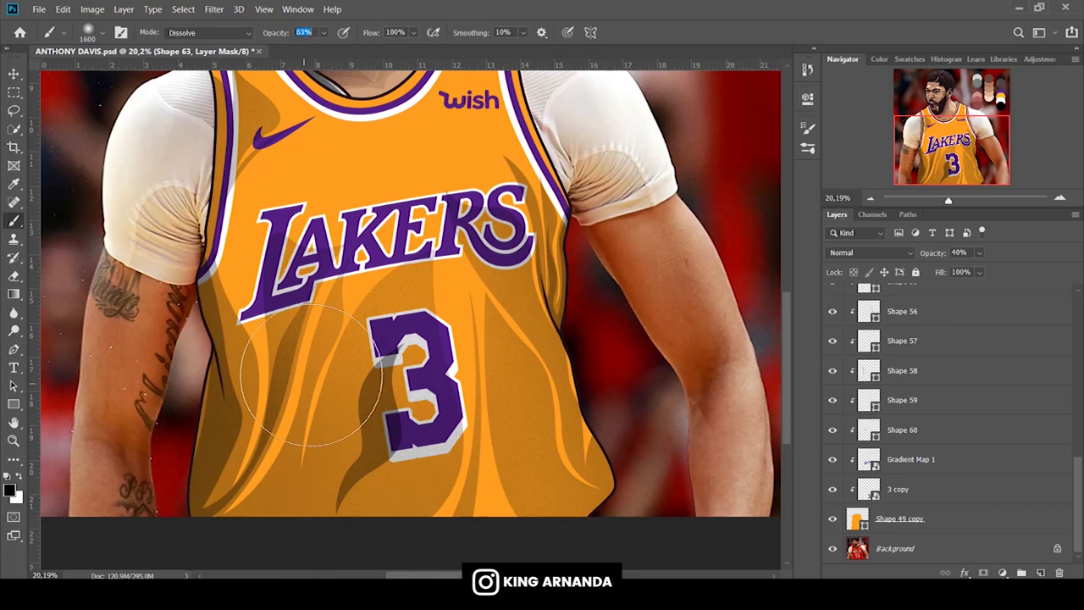
key(6)
key(3)
drag(948, 199, 954, 199)
Select Shape 61 and hide the painted jersey to trace the photo's collar.
key(p)
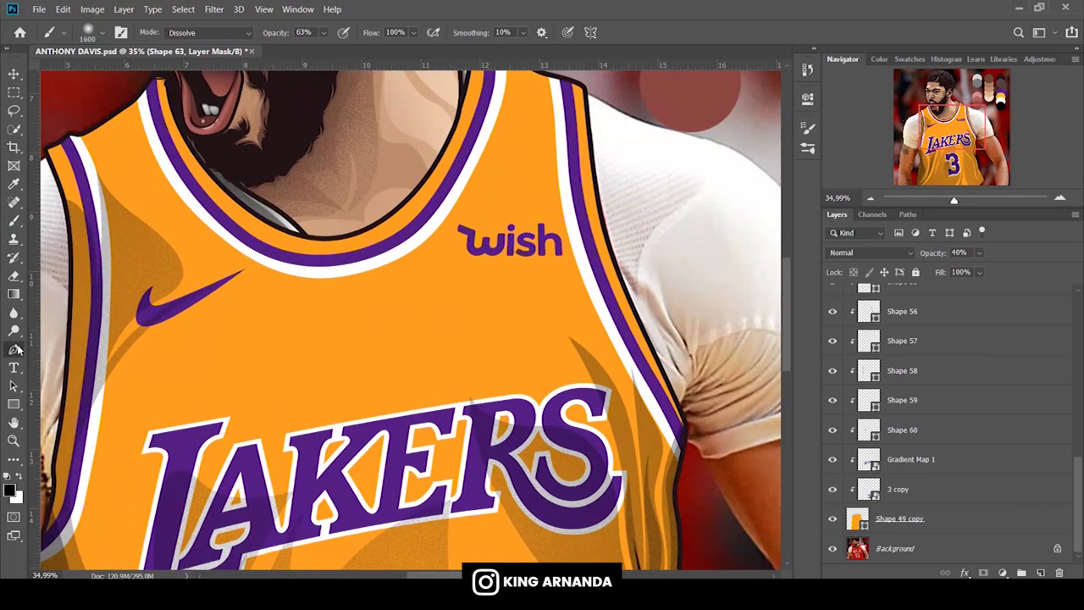
scroll(940, 385, up, 2)
scroll(941, 385, up, 2)
click(945, 393)
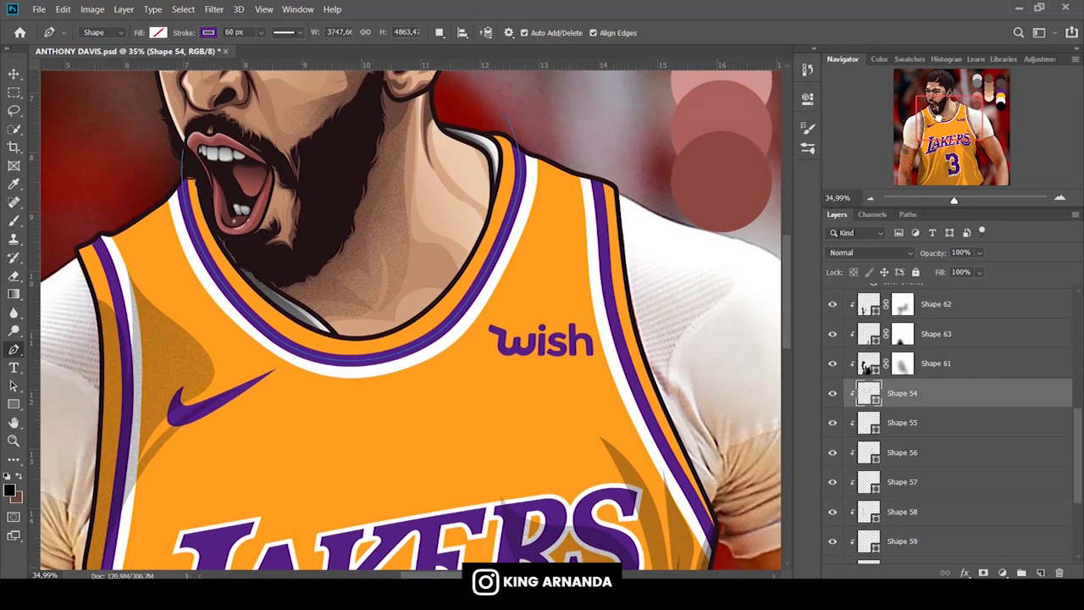
click(961, 371)
scroll(931, 424, down, 5)
click(835, 518)
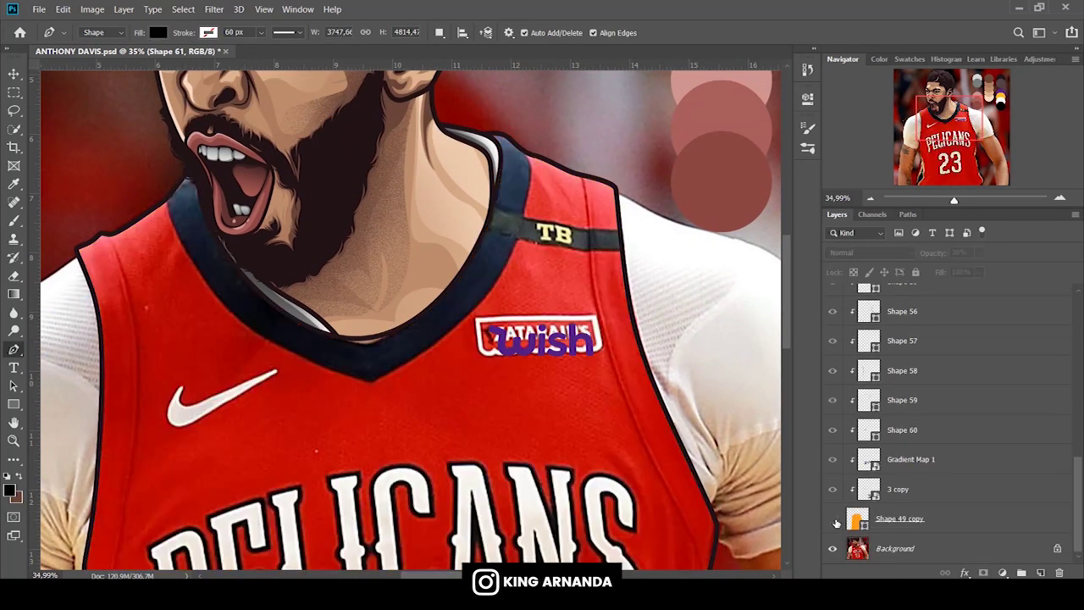
Outline a highlight shape around the neckline and both shoulders.
click(630, 306)
click(621, 276)
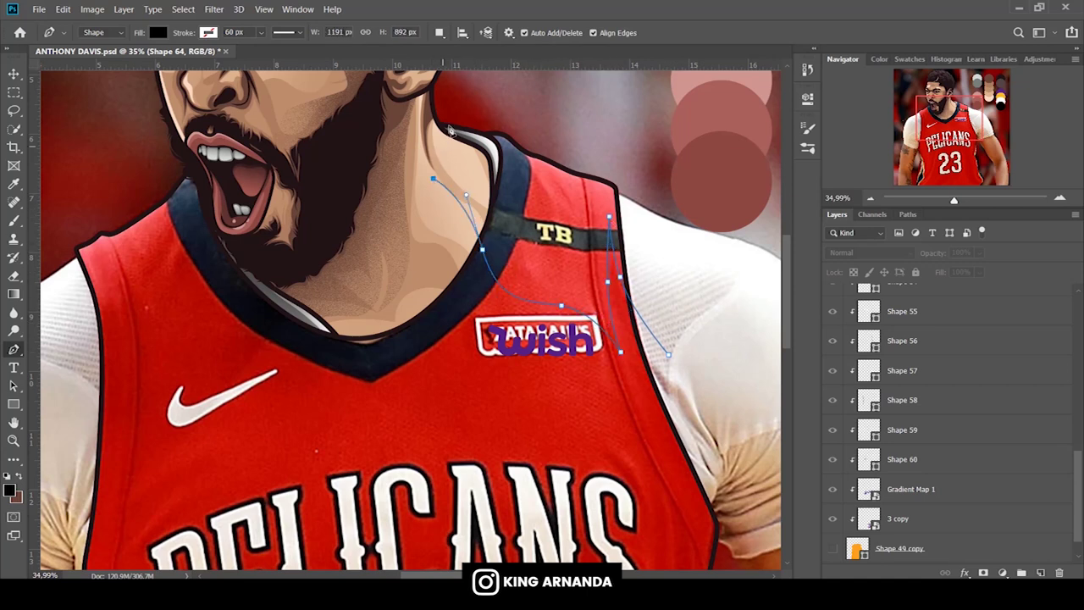
click(256, 112)
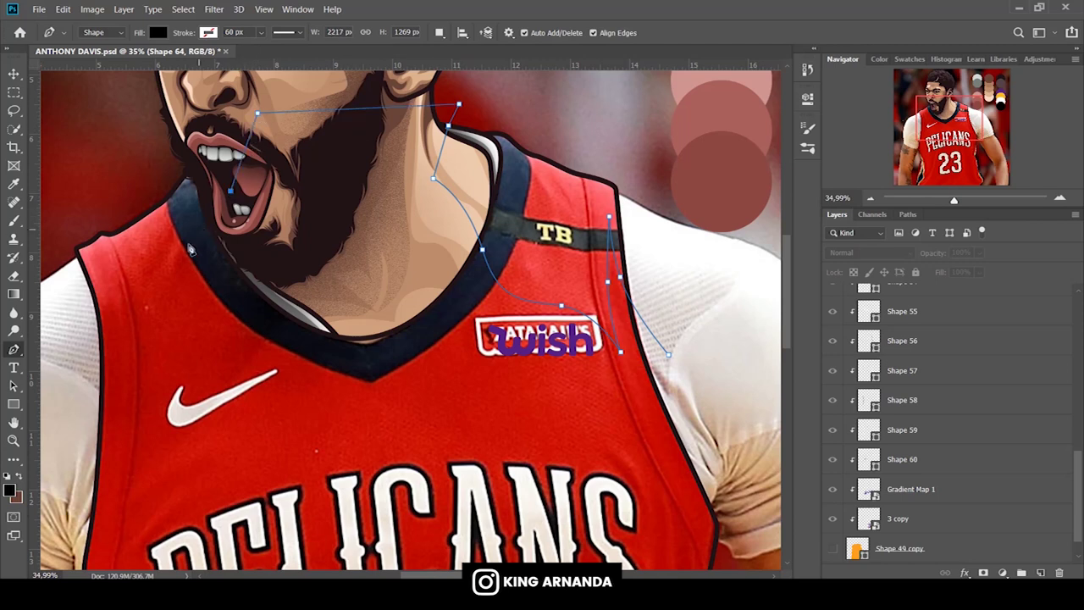
click(159, 275)
click(832, 548)
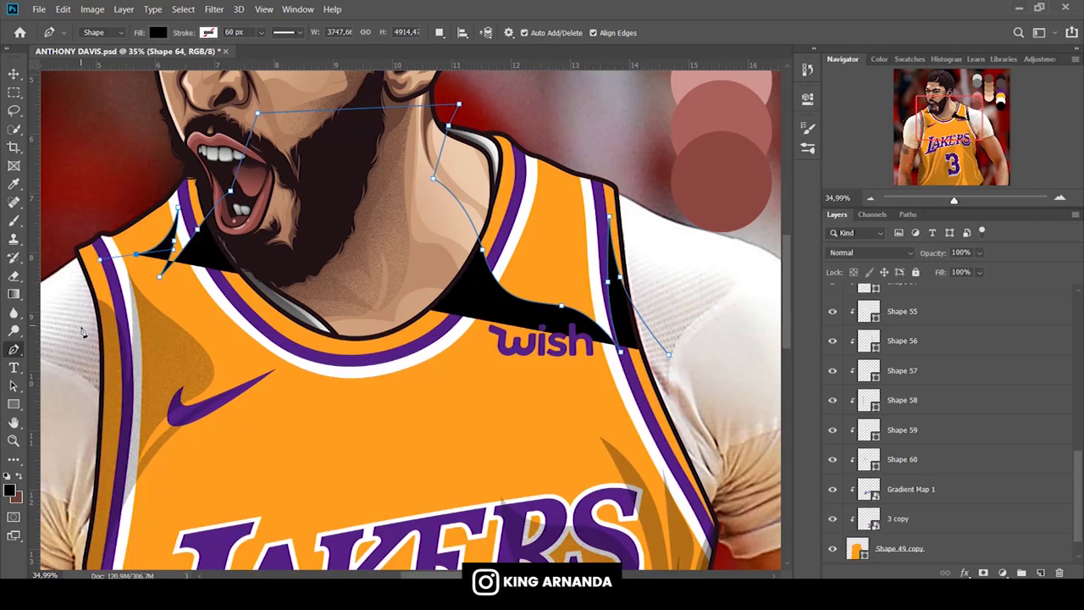
drag(79, 326, 70, 195)
drag(478, 87, 639, 148)
click(669, 357)
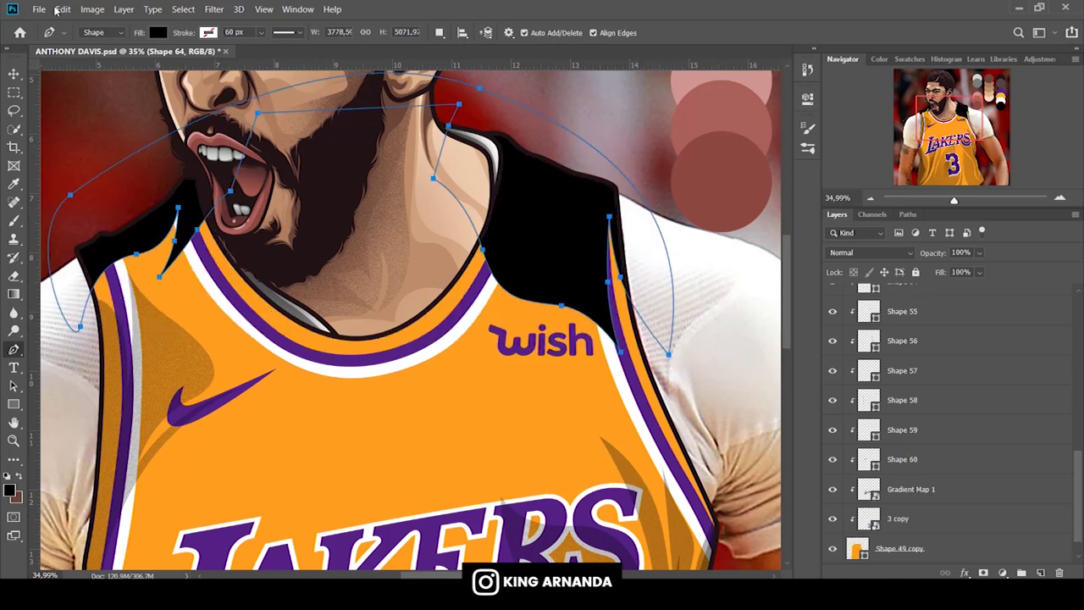
Make Shape 64 white at 40% opacity, mask it, and fade it near the left shoulder.
click(154, 34)
click(166, 122)
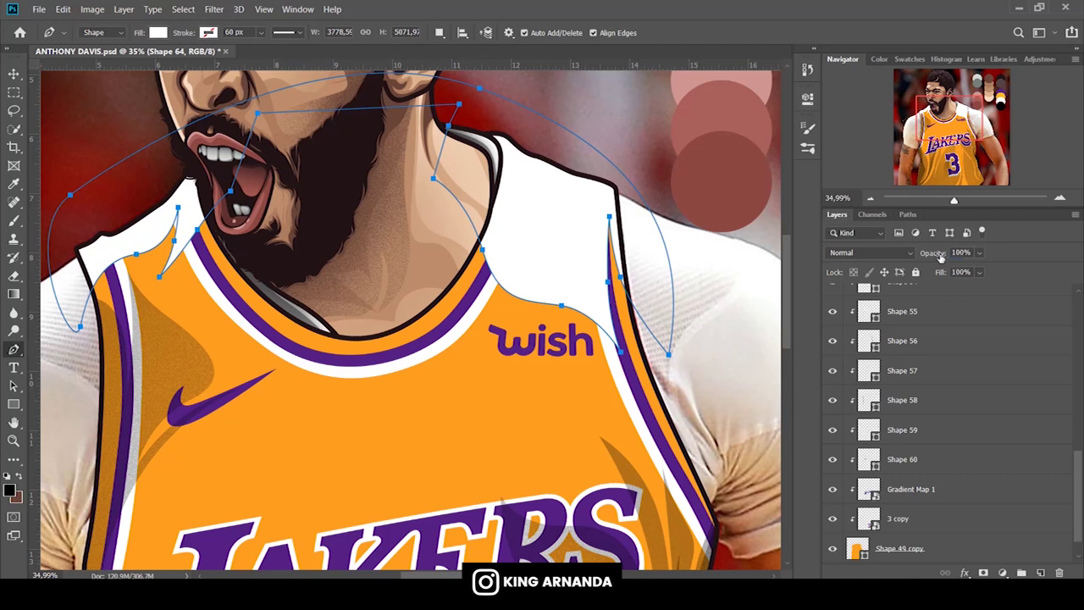
text(40)
key(Return)
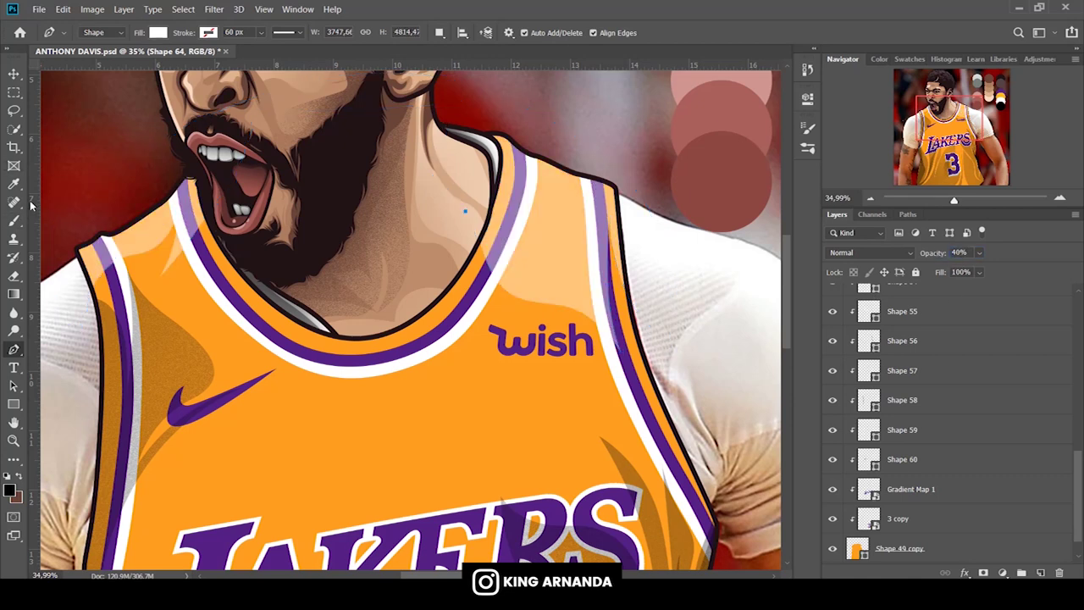
click(14, 220)
click(983, 572)
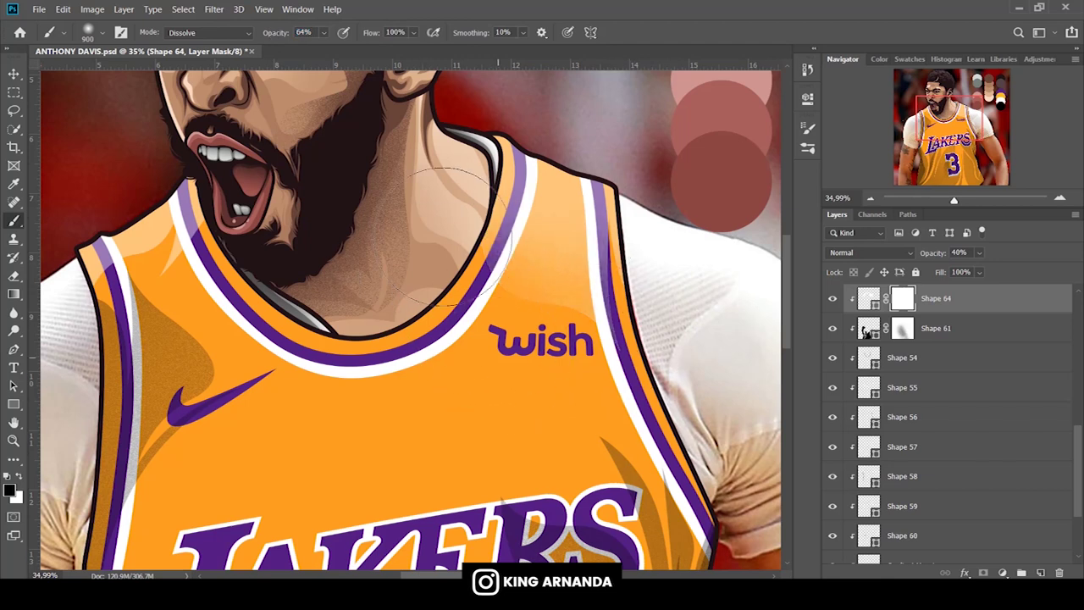
key(bracketleft)
key(bracketleft)
key(bracketleft)
drag(140, 267, 185, 306)
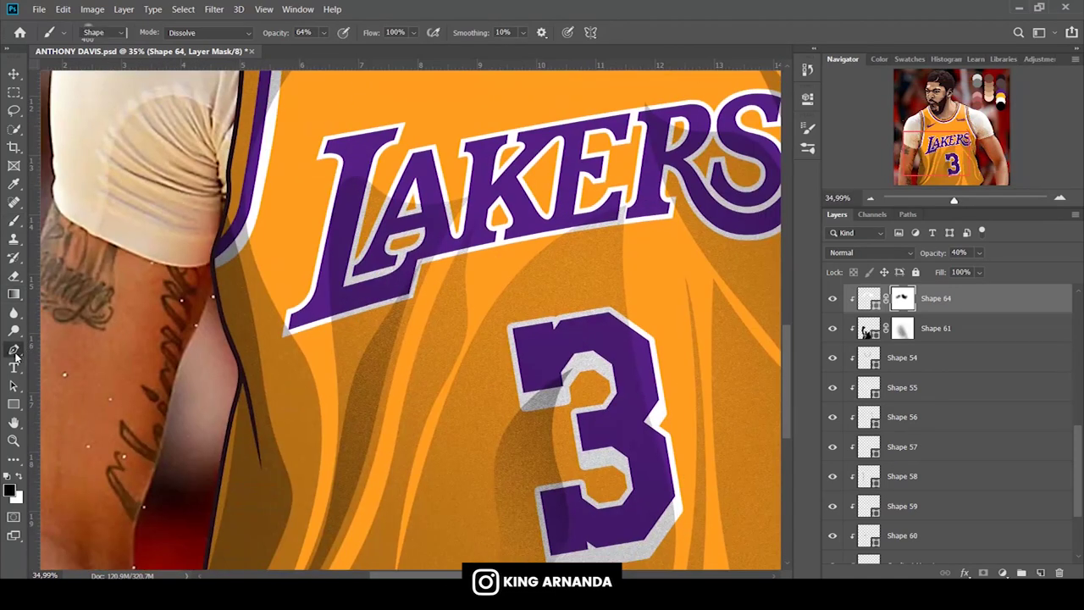
Draw a curved white fold shape running up to the LAKERS letters.
scroll(931, 424, down, 5)
click(832, 518)
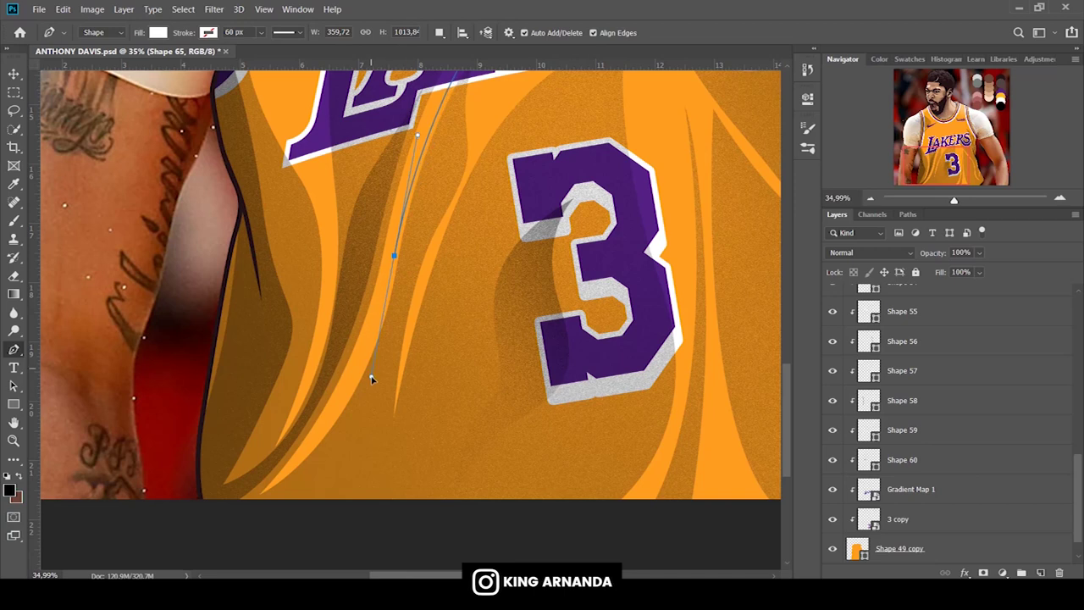
drag(313, 440, 371, 375)
click(394, 222)
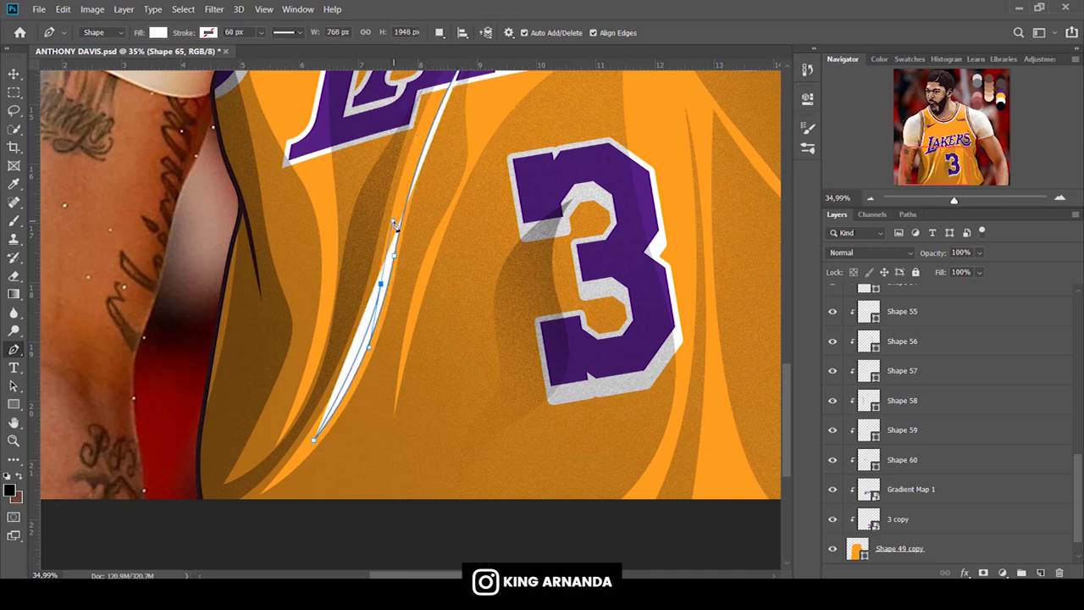
scroll(458, 125, up, 2)
click(465, 127)
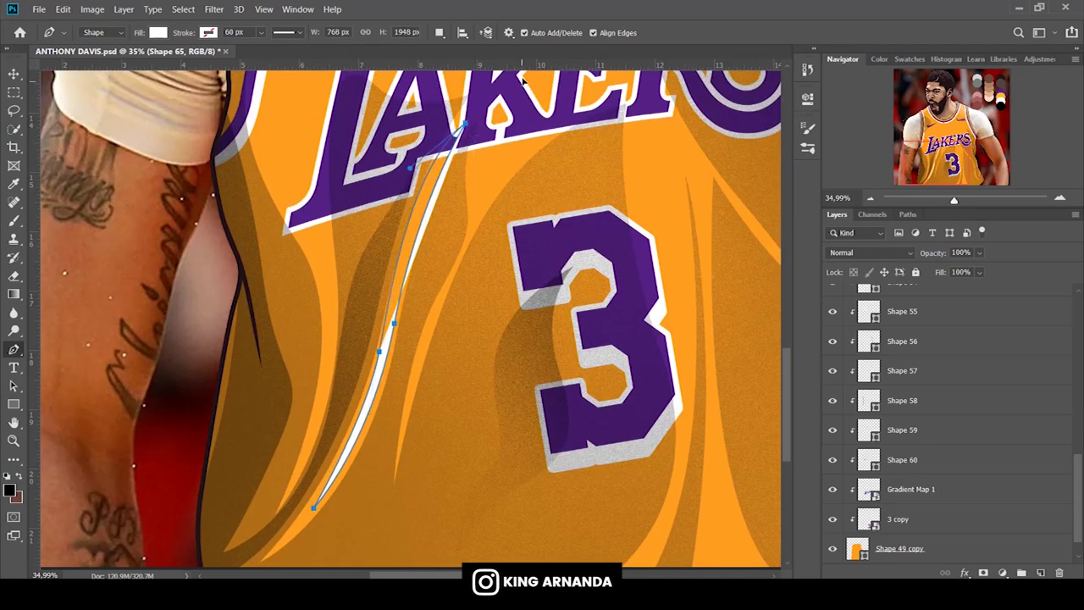
Keep the fold's blending mode at Normal and set its opacity to 60%.
text(40)
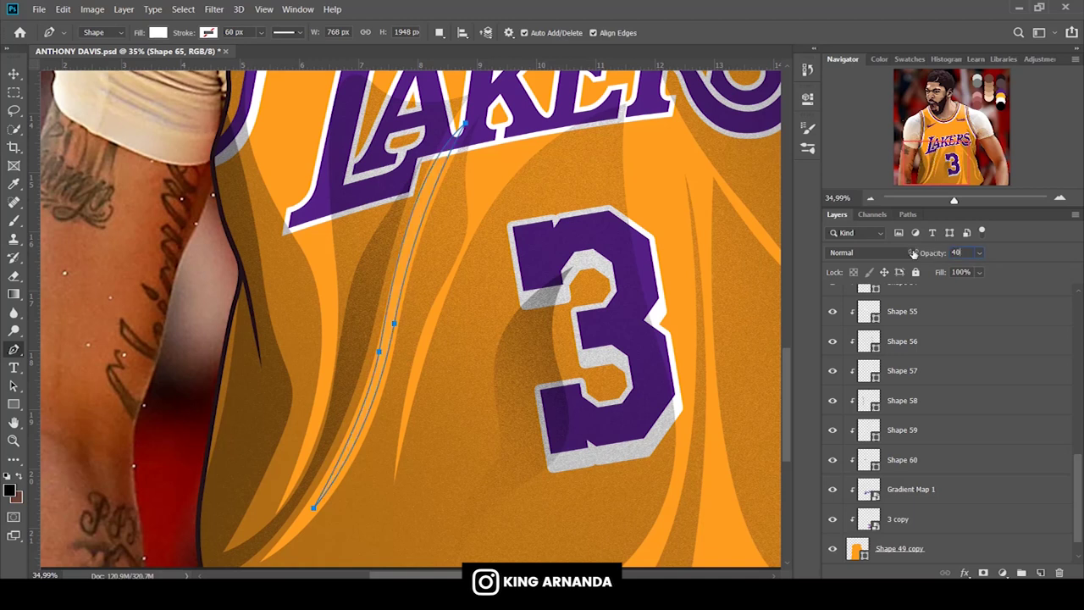
click(881, 252)
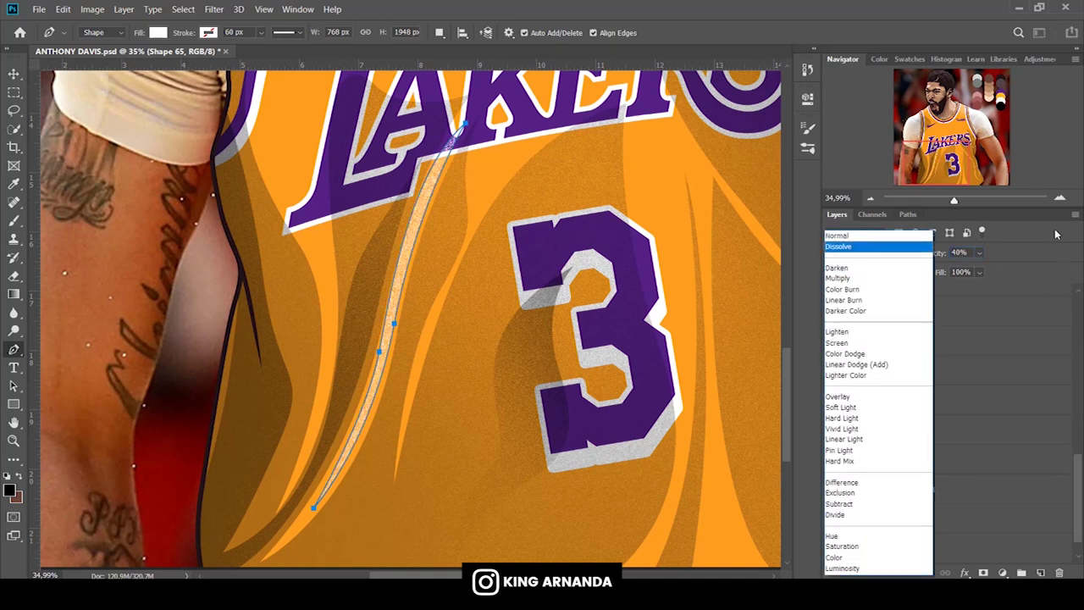
click(1056, 234)
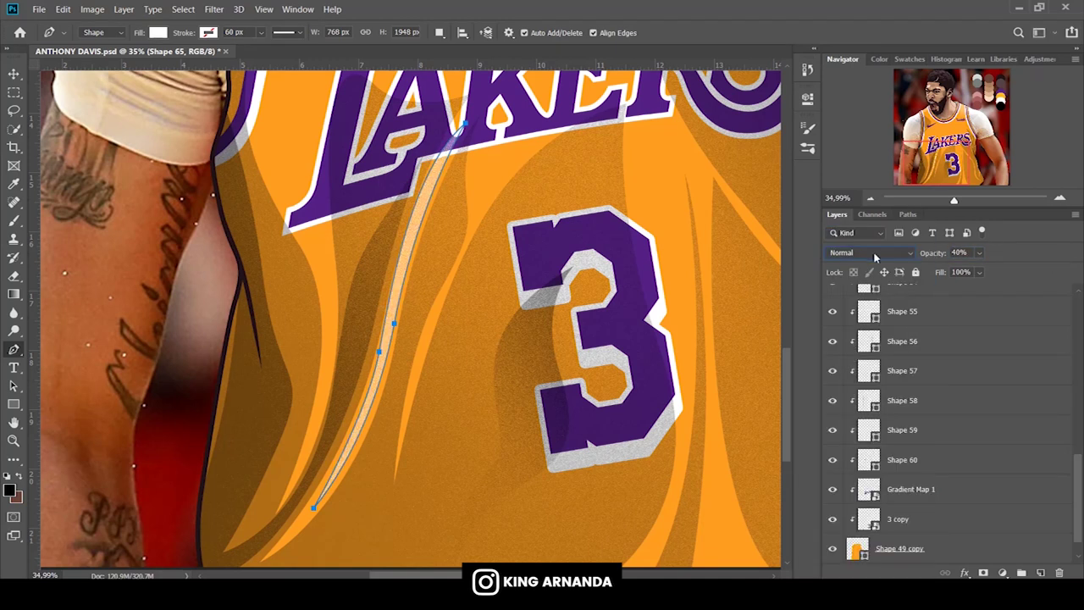
key(Return)
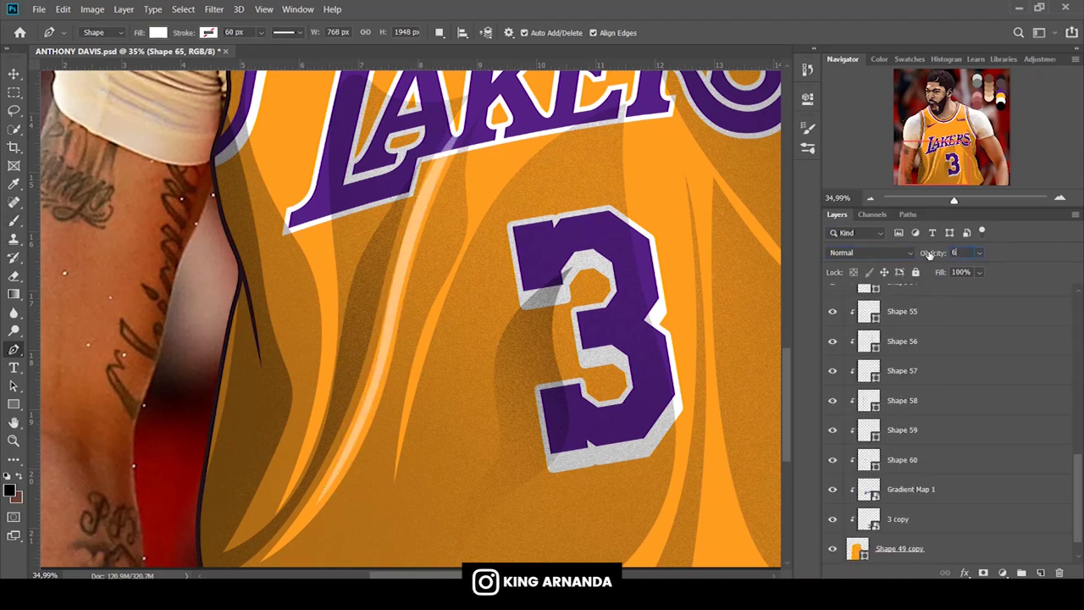
text(60)
Add a mask to Shape 65 and fade out the lower end of the white fold.
click(13, 220)
click(982, 573)
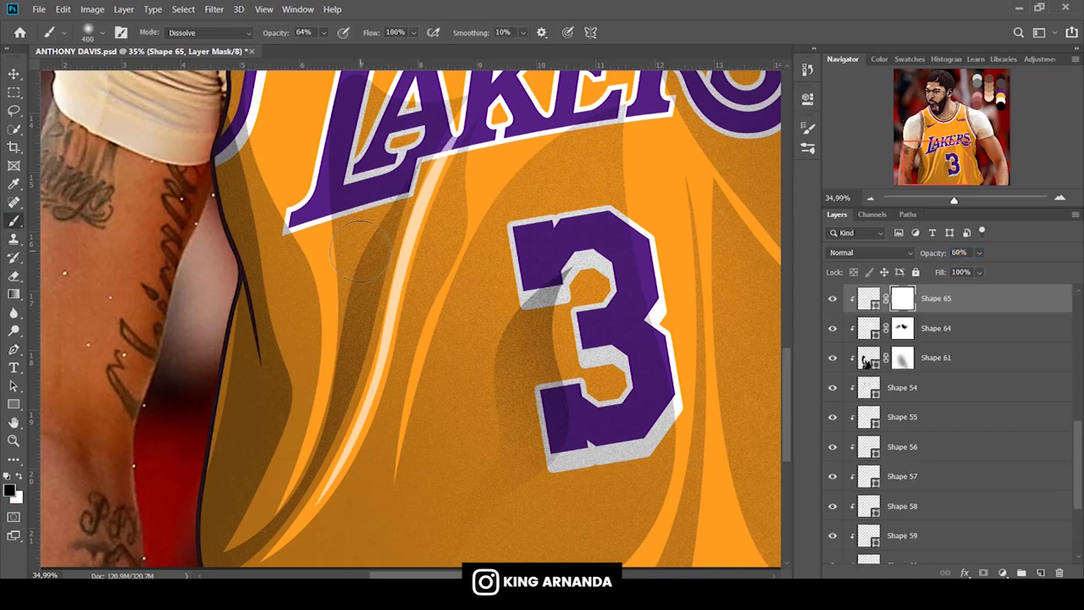
key(bracketright)
key(bracketright)
key(bracketright)
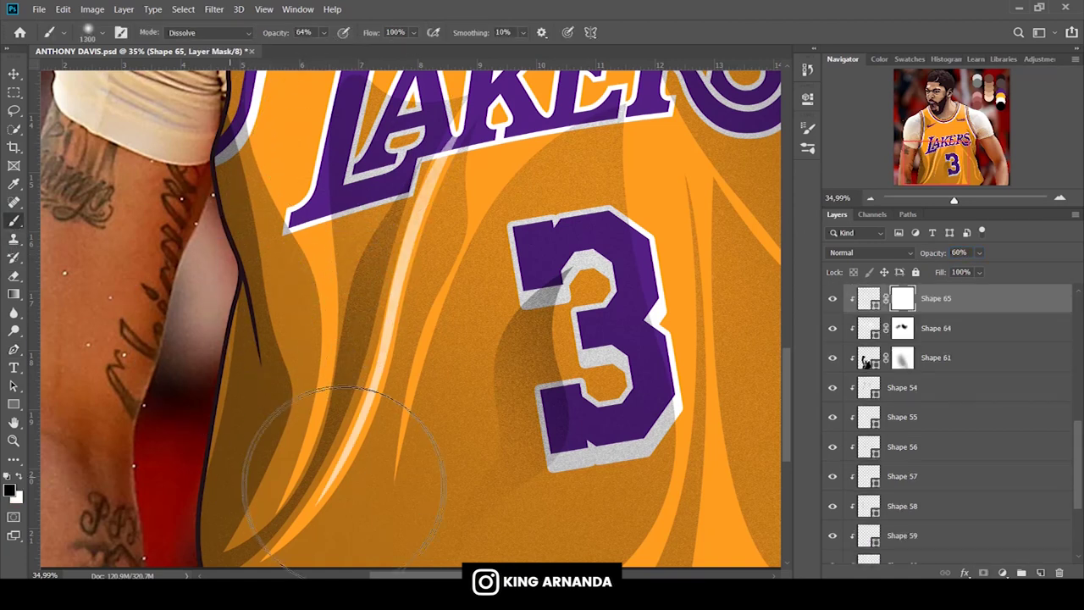
drag(305, 296, 246, 474)
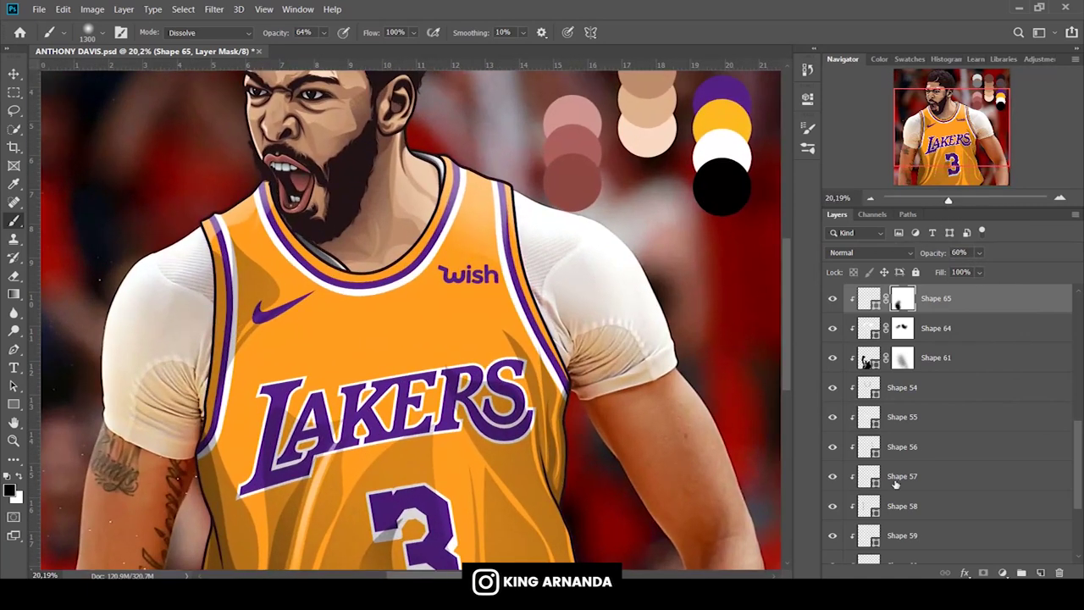
scroll(895, 482, down, 3)
click(832, 518)
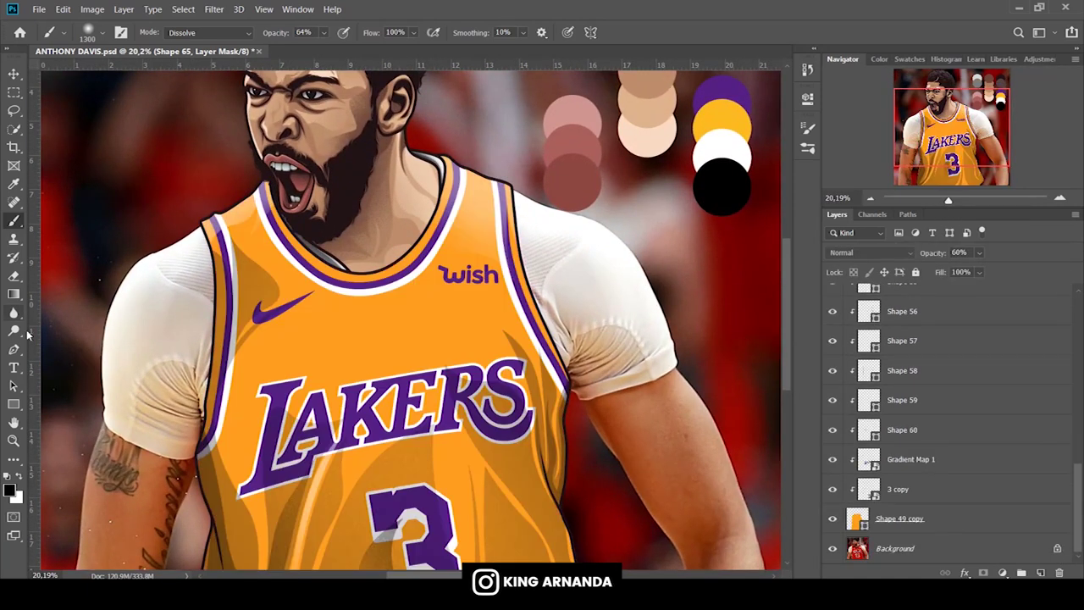
Draw a white highlight shape across the chest above LAKERS.
click(16, 351)
click(236, 409)
click(309, 375)
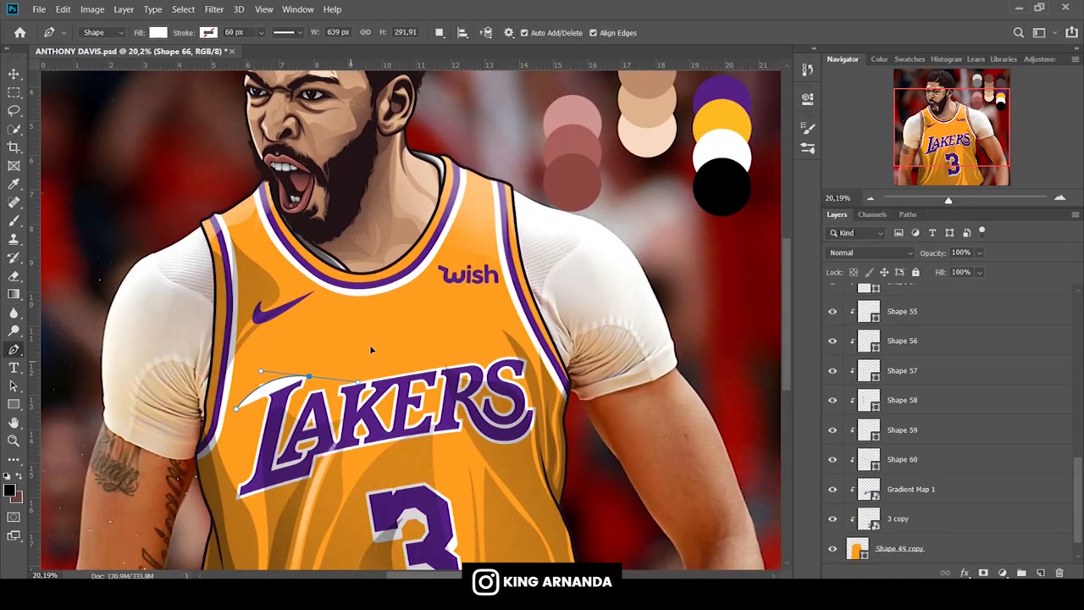
drag(371, 345, 390, 316)
click(435, 307)
click(315, 313)
click(258, 338)
click(229, 385)
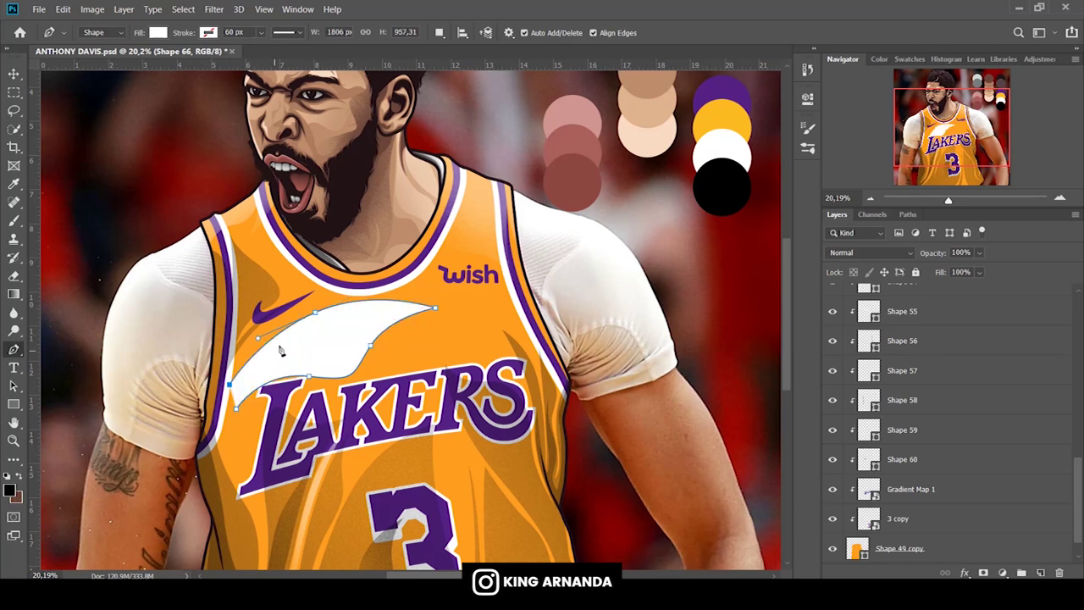
drag(315, 317, 256, 378)
click(237, 410)
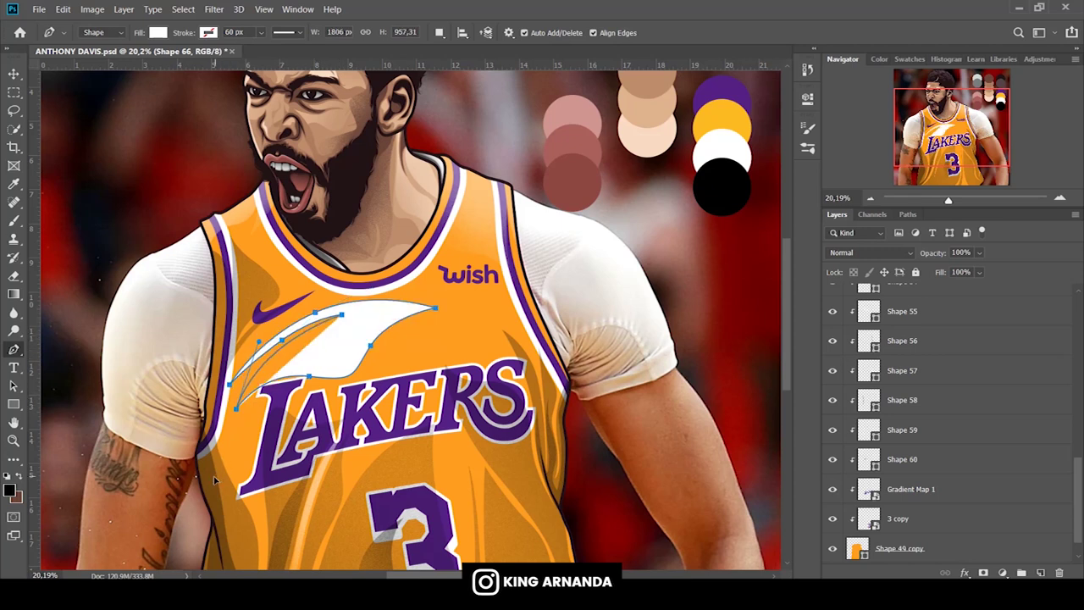
Set the chest highlight to 40%, mask part of it away, and add a layer above Shape 54.
click(14, 220)
text(40)
click(983, 573)
drag(275, 39, 287, 38)
key(bracketright)
key(bracketright)
key(bracketright)
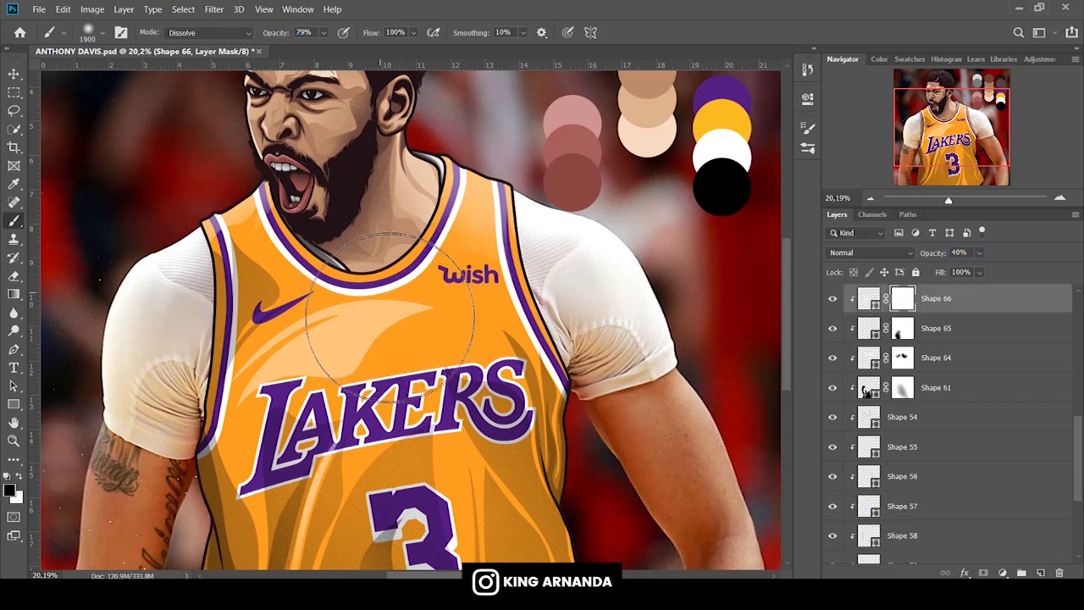
drag(390, 313, 364, 355)
key(bracketleft)
key(bracketleft)
key(bracketleft)
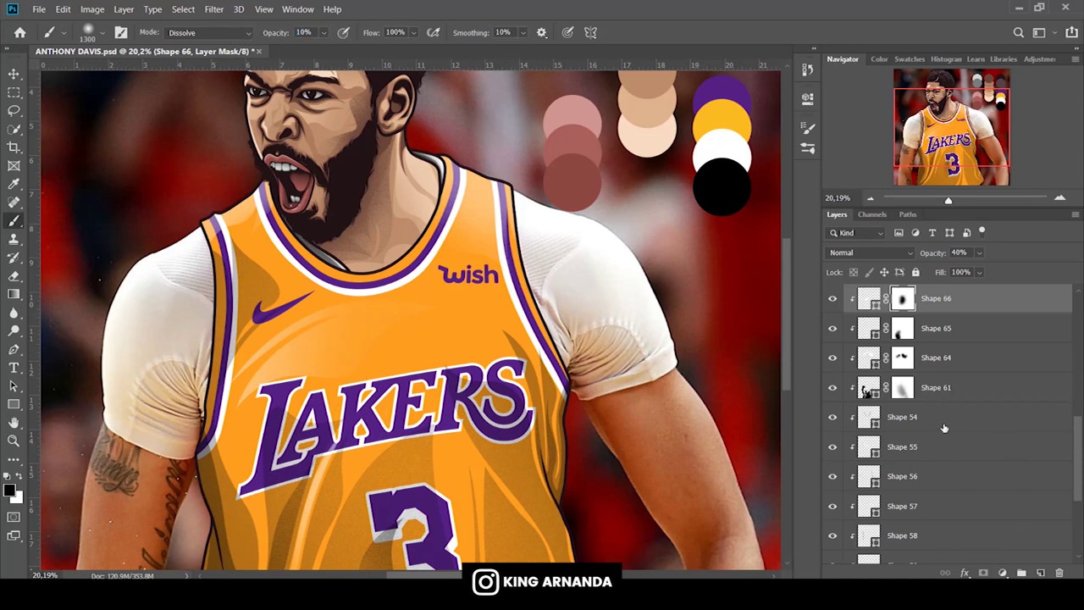
click(944, 428)
click(1041, 573)
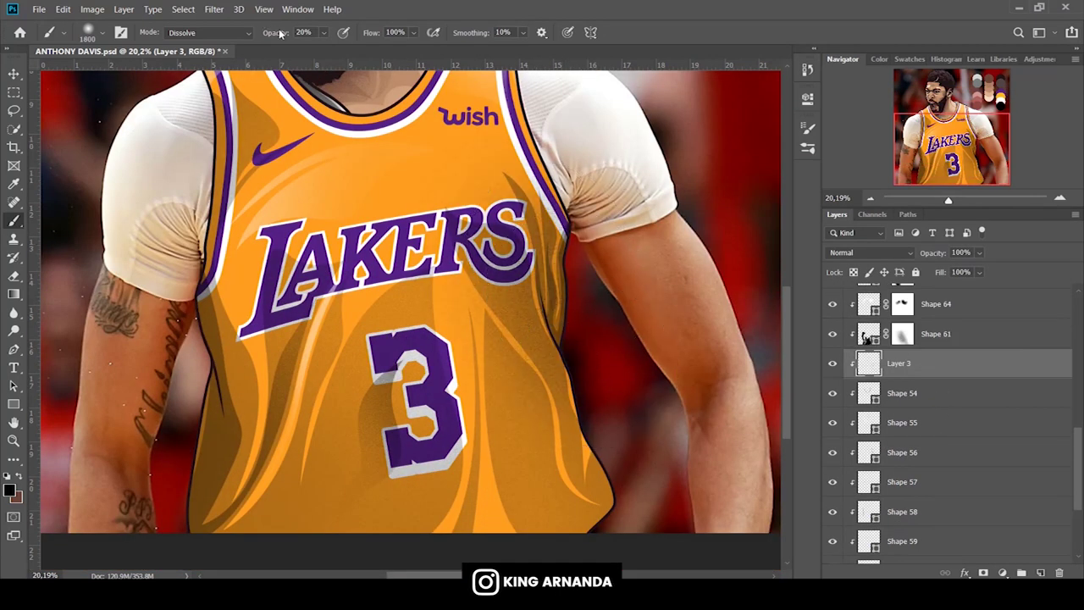
Shade the jersey bottom on Layer 3, move it under Layer 2, and lower Shape 61's opacity.
drag(280, 33, 272, 32)
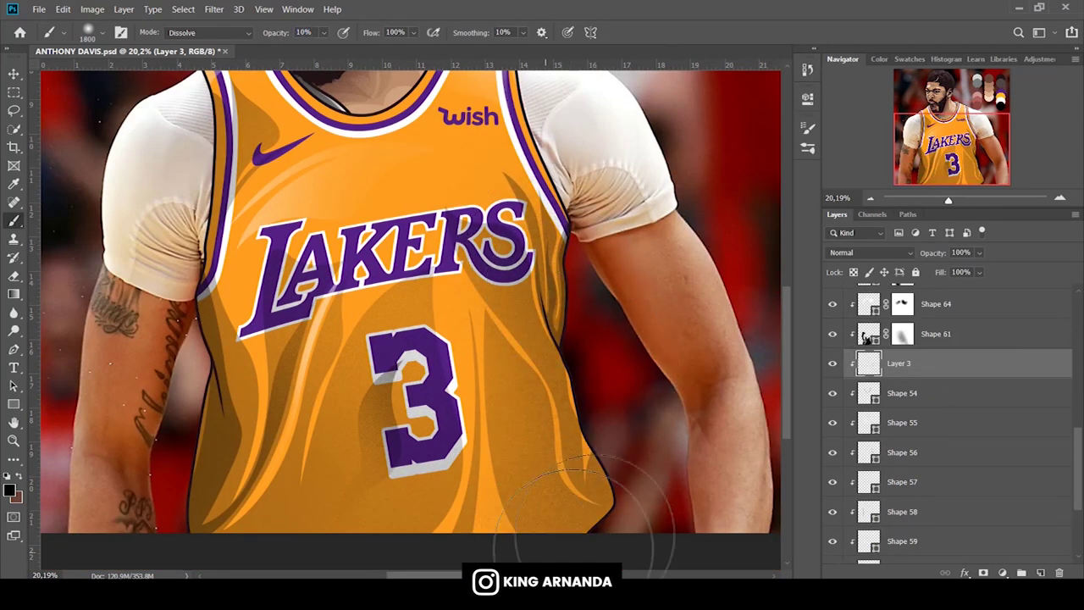
mouse_move(448, 551)
mouse_down()
mouse_move(229, 470)
mouse_move(321, 499)
mouse_up()
drag(906, 362, 925, 356)
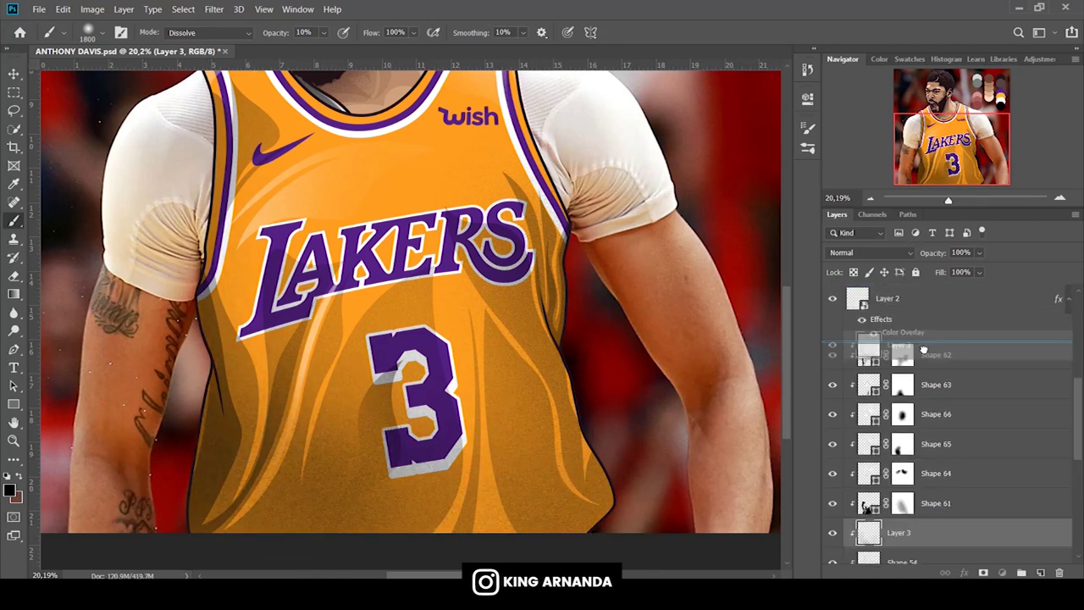
drag(947, 200, 945, 199)
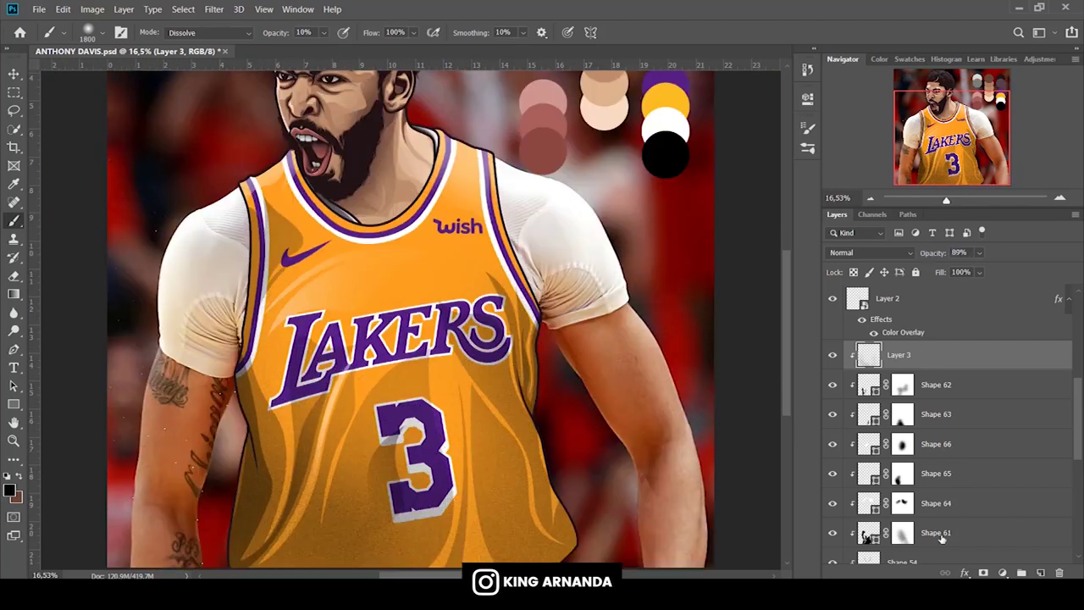
click(938, 533)
text(20)
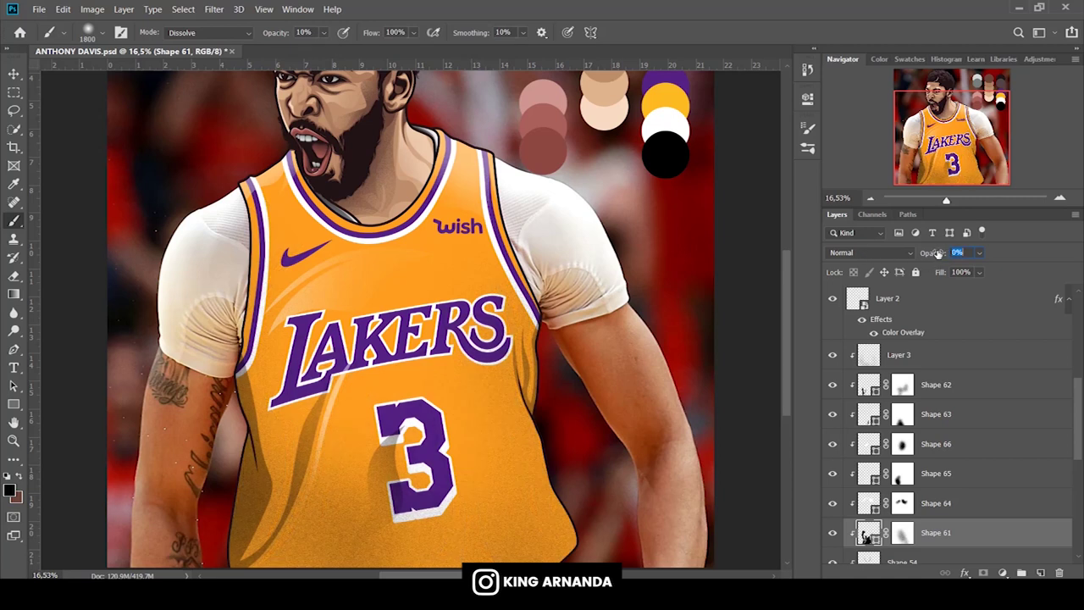
text(0)
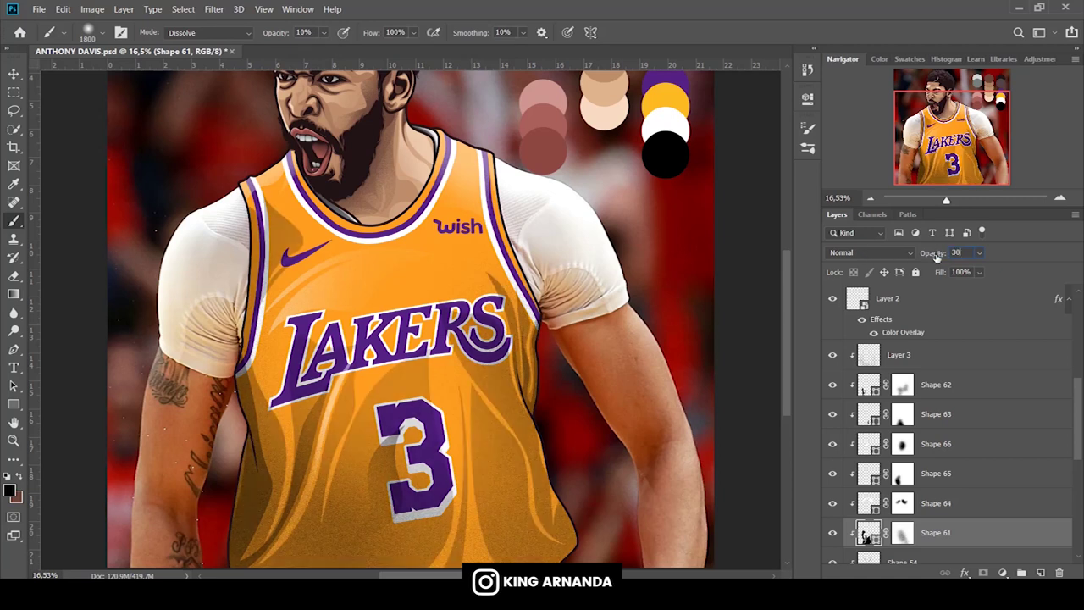
text(20)
Adjust Layer 3's shading opacity and hide the photo Background layer.
click(940, 506)
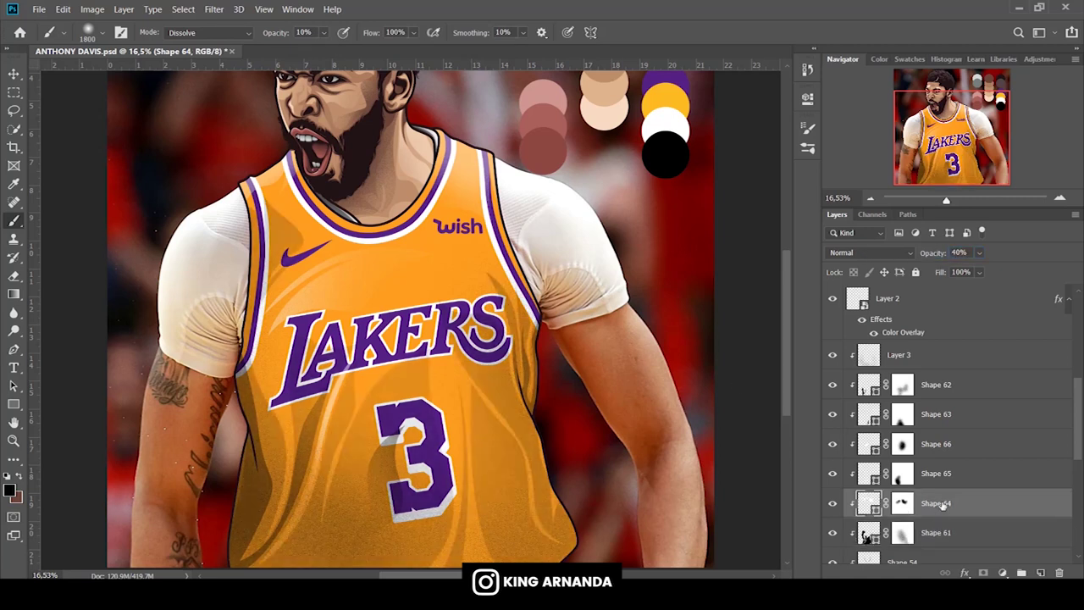
click(918, 356)
mouse_move(932, 253)
mouse_down()
mouse_move(828, 255)
mouse_move(841, 259)
mouse_up()
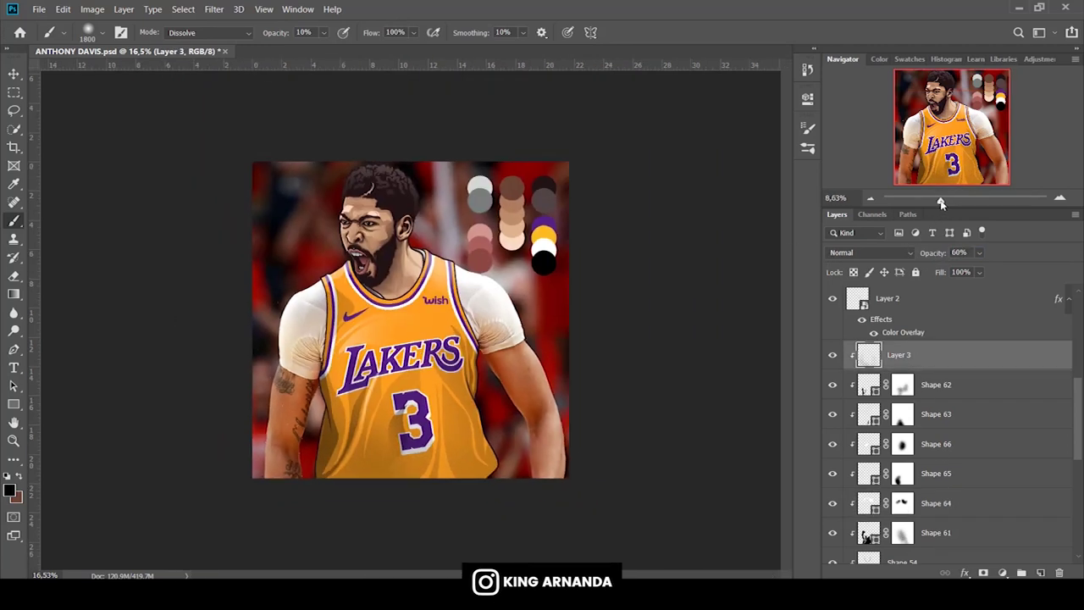
click(833, 548)
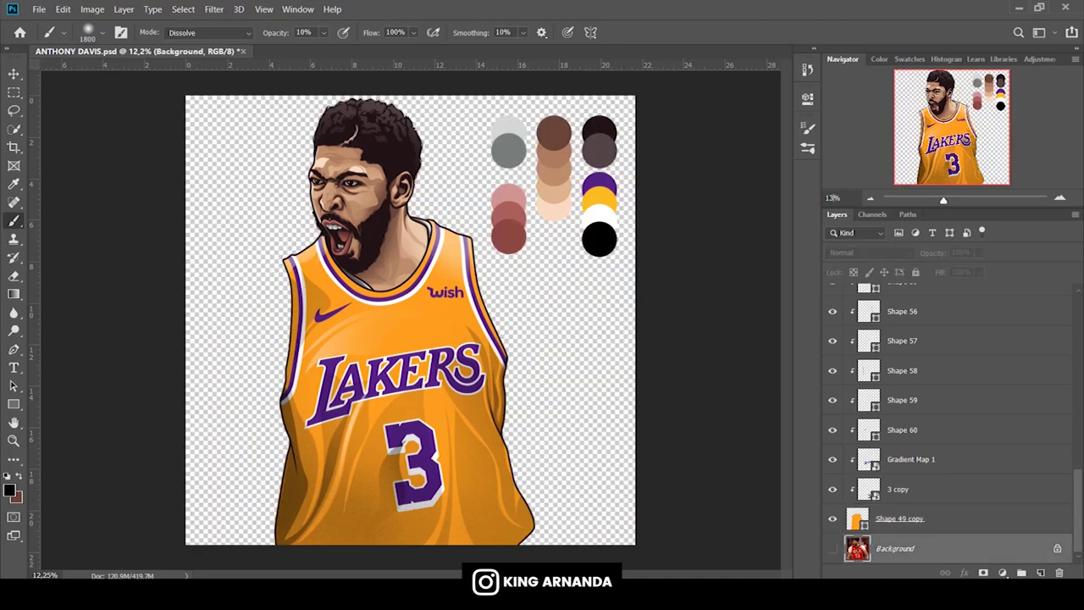
Move Layer 2 down to sit just above Shape 49 copy, beneath 3 copy.
scroll(411, 320, up, 1)
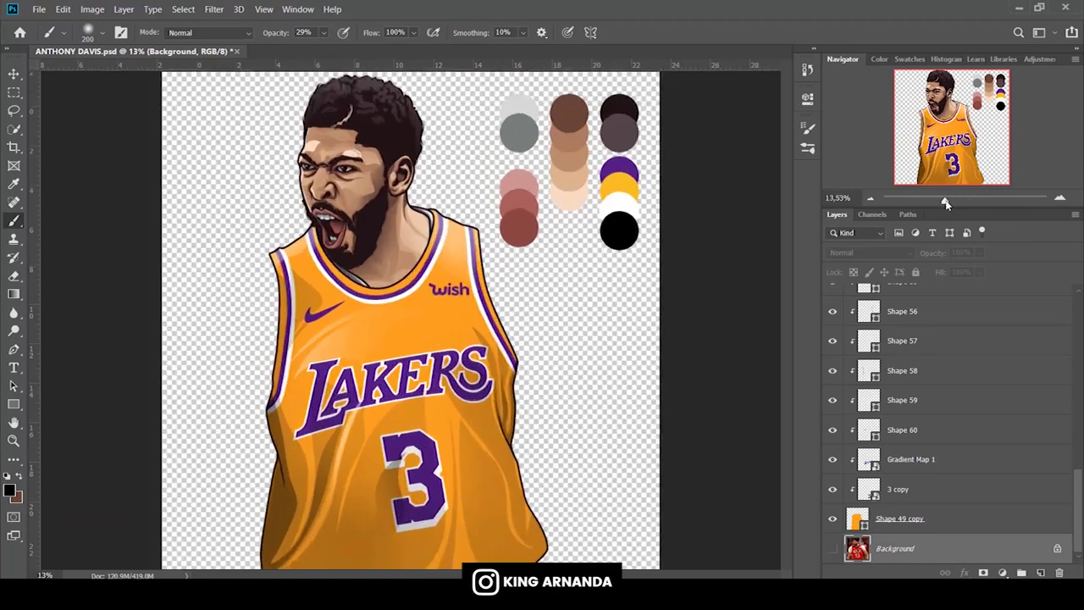
drag(944, 202, 953, 202)
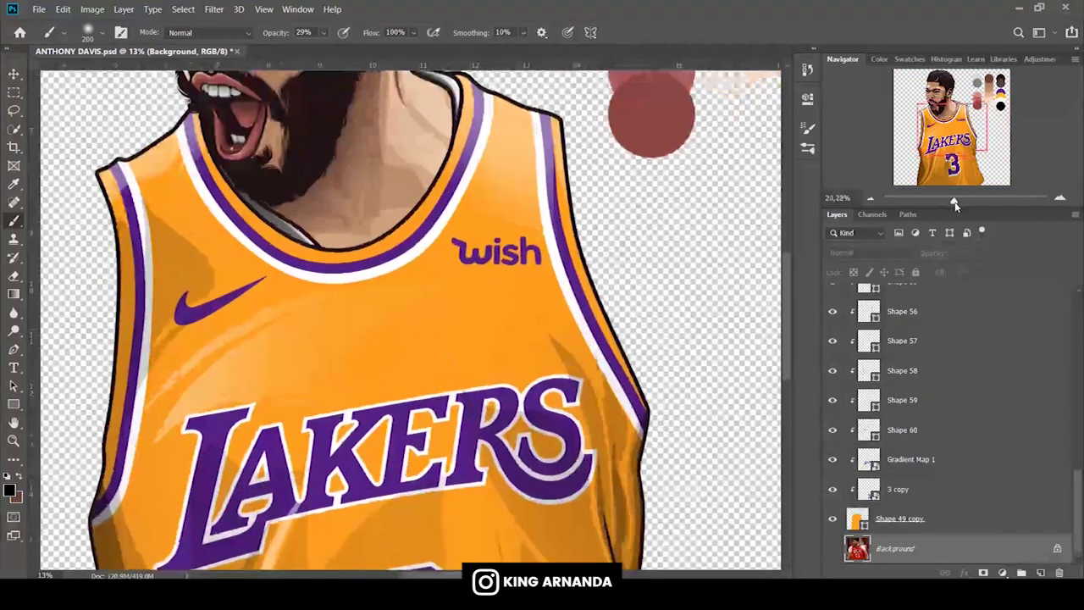
scroll(946, 385, up, 3)
scroll(946, 385, up, 2)
scroll(943, 385, up, 2)
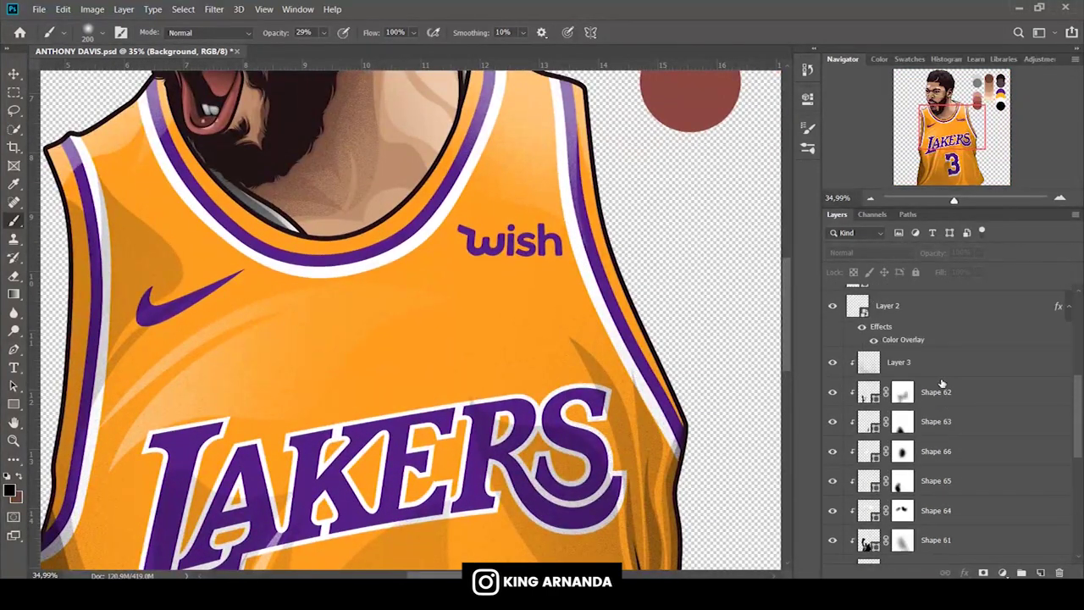
click(889, 312)
scroll(911, 313, down, 5)
scroll(912, 314, down, 3)
scroll(911, 313, down, 2)
scroll(912, 313, down, 2)
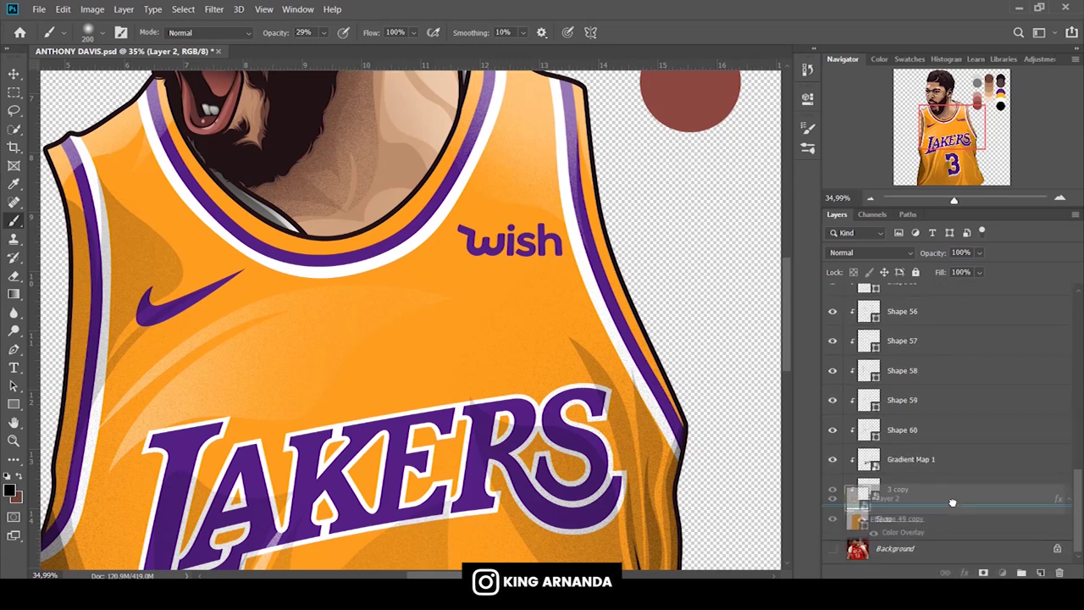
drag(923, 504, 950, 507)
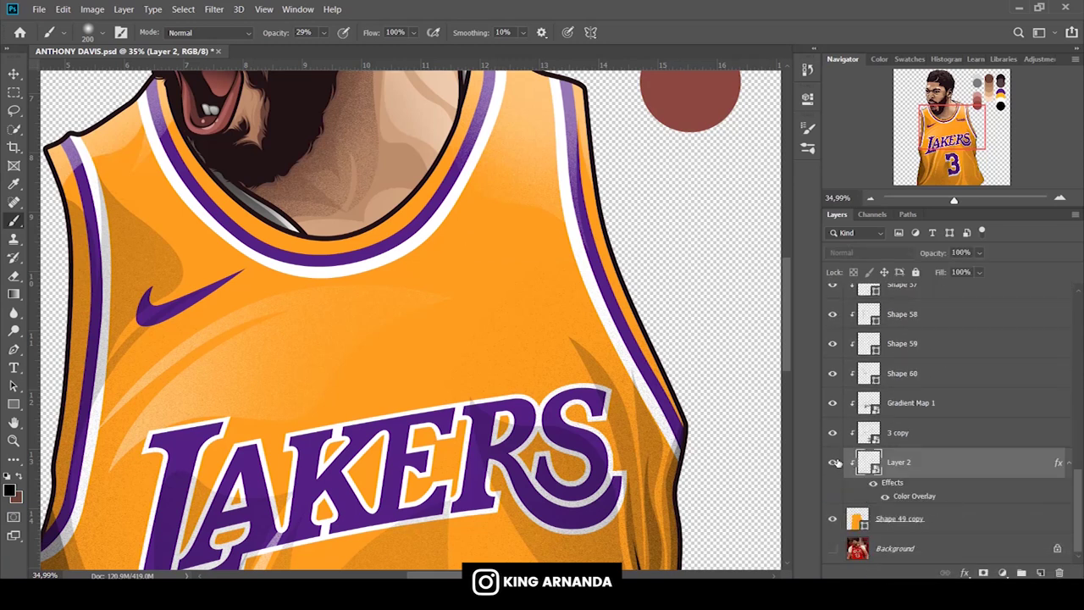
mouse_move(927, 146)
mouse_down()
mouse_move(917, 173)
mouse_move(894, 182)
mouse_up()
scroll(912, 447, up, 2)
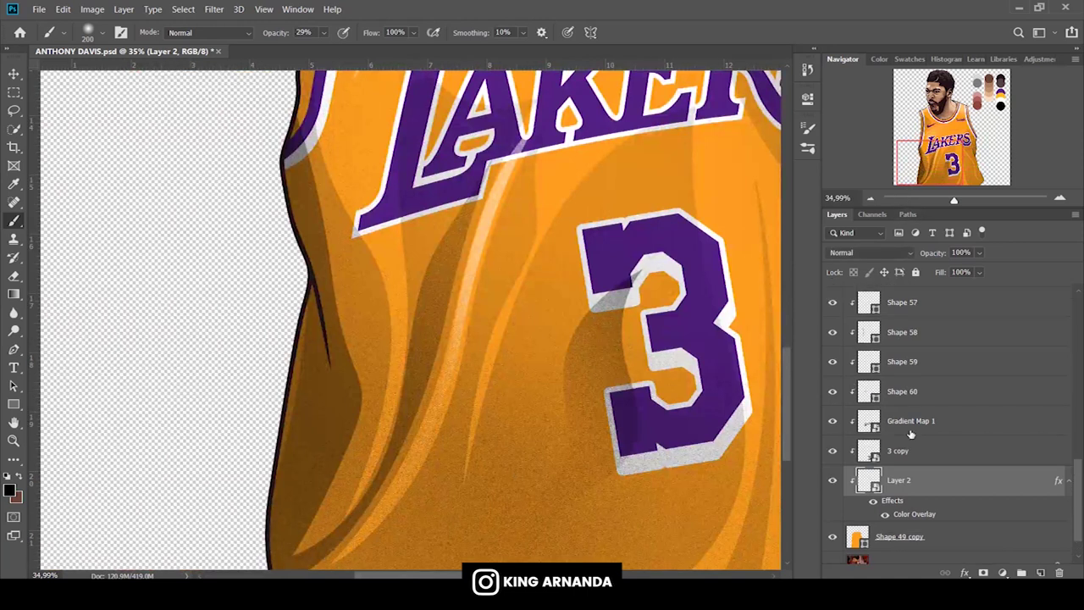
scroll(912, 447, up, 2)
scroll(912, 447, up, 2)
click(904, 364)
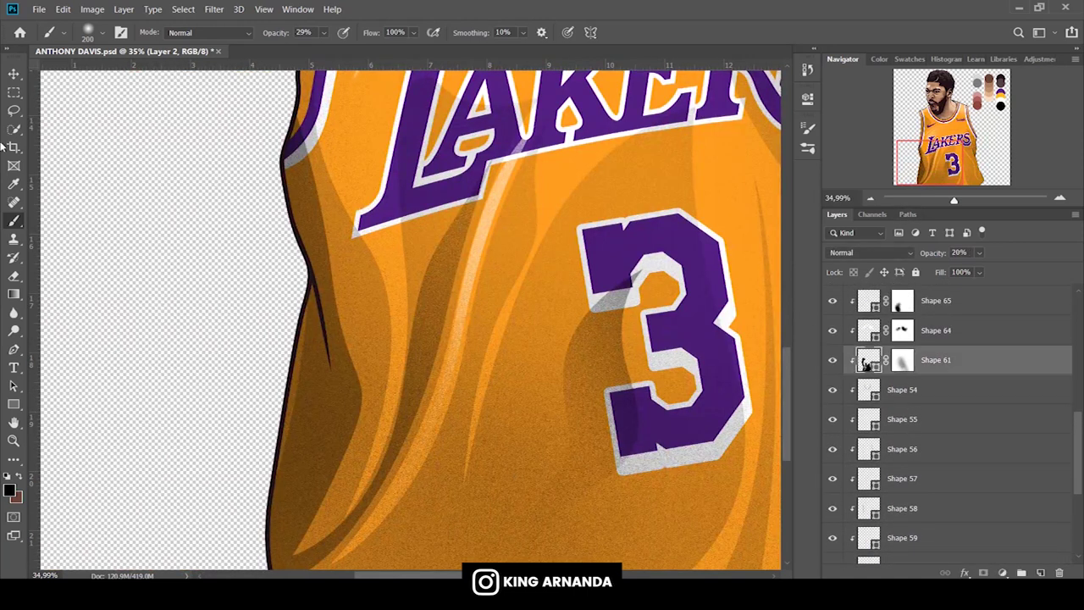
Look through the recent shape layers and select Shape 62.
click(14, 349)
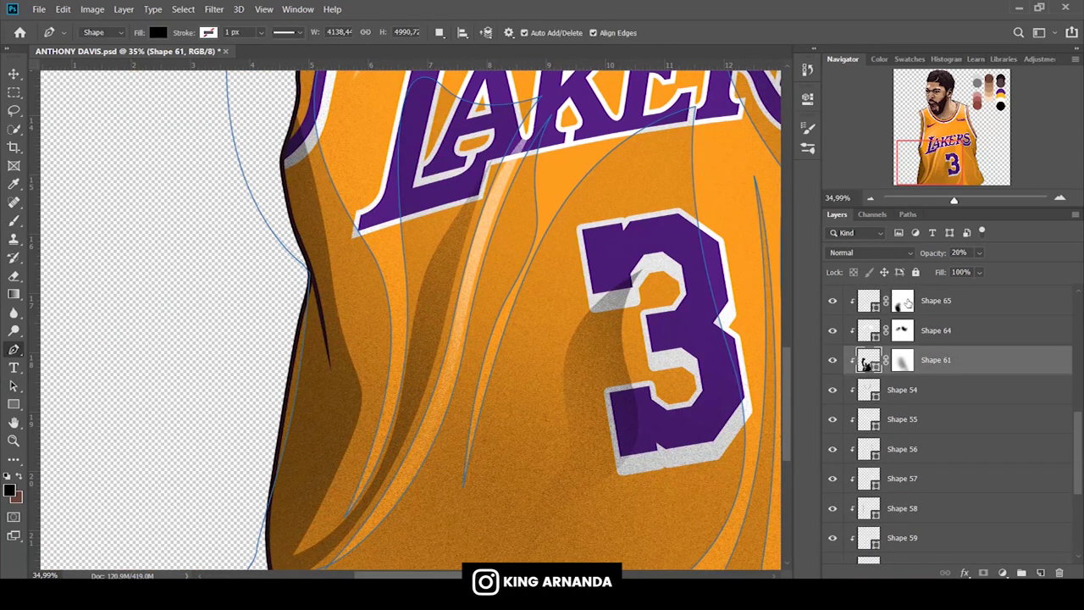
click(938, 336)
click(940, 307)
scroll(938, 368, up, 2)
scroll(938, 367, up, 1)
click(939, 368)
click(939, 329)
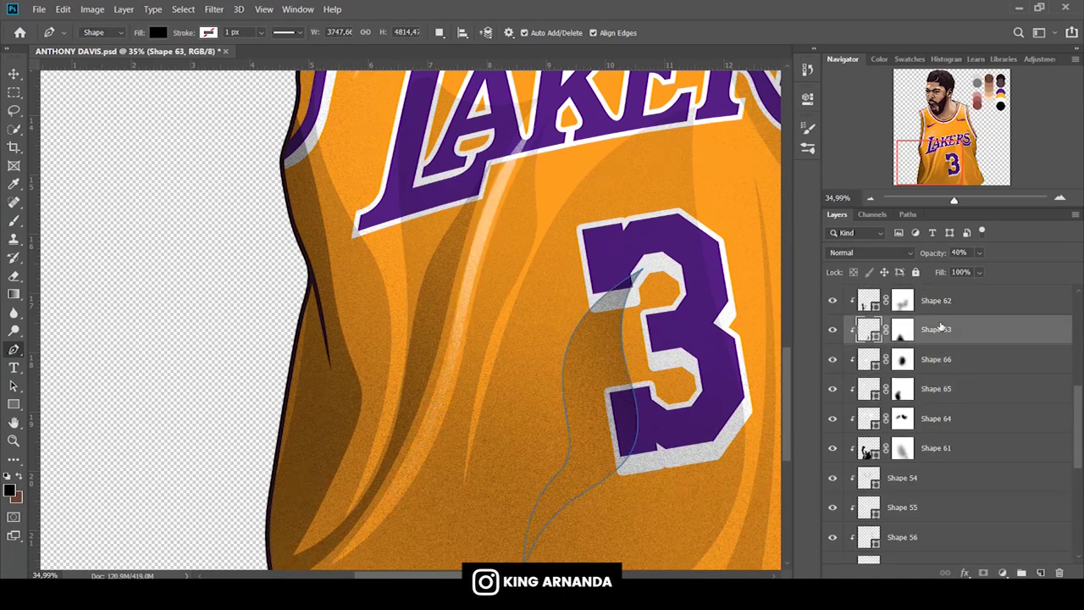
click(940, 312)
scroll(75, 254, down, 3)
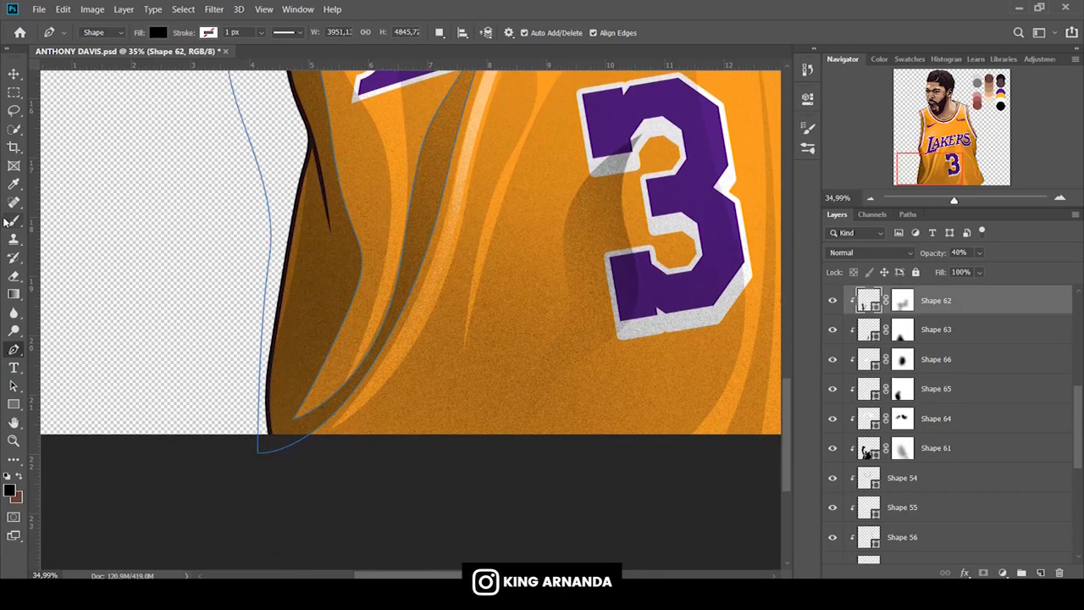
Brush Shape 62's layer mask with a soft brush over 480 px at 48% opacity.
click(15, 220)
click(899, 301)
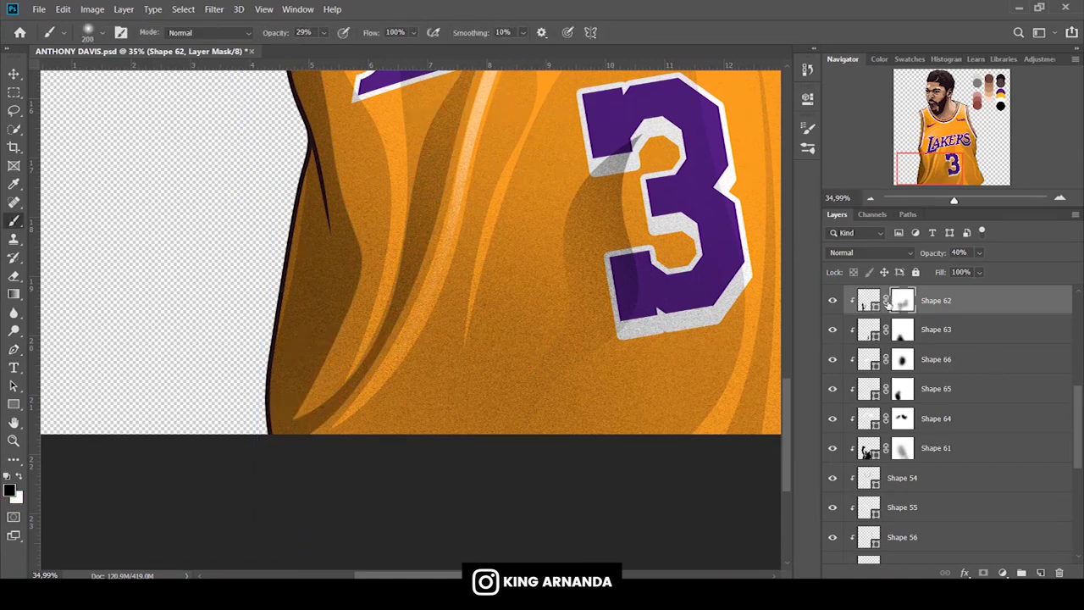
click(106, 33)
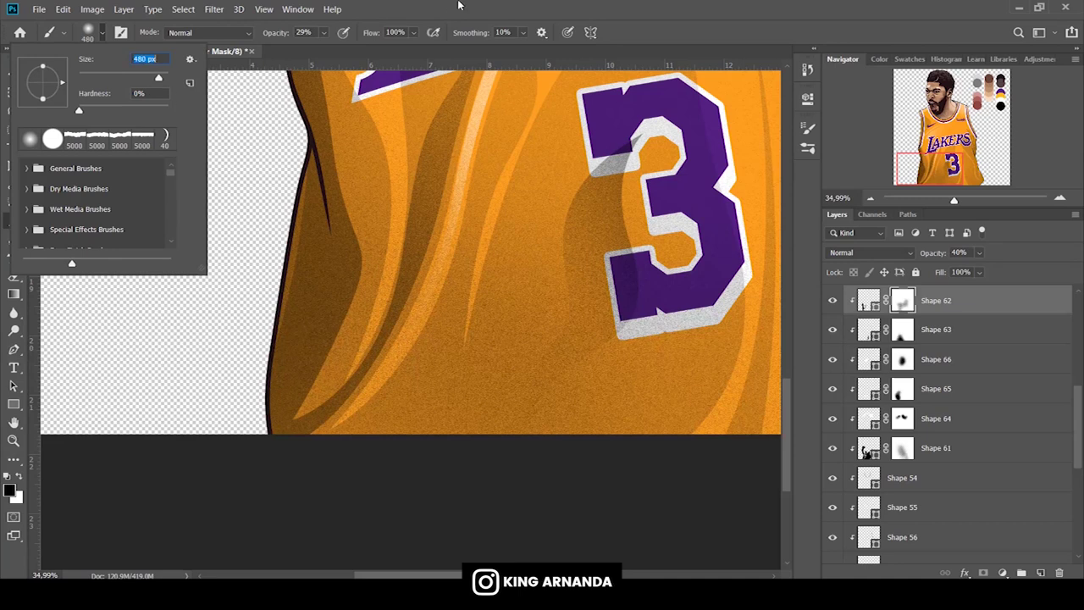
key(Return)
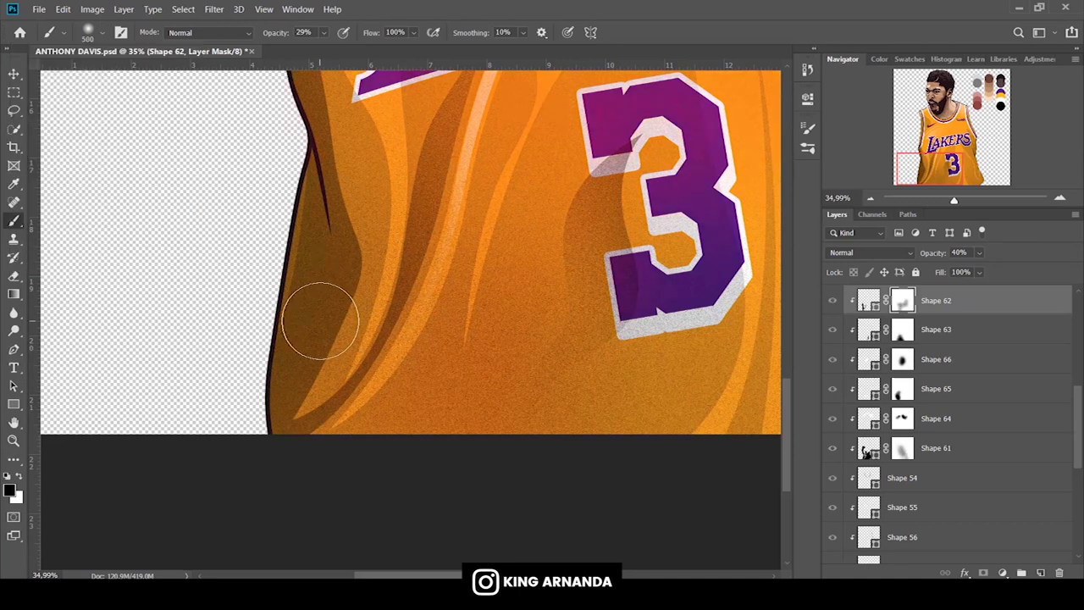
key(bracketright)
key(bracketright)
key(bracketright)
key(bracketright)
key(bracketright)
key(bracketright)
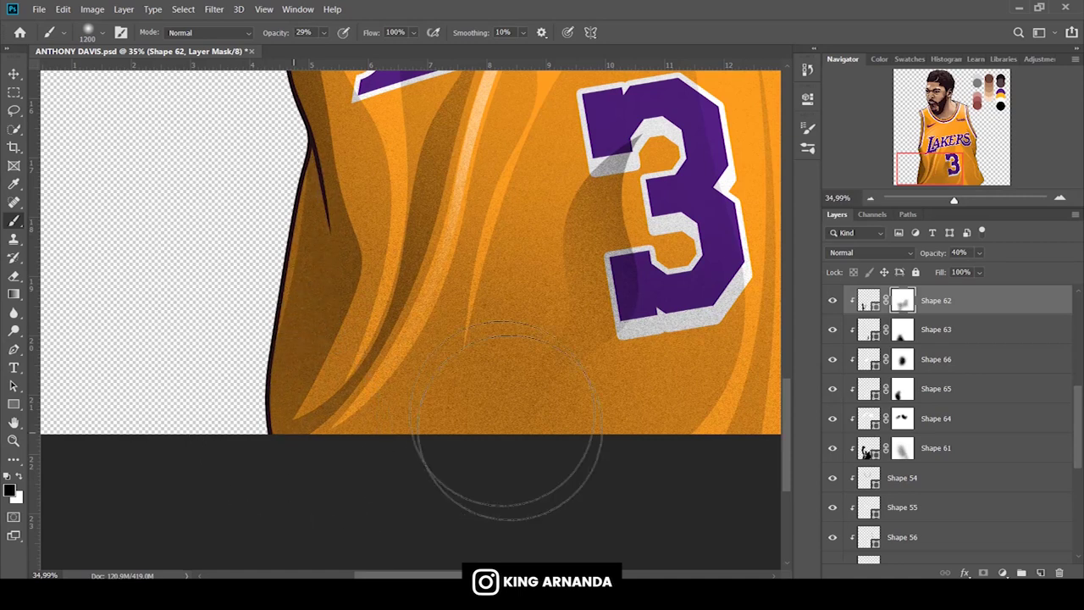
drag(283, 34, 286, 34)
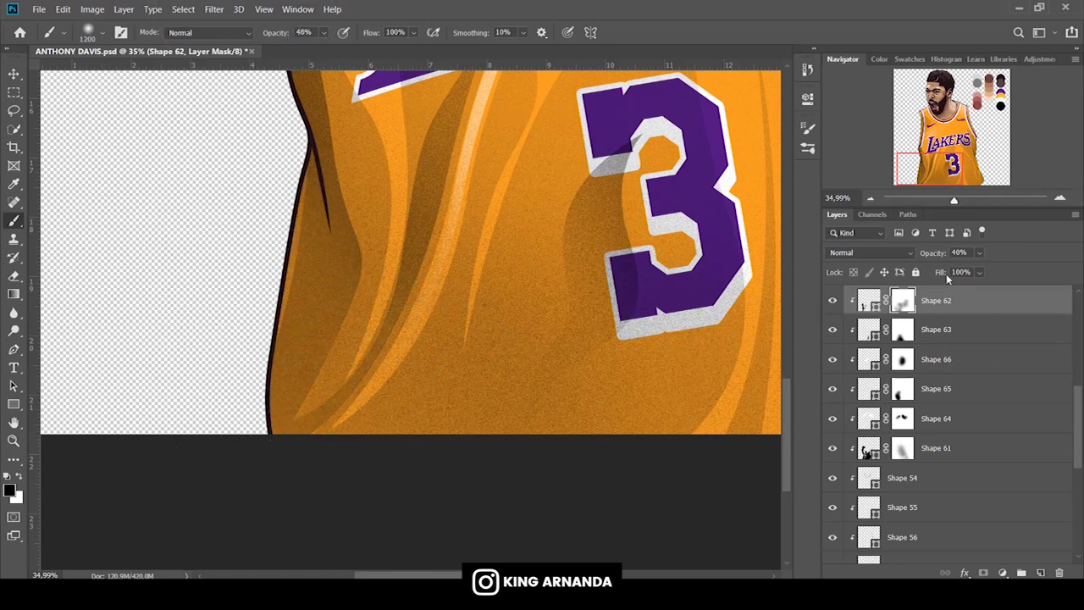
drag(938, 197, 947, 199)
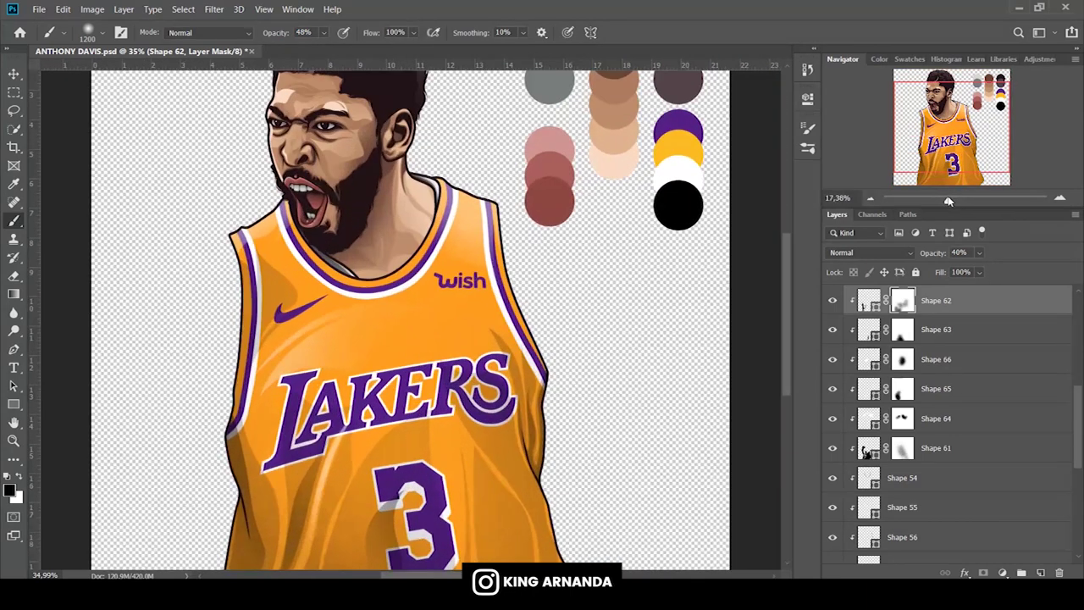
Set the brush opacity to 31% and show the Background reference photo again.
key(3)
key(1)
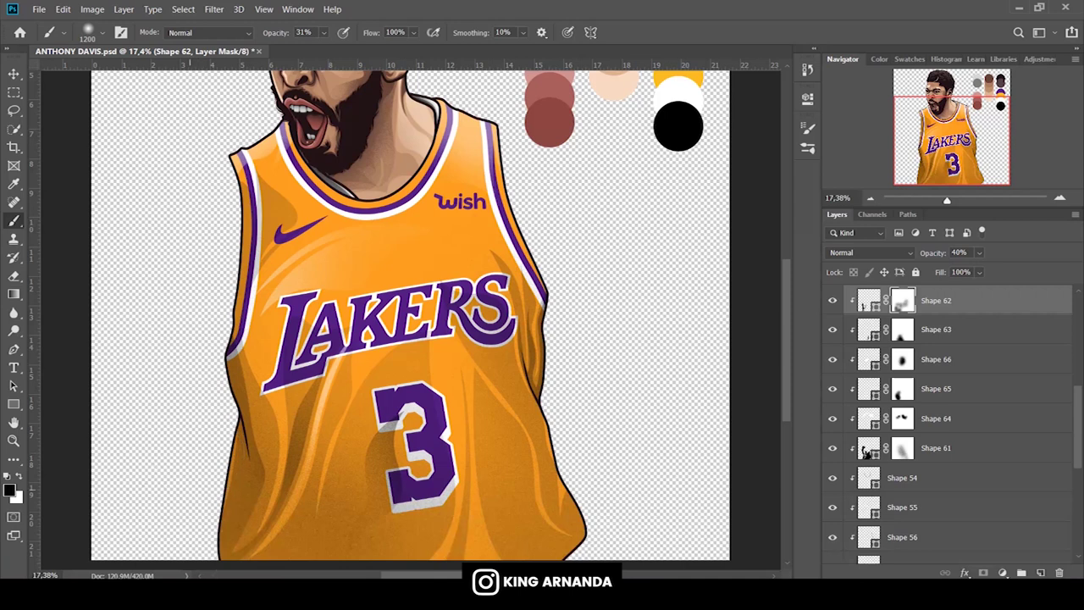
scroll(992, 475, down, 15)
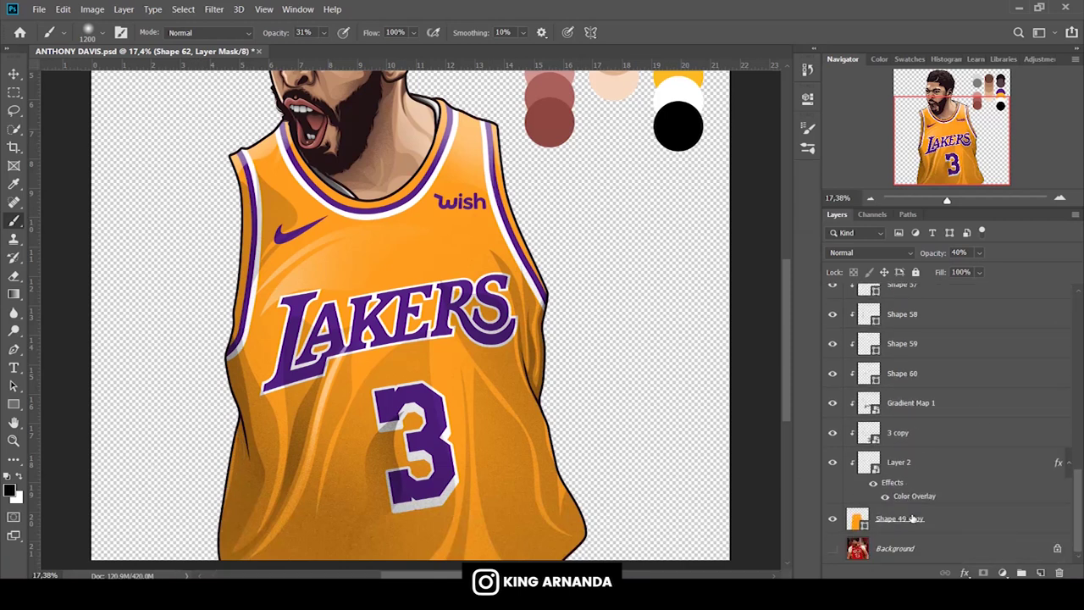
click(899, 518)
click(832, 548)
Select Shape 49 with the Pen tool and zoom in on the sleeve at the armpit.
scroll(952, 428, up, 2)
scroll(949, 423, up, 3)
scroll(949, 422, up, 5)
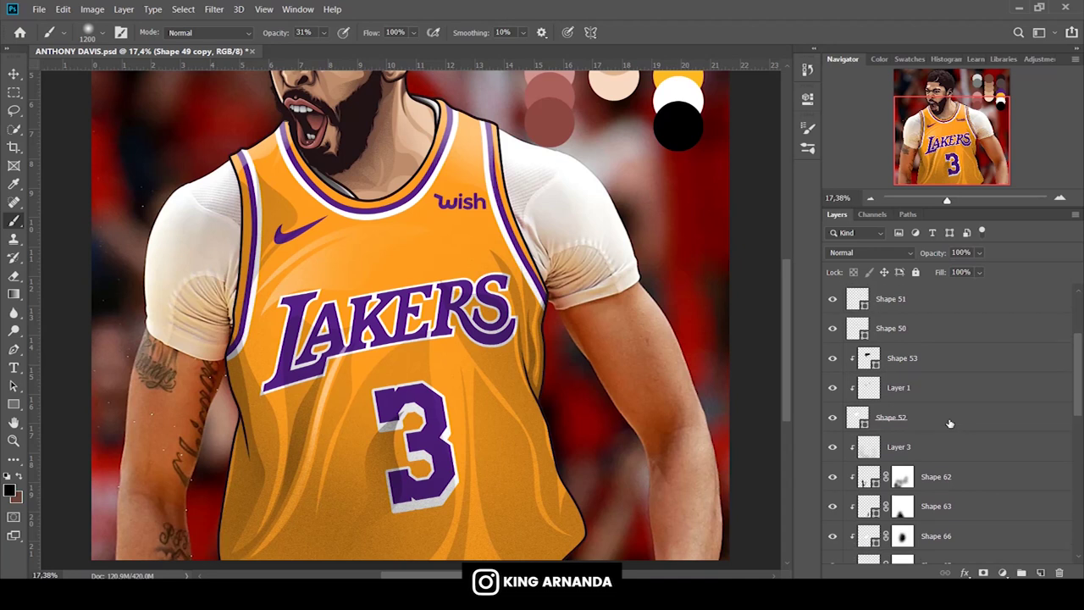
click(892, 327)
click(13, 350)
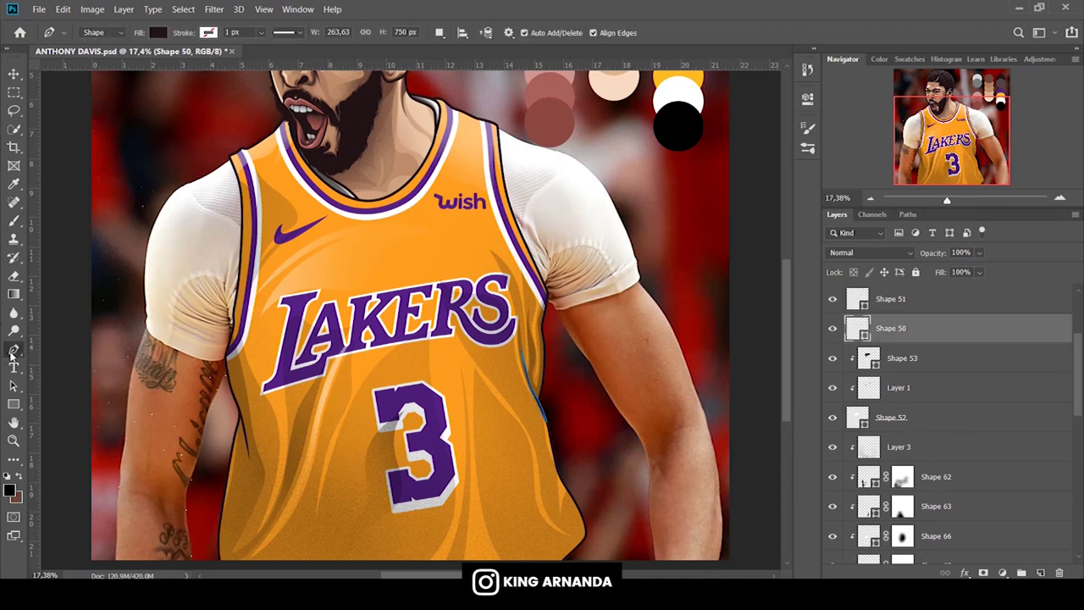
click(926, 307)
scroll(918, 343, up, 3)
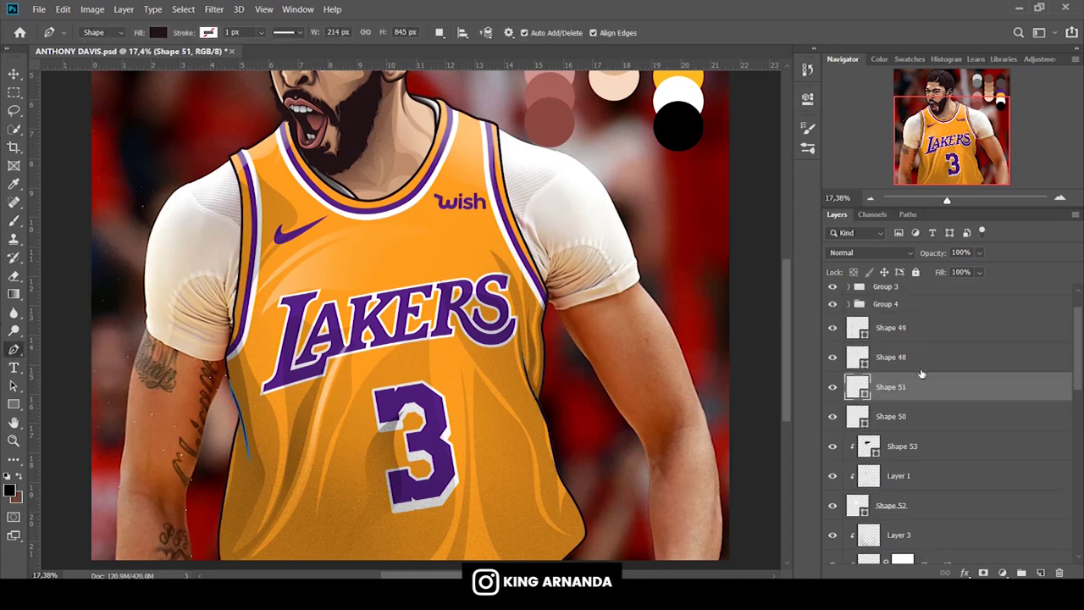
click(918, 337)
drag(946, 200, 959, 200)
drag(952, 139, 973, 127)
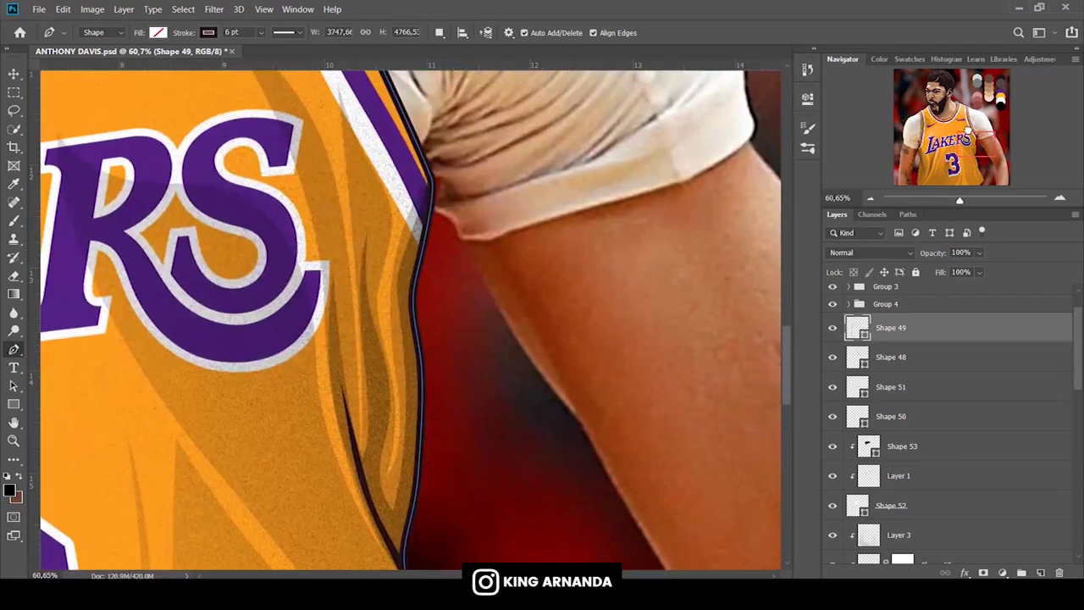
Start the Shape 67 outline at the jersey armpit and move the layer just above Background.
click(407, 241)
drag(427, 239, 428, 248)
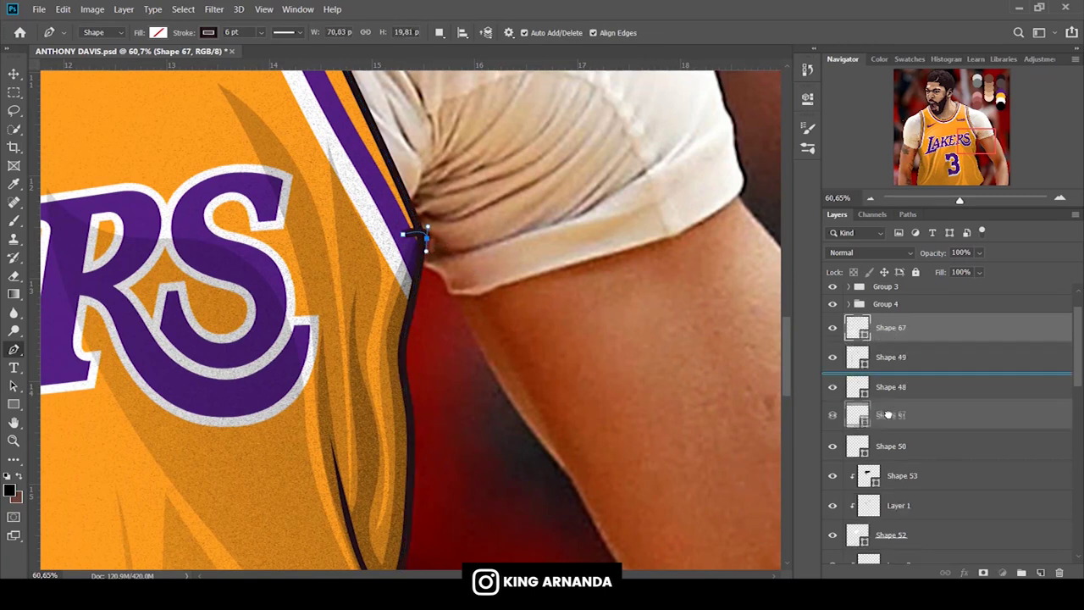
scroll(931, 407, down, 3)
scroll(948, 423, down, 3)
scroll(948, 423, down, 3)
scroll(948, 424, down, 3)
scroll(948, 423, down, 3)
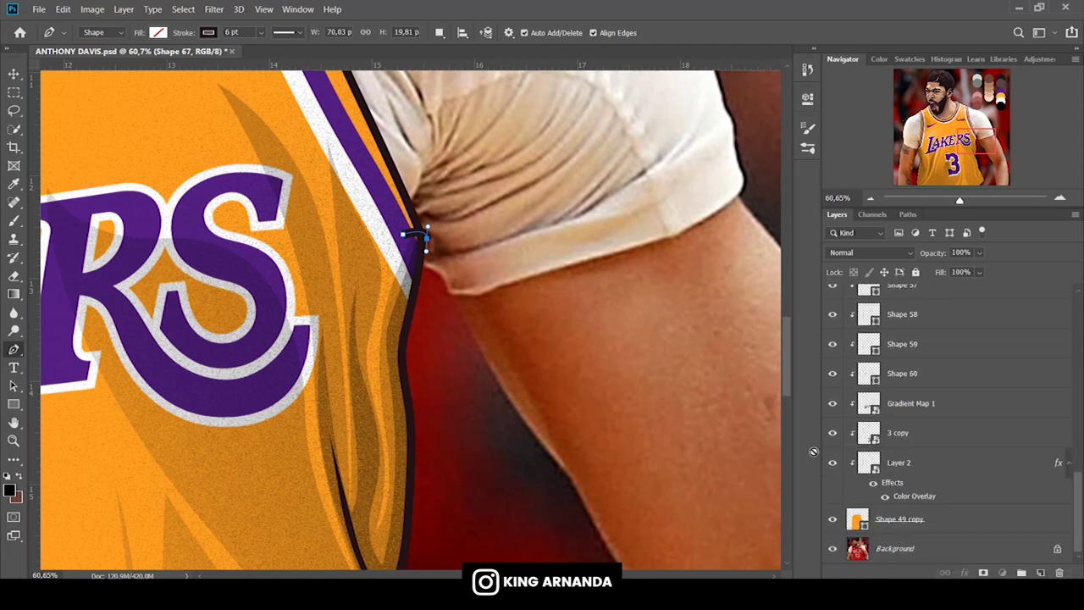
drag(898, 555, 897, 533)
Trace the outline along the sleeve hem, around its outer corner and up its outer edge.
click(431, 270)
click(448, 291)
drag(490, 288, 506, 278)
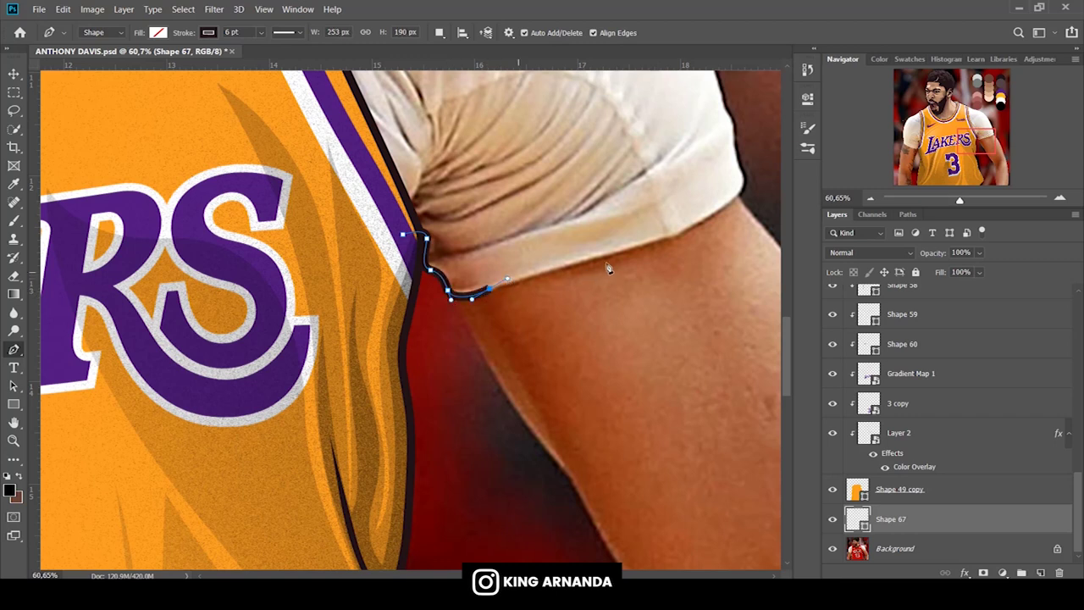
drag(620, 255, 668, 246)
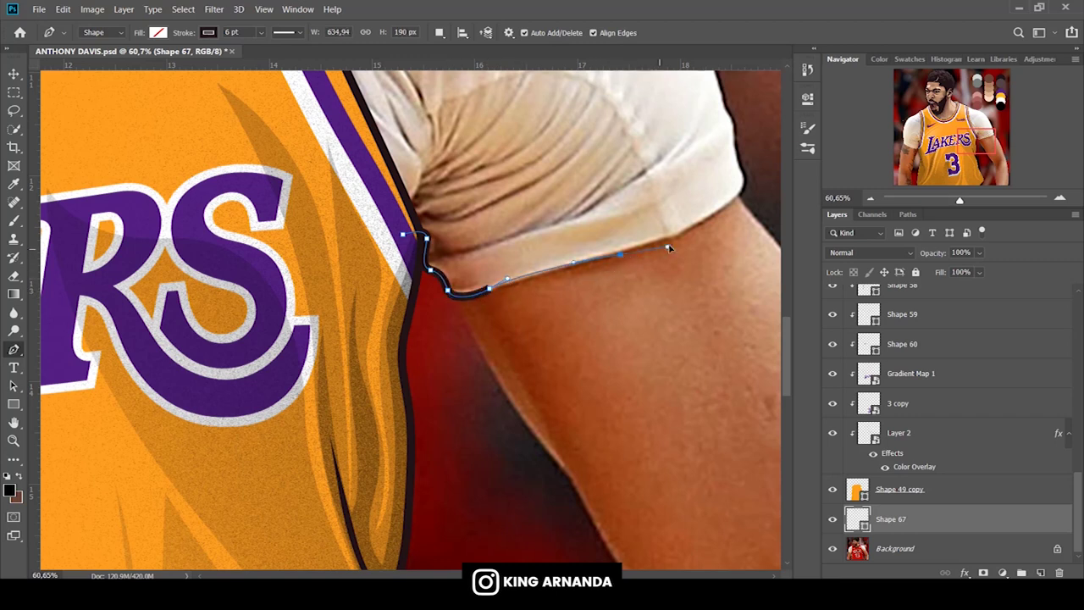
click(725, 206)
click(747, 191)
drag(740, 164, 736, 144)
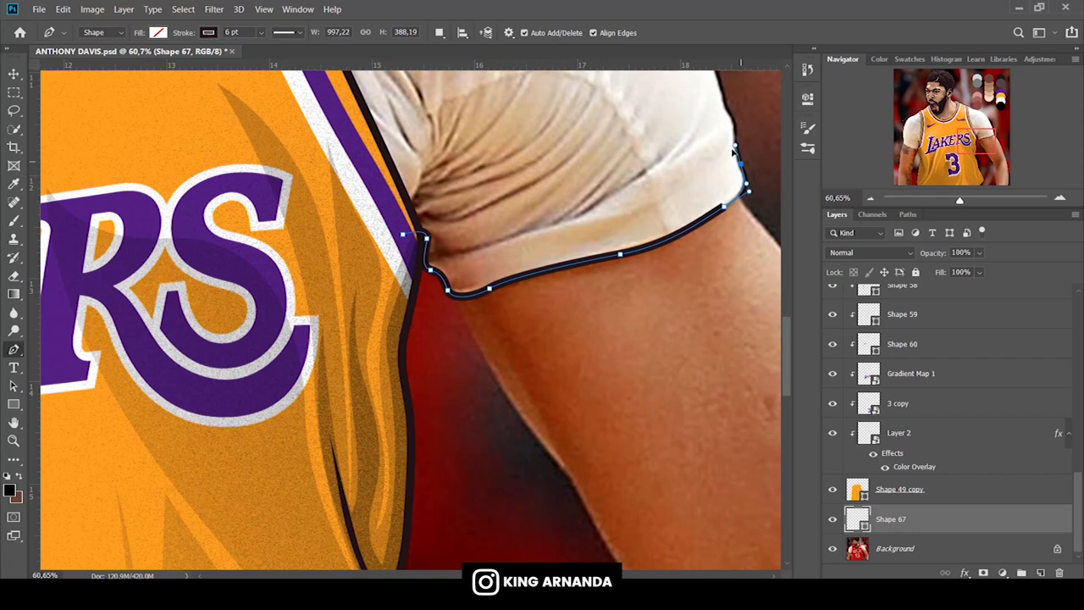
scroll(733, 195, up, 5)
drag(733, 339, 721, 323)
click(657, 150)
Curve the outline over the sleeve top and shoulder to the jersey strap, redoing a misplaced curve.
drag(971, 119, 964, 108)
drag(630, 184, 551, 155)
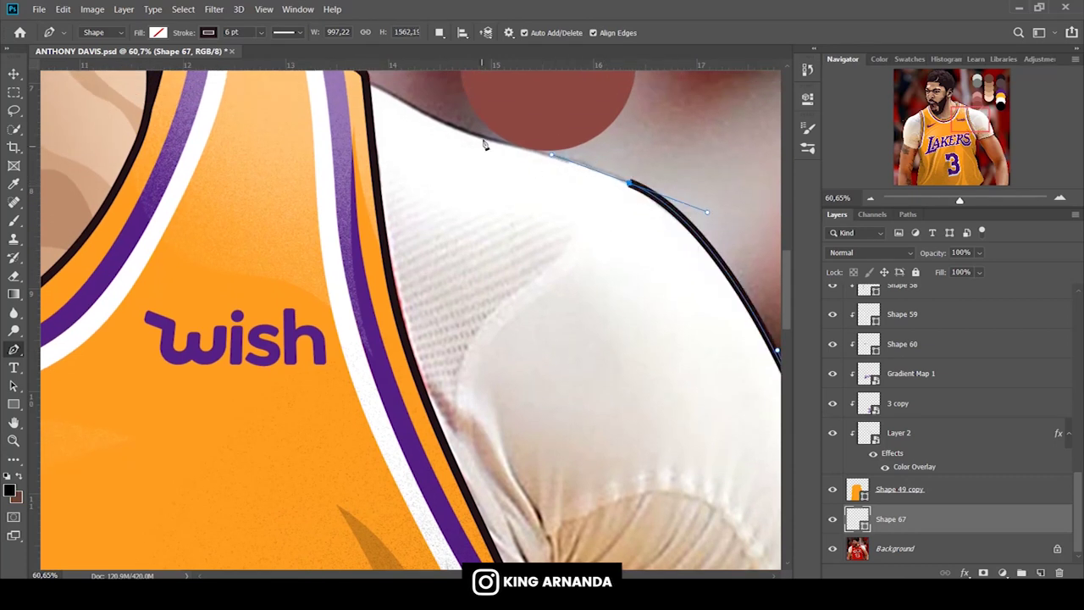
drag(441, 121, 525, 151)
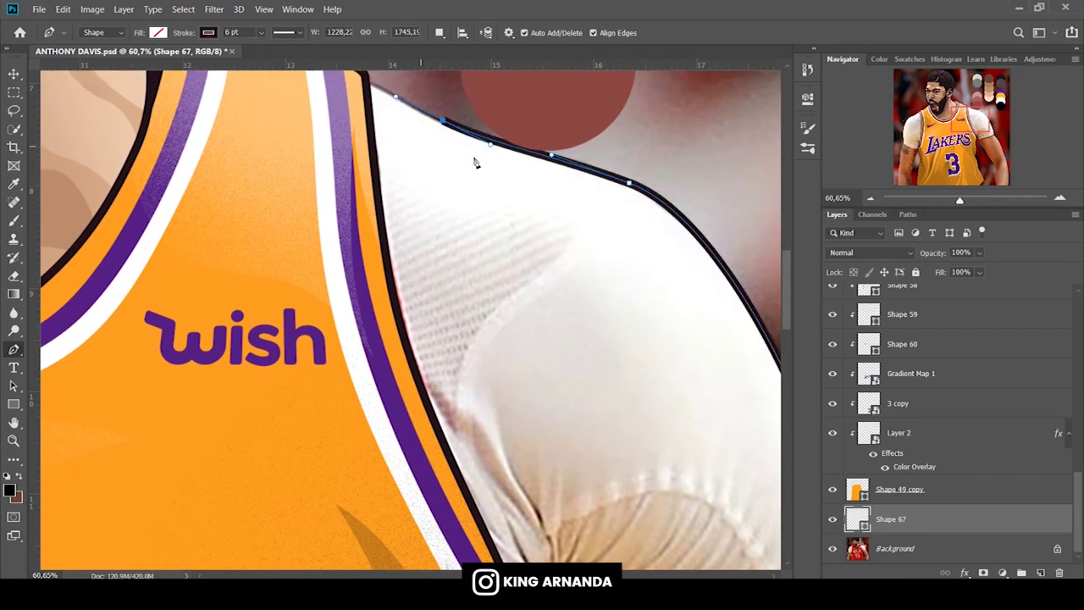
key(ctrl+z)
key(ctrl+z)
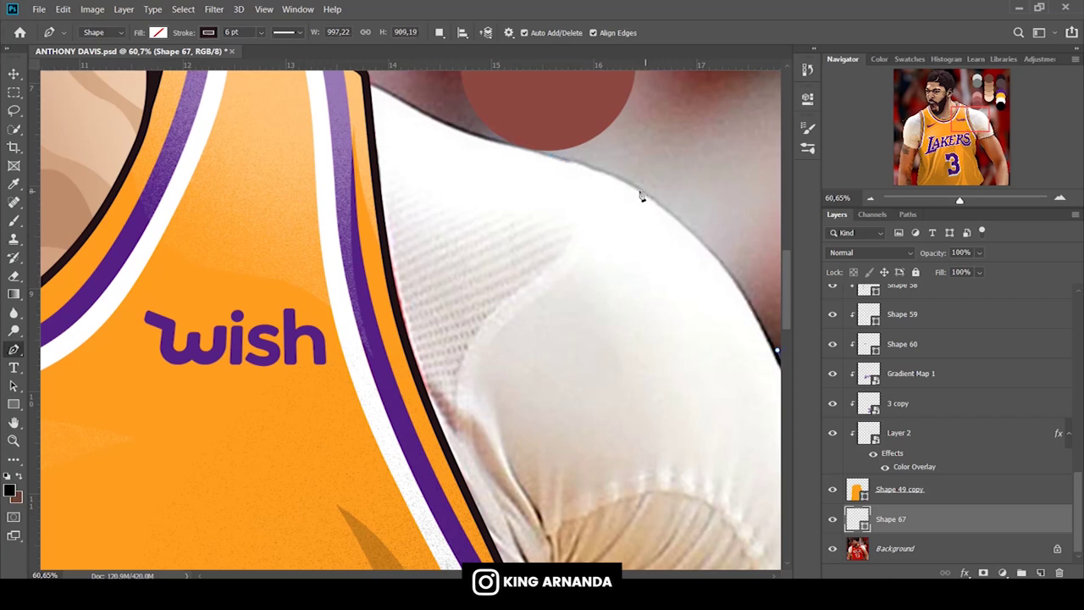
drag(628, 183, 552, 157)
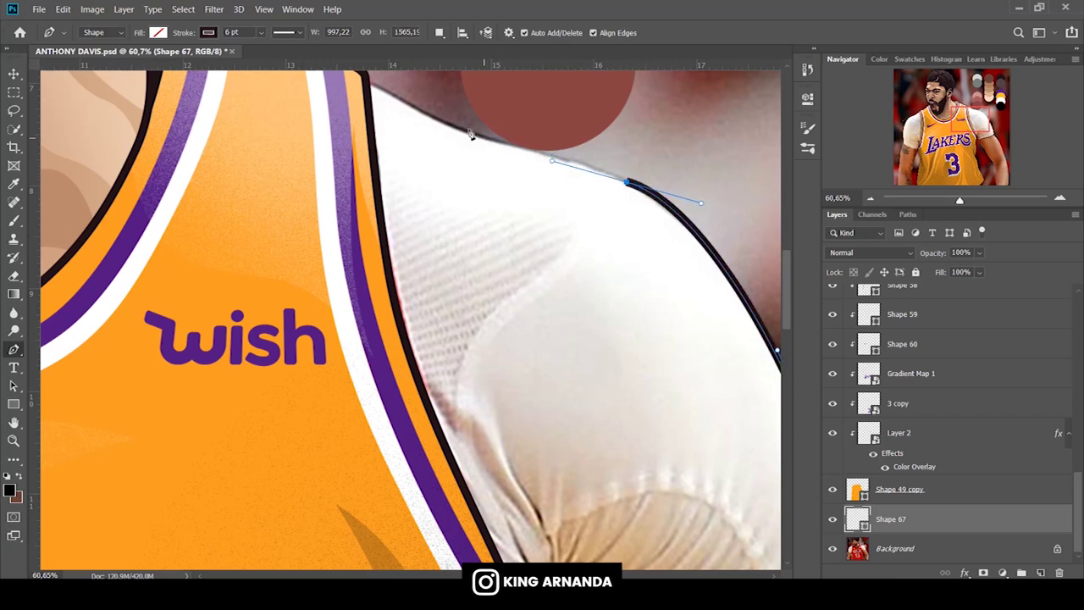
drag(496, 145, 467, 141)
drag(347, 73, 305, 70)
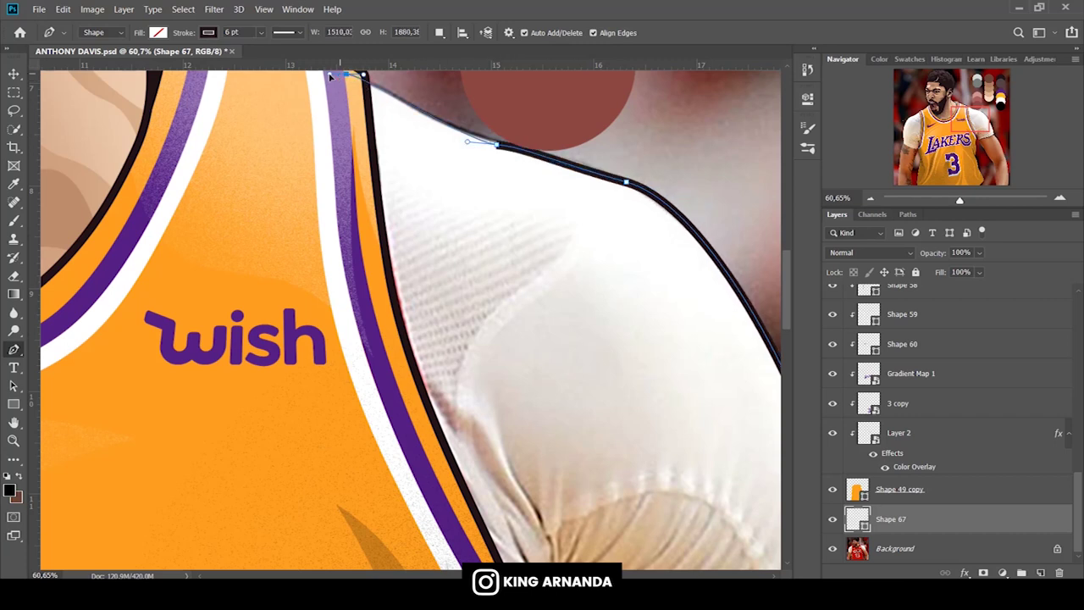
Continue the outline from the far shoulder's strap down over the other shoulder.
drag(254, 339, 719, 304)
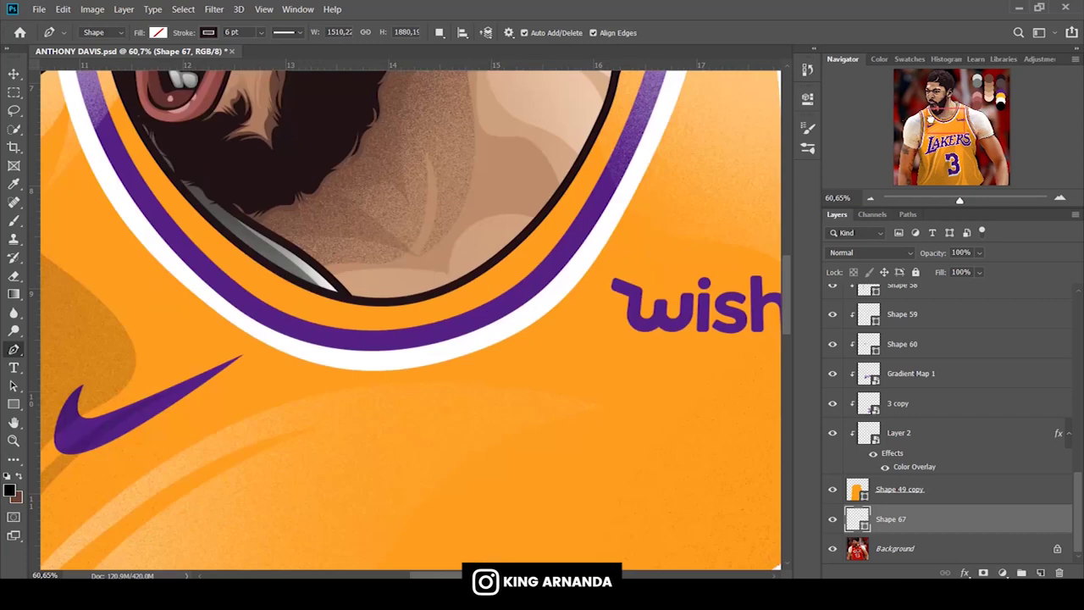
drag(127, 423, 745, 412)
drag(646, 141, 570, 158)
click(446, 143)
drag(332, 222, 275, 245)
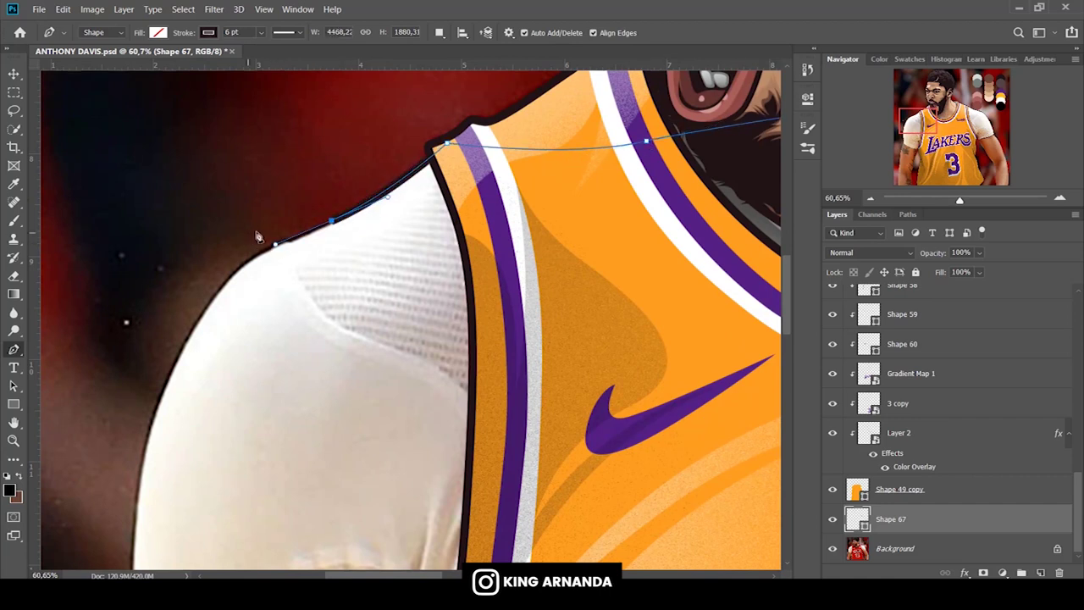
scroll(258, 237, down, 3)
drag(193, 183, 152, 256)
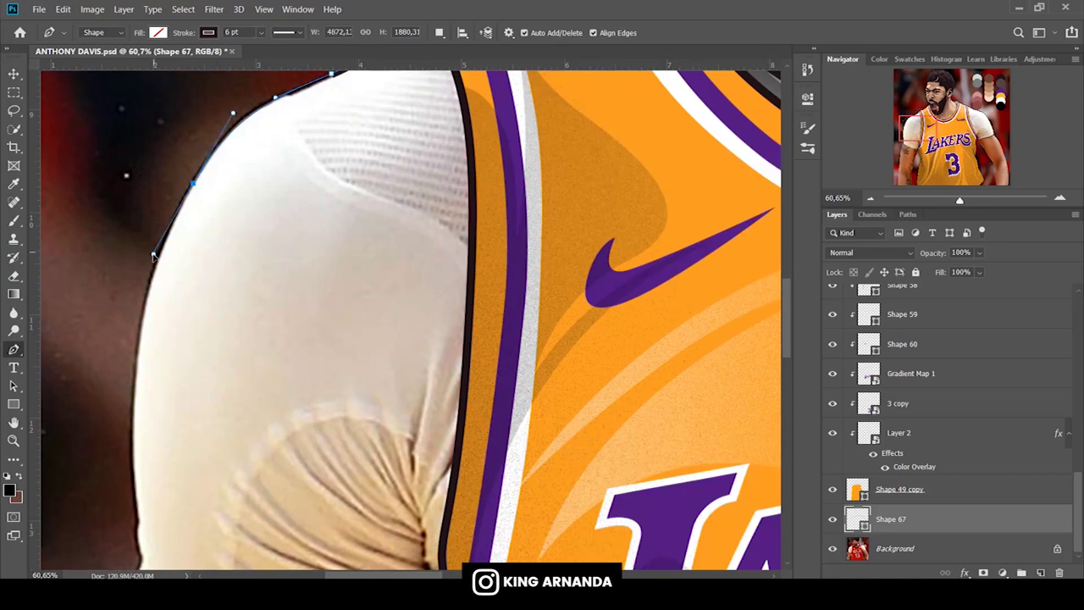
Trace the other sleeve's outer edge and hem back to the jersey, then duplicate as Shape 67 copy.
drag(907, 128, 903, 135)
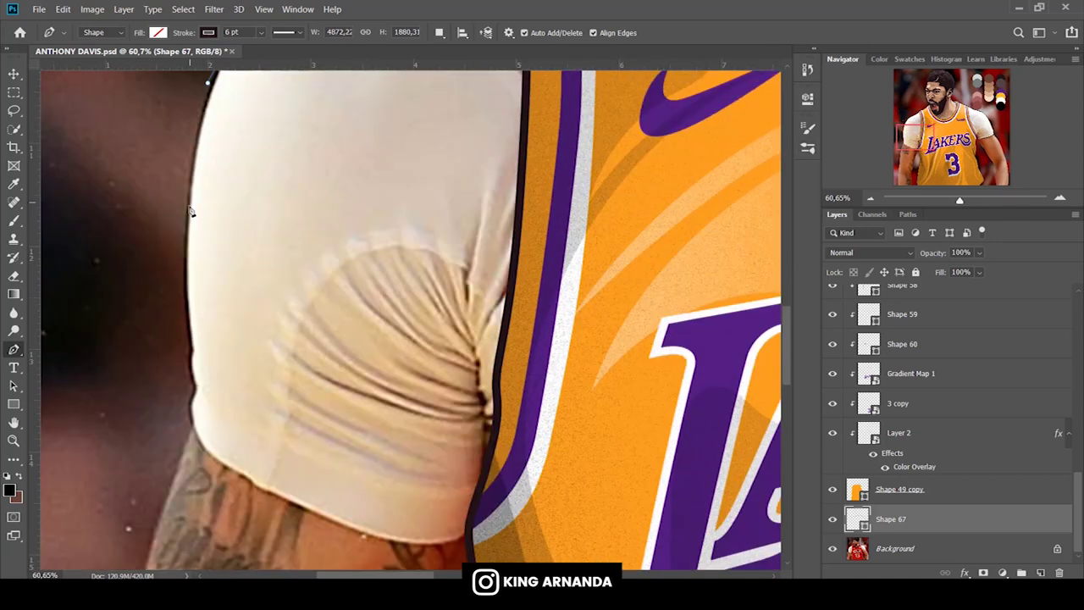
drag(188, 215, 186, 304)
drag(192, 348, 198, 392)
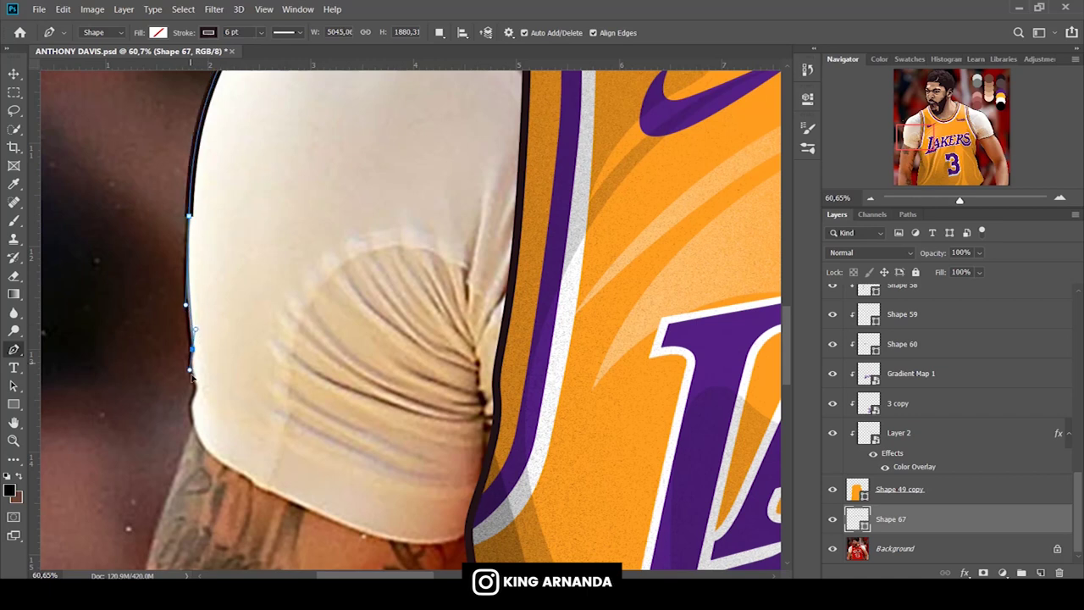
drag(193, 416, 196, 435)
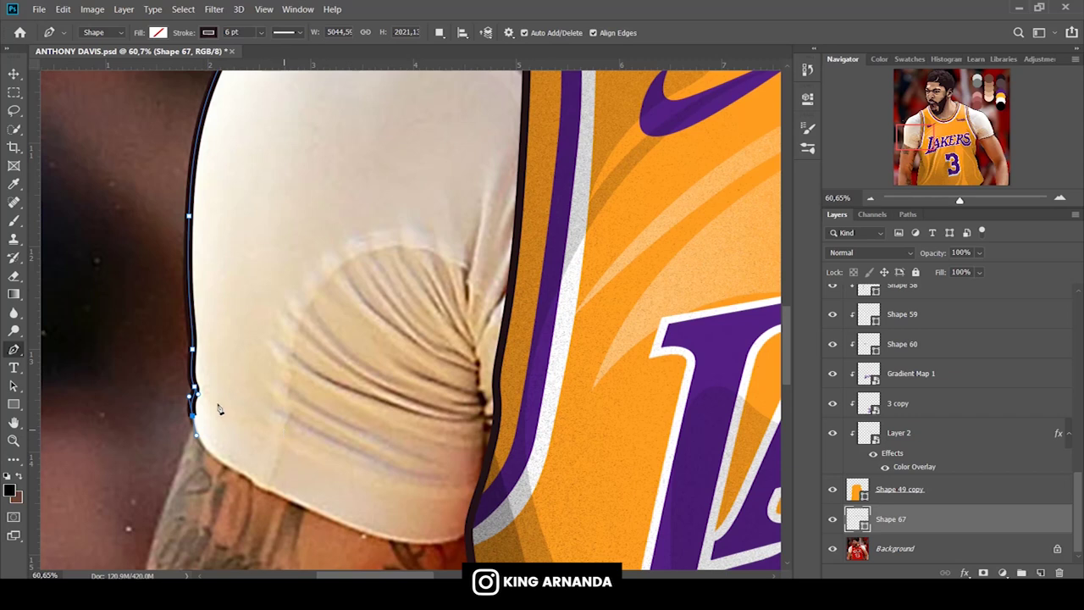
scroll(218, 410, down, 3)
drag(243, 297, 272, 315)
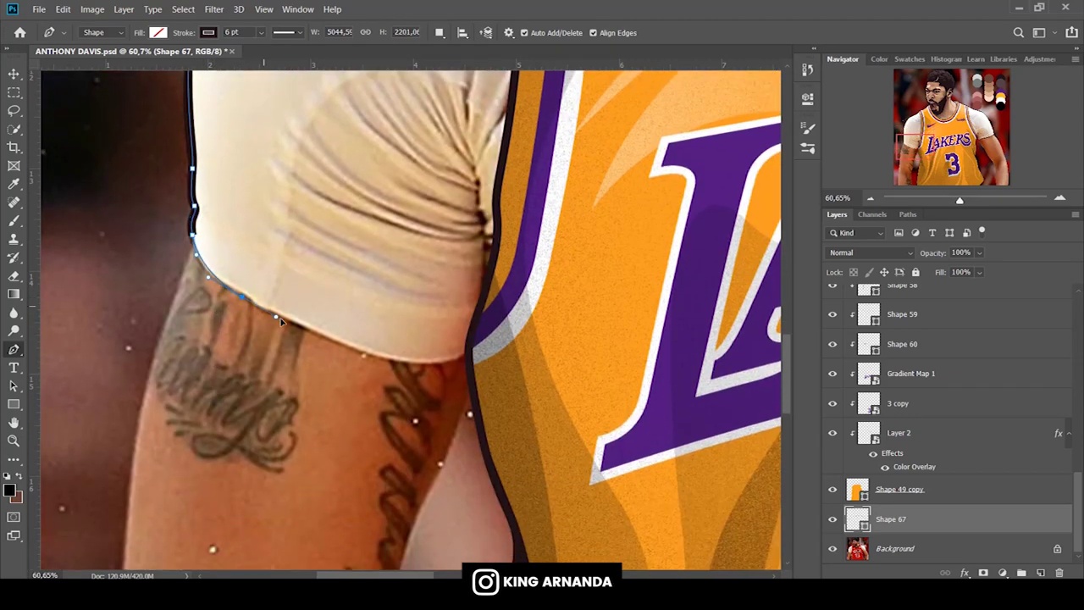
mouse_move(401, 362)
mouse_down()
mouse_move(450, 366)
mouse_move(511, 333)
mouse_up()
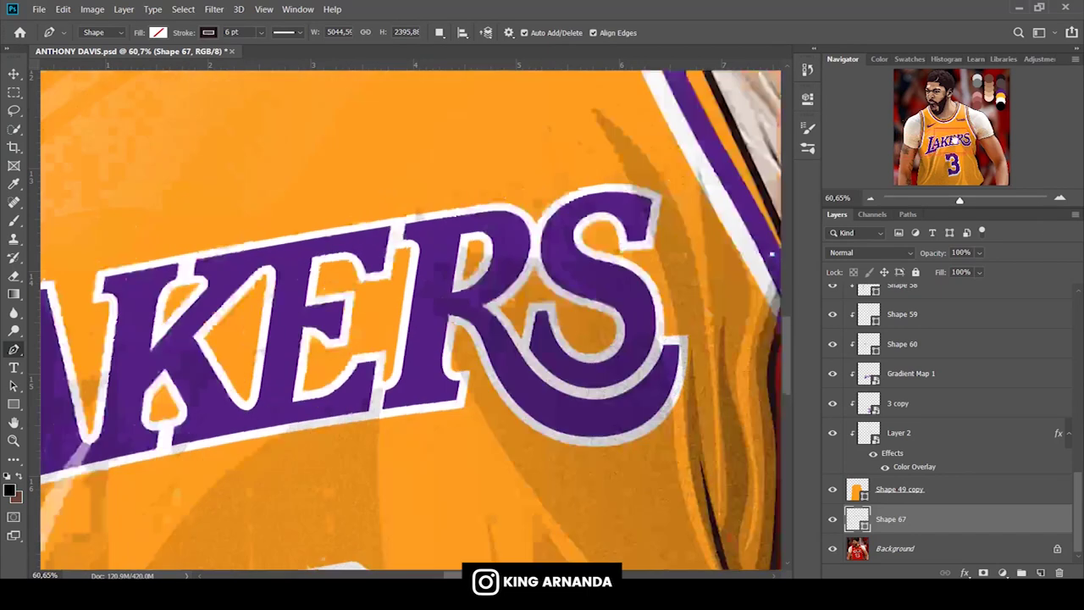
drag(921, 157, 957, 156)
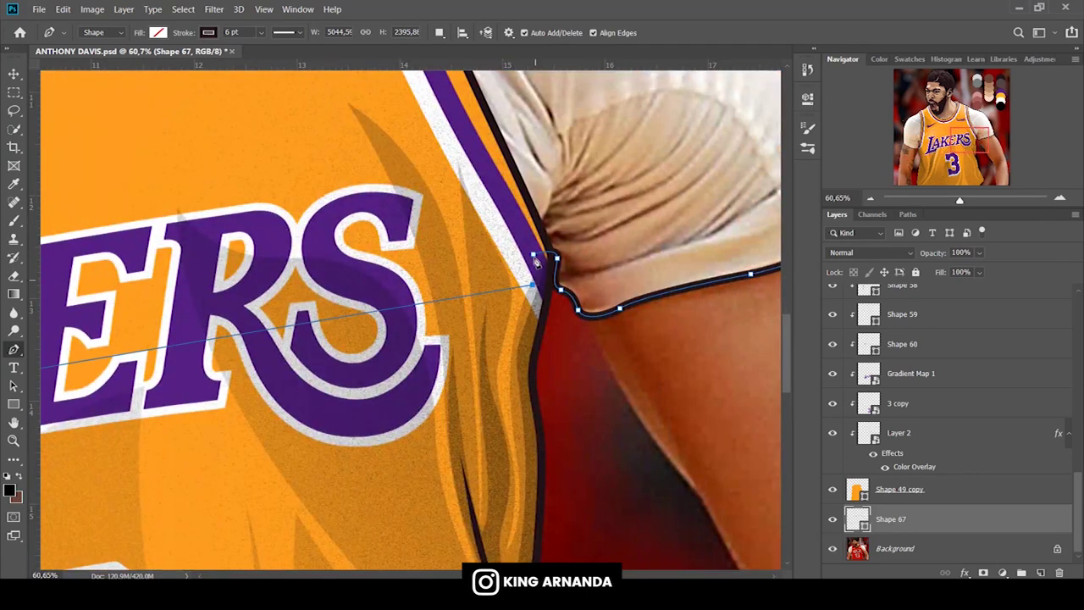
key(ctrl+j)
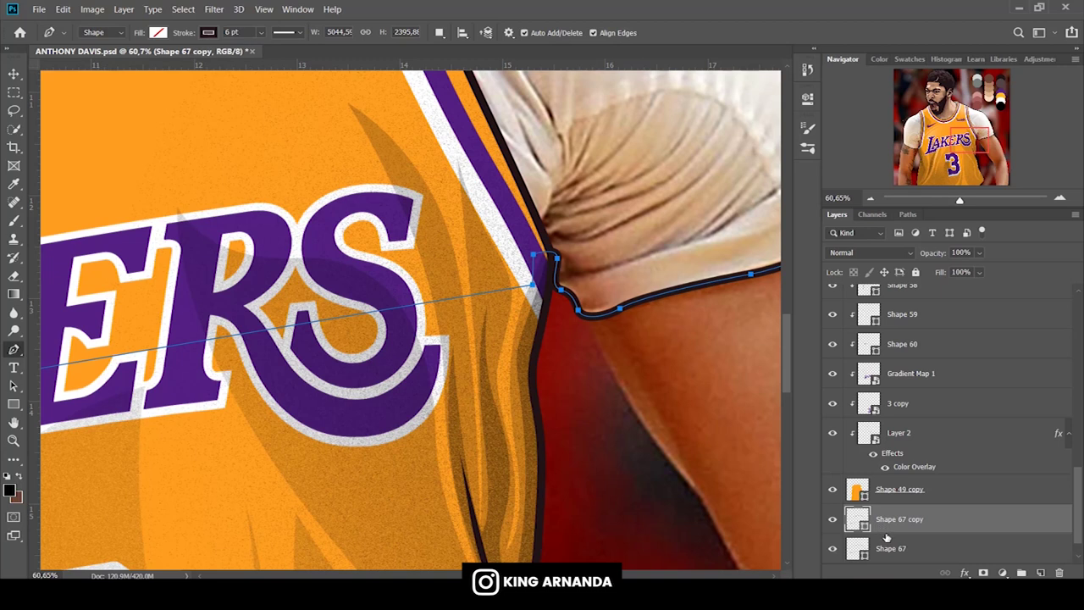
Give the original Shape 67 a white fill and no stroke, then reselect Shape 67 copy.
click(878, 542)
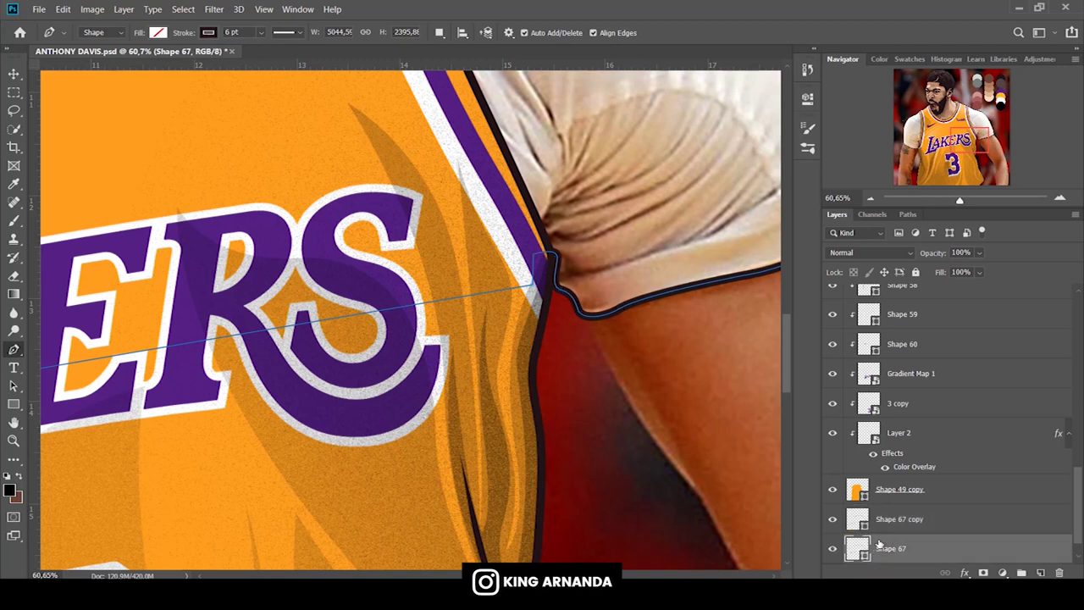
click(158, 33)
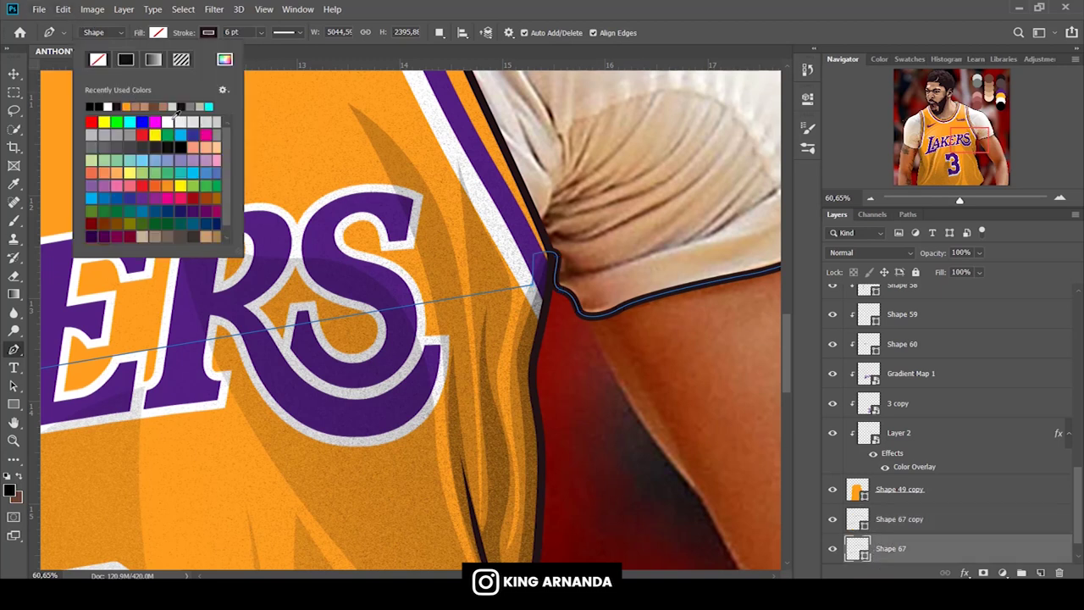
click(167, 121)
key(Return)
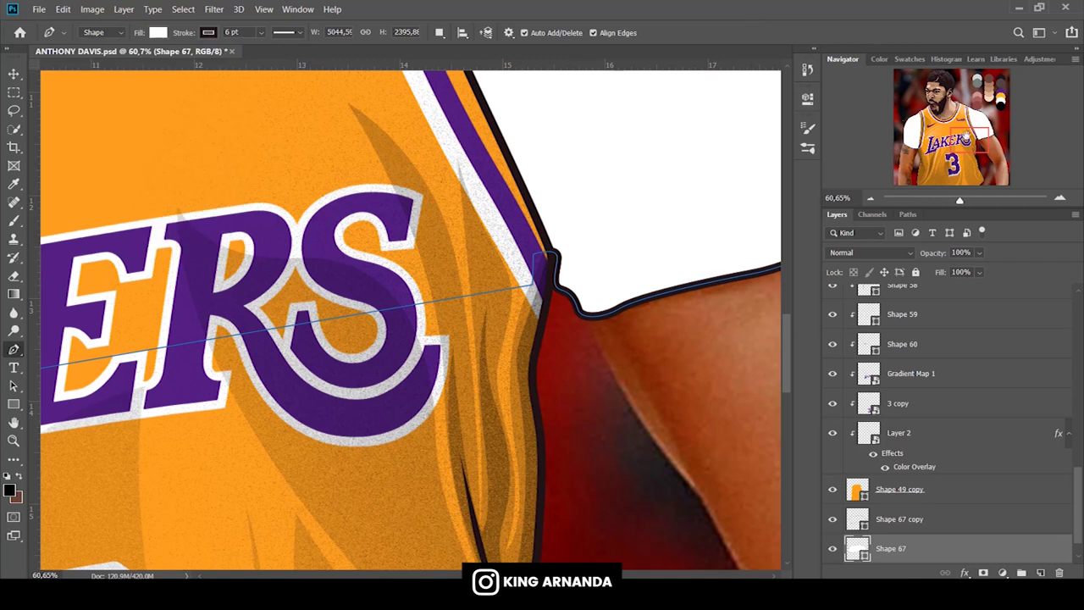
drag(542, 288, 440, 432)
click(208, 32)
click(147, 59)
key(Return)
key(alt+bracketright)
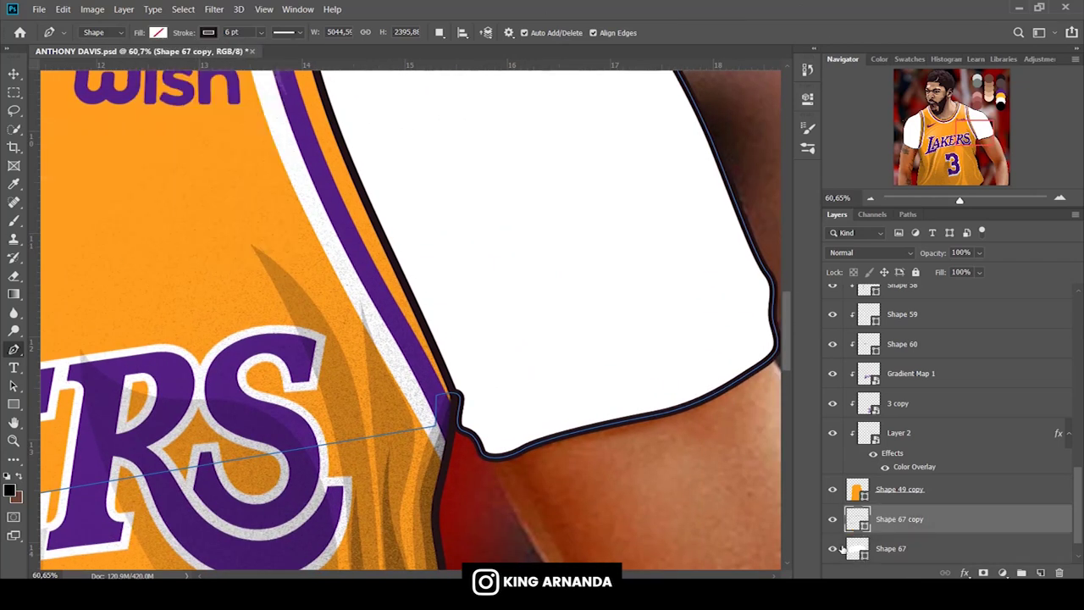
scroll(429, 364, up, 2)
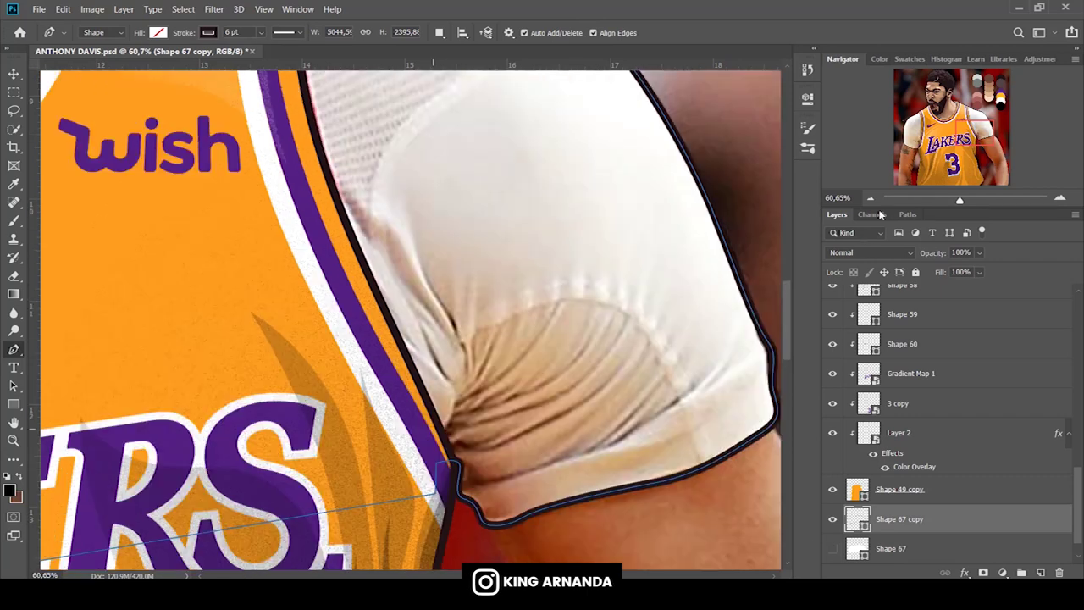
scroll(429, 364, up, 5)
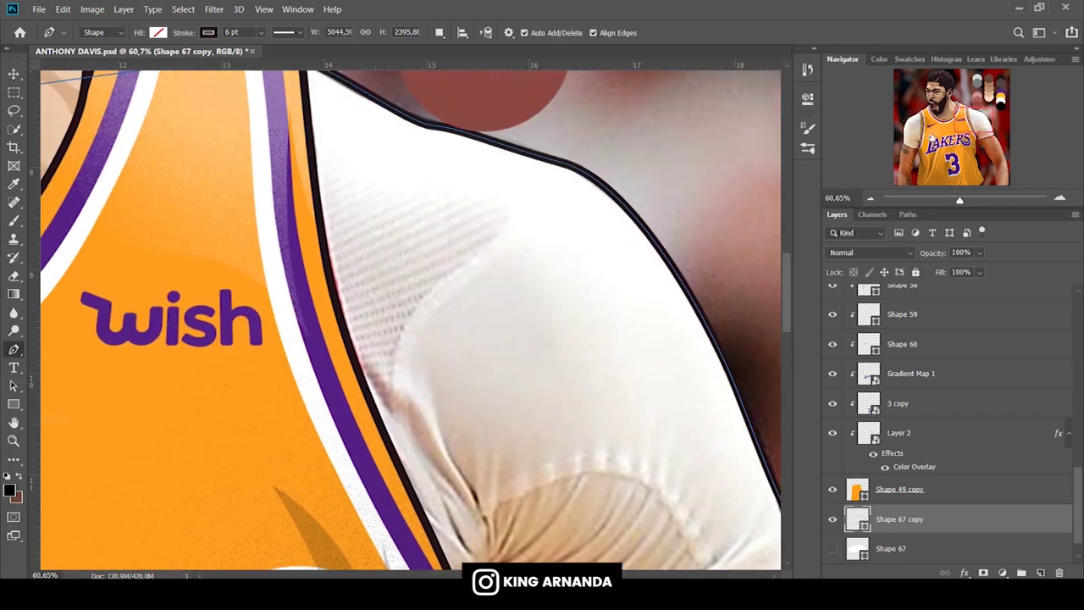
Draw the curved seam line from the shoulder edge down the sleeve into the armpit.
click(522, 154)
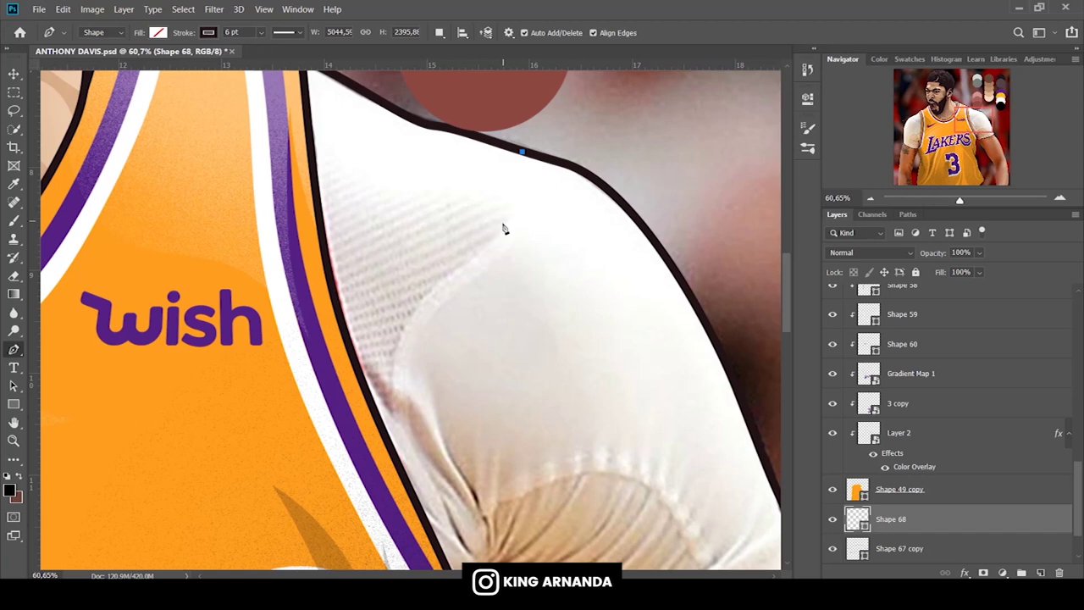
drag(497, 234, 462, 257)
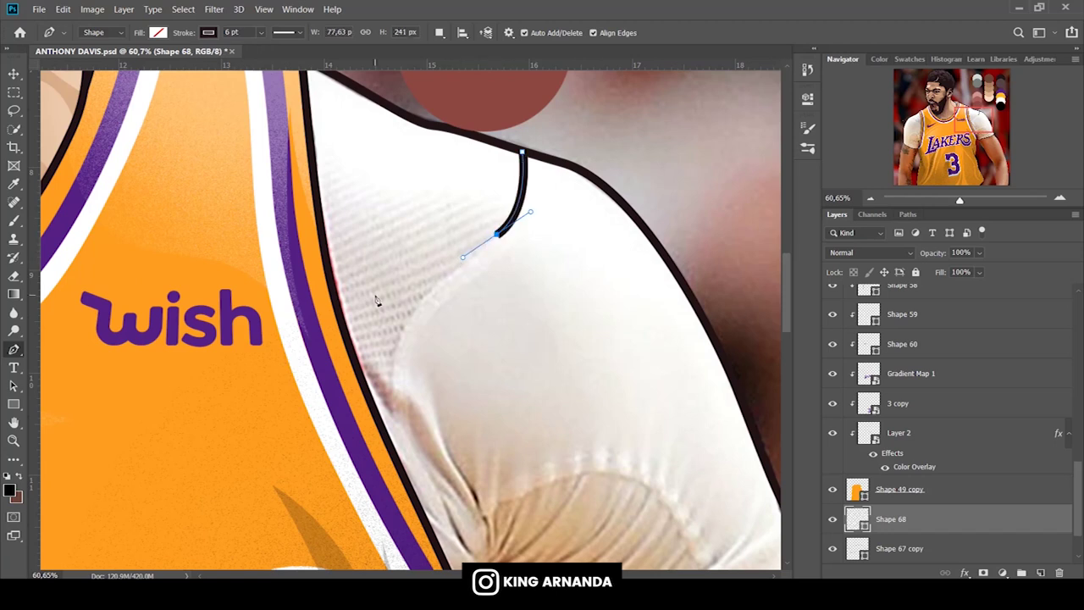
scroll(391, 265, down, 3)
drag(393, 281, 401, 356)
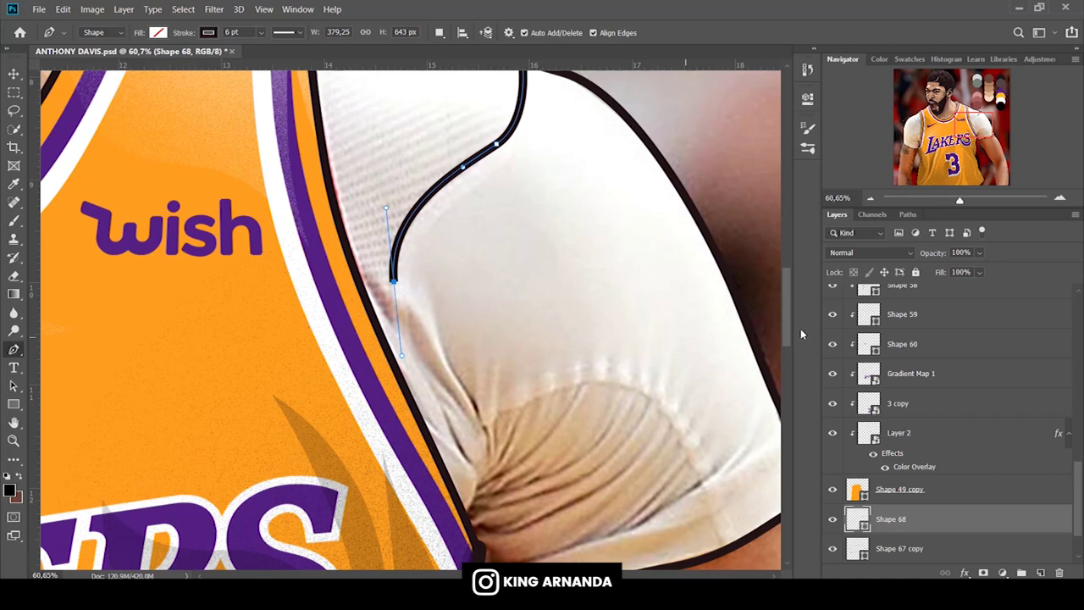
mouse_move(989, 118)
mouse_down()
mouse_move(913, 125)
mouse_move(978, 136)
mouse_up()
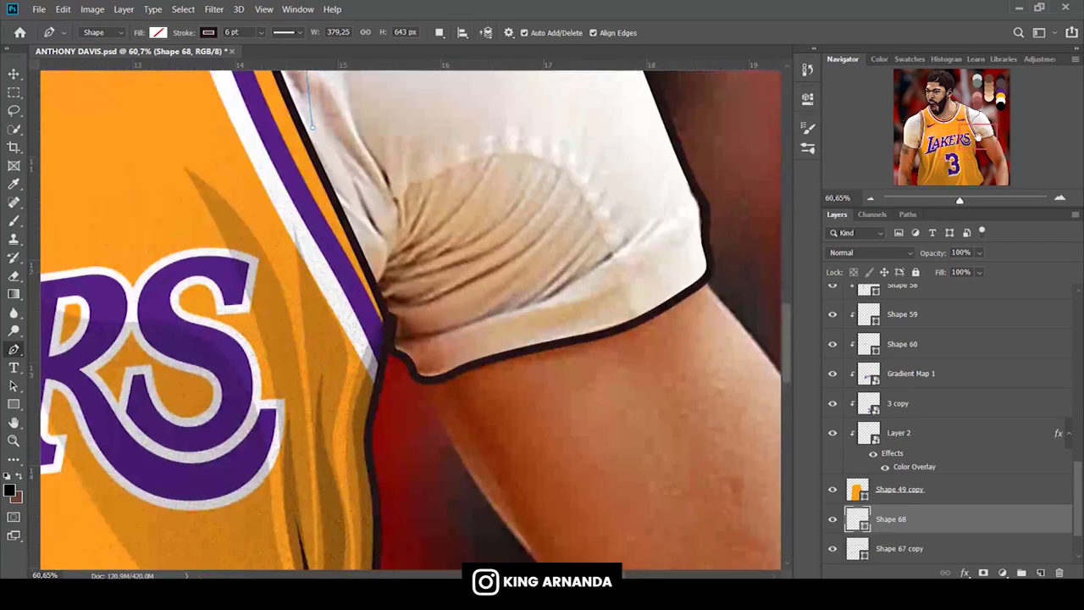
drag(359, 164, 395, 190)
drag(375, 293, 353, 339)
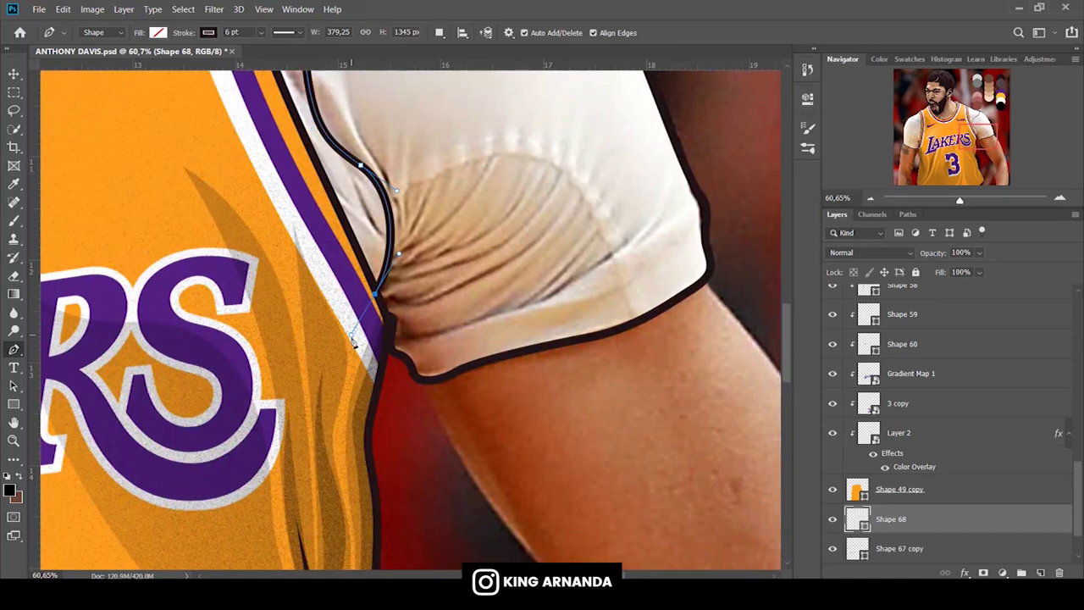
key(Escape)
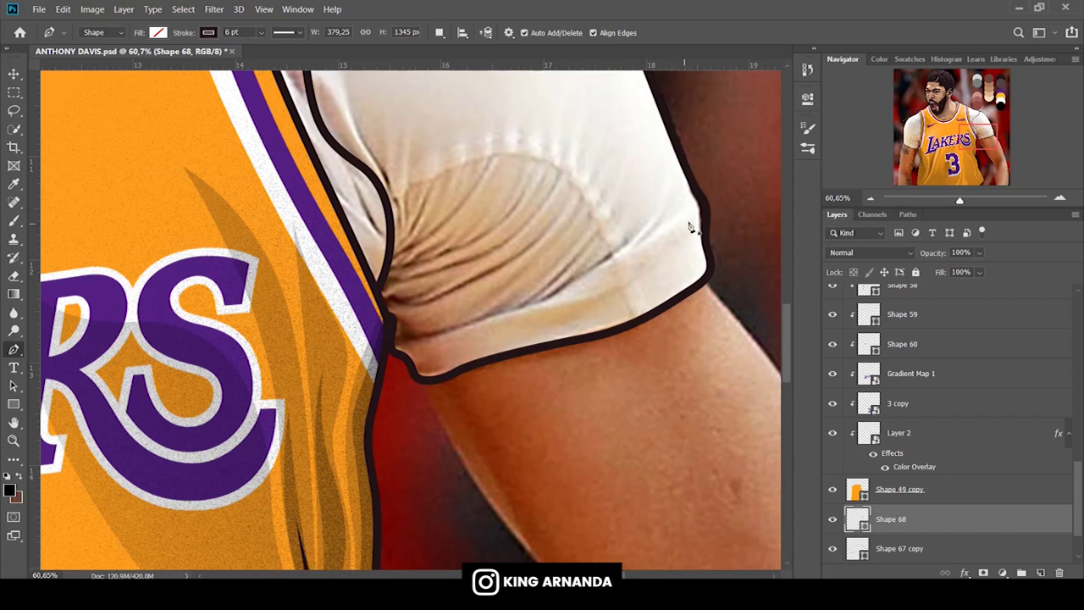
Draw the hem line across the sleeve's hem band to the armpit.
click(701, 200)
click(610, 256)
drag(495, 314, 442, 333)
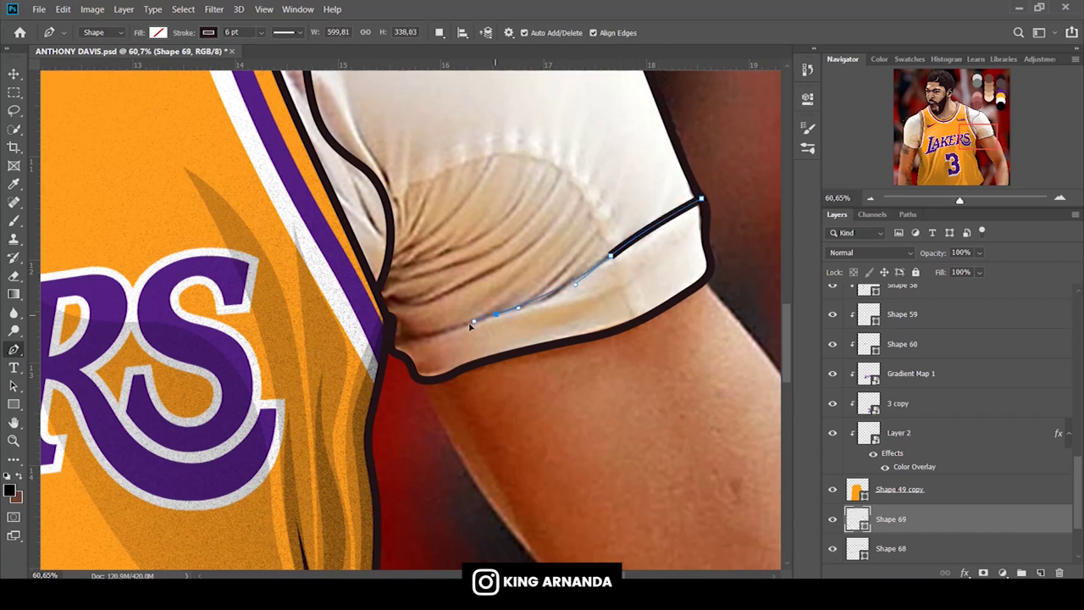
click(391, 347)
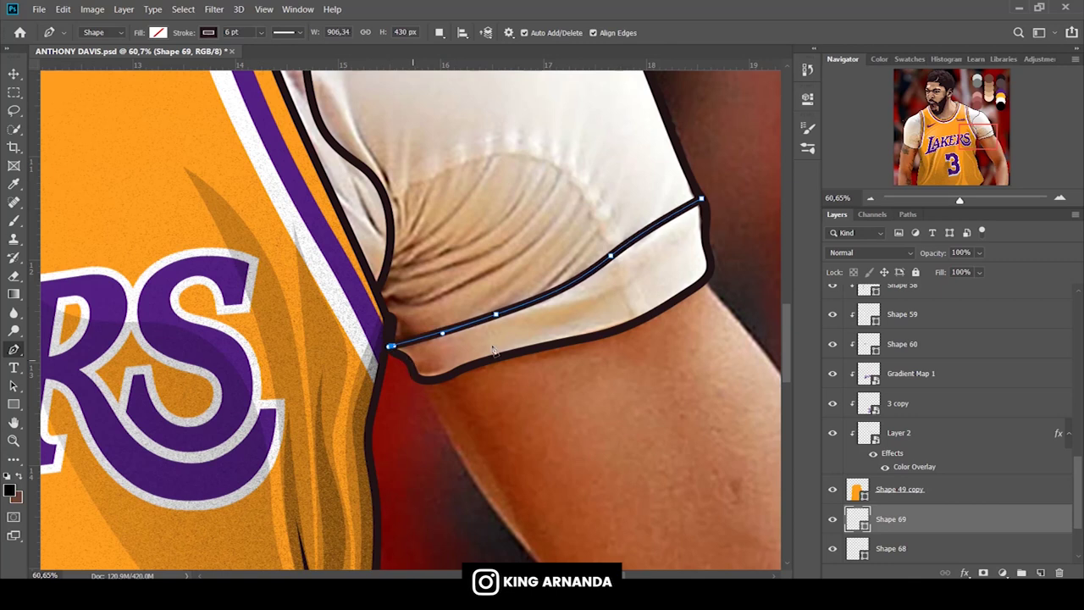
key(Escape)
Draw the fold arc from the sleeve hem up and around the gathering to the seam.
click(634, 322)
click(600, 234)
drag(592, 206, 575, 189)
click(570, 178)
click(549, 160)
click(506, 157)
click(458, 163)
mouse_move(426, 179)
mouse_down()
mouse_move(410, 179)
mouse_move(392, 204)
mouse_up()
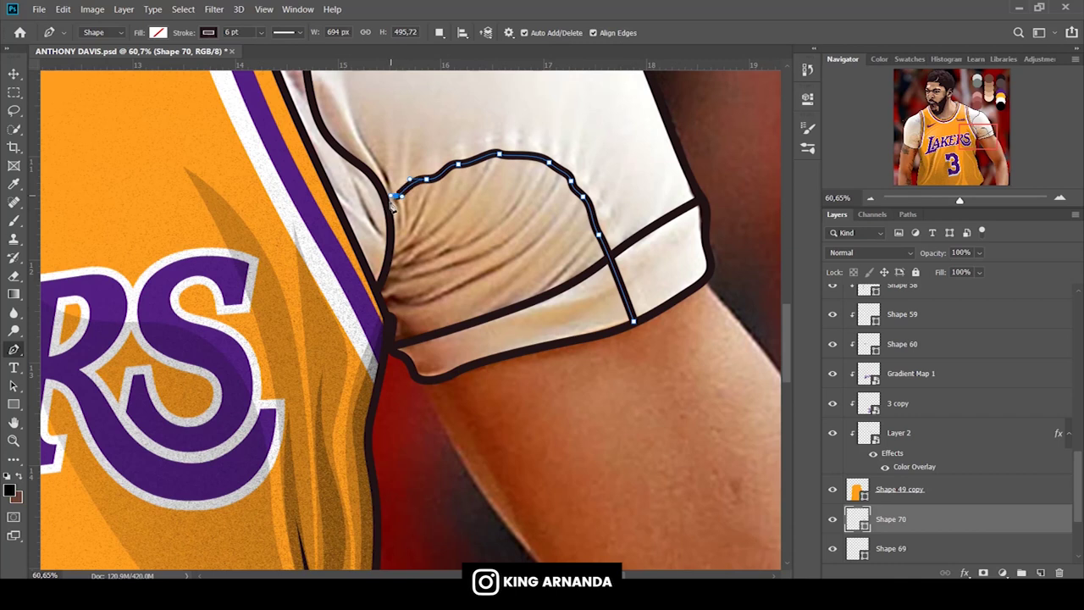
key(Return)
drag(966, 130, 892, 121)
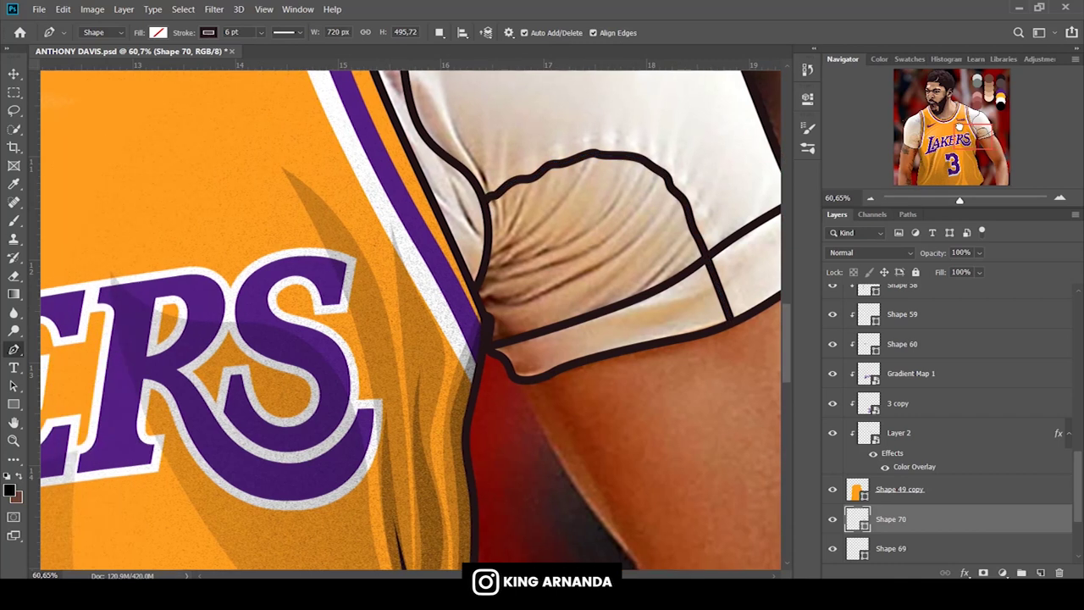
scroll(500, 303, up, 3)
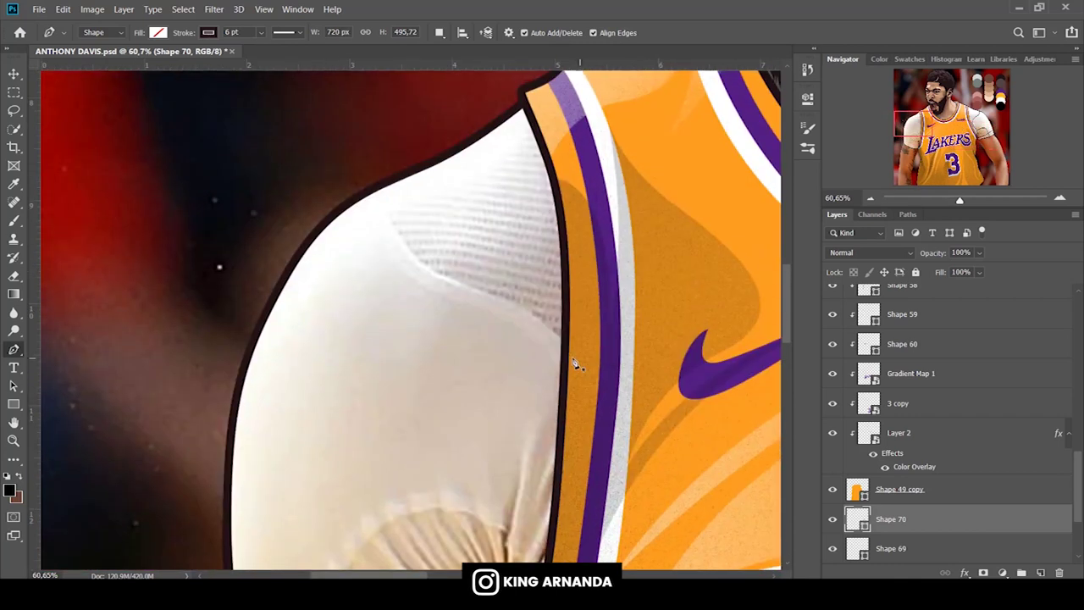
Draw the shoulder seam line across the other shoulder up to its outline.
click(569, 356)
drag(494, 297, 442, 285)
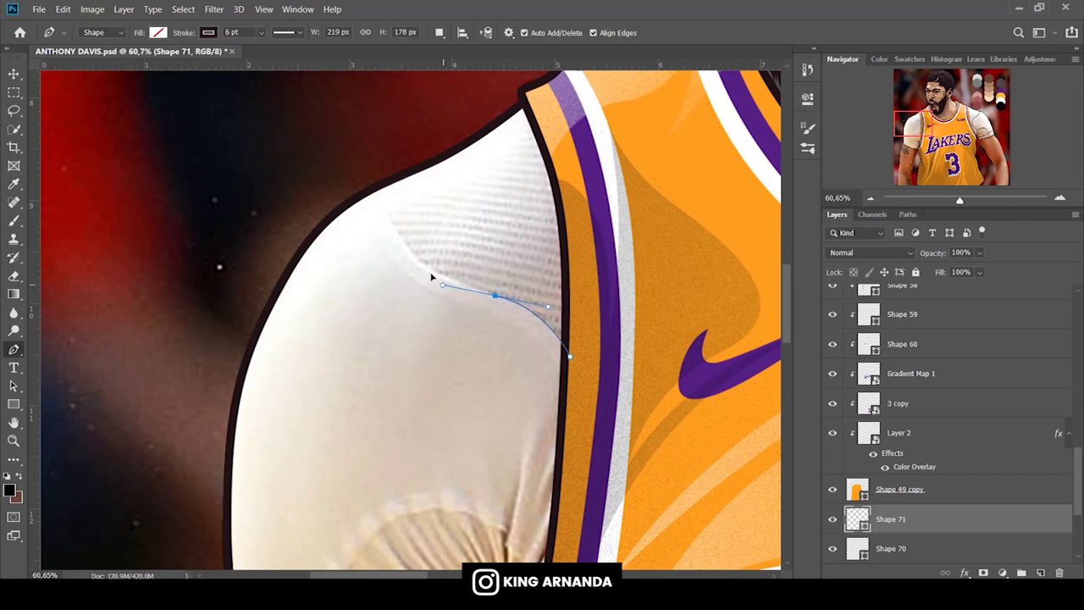
drag(394, 229, 382, 204)
click(356, 198)
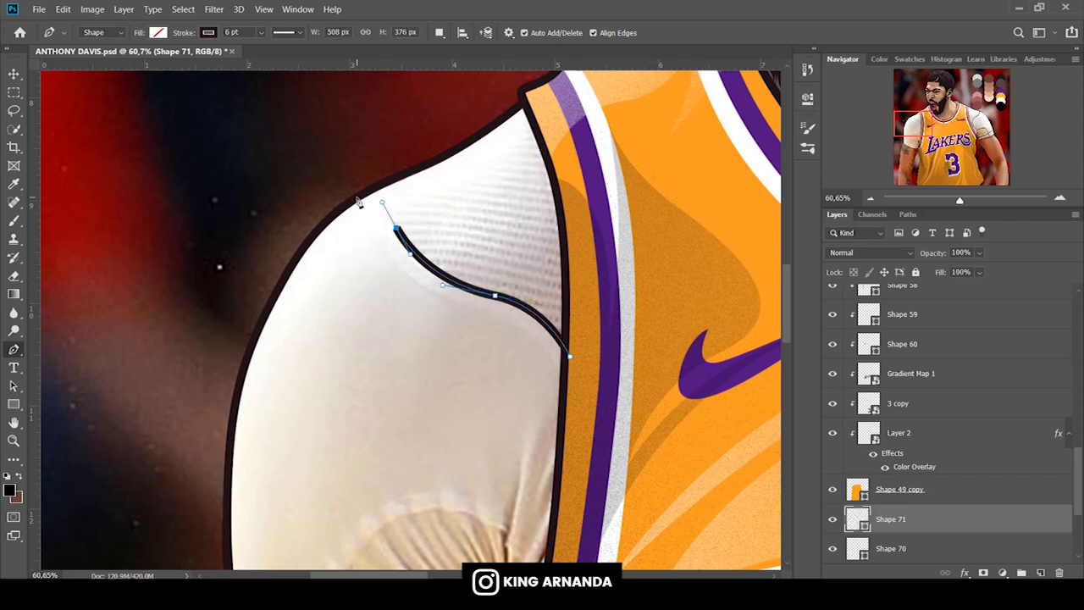
key(Escape)
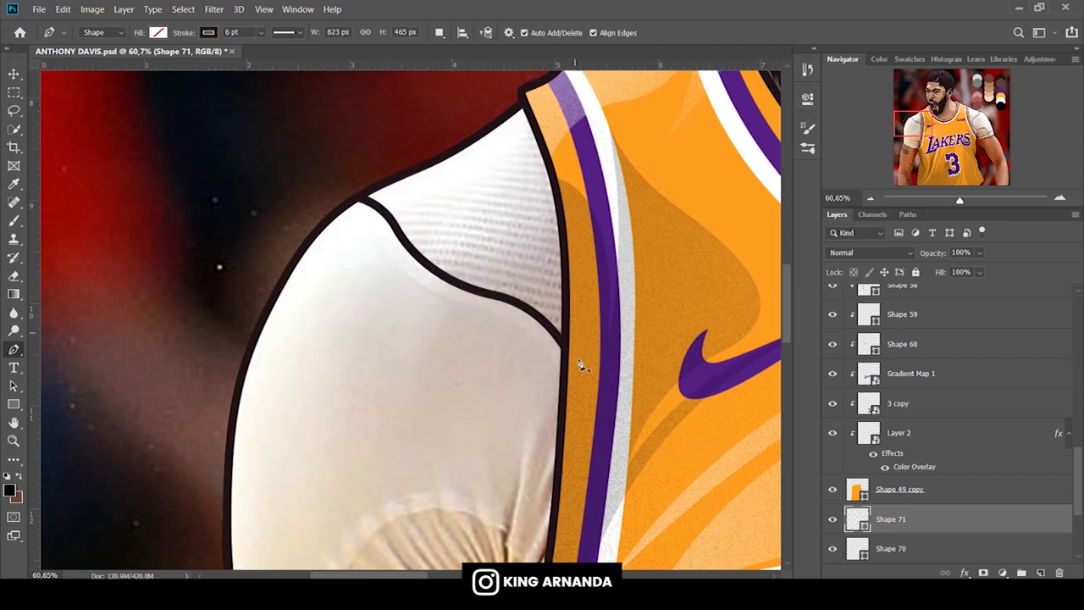
scroll(580, 364, down, 3)
scroll(787, 309, down, 2)
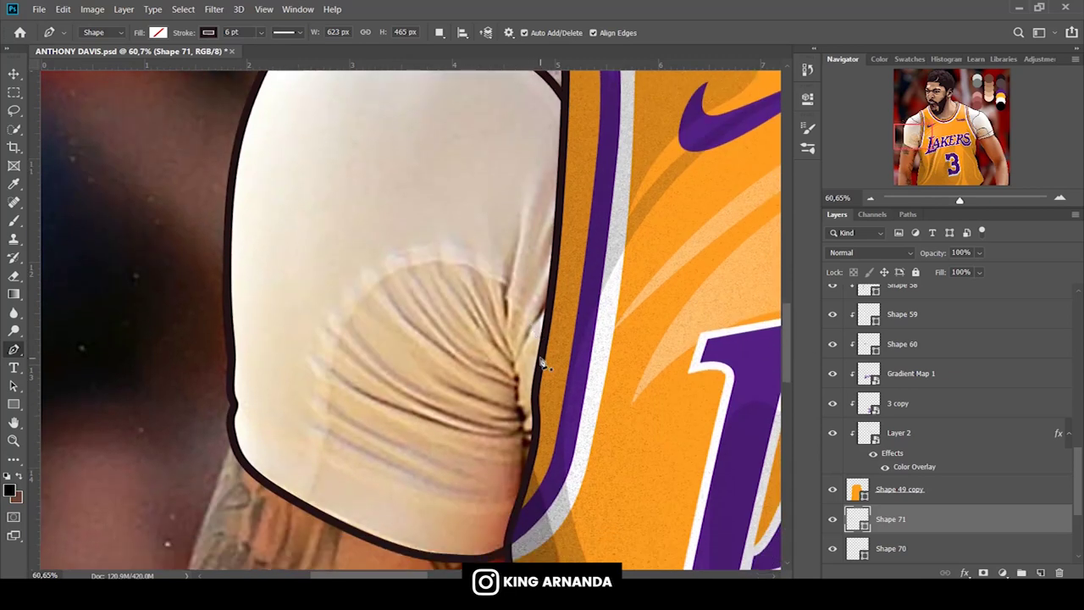
Draw the armpit fold arc over the gathering and down the left side to the sleeve bottom.
click(500, 295)
drag(516, 303, 556, 376)
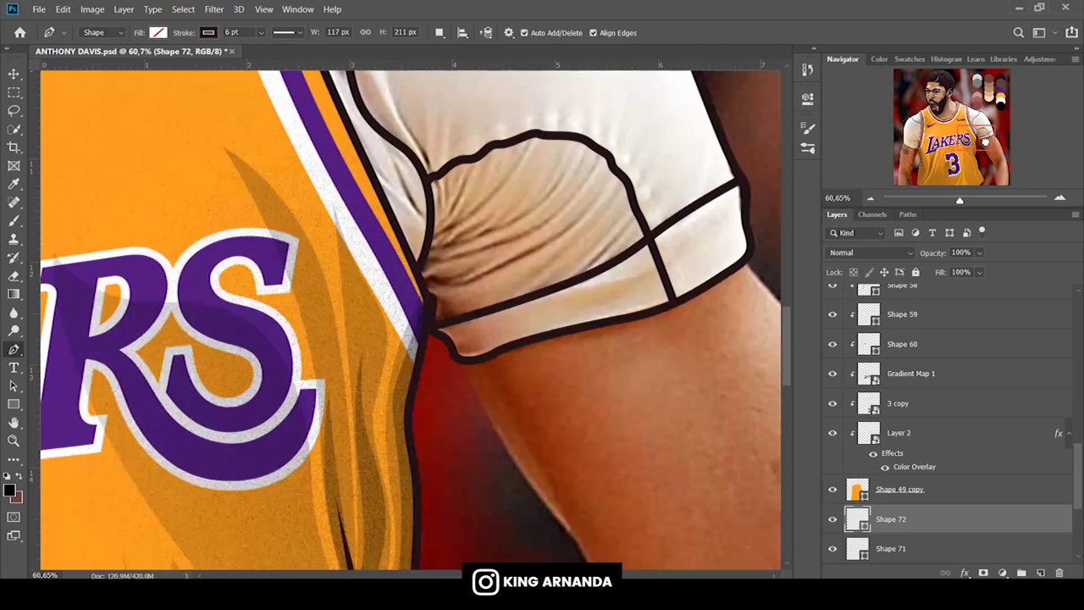
scroll(790, 154, up, 2)
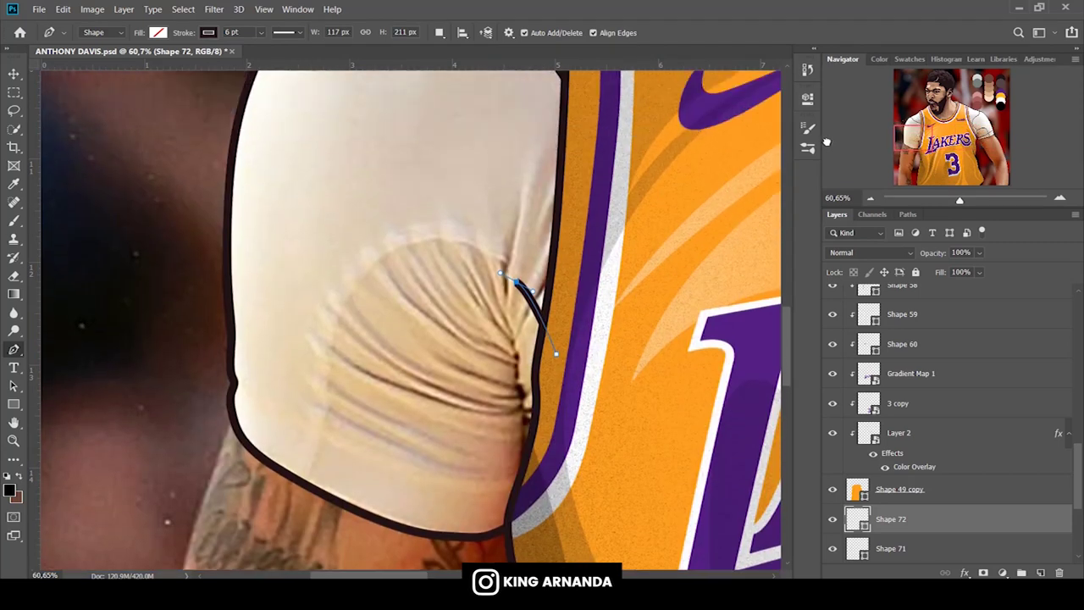
click(487, 249)
click(455, 242)
drag(409, 246, 385, 253)
click(371, 265)
click(346, 303)
drag(331, 337, 326, 385)
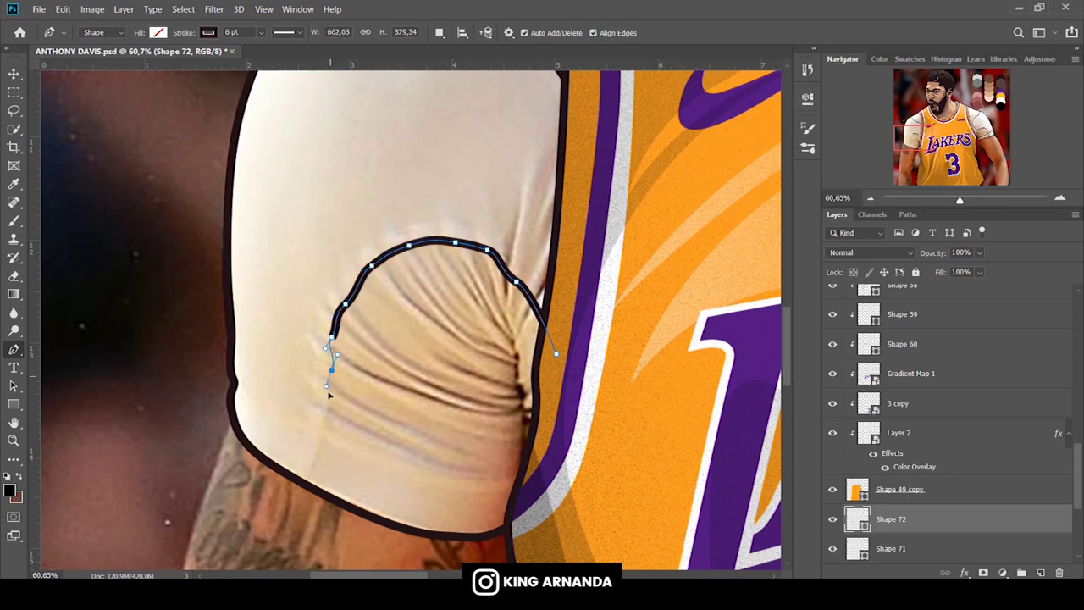
click(332, 397)
mouse_move(334, 411)
mouse_down()
mouse_move(313, 428)
mouse_move(310, 464)
mouse_up()
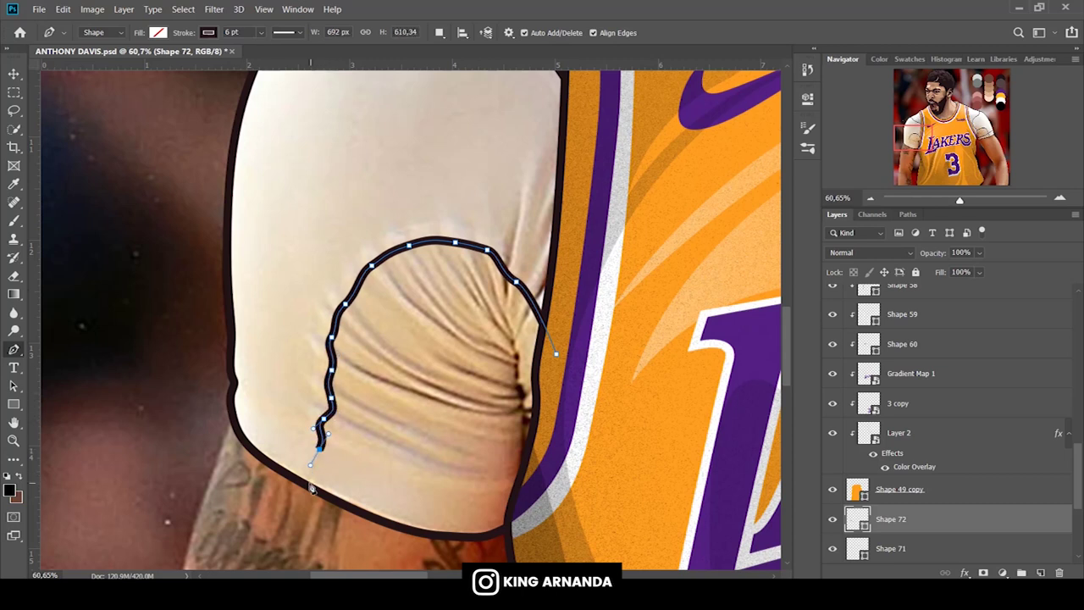
click(309, 486)
key(Return)
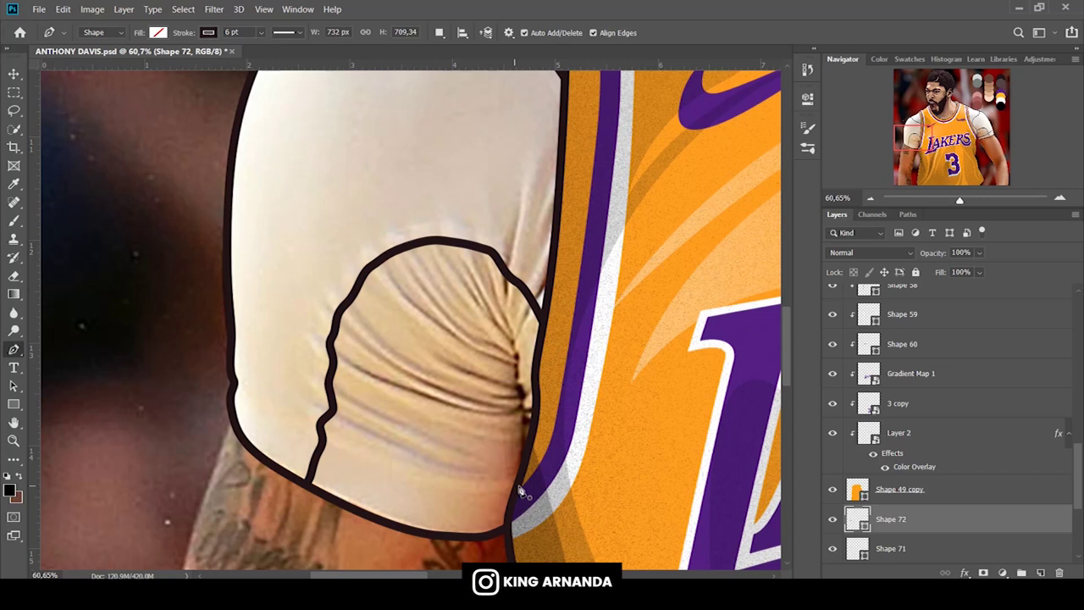
Draw the hem band line across the other sleeve, then zoom to about 105%.
drag(377, 464, 269, 407)
click(236, 381)
key(Return)
drag(972, 195, 966, 198)
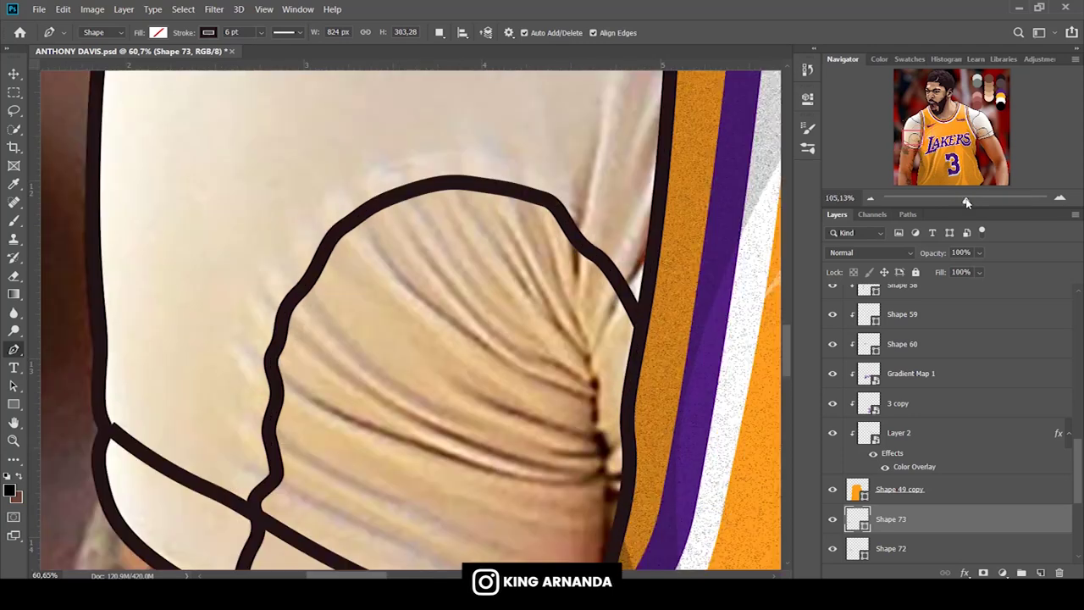
drag(954, 137, 984, 129)
scroll(872, 525, down, 2)
scroll(892, 525, down, 3)
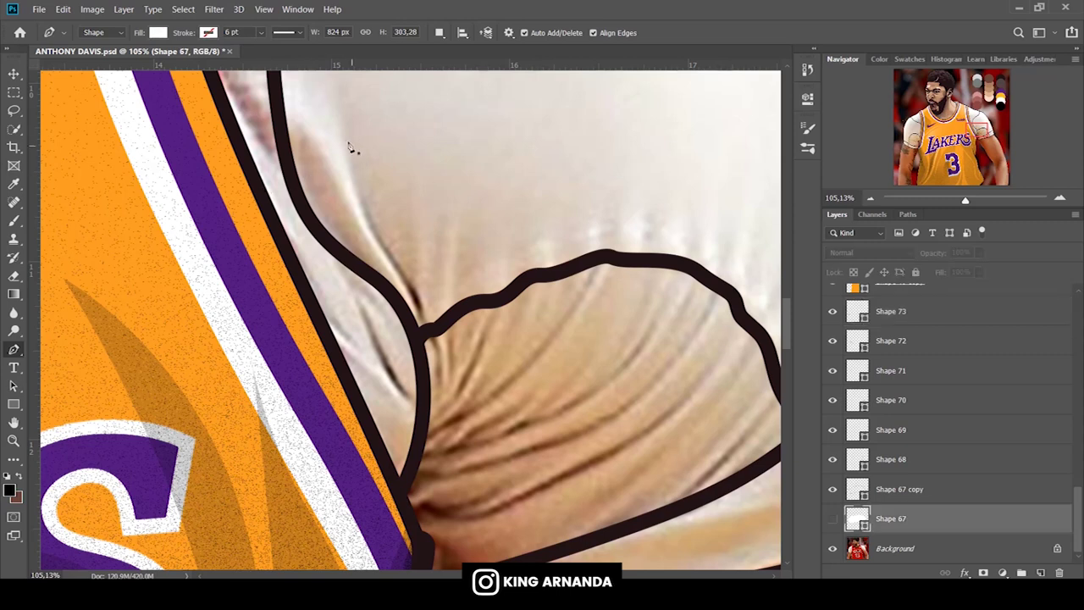
Give the new shape layer a black fill and 0% opacity, then trace the first wrinkle strand.
click(158, 32)
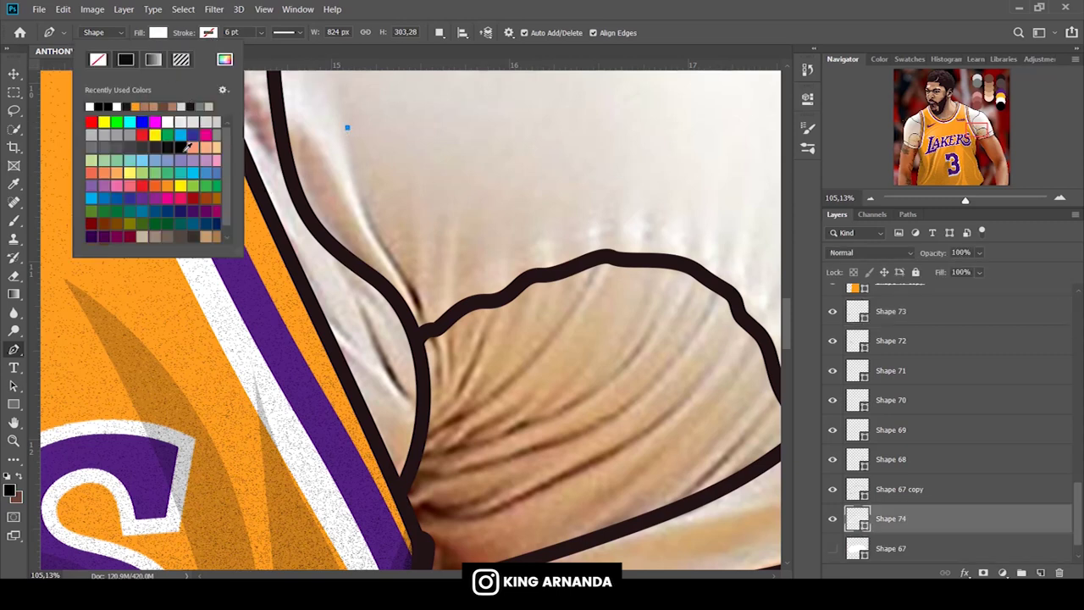
click(180, 147)
mouse_move(943, 263)
mouse_down()
mouse_move(419, 262)
mouse_move(456, 305)
mouse_up()
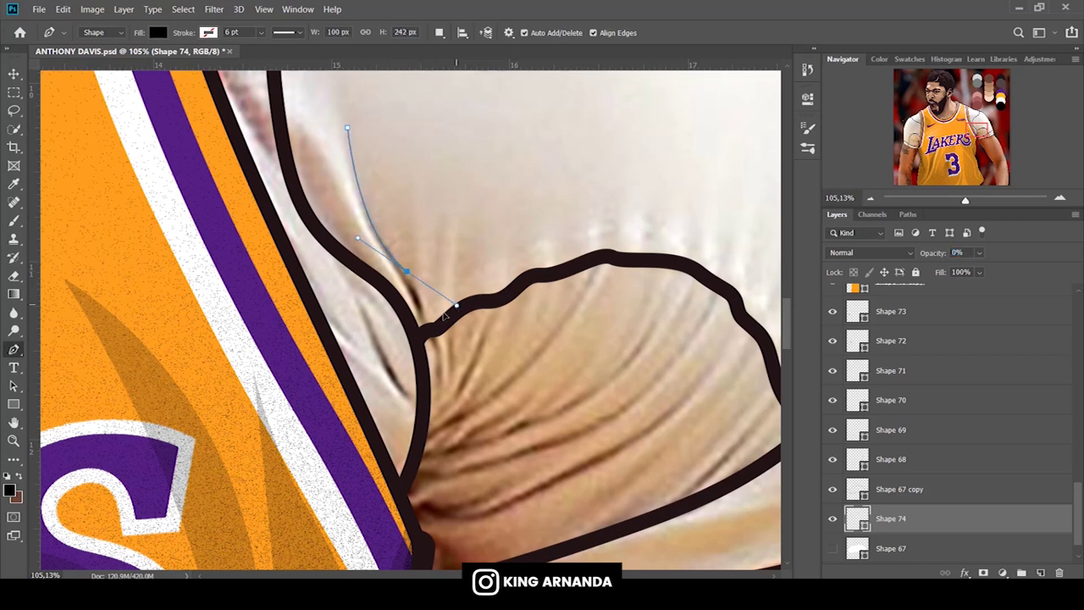
mouse_move(438, 392)
mouse_down()
mouse_move(431, 419)
mouse_move(438, 396)
mouse_up()
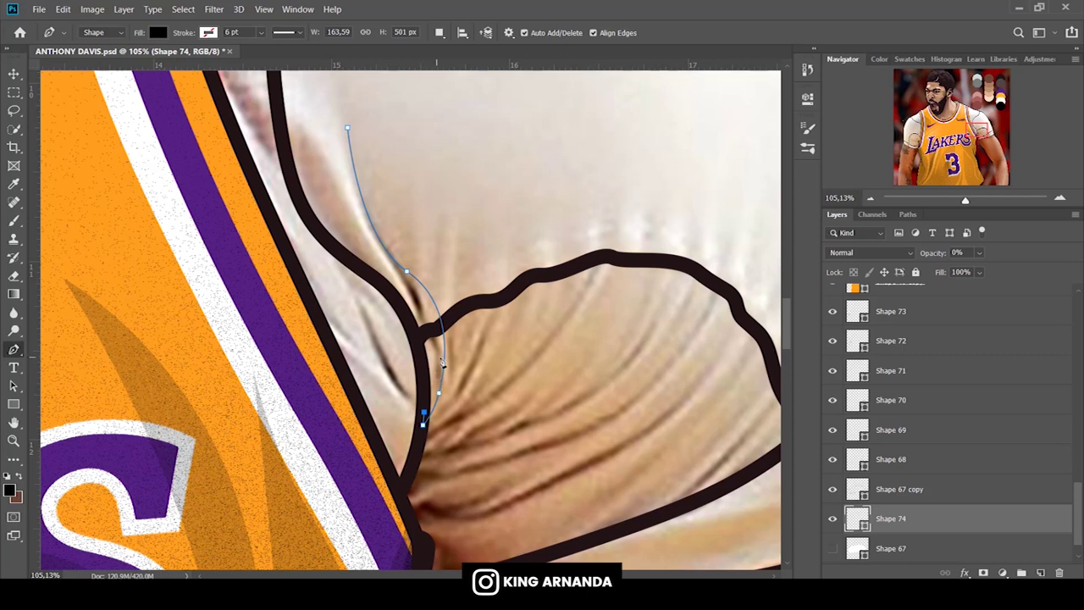
drag(438, 345, 433, 320)
drag(395, 270, 363, 243)
click(347, 129)
Switch the Pen to Path mode and trace a second strand down the fold on Shape 74.
click(92, 34)
scroll(910, 523, down, 1)
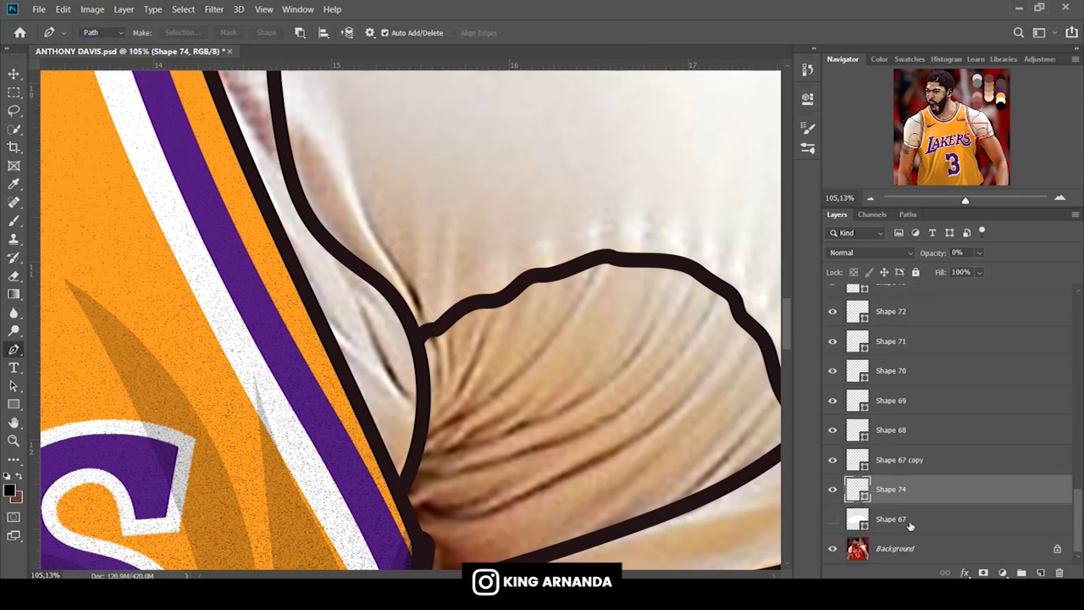
click(901, 512)
click(858, 483)
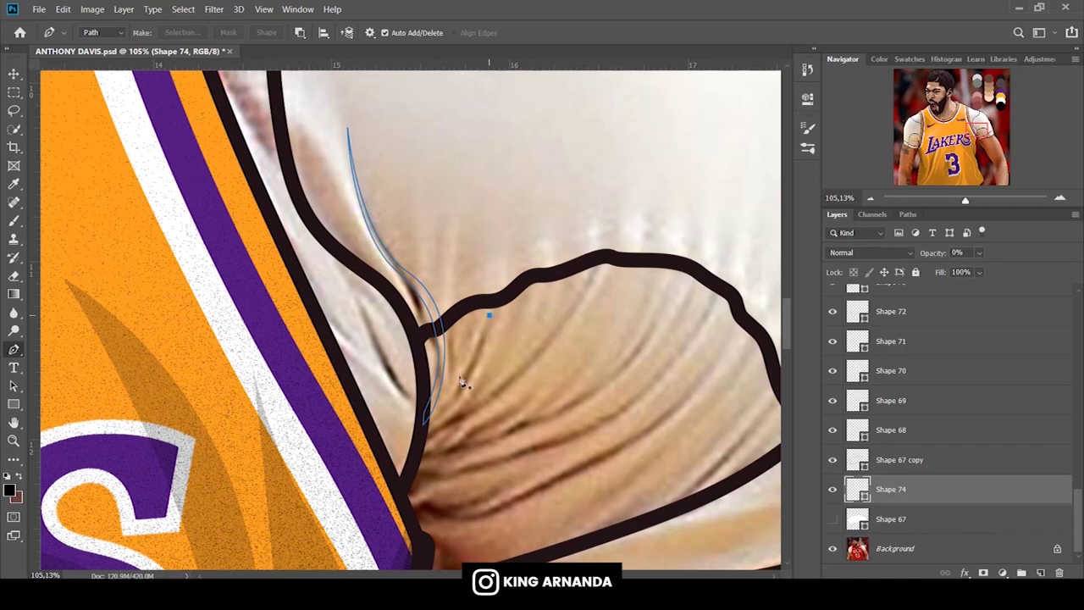
drag(450, 391, 431, 413)
click(420, 425)
drag(489, 316, 509, 226)
Set path operations to Combine Shapes and trace another strand curving toward the armpit.
click(299, 32)
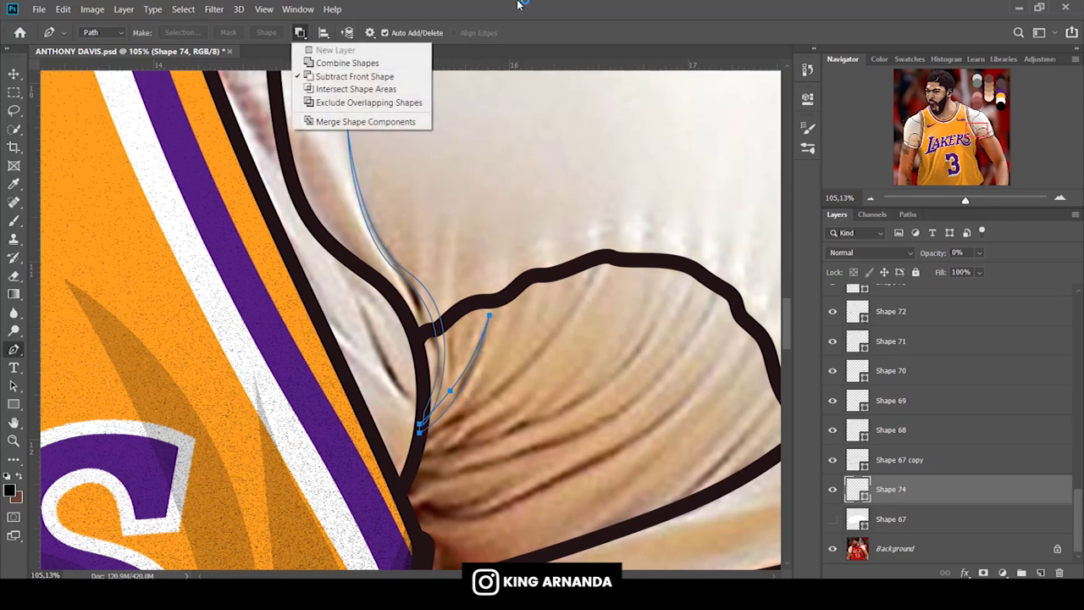
click(343, 62)
click(585, 286)
drag(497, 387, 441, 426)
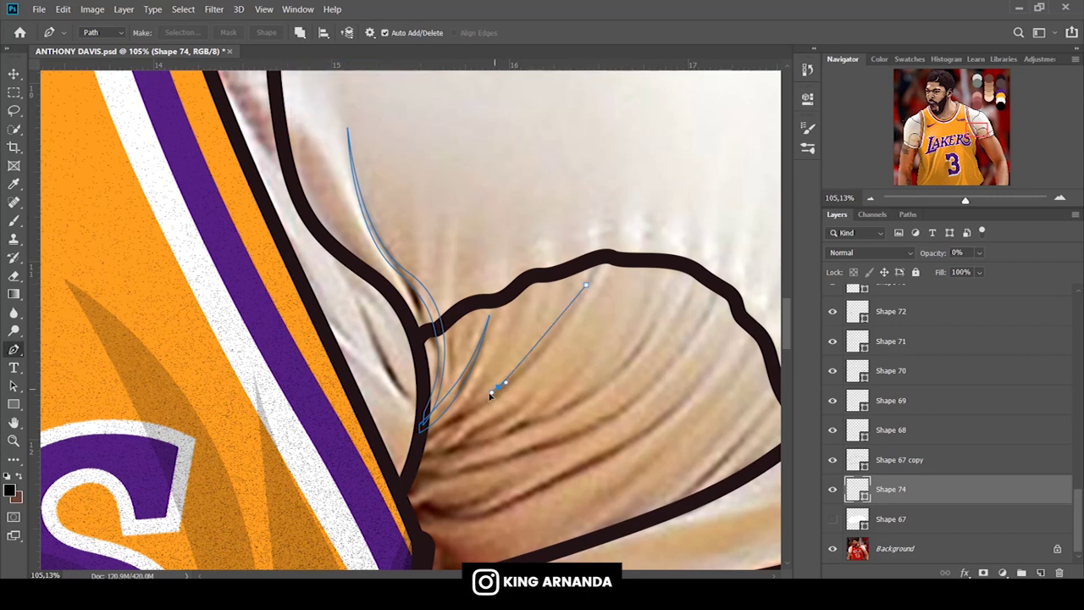
click(419, 437)
drag(585, 286, 636, 176)
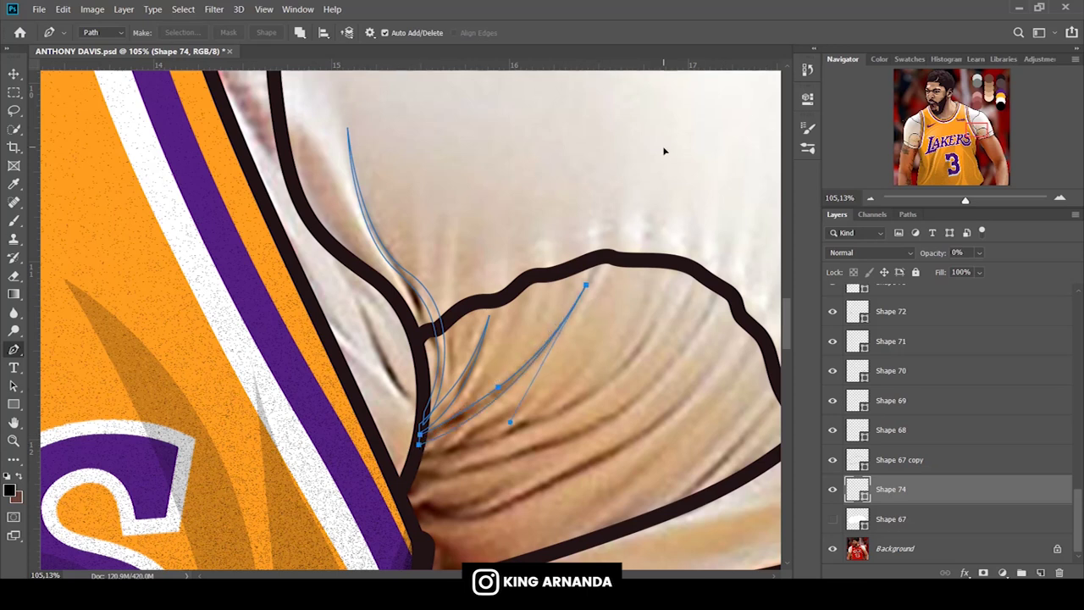
key(Escape)
Trace a lens-shaped strand near the fold and a longer wrinkle across the sleeve.
click(360, 303)
drag(395, 373, 411, 398)
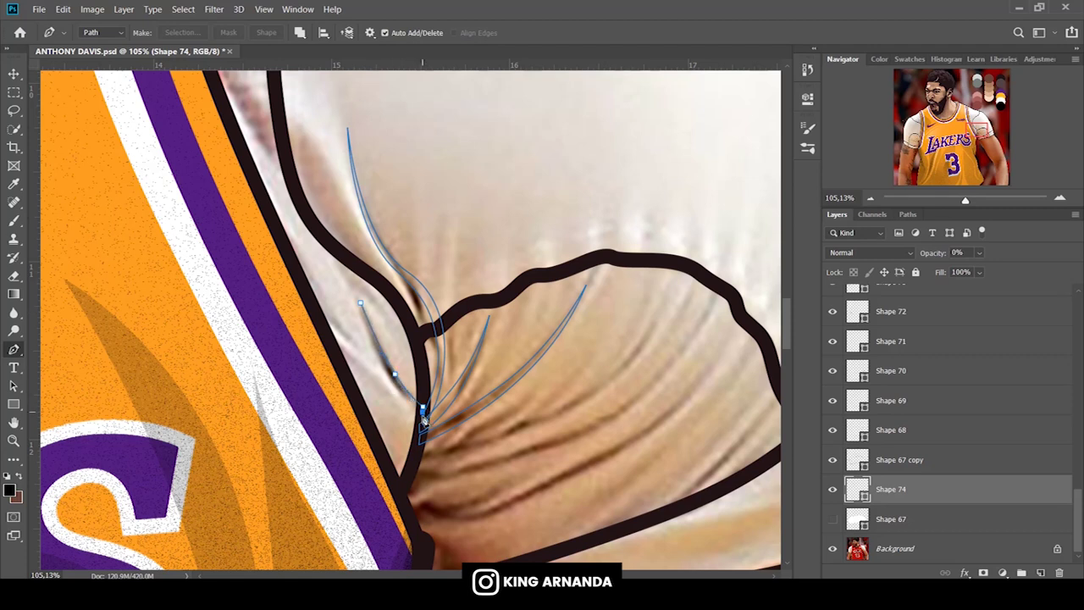
drag(359, 302, 340, 212)
click(643, 338)
drag(551, 412, 503, 435)
click(472, 442)
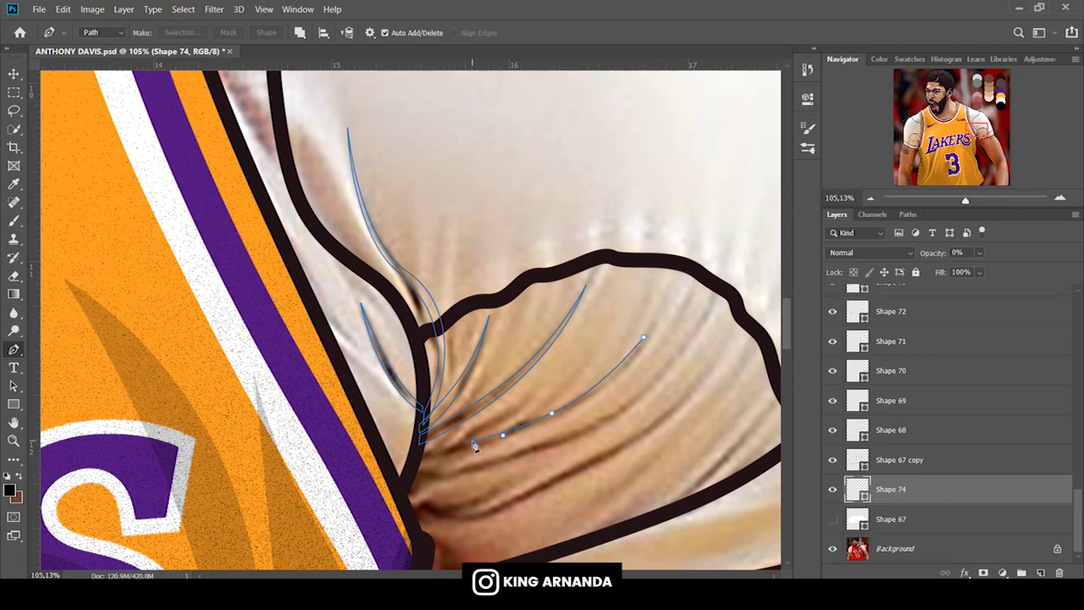
click(440, 445)
drag(547, 425, 601, 401)
Trace a tapered strand lower on the sleeve reaching toward the armpit.
scroll(599, 415, down, 2)
scroll(596, 427, down, 2)
click(681, 279)
mouse_move(543, 357)
mouse_down()
mouse_move(477, 391)
mouse_move(503, 366)
mouse_up()
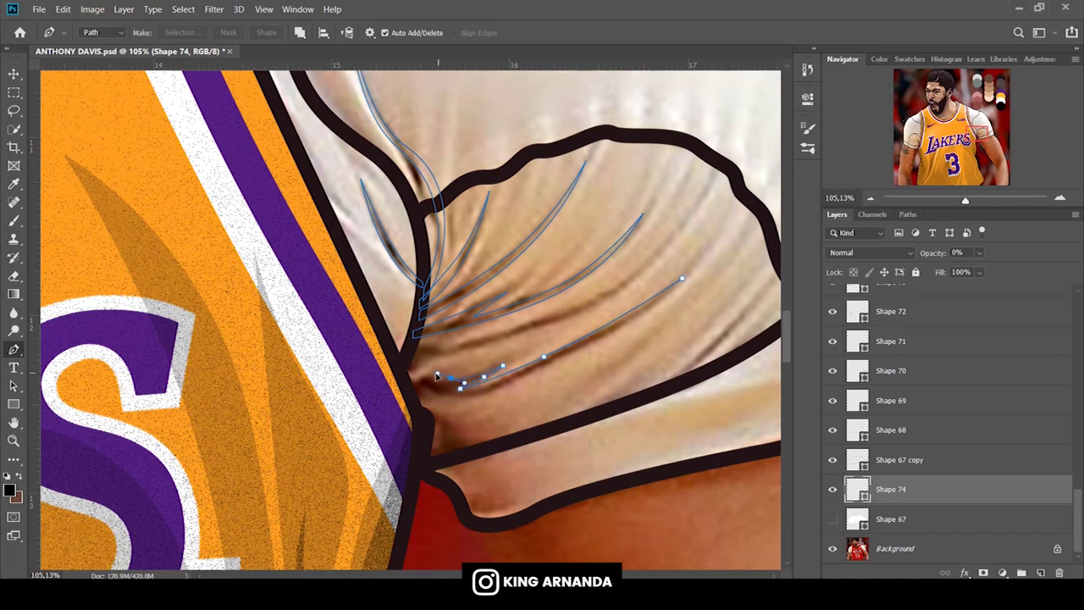
drag(405, 392, 412, 407)
drag(455, 397, 492, 403)
click(682, 279)
Add two more wrinkle strands, one ending near the sleeve's outer edge and hem.
click(630, 272)
mouse_move(511, 329)
mouse_down()
mouse_move(443, 354)
mouse_move(410, 346)
mouse_move(485, 346)
mouse_up()
drag(647, 264, 696, 219)
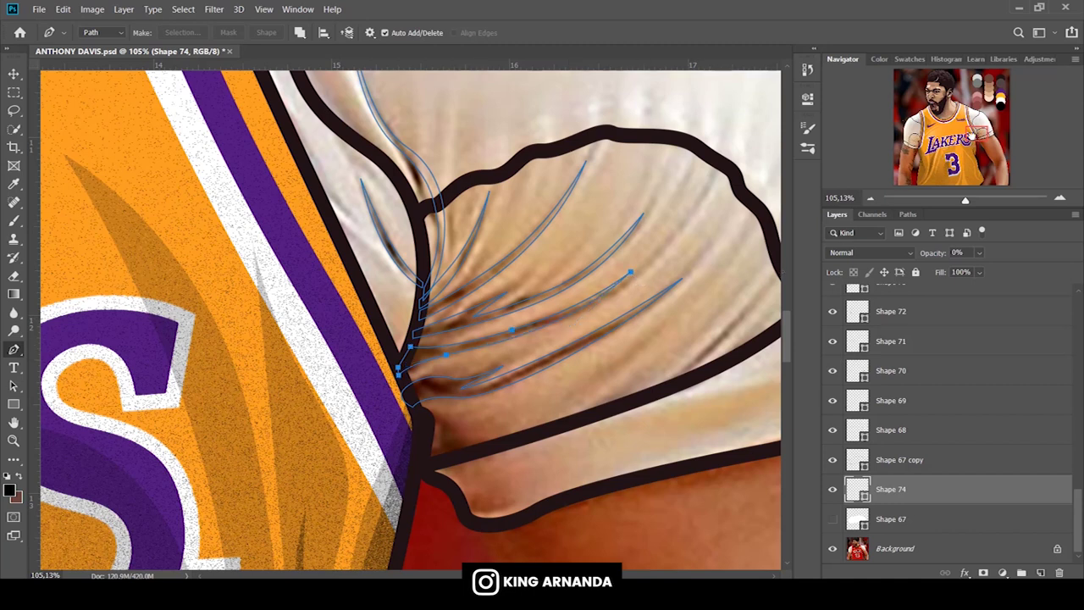
scroll(730, 288, right, 3)
click(634, 308)
mouse_move(542, 387)
mouse_down()
mouse_move(503, 405)
mouse_move(580, 383)
mouse_up()
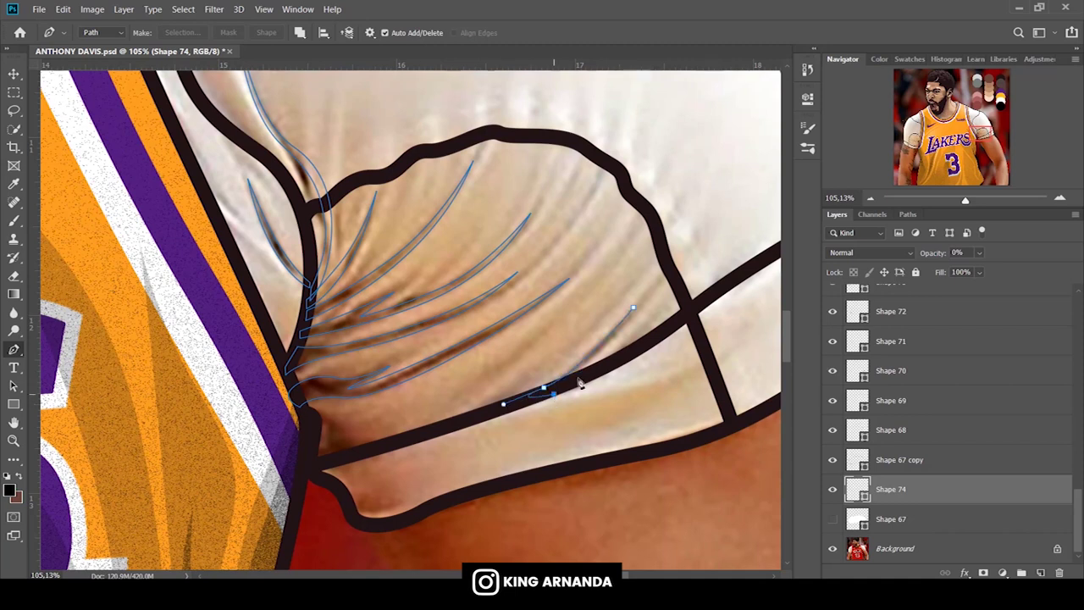
click(633, 308)
Trace a small fold shape under the armpit, briefly hiding the reference photo to check it.
click(351, 452)
drag(314, 412, 298, 411)
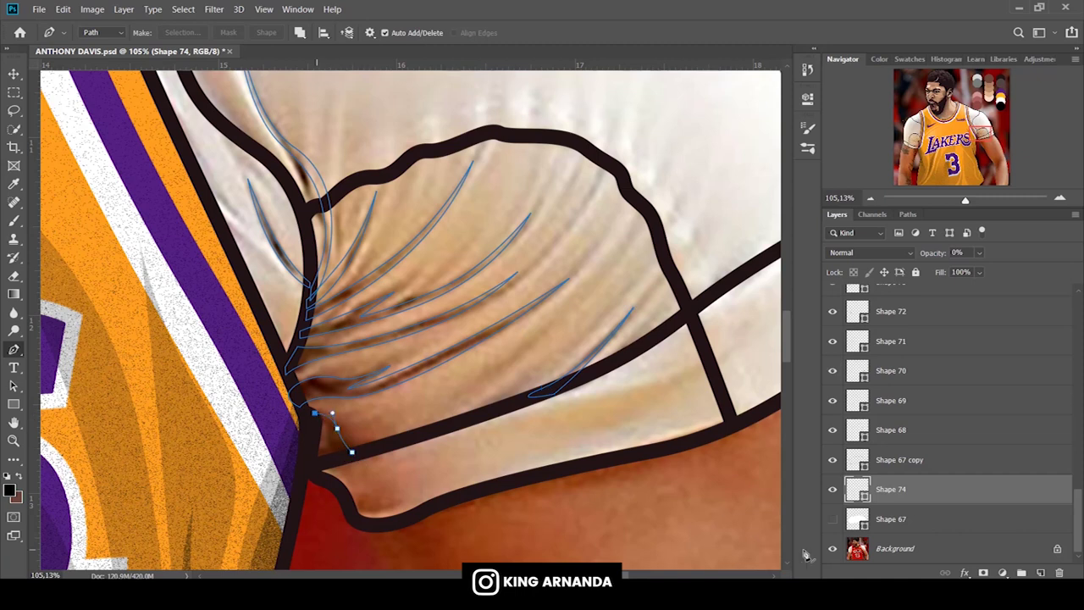
click(832, 549)
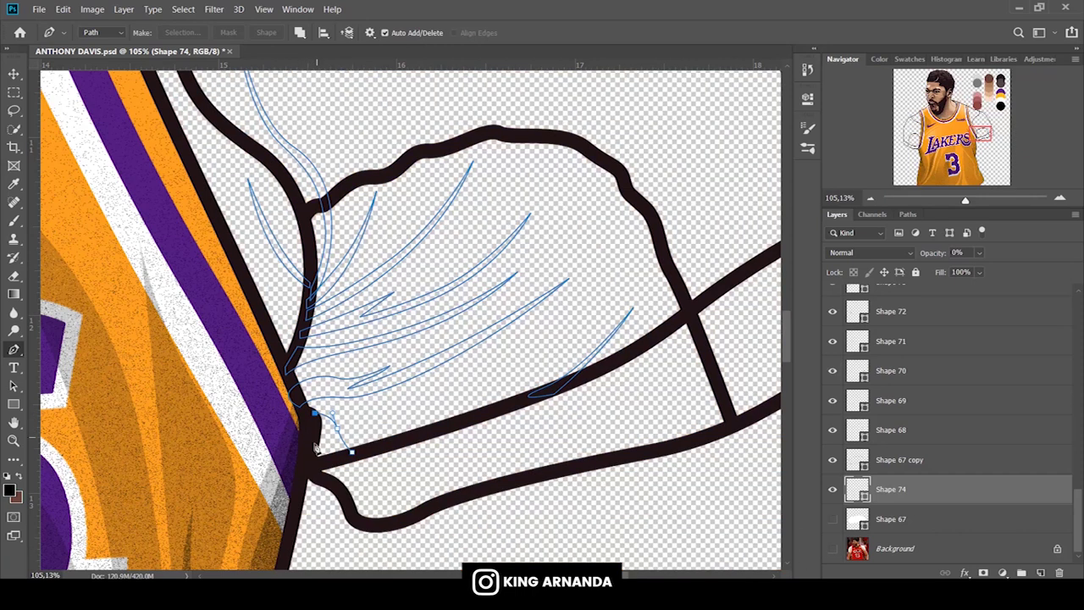
click(312, 466)
drag(352, 451, 375, 451)
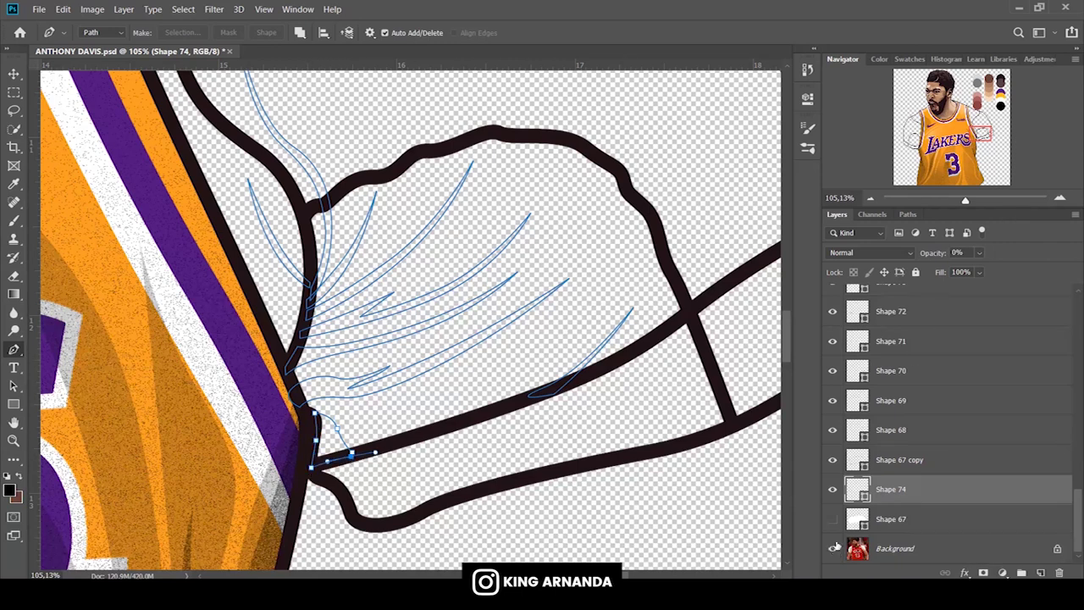
click(832, 548)
drag(970, 159, 914, 141)
click(673, 101)
key(Escape)
drag(912, 137, 979, 131)
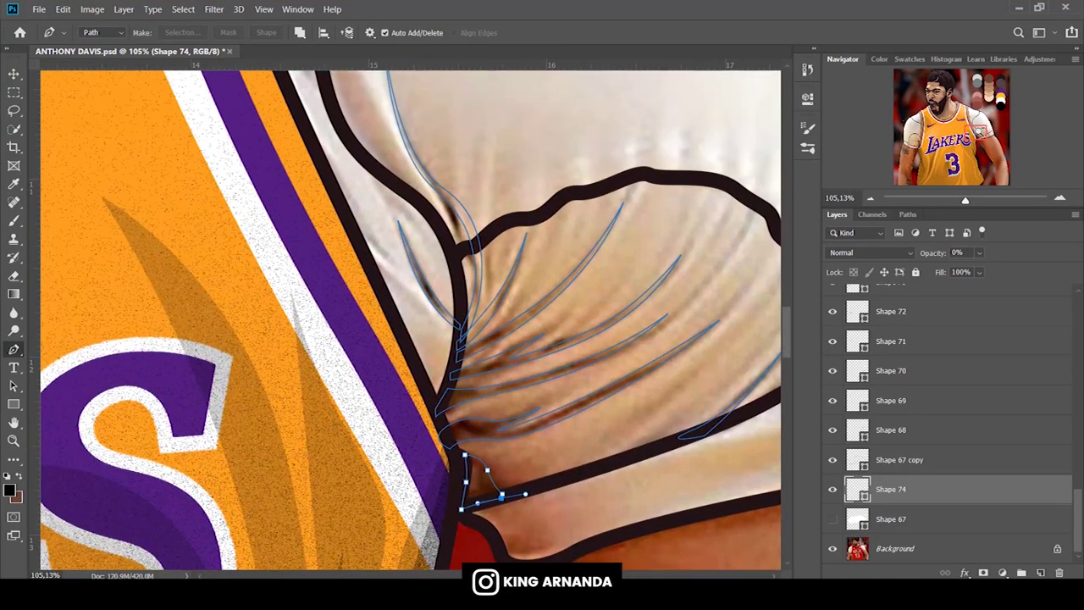
click(503, 495)
drag(970, 133, 903, 137)
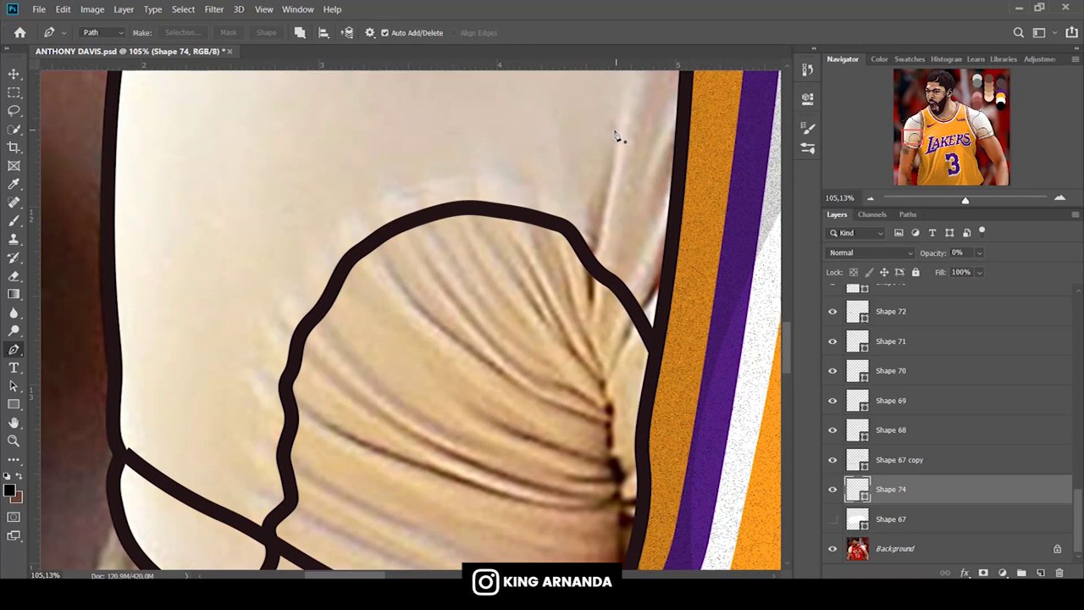
Trace a fold line down the other sleeve's inner edge to its lower edge.
drag(594, 265, 588, 323)
scroll(604, 315, down, 3)
drag(600, 276, 609, 303)
mouse_move(611, 356)
mouse_down()
mouse_move(620, 419)
mouse_move(653, 415)
mouse_move(654, 438)
mouse_up()
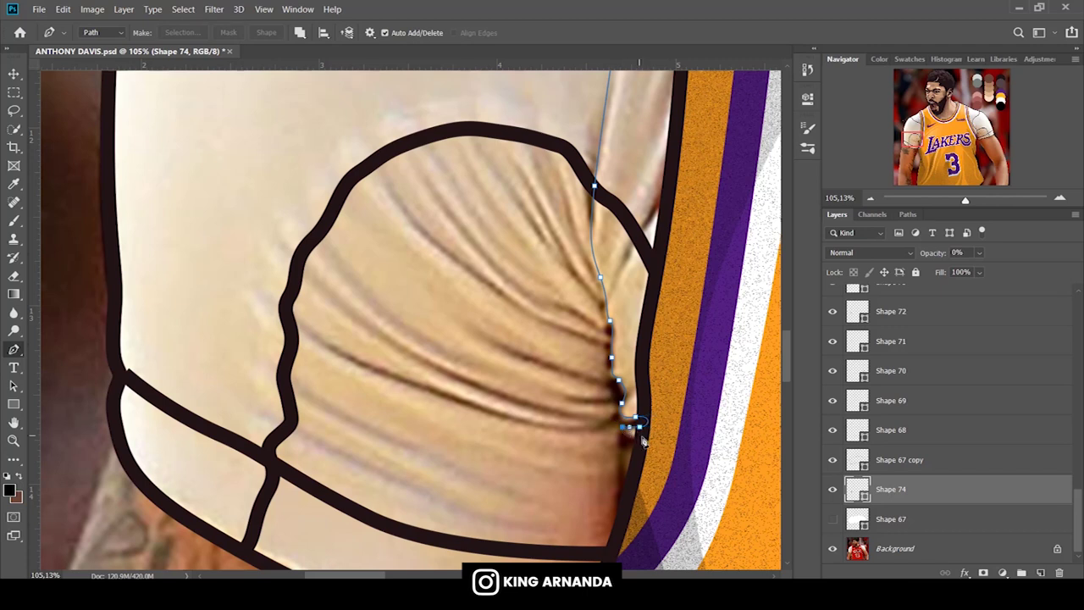
drag(635, 495, 622, 512)
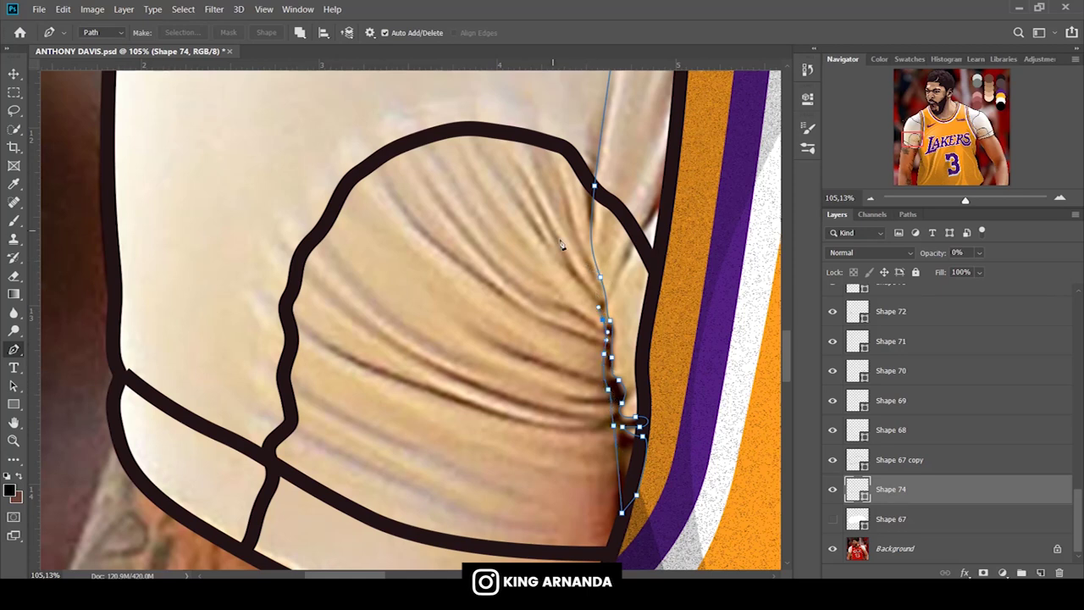
mouse_move(551, 255)
mouse_down()
mouse_move(523, 218)
mouse_move(559, 259)
mouse_up()
Add branching wrinkle tips up the fold, then apply Merge Shape Components.
click(497, 174)
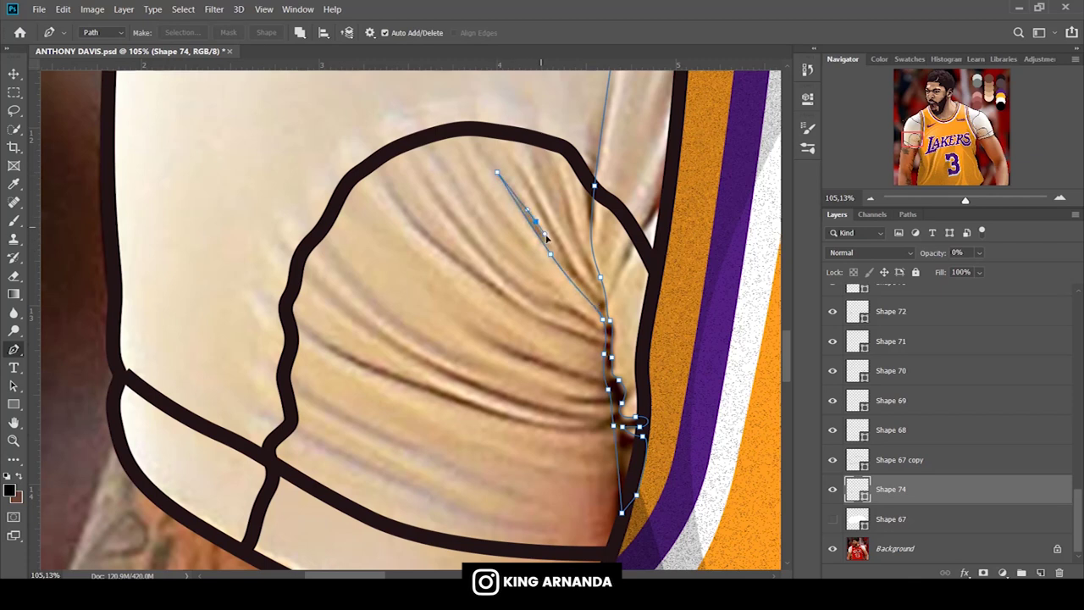
mouse_move(538, 206)
mouse_down()
mouse_move(528, 182)
mouse_move(584, 289)
mouse_move(596, 282)
mouse_up()
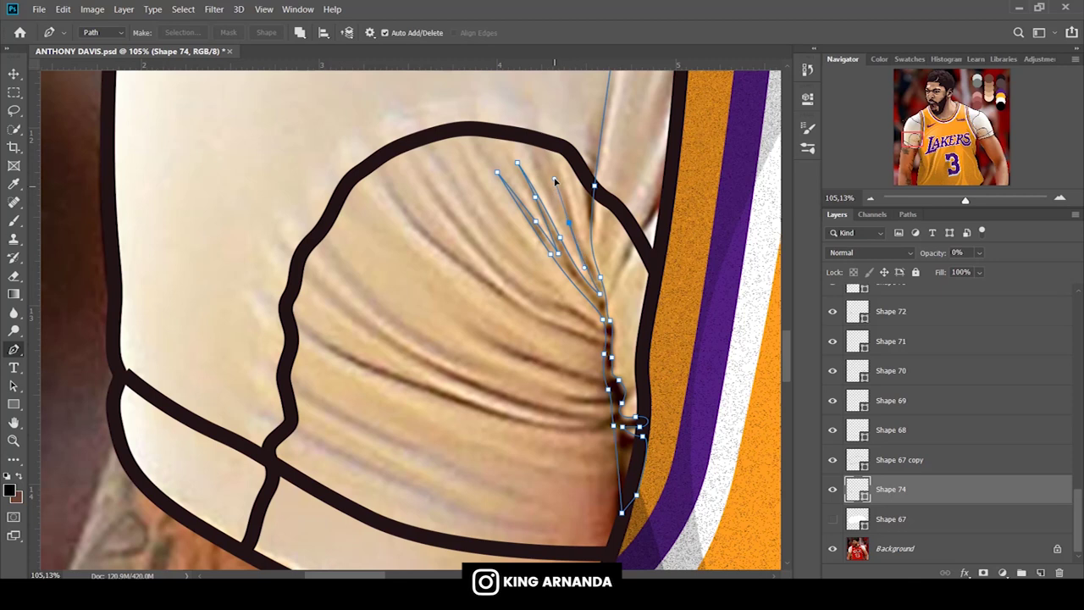
click(549, 166)
drag(570, 218, 582, 248)
drag(587, 180, 595, 141)
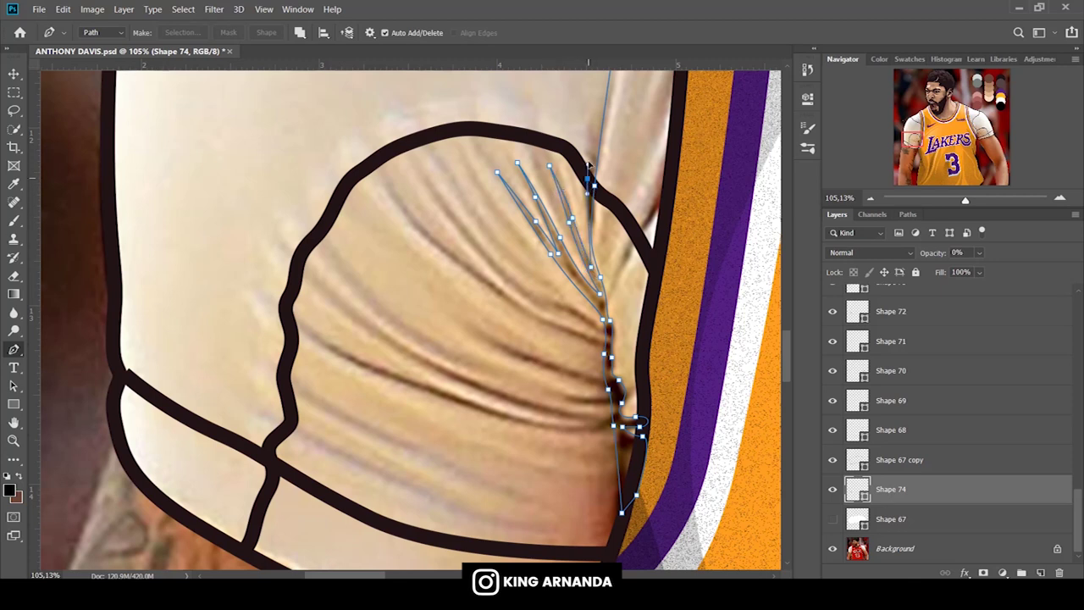
scroll(607, 127, up, 2)
click(612, 116)
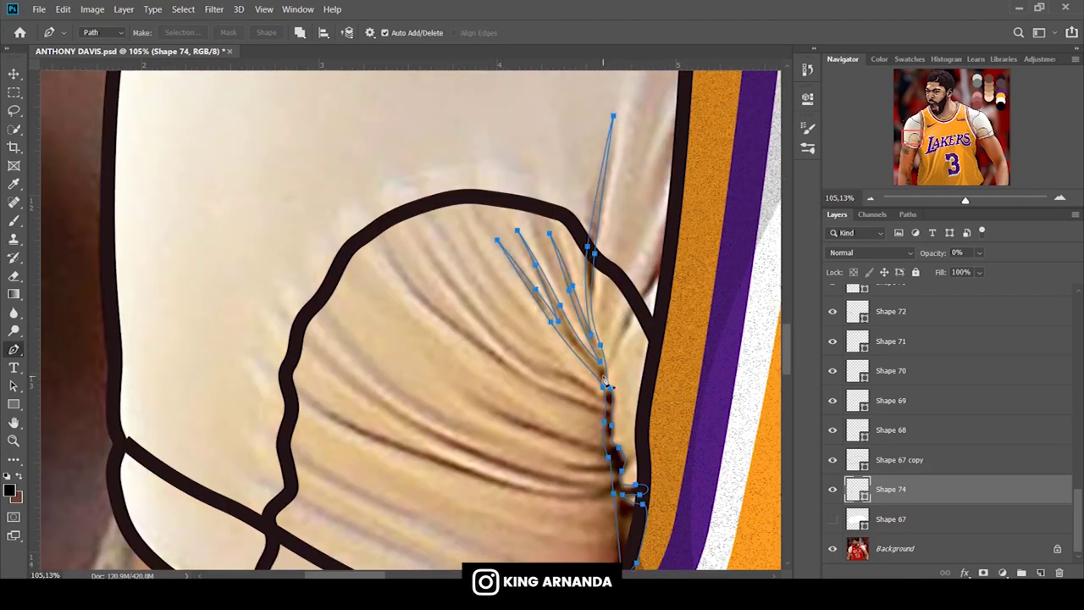
click(302, 33)
click(365, 121)
Trace a strand reaching toward the jersey edge with a sharpened point.
drag(630, 321, 607, 361)
click(602, 374)
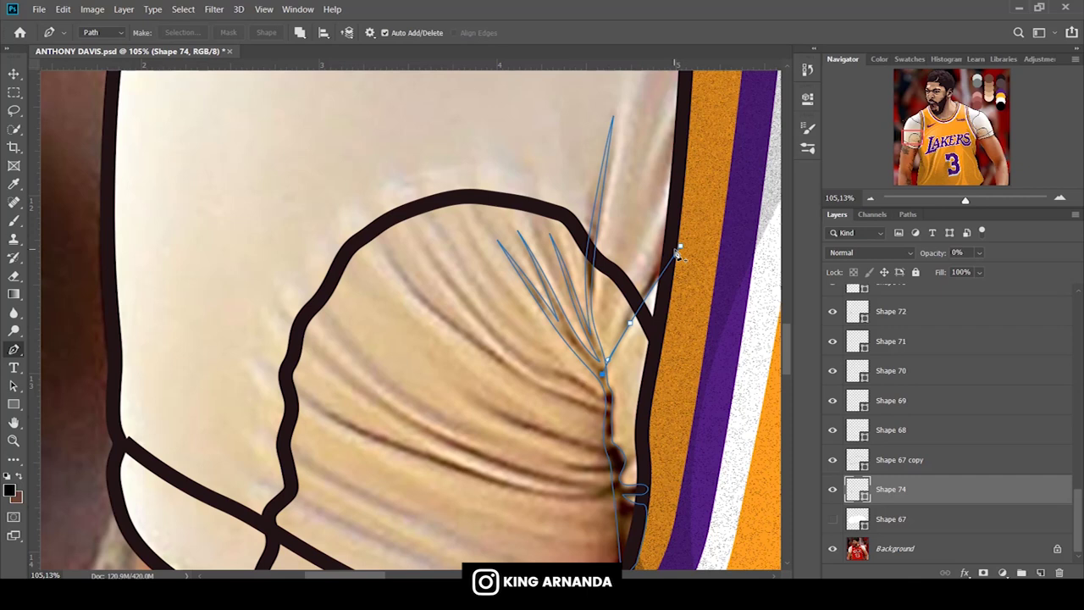
drag(673, 241, 714, 166)
alt+click(680, 246)
key(ctrl+z)
key(ctrl+shift+z)
drag(664, 249, 686, 203)
click(681, 246)
Begin a wrinkle arcing across the sleeve's upper fold toward the armpit.
drag(580, 342, 617, 286)
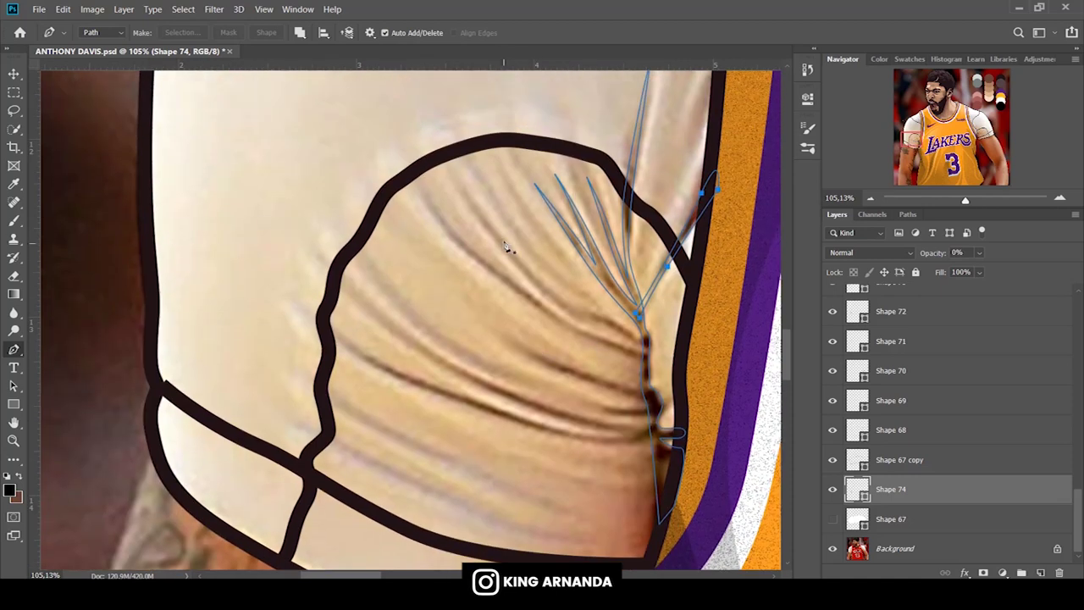
click(491, 225)
drag(572, 306, 611, 318)
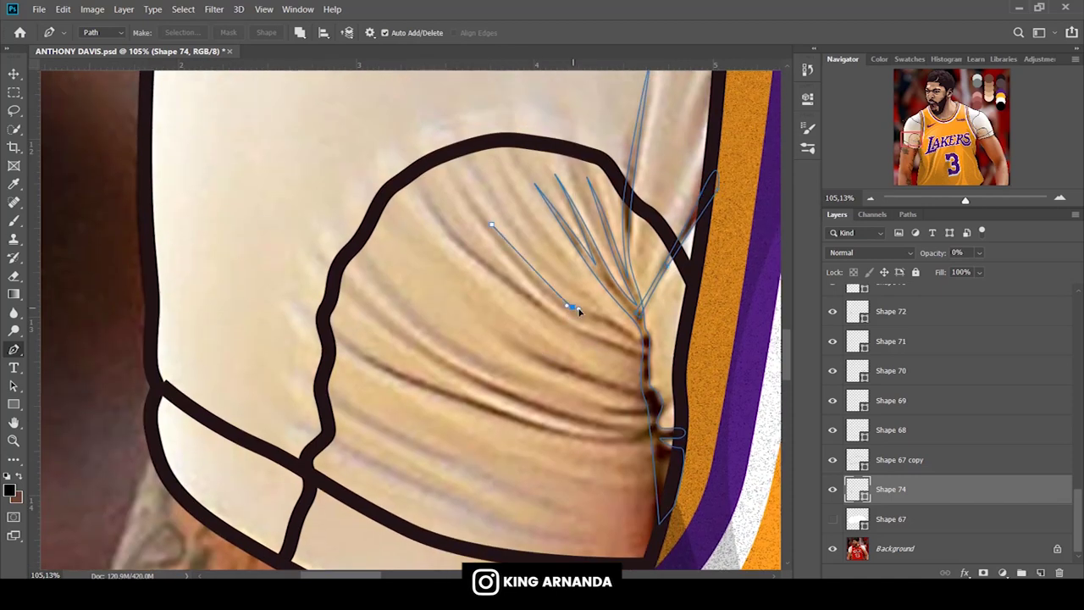
click(646, 343)
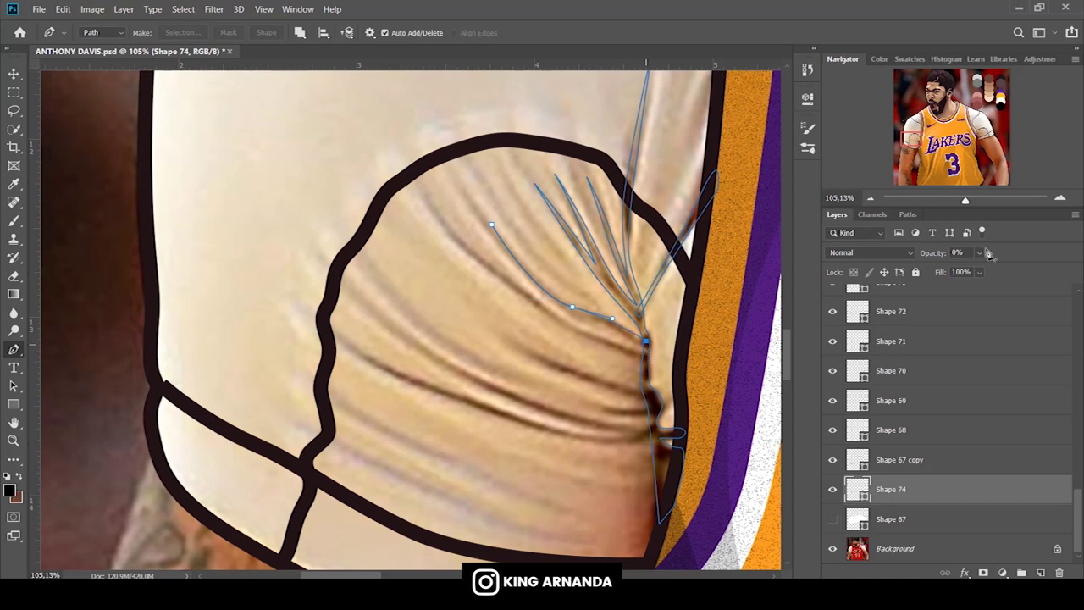
drag(964, 200, 972, 200)
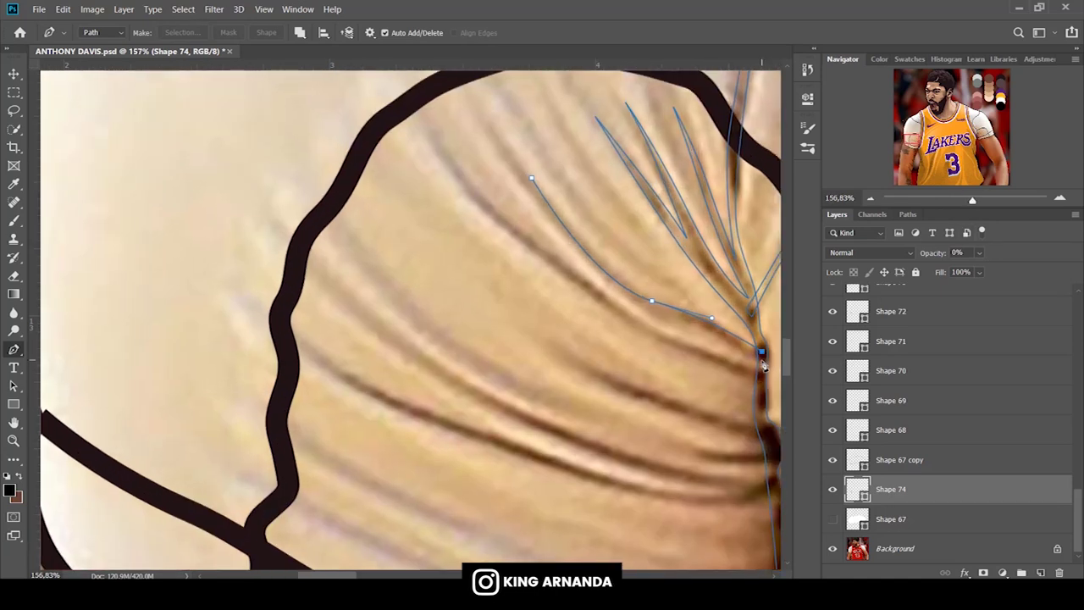
Close the upper-fold wrinkle and trace another strand curving toward the armpit.
click(665, 317)
drag(531, 180, 522, 115)
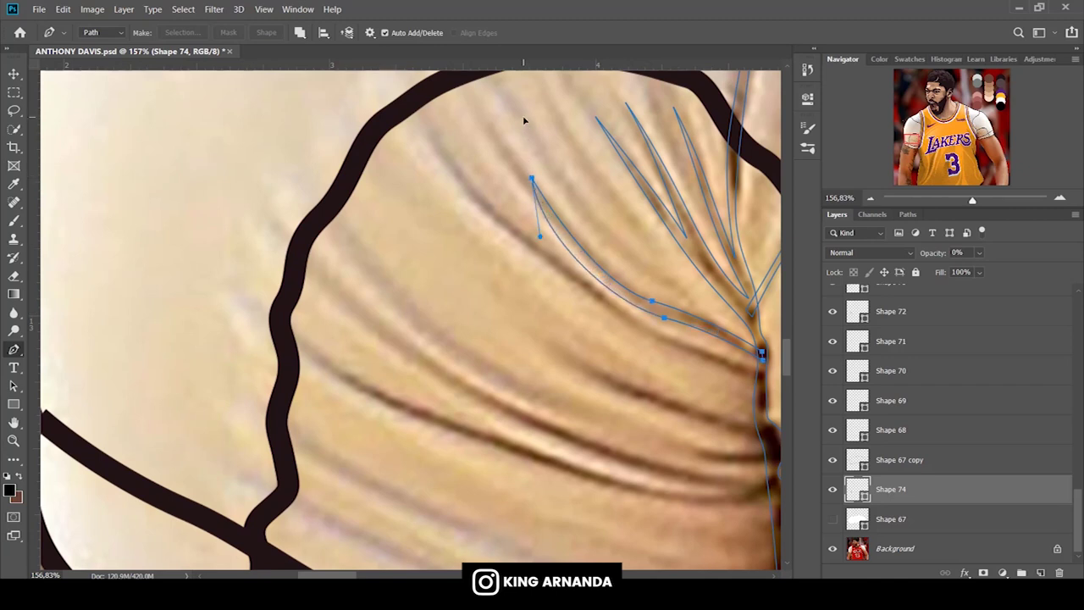
click(447, 166)
drag(555, 257, 602, 292)
drag(664, 338, 763, 385)
click(635, 328)
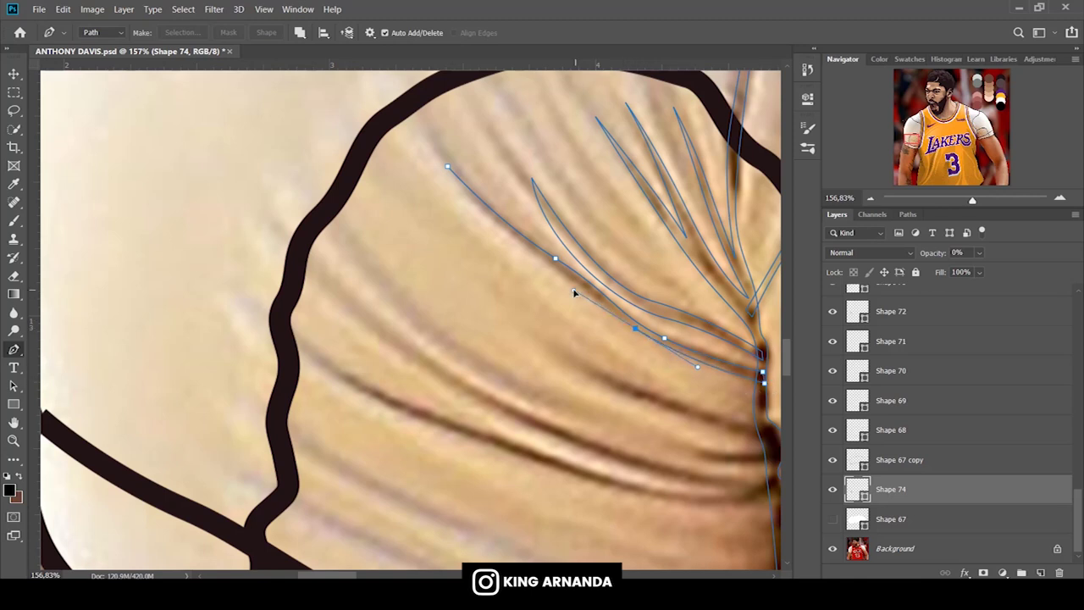
Trace a closed wrinkle shape running to the sleeve seam and back along the fold.
click(449, 169)
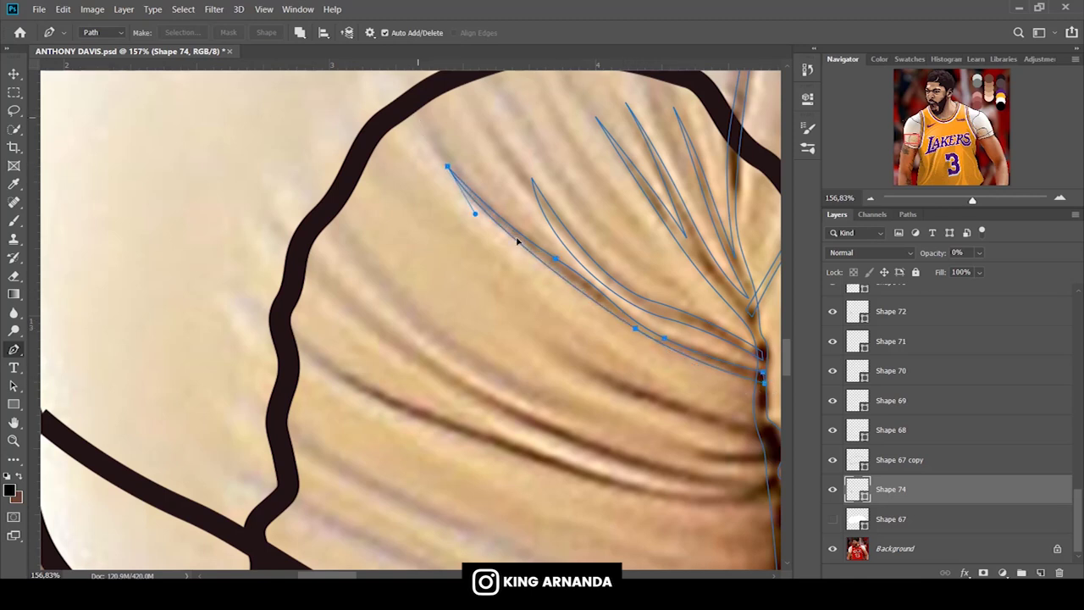
click(581, 355)
drag(692, 405, 764, 422)
click(772, 453)
drag(715, 461, 682, 455)
click(730, 456)
click(777, 443)
drag(695, 421, 652, 408)
click(580, 355)
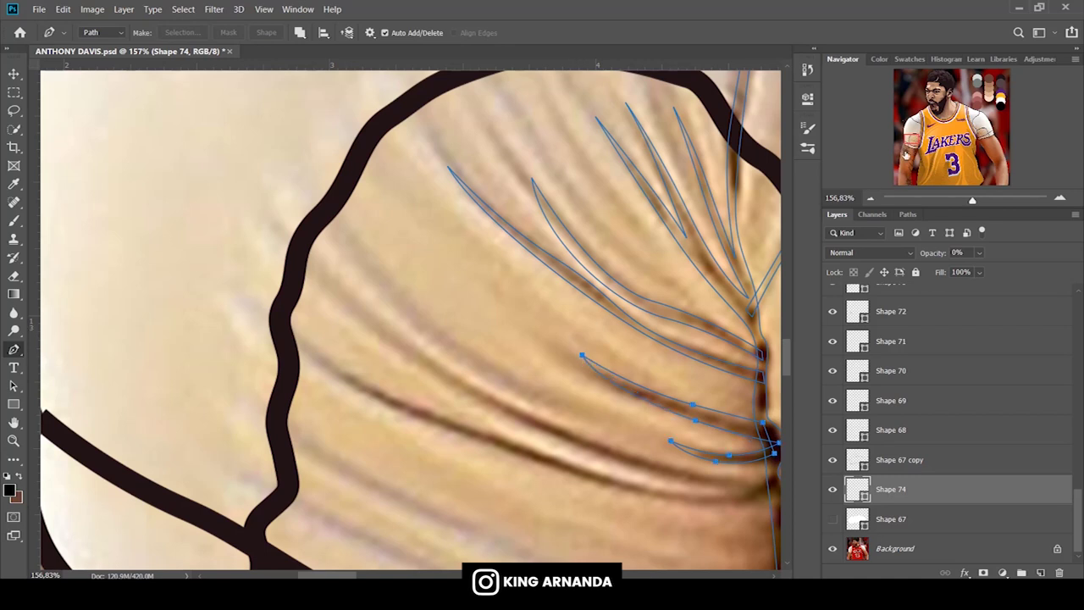
Trace a lower wrinkle toward the seam, then show white Shape 67 and zoom out.
drag(906, 154, 911, 155)
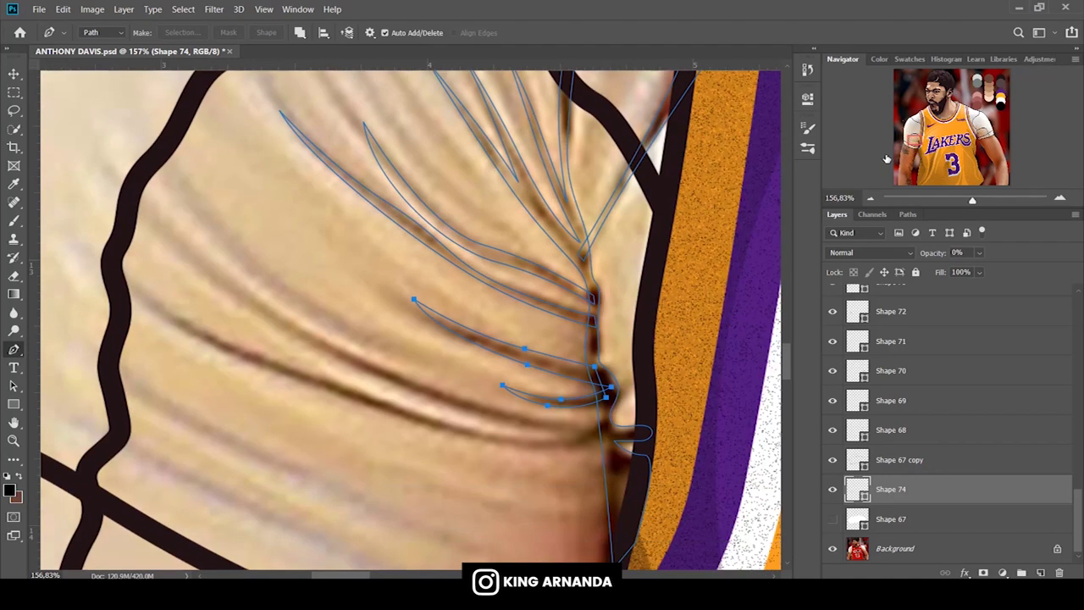
click(279, 317)
drag(457, 396, 561, 425)
click(601, 423)
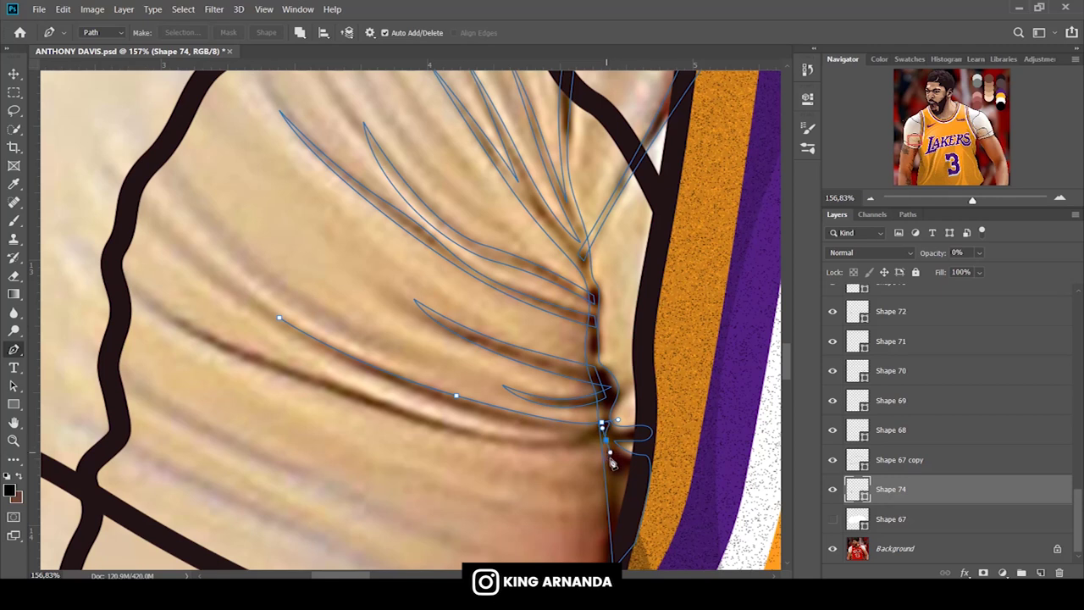
mouse_move(401, 420)
mouse_down()
mouse_move(310, 382)
mouse_move(247, 371)
mouse_up()
click(167, 319)
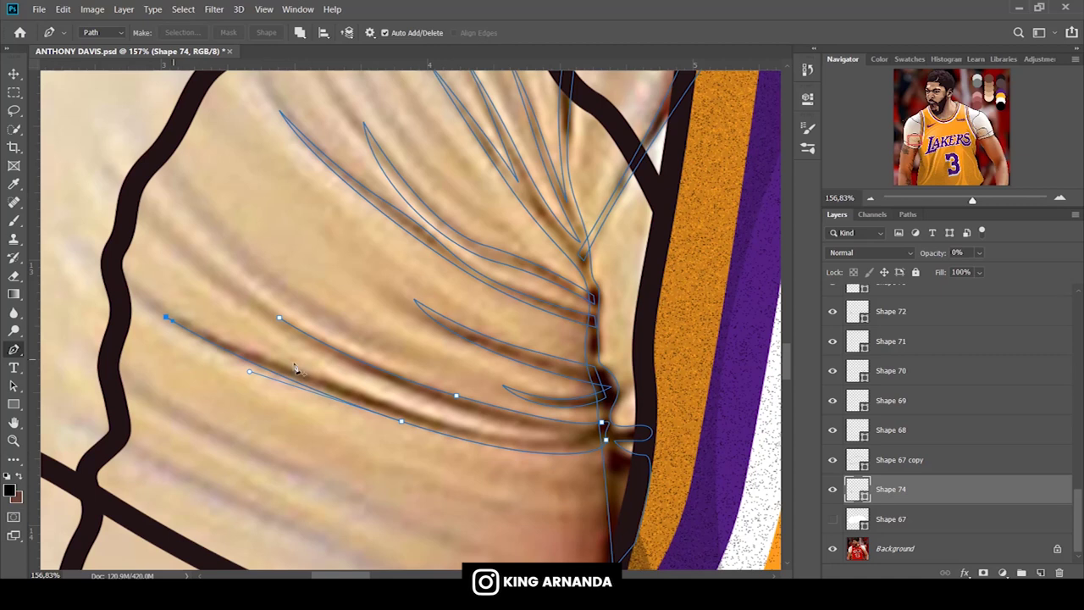
drag(403, 416, 544, 444)
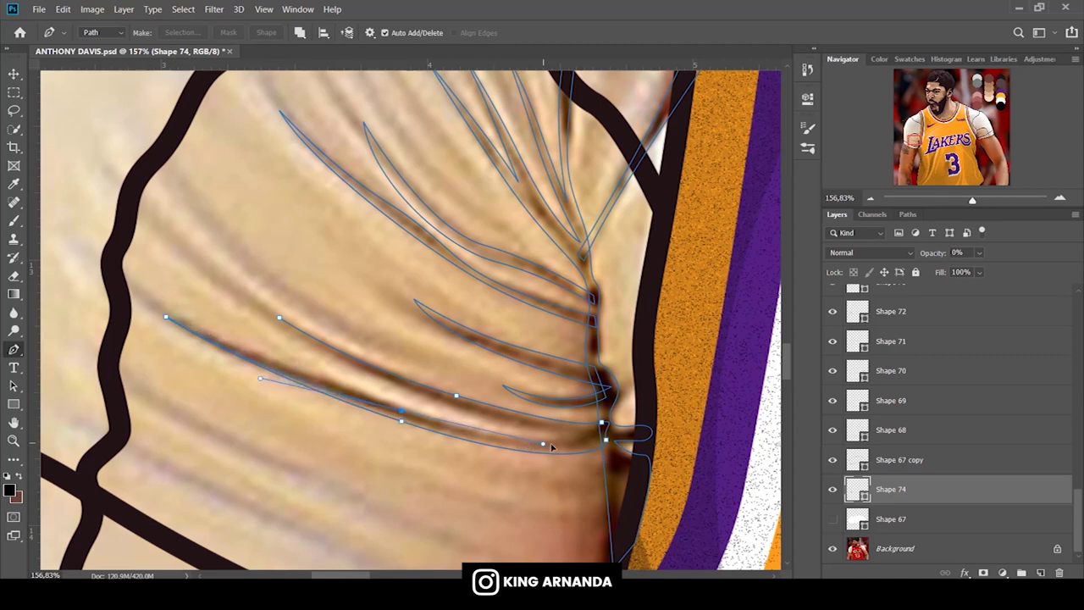
click(583, 441)
click(279, 320)
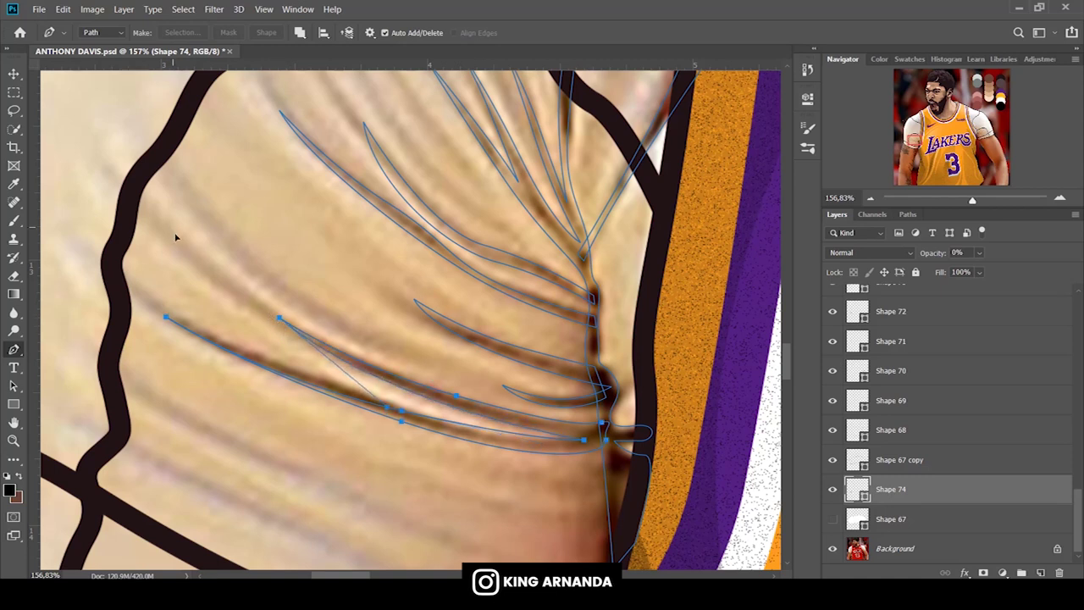
click(832, 521)
drag(963, 204, 950, 202)
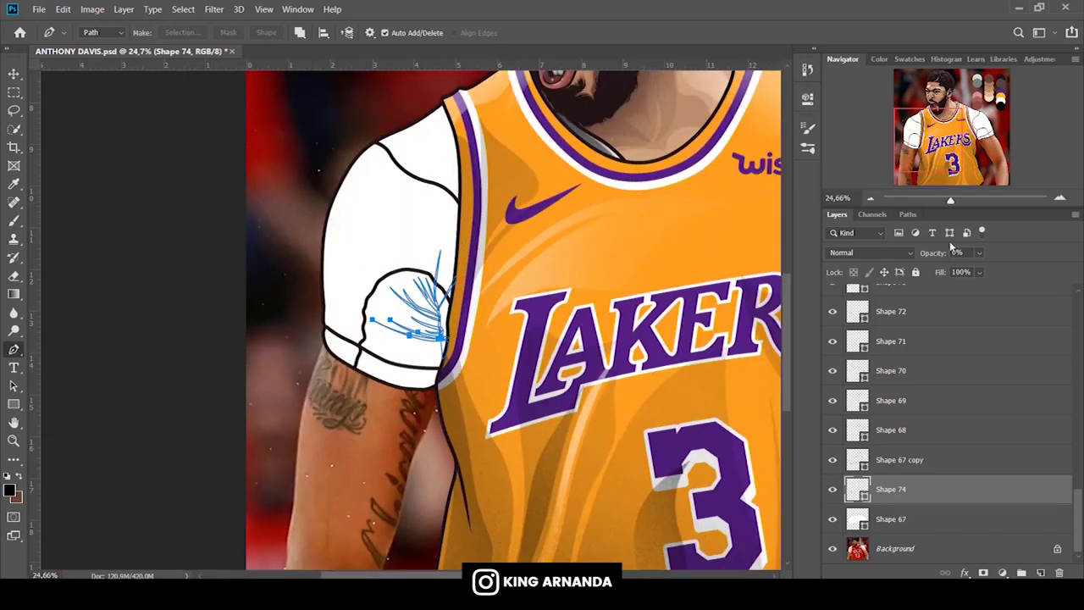
Review the wrinkles with Shape 67 and Background toggled, then zoom into the jersey front on Shape 49 copy.
click(830, 524)
click(831, 519)
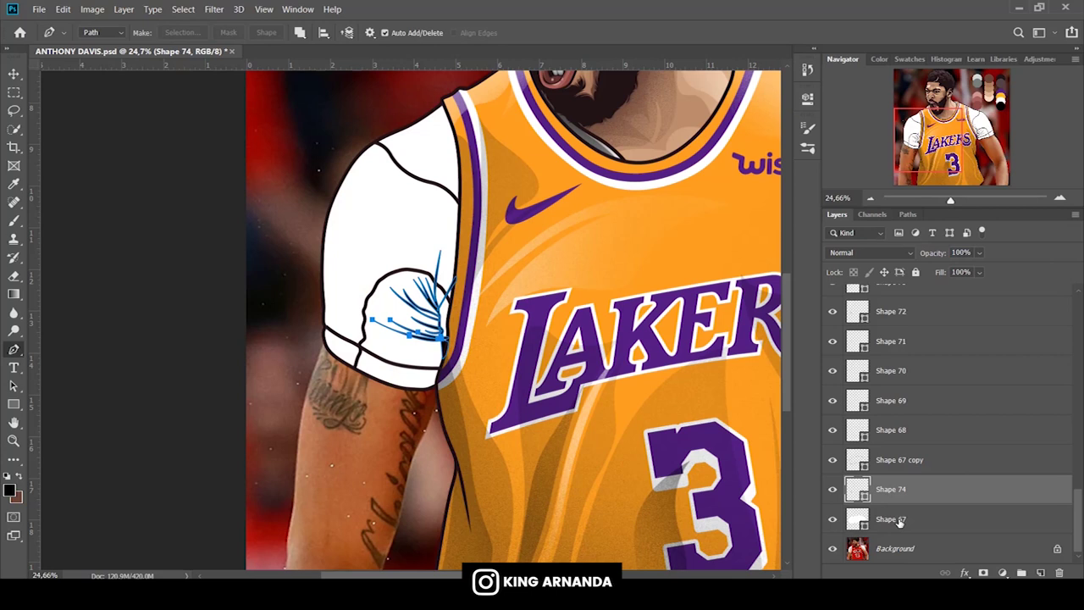
click(884, 522)
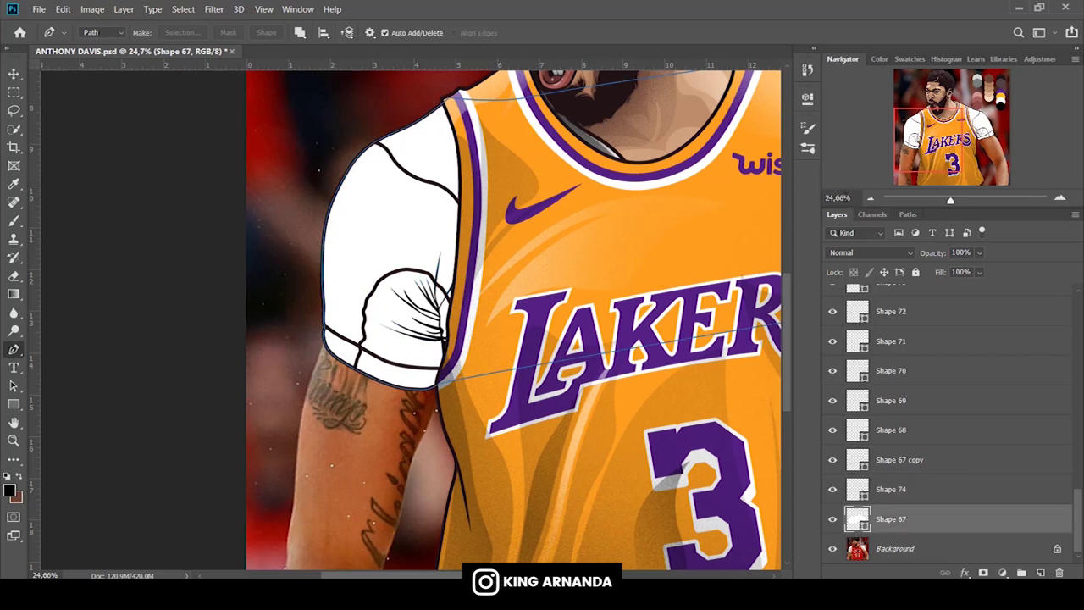
key(ctrl+0)
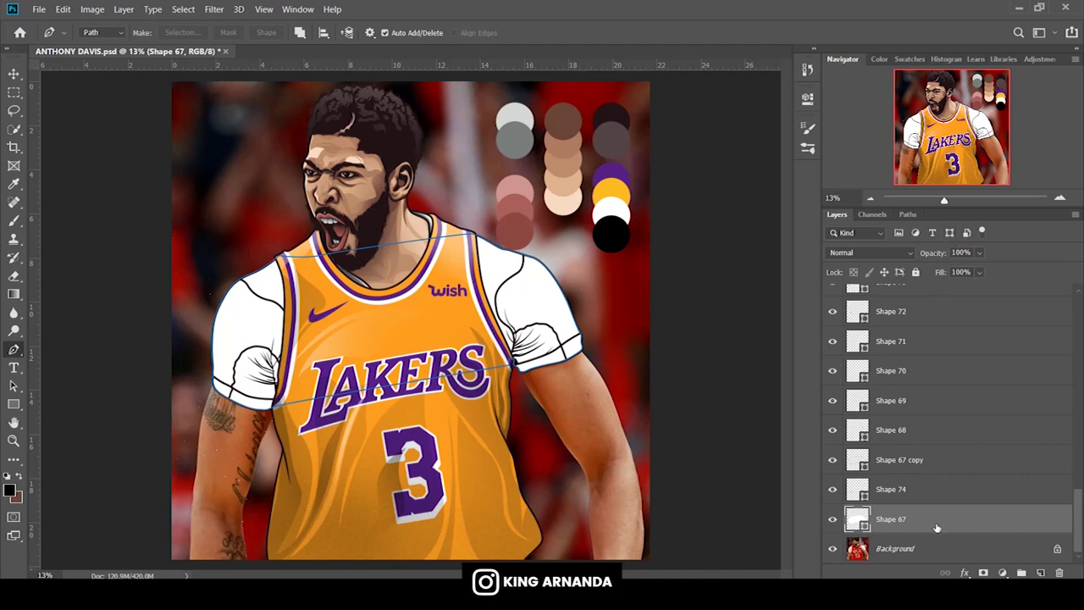
click(910, 495)
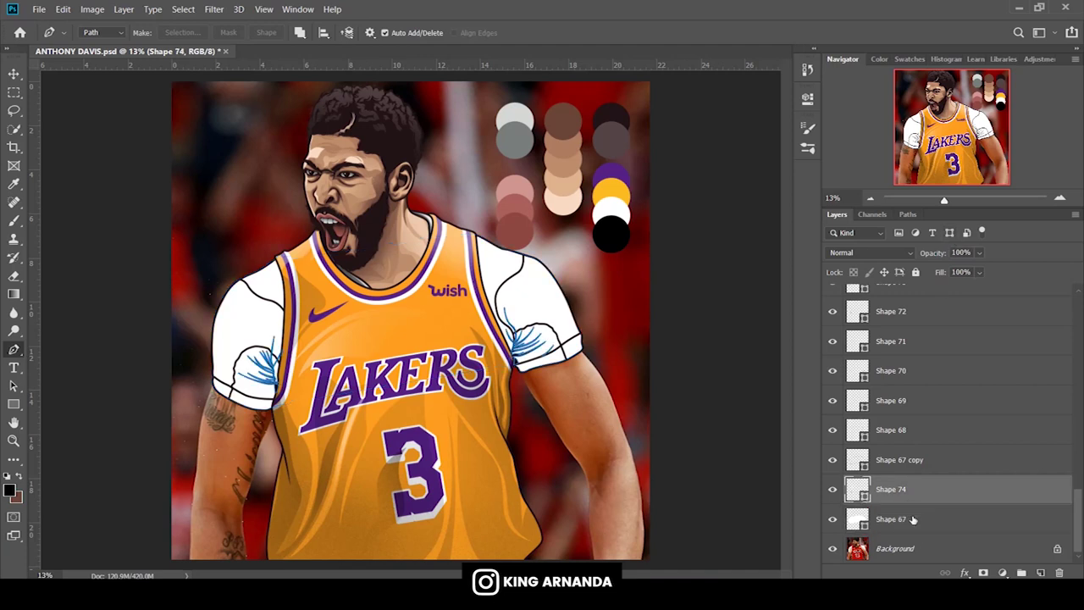
click(913, 519)
click(910, 547)
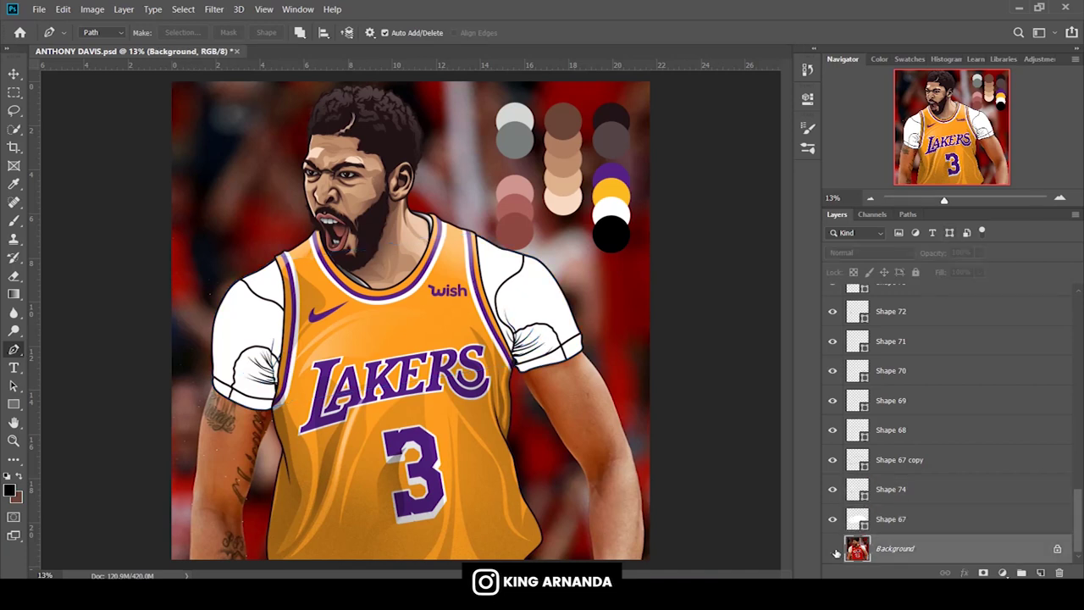
click(832, 548)
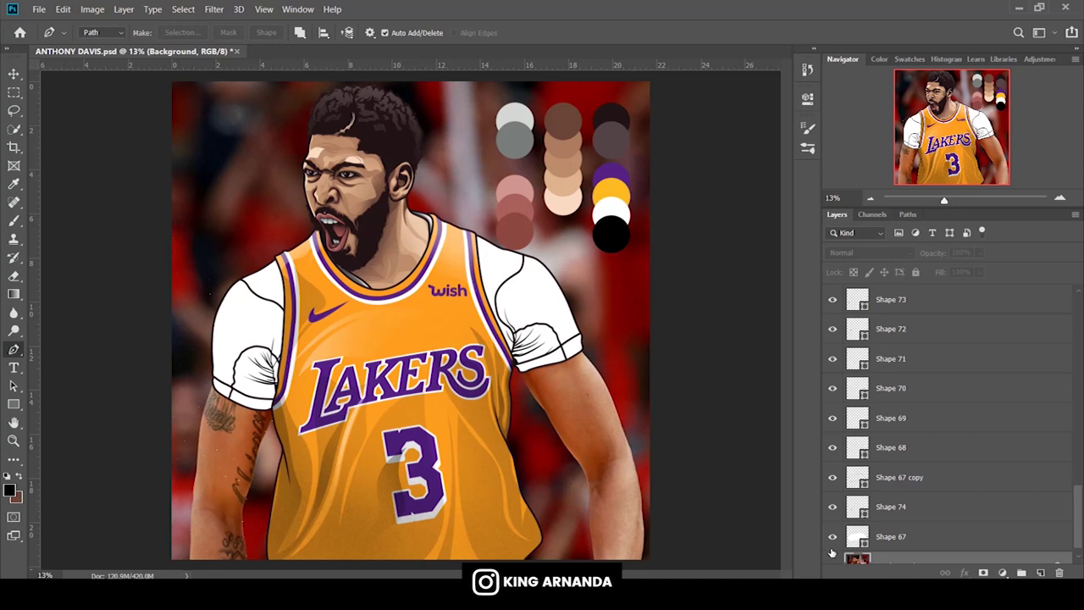
click(883, 438)
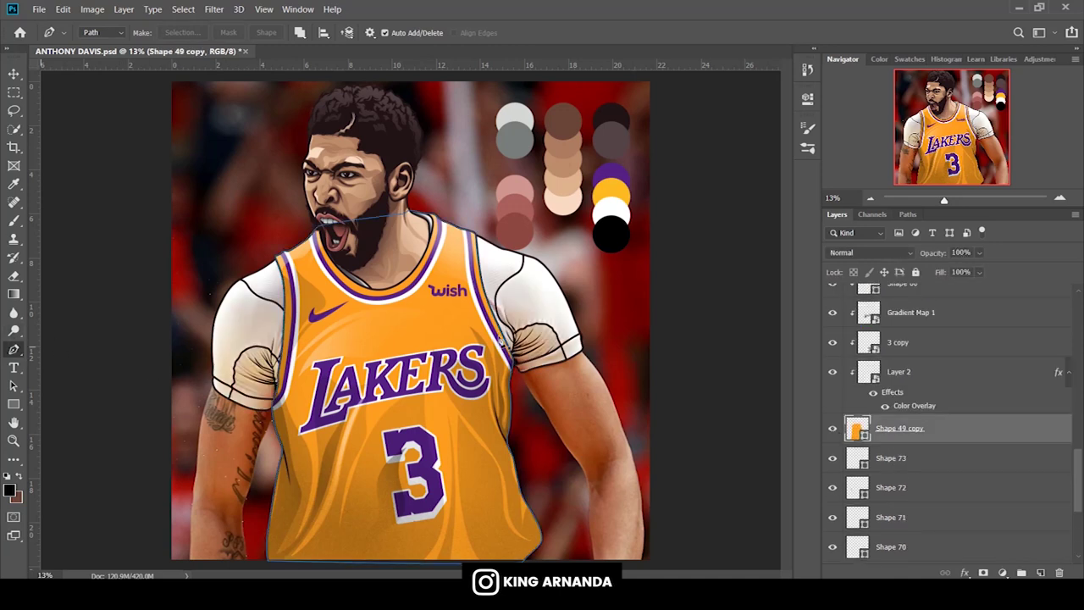
drag(944, 200, 952, 202)
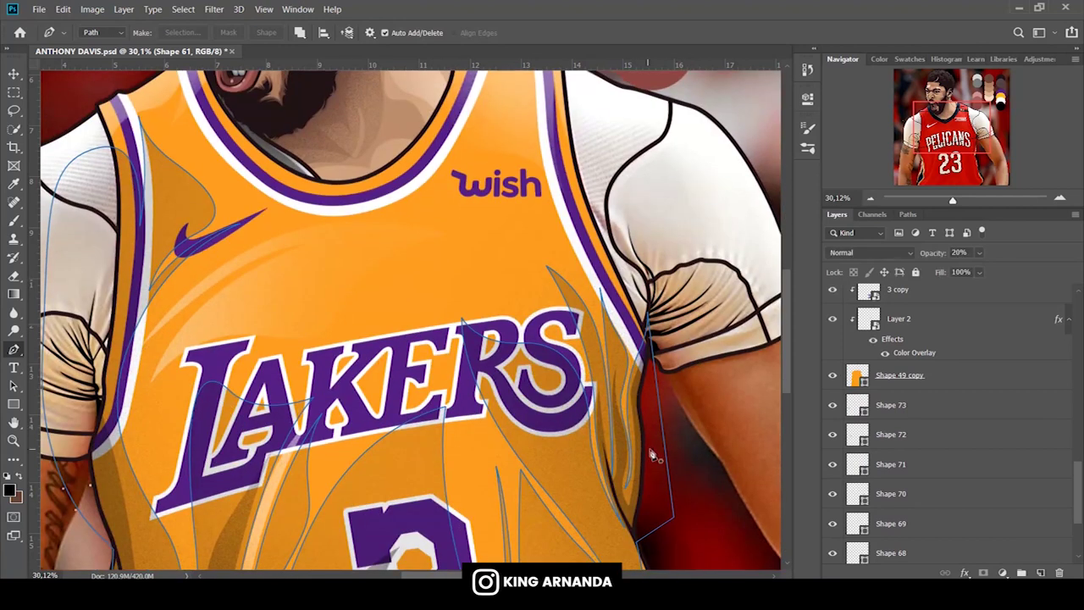
Draw a black fold shape from past the R of LAKERS up toward the collar.
click(106, 35)
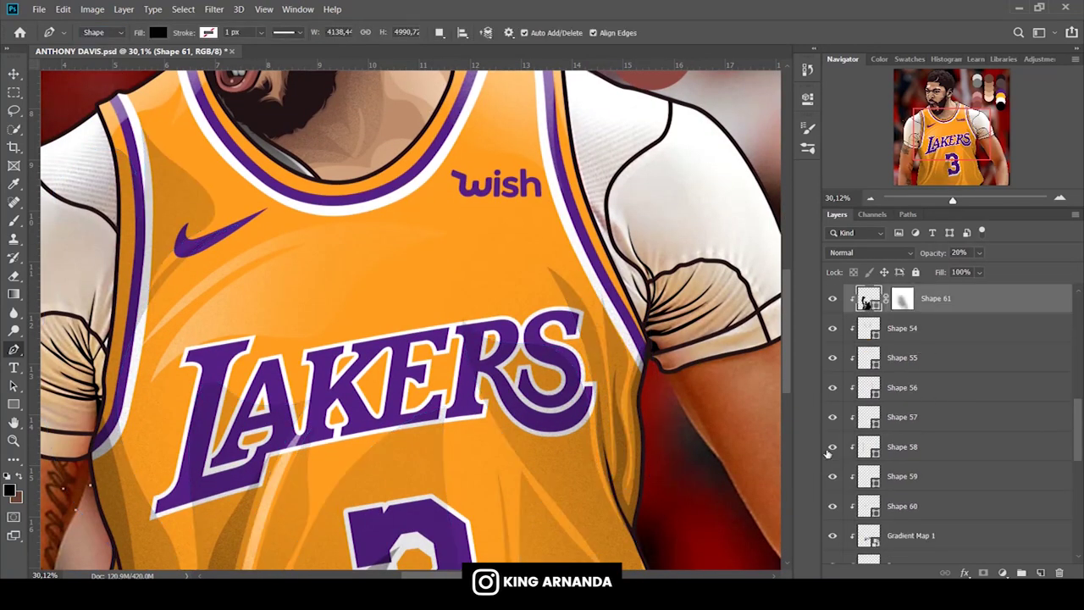
click(652, 490)
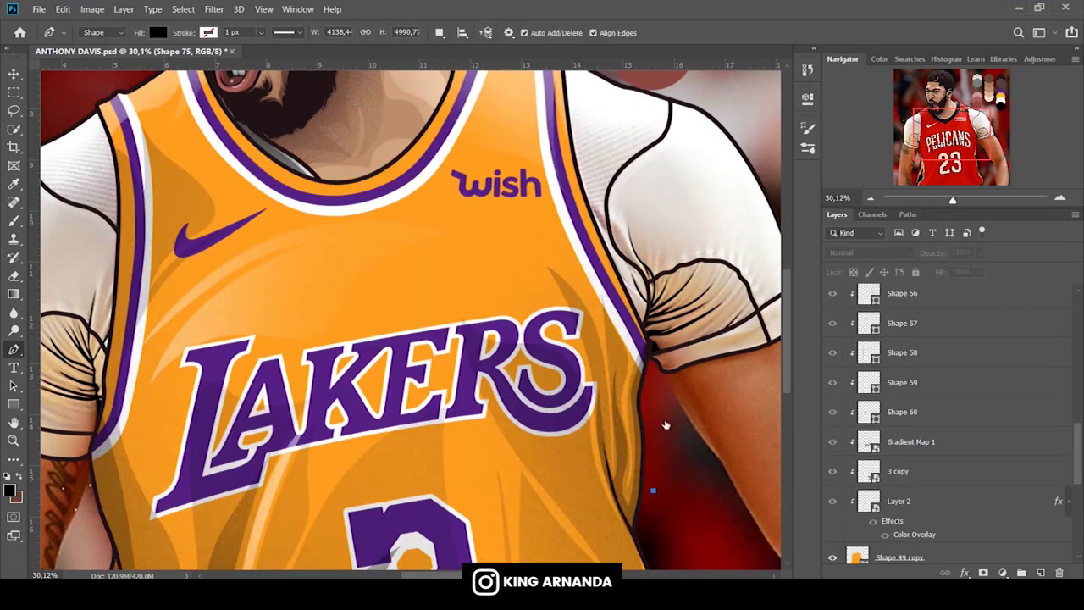
drag(529, 367, 481, 378)
click(470, 216)
drag(452, 280, 444, 289)
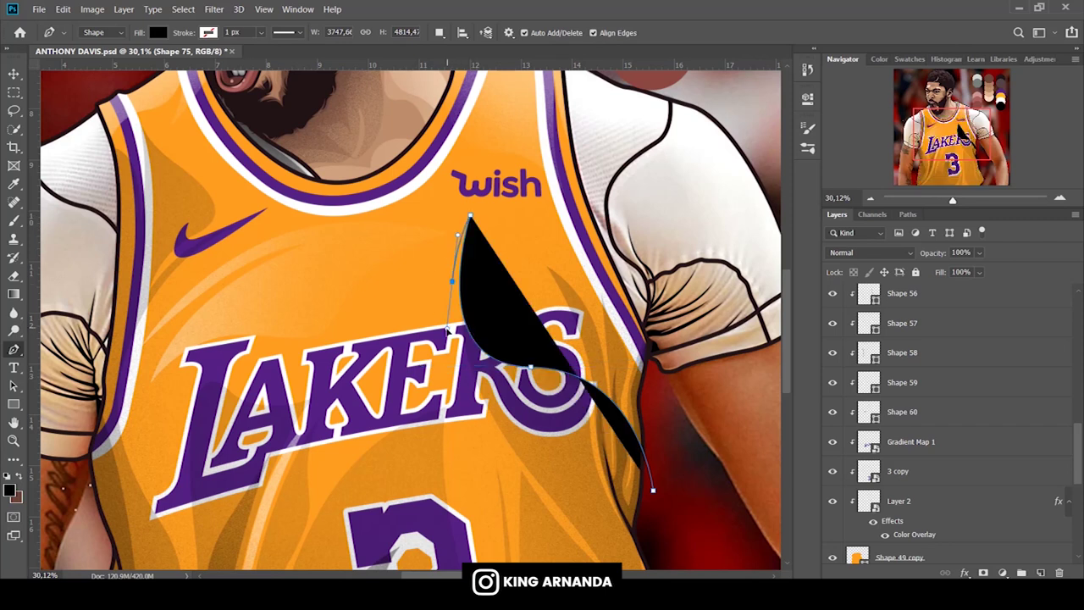
scroll(444, 289, up, 3)
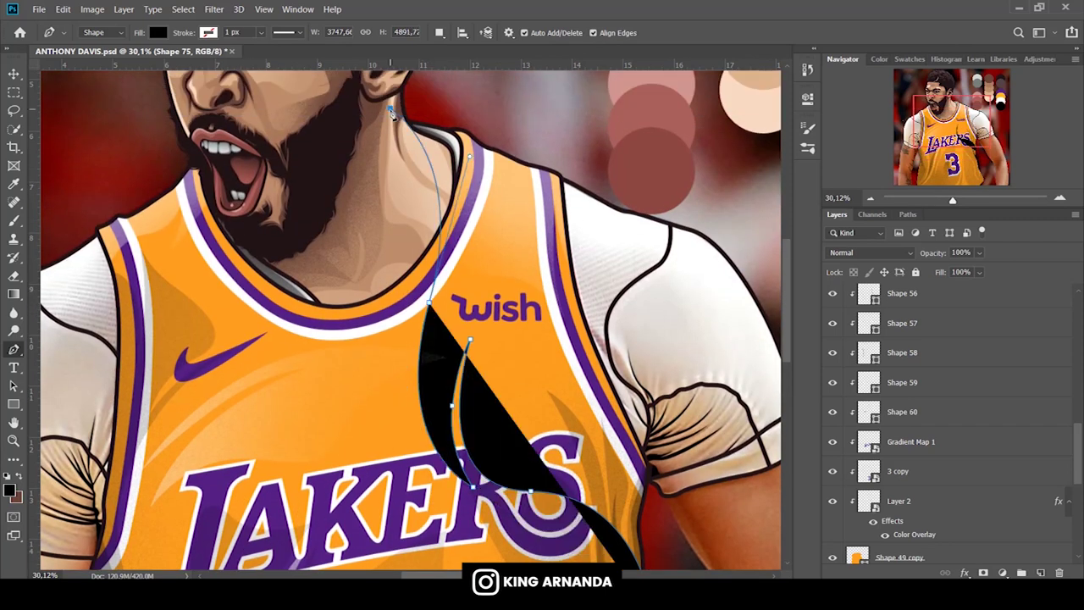
drag(389, 108, 598, 163)
drag(631, 230, 658, 332)
scroll(658, 338, down, 3)
drag(653, 434, 684, 381)
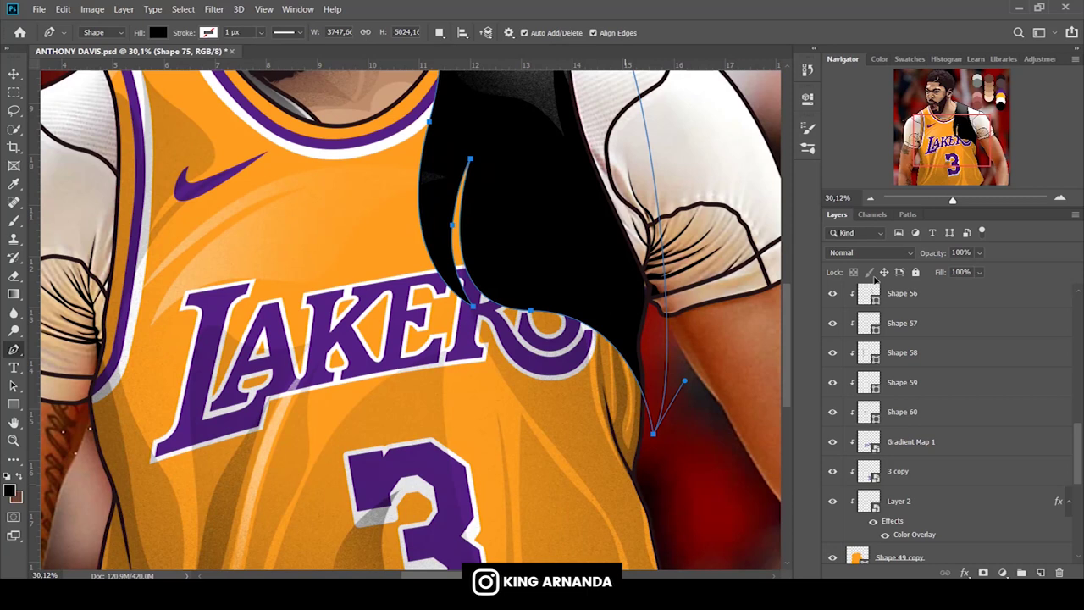
Set the shadow layer to 20% opacity and mask it softly near the collar.
text(20)
key(Return)
scroll(410, 319, up, 3)
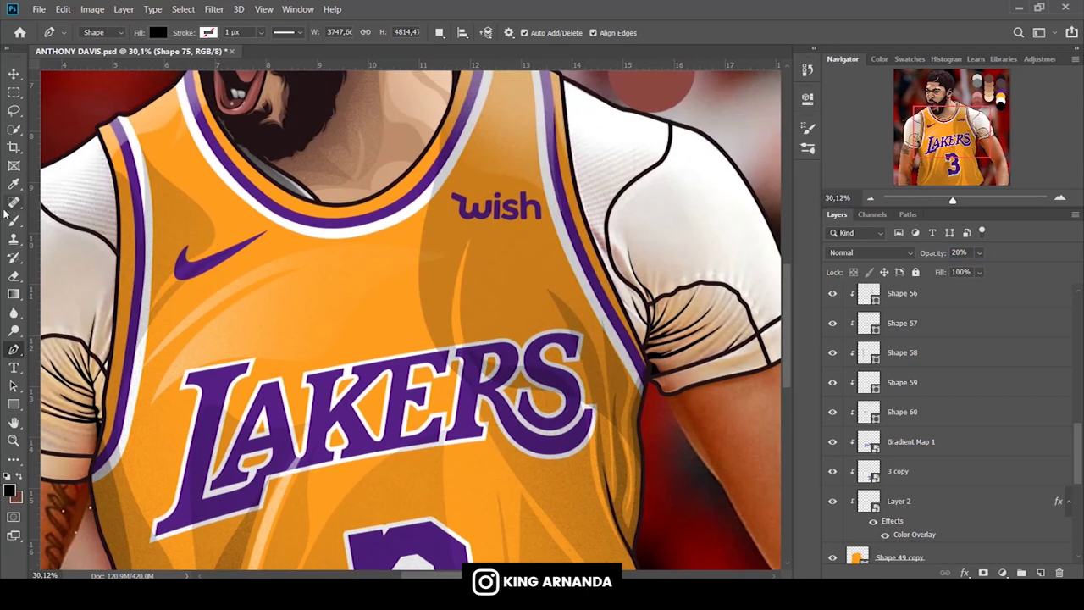
key(b)
click(983, 573)
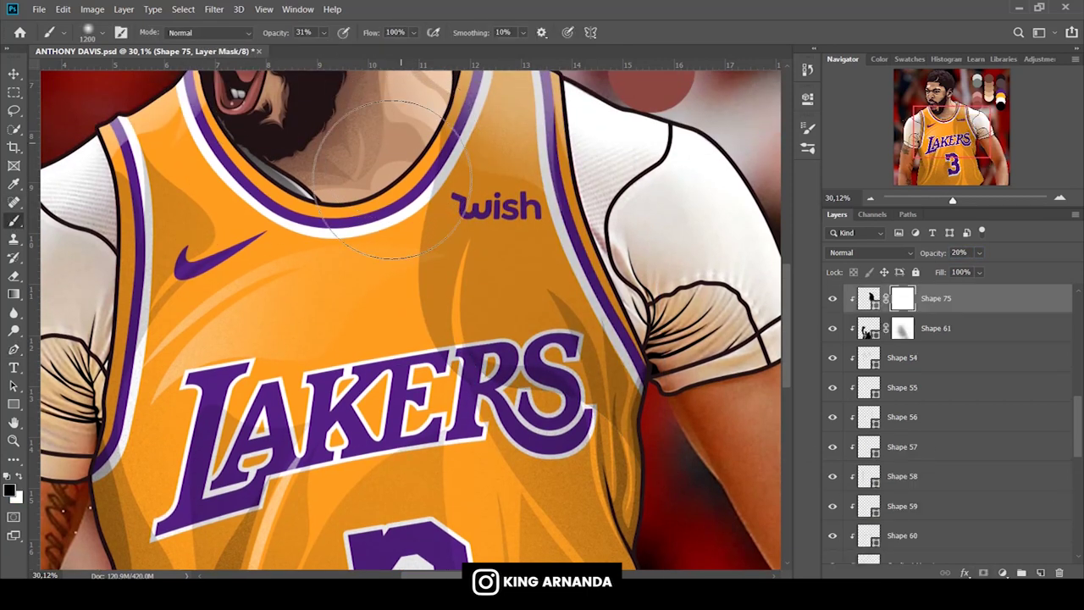
drag(281, 38, 292, 38)
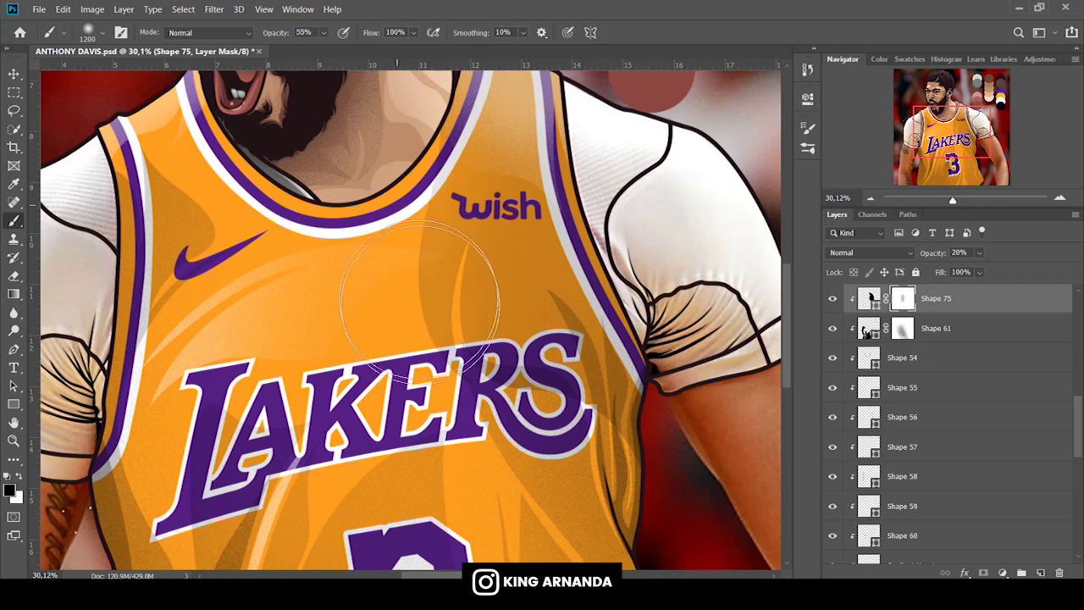
drag(466, 237, 469, 364)
Return to the Pen and hide the Lakers jersey to check the photo's folds.
key(p)
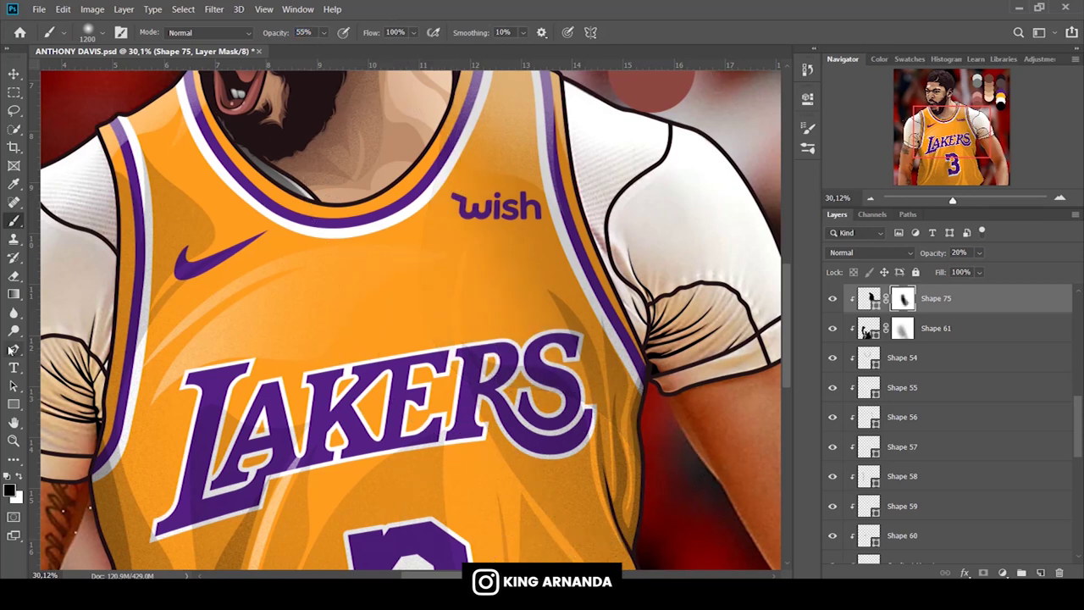
drag(518, 466, 637, 373)
scroll(833, 543, down, 5)
click(833, 542)
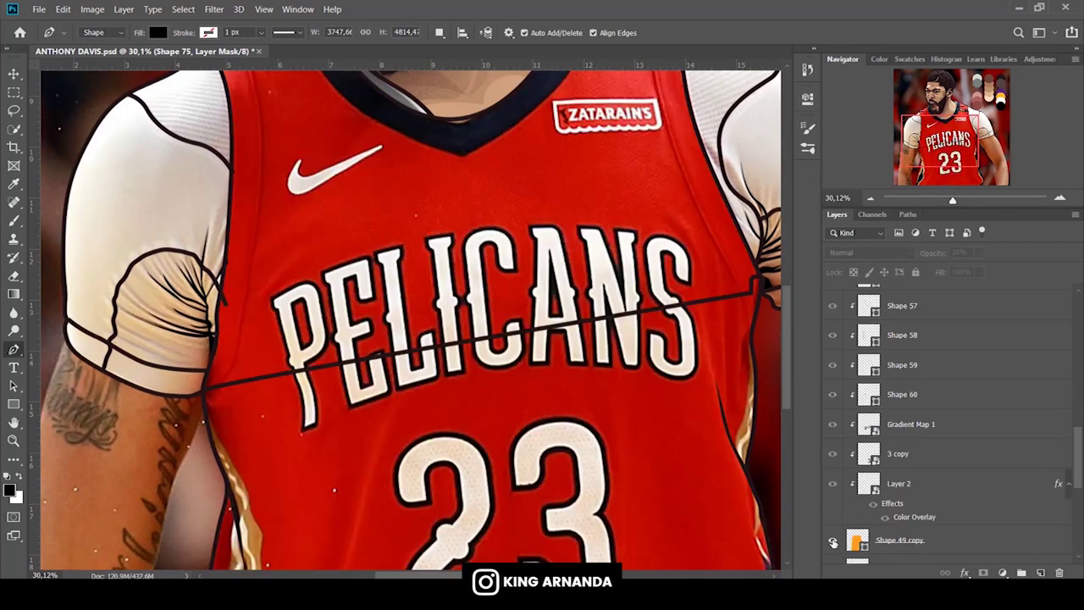
Toggle the Lakers jersey layer's visibility to compare against the photo's folds.
scroll(424, 338, down, 4)
click(218, 328)
drag(282, 294, 346, 277)
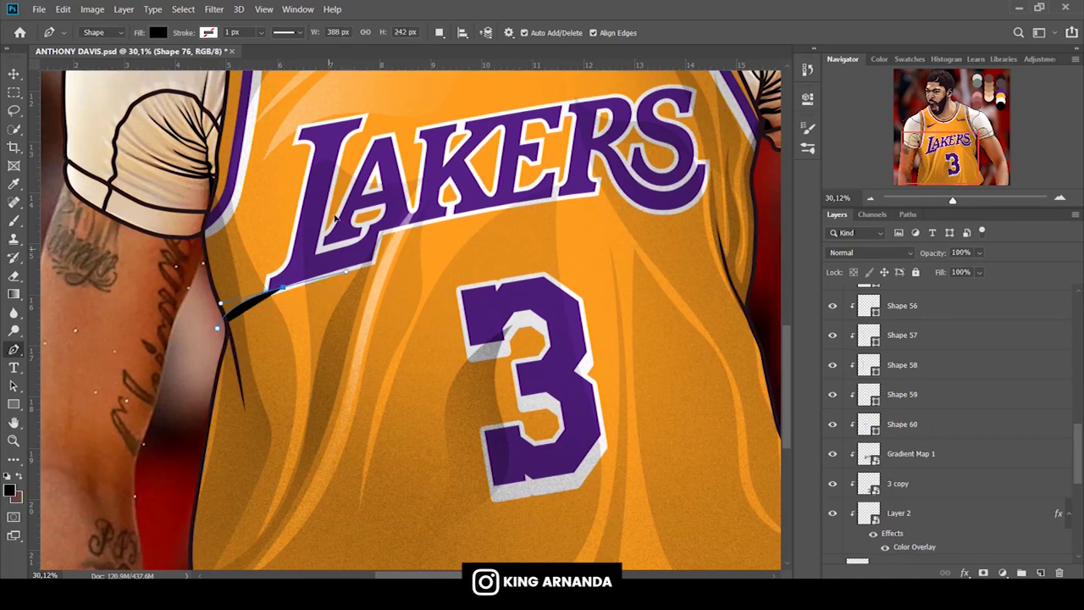
scroll(346, 277, up, 3)
scroll(847, 474, down, 3)
click(833, 480)
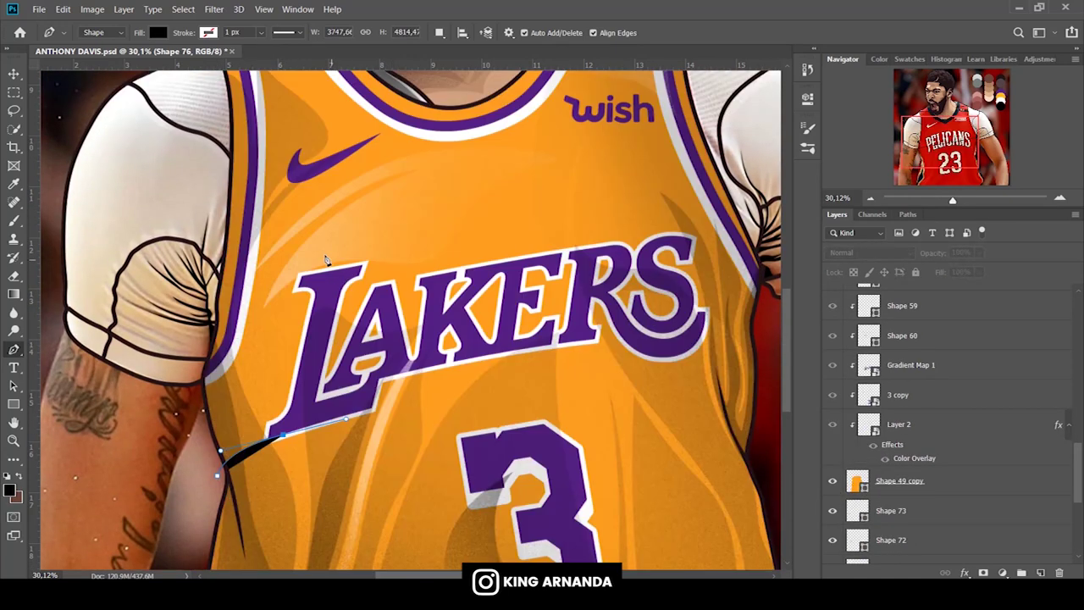
Draw a fold shadow shape down the jersey's left side past the L of LAKERS.
drag(356, 150, 299, 239)
drag(282, 362, 277, 254)
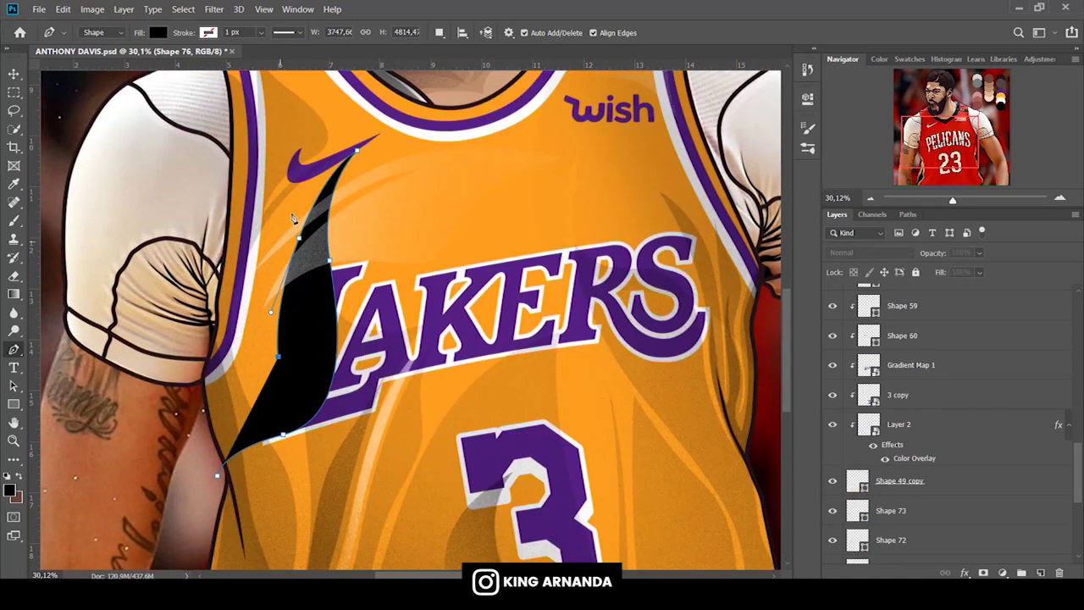
scroll(278, 254, up, 2)
drag(254, 218, 209, 142)
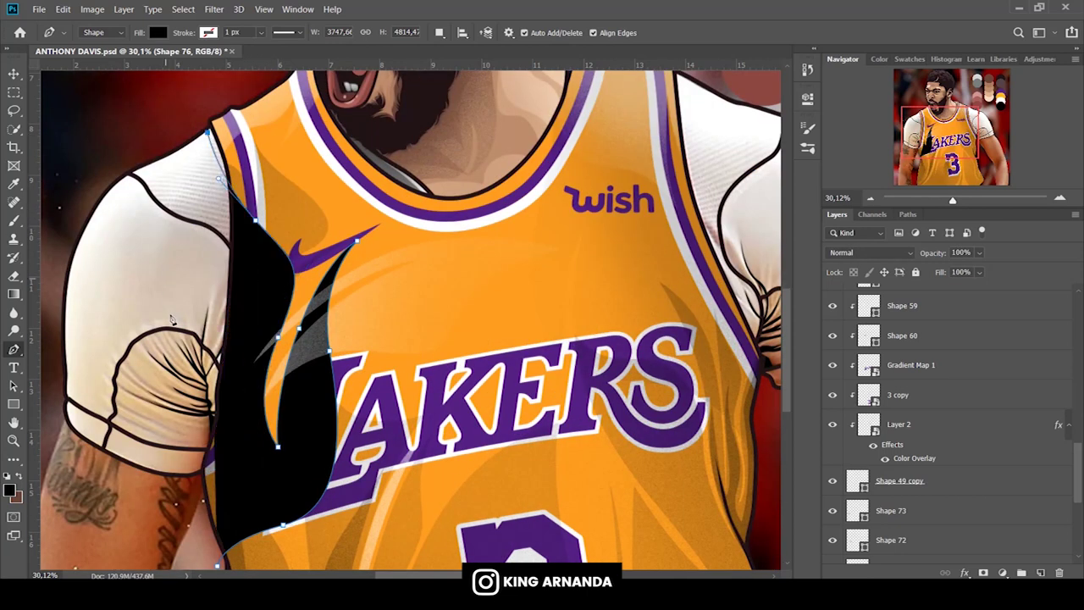
scroll(211, 254, down, 4)
click(960, 253)
Set the new shadow layer's opacity to 30%.
text(4)
key(Return)
text(30)
key(Return)
Add a layer mask to Shape 76 and paint part of the shadow away with a soft brush.
scroll(407, 322, up, 2)
key(b)
click(983, 572)
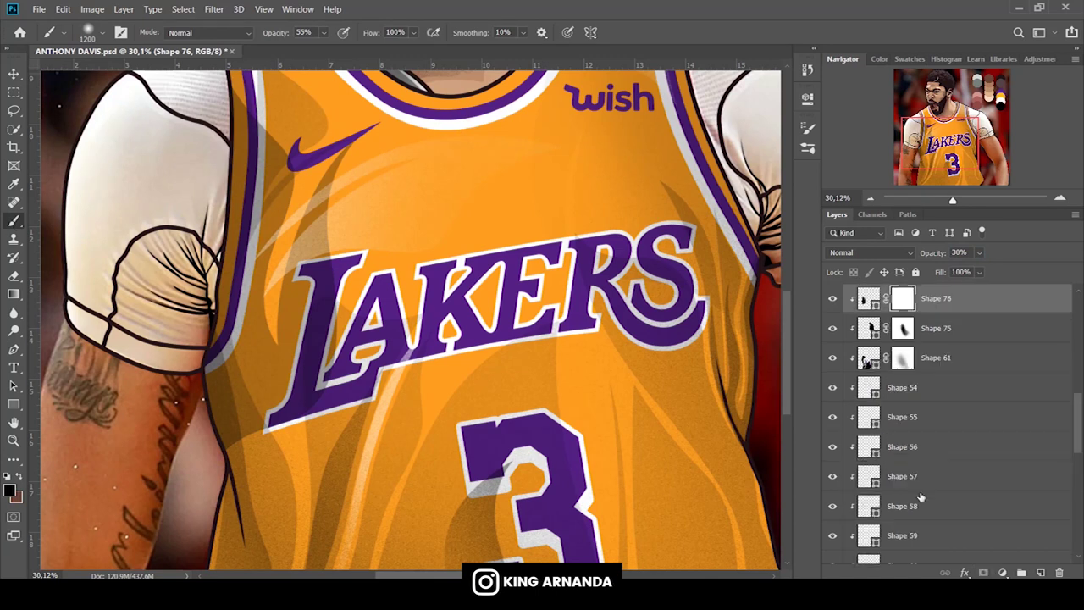
scroll(339, 170, up, 2)
drag(275, 32, 287, 32)
Select the Shape 67 sleeve layer and zoom toward the right sleeve.
scroll(305, 381, down, 2)
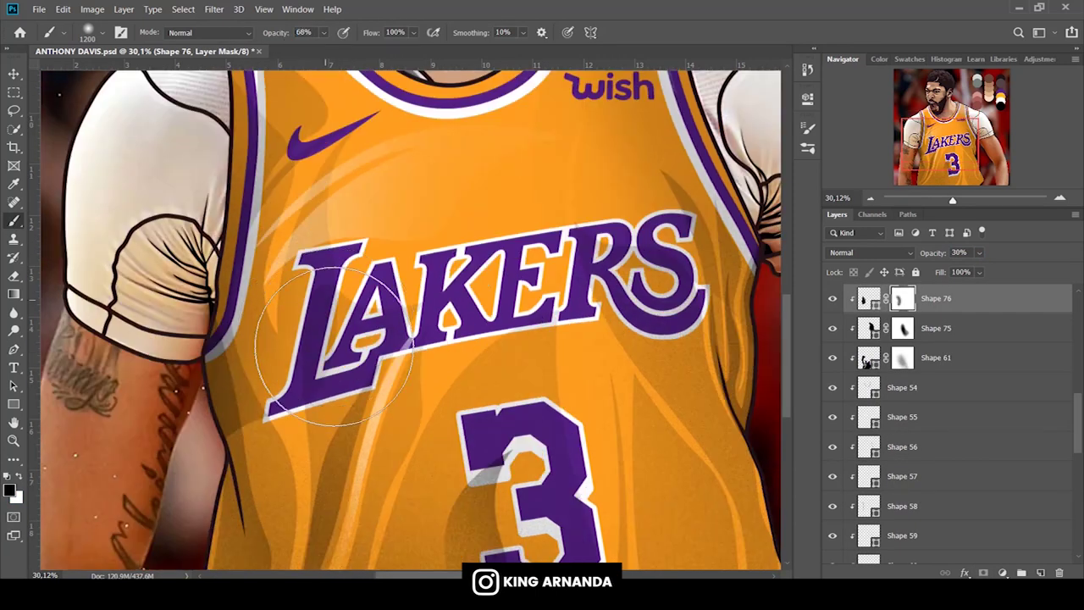
scroll(314, 474, down, 2)
scroll(925, 379, down, 3)
scroll(925, 379, down, 5)
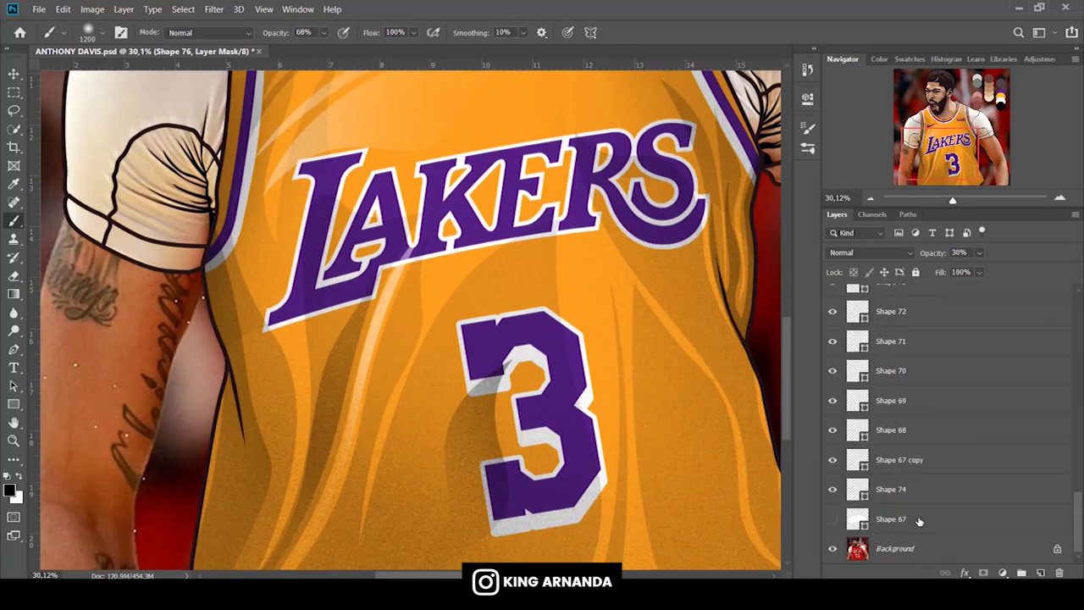
click(931, 518)
drag(952, 200, 956, 200)
Zoom into the right sleeve and start a Pen shadow shape along the cuff seam.
drag(951, 131, 981, 130)
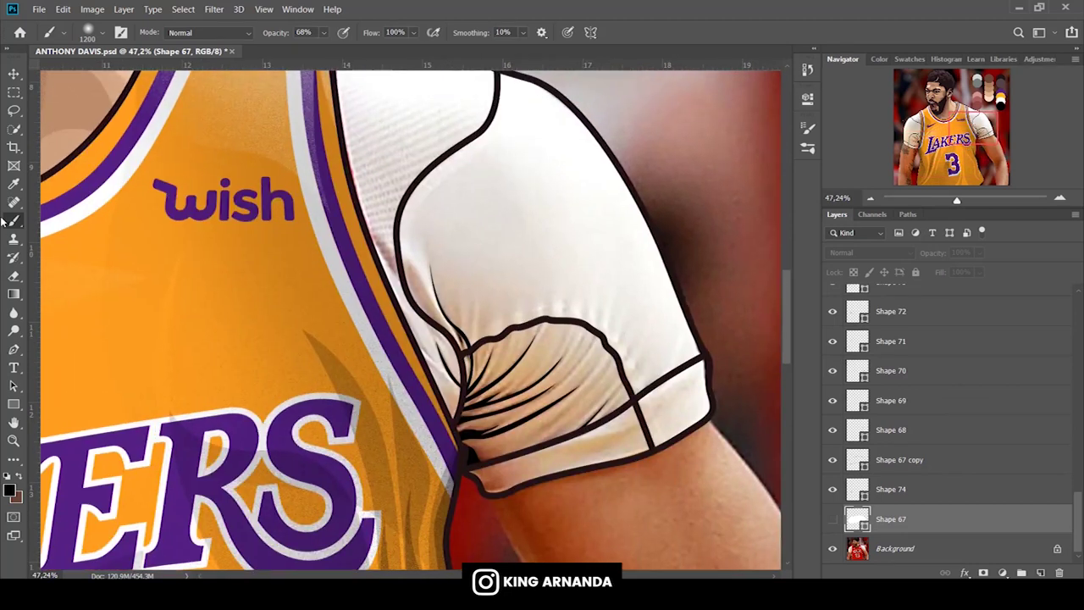
key(p)
drag(956, 199, 966, 204)
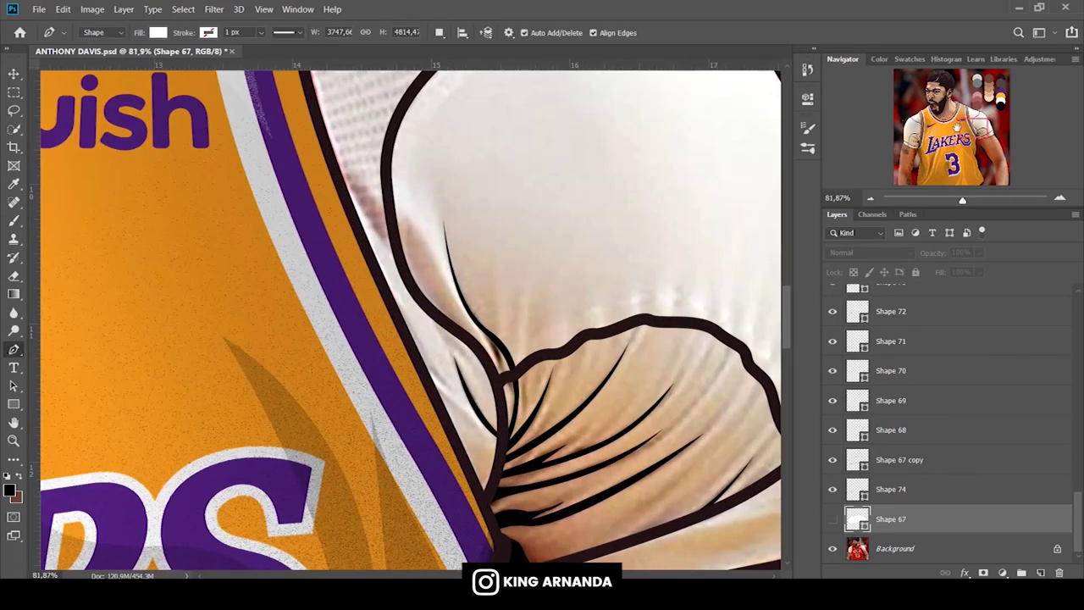
drag(982, 127, 992, 132)
click(693, 444)
drag(707, 310, 678, 331)
click(645, 349)
click(596, 365)
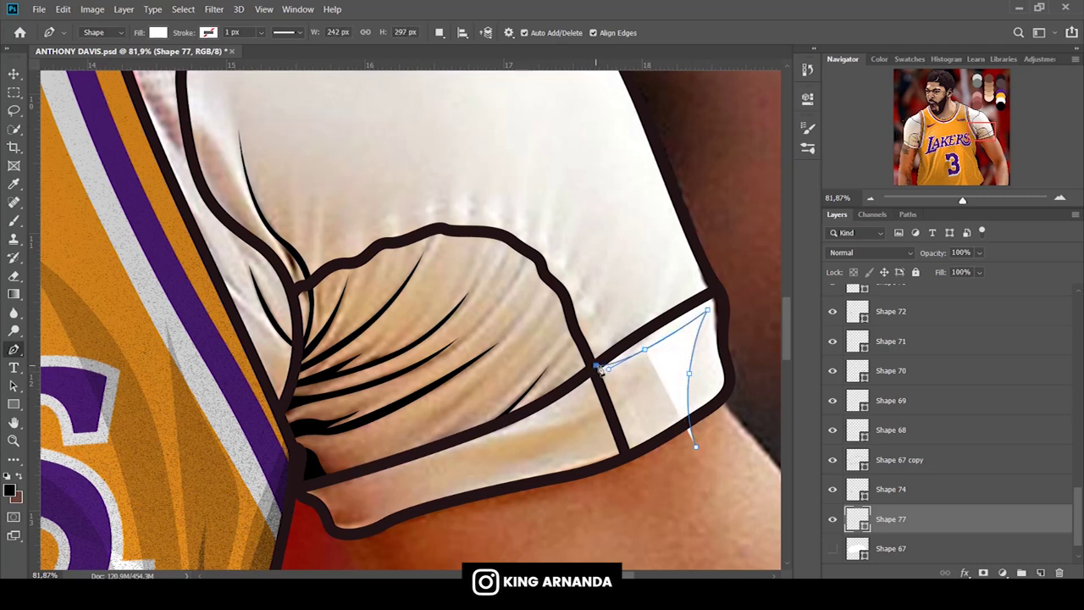
Clip the new shadow shape to the sleeve layer below with Create Clipping Mask.
right_click(931, 518)
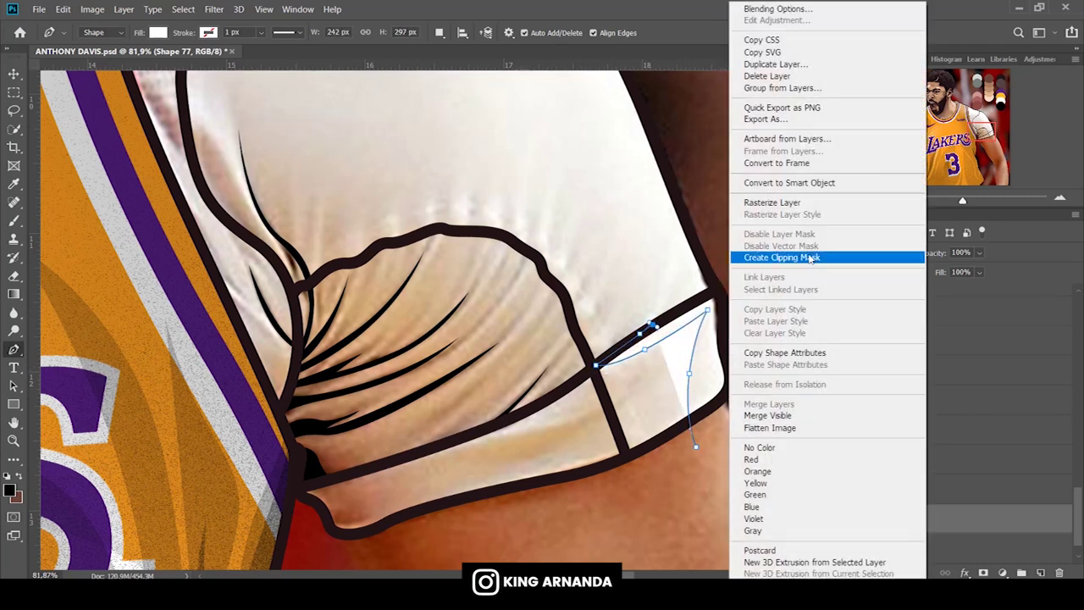
click(813, 253)
scroll(612, 310, up, 3)
scroll(594, 305, up, 1)
Continue the shadow outline around the sleeve's top, left edge and underside, then close it.
drag(568, 247, 467, 126)
scroll(370, 214, up, 2)
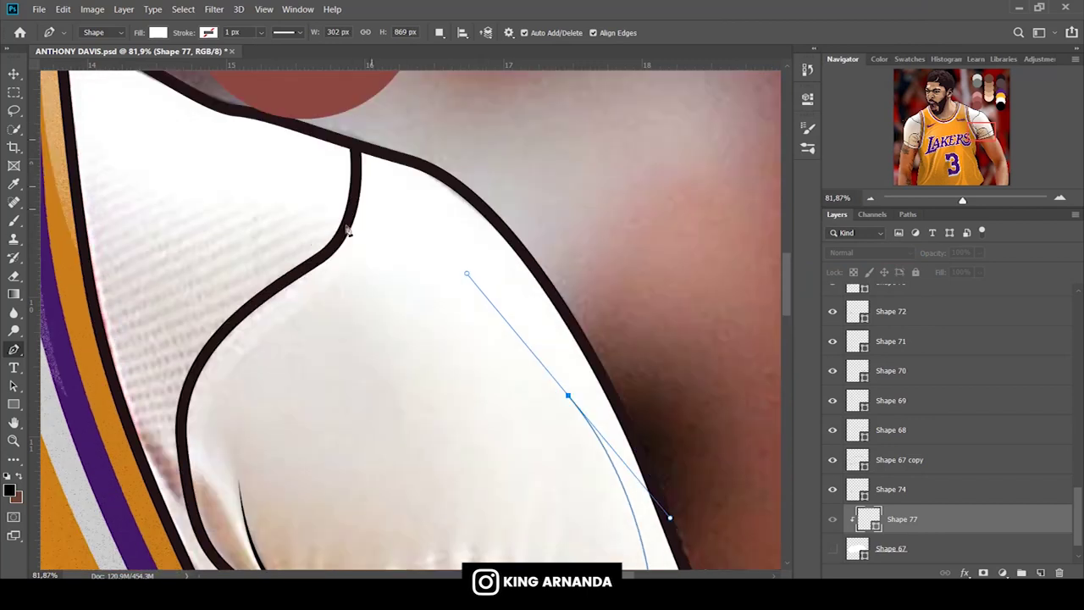
drag(239, 185, 160, 186)
drag(76, 96, 121, 375)
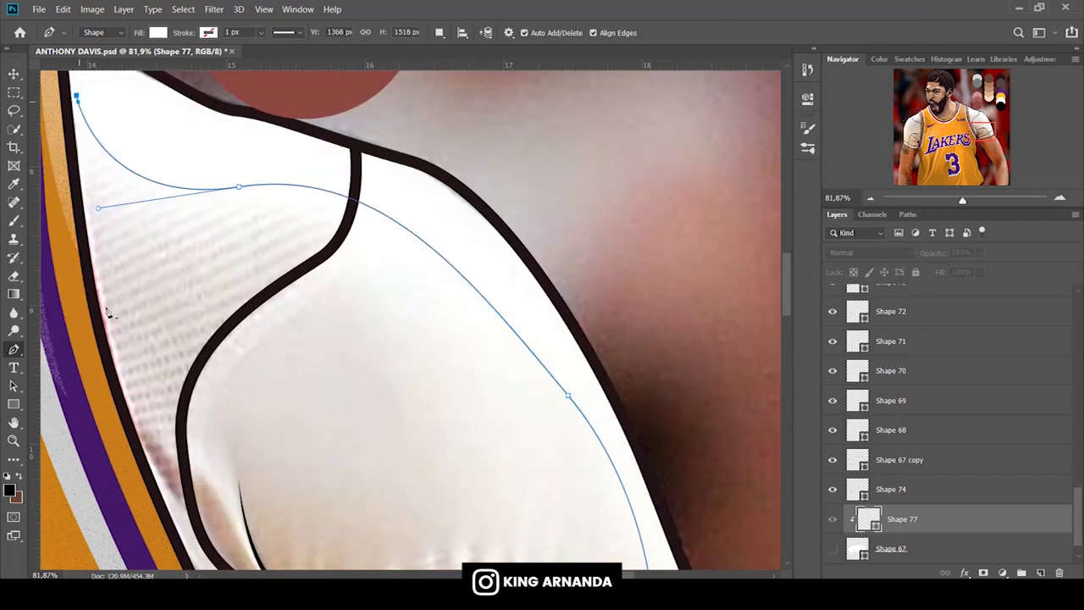
click(157, 534)
scroll(157, 534, down, 2)
scroll(156, 534, down, 3)
drag(288, 527, 361, 542)
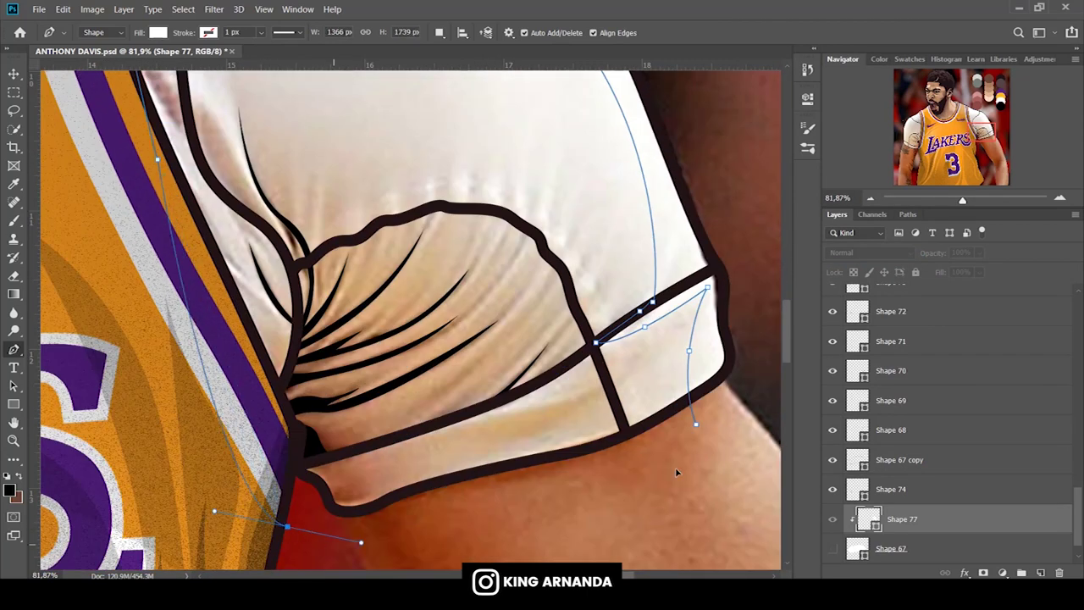
click(696, 425)
Fill the sleeve shadow shape black and lower its layer opacity to 20%.
click(160, 33)
click(179, 146)
key(Return)
click(931, 253)
text(20)
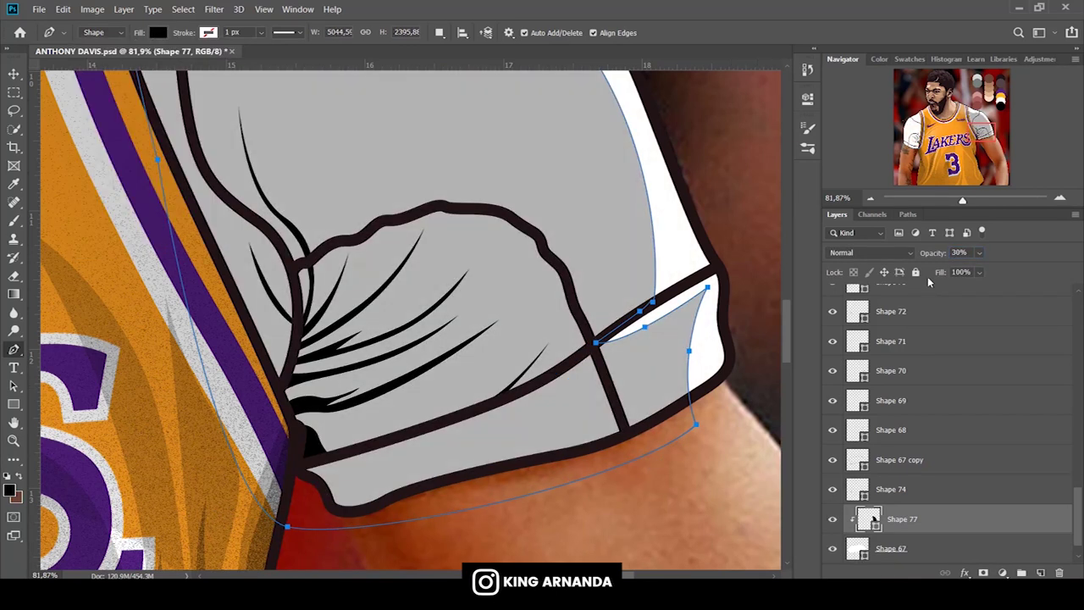
key(Return)
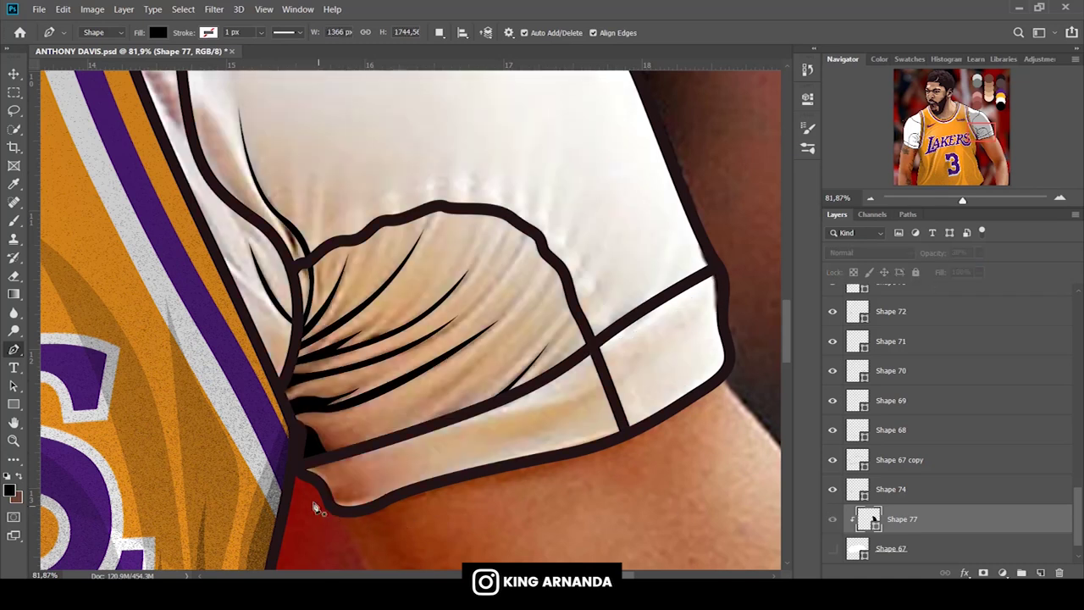
click(313, 501)
Trace the first tapered wrinkle strokes from the cuff crease up into the underarm fold.
drag(357, 510, 370, 463)
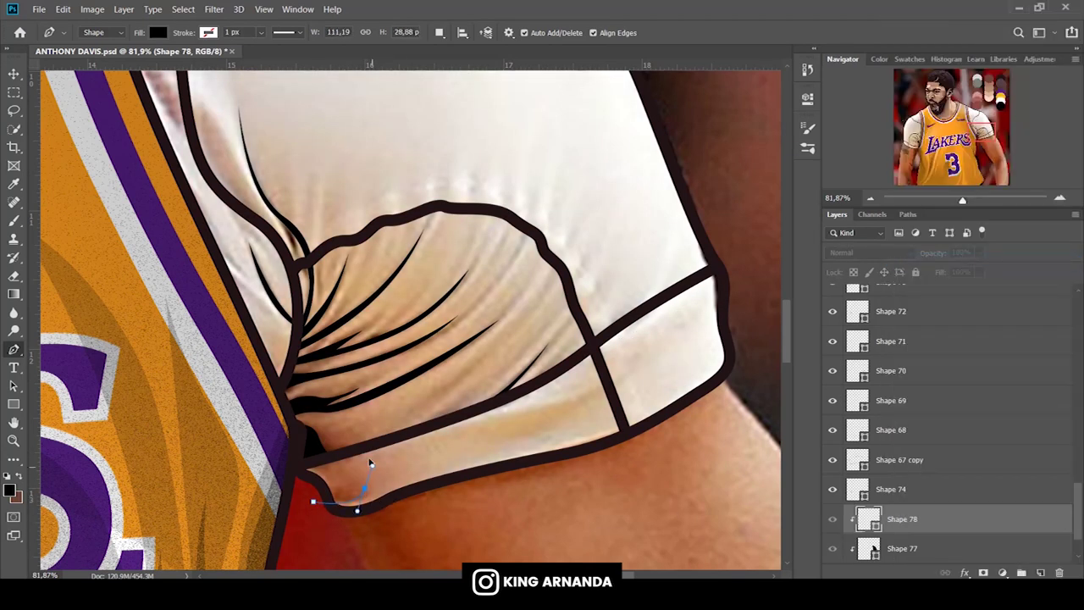
drag(466, 414, 509, 395)
scroll(614, 378, up, 2)
click(673, 269)
drag(582, 372, 539, 416)
click(506, 430)
drag(612, 312, 652, 259)
click(666, 221)
click(409, 458)
click(637, 217)
drag(469, 398, 372, 457)
Add more tapered wrinkles sweeping up the fold and back toward the armpit.
drag(296, 461, 547, 320)
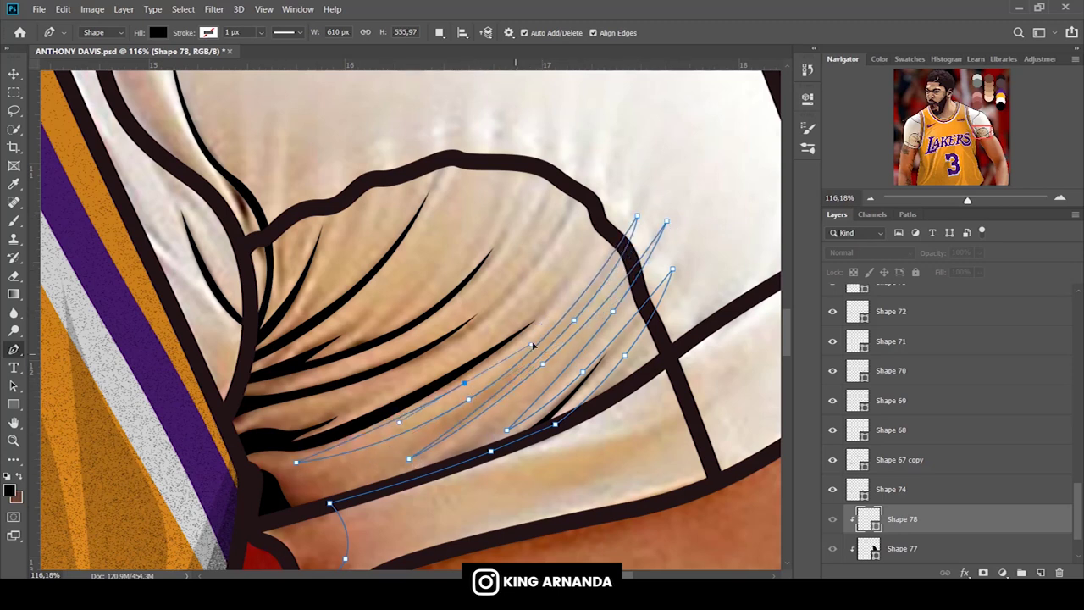
click(578, 265)
mouse_move(430, 371)
mouse_down()
mouse_move(360, 409)
mouse_move(382, 389)
mouse_up()
drag(286, 417, 254, 424)
drag(404, 367, 498, 319)
mouse_move(591, 157)
mouse_down()
mouse_move(302, 388)
mouse_move(269, 387)
mouse_up()
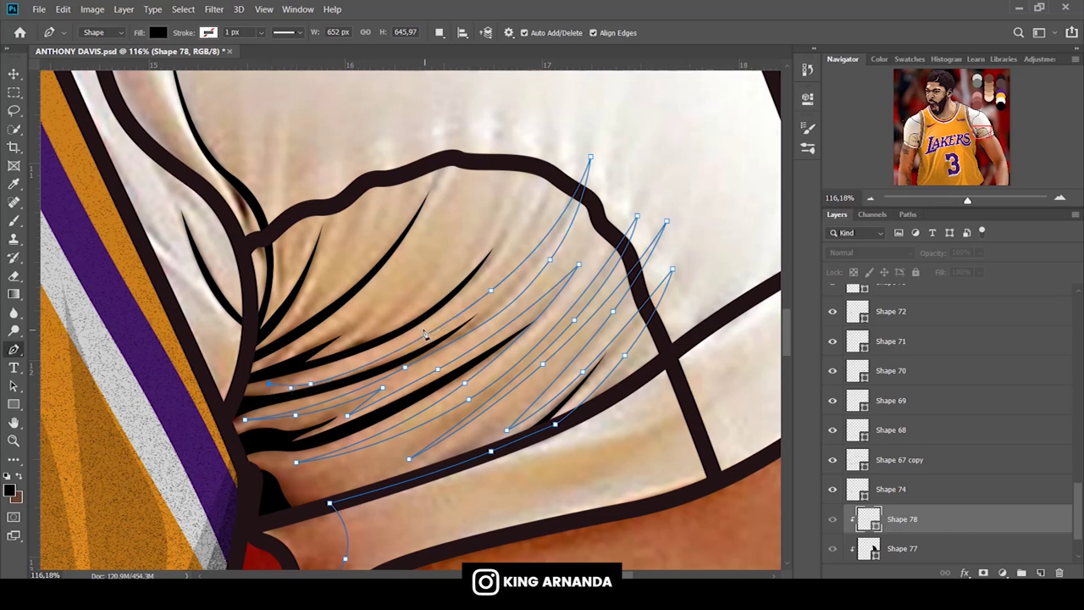
drag(532, 143, 472, 254)
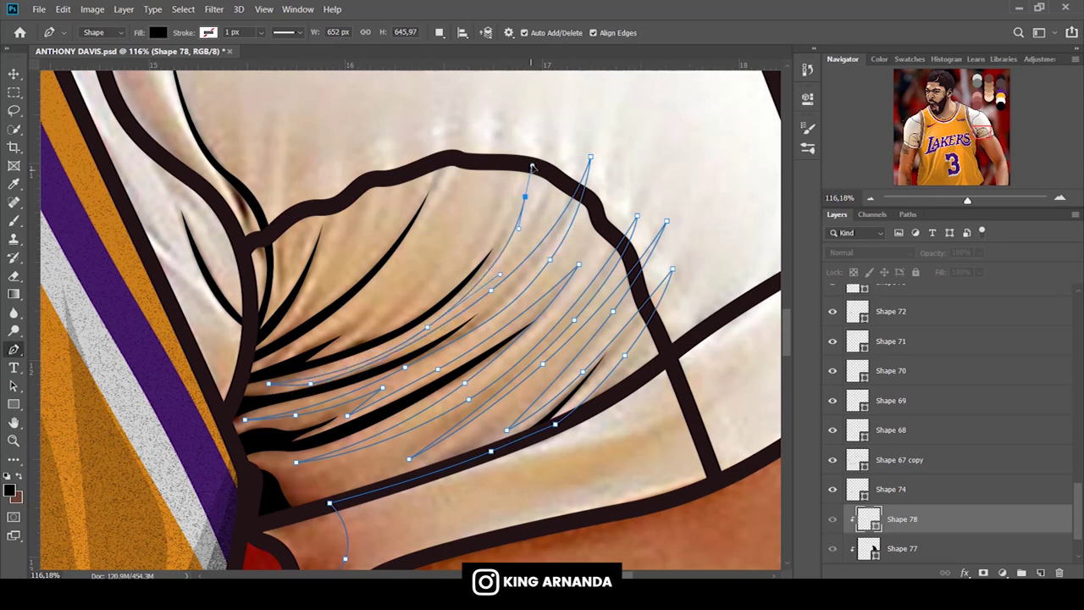
drag(360, 333, 392, 311)
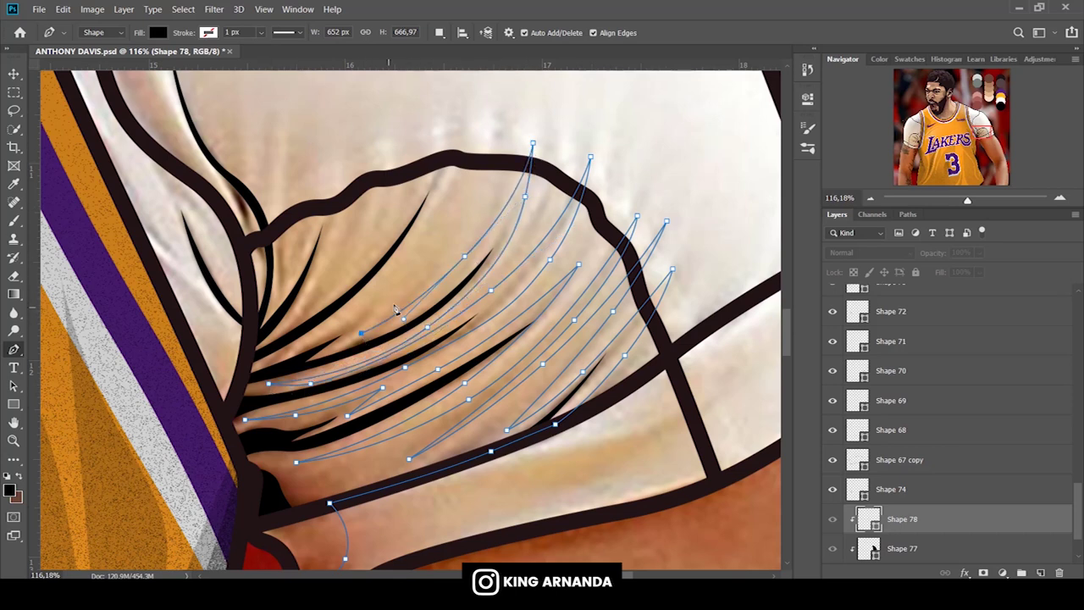
drag(344, 324, 307, 345)
drag(452, 130, 381, 238)
drag(302, 313, 334, 213)
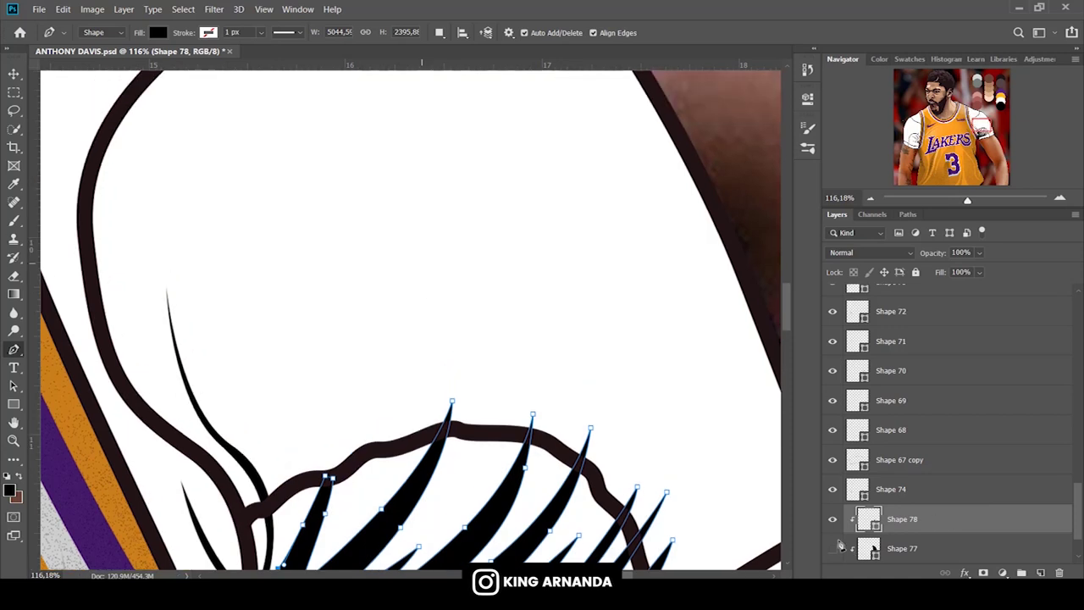
Trace a wrinkle up the dark sleeve crease, undoing one misplaced point.
click(832, 548)
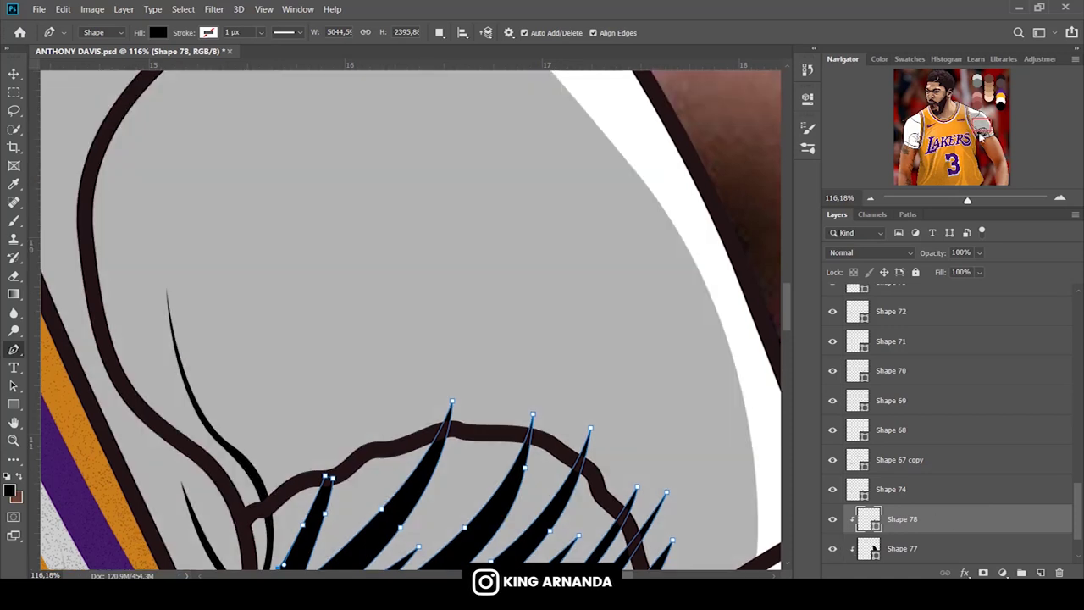
scroll(841, 539, down, 1)
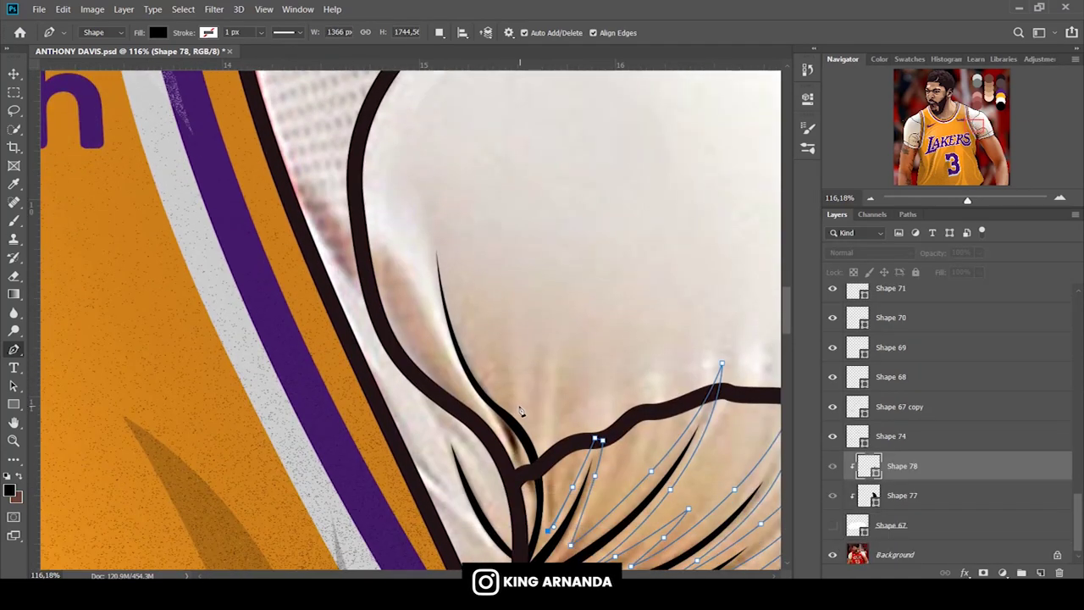
click(515, 402)
click(439, 255)
click(429, 155)
drag(425, 253, 429, 286)
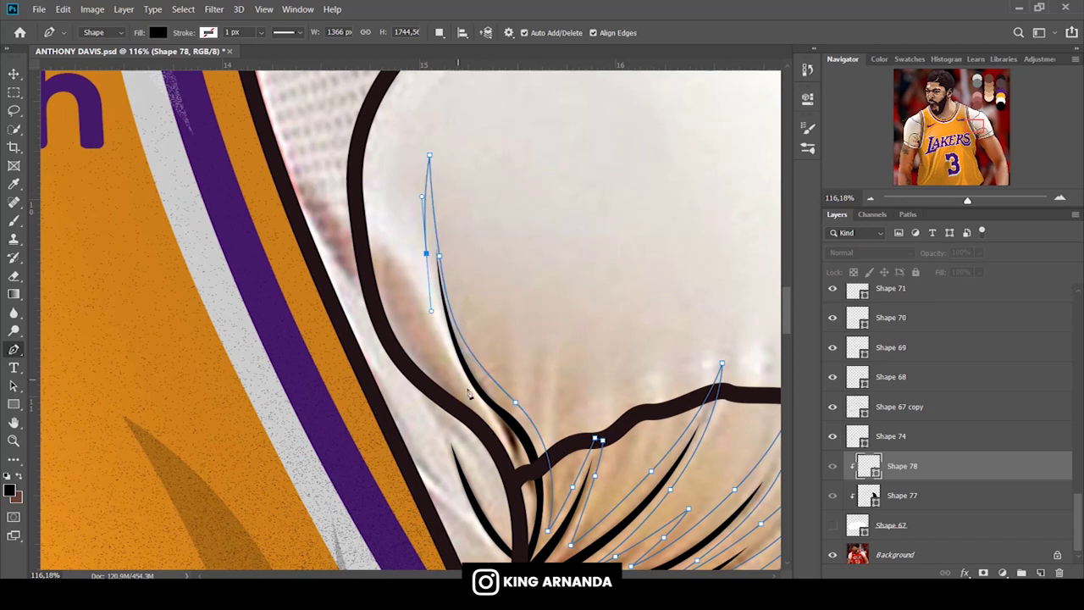
key(ctrl+z)
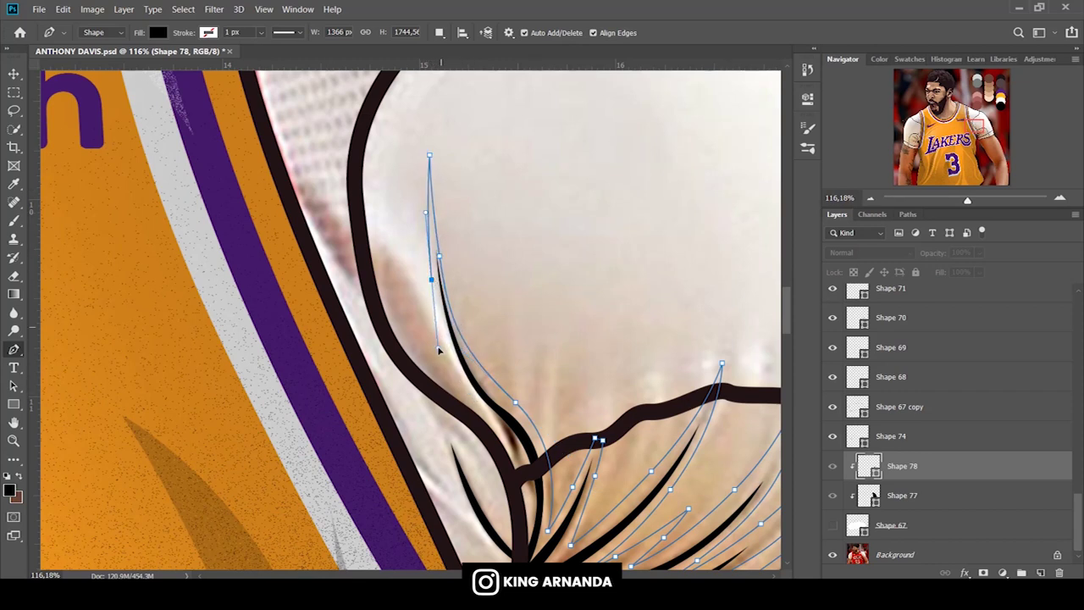
drag(433, 324, 445, 373)
Outline the armpit wrinkles along the fold, tapering them toward the jersey edge.
drag(351, 215, 304, 184)
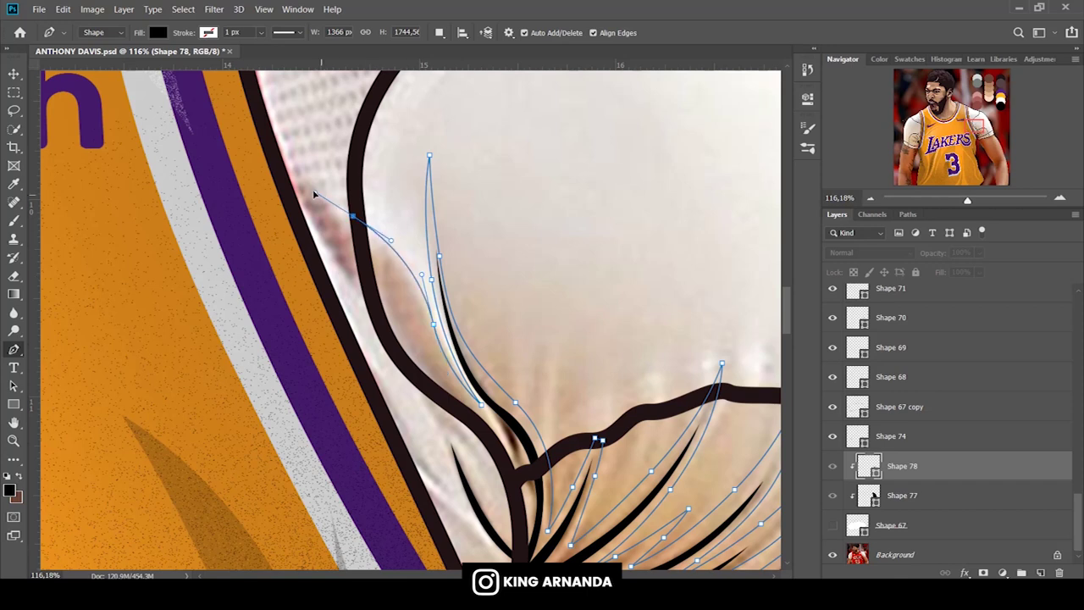
click(291, 157)
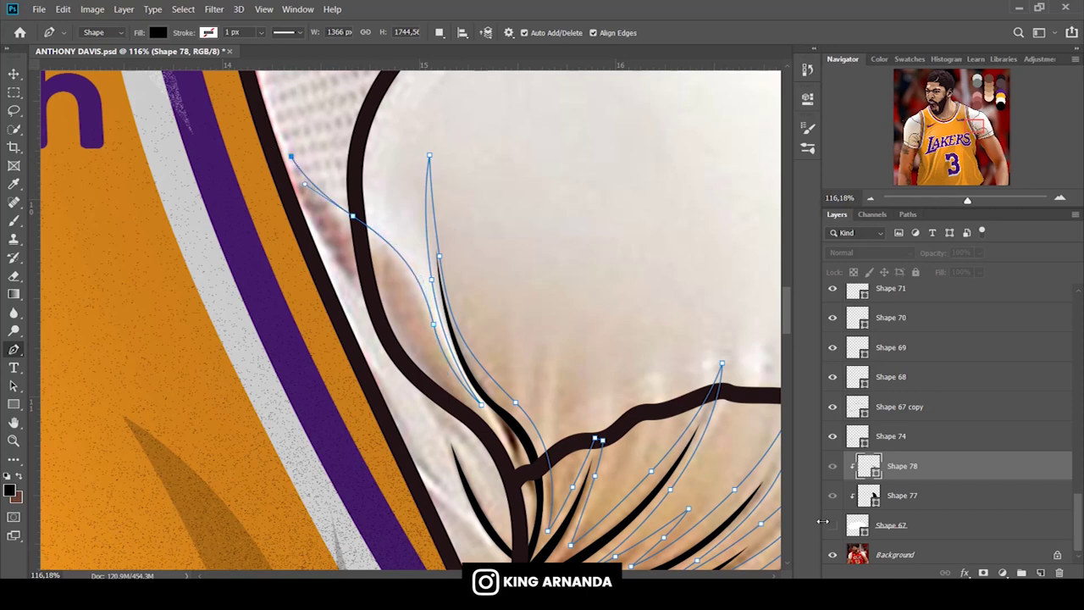
drag(348, 279, 403, 367)
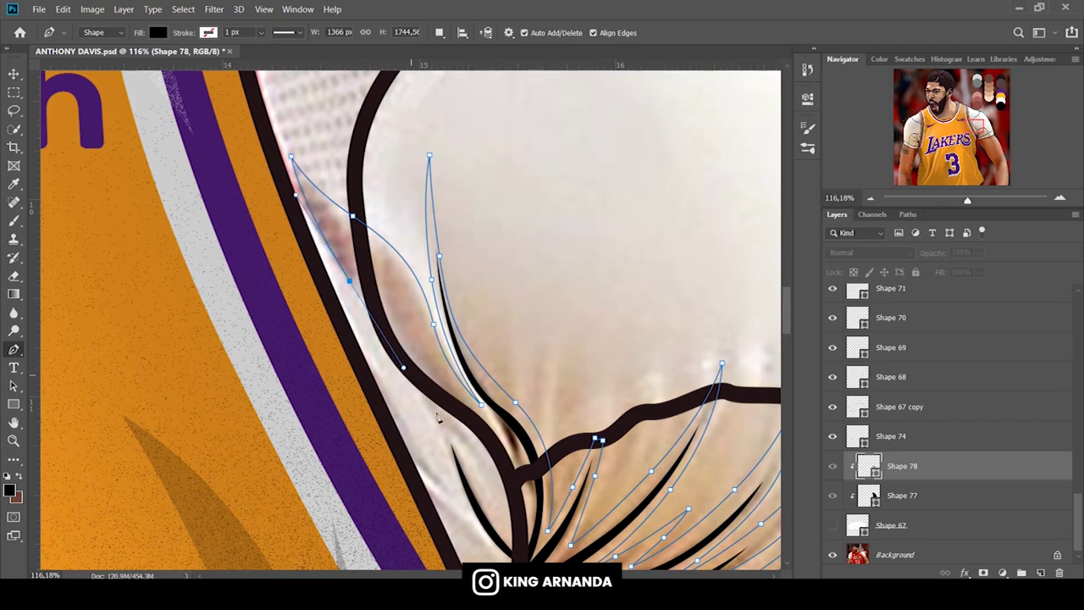
drag(480, 455, 503, 491)
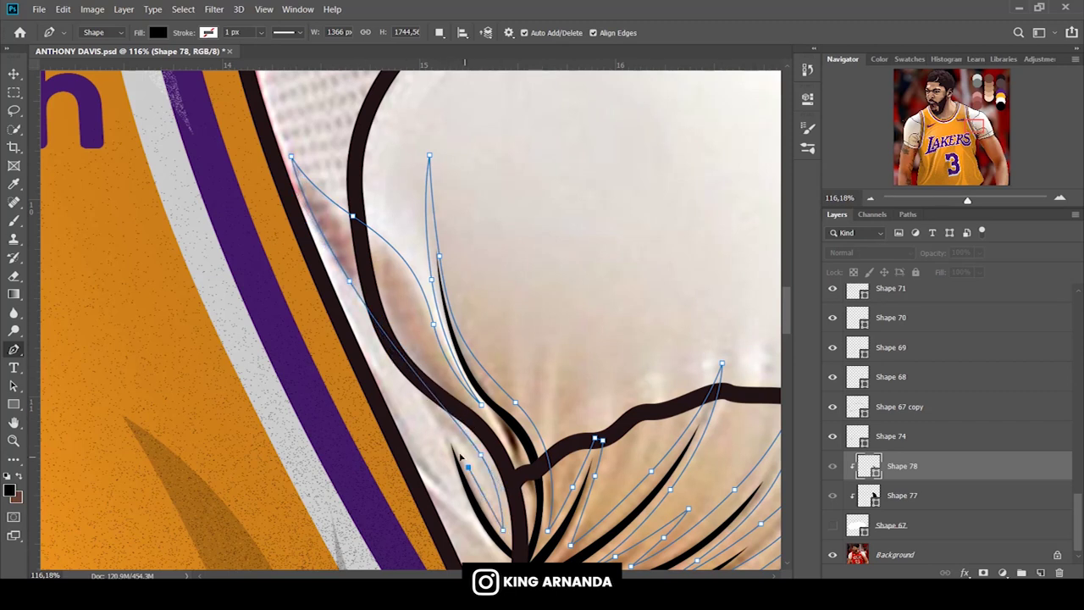
drag(440, 418, 449, 431)
scroll(437, 327, down, 3)
drag(463, 310, 484, 358)
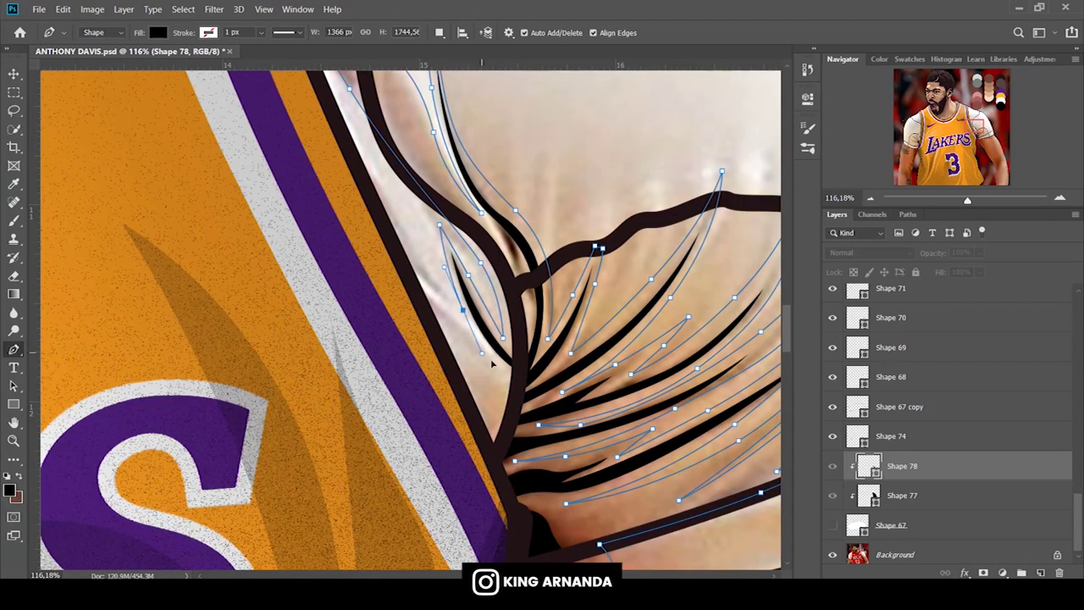
drag(427, 376, 400, 427)
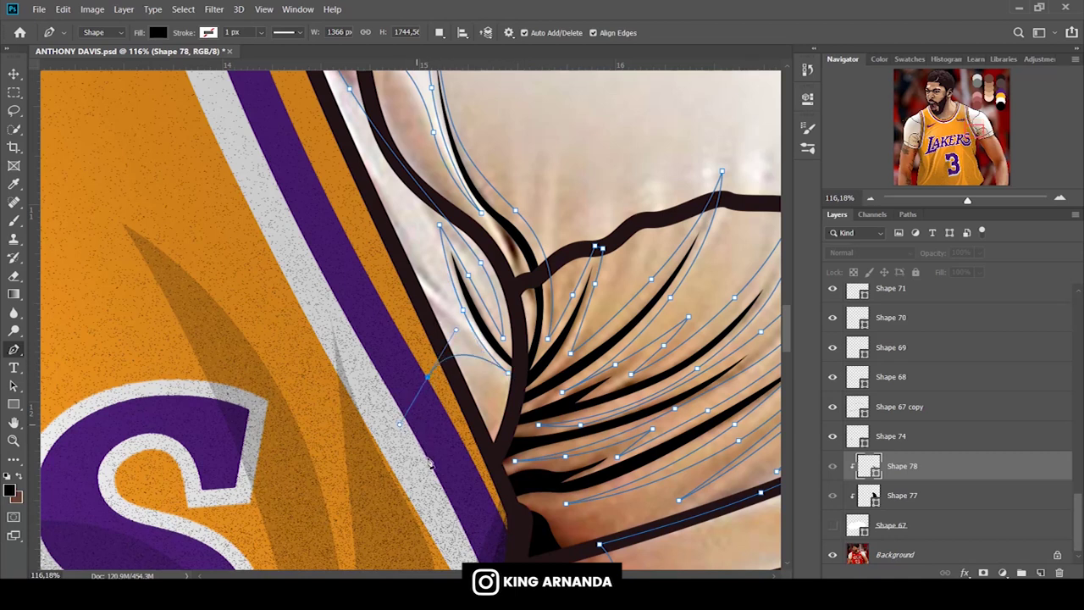
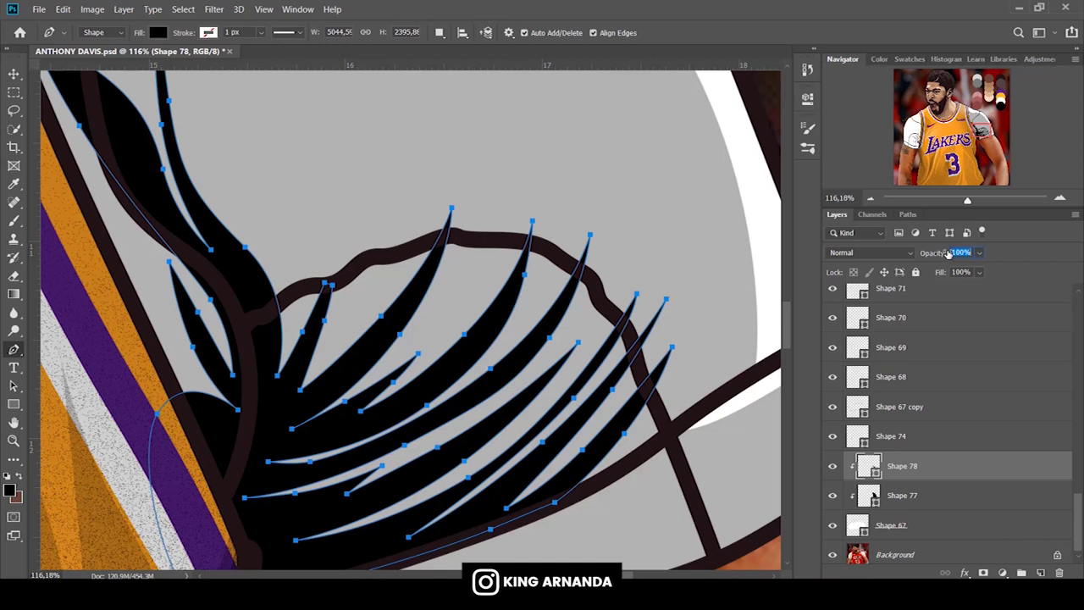
Set Shape 78 opacity to 40% and select the Shape 77 layer.
text(40)
key(Return)
click(880, 498)
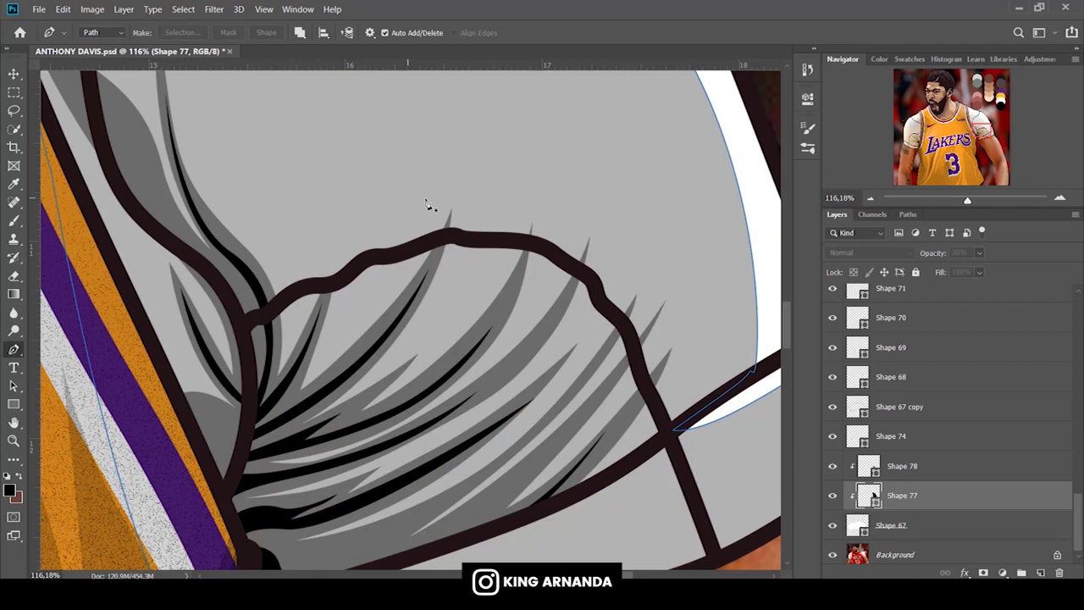
Draw the first two white leaf highlights over the sleeve fold, combined into Shape 77.
click(426, 195)
drag(397, 277, 372, 317)
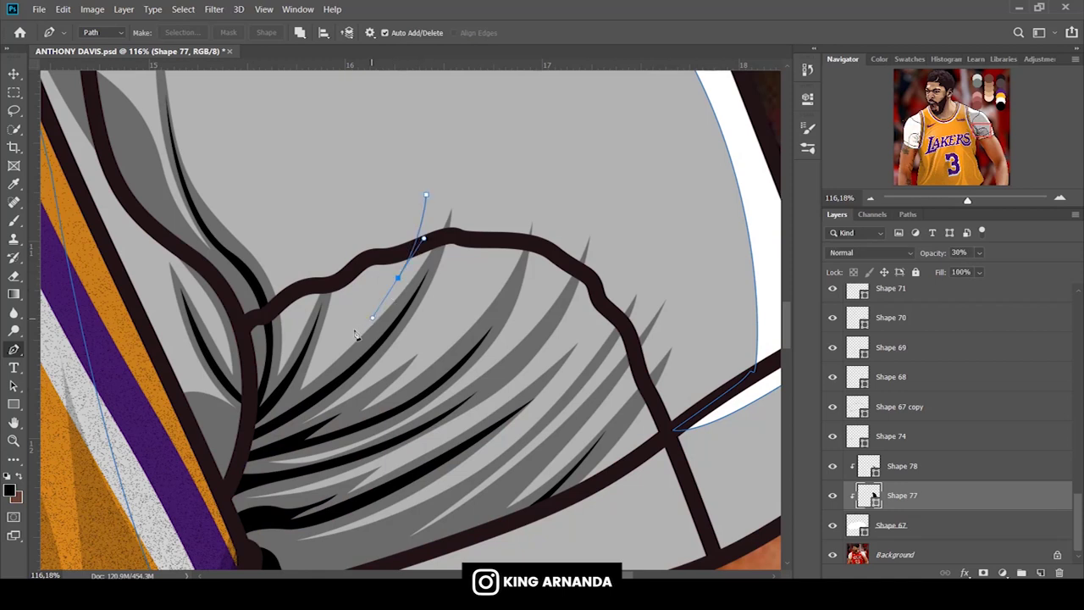
click(426, 196)
click(299, 33)
click(339, 65)
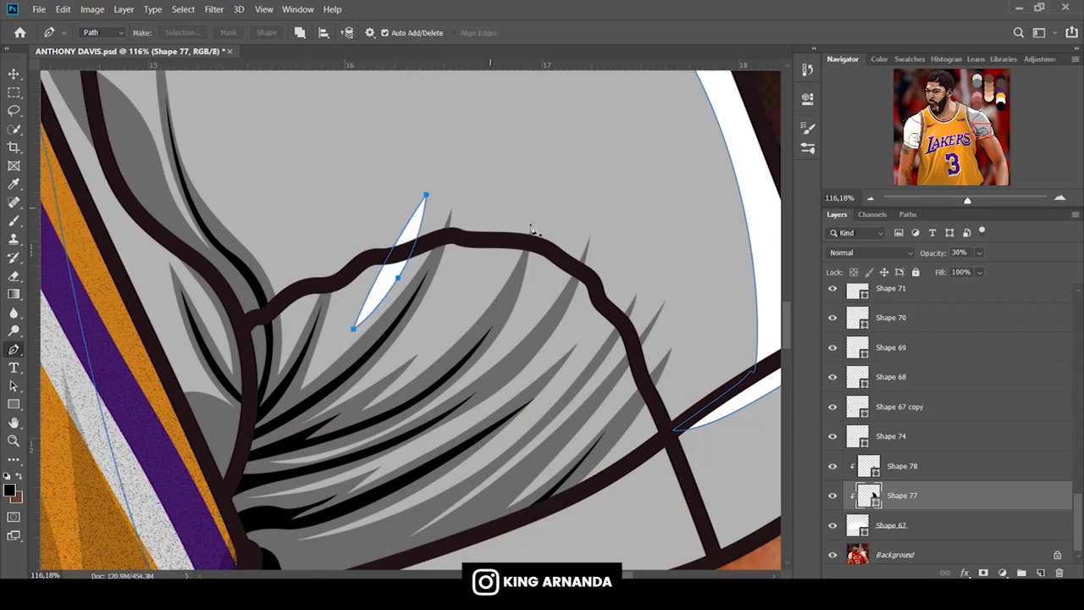
drag(489, 287, 457, 336)
click(421, 345)
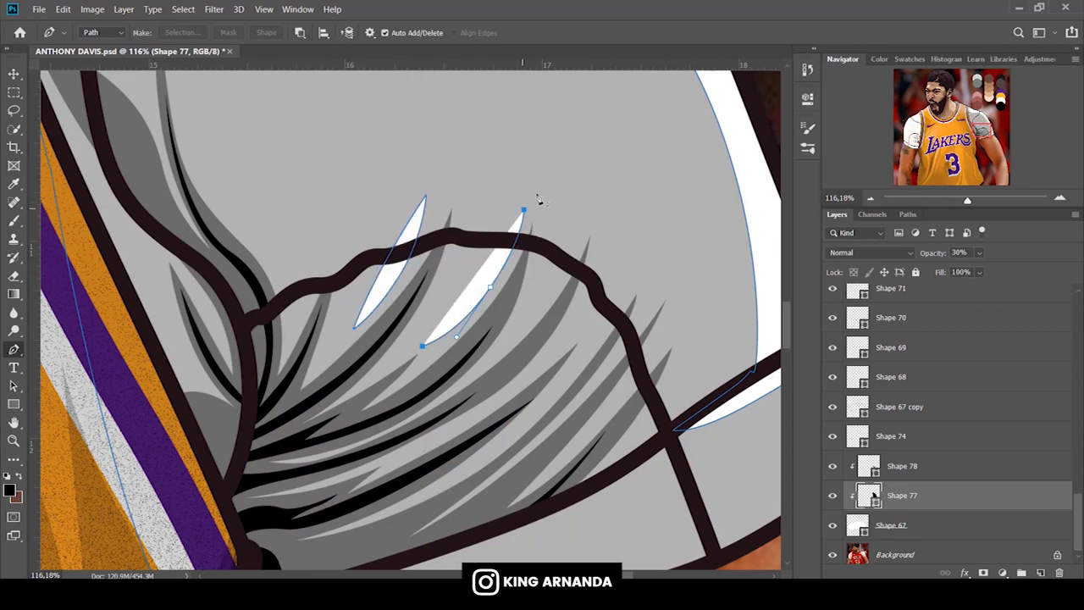
click(524, 210)
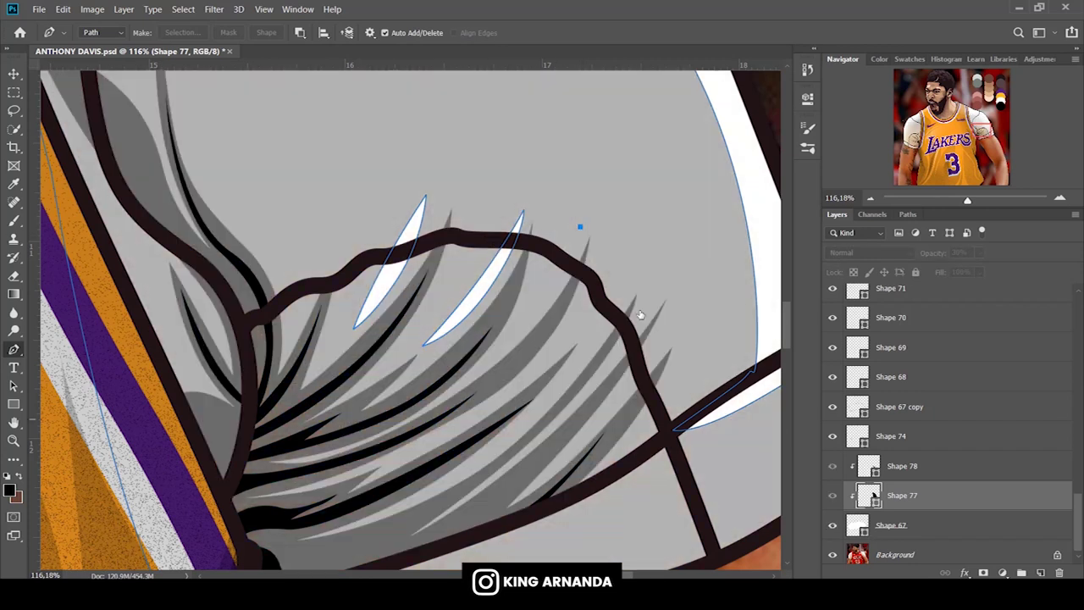
Draw a third, narrow white leaf highlight beside them.
drag(544, 304, 526, 330)
click(504, 347)
drag(544, 231, 546, 191)
click(540, 180)
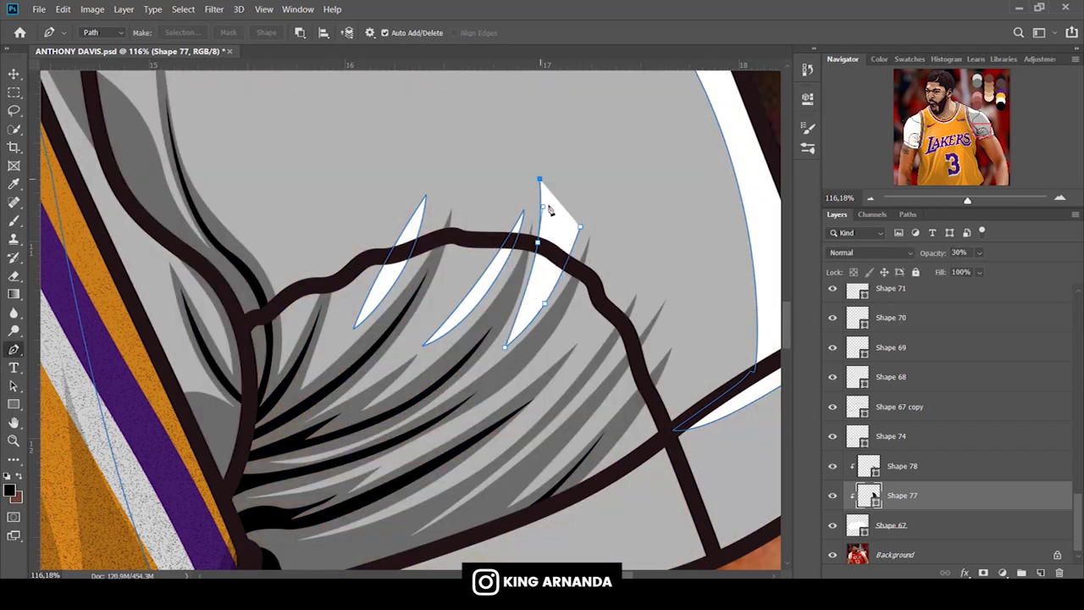
drag(536, 308, 525, 311)
click(580, 228)
click(832, 525)
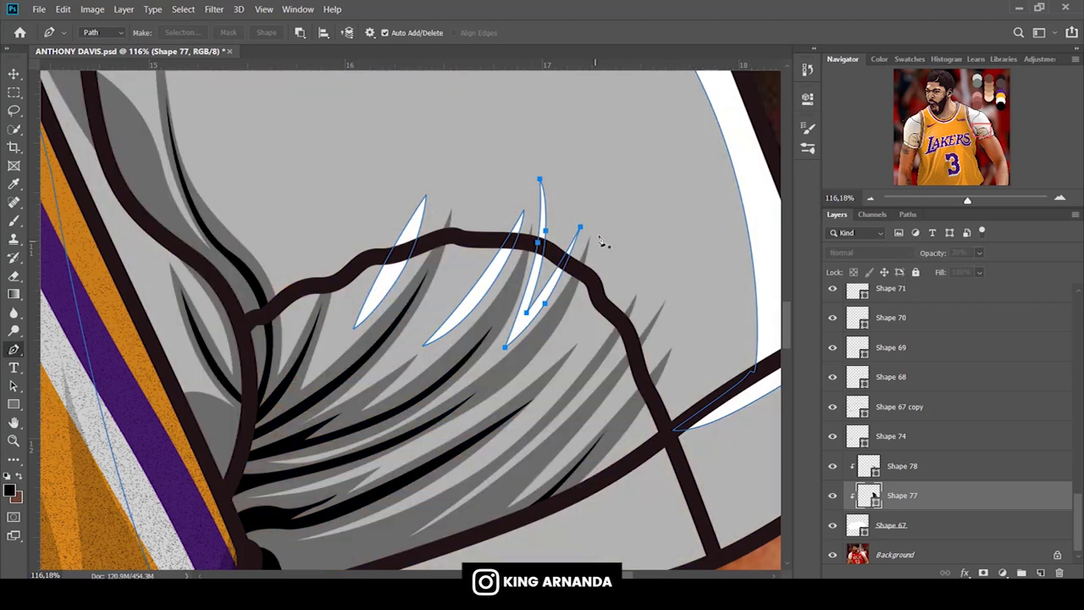
Add a fourth leaf and a long, narrow lower leaf highlight near the armpit.
click(608, 191)
drag(583, 290, 608, 325)
click(504, 398)
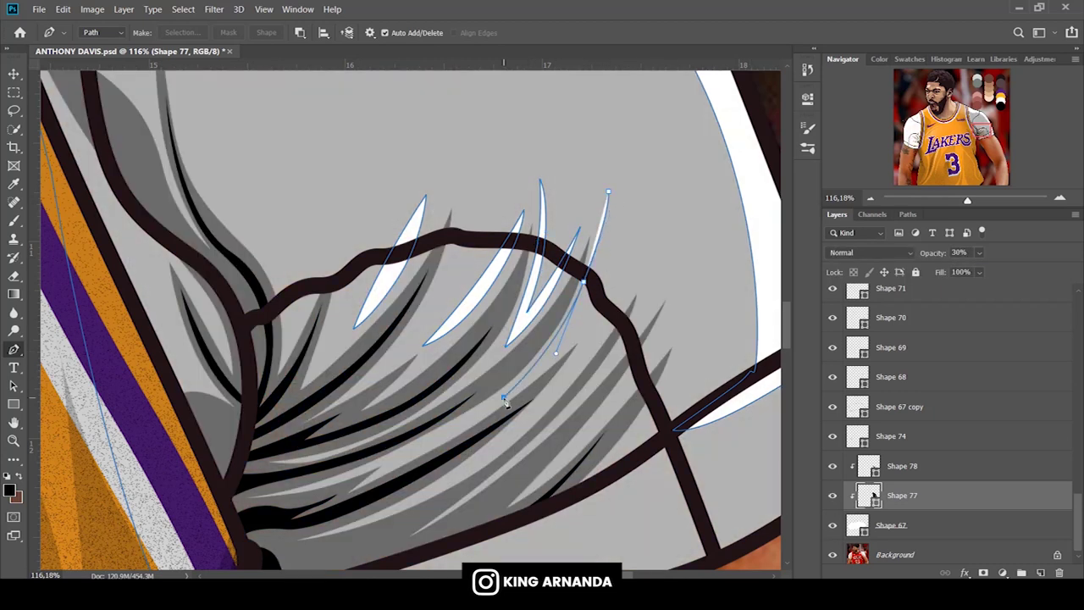
click(608, 192)
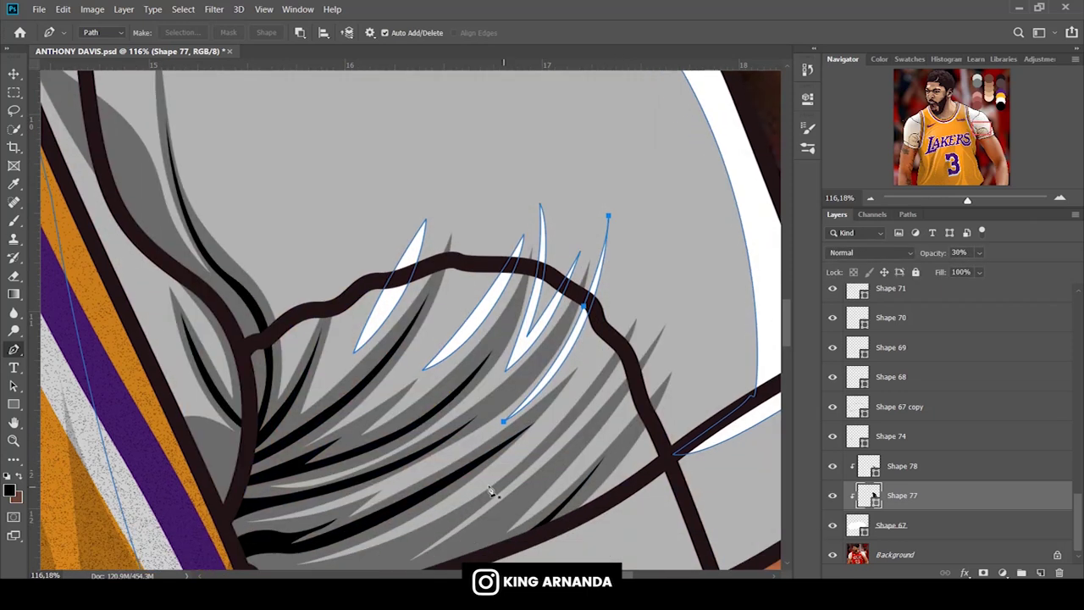
click(483, 485)
click(598, 372)
click(635, 314)
click(642, 250)
click(482, 485)
drag(585, 380, 571, 394)
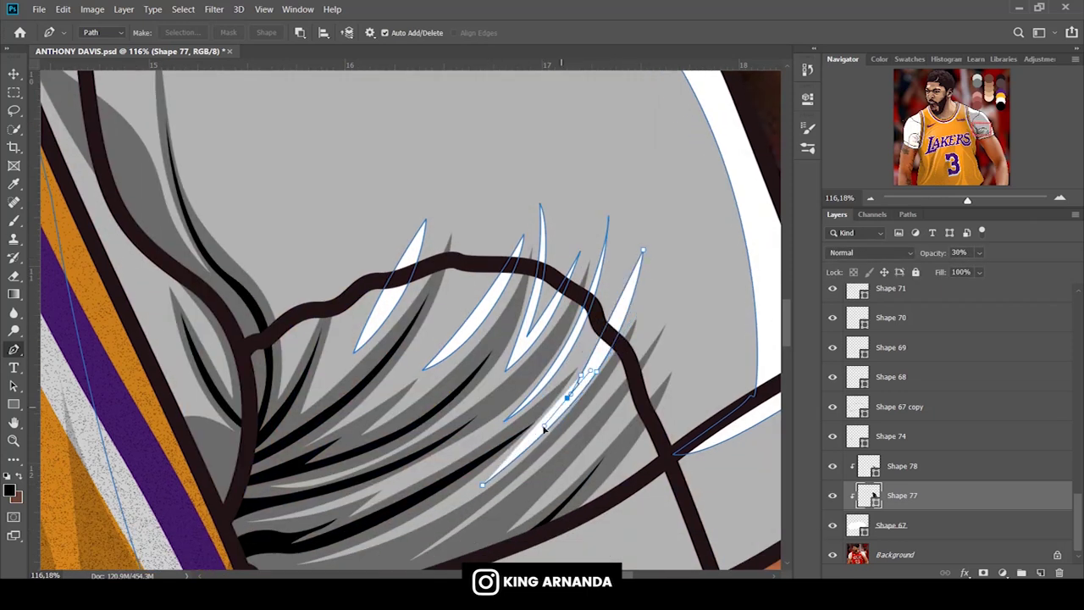
click(481, 491)
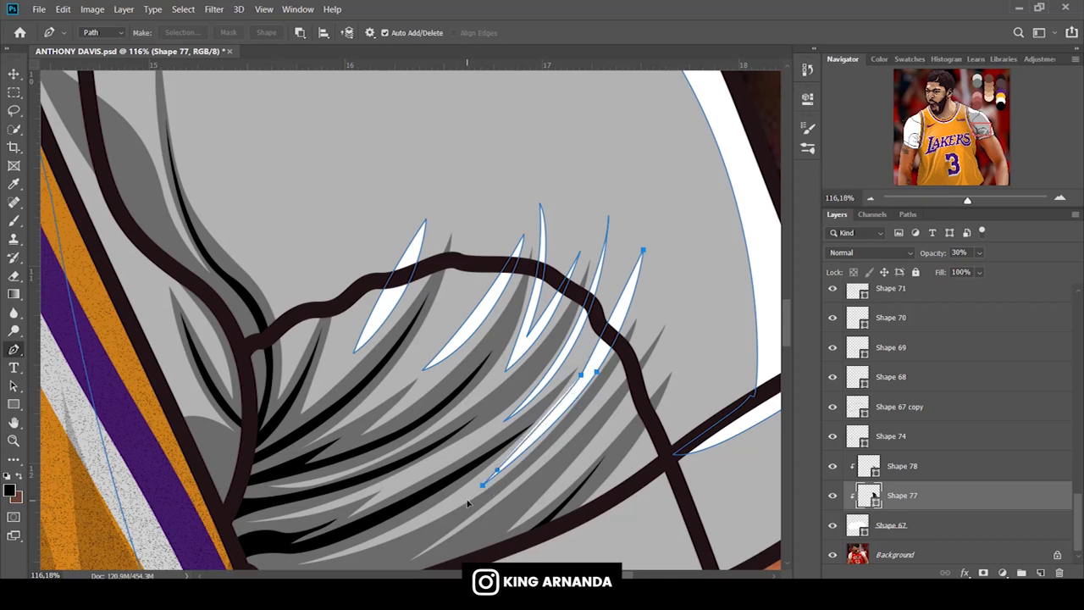
Add an extra anchor point to the existing sleeve highlight path.
right_click(12, 351)
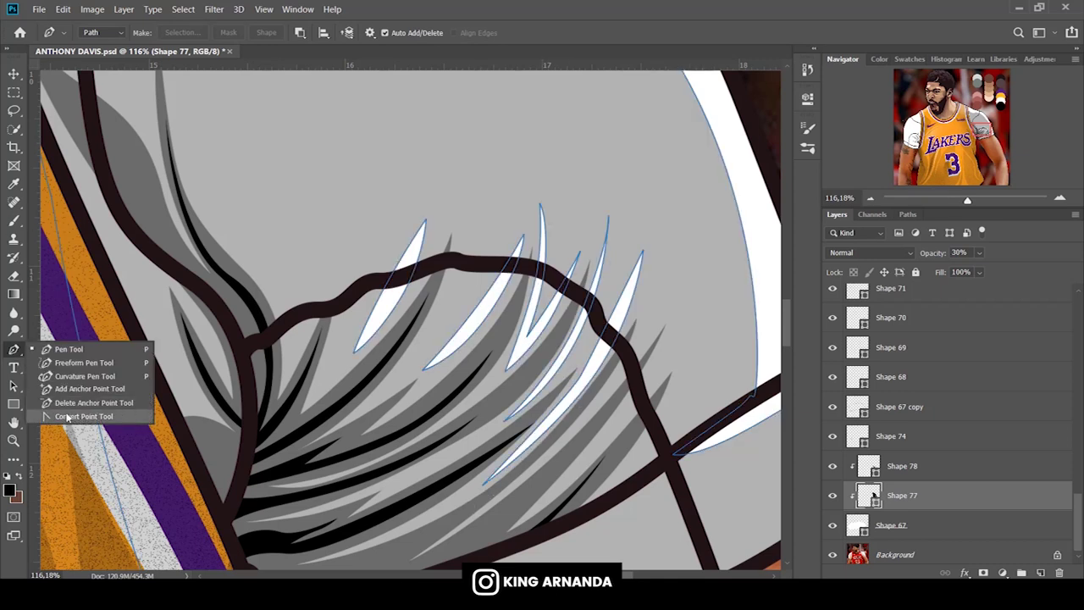
click(83, 416)
right_click(16, 350)
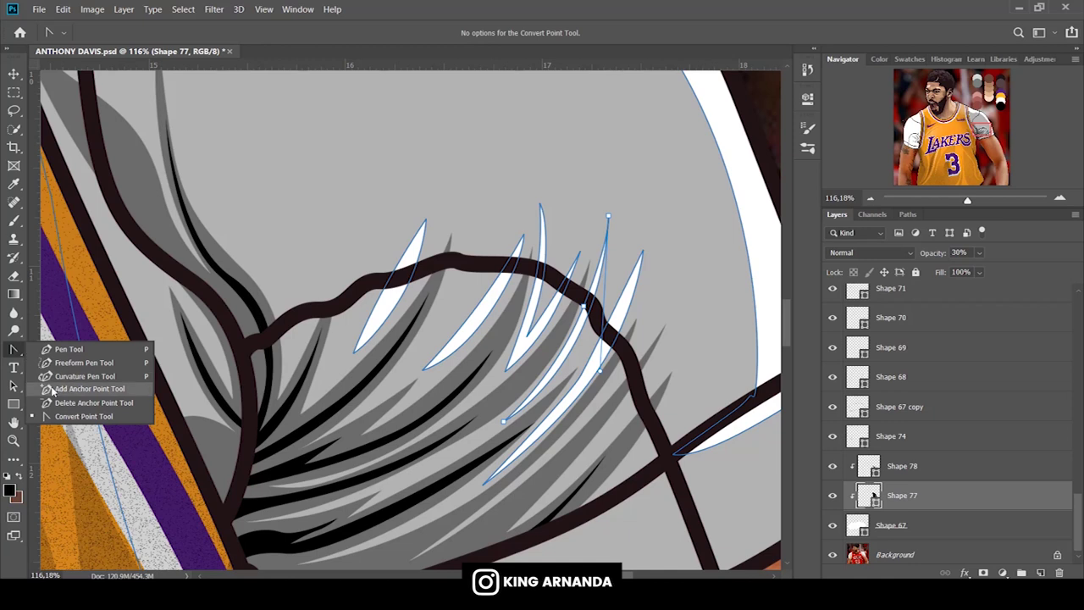
click(89, 389)
click(618, 345)
right_click(13, 351)
click(68, 351)
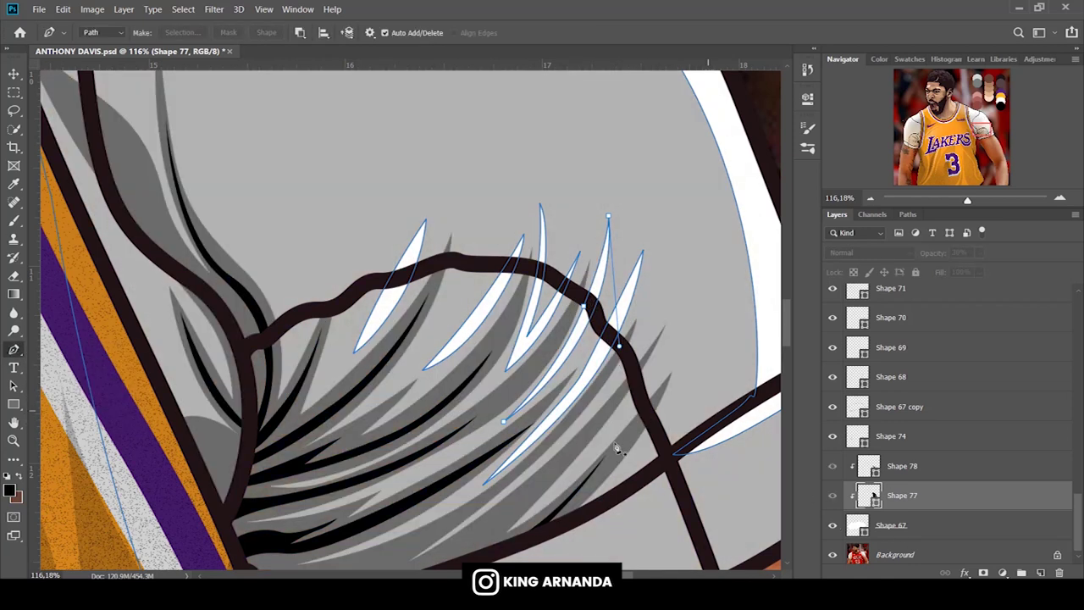
Draw a white highlight along the lower sleeve seam, checking it against the photo.
click(574, 468)
click(663, 367)
click(690, 312)
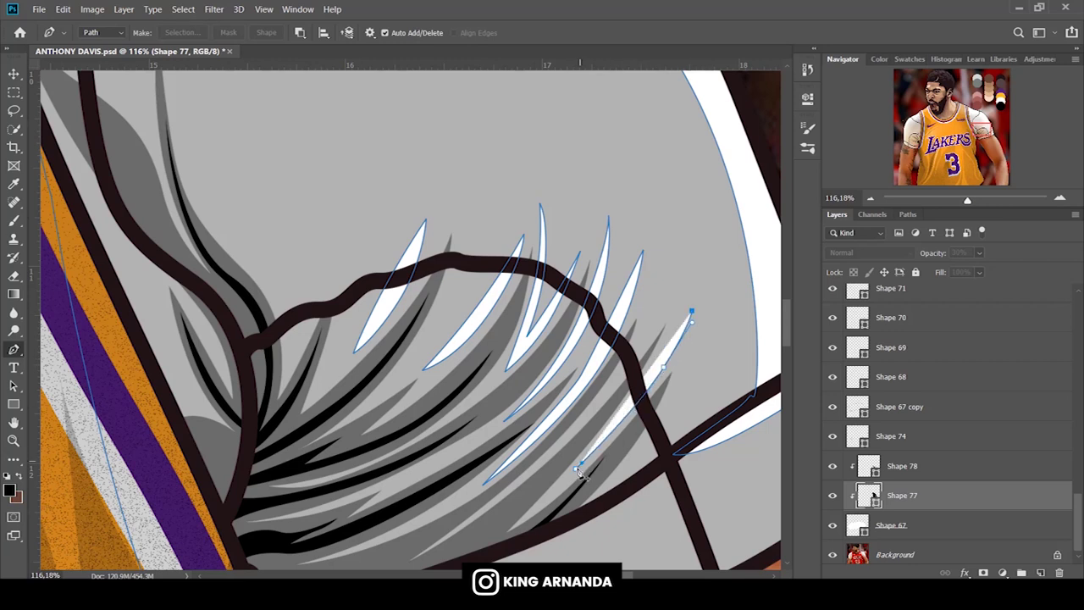
mouse_move(832, 466)
mouse_down()
mouse_move(830, 522)
mouse_move(832, 466)
mouse_up()
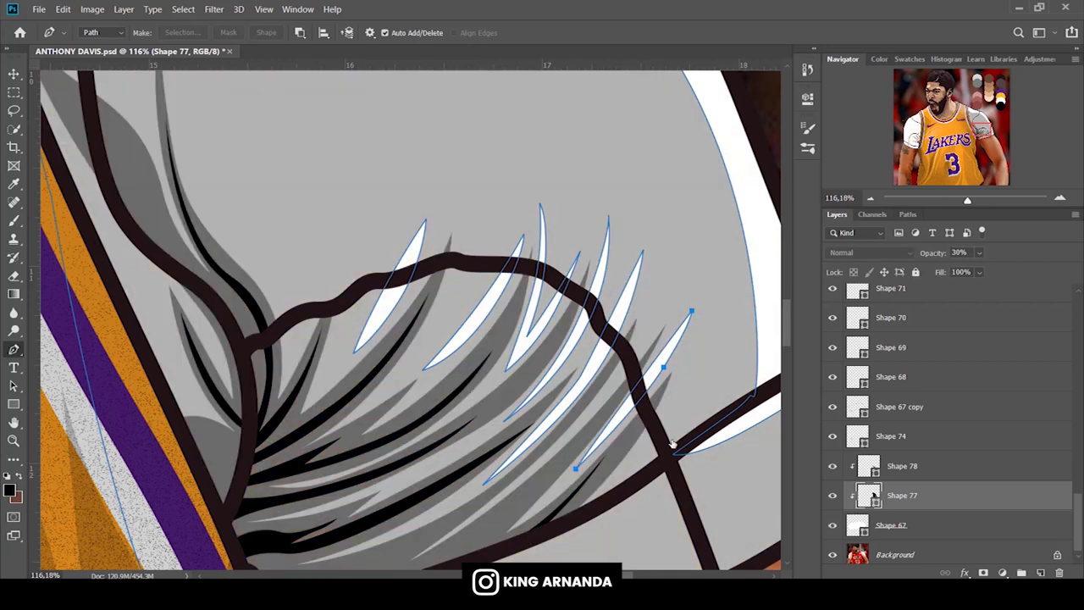
scroll(592, 381, down, 3)
click(597, 369)
drag(669, 286, 675, 305)
click(476, 394)
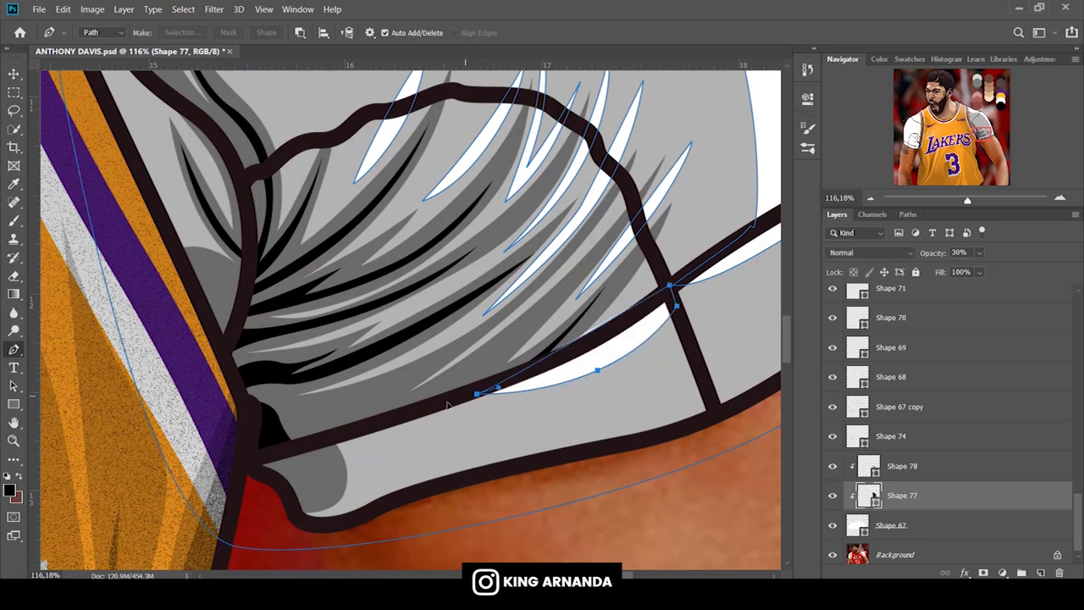
drag(832, 465, 833, 526)
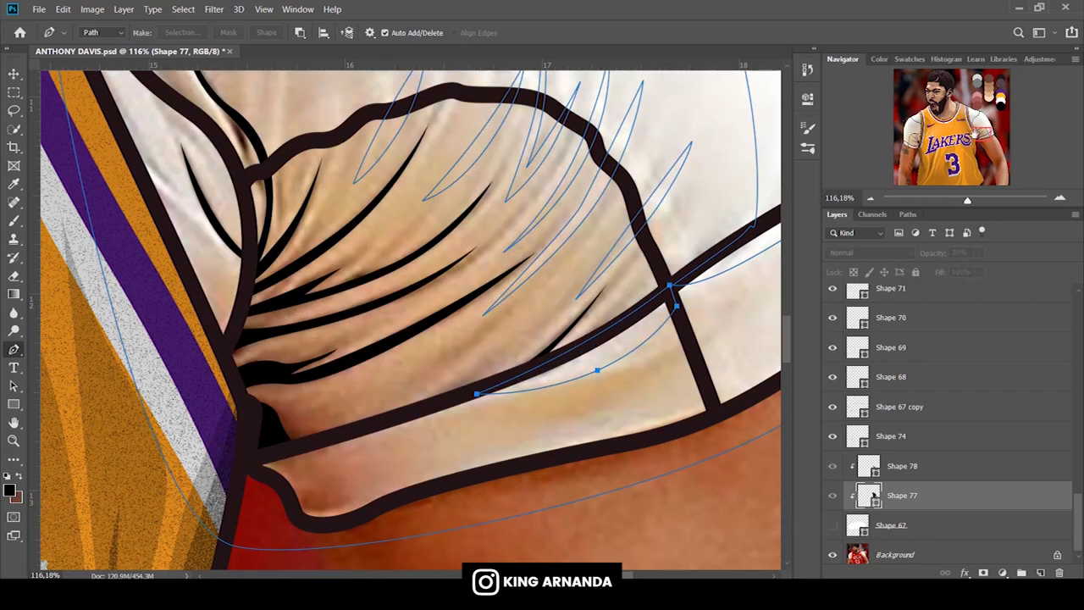
scroll(411, 320, right, 3)
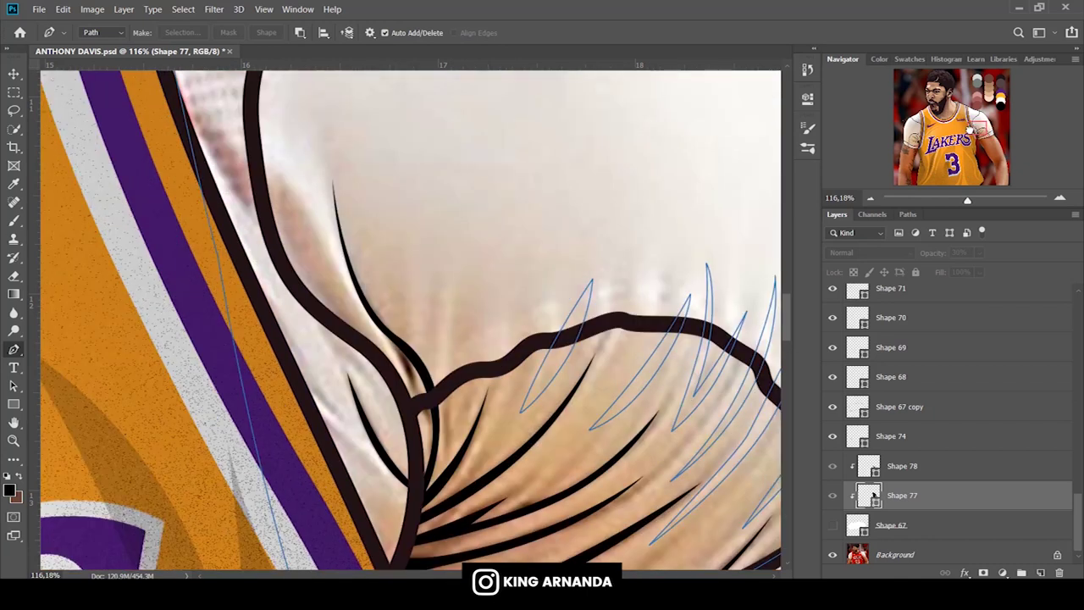
drag(964, 172, 965, 127)
drag(832, 525, 831, 465)
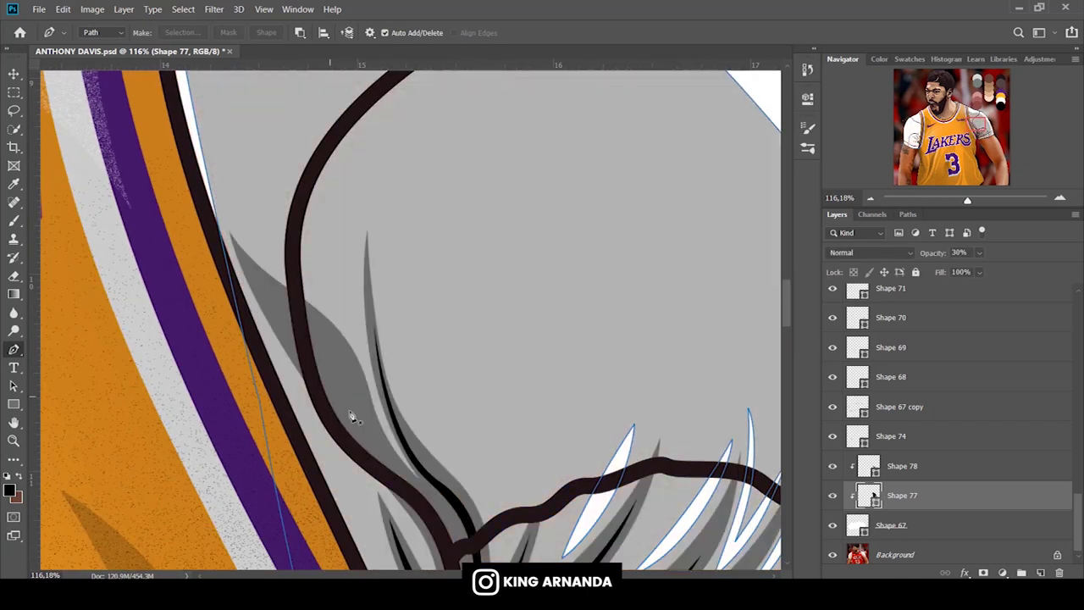
Draw a curved white highlight along the upper sleeve edge beside the jersey trim.
drag(361, 313, 364, 254)
drag(287, 195, 229, 182)
click(214, 122)
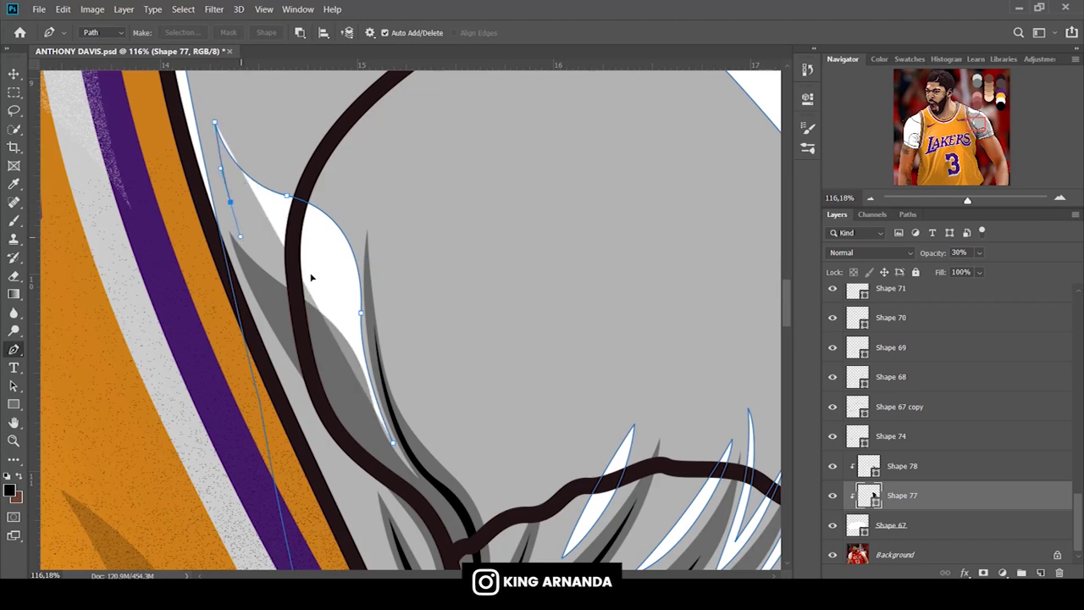
drag(315, 292, 347, 315)
scroll(342, 311, up, 2)
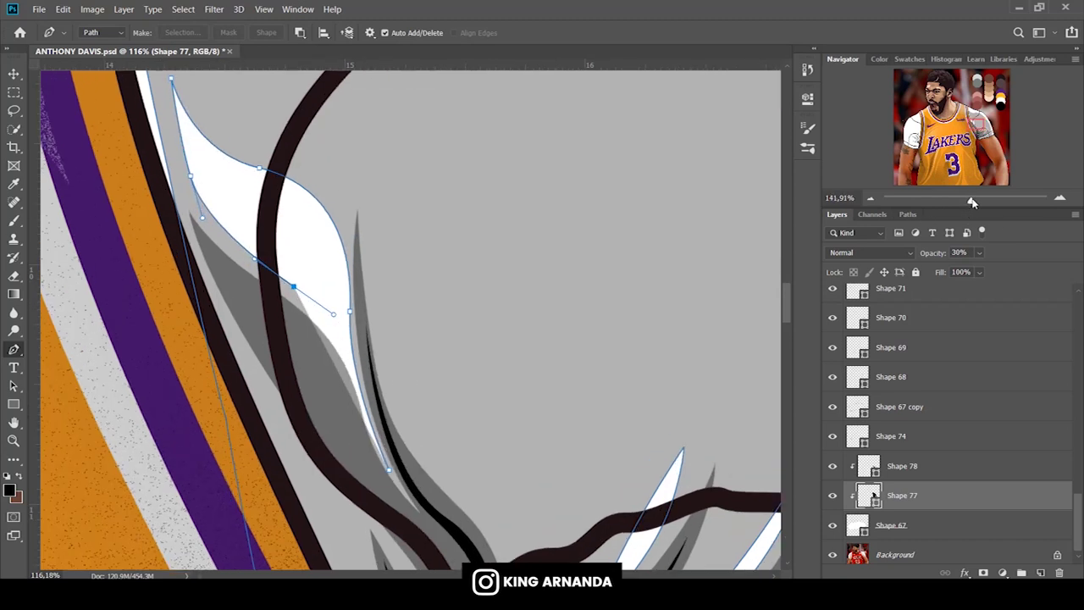
click(364, 319)
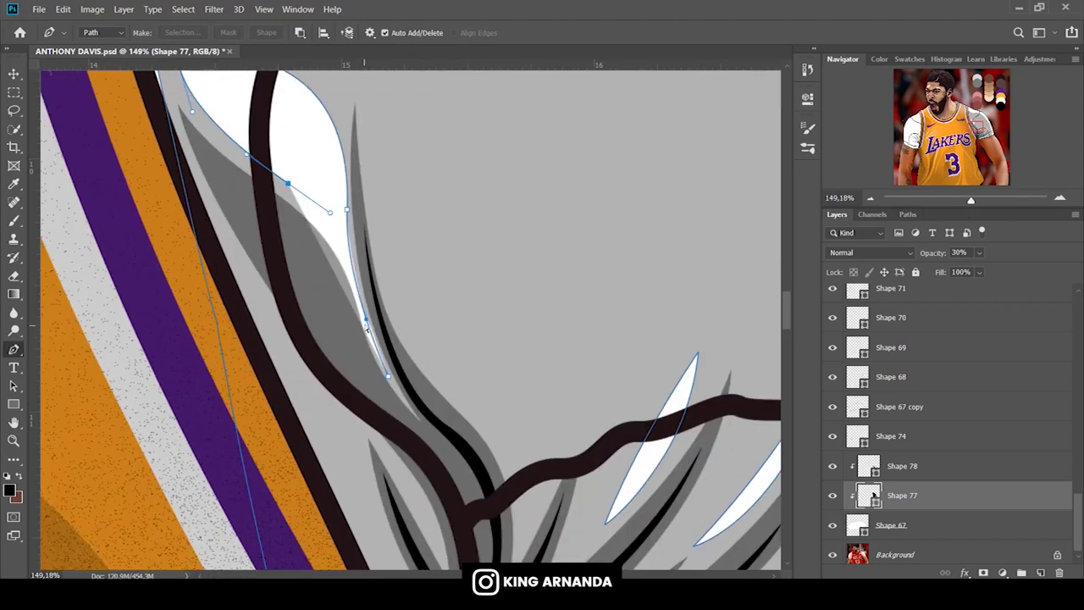
drag(389, 379, 414, 412)
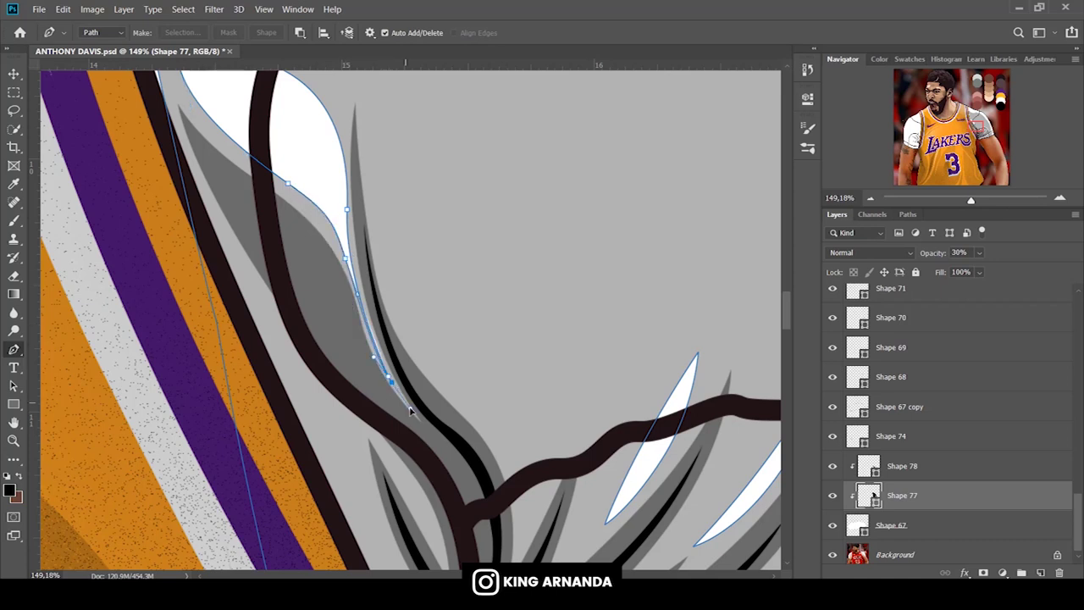
drag(970, 200, 953, 201)
Add a layer mask to Shape 78 and set the brush to Dissolve mode.
key(b)
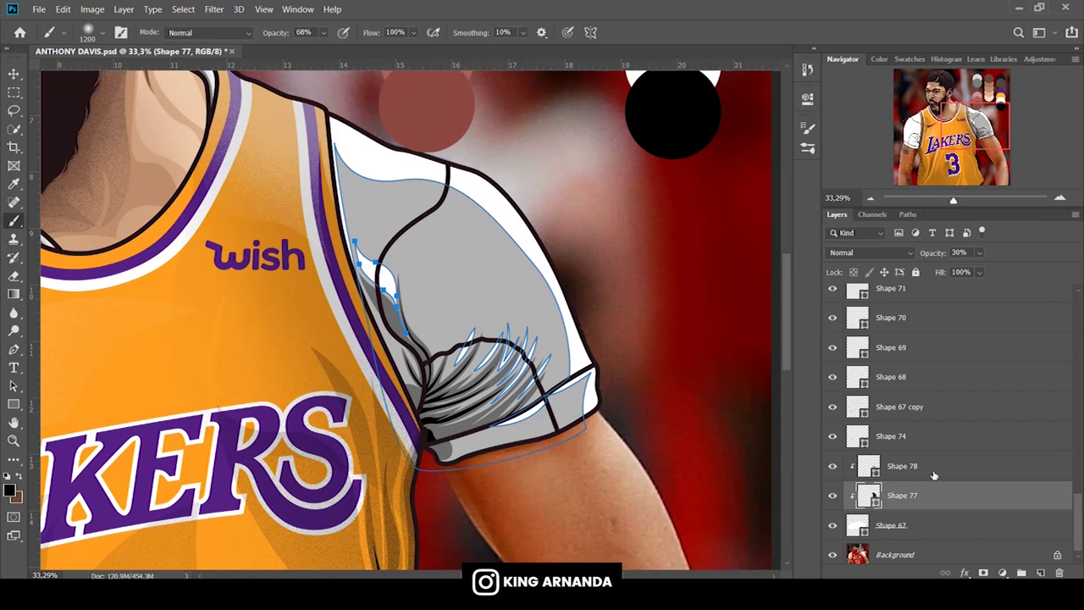
click(931, 474)
click(983, 572)
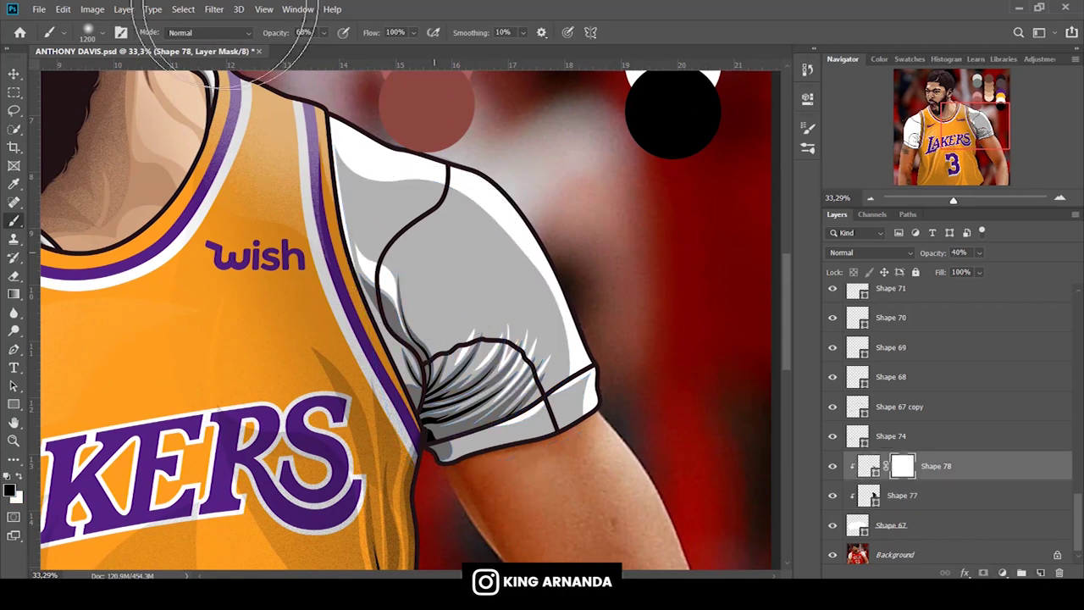
click(220, 32)
click(244, 49)
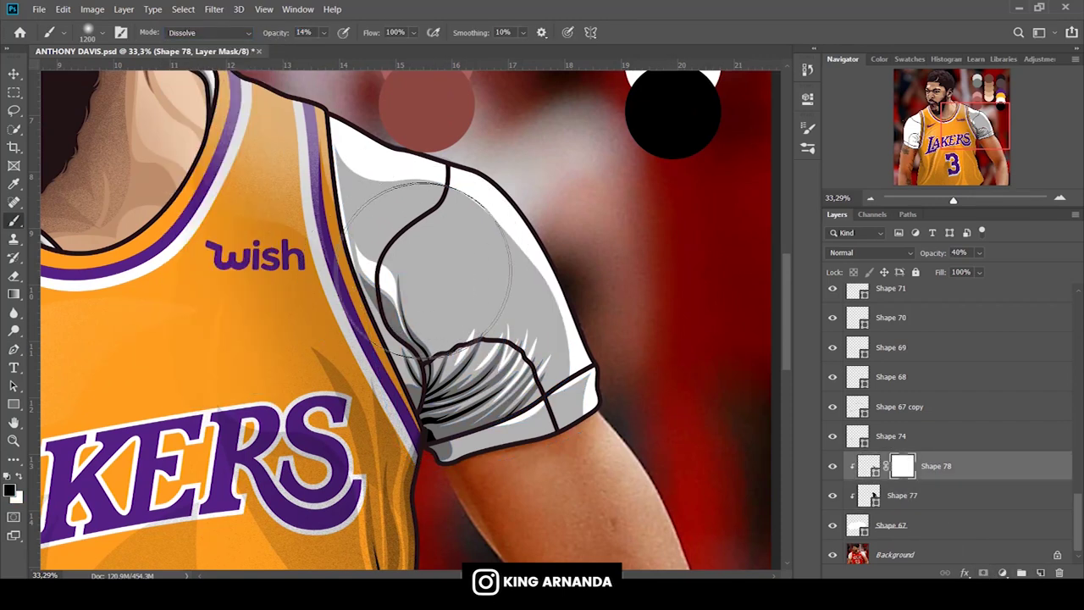
Mask Shape 77 and fade its upper sleeve shading into speckles at 58% brush opacity.
click(908, 502)
click(982, 572)
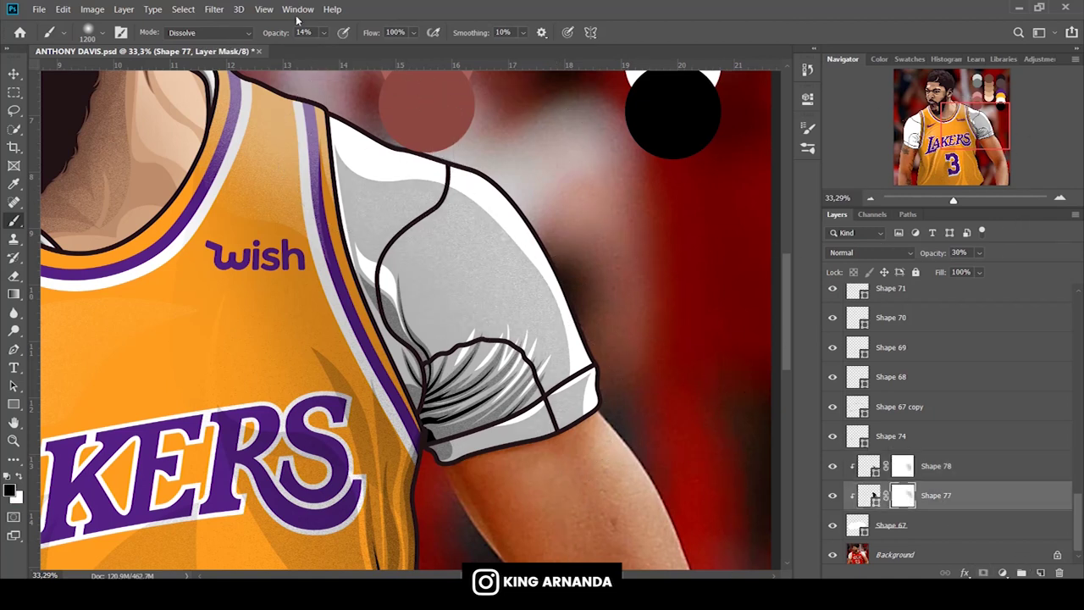
text(5058)
key(bracketleft)
key(bracketleft)
key(bracketleft)
drag(364, 178, 527, 205)
Add a clipped layer above Shape 67 and paint grainy grey shading on the sleeve.
click(923, 525)
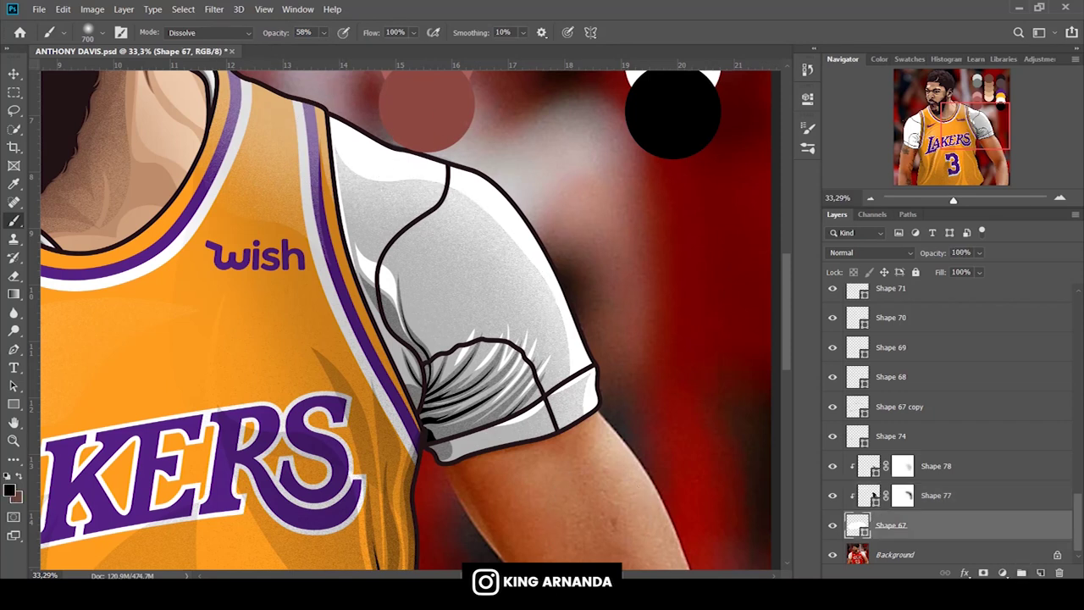
click(1040, 573)
click(10, 489)
click(902, 331)
key(bracketright)
key(bracketright)
mouse_move(406, 339)
mouse_down()
mouse_move(372, 169)
mouse_move(415, 338)
mouse_up()
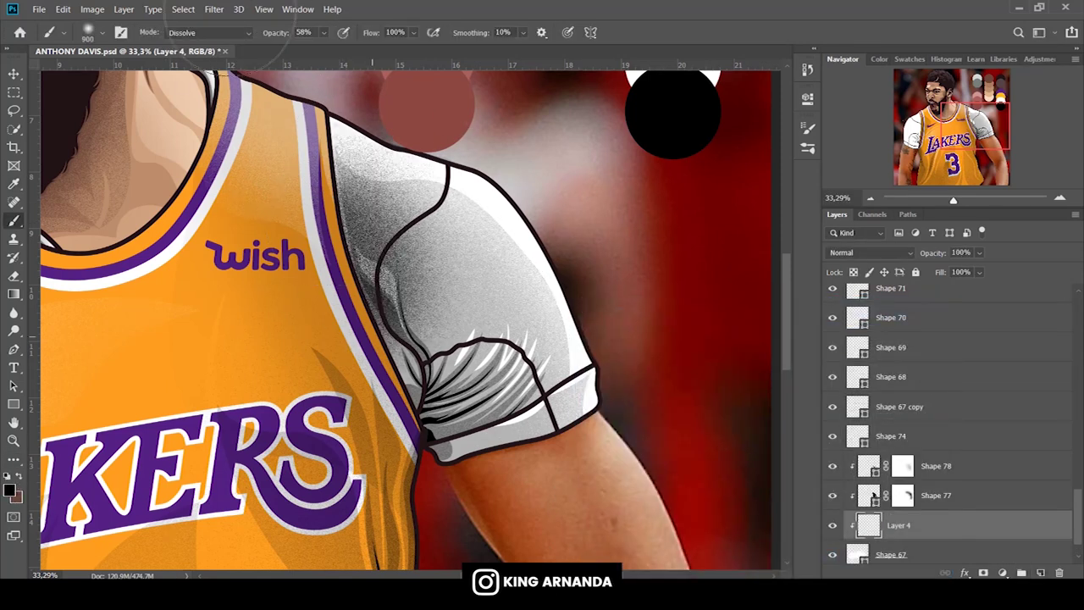
key(4)
key(9)
key(ctrl+z)
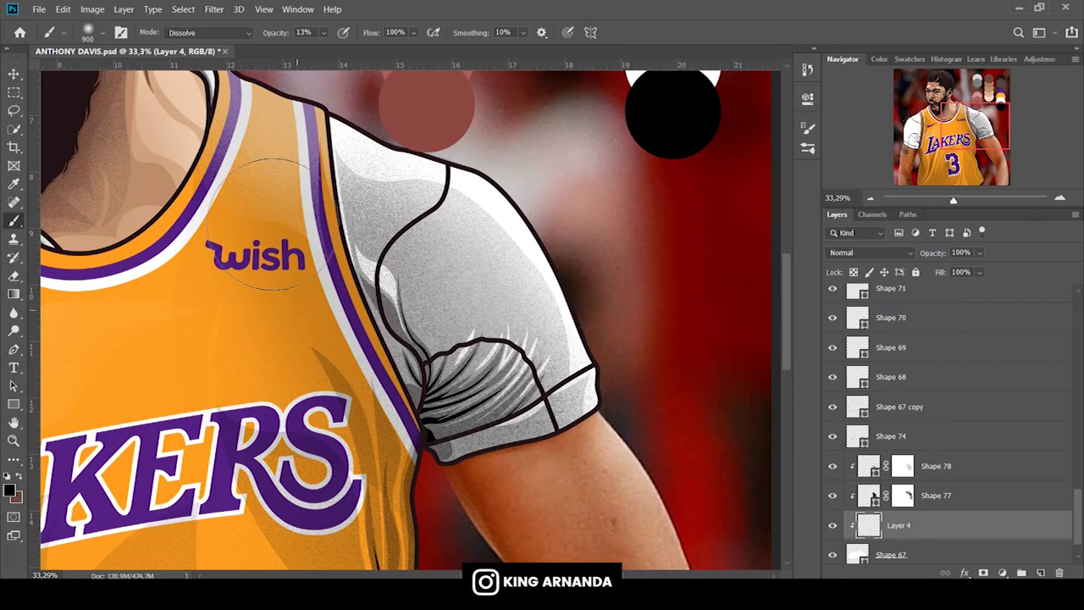
drag(953, 199, 949, 198)
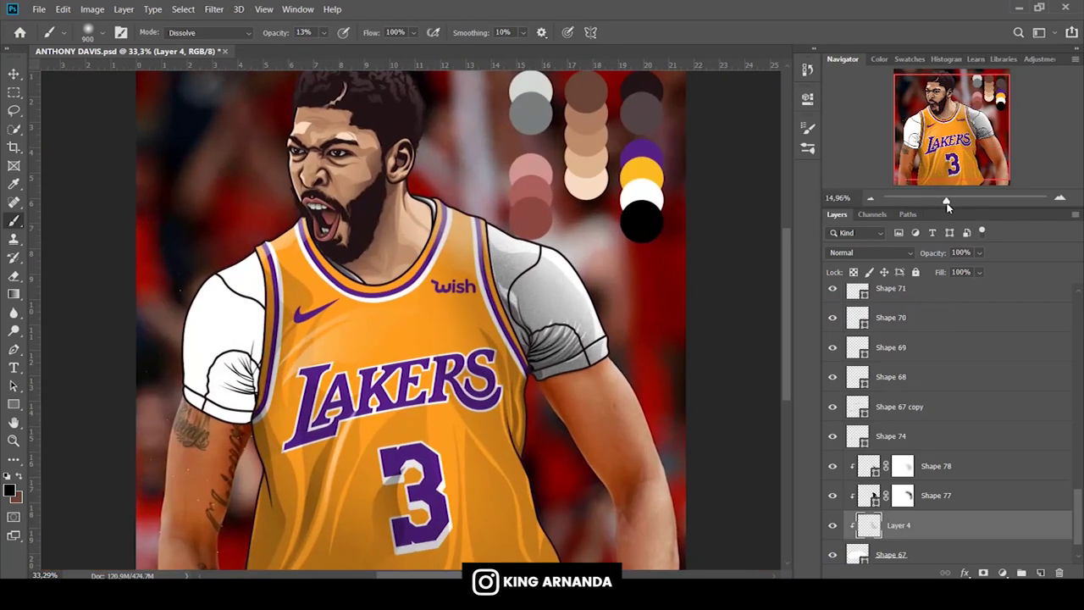
Lower the sleeve speckle shading to 30% opacity and set up the Pen Tool's drawing mode.
drag(933, 252, 921, 253)
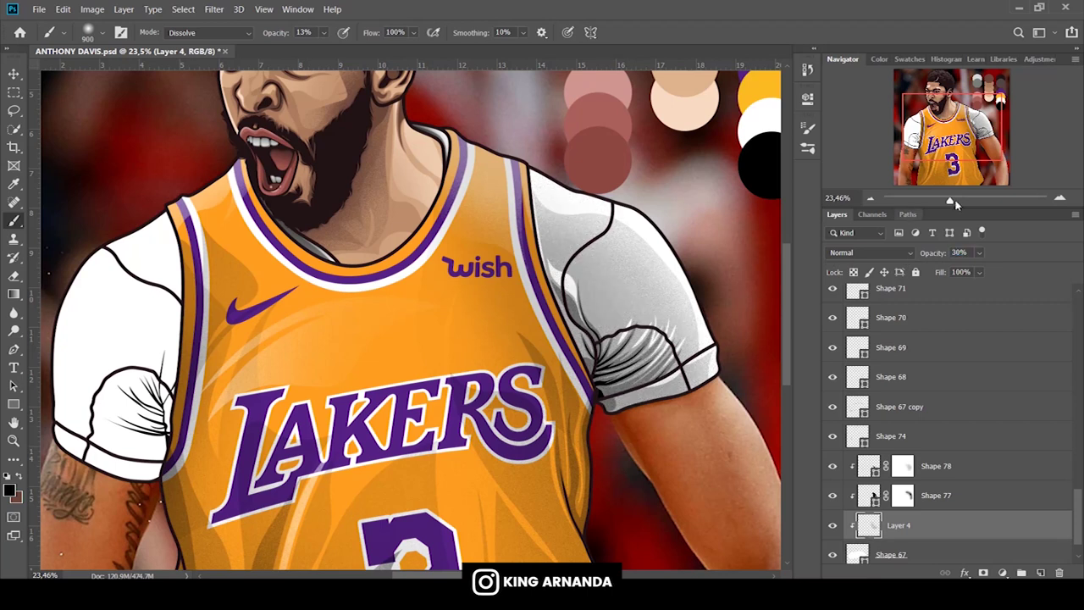
drag(950, 200, 946, 203)
click(927, 500)
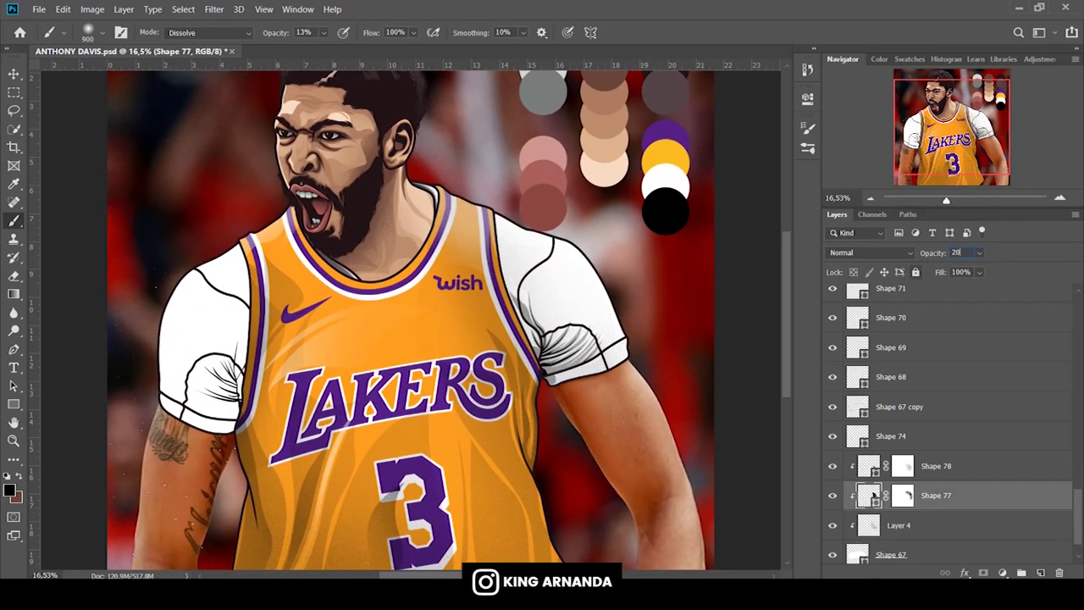
key(alt+bracketright)
text(30)
scroll(165, 398, up, 5)
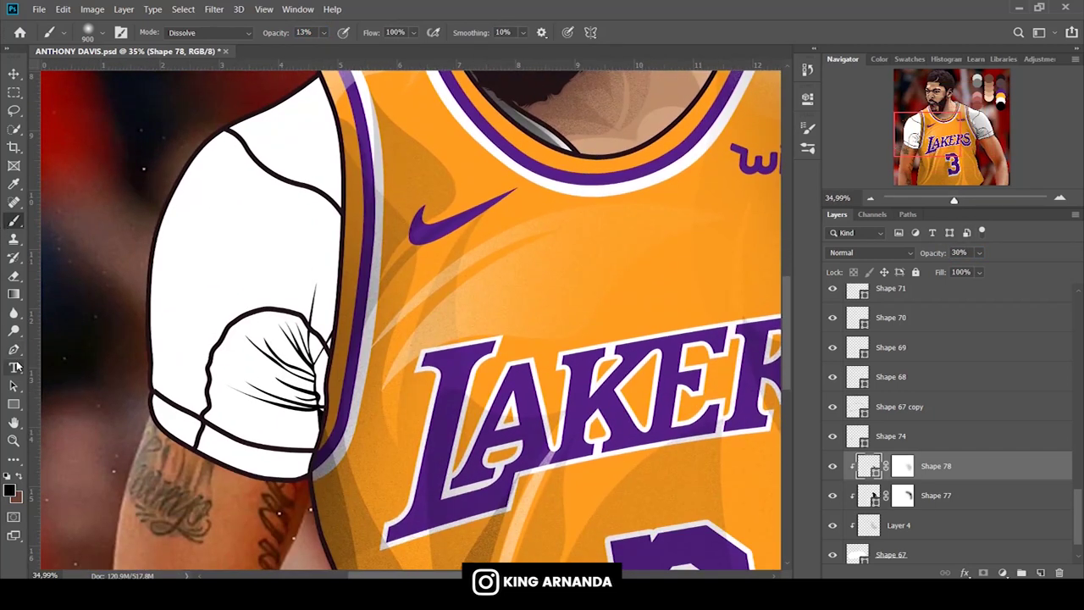
click(13, 349)
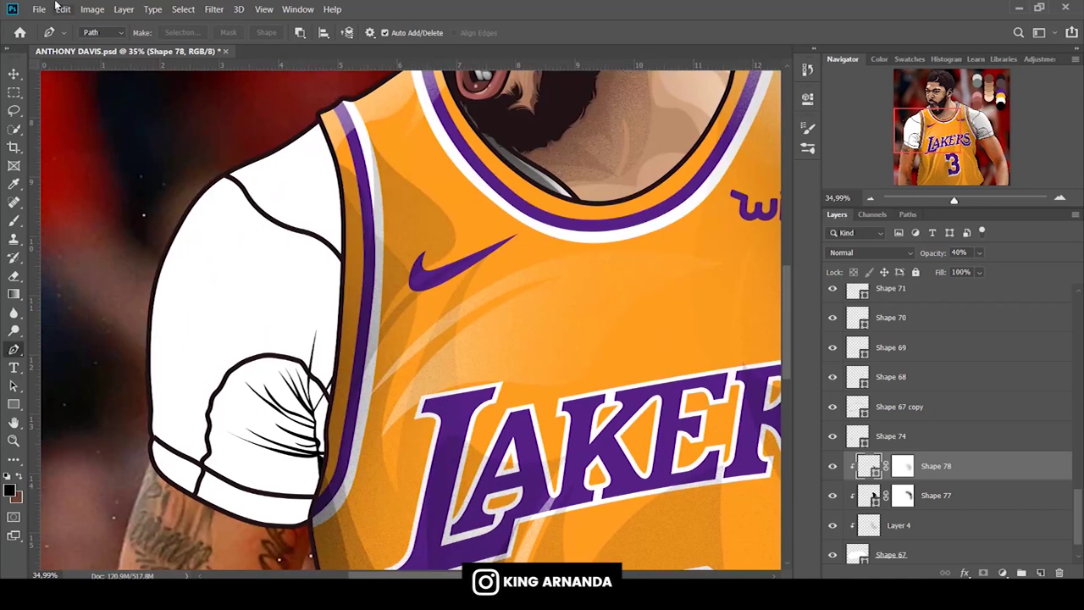
click(98, 32)
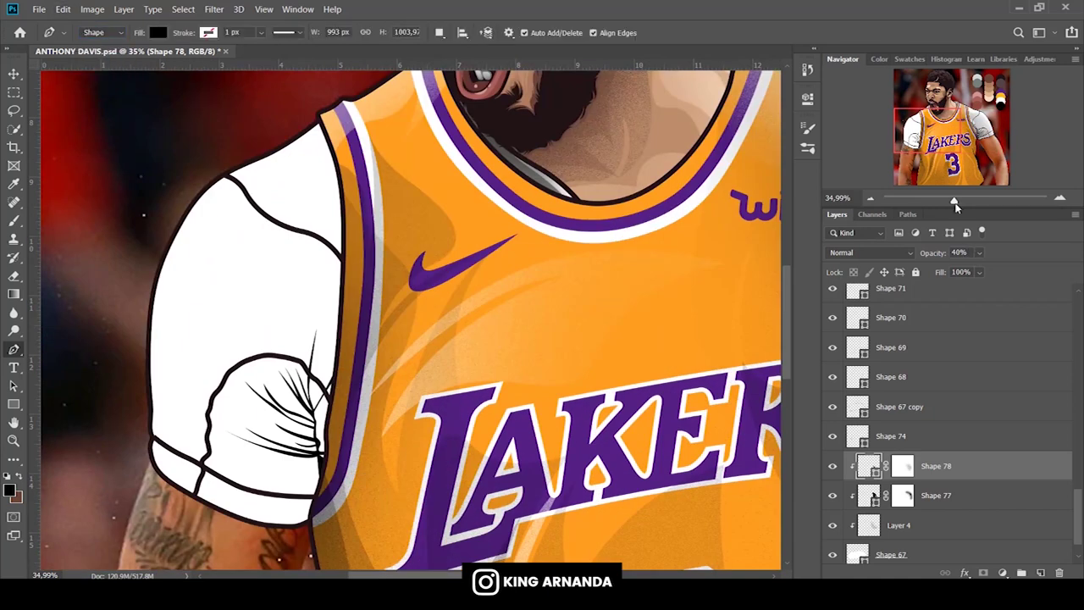
Hide Shape 67, select Shape 77, and begin the fold-shadow outline at the upper crease.
scroll(157, 419, up, 5)
click(833, 554)
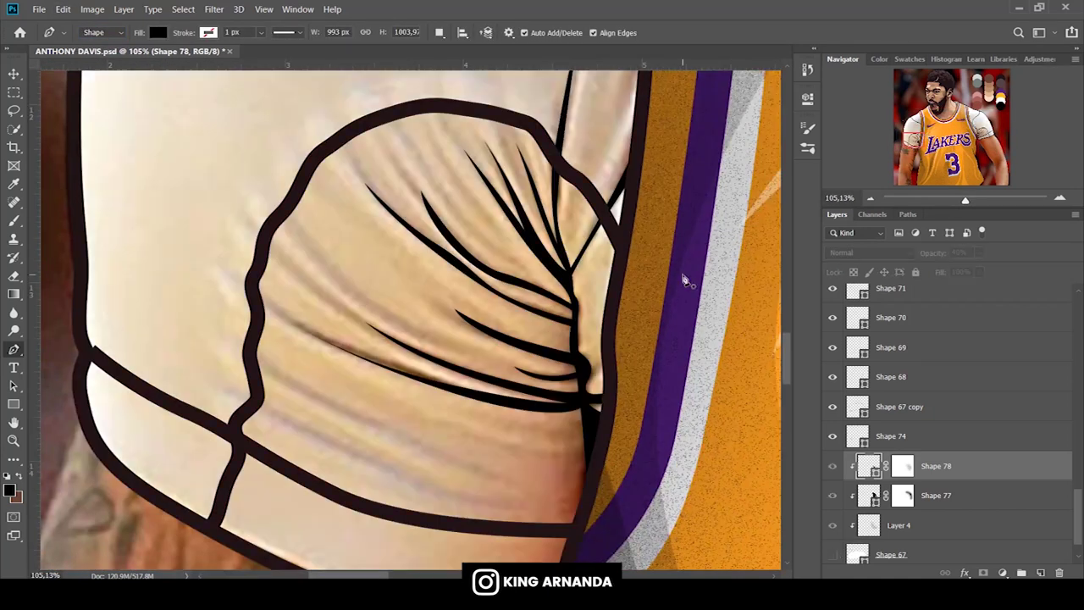
click(938, 499)
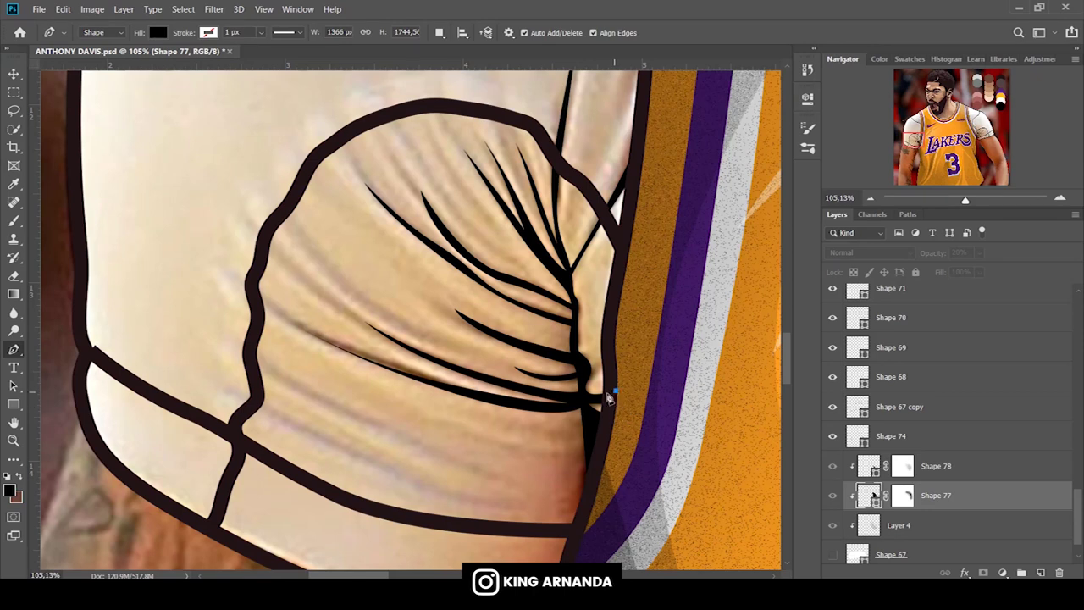
click(609, 392)
click(583, 323)
click(576, 277)
drag(634, 176, 657, 139)
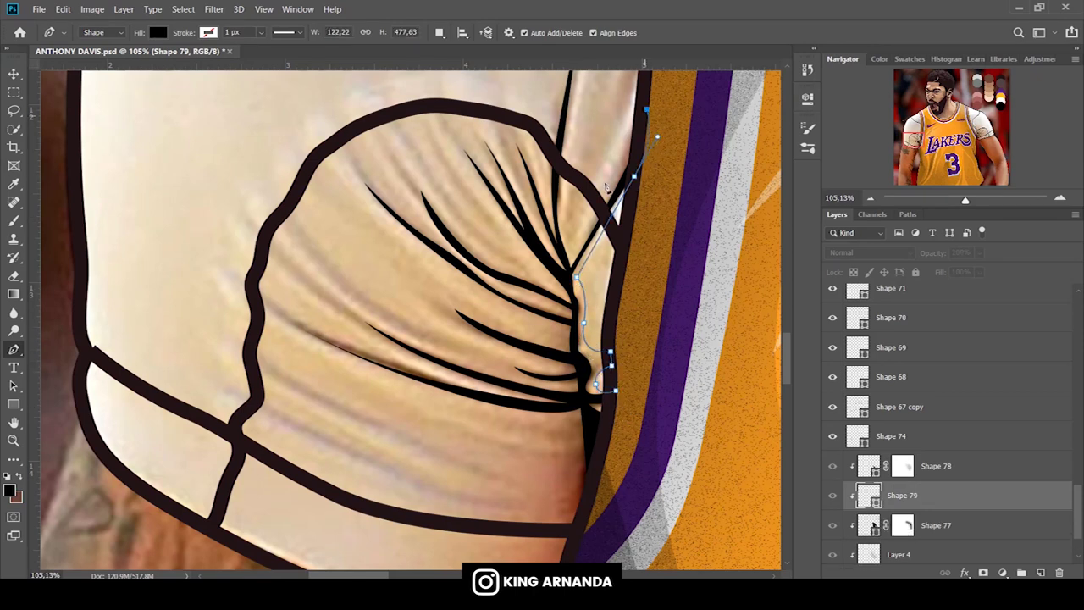
scroll(606, 182, up, 5)
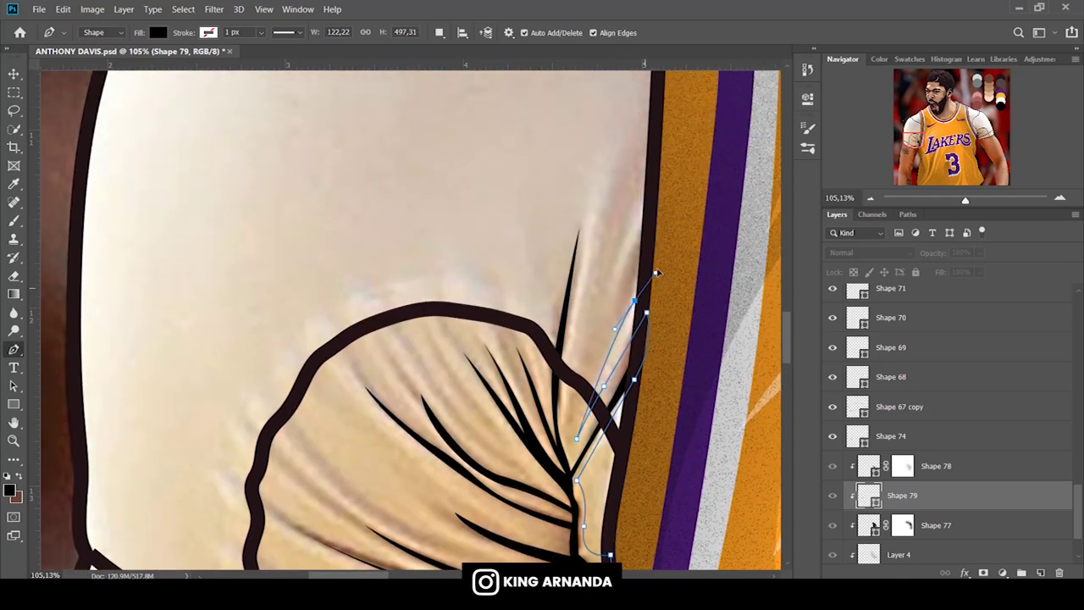
drag(659, 194, 605, 320)
Trace the first crease and the curved fold strokes running toward the armpit.
click(663, 172)
click(602, 221)
click(563, 413)
drag(577, 260, 591, 149)
drag(555, 279, 546, 332)
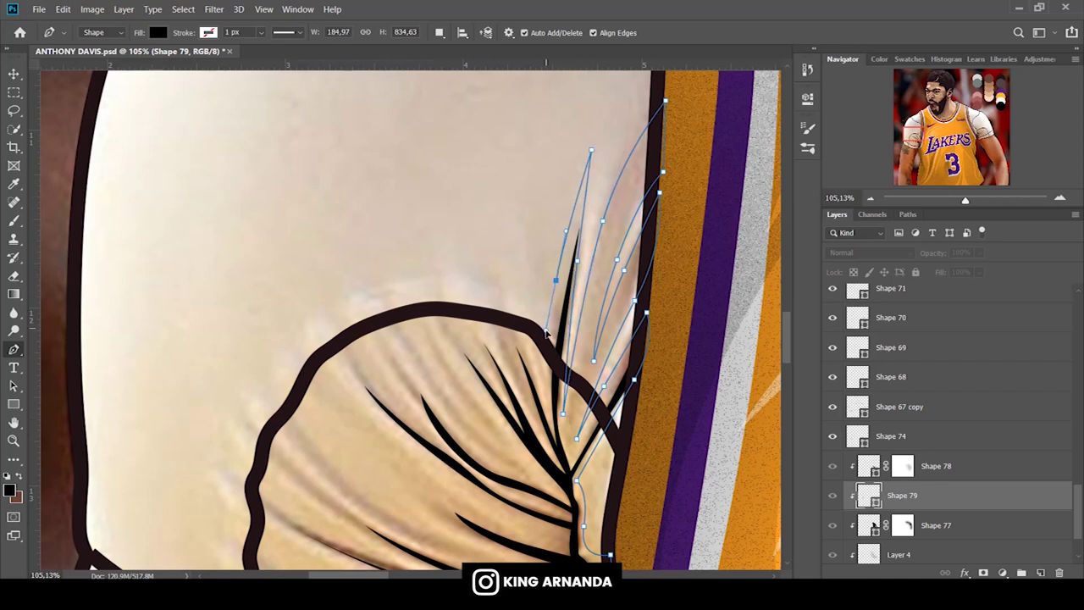
drag(545, 393, 519, 325)
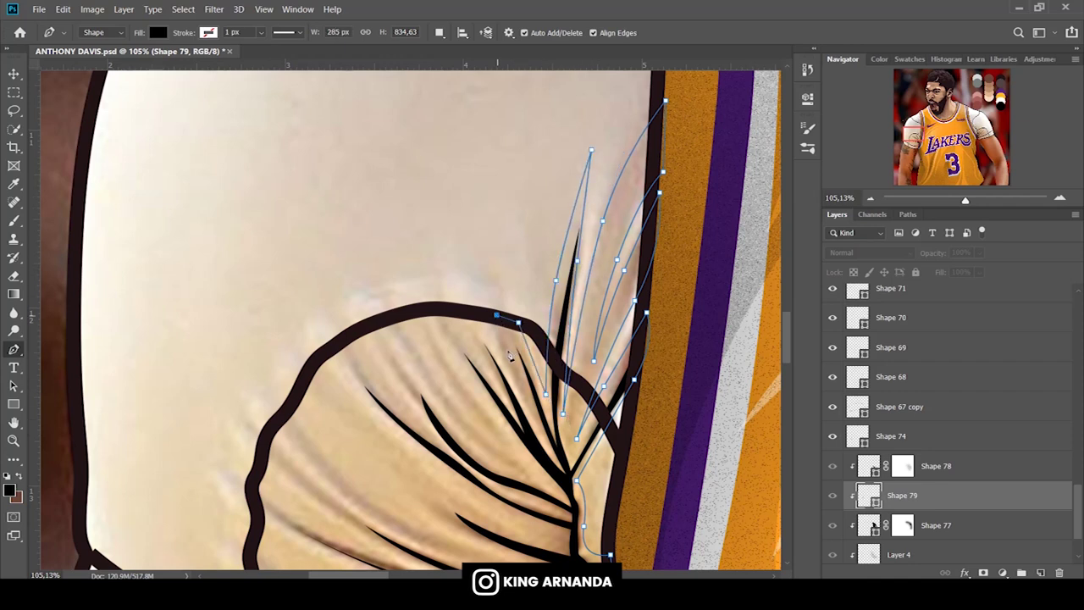
drag(464, 311, 440, 317)
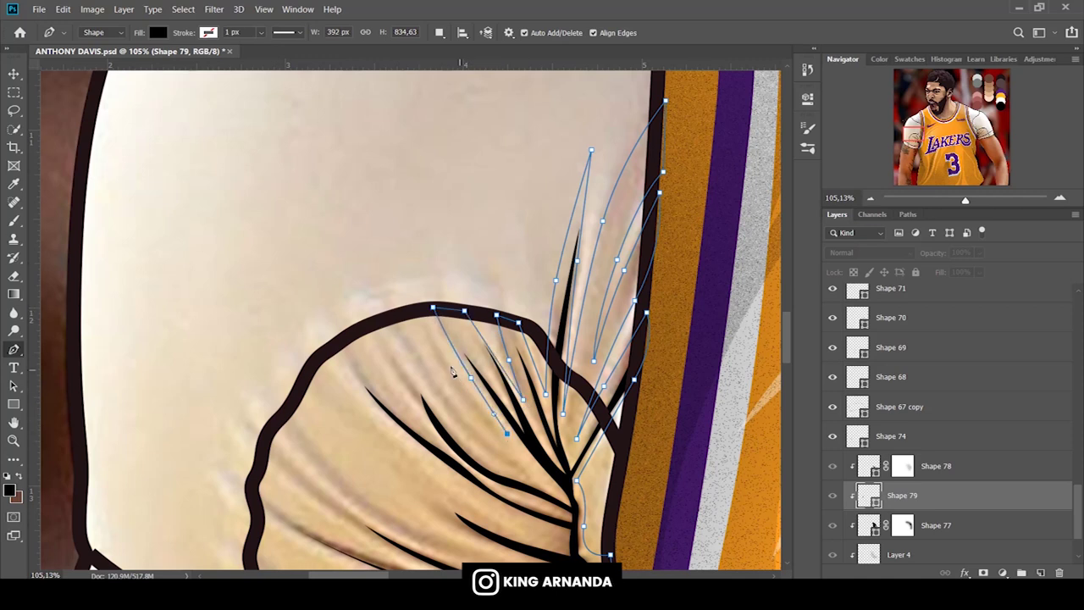
drag(419, 311, 414, 314)
drag(457, 390, 499, 448)
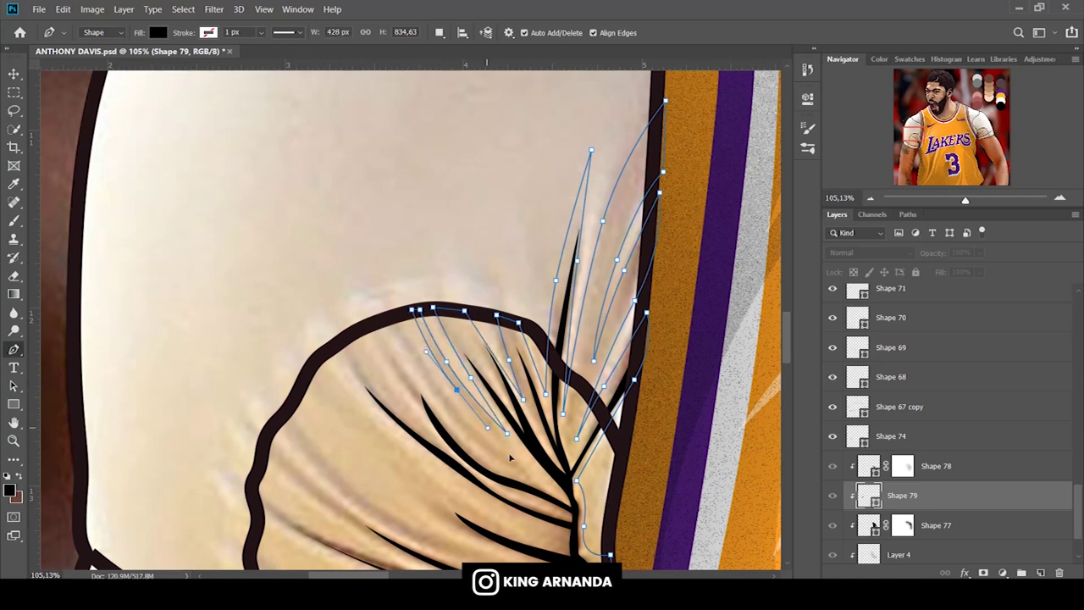
drag(435, 381, 408, 345)
drag(447, 409, 491, 455)
drag(384, 338, 398, 362)
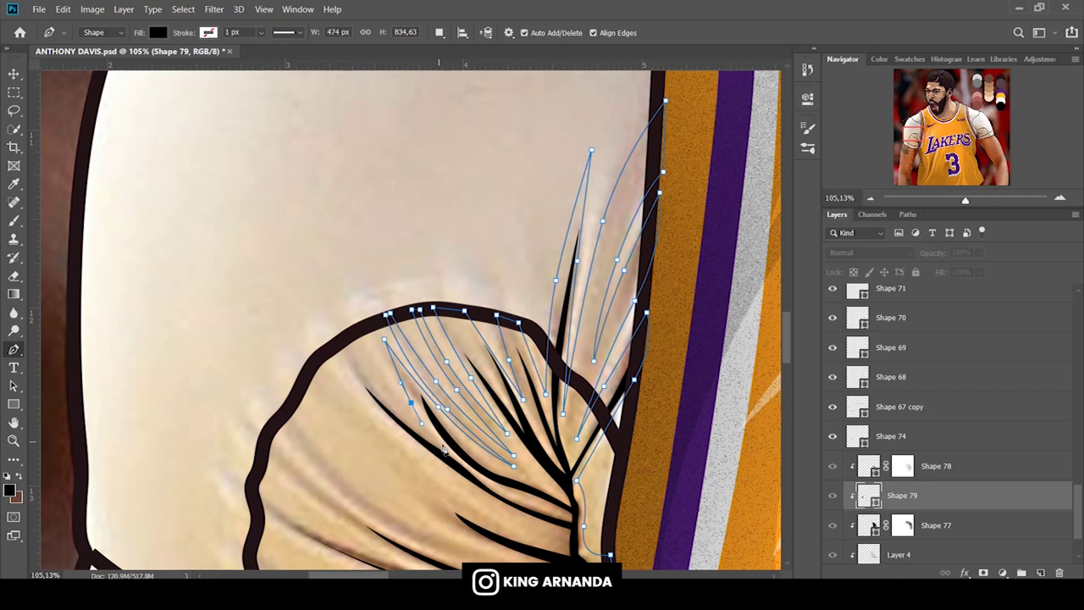
Add fold strokes curving from the sleeve top down toward the armpit.
scroll(342, 342, down, 5)
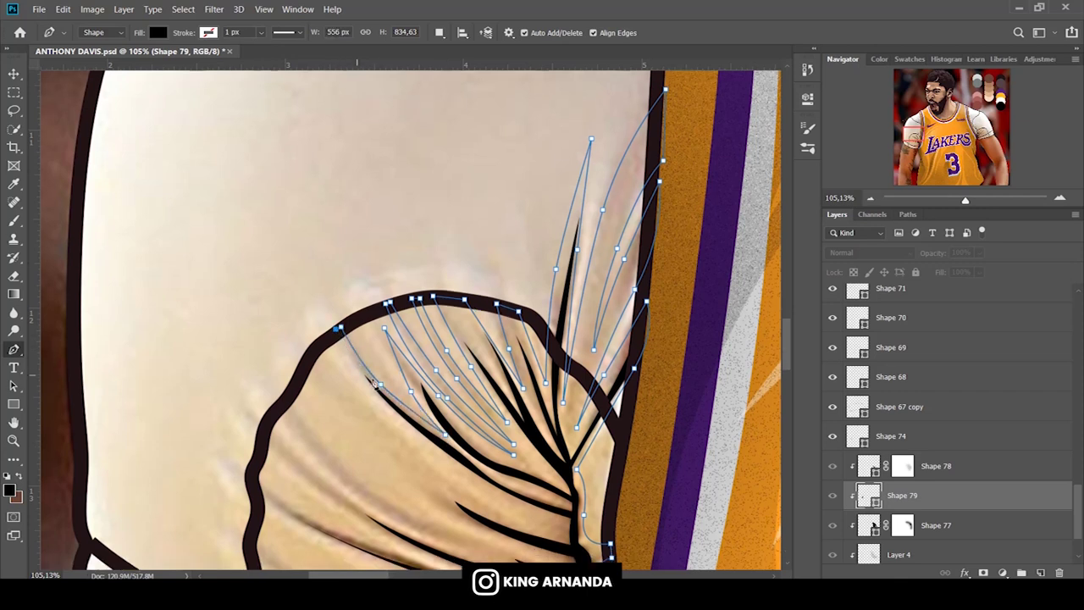
drag(445, 313, 543, 376)
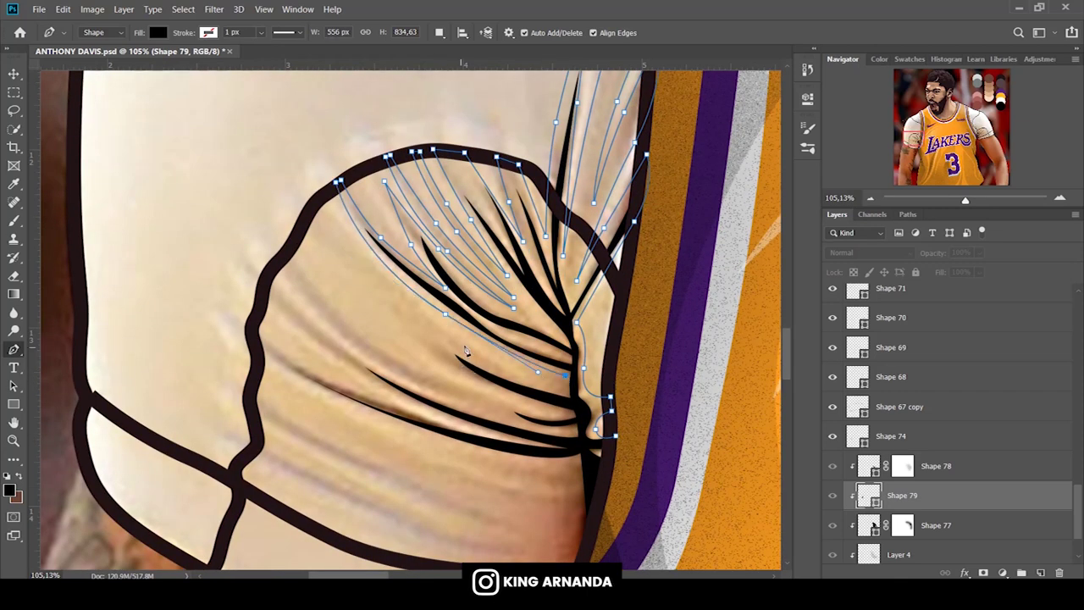
drag(375, 278, 396, 308)
drag(464, 373, 524, 411)
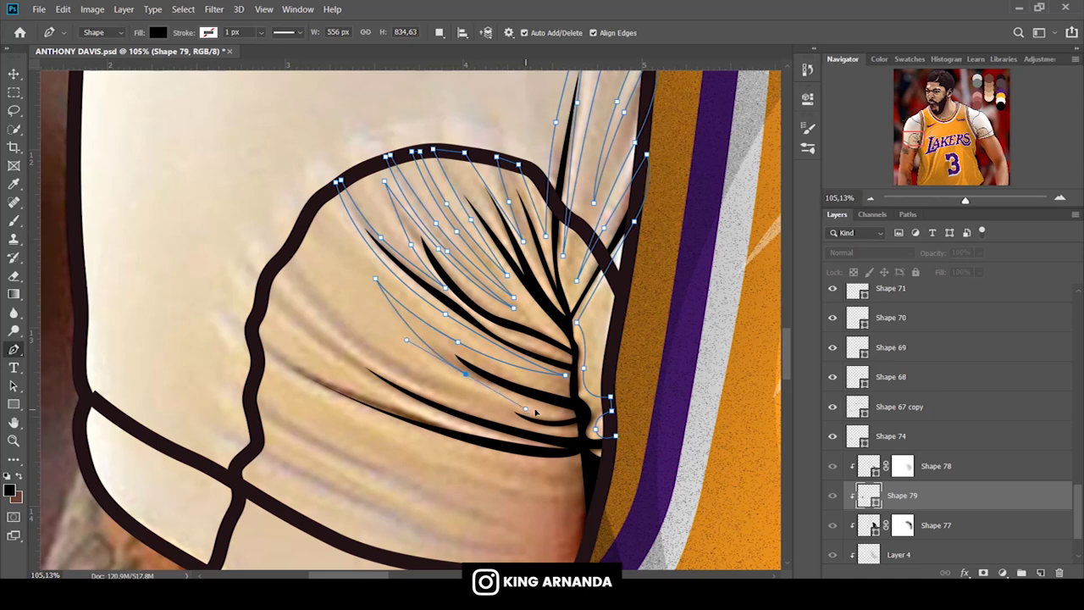
drag(395, 360, 306, 310)
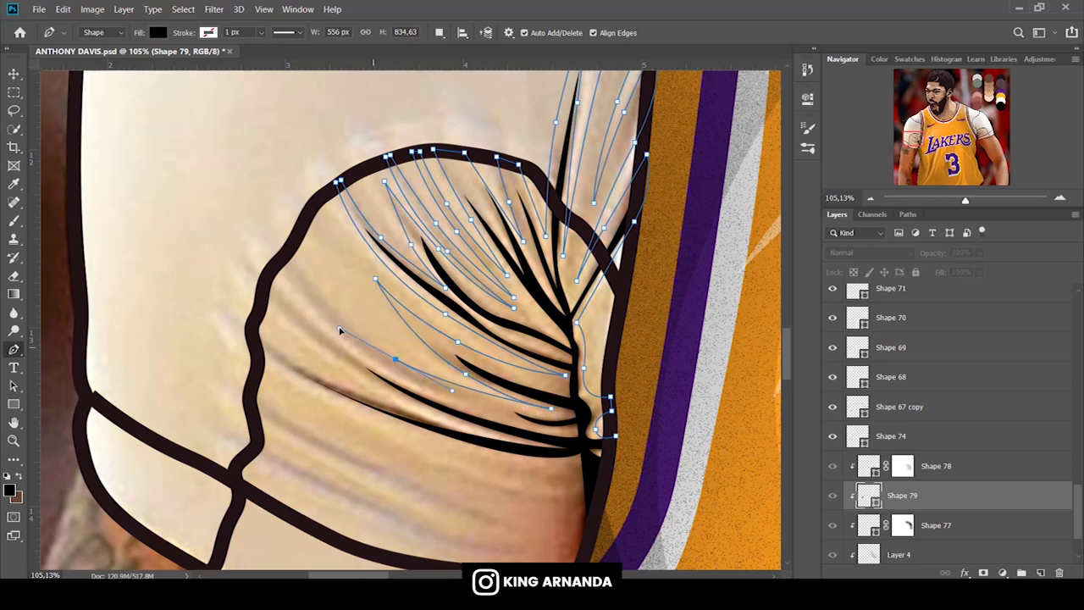
drag(290, 255, 281, 263)
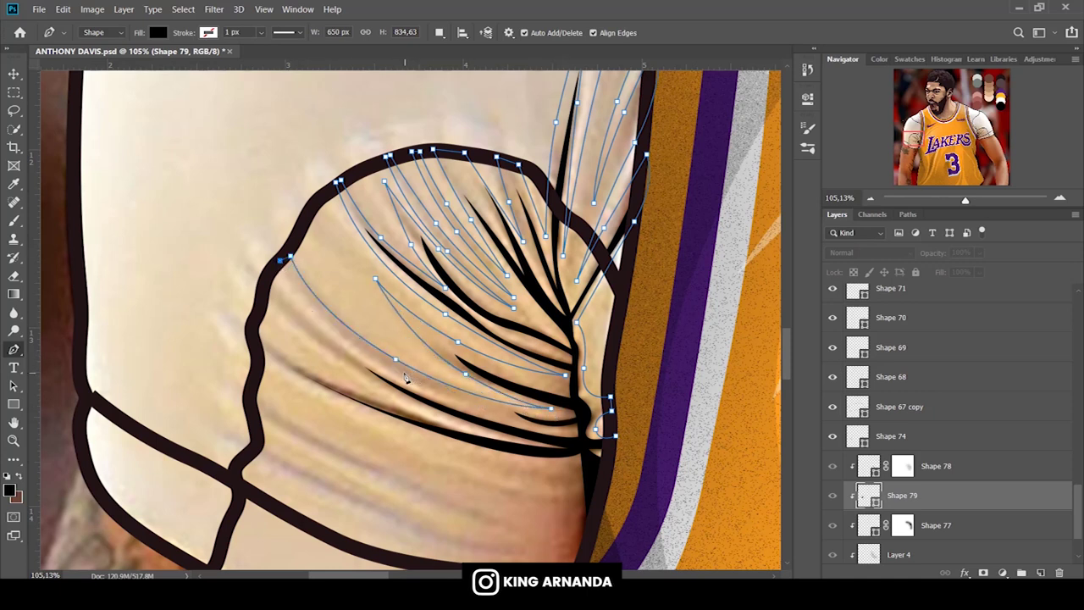
drag(504, 414, 513, 415)
drag(365, 359, 292, 315)
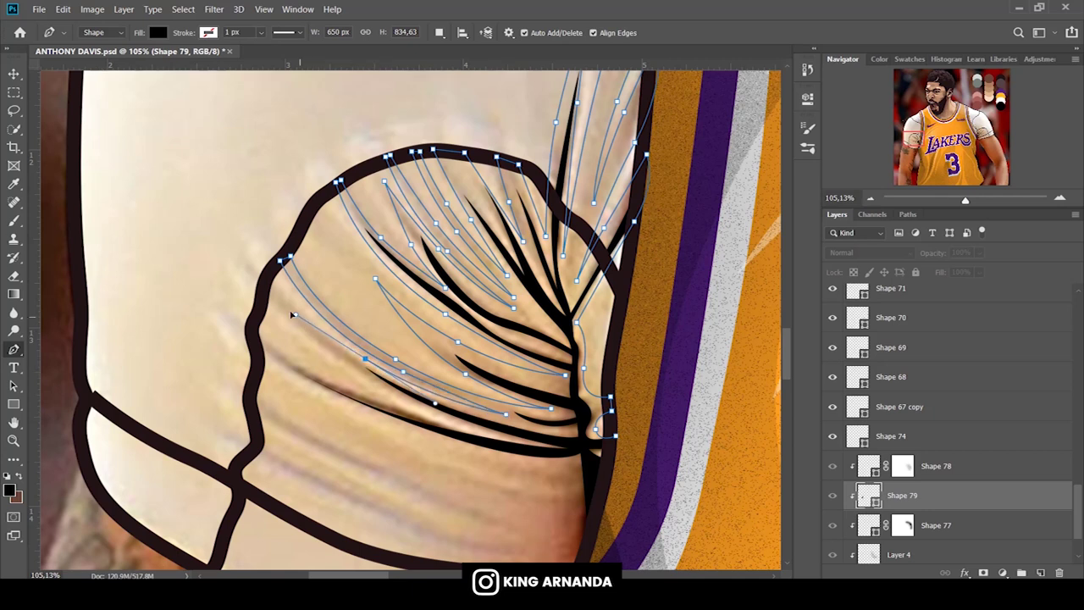
Trace the lower fold strokes across the sleeve.
click(248, 253)
drag(445, 415, 326, 356)
click(230, 315)
drag(411, 434, 547, 472)
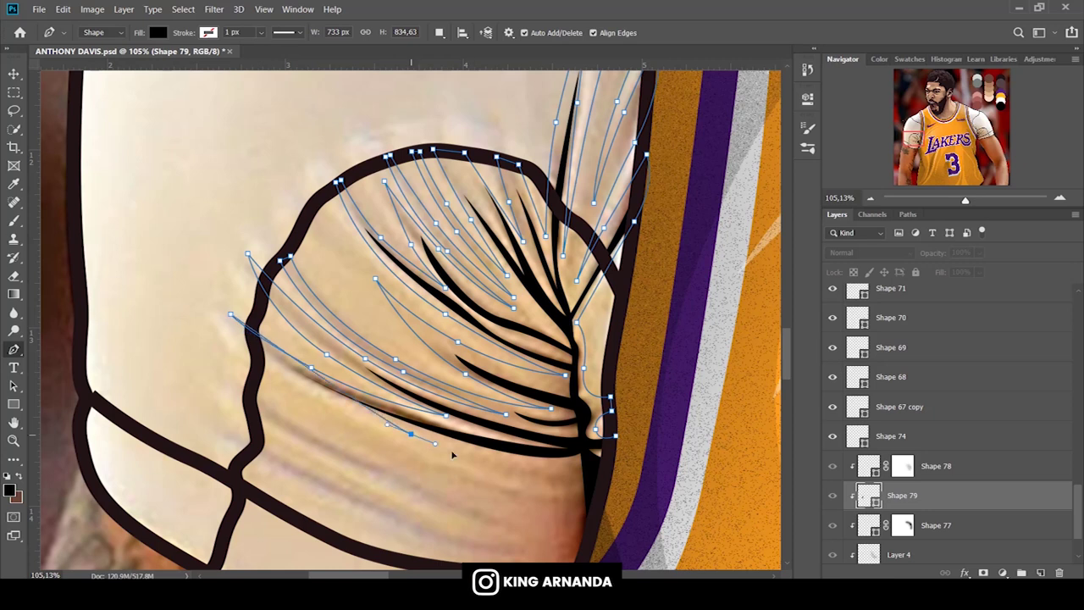
drag(434, 450, 559, 469)
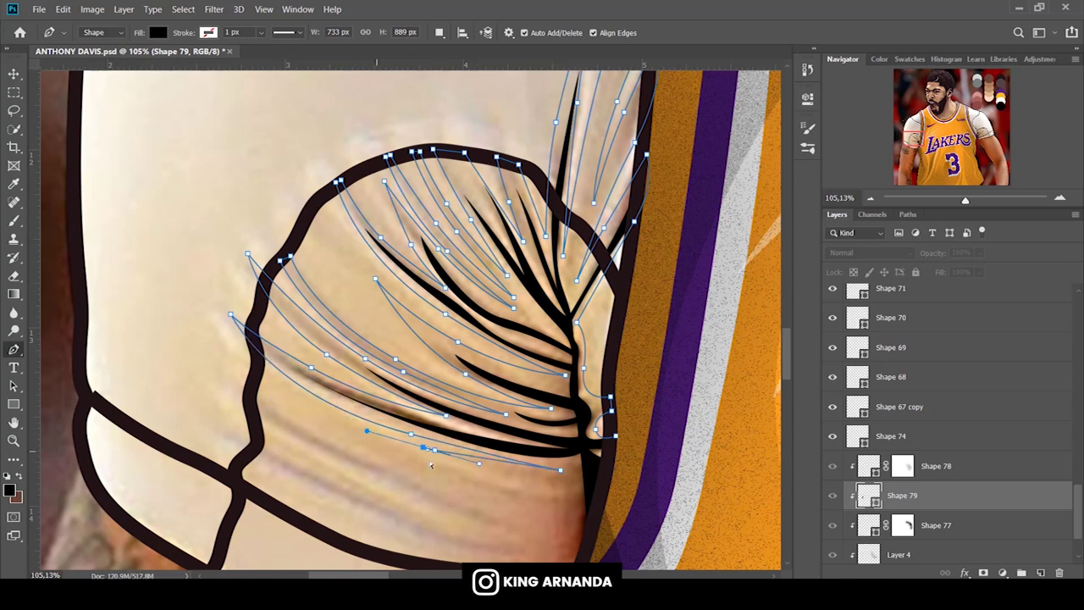
click(340, 416)
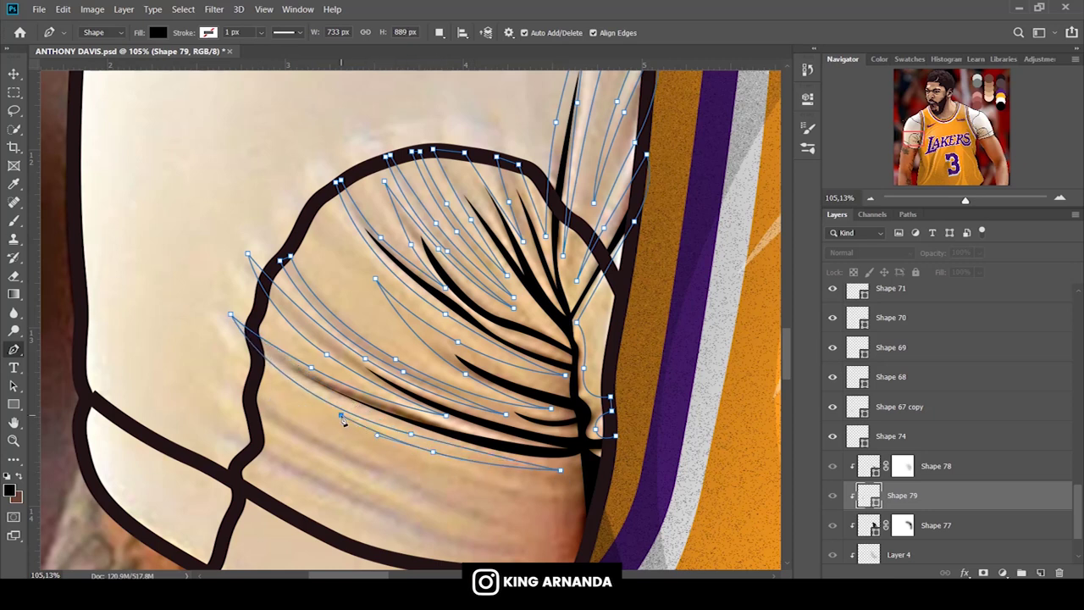
Complete the bottom folds near the armpit and close the Shape 79 fold-shadow shape.
scroll(461, 362, down, 3)
drag(403, 347, 552, 375)
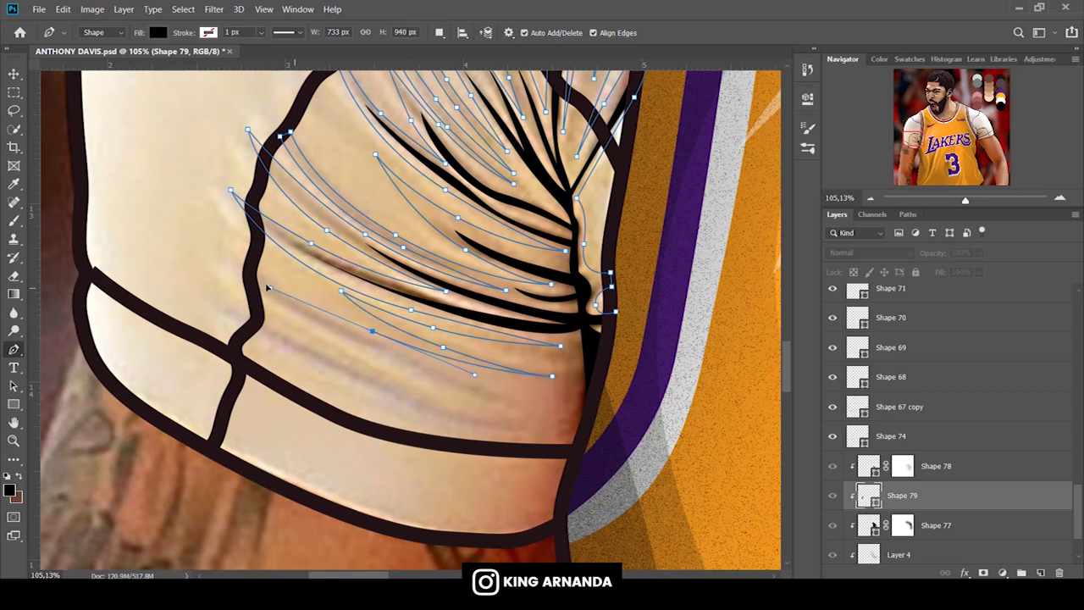
drag(251, 294, 258, 305)
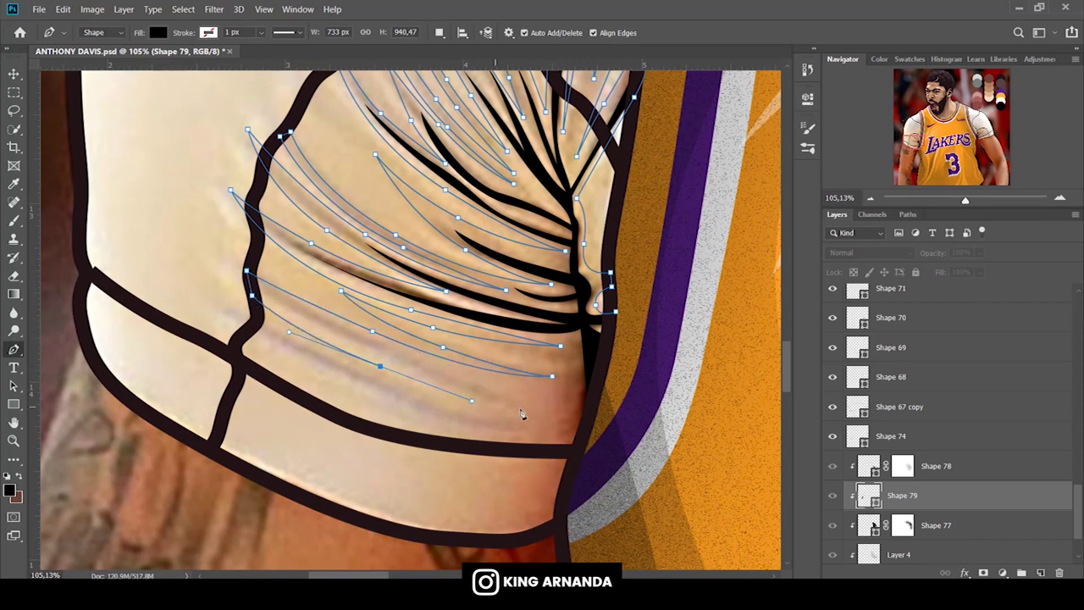
drag(387, 386, 318, 364)
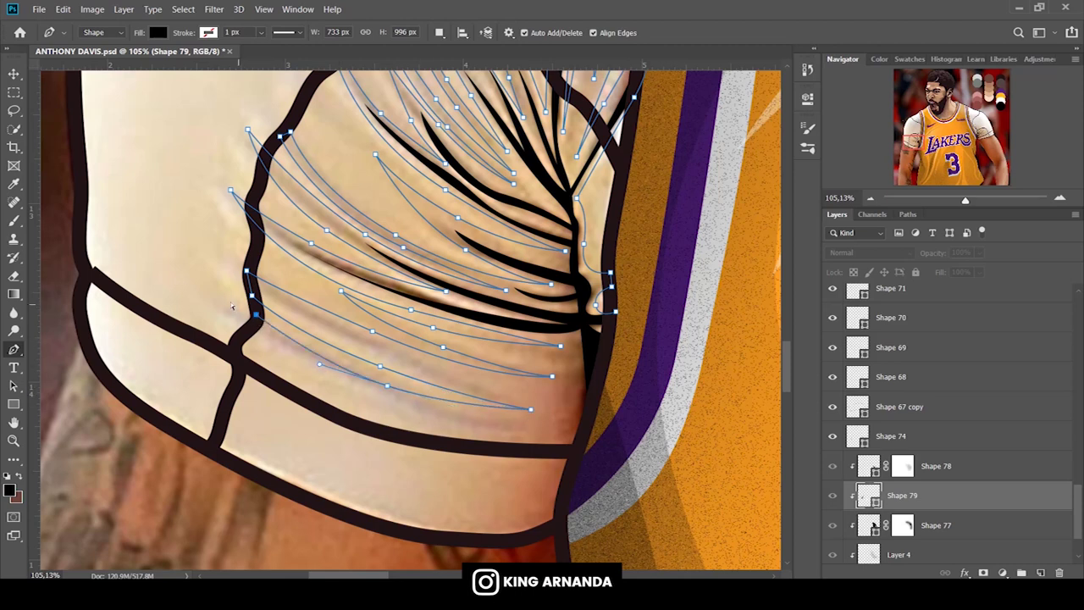
drag(228, 299, 401, 407)
click(521, 437)
scroll(488, 467, down, 2)
drag(494, 487, 543, 550)
drag(641, 366, 640, 269)
click(617, 236)
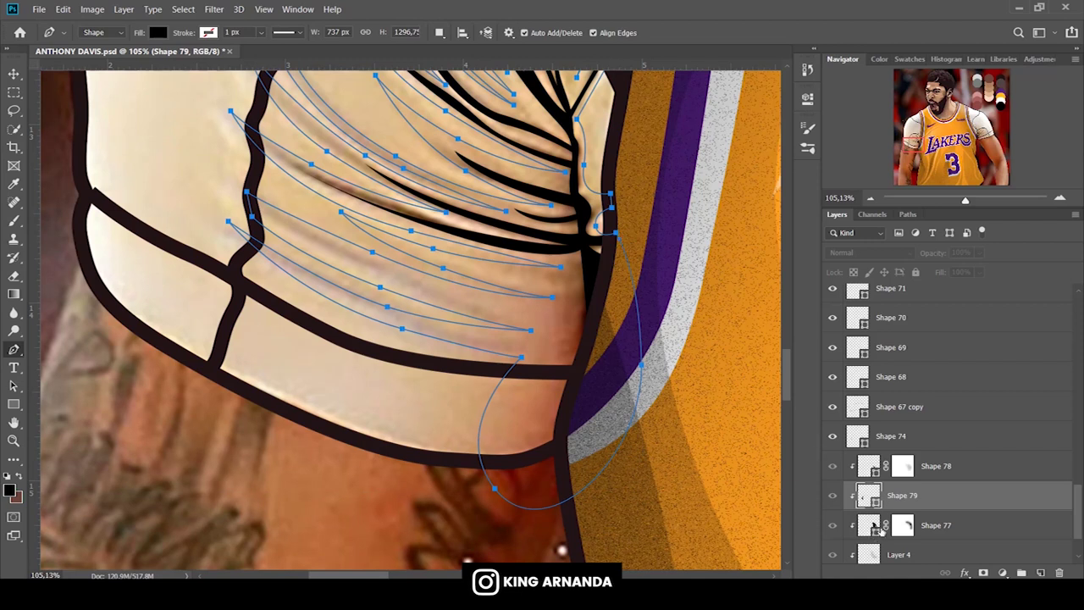
scroll(855, 546, down, 2)
drag(933, 252, 914, 298)
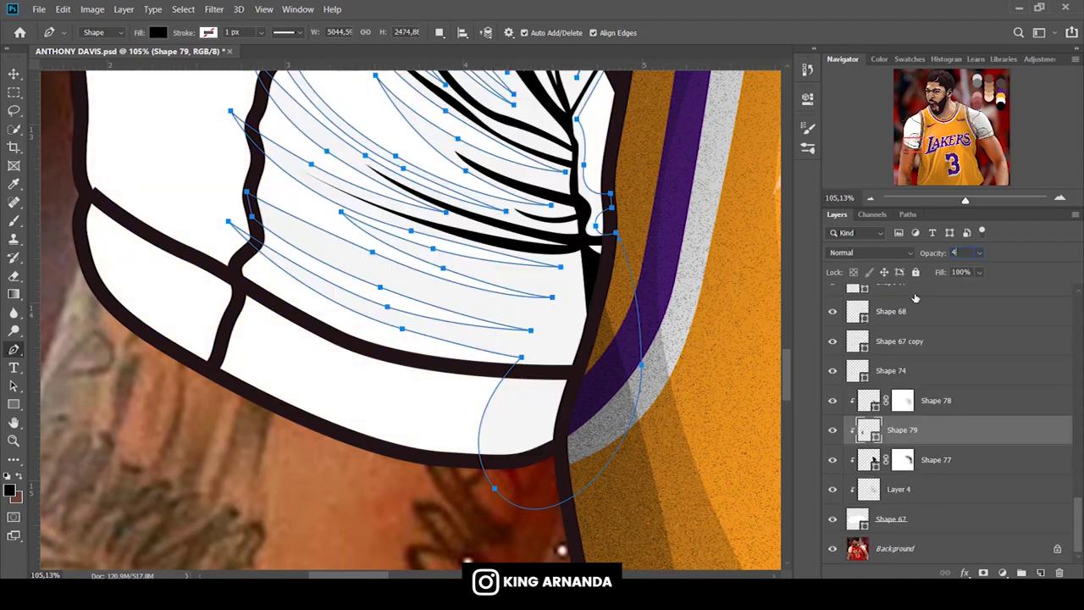
Hide the Shape 67 white fill and nudge the sleeve hem outline's left end slightly left.
click(965, 399)
click(928, 459)
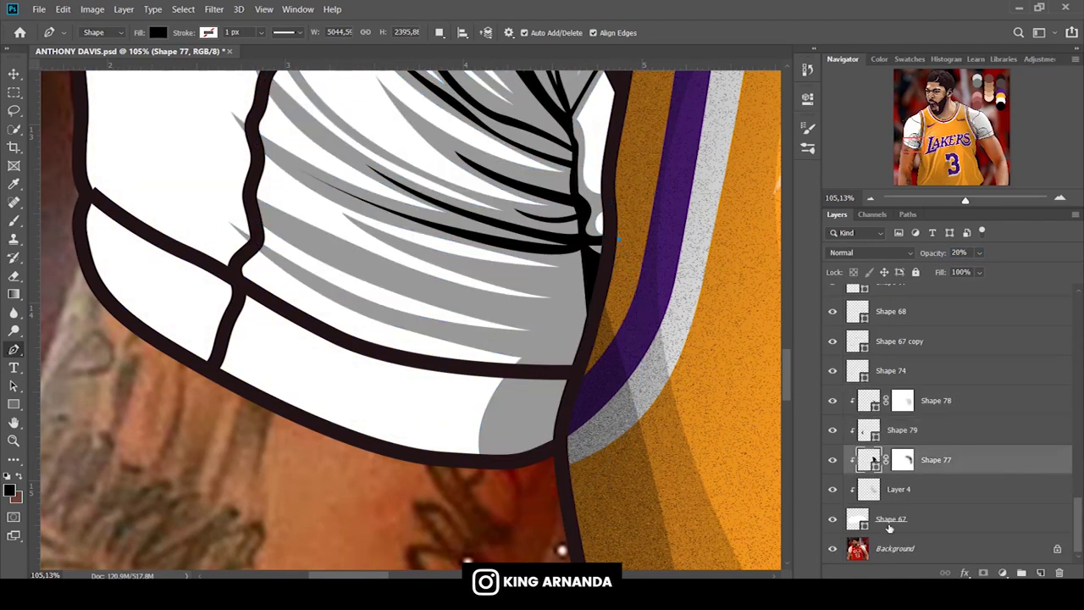
click(833, 519)
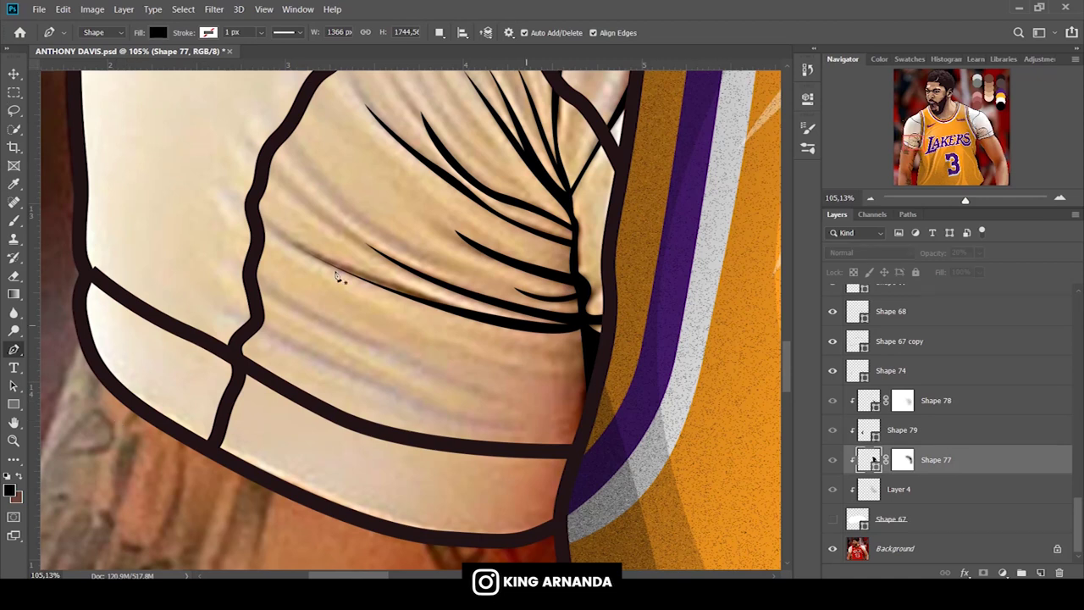
ctrl+click(576, 452)
right_click(13, 349)
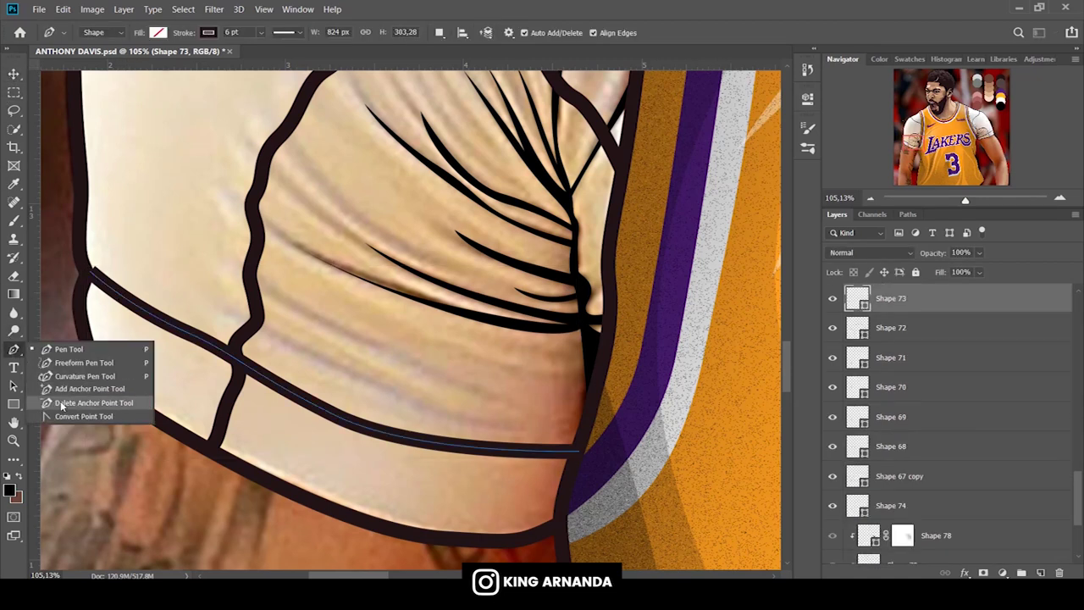
click(76, 389)
drag(88, 278, 85, 277)
Start a new pen shape above Shape 77 with anchors on the sleeve's left edge.
right_click(13, 349)
click(68, 347)
scroll(935, 444, down, 5)
click(936, 453)
click(942, 471)
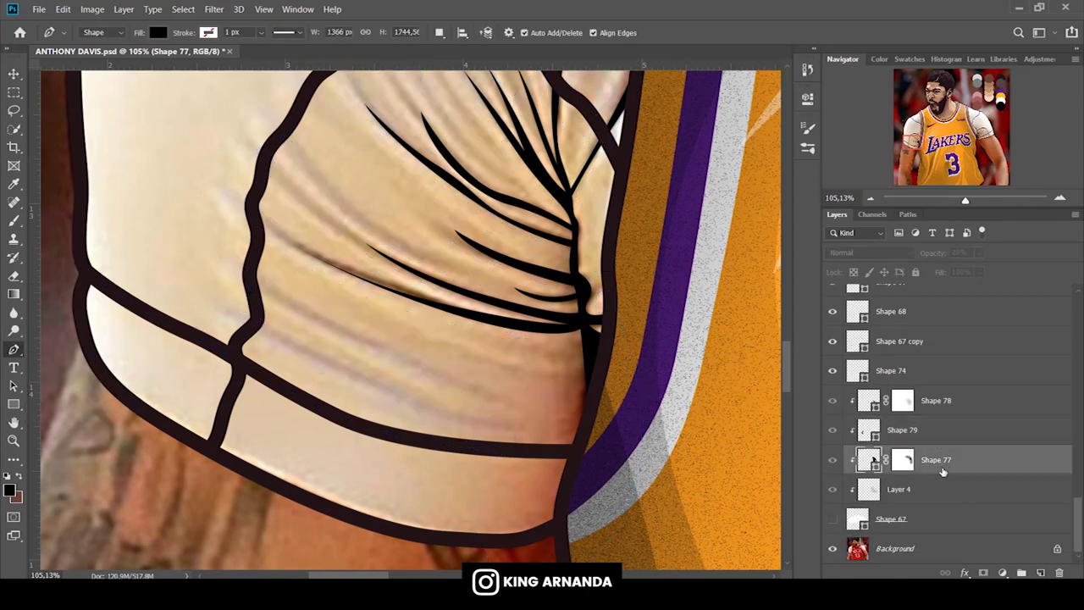
click(82, 310)
click(102, 210)
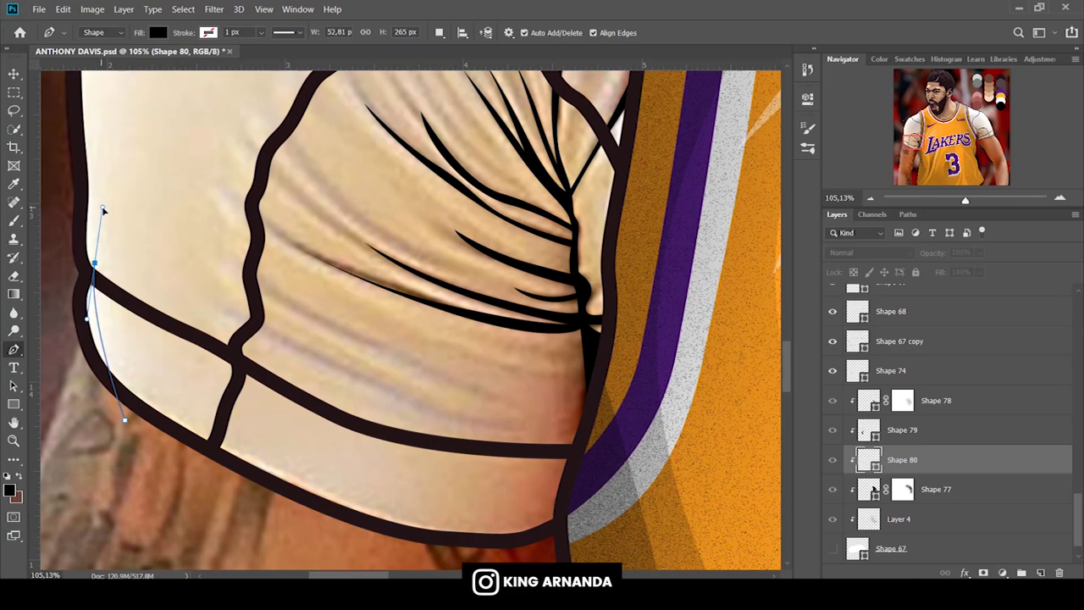
Trace the sleeve down its left edge and over the shoulder, closing the shape at its start.
scroll(103, 337, up, 5)
drag(101, 329, 78, 197)
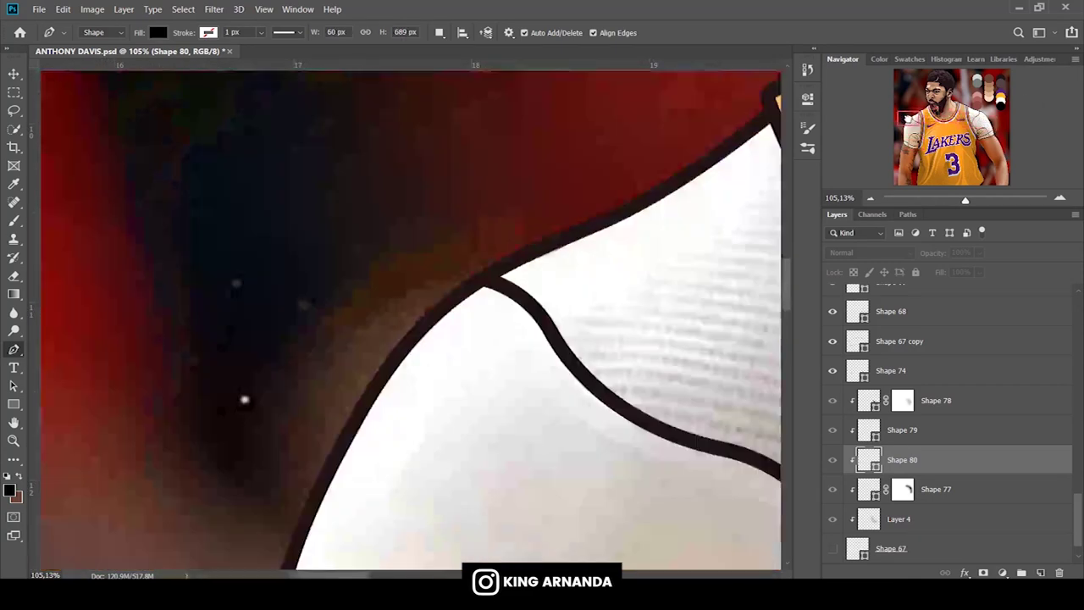
scroll(194, 307, up, 3)
drag(298, 223, 454, 142)
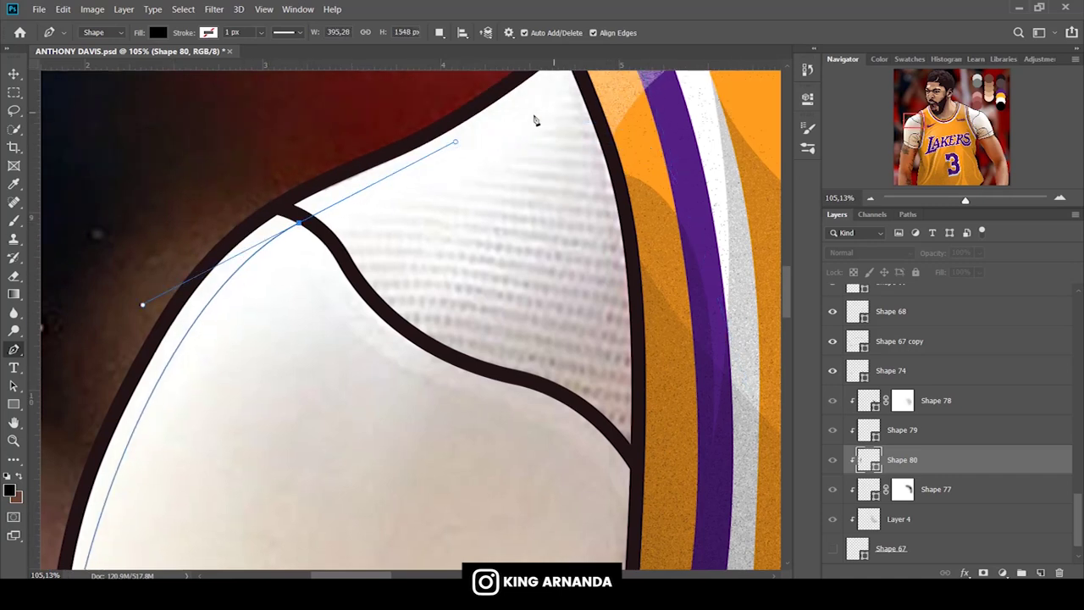
click(537, 121)
scroll(539, 121, up, 2)
click(564, 143)
key(ctrl+z)
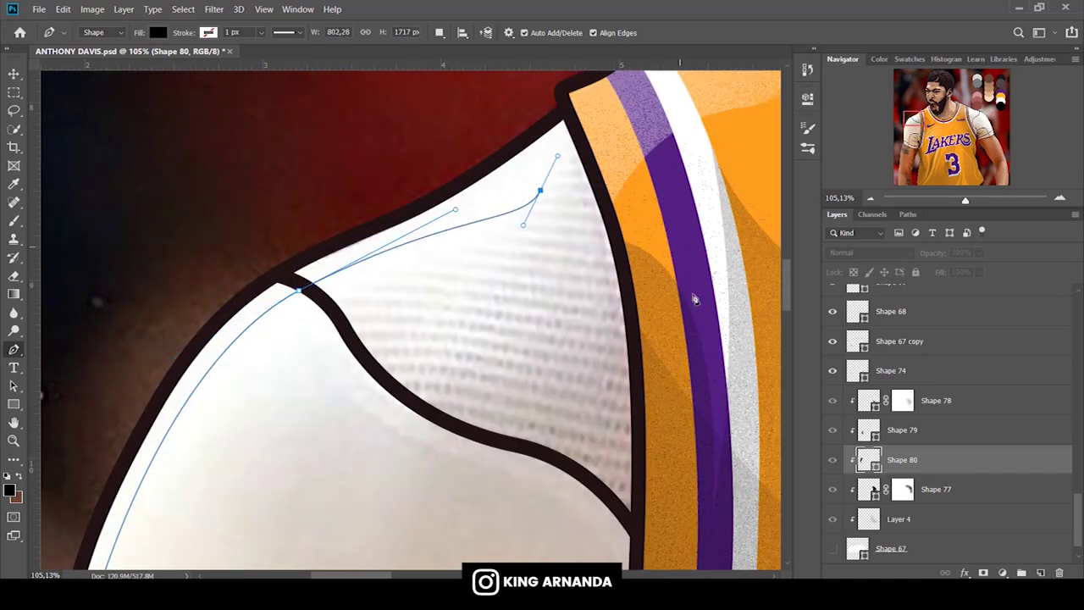
scroll(791, 272, down, 5)
drag(559, 455, 663, 441)
click(99, 291)
Set Shape 80 to 20% opacity and switch the pen mode to Path.
text(20)
click(93, 32)
click(90, 53)
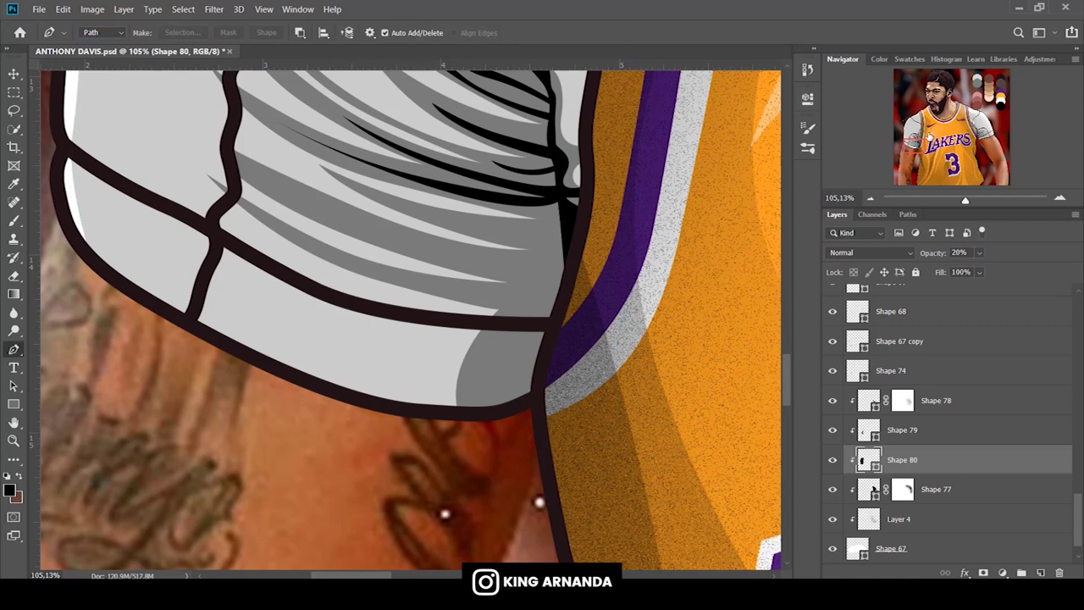
Cut a curved highlight sliver on the sleeve's right side and a leaf highlight above the fold.
scroll(411, 320, up, 5)
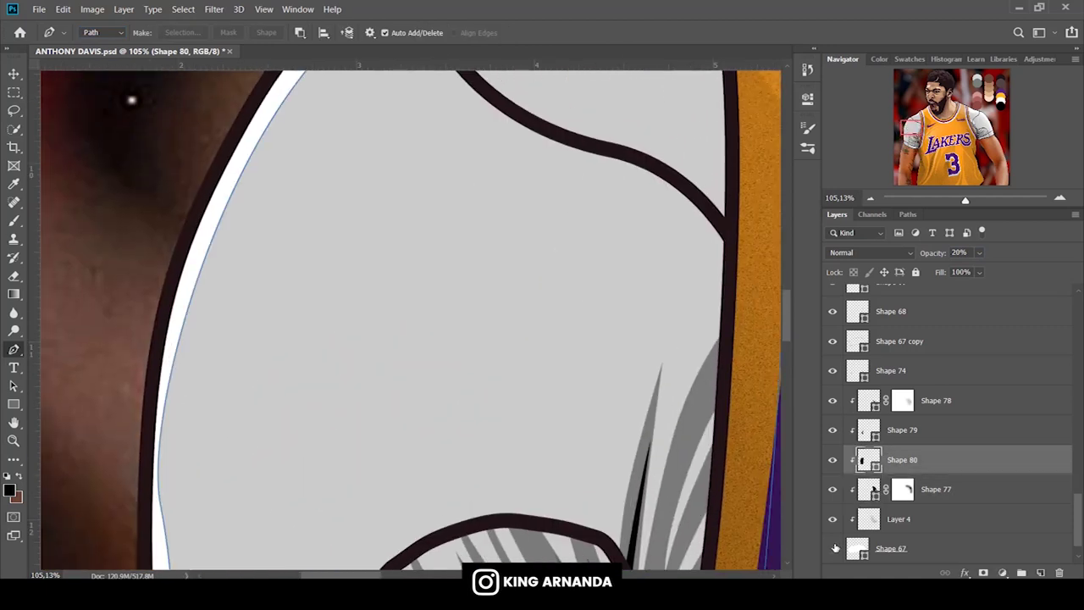
click(835, 549)
scroll(411, 320, down, 5)
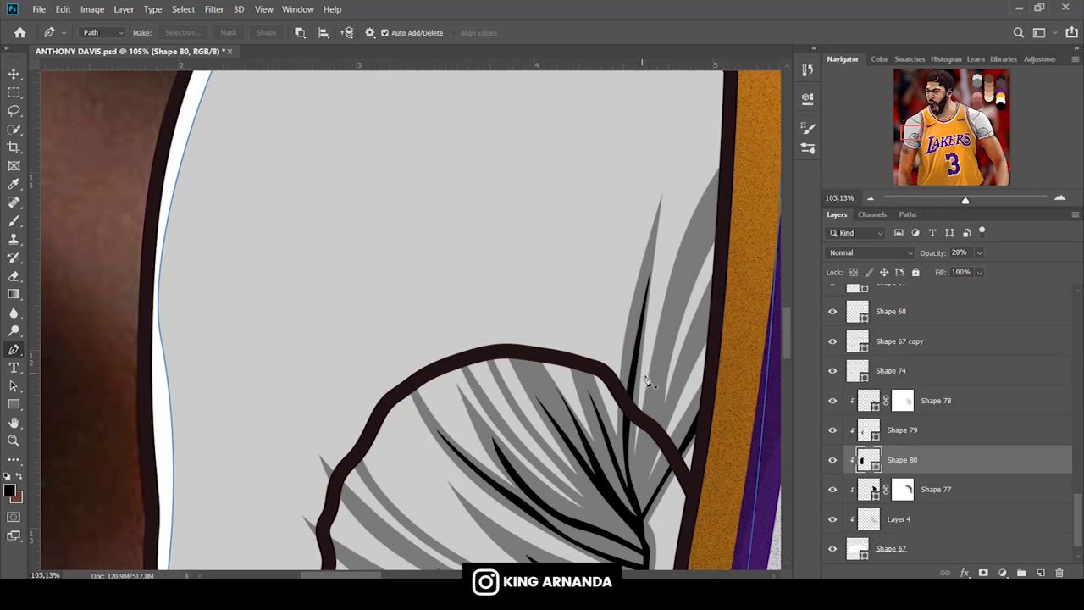
drag(682, 101, 682, 88)
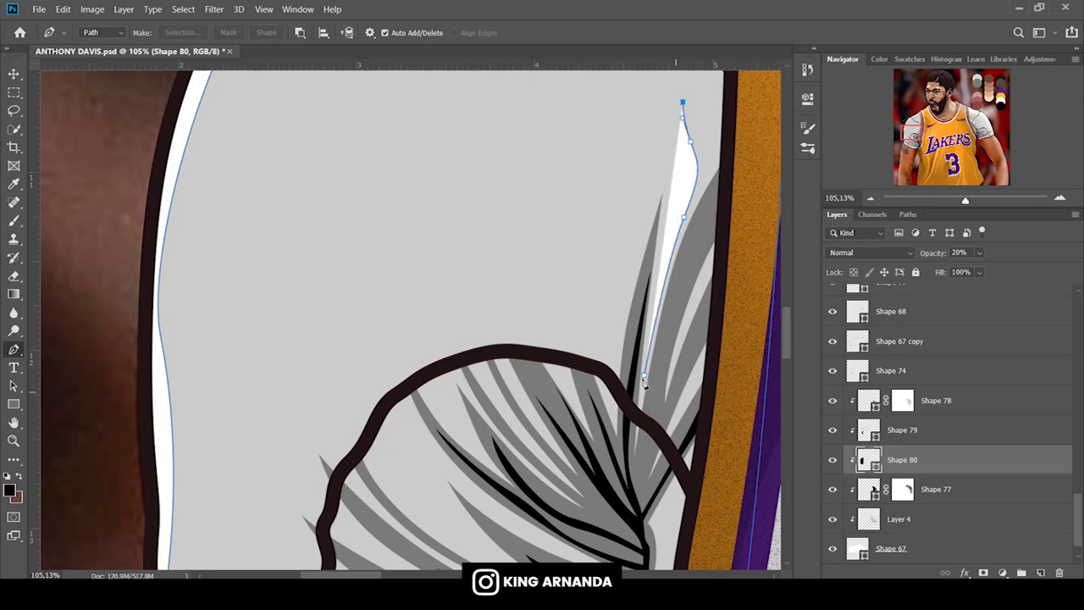
scroll(585, 373, down, 2)
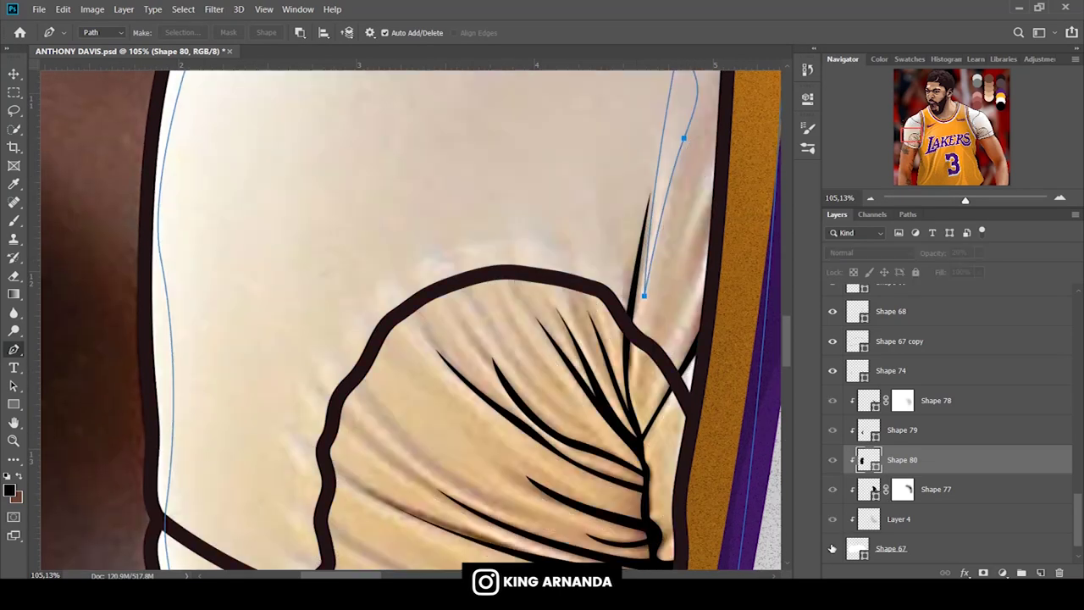
click(500, 427)
click(414, 334)
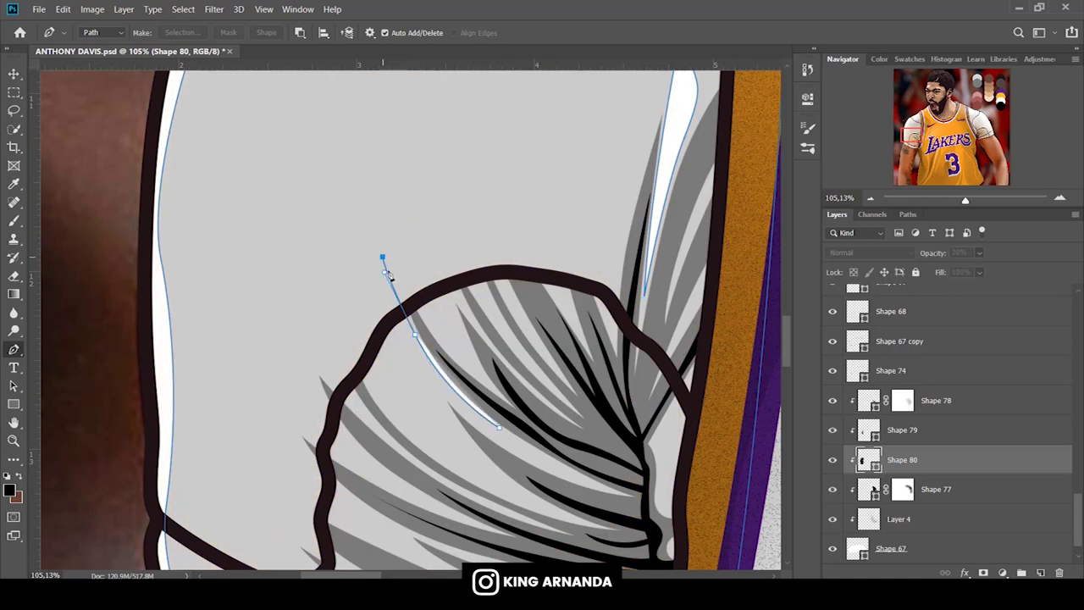
click(382, 257)
drag(499, 427, 593, 467)
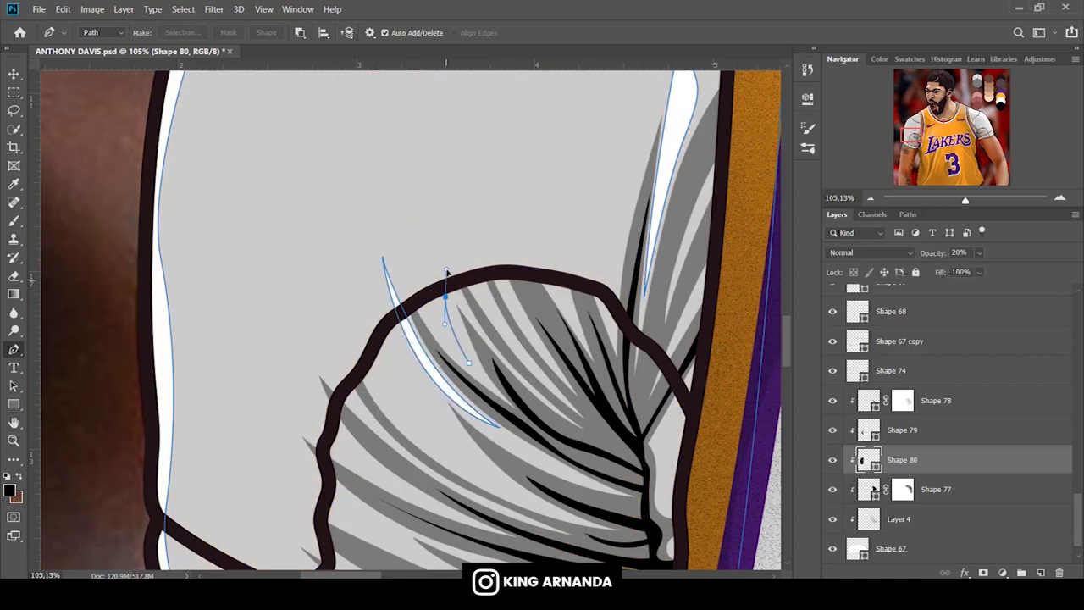
drag(403, 224, 423, 247)
drag(468, 363, 517, 396)
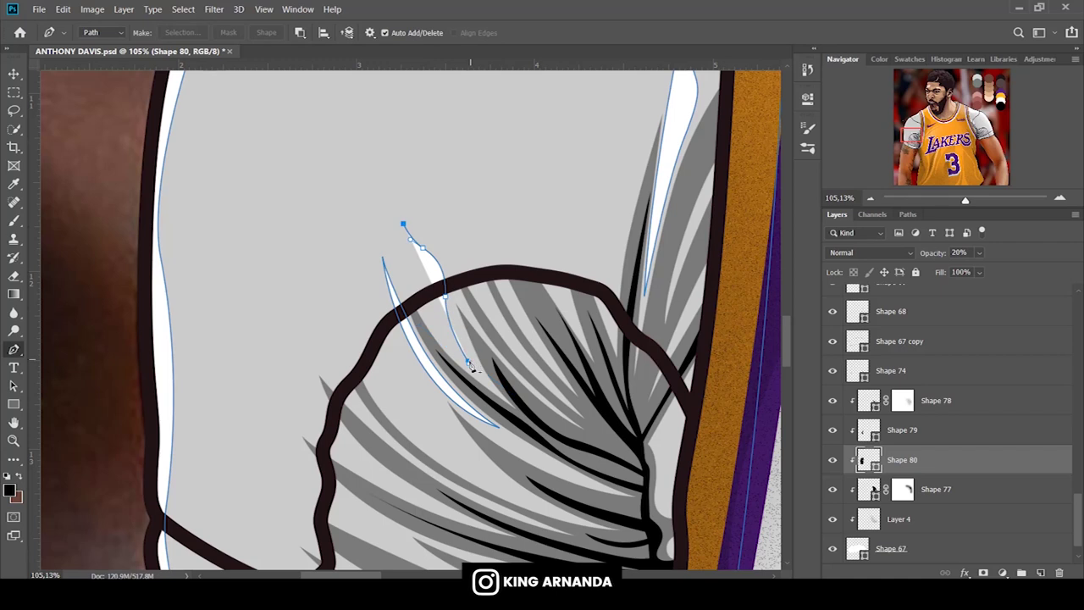
click(403, 224)
Add more leaf highlights over the fold, including a long fold highlight, and finish the path.
drag(500, 333, 561, 388)
click(579, 331)
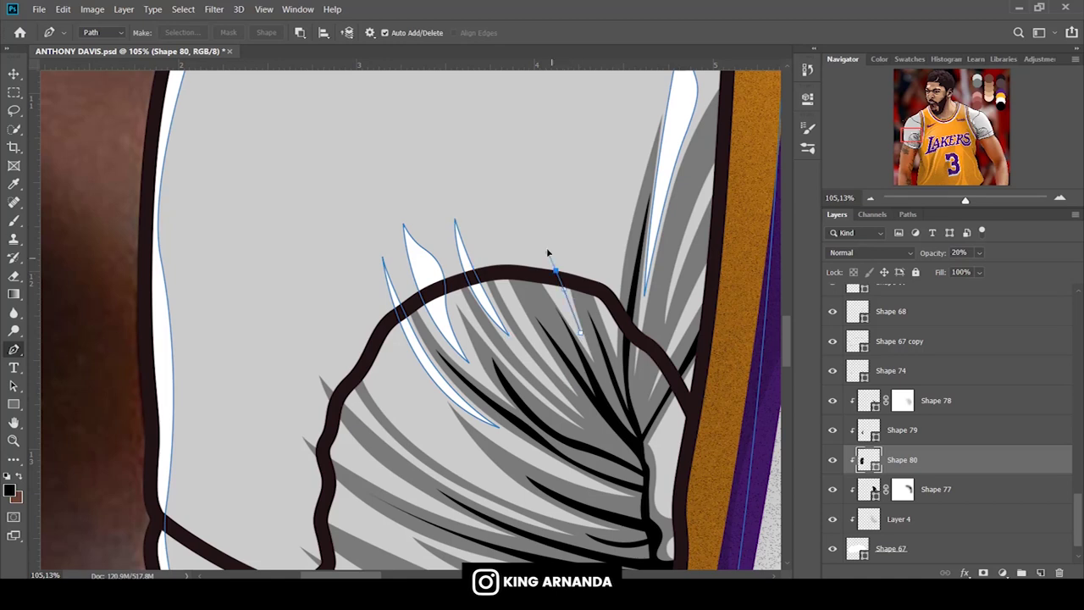
drag(581, 332, 529, 343)
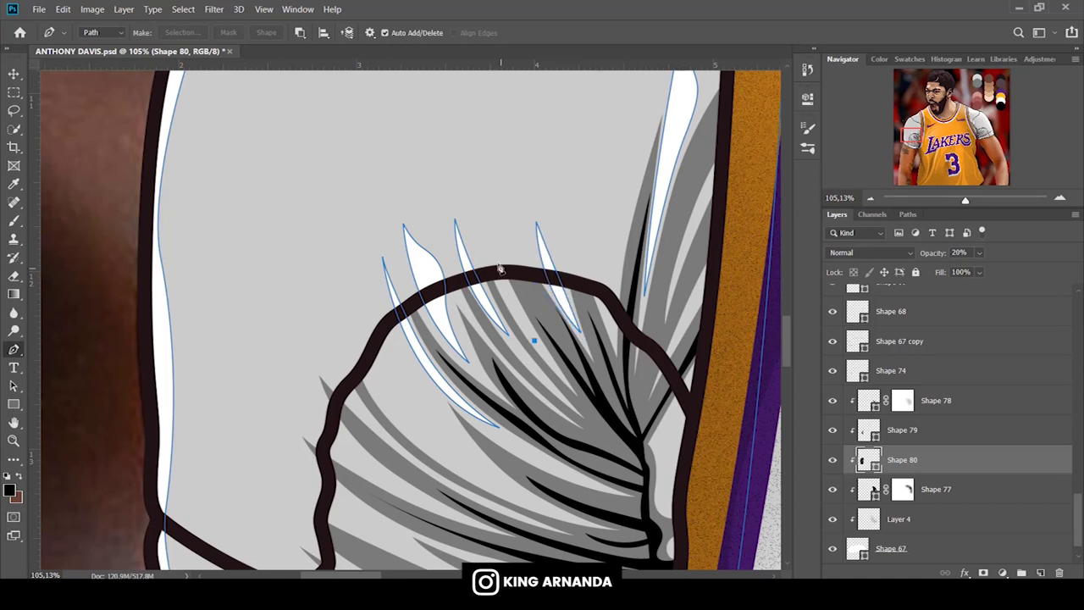
scroll(317, 341, down, 3)
click(833, 549)
click(546, 398)
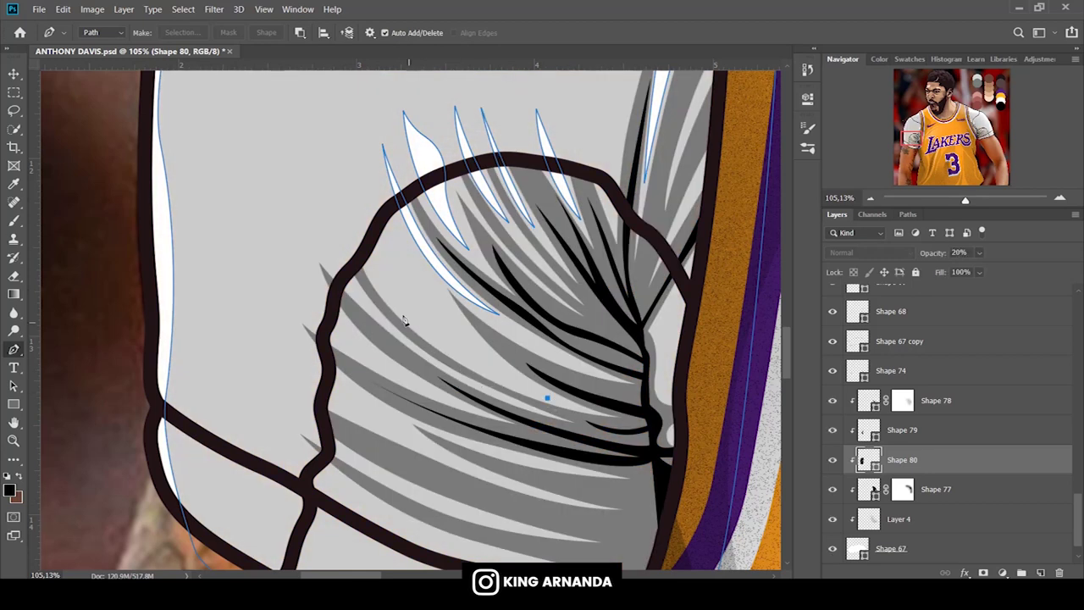
drag(345, 218, 397, 309)
click(546, 397)
key(Return)
Cut two thin sliver highlights on the fold's left side and lower down.
scroll(716, 500, down, 1)
click(833, 550)
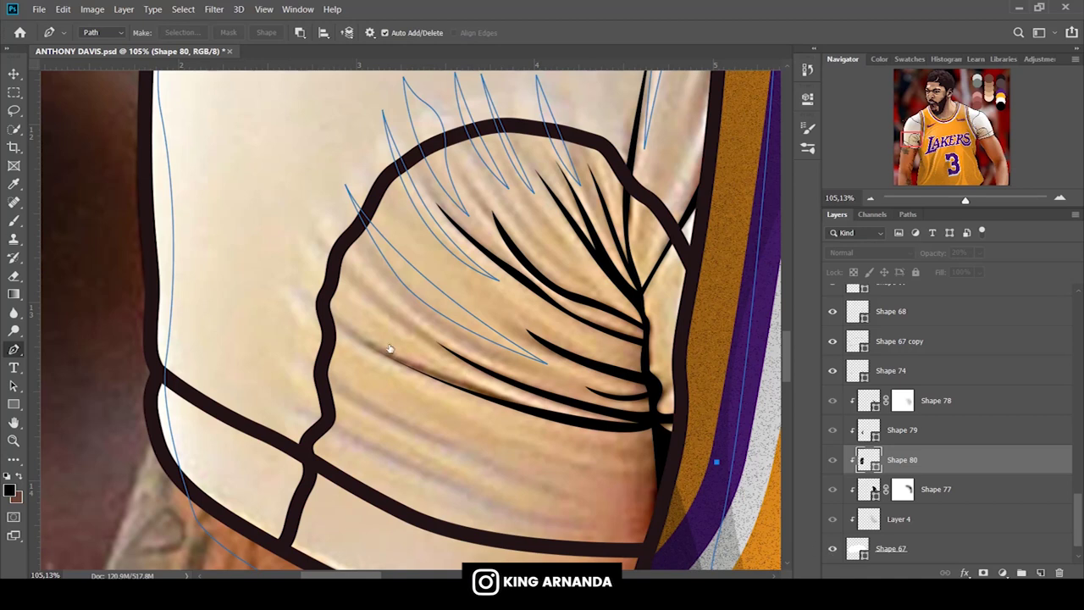
ctrl+click(416, 360)
drag(265, 241, 285, 269)
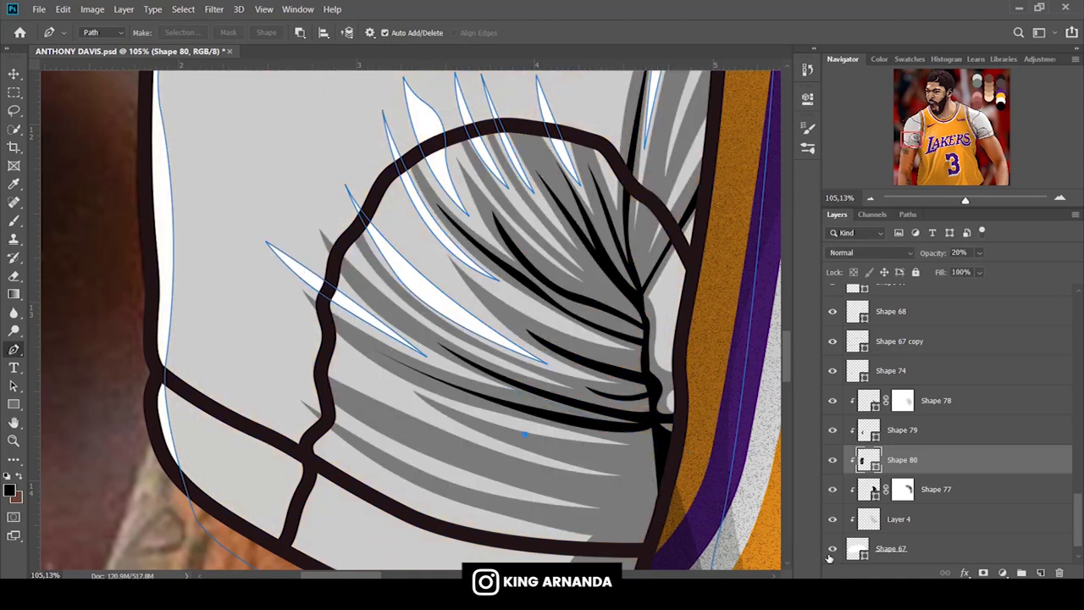
click(434, 418)
drag(366, 384, 337, 372)
click(260, 315)
click(312, 362)
click(434, 418)
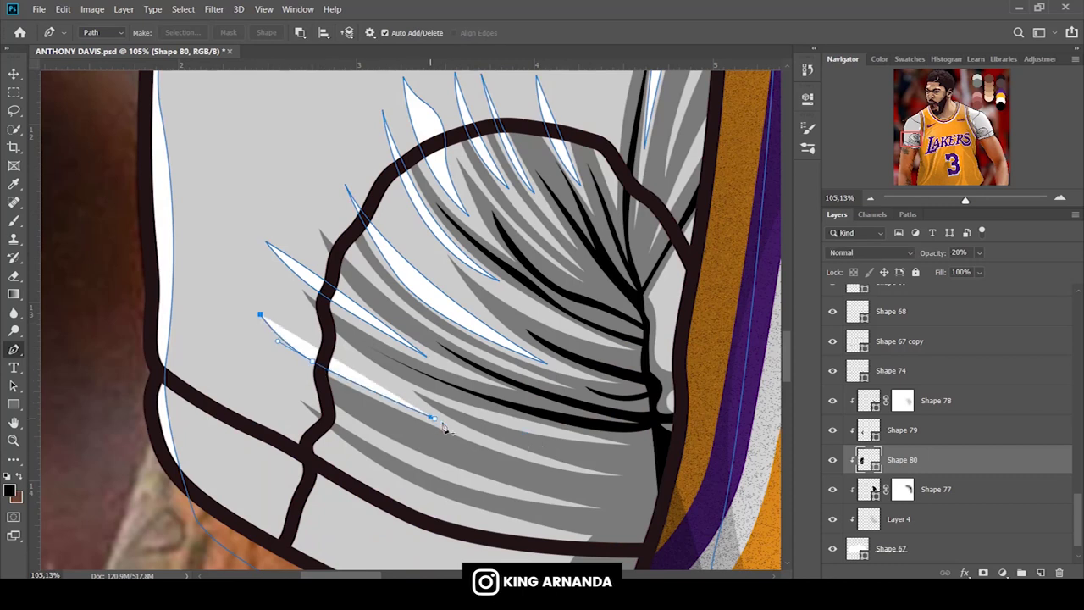
Cut a white band highlight along the sleeve's bottom hem.
scroll(357, 469, down, 4)
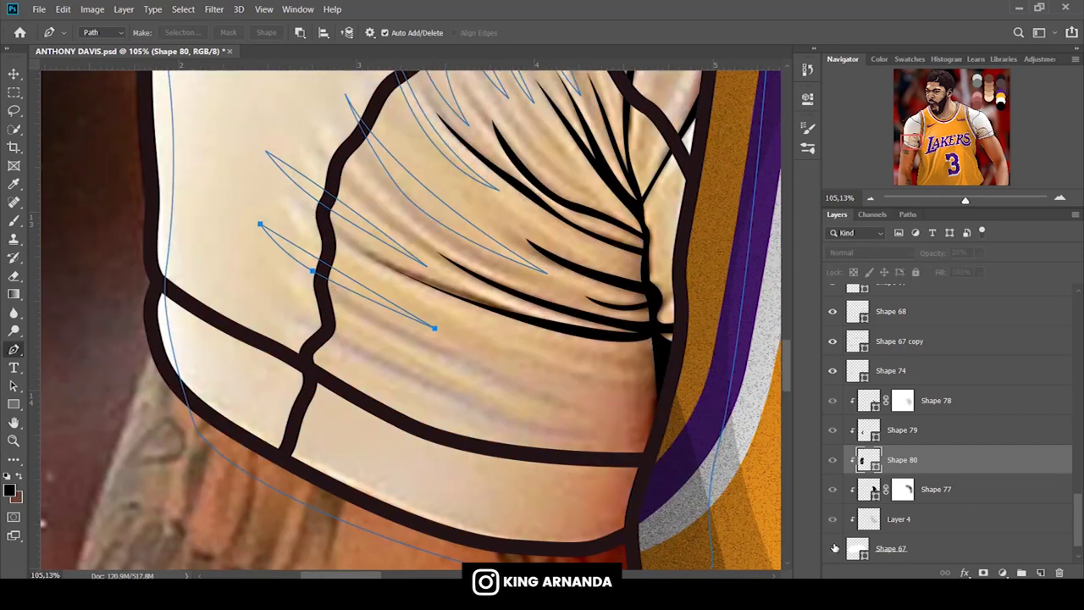
scroll(474, 525, down, 1)
click(538, 530)
click(358, 452)
drag(223, 446, 156, 402)
drag(162, 327, 140, 297)
click(539, 529)
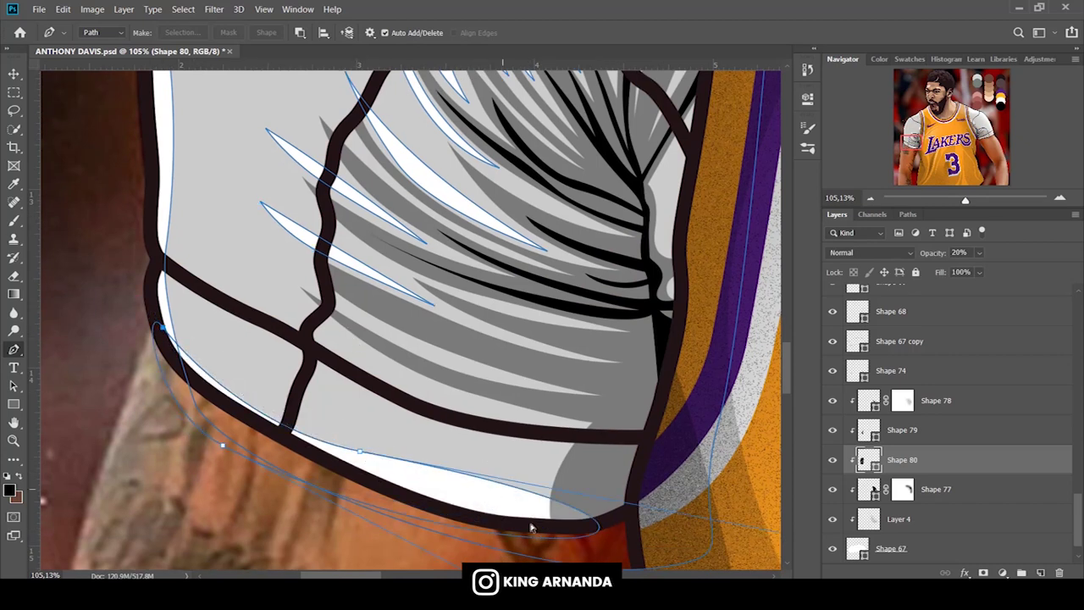
Add a highlight above the hem seam and begin another at the sleeve's right edge.
click(508, 408)
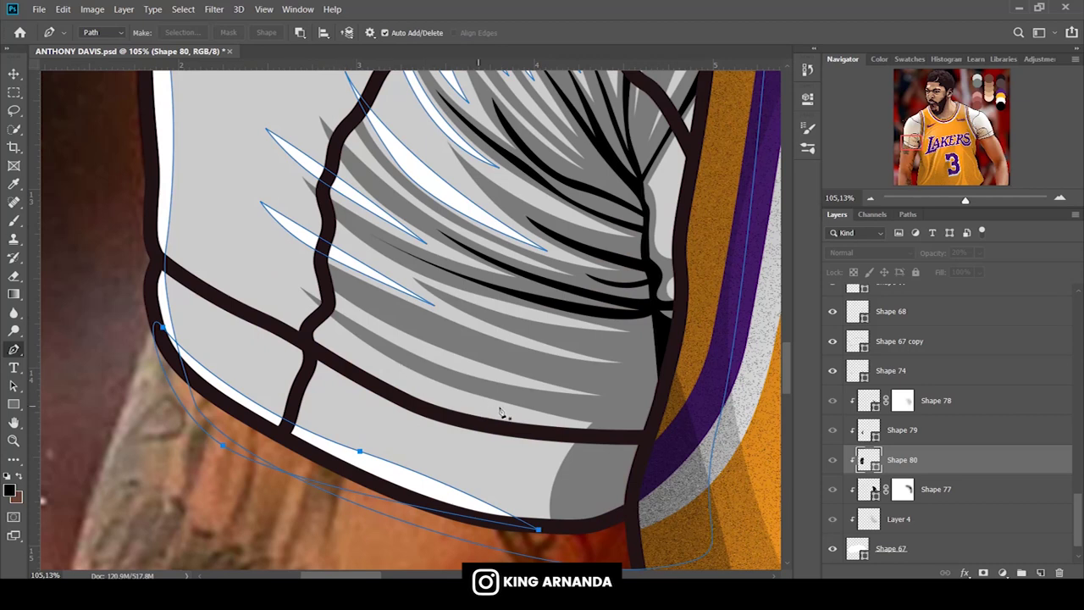
drag(371, 353, 343, 339)
click(313, 320)
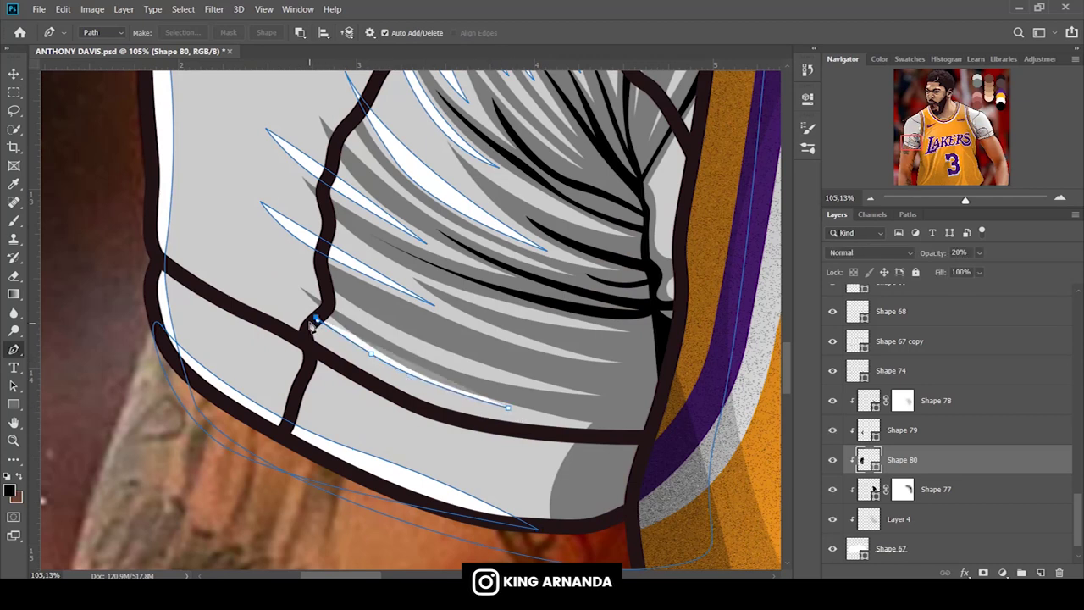
drag(508, 408, 643, 433)
scroll(719, 483, down, 3)
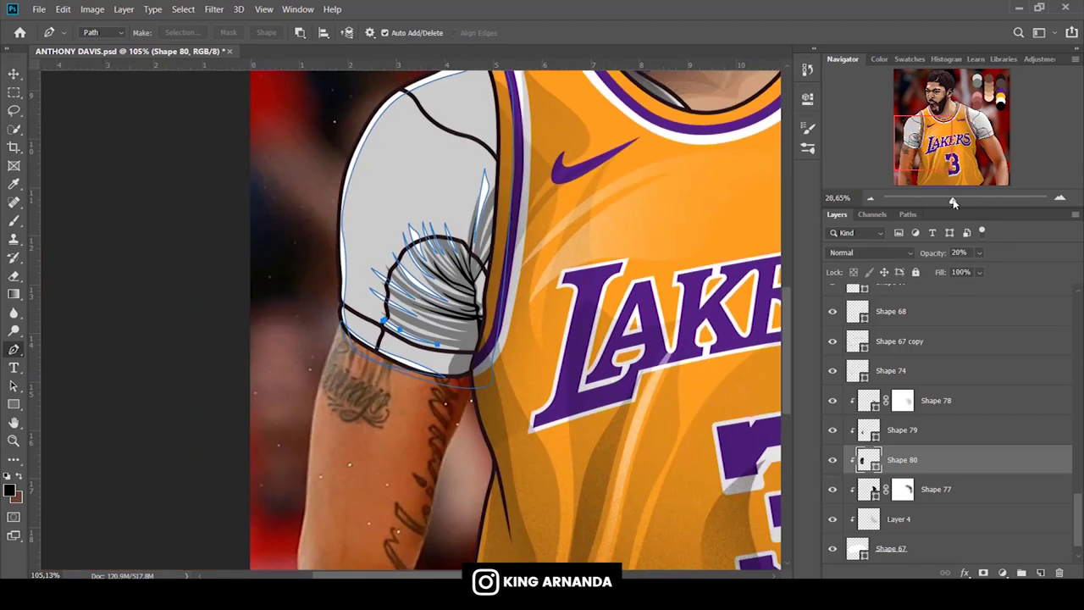
scroll(719, 482, up, 2)
click(583, 188)
drag(565, 276, 576, 294)
Add a layer mask to Shape 80 and soften part of its shading with a 49% brush.
scroll(546, 246, down, 4)
scroll(546, 246, up, 2)
click(14, 220)
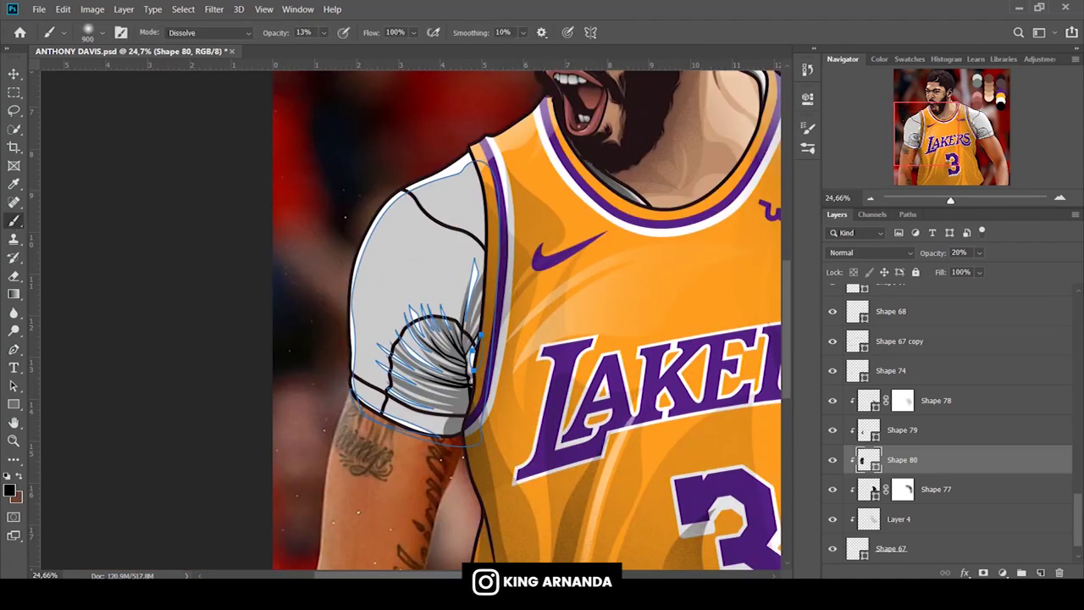
click(983, 573)
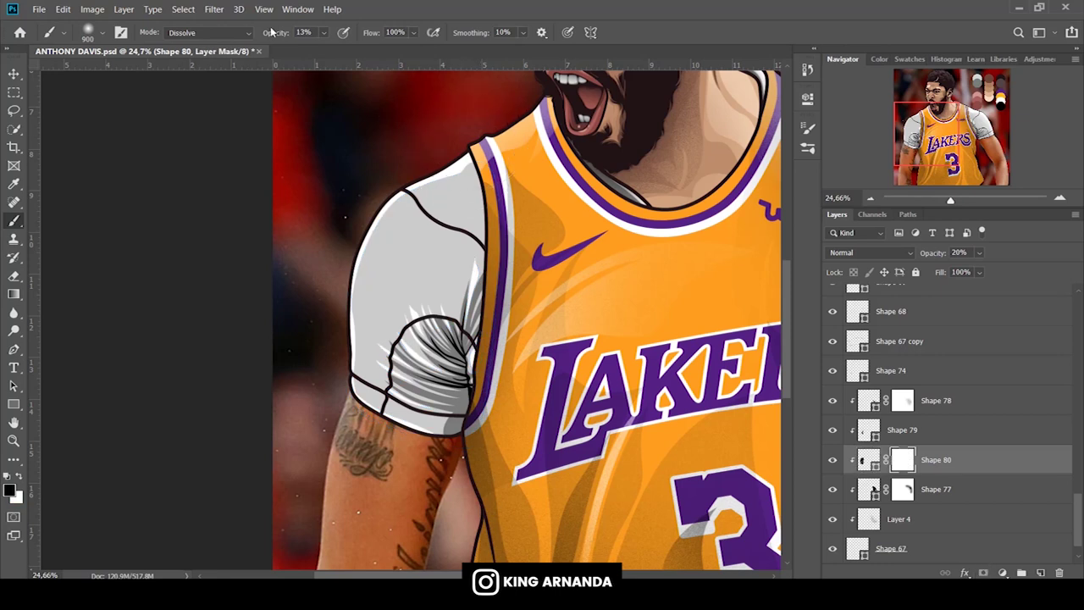
key(4)
key(9)
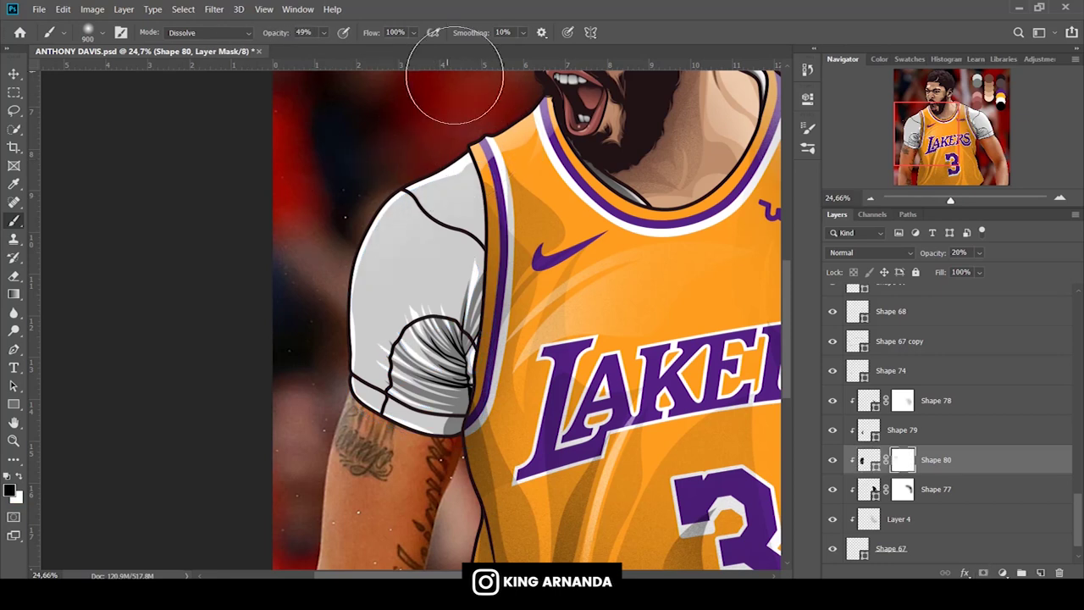
drag(309, 385, 373, 402)
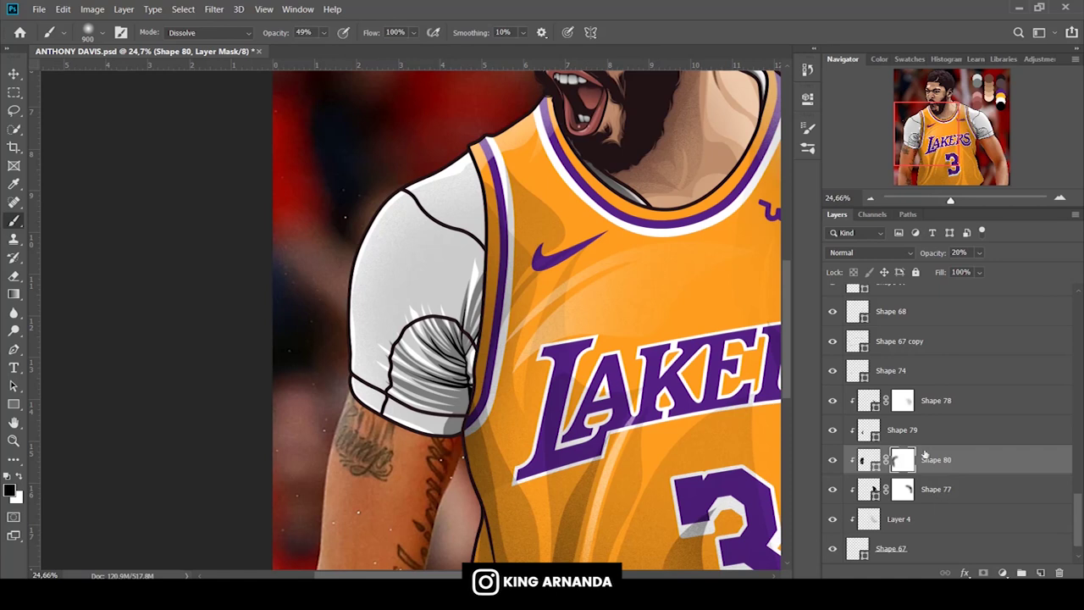
Show Shape 79, mask it, and fade its fold shading with a 27% brush.
click(922, 429)
click(831, 429)
click(983, 572)
key(2)
key(7)
drag(950, 199, 954, 200)
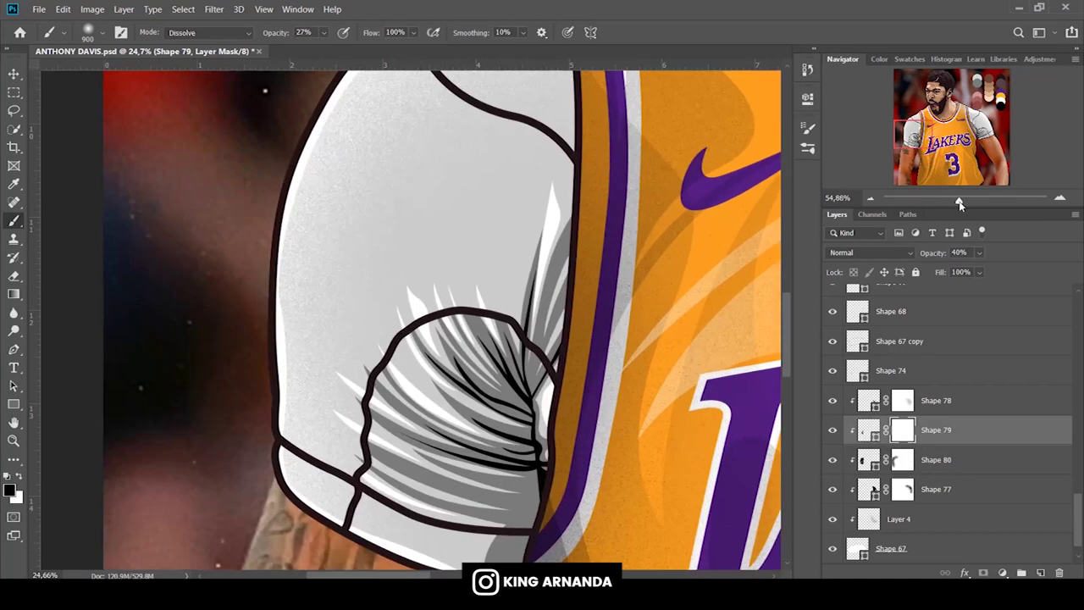
drag(397, 364, 457, 423)
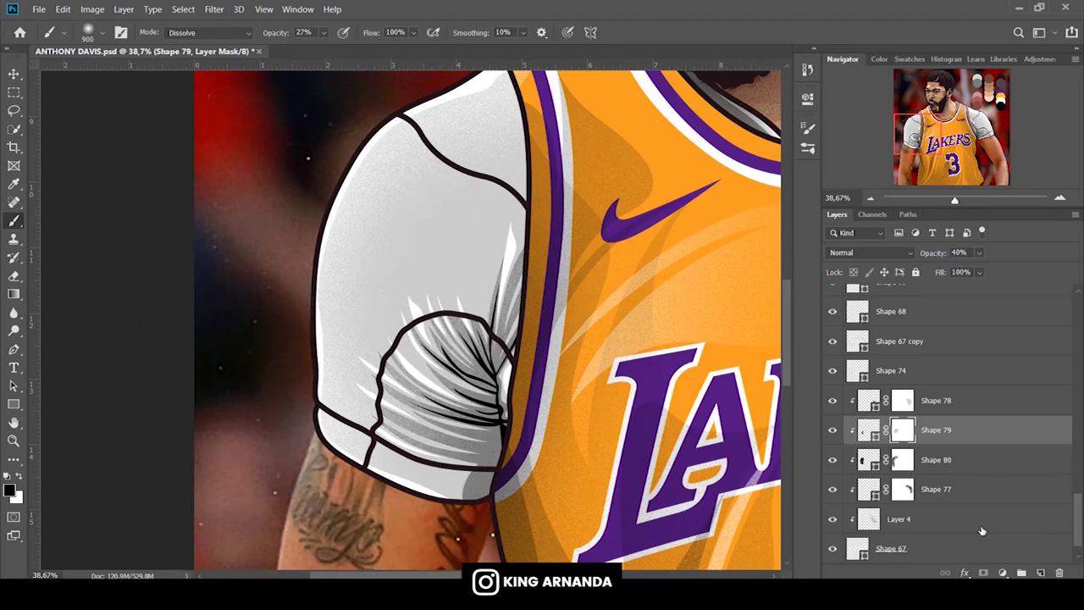
Paint speckles on a new Layer 5 above Layer 4 at 74% opacity, and hide the Background.
click(982, 529)
click(1039, 573)
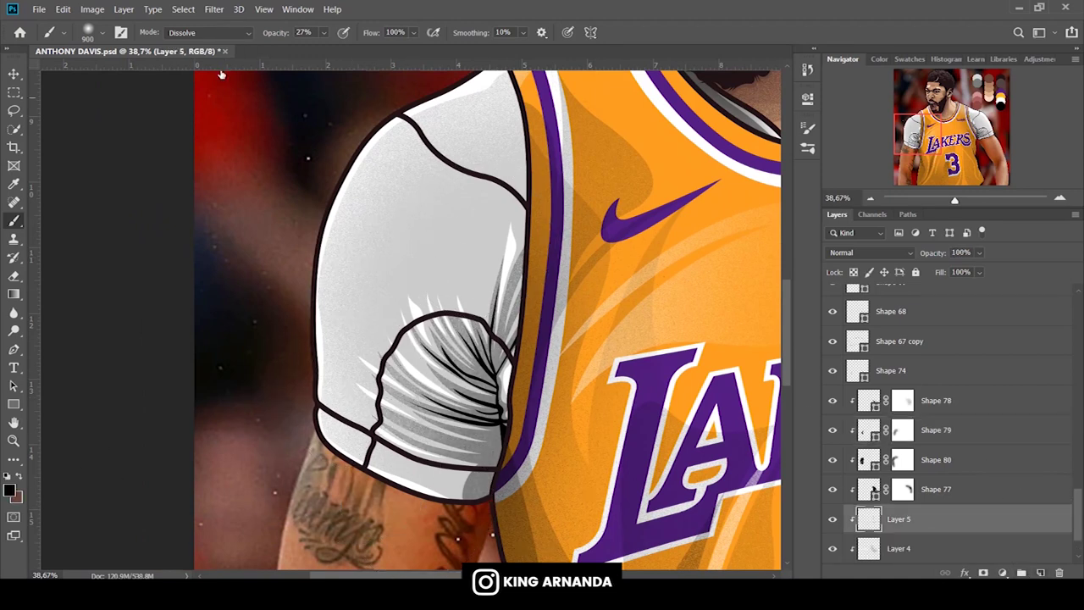
drag(285, 34, 264, 34)
drag(954, 200, 944, 202)
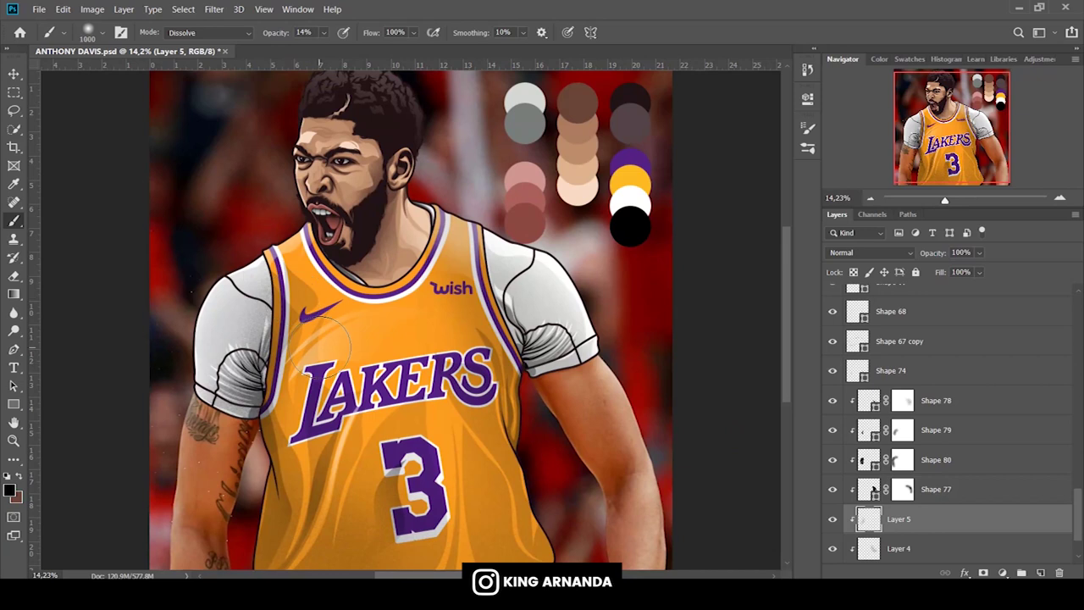
drag(275, 32, 270, 32)
key(bracketright)
key(bracketright)
key(bracketright)
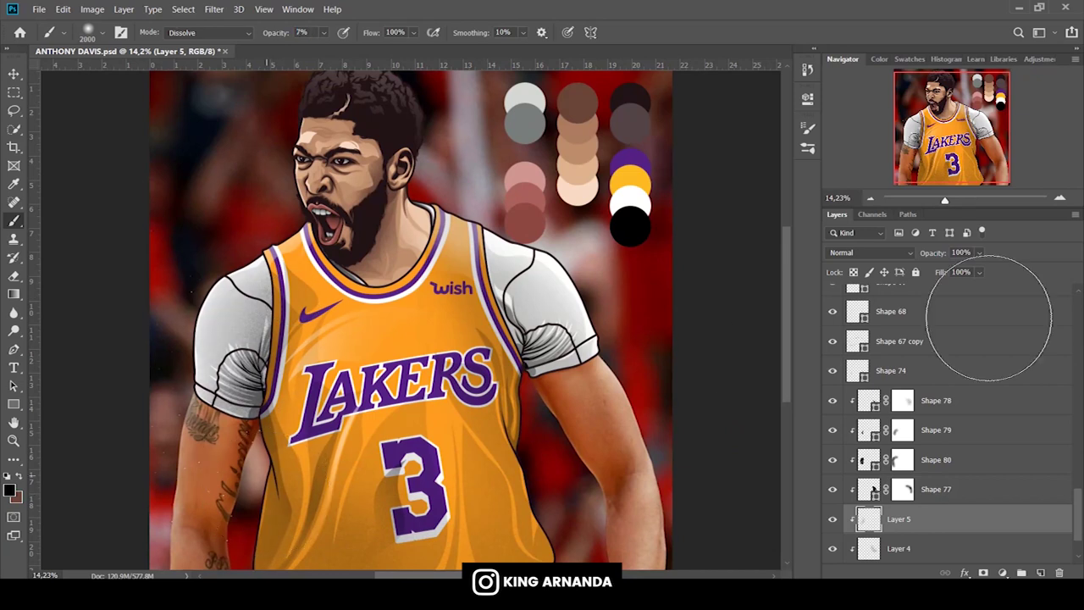
drag(931, 256, 908, 256)
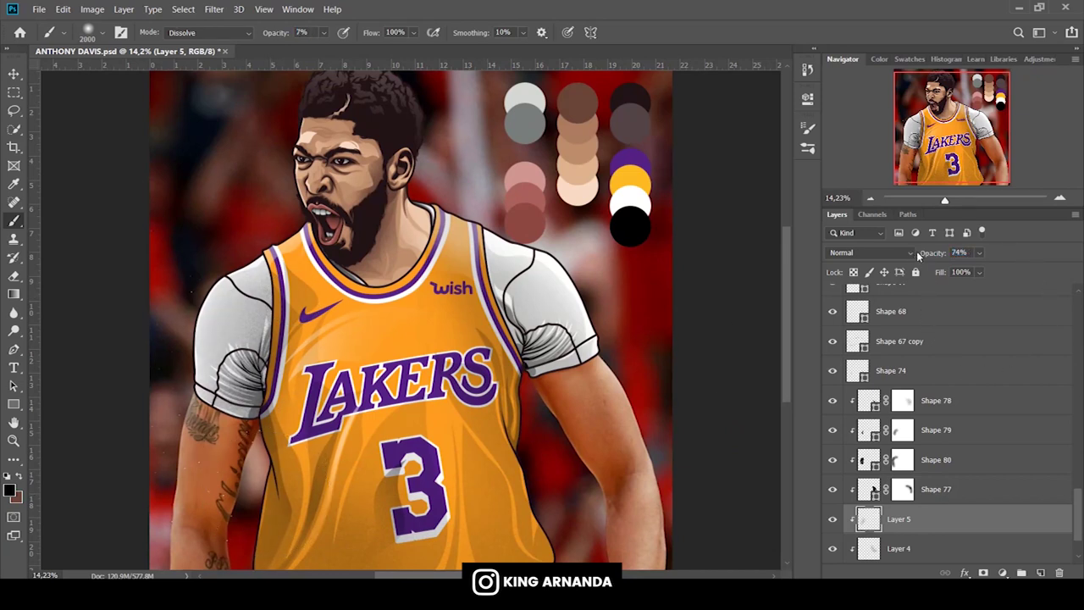
drag(945, 201, 939, 200)
scroll(897, 496, down, 2)
click(832, 548)
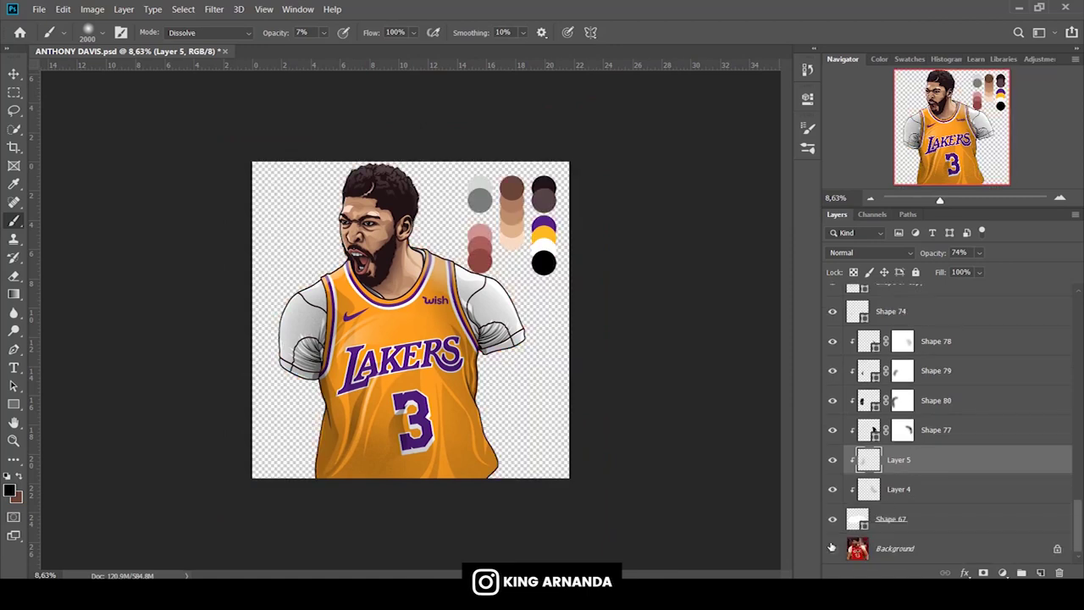
Fade Layer 5 to 22% opacity and set the view zoom to 13%.
drag(932, 253, 893, 261)
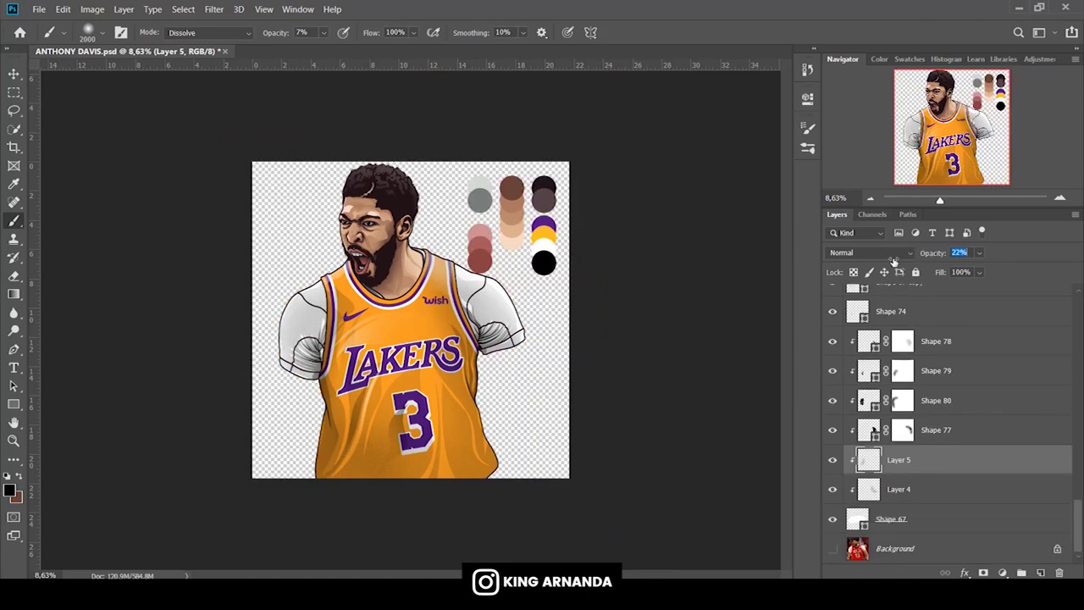
click(897, 547)
text(13)
key(Return)
key(p)
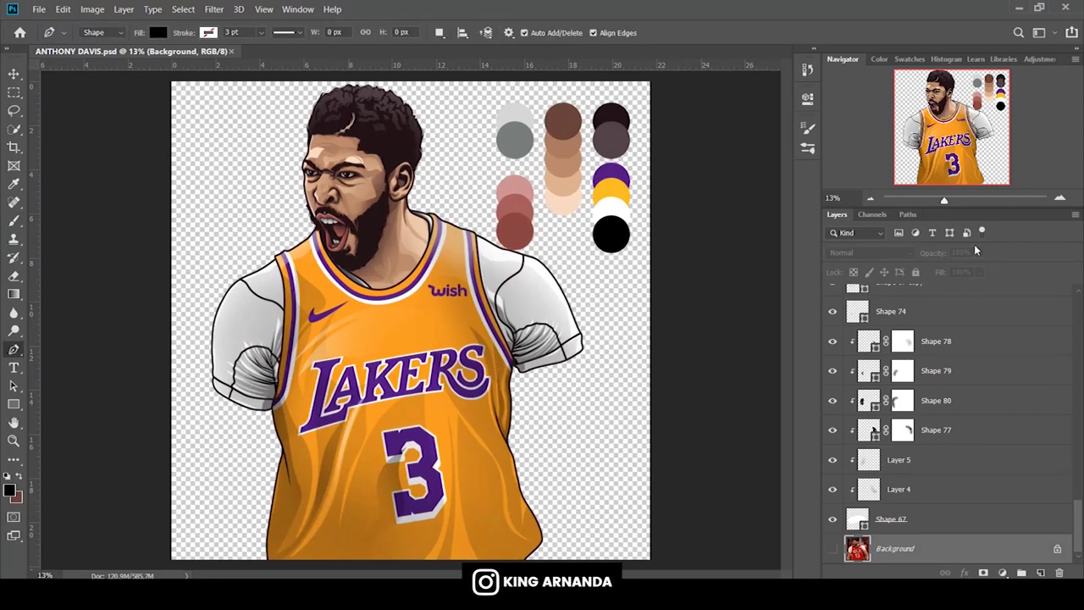
drag(944, 200, 959, 200)
scroll(926, 414, up, 3)
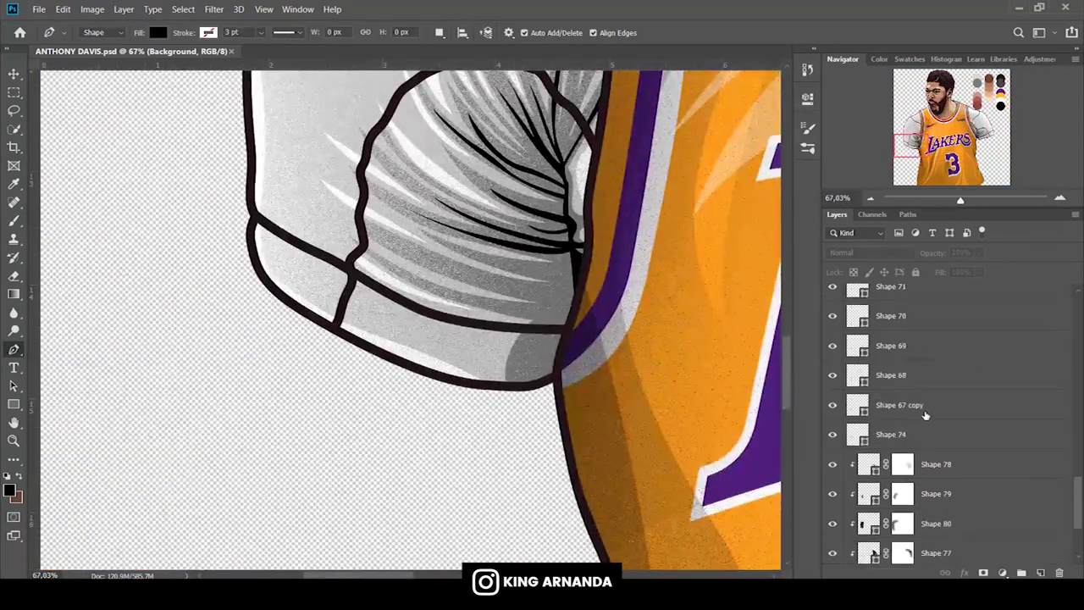
scroll(489, 332, down, 4)
Begin the arm outline with points down the arm's inner edge below the sleeve.
click(574, 200)
click(539, 310)
click(526, 344)
click(500, 376)
click(485, 436)
click(470, 497)
Curve the arm outline down to the bottom of the arm.
scroll(903, 376, up, 3)
scroll(902, 376, down, 3)
scroll(902, 376, down, 3)
scroll(902, 376, down, 3)
scroll(902, 376, down, 2)
scroll(463, 385, down, 2)
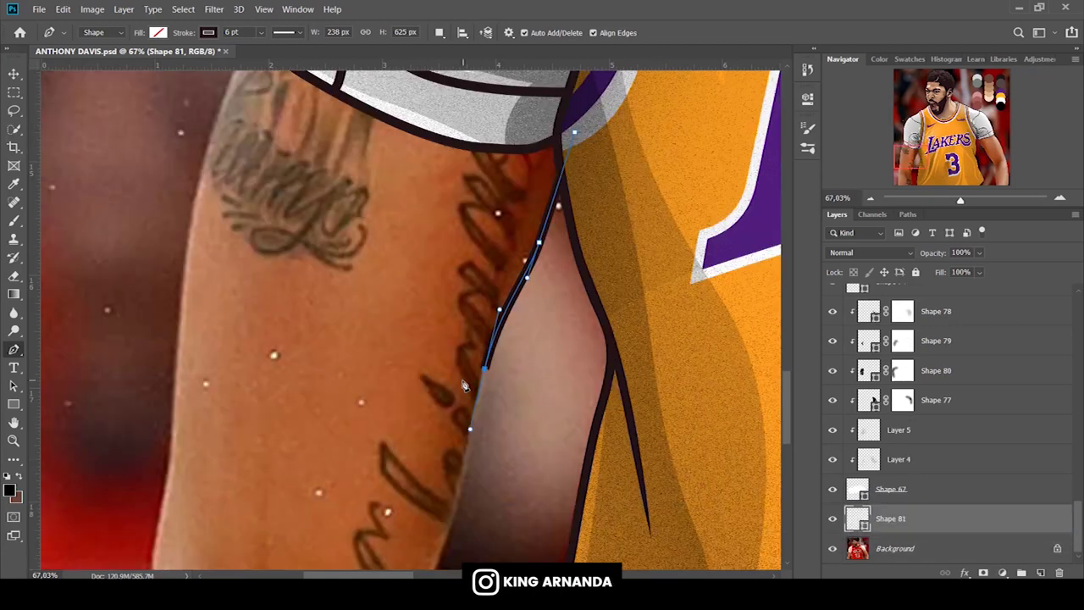
scroll(463, 385, down, 6)
scroll(463, 385, down, 1)
drag(432, 315, 402, 390)
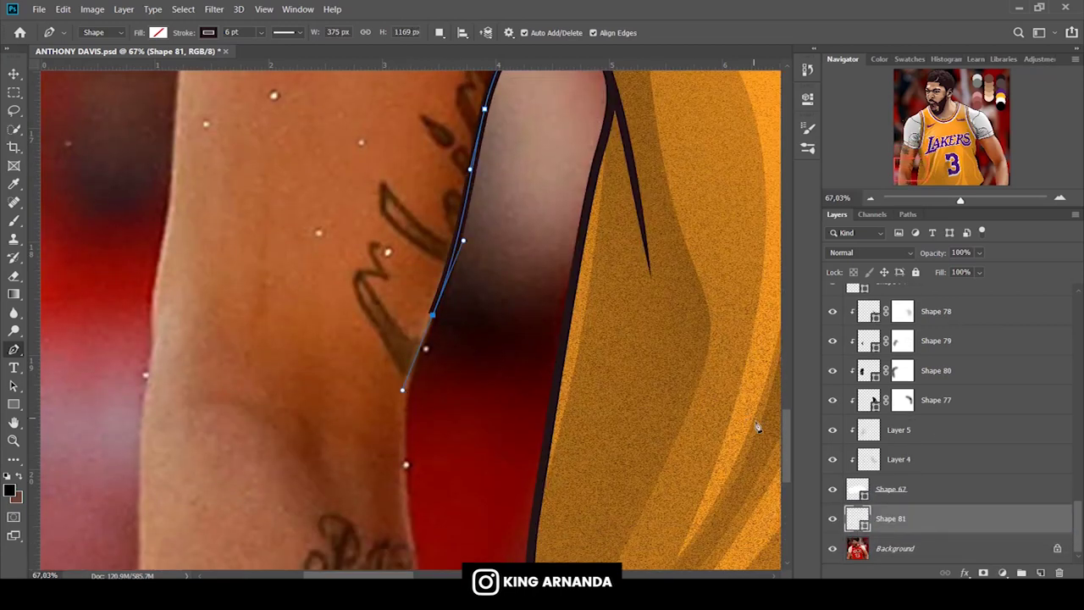
scroll(746, 425, down, 3)
scroll(746, 426, down, 2)
drag(410, 322, 420, 388)
drag(425, 463, 423, 485)
Carry the outline across and up the arm's outer edge back to the sleeve.
click(133, 467)
drag(136, 303, 147, 236)
scroll(136, 269, up, 5)
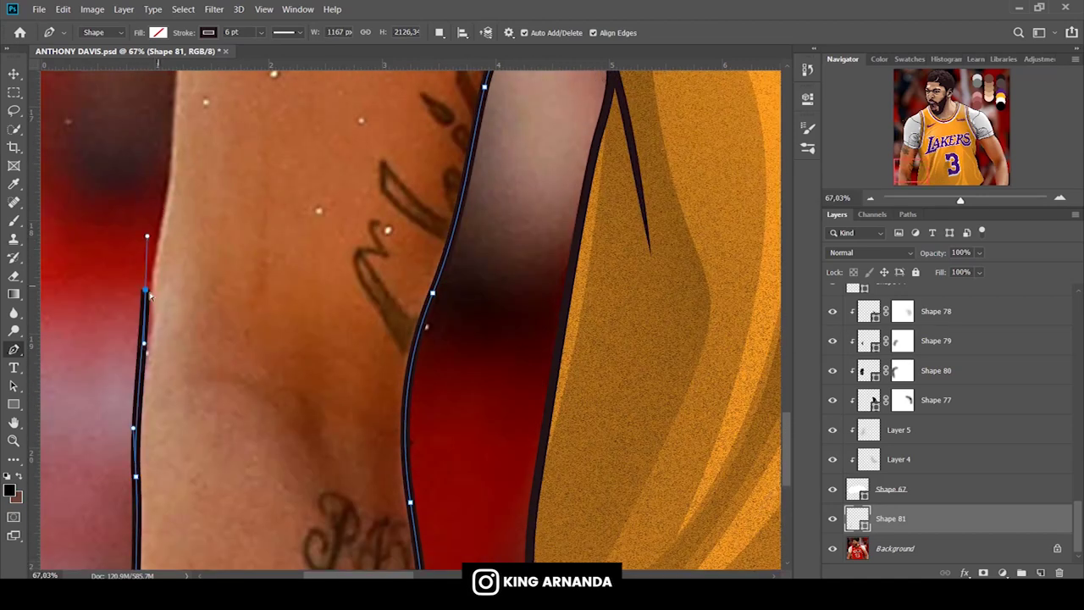
scroll(165, 309, up, 4)
scroll(181, 327, up, 3)
drag(176, 316, 180, 196)
scroll(296, 231, up, 4)
drag(269, 119, 307, 83)
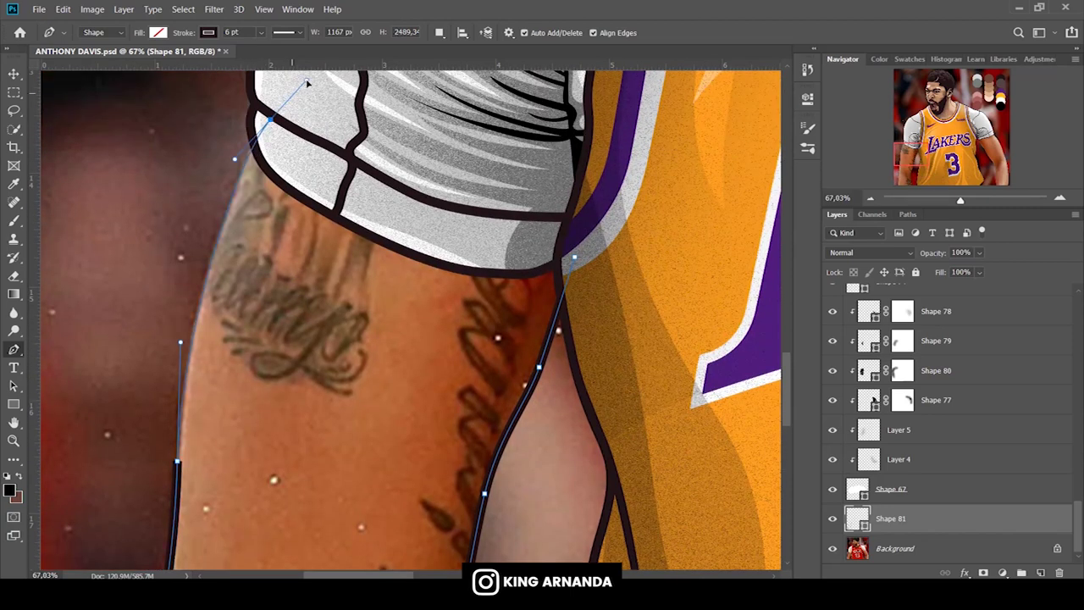
drag(562, 217, 575, 260)
Duplicate the arm outline as Shape 81 copy and start tracing the first upper-arm tattoo letter.
key(ctrl+j)
click(897, 548)
drag(960, 200, 970, 200)
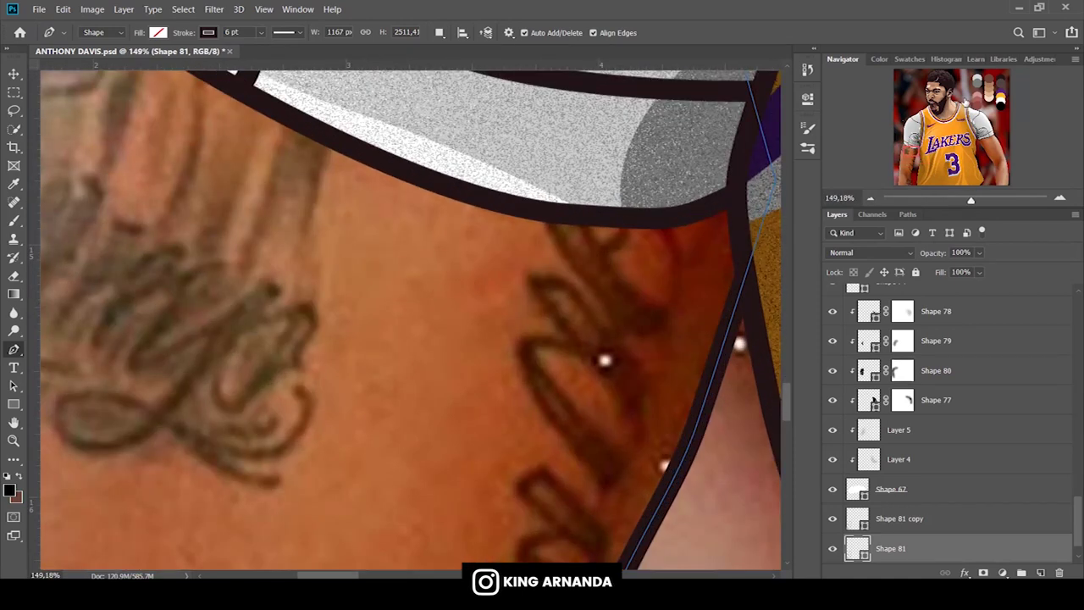
drag(381, 339, 576, 364)
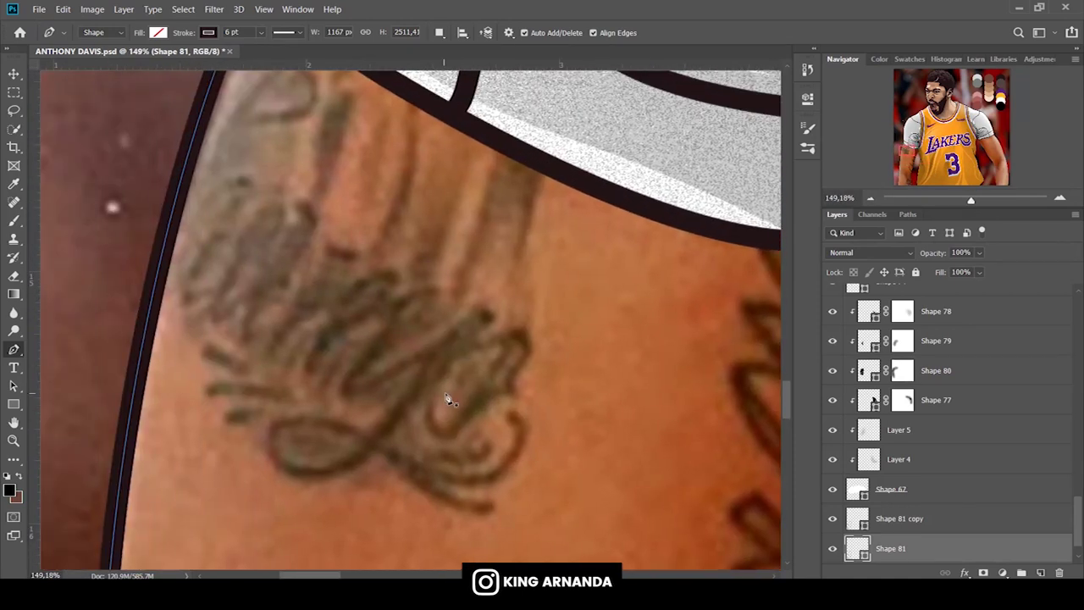
scroll(449, 399, down, 1)
click(421, 354)
Trace the first looping tattoo letter as a closed shape with no stroke.
click(207, 32)
click(139, 57)
drag(359, 385, 331, 395)
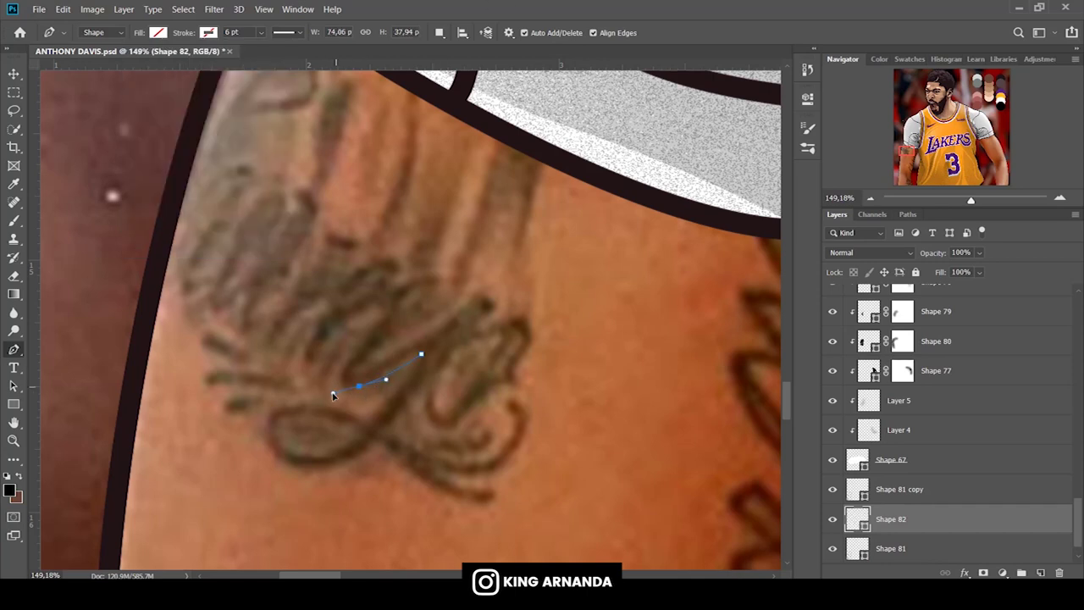
drag(366, 334, 438, 269)
drag(408, 318, 359, 377)
mouse_move(447, 318)
mouse_down()
mouse_move(474, 298)
mouse_move(478, 324)
mouse_up()
mouse_move(513, 366)
mouse_down()
mouse_move(519, 384)
mouse_move(485, 396)
mouse_up()
drag(442, 426, 422, 425)
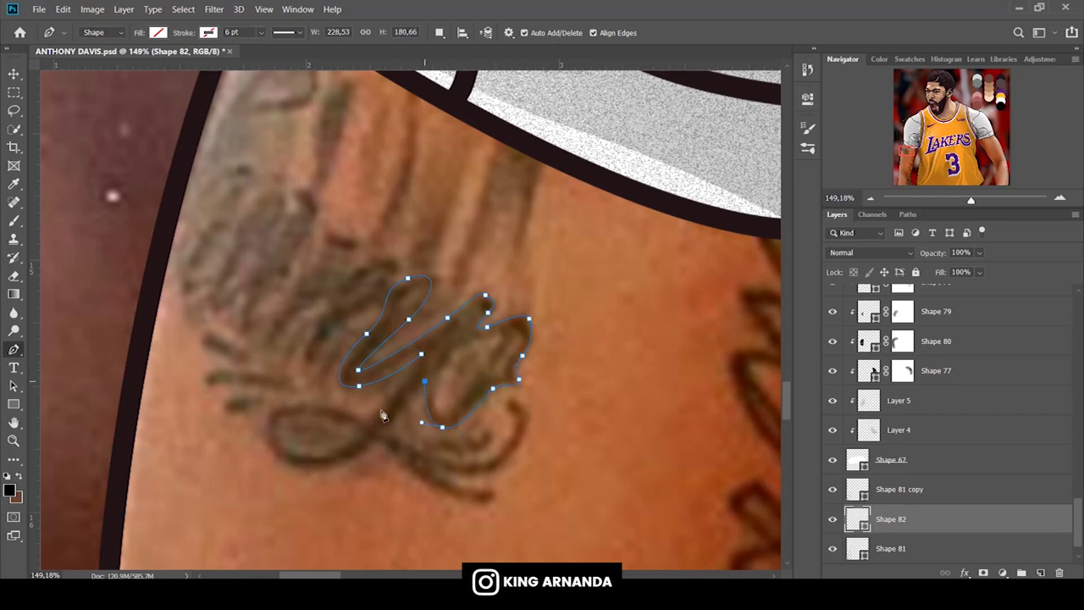
mouse_move(375, 436)
mouse_down()
mouse_move(344, 465)
mouse_move(256, 448)
mouse_up()
drag(289, 402, 320, 397)
click(420, 355)
Fill the letter shape with dark #211215 and switch the Pen to Path mode.
click(157, 33)
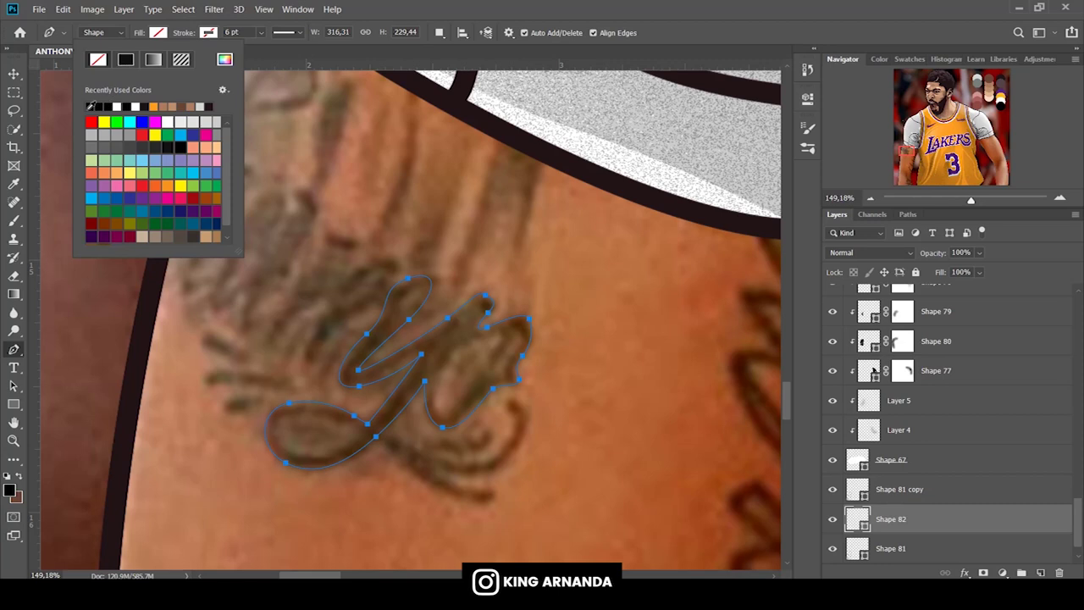
click(91, 106)
click(9, 489)
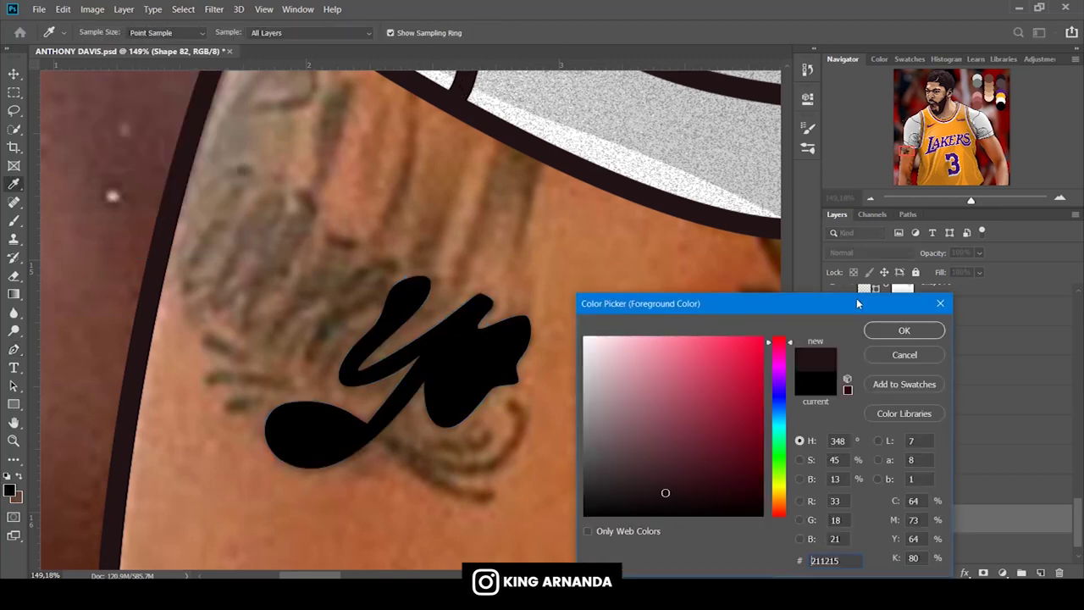
click(903, 330)
click(157, 32)
click(93, 106)
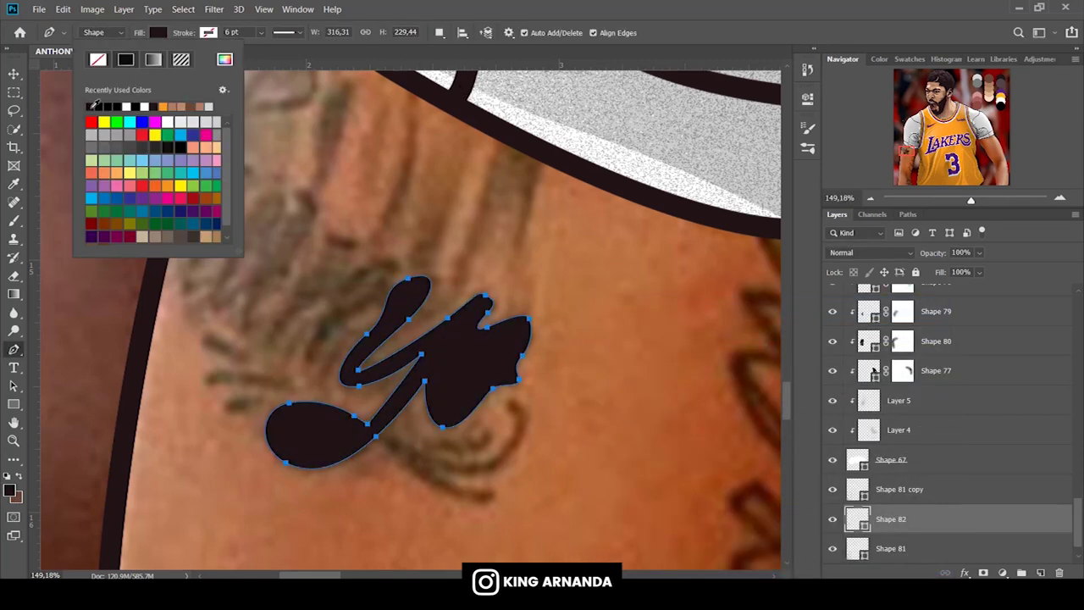
key(Return)
key(Return)
click(898, 548)
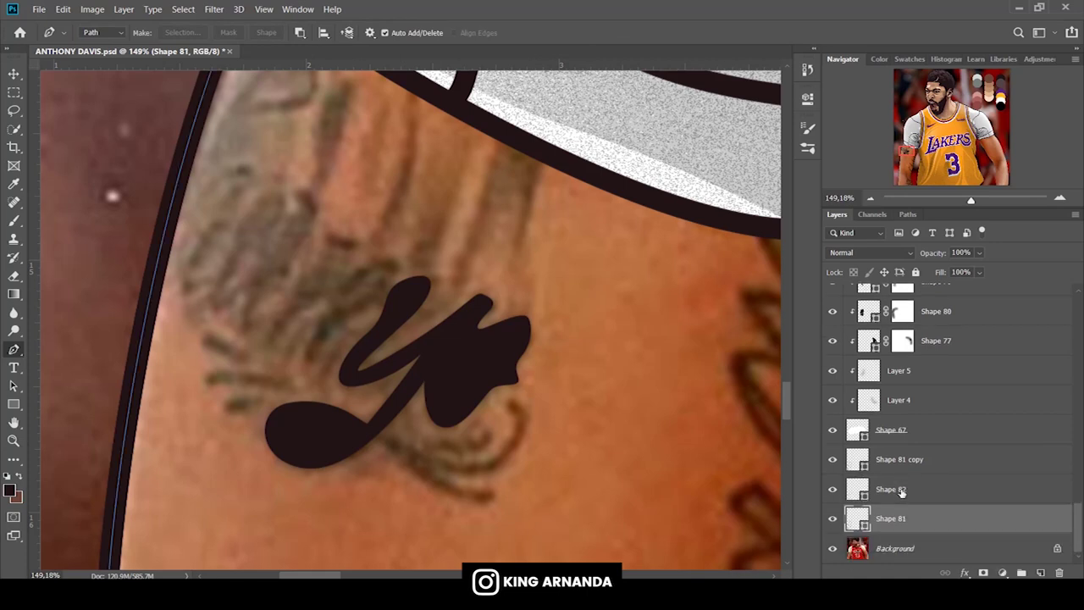
Set Shape 82 opacity to 0% and trace the letter's lower swash.
click(902, 492)
drag(935, 254, 847, 258)
click(375, 430)
drag(479, 461, 523, 456)
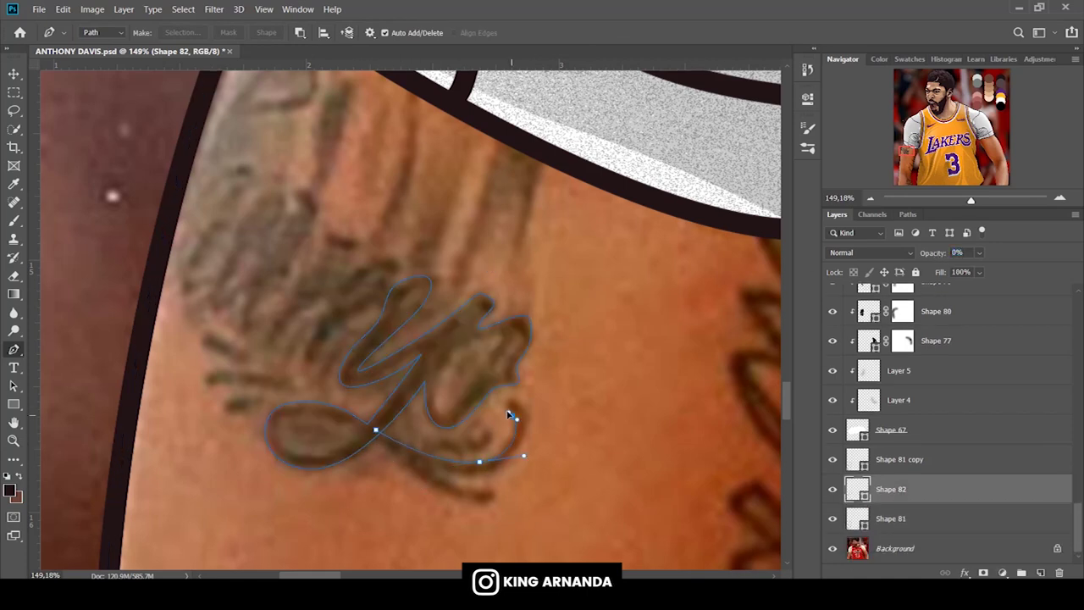
drag(520, 405, 532, 416)
drag(480, 503, 464, 503)
Combine a new closed lettering stroke into Shape 82.
click(300, 32)
click(317, 63)
click(392, 443)
mouse_move(451, 440)
mouse_down()
mouse_move(478, 436)
mouse_move(456, 457)
mouse_up()
click(392, 443)
Trace the next letter's curve as a combined subpath and reshape its loop top.
click(500, 338)
click(299, 32)
click(347, 77)
mouse_move(436, 392)
mouse_down()
mouse_move(472, 343)
mouse_move(491, 378)
mouse_up()
click(520, 340)
drag(519, 334, 526, 328)
drag(928, 254, 542, 262)
drag(415, 295, 429, 287)
Add a small accent stroke and another small stroke as combined subpaths.
click(339, 421)
drag(290, 415, 283, 417)
drag(297, 455, 322, 462)
click(340, 422)
click(335, 438)
drag(313, 433, 330, 442)
click(301, 32)
click(356, 75)
scroll(307, 384, up, 2)
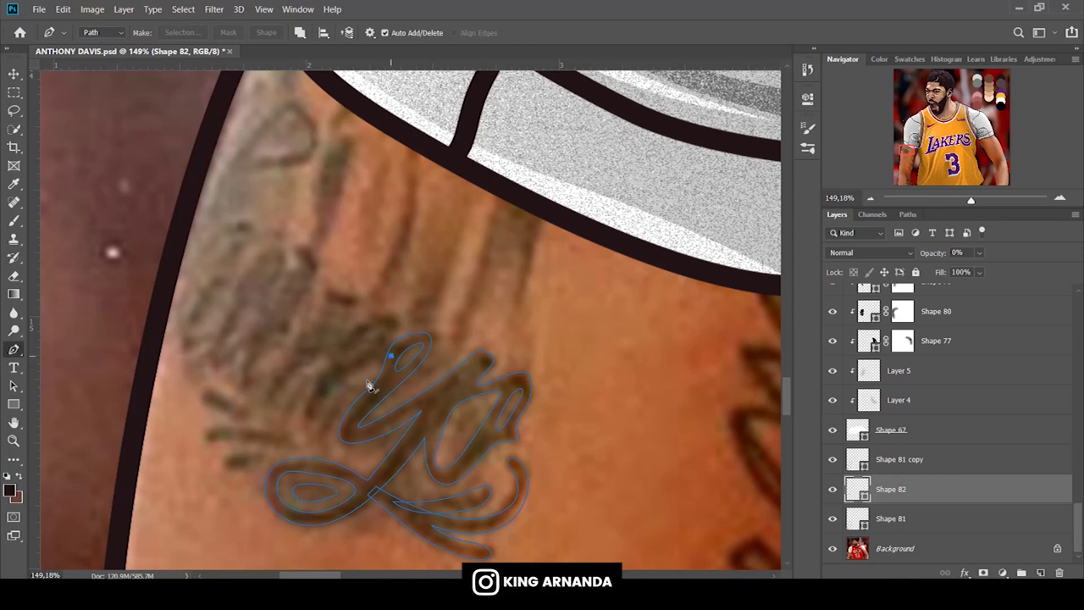
Trace and smooth another closed letter loop of the tattoo.
click(371, 320)
drag(322, 359, 314, 383)
drag(308, 432, 335, 385)
drag(387, 348, 405, 326)
click(371, 320)
drag(373, 324, 294, 370)
drag(243, 398, 235, 381)
Zoom to 246% and trace the tall letter stroke as a closed outline.
drag(974, 201, 981, 201)
scroll(314, 507, left, 5)
scroll(394, 290, up, 2)
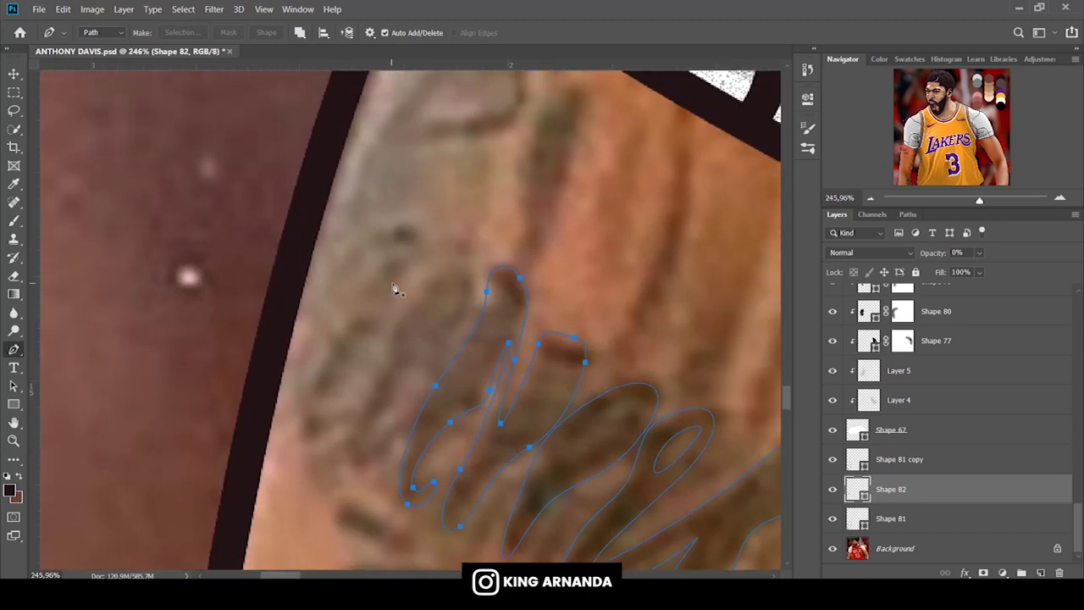
drag(356, 279, 339, 311)
drag(310, 380, 303, 381)
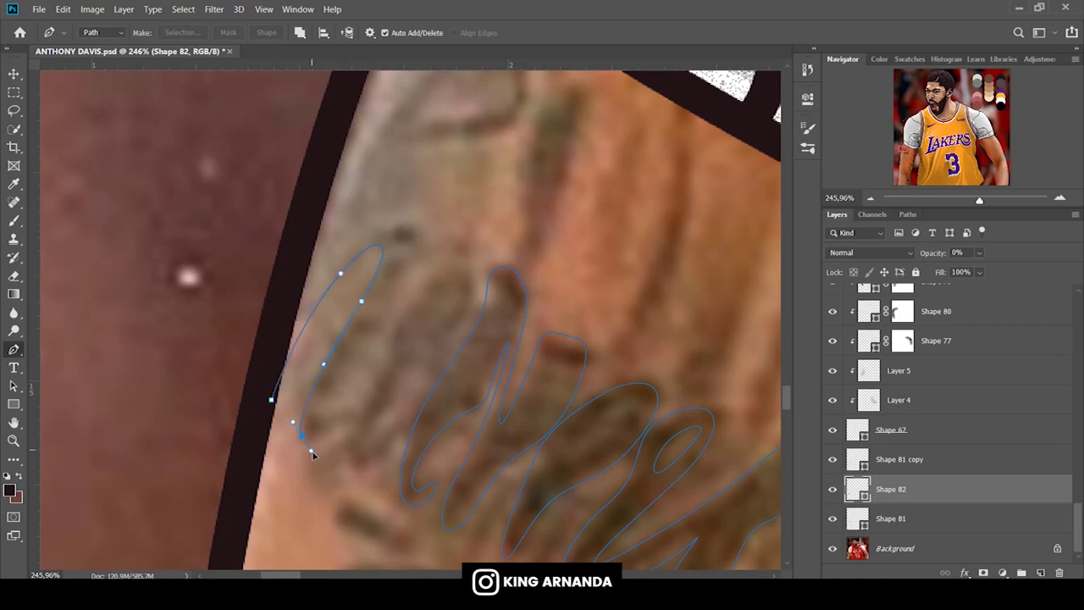
drag(310, 452, 298, 433)
drag(356, 416, 378, 340)
drag(299, 300, 256, 382)
click(271, 398)
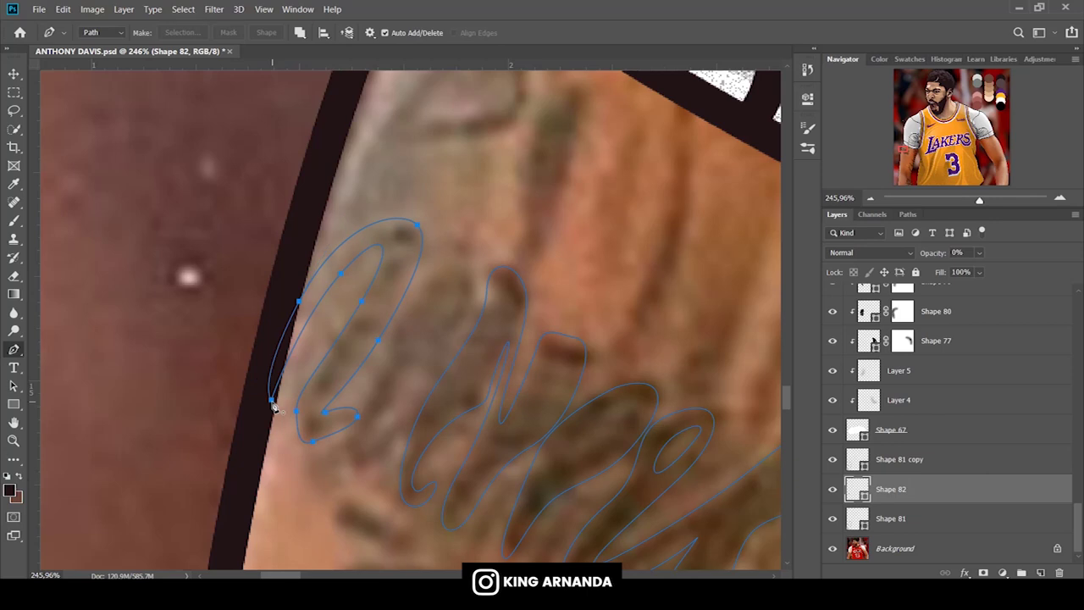
Start tracing the next letter and combine it with Shape 82.
click(434, 394)
click(457, 297)
click(300, 32)
click(339, 82)
scroll(590, 354, down, 2)
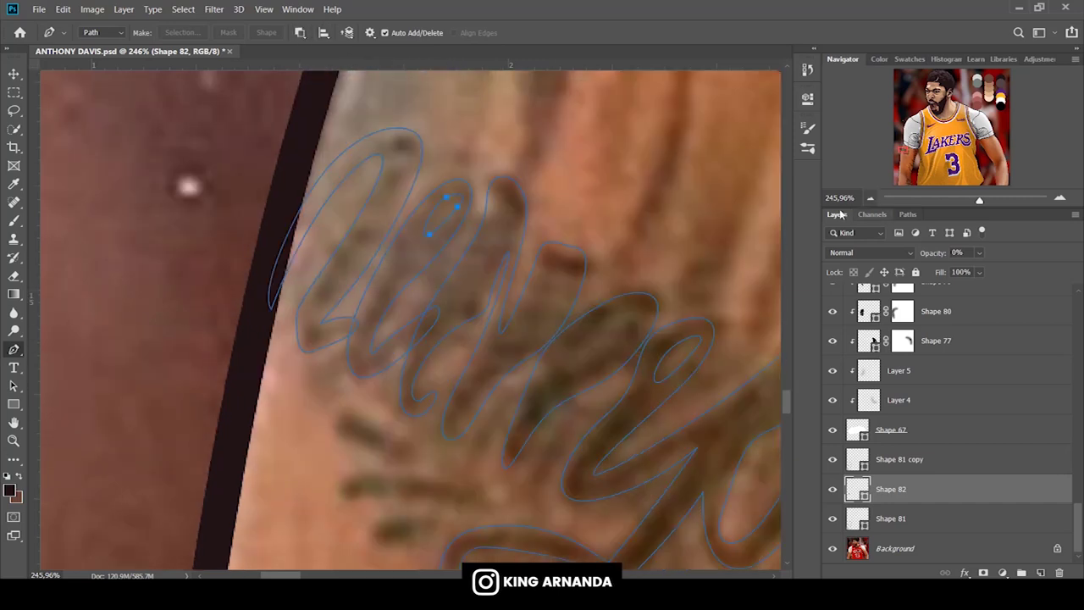
Trace another combined letter stroke, then undo the unfinished segment.
click(623, 333)
drag(606, 327, 625, 318)
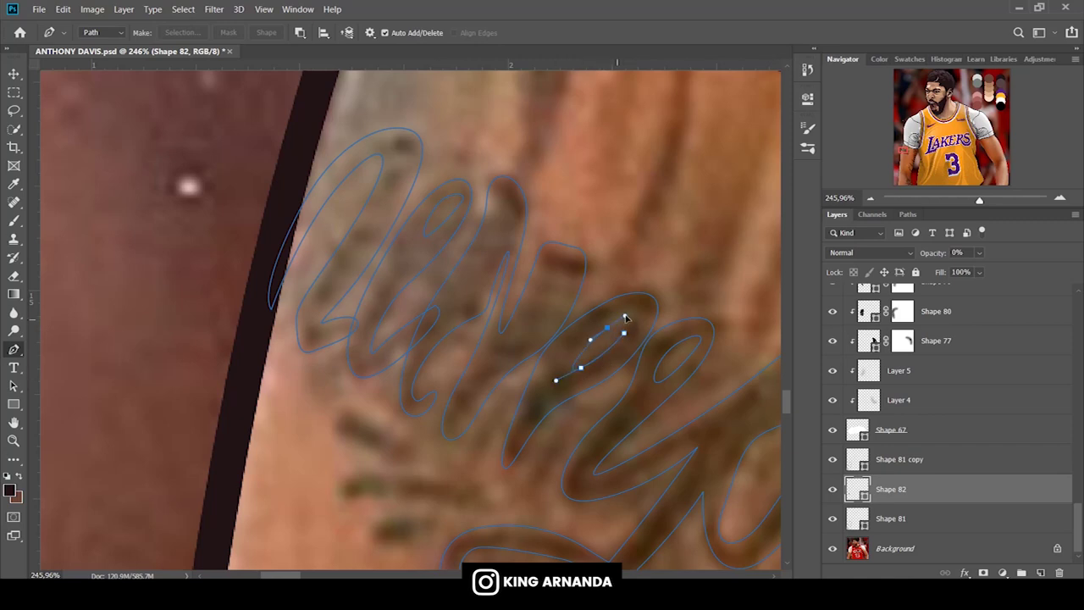
click(550, 280)
scroll(573, 327, down, 3)
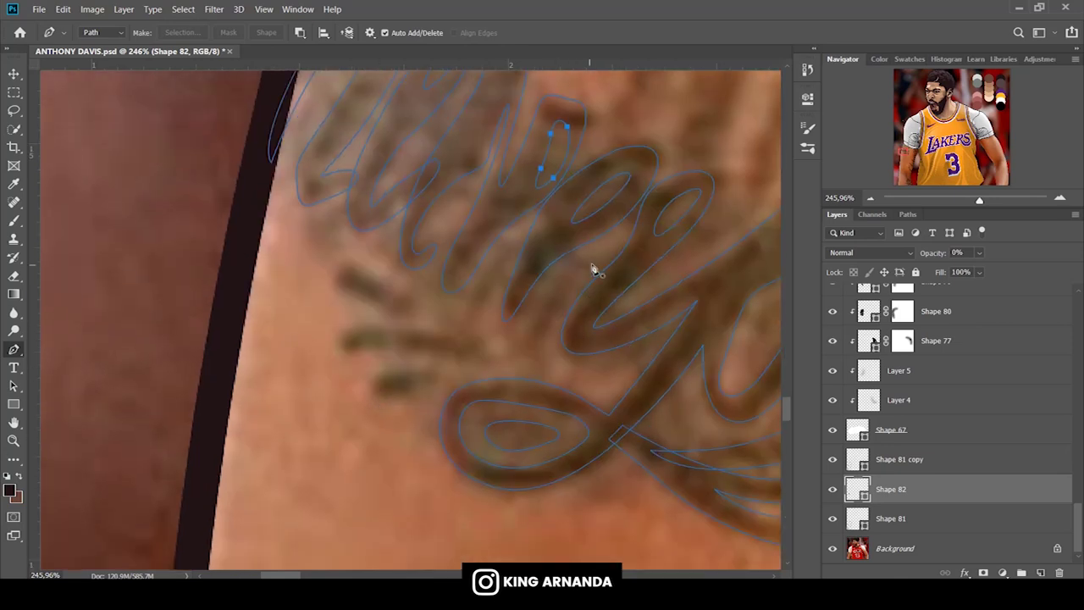
click(310, 30)
click(305, 64)
drag(551, 317, 525, 361)
key(ctrl+z)
key(ctrl+z)
key(ctrl+z)
Trace the letter near the sleeve and combine it into Shape 82.
drag(894, 155, 904, 149)
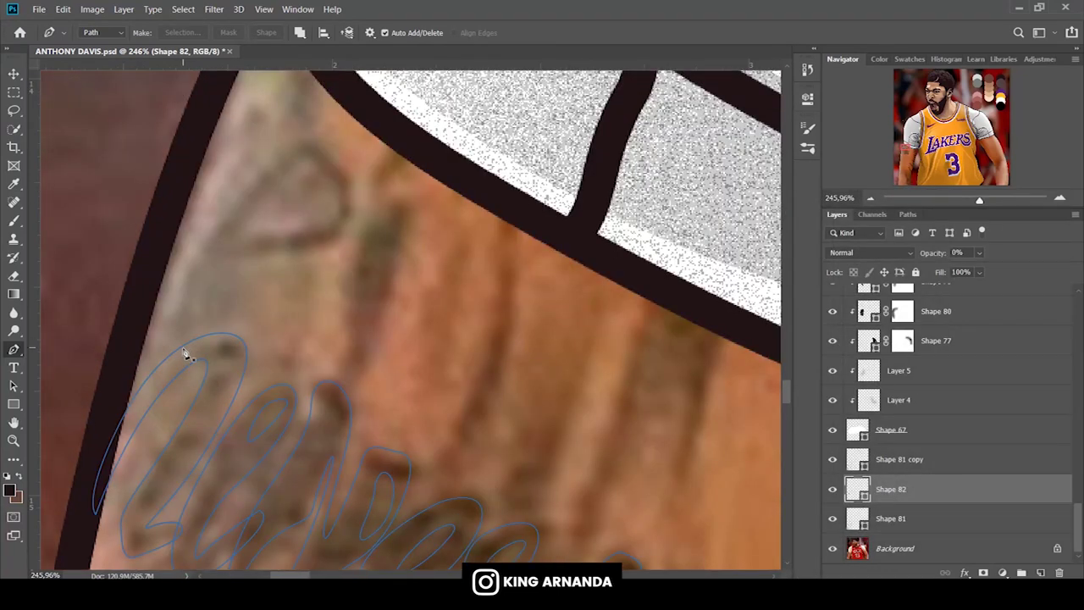
drag(230, 252, 266, 247)
drag(311, 134, 298, 121)
drag(181, 295, 162, 357)
click(183, 350)
click(300, 32)
click(322, 65)
Restore Shape 82 to 100% opacity and switch the Pen back to Shape mode.
drag(925, 253, 999, 253)
scroll(636, 356, down, 5)
scroll(637, 356, up, 3)
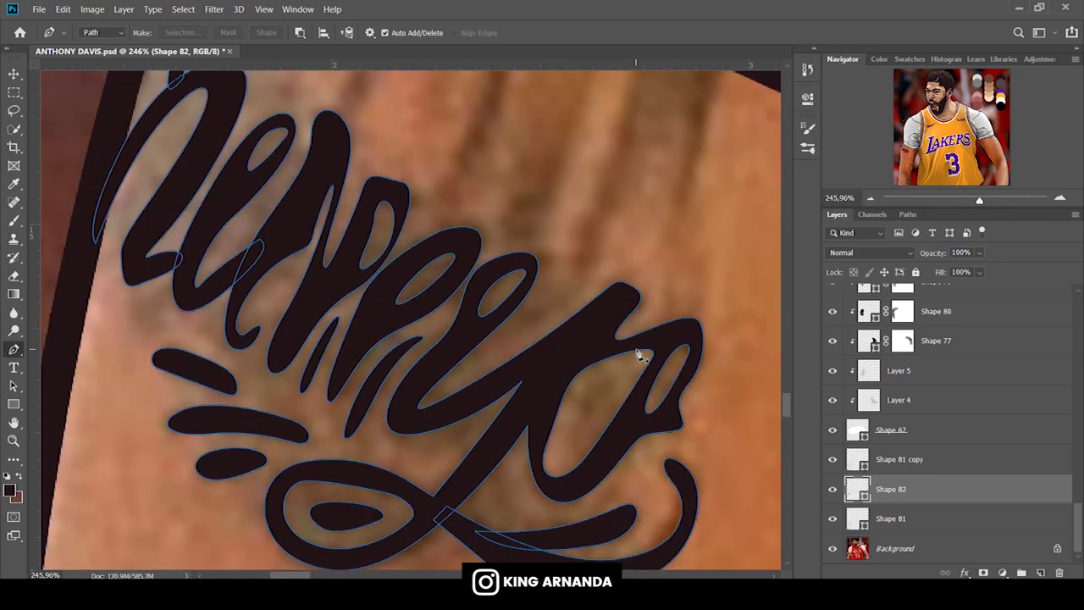
scroll(636, 356, up, 2)
click(97, 32)
click(832, 489)
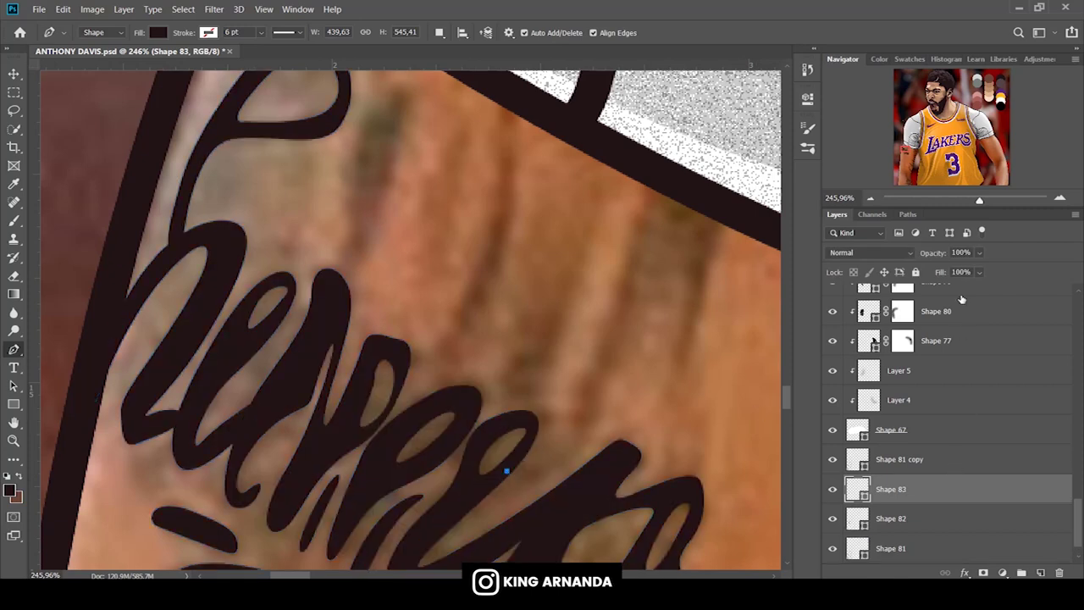
text(11)
Outline the first shadow stroke from the sleeve edge down the upper arm and show it fully opaque.
drag(834, 255, 825, 256)
click(580, 392)
click(614, 301)
click(646, 171)
click(728, 206)
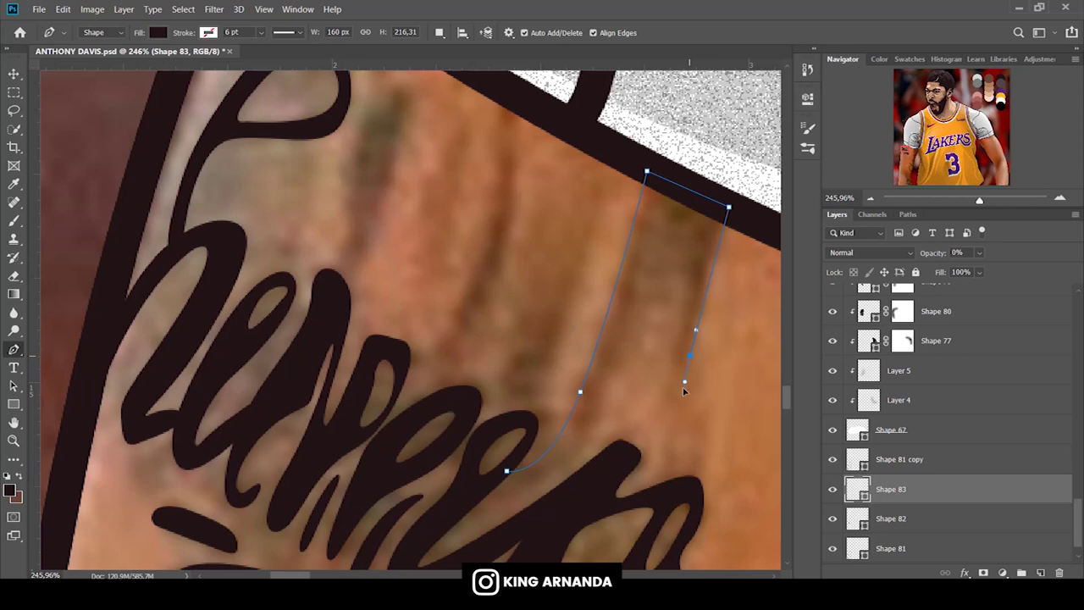
drag(529, 490, 523, 496)
click(481, 491)
click(507, 471)
key(0)
Add a layer mask and set the brush to Normal blending at 34% opacity.
key(b)
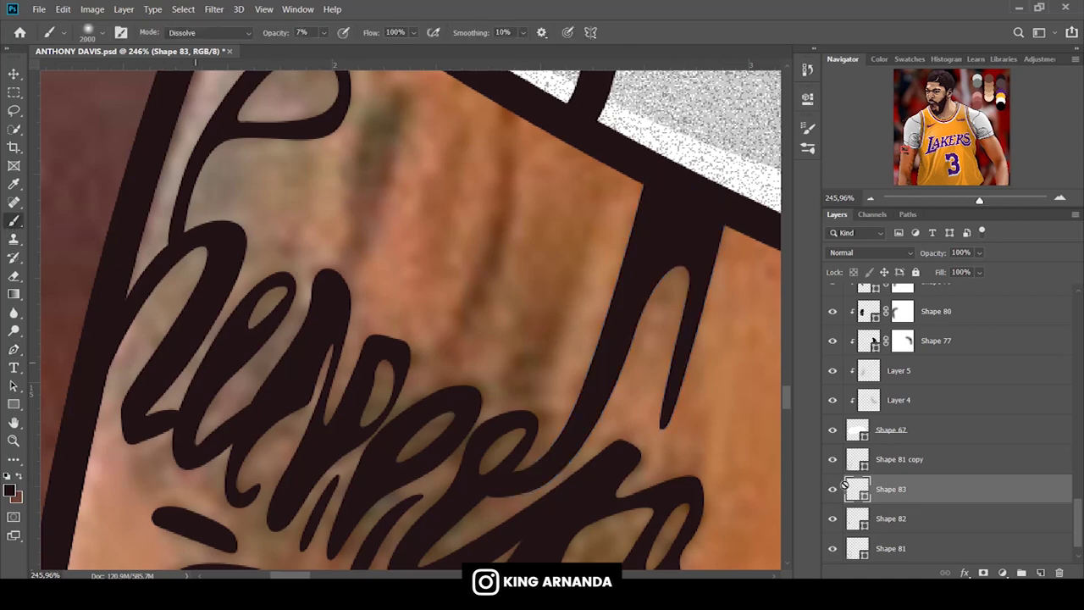
click(982, 572)
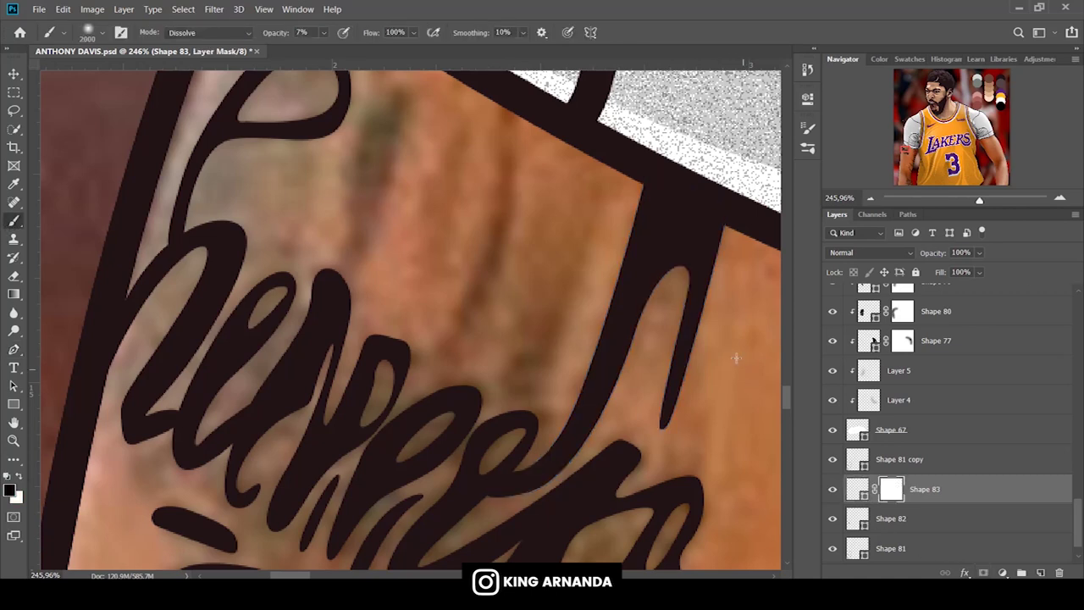
click(99, 37)
click(208, 33)
click(186, 39)
text(34)
key(Return)
Paint the mask to fade the first shadow into a translucent band, then swap to white at full opacity.
key(bracketright)
key(bracketright)
key(bracketright)
drag(690, 254, 677, 398)
key(bracketright)
key(bracketright)
drag(686, 461, 712, 364)
key(x)
key(bracketleft)
key(0)
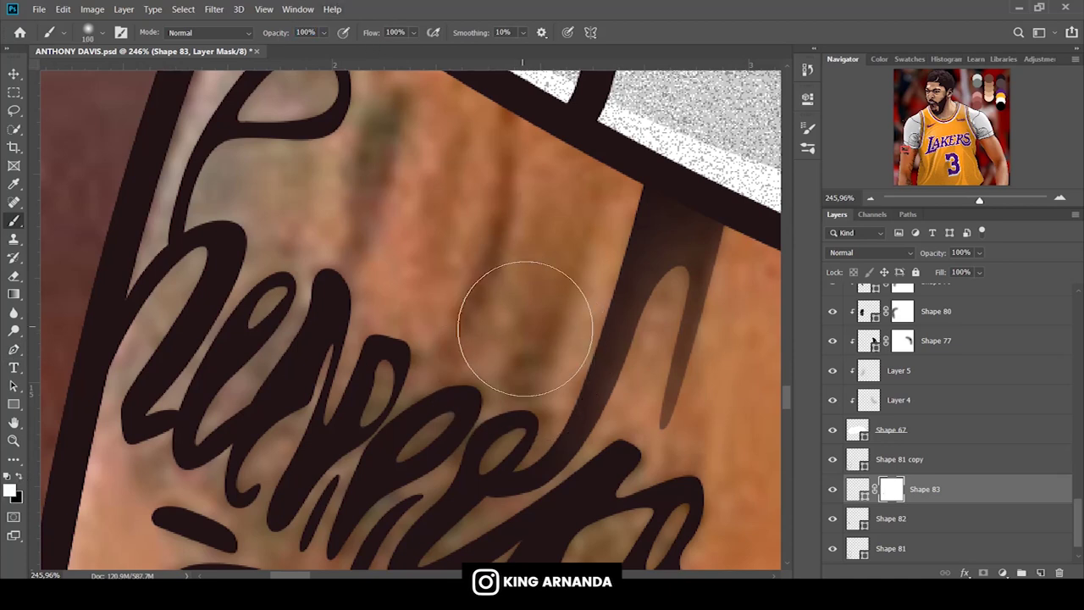
key(bracketright)
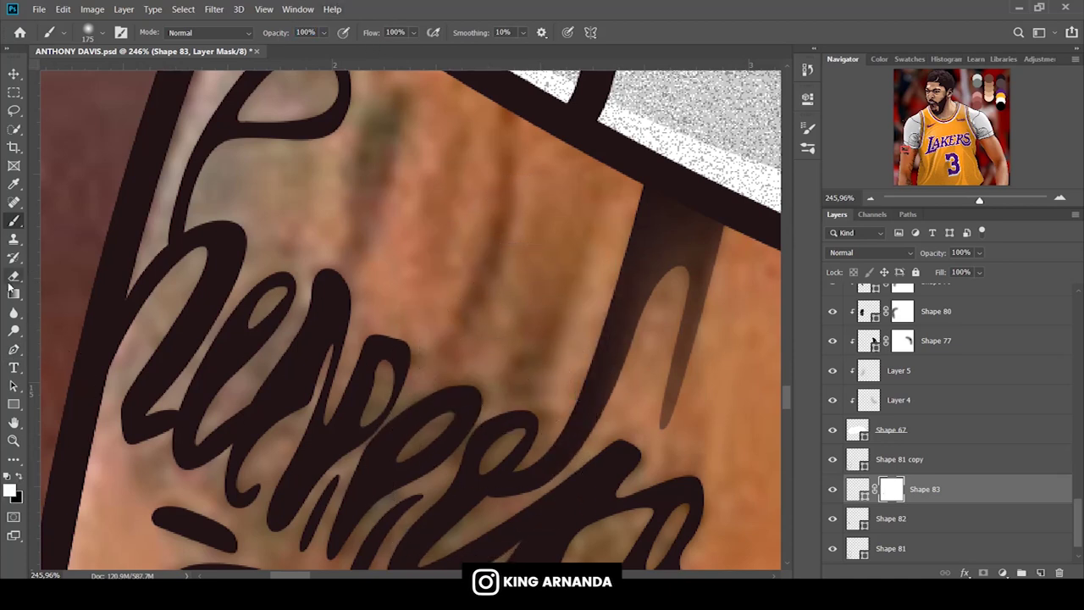
Draw a second curved shadow shape from the sleeve down the arm.
click(13, 349)
scroll(622, 282, down, 1)
click(613, 138)
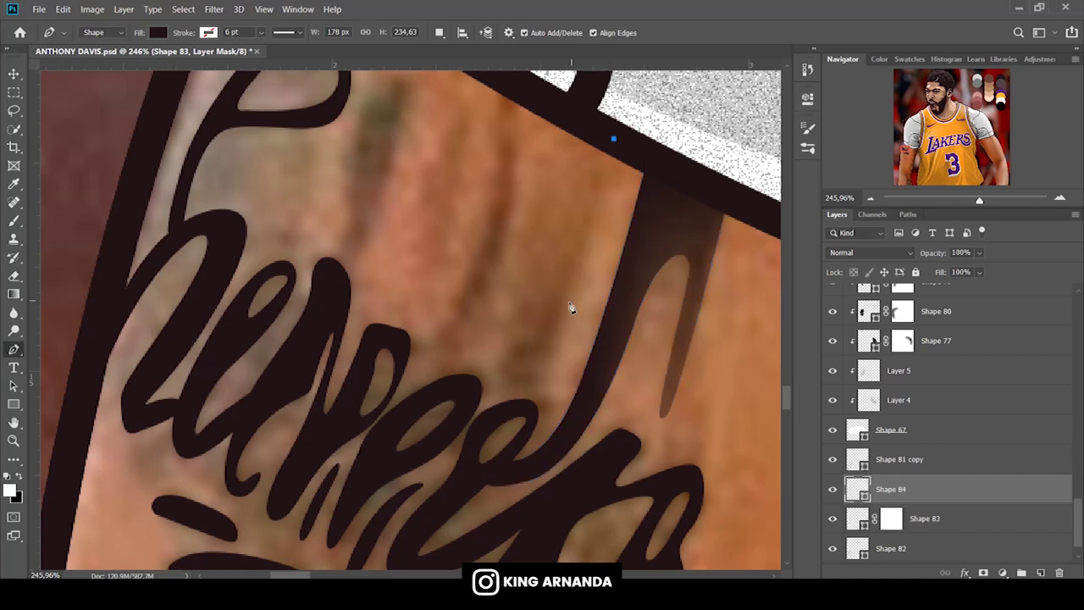
drag(568, 302, 559, 376)
drag(510, 408, 489, 405)
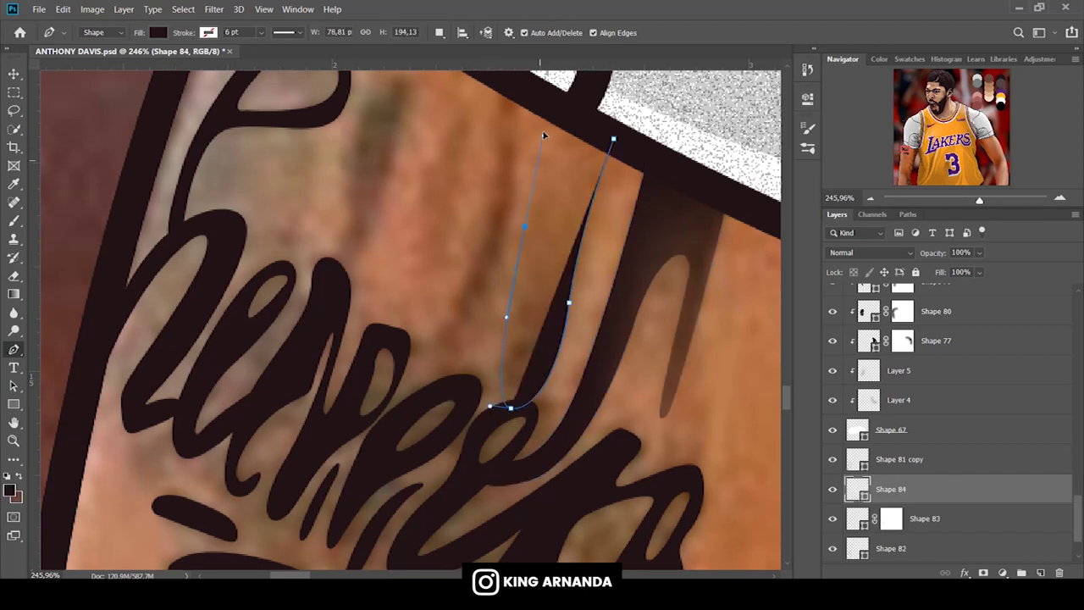
drag(525, 226, 546, 143)
click(544, 100)
click(613, 138)
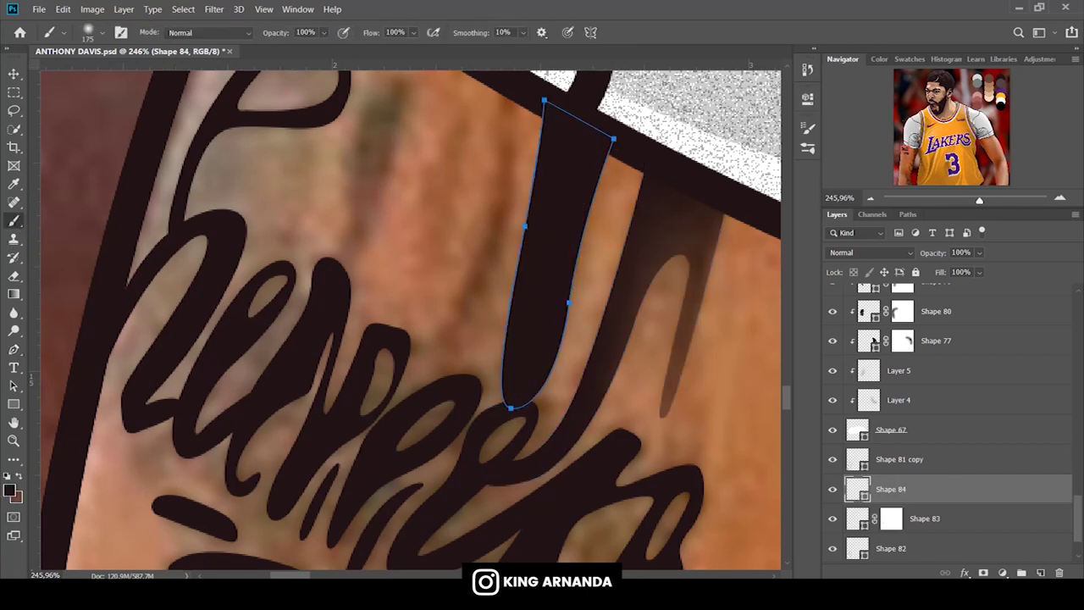
Mask the second shadow and brush most of it away.
click(982, 572)
key(b)
scroll(59, 355, up, 3)
drag(284, 33, 261, 33)
drag(629, 193, 508, 290)
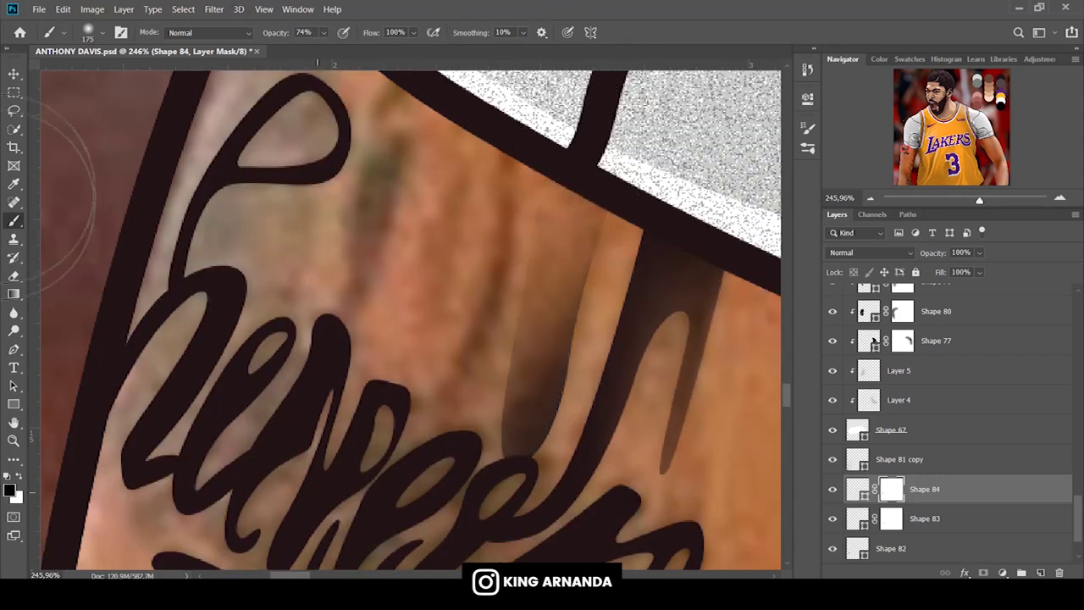
Begin a third shadow shape at the sleeve, curving its edge down the arm.
key(p)
click(521, 140)
drag(497, 320, 463, 425)
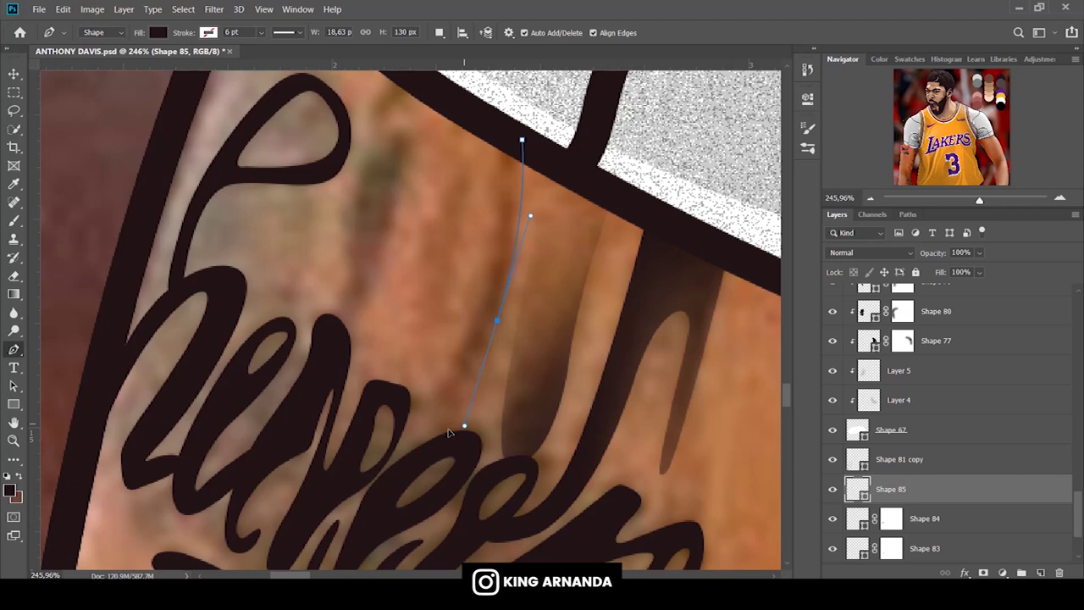
click(426, 425)
mouse_move(466, 330)
mouse_down()
mouse_move(495, 280)
mouse_move(501, 176)
mouse_up()
click(495, 131)
drag(484, 124, 483, 121)
click(423, 87)
click(387, 241)
drag(337, 346, 352, 346)
drag(350, 243, 346, 188)
Finish the third shadow's upper-left curve and close its outline.
scroll(366, 161, up, 1)
scroll(372, 160, up, 1)
drag(383, 129, 363, 99)
scroll(363, 99, up, 1)
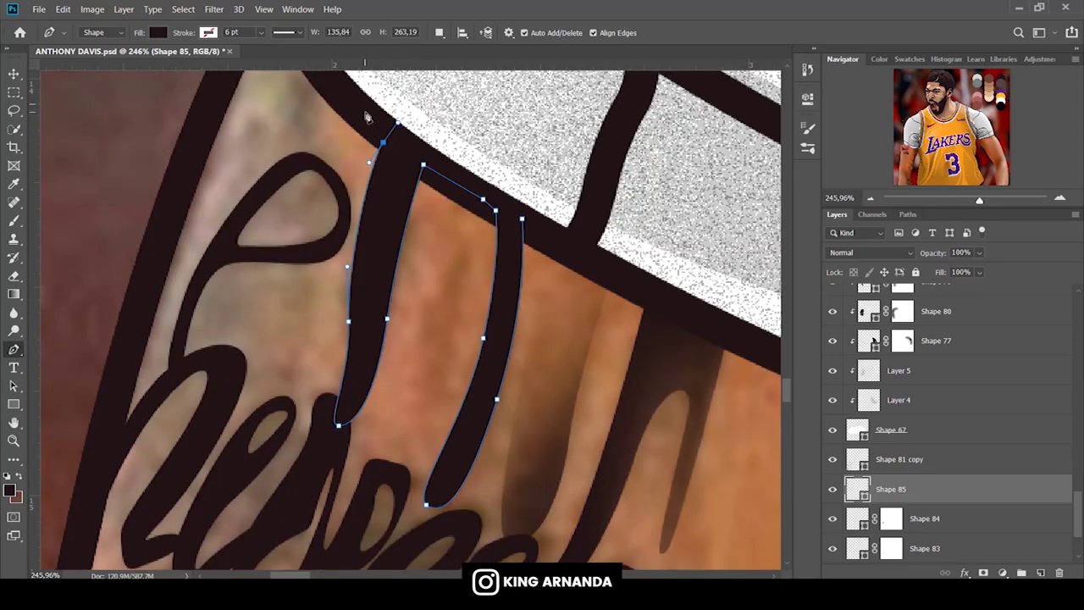
click(324, 121)
drag(264, 203, 239, 222)
click(209, 150)
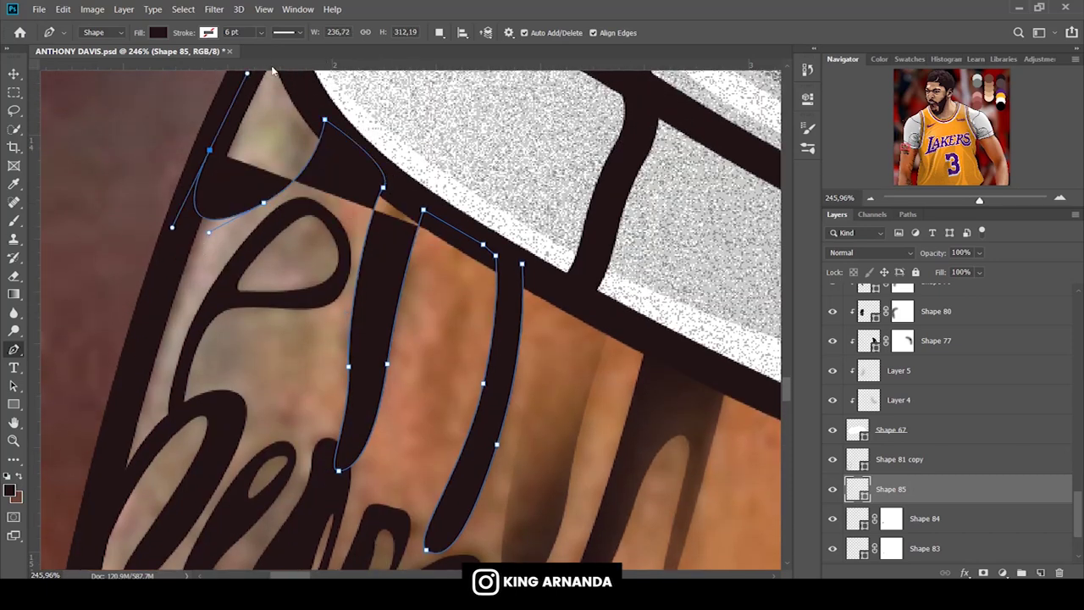
scroll(238, 101, up, 1)
click(246, 130)
click(276, 93)
click(521, 324)
Mask and soften the third shadow, trying 72% then setting 100% opacity.
click(13, 220)
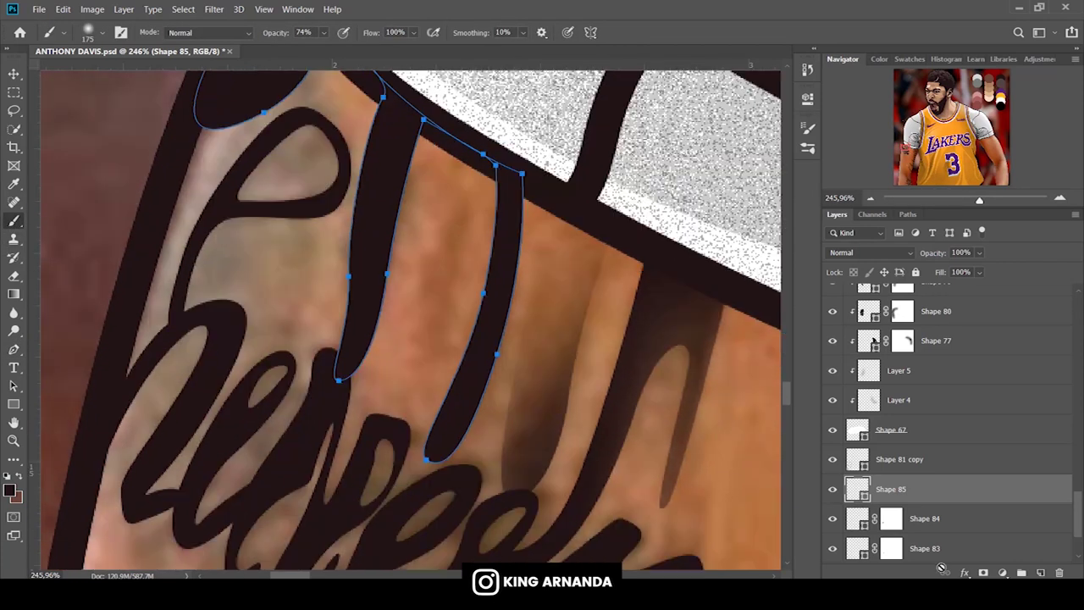
click(983, 573)
drag(263, 34, 269, 34)
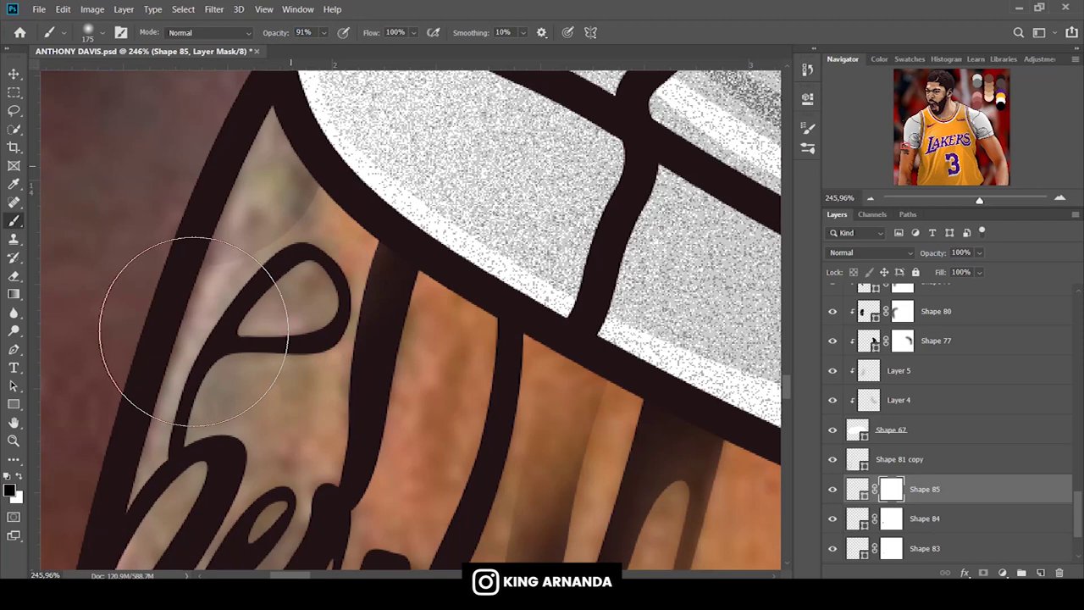
scroll(194, 326, down, 1)
text(72)
scroll(398, 484, down, 3)
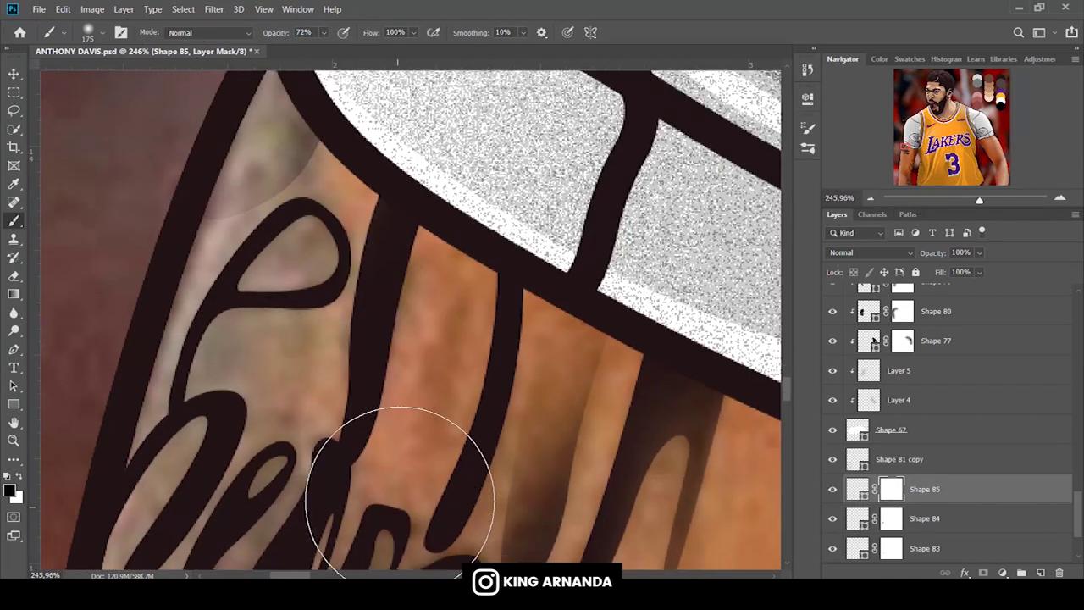
text(100)
key(Return)
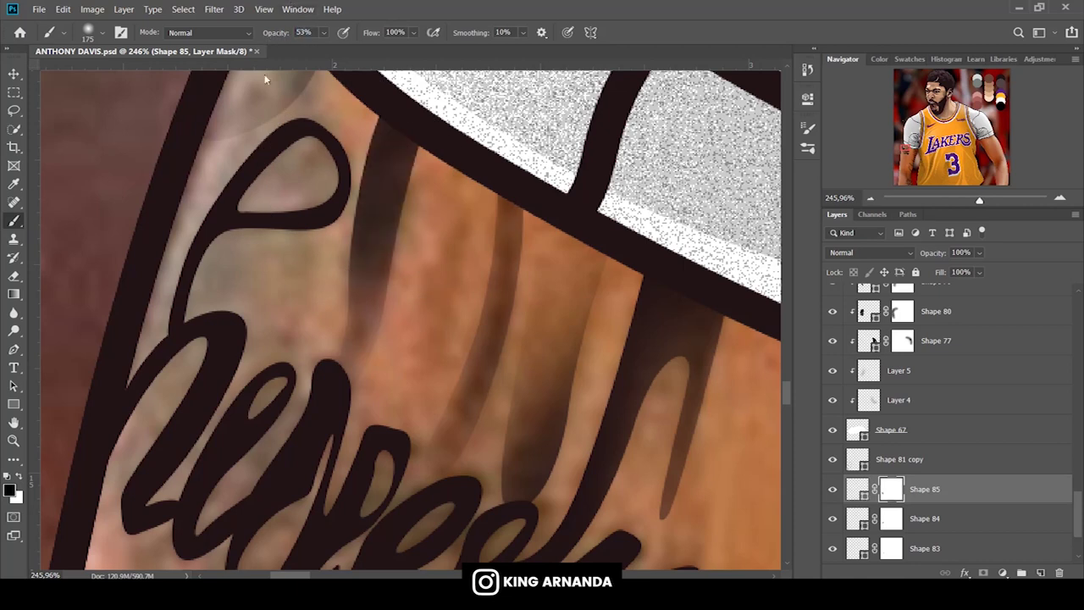
Draw a fourth curved shadow shape below the sleeve.
key(p)
click(474, 167)
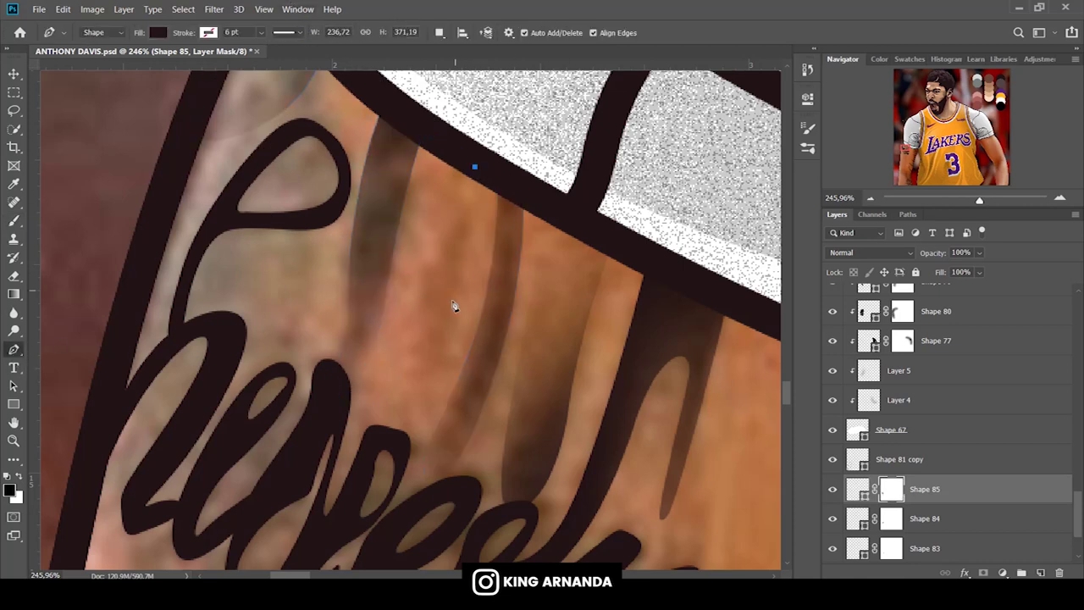
drag(448, 347, 418, 426)
drag(396, 369, 401, 315)
drag(439, 134, 447, 121)
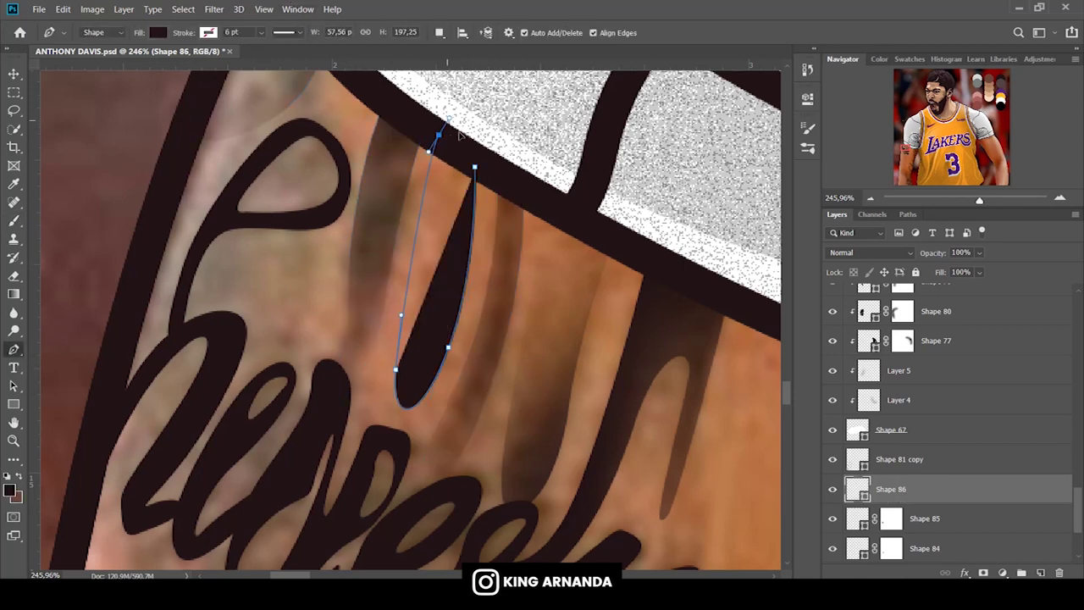
click(474, 167)
Mask the fourth shadow and fade it into the skin.
click(15, 222)
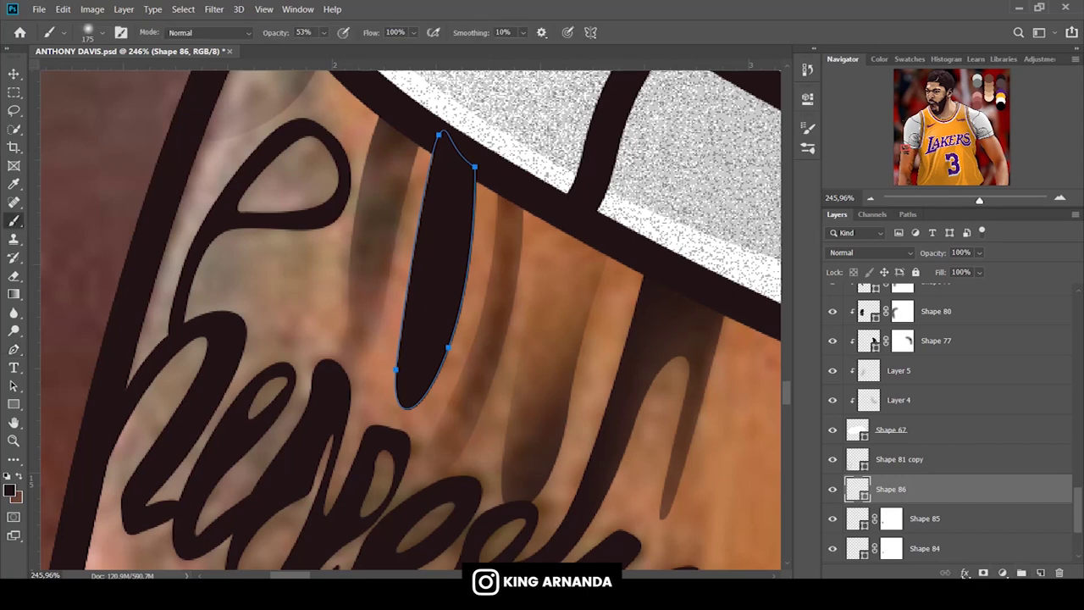
click(983, 573)
drag(265, 36, 294, 36)
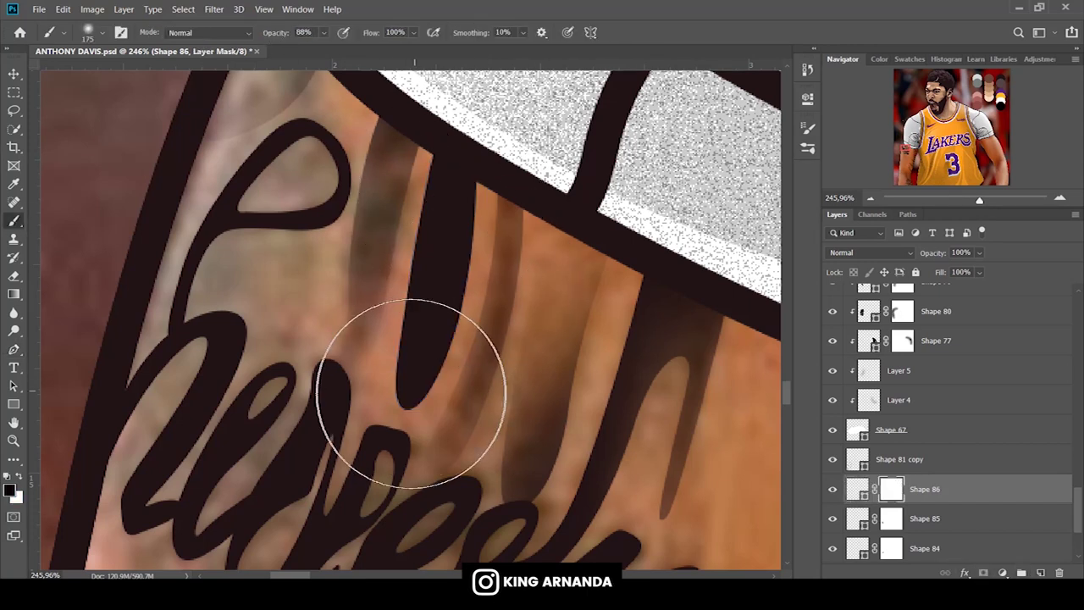
drag(440, 153, 363, 448)
Toggle the lettering layer's visibility to compare, then select the tattoo lettering layer.
scroll(399, 314, down, 5)
scroll(399, 314, down, 5)
mouse_move(979, 199)
mouse_down()
mouse_move(966, 203)
mouse_move(976, 200)
mouse_up()
scroll(931, 423, down, 3)
click(832, 488)
click(886, 493)
key(p)
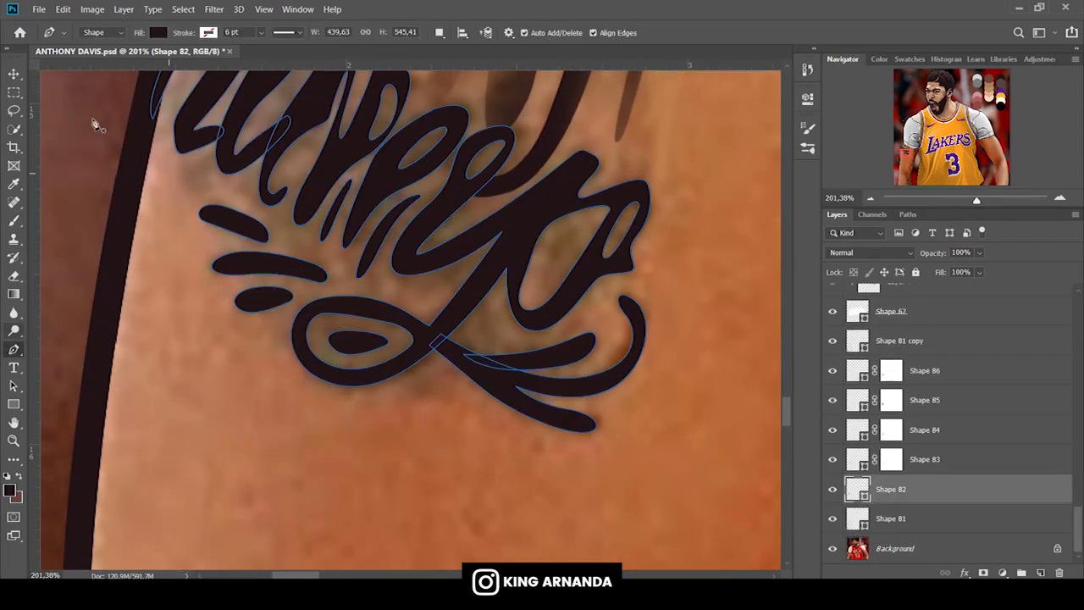
click(894, 523)
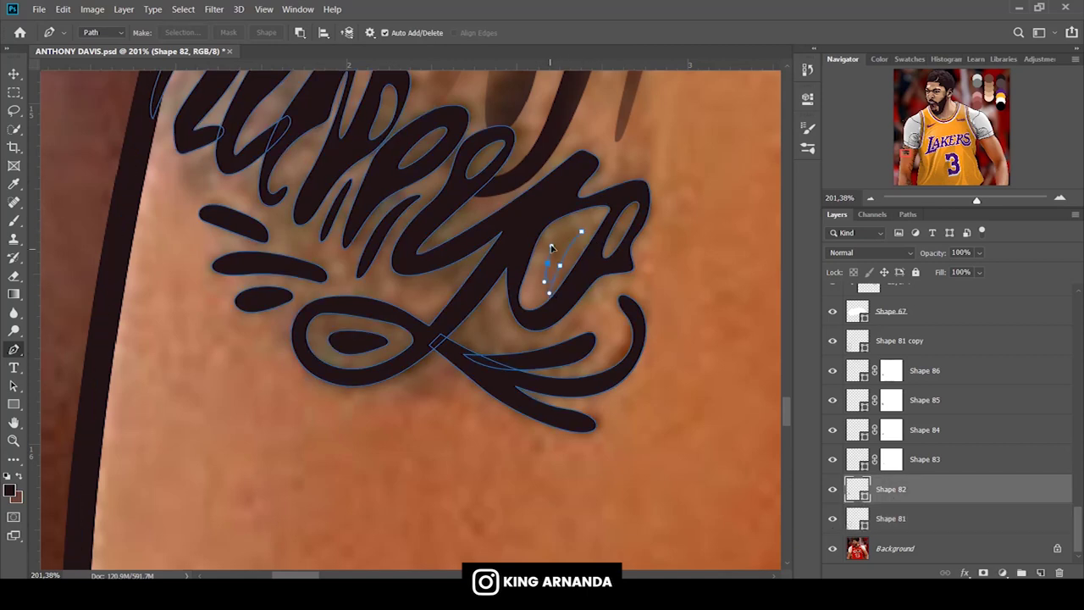
click(300, 32)
click(339, 65)
scroll(407, 322, right, 5)
scroll(406, 321, right, 5)
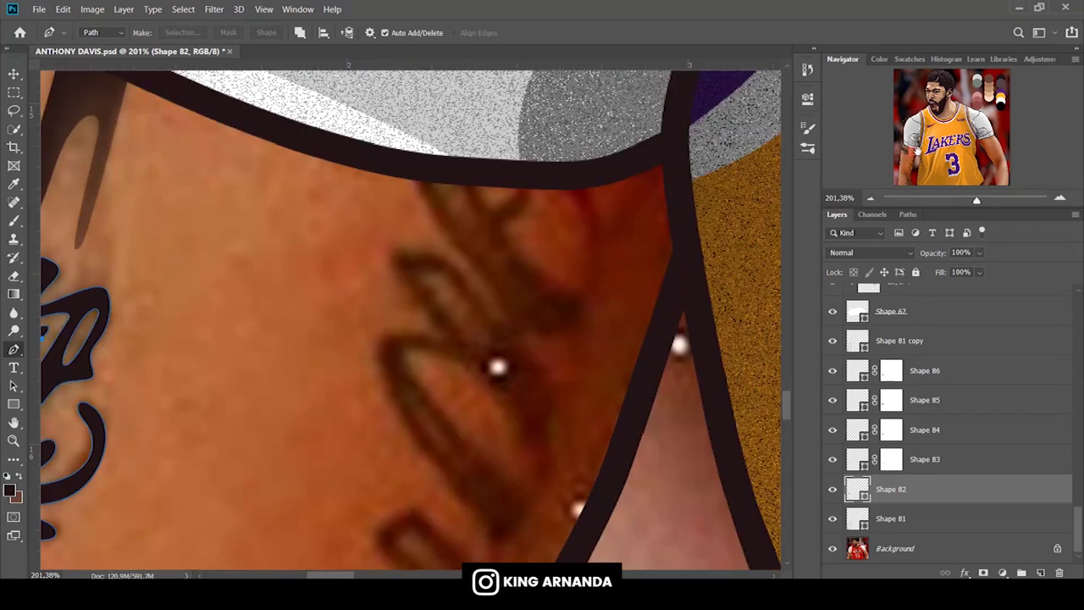
click(101, 33)
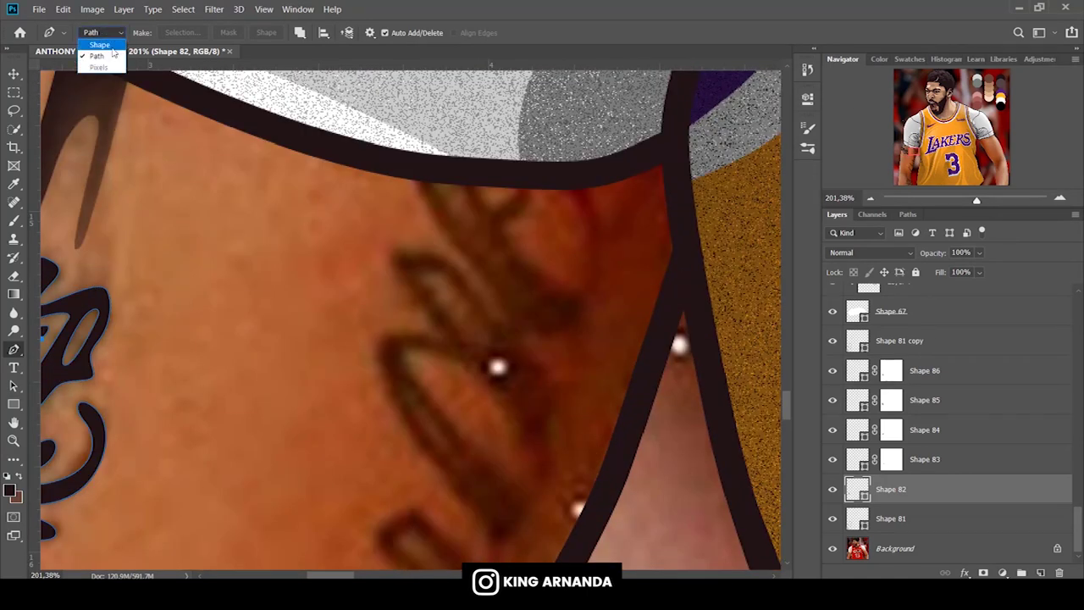
text(13)
click(946, 196)
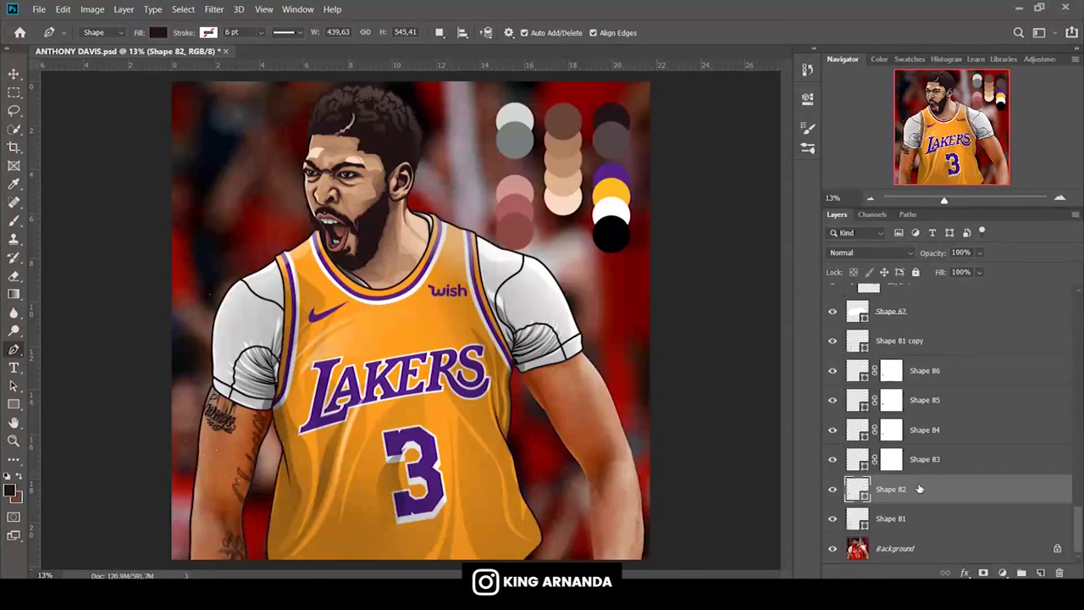
click(897, 548)
click(832, 548)
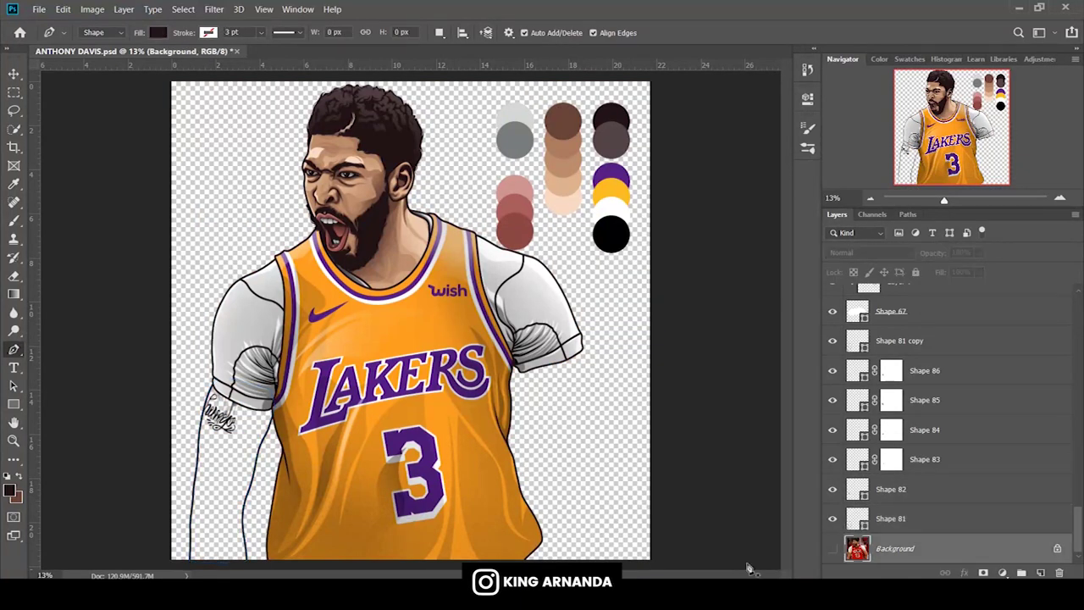
key(b)
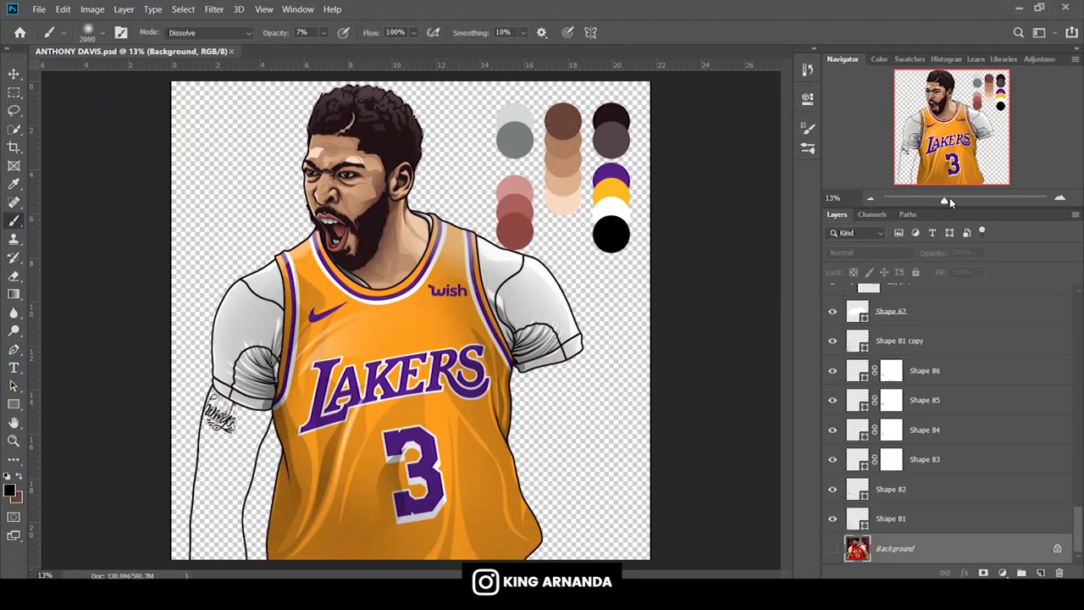
drag(950, 202, 960, 197)
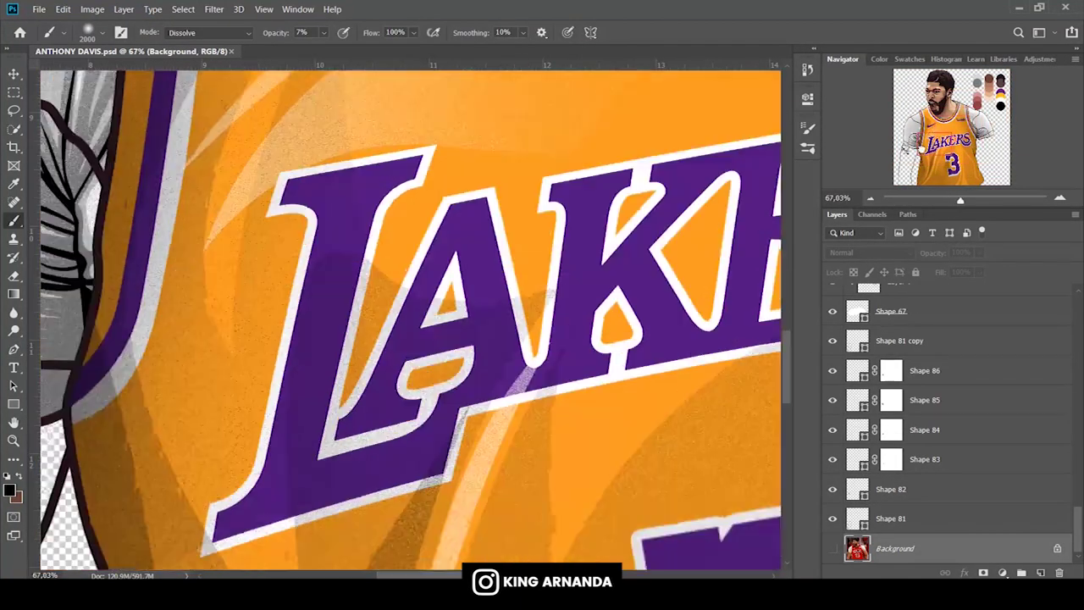
drag(950, 127, 906, 158)
click(13, 349)
click(889, 488)
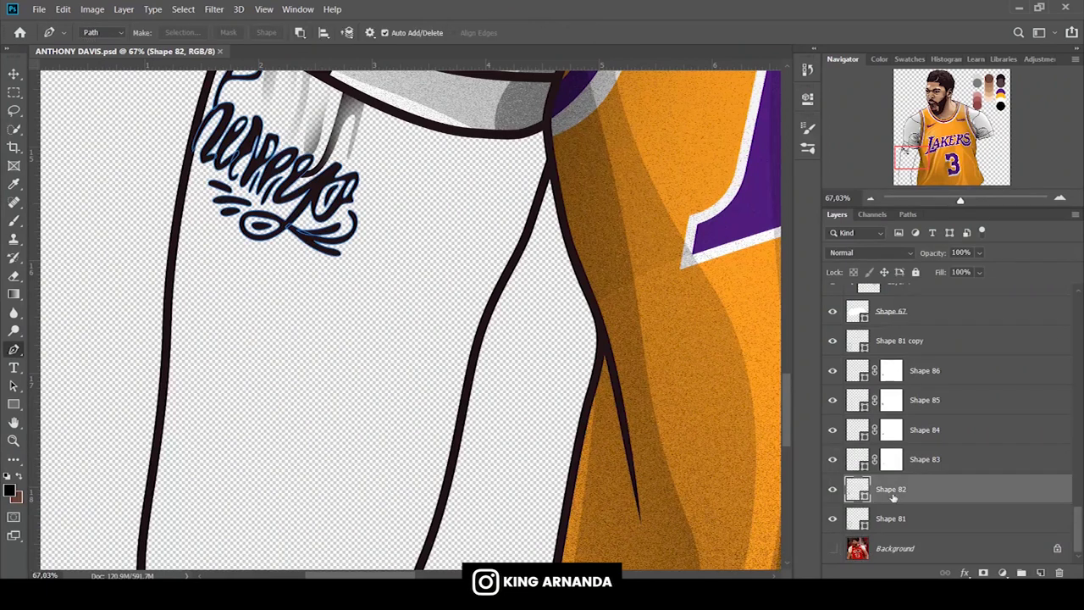
click(832, 548)
drag(959, 202, 978, 202)
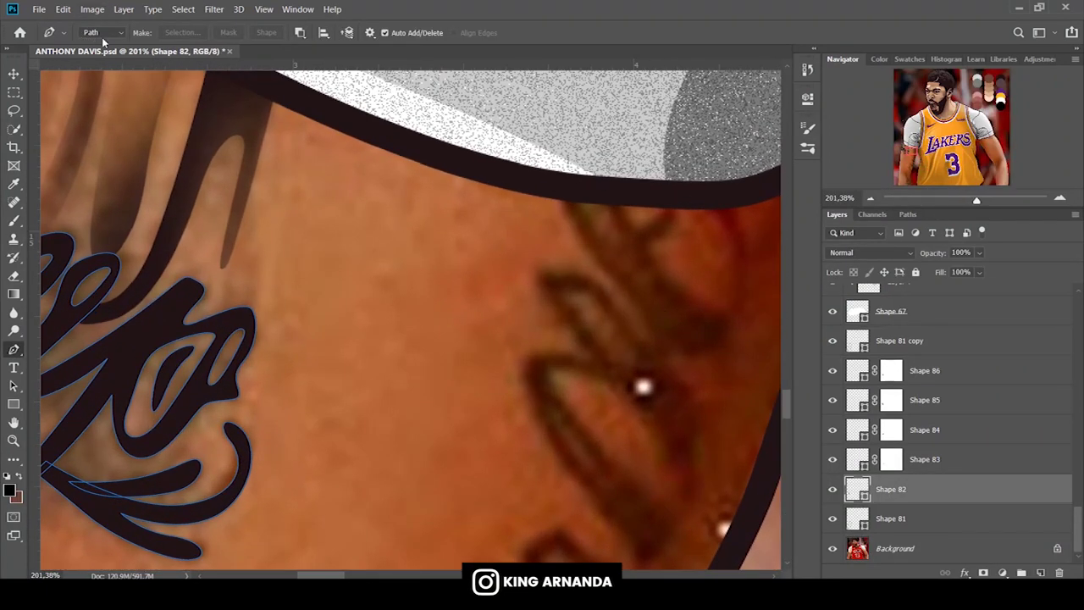
click(90, 32)
click(93, 51)
click(671, 314)
click(621, 248)
click(610, 228)
Trace the U-shaped outline of the first looping tattoo letter below the sleeve.
drag(596, 194, 651, 205)
drag(930, 252, 807, 271)
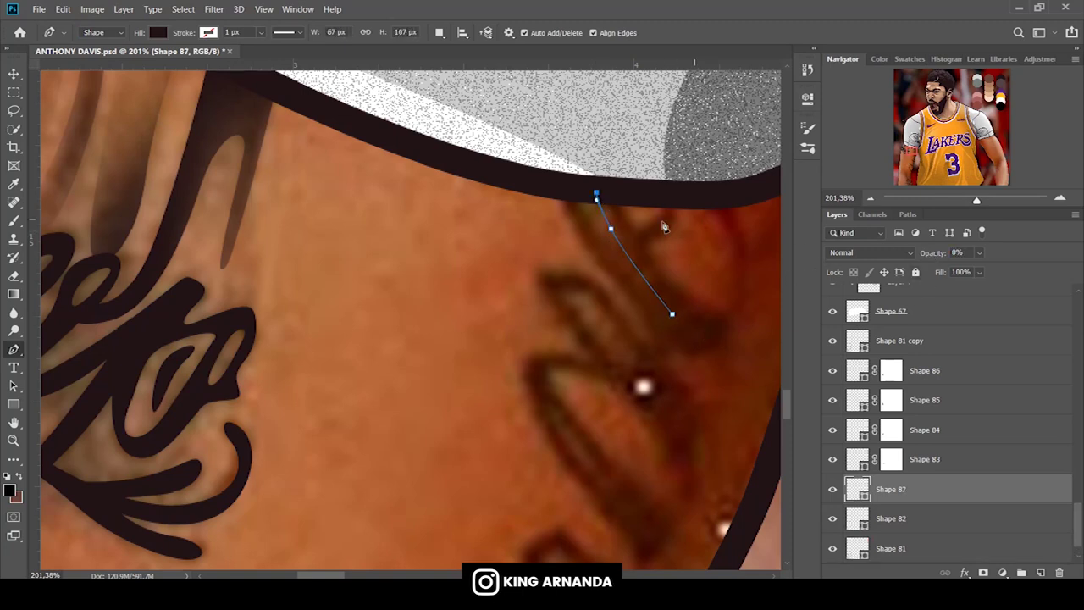
mouse_move(635, 225)
mouse_down()
mouse_move(684, 197)
mouse_move(651, 244)
mouse_move(668, 273)
mouse_up()
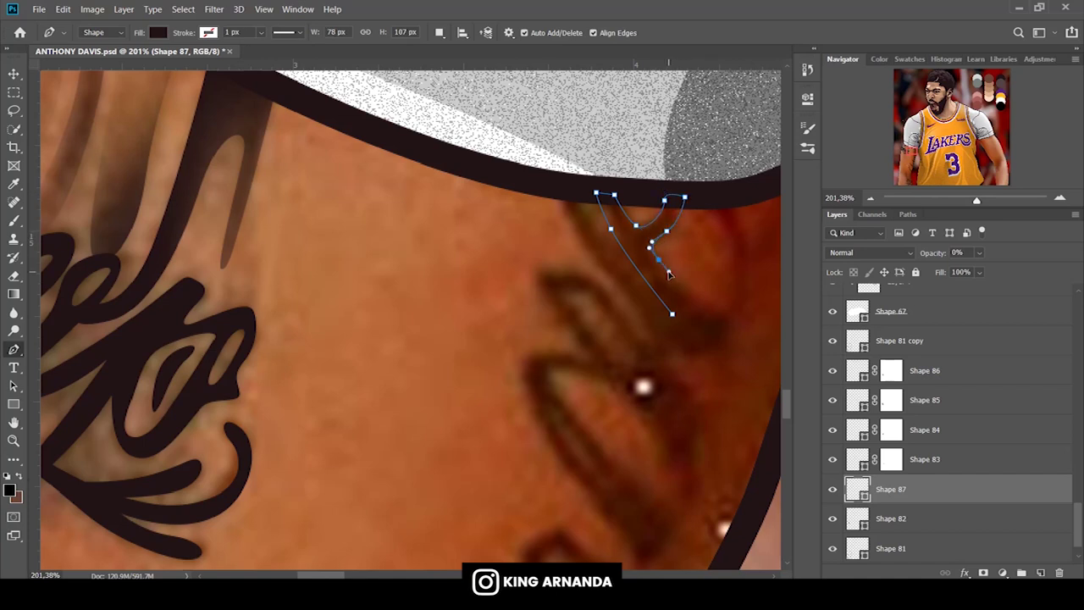
mouse_move(737, 271)
mouse_down()
mouse_move(736, 231)
mouse_move(746, 273)
mouse_up()
drag(713, 202, 720, 200)
drag(750, 291, 742, 351)
drag(670, 349, 639, 327)
click(592, 256)
drag(557, 189, 571, 194)
click(672, 314)
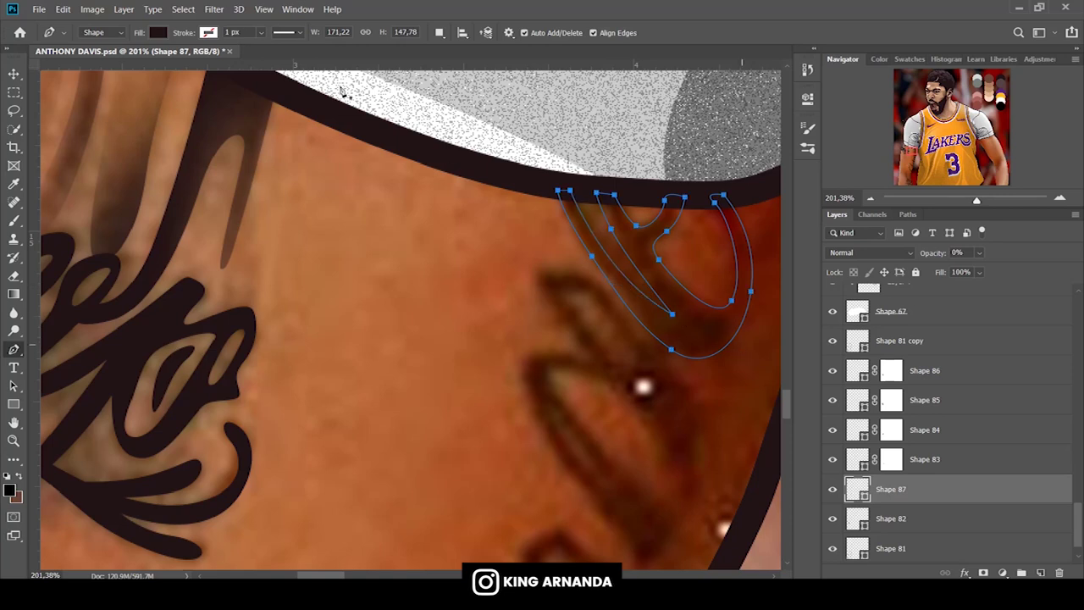
Switch the Pen to Path mode and raise Shape 87 to full opacity to check the fill.
click(99, 32)
click(93, 53)
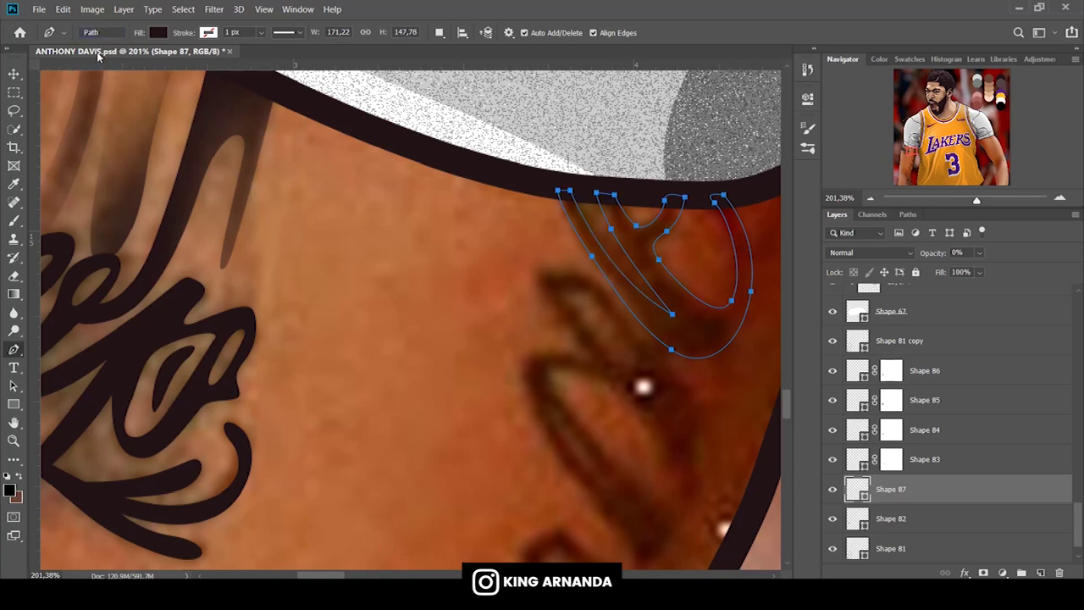
click(905, 511)
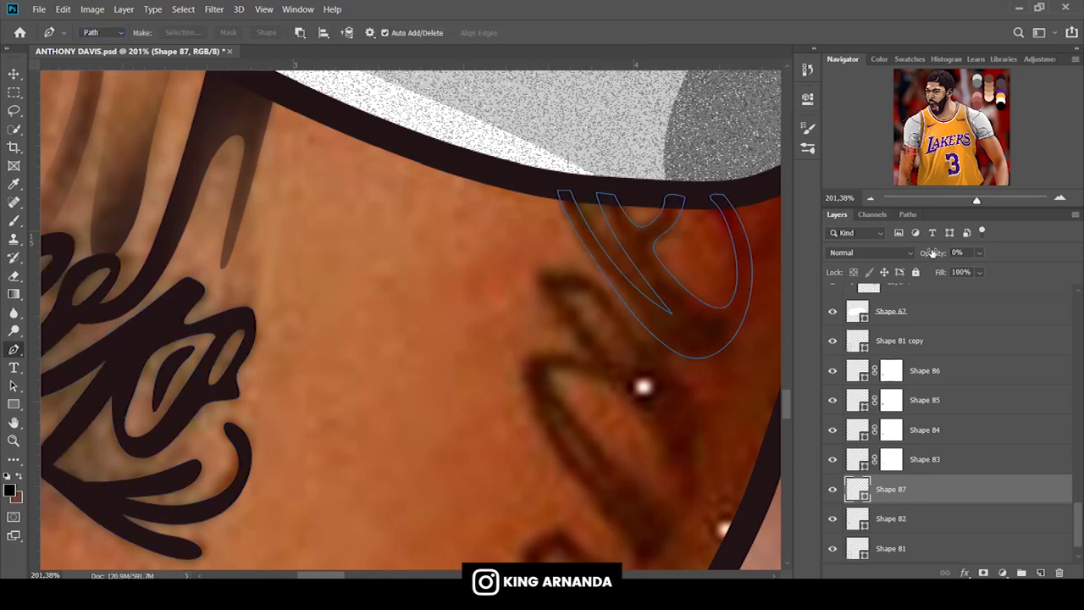
drag(940, 256, 1080, 258)
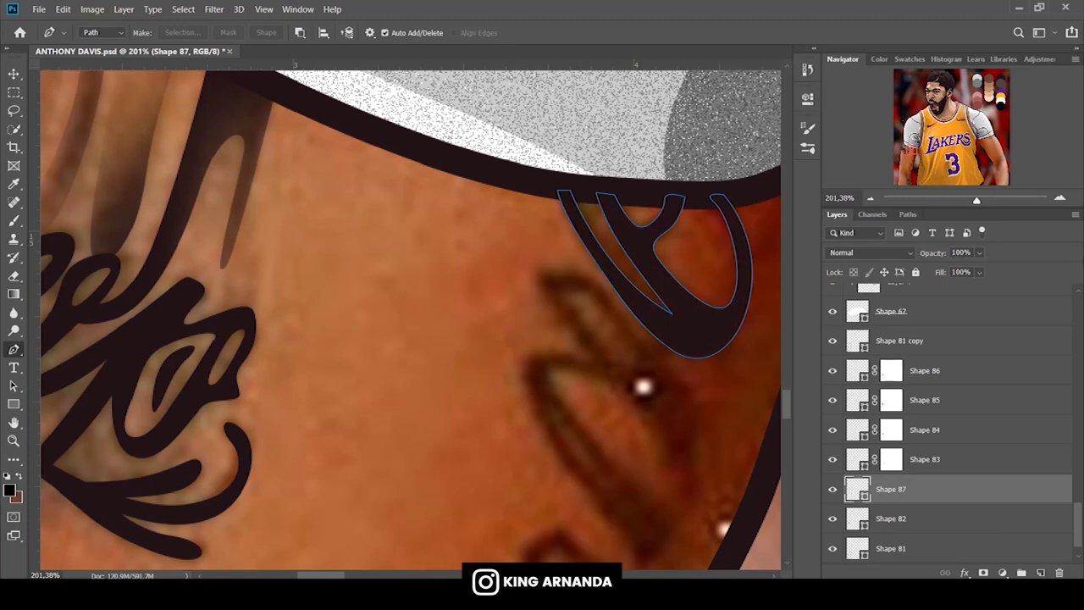
drag(872, 260, 846, 261)
scroll(634, 295, down, 3)
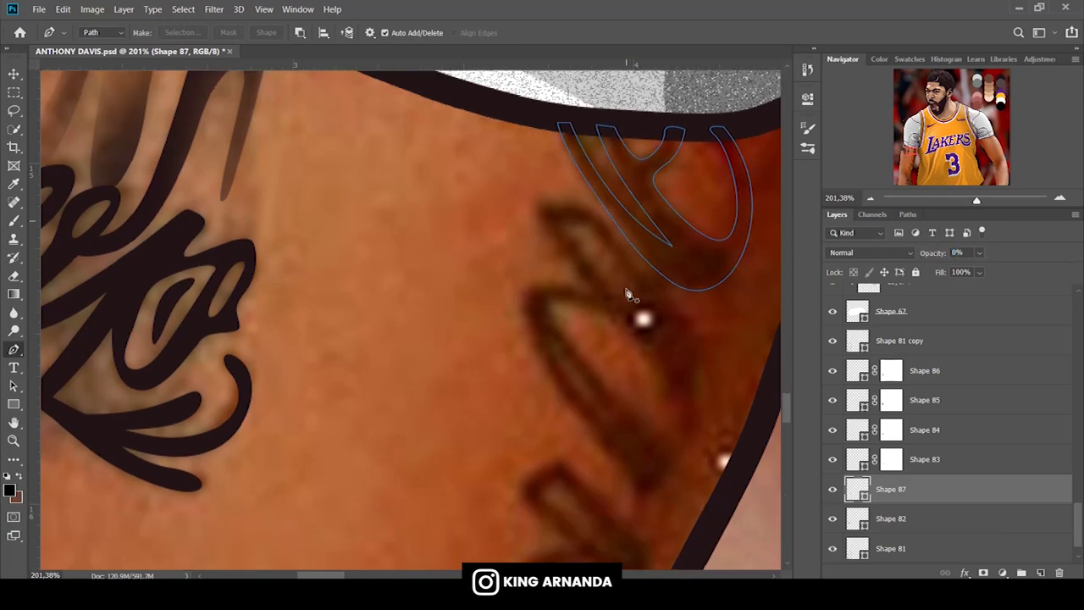
scroll(665, 259, down, 3)
scroll(676, 210, down, 1)
Outline the next tattoo letter around its full stroke and close the path.
click(600, 133)
drag(674, 227, 710, 258)
drag(702, 311, 684, 371)
click(673, 330)
mouse_move(611, 238)
mouse_down()
mouse_move(580, 226)
mouse_move(550, 240)
mouse_up()
mouse_move(642, 344)
mouse_down()
mouse_move(656, 347)
mouse_move(676, 387)
mouse_up()
drag(639, 423, 630, 425)
drag(604, 367, 565, 327)
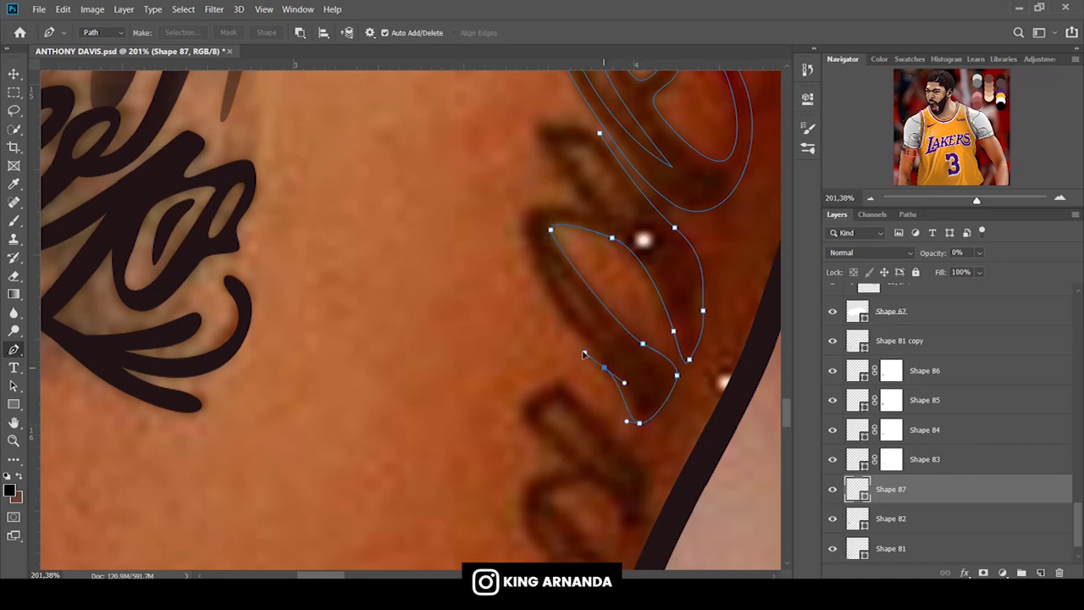
drag(521, 228, 520, 203)
click(594, 219)
drag(543, 148, 532, 127)
click(600, 132)
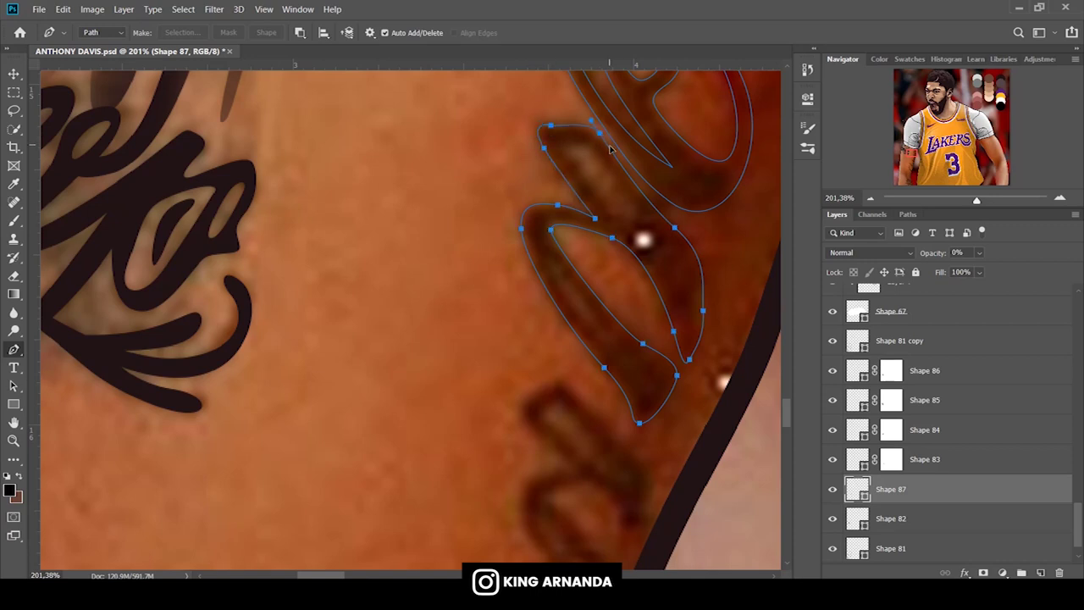
Subtract the letter's inner gap and thin hole, then set Shape 87 to 100% opacity to check.
click(300, 32)
click(343, 75)
click(601, 158)
drag(619, 218, 641, 216)
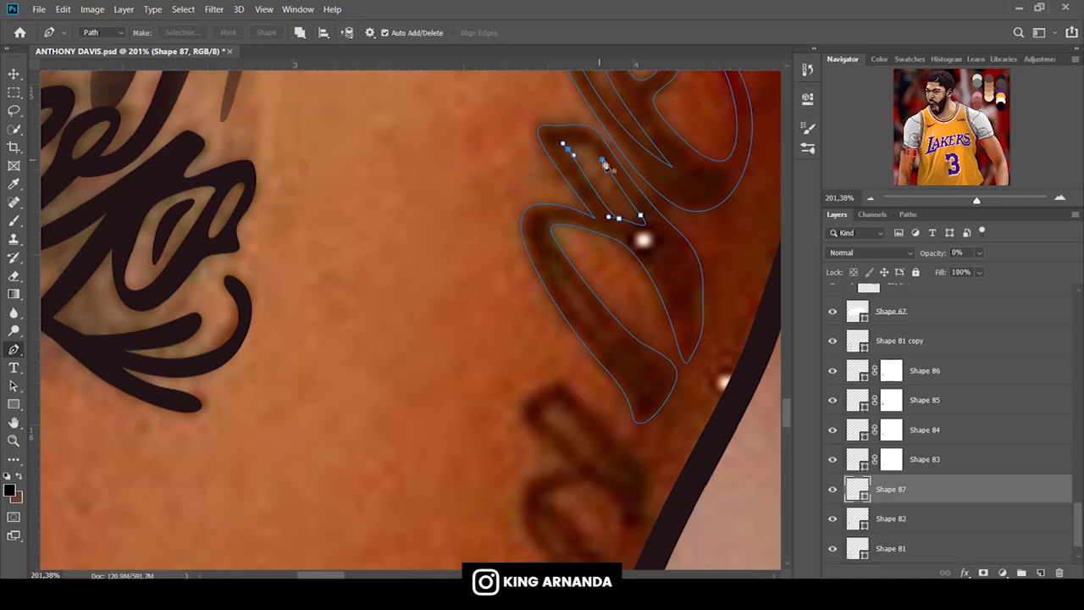
click(299, 32)
click(344, 75)
click(561, 276)
drag(618, 356, 629, 356)
drag(591, 325, 604, 326)
drag(560, 276, 576, 287)
drag(932, 252, 1081, 254)
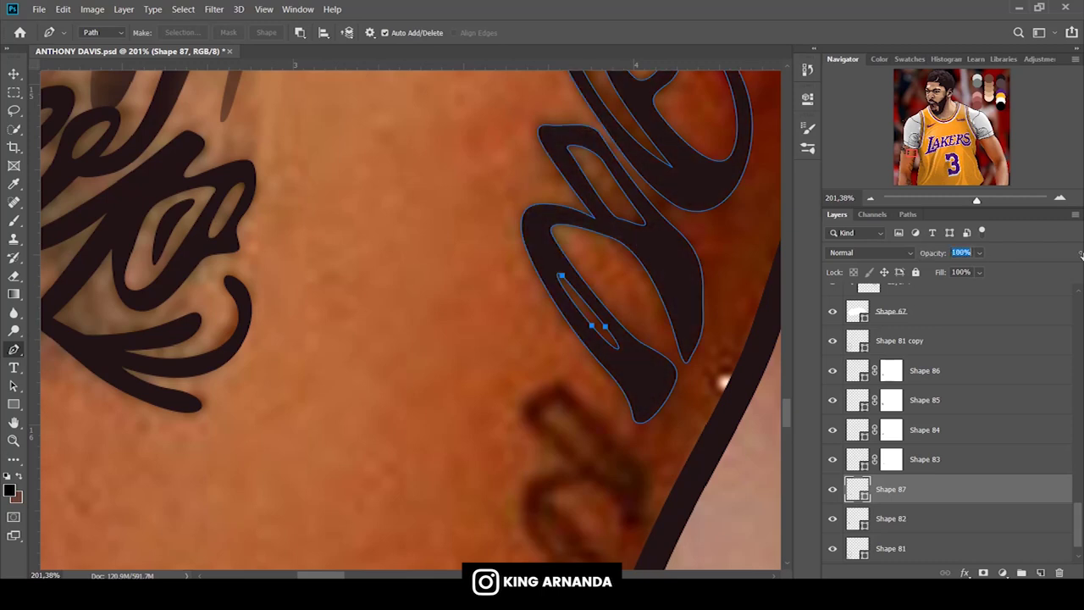
scroll(528, 252, down, 5)
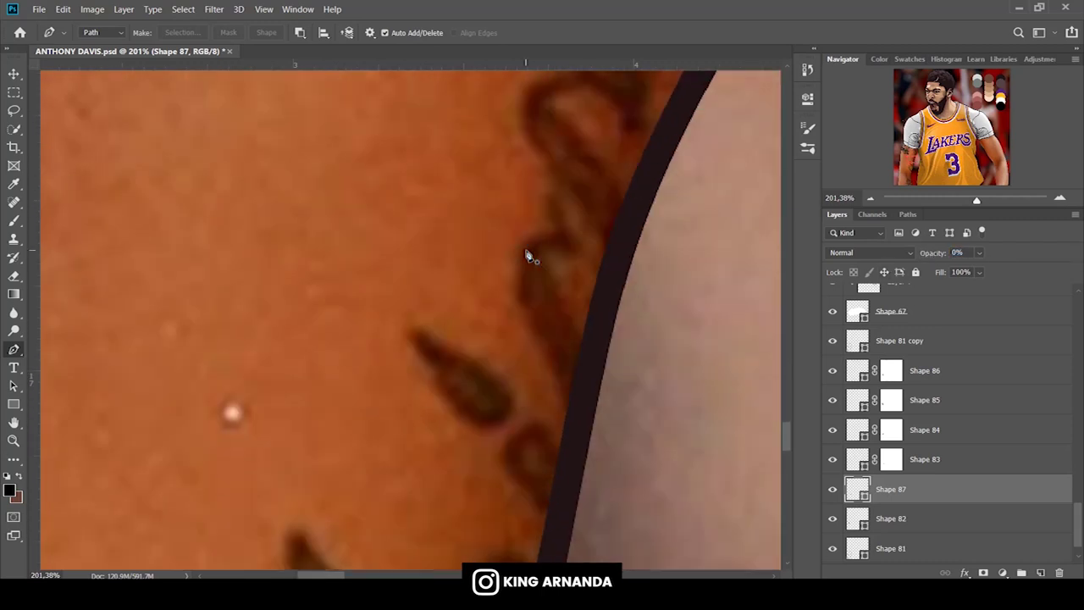
Trace the next looping tattoo letter, set to Combine with Shape 87.
click(568, 229)
click(300, 33)
click(338, 64)
click(561, 343)
drag(610, 403, 621, 395)
drag(566, 249, 649, 297)
drag(649, 254, 653, 239)
drag(608, 188, 584, 160)
click(559, 144)
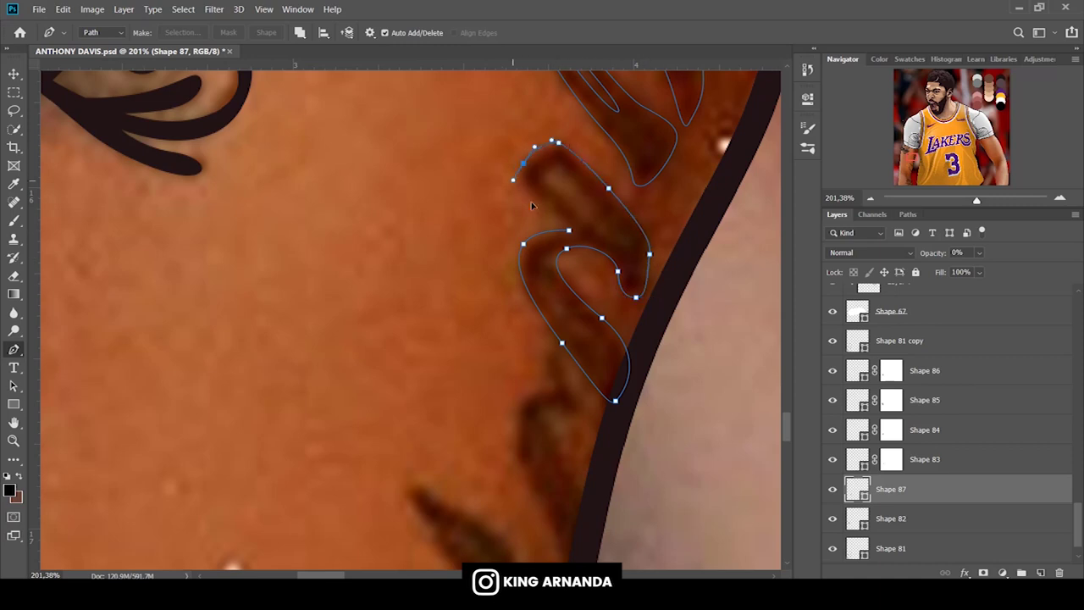
Outline the following letter running down along the arm's edge as a closed path.
scroll(551, 355, down, 3)
scroll(561, 333, down, 3)
scroll(559, 182, up, 2)
click(561, 238)
mouse_move(579, 276)
mouse_down()
mouse_move(587, 294)
mouse_move(541, 281)
mouse_up()
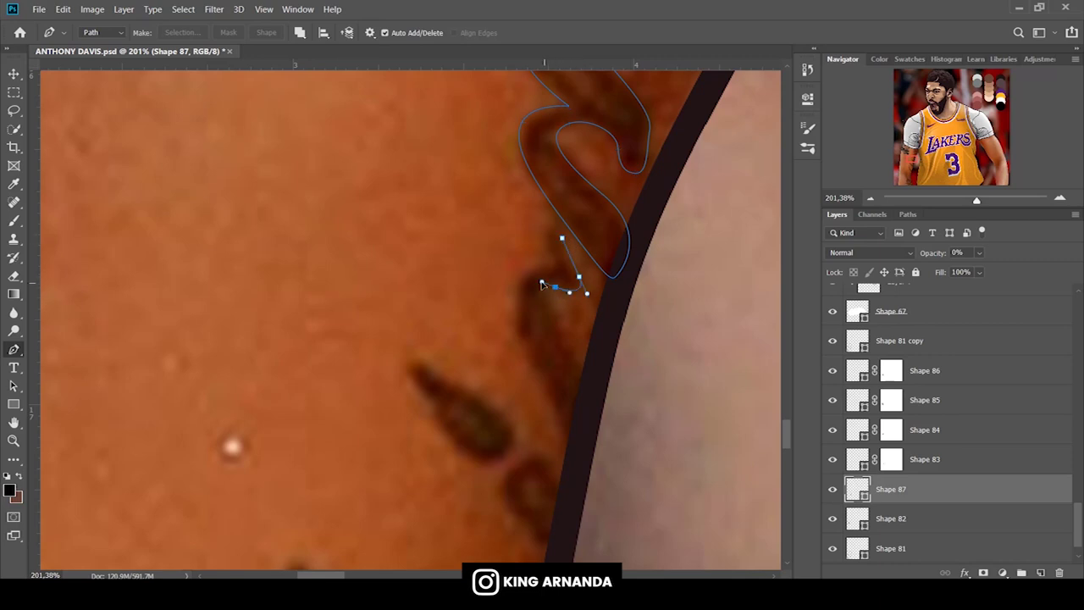
click(561, 336)
click(596, 381)
click(578, 446)
drag(530, 357, 513, 321)
mouse_move(528, 272)
mouse_down()
mouse_move(544, 265)
mouse_move(550, 225)
mouse_up()
click(558, 268)
click(562, 237)
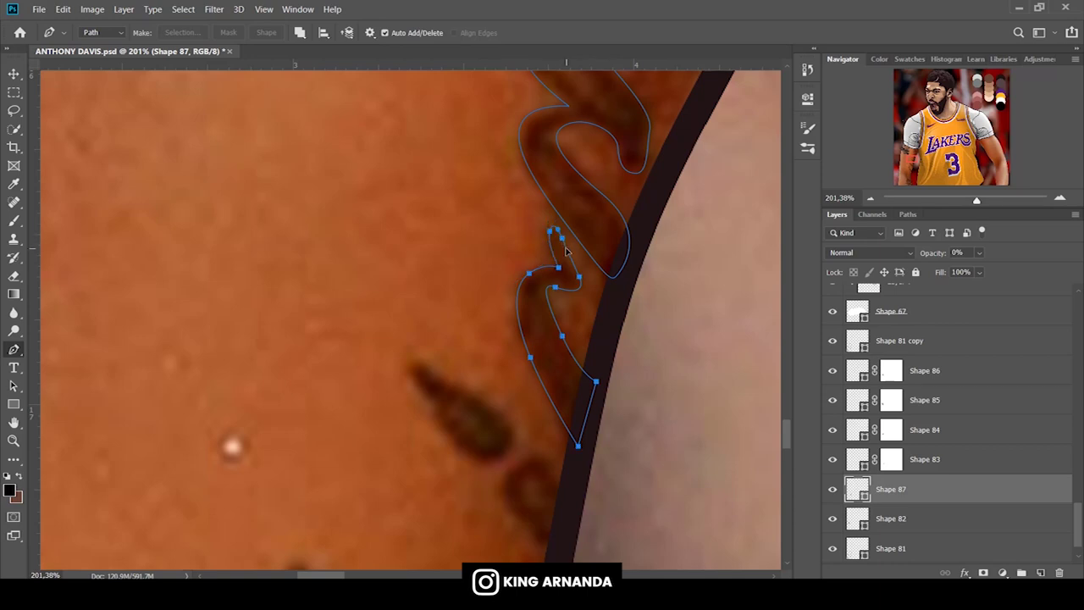
Set a new path operation and trace the letter's inner stroke.
click(301, 32)
click(355, 65)
scroll(590, 184, up, 2)
click(571, 130)
click(612, 183)
drag(583, 172, 606, 192)
click(541, 132)
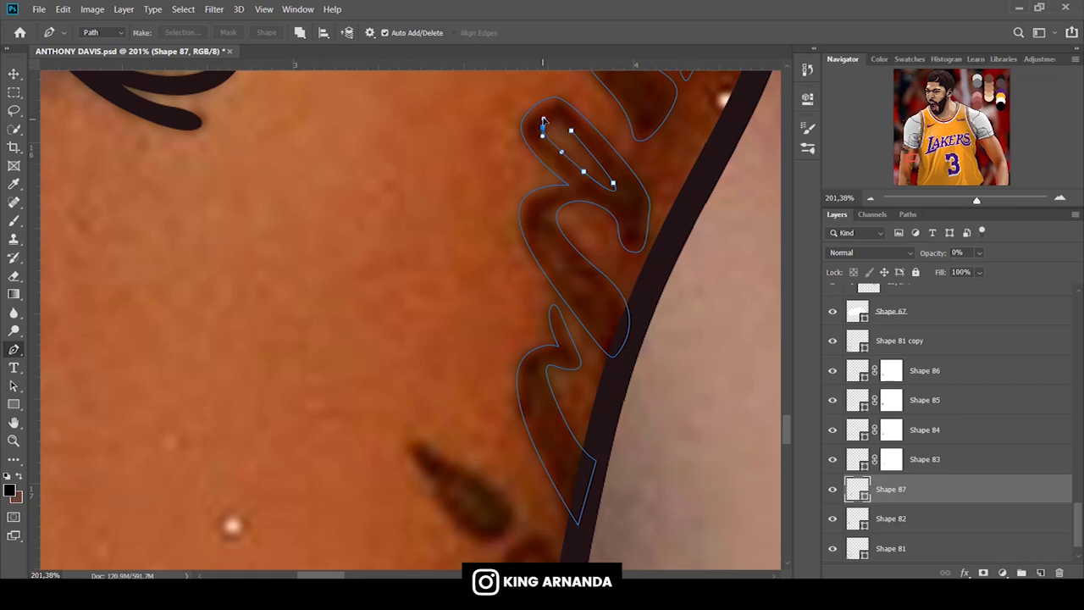
click(572, 132)
Outline the narrow stroke and begin the long stroke below it.
click(300, 32)
click(347, 75)
drag(586, 297, 609, 311)
click(549, 239)
click(534, 387)
drag(551, 433, 576, 471)
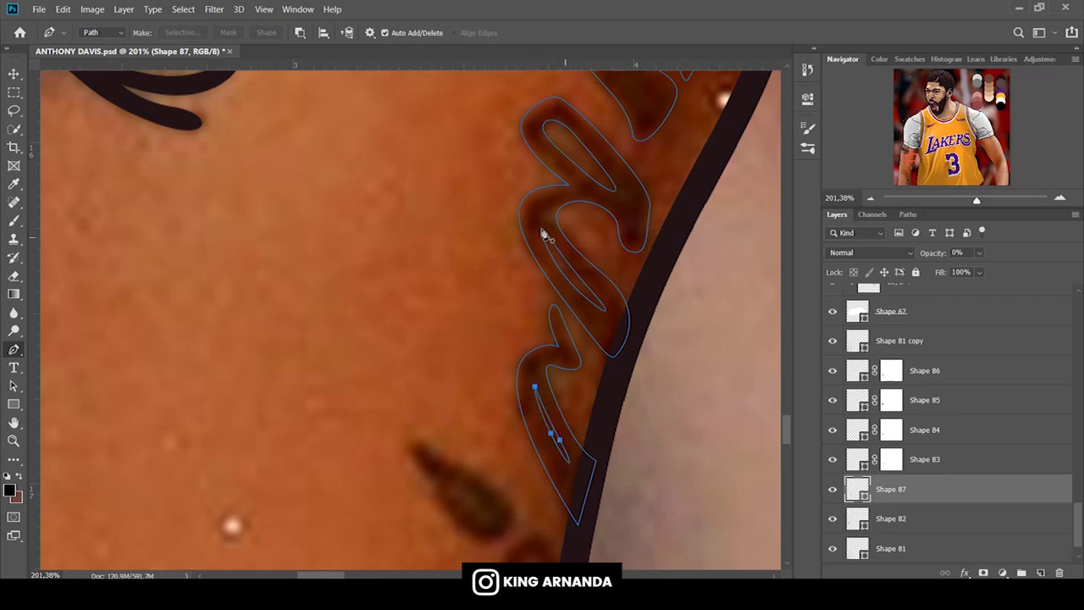
scroll(458, 222, down, 2)
scroll(457, 223, down, 3)
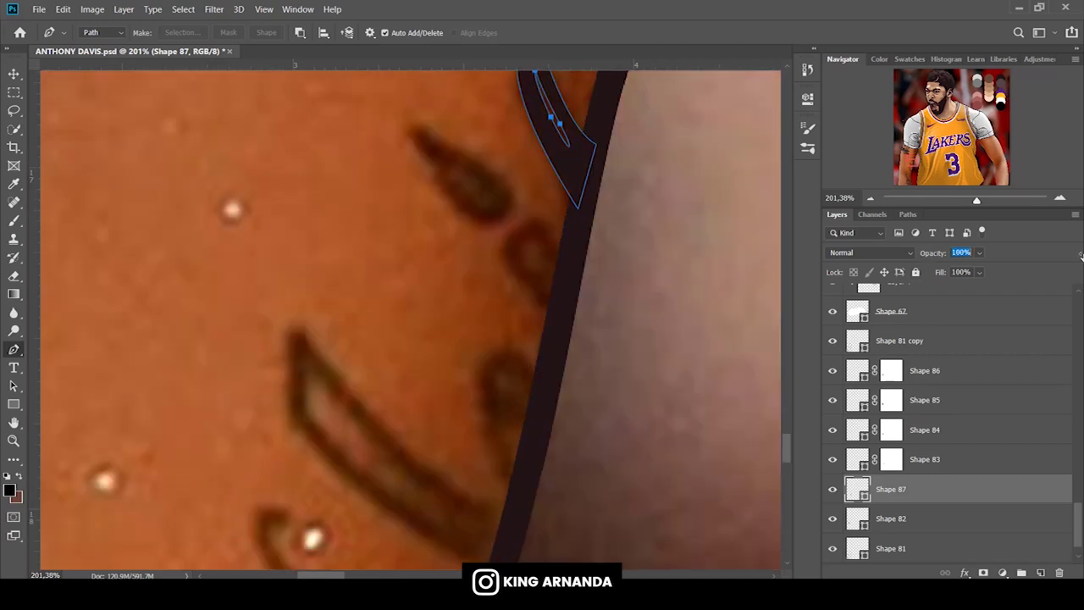
scroll(605, 271, up, 2)
Hide the fill with opacity 0 and trace the teardrop-shaped tattoo mark.
key(0)
key(0)
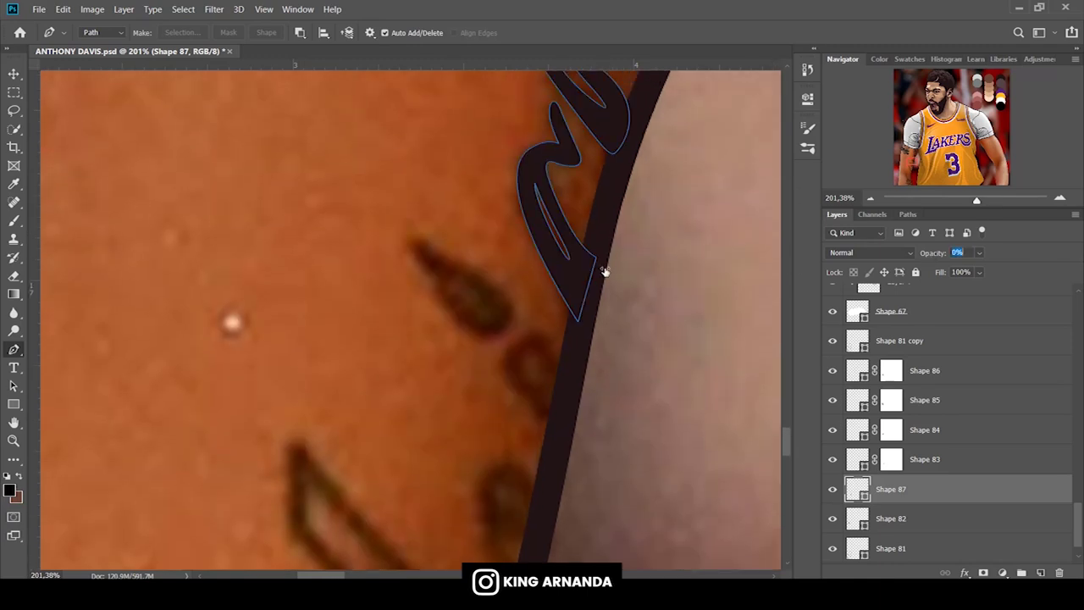
click(442, 254)
mouse_move(509, 301)
mouse_down()
mouse_move(523, 330)
mouse_move(488, 349)
mouse_up()
click(422, 267)
drag(408, 246, 424, 237)
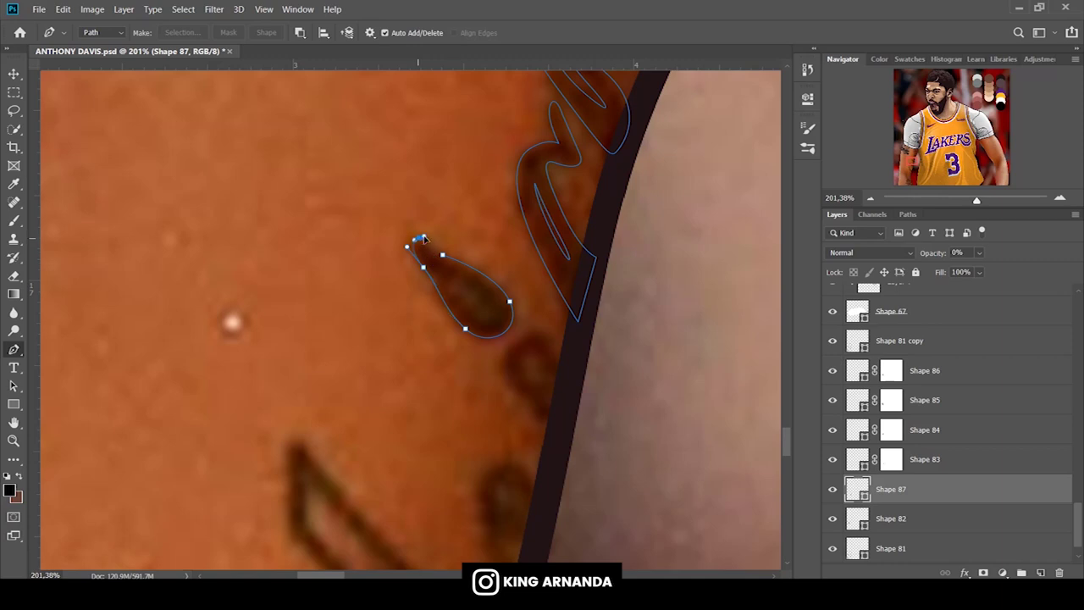
click(300, 32)
click(347, 62)
click(574, 376)
Outline another tattoo stroke and a small inner loop inside the drop.
drag(542, 334, 530, 328)
mouse_move(508, 382)
mouse_down()
mouse_move(530, 415)
mouse_move(558, 408)
mouse_up()
click(574, 376)
click(459, 280)
click(488, 315)
click(459, 281)
click(297, 36)
click(319, 75)
Trace the next letter stroke as a closed outline.
scroll(251, 326, down, 3)
scroll(251, 326, down, 3)
scroll(252, 328, down, 3)
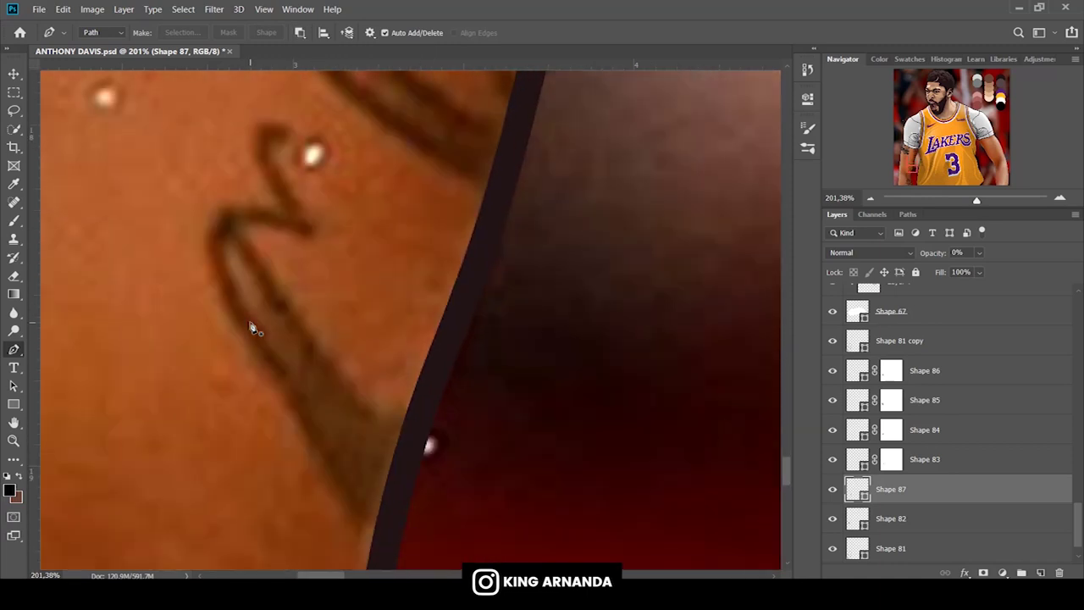
scroll(252, 326, up, 2)
scroll(249, 322, up, 4)
click(521, 361)
click(502, 299)
mouse_move(528, 304)
mouse_down()
mouse_move(535, 292)
mouse_move(502, 266)
mouse_up()
drag(502, 225, 478, 228)
drag(487, 327, 519, 385)
Outline the long slanted stroke as a closed path.
click(299, 33)
click(347, 62)
click(511, 390)
drag(366, 289, 283, 196)
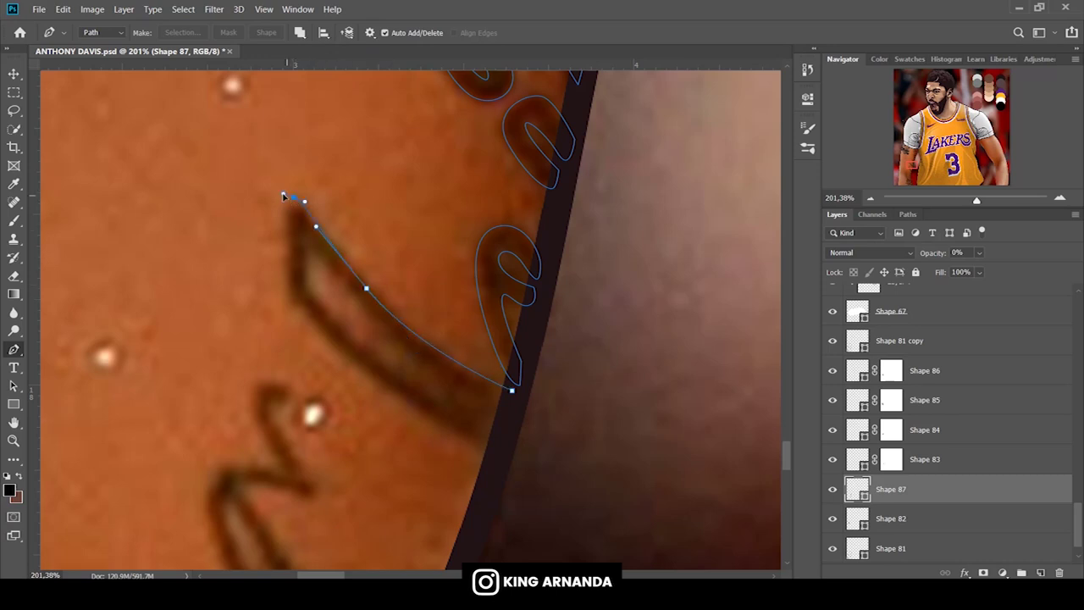
drag(287, 286, 288, 312)
click(512, 391)
Trace the hole inside the long stroke and set it to Subtract.
click(468, 404)
drag(360, 350, 338, 336)
click(302, 276)
click(313, 252)
click(299, 33)
click(326, 75)
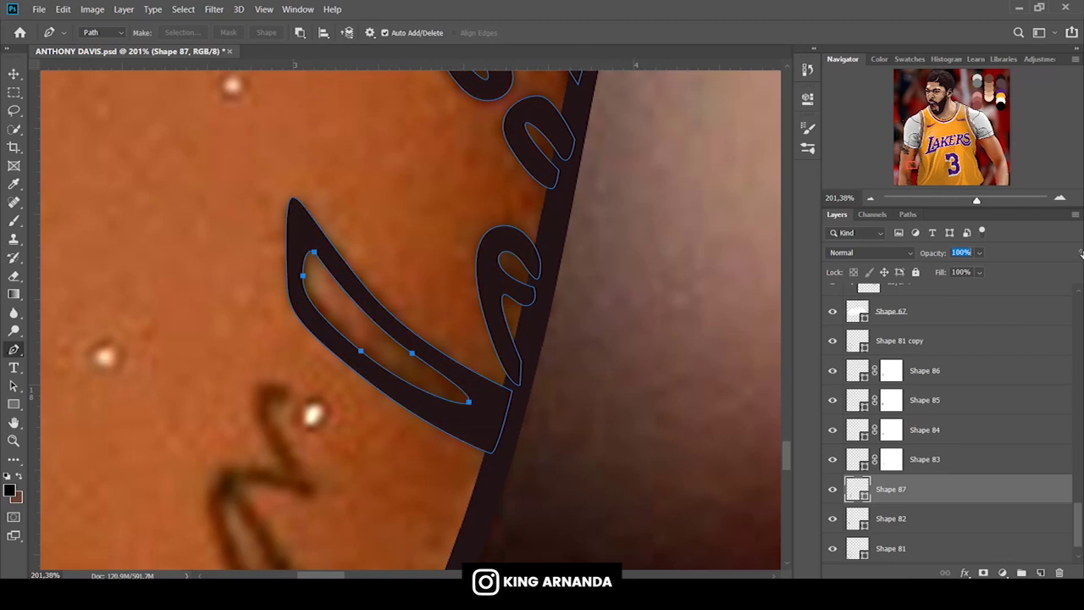
mouse_move(915, 174)
mouse_down()
mouse_move(909, 183)
mouse_move(906, 172)
mouse_up()
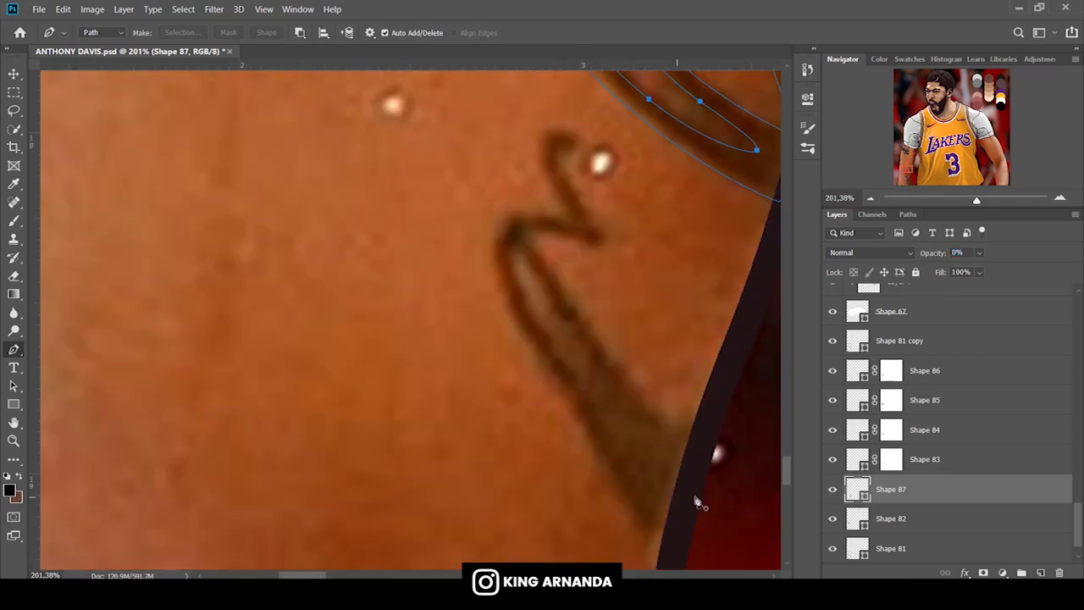
Outline the next tattoo stroke as a closed path and set its combination.
click(695, 459)
drag(549, 270, 525, 232)
drag(598, 247, 583, 212)
drag(559, 152, 558, 142)
click(567, 218)
click(666, 559)
click(510, 312)
click(299, 32)
Outline another short tattoo stroke and choose how the next outline combines.
click(525, 256)
mouse_move(589, 353)
mouse_down()
mouse_move(606, 374)
mouse_move(589, 406)
mouse_up()
drag(516, 284, 507, 257)
click(525, 256)
click(300, 32)
click(339, 88)
scroll(415, 323, down, 5)
scroll(414, 323, up, 3)
scroll(414, 324, up, 2)
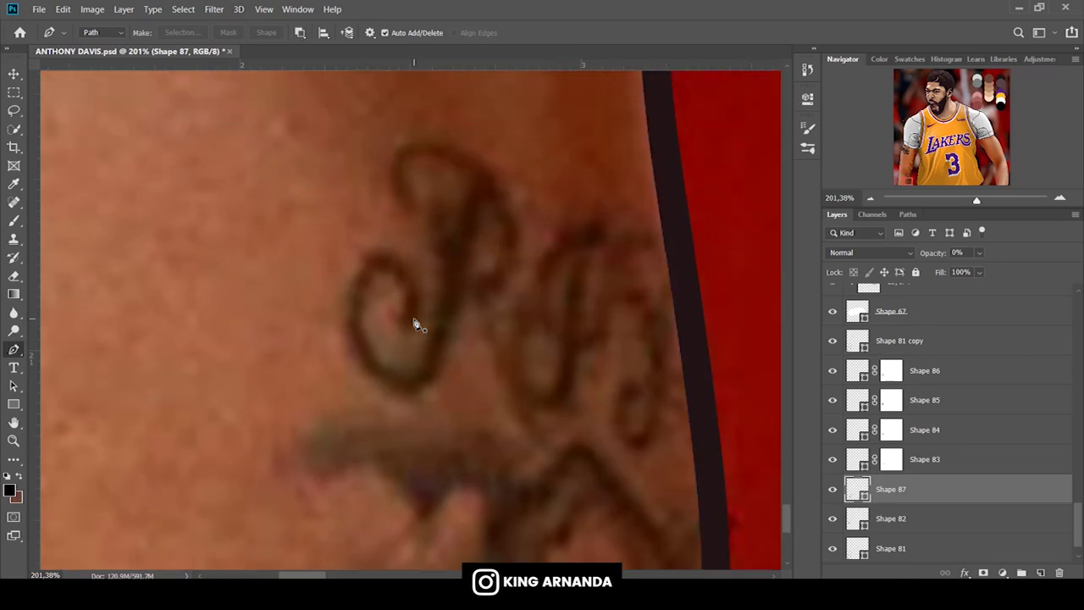
Trace the cursive P's outer curve, bowl, stem and lower curl.
drag(449, 234, 454, 248)
mouse_move(464, 179)
mouse_down()
mouse_move(462, 165)
mouse_move(389, 162)
mouse_move(454, 143)
mouse_up()
click(418, 207)
drag(509, 196, 515, 243)
click(498, 291)
mouse_move(467, 289)
mouse_down()
mouse_move(464, 278)
mouse_move(444, 375)
mouse_move(386, 395)
mouse_up()
click(493, 267)
click(490, 202)
drag(344, 325, 340, 301)
click(340, 281)
drag(382, 252, 401, 252)
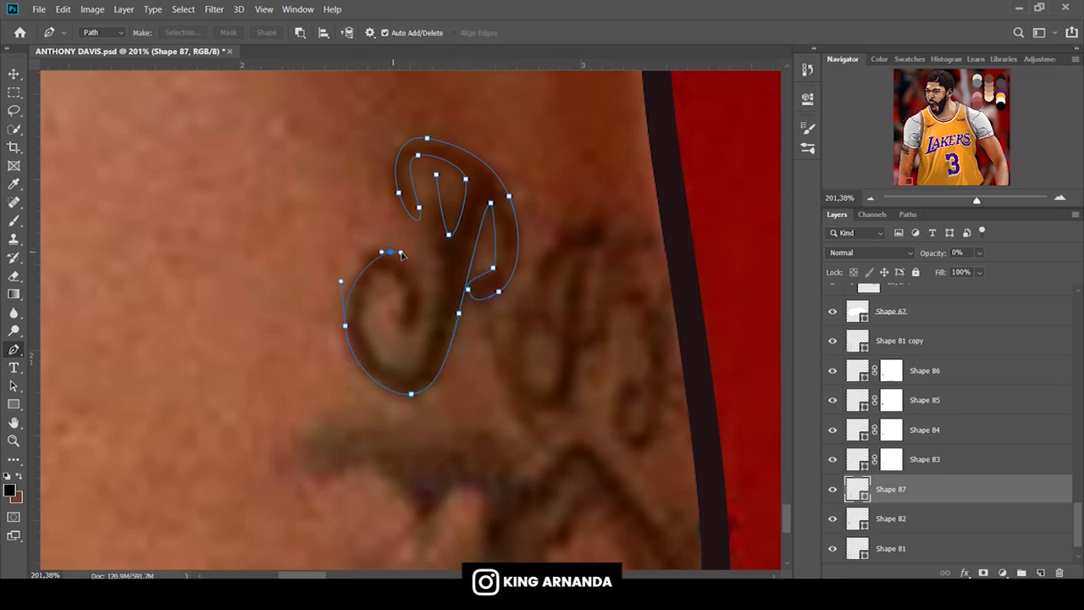
Trace the P's inner curl and stem, closing it to combine with the shape.
click(419, 315)
click(415, 338)
drag(392, 316, 401, 318)
drag(395, 276, 380, 268)
drag(366, 327, 379, 371)
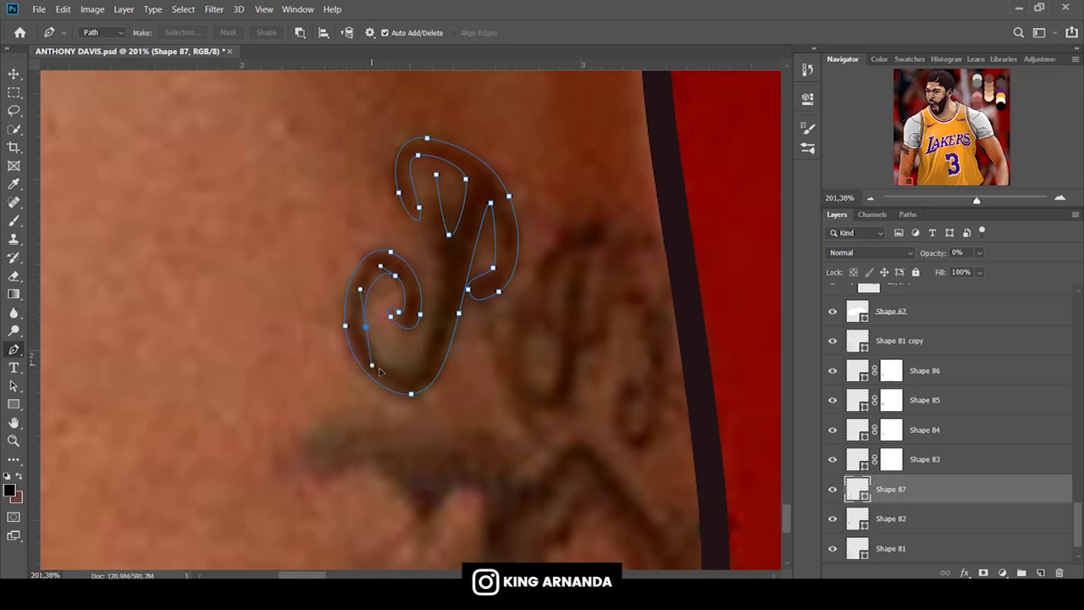
click(424, 355)
click(440, 322)
click(443, 280)
drag(436, 260, 429, 242)
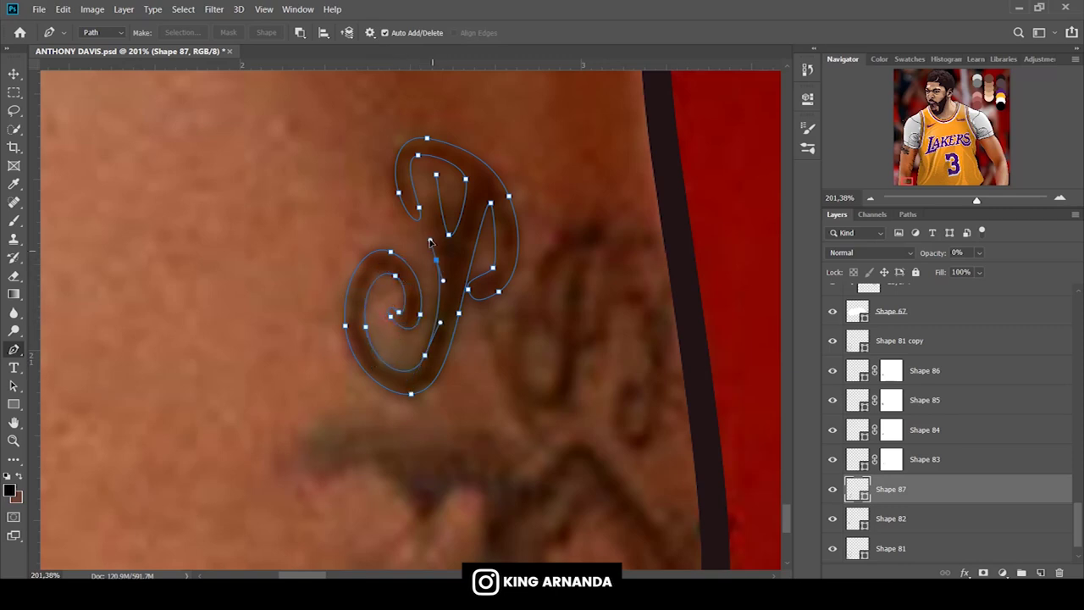
click(434, 175)
click(299, 33)
click(328, 63)
Begin outlining the next letter's loop, tail and stem beside the P.
click(590, 259)
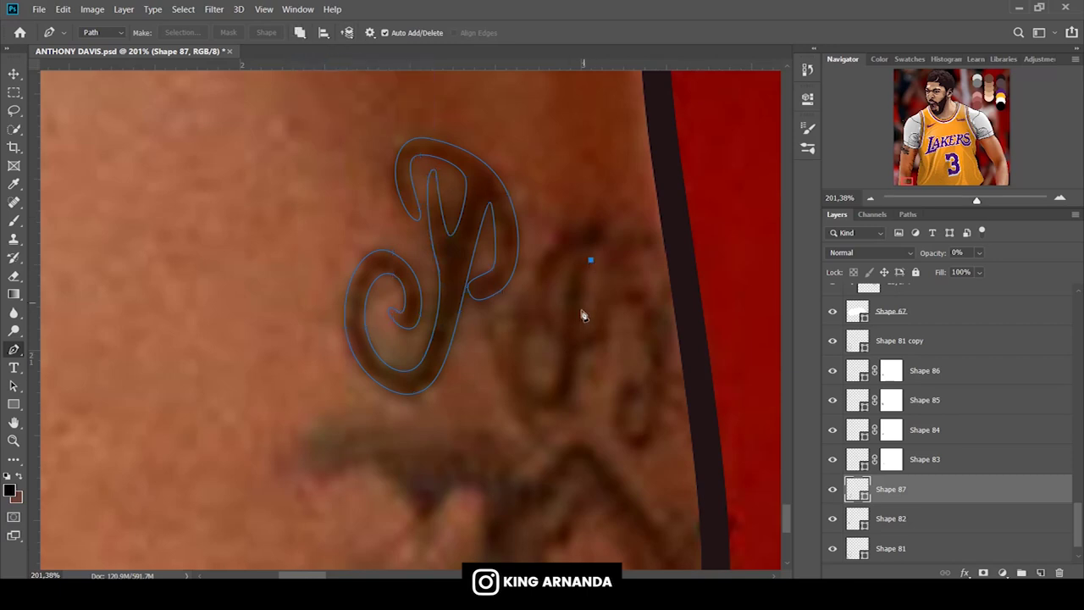
drag(579, 328, 580, 343)
drag(602, 252, 598, 234)
drag(553, 269, 547, 290)
click(557, 332)
drag(582, 220, 608, 213)
mouse_move(615, 276)
mouse_down()
mouse_move(610, 327)
mouse_move(576, 355)
mouse_move(577, 381)
mouse_move(549, 416)
mouse_up()
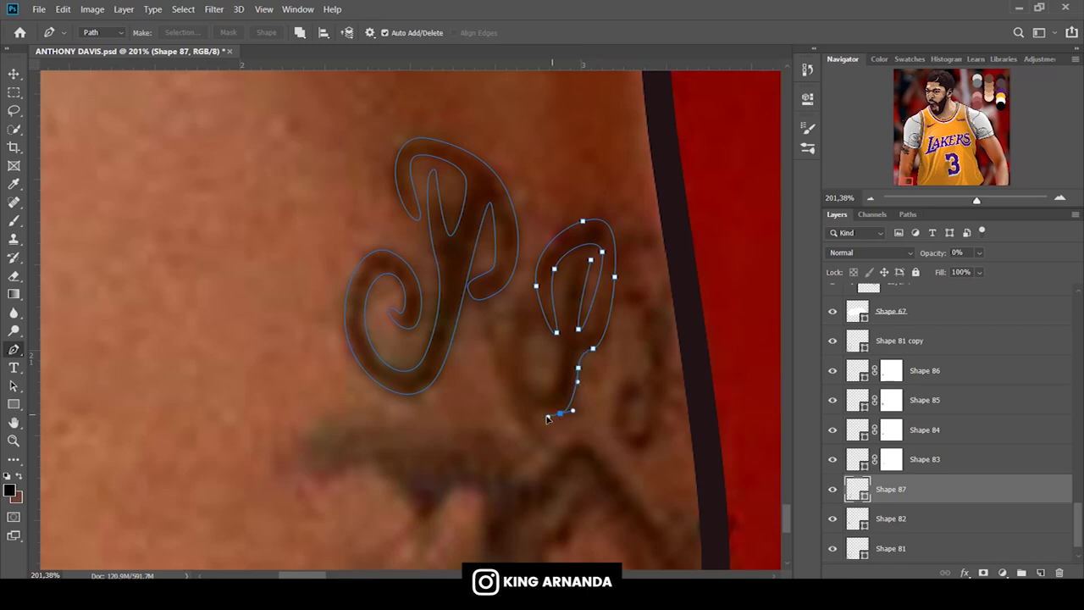
drag(507, 377, 504, 346)
drag(521, 293, 533, 286)
drag(528, 339, 525, 364)
drag(564, 320, 590, 256)
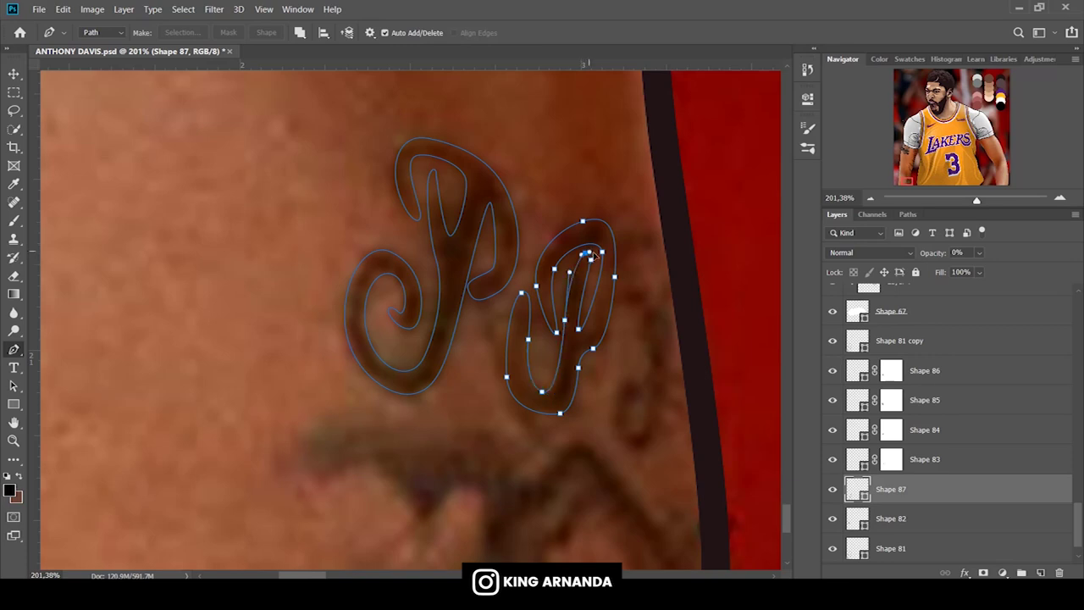
scroll(496, 309, down, 2)
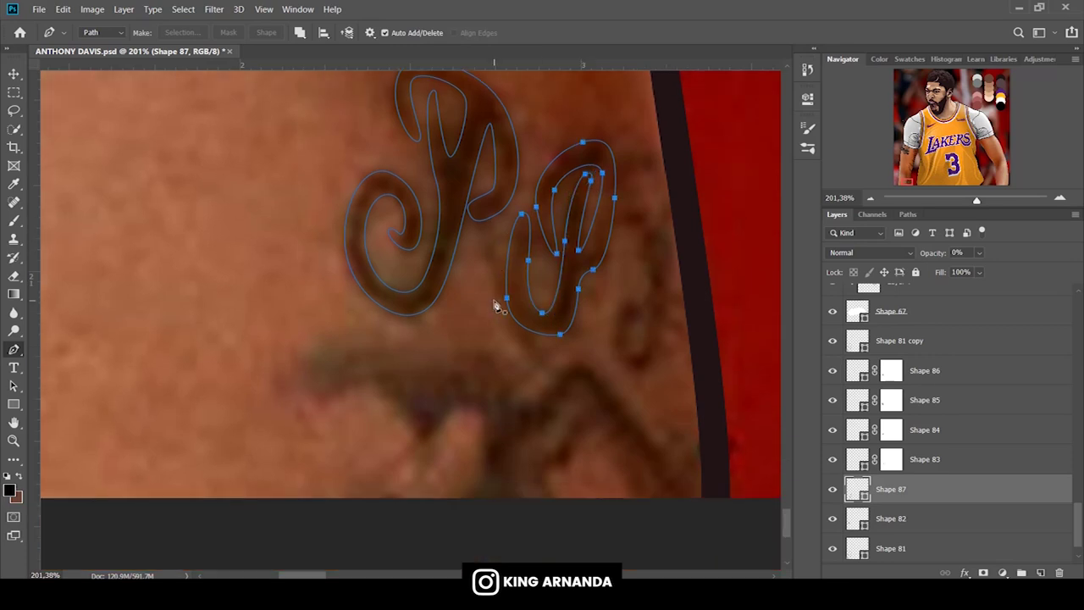
Trace the R's tail stroke as a closed path.
click(487, 204)
click(502, 284)
click(530, 313)
drag(563, 377, 556, 375)
click(479, 195)
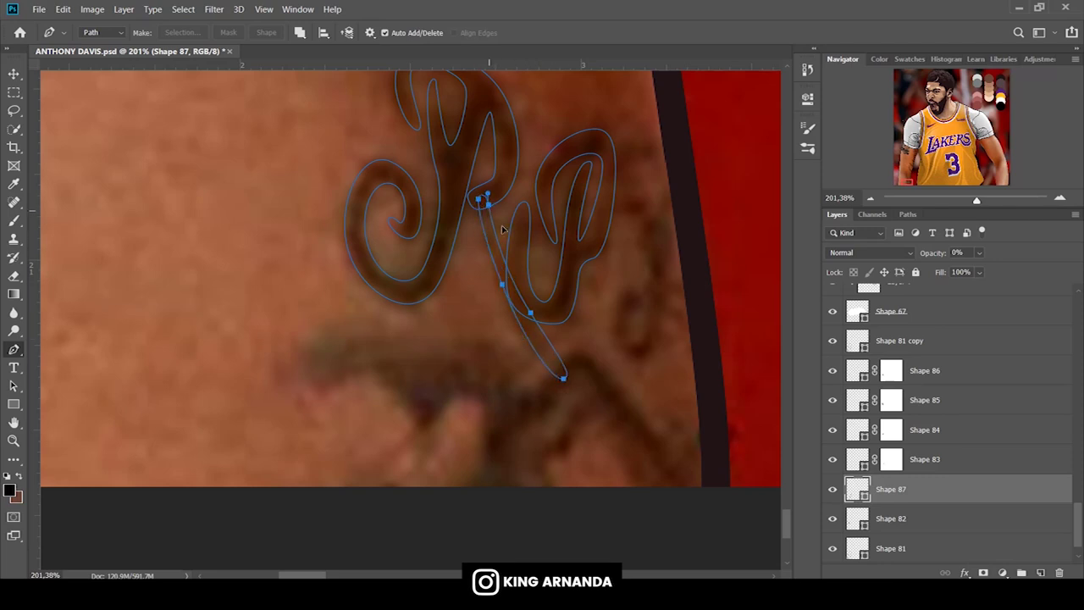
Trace the third tattoo letter, including its lower loop and top spiral, as a closed path.
scroll(694, 273, up, 1)
click(679, 252)
click(673, 332)
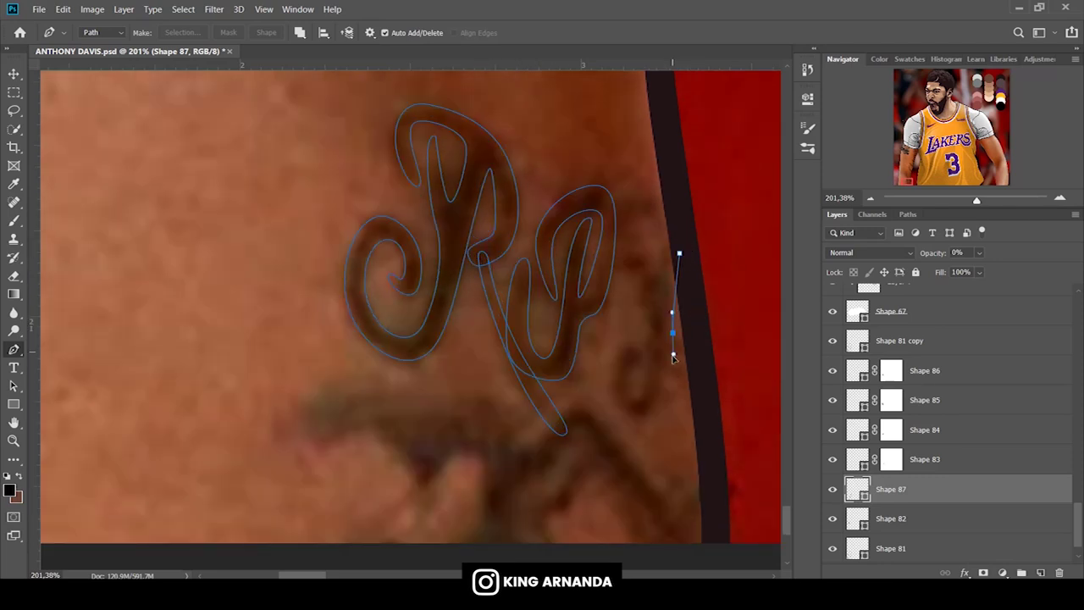
drag(639, 419, 624, 420)
drag(615, 354, 623, 333)
click(640, 348)
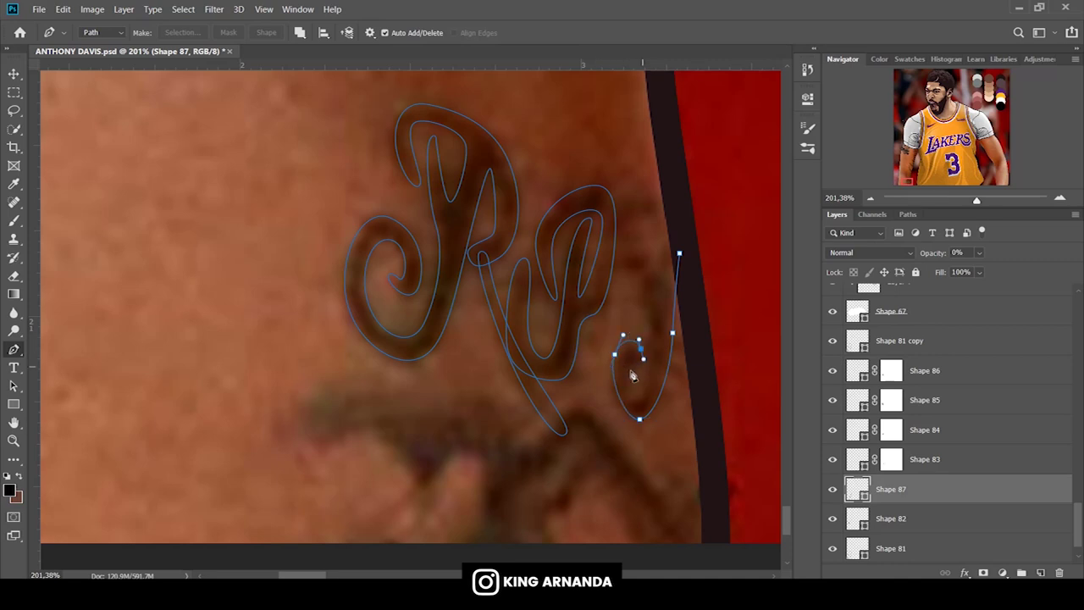
drag(644, 390, 641, 403)
drag(642, 299, 639, 281)
mouse_move(654, 228)
mouse_down()
mouse_move(648, 208)
mouse_move(625, 242)
mouse_move(637, 258)
mouse_move(646, 242)
mouse_move(621, 282)
mouse_up()
click(633, 245)
mouse_move(621, 214)
mouse_down()
mouse_move(624, 198)
mouse_move(670, 230)
mouse_up()
click(679, 252)
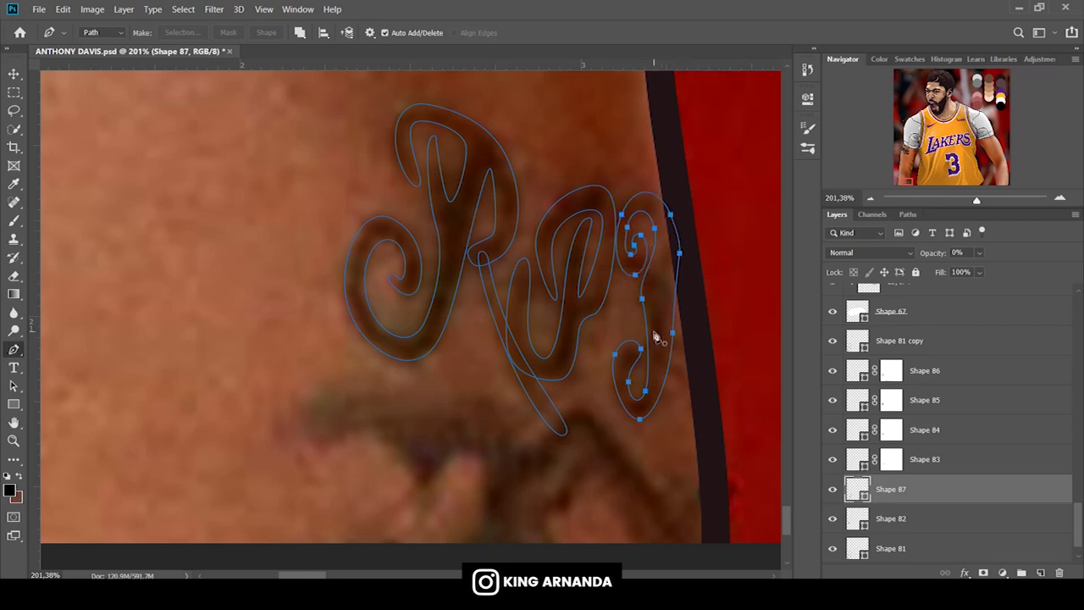
Outline the dark ink shape's bottom edge, right side and top.
scroll(455, 513, down, 2)
click(555, 458)
mouse_move(552, 423)
mouse_down()
mouse_move(571, 422)
mouse_move(596, 375)
mouse_move(664, 441)
mouse_up()
drag(631, 408, 615, 412)
mouse_move(640, 460)
mouse_down()
mouse_move(656, 470)
mouse_move(700, 455)
mouse_up()
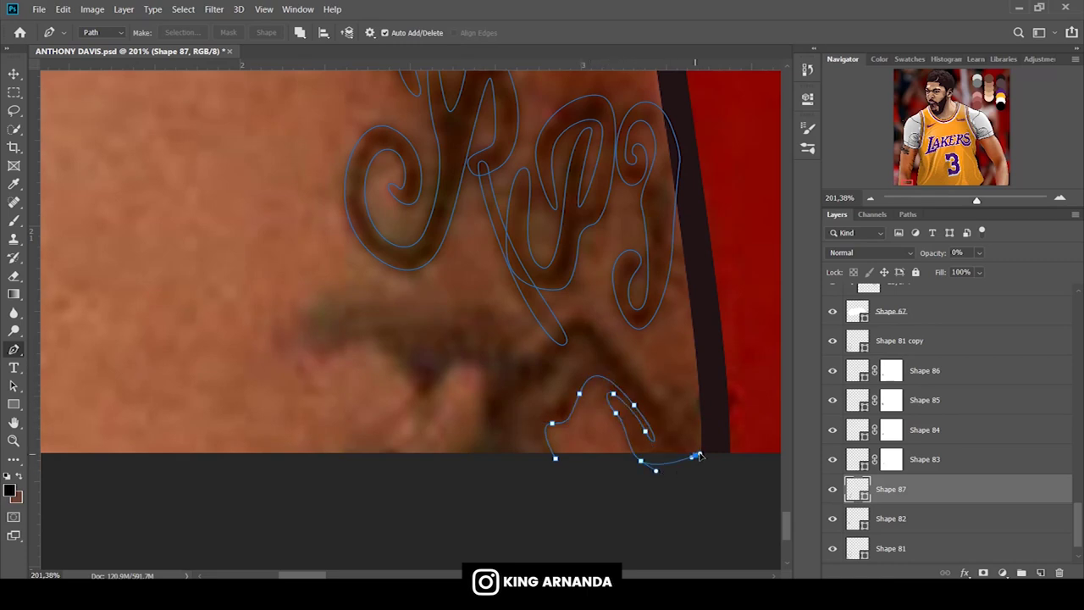
click(655, 390)
click(628, 346)
drag(567, 318, 510, 352)
drag(474, 301, 456, 301)
Finish the ink shape's left lobe, notch and inner stroke, and set the layer to 100% opacity.
click(396, 373)
click(412, 402)
drag(446, 373, 472, 354)
drag(484, 408, 480, 483)
alt+click(482, 409)
click(521, 458)
click(528, 391)
drag(561, 362, 573, 343)
click(593, 357)
click(536, 397)
drag(529, 436, 544, 471)
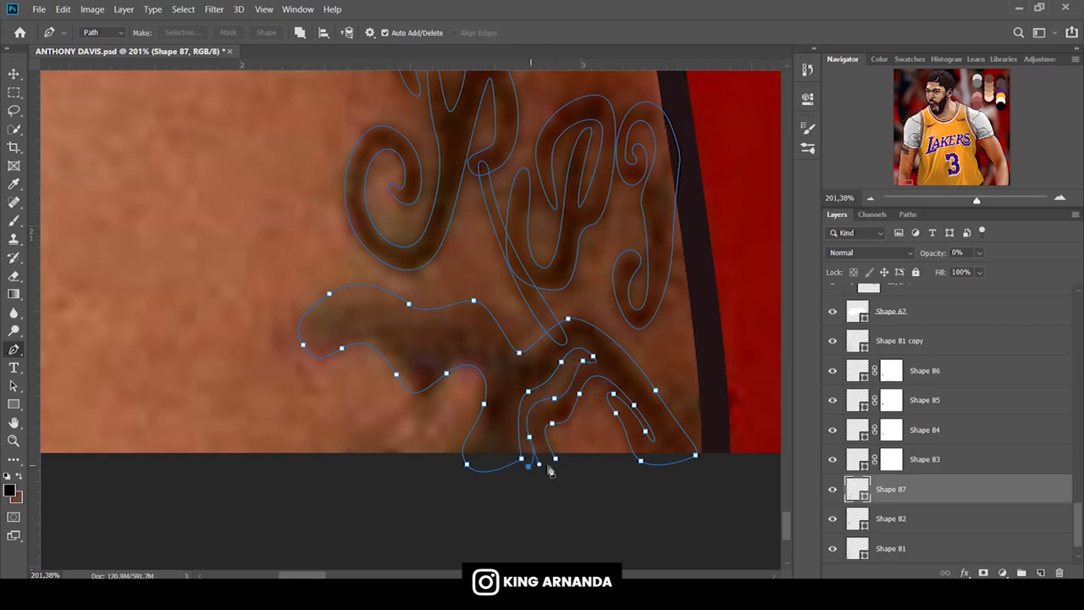
click(300, 34)
drag(919, 253, 974, 254)
Add a layer mask to Shape 87 and paint it with a size-100, ~26% brush.
click(14, 220)
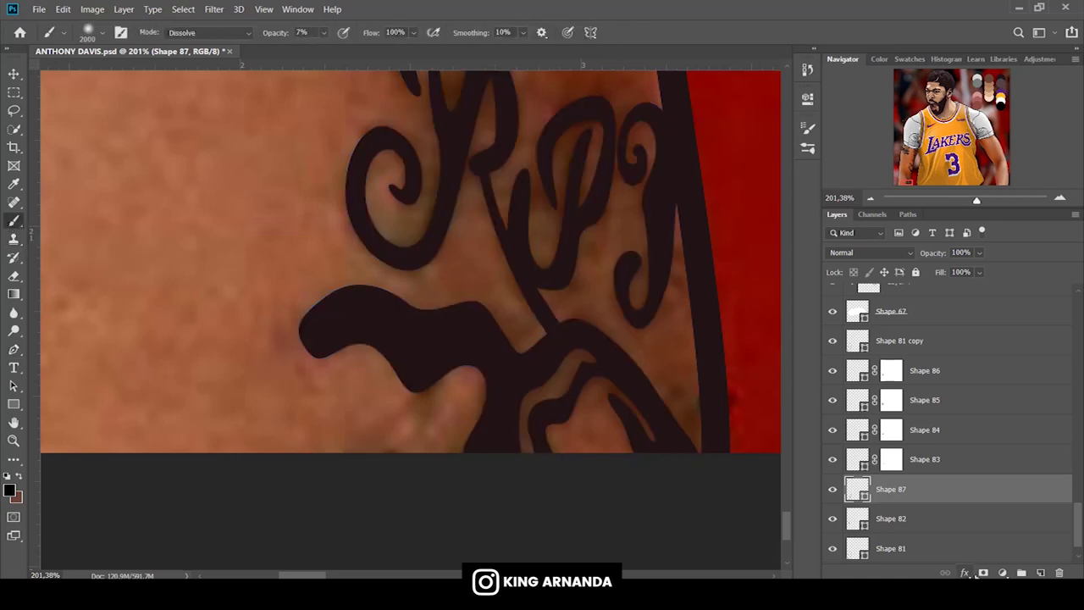
click(982, 572)
click(102, 33)
text(100)
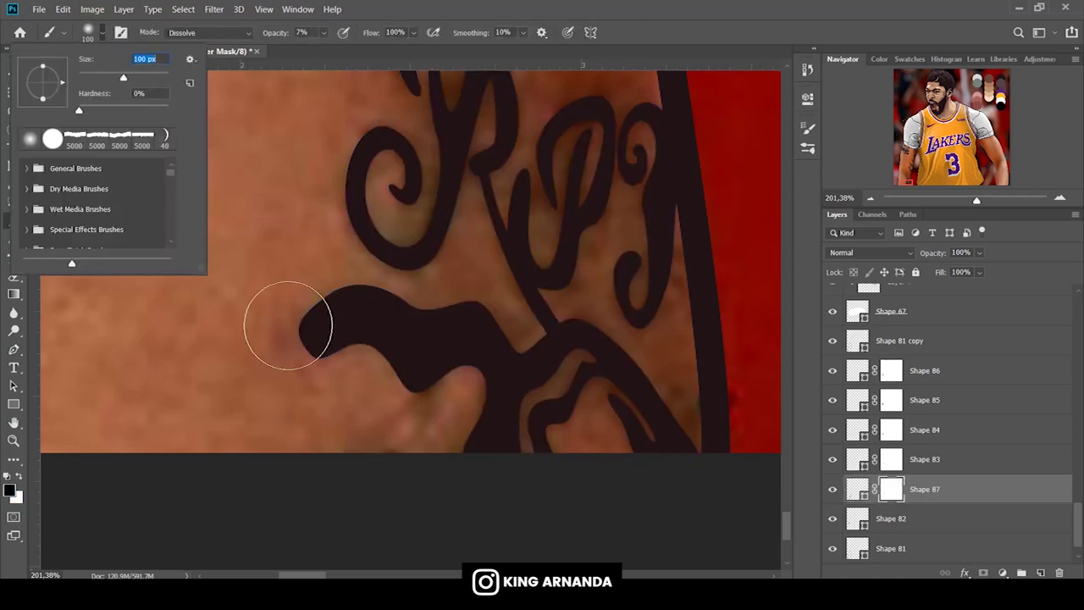
drag(274, 36, 284, 35)
mouse_move(314, 314)
mouse_down()
mouse_move(339, 339)
mouse_move(406, 338)
mouse_up()
key(ctrl+z)
Set the brush to full opacity and white as the painting colour, then select the Background layer.
click(193, 33)
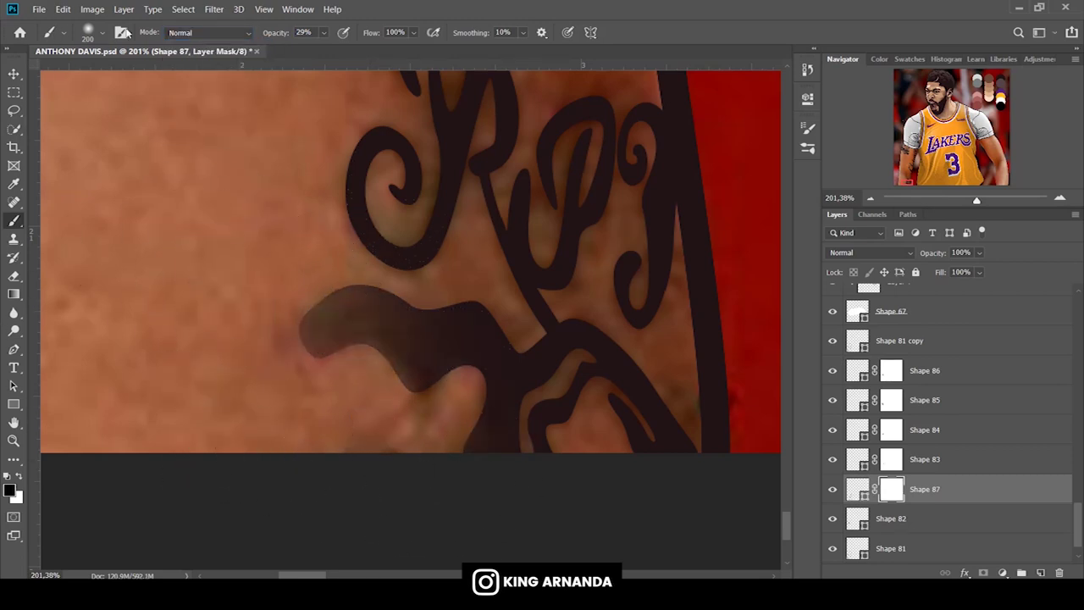
click(102, 33)
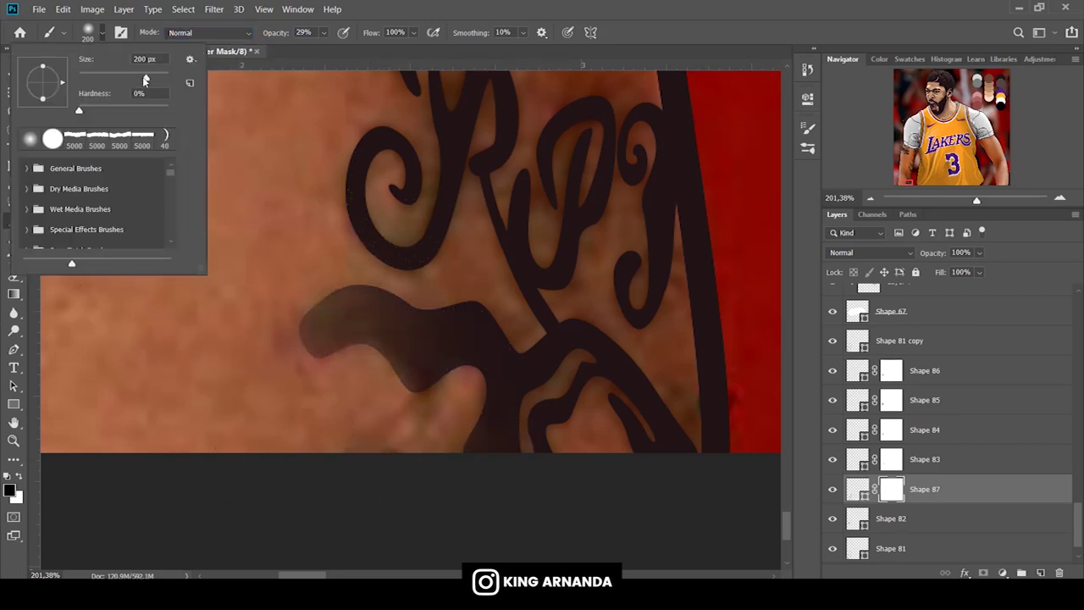
click(265, 37)
key(0)
key(x)
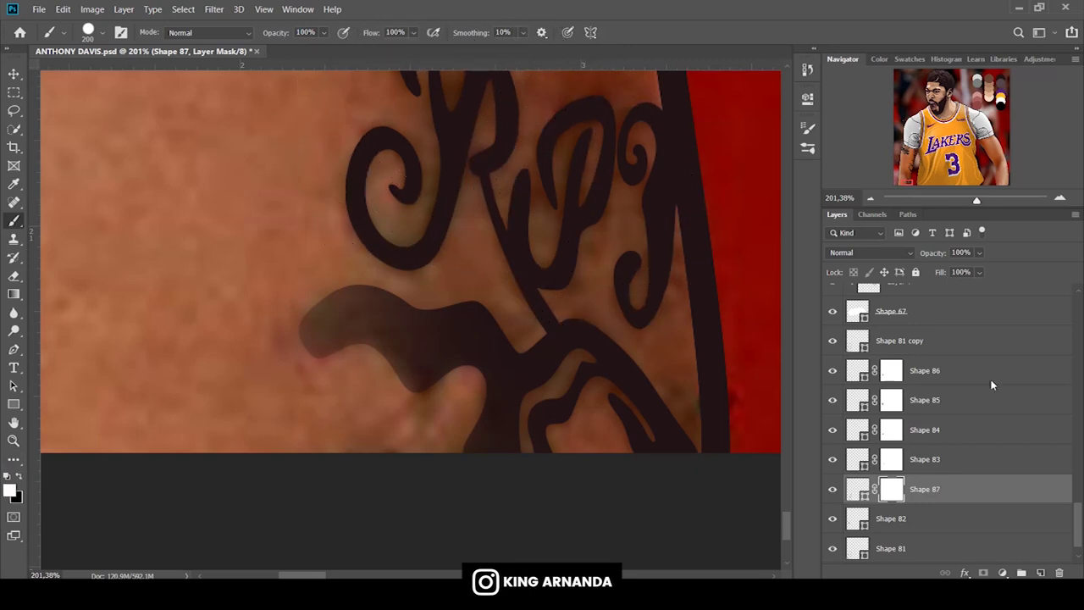
scroll(987, 380, down, 1)
click(897, 548)
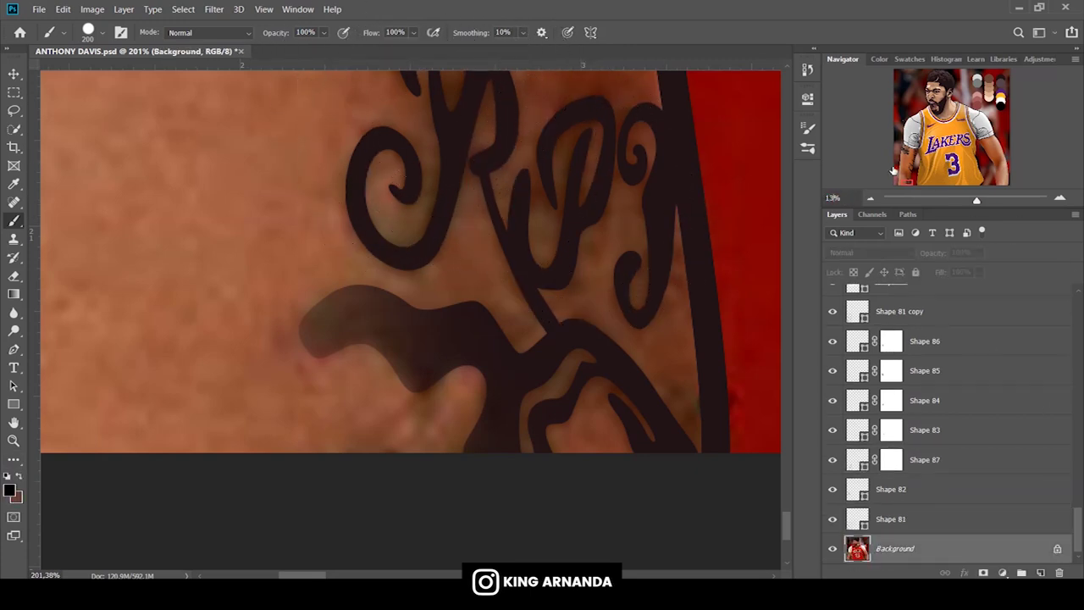
Hide the photo background and sample the tan skin colour from the palette.
key(ctrl+0)
click(833, 549)
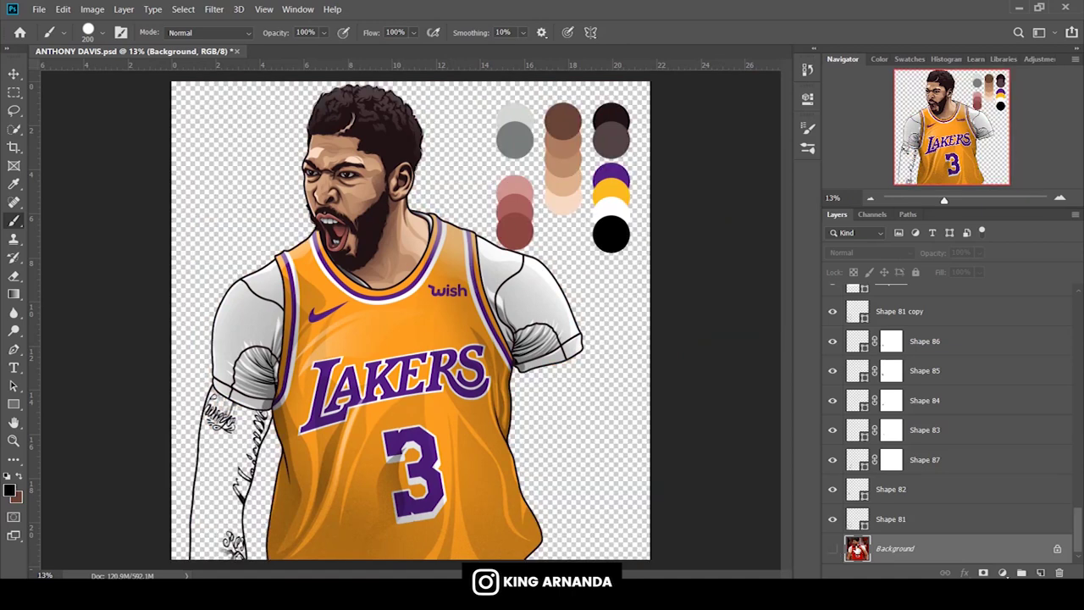
click(13, 349)
drag(943, 200, 949, 200)
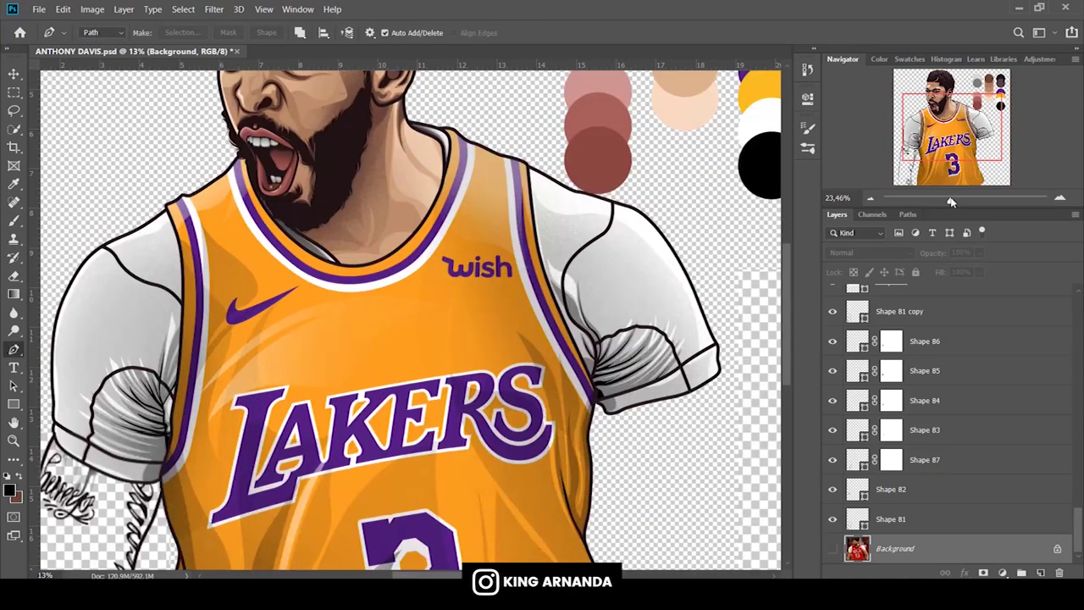
drag(952, 127, 959, 110)
click(10, 489)
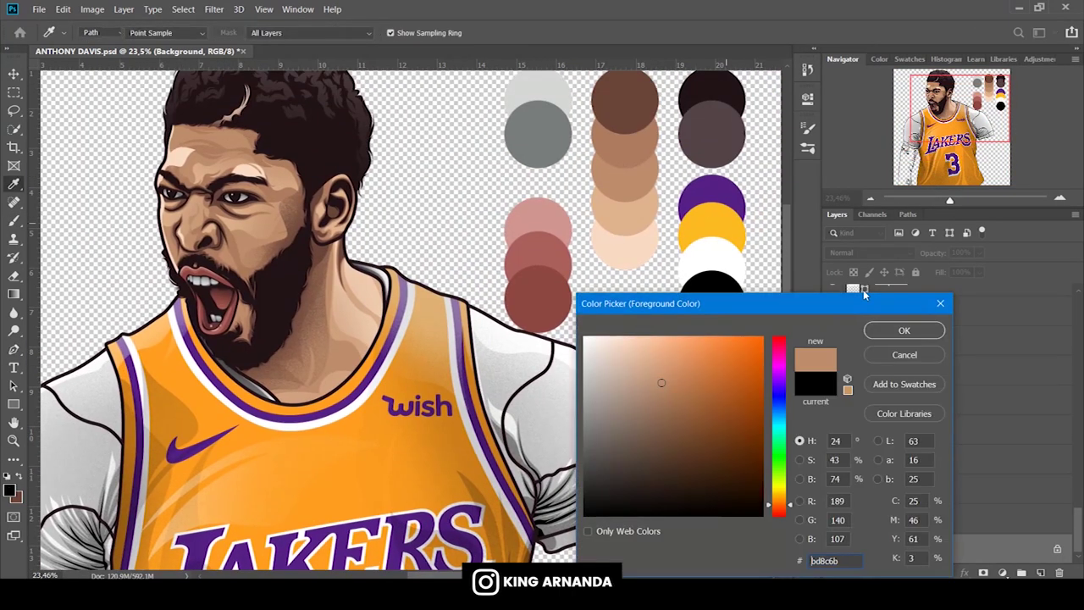
key(Return)
Fill the Shape 81 arm layer with the tan colour.
drag(951, 127, 951, 148)
click(889, 518)
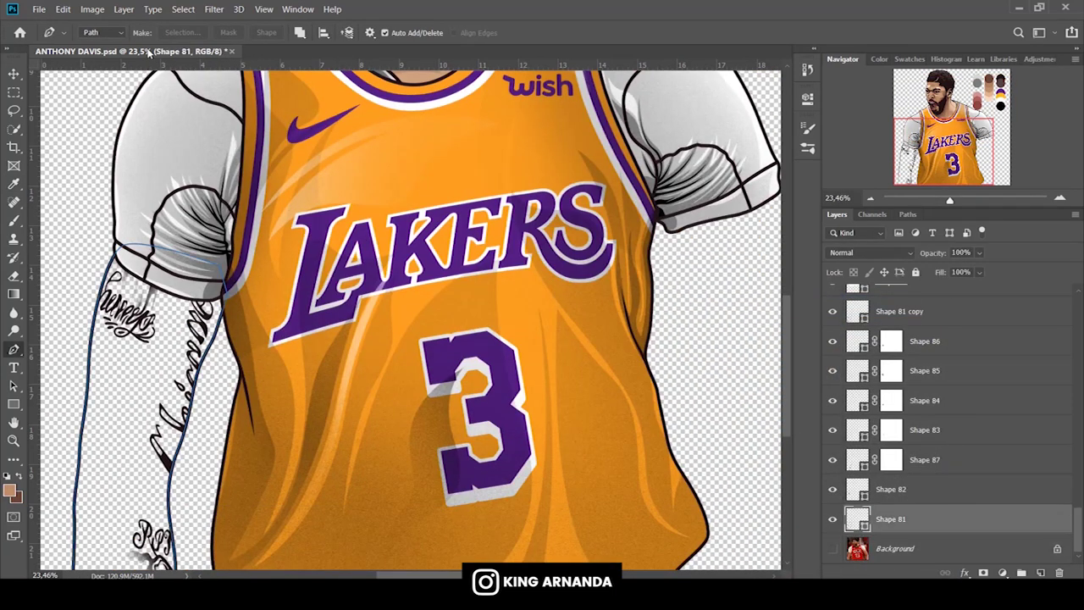
click(157, 33)
click(98, 101)
click(208, 32)
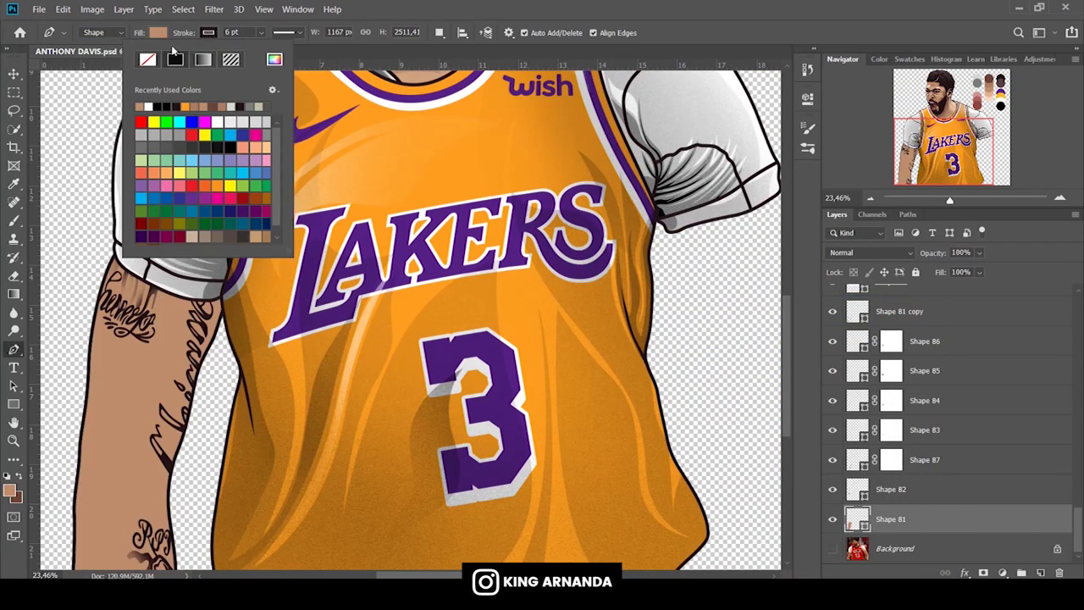
click(555, 5)
Sample another skin tone from the palette as the foreground colour.
drag(965, 144, 965, 95)
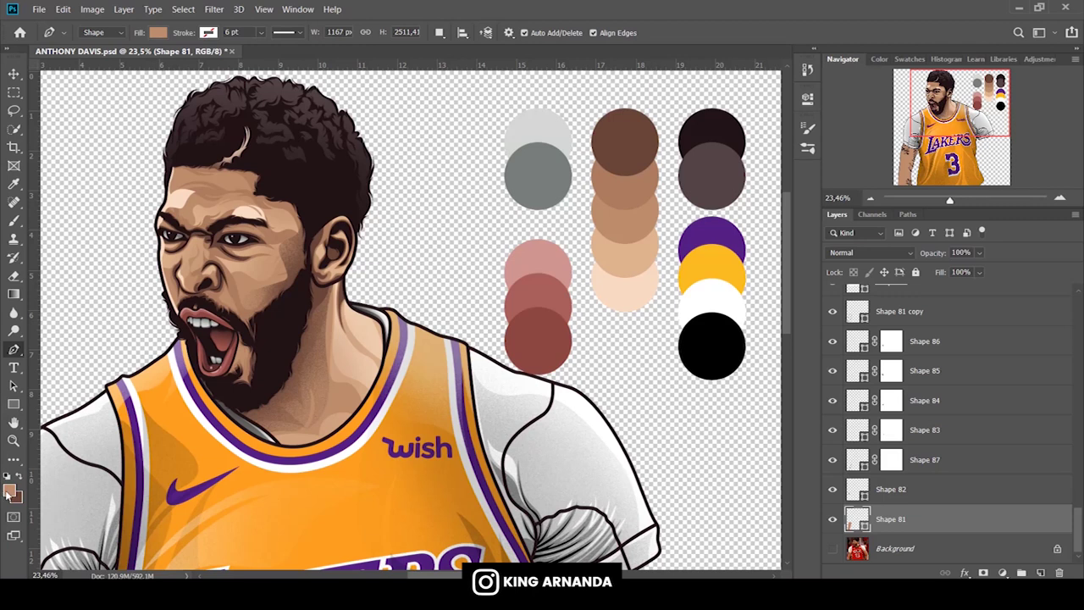
click(10, 489)
click(644, 178)
click(899, 330)
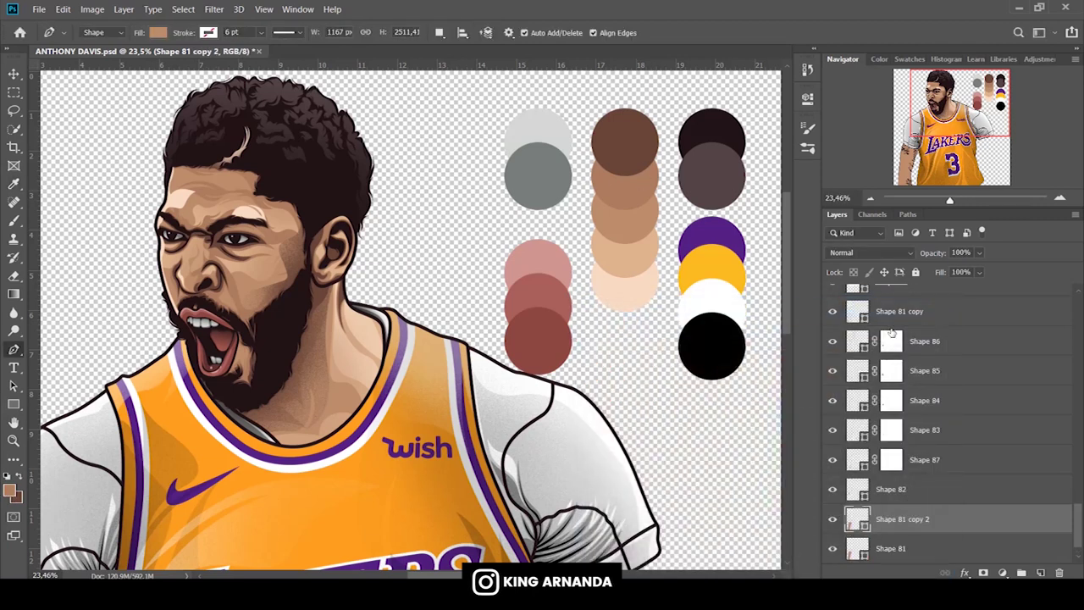
click(11, 491)
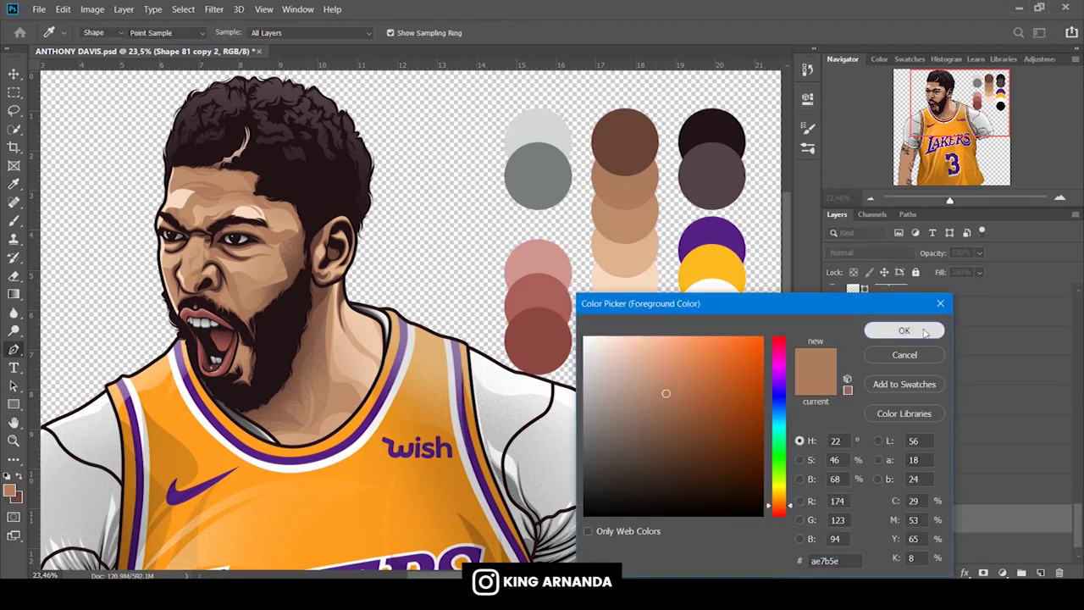
click(900, 330)
Pick the dark brown from the palette as the new fill colour.
click(157, 33)
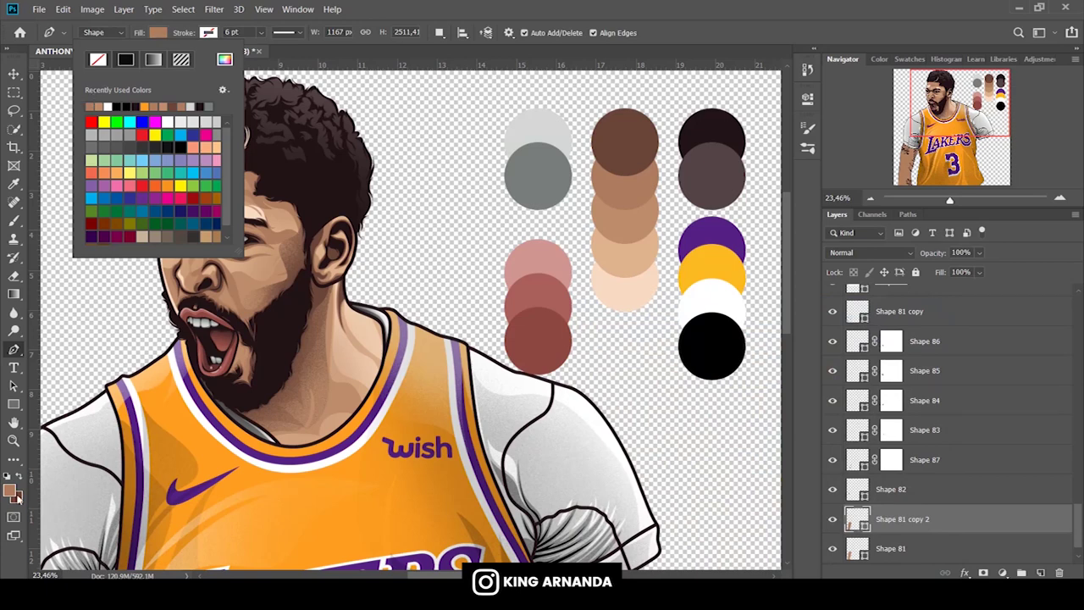
click(35, 503)
click(624, 139)
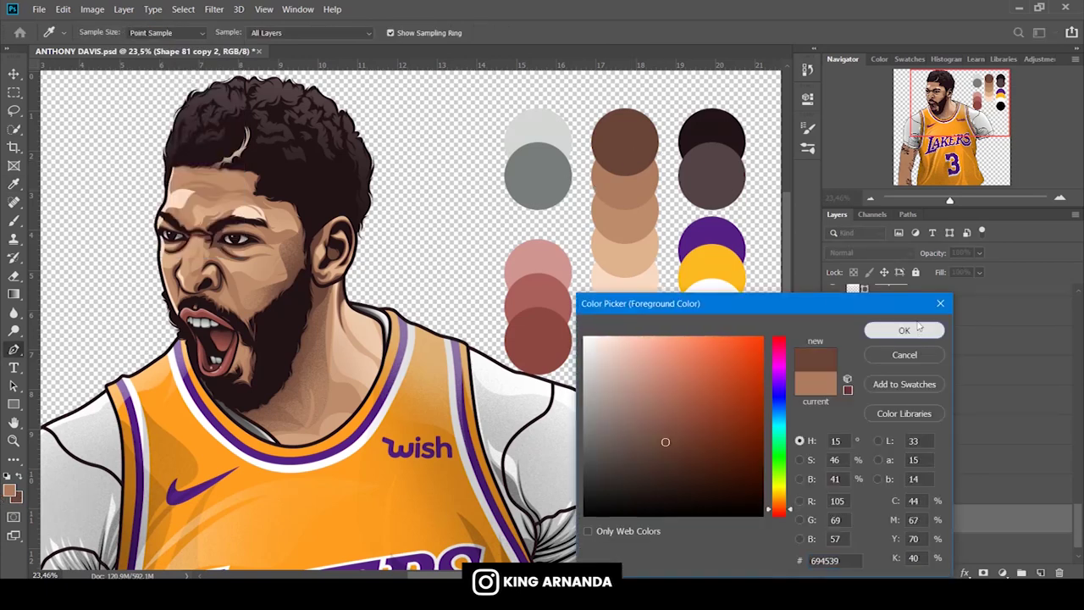
click(904, 331)
Clip the duplicated arm layer to the layer below, show the background and hide the original arm.
drag(949, 200, 954, 200)
drag(957, 101, 908, 165)
right_click(902, 527)
click(767, 254)
click(832, 547)
click(833, 518)
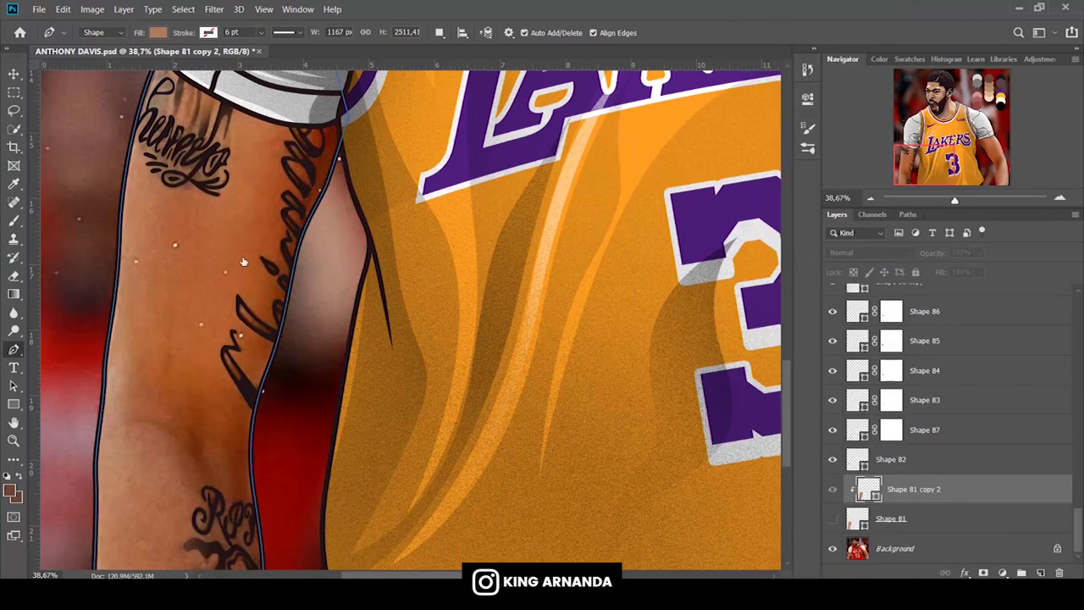
Begin the Shape 88 shadow path down the arm and clip it to the arm layer.
scroll(243, 265, up, 2)
click(309, 174)
right_click(903, 495)
click(754, 251)
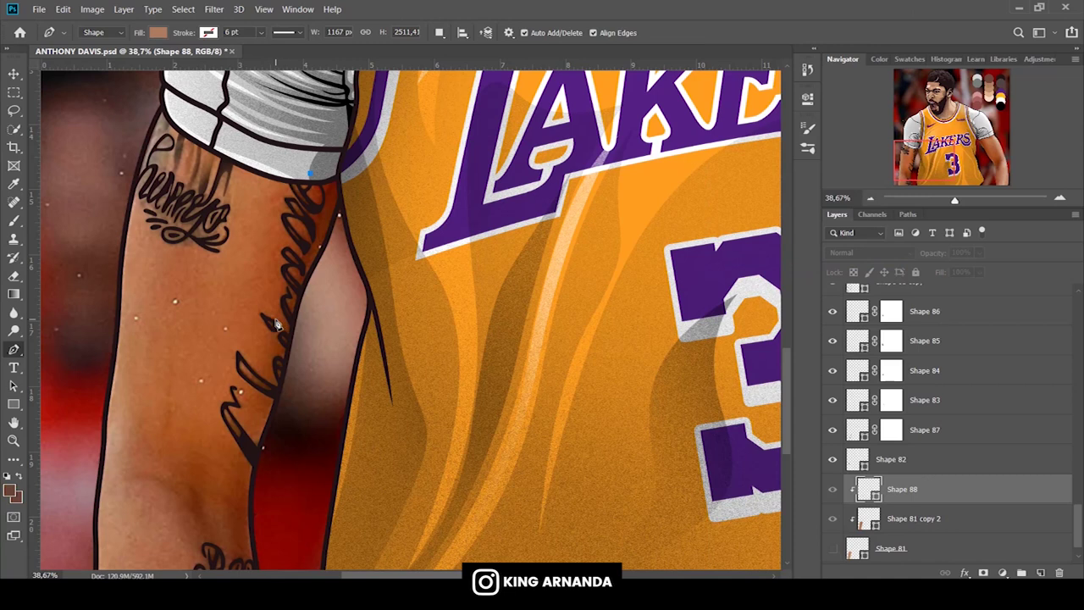
scroll(249, 376, down, 2)
scroll(237, 373, down, 2)
click(226, 359)
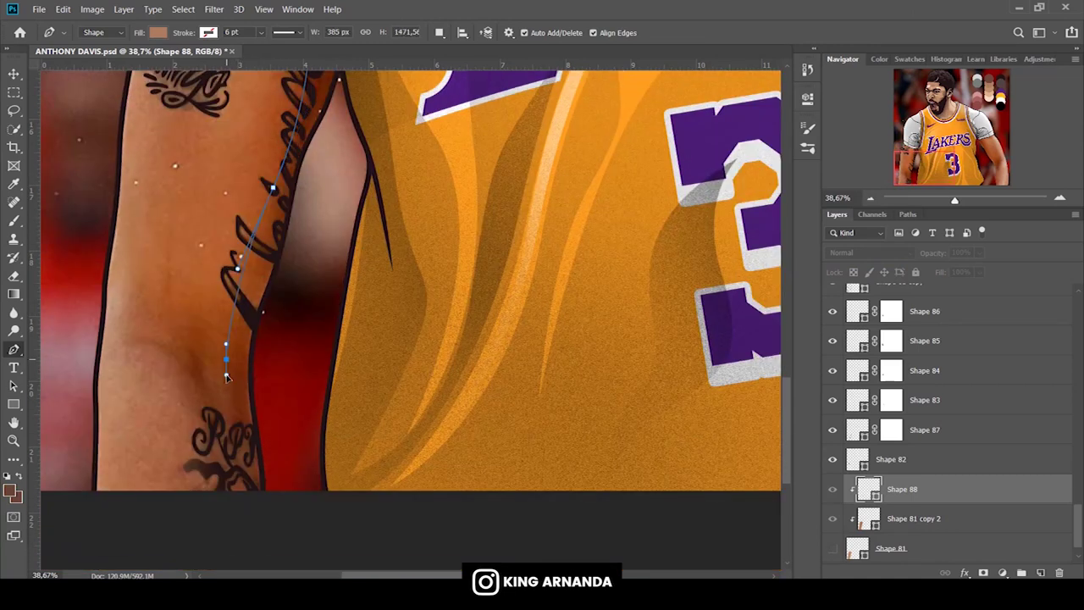
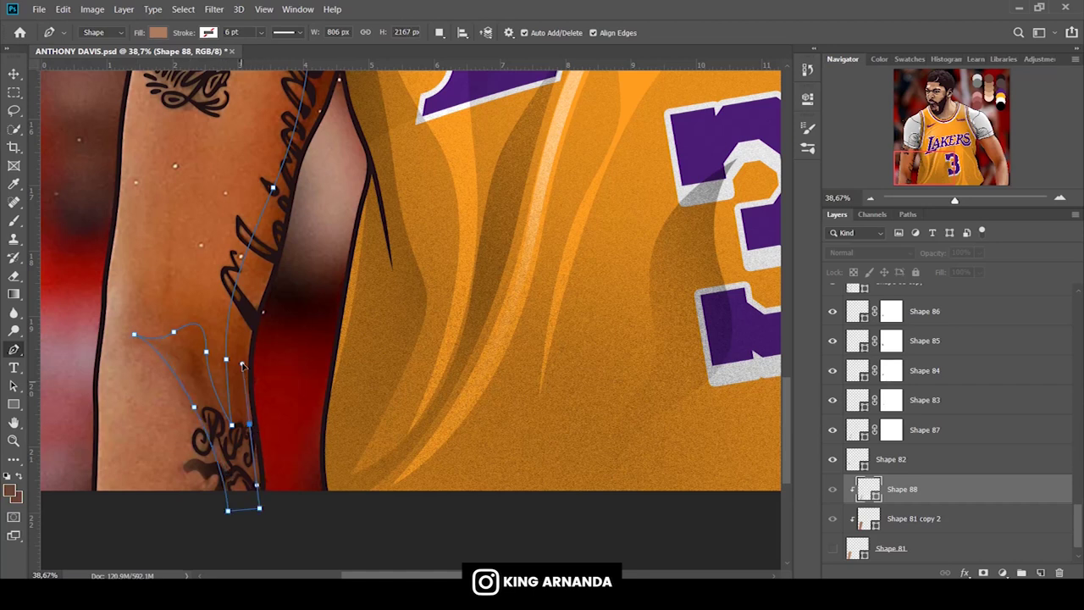
Close the shadow path down the upper arm and fill Shape 88 darker brown.
scroll(279, 254, up, 3)
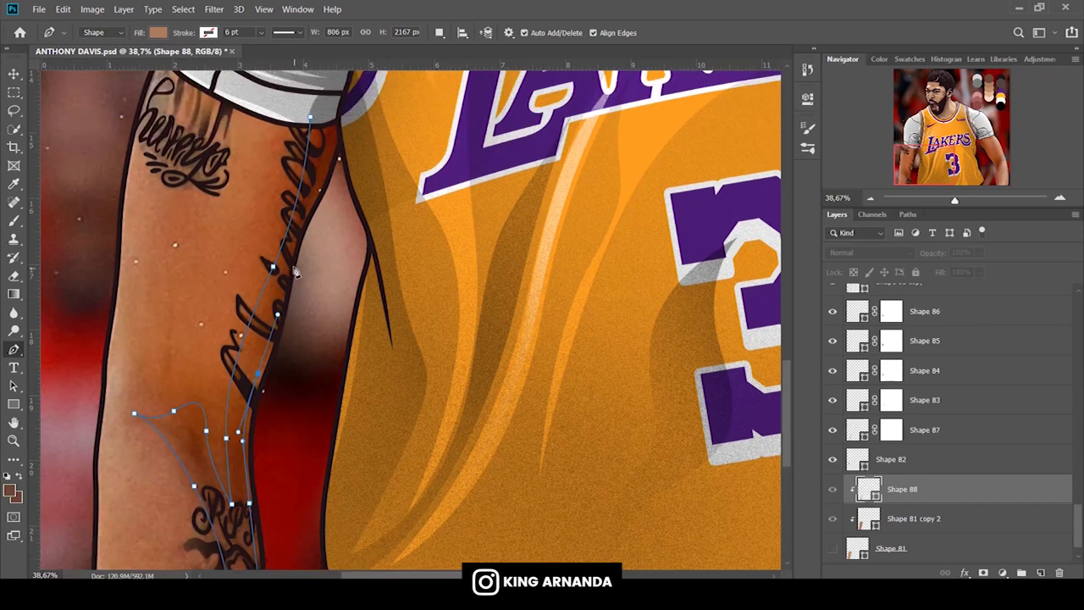
scroll(397, 320, up, 3)
scroll(398, 320, up, 3)
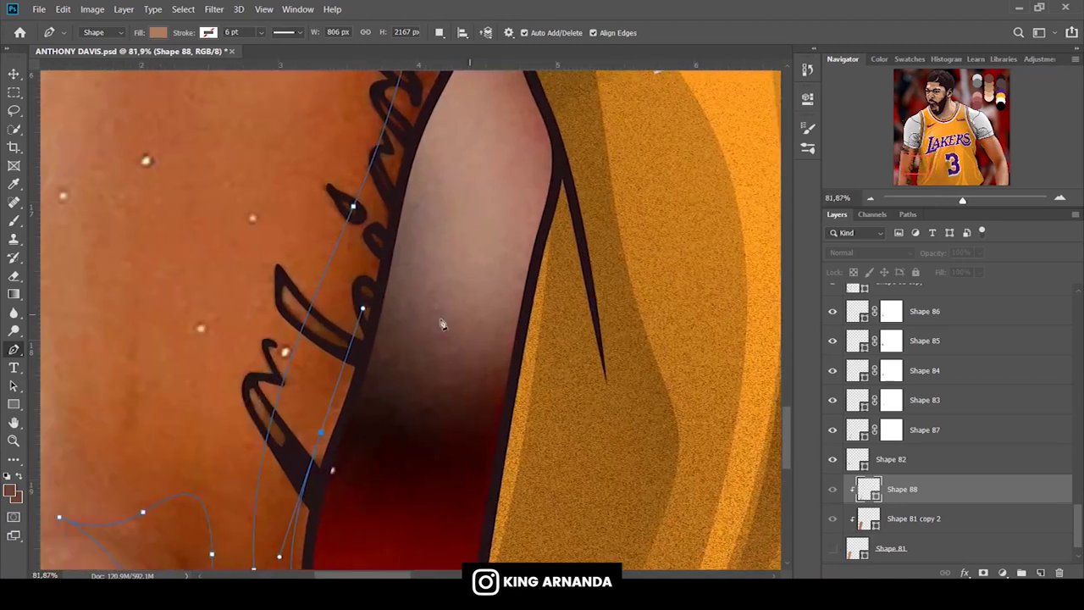
scroll(398, 320, up, 2)
scroll(412, 219, up, 2)
scroll(413, 219, up, 3)
drag(487, 268, 523, 159)
click(432, 210)
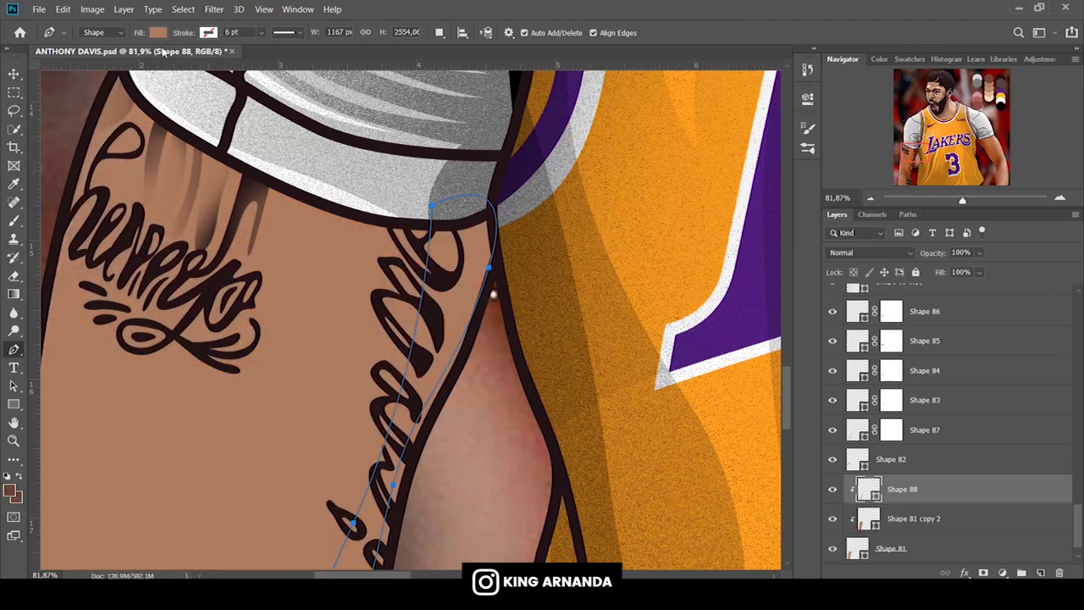
click(157, 32)
click(95, 105)
Check the Shape 81 skin layers, set the Pen to Path mode, and reselect Shape 88.
click(912, 518)
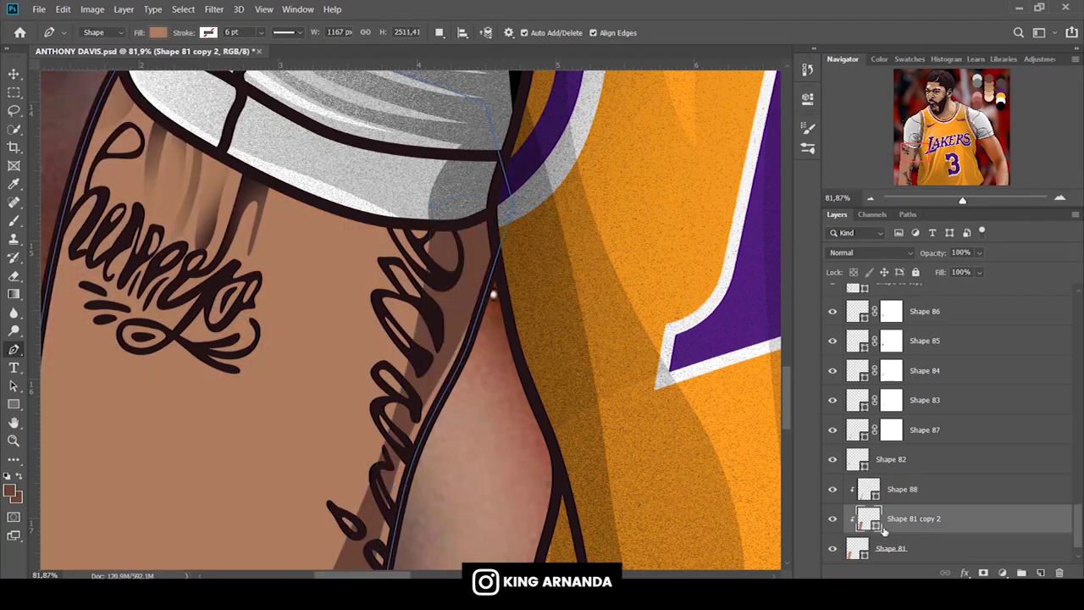
click(920, 185)
click(893, 549)
click(912, 518)
click(101, 33)
click(93, 53)
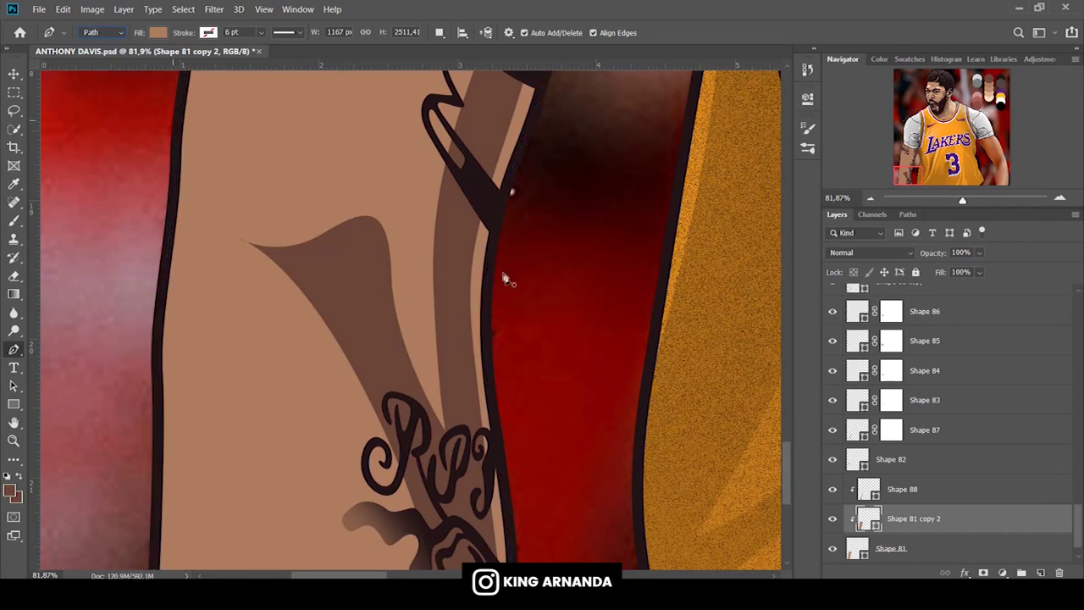
click(897, 489)
Reshape Shape 88's curve with the Convert Point and Add Anchor Point tools.
right_click(13, 349)
click(76, 413)
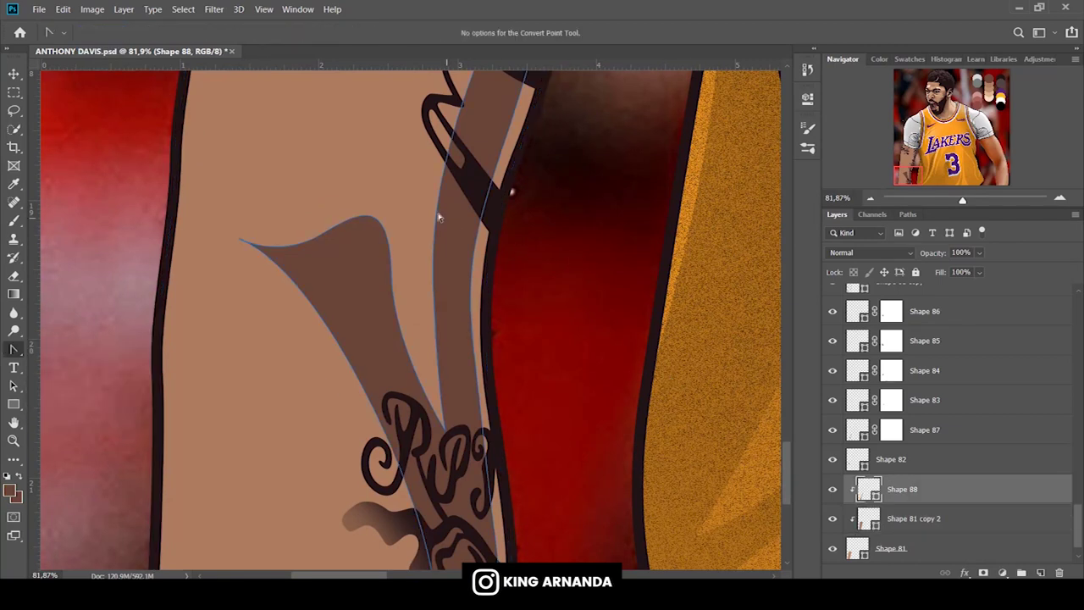
right_click(12, 347)
click(81, 392)
drag(294, 260, 310, 298)
right_click(13, 349)
click(81, 392)
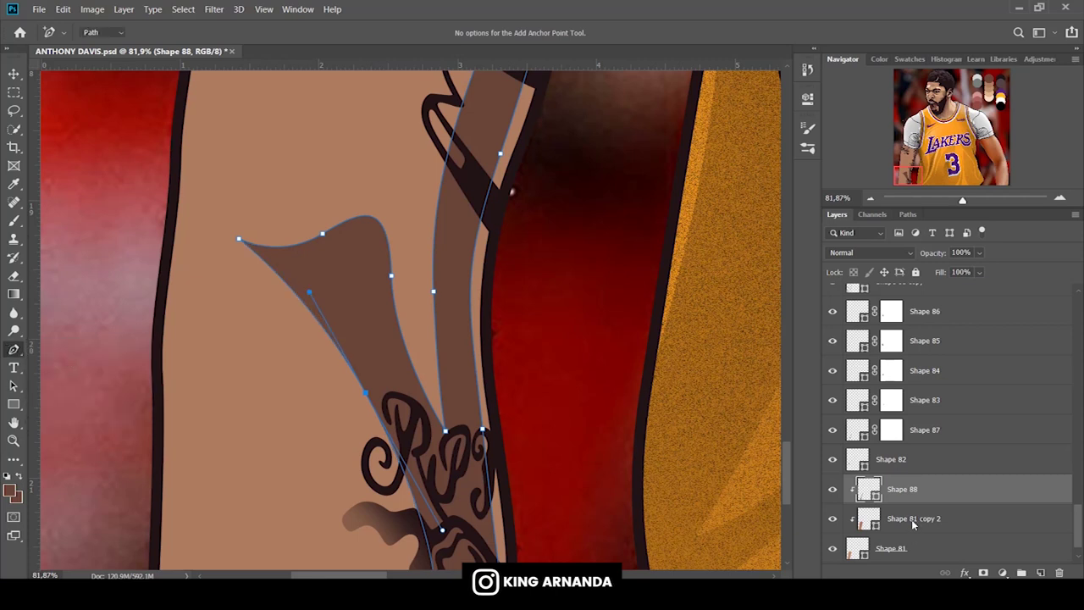
click(912, 524)
scroll(237, 180, down, 2)
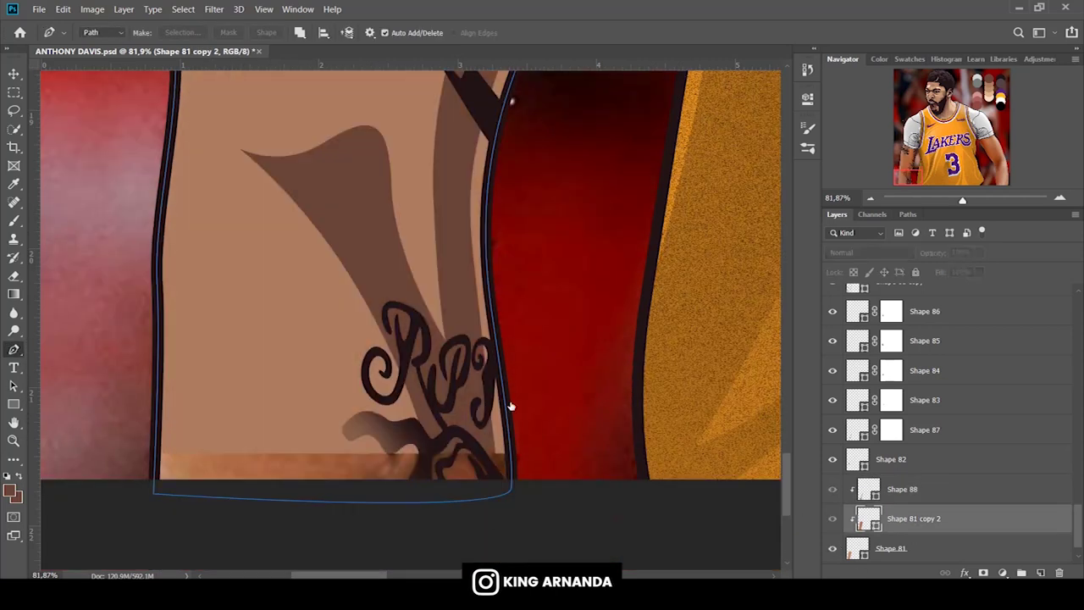
Begin tracing the highlight path along the arm's outer edge, toggling Shape 81's visibility to compare.
click(833, 550)
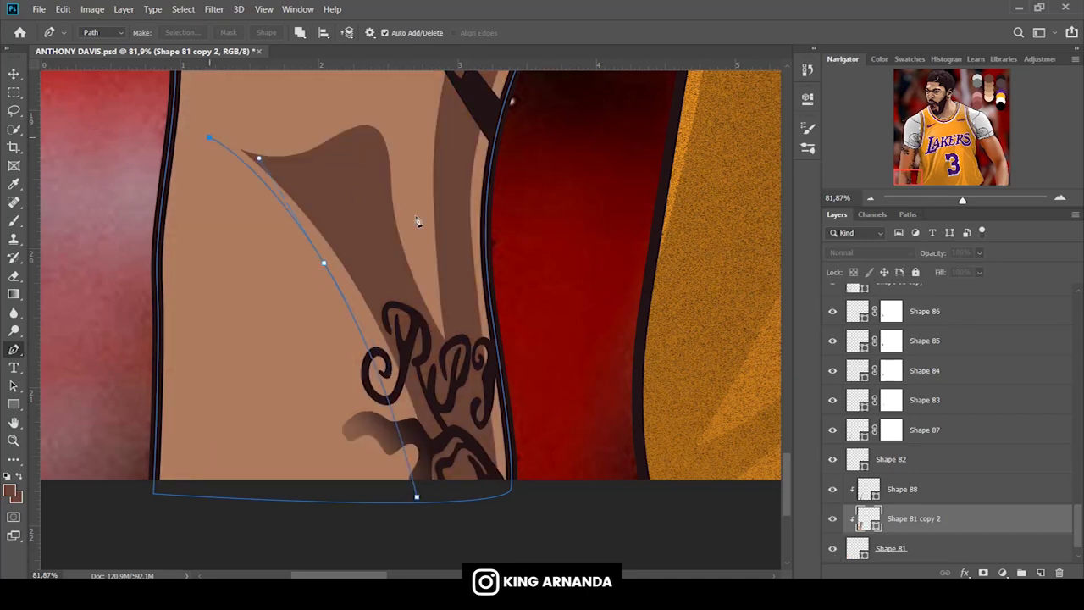
scroll(356, 194, up, 3)
scroll(355, 194, up, 3)
click(832, 549)
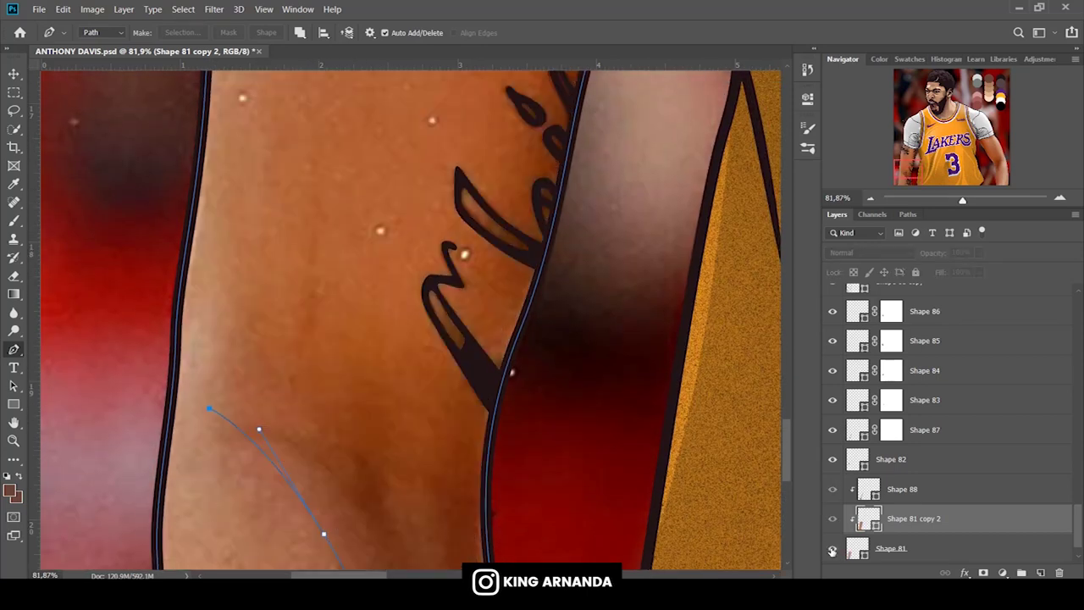
click(831, 550)
drag(386, 347, 397, 306)
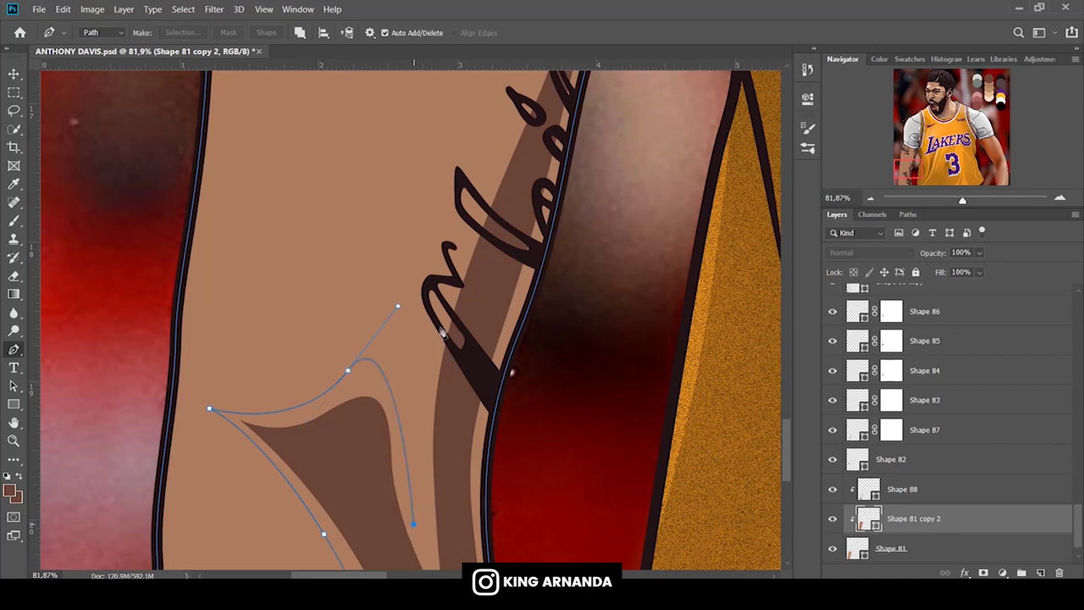
scroll(441, 351, up, 3)
scroll(441, 351, up, 2)
scroll(441, 351, down, 3)
click(832, 548)
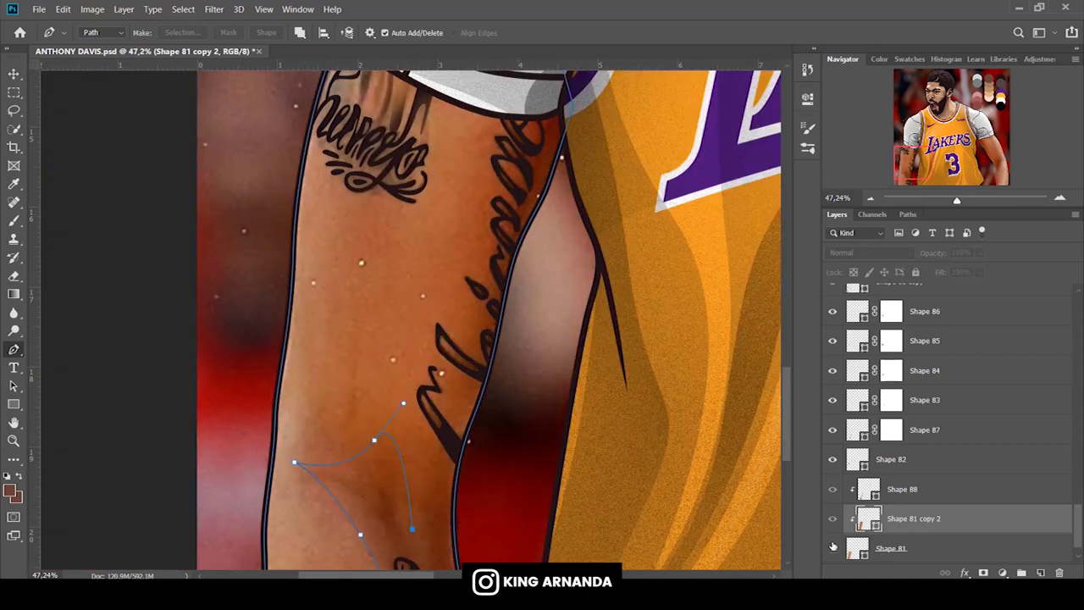
click(832, 547)
click(490, 259)
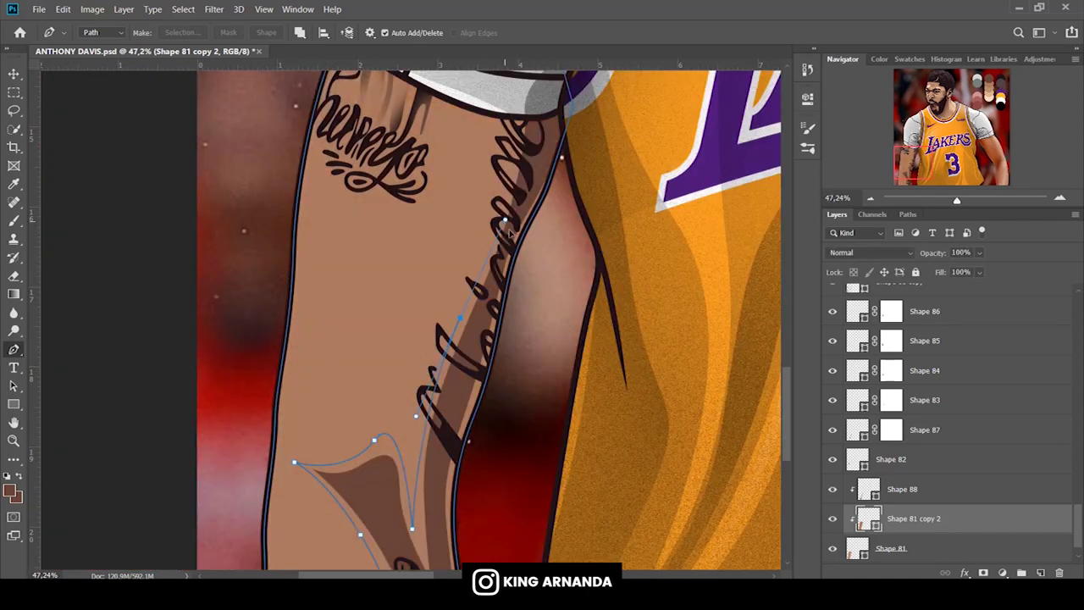
Extend the highlight path up to the shorts and curve it back down the arm.
scroll(511, 226, up, 1)
scroll(511, 225, up, 2)
click(832, 547)
click(426, 174)
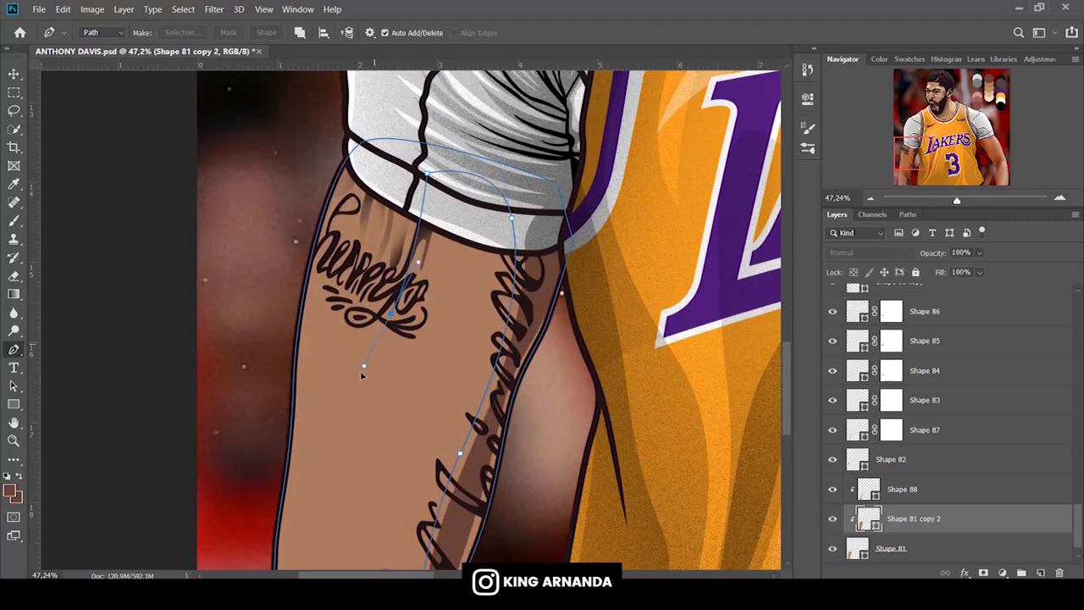
drag(372, 276, 411, 160)
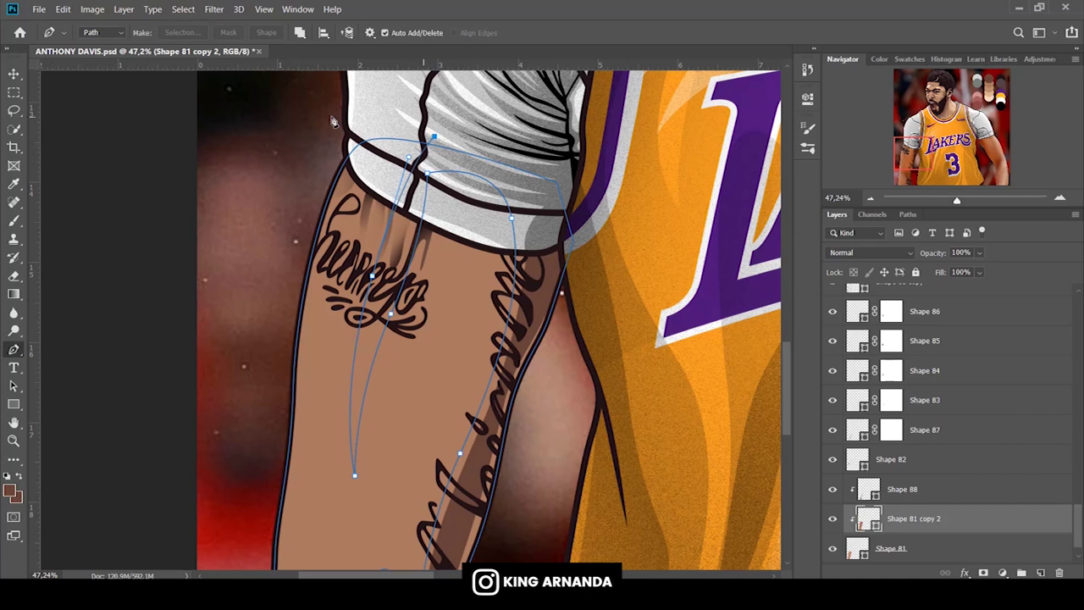
scroll(232, 313, down, 5)
scroll(232, 313, down, 2)
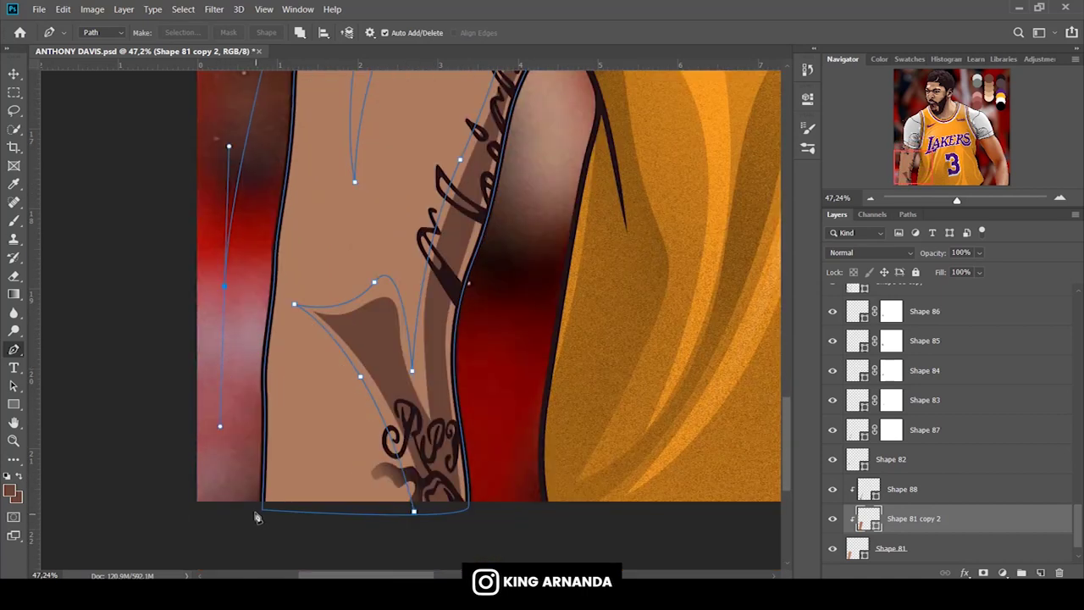
Check the path combining options and return the Pen to Shape mode.
click(299, 32)
click(356, 80)
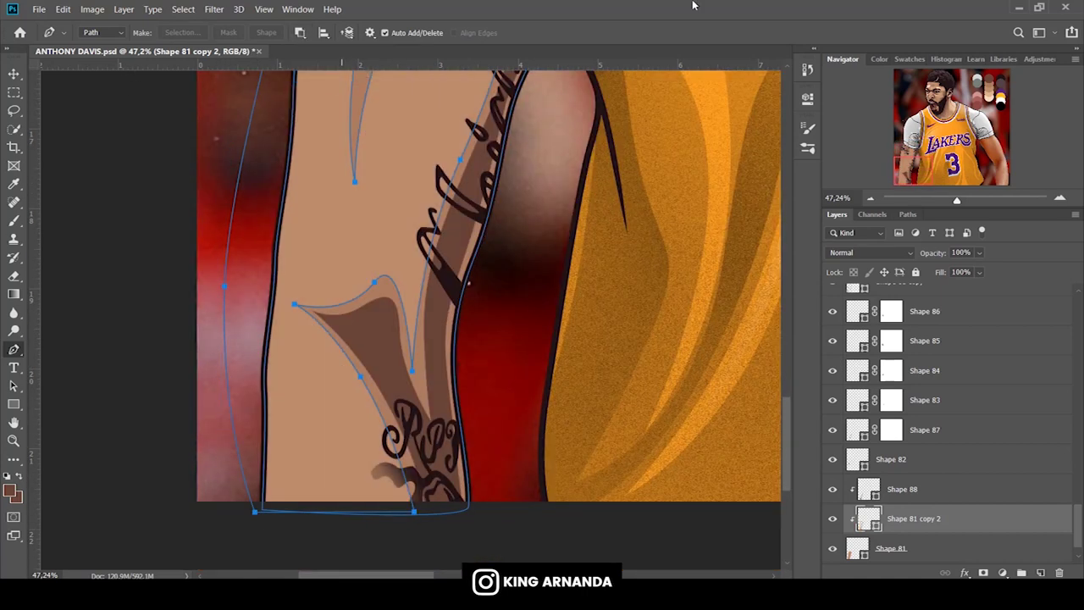
scroll(337, 292, up, 2)
scroll(337, 292, up, 2)
click(110, 33)
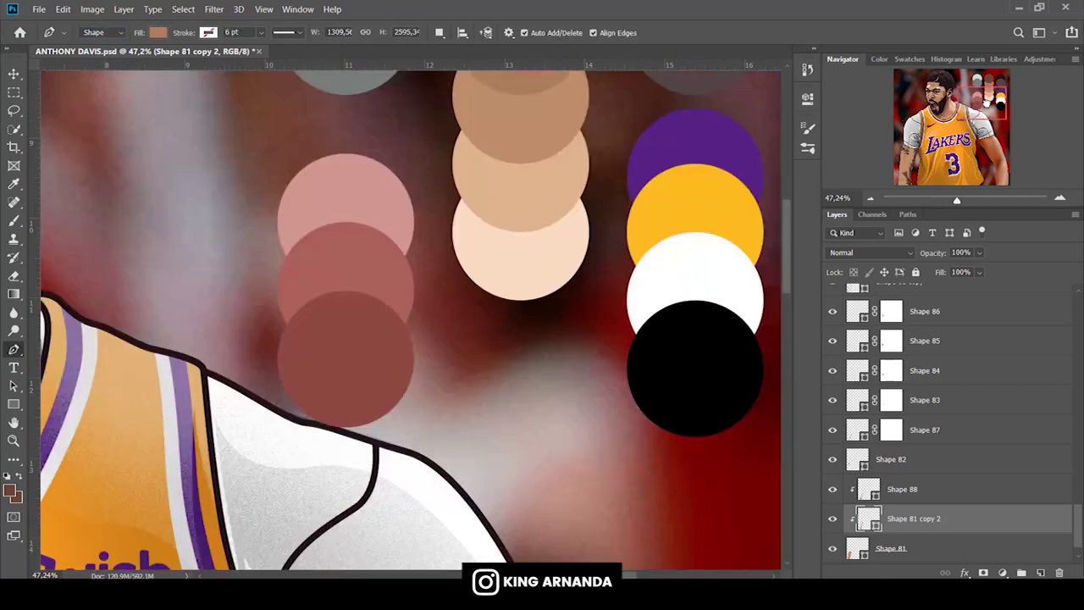
Sample light peach from the palette circles as foreground and create the Shape 89 layer.
click(986, 89)
click(11, 490)
click(524, 218)
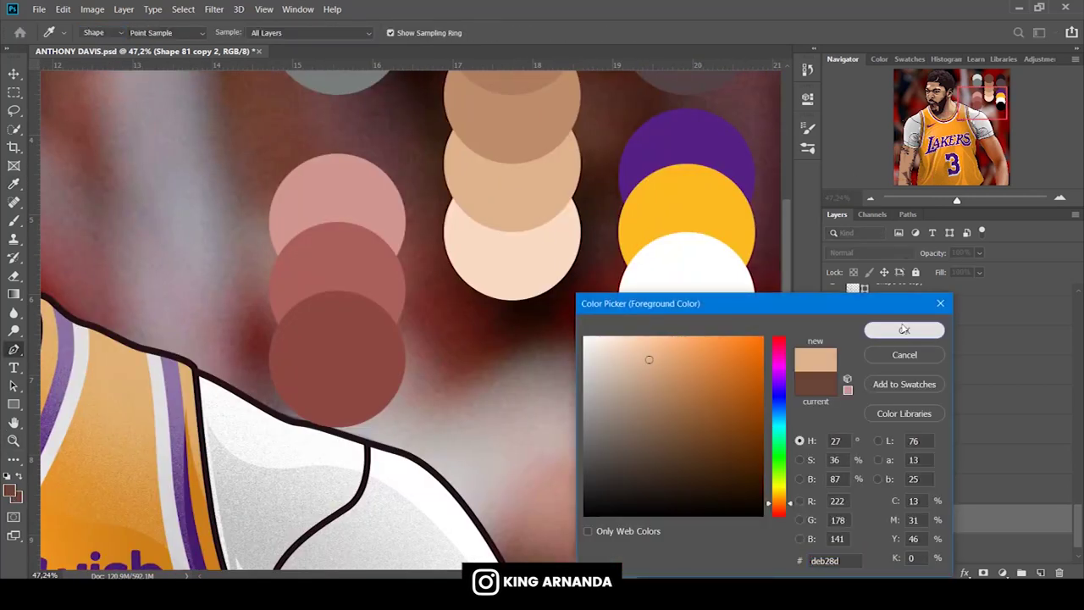
click(904, 329)
click(13, 494)
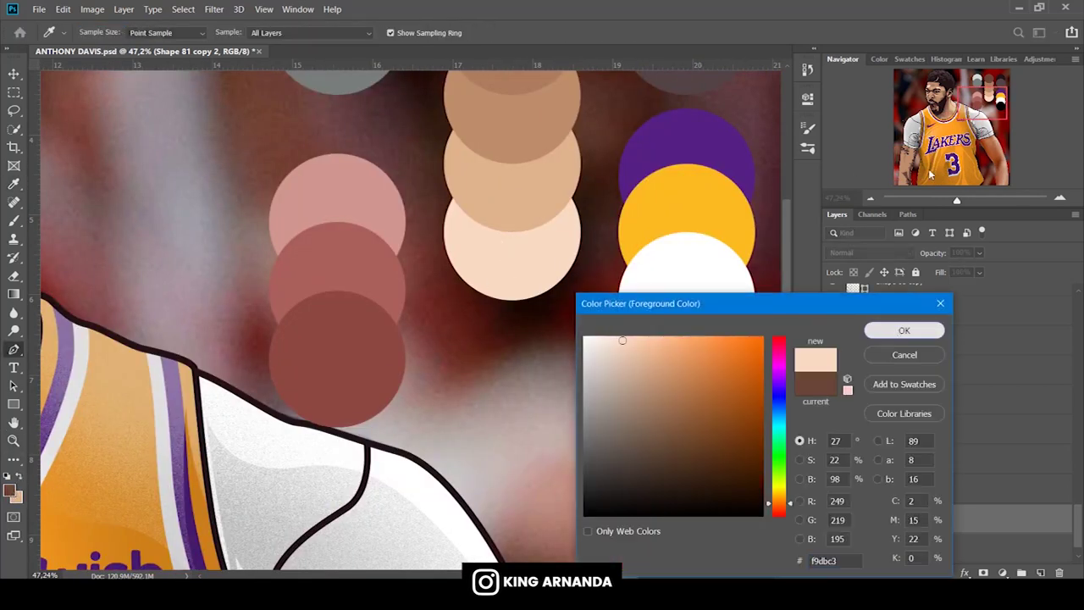
click(900, 329)
click(919, 140)
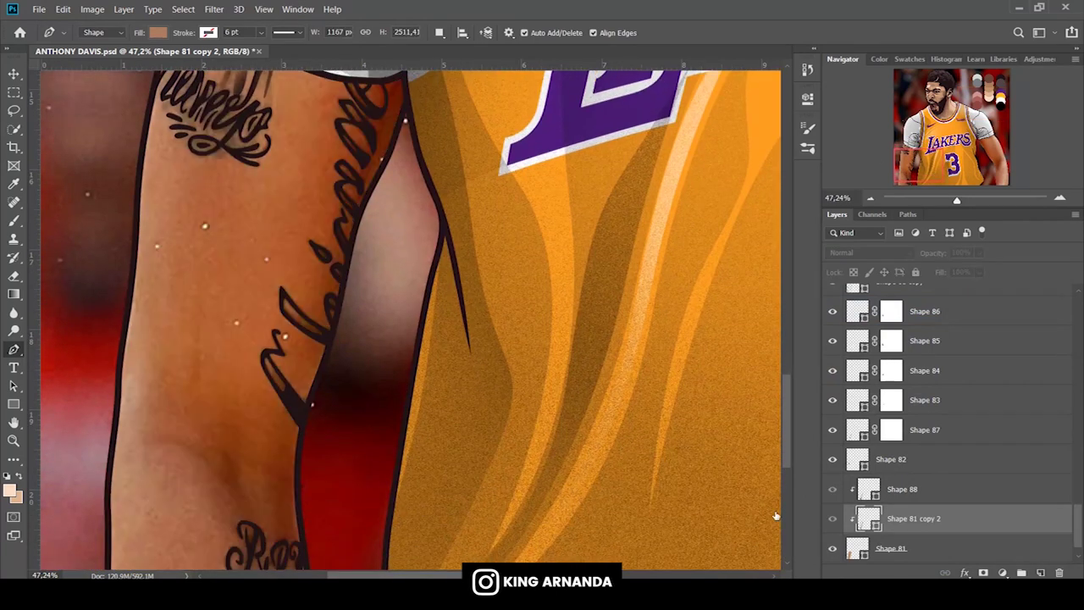
scroll(177, 180, up, 3)
scroll(178, 180, up, 1)
click(204, 88)
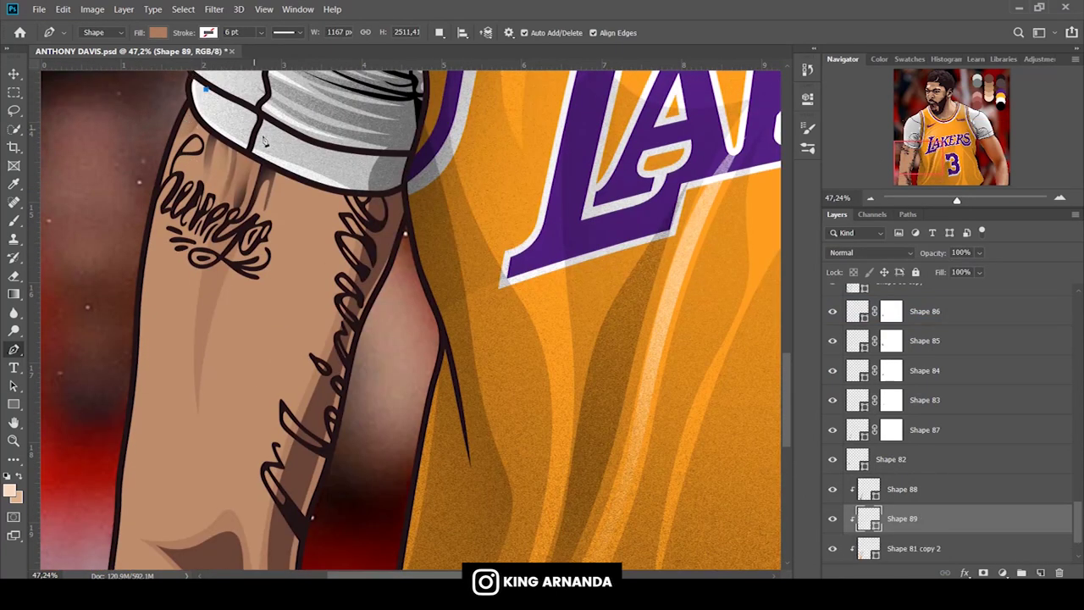
Fill the highlight light peach and draw Shape 90's streak down the upper arm.
click(159, 33)
click(188, 149)
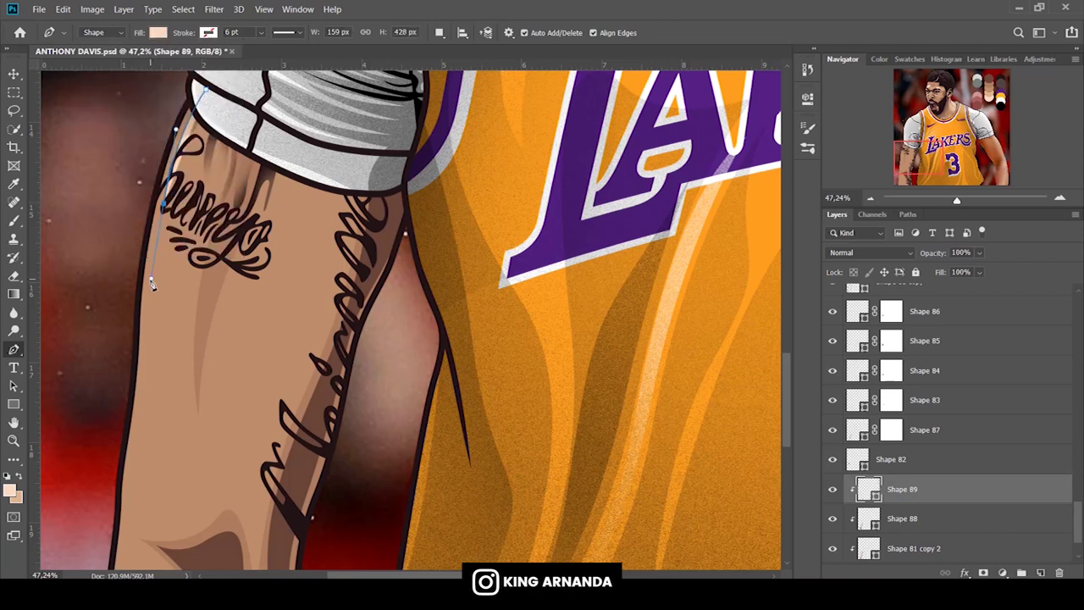
scroll(152, 285, down, 4)
drag(145, 344, 124, 445)
scroll(678, 511, down, 2)
scroll(677, 511, down, 1)
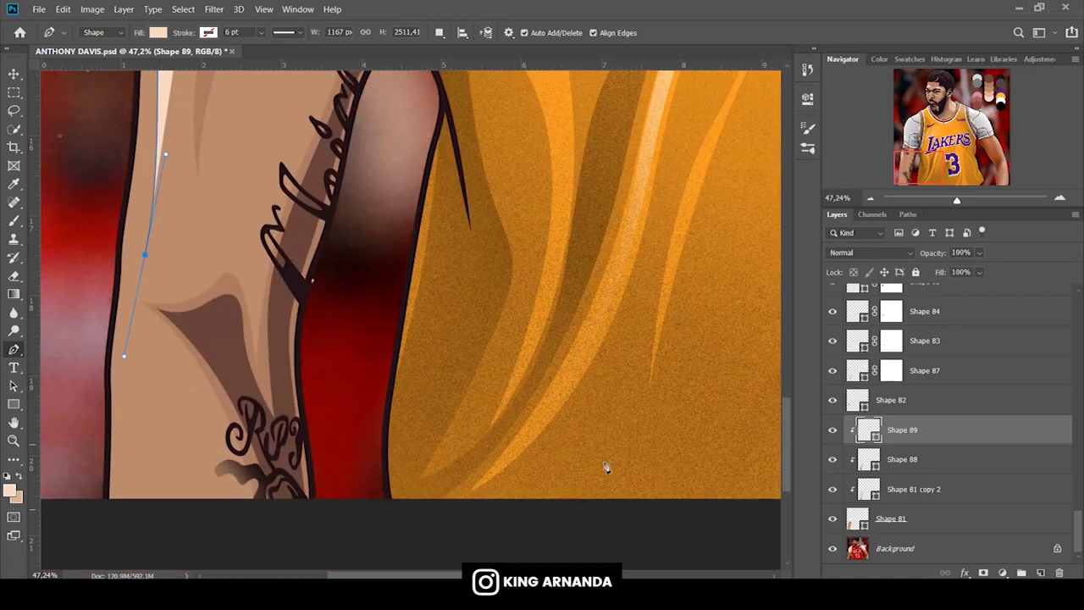
drag(112, 505, 89, 552)
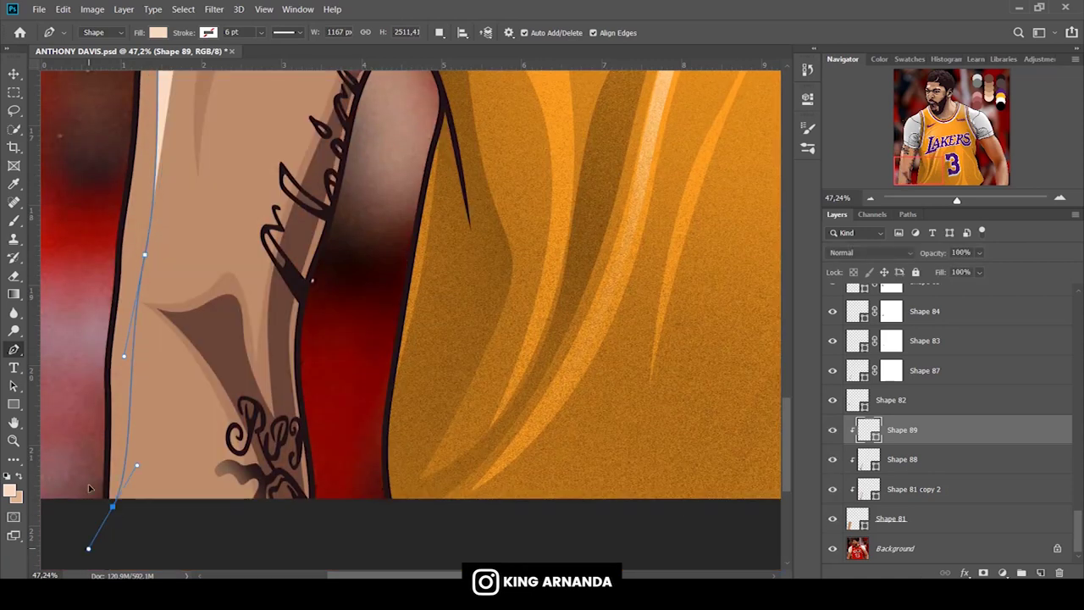
scroll(128, 298, up, 5)
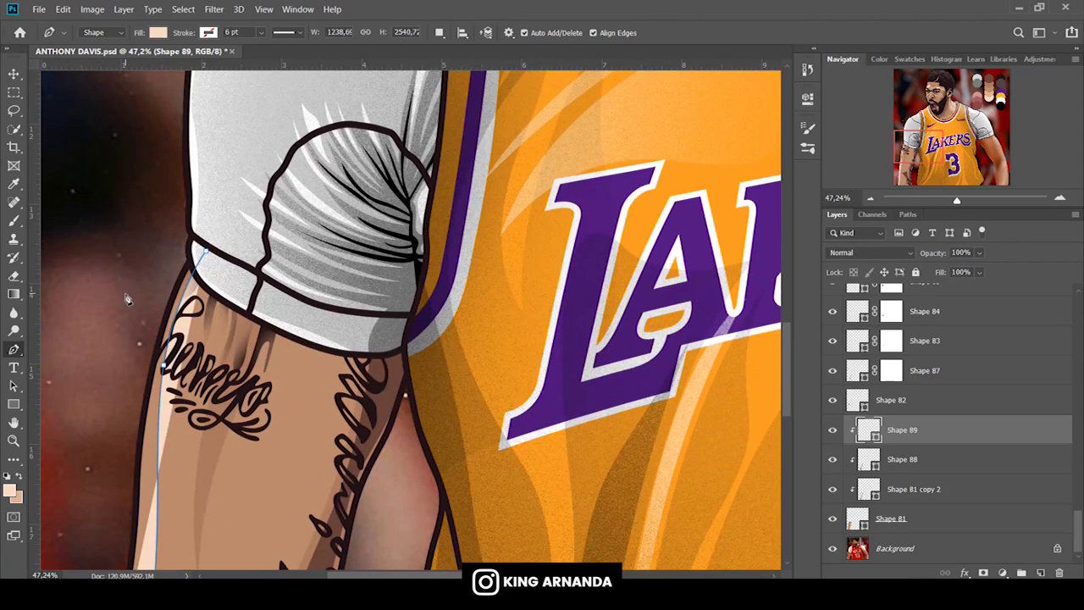
drag(125, 292, 144, 244)
click(902, 459)
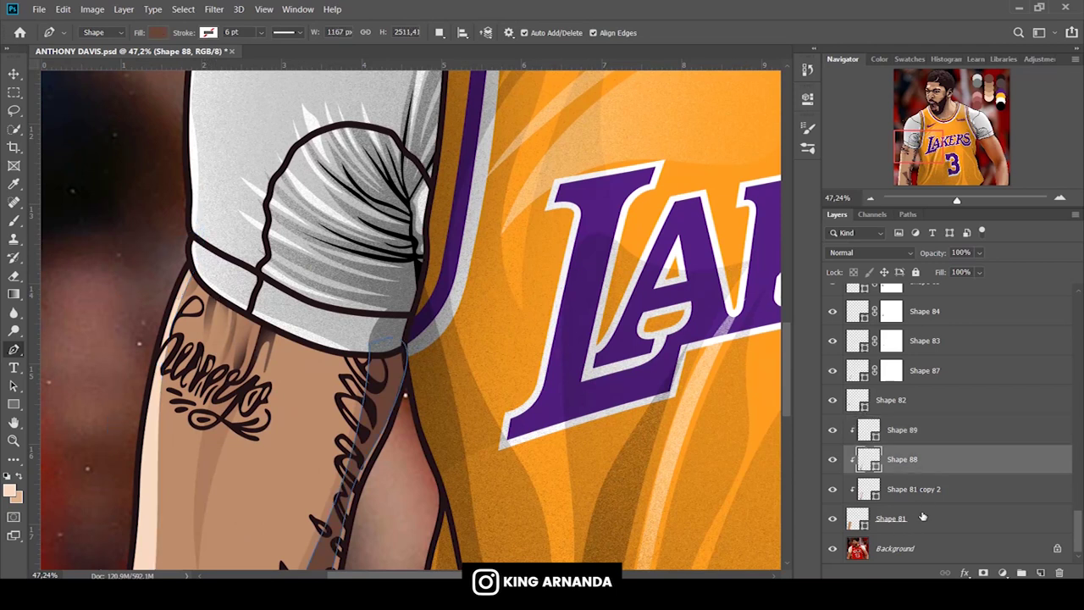
Select Shape 81 and start a new light peach Shape 91 below the sleeve.
click(891, 518)
scroll(224, 341, down, 5)
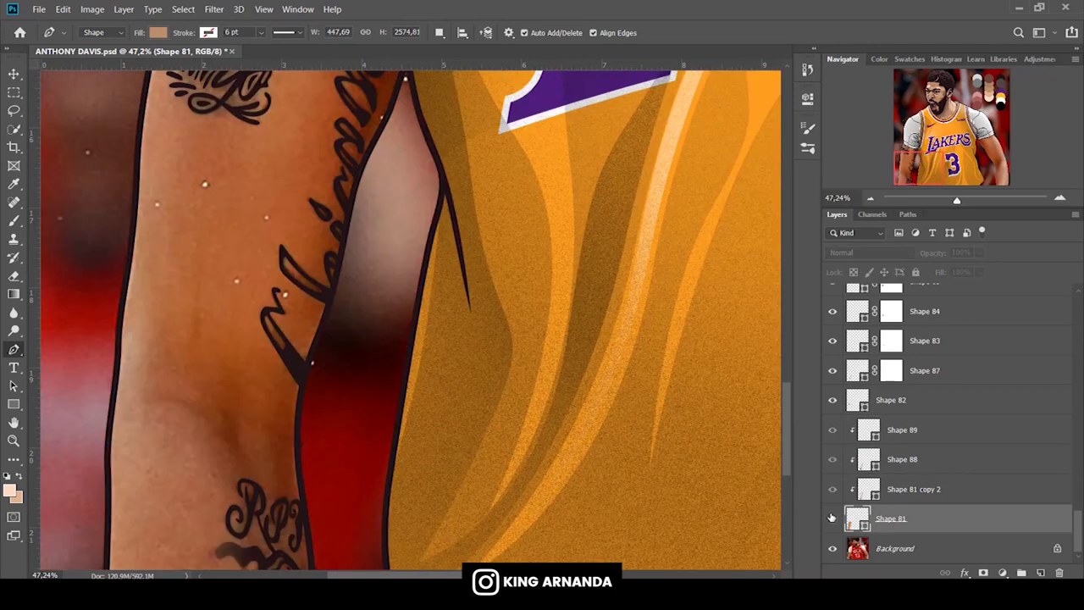
scroll(144, 241, up, 3)
drag(302, 292, 243, 373)
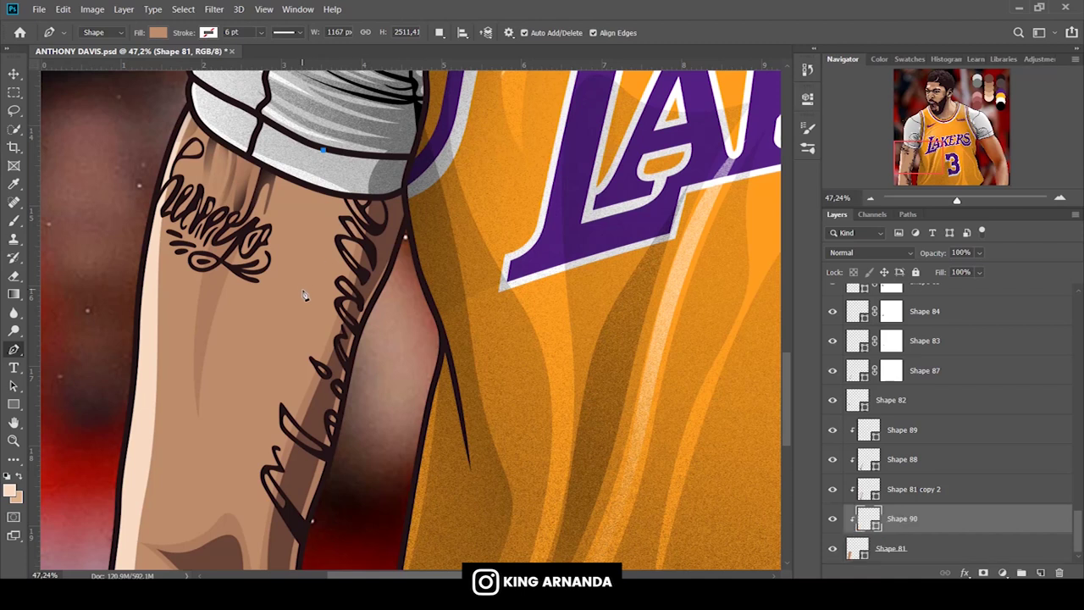
drag(247, 466, 223, 347)
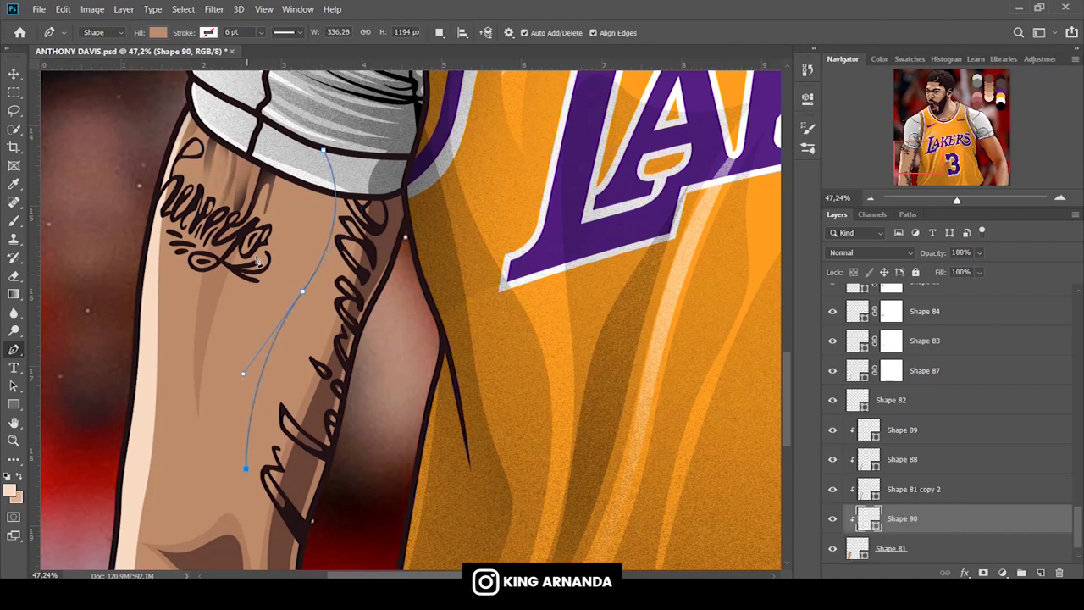
click(157, 32)
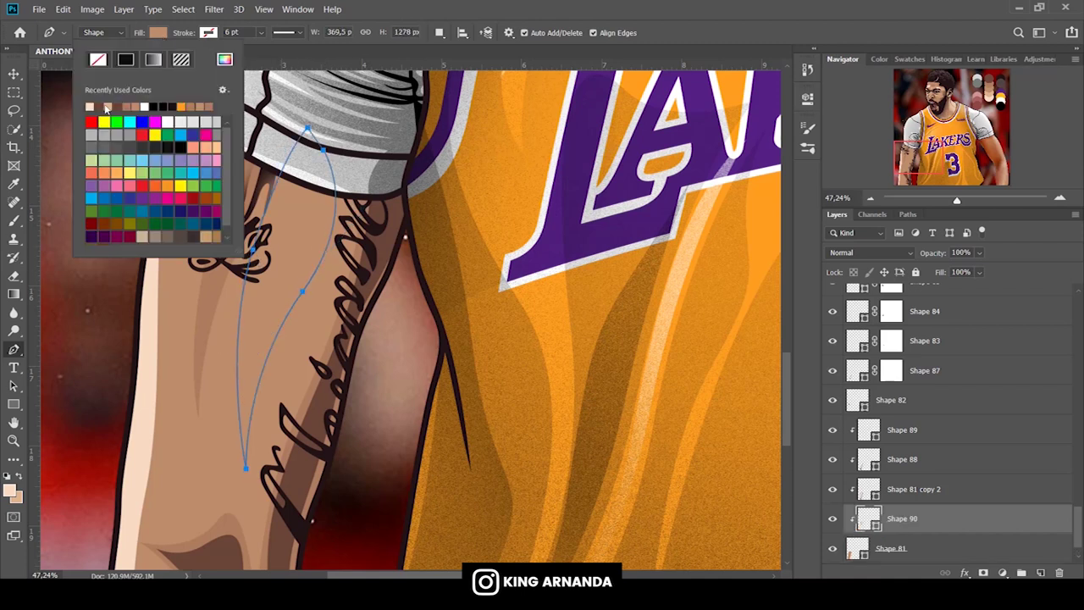
click(107, 103)
key(Return)
scroll(131, 190, down, 2)
scroll(131, 191, down, 5)
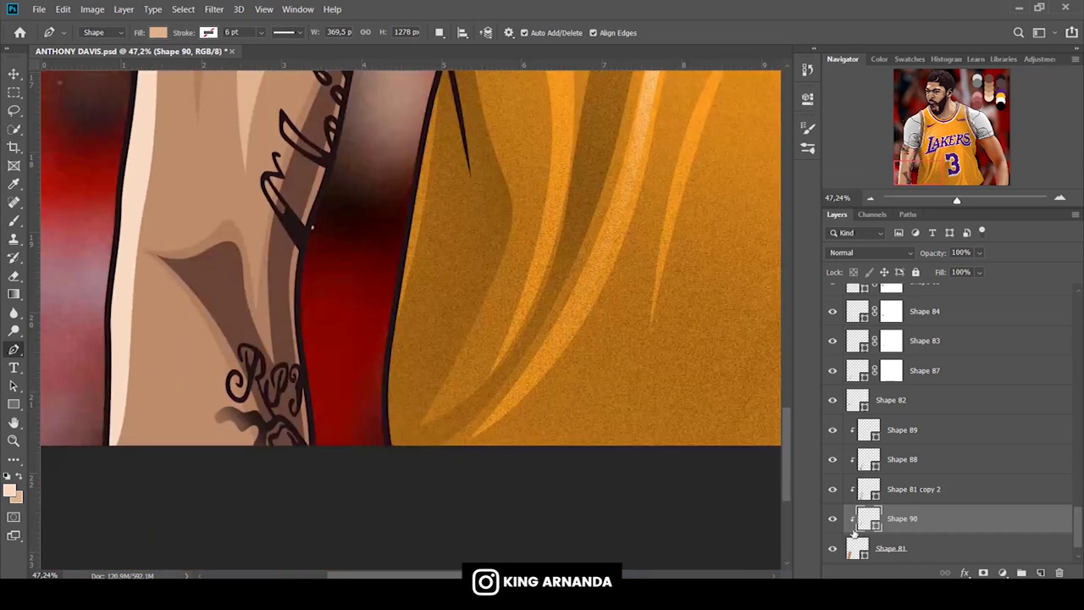
click(832, 547)
Trace Shape 91's highlight path along the arm's edge toward the shoulder, comparing with the photo.
drag(178, 311, 212, 364)
drag(85, 313, 59, 377)
scroll(216, 367, up, 5)
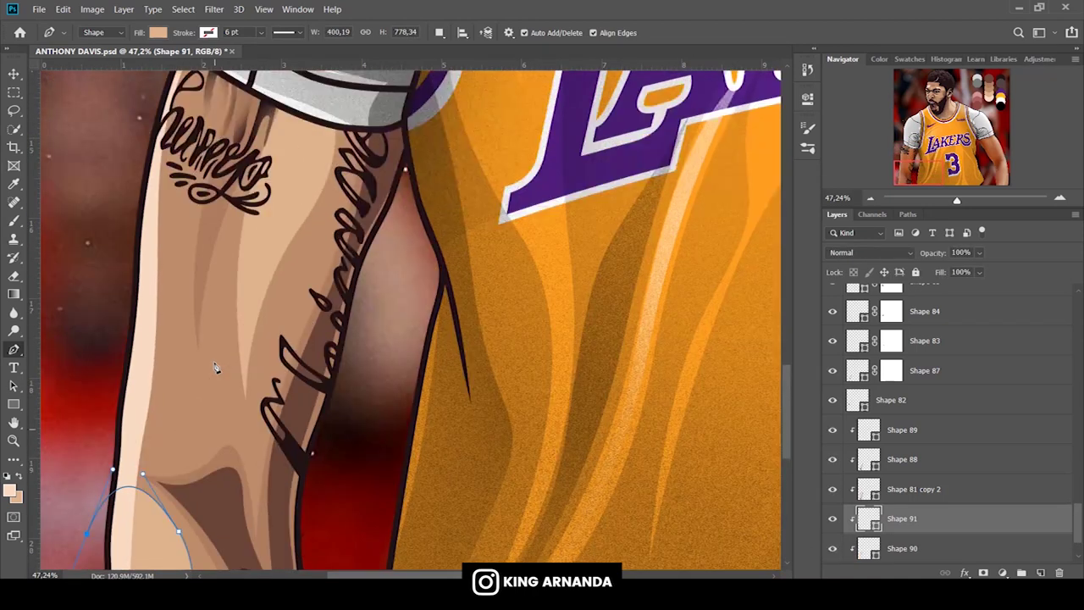
click(832, 548)
scroll(839, 525, down, 2)
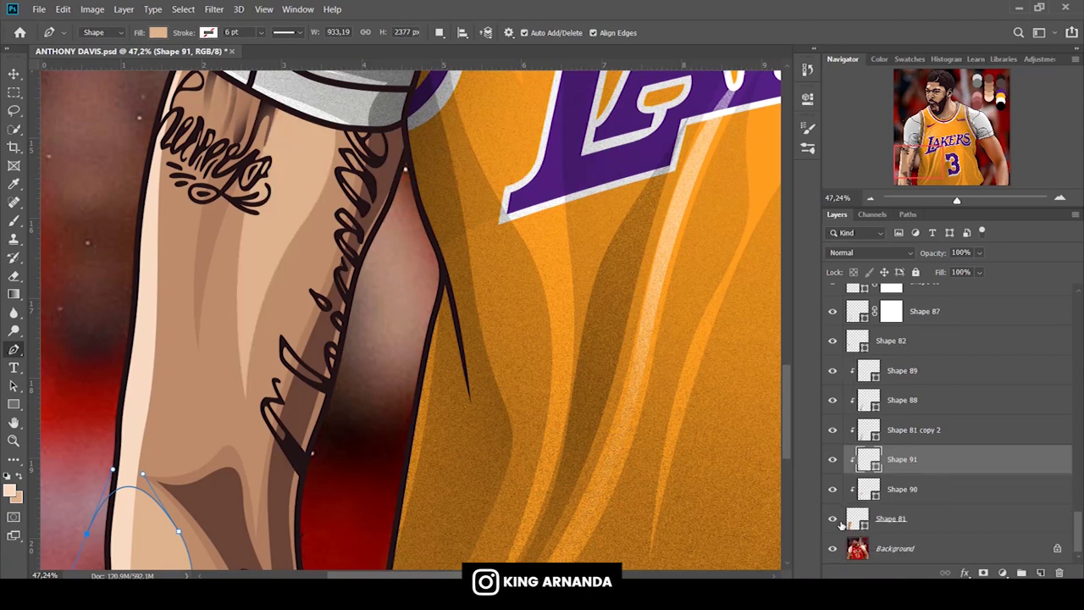
click(832, 518)
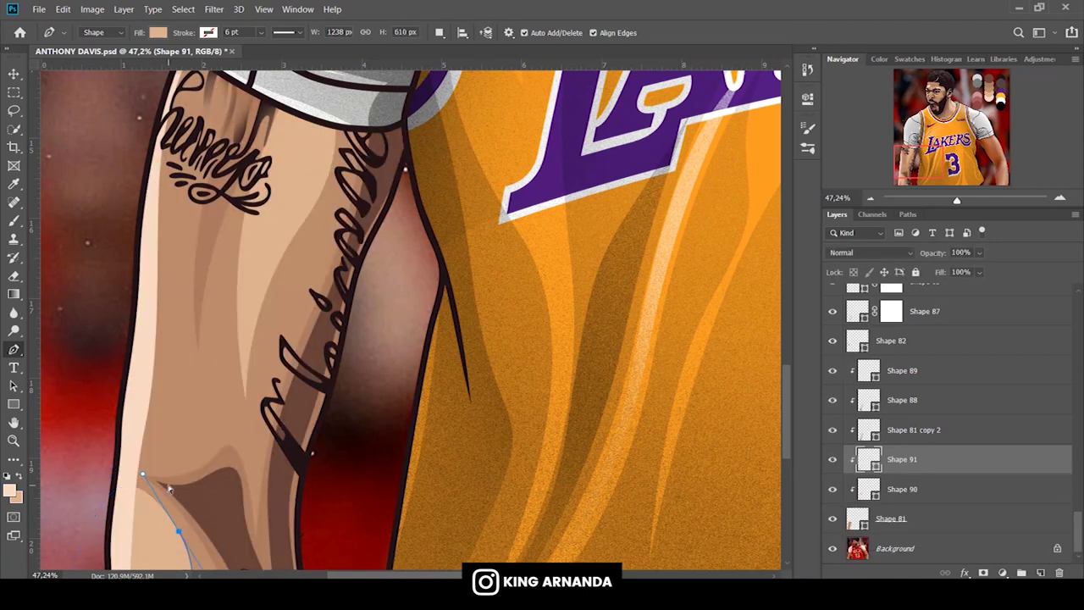
click(173, 528)
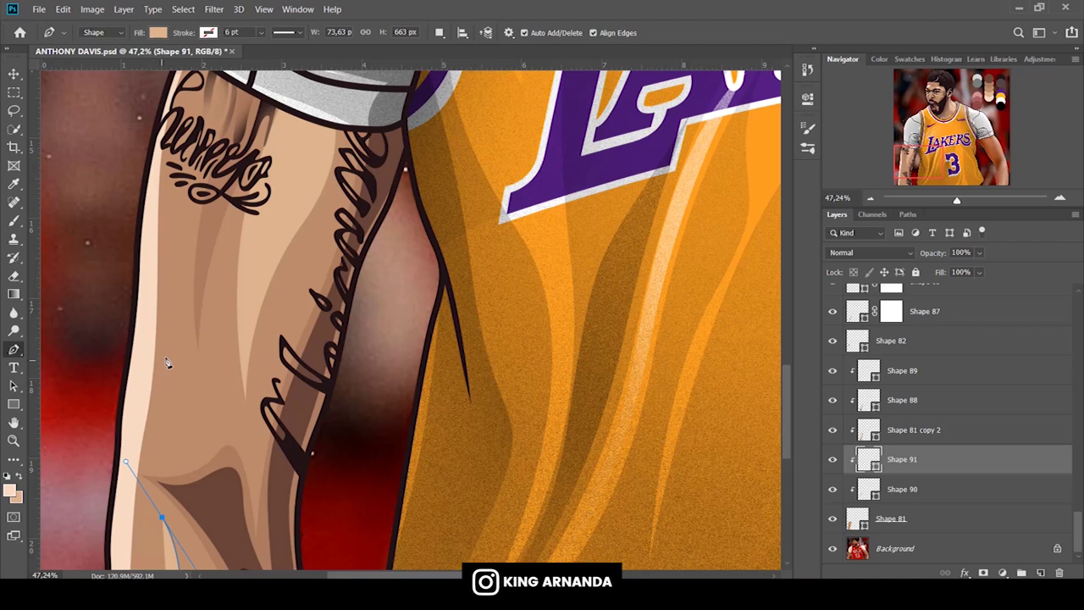
drag(178, 332, 167, 220)
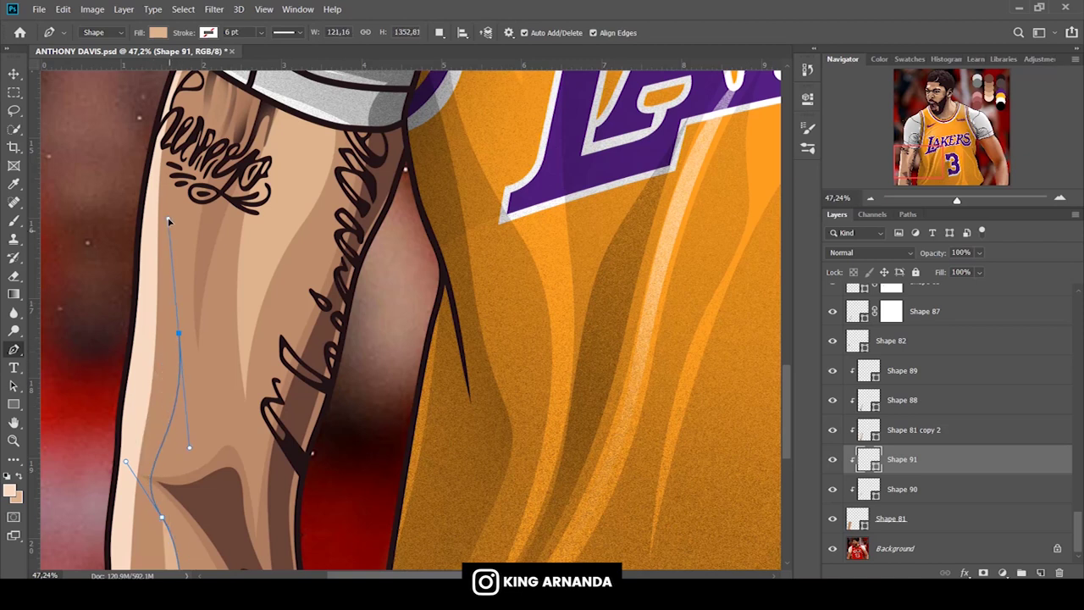
scroll(168, 220, up, 2)
drag(229, 125, 112, 197)
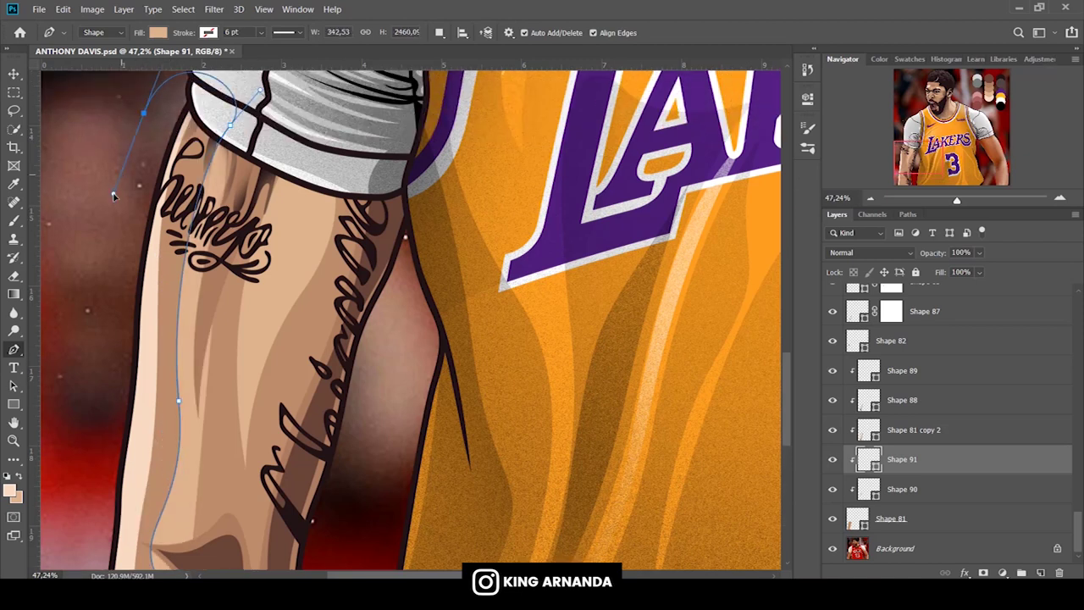
Move Shape 91 above Shape 88 and close its path at the lower arm.
key(ctrl+bracketright)
key(ctrl+bracketright)
scroll(136, 451, down, 5)
drag(93, 474, 138, 499)
click(173, 490)
key(Return)
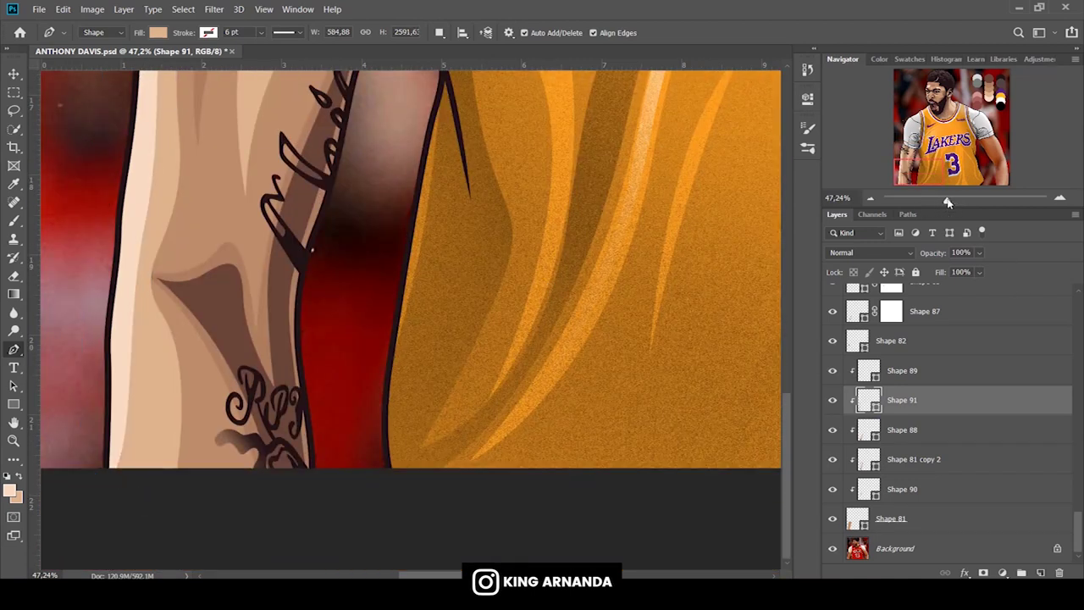
Zoom out slightly and select the Shape 90 highlight layer.
drag(947, 203, 956, 200)
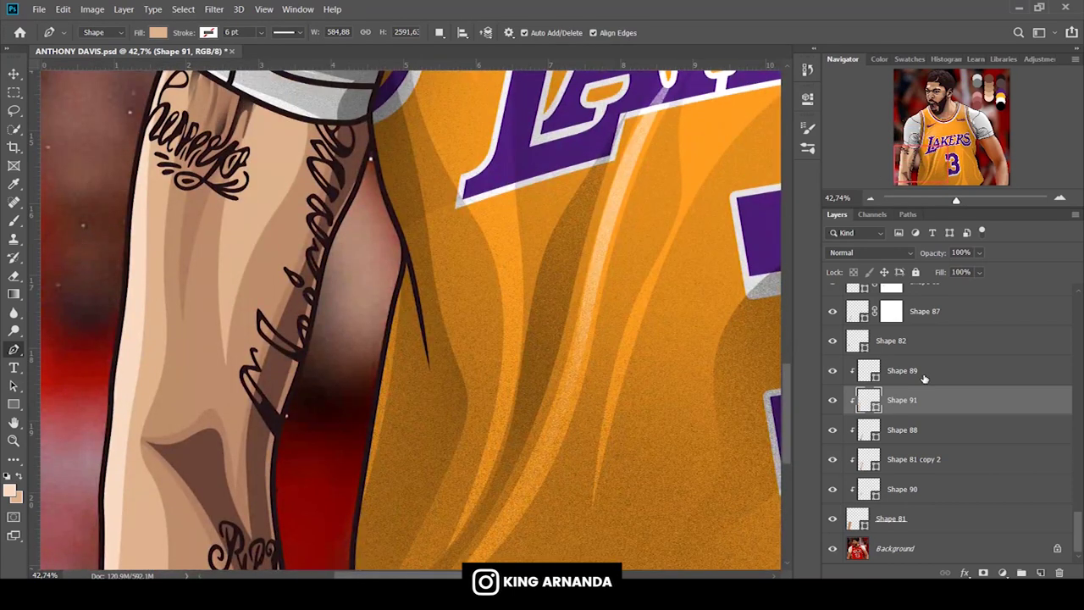
click(924, 373)
click(925, 400)
click(925, 430)
click(930, 488)
Add a layer mask to Shape 90 and set up a black soft round brush in Dissolve mode.
key(b)
click(982, 573)
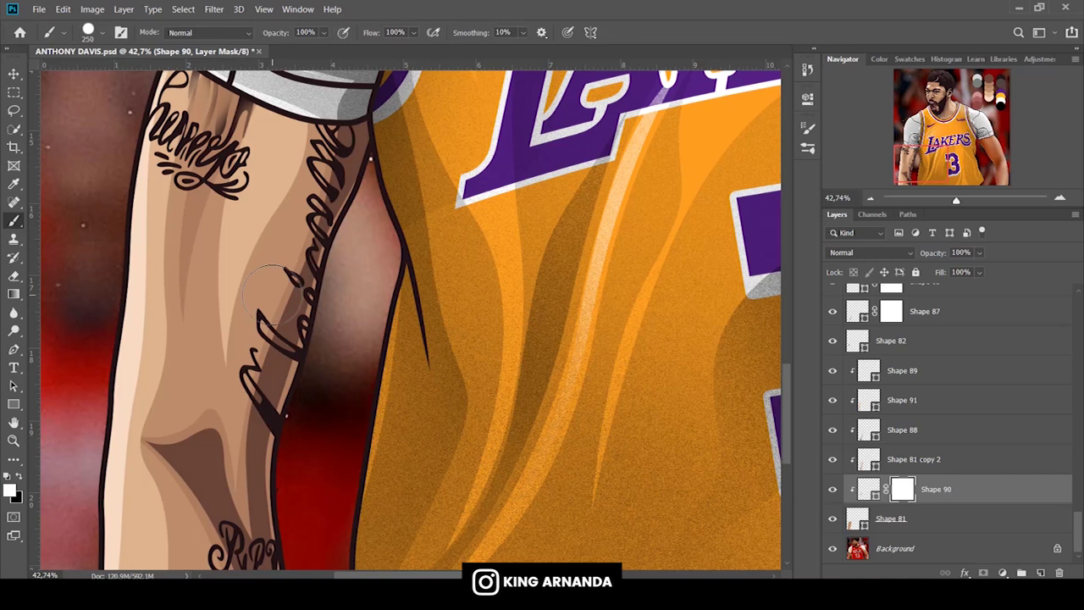
key(bracketright)
click(207, 32)
click(18, 477)
click(102, 32)
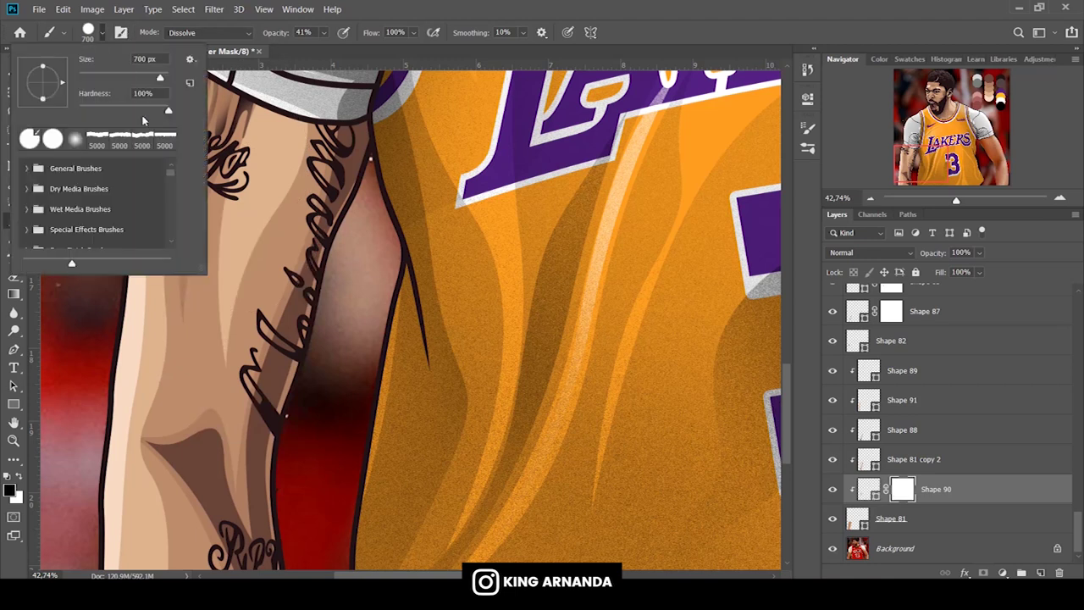
double_click(78, 137)
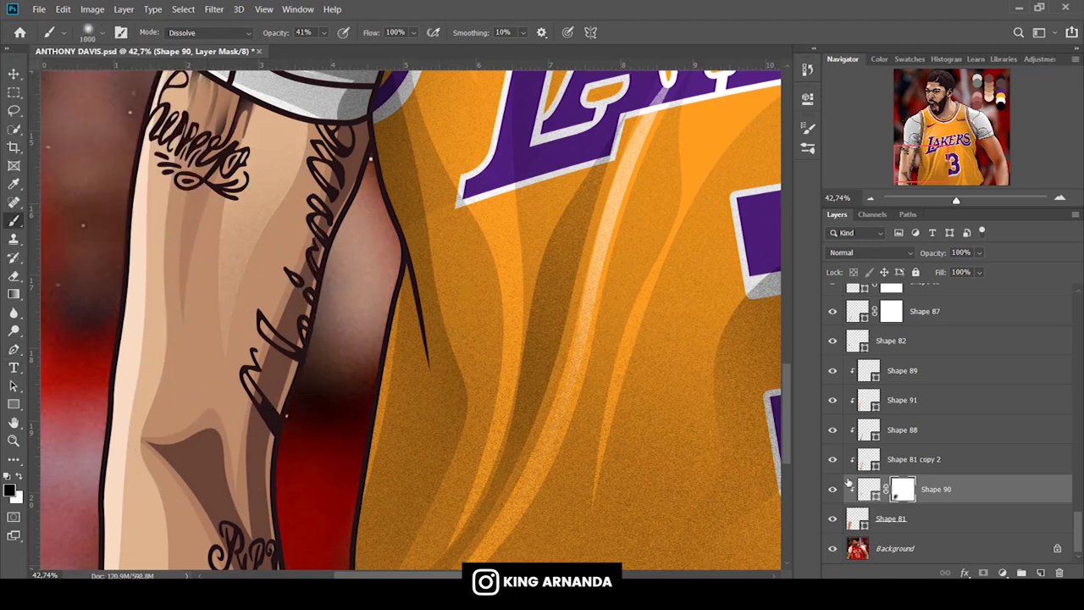
Toggle the background and cartoon arm layers to compare against the reference photo.
click(833, 548)
click(832, 518)
click(833, 518)
click(832, 518)
Start the Shape 92 shadow path down the inner arm to the elbow crease.
key(p)
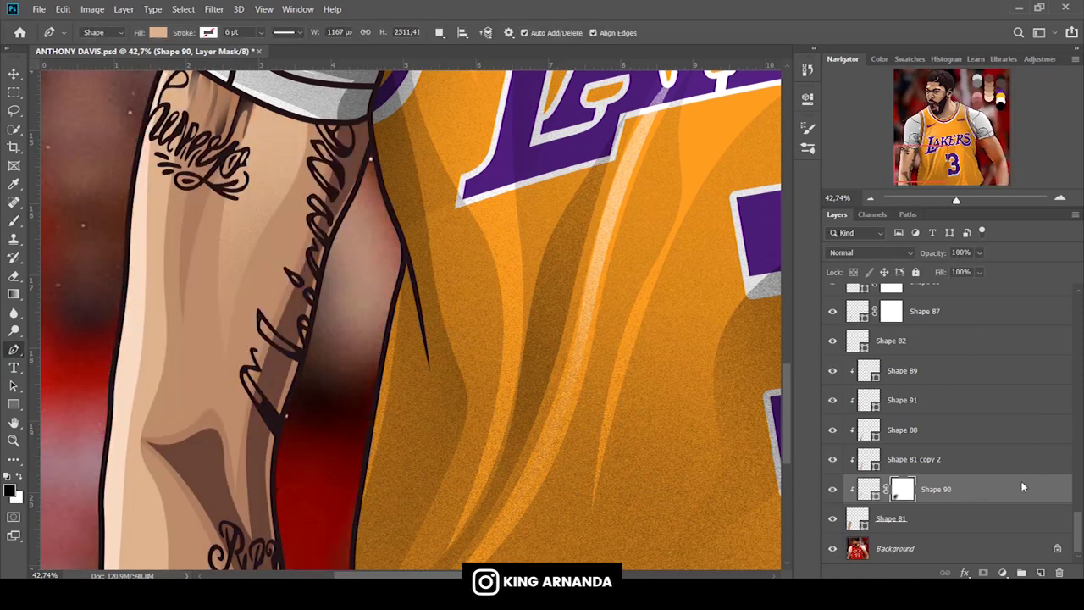
click(901, 430)
click(296, 99)
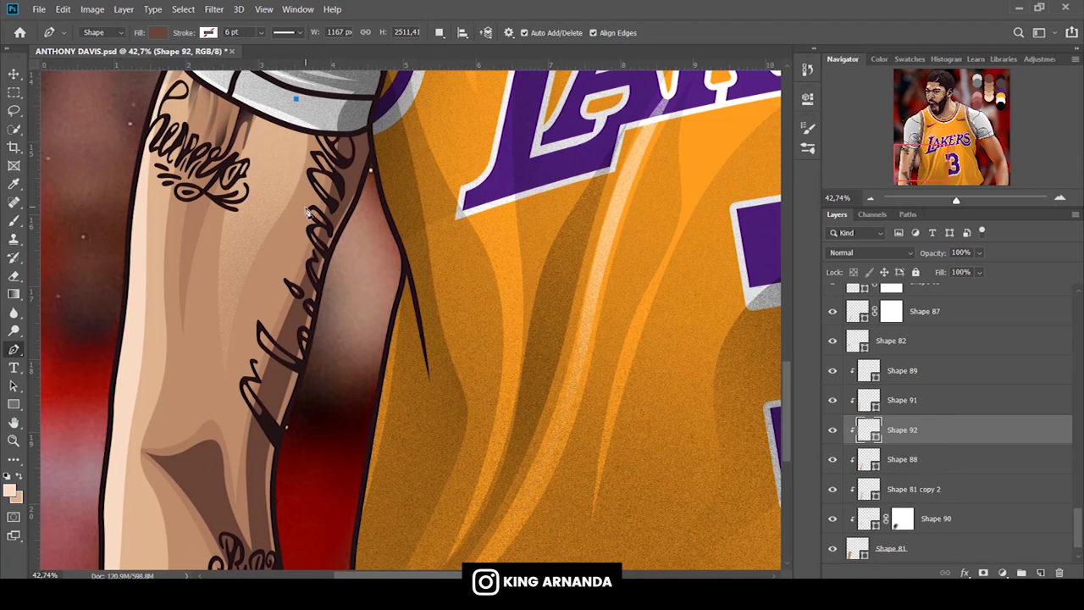
click(832, 547)
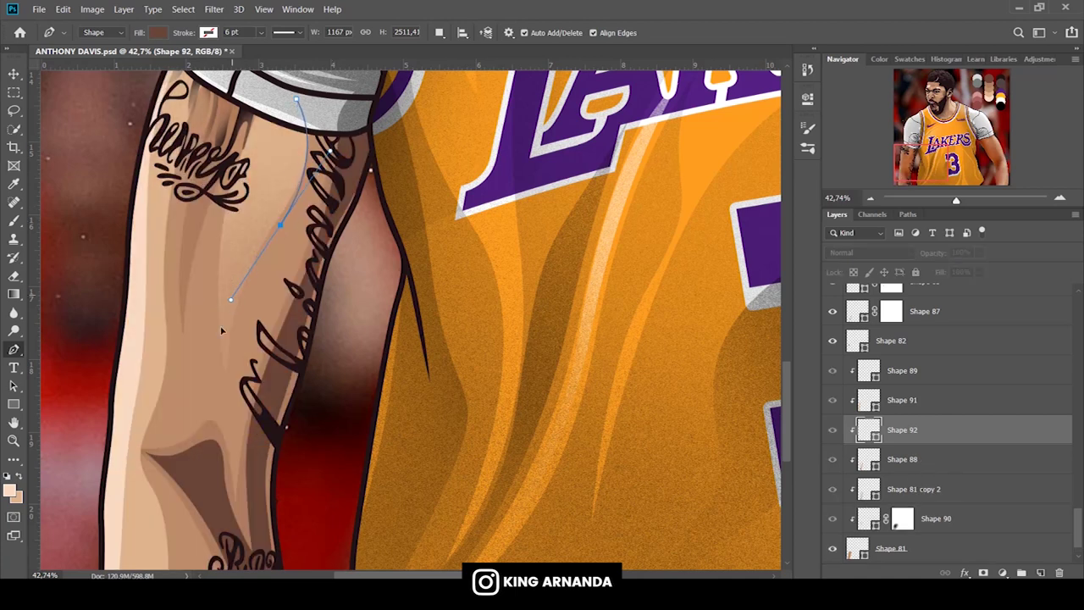
drag(248, 293, 180, 271)
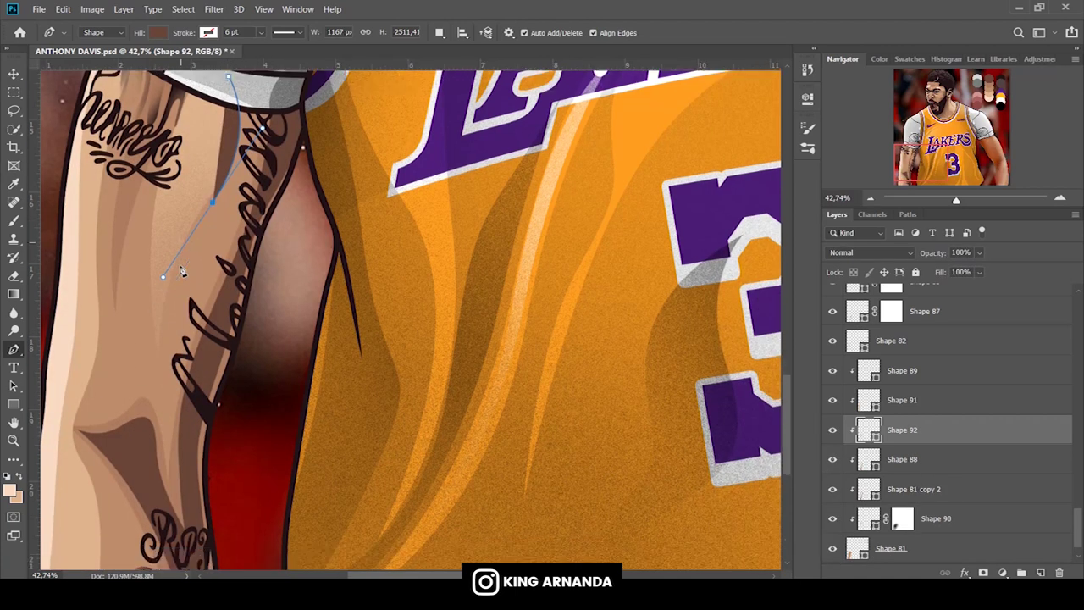
scroll(180, 271, down, 2)
click(170, 406)
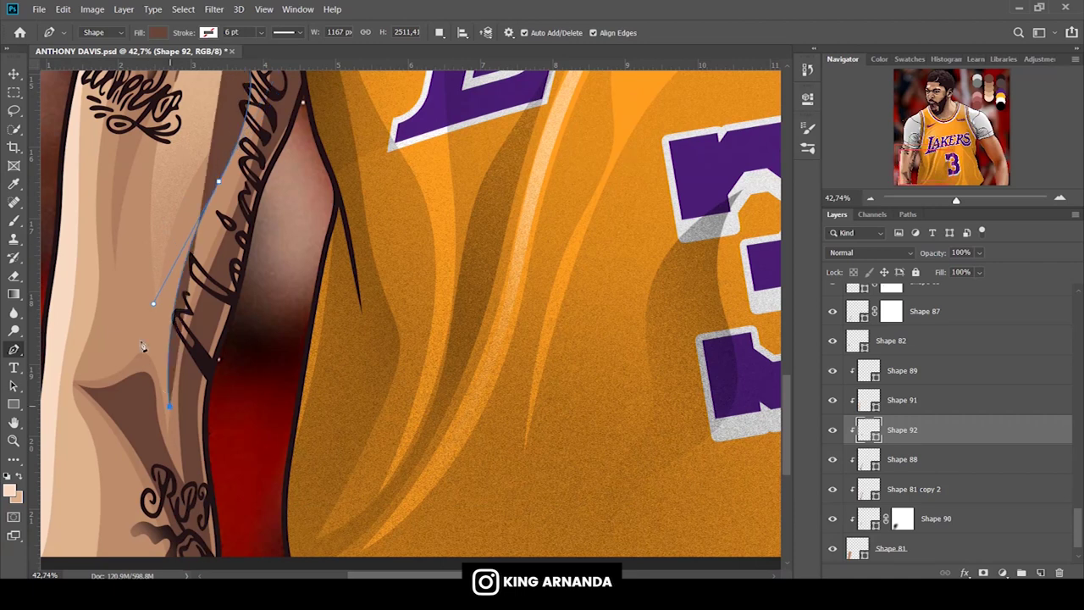
click(832, 548)
click(130, 342)
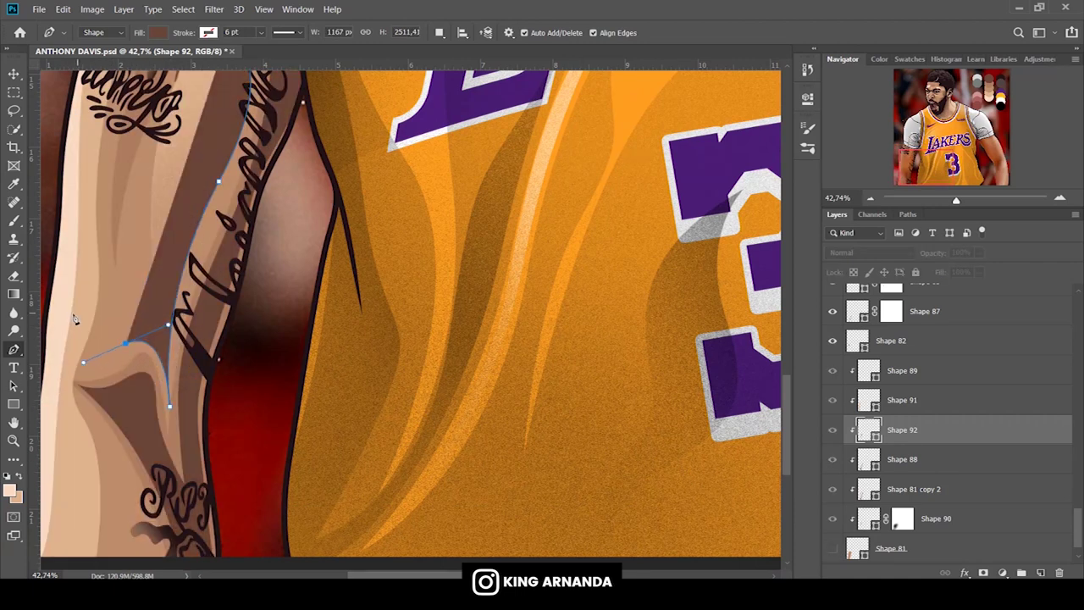
click(133, 352)
click(93, 359)
Move Shape 92 higher in the layer stack, just below Shape 82.
click(89, 317)
scroll(89, 317, down, 4)
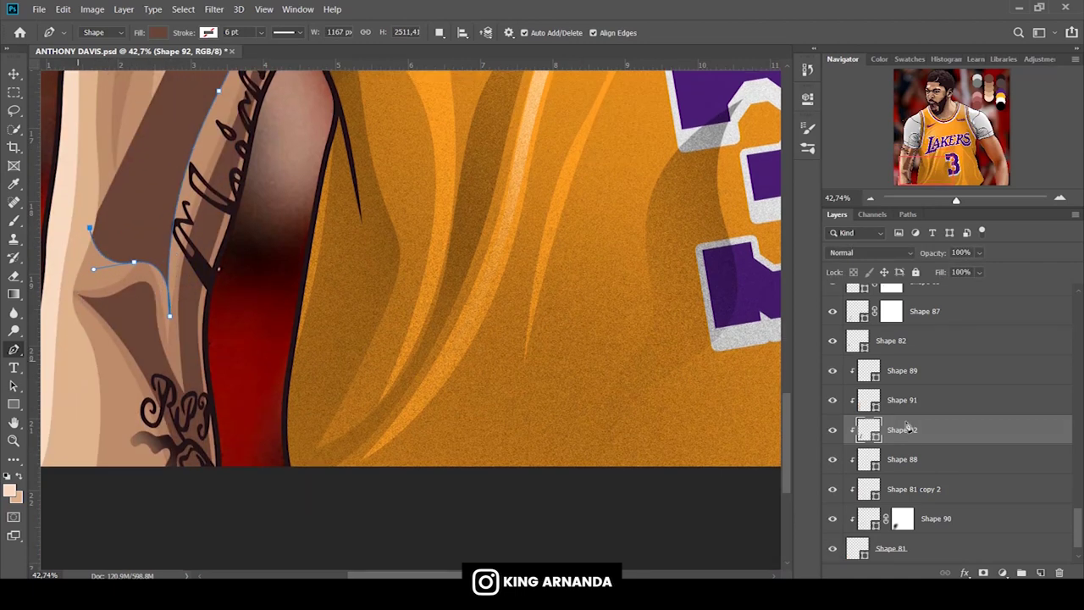
drag(910, 427, 910, 373)
click(833, 548)
Curve the shadow path around the outer elbow, down the forearm and up to the shoulder.
drag(89, 343, 143, 410)
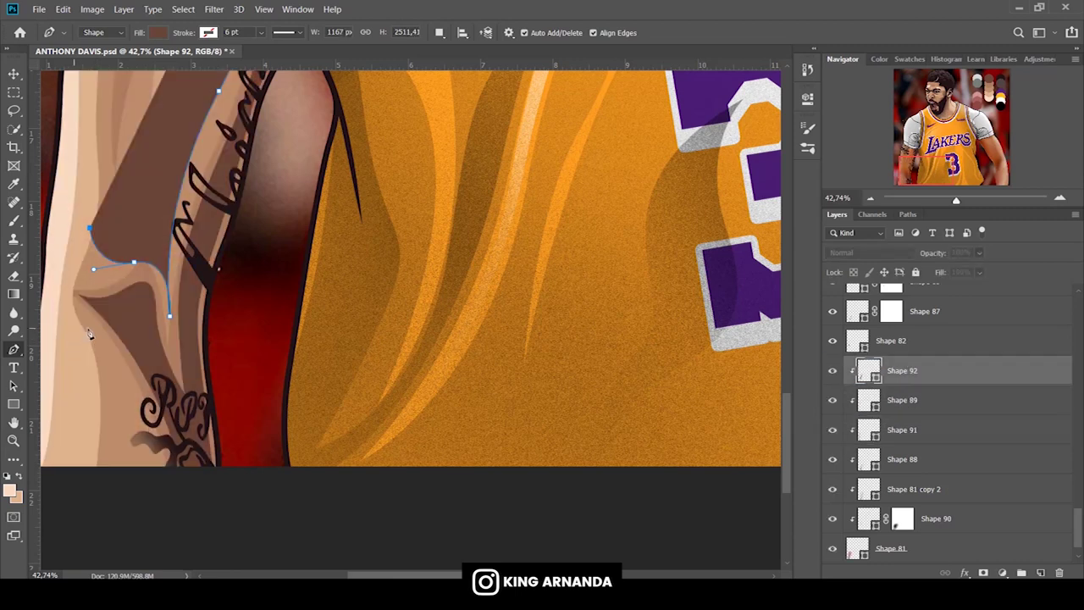
drag(163, 483, 251, 508)
drag(253, 358, 271, 254)
scroll(271, 254, up, 7)
drag(313, 126, 291, 95)
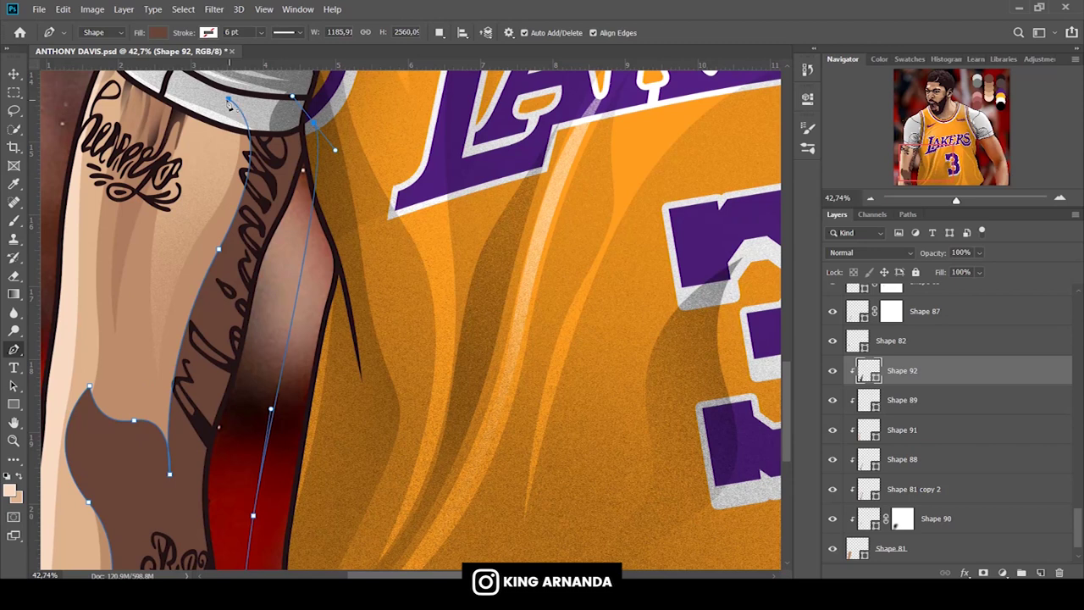
Test a lower opacity for Shape 92 and add a blank layer mask.
drag(937, 252, 939, 252)
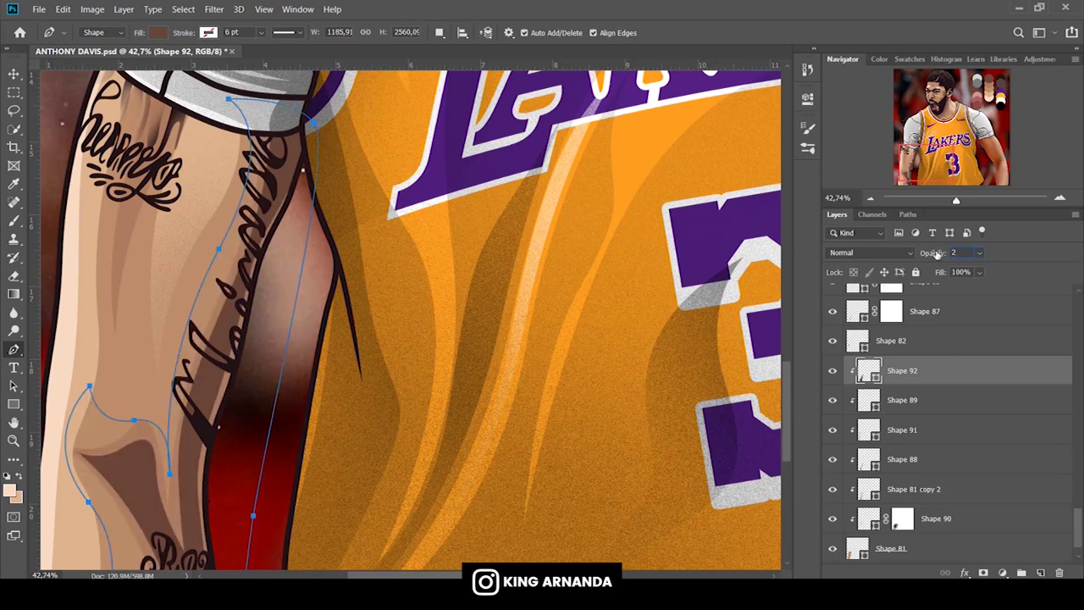
key(b)
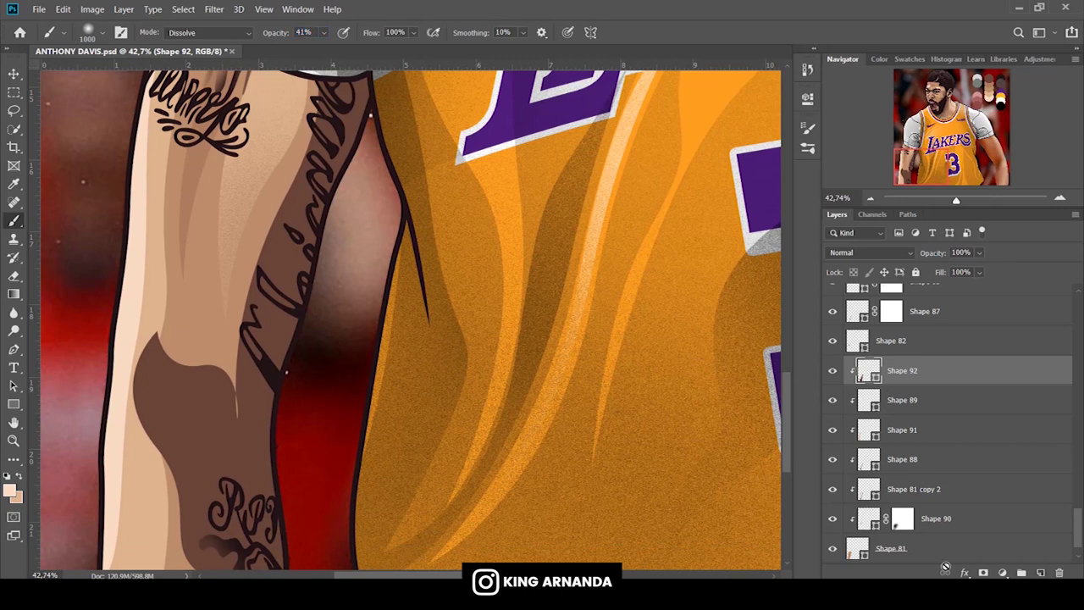
click(982, 572)
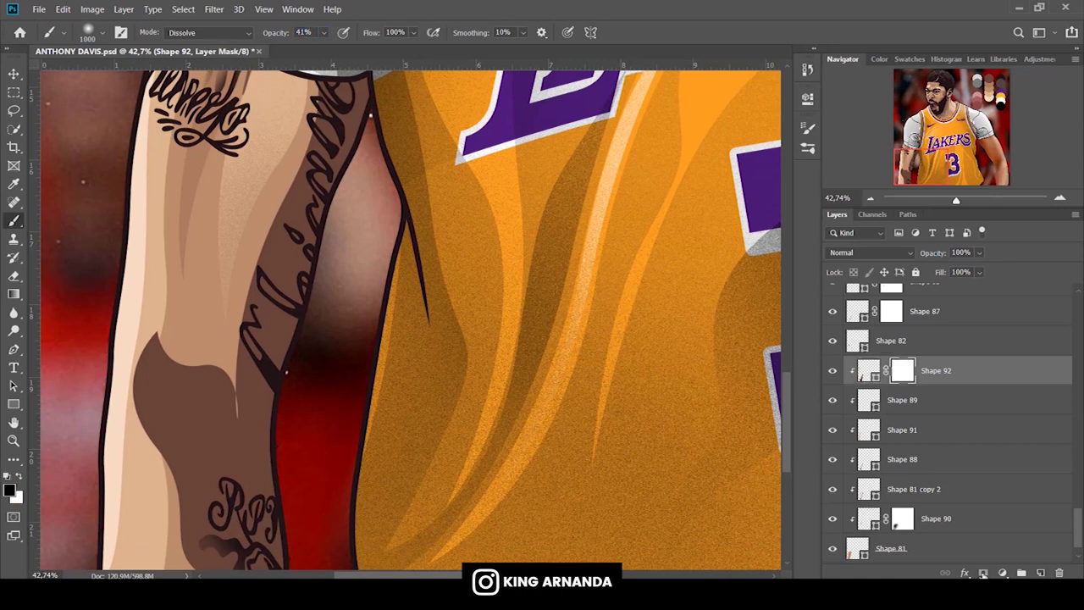
Refine Shape 92's path using the convert-point and add-anchor-point tools.
click(868, 370)
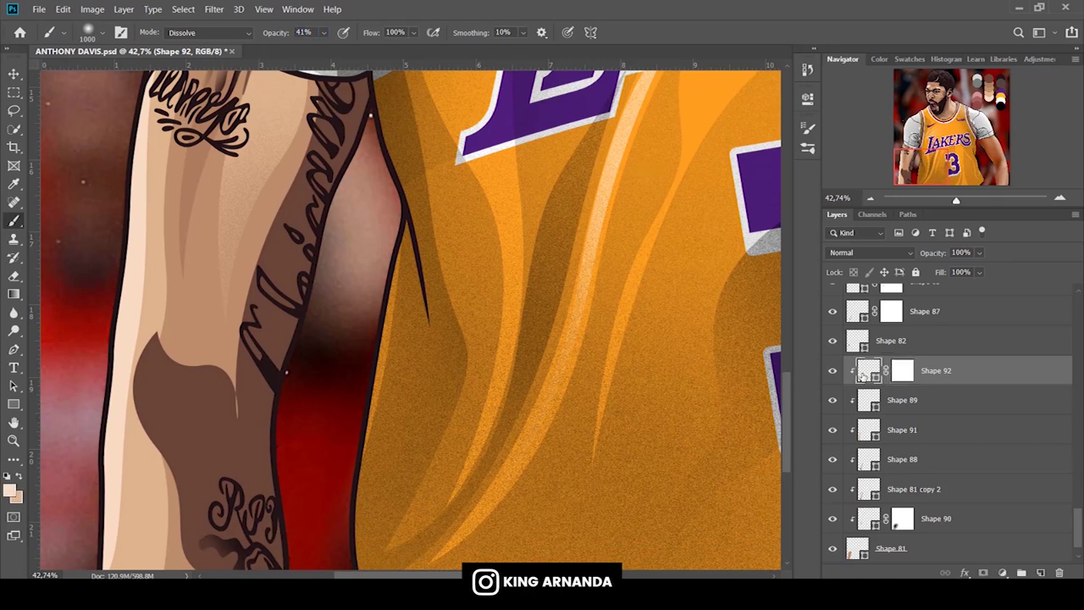
click(13, 349)
right_click(13, 349)
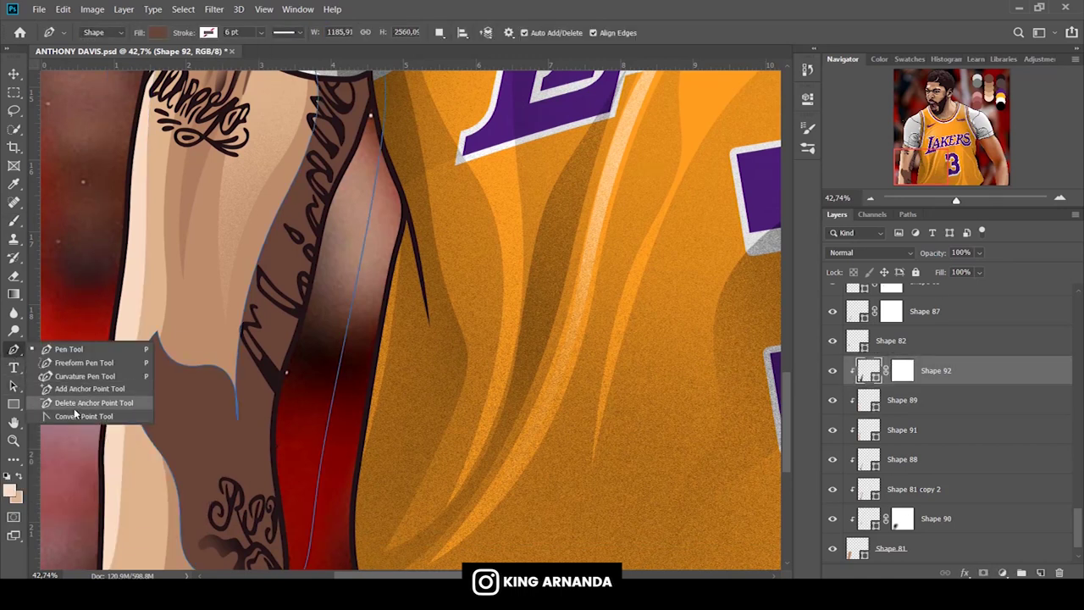
click(80, 415)
right_click(14, 348)
click(85, 374)
key(Return)
Paint grainy black shading on Shape 92's mask over the elbow at 55% then 19% opacity.
key(b)
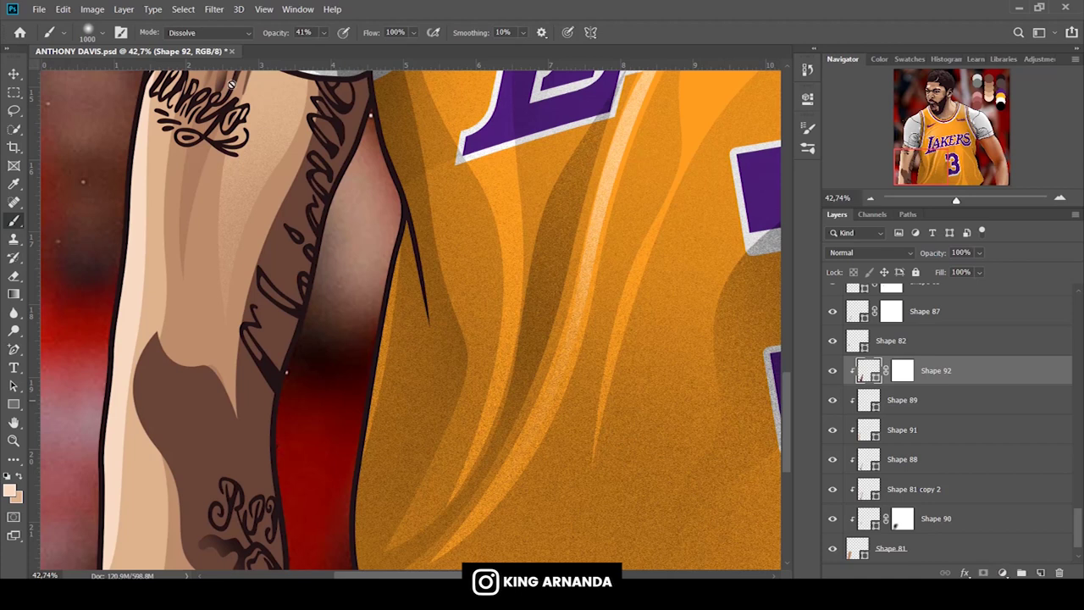
click(902, 370)
scroll(338, 254, up, 1)
key(d)
key(5)
key(5)
drag(280, 212, 145, 381)
scroll(169, 254, down, 1)
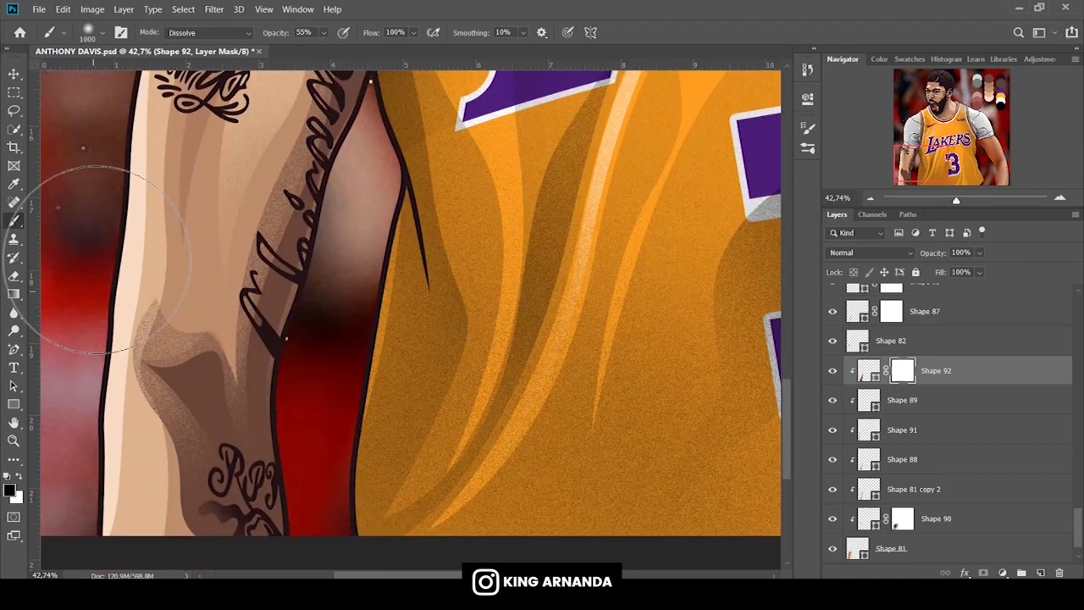
key(bracketleft)
key(bracketleft)
key(bracketleft)
drag(84, 326, 79, 414)
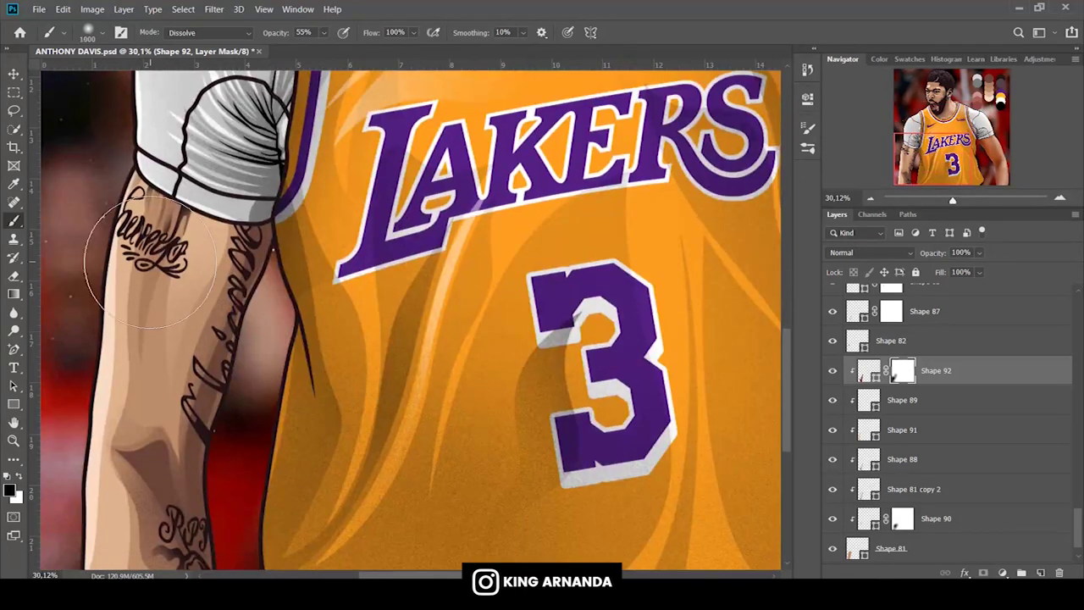
drag(286, 38, 254, 37)
key(bracketright)
key(bracketright)
key(bracketright)
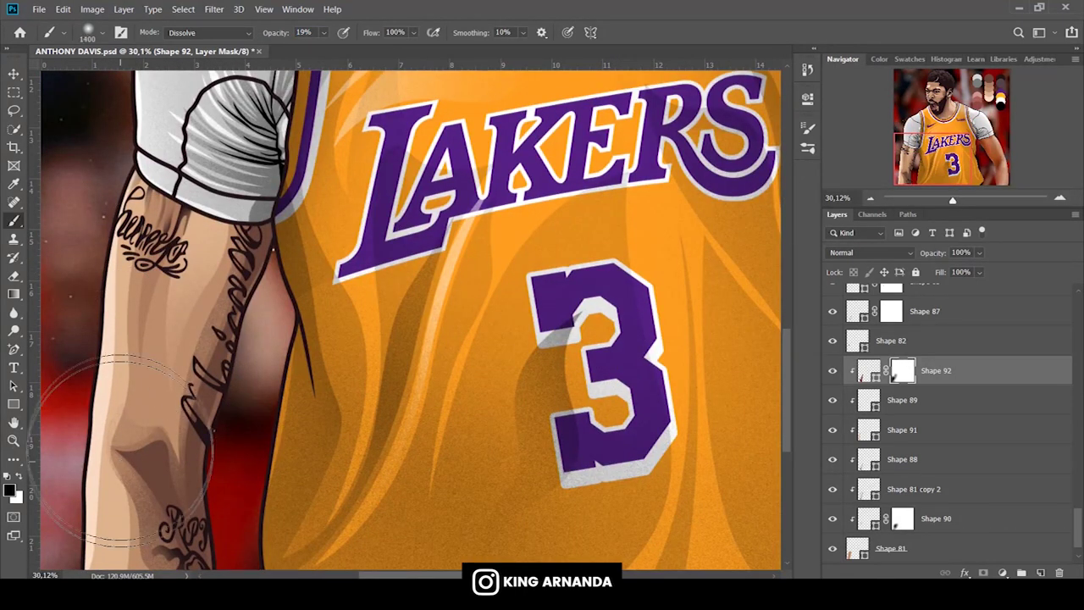
scroll(275, 487, down, 2)
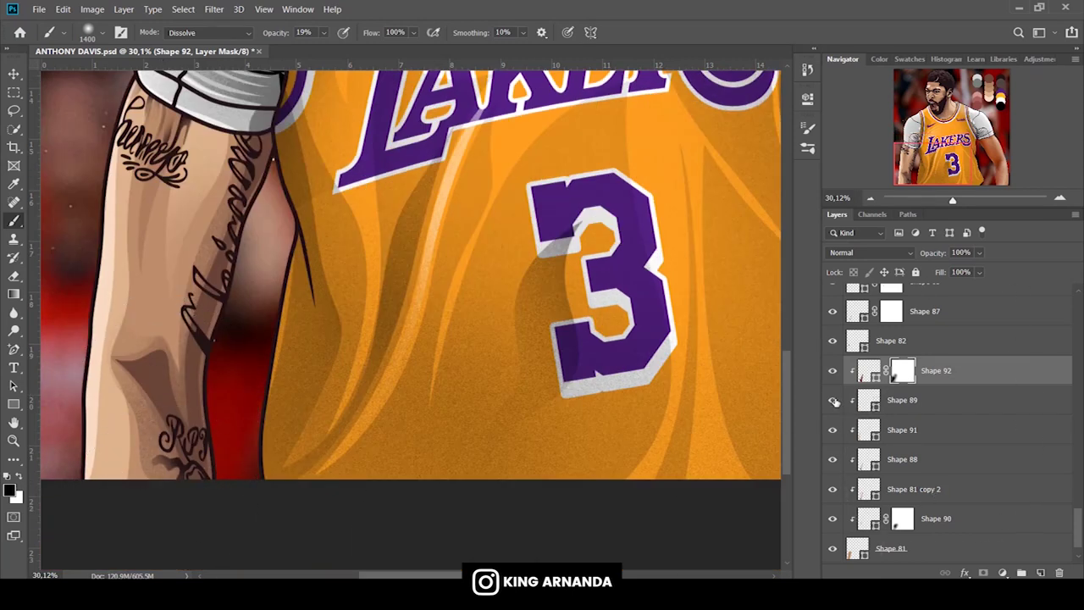
Add a blank mask to Shape 88, then zoom out and hide the Background photo.
click(902, 459)
click(982, 572)
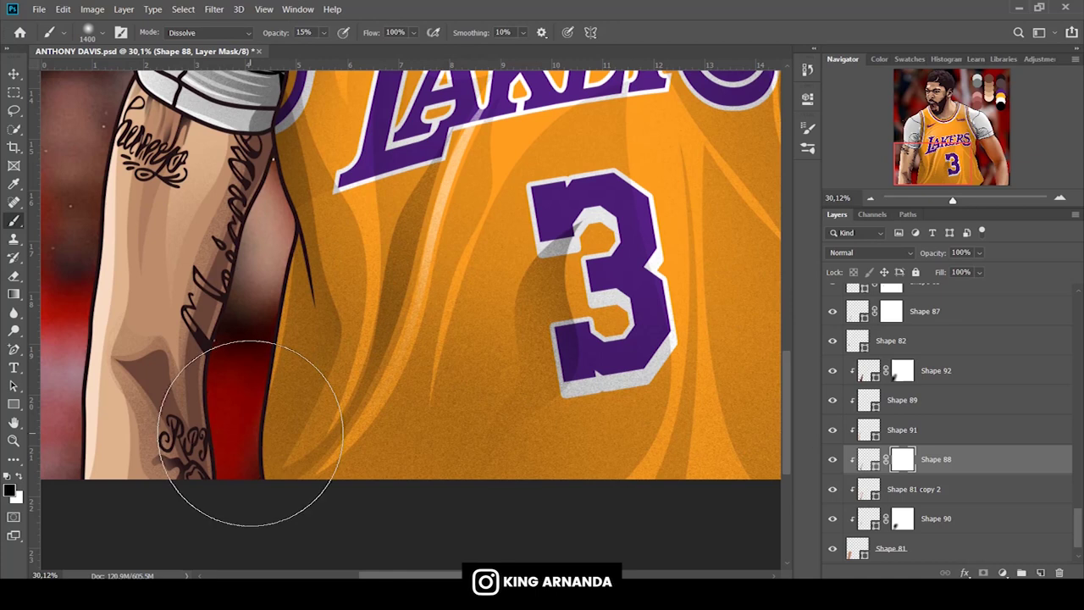
drag(951, 201, 945, 200)
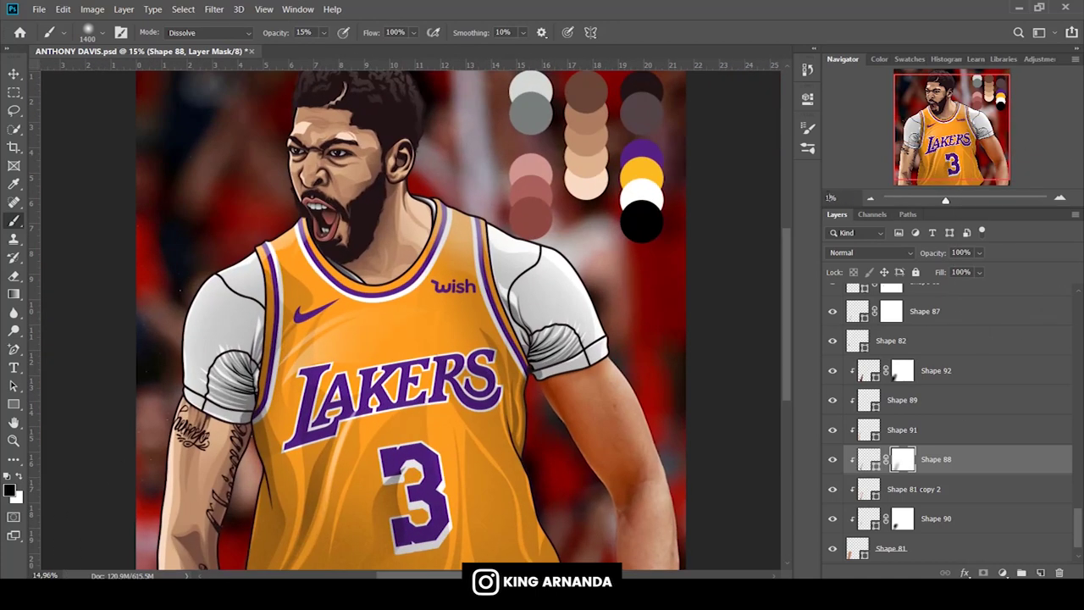
text(3)
key(Return)
scroll(948, 423, down, 1)
click(894, 548)
click(833, 549)
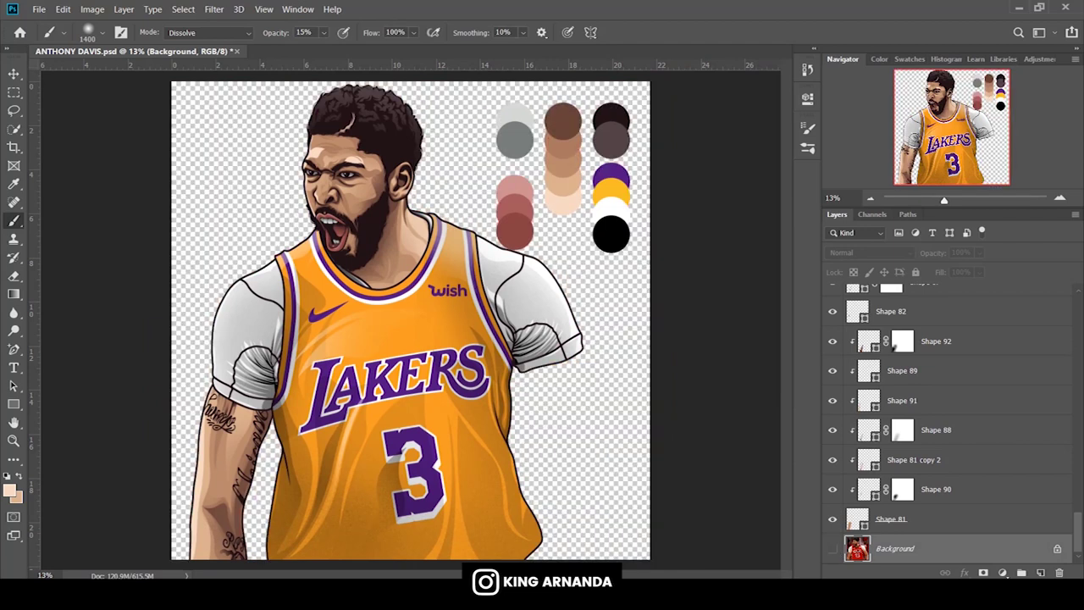
With the Pen tool, select Shape 81 copy, zoom to the right shoulder, and reshow Background.
key(p)
scroll(967, 399, up, 5)
click(956, 337)
scroll(951, 367, up, 5)
click(929, 432)
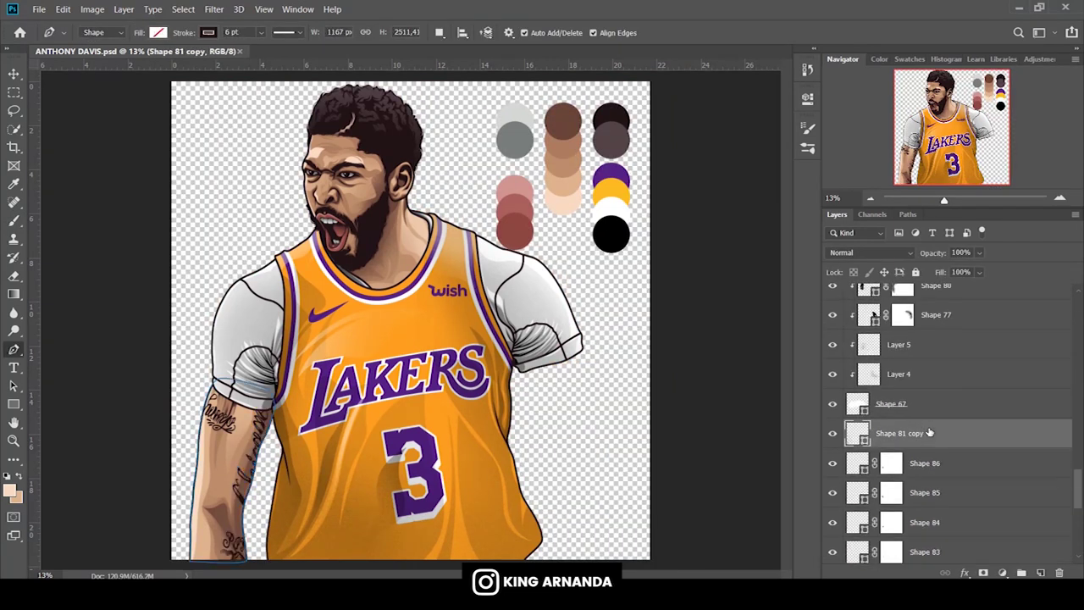
click(953, 201)
drag(952, 127, 982, 141)
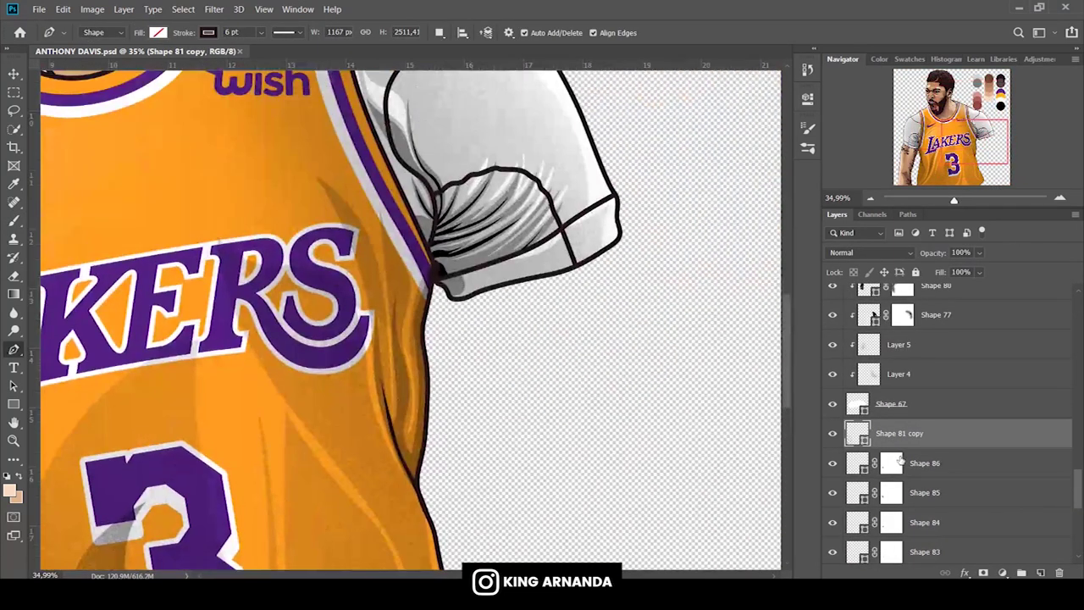
scroll(949, 424, down, 5)
click(834, 549)
Trace the arm outline from the armpit down the inner edge and around the elbow.
click(433, 280)
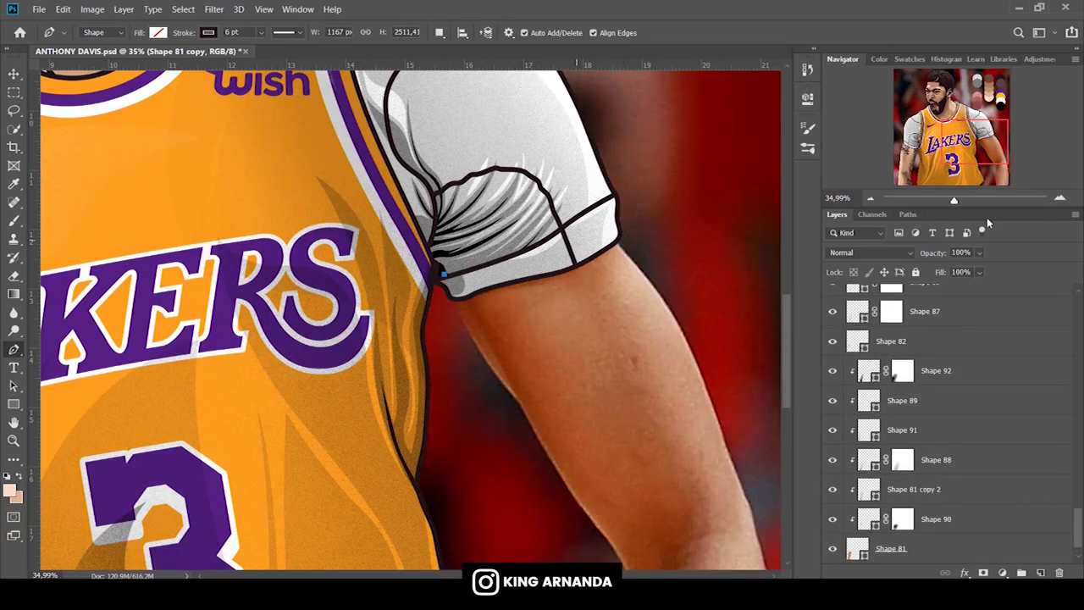
drag(953, 201, 962, 204)
scroll(927, 329, up, 3)
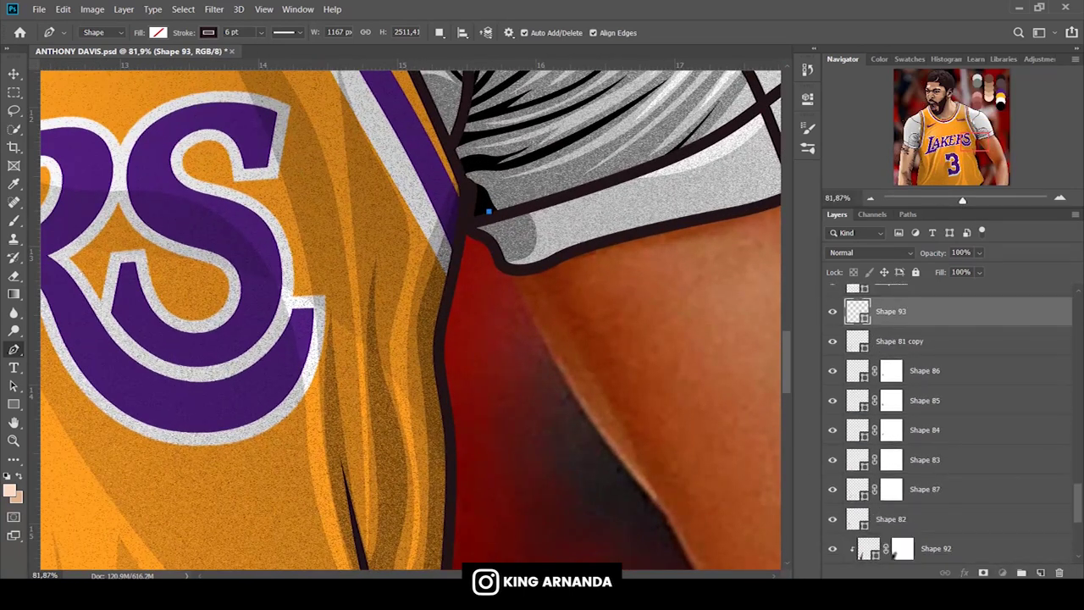
drag(918, 404, 914, 533)
drag(552, 365, 608, 456)
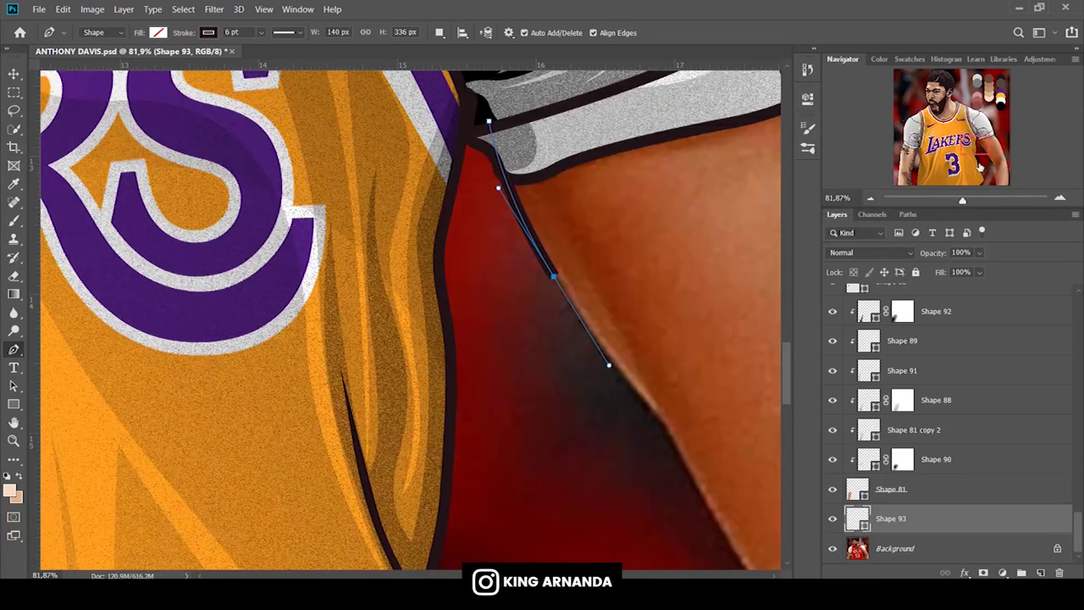
drag(635, 412, 402, 205)
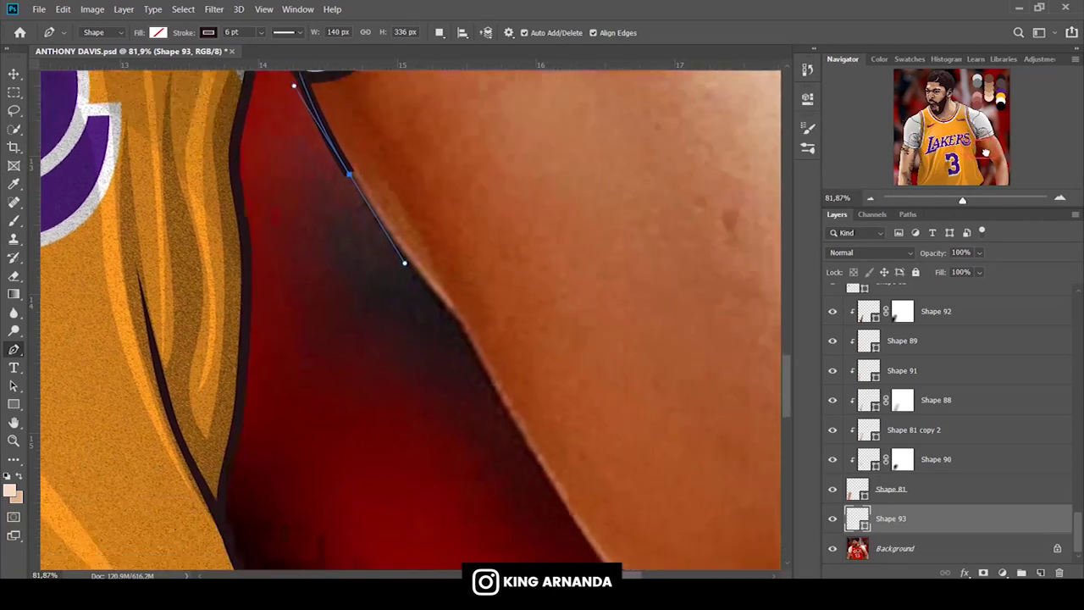
drag(438, 327, 459, 368)
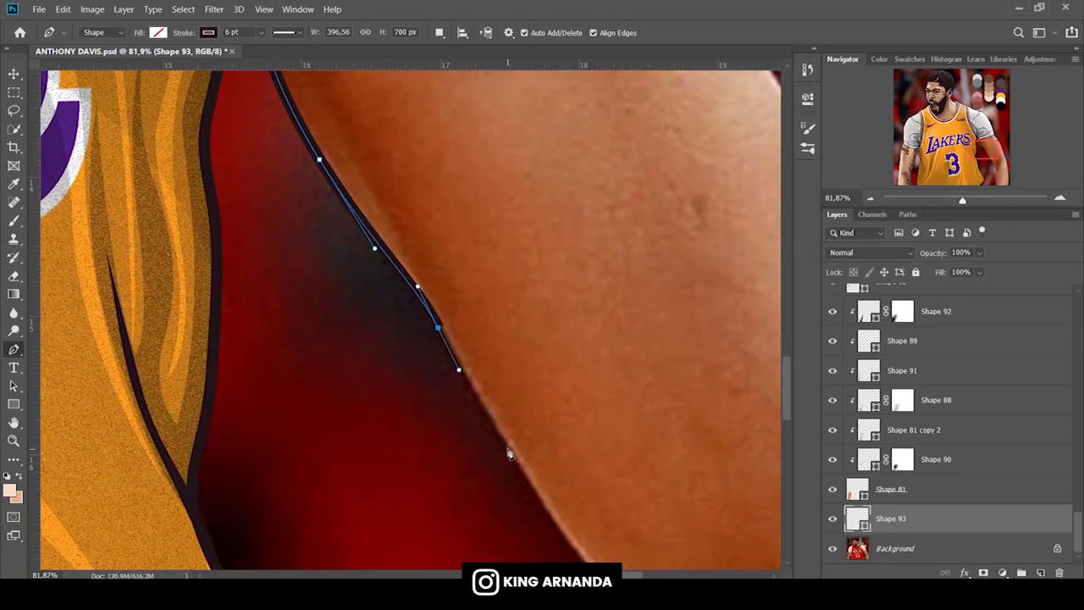
scroll(511, 452, down, 1)
scroll(517, 449, down, 1)
drag(584, 387, 648, 471)
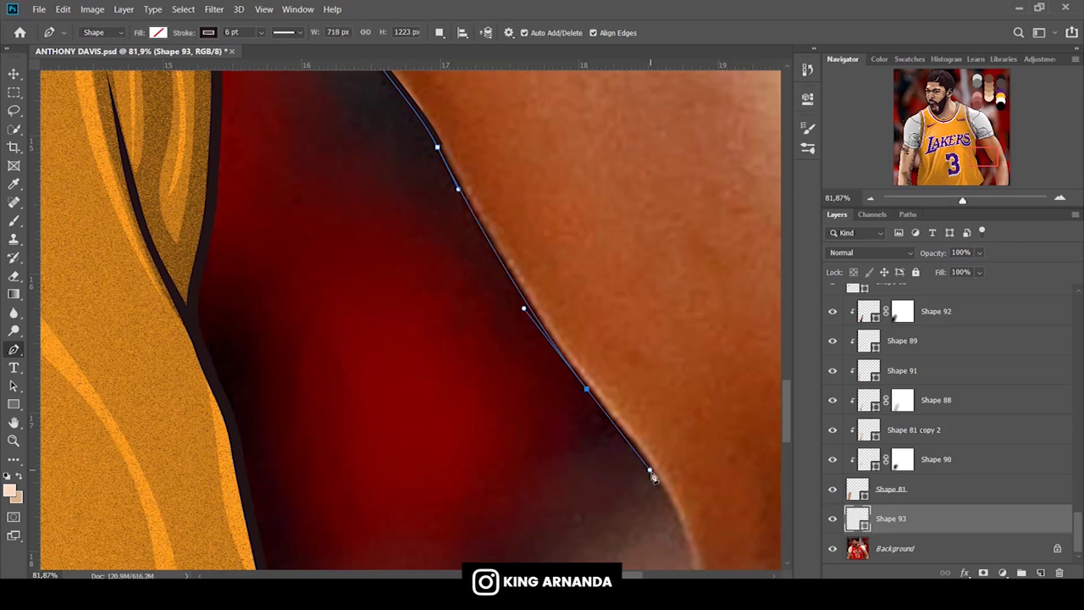
scroll(672, 459, down, 1)
scroll(699, 378, down, 1)
drag(699, 378, 707, 447)
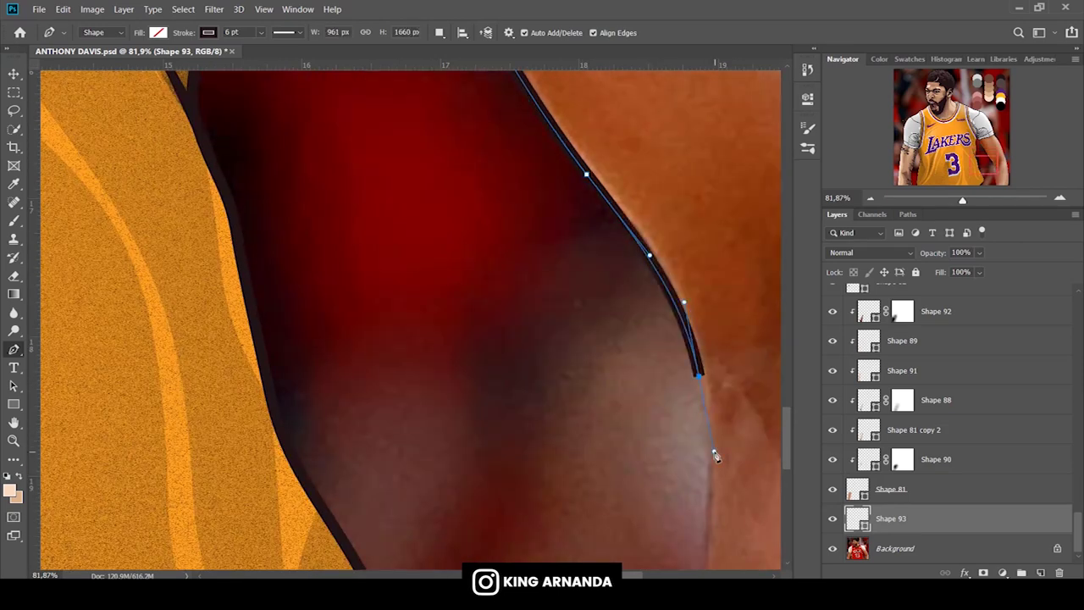
scroll(708, 440, down, 1)
scroll(706, 372, down, 1)
drag(701, 306, 701, 390)
scroll(701, 390, down, 1)
scroll(700, 390, right, 1)
drag(434, 461, 436, 538)
Carry the outline up the outer arm edge under the sleeve hem and close it.
click(725, 467)
drag(745, 231, 756, 346)
scroll(781, 404, up, 3)
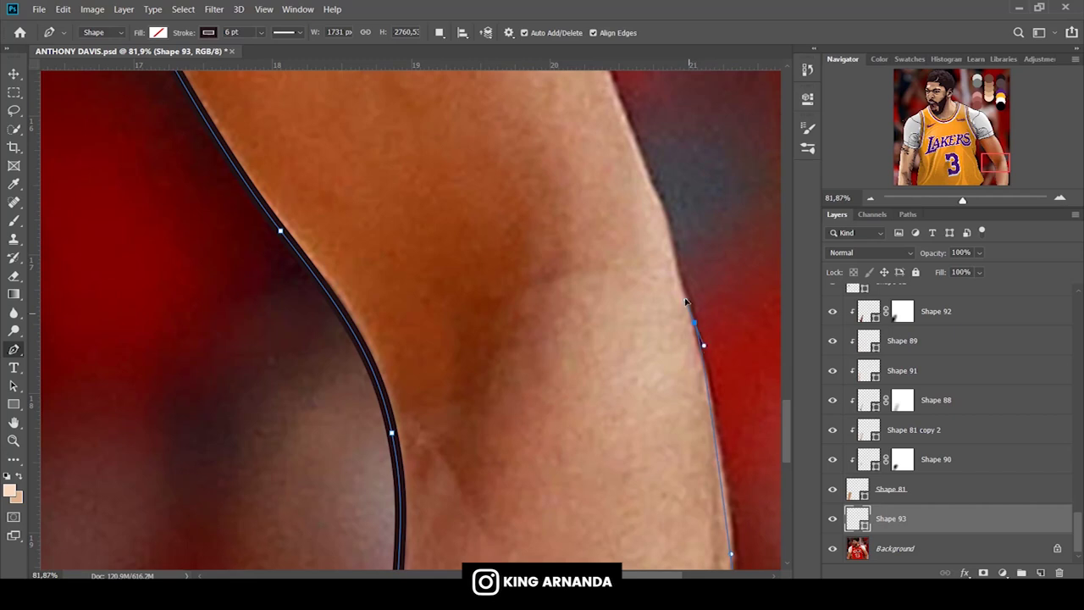
click(690, 320)
scroll(629, 189, up, 1)
scroll(624, 322, up, 1)
drag(603, 289, 525, 112)
scroll(785, 358, up, 5)
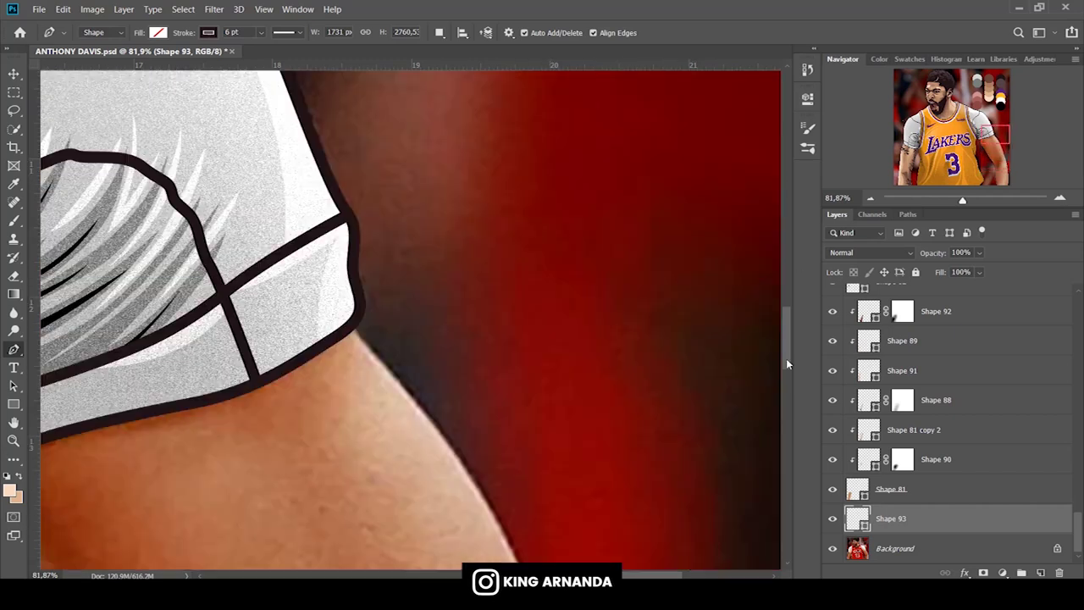
scroll(786, 358, down, 5)
drag(462, 196, 389, 101)
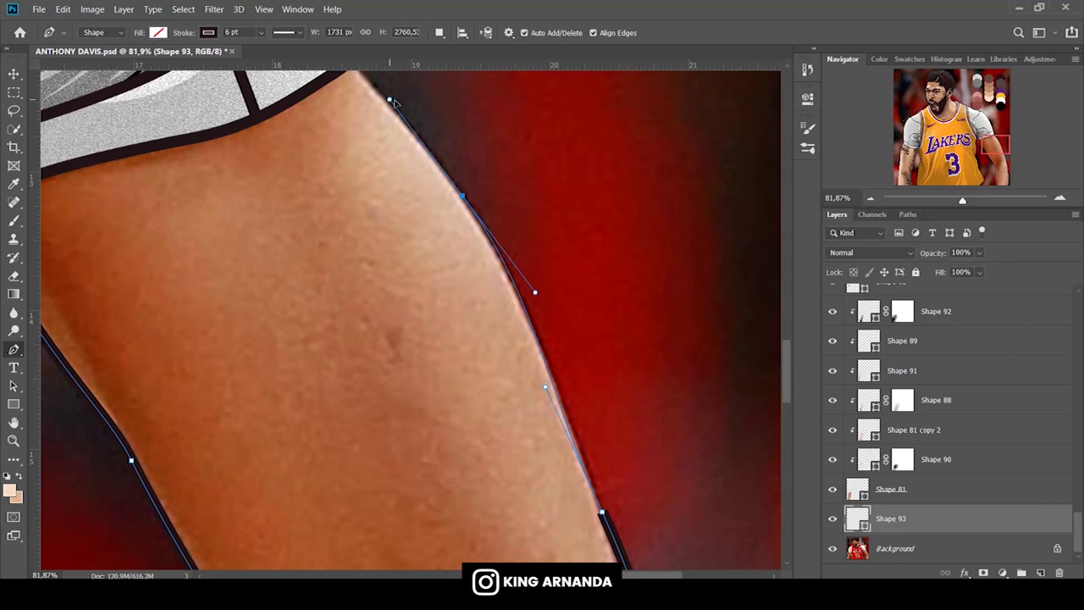
scroll(675, 213, up, 3)
drag(554, 185, 581, 196)
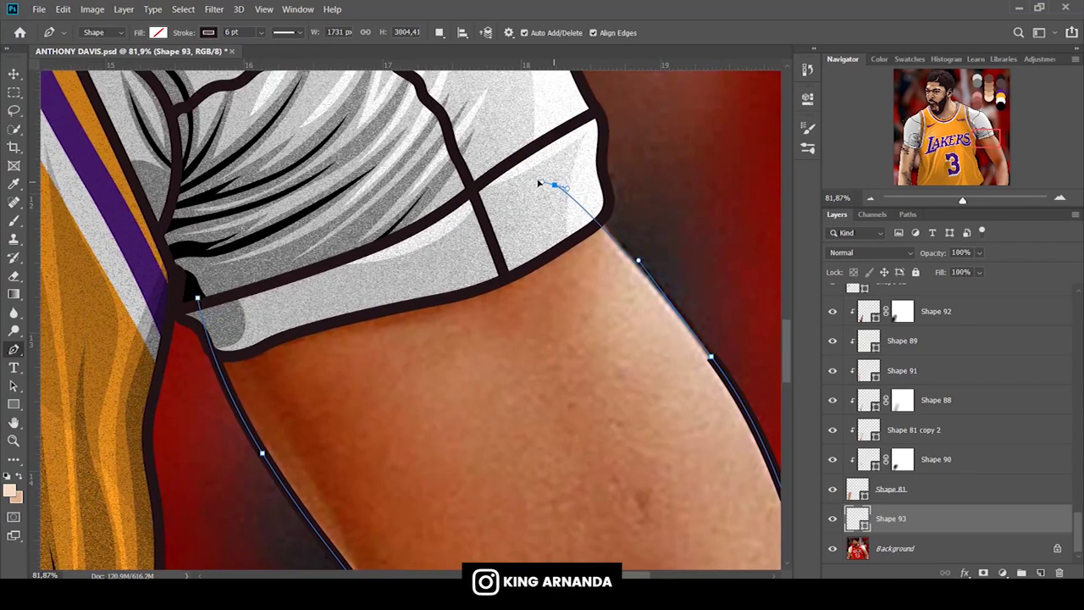
click(198, 299)
scroll(258, 282, up, 3)
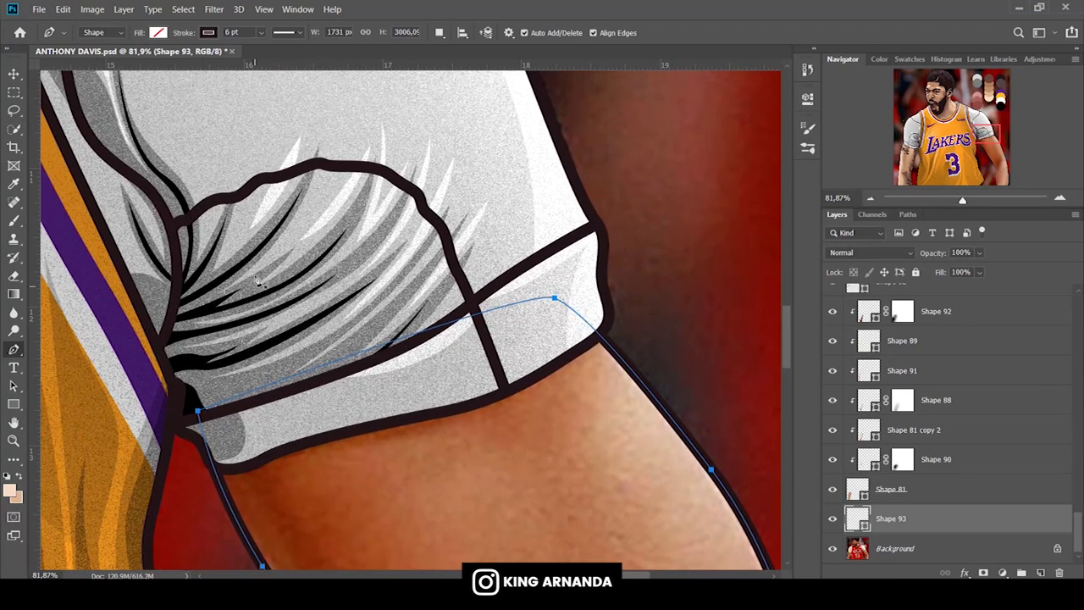
drag(973, 127, 967, 129)
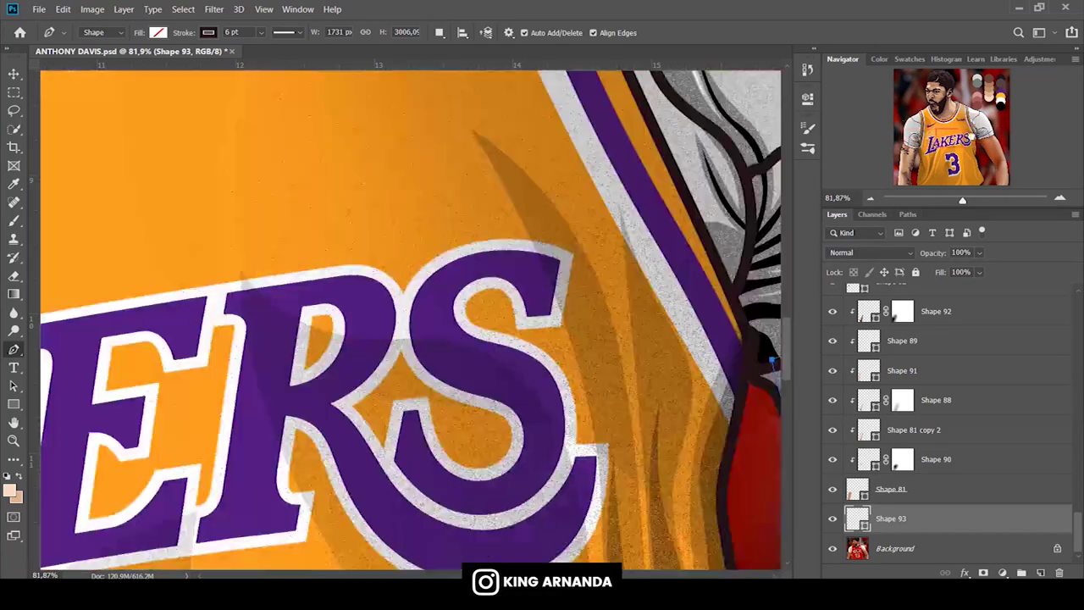
scroll(410, 320, up, 5)
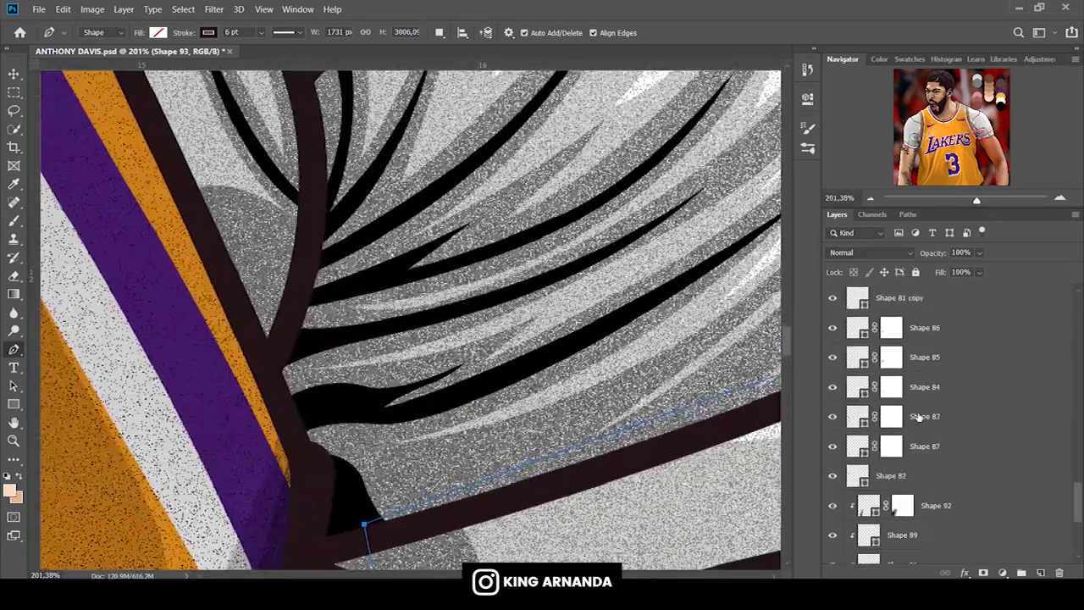
Recolour Shape 74's sleeve wrinkles to dark brown #211215.
click(889, 378)
click(156, 33)
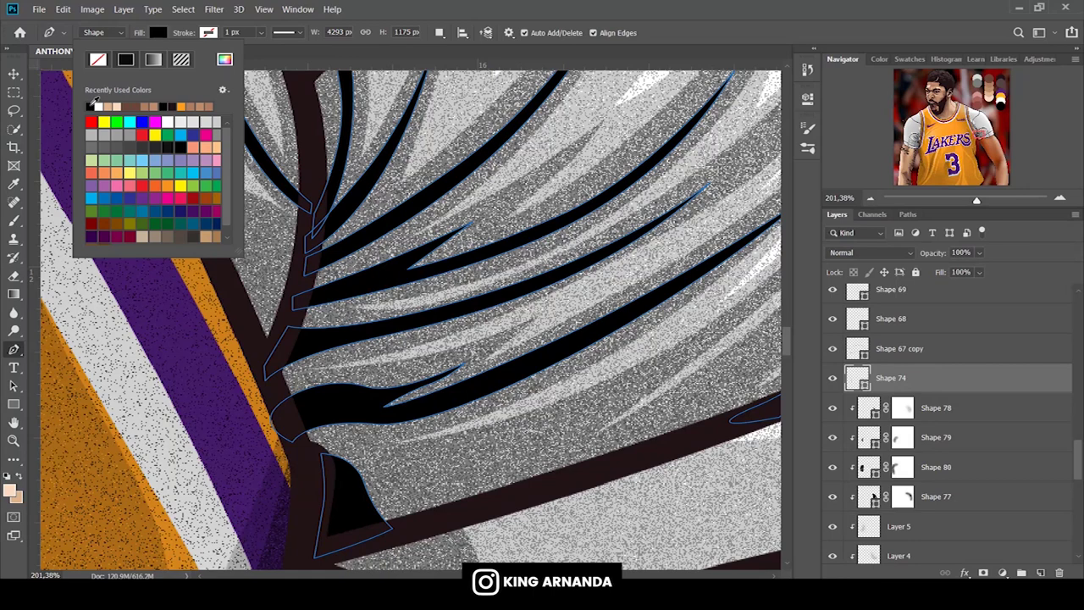
click(224, 59)
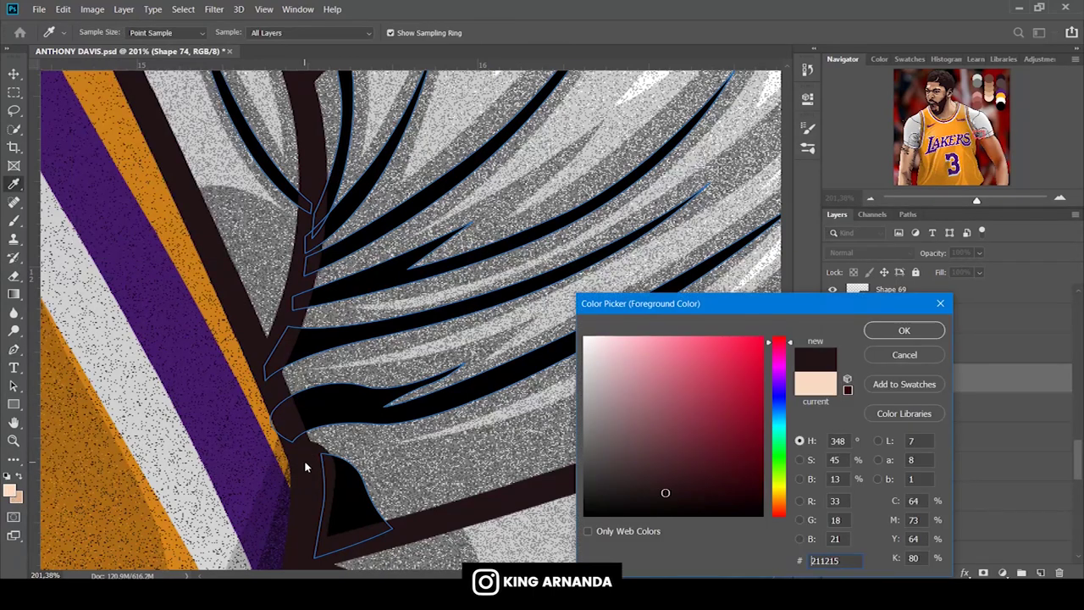
key(Escape)
click(156, 34)
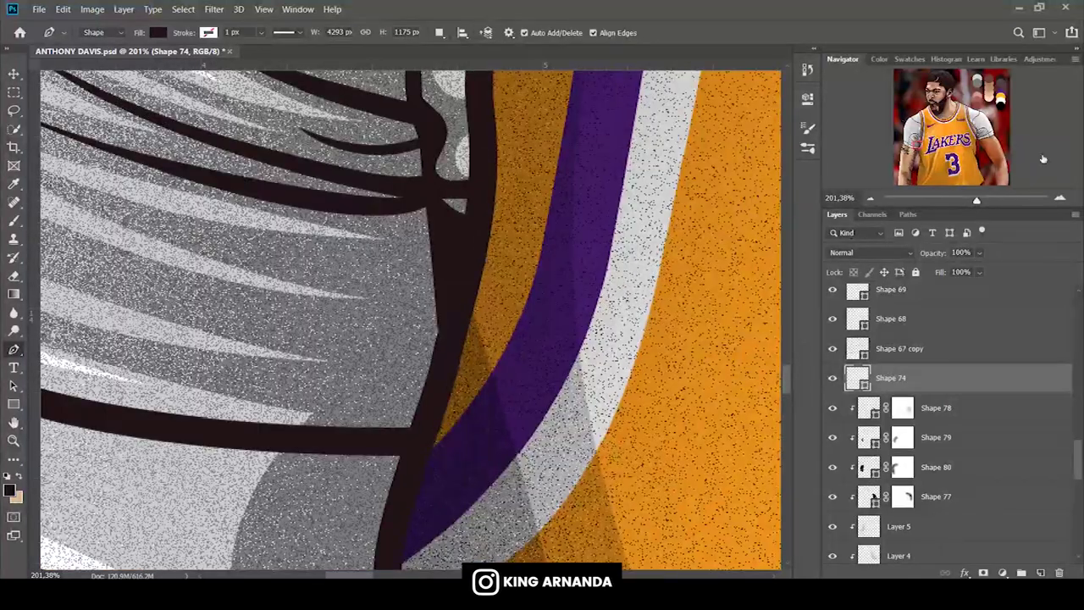
Duplicate the Shape 93 arm outline as Shape 93 copy and reselect the original.
click(982, 156)
drag(983, 204, 959, 203)
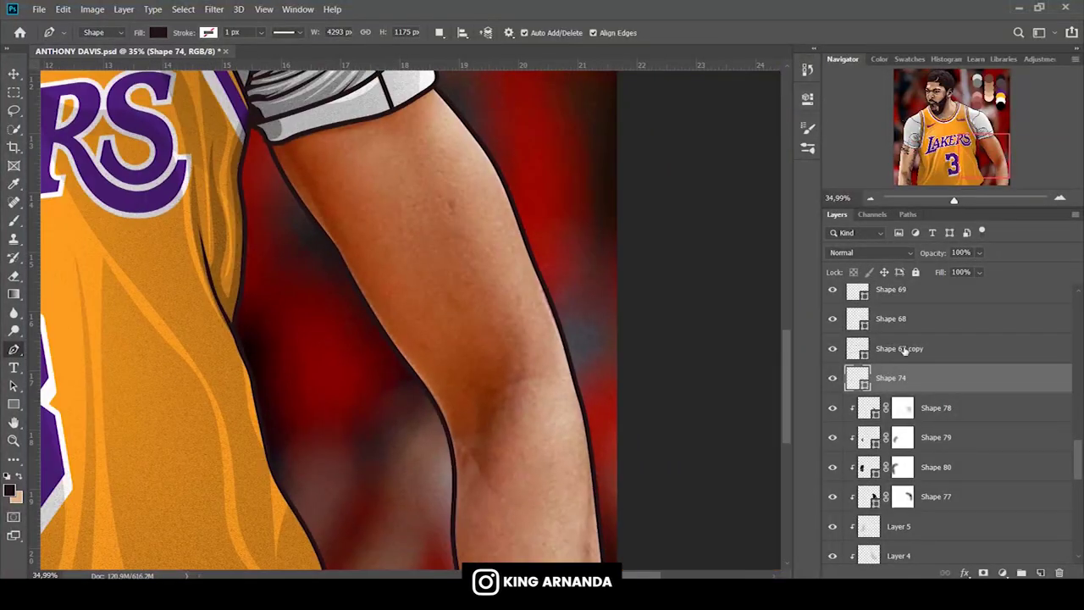
scroll(901, 355, down, 5)
scroll(910, 457, down, 5)
click(926, 521)
key(ctrl+j)
click(914, 546)
click(964, 161)
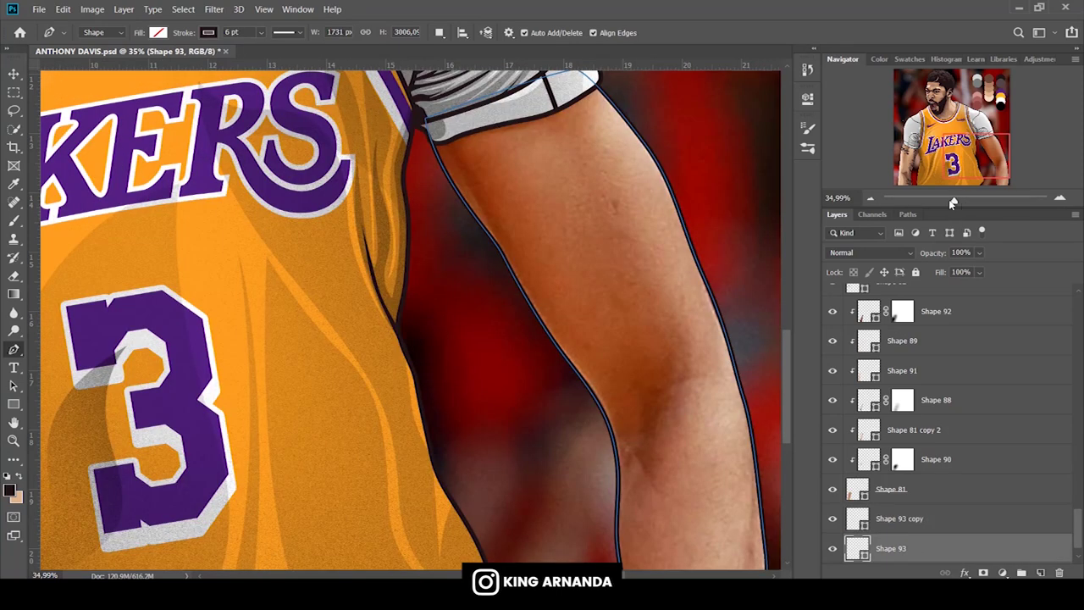
Fill the Shape 93 arm with a sampled tan skin tone and remove its stroke.
drag(952, 203, 945, 203)
click(10, 489)
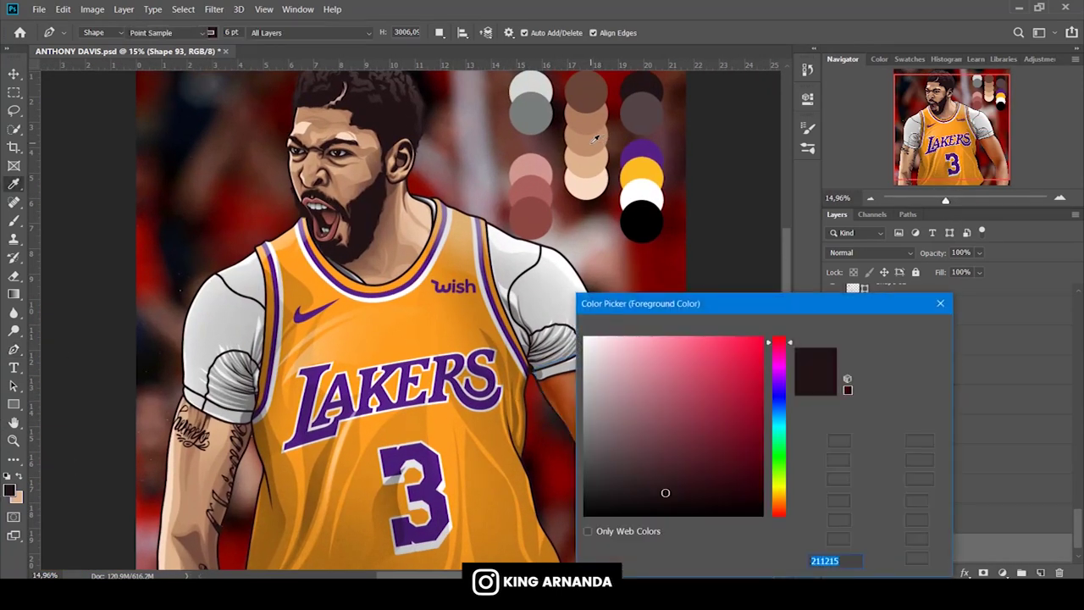
click(595, 138)
key(Return)
scroll(931, 466, down, 1)
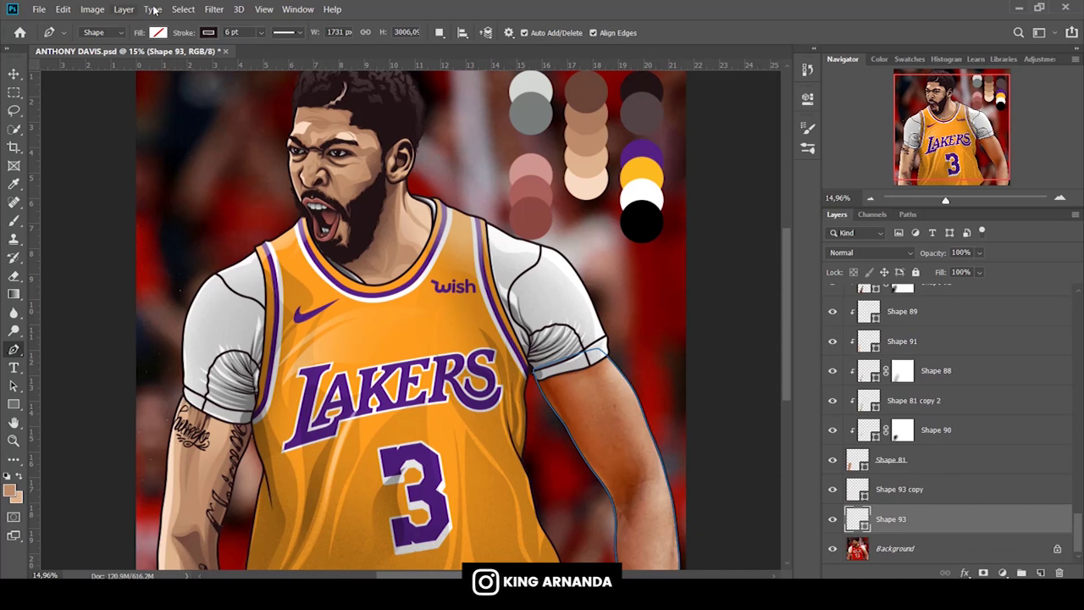
click(157, 32)
click(96, 99)
key(Return)
click(207, 32)
click(148, 59)
key(Return)
Duplicate the tan arm, give the copy another sampled tan, and clip it to the shape below.
key(ctrl+j)
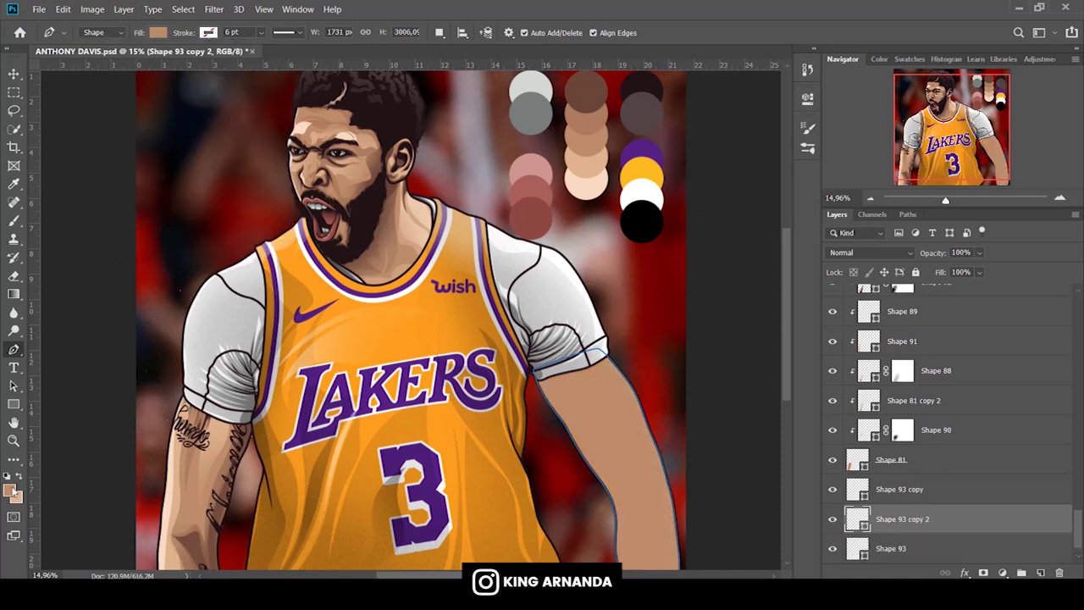
click(11, 490)
click(596, 122)
key(Return)
click(158, 32)
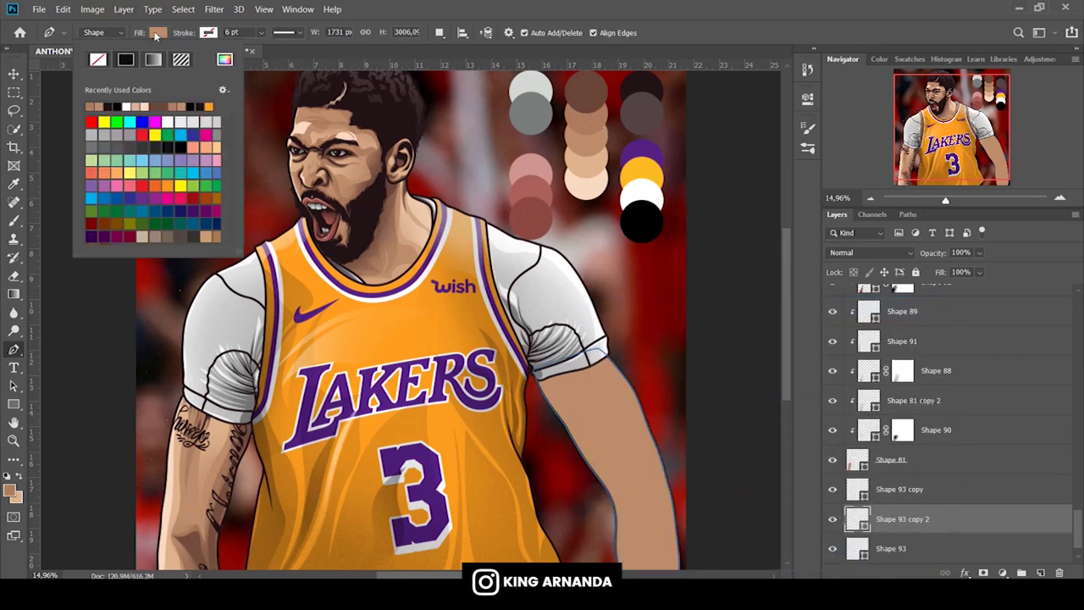
click(93, 104)
right_click(965, 520)
click(821, 257)
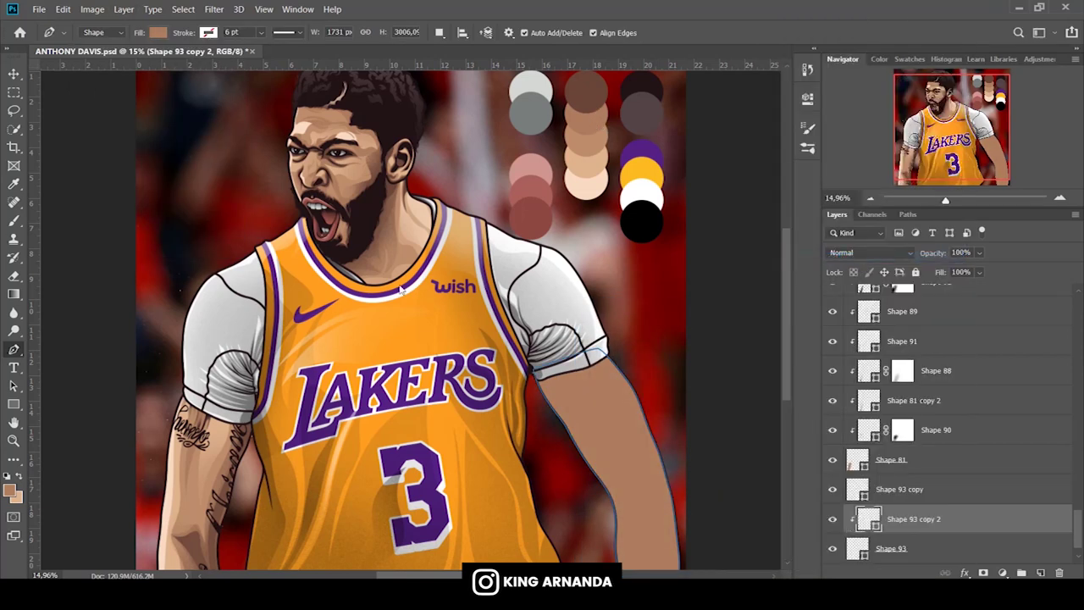
click(11, 490)
key(Return)
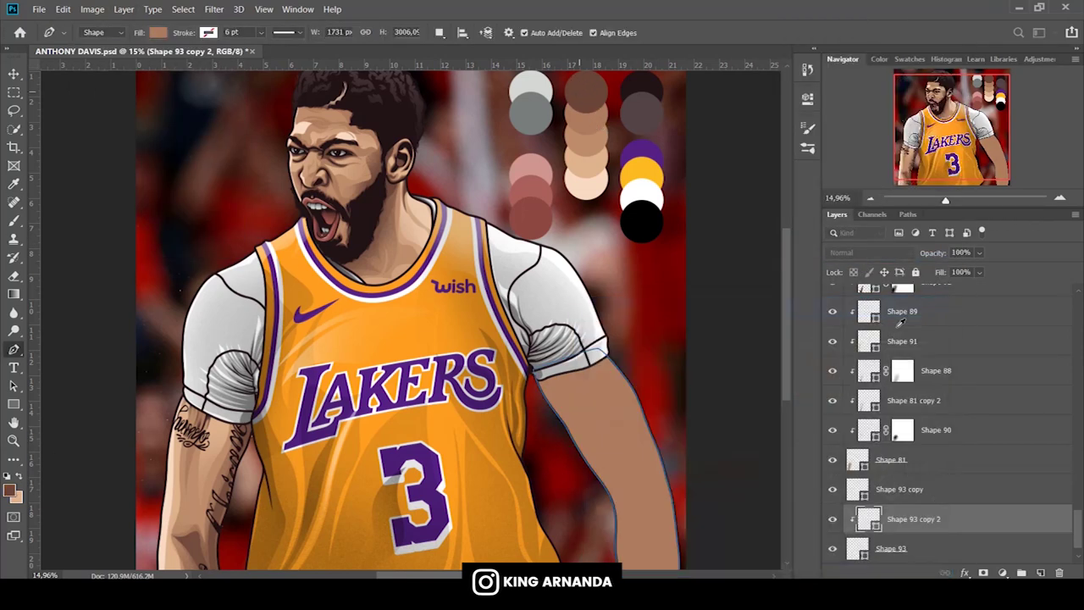
drag(945, 199, 960, 200)
drag(951, 124, 990, 139)
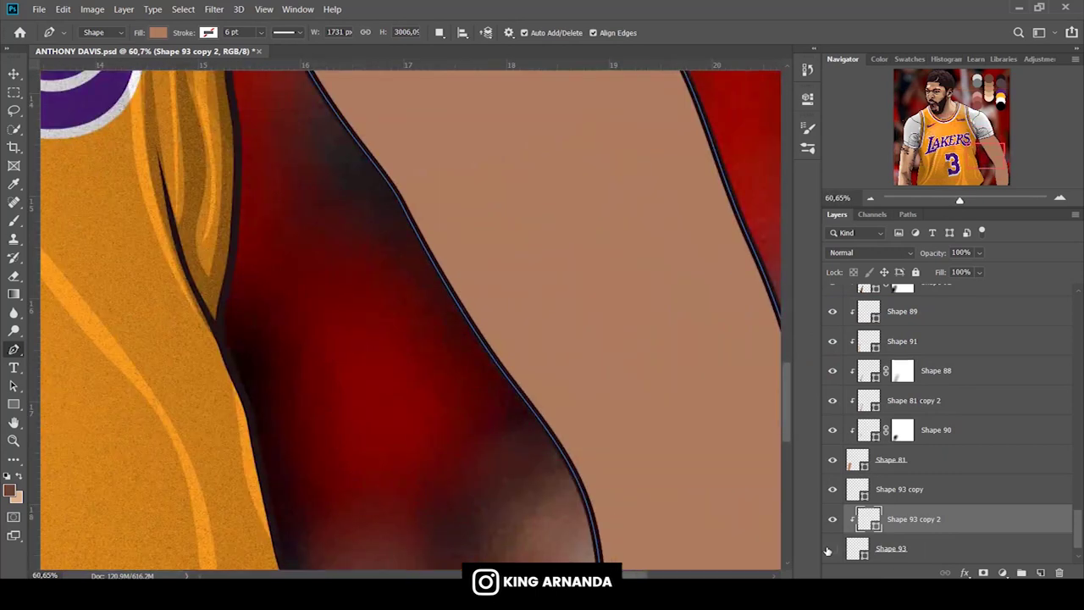
Hide the Shape 93 arm layer and start a new Shape 94 at the elbow crease.
click(831, 548)
scroll(593, 402, down, 3)
click(609, 440)
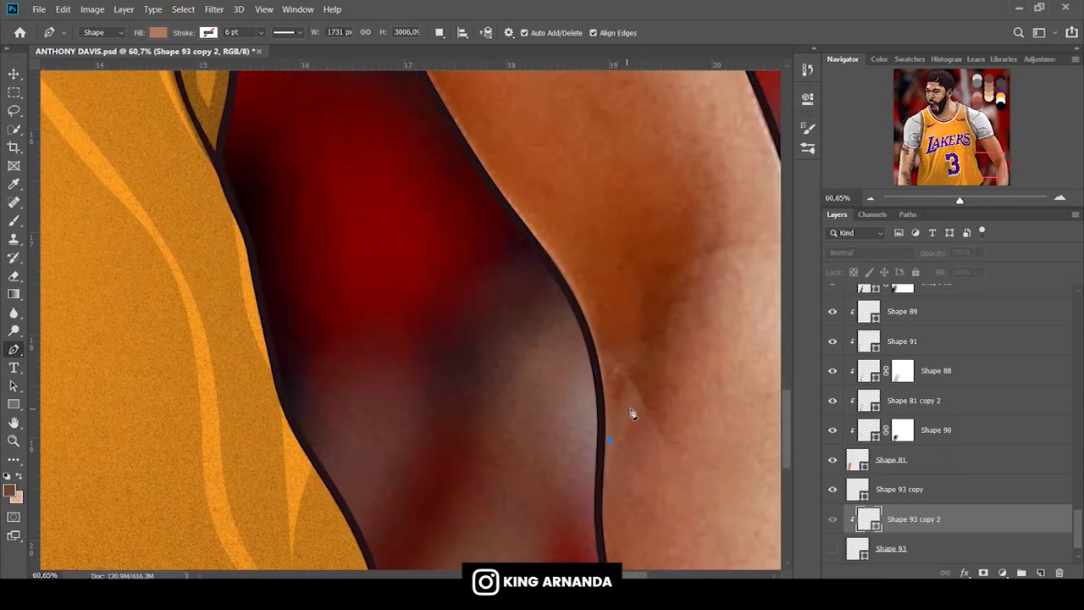
right_click(907, 520)
click(778, 287)
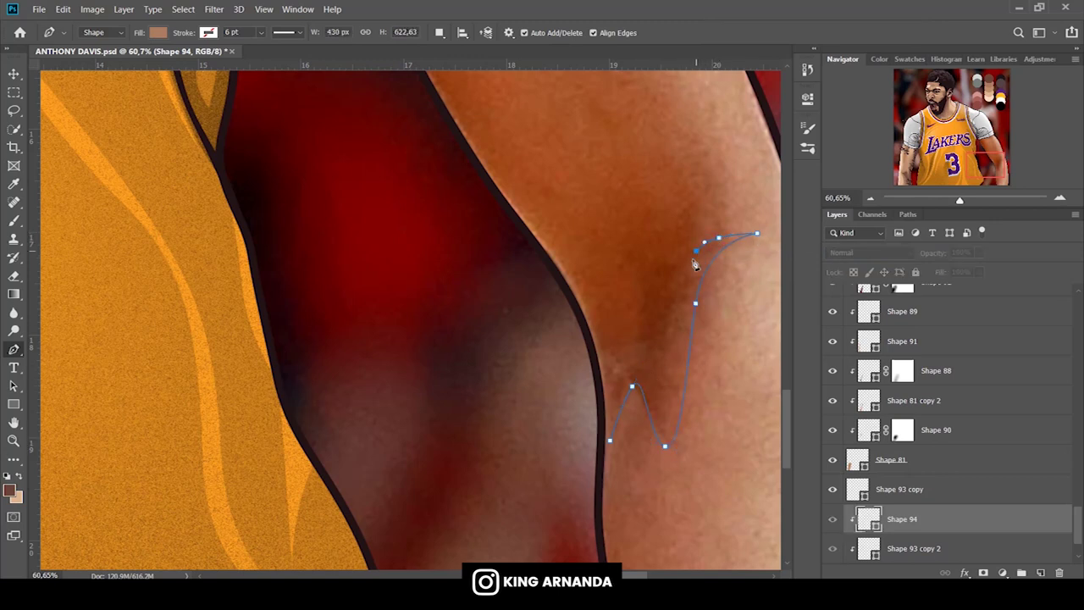
scroll(693, 265, up, 2)
scroll(648, 386, up, 3)
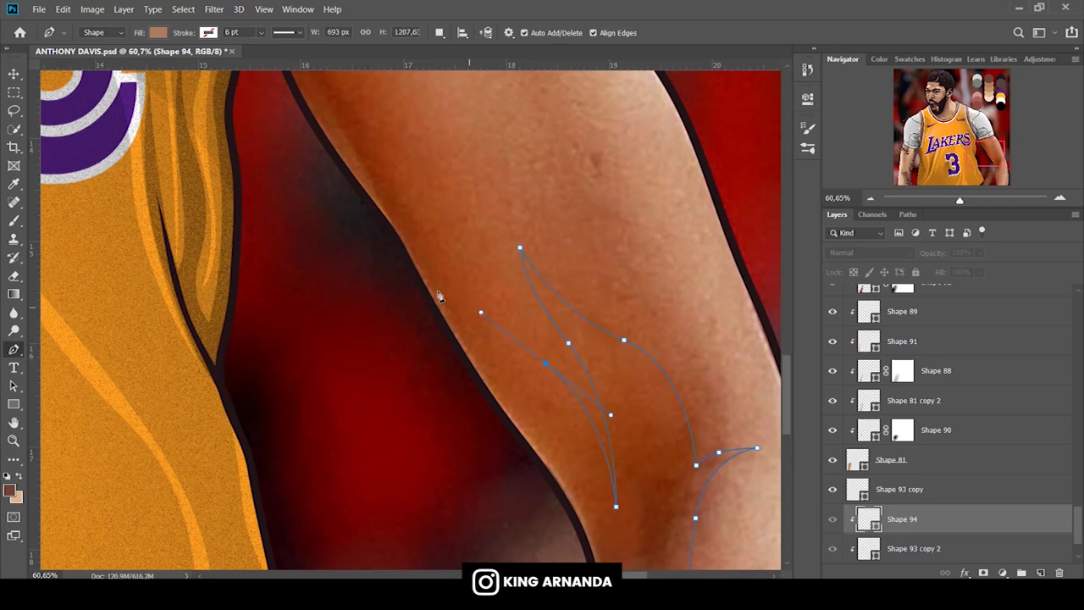
scroll(439, 295, up, 4)
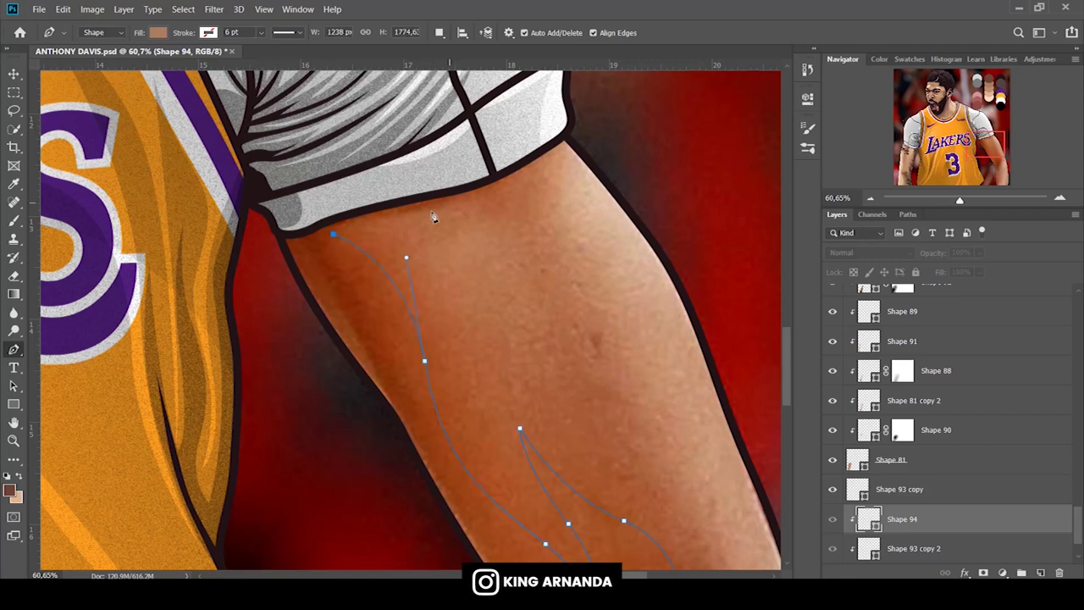
Trace the jagged Shape 94 shadow outline with several curved points.
drag(279, 188, 269, 217)
drag(299, 319, 341, 381)
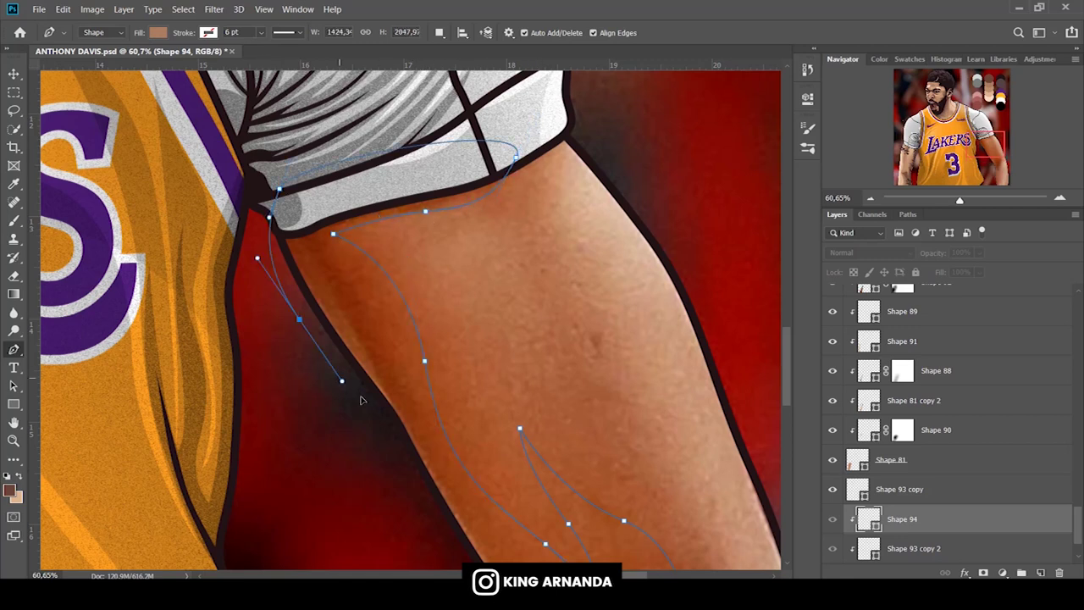
drag(328, 319, 353, 355)
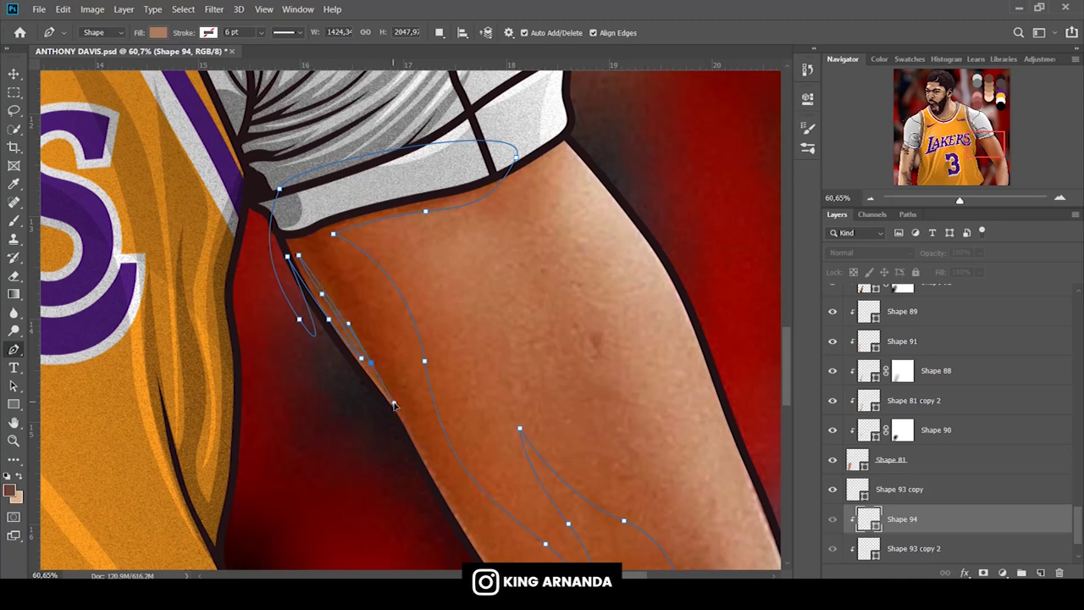
drag(371, 357, 406, 408)
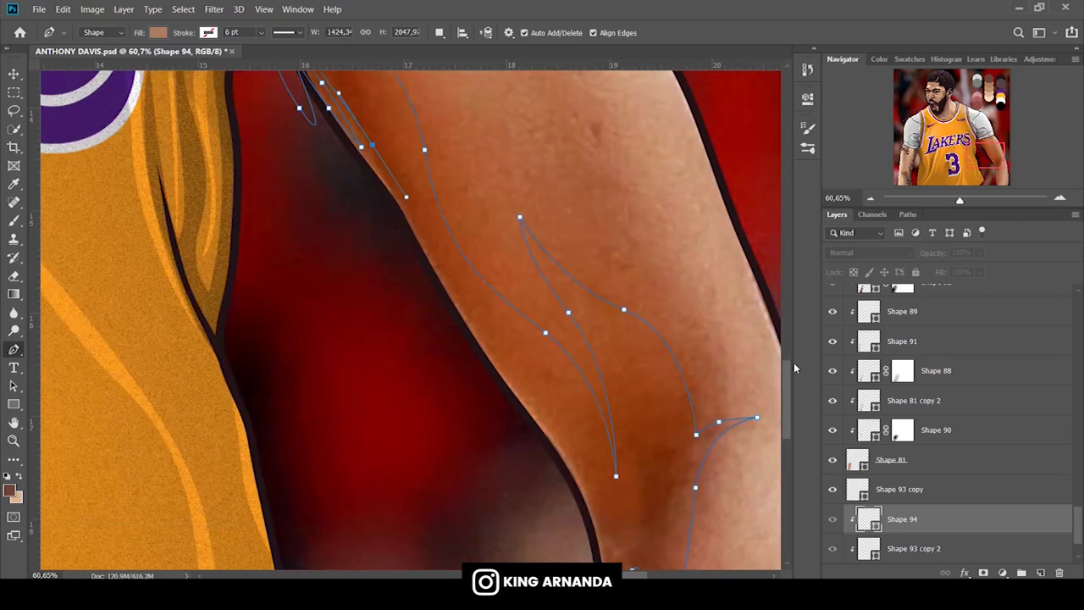
drag(786, 335, 793, 370)
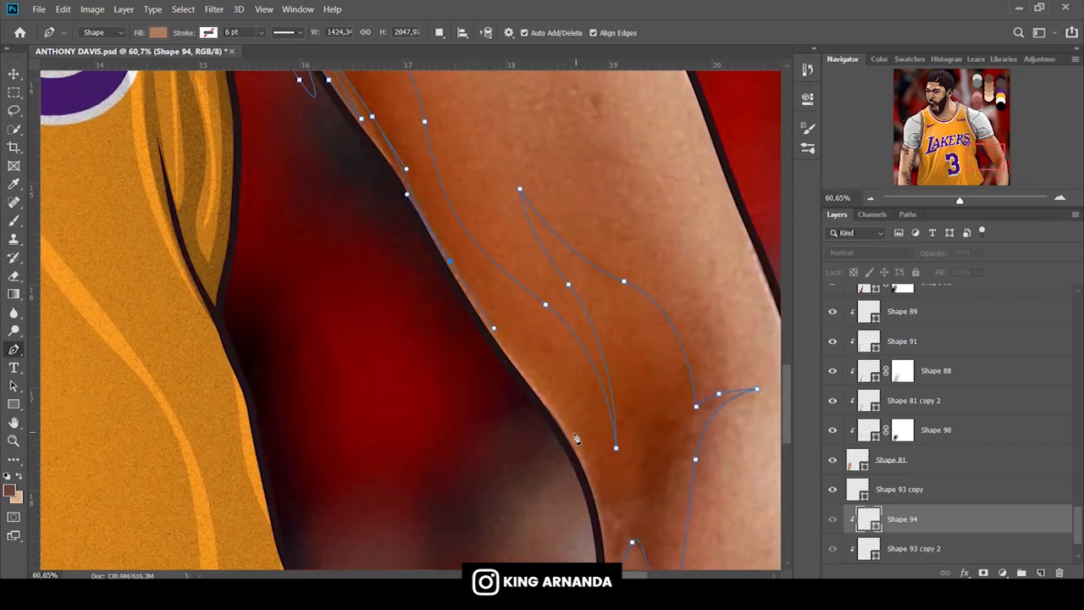
scroll(582, 410, down, 3)
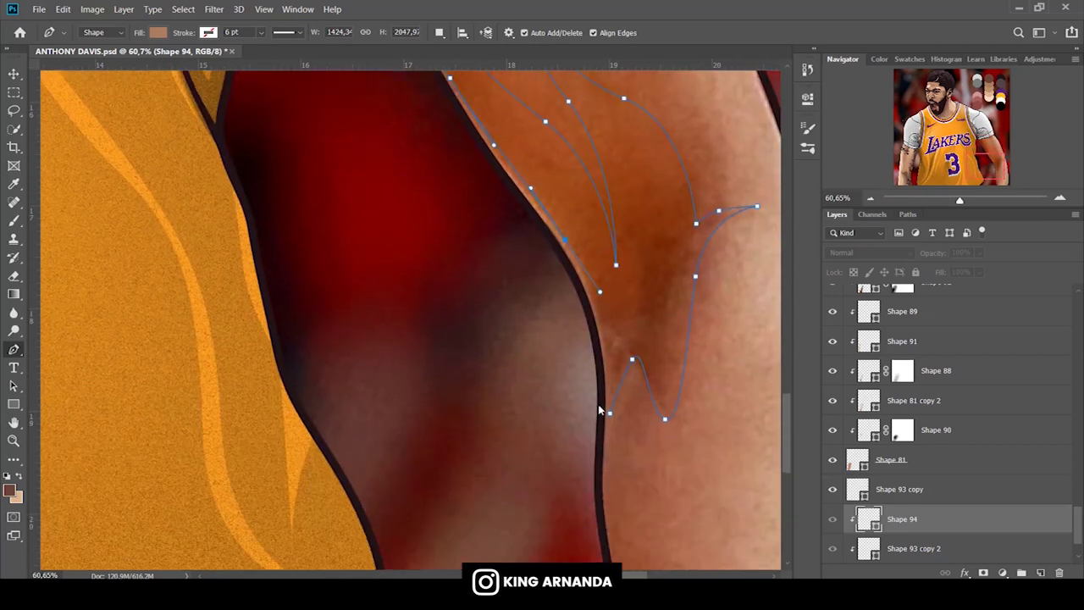
scroll(932, 474, down, 1)
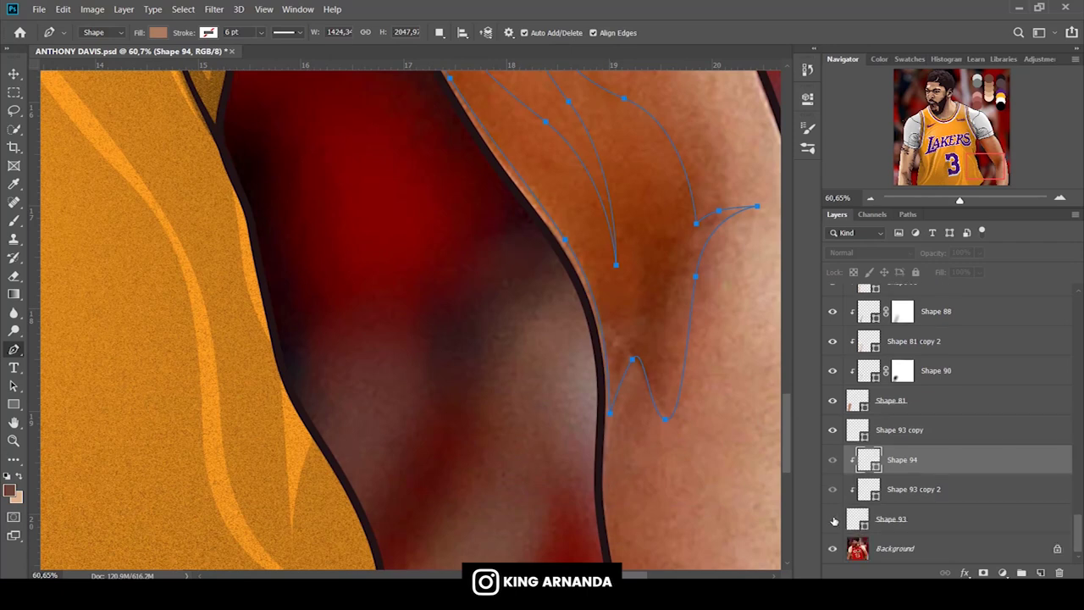
Show the skin-tone layer, fill Shape 94 dark brown, and switch the Pen back to Path mode.
click(832, 519)
click(157, 32)
click(107, 102)
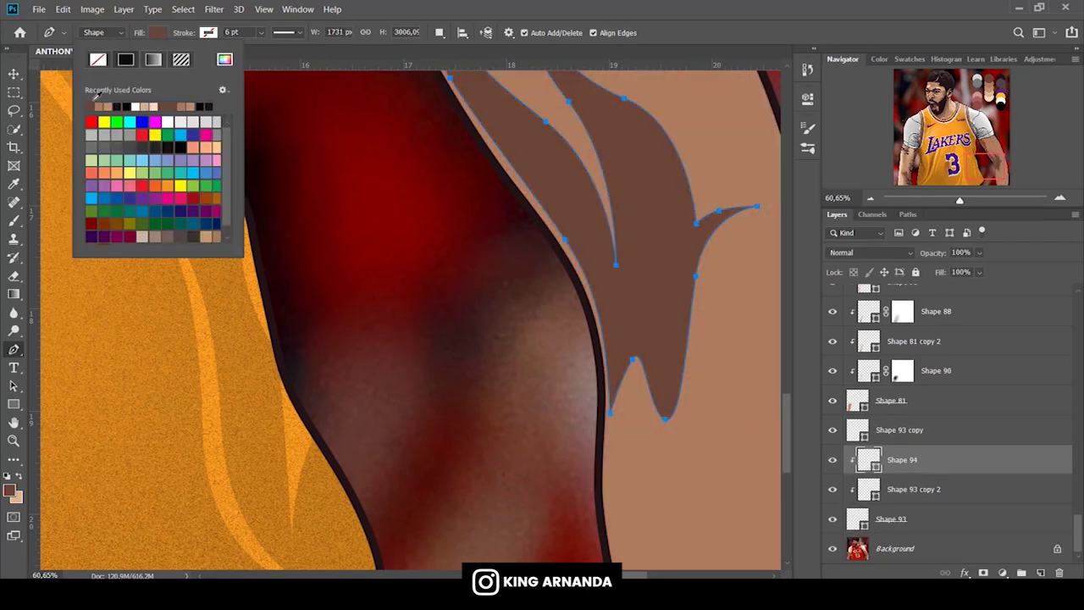
key(Return)
click(97, 33)
click(96, 56)
scroll(407, 319, right, 2)
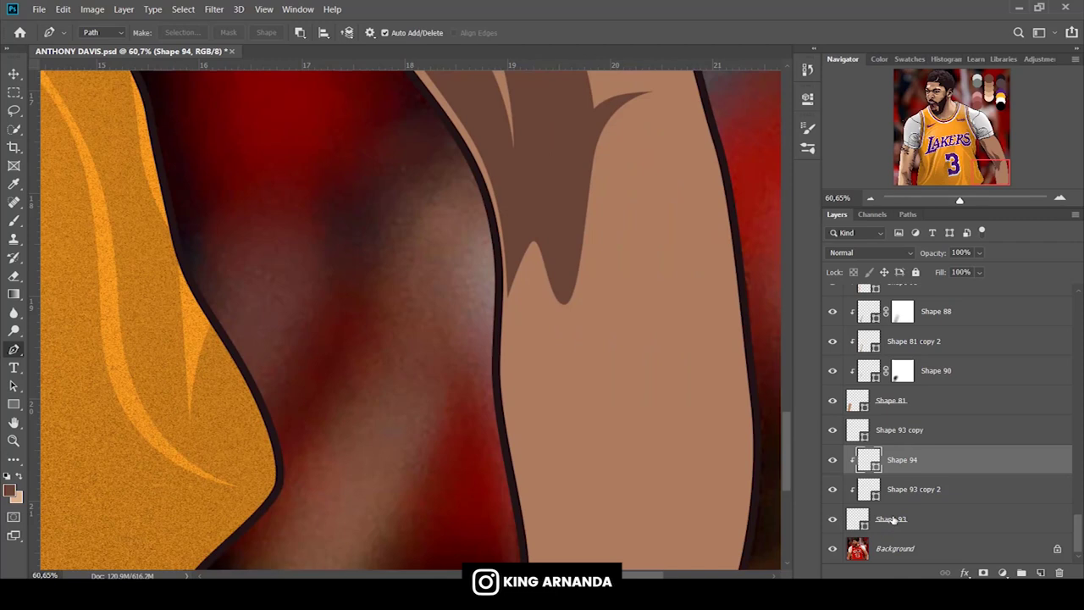
On Shape 93 copy 2, redraw the highlight outline up the leg's left edge around the shadow streak.
click(913, 488)
click(832, 519)
scroll(538, 414, down, 3)
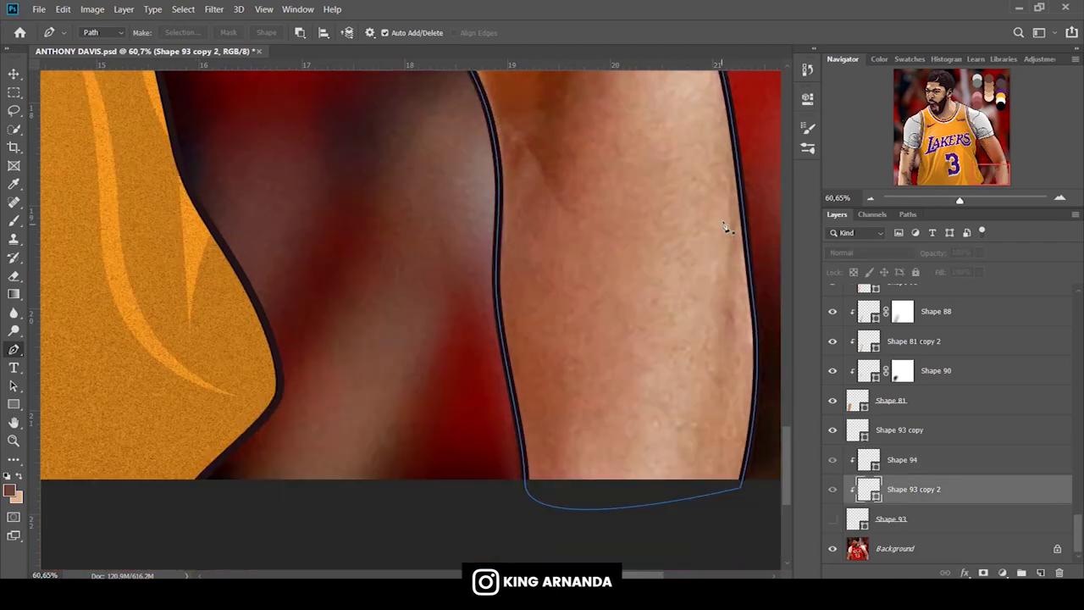
mouse_move(707, 423)
mouse_down()
mouse_move(692, 520)
mouse_move(592, 500)
mouse_up()
click(834, 520)
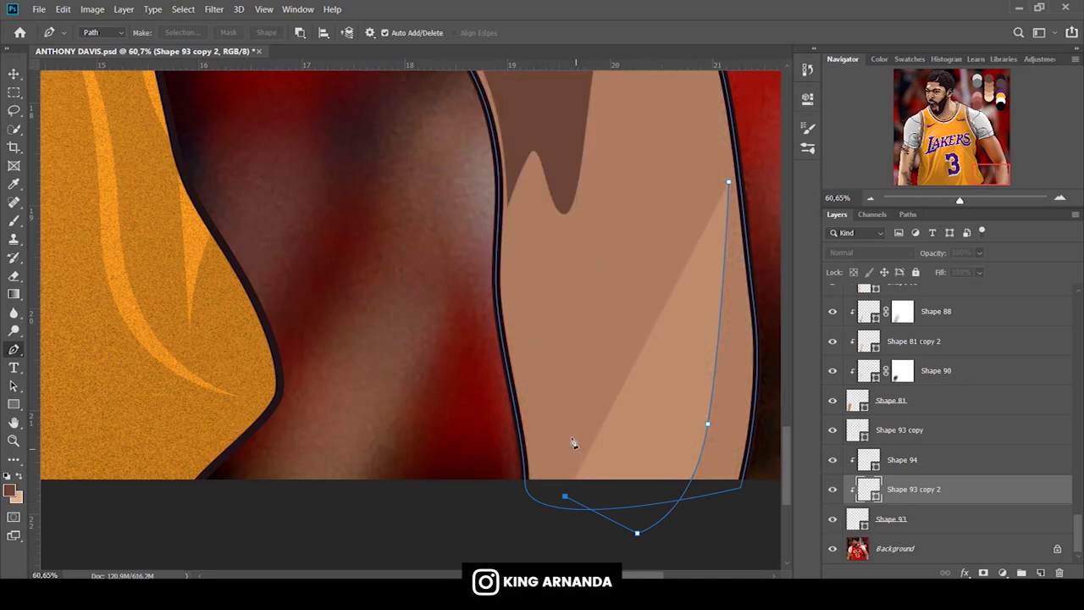
drag(530, 377, 561, 424)
click(497, 328)
click(504, 237)
drag(517, 196, 532, 158)
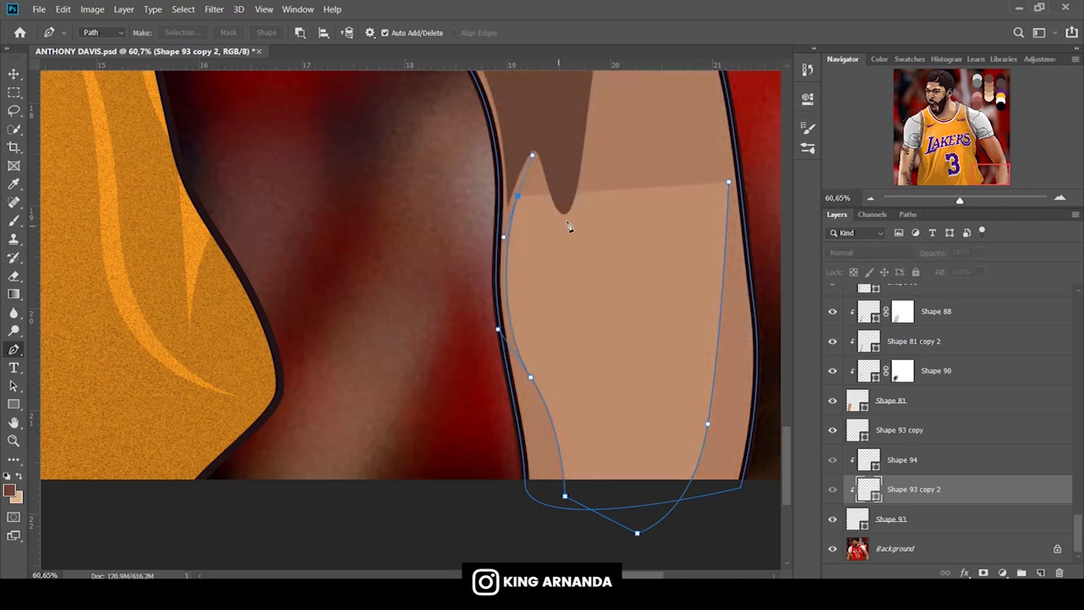
drag(546, 219, 554, 261)
scroll(780, 446, up, 2)
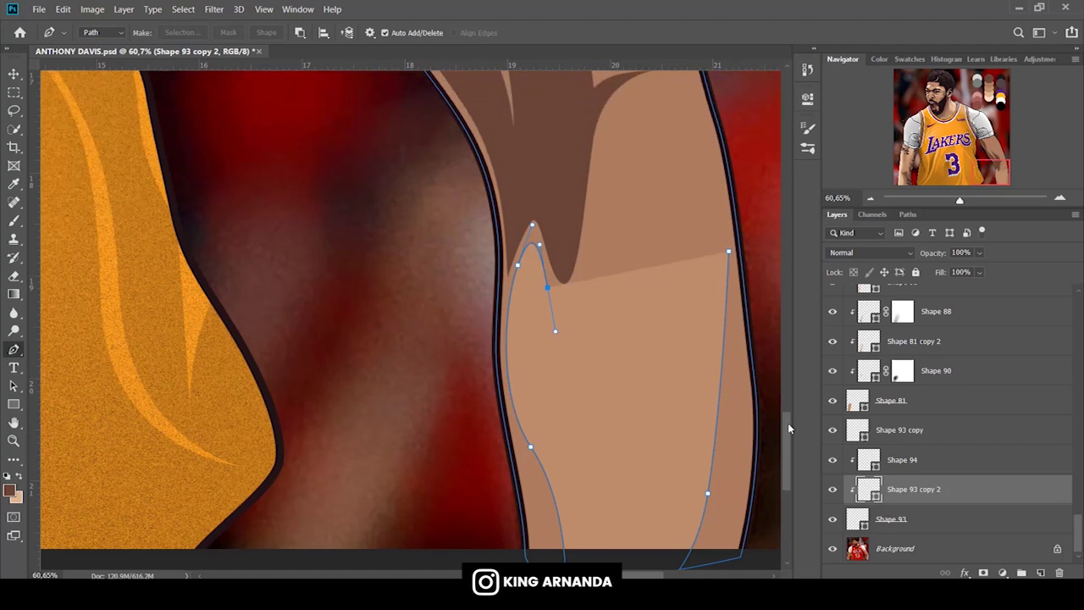
scroll(787, 422, up, 3)
click(601, 264)
click(667, 241)
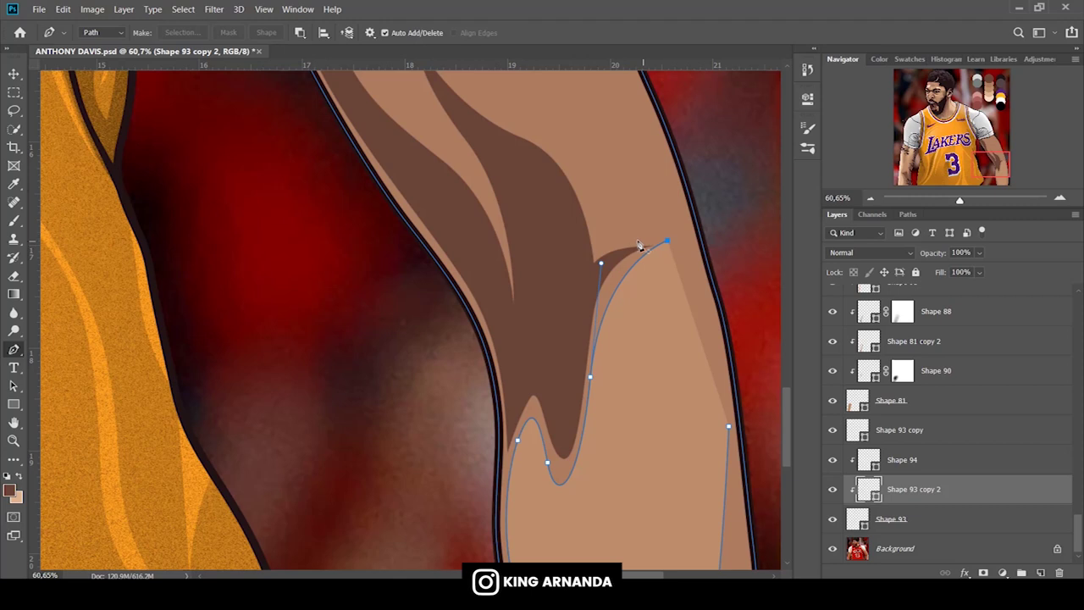
drag(618, 244, 601, 259)
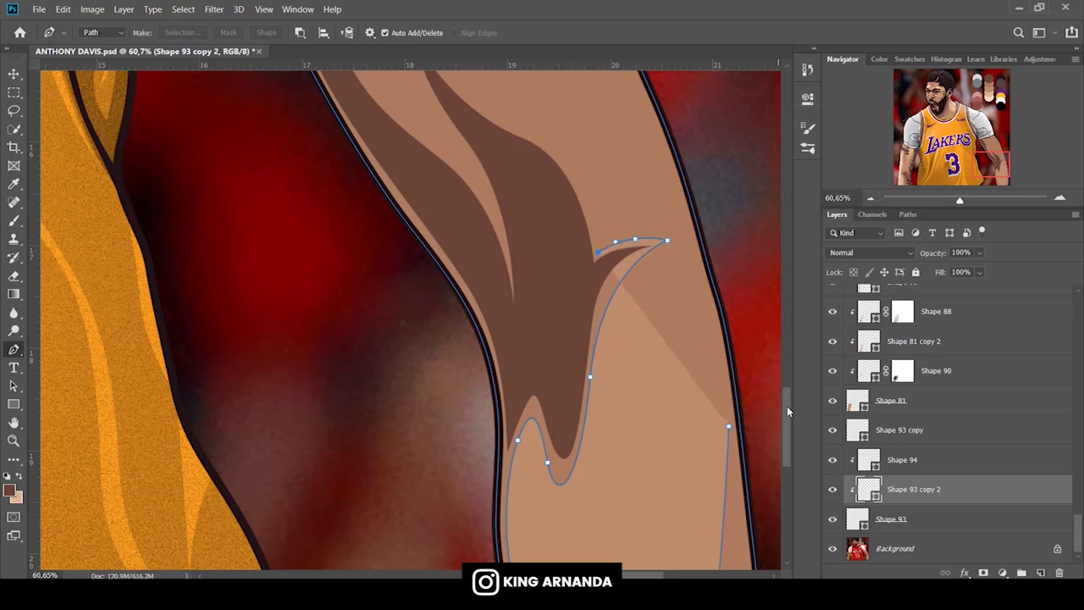
scroll(786, 405, up, 4)
scroll(787, 376, up, 1)
Continue the highlight outline along the shorts' hem and the leg's right side, closing it at the bottom.
drag(832, 459, 836, 525)
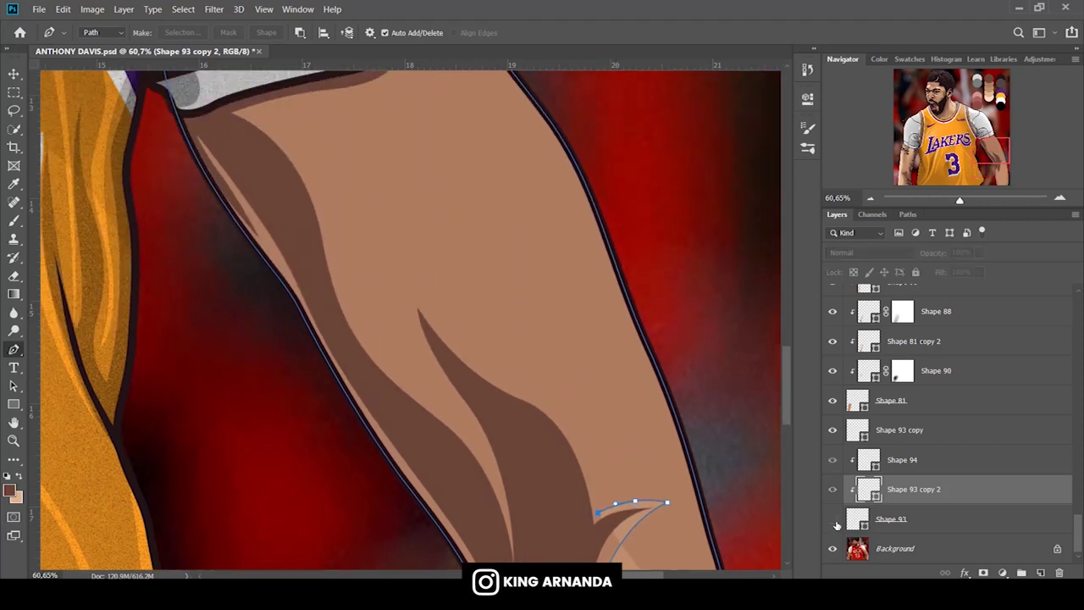
click(832, 519)
drag(531, 371, 435, 331)
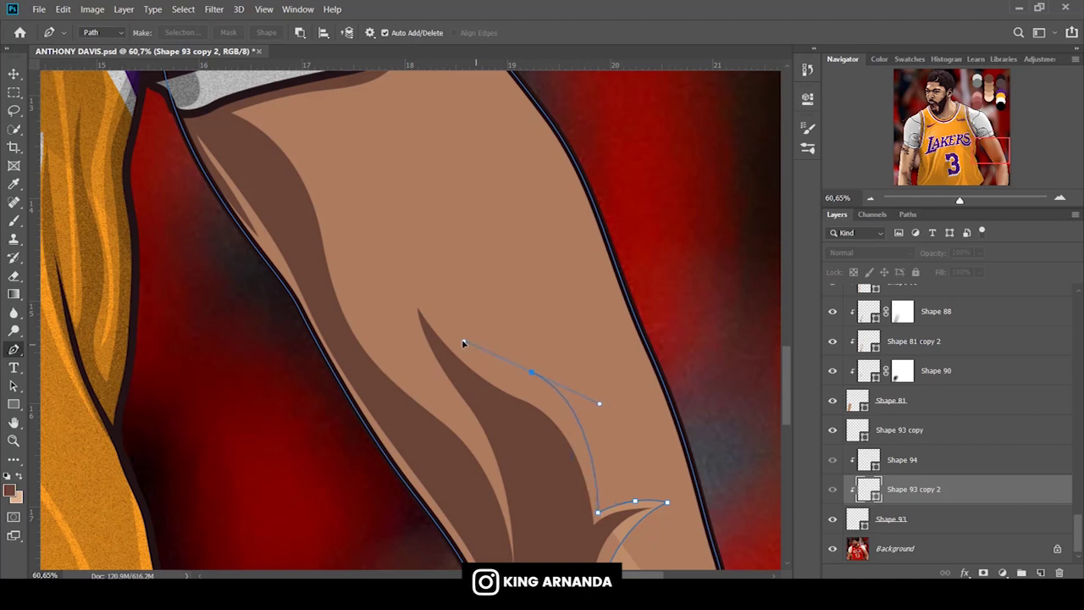
click(363, 180)
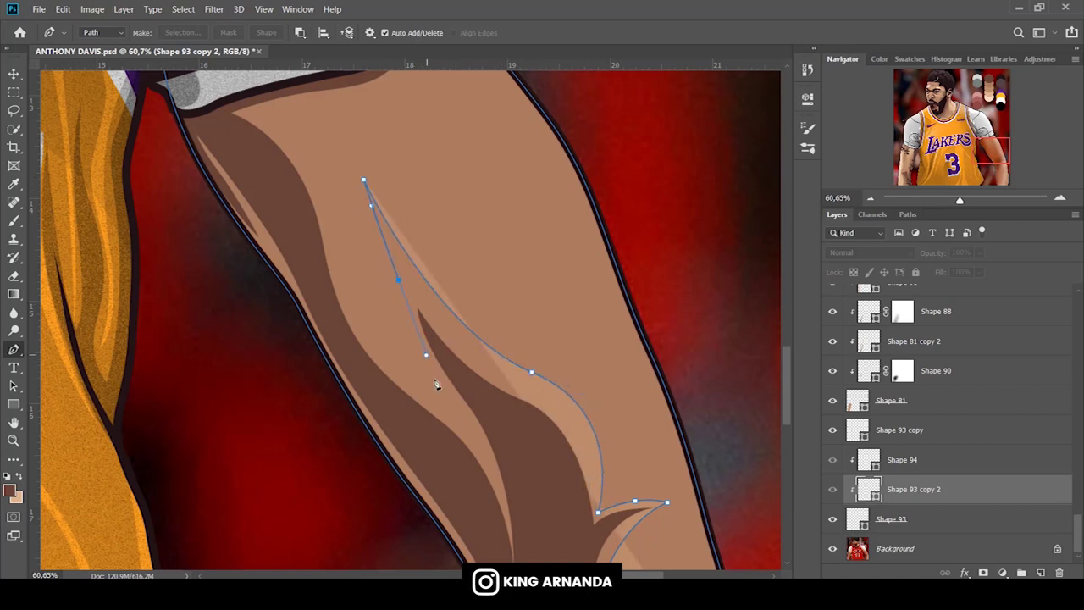
click(467, 417)
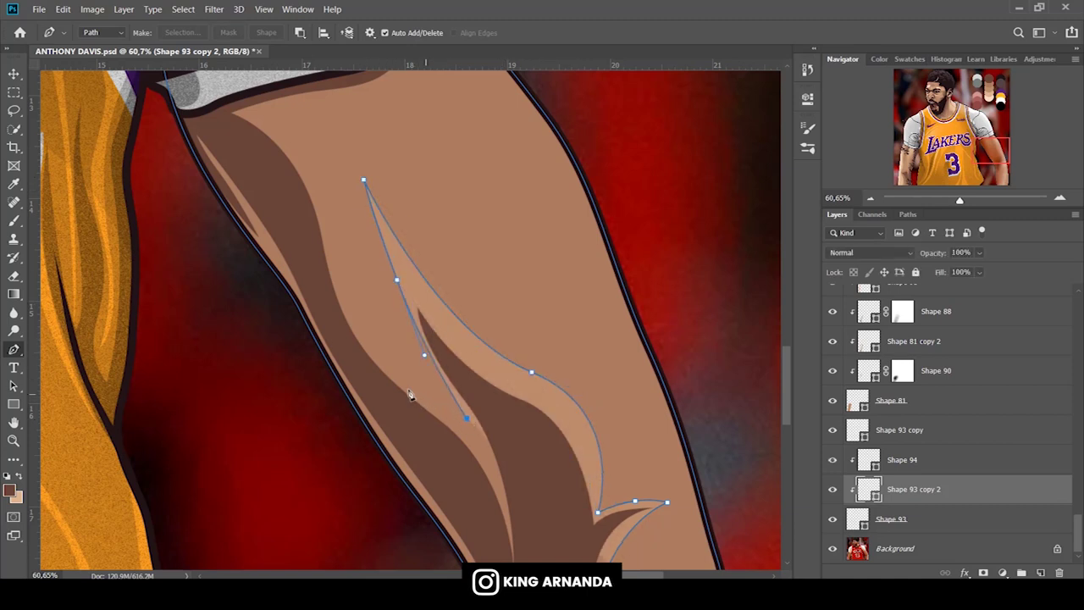
drag(340, 271, 322, 155)
click(271, 116)
scroll(351, 251, up, 3)
drag(340, 238, 392, 235)
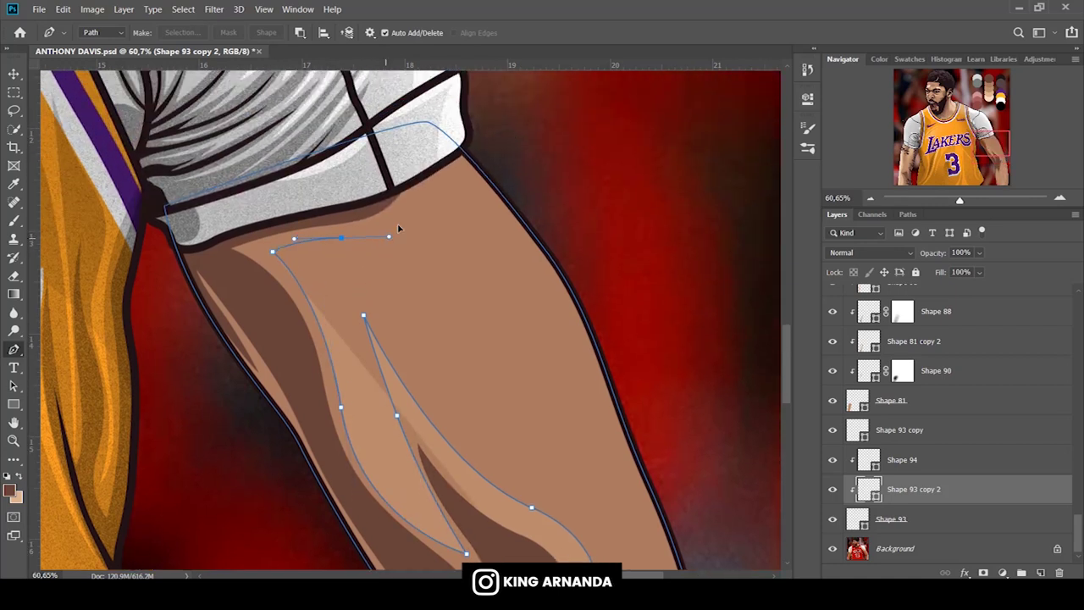
drag(402, 149, 391, 105)
drag(563, 210, 644, 315)
scroll(788, 439, down, 10)
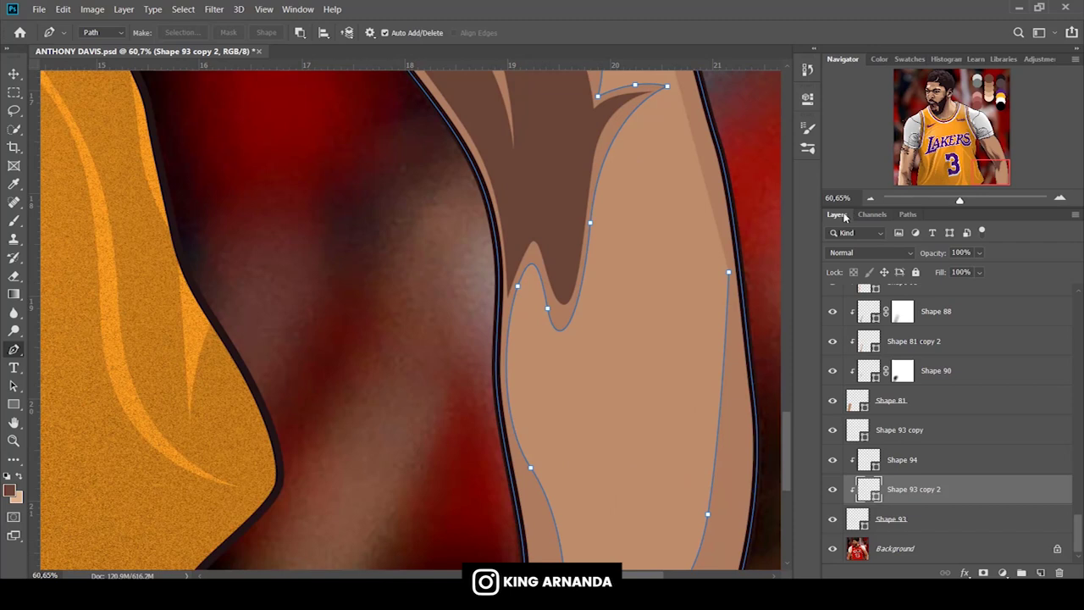
scroll(766, 439, down, 2)
drag(764, 434, 767, 440)
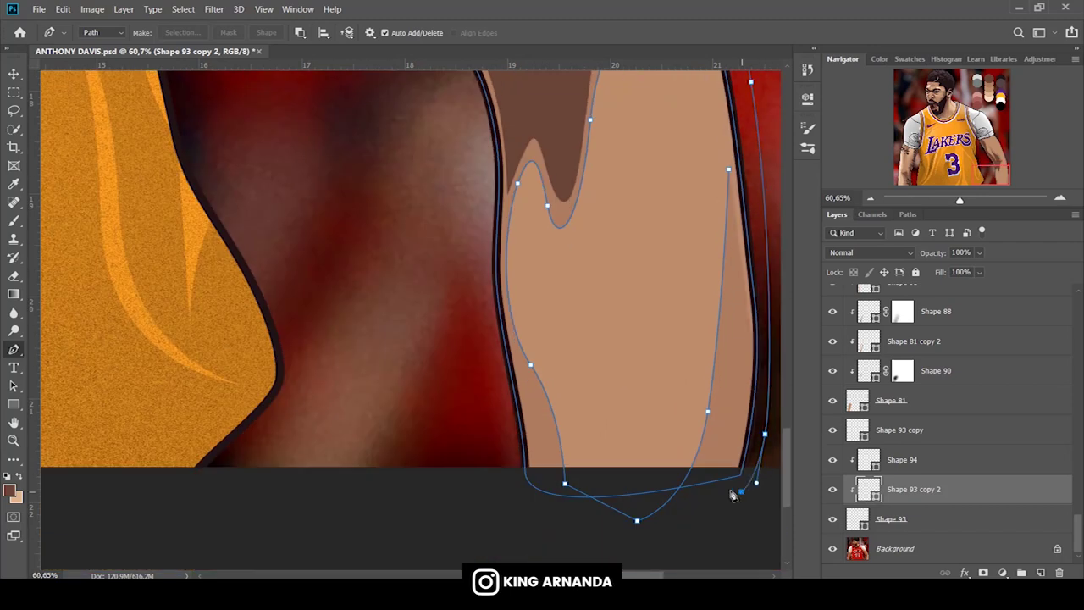
drag(741, 490, 709, 482)
click(832, 519)
scroll(730, 172, up, 1)
scroll(787, 339, up, 2)
click(831, 519)
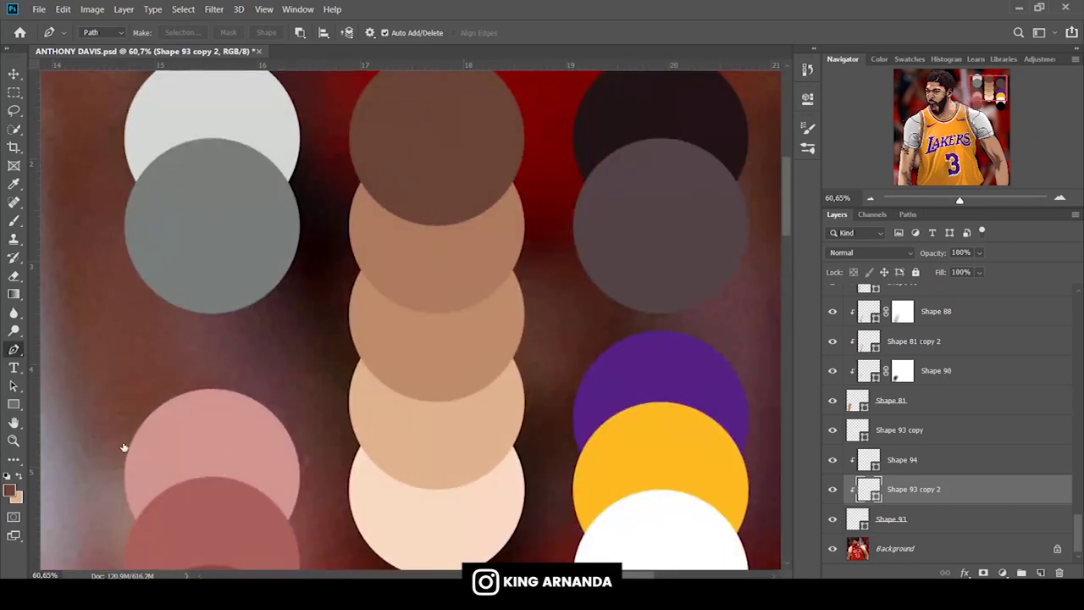
Sample the light tan #deb28d from the skin-tone palette as the foreground colour.
key(i)
click(11, 489)
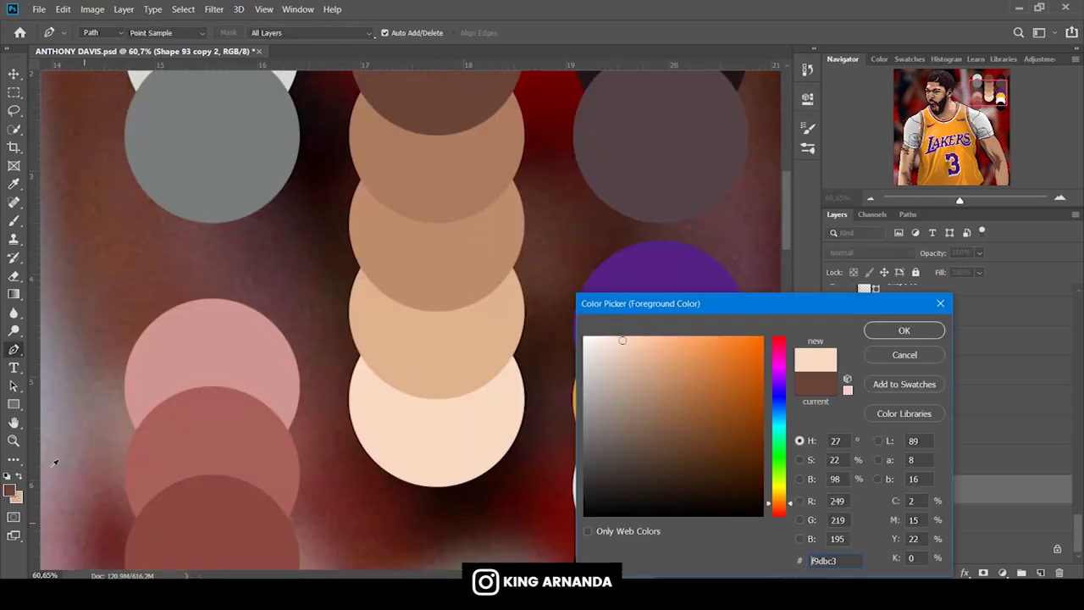
key(Return)
click(10, 491)
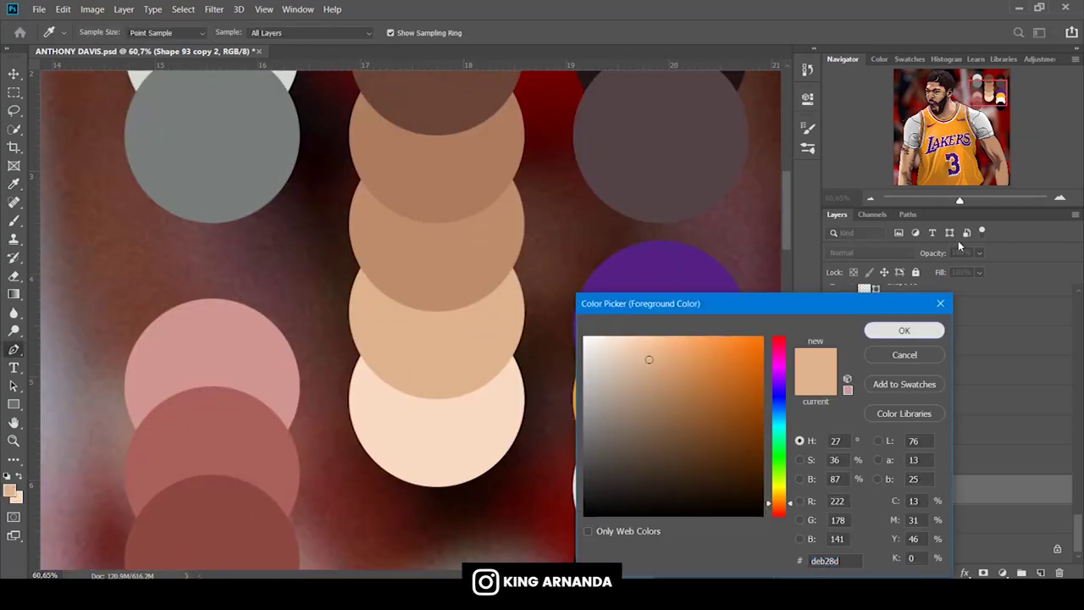
key(Return)
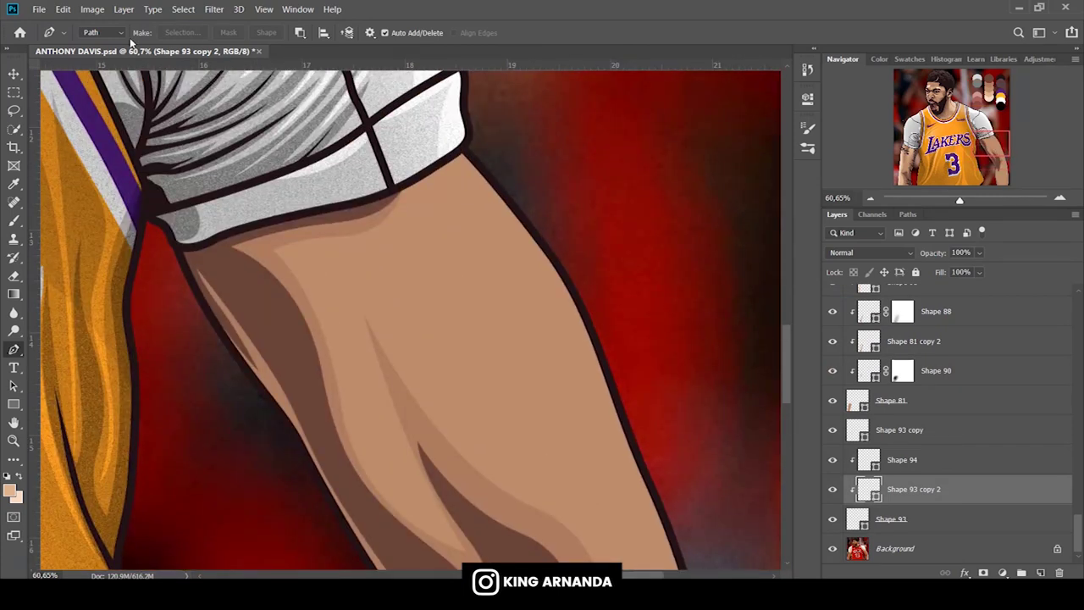
click(101, 32)
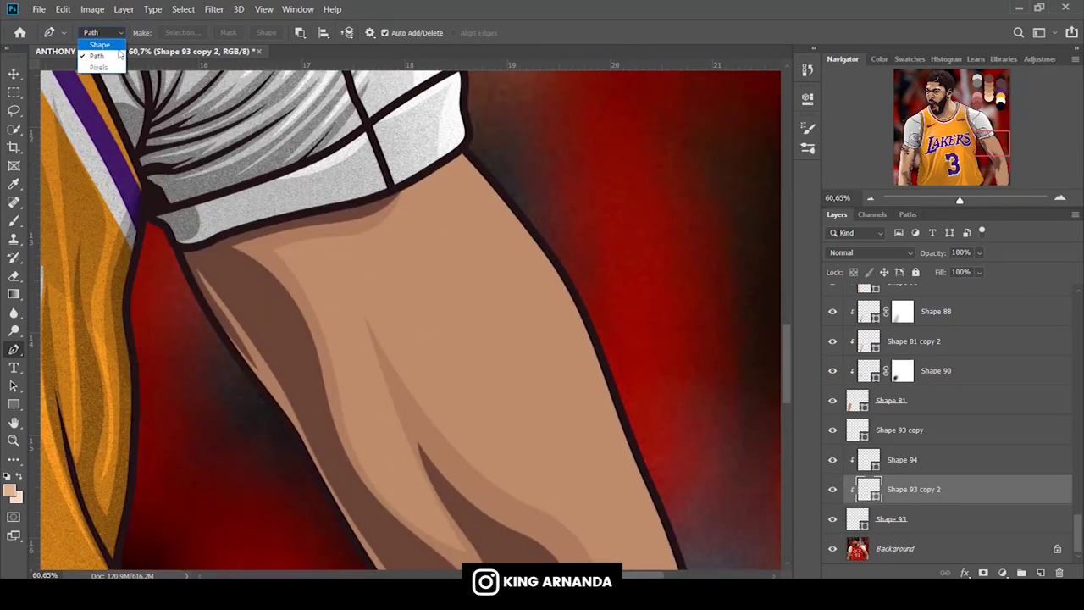
Start Shape 95 in Shape mode, placing curved anchors from below the shorts down the arm's right edge.
click(889, 518)
click(833, 518)
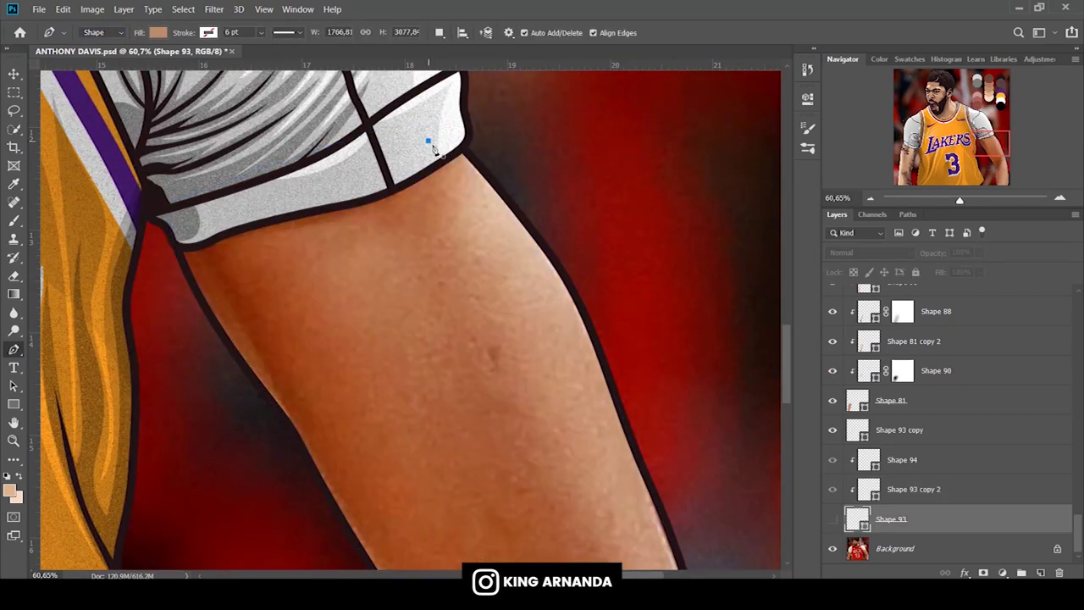
click(429, 142)
click(470, 215)
click(478, 276)
drag(578, 386, 644, 479)
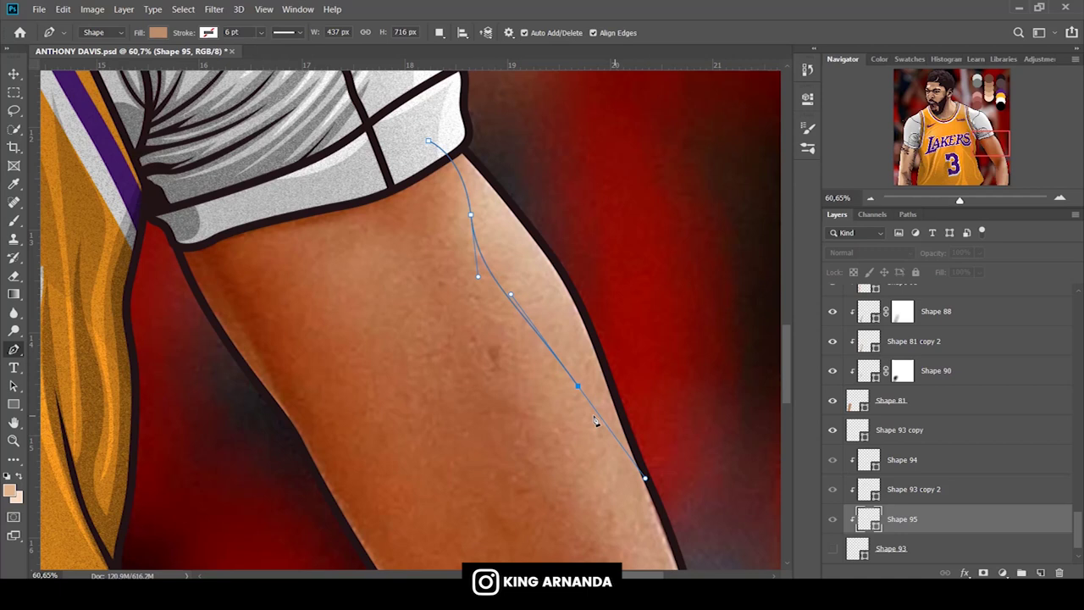
key(ctrl+z)
drag(545, 346, 599, 403)
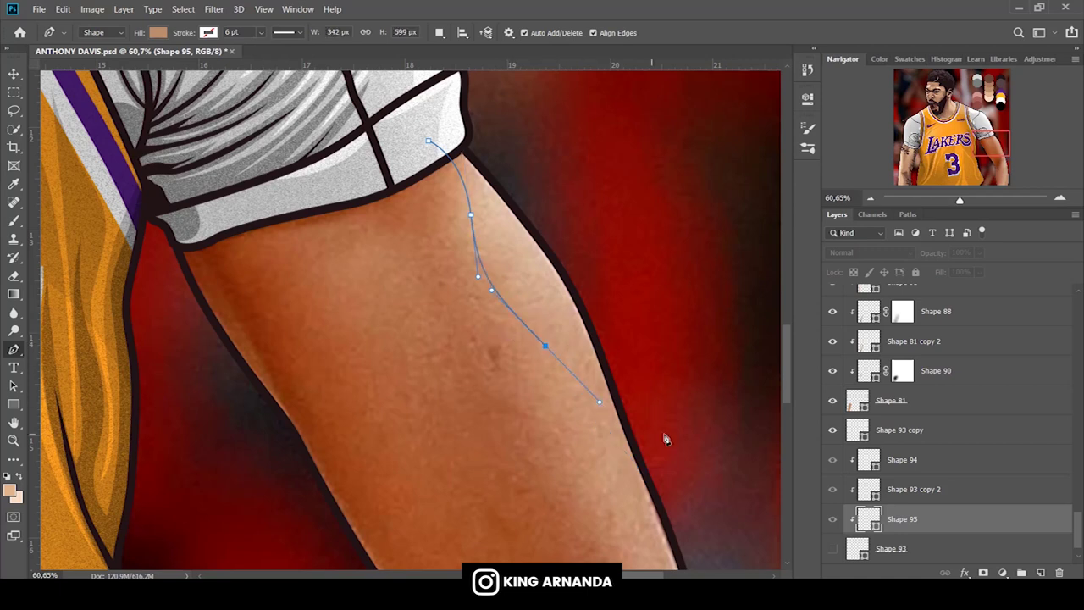
scroll(657, 421, down, 3)
drag(677, 398, 704, 501)
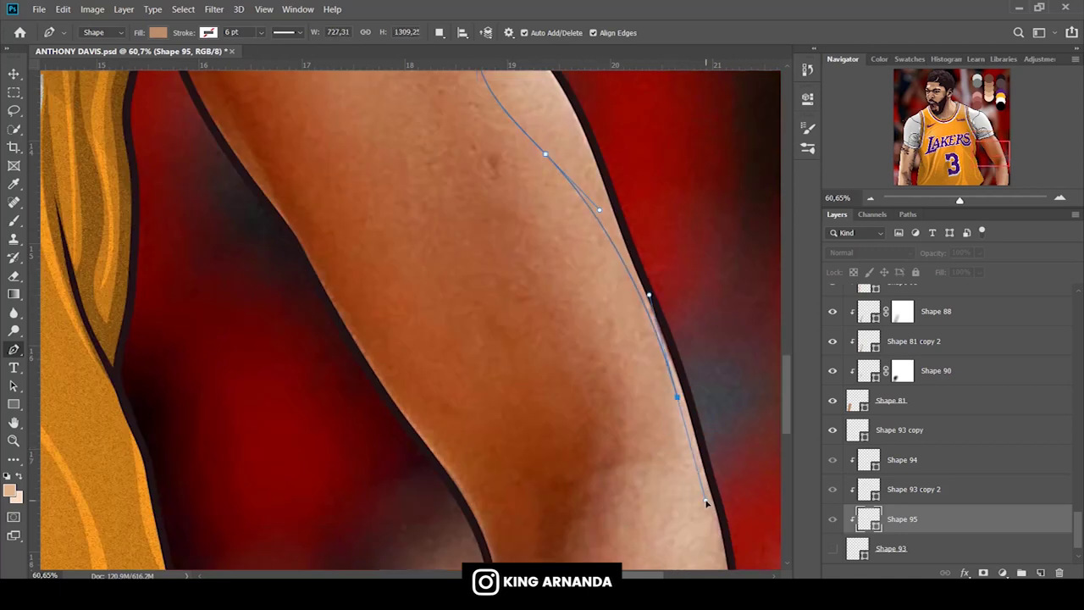
drag(987, 147, 1005, 167)
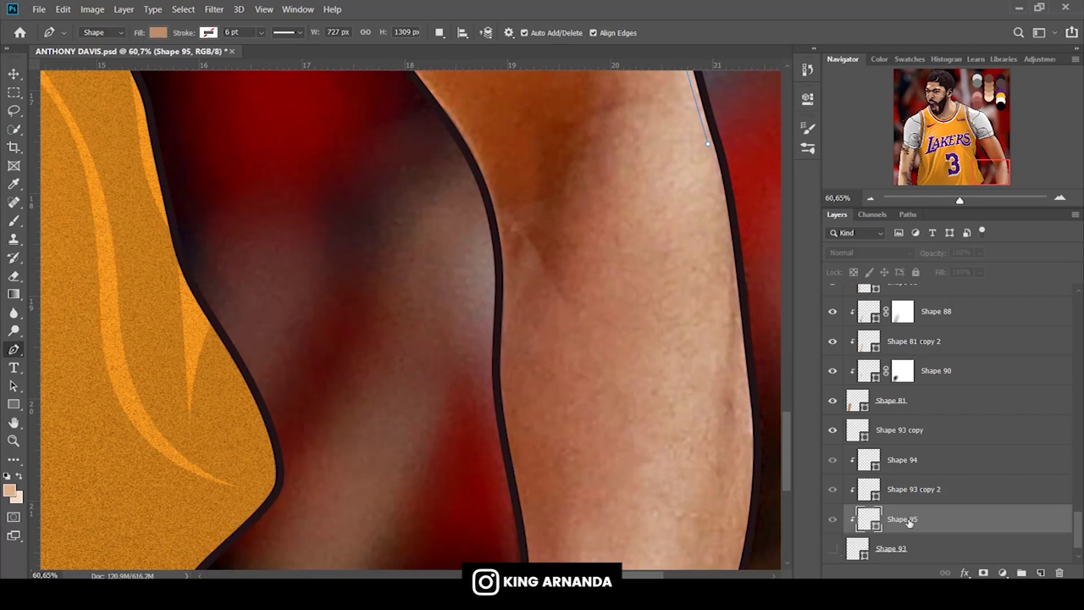
Move Shape 95 above Shape 94 and extend its outline further down the arm's outer edge.
drag(908, 521, 908, 447)
drag(740, 372, 747, 509)
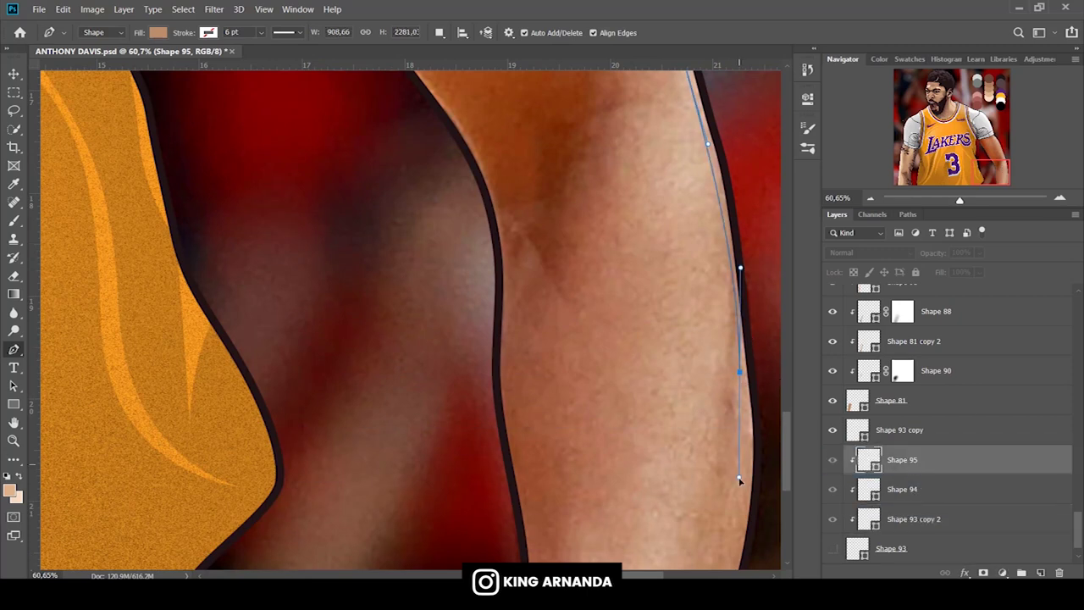
scroll(741, 476, down, 3)
drag(728, 489, 724, 511)
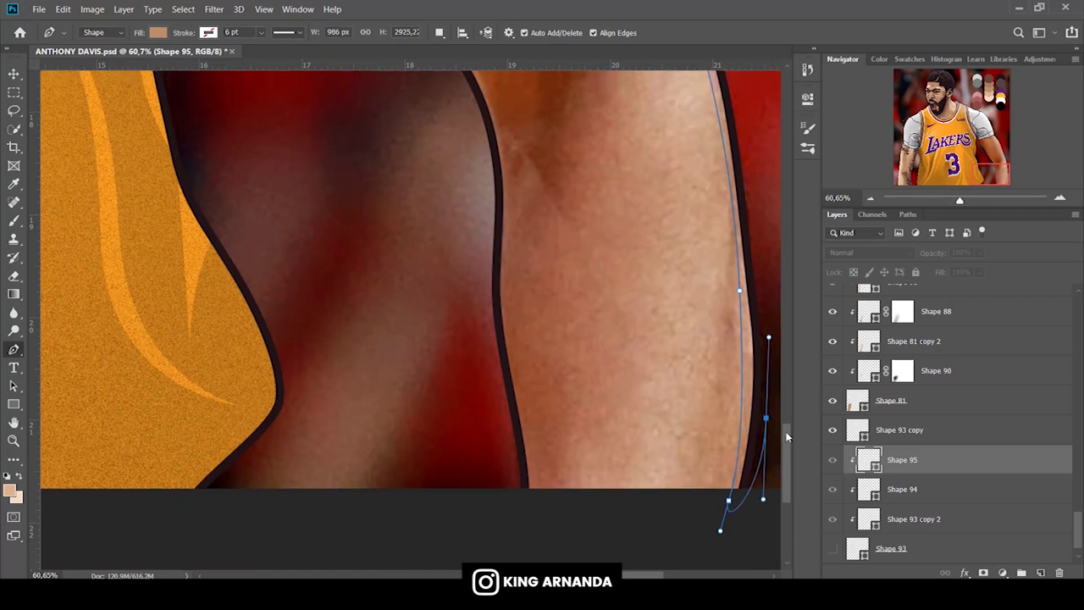
scroll(766, 415, up, 8)
drag(741, 287, 755, 370)
scroll(789, 388, up, 10)
drag(429, 142, 461, 120)
Draw Shape 96 as a closed highlight down the forearm and fill it with light peach.
click(833, 549)
click(157, 32)
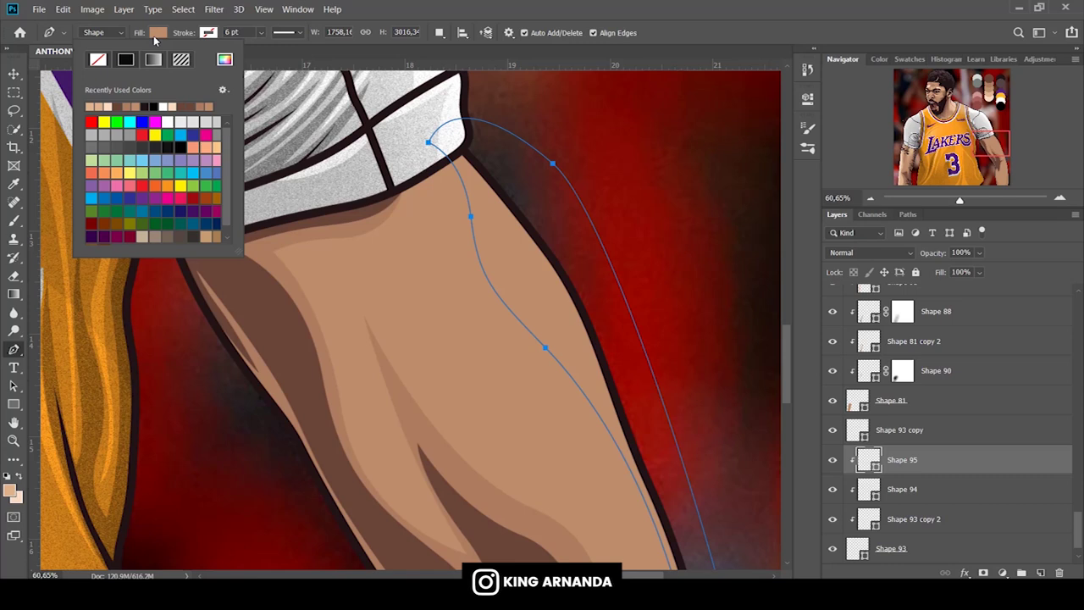
key(Escape)
mouse_move(833, 459)
mouse_down()
mouse_move(833, 549)
mouse_move(833, 459)
mouse_up()
click(317, 170)
drag(448, 279, 480, 419)
click(565, 479)
drag(392, 348, 469, 459)
click(318, 170)
click(158, 32)
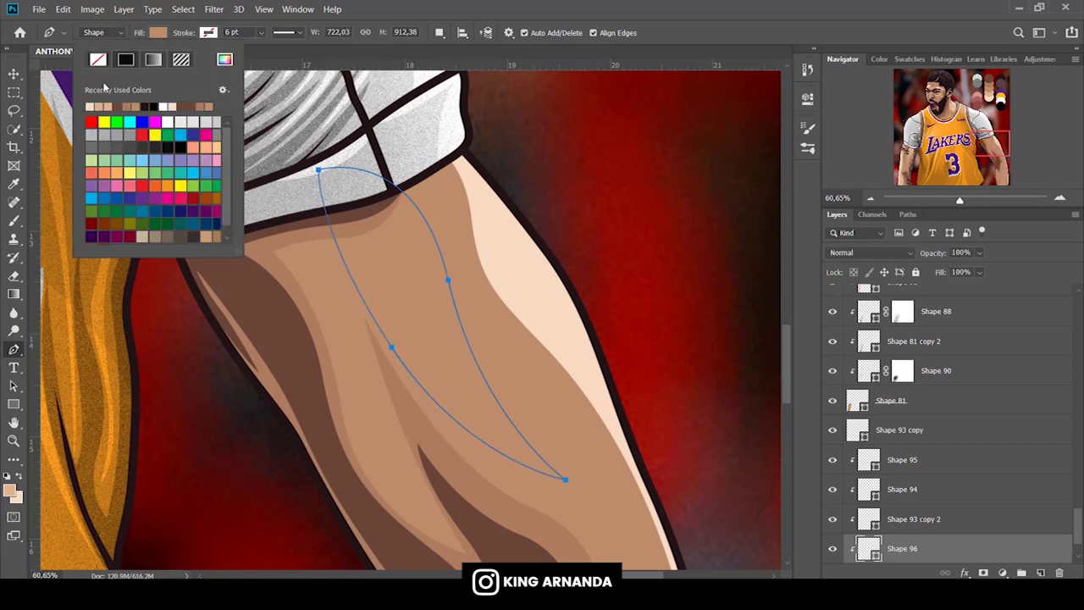
click(101, 106)
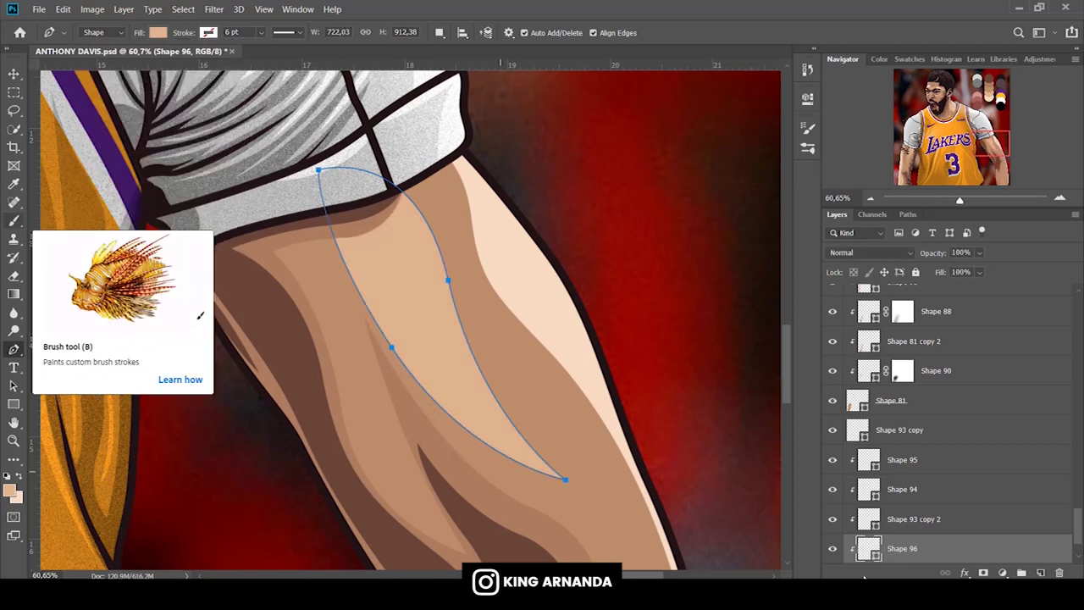
Move Shape 96 up, add a mask and fade its lower end with a 52% Dissolve brush.
key(ctrl+bracketright)
key(ctrl+bracketright)
click(13, 220)
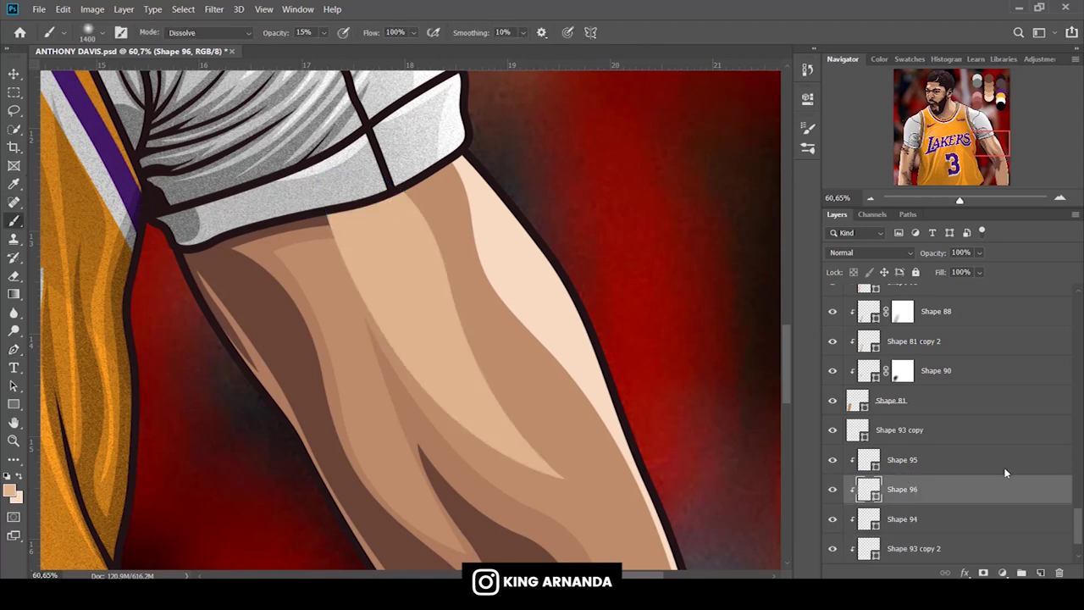
click(983, 572)
key(d)
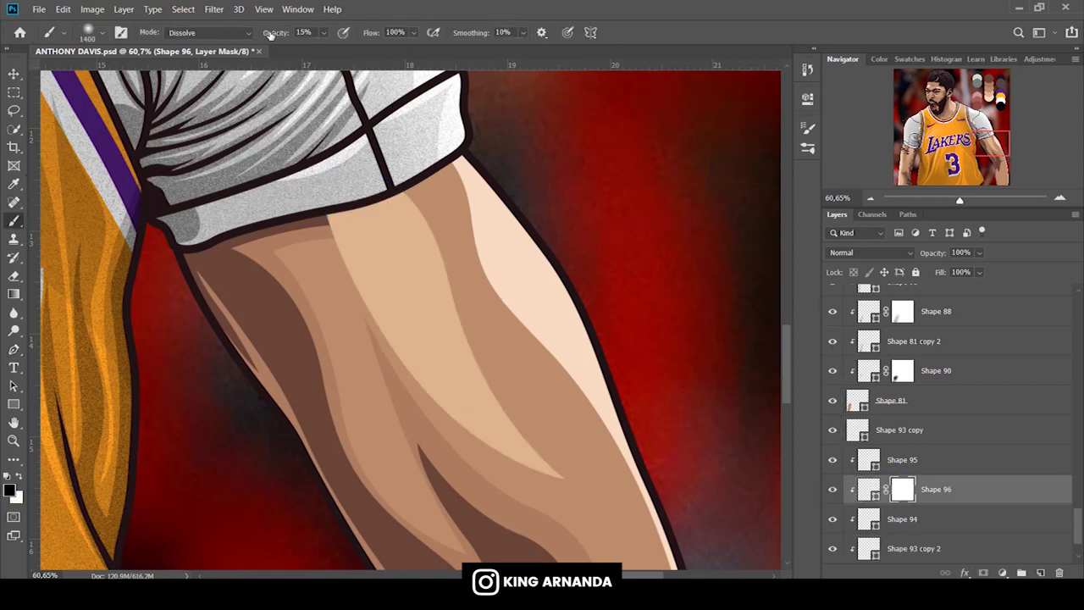
key(bracketleft)
key(bracketleft)
key(bracketleft)
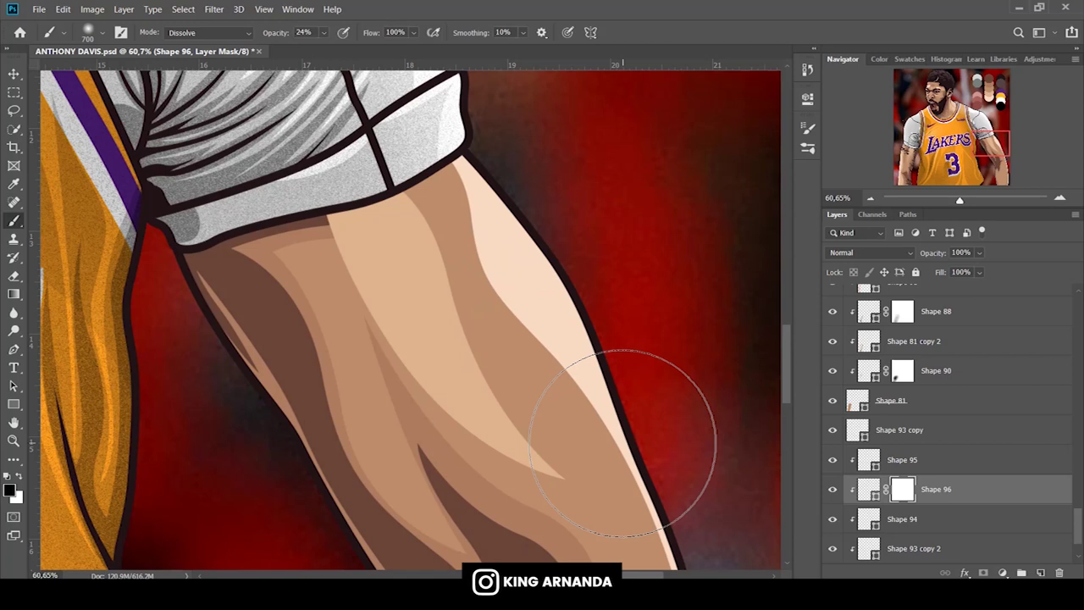
drag(270, 32, 303, 32)
drag(556, 331, 508, 398)
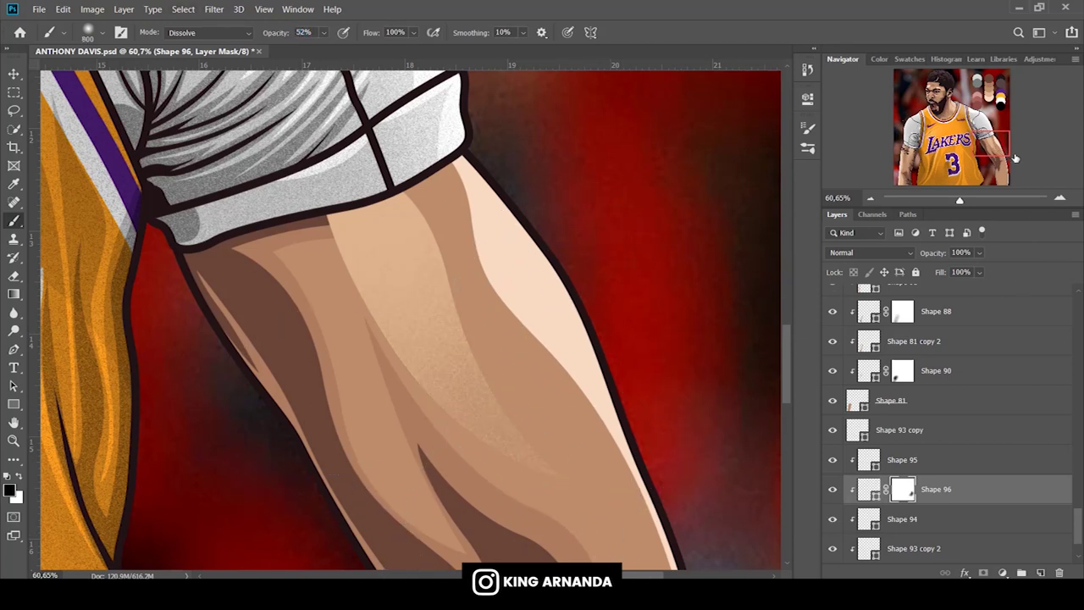
drag(1012, 161, 1013, 196)
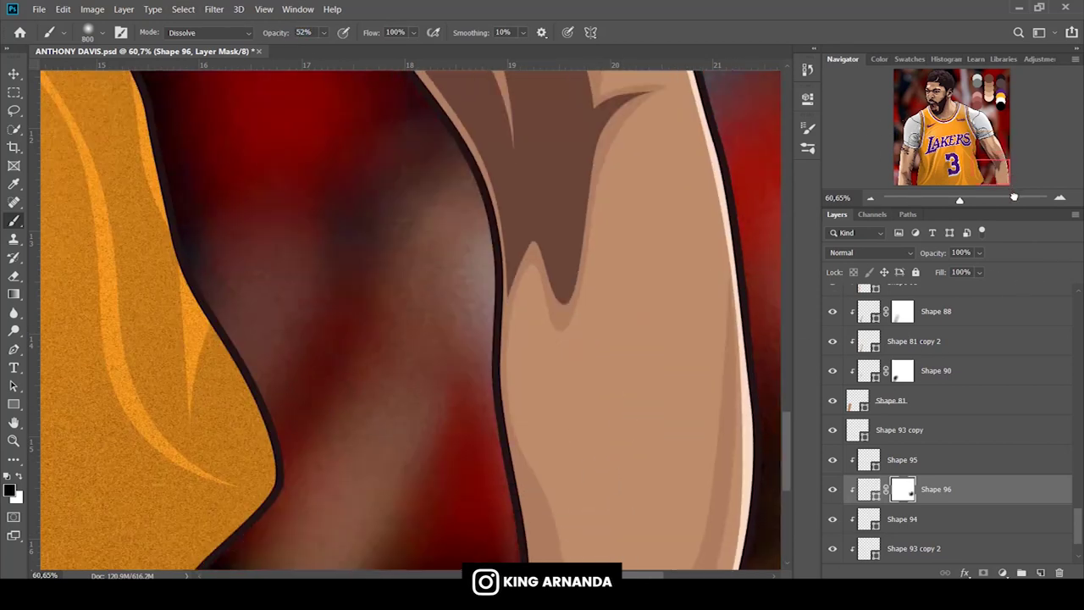
click(13, 354)
scroll(948, 423, down, 2)
drag(832, 399, 832, 526)
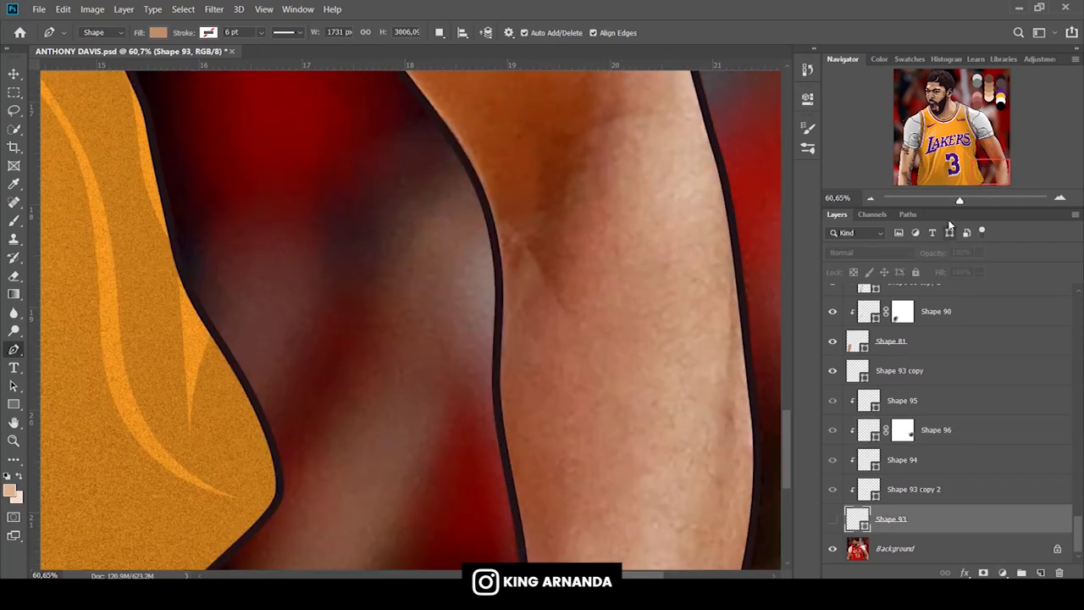
Trace Shape 97 along the lower forearm's right edge, closing it at the forearm bottom.
drag(959, 199, 956, 200)
click(833, 518)
click(557, 512)
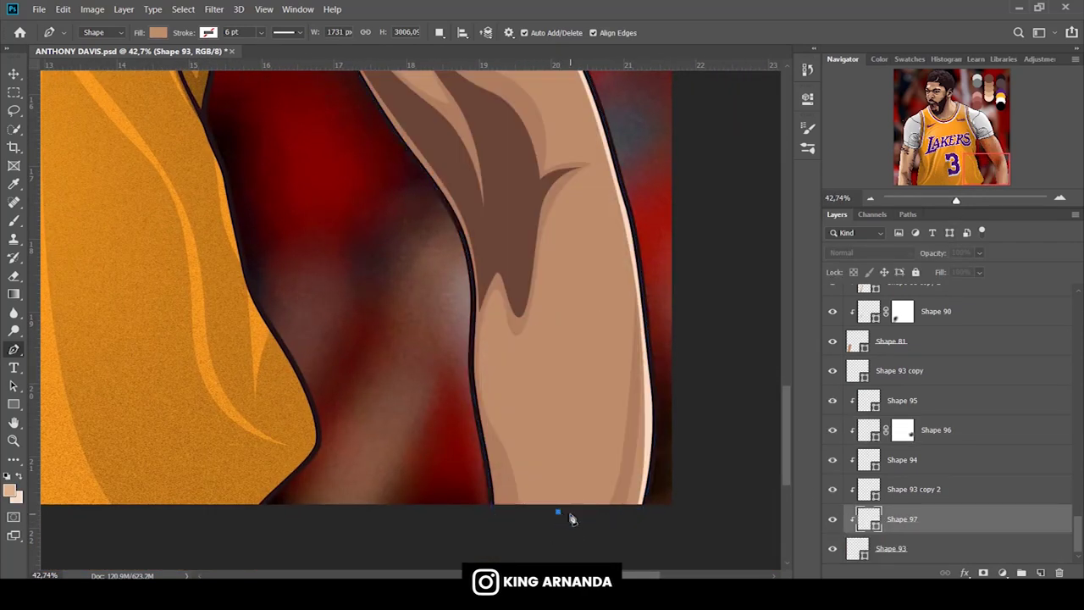
click(833, 548)
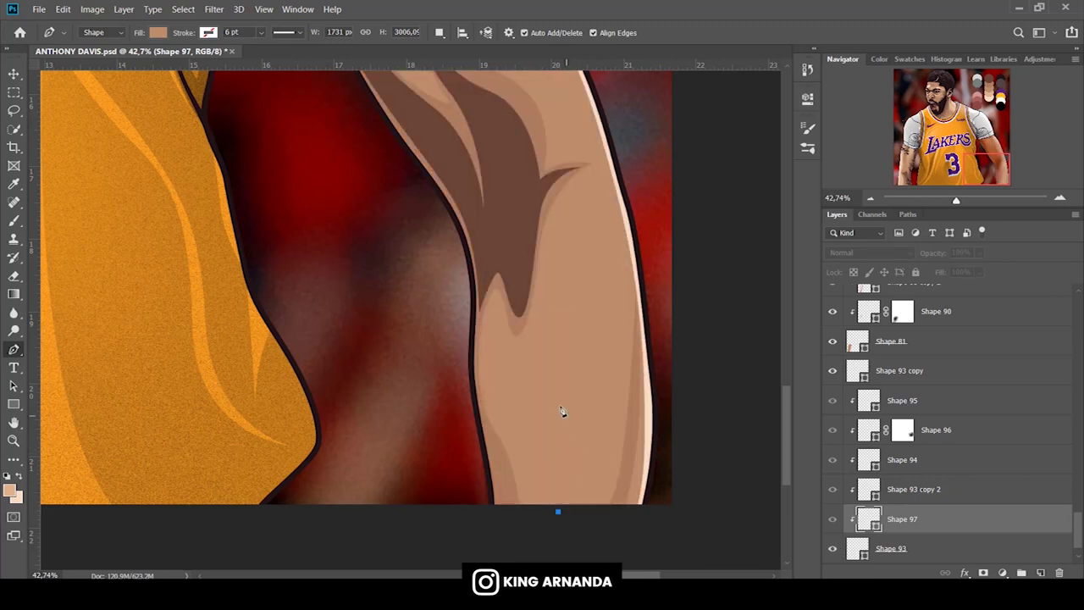
drag(568, 251, 598, 193)
click(833, 548)
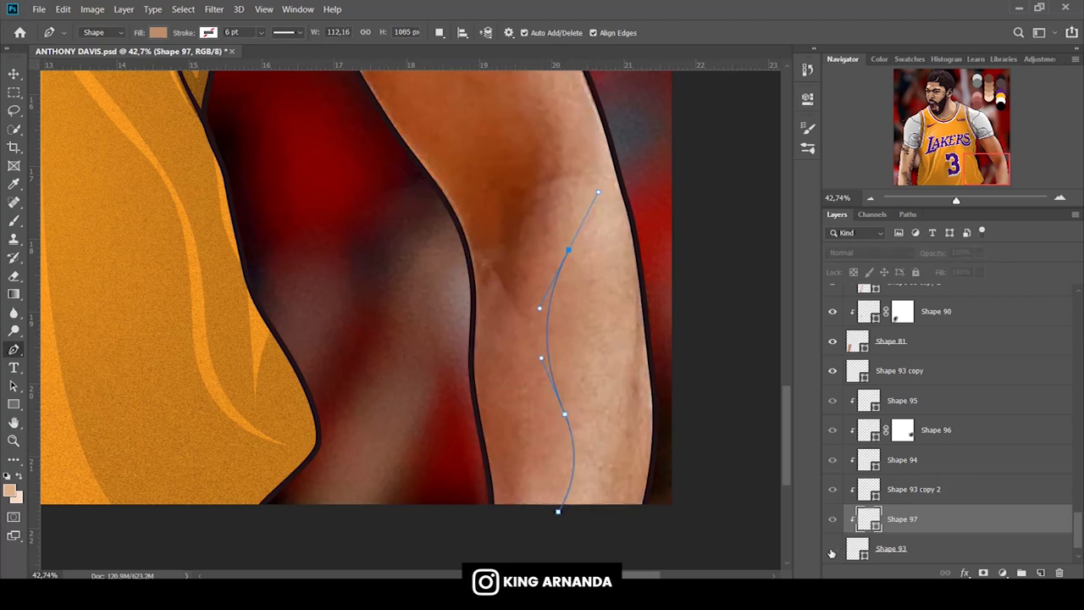
drag(982, 178, 981, 159)
click(833, 548)
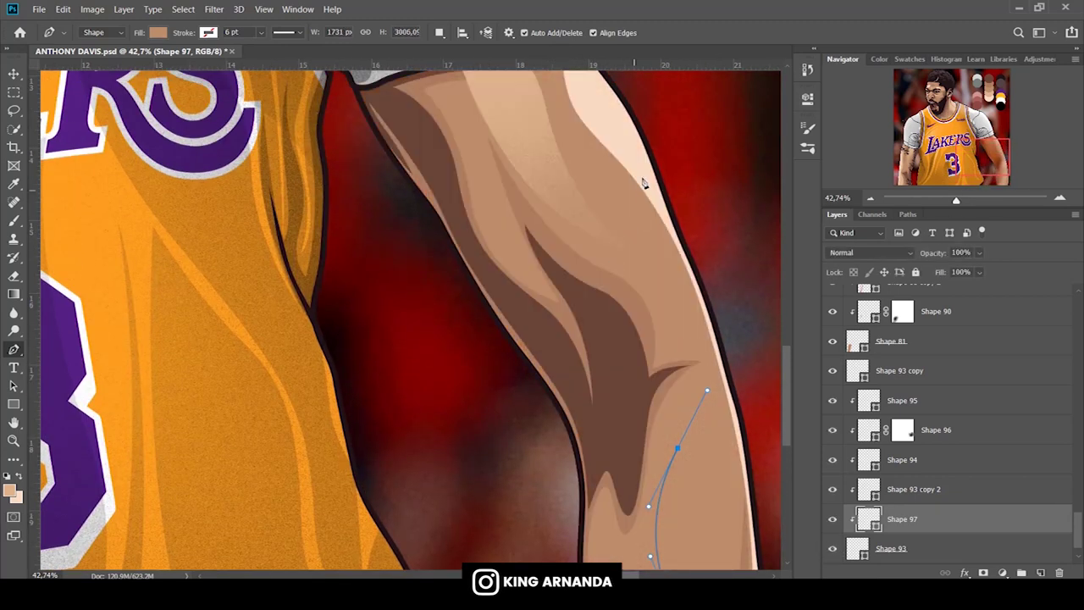
drag(733, 273, 768, 407)
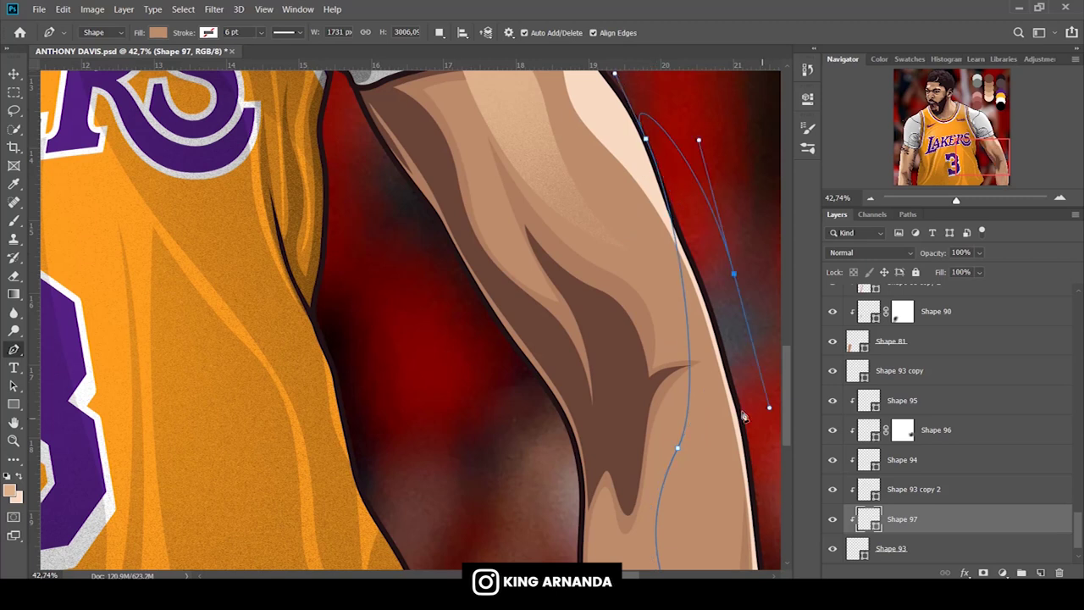
scroll(776, 506, down, 2)
scroll(775, 506, down, 2)
click(769, 514)
click(756, 540)
click(667, 539)
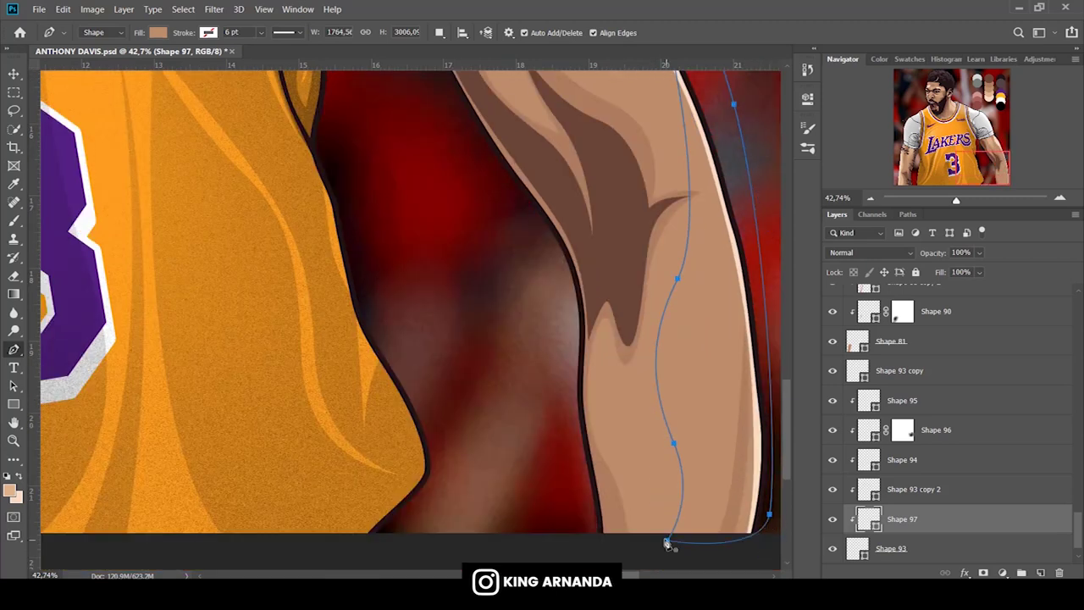
Fill Shape 97 with light peach, move it below Shape 93 copy 2 and add a mask.
click(98, 106)
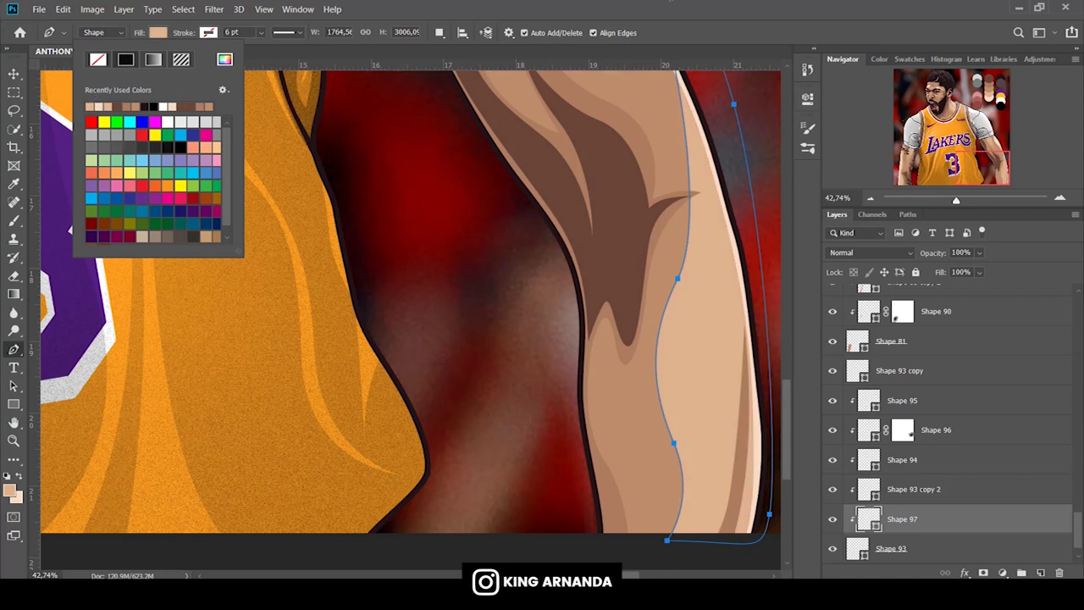
key(Return)
key(Return)
key(b)
mouse_move(911, 489)
mouse_down()
mouse_move(900, 485)
mouse_move(903, 446)
mouse_move(918, 531)
mouse_up()
click(983, 572)
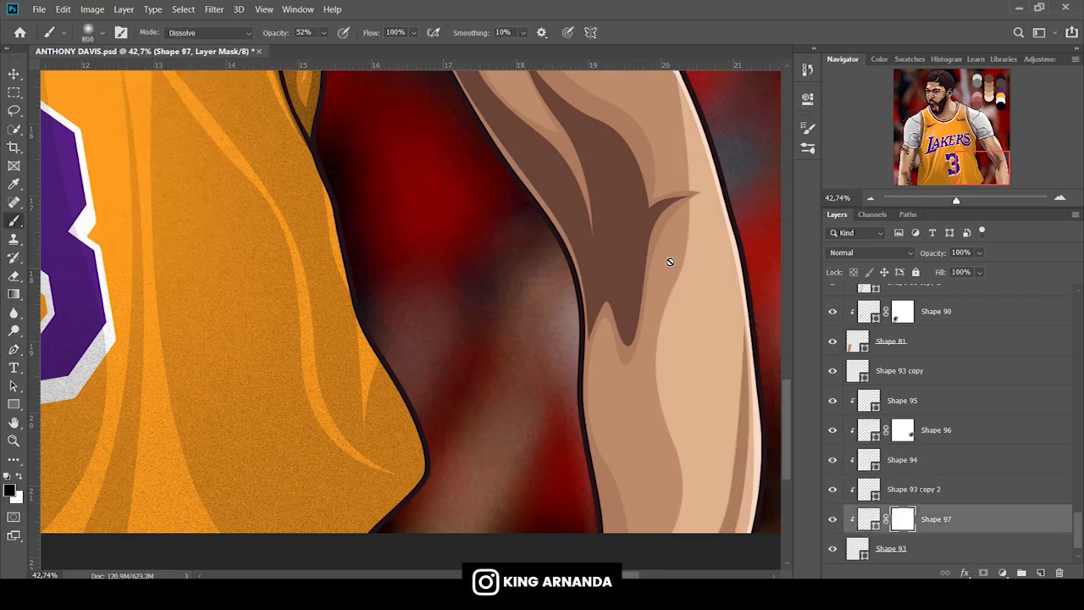
Brush part of the lower forearm strip away in the mask, then compare with the photo at 35%.
drag(276, 32, 288, 32)
drag(634, 484, 677, 339)
drag(276, 32, 284, 32)
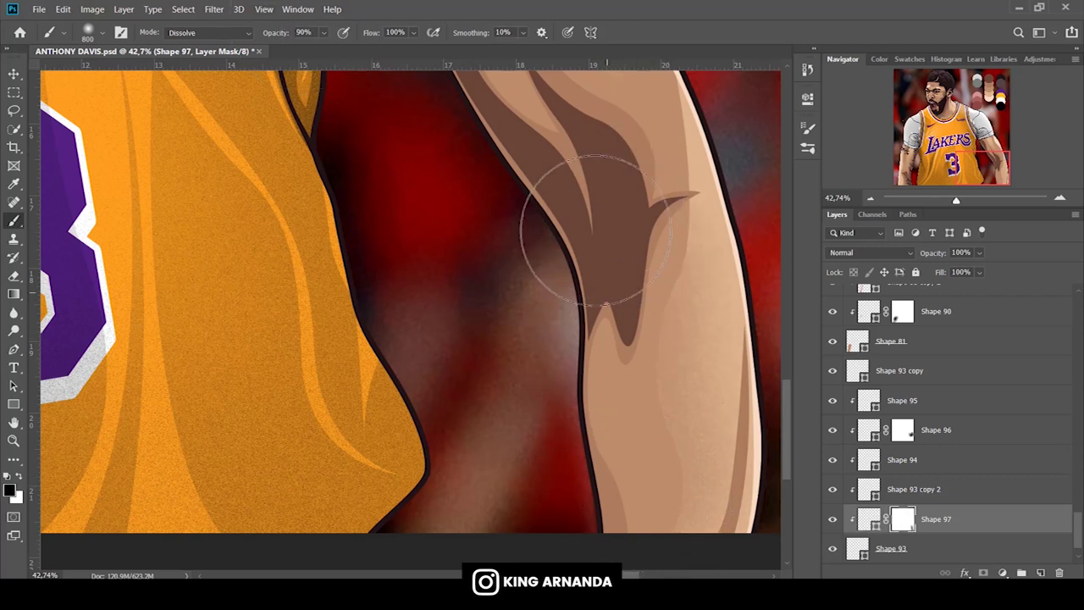
scroll(581, 218, up, 2)
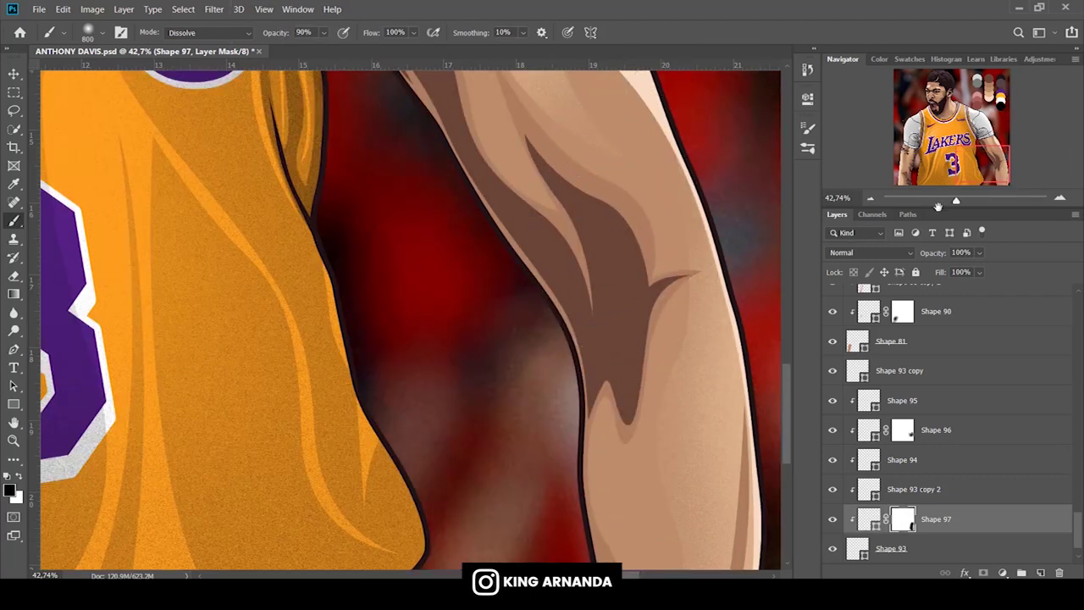
drag(955, 200, 954, 204)
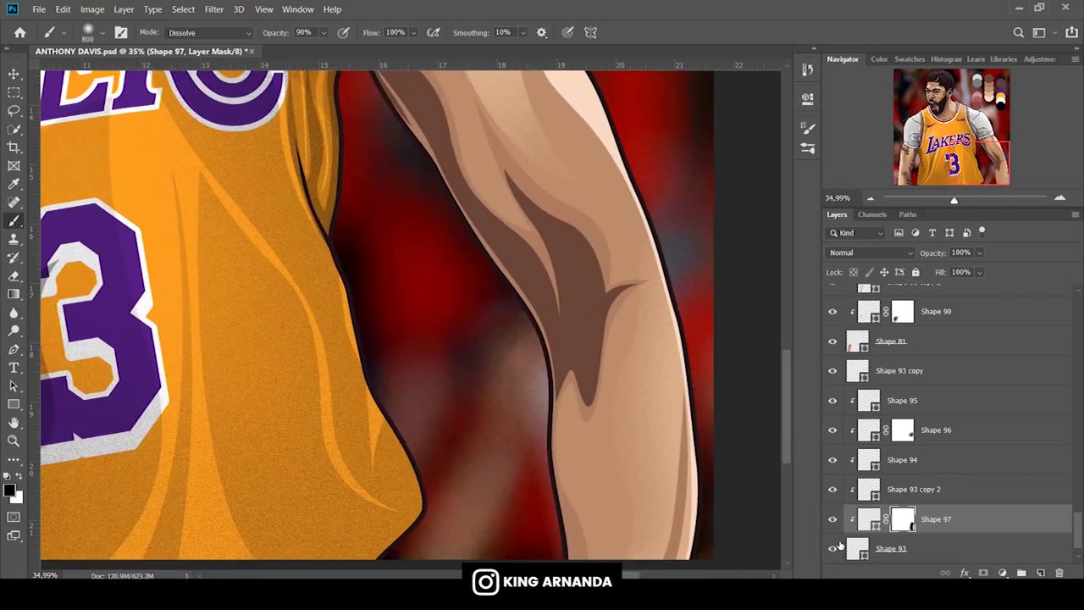
click(834, 548)
click(834, 547)
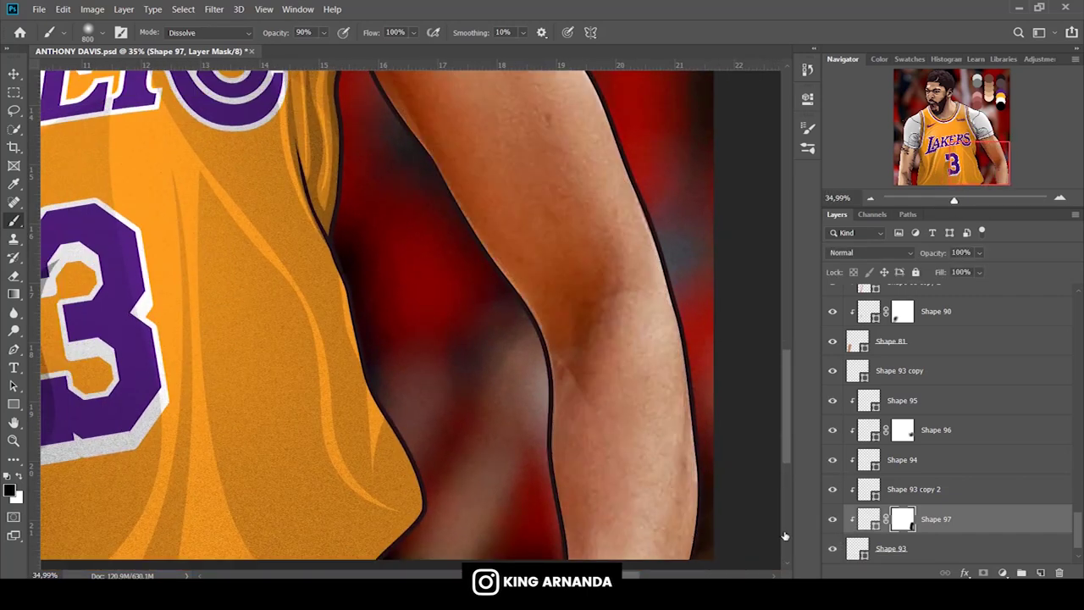
click(13, 349)
click(957, 458)
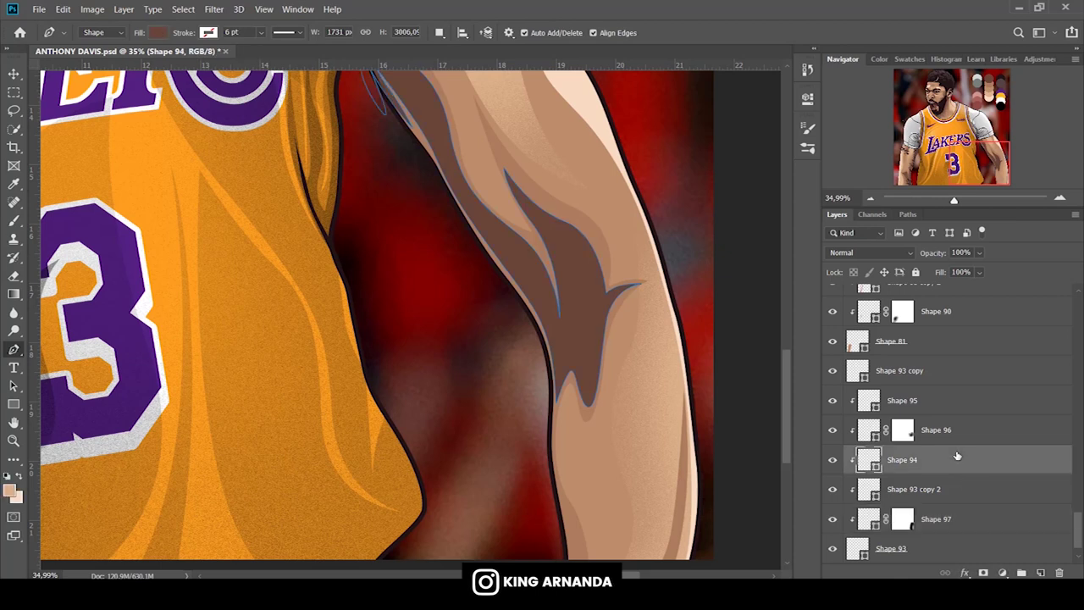
Select Shape 98 and toggle the cartoon arm off and on to compare with the photo.
scroll(544, 513, down, 2)
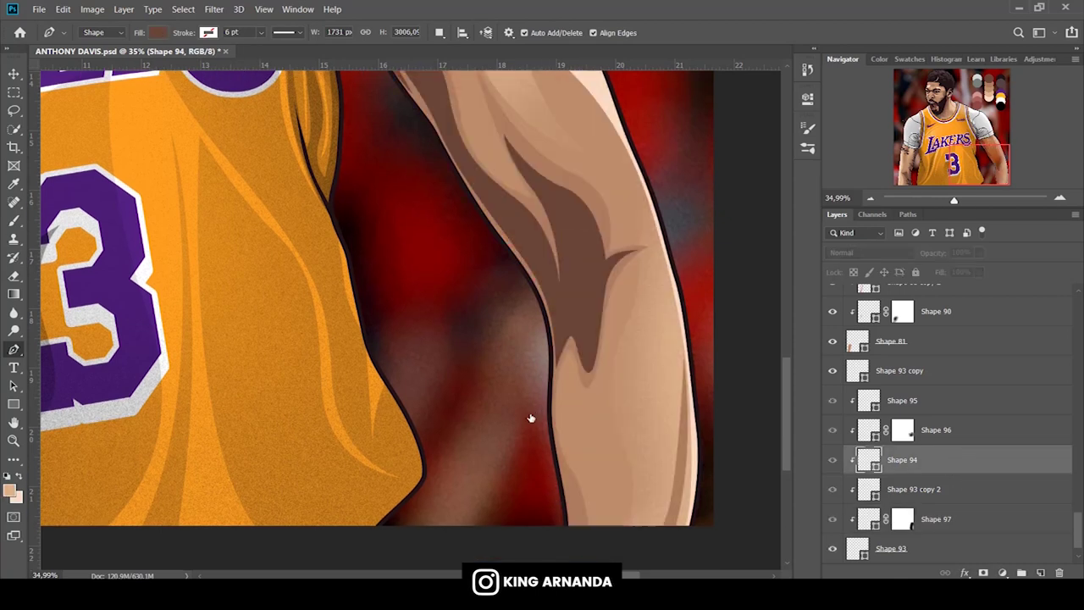
drag(595, 406, 613, 330)
scroll(609, 280, up, 4)
scroll(610, 281, up, 4)
scroll(848, 538, down, 2)
click(845, 520)
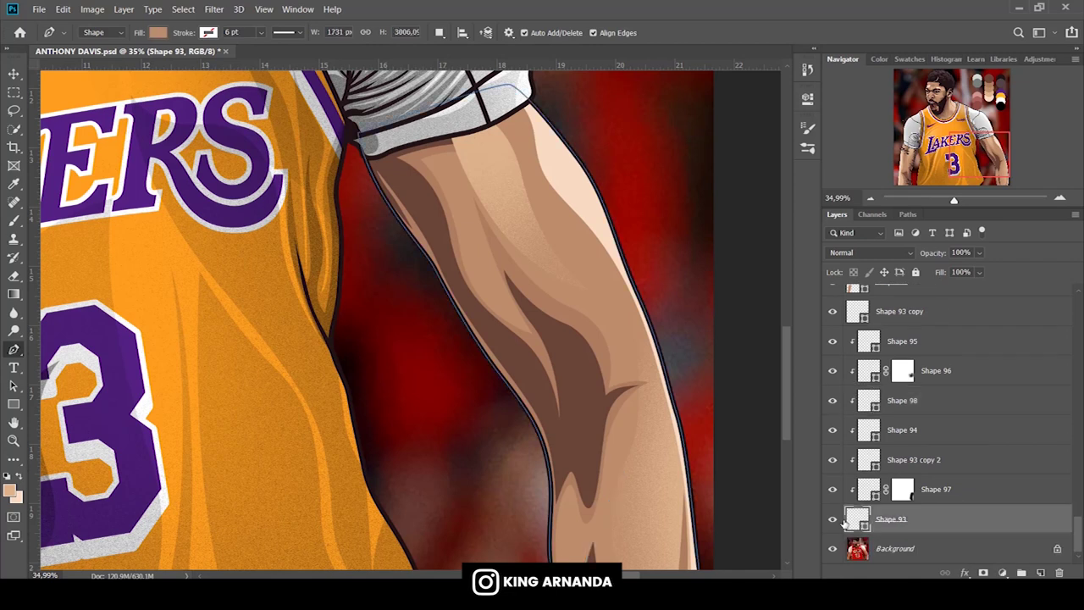
click(913, 411)
scroll(652, 442, down, 5)
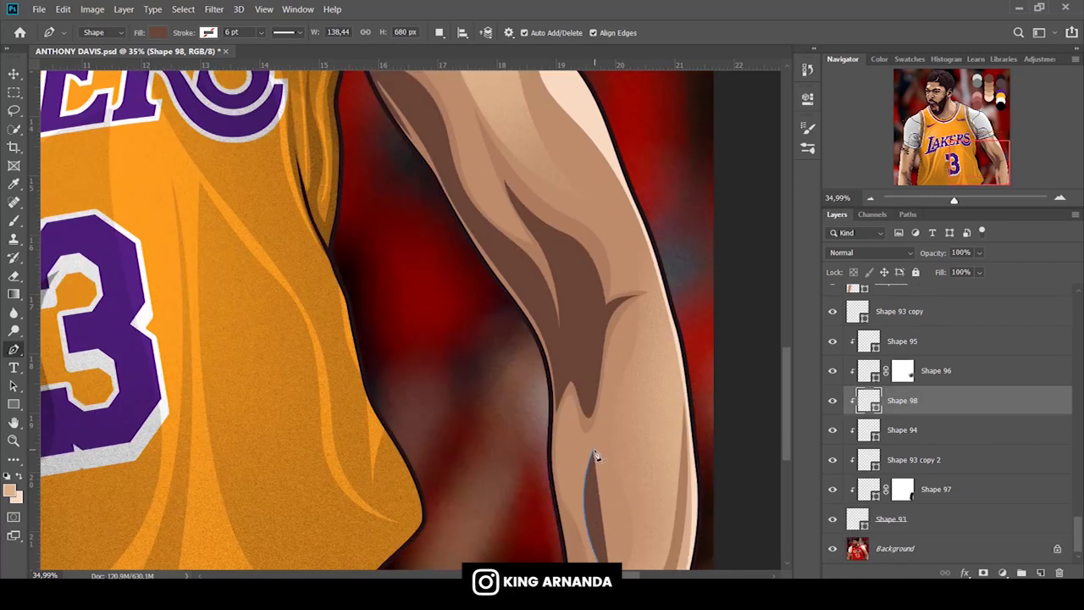
click(831, 519)
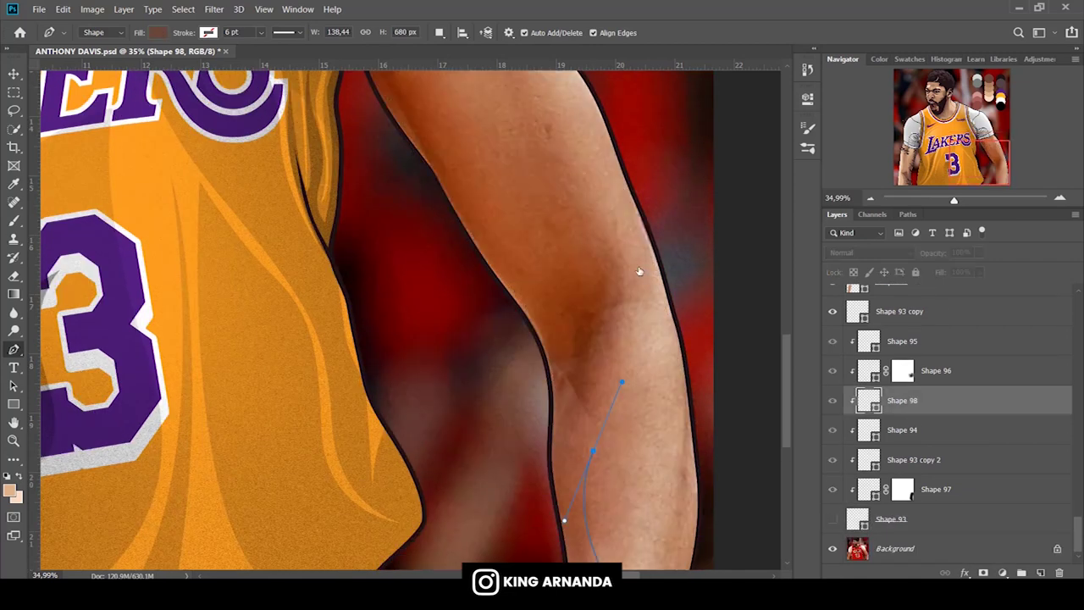
scroll(641, 268, up, 4)
click(832, 519)
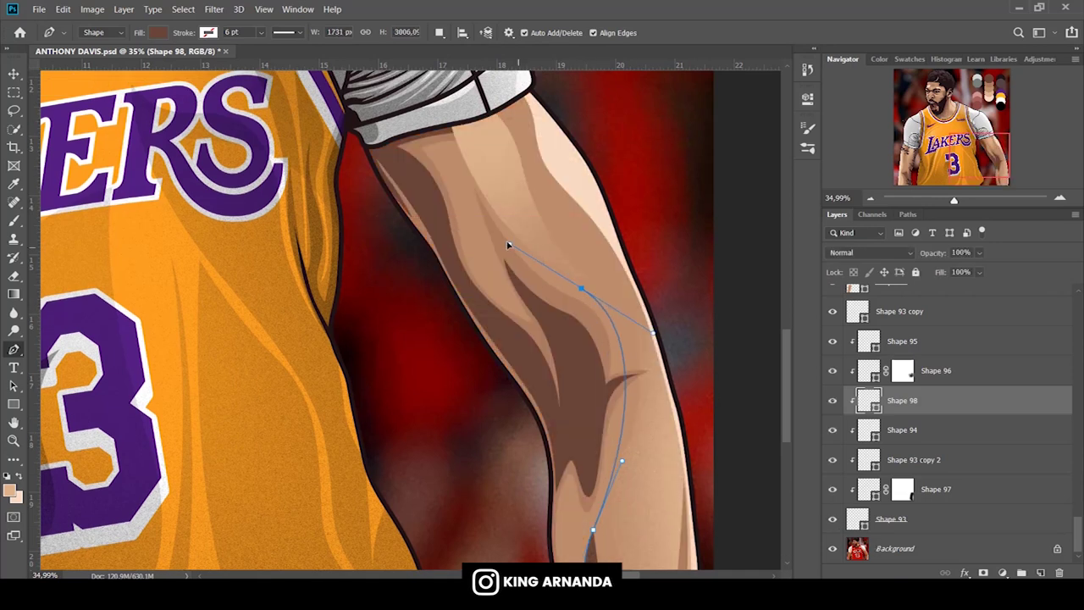
Trace a closed dark shading shape from the shoulder down the forearm.
drag(484, 171, 496, 234)
click(498, 276)
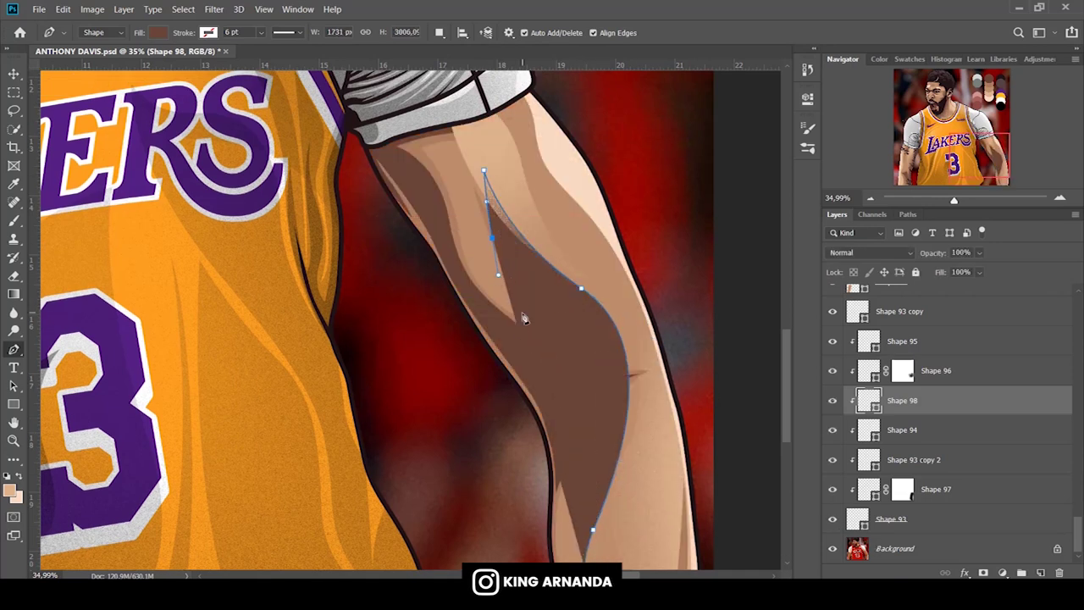
click(431, 147)
drag(505, 97, 505, 110)
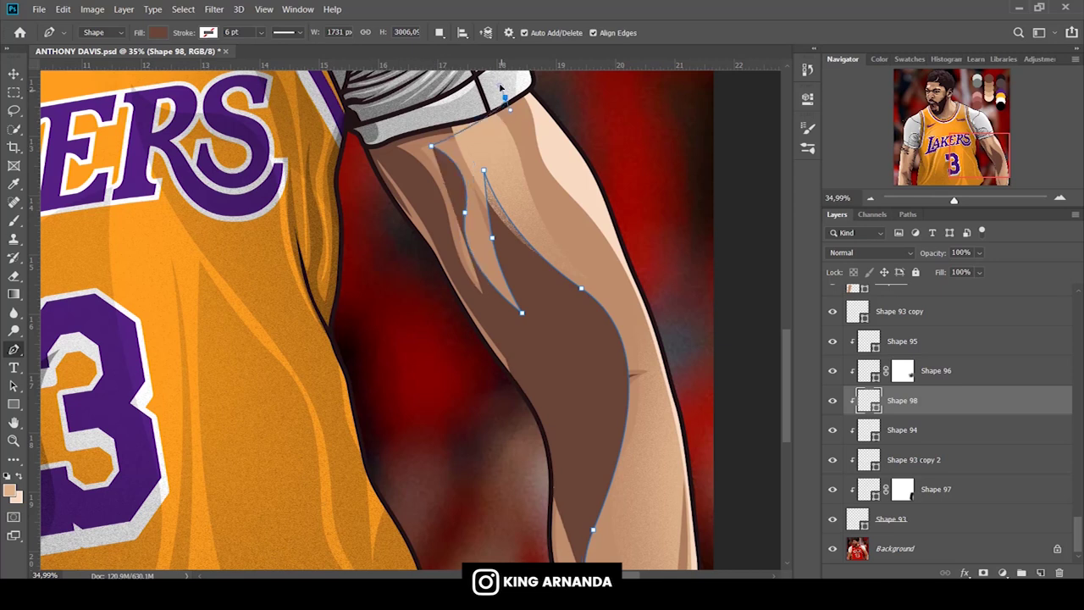
click(415, 431)
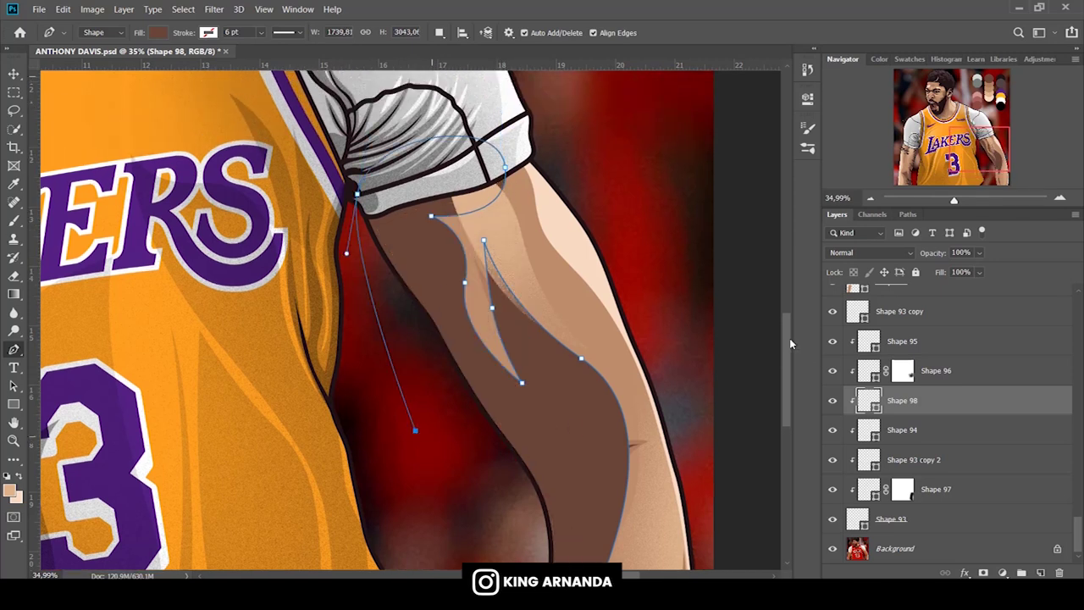
scroll(707, 444, down, 4)
click(610, 457)
Mask Shape 98 and paint speckled muscle shading down the arm with a large Dissolve brush.
click(14, 221)
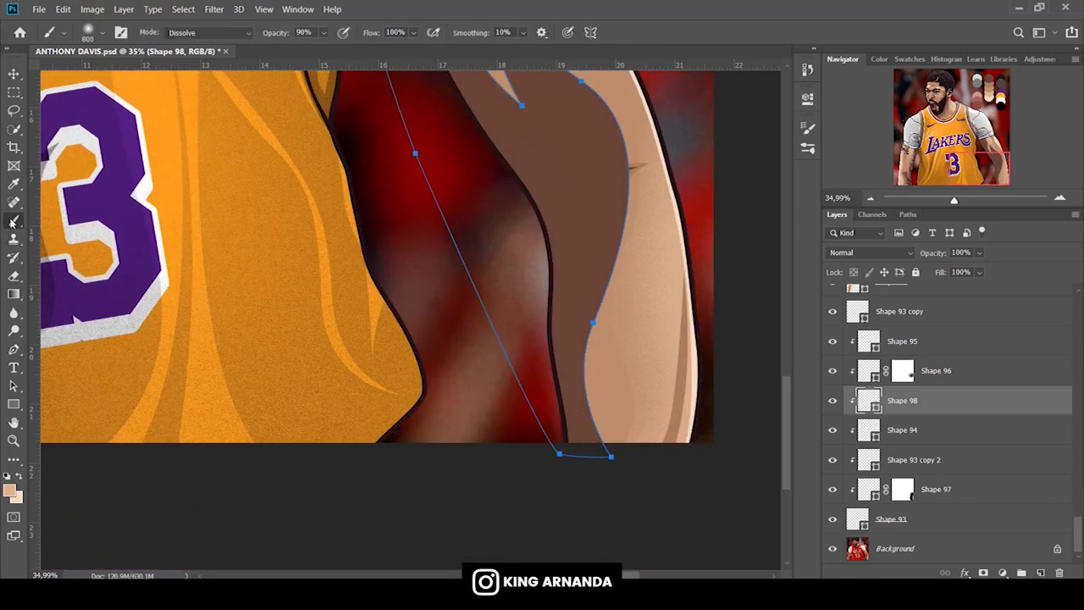
click(978, 572)
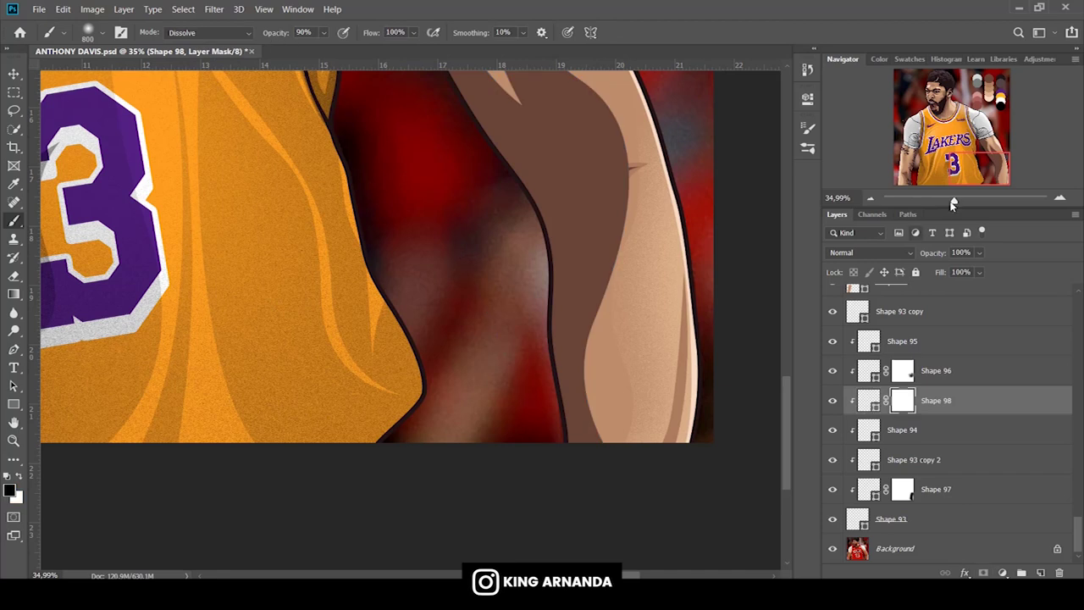
drag(953, 204, 949, 204)
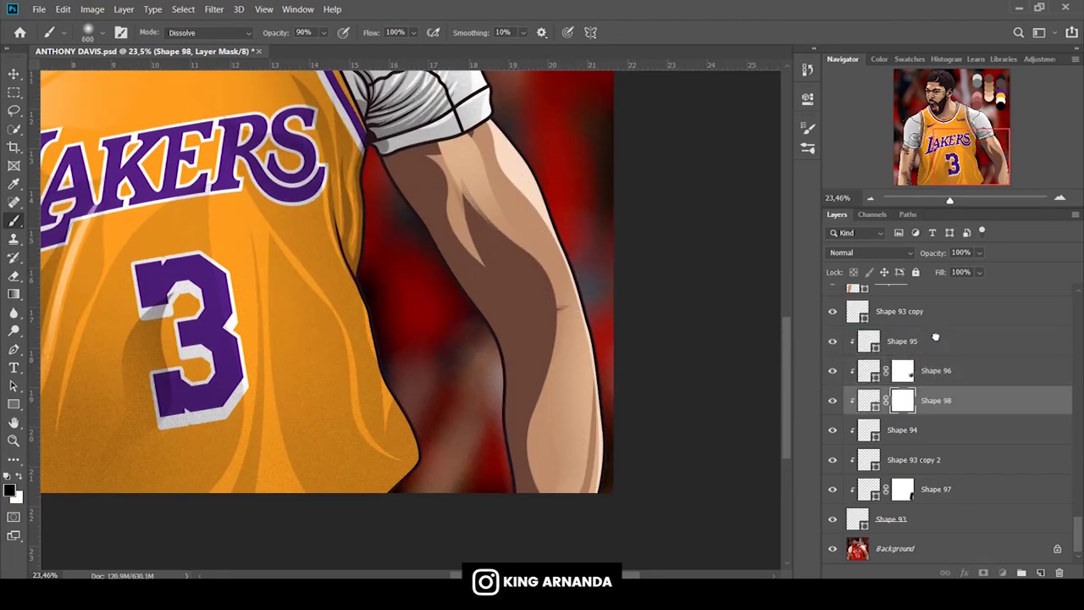
click(870, 400)
alt+click(511, 153)
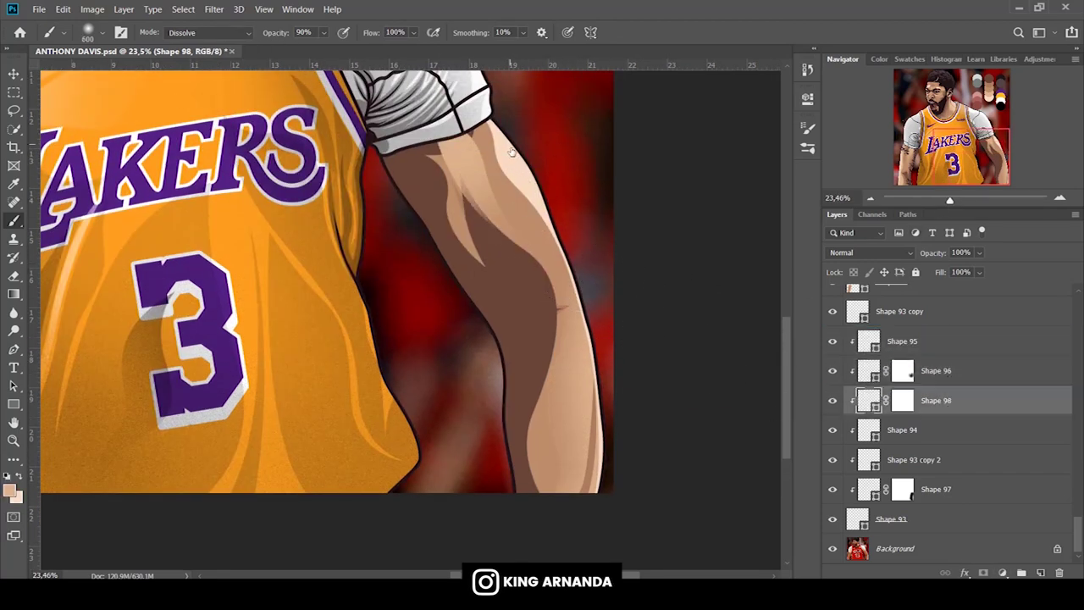
key(ctrl+backslash)
key(d)
key(bracketright)
mouse_move(466, 93)
mouse_down()
mouse_move(529, 398)
mouse_move(534, 483)
mouse_up()
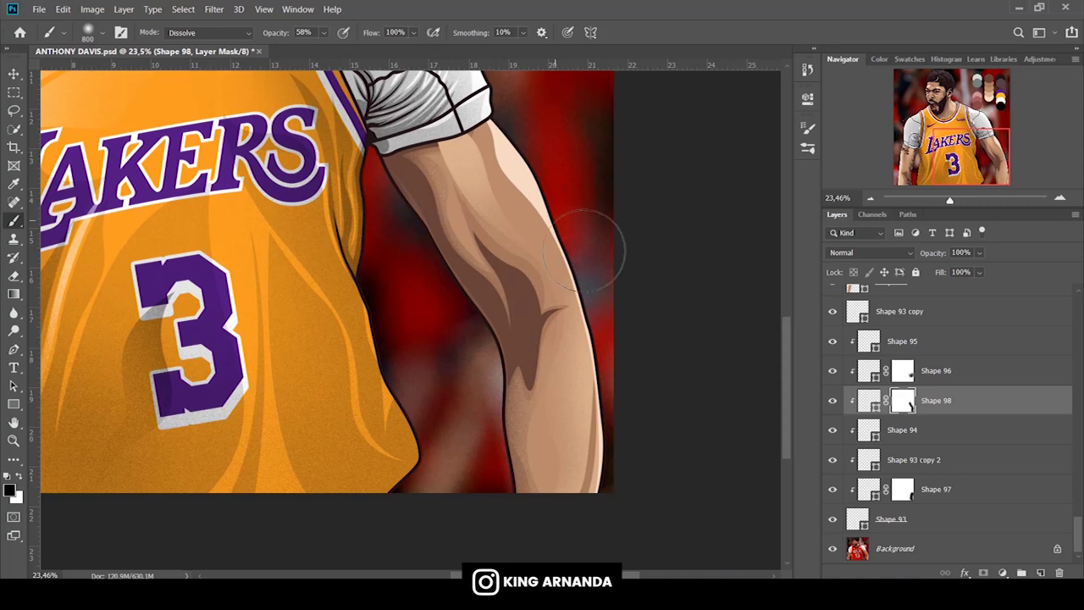
drag(424, 157, 446, 311)
Hide the red Background photo layer and view the whole player.
click(838, 551)
click(889, 549)
drag(950, 202, 953, 200)
Mask Shape 94 and paint speckled Dissolve texture over the dark forearm shading.
drag(955, 131, 993, 161)
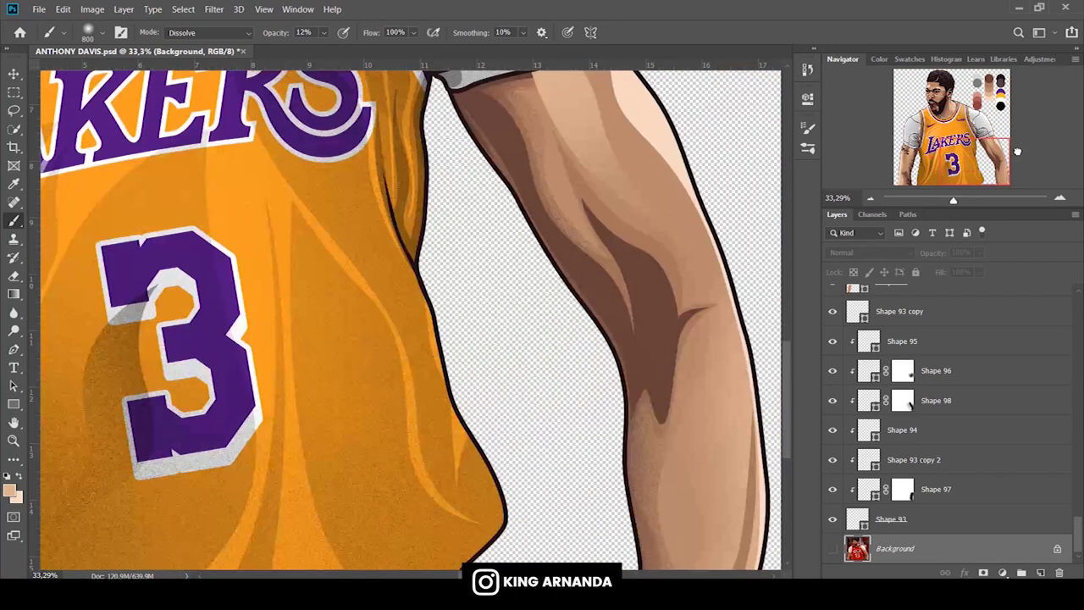
click(943, 430)
click(832, 430)
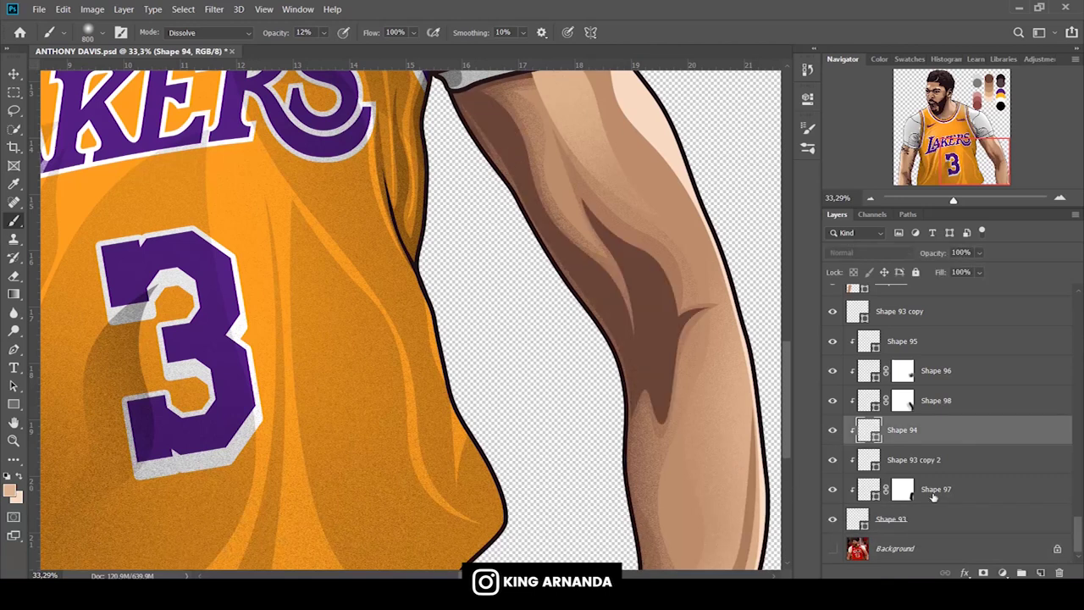
click(982, 572)
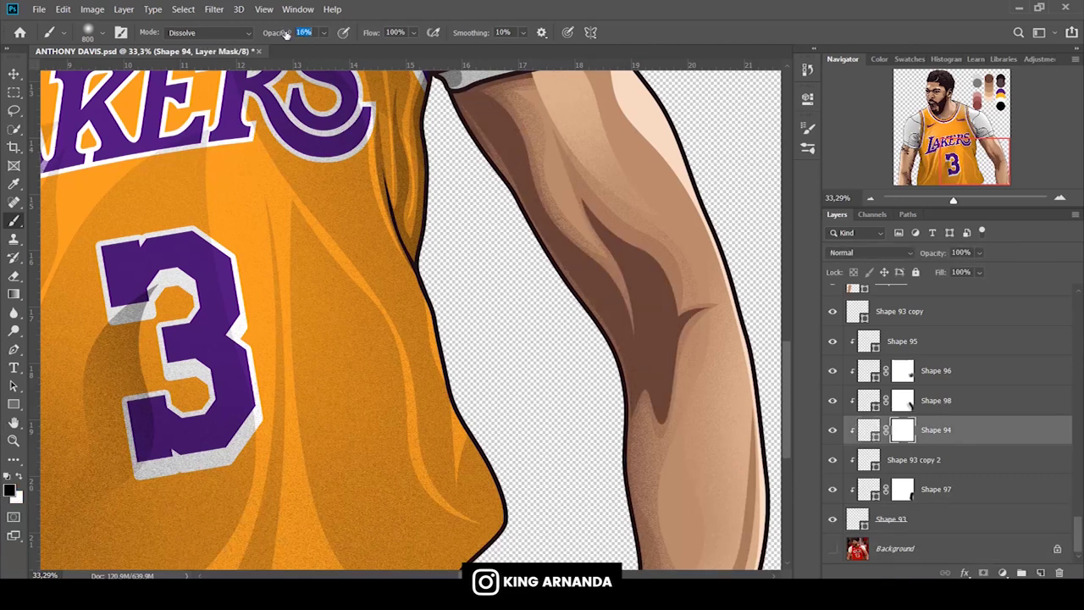
drag(605, 174, 702, 302)
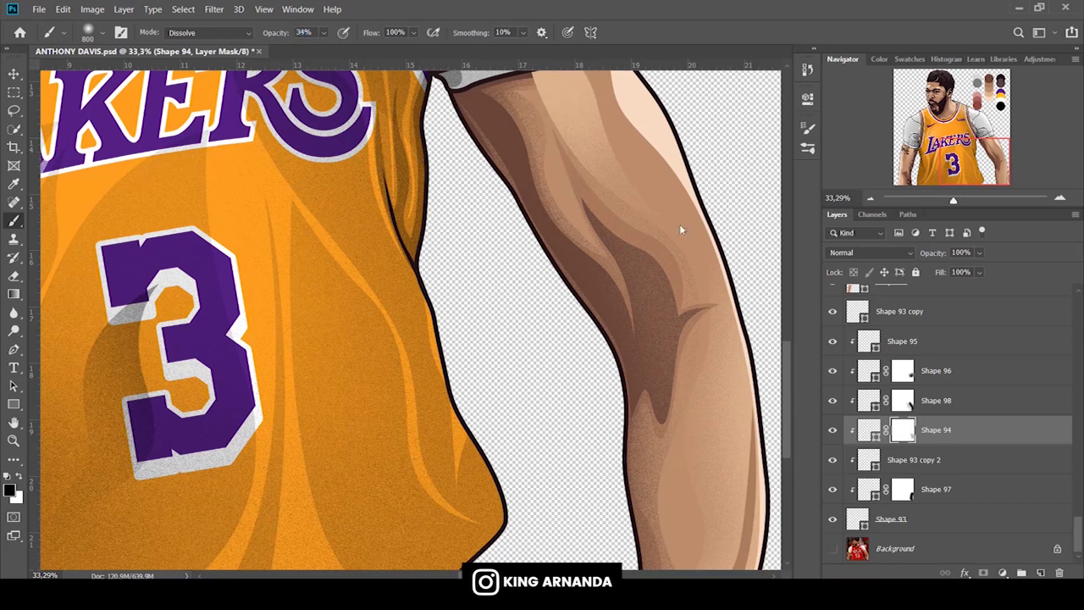
Select the range of shape layers above Shape 93 and group them into Group 5.
drag(953, 201, 944, 203)
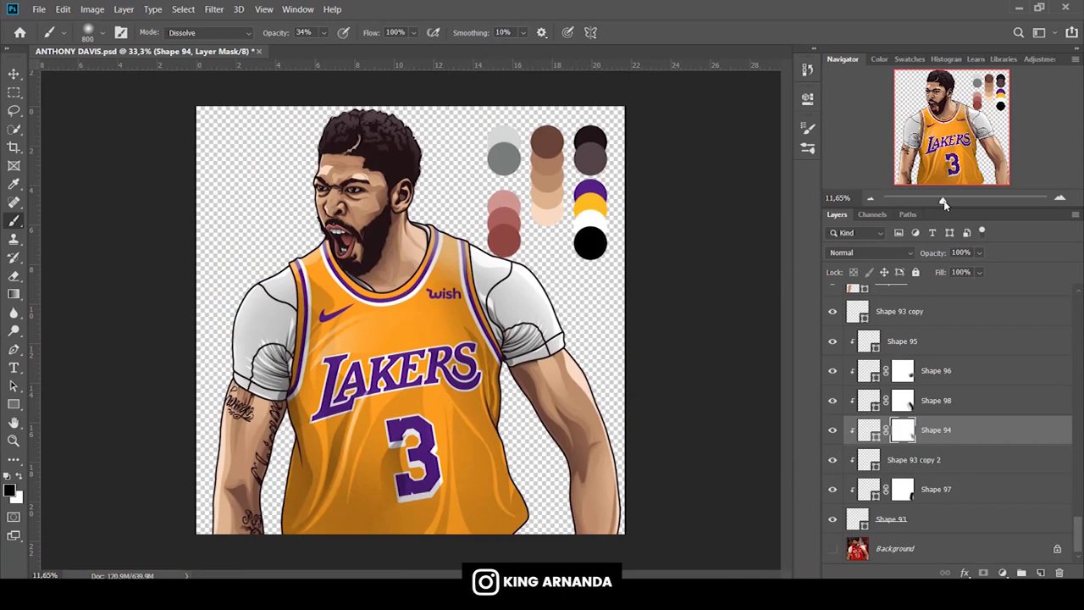
click(889, 518)
click(889, 547)
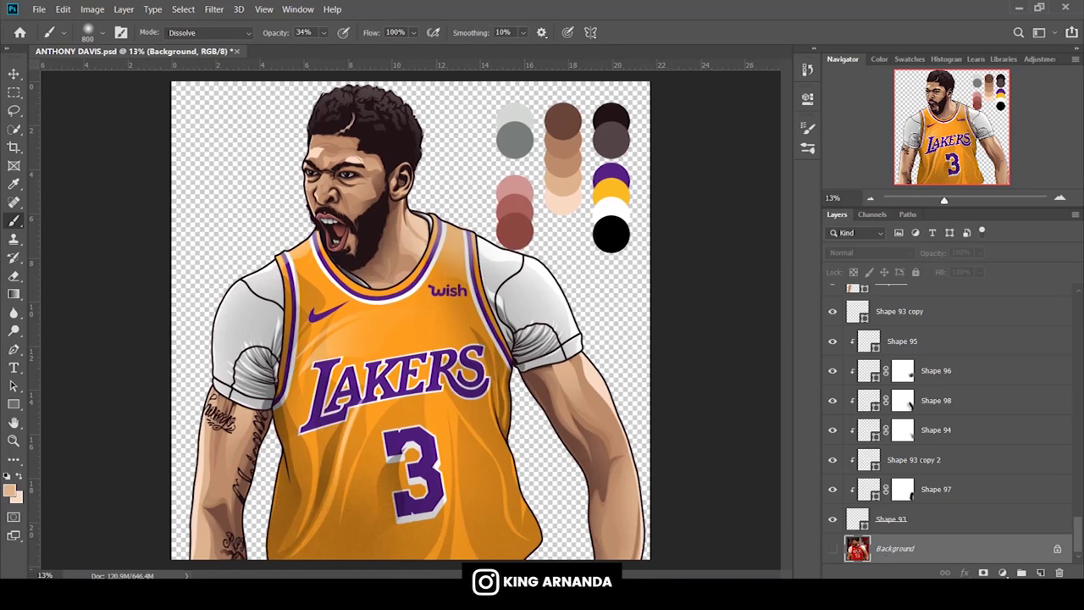
key(p)
click(928, 529)
scroll(973, 368, up, 5)
scroll(973, 368, up, 5)
scroll(973, 369, up, 5)
scroll(973, 368, up, 5)
shift+click(972, 368)
key(ctrl+g)
click(906, 387)
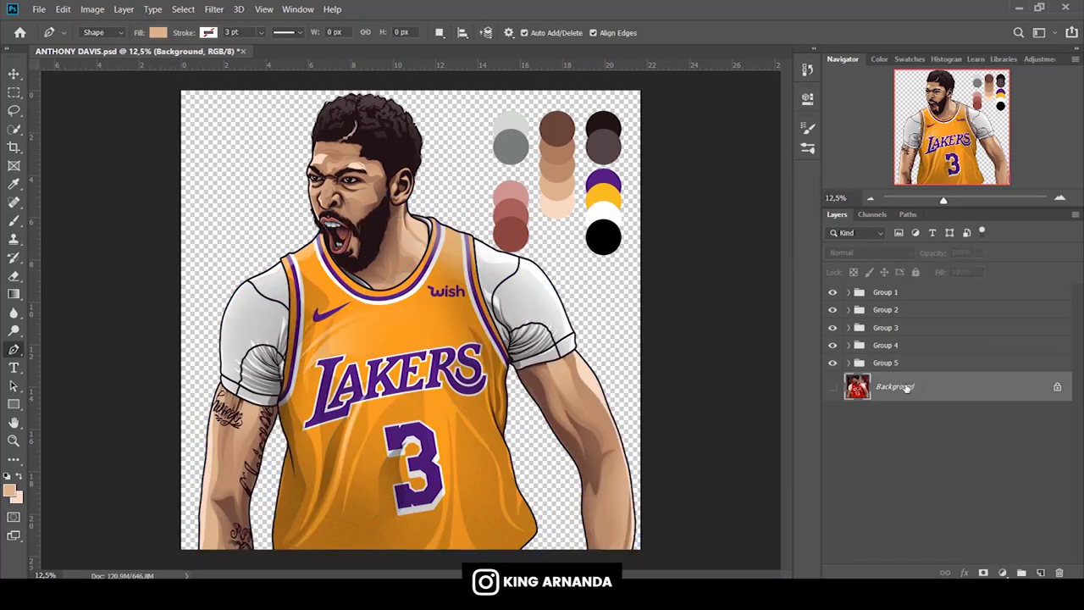
Draw a yellow rectangle, sampled from the palette swatch, covering the whole canvas.
click(10, 489)
click(607, 190)
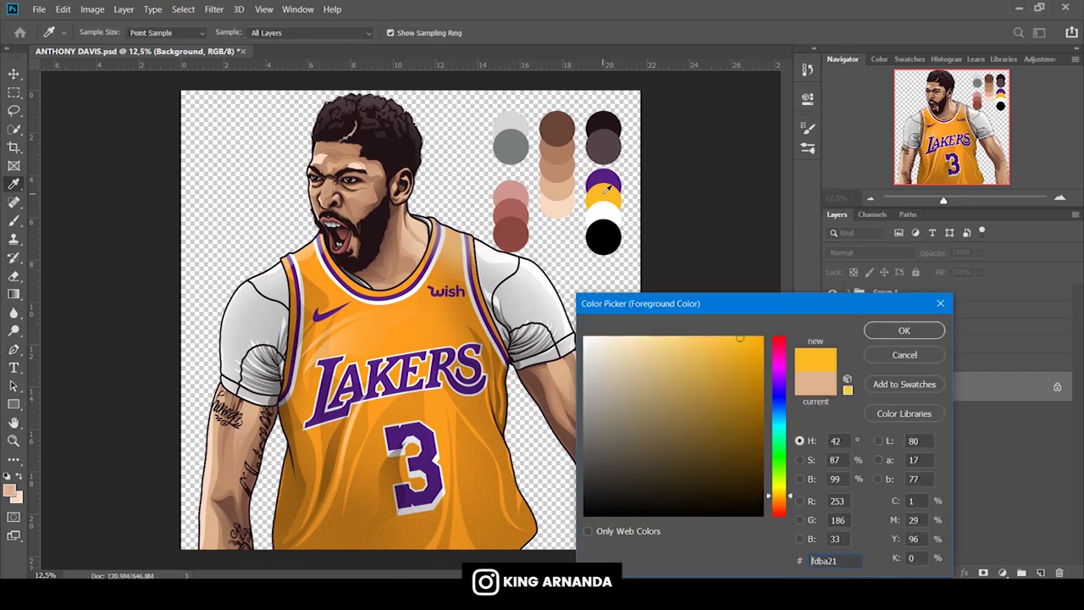
key(Return)
drag(180, 83, 641, 549)
Group Groups 1–5 together into Group 6.
click(908, 365)
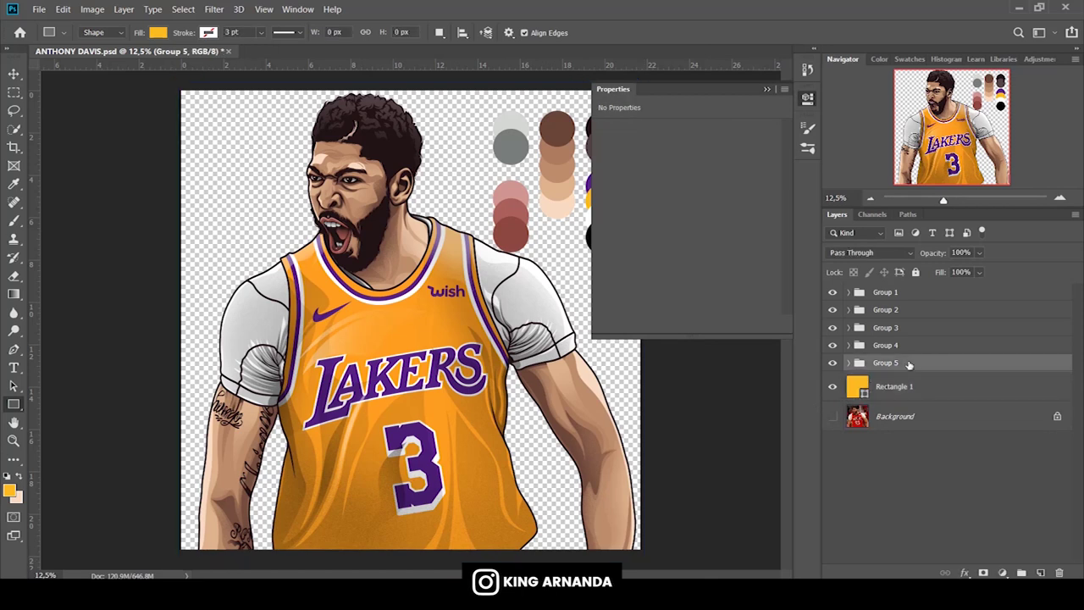
shift+click(918, 296)
key(ctrl+g)
click(807, 97)
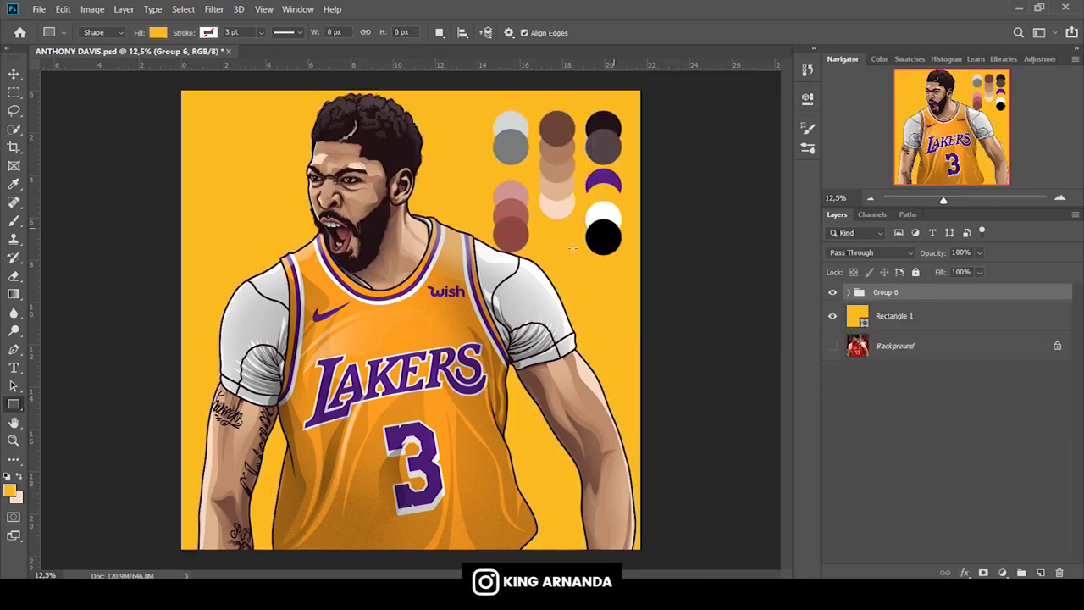
Draw a large purple rectangle, Rectangle 2, and place it below the artwork group.
click(8, 491)
click(603, 181)
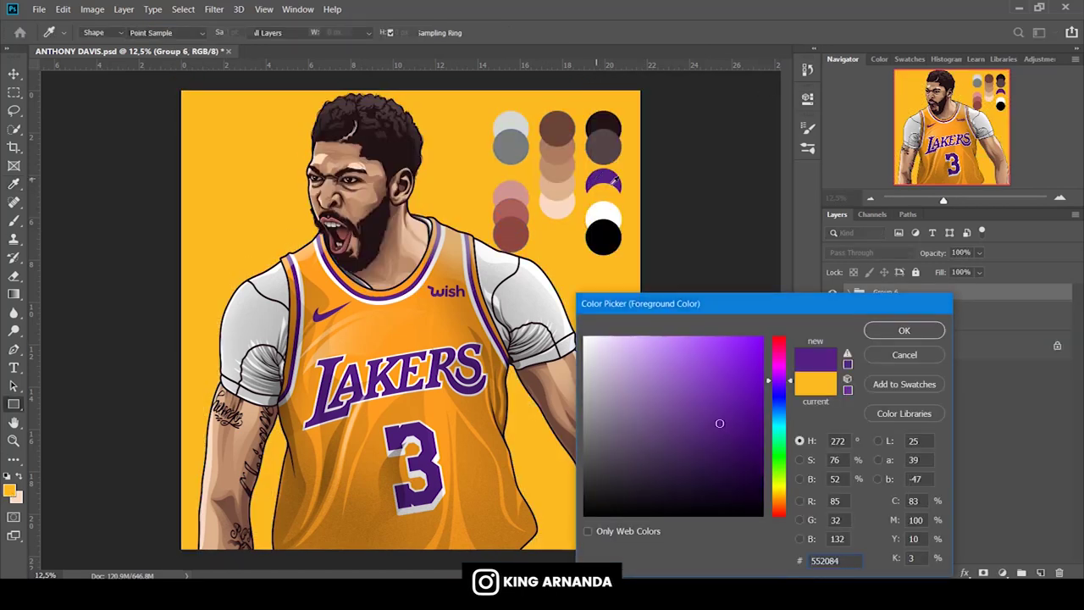
key(Return)
drag(178, 137, 518, 550)
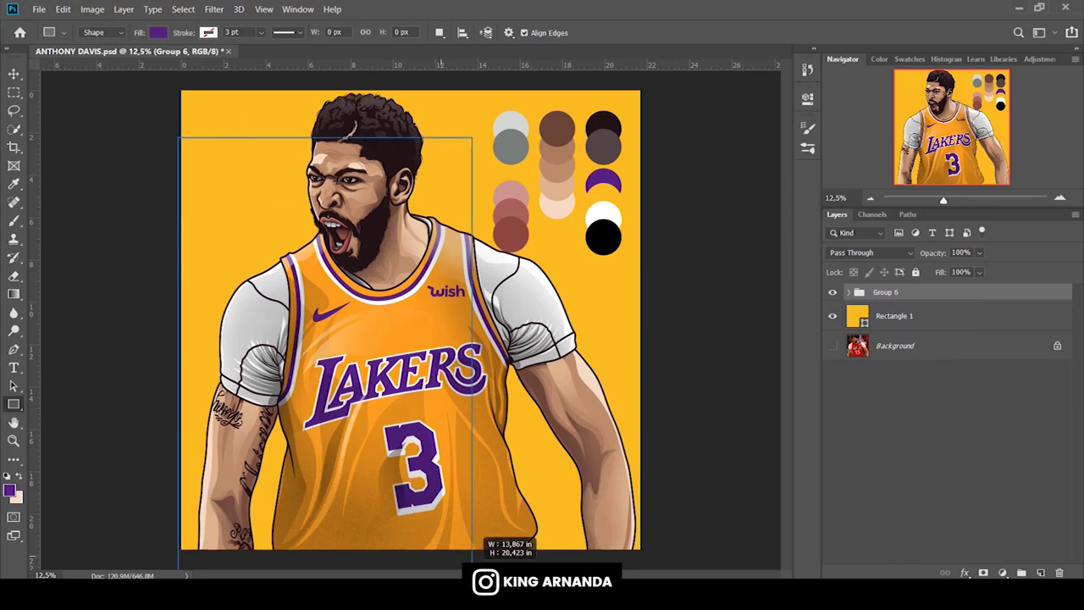
drag(894, 298, 898, 332)
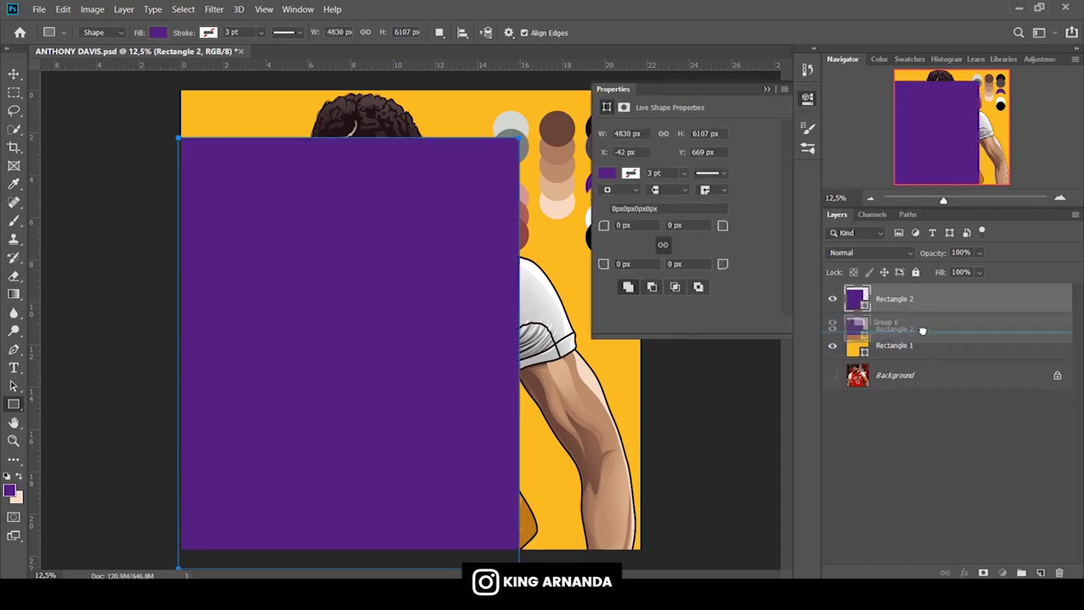
click(766, 89)
Move Group 1 out of Group 6 to the top of the layer stack.
click(832, 292)
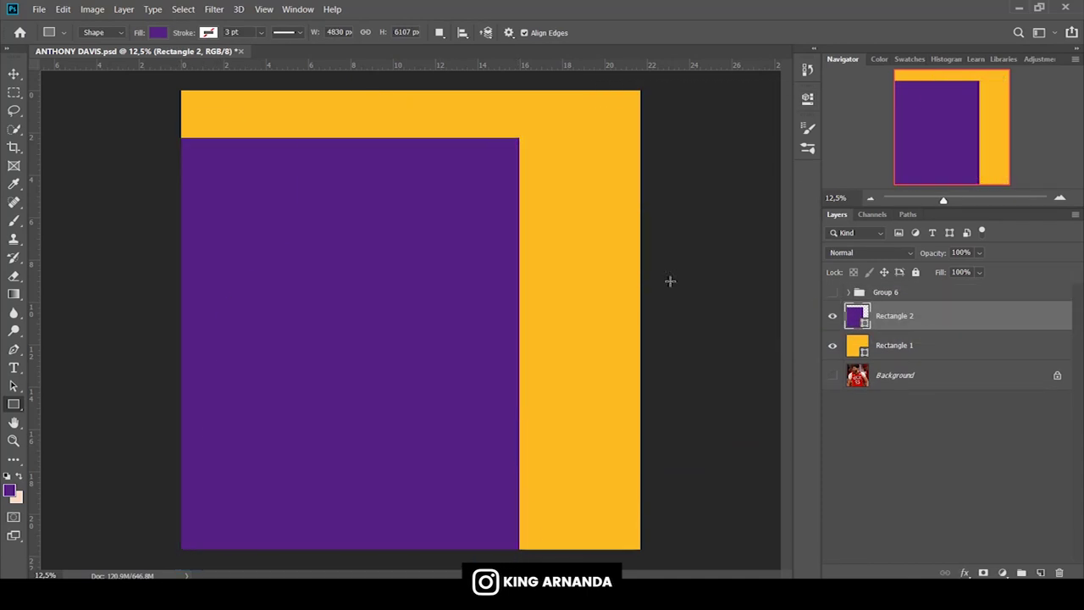
click(832, 291)
drag(884, 309, 859, 303)
Shrink the purple Rectangle 2 from its top-right corner and hide the colour-swatch palette.
key(v)
click(894, 404)
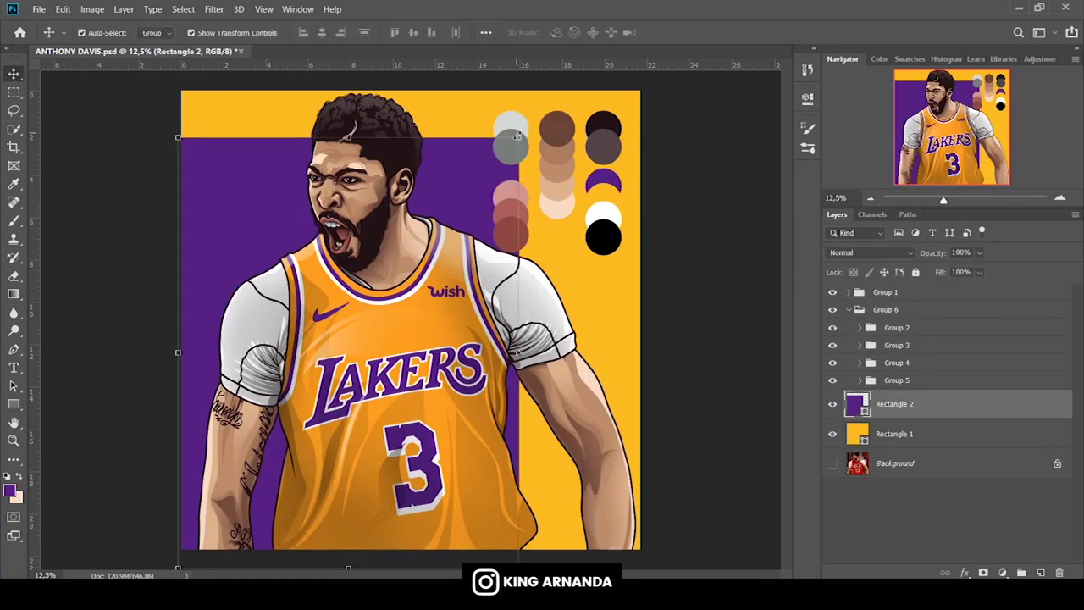
key(ctrl+t)
drag(516, 146, 504, 180)
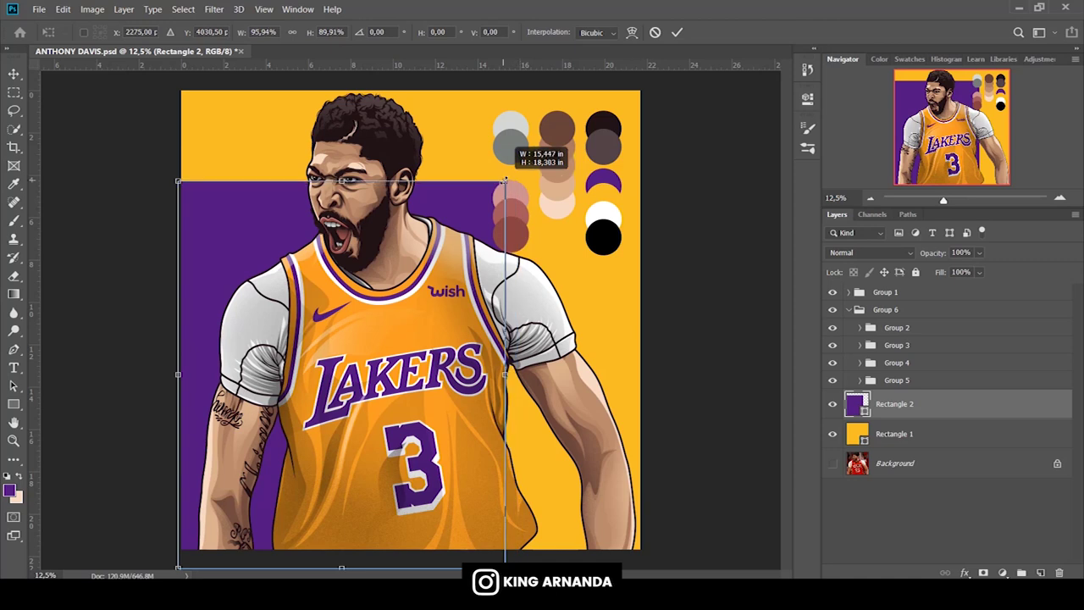
key(Return)
click(832, 292)
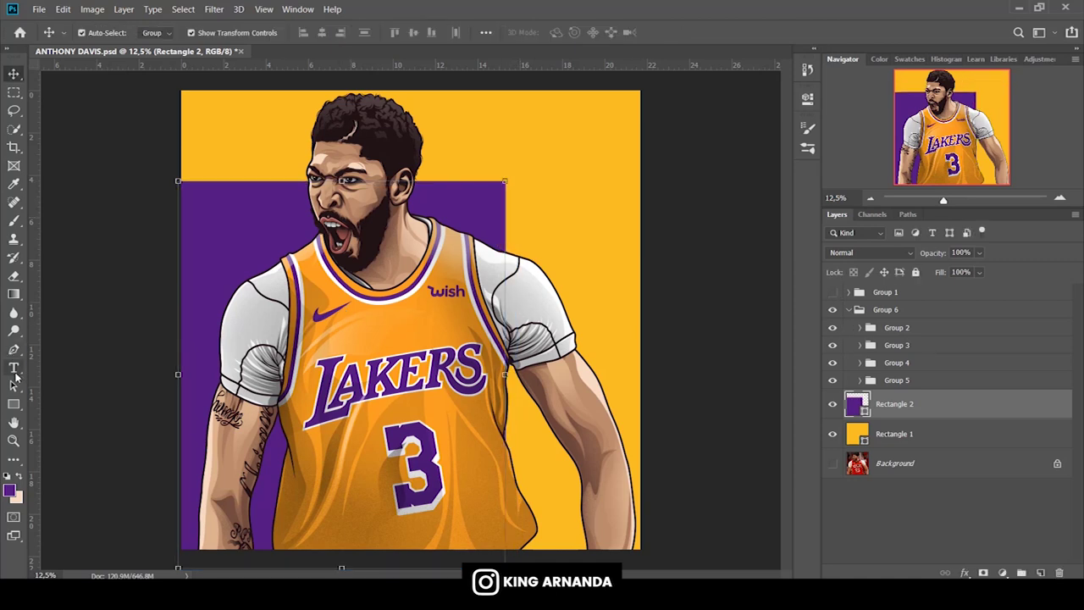
click(14, 403)
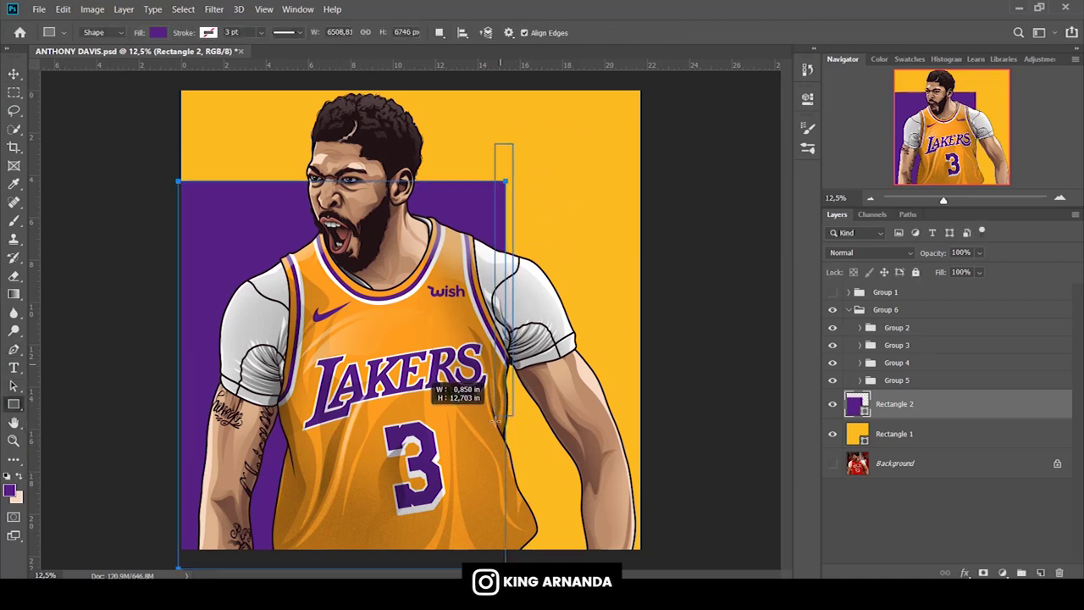
Draw a thin vertical purple bar, Rectangle 3, to the right of the player.
drag(512, 146, 519, 555)
key(v)
key(ctrl+t)
mouse_move(527, 162)
mouse_down()
mouse_move(550, 165)
mouse_move(543, 211)
mouse_up()
key(Return)
Duplicate the thin bar and place a shorter copy beside it.
key(ctrl+j)
key(ctrl+t)
key(Return)
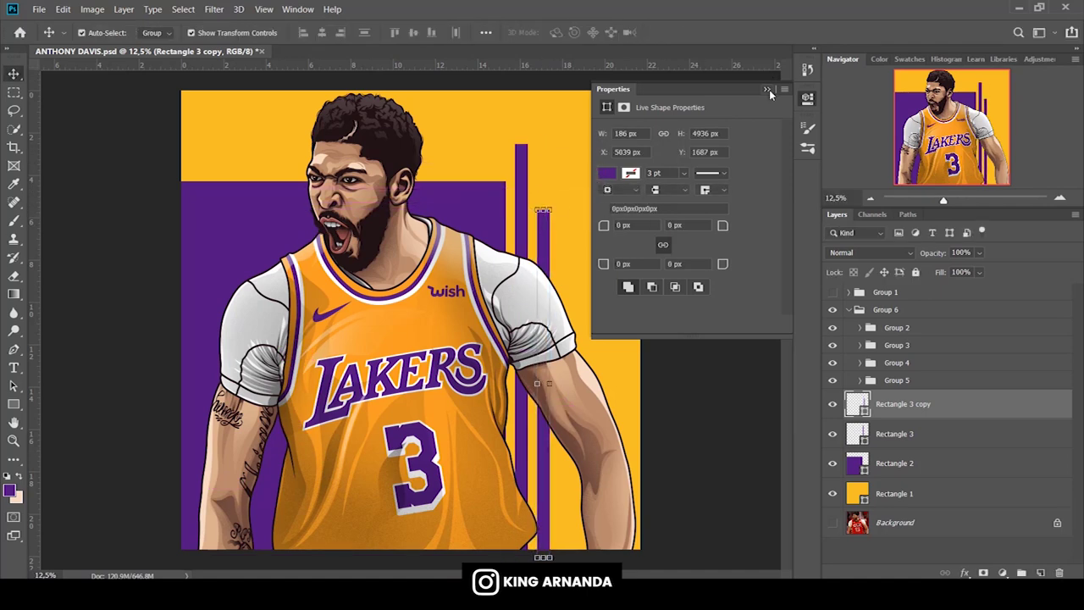
click(768, 89)
Duplicate the bar again and turn it into a broad purple block at the canvas's right edge.
key(ctrl+j)
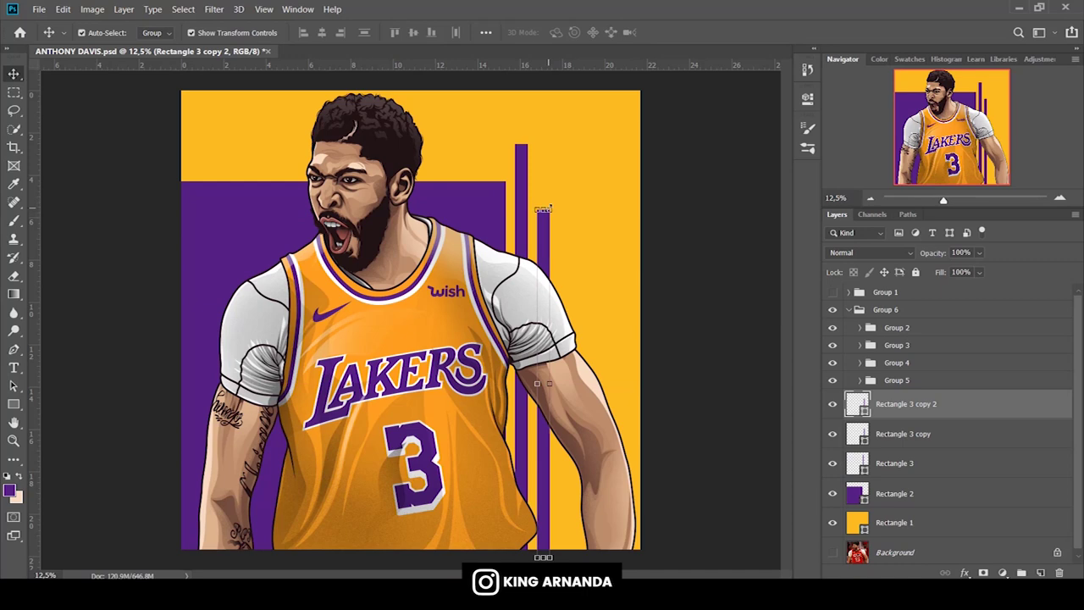
key(ctrl+t)
drag(546, 235, 638, 110)
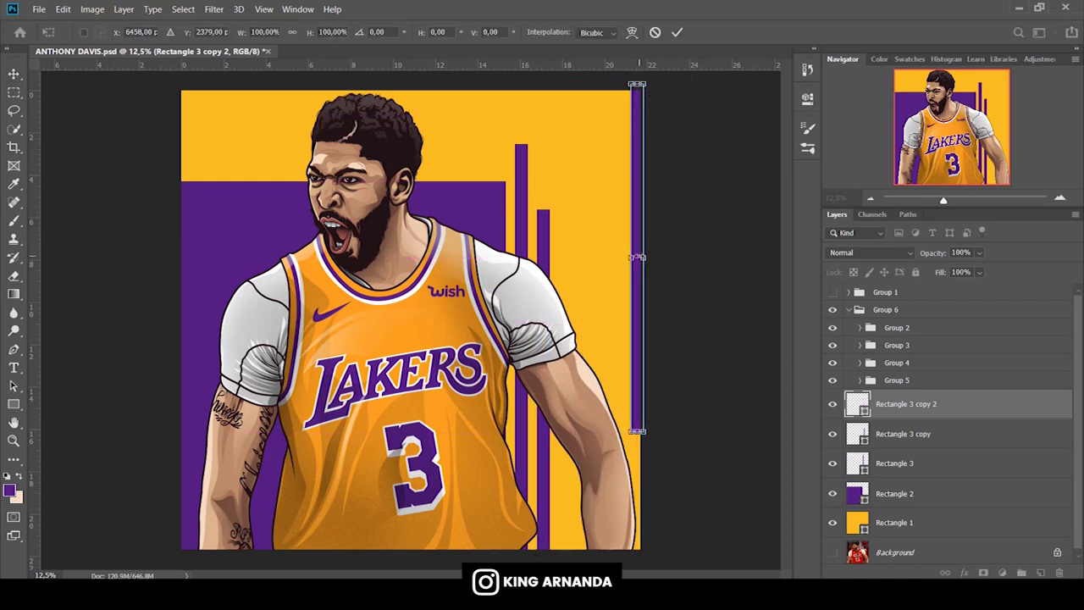
drag(636, 257, 571, 256)
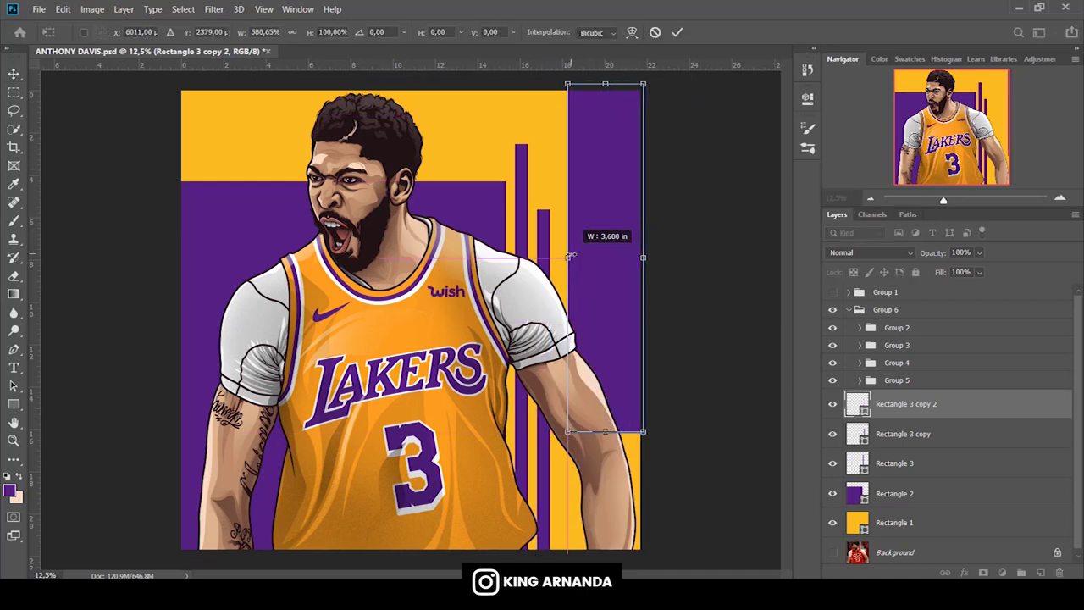
drag(604, 431, 599, 476)
drag(567, 271, 555, 264)
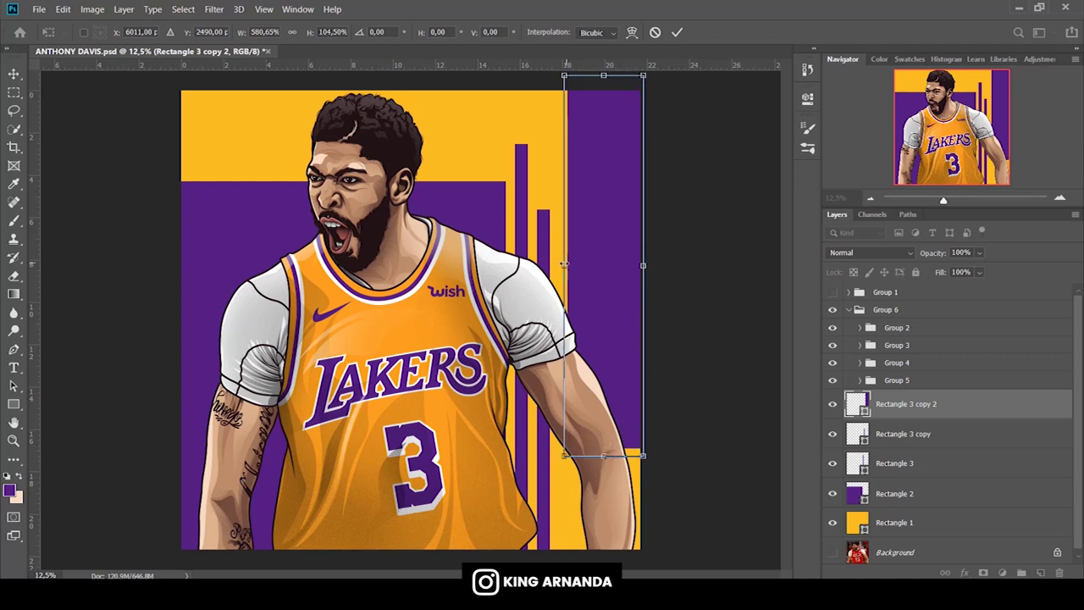
key(Return)
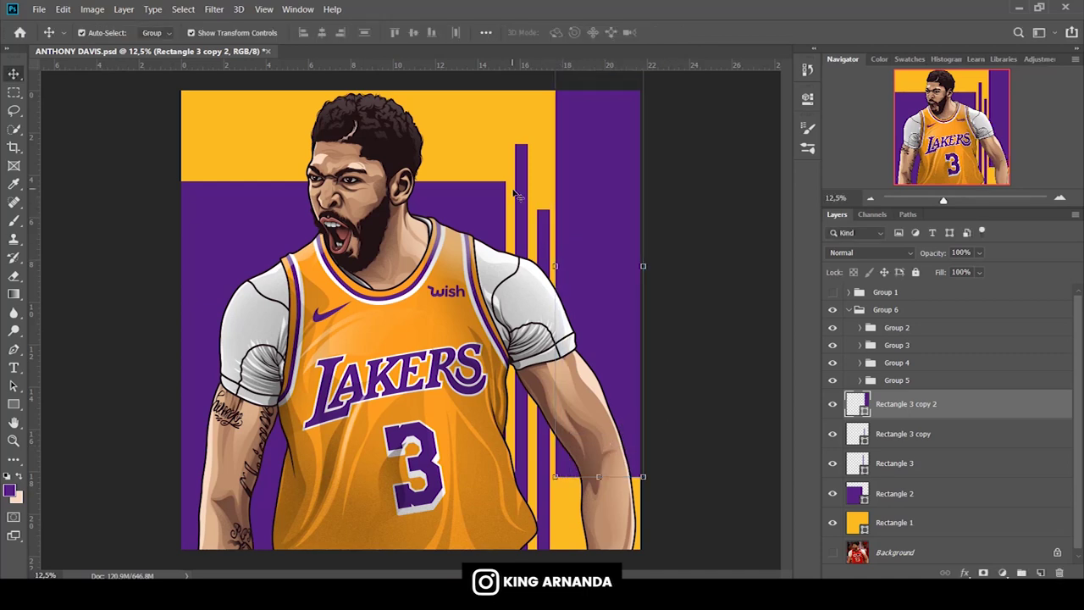
Pull Rectangle 2's right edge inward and shift both thin bars left.
ctrl+click(516, 193)
key(ctrl+t)
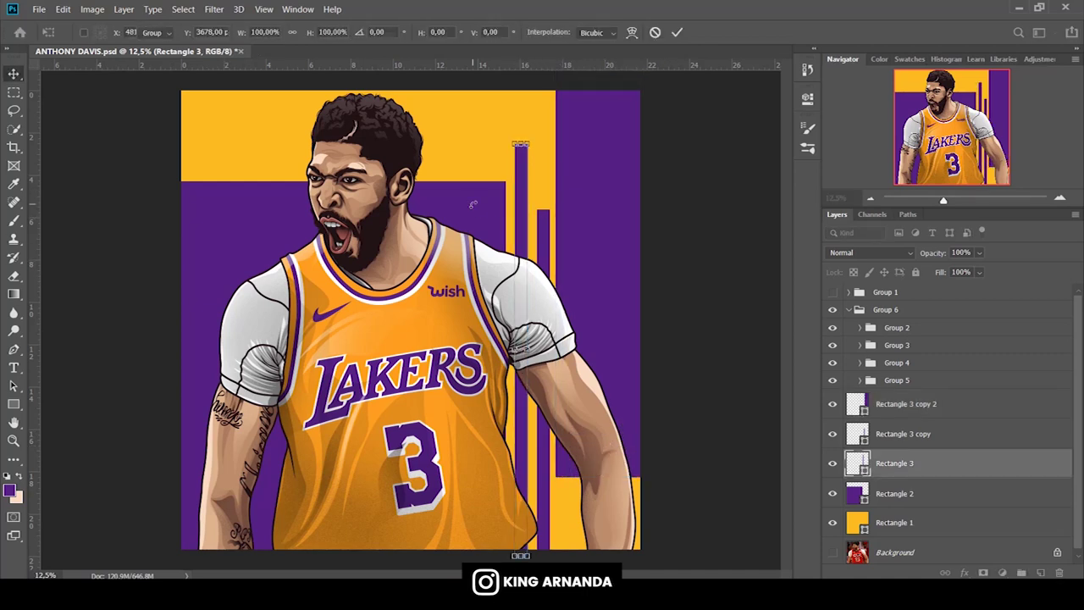
key(Return)
click(465, 208)
drag(508, 211, 488, 211)
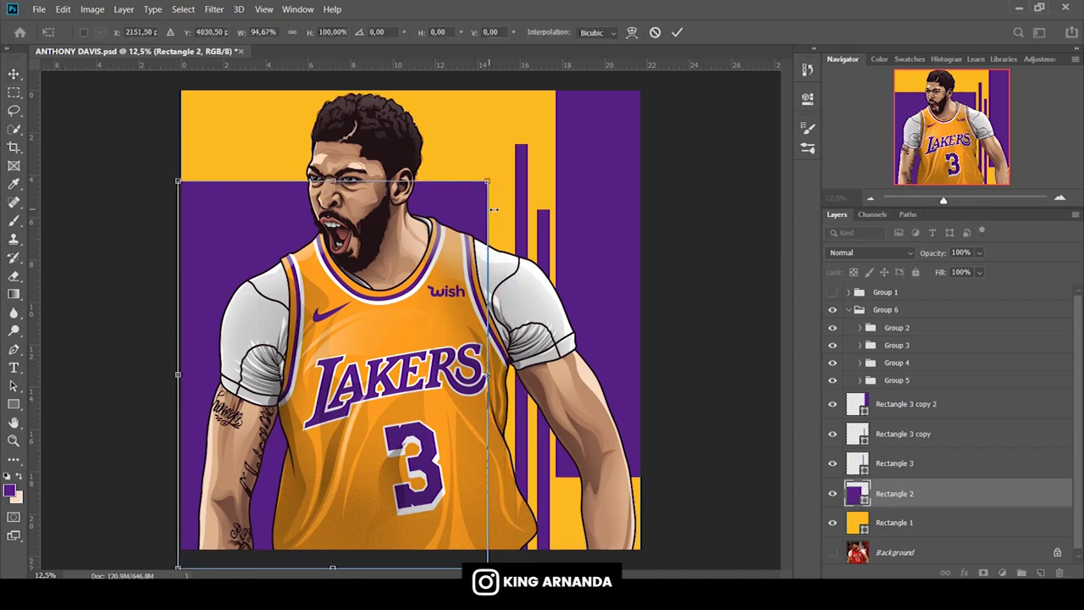
ctrl+click(523, 167)
drag(523, 167, 510, 168)
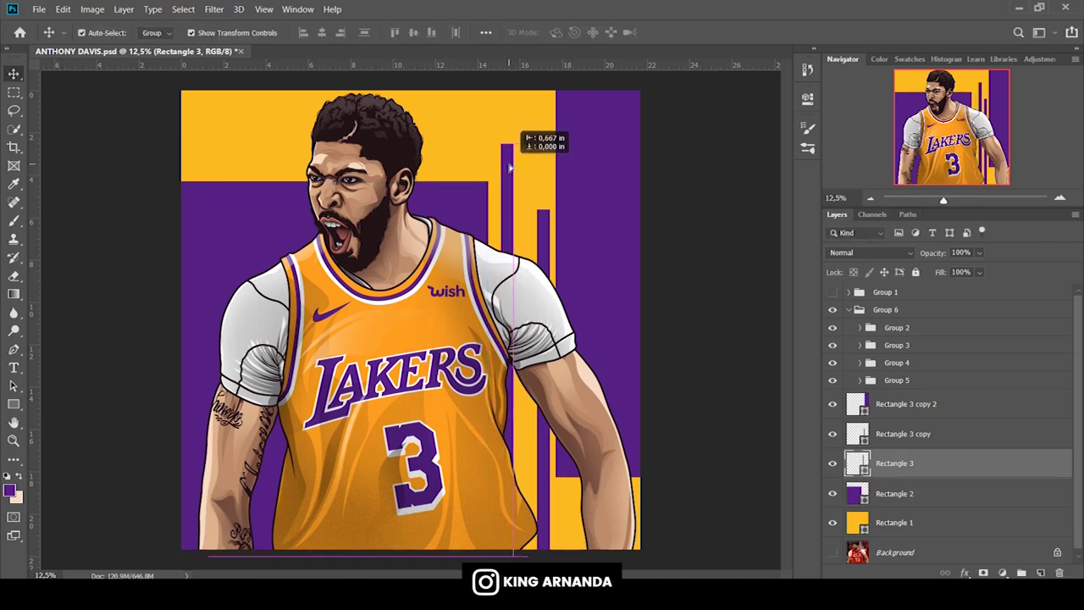
ctrl+click(542, 220)
drag(542, 220, 528, 220)
Stretch the right purple panel to the canvas bottom and widen it leftward.
ctrl+click(627, 196)
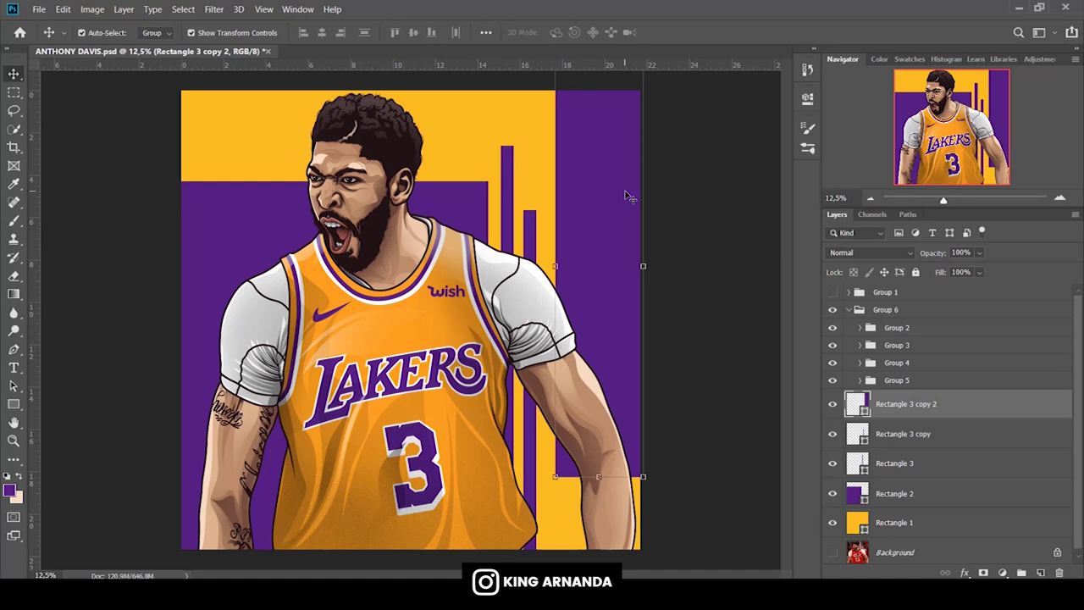
drag(598, 480, 599, 550)
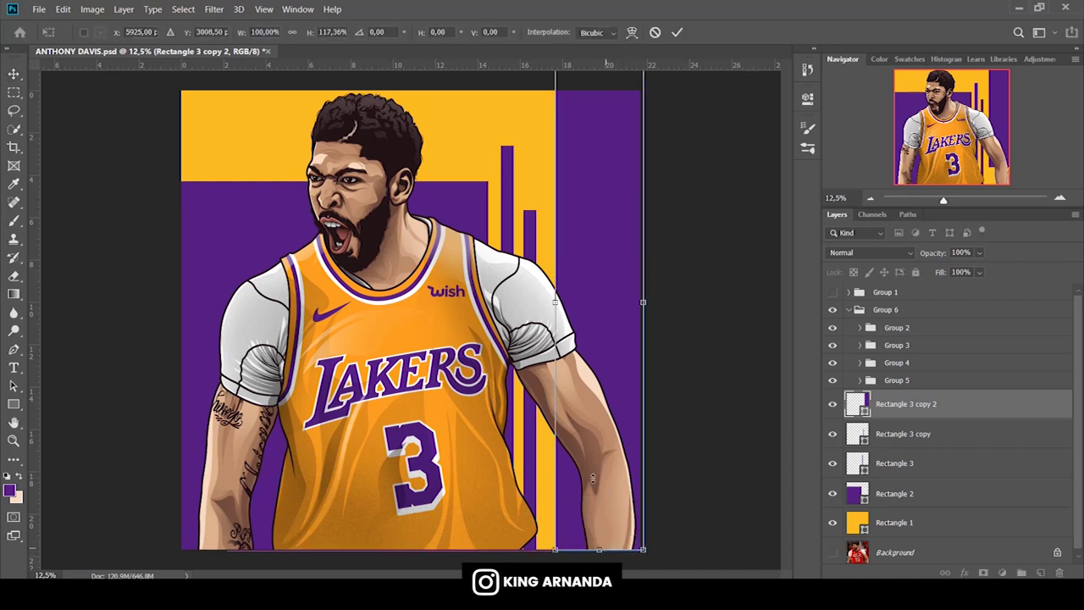
drag(554, 302, 547, 302)
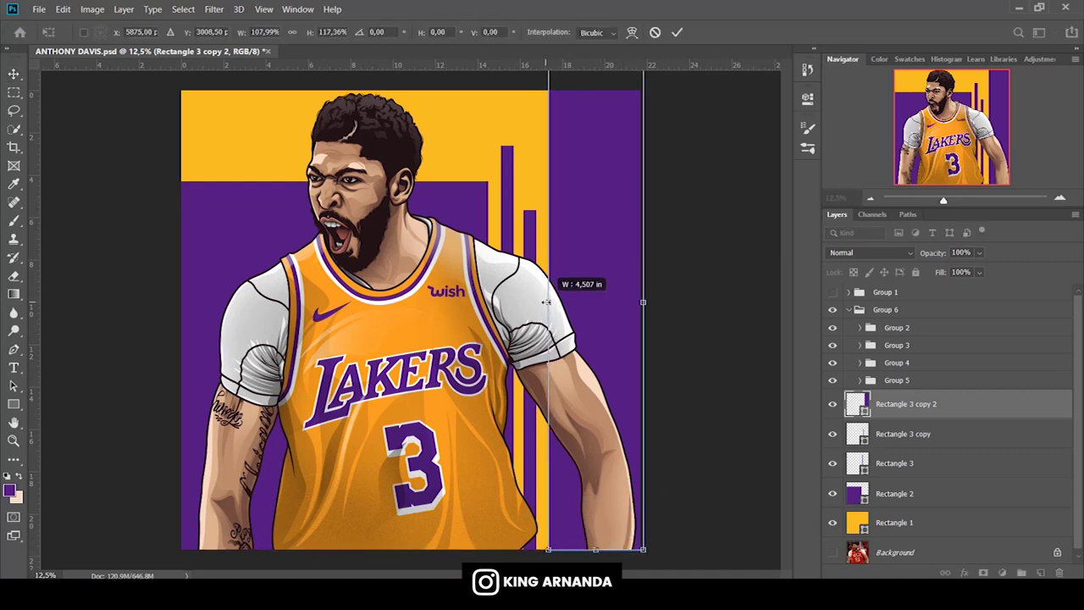
key(Return)
Duplicate the portrait group Group 6.
click(888, 309)
click(849, 309)
key(ctrl+j)
click(889, 327)
Convert Group 6 to a Smart Object, clip it, and shift it right.
right_click(889, 327)
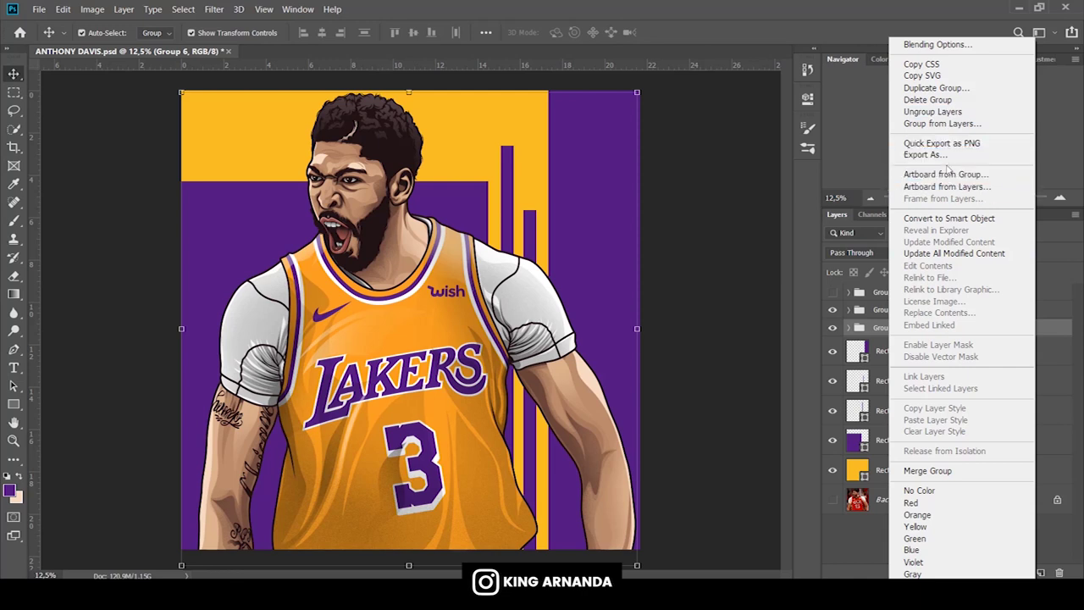
click(946, 218)
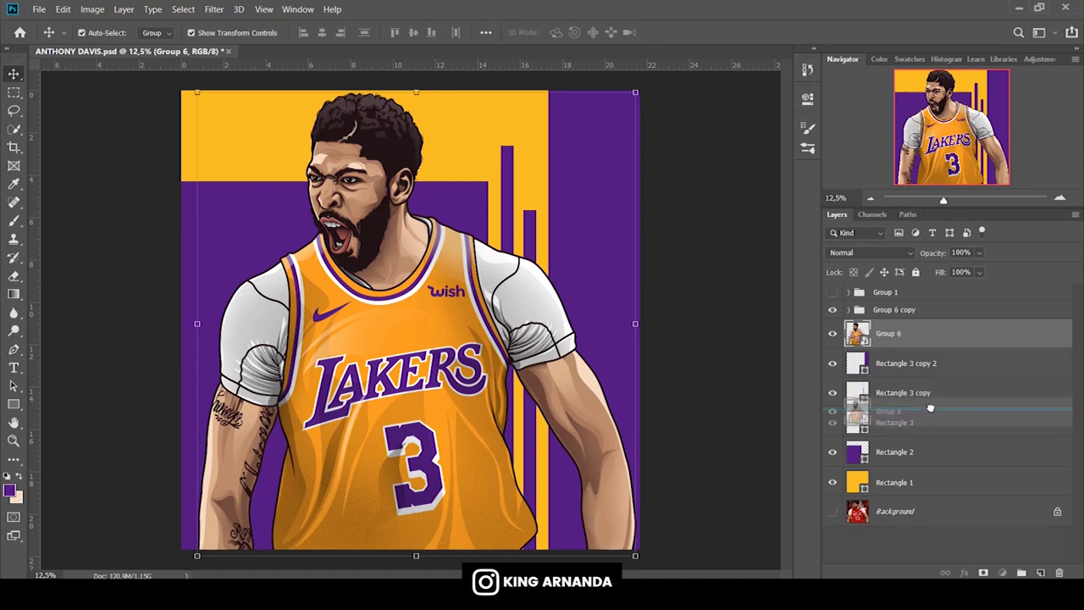
drag(845, 328, 904, 423)
right_click(905, 423)
click(820, 292)
key(ctrl+t)
drag(458, 198, 720, 203)
key(Return)
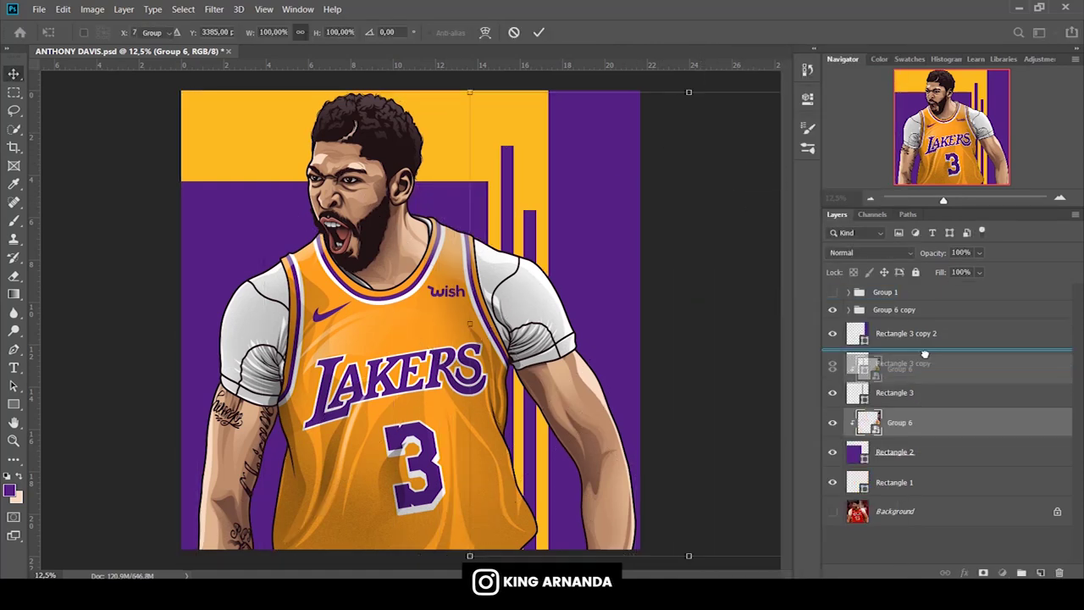
Clip the Group 6 portrait into the right purple panel and enlarge it there.
drag(894, 309, 921, 332)
right_click(927, 333)
click(780, 292)
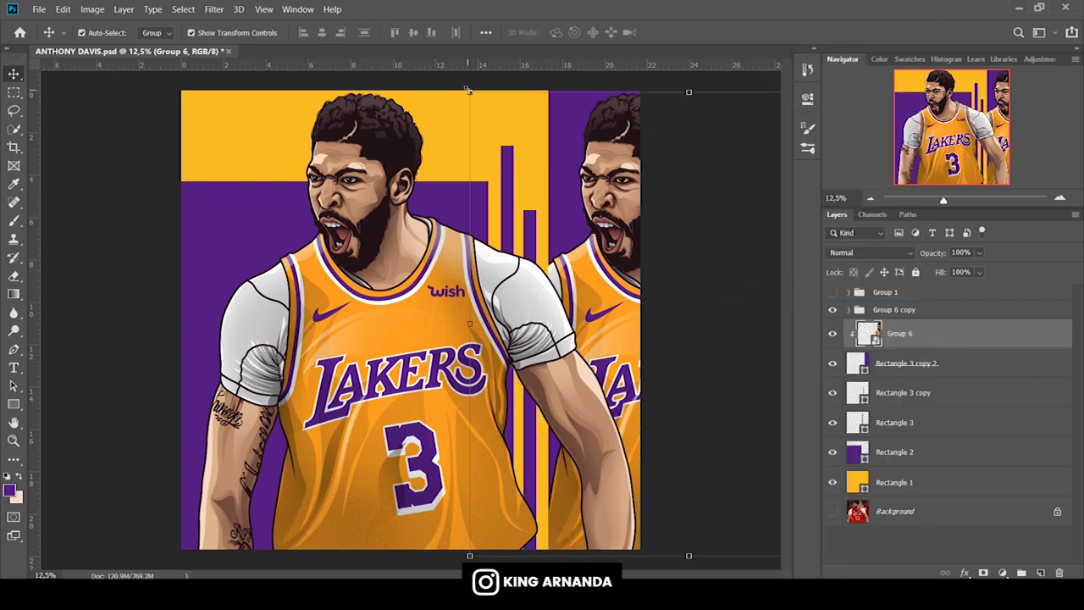
key(ctrl+t)
drag(453, 93, 470, 91)
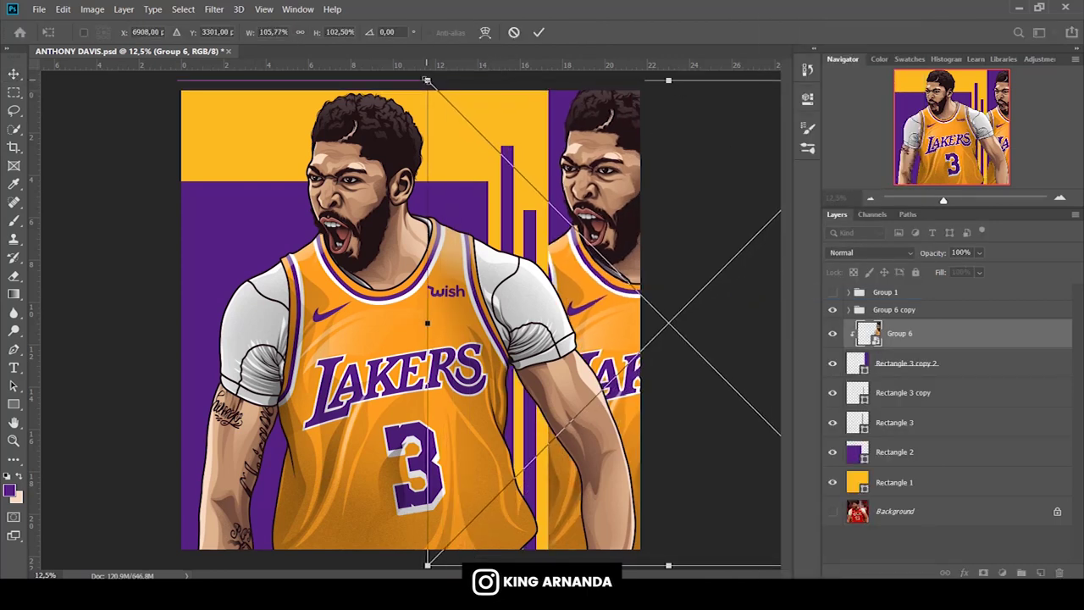
text(6)
key(Return)
Add a hidden Group 6 copy 2, then scale Group 6 copy to 89.89% and shift it right.
key(ctrl+j)
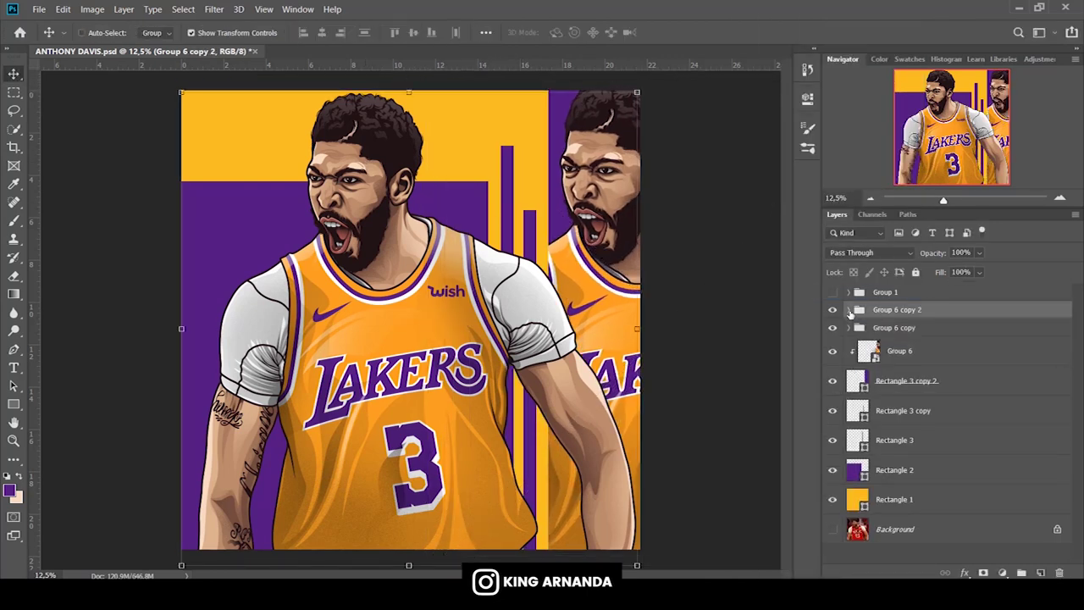
click(832, 309)
click(893, 327)
drag(636, 91, 586, 147)
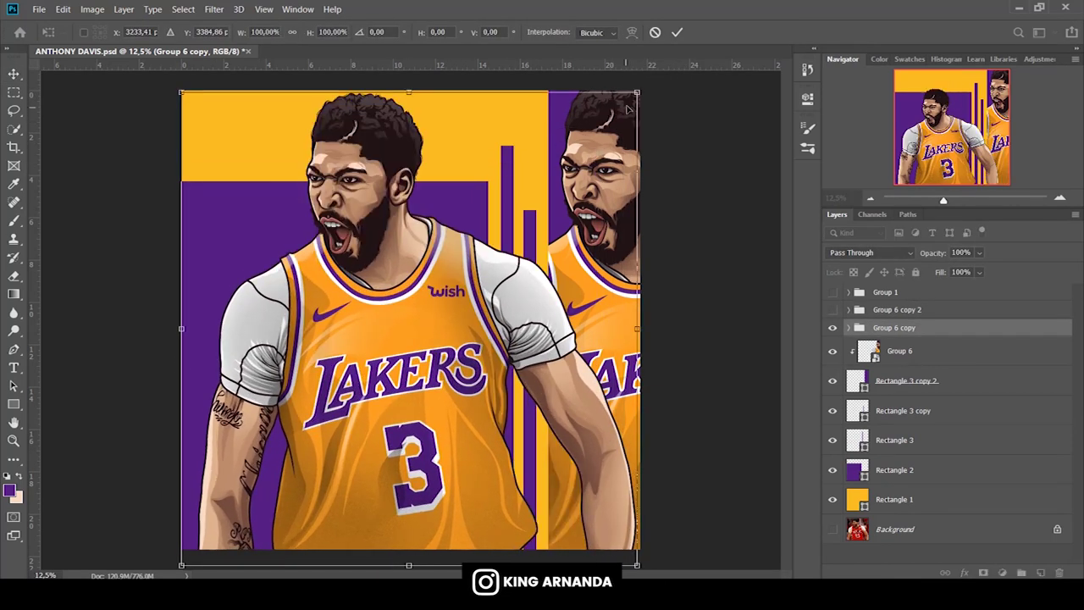
drag(586, 147, 584, 151)
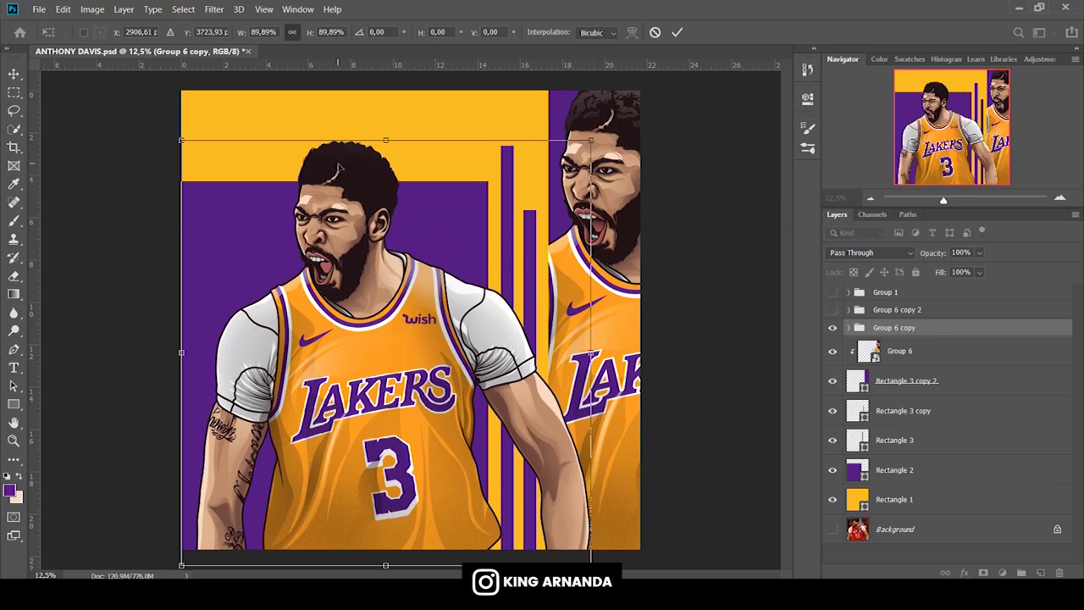
drag(337, 174, 375, 174)
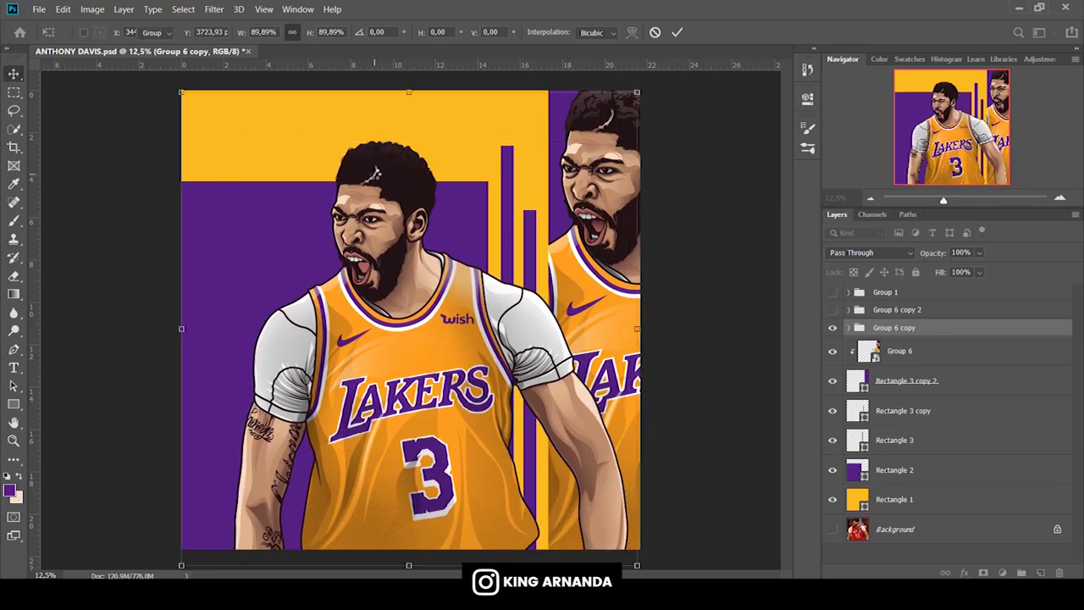
key(Return)
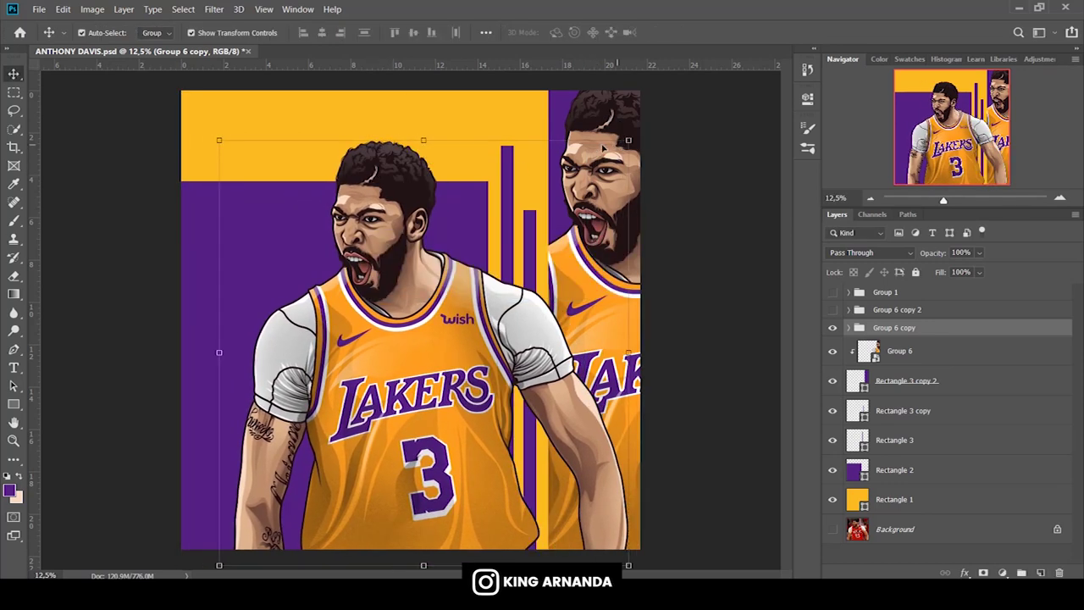
click(899, 351)
Add a Gradient Map adjustment clipped to the Group 6 portrait copy.
click(1001, 572)
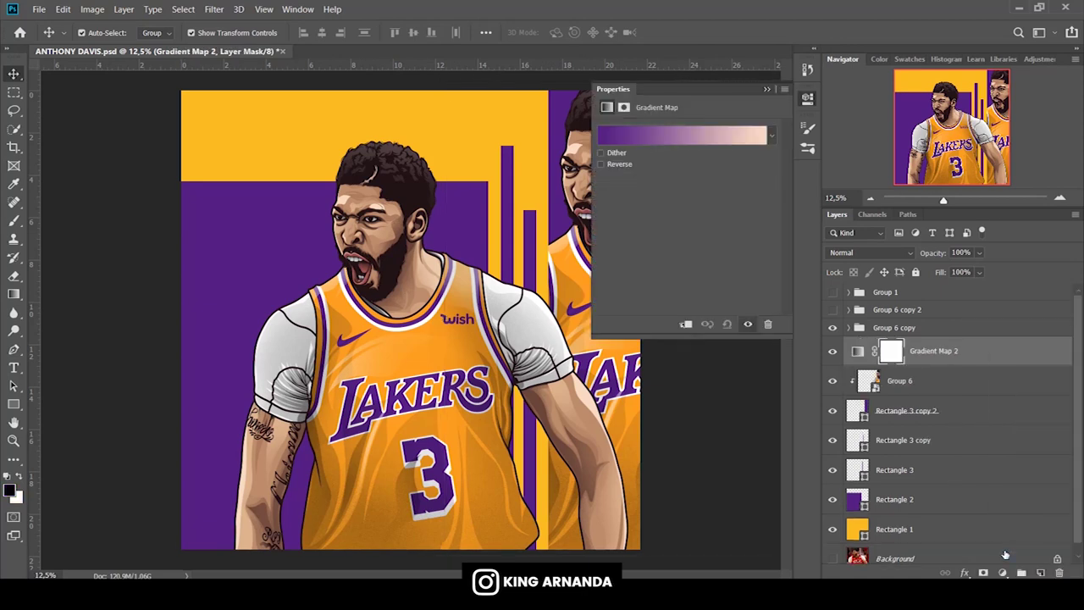
right_click(953, 348)
click(851, 256)
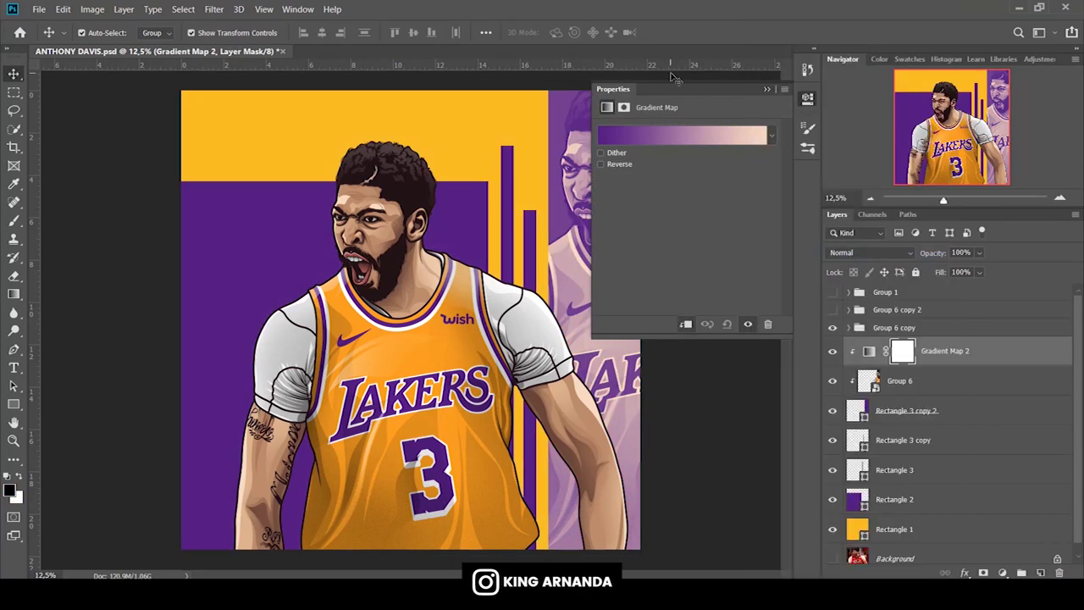
Set the gradient map to purple-to-yellow, with the purple stop at 21% and yellow at 78%.
click(656, 135)
drag(771, 375, 771, 424)
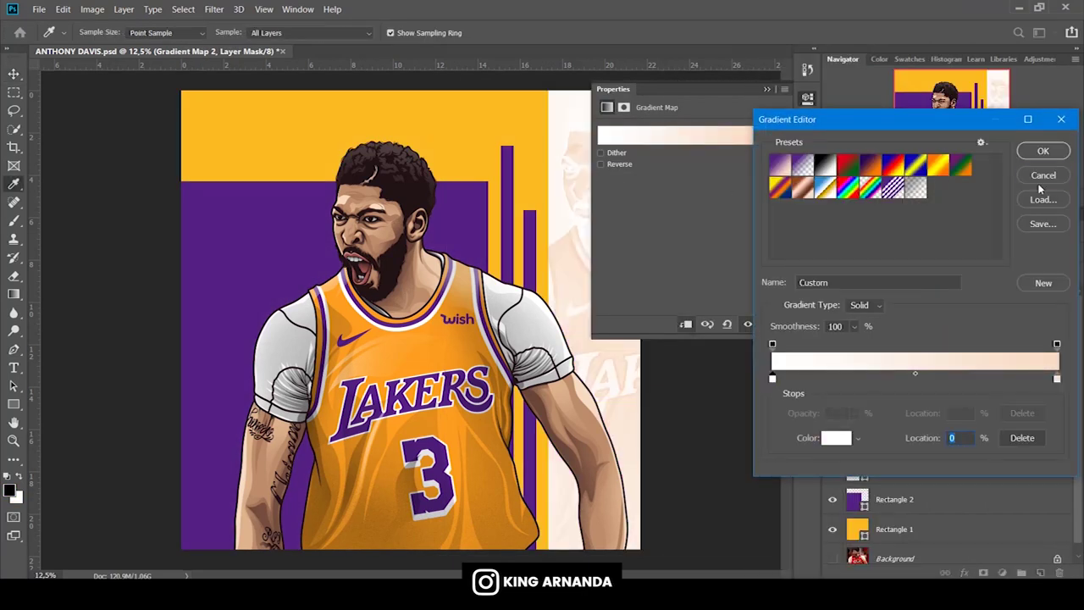
click(1043, 174)
click(869, 351)
click(682, 135)
click(1056, 378)
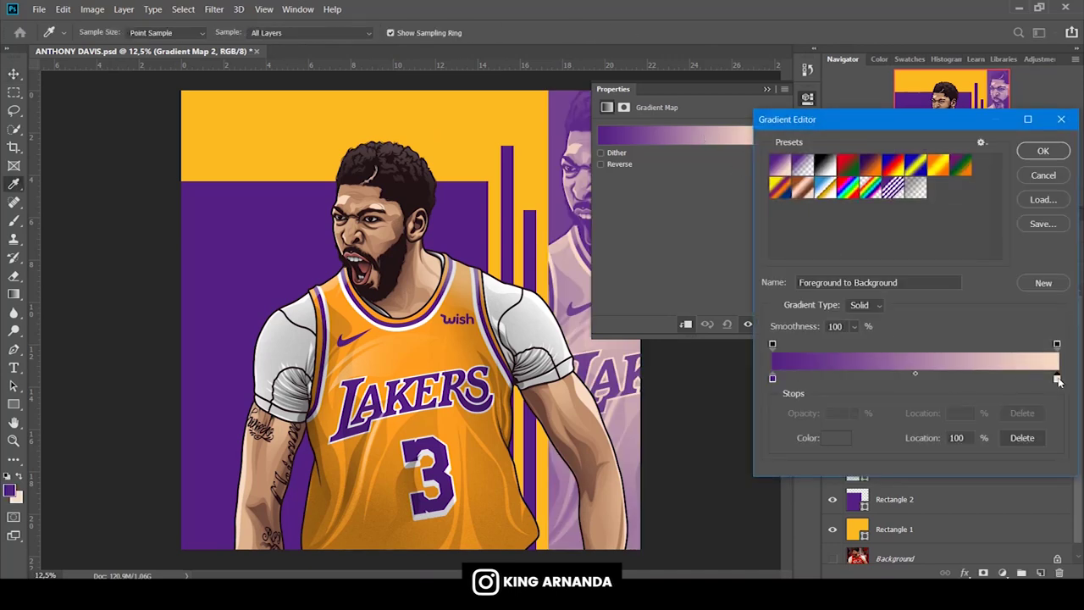
click(503, 116)
drag(771, 378, 832, 377)
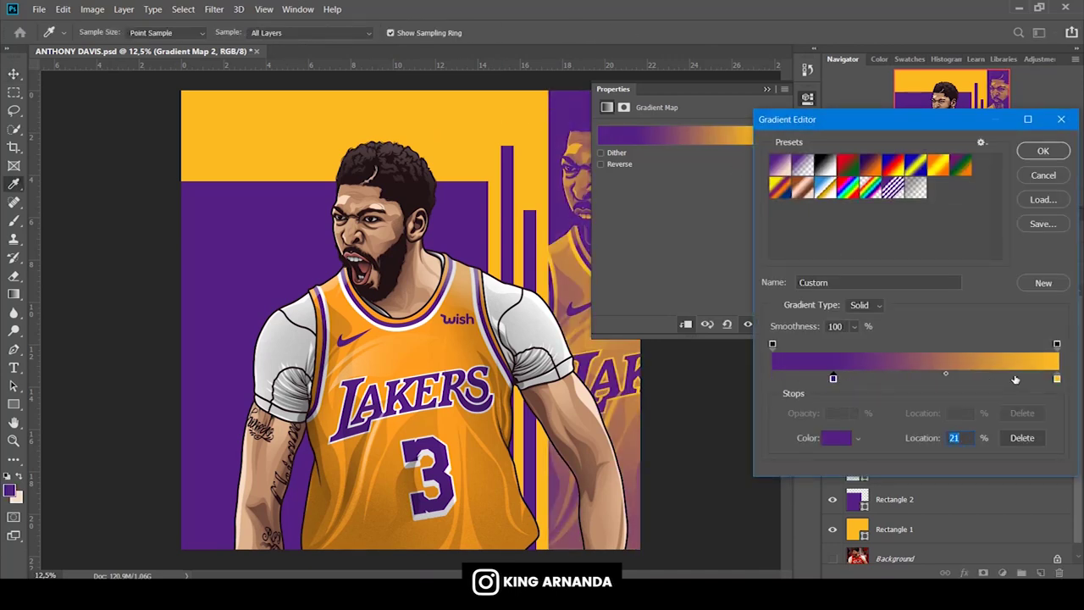
drag(1056, 378, 982, 380)
key(Return)
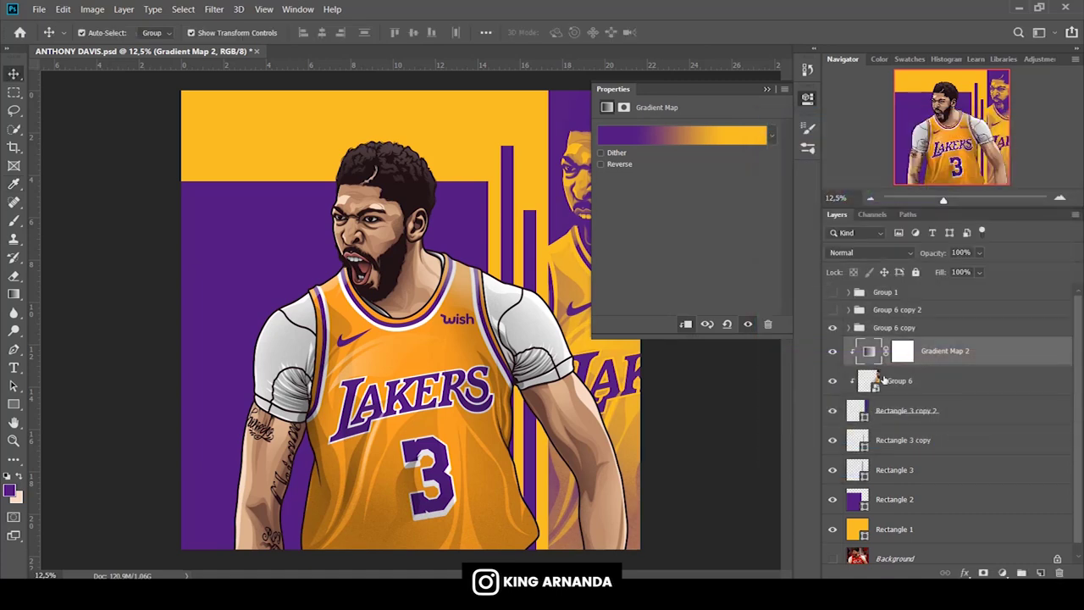
drag(637, 94, 298, 289)
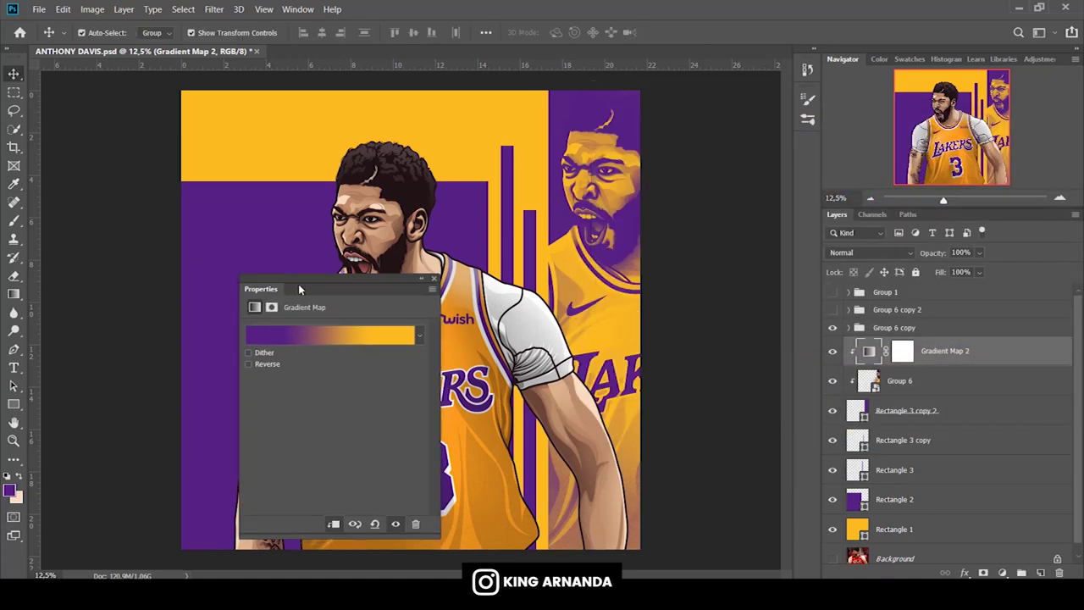
Scale Group 6 copy, the main portrait, up to about 107.7%.
click(421, 279)
click(382, 185)
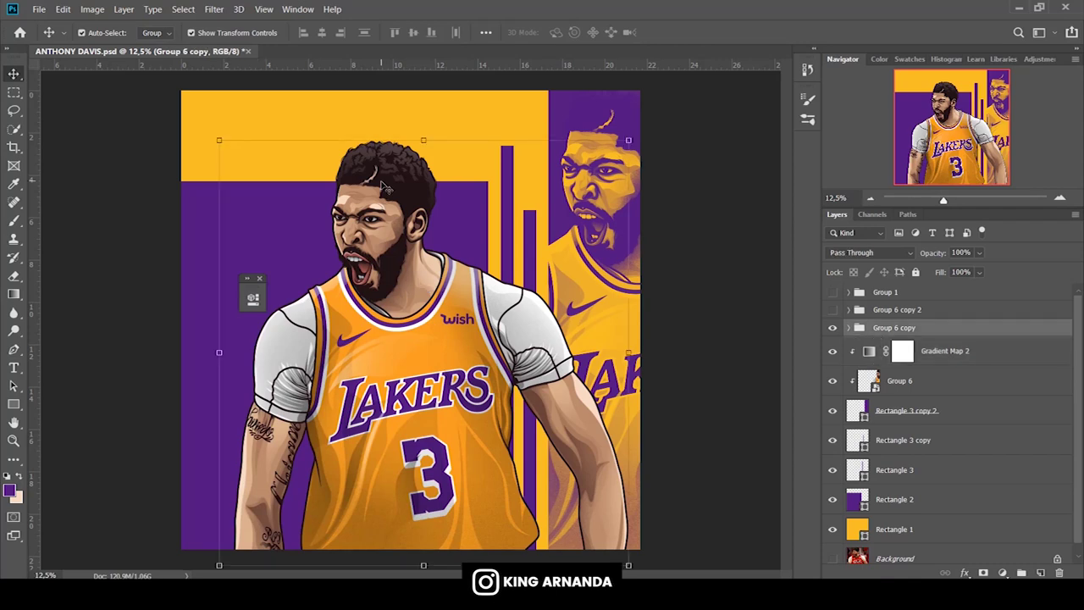
drag(219, 138, 191, 100)
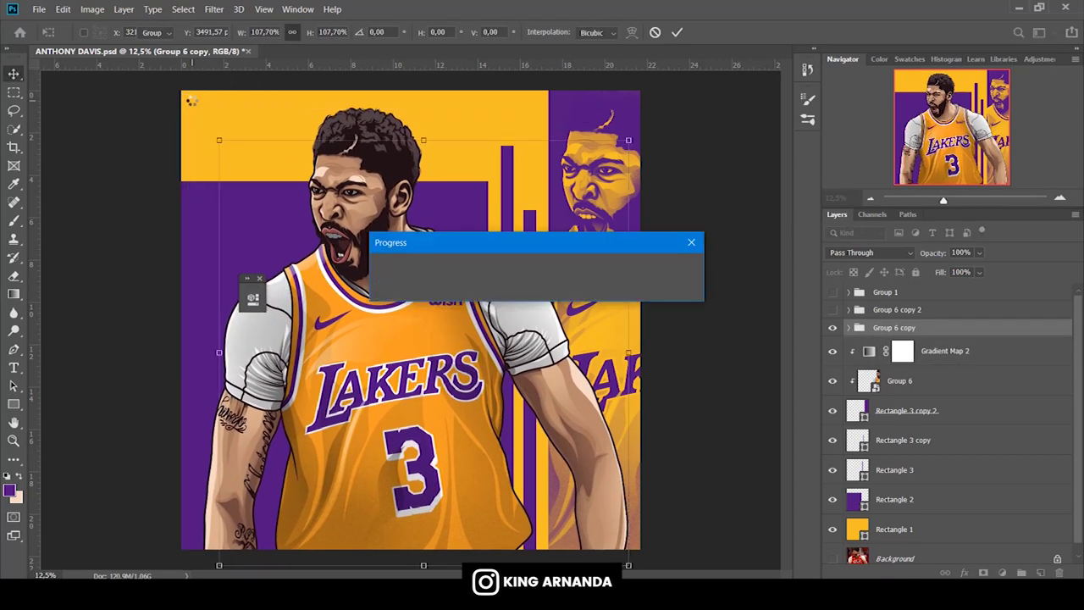
key(Return)
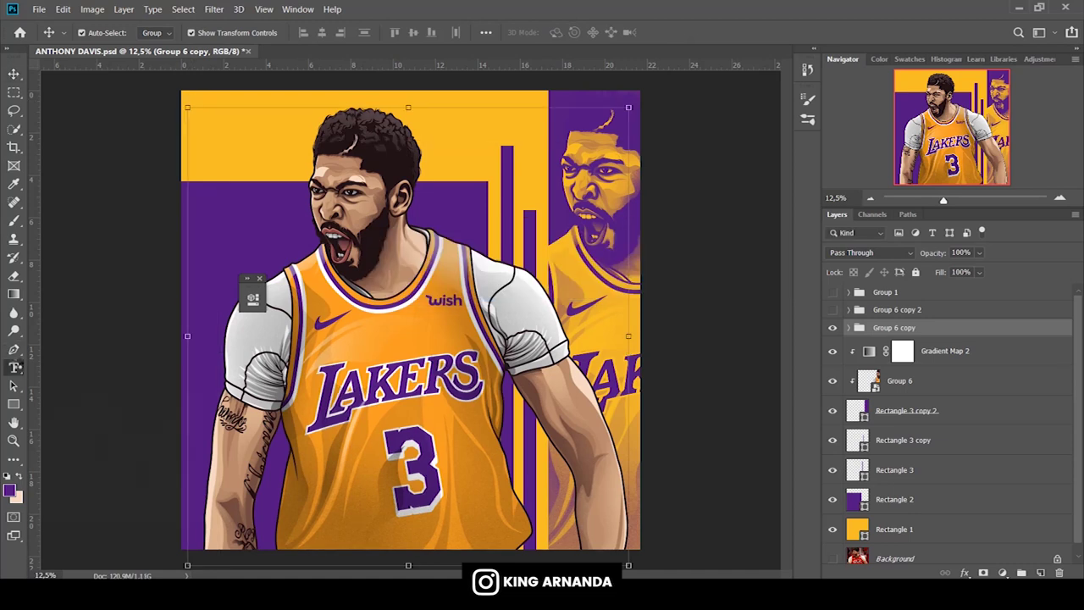
click(14, 366)
Type white 'ANTHONY' in NBA Lakers font at 72 pt at the jersey collar.
click(404, 271)
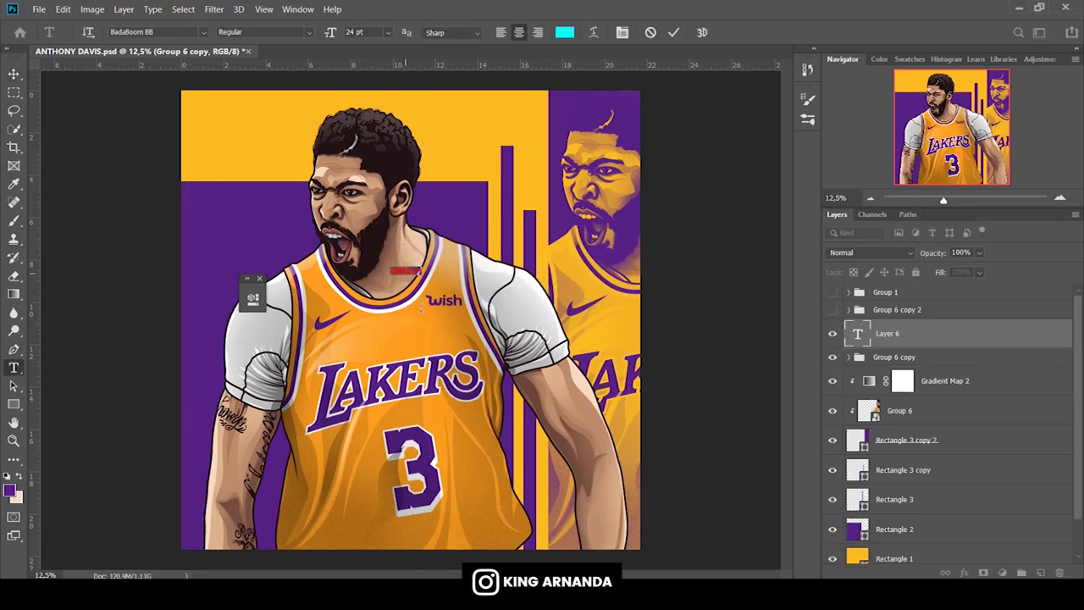
click(200, 33)
click(387, 35)
click(372, 217)
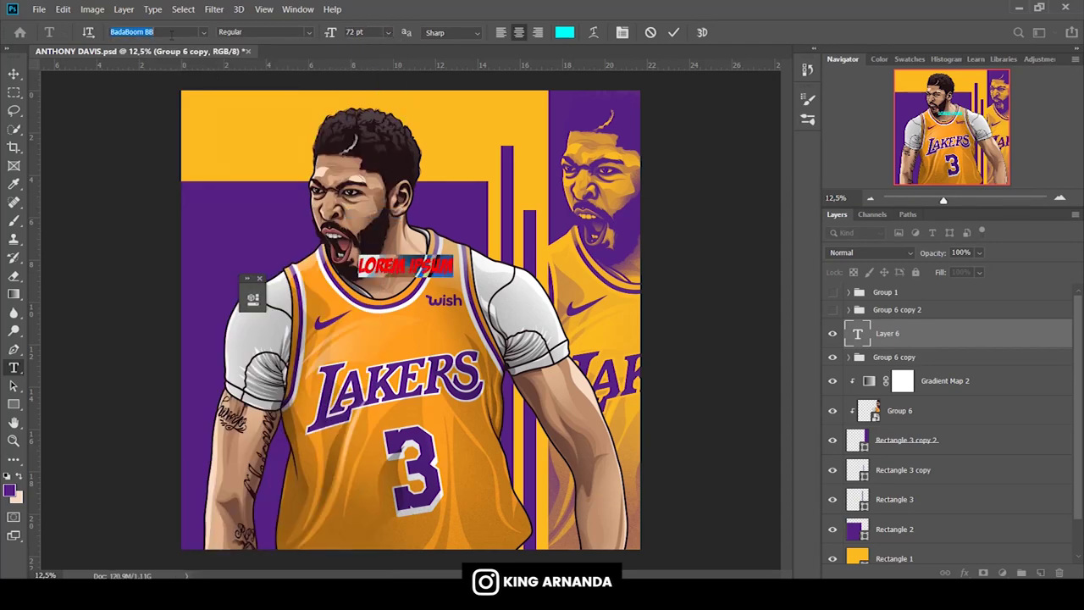
text(NBA)
click(195, 74)
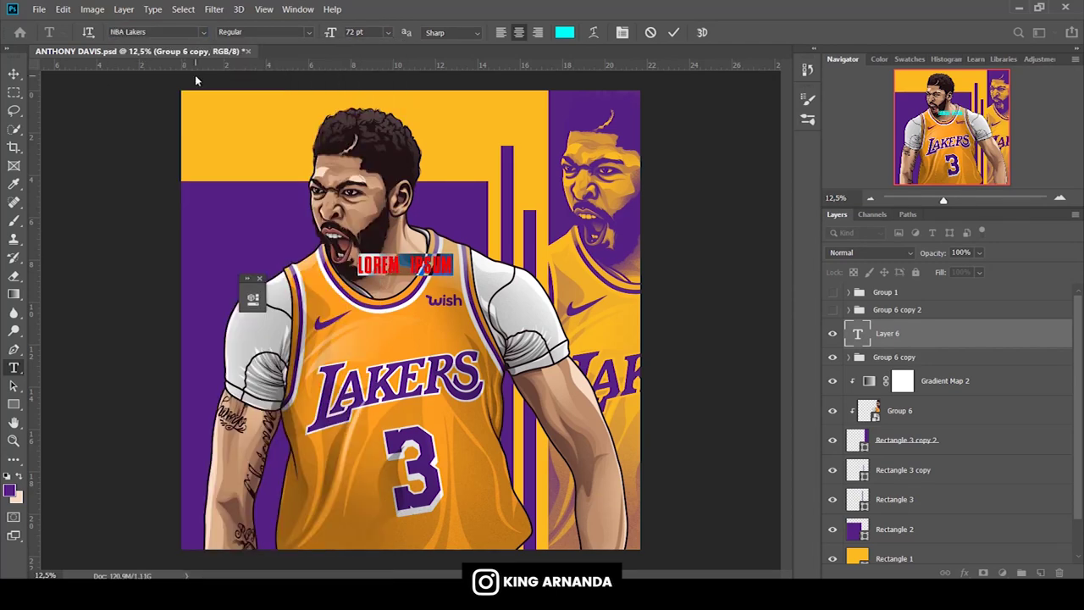
key(BackSpace)
text(ANTHONY)
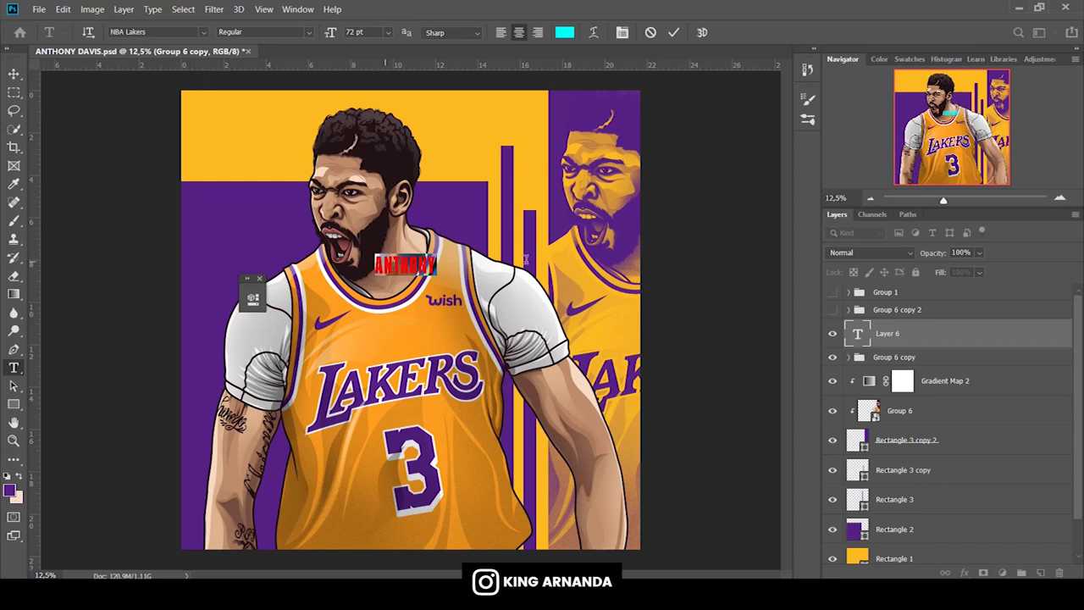
click(563, 33)
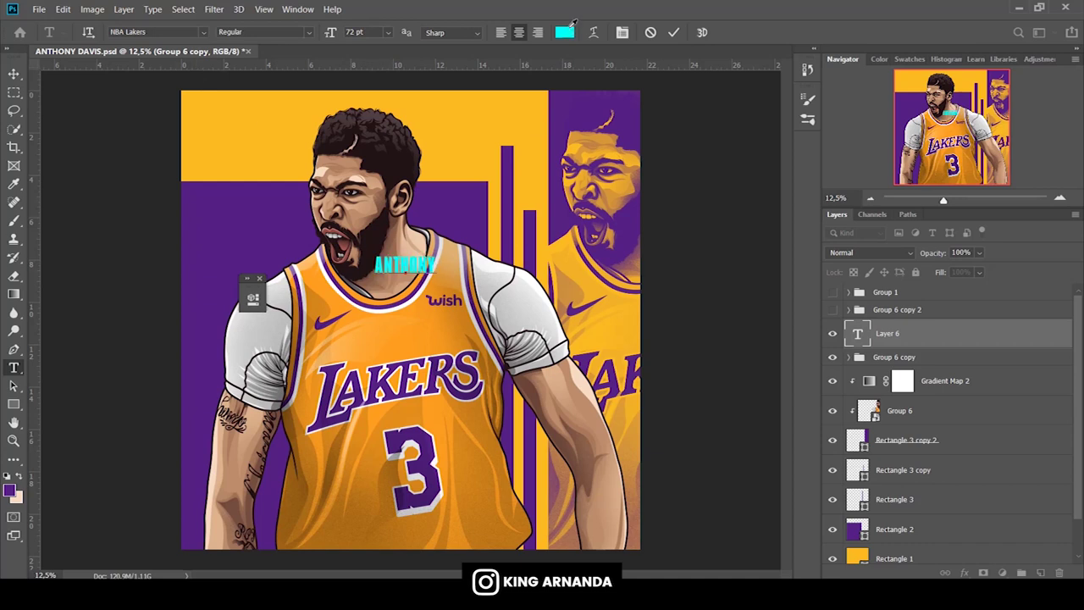
click(582, 340)
click(876, 332)
double_click(874, 333)
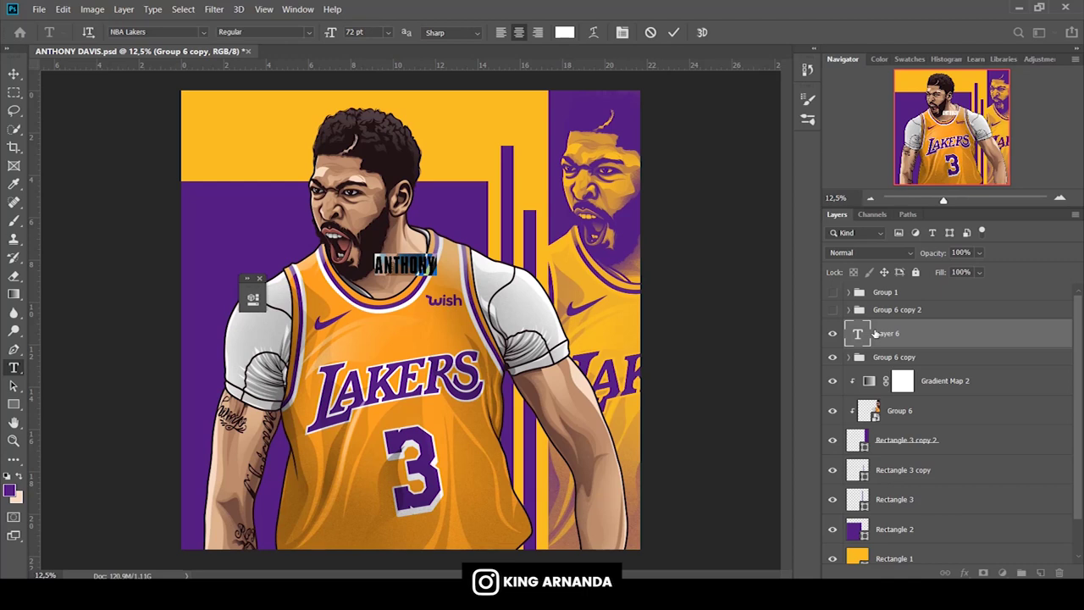
click(14, 74)
Enlarge the ANTHONY text across the canvas.
key(ctrl+t)
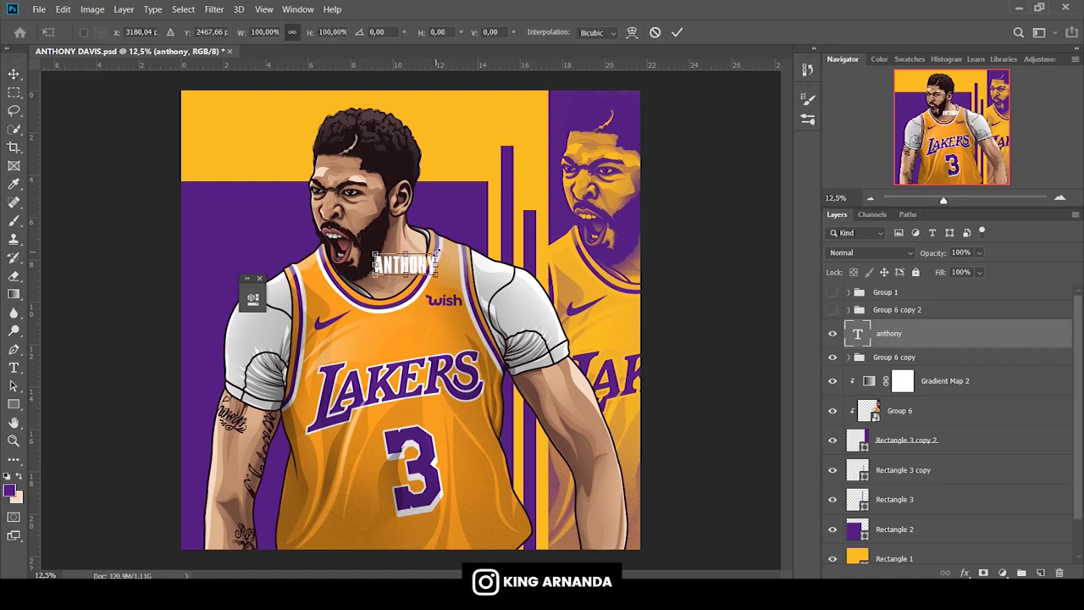
mouse_move(436, 252)
mouse_down()
mouse_move(645, 146)
mouse_move(623, 169)
mouse_up()
key(Return)
Duplicate ANTHONY below the original and change the copy's text to 'DAVIS'.
key(ctrl+j)
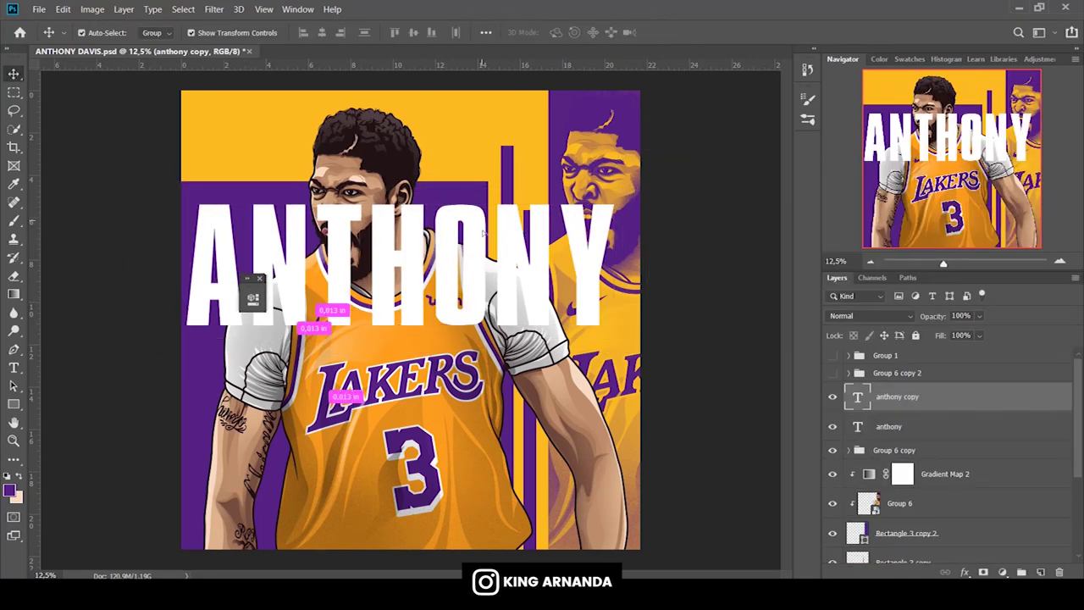
drag(518, 227, 518, 358)
click(13, 367)
drag(209, 394, 667, 396)
text(DAVK)
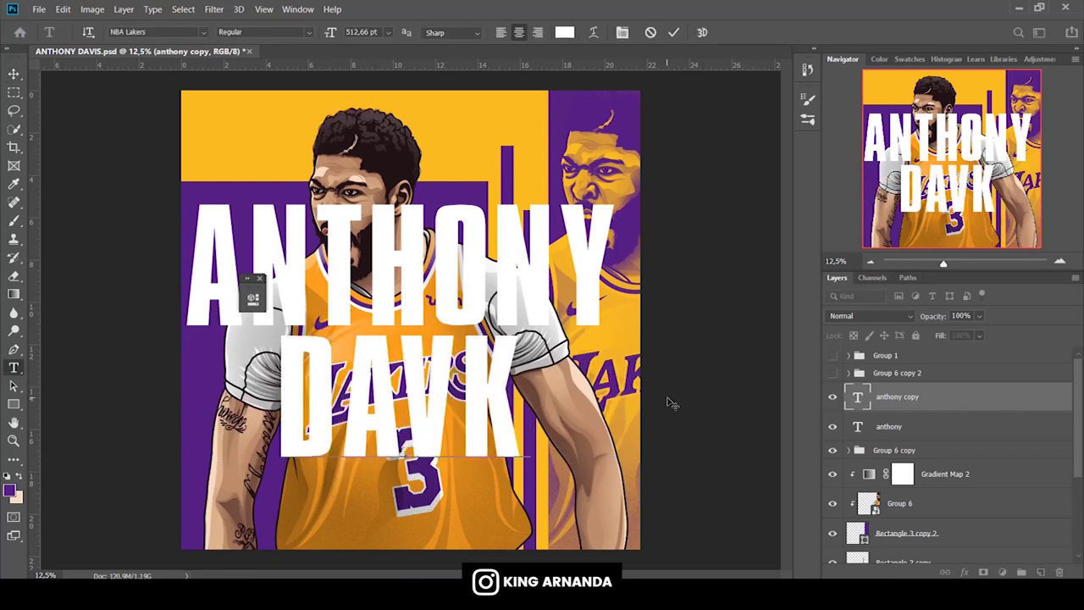
key(BackSpace)
text(IS)
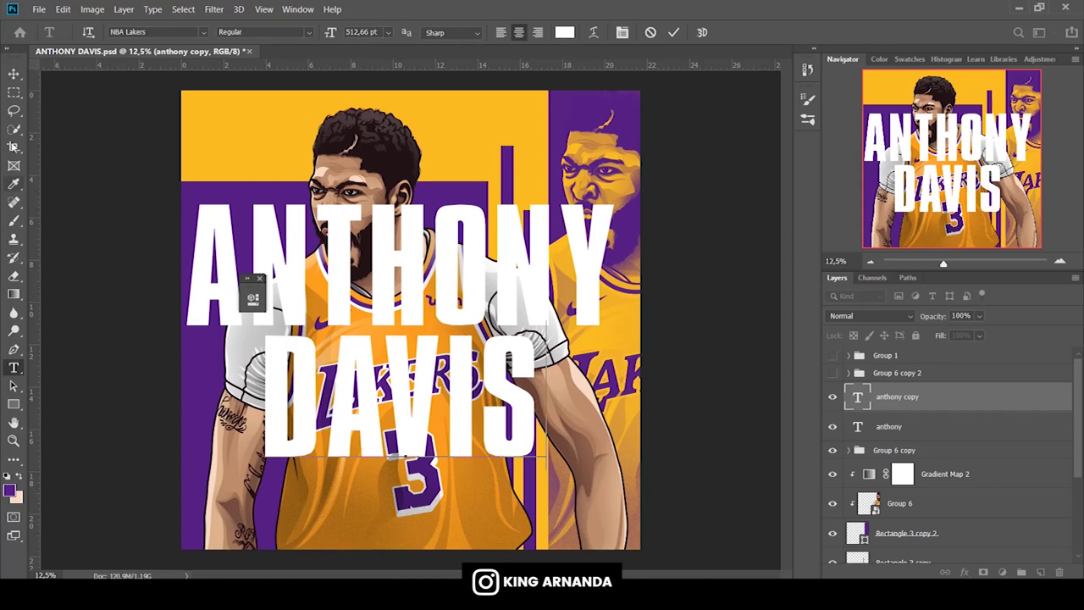
key(ctrl+Return)
key(v)
Scale DAVIS to about 148% and move it down under ANTHONY.
key(ctrl+t)
drag(546, 322, 620, 282)
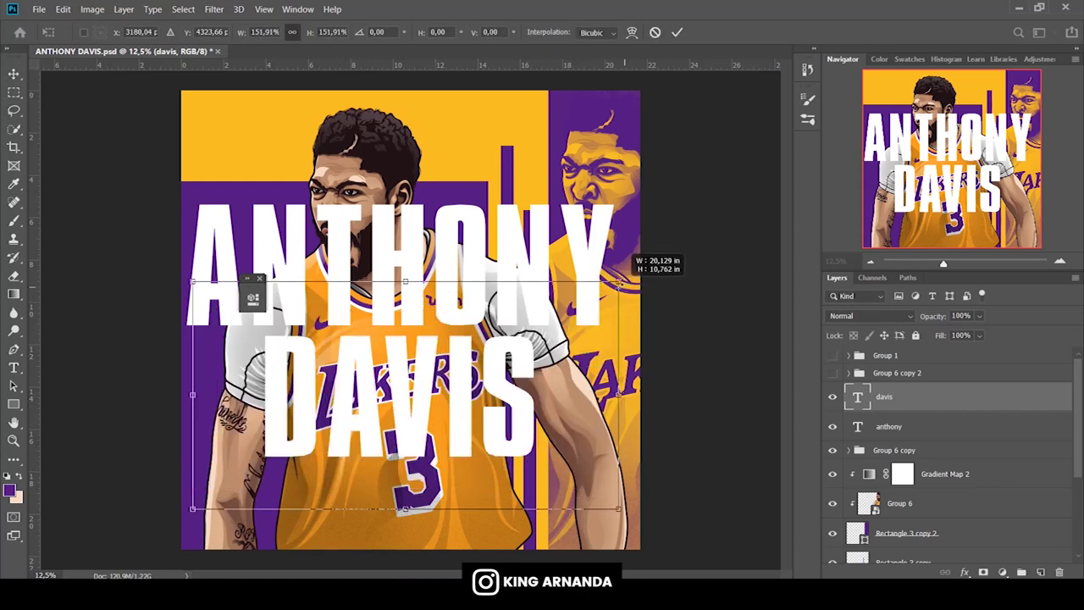
drag(620, 281, 612, 283)
drag(551, 337, 548, 356)
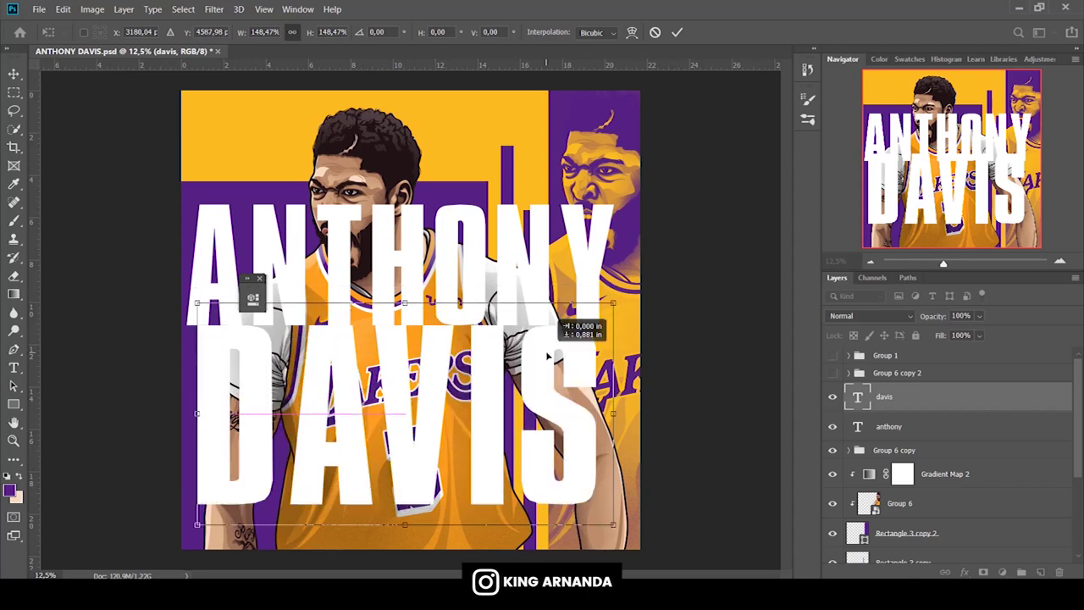
key(Return)
Nudge ANTHONY up and shrink it slightly to match DAVIS's width.
click(539, 228)
drag(539, 229, 539, 211)
key(ctrl+t)
drag(628, 176, 610, 181)
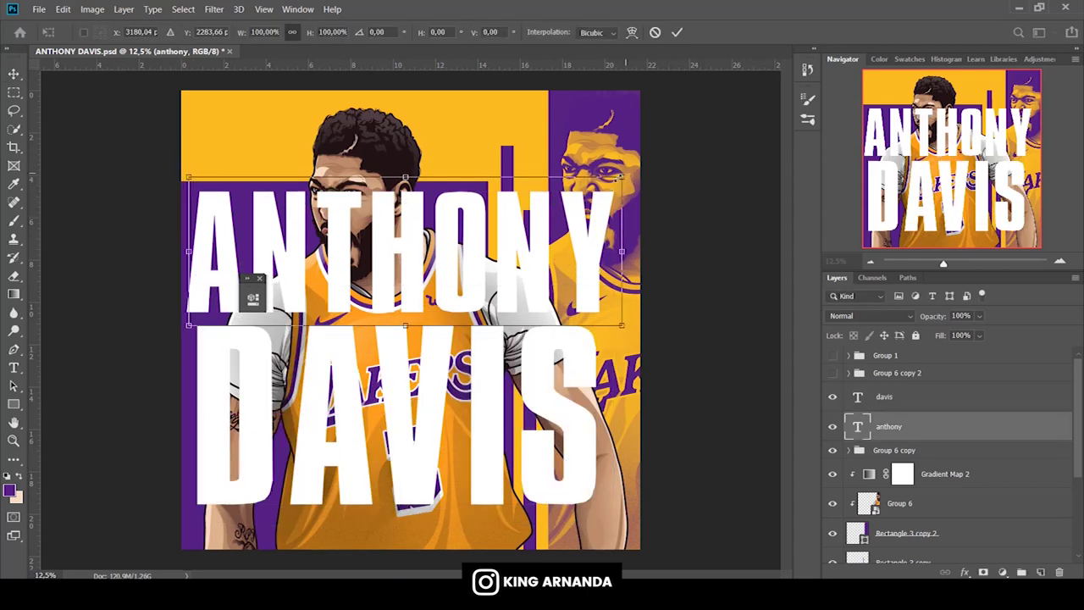
mouse_move(610, 180)
mouse_down()
mouse_move(641, 163)
mouse_move(601, 195)
mouse_up()
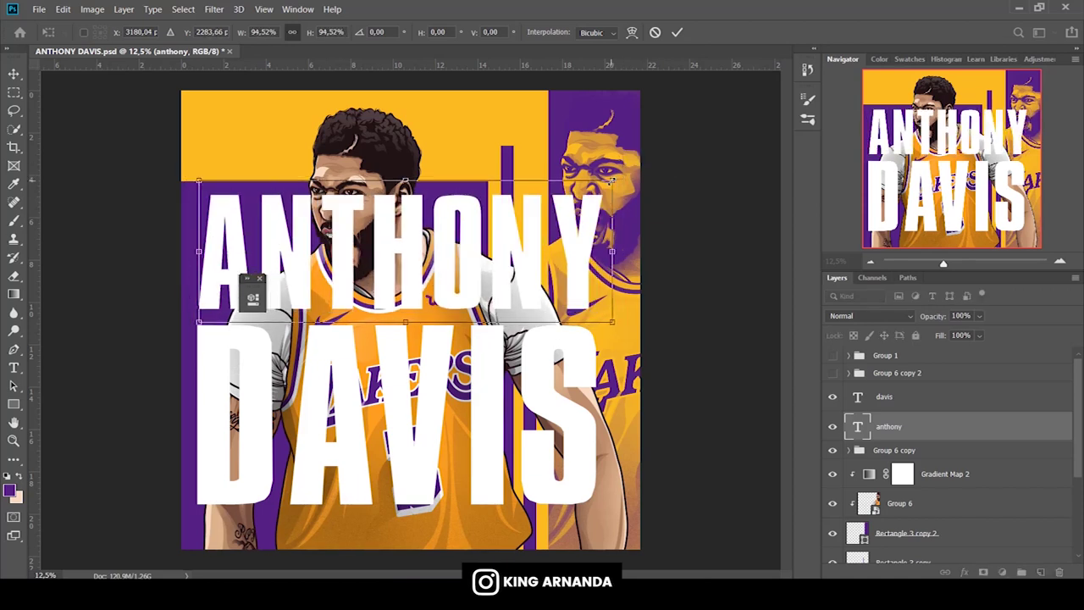
key(Return)
Give the davis text a black 49 px Inside stroke.
click(491, 379)
click(965, 572)
click(915, 392)
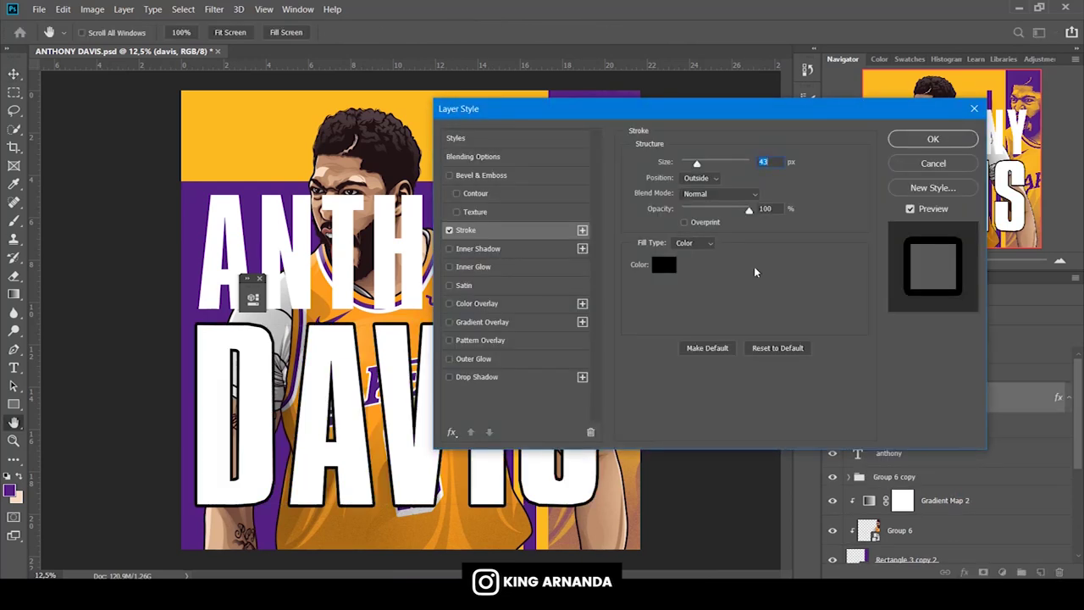
click(705, 180)
click(690, 204)
click(702, 178)
click(702, 178)
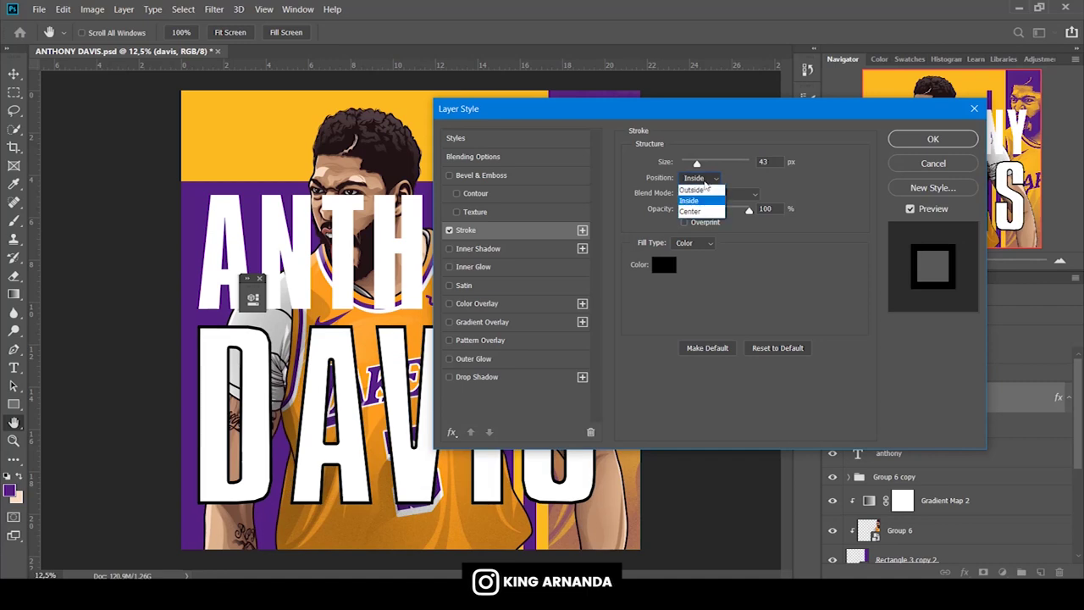
click(709, 212)
click(702, 178)
click(689, 211)
click(699, 193)
click(693, 201)
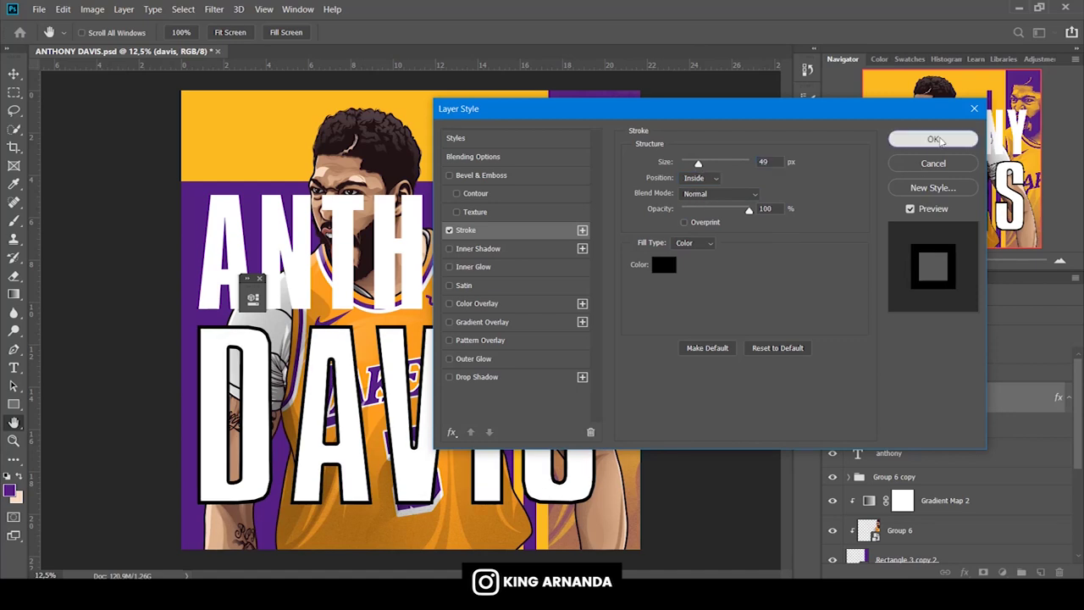
click(932, 139)
Convert the davis layer to a smart object.
right_click(914, 396)
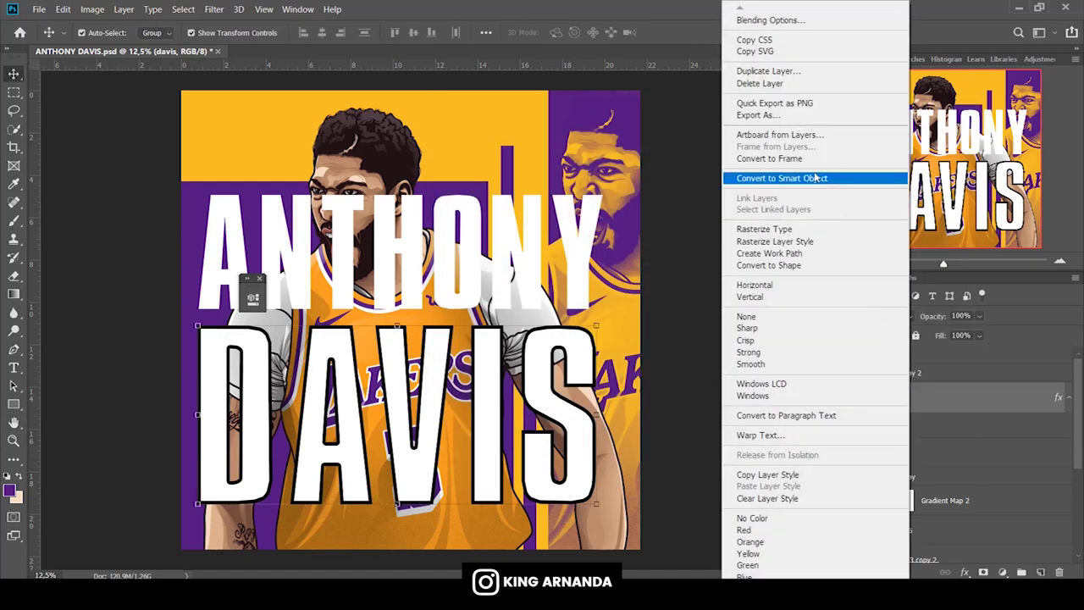
click(813, 173)
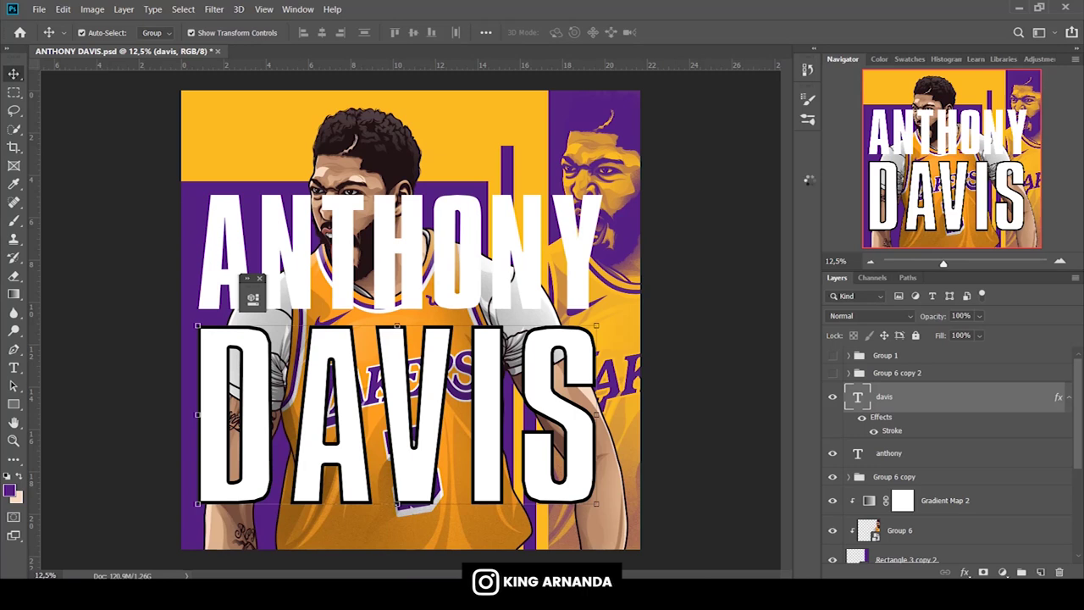
right_click(13, 278)
click(93, 302)
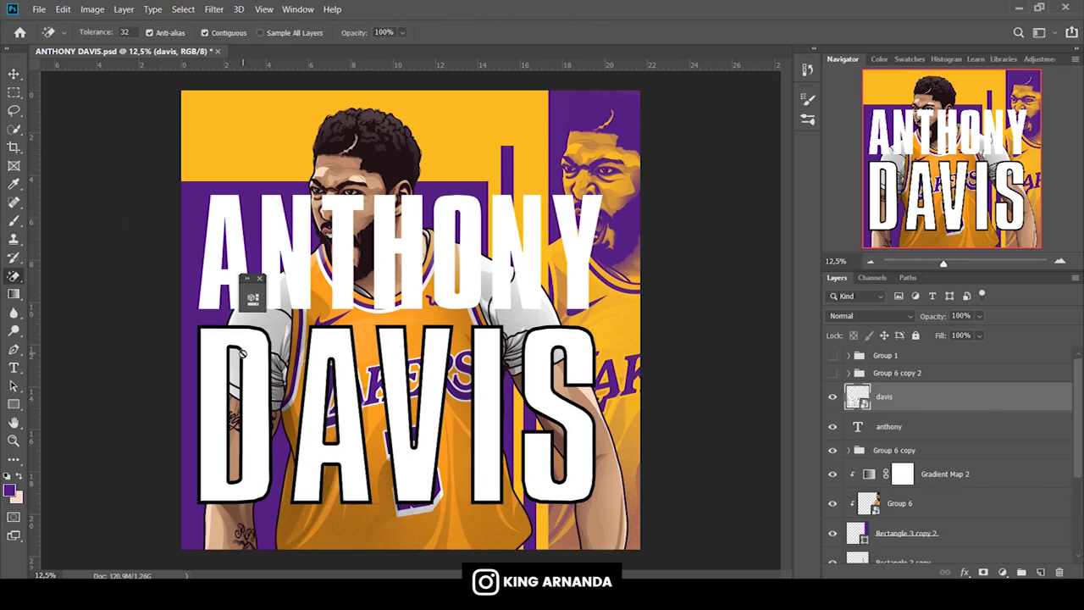
Rasterize DAVIS and magic-erase the white fill inside each letter.
click(219, 345)
click(545, 240)
click(540, 349)
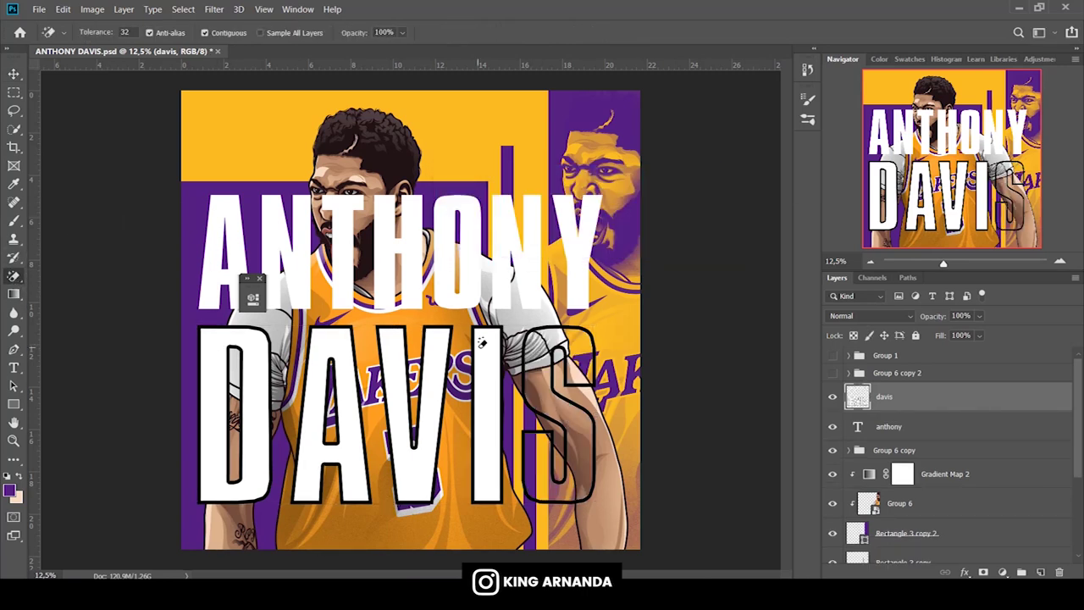
click(483, 342)
click(433, 339)
click(330, 353)
click(268, 351)
Add a white #ffffff Color Overlay to DAVIS and convert it to a smart object.
click(964, 573)
click(971, 514)
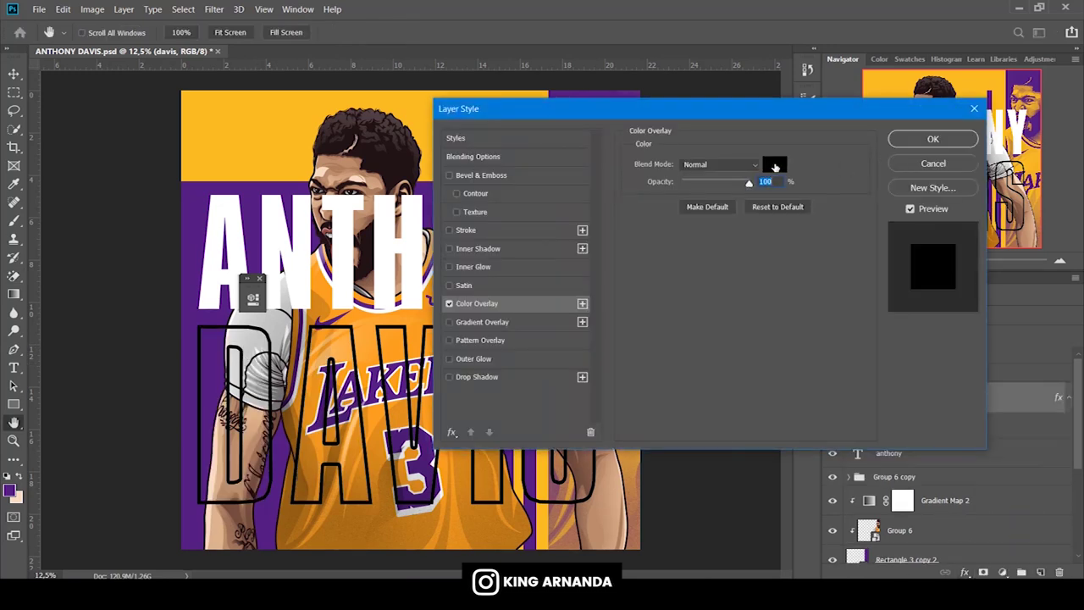
click(774, 166)
text(ffffff)
key(Return)
key(Return)
right_click(935, 392)
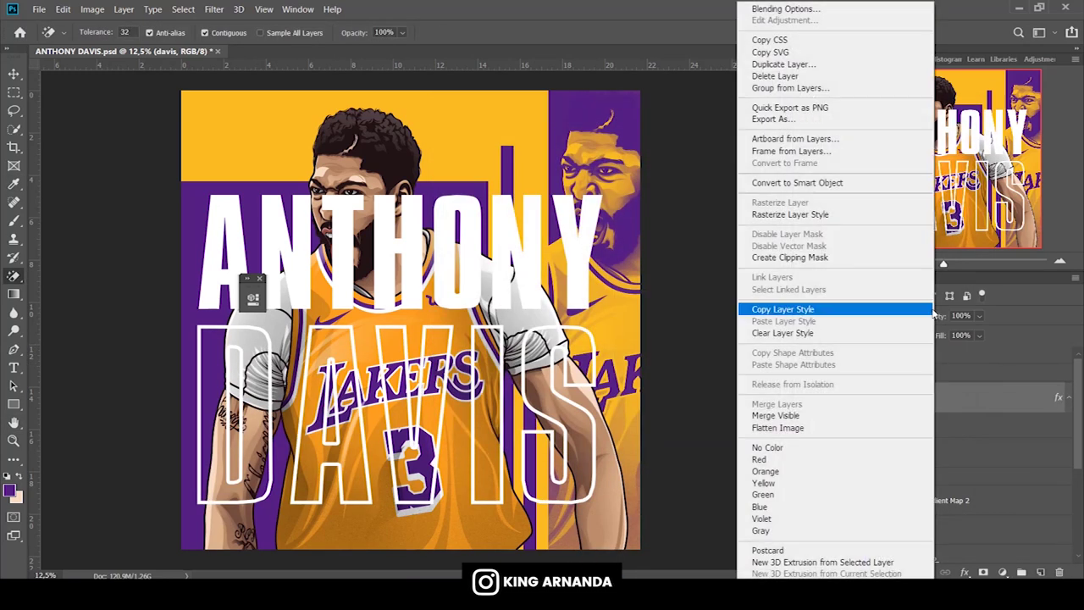
click(853, 182)
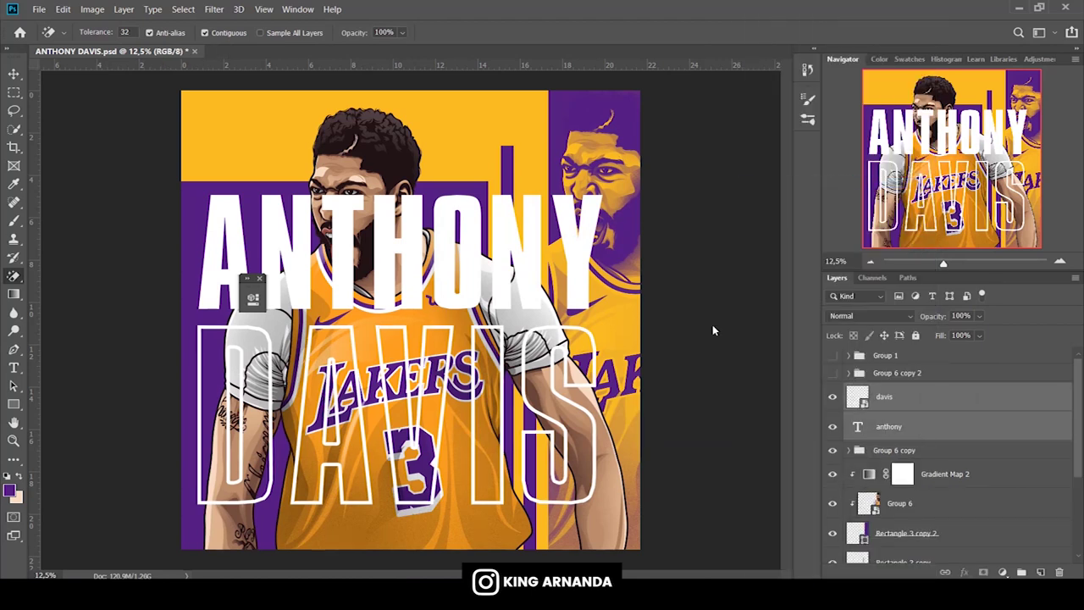
click(14, 74)
Rotate both name layers -90° and shrink them onto the canvas's left edge.
key(ctrl+t)
drag(618, 182, 618, 542)
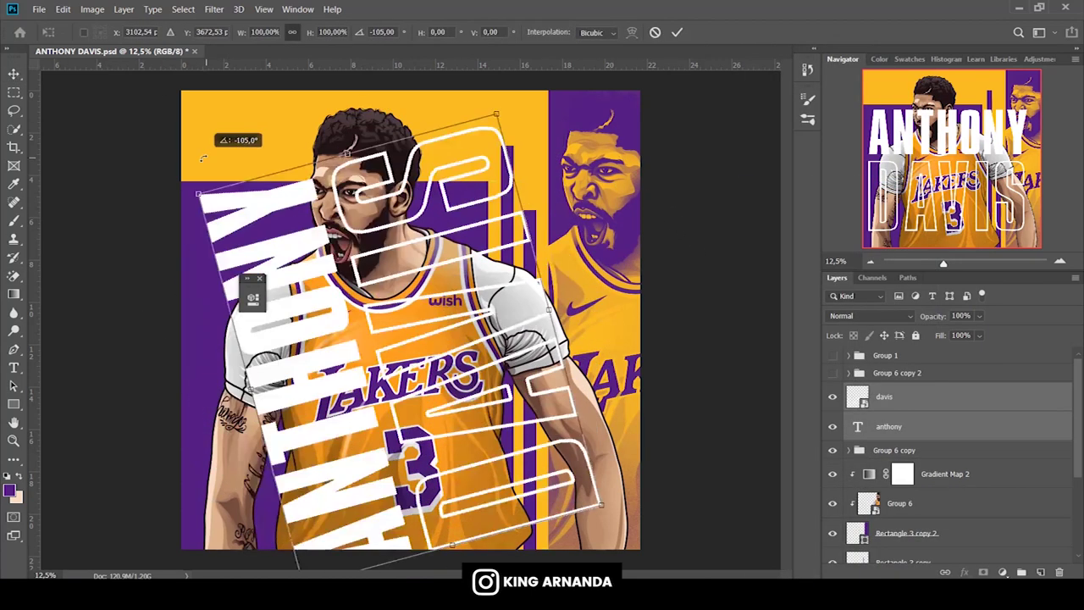
drag(606, 101, 517, 200)
drag(469, 291, 302, 146)
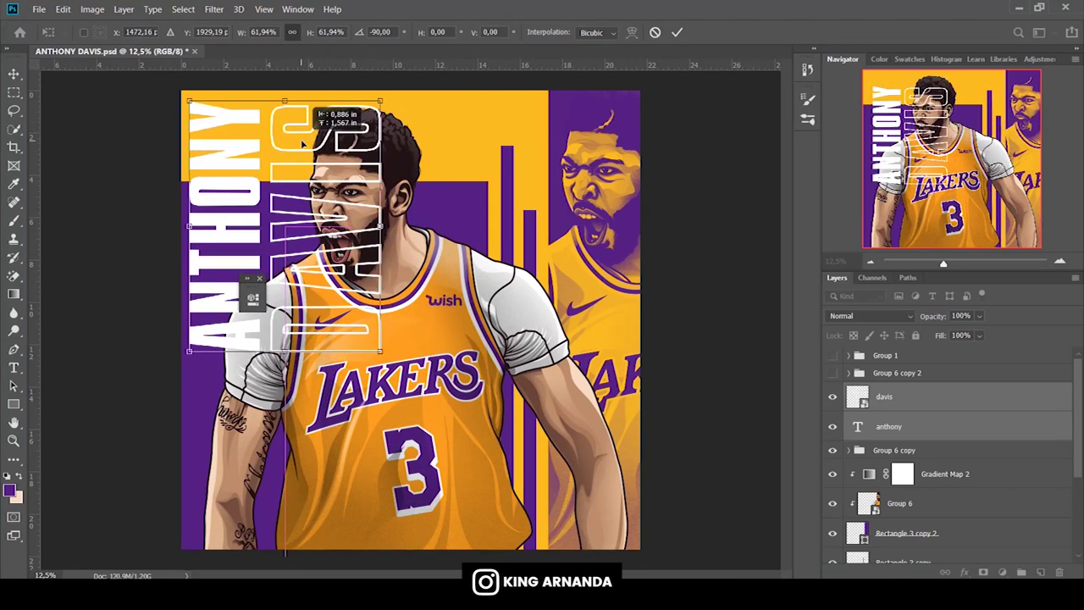
drag(302, 145, 298, 140)
key(Return)
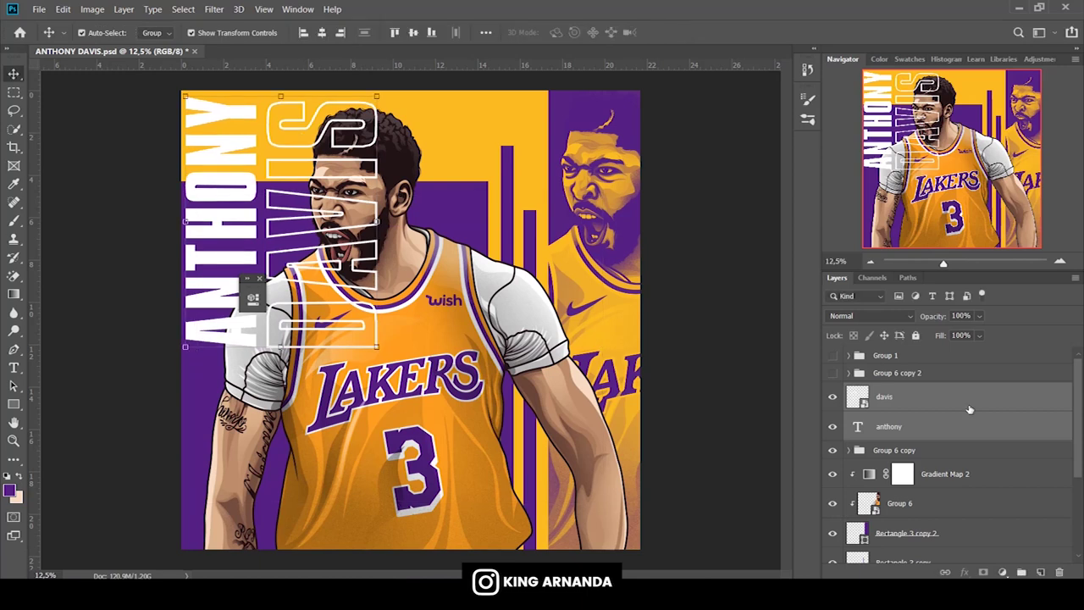
Move davis behind the player artwork and shift a duplicate of it to the right.
drag(887, 401, 932, 411)
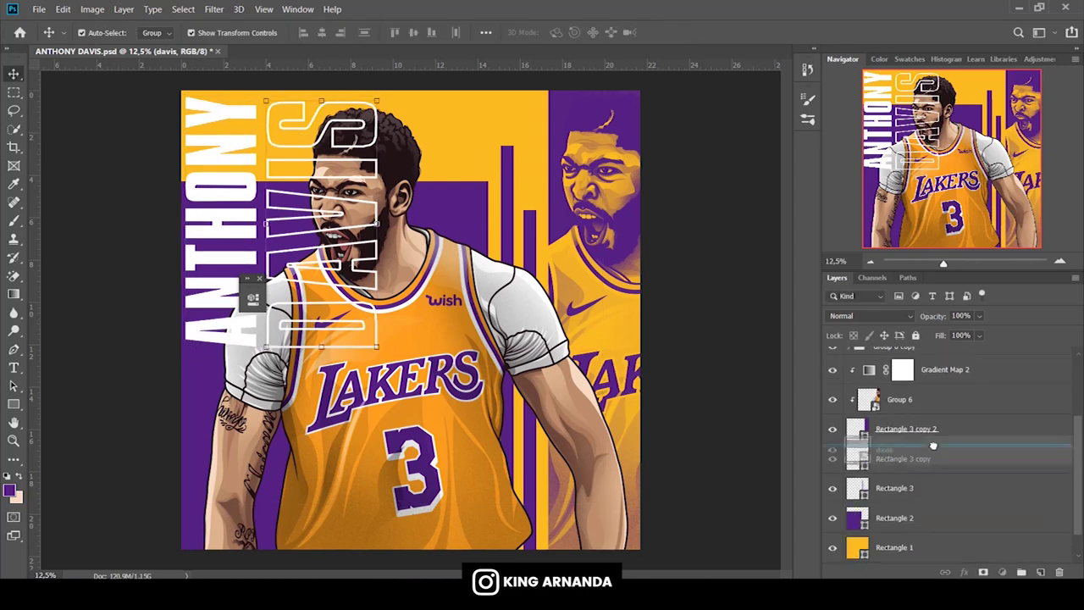
drag(932, 412, 931, 405)
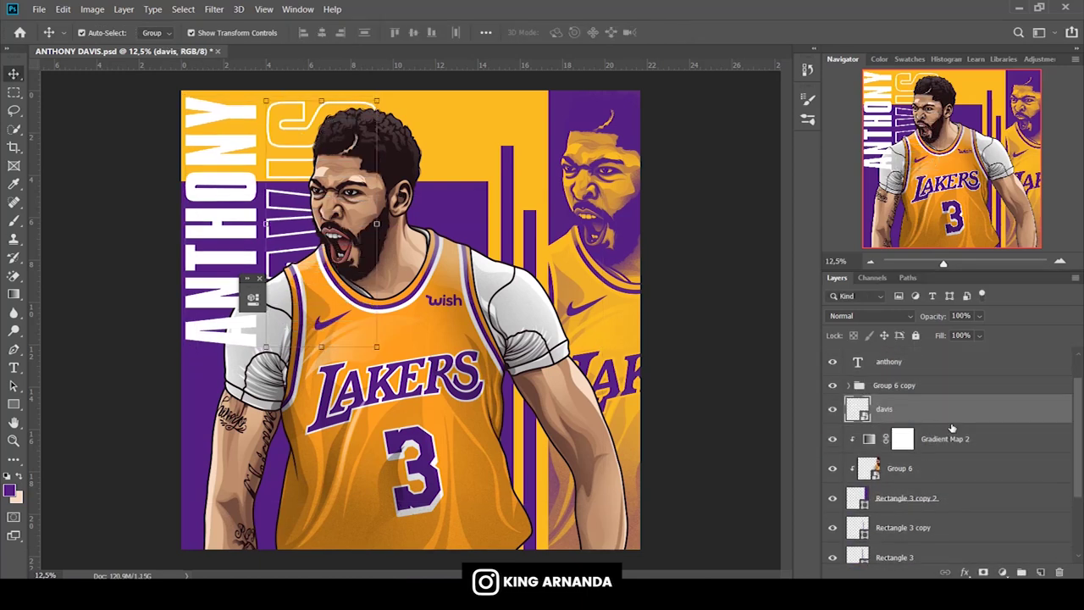
key(ctrl+j)
key(ctrl+t)
drag(305, 127, 430, 135)
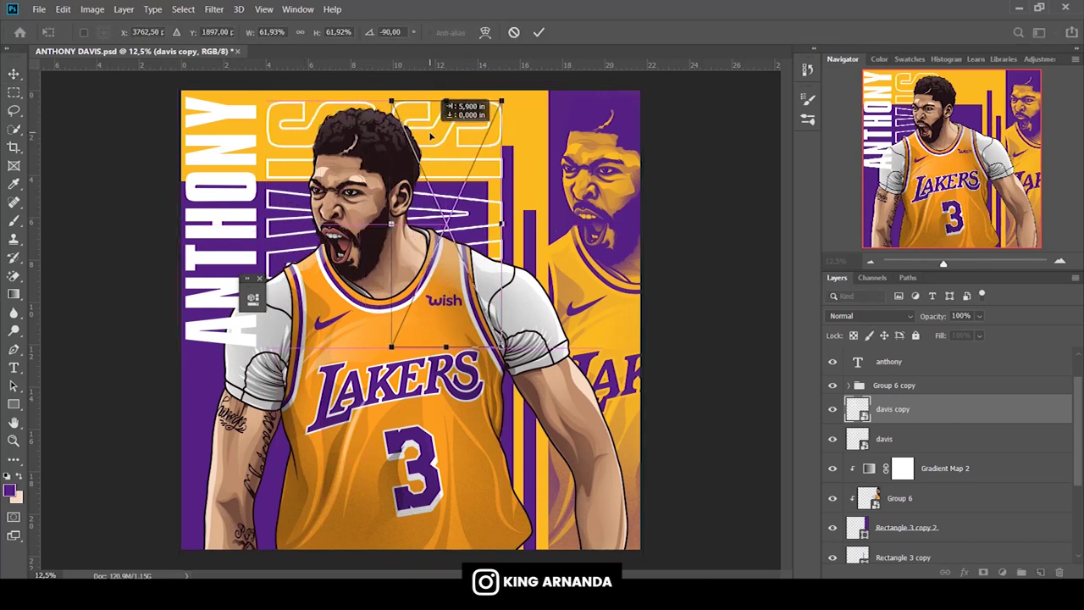
Place the davis copy and move its layer above Group 6 copy.
drag(431, 135, 430, 136)
key(Return)
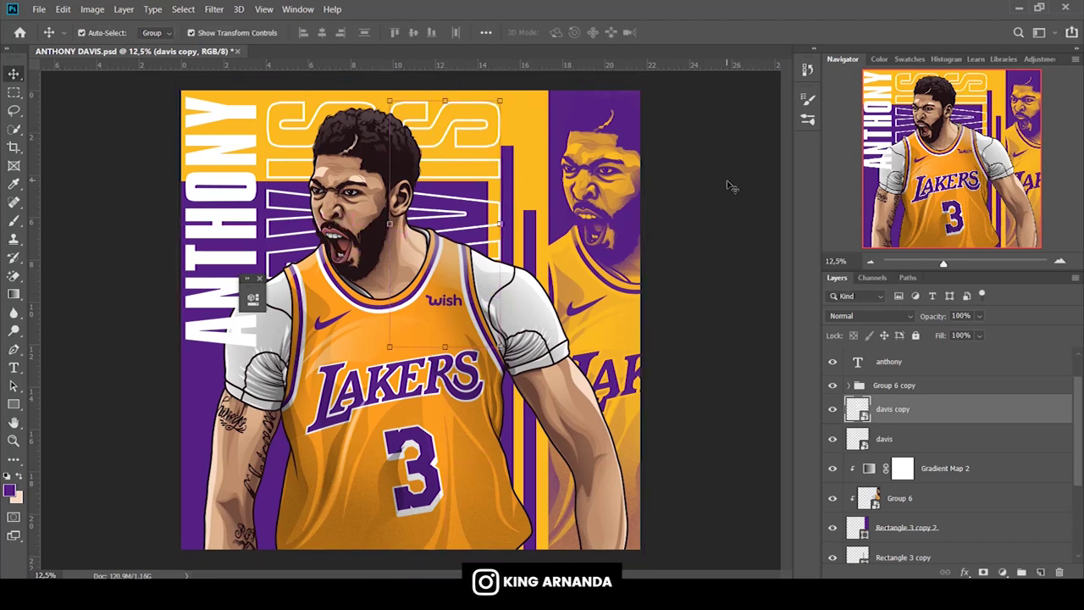
drag(903, 408, 906, 375)
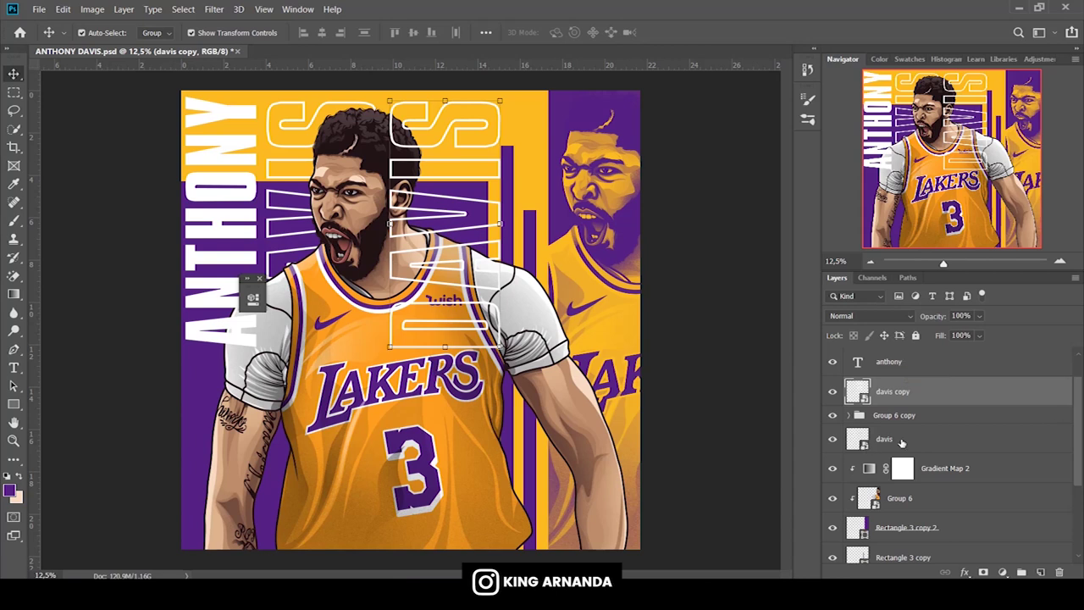
Scale ANTHONY and both DAVIS layers to 106.61% and move them upward.
shift+click(901, 442)
ctrl+click(906, 414)
ctrl+click(889, 361)
key(ctrl+t)
drag(499, 95, 510, 89)
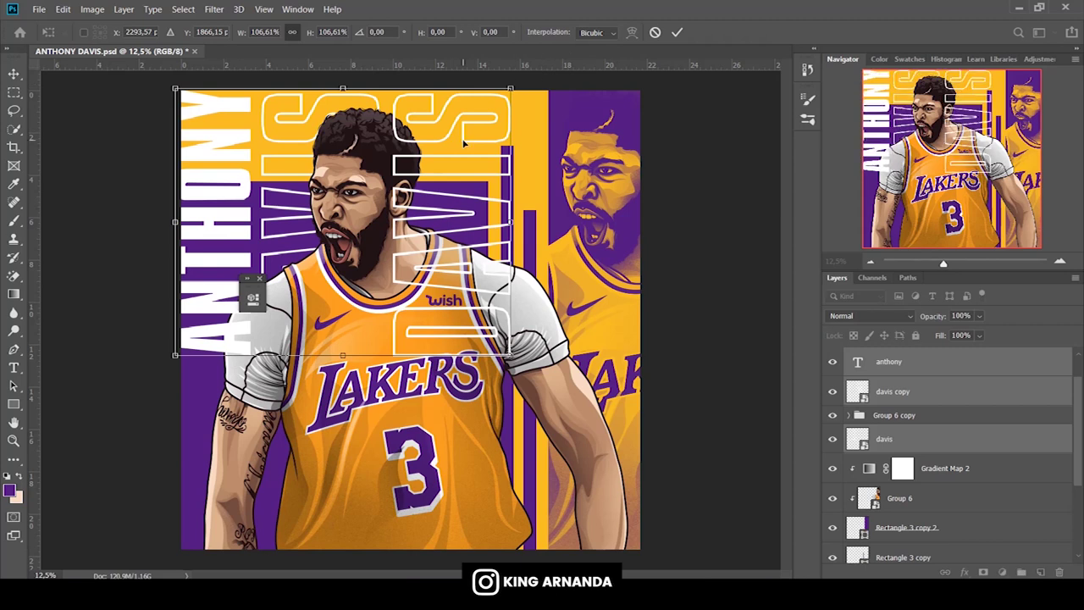
drag(463, 144, 465, 127)
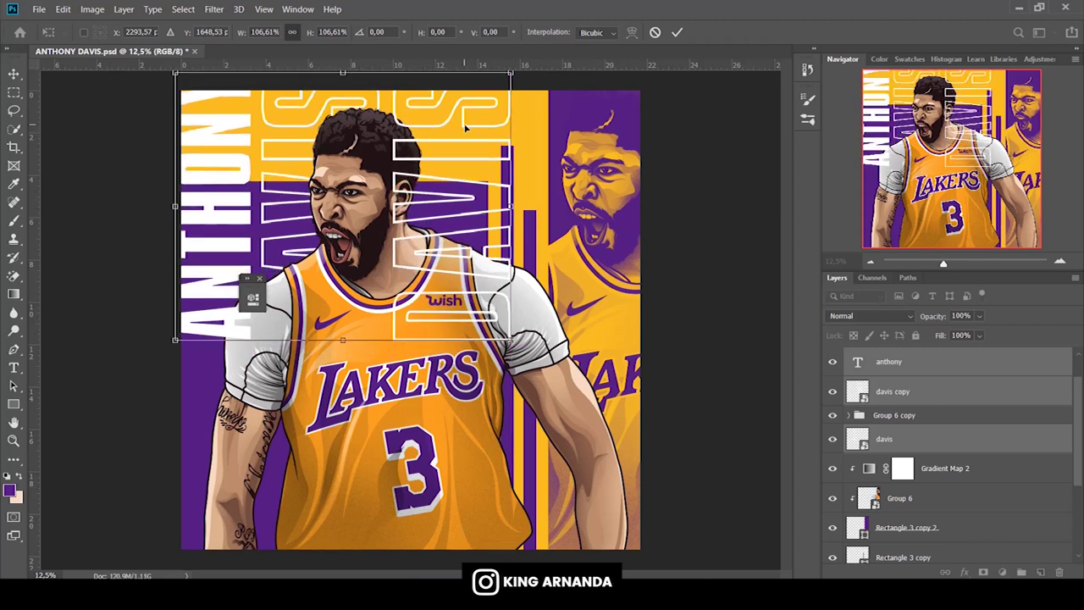
key(Return)
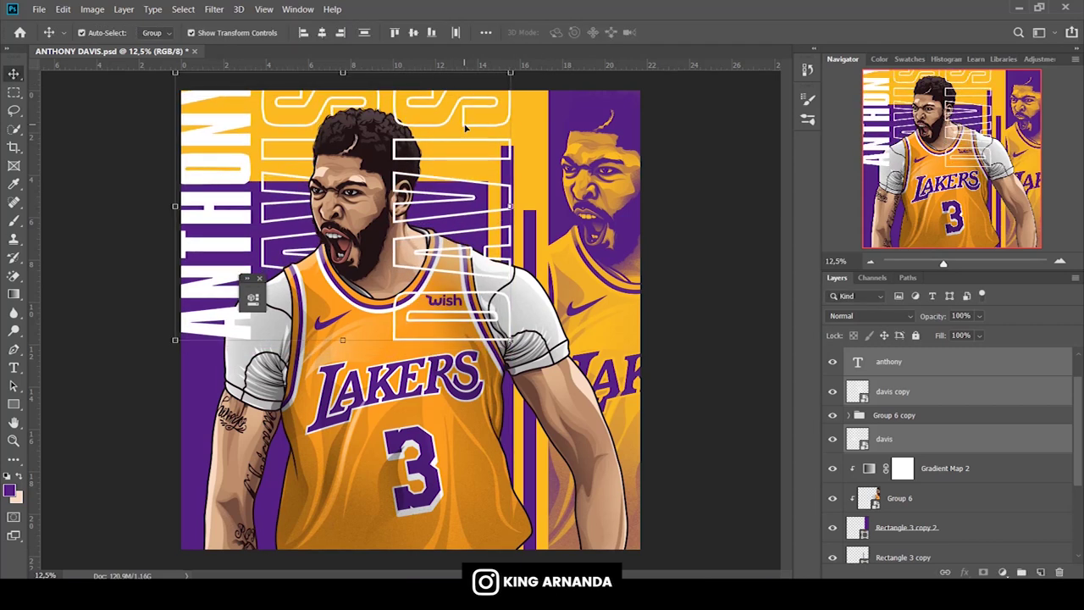
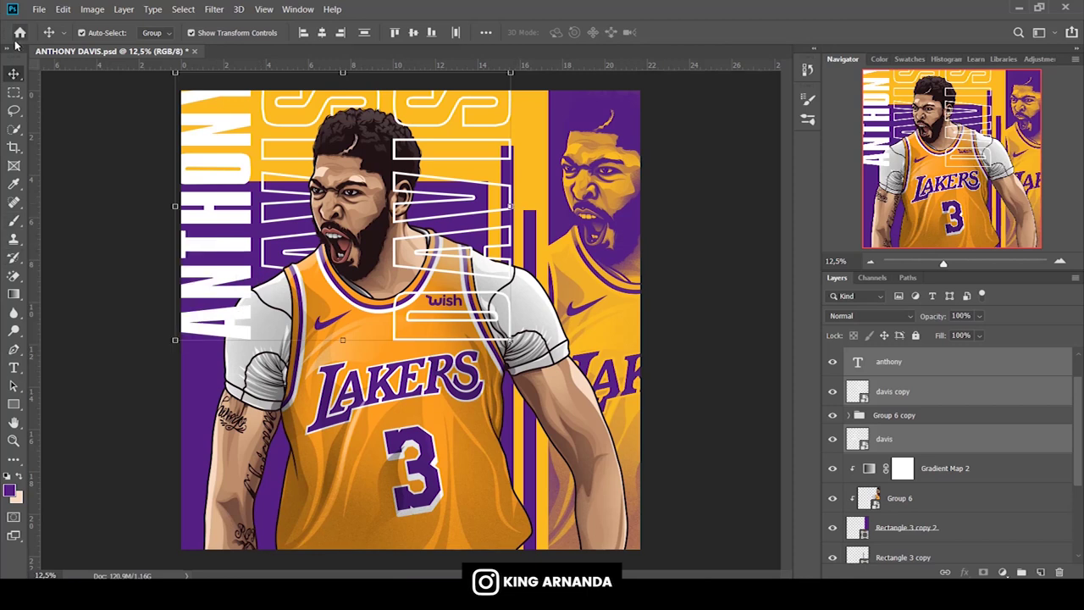
Nudge the name text right and add a new empty layer above davis.
key(shift+Right)
key(shift+Right)
key(shift+Right)
click(13, 221)
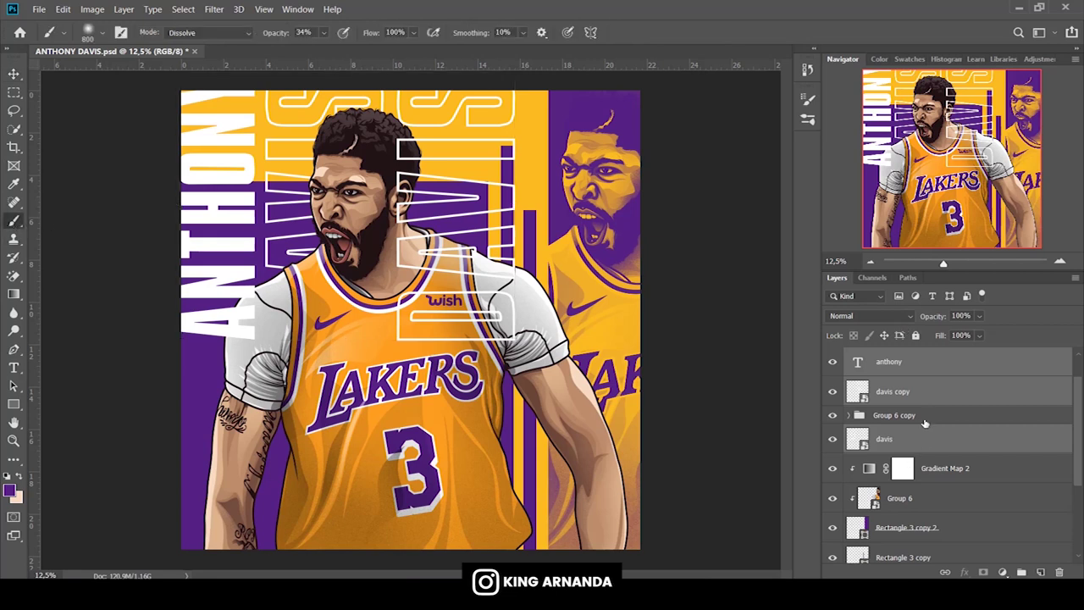
click(925, 435)
click(1038, 572)
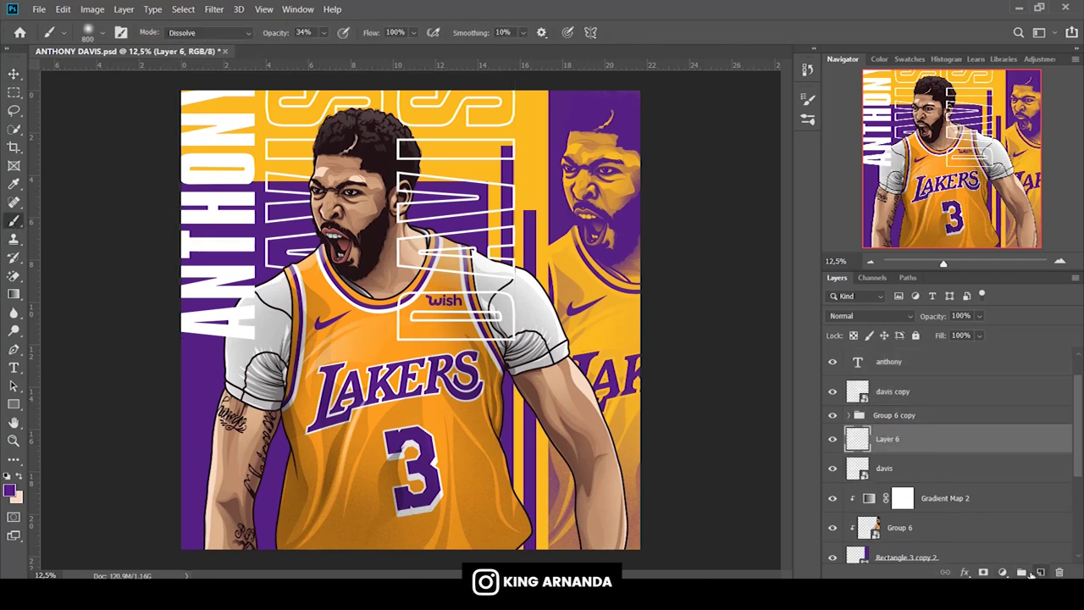
Select an ink splatter brush tip from the Brush preset picker.
click(101, 32)
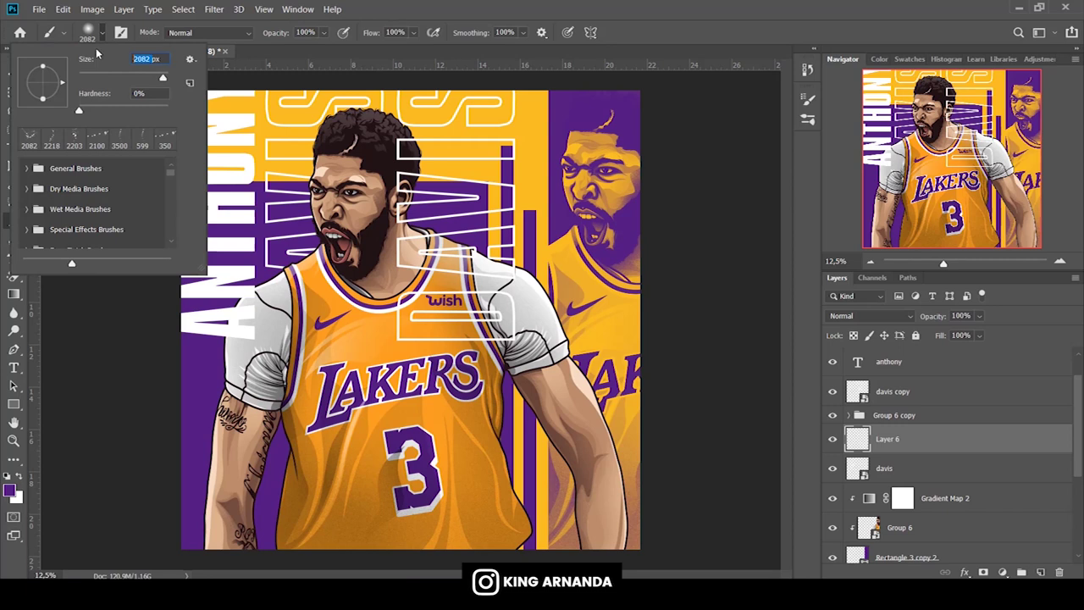
text(800)
key(Return)
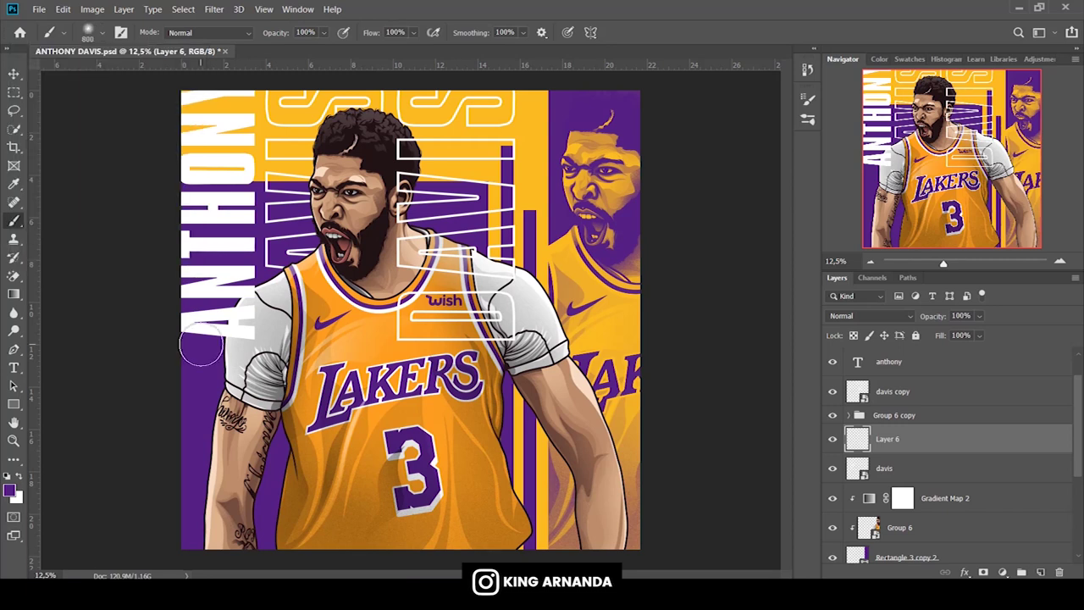
click(102, 36)
scroll(146, 195, up, 5)
scroll(146, 194, down, 5)
scroll(146, 194, up, 2)
scroll(146, 195, up, 3)
scroll(127, 203, up, 3)
scroll(102, 211, up, 3)
scroll(72, 228, up, 3)
scroll(72, 228, up, 3)
scroll(73, 228, up, 2)
click(26, 224)
click(76, 237)
Move Layer 6 to the top of the stack and enlarge the brush to 3900 px.
scroll(76, 240, down, 2)
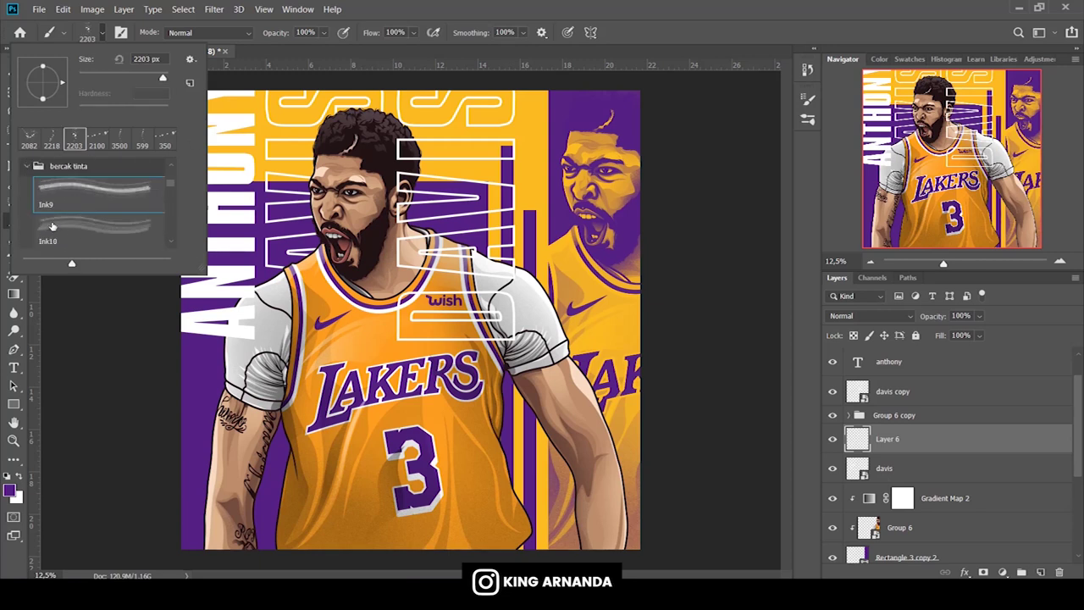
click(331, 9)
drag(901, 441, 889, 351)
key(bracketright)
key(bracketright)
key(bracketright)
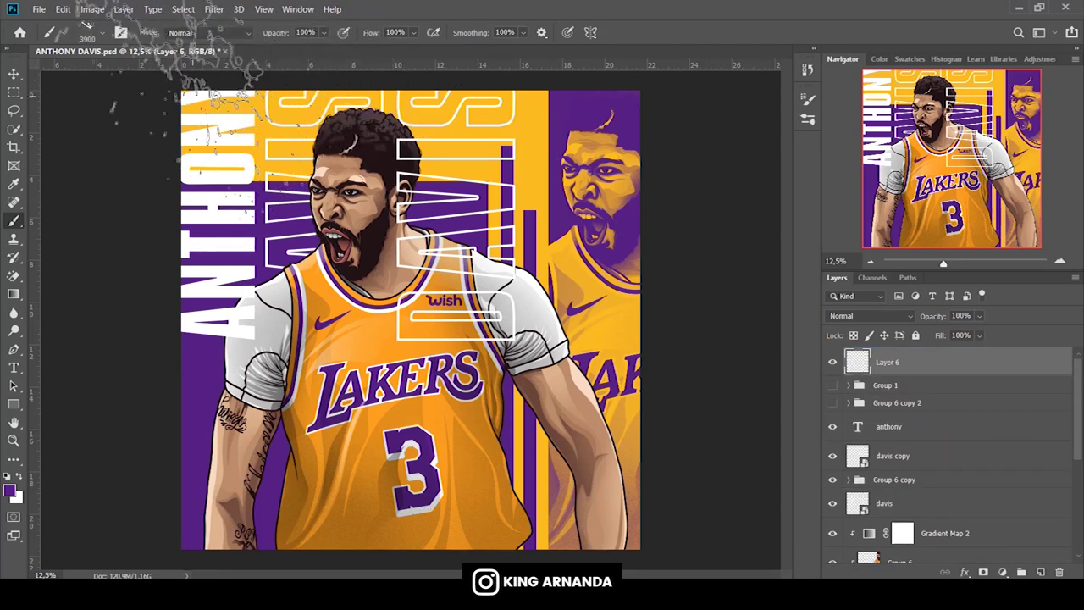
Stamp white splatter over ANTHONY, the lower-left edge and the bottom, using the Ink12 tip.
click(271, 212)
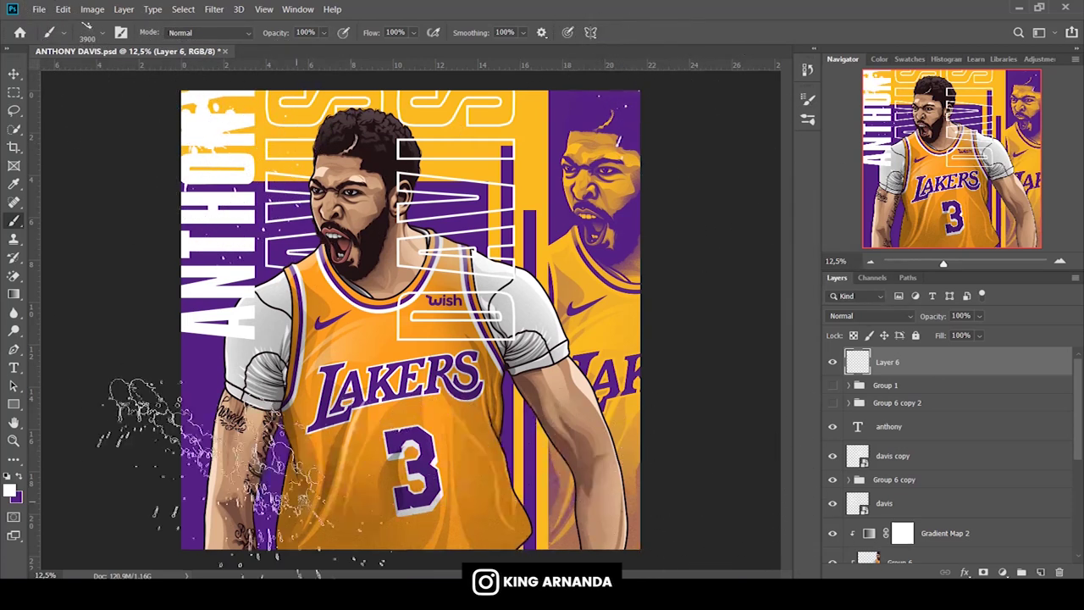
click(102, 448)
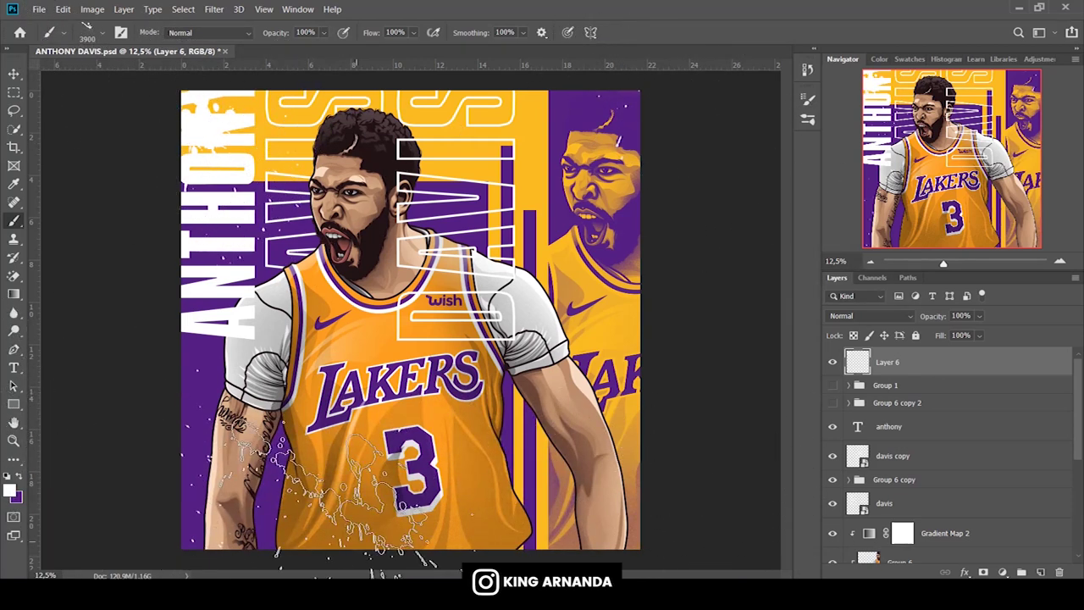
scroll(584, 482, down, 2)
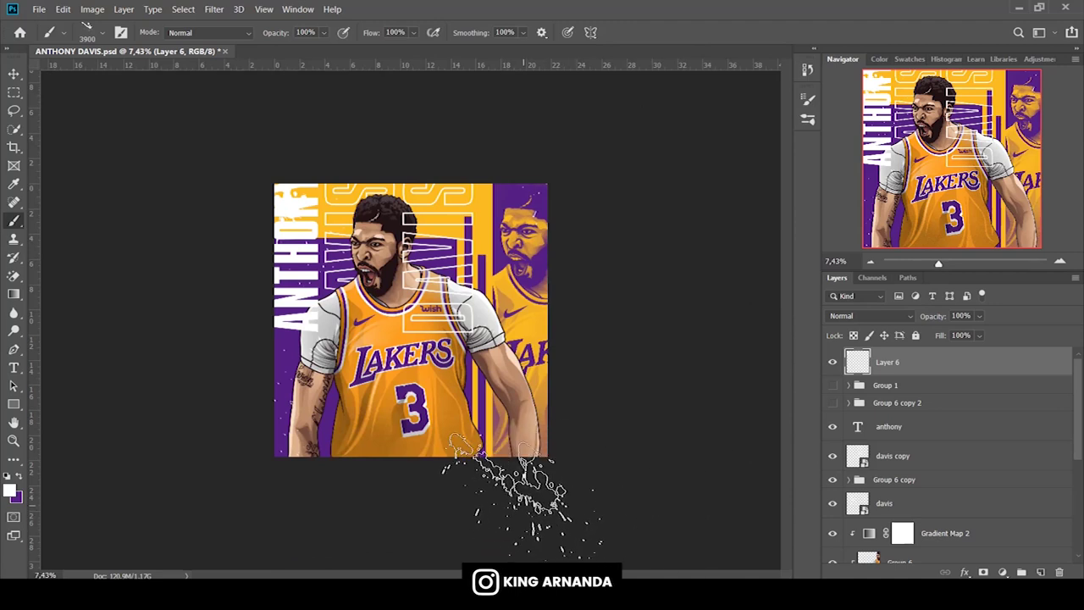
click(101, 33)
click(93, 203)
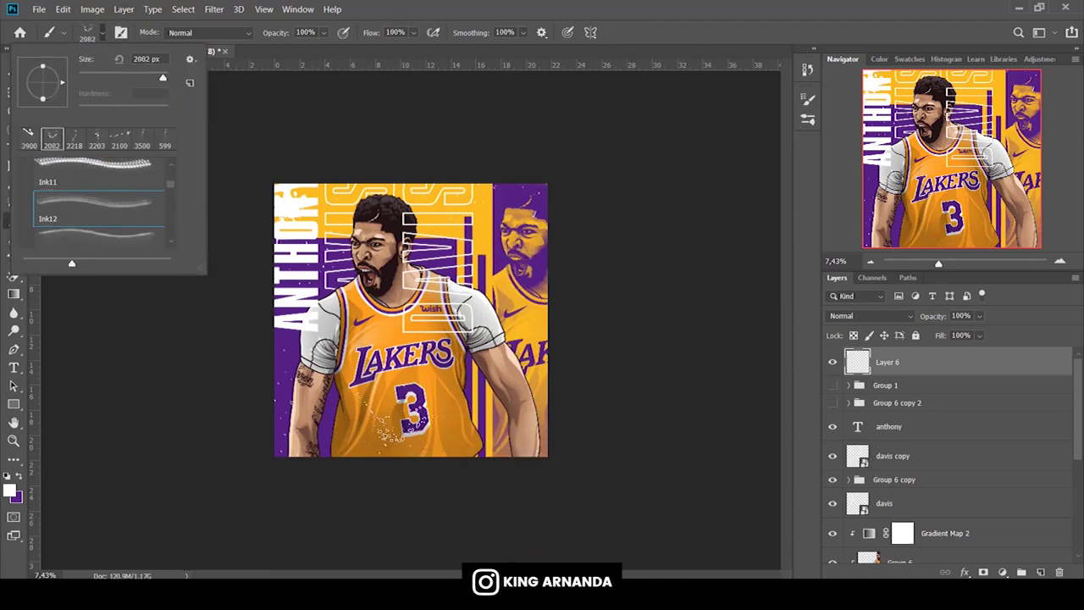
click(385, 461)
key(bracketright)
key(bracketright)
key(bracketright)
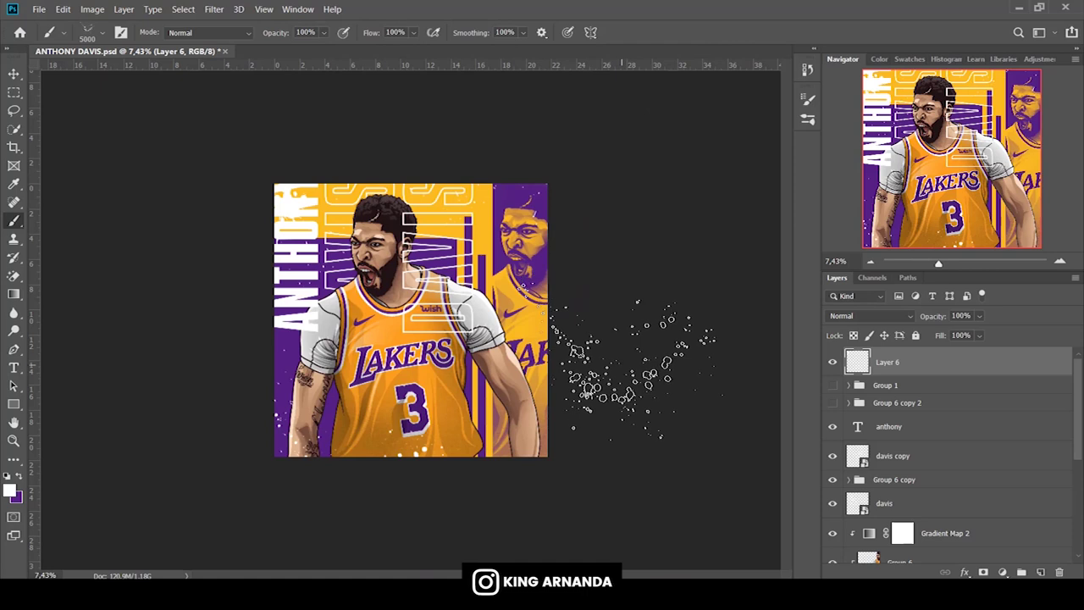
Switch to a different ink splatter tip sized to 5000 px.
click(102, 33)
scroll(113, 187, down, 1)
click(94, 203)
key(Return)
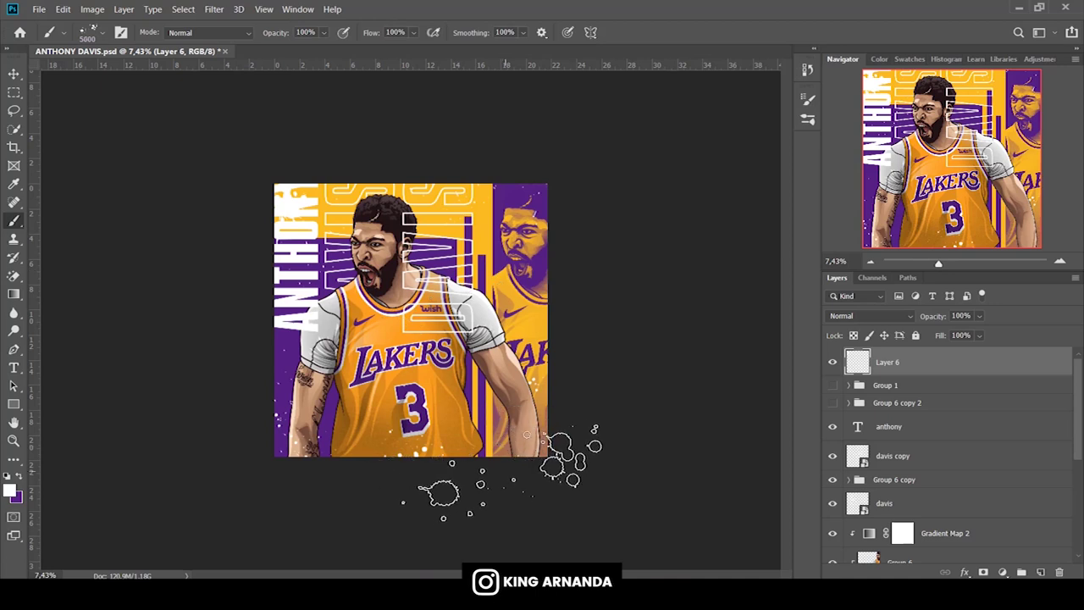
key(bracketright)
key(bracketright)
key(bracketright)
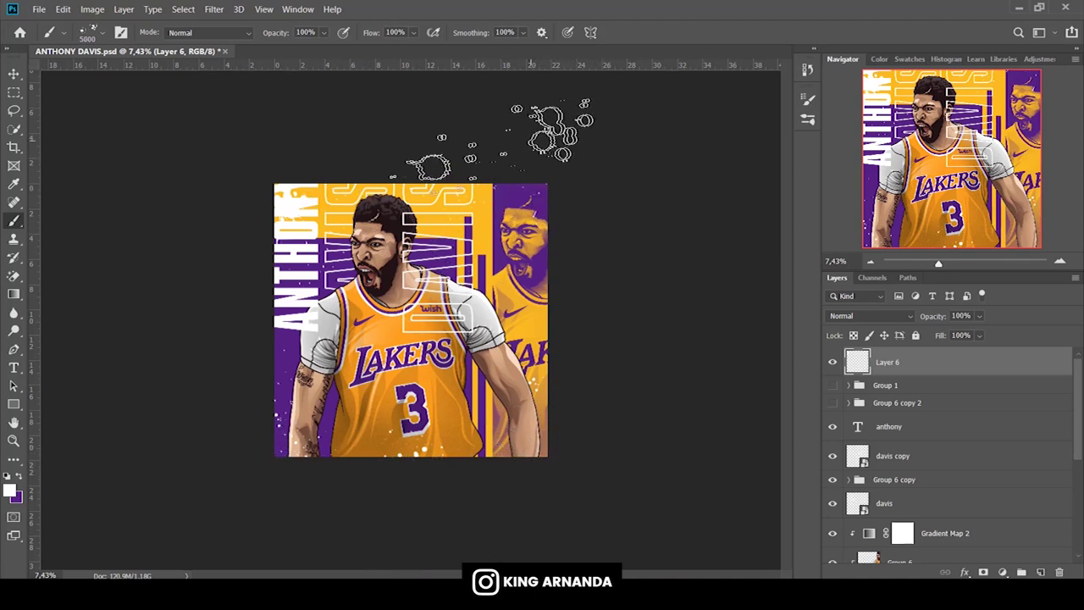
Stamp a diagonal white streak at lower left with the Paint1 tip at 4600 px.
click(64, 32)
click(97, 219)
click(329, 296)
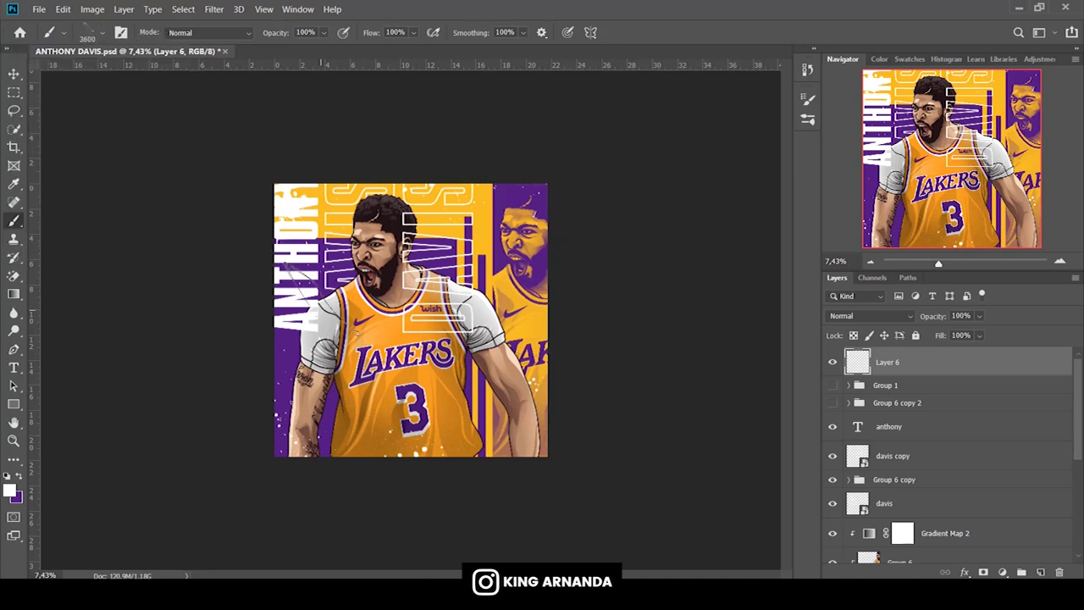
key(bracketright)
key(bracketright)
key(bracketright)
click(292, 365)
key(ctrl+z)
click(271, 398)
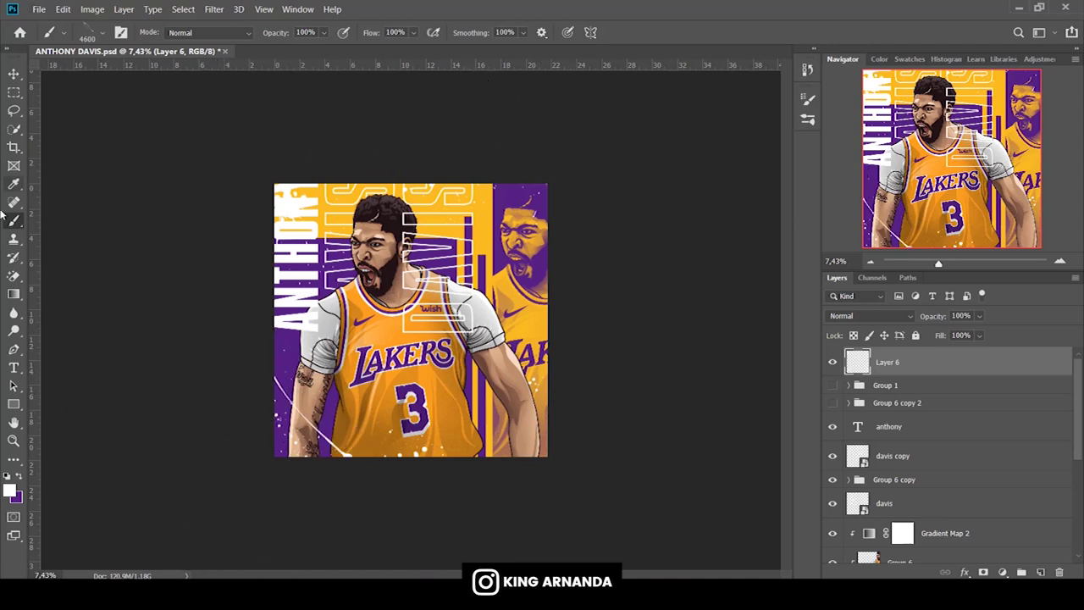
click(12, 274)
Erase with a splatter tip, then add white splatter at the bottom-right with a 5000 px brush.
click(101, 32)
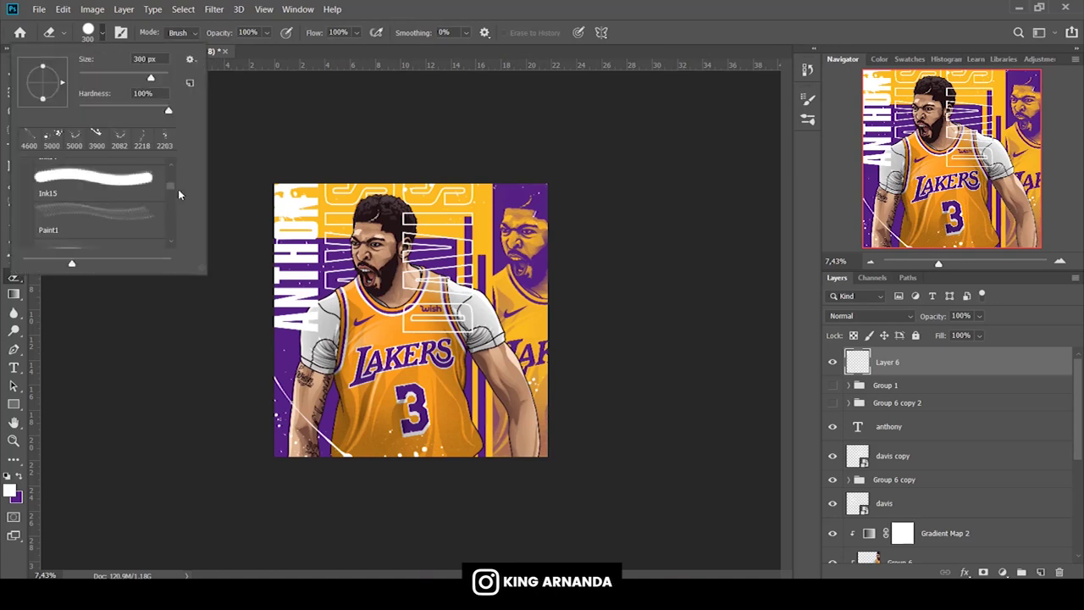
click(63, 138)
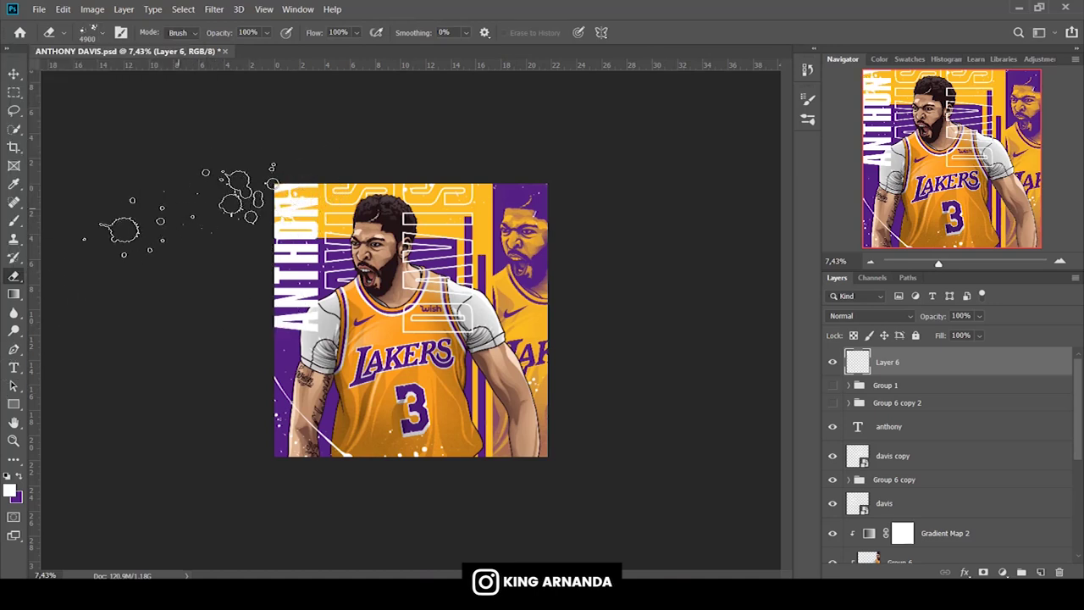
key(b)
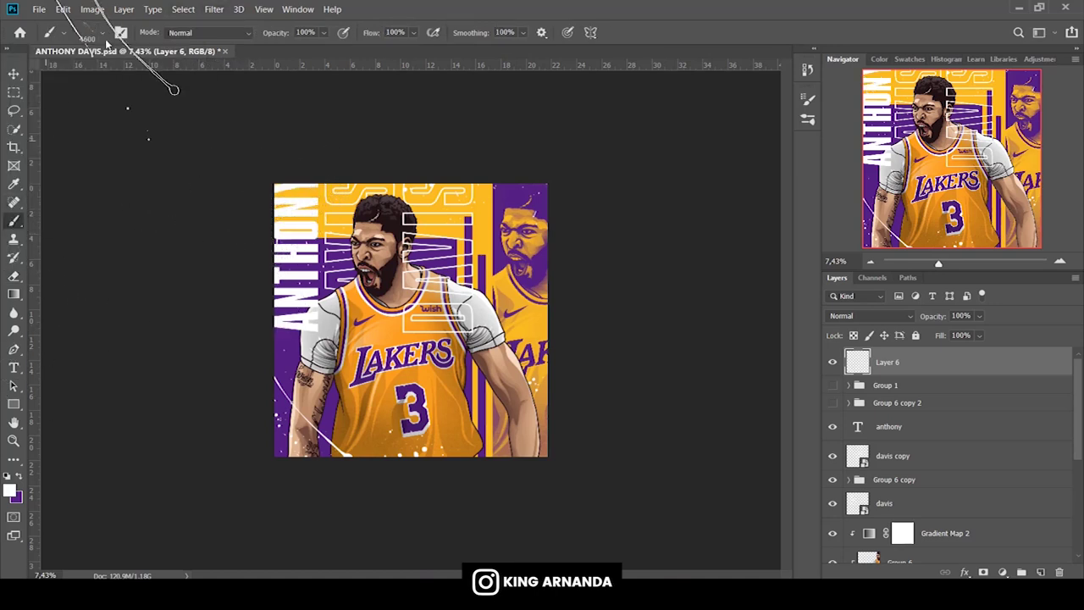
click(97, 32)
click(99, 178)
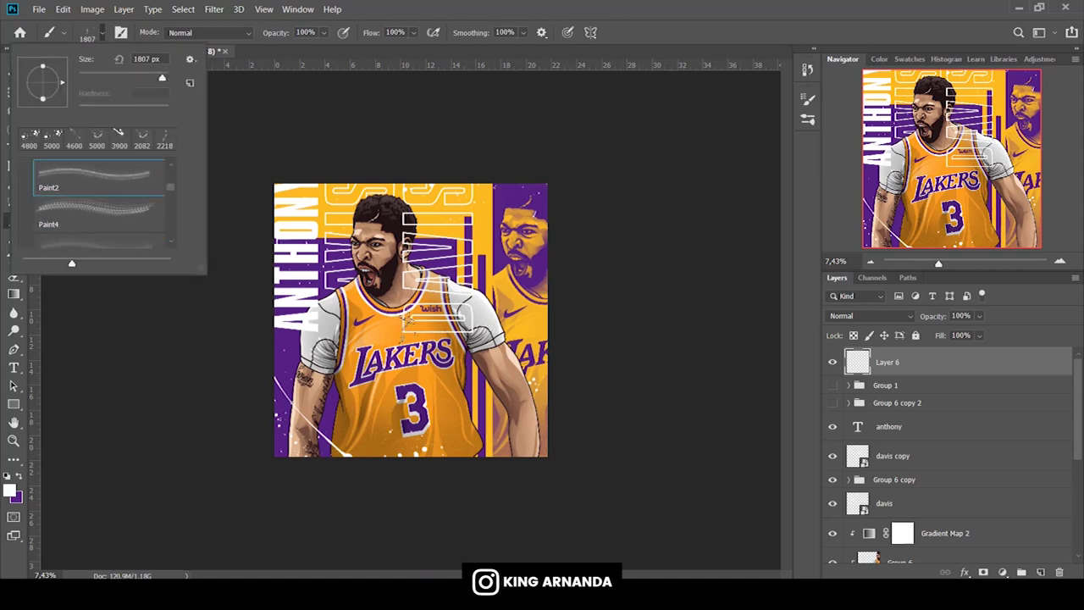
key(bracketright)
key(bracketright)
key(bracketright)
click(542, 499)
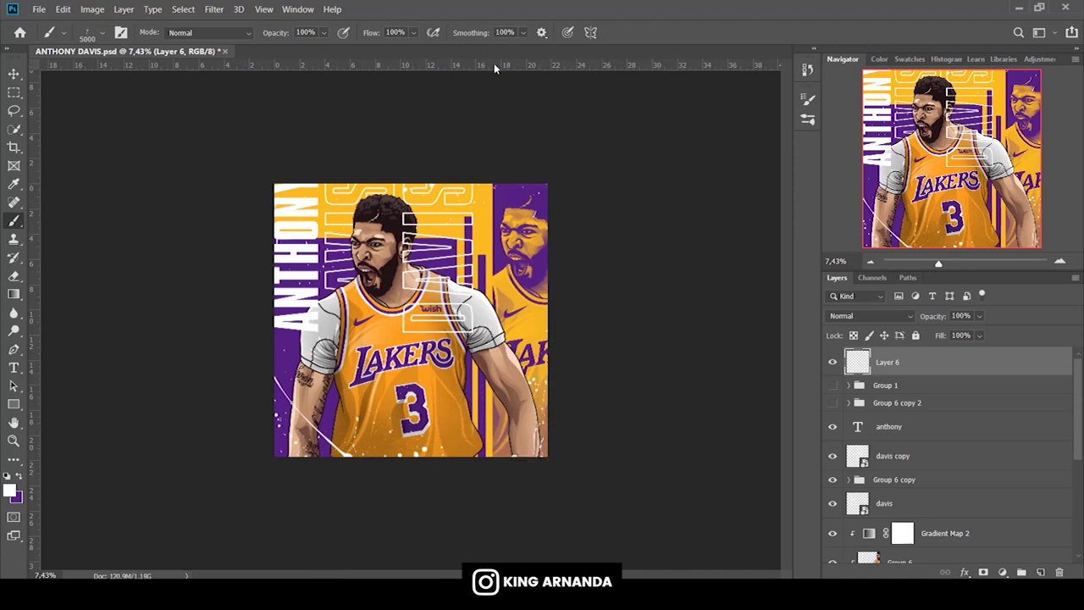
Try Sampled Brush tips 3, 6, 8 and 19, settling on Sampled Brush 20 at 5000 px.
click(93, 32)
click(93, 222)
scroll(93, 211, down, 2)
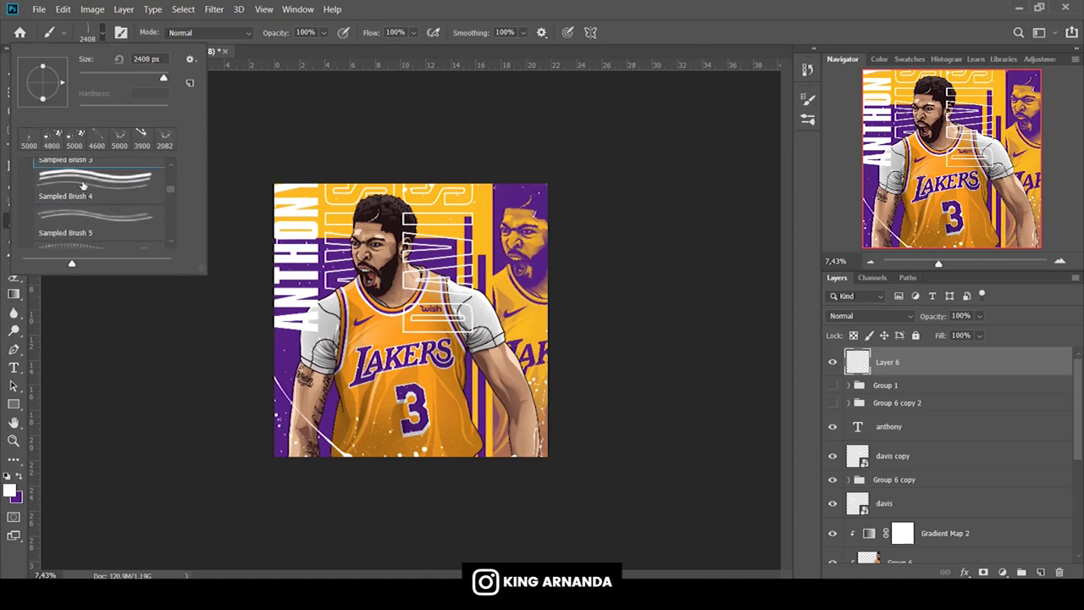
click(93, 204)
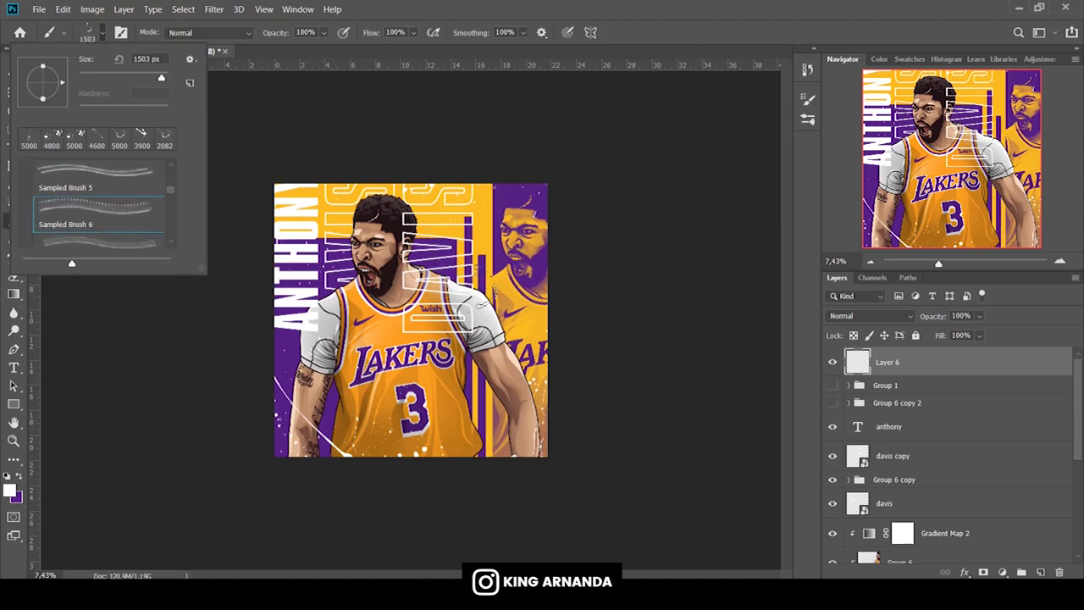
click(494, 73)
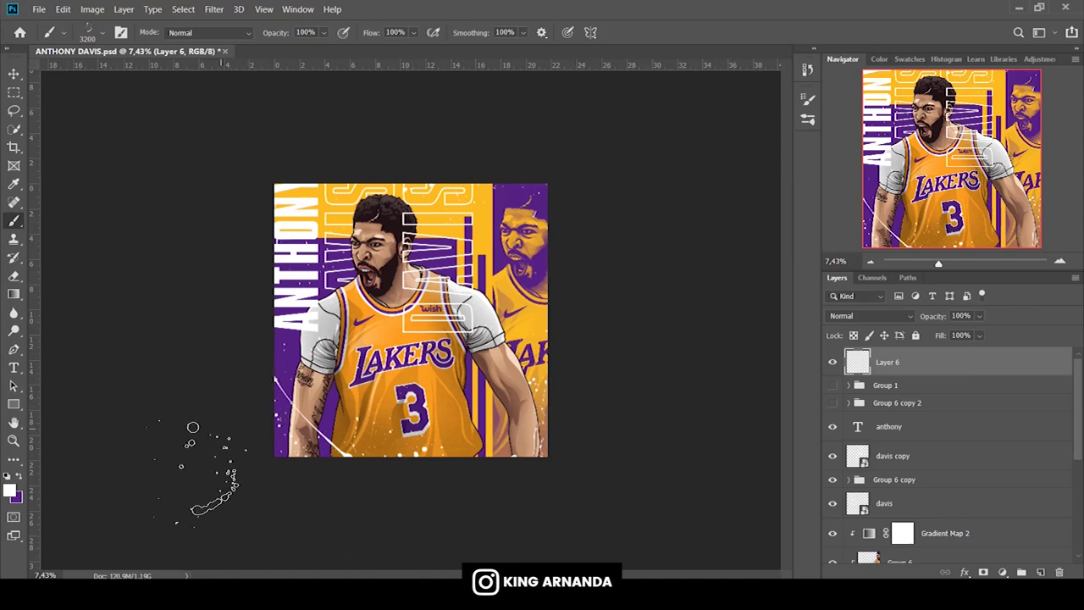
click(101, 35)
click(105, 198)
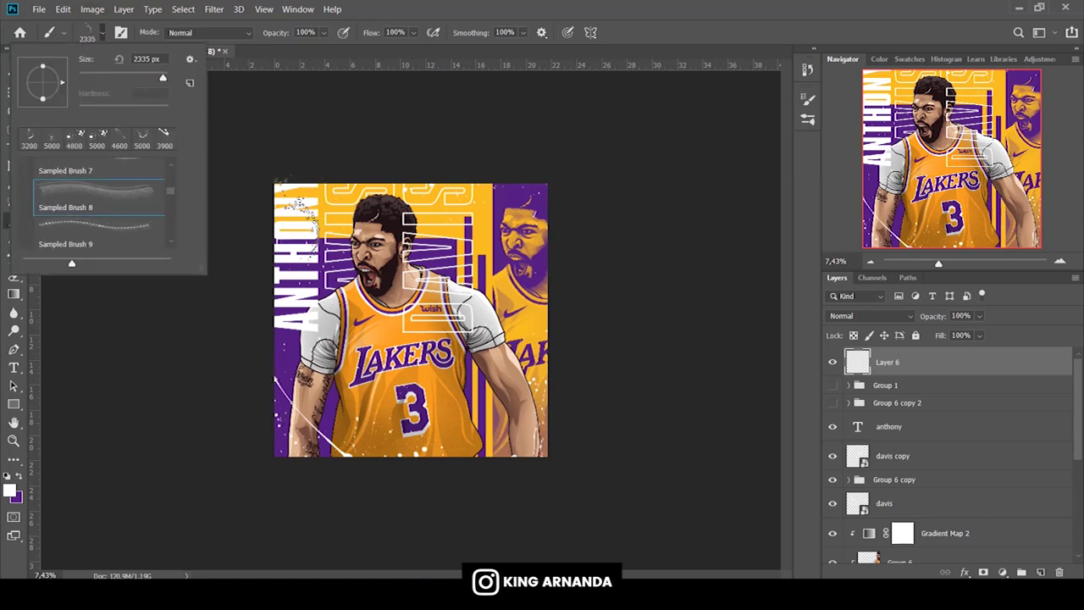
key(period)
key(period)
key(period)
key(period)
key(period)
key(period)
key(period)
key(period)
key(period)
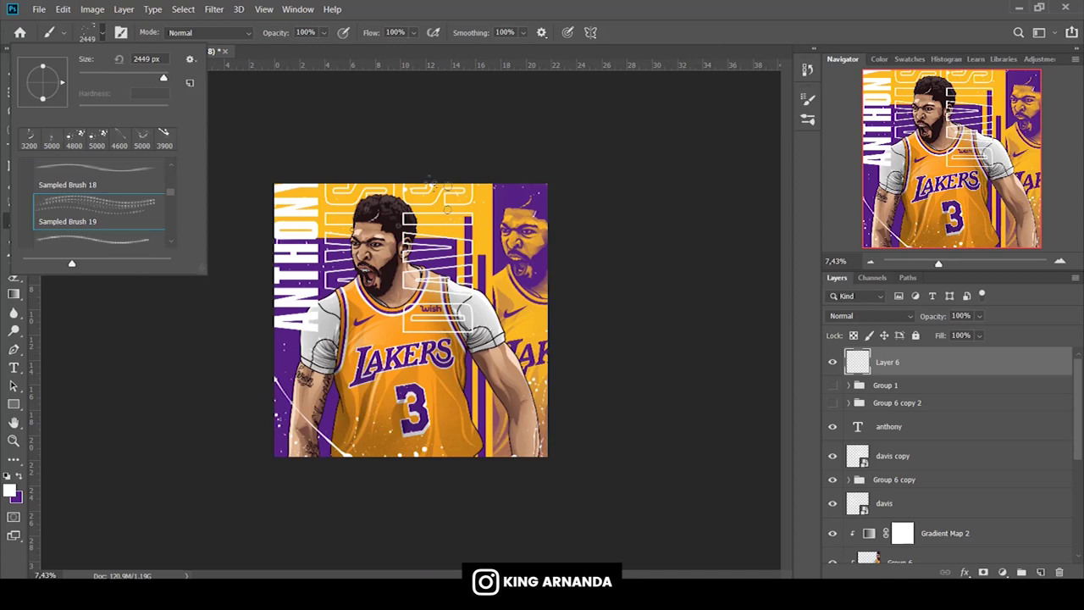
click(119, 236)
key(Return)
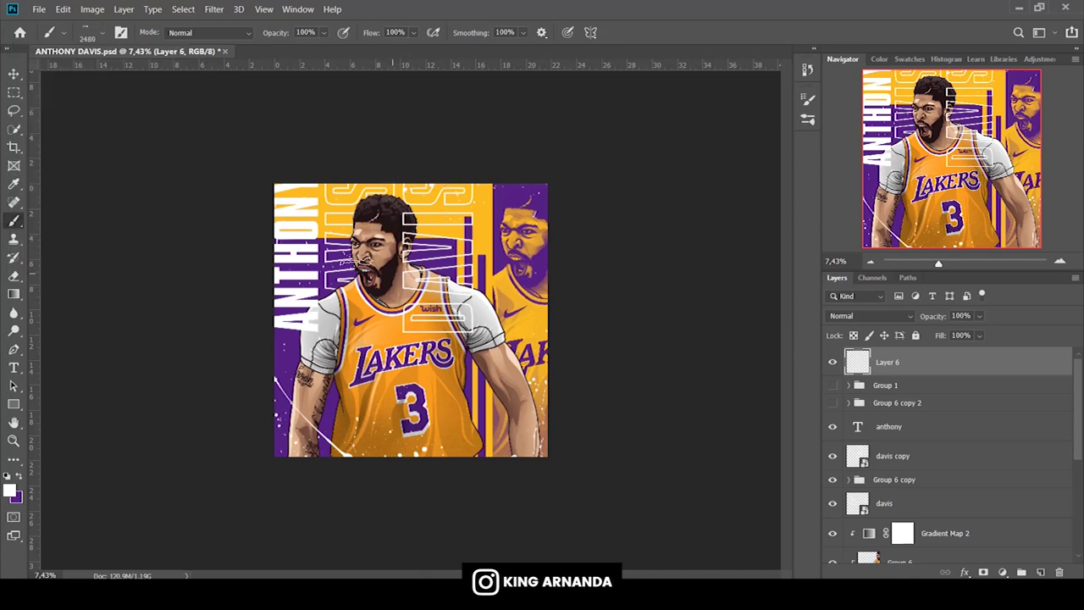
key(bracketright)
key(bracketright)
key(bracketright)
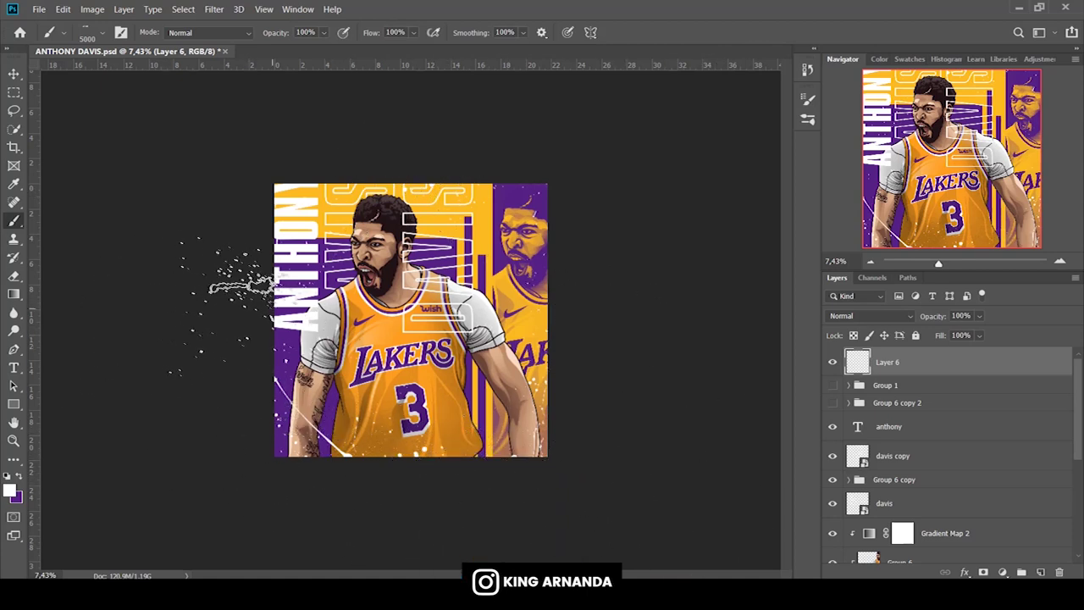
Paint a white spatter streak on new Layer 7, then give the Eraser a soft round tip.
click(1041, 572)
drag(354, 321, 292, 325)
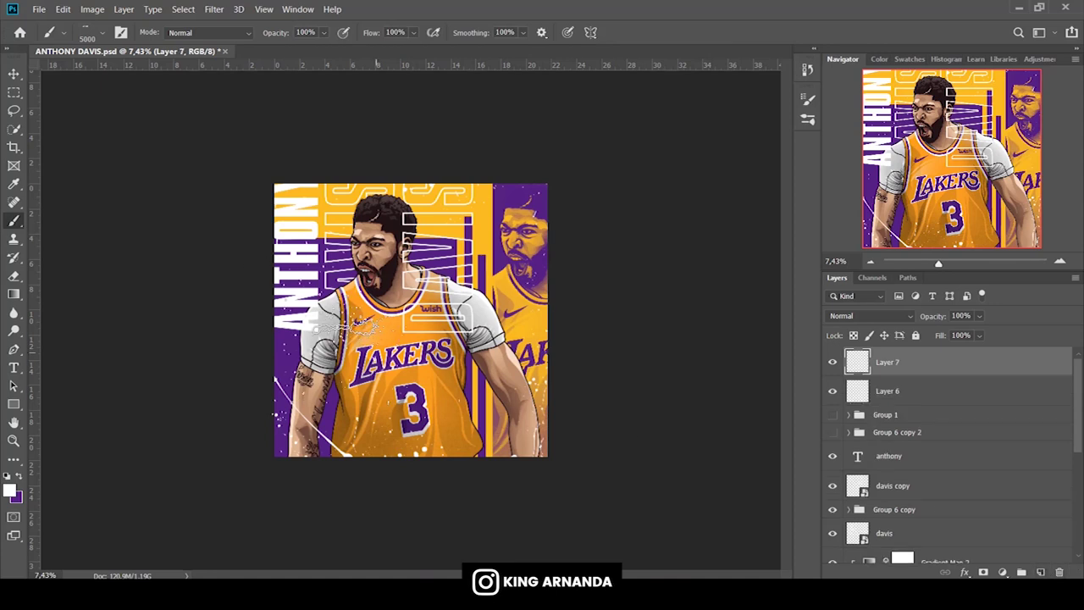
right_click(15, 278)
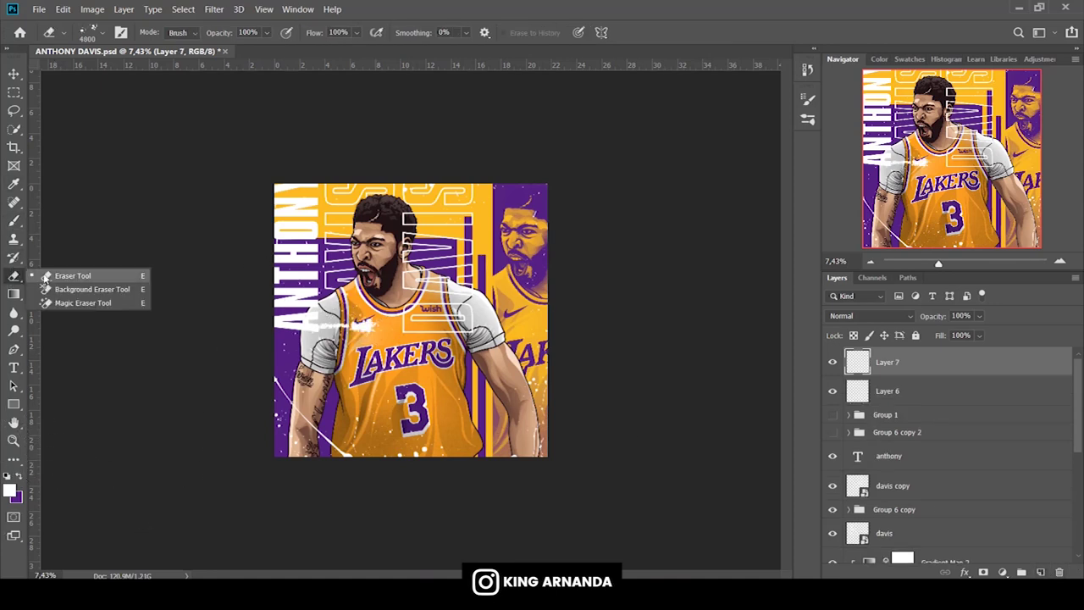
click(51, 276)
click(97, 38)
drag(171, 194, 171, 170)
click(27, 169)
click(85, 187)
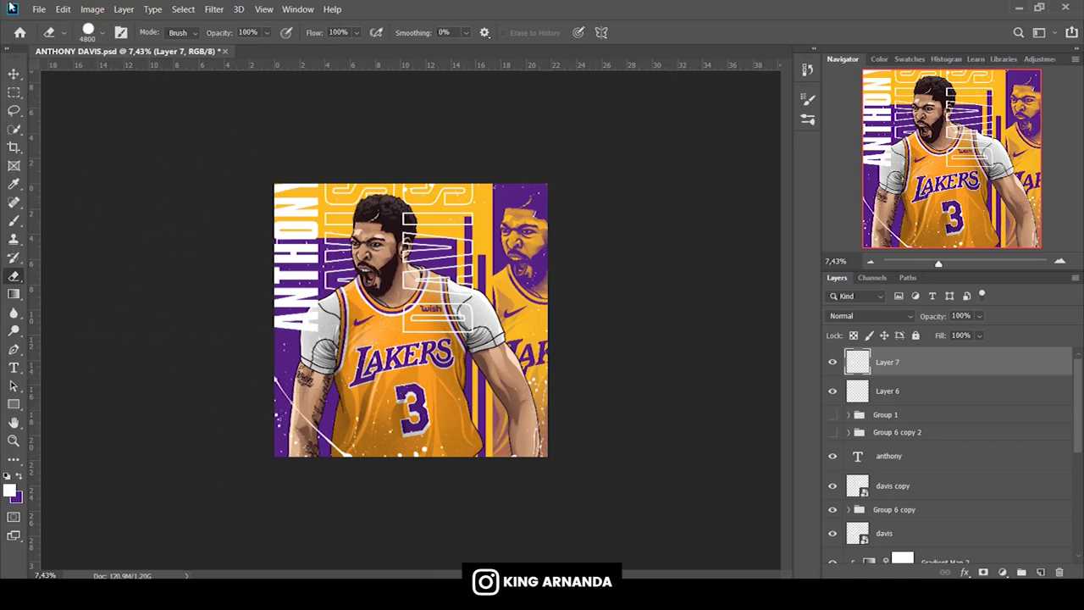
Switch from the Rectangle tool to the Horizontal Type tool.
click(14, 405)
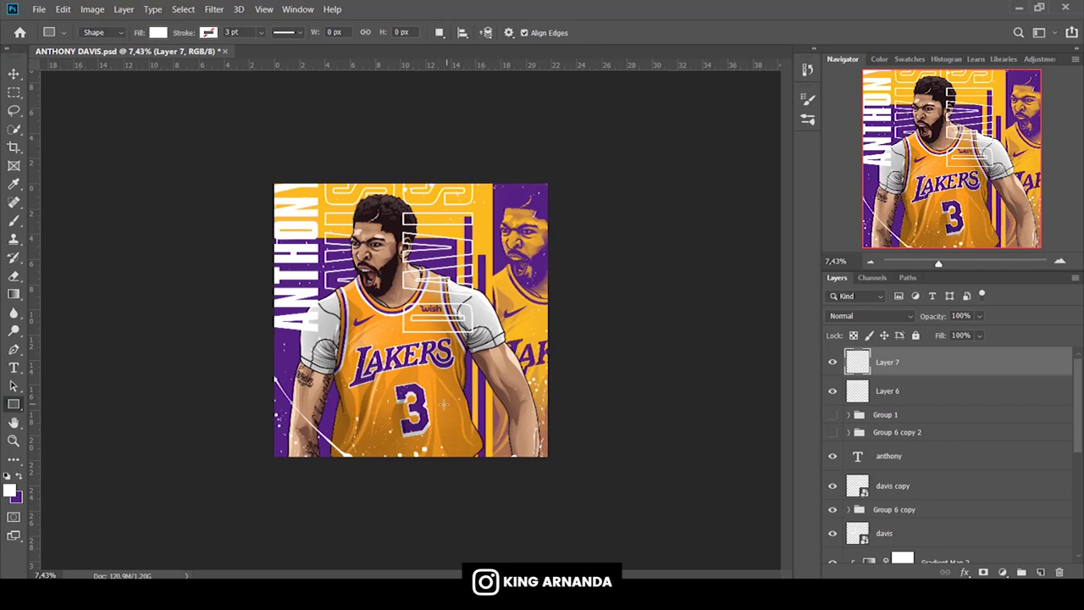
click(14, 368)
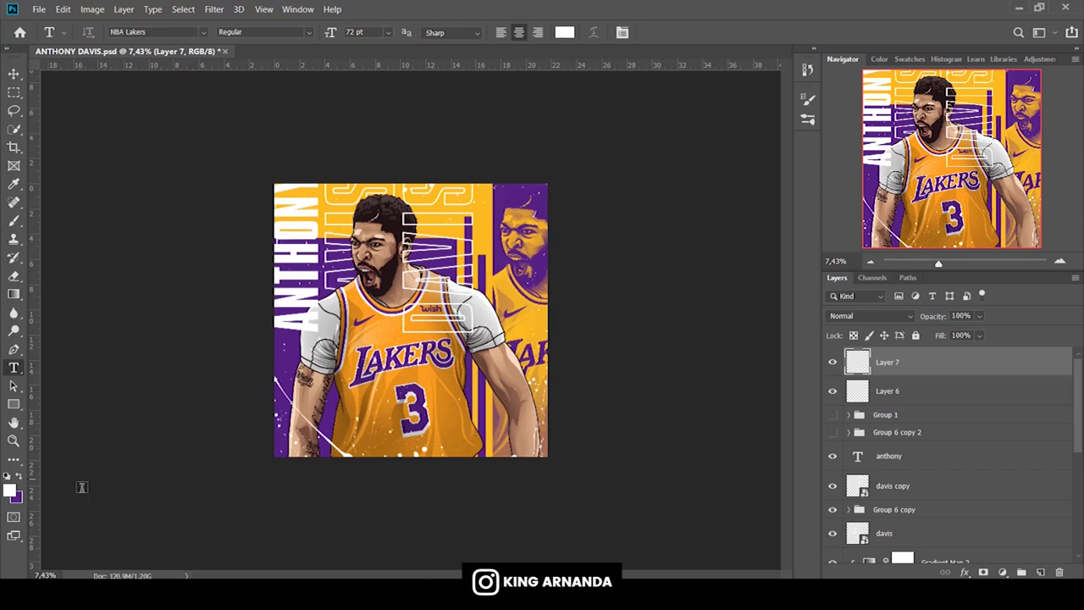
Type a white '3' near the poster's bottom and scale it up about 895%.
click(480, 461)
text(3)
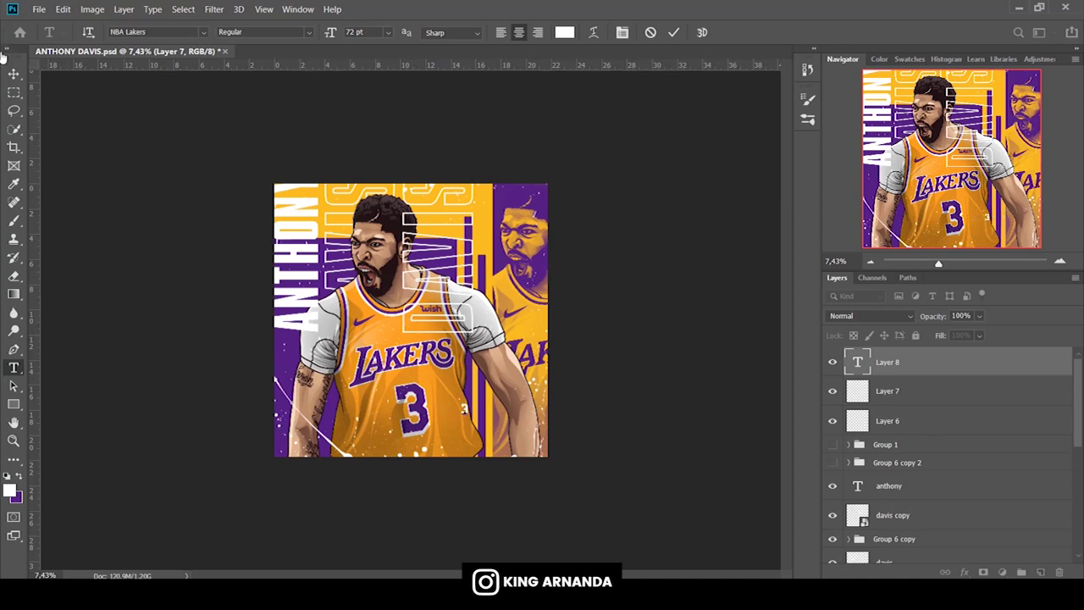
key(ctrl+Return)
key(ctrl+t)
key(alt+shift)
mouse_move(464, 409)
mouse_down()
mouse_move(496, 357)
mouse_move(493, 392)
mouse_up()
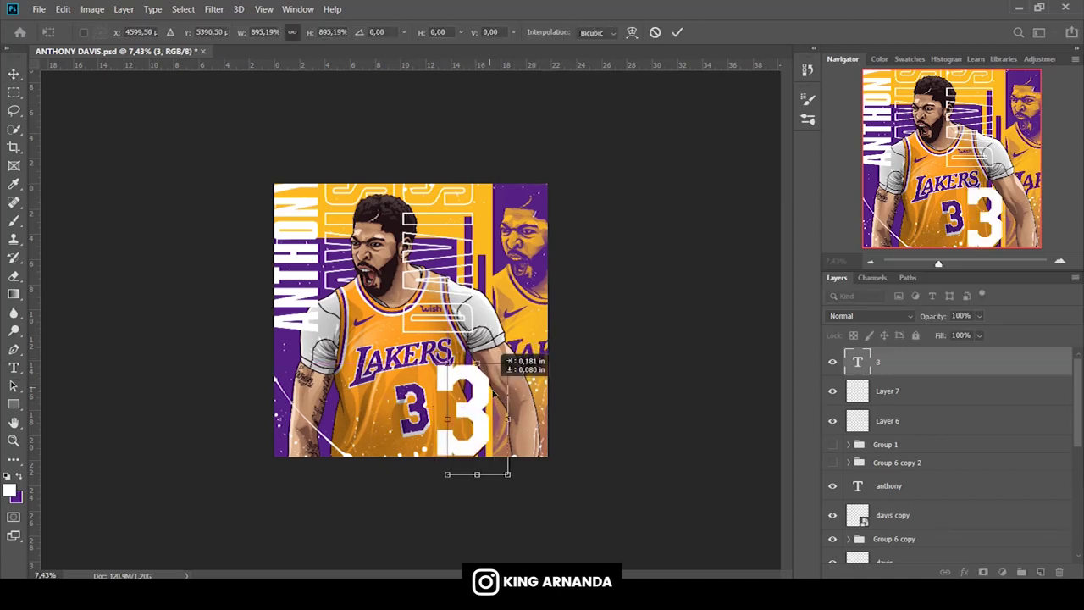
key(Return)
Give the 3 a 20 px centred gold (fdba21) Stroke.
click(964, 571)
click(986, 467)
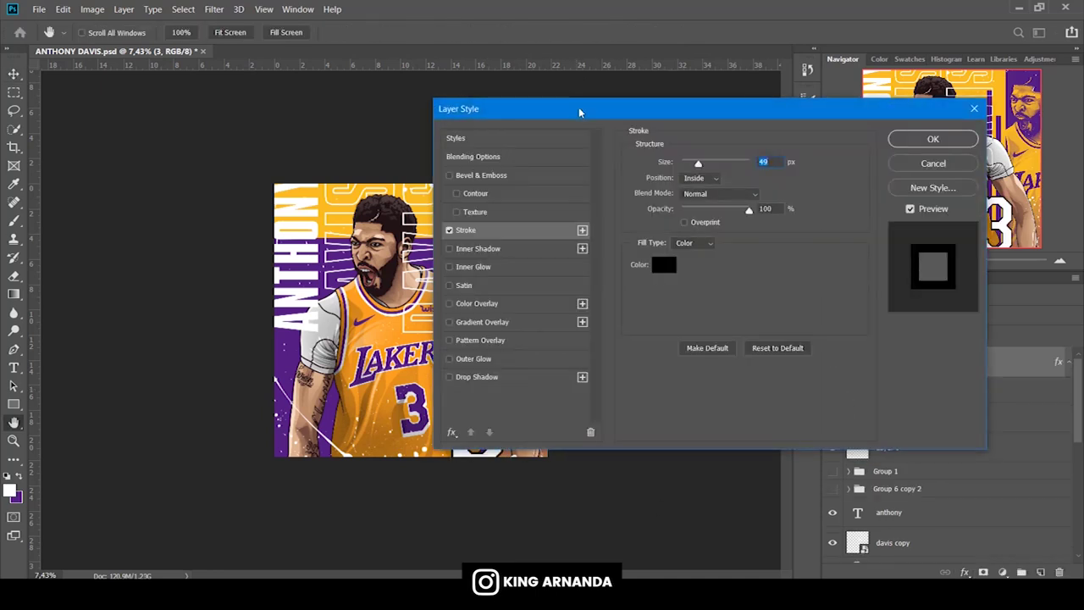
drag(579, 112, 782, 130)
click(867, 282)
click(474, 228)
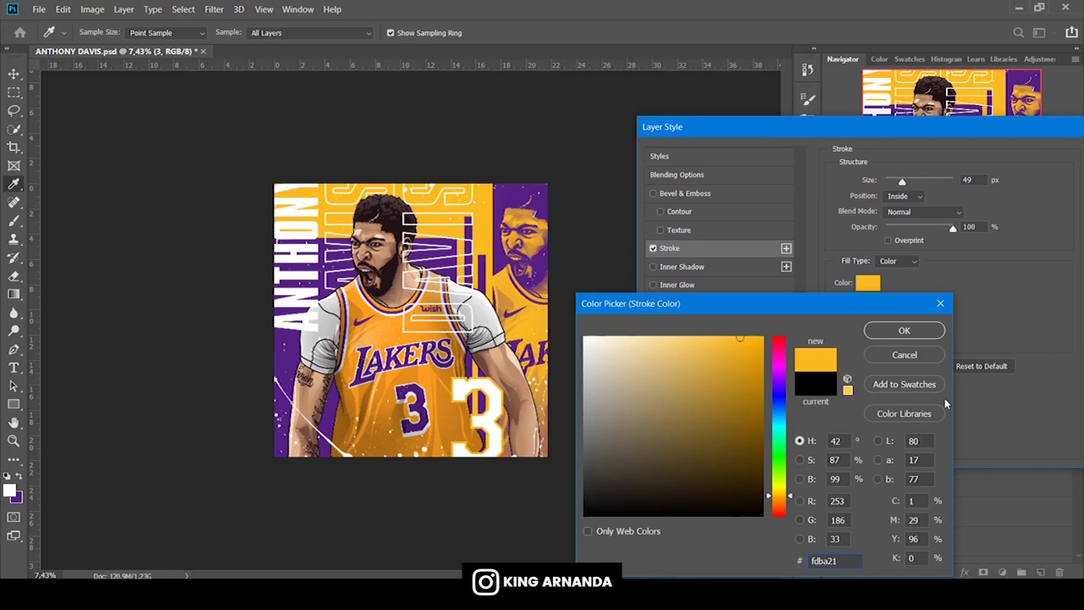
click(901, 331)
text(20)
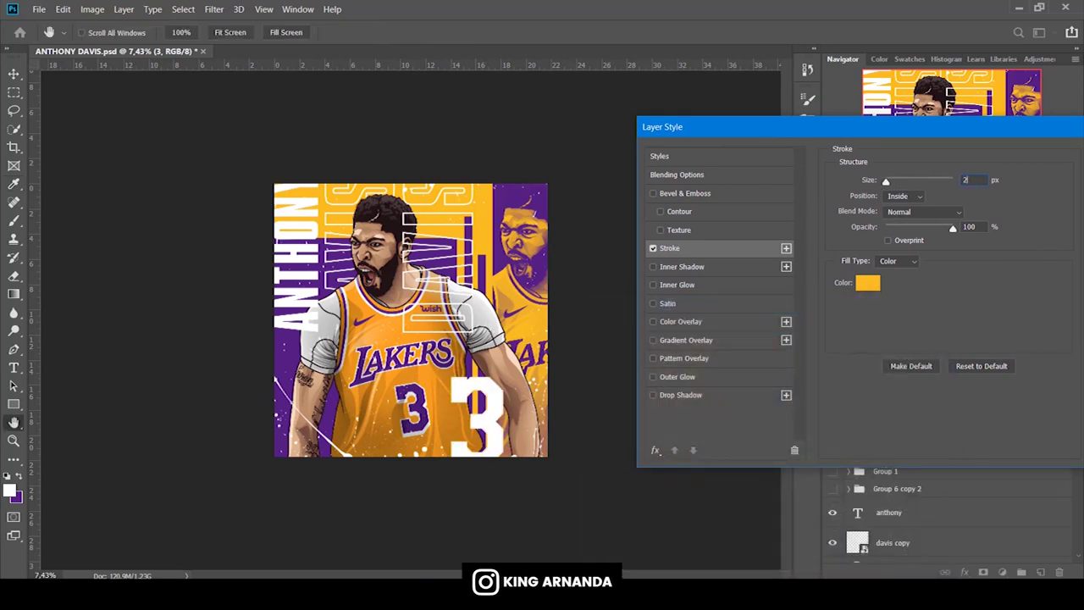
click(903, 197)
click(903, 234)
drag(948, 134, 573, 149)
click(762, 174)
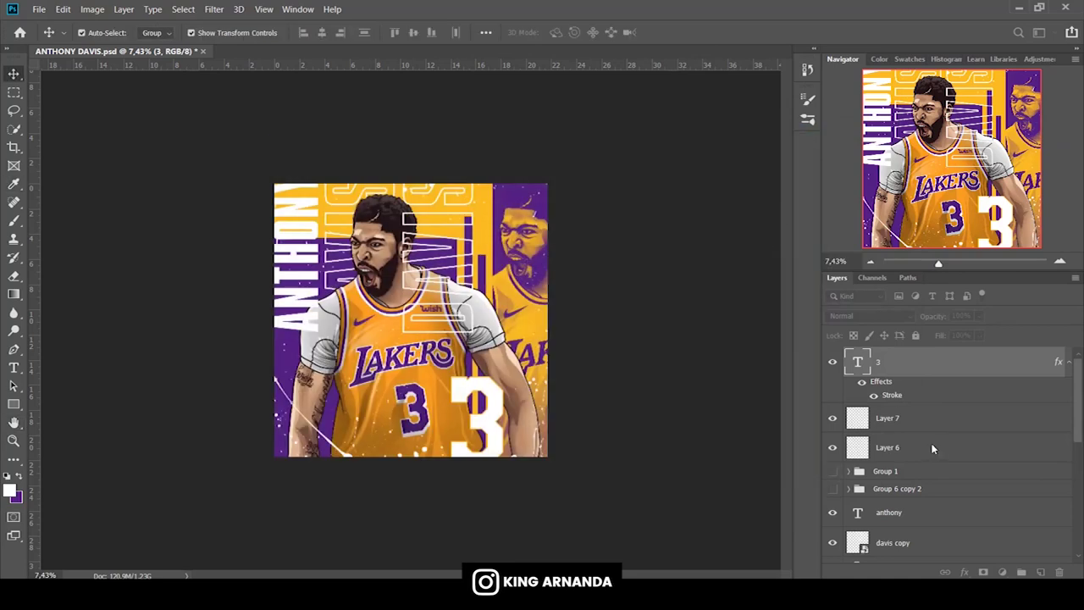
Replace the lower 3's stroke with a deep purple Color Overlay.
click(889, 418)
click(965, 572)
click(991, 466)
click(279, 266)
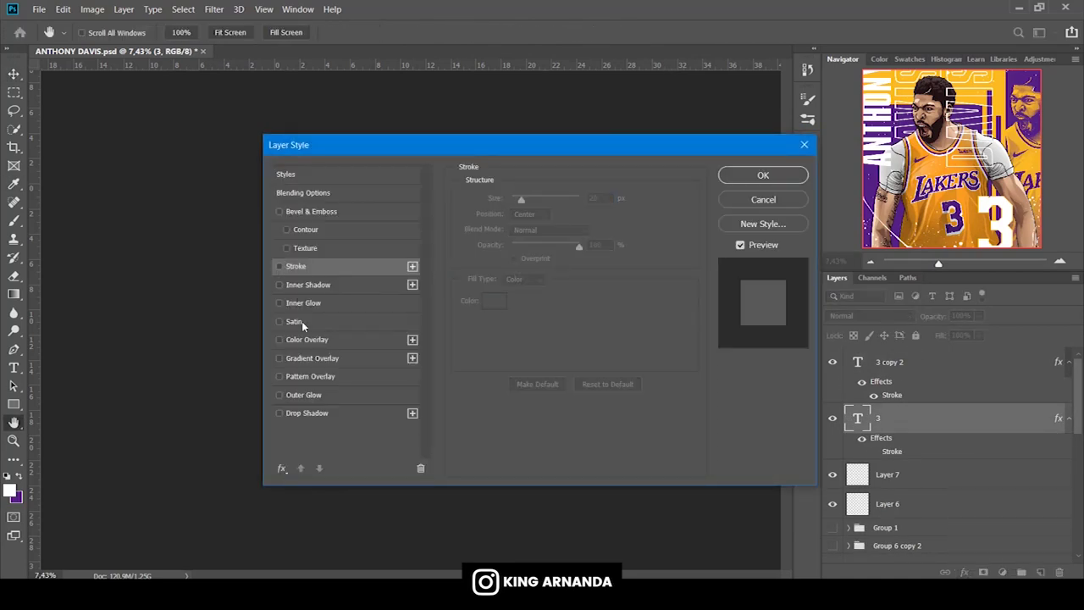
click(306, 338)
click(607, 200)
click(719, 421)
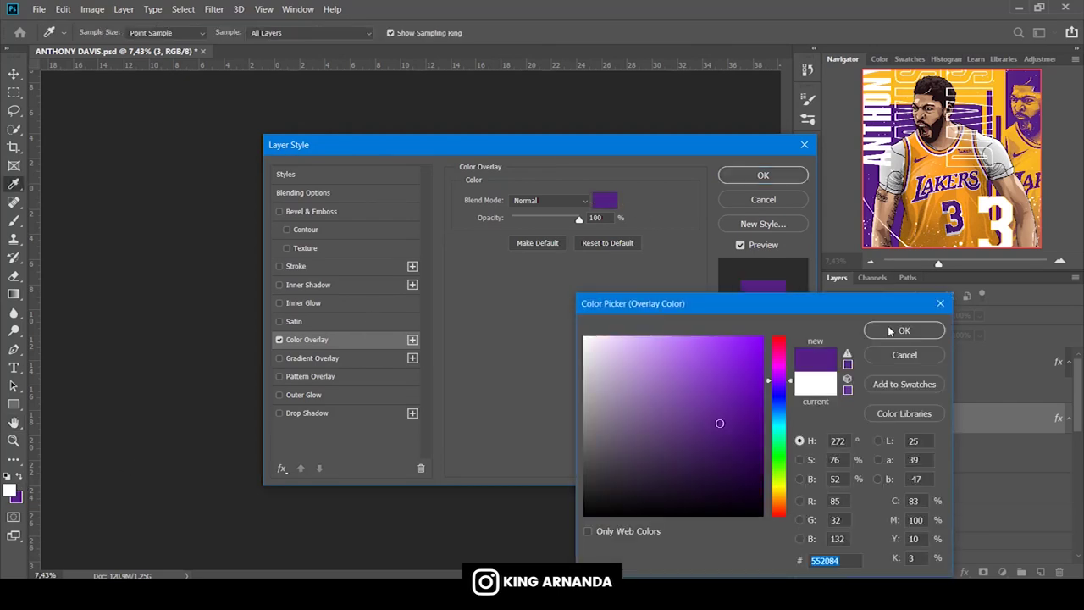
click(903, 327)
click(785, 176)
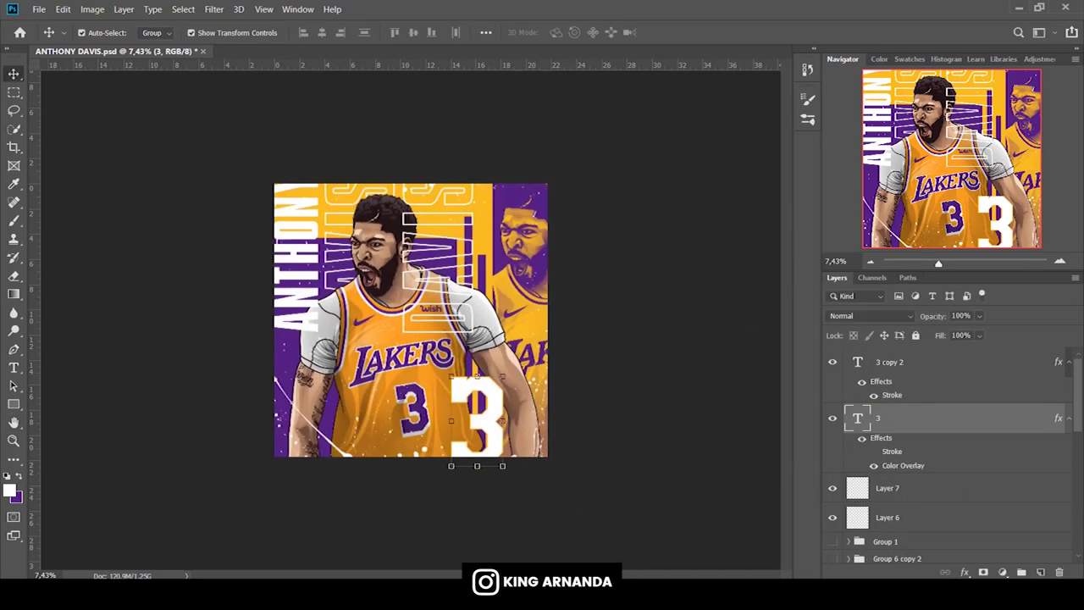
Offset the purple 3, then move both 3s into the corner and scale them to 67.94%.
drag(474, 419, 471, 421)
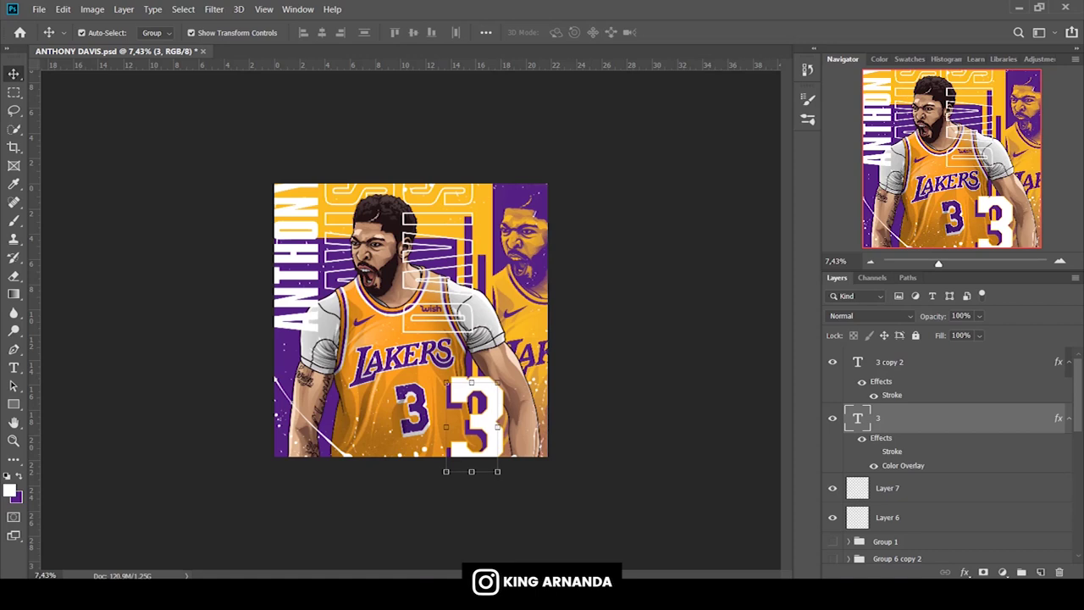
ctrl+click(889, 362)
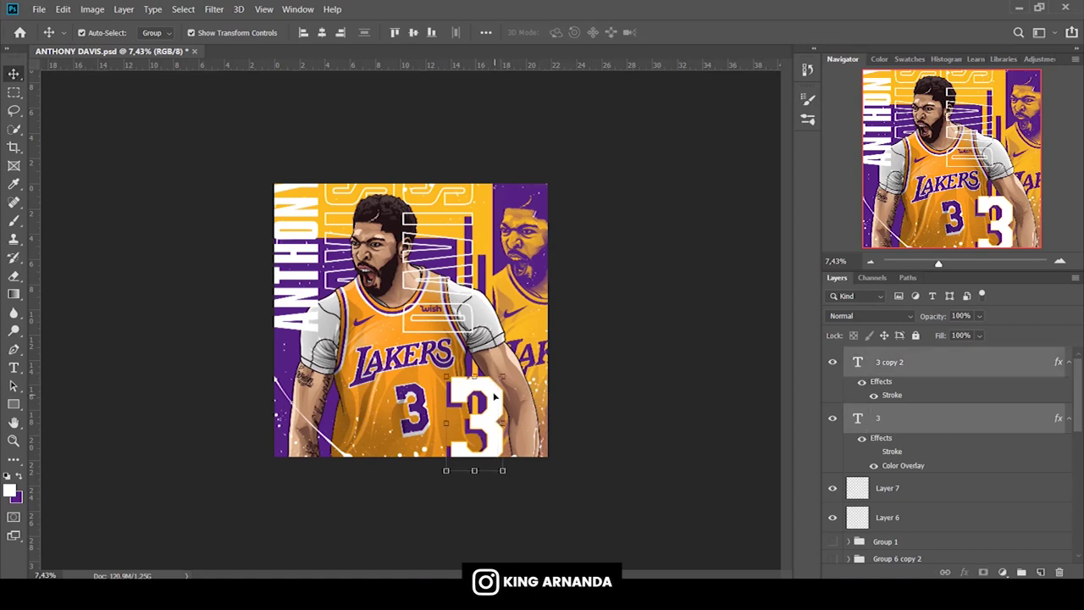
drag(482, 375, 518, 398)
key(ctrl+t)
drag(539, 493, 521, 467)
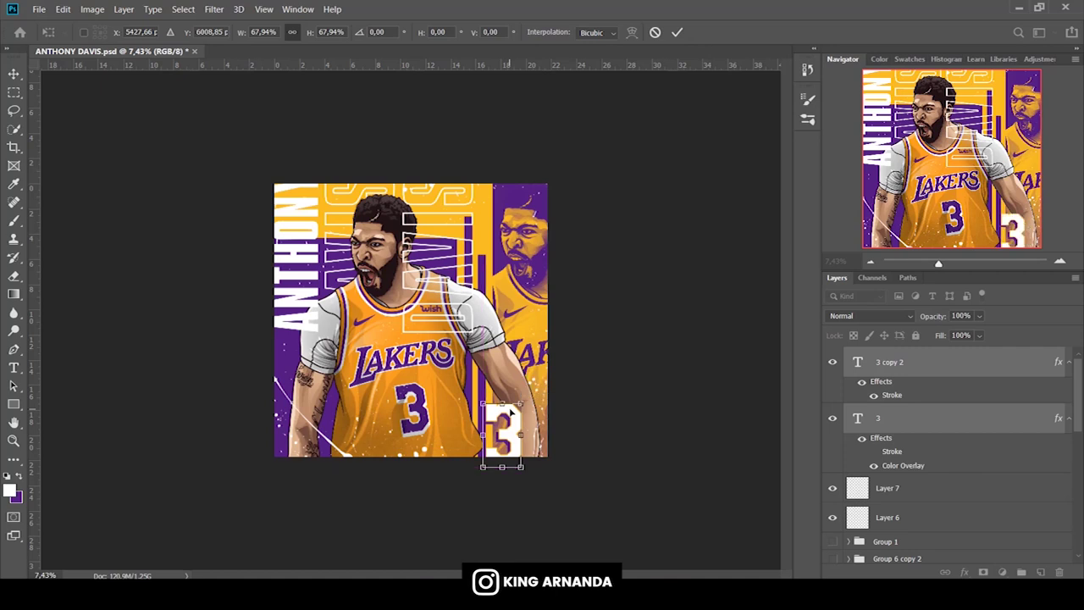
key(Return)
key(u)
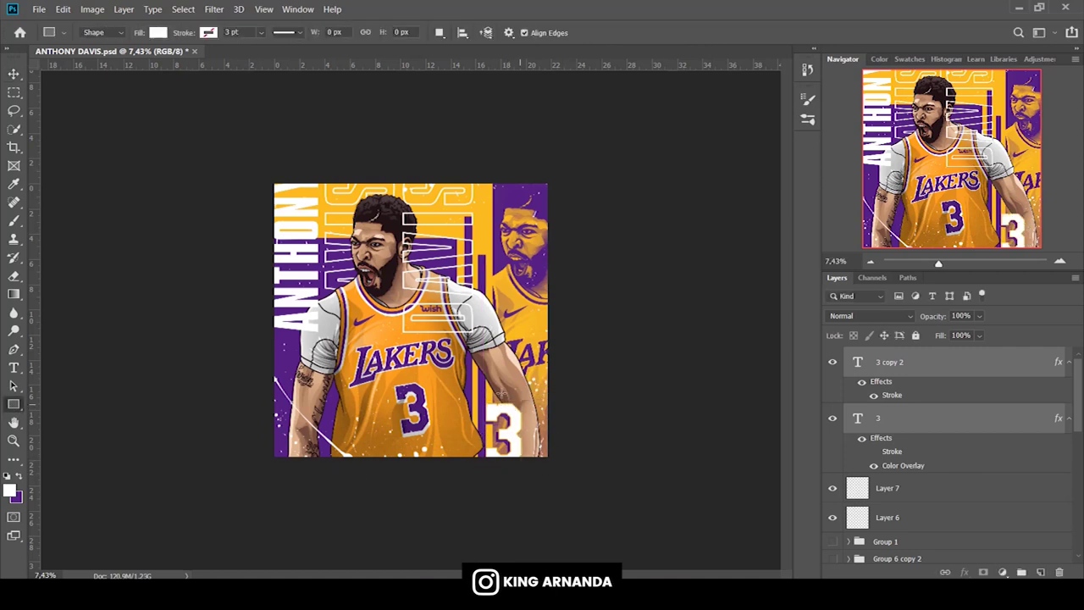
Draw a wide gold-yellow rectangle bar above the 3s.
drag(440, 373, 575, 396)
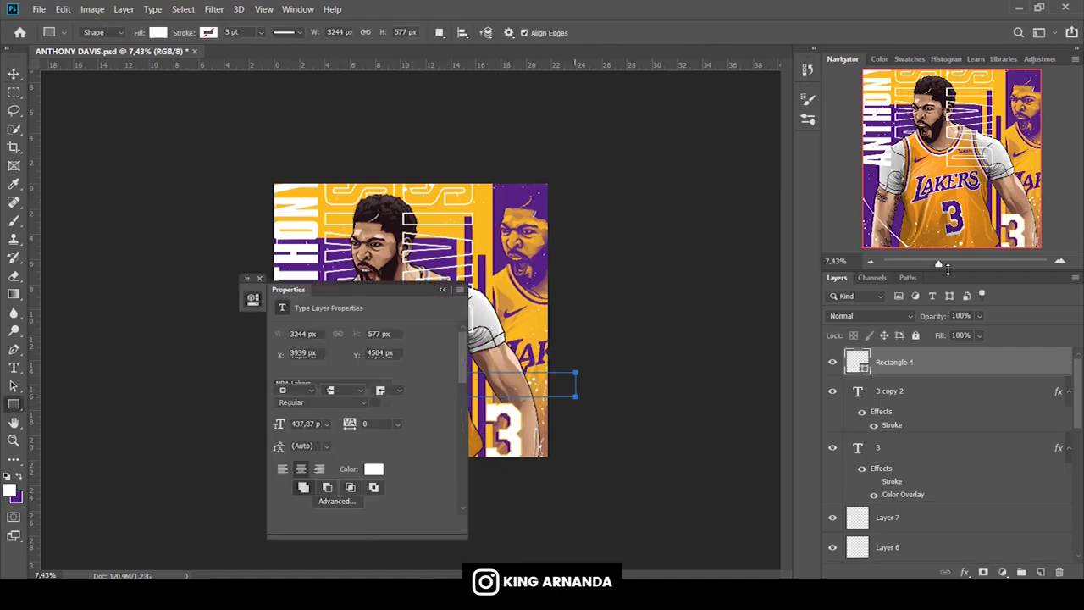
drag(938, 267, 950, 263)
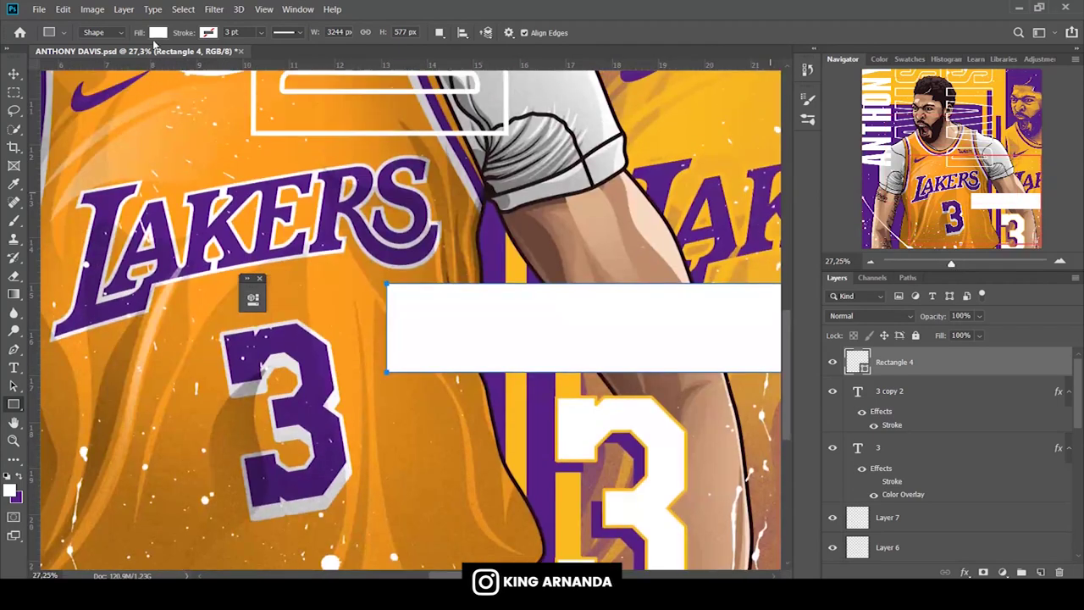
click(158, 32)
click(121, 104)
click(575, 51)
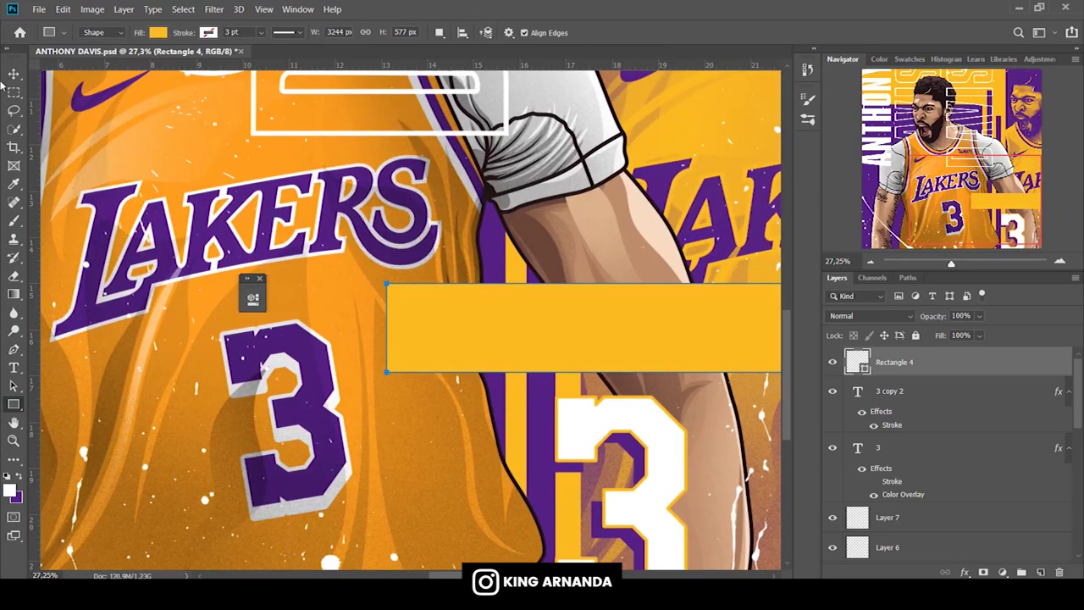
Duplicate the bar, nudge the lower copy right and down, and fill it black.
key(v)
key(ctrl+j)
click(992, 392)
key(shift+Down)
key(shift+Right)
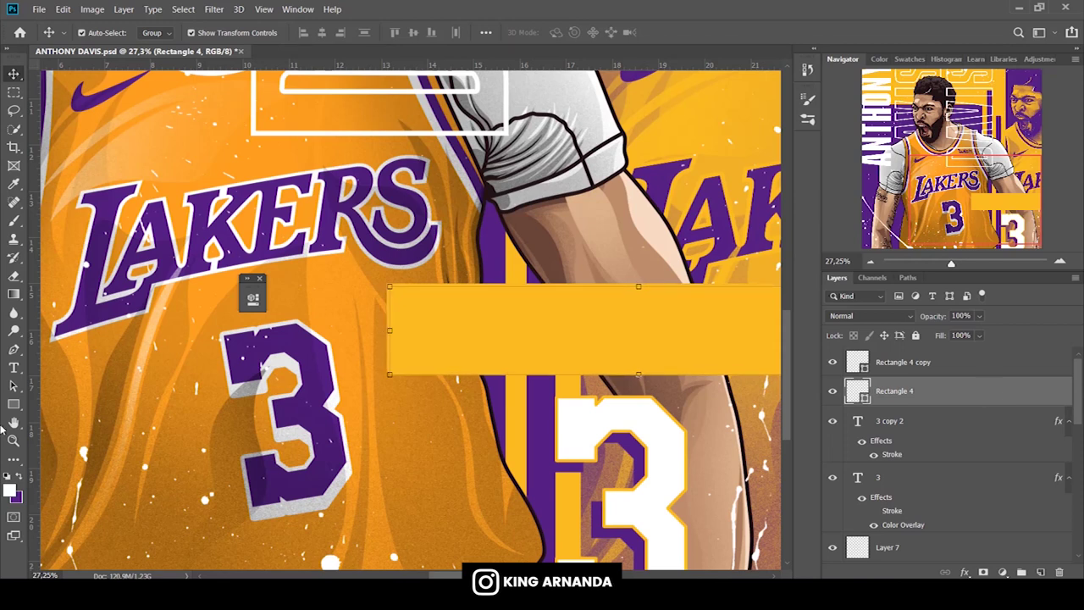
click(13, 404)
click(157, 32)
key(Escape)
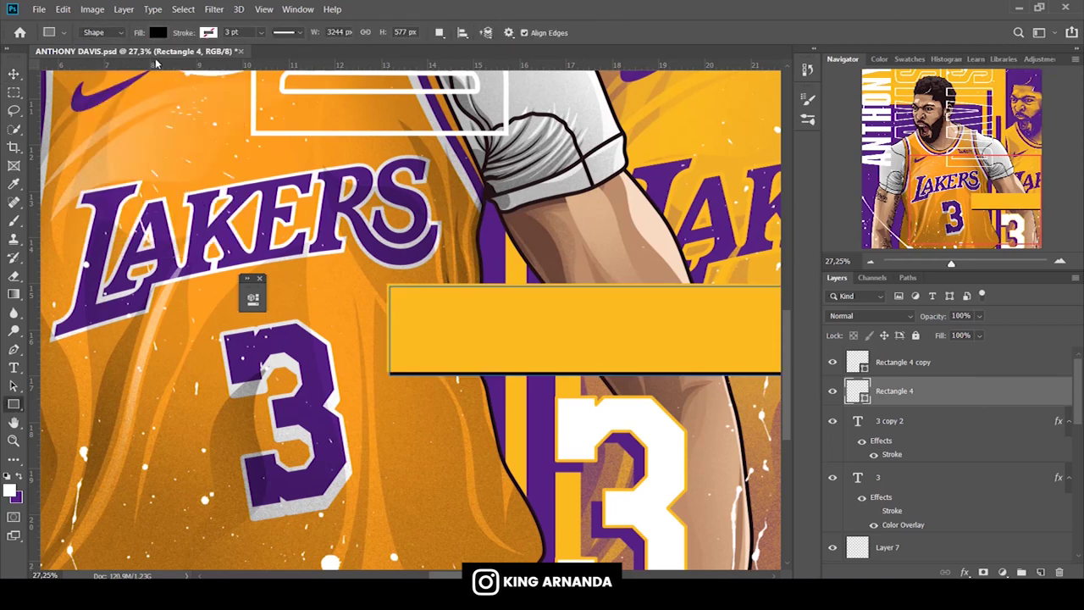
key(v)
scroll(410, 319, right, 3)
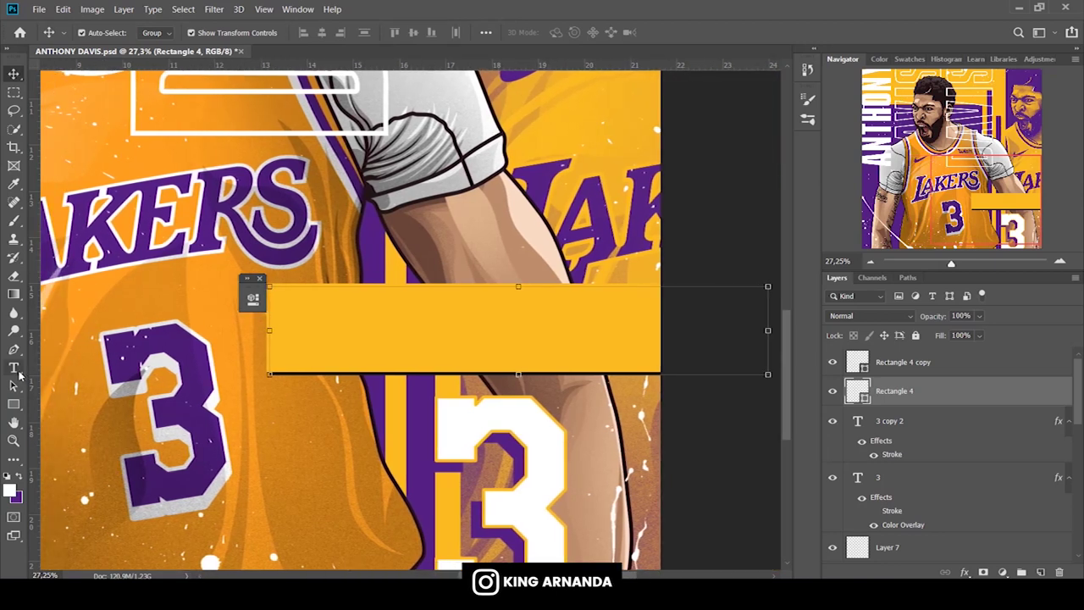
click(15, 369)
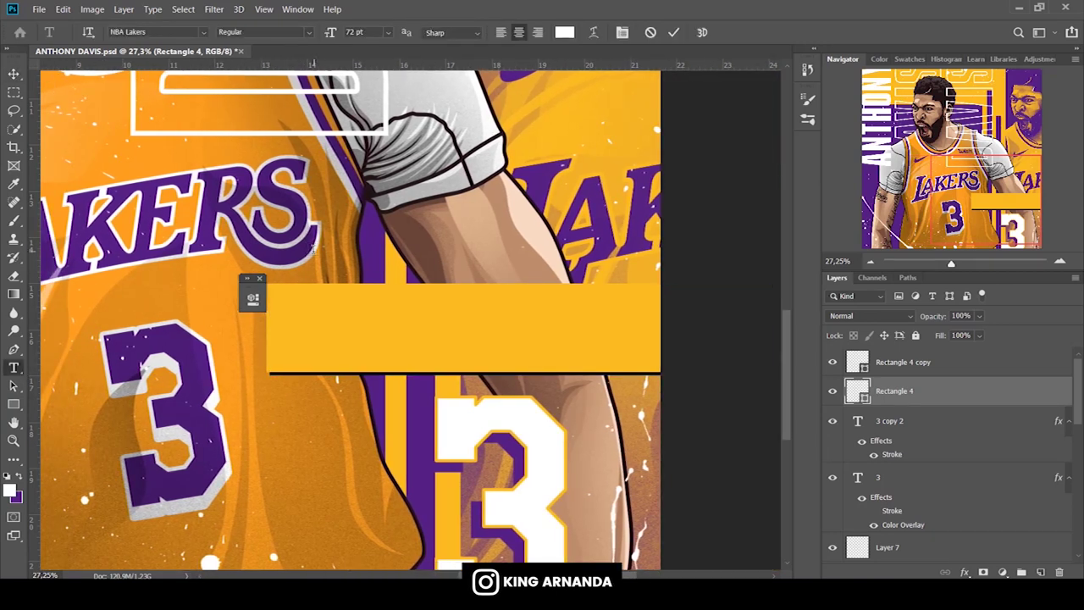
Type 'LOS ANGELES LAKERS' on one line, move its layer to the top, and fit it onto the bar.
click(312, 249)
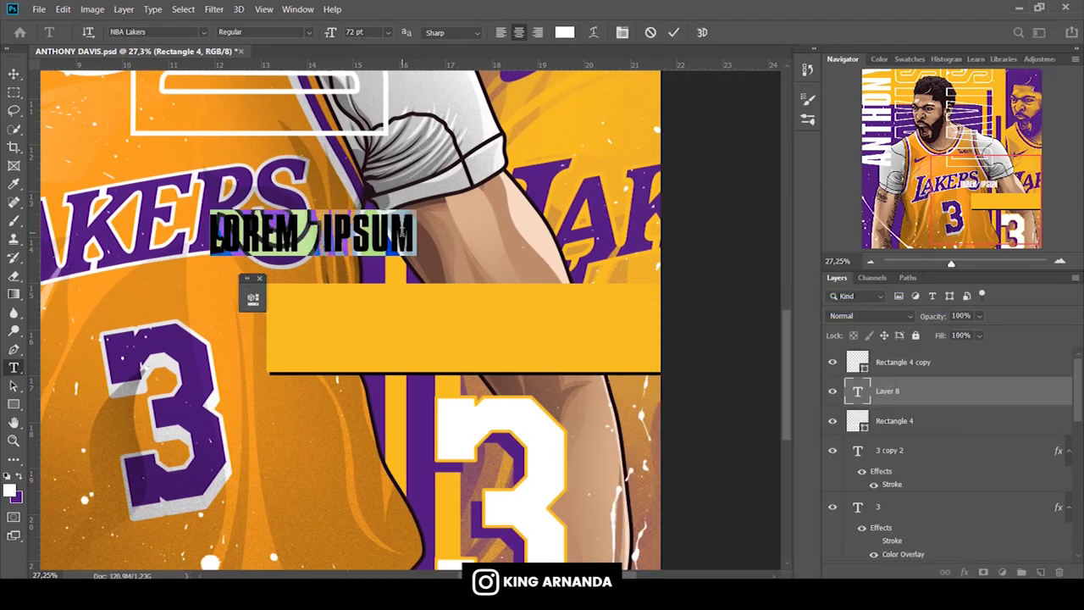
text(LOS)
text( ANGELES )
text(LAKERS)
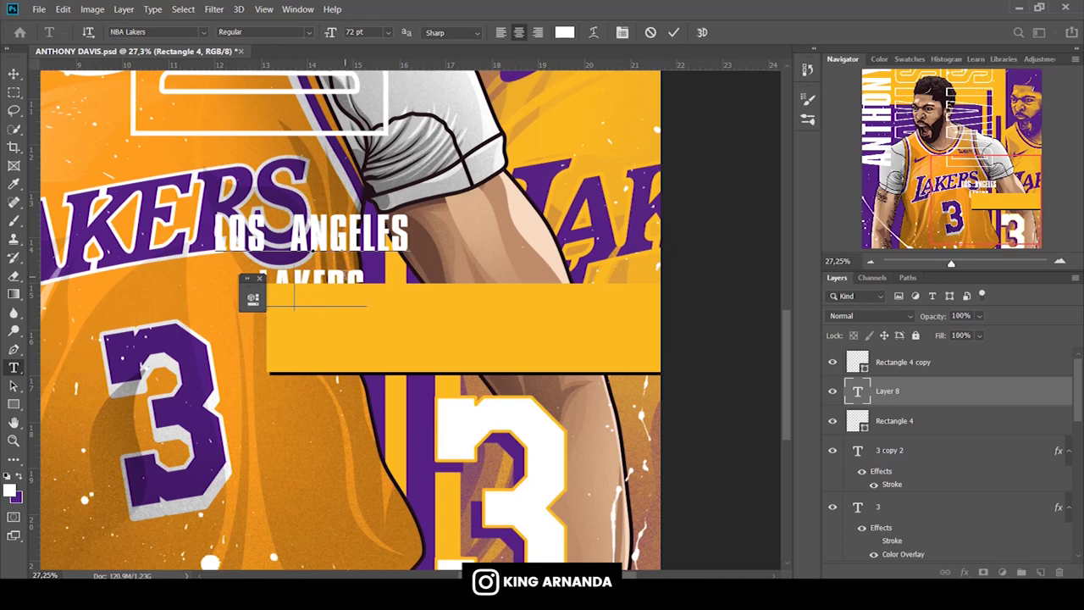
key(BackSpace)
click(14, 74)
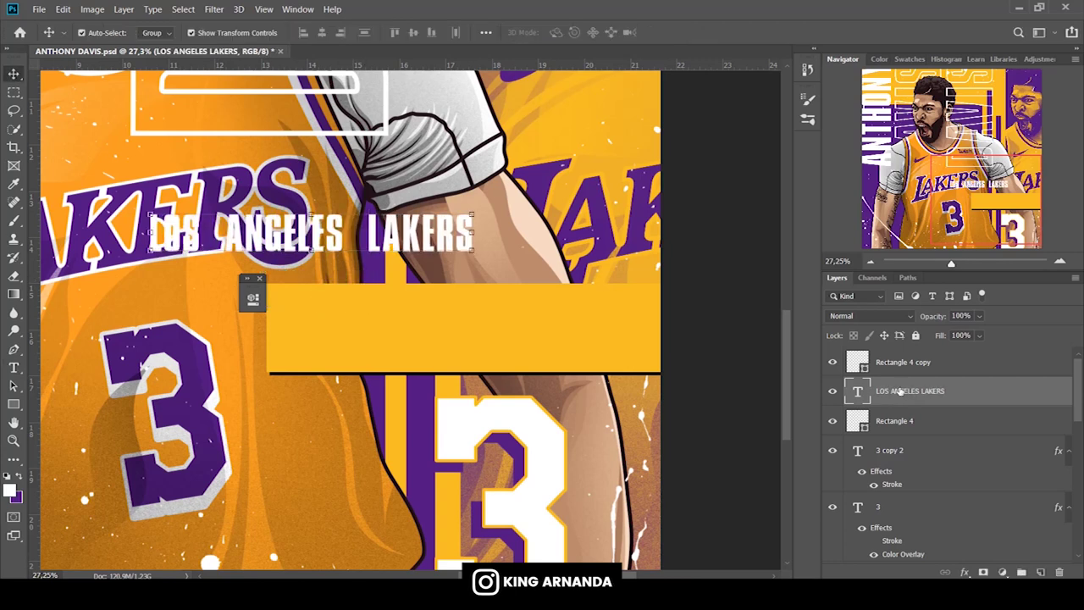
drag(889, 391, 889, 360)
mouse_move(449, 230)
mouse_down()
mouse_move(598, 322)
mouse_move(649, 298)
mouse_up()
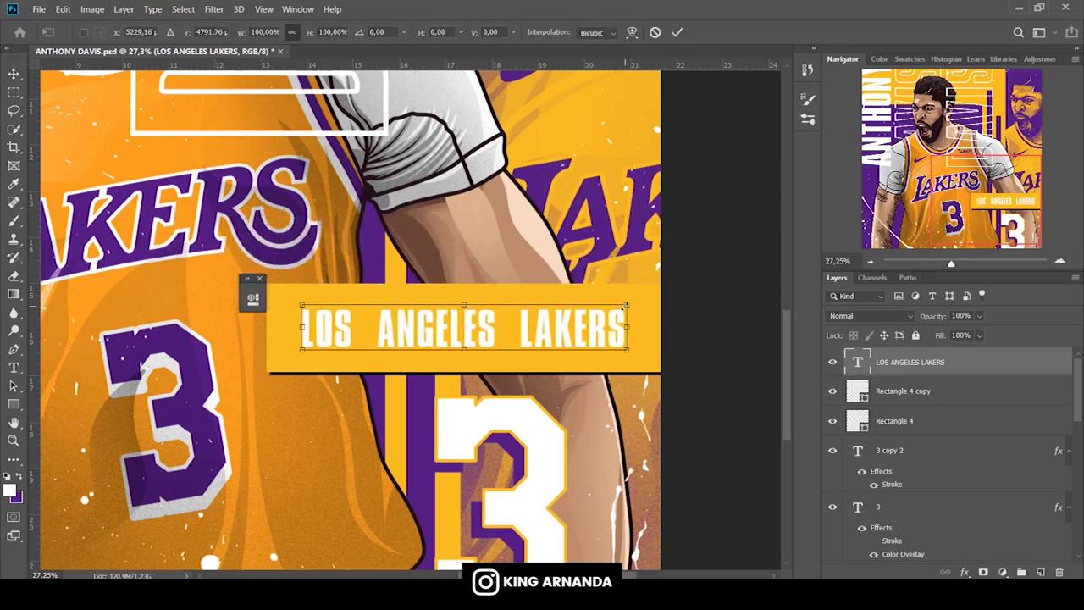
key(Return)
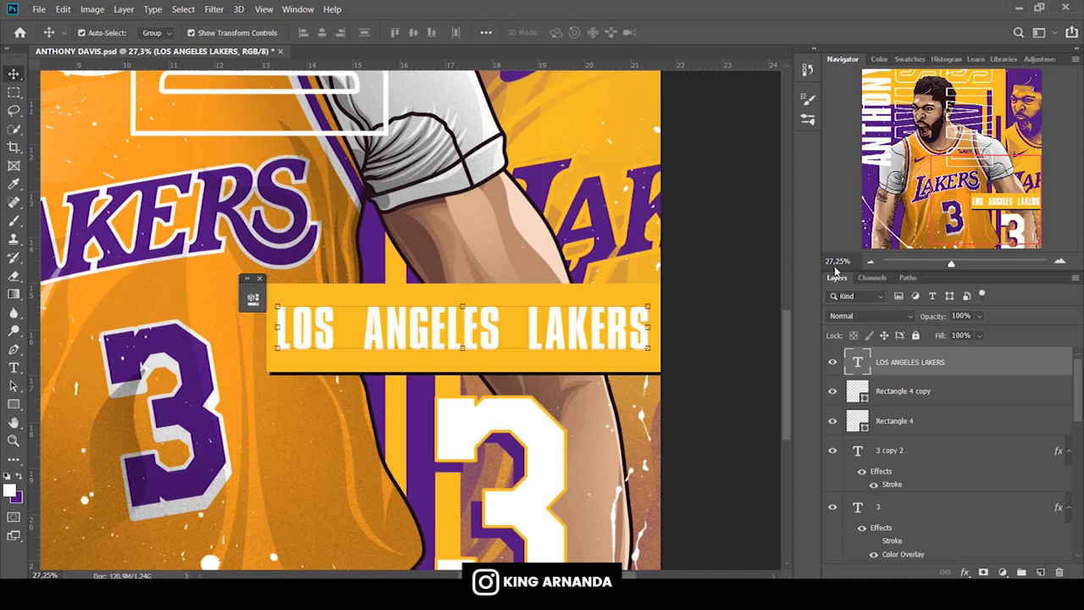
text(13)
key(ctrl+0)
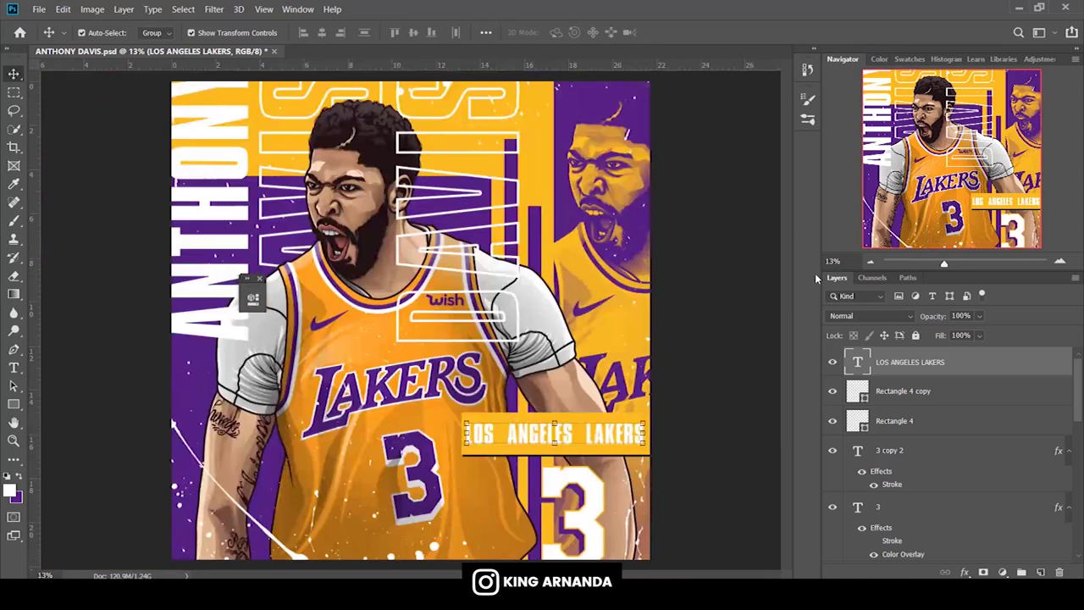
scroll(896, 507, down, 3)
scroll(897, 507, down, 3)
click(976, 530)
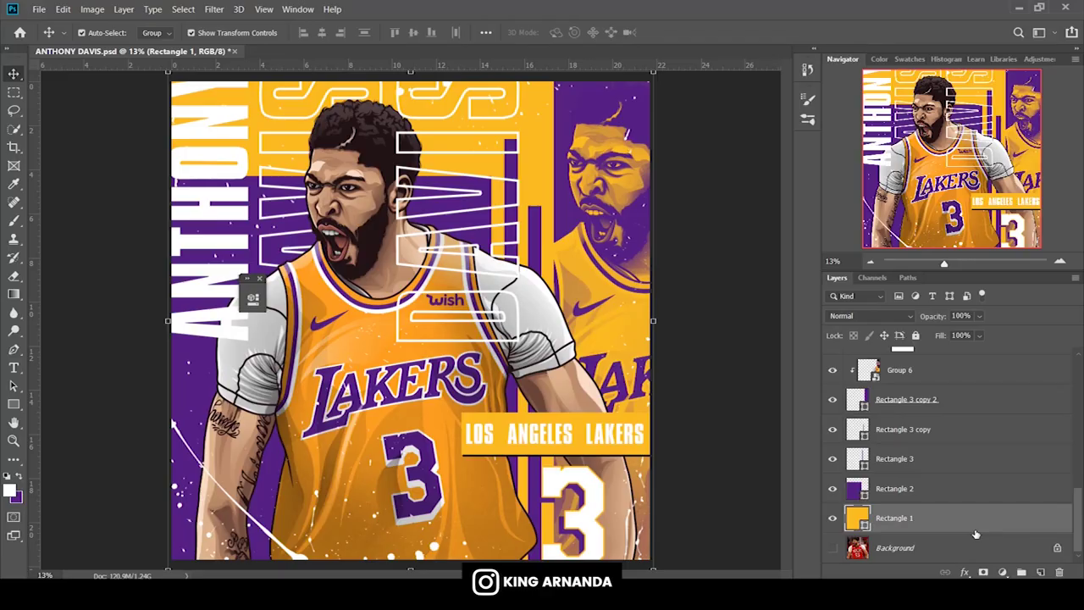